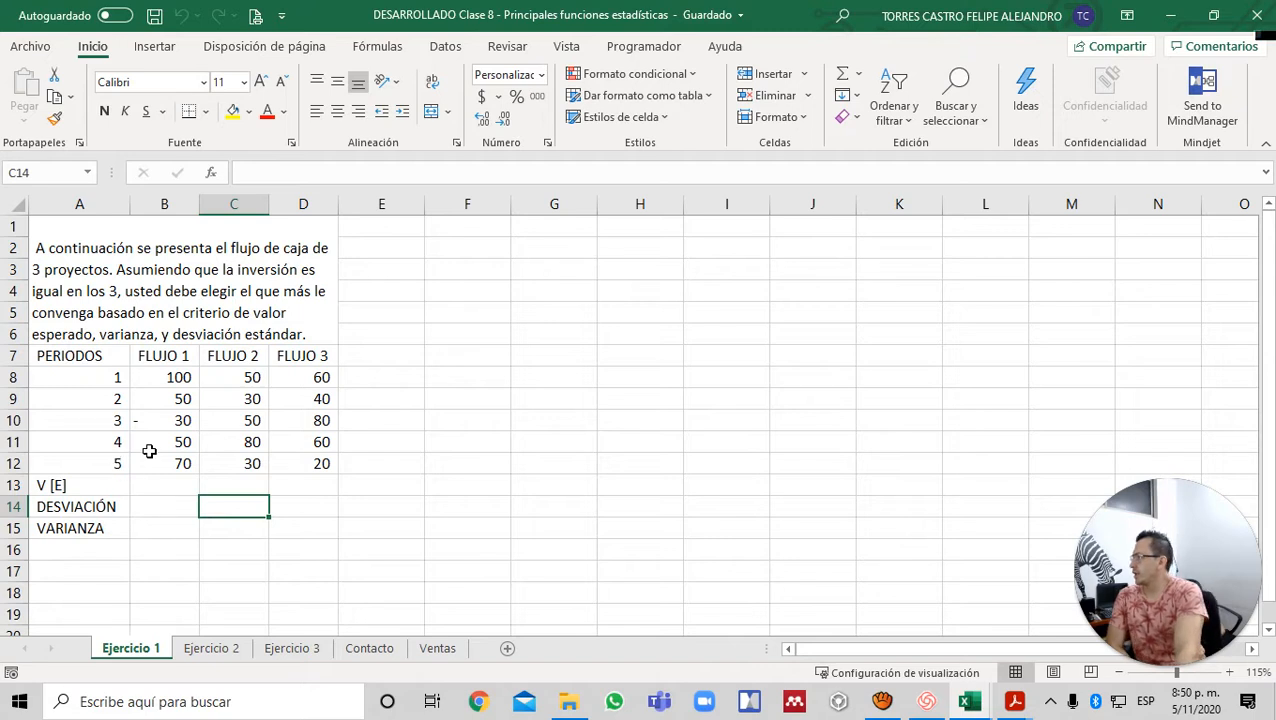
- Consult the Excel statistical functions table in the Acrobat Reader slides for the expected value and population standard deviation functions
click(155, 488)
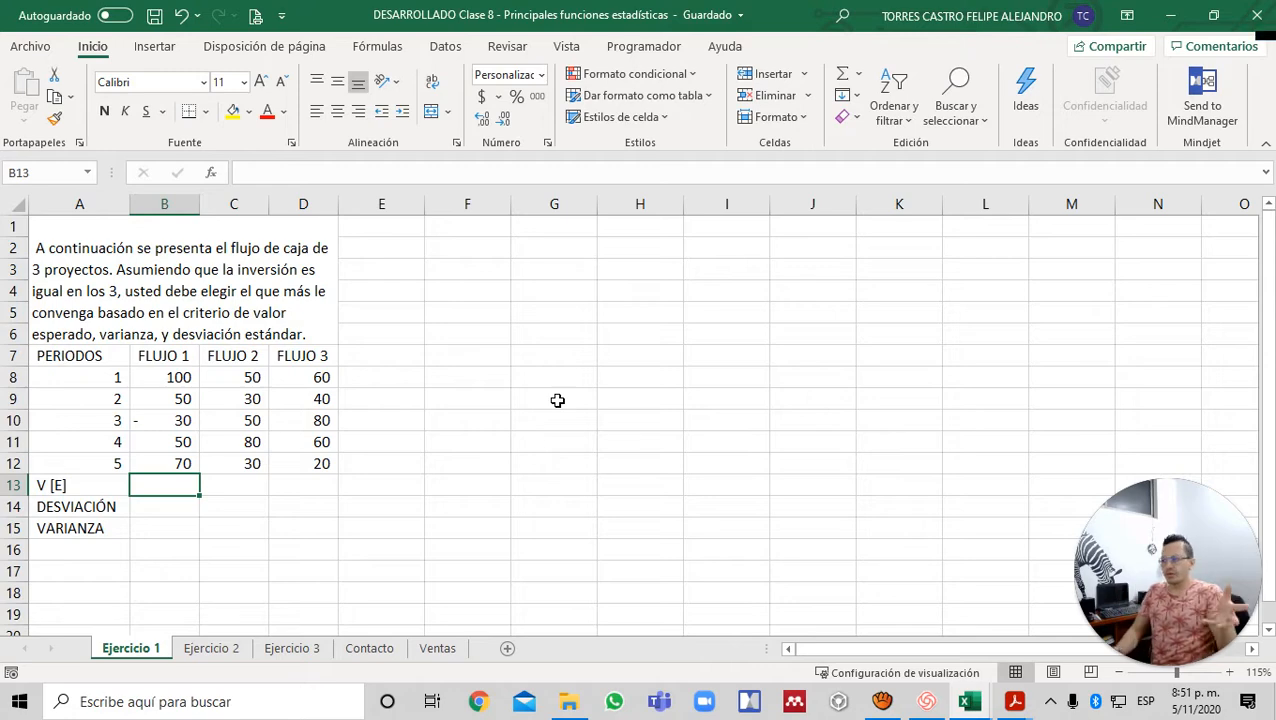
key(alt+Tab)
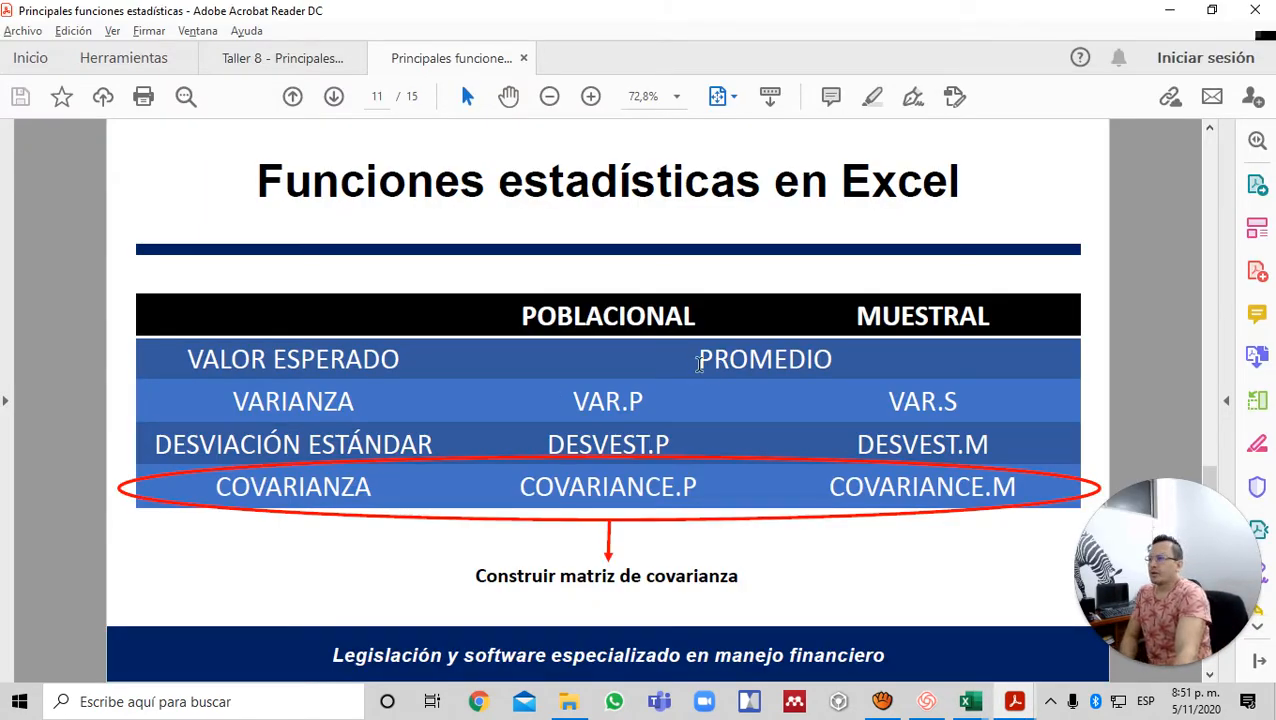
drag(700, 366, 804, 366)
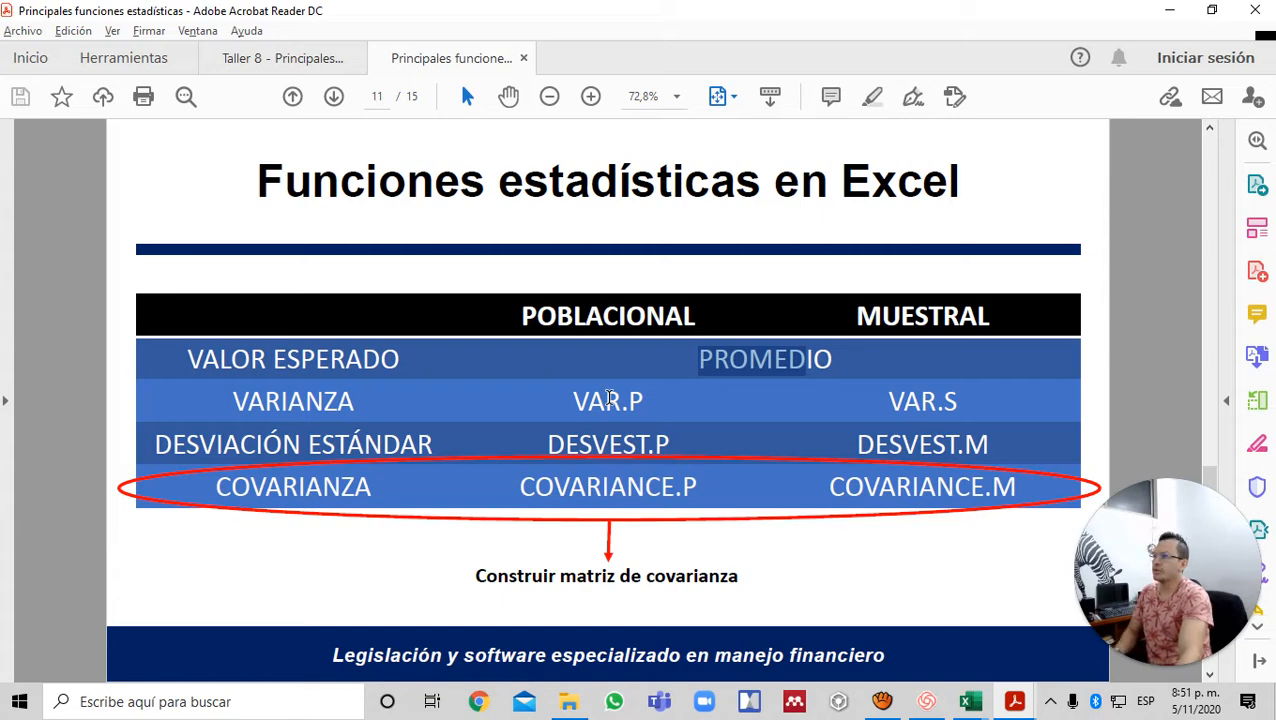
key(alt+Tab)
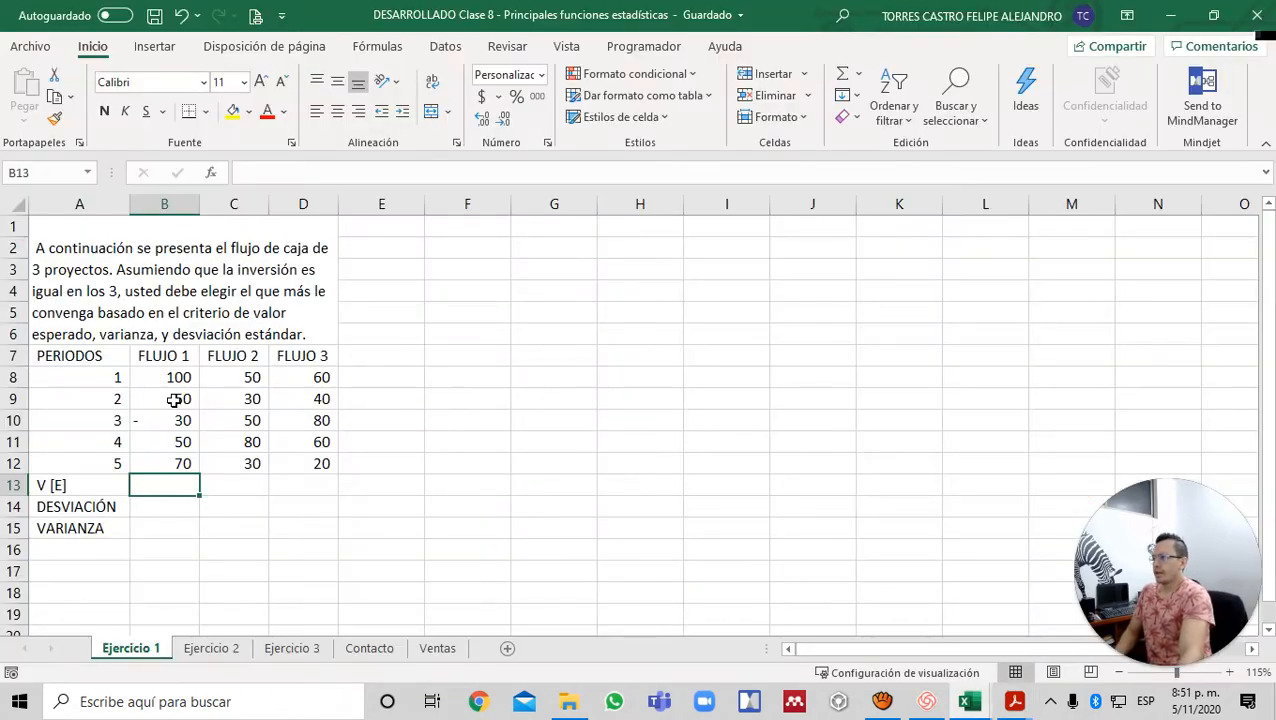
drag(113, 372, 101, 465)
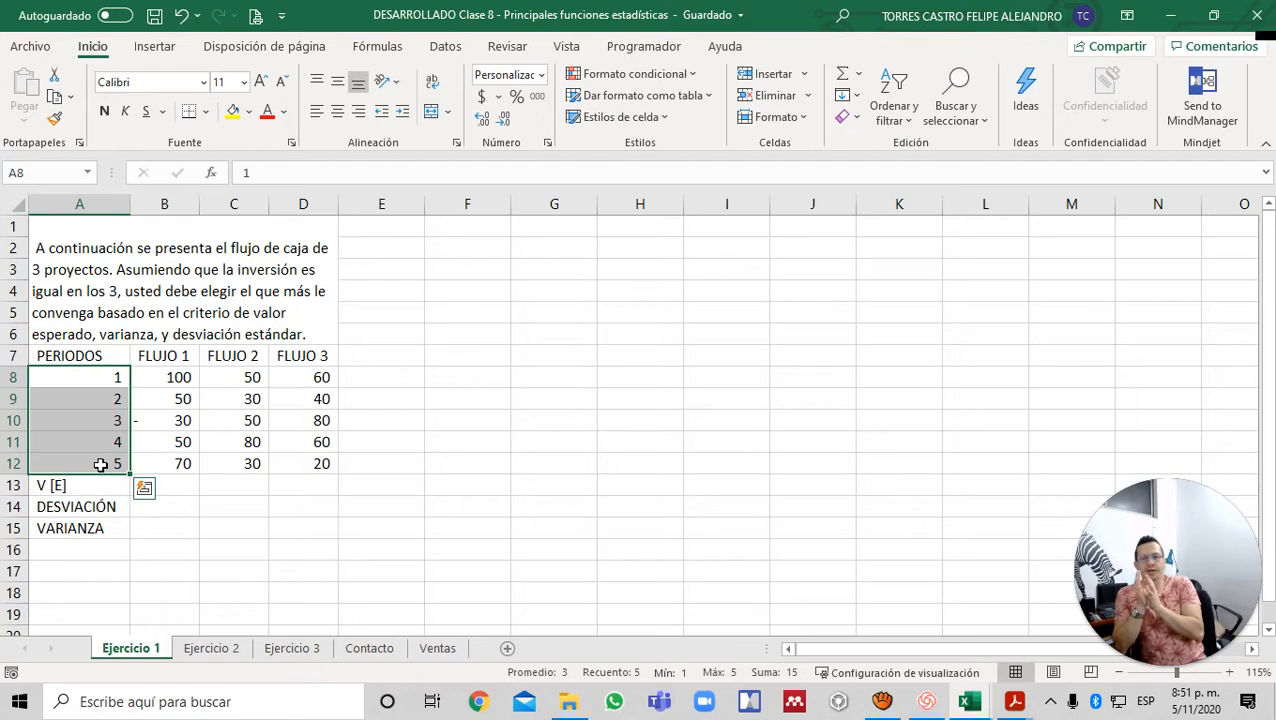
key(alt+Tab)
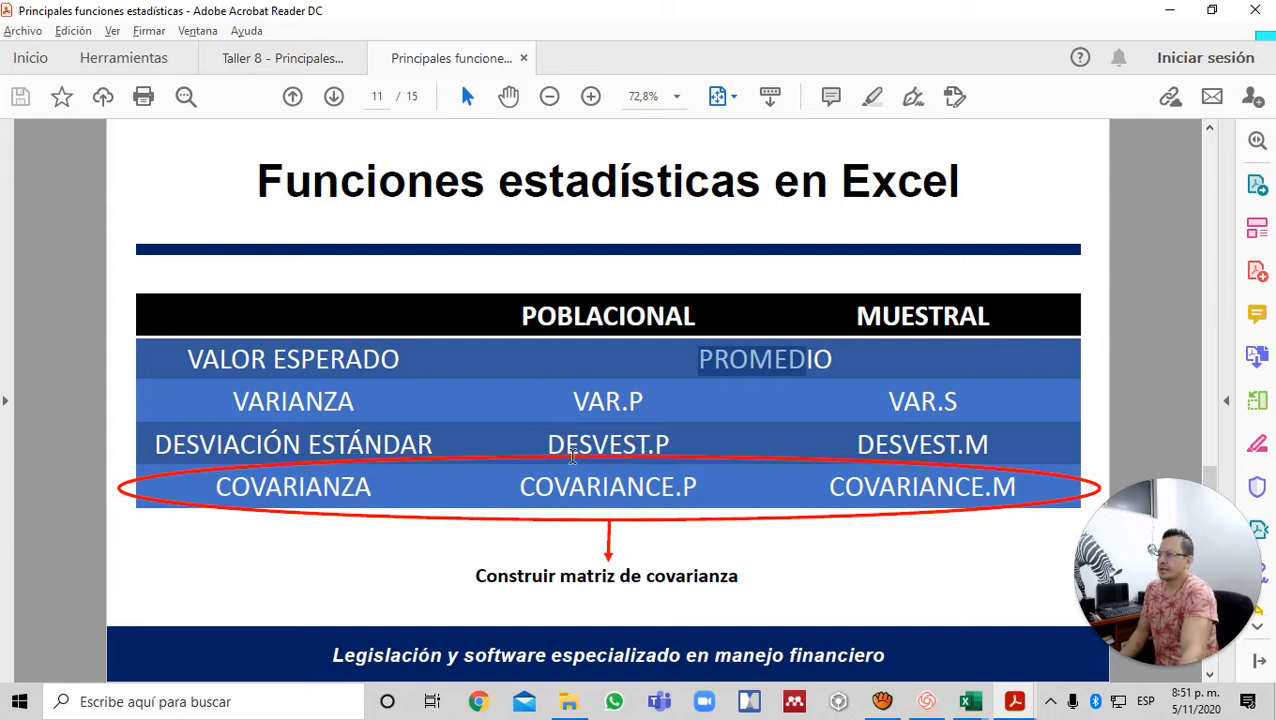
drag(536, 444, 674, 440)
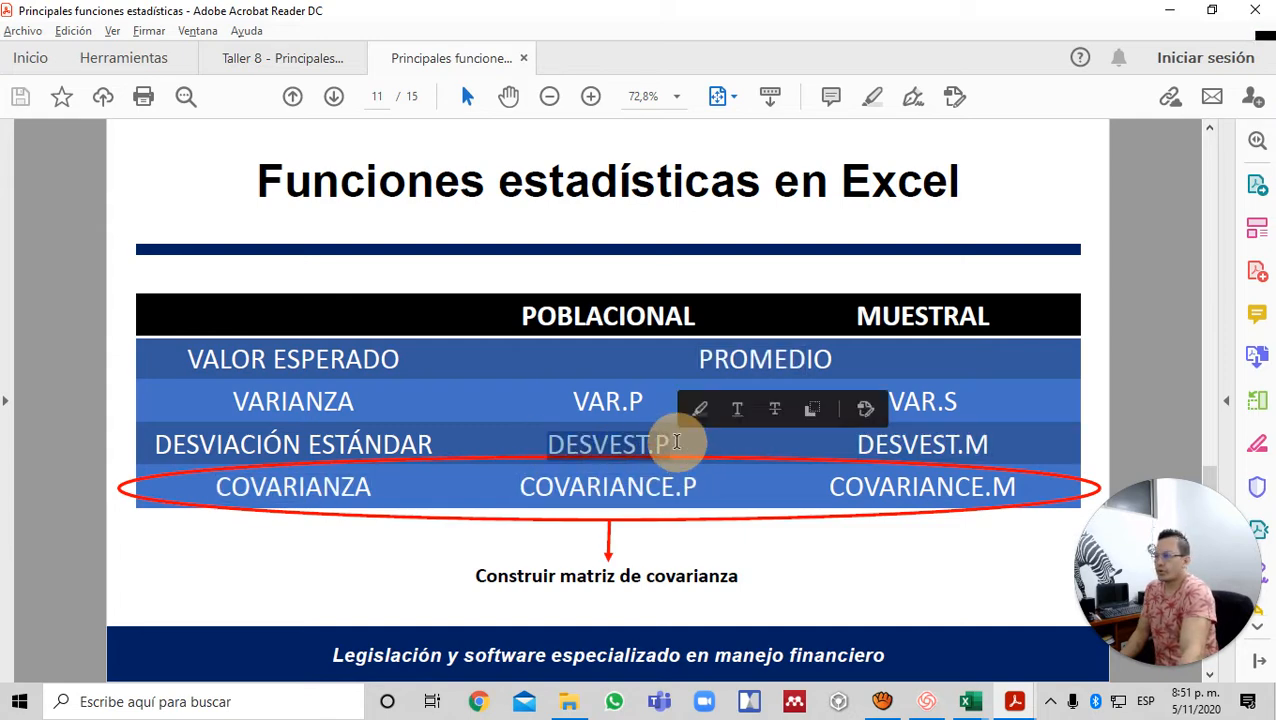
key(alt+Tab)
- Calculate the expected value of FLUJO 1 in B13 with =PROMEDIO(B8:B12)
click(162, 484)
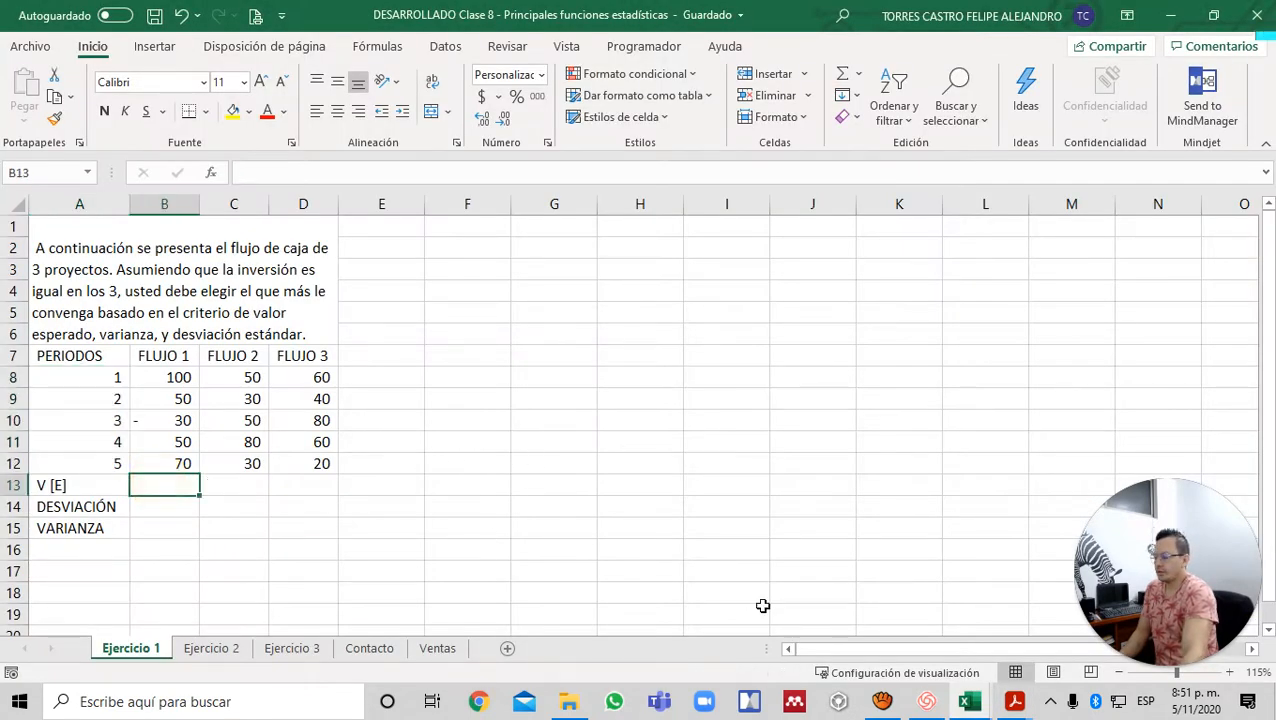
text(=)
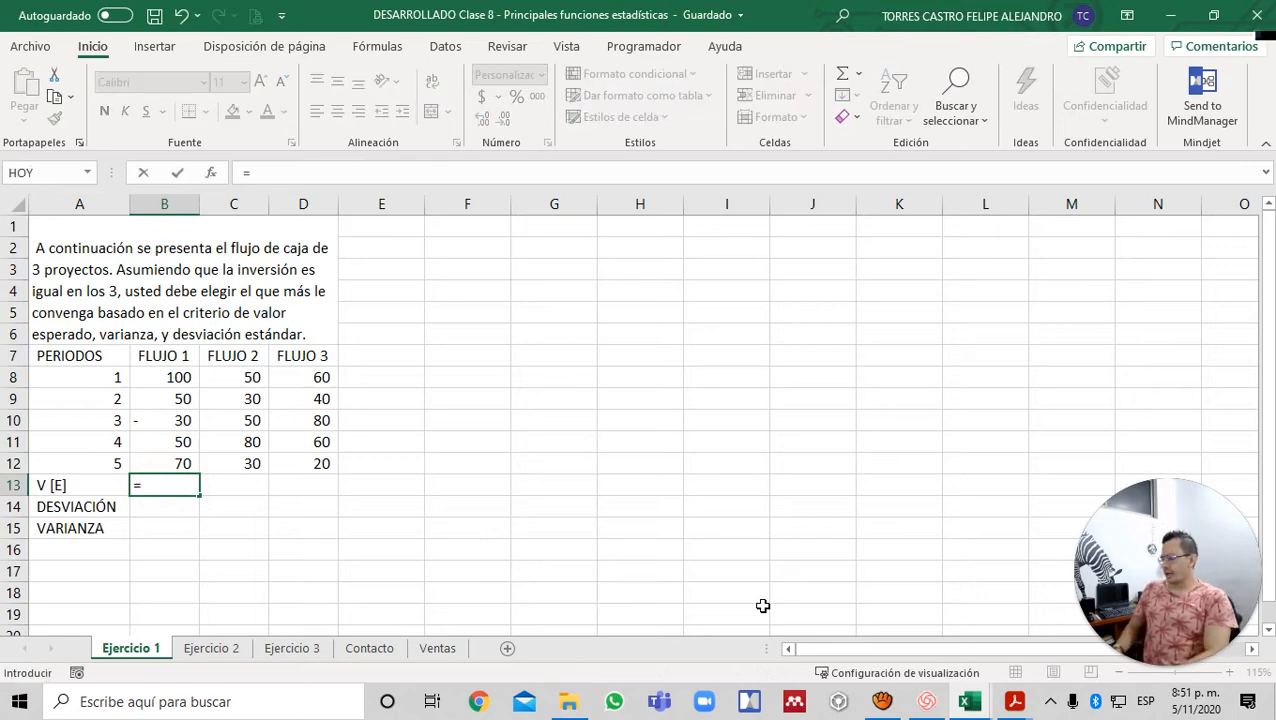
text(P)
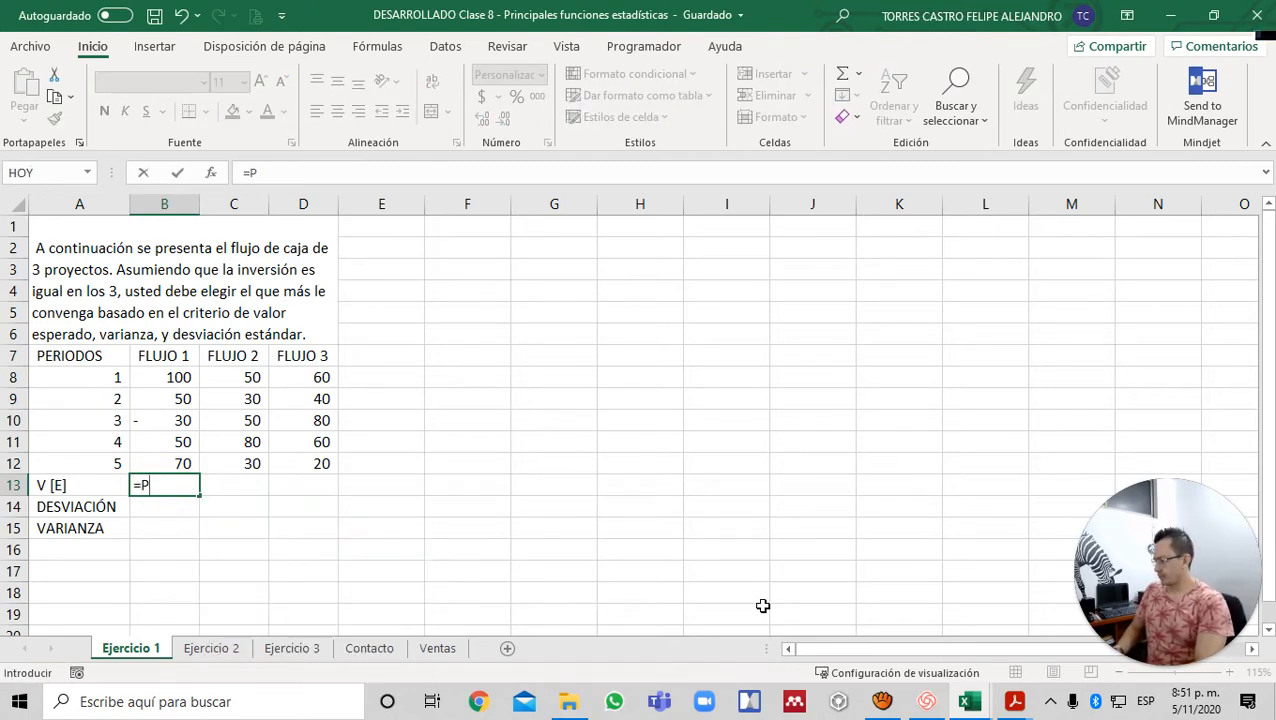
text(ROME)
key(Tab)
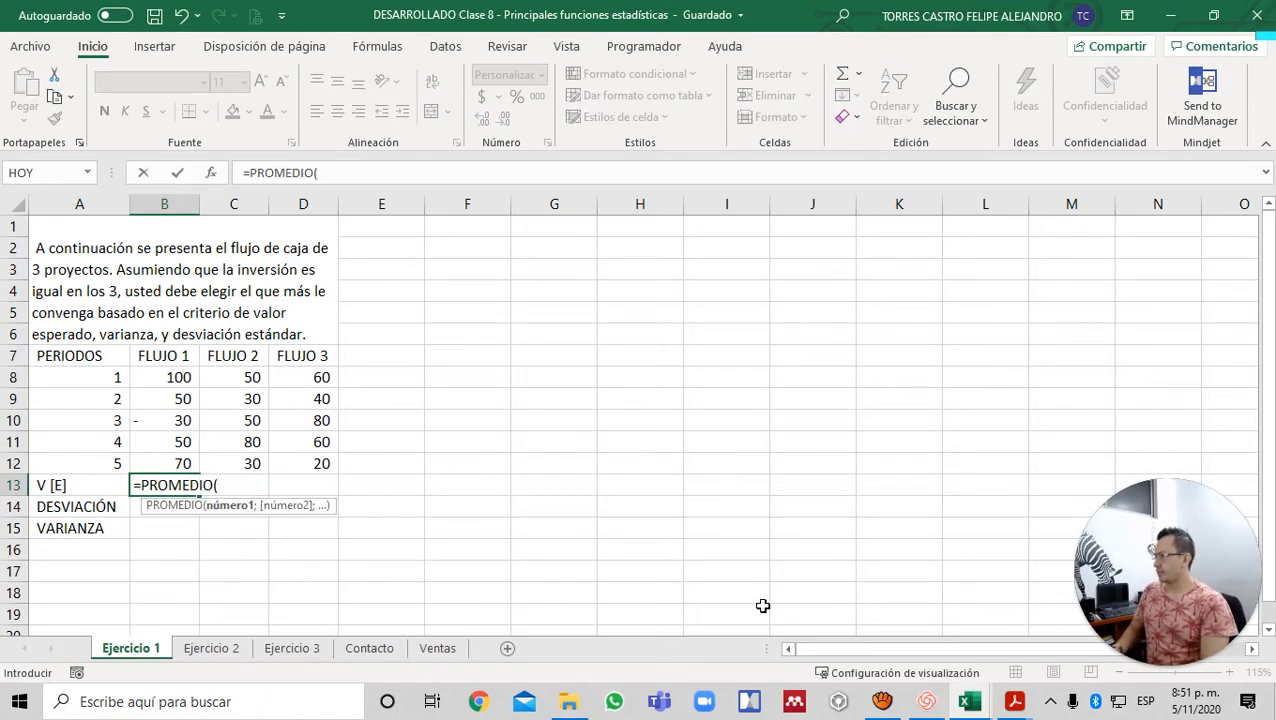
key(Up)
key(Up)
key(Up)
key(Up)
key(Up)
key(shift+Down)
key(shift+Down)
key(shift+Down)
key(shift+Down)
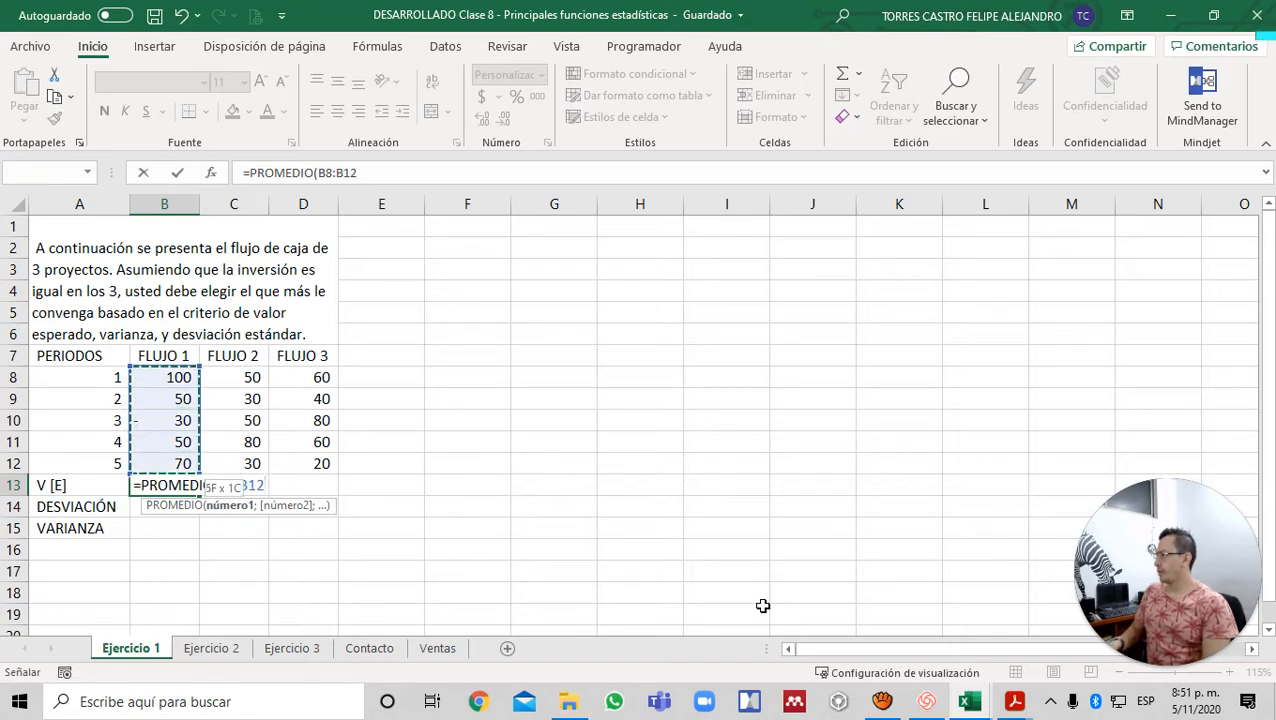
text())
key(Return)
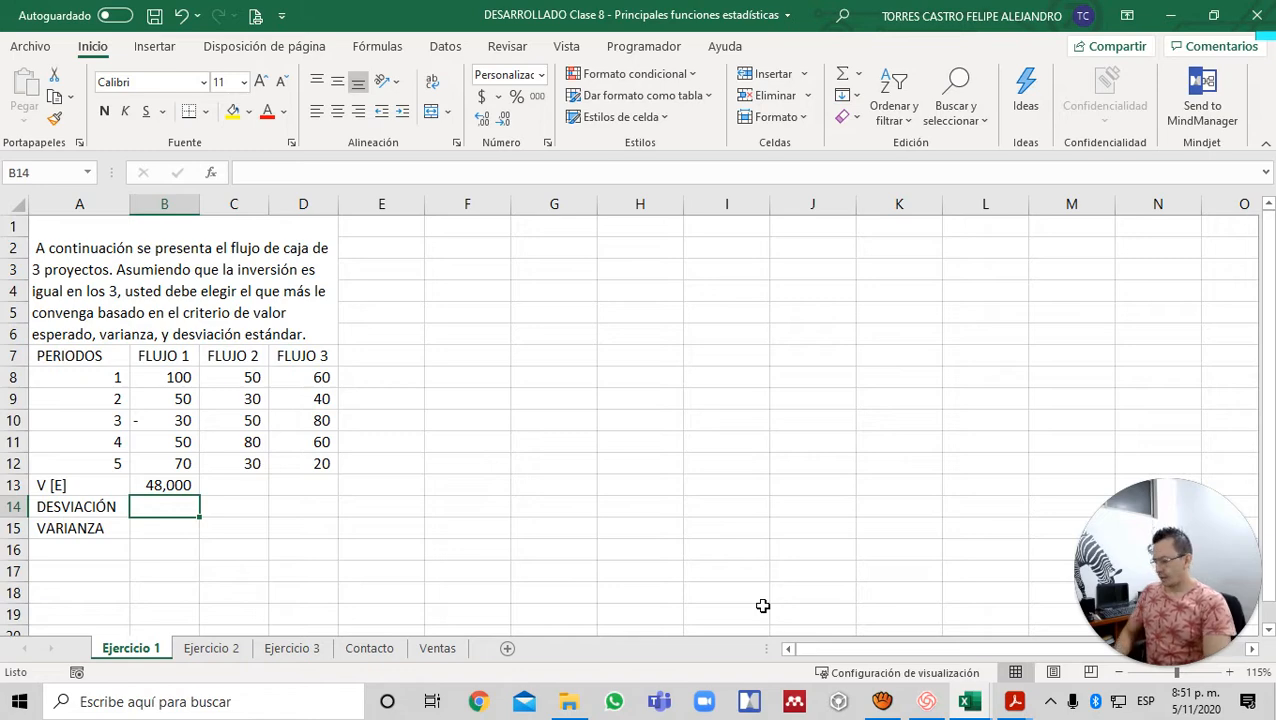
- Calculate the population standard deviation of FLUJO 1 in B14 with =DESVEST.P(B8:B12)
text(=DESVE)
key(Down)
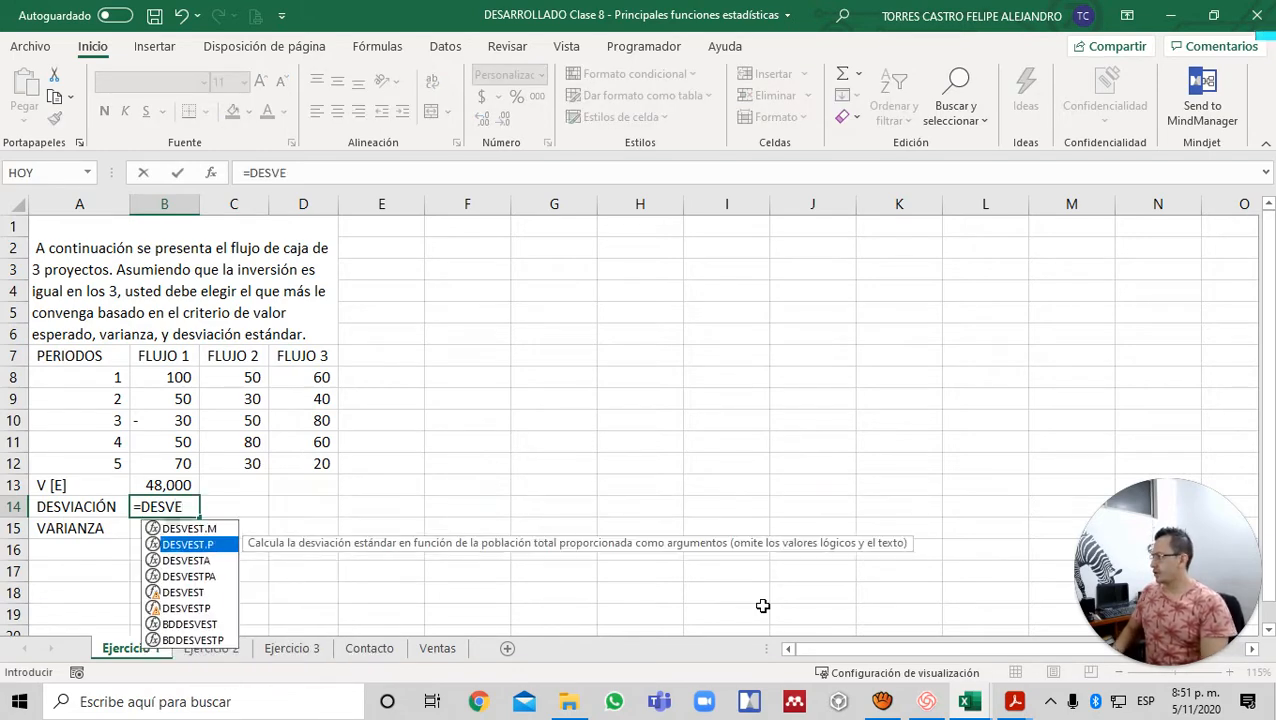
key(Tab)
key(Up)
key(Up)
key(Up)
key(Up)
key(Up)
key(Up)
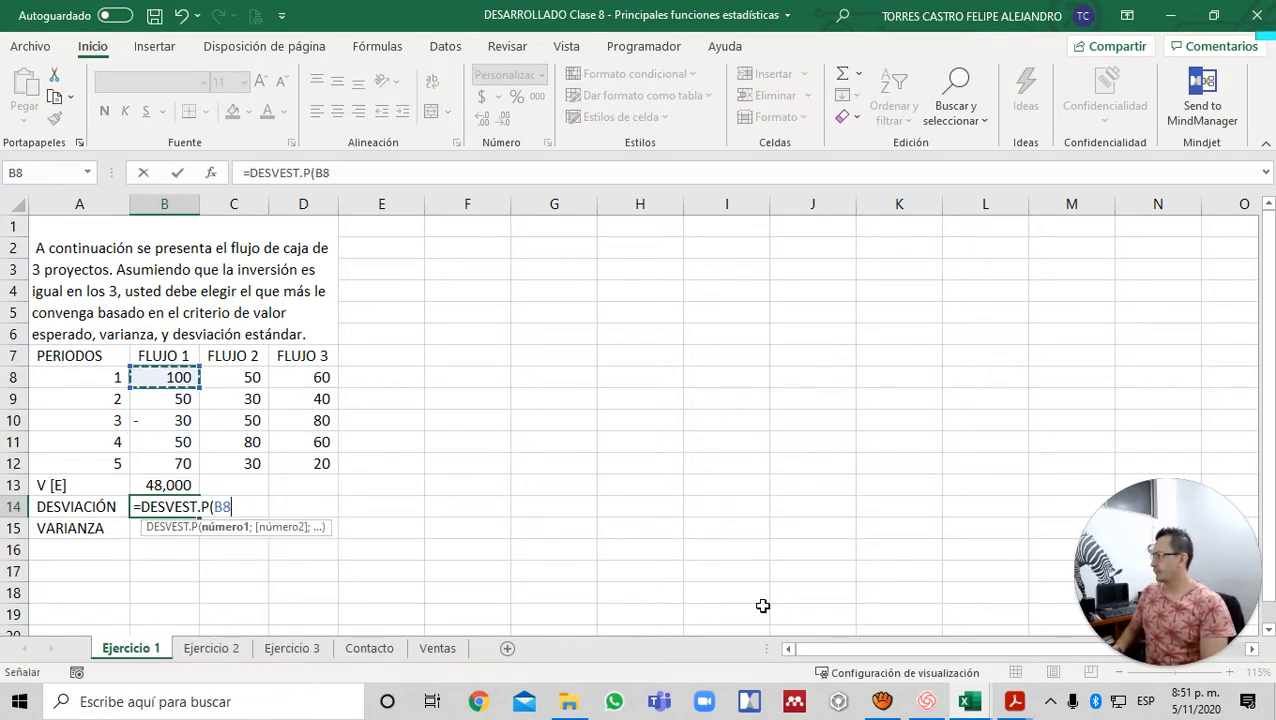
key(shift+Down)
key(shift+Down)
key(shift+Down)
key(shift+Down)
text())
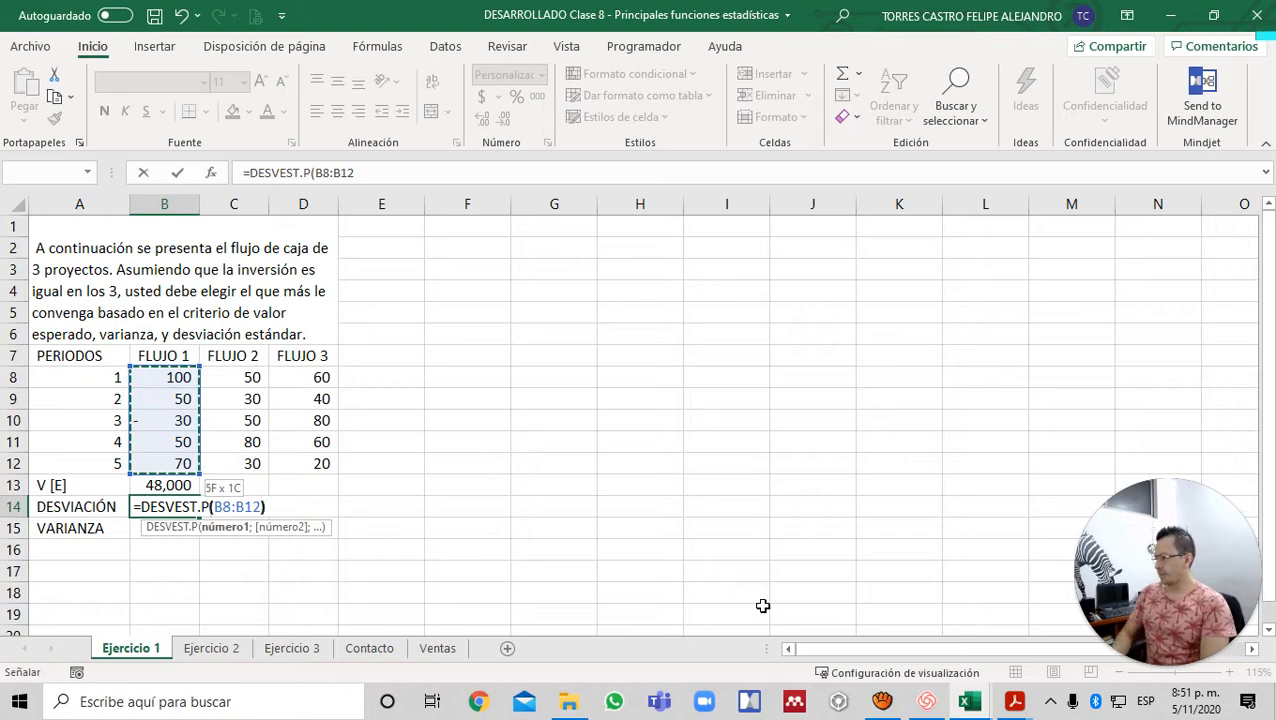
key(Return)
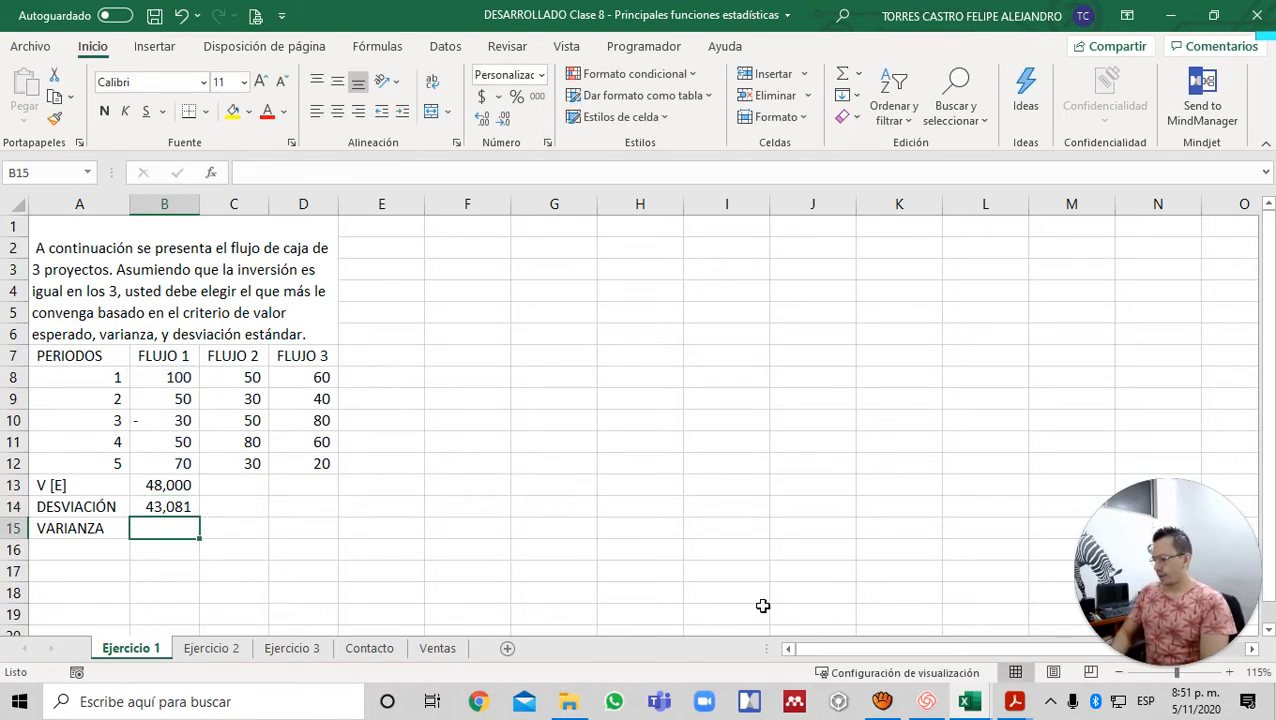
- Calculate the population variance of FLUJO 1 in B15 with =VAR.P(B8:B12)
text(=VAR)
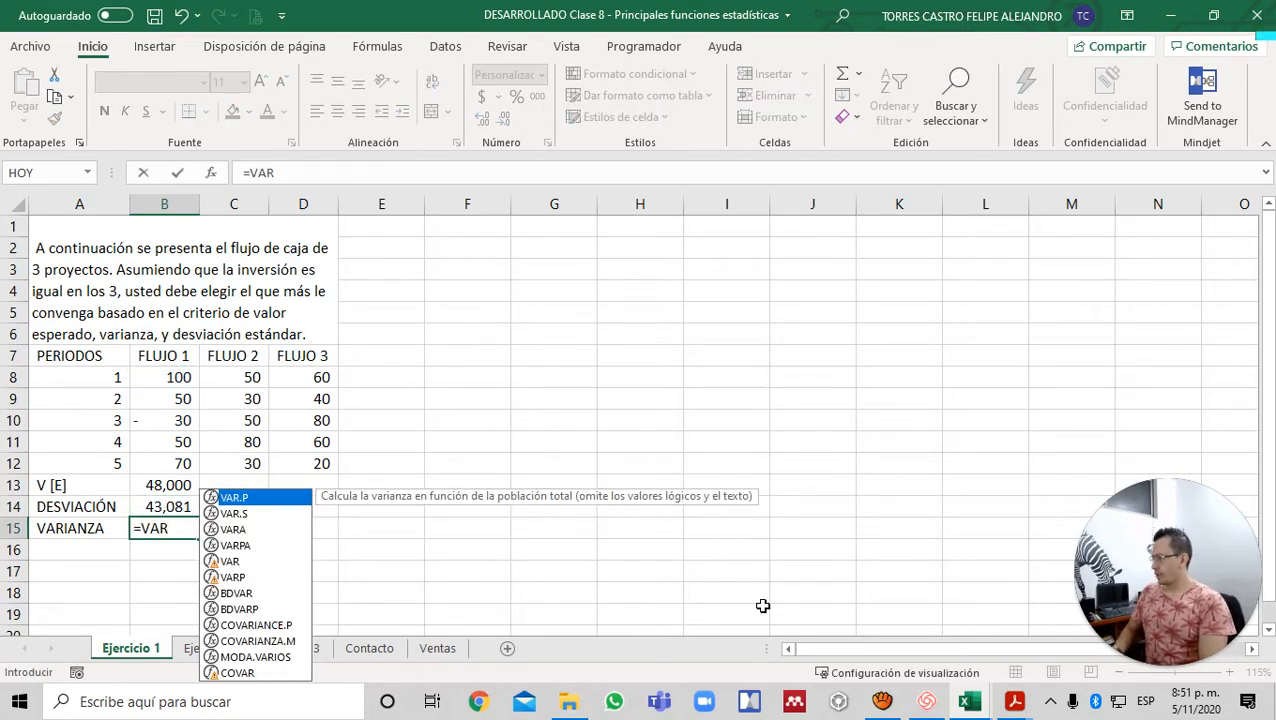
key(Tab)
key(Up)
key(Up)
key(Up)
key(Up)
key(Up)
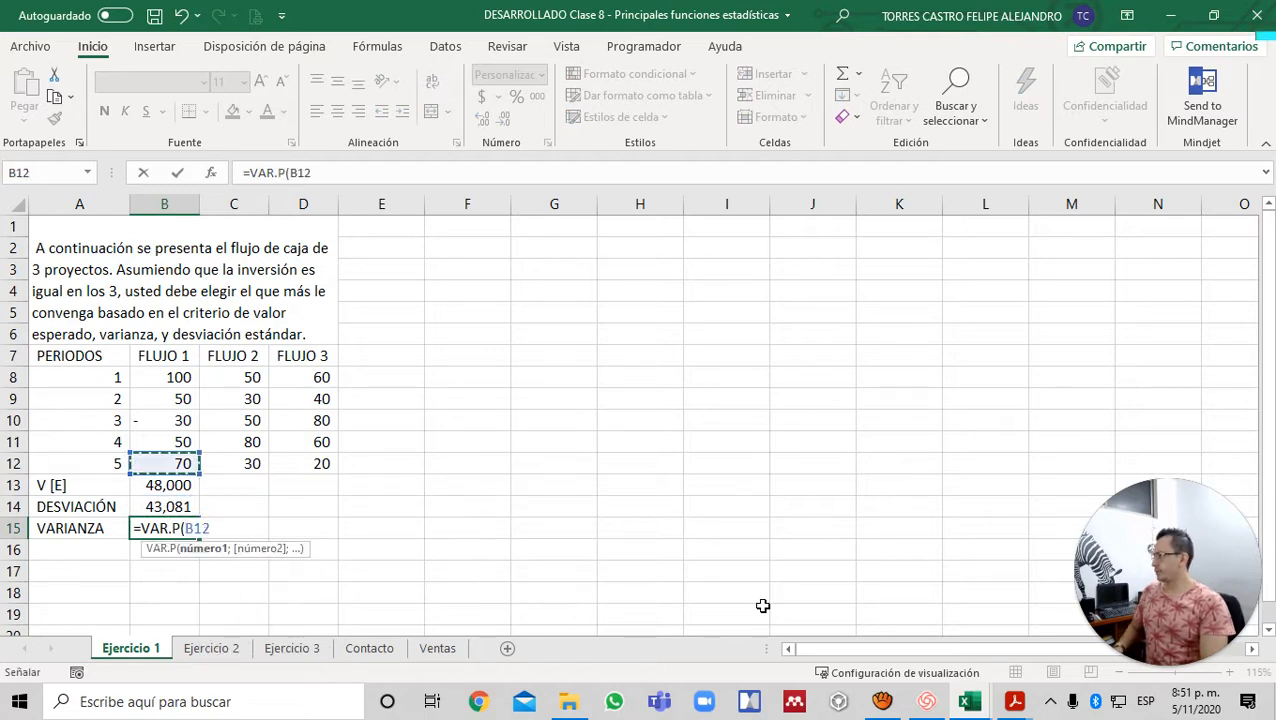
key(Up)
key(Up)
key(shift+Down)
key(shift+Down)
key(shift+Down)
key(shift+Down)
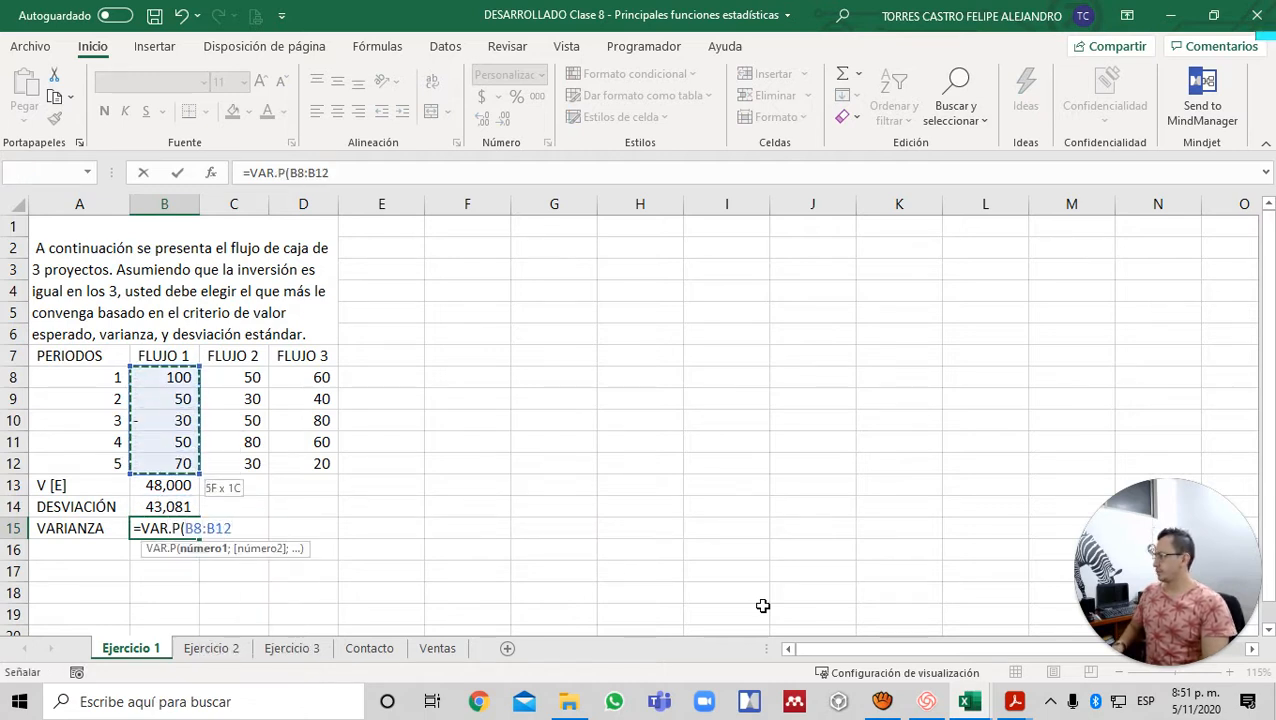
key(Return)
- Reduce the FLUJO 1 results in B13:B15 to two decimal places
key(Up)
key(Up)
key(Up)
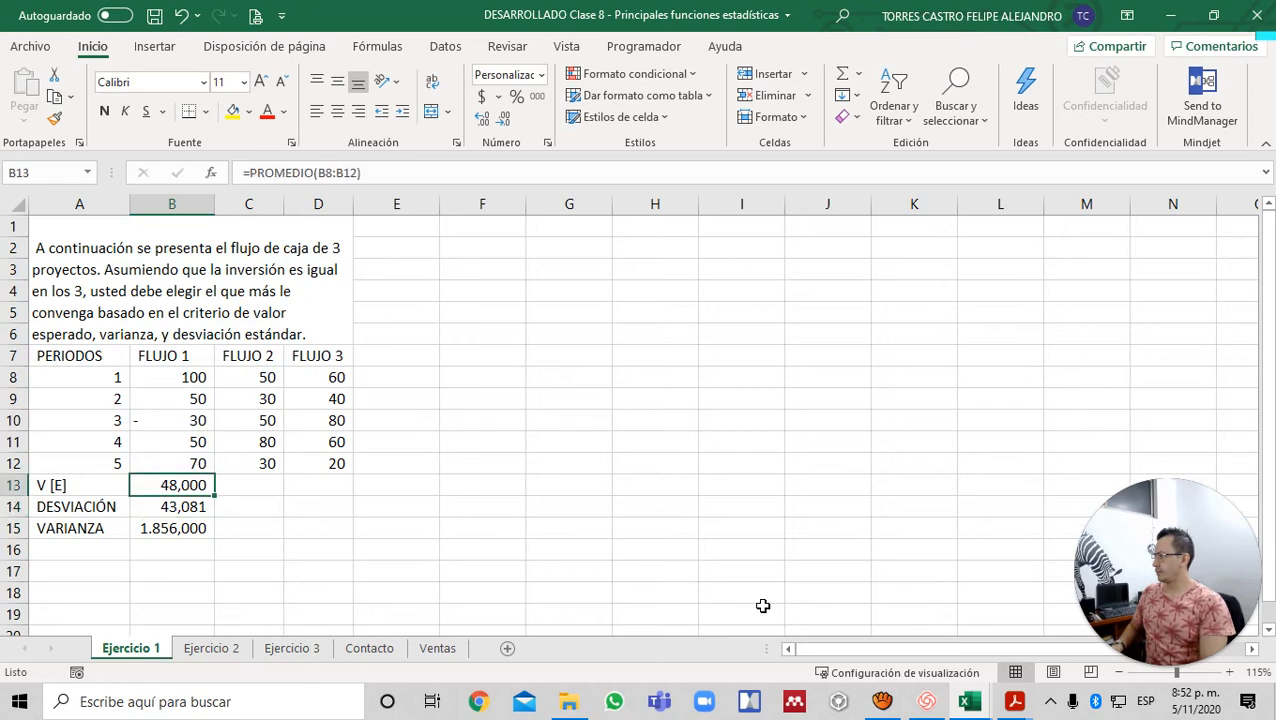
key(shift+Down)
key(shift+Down)
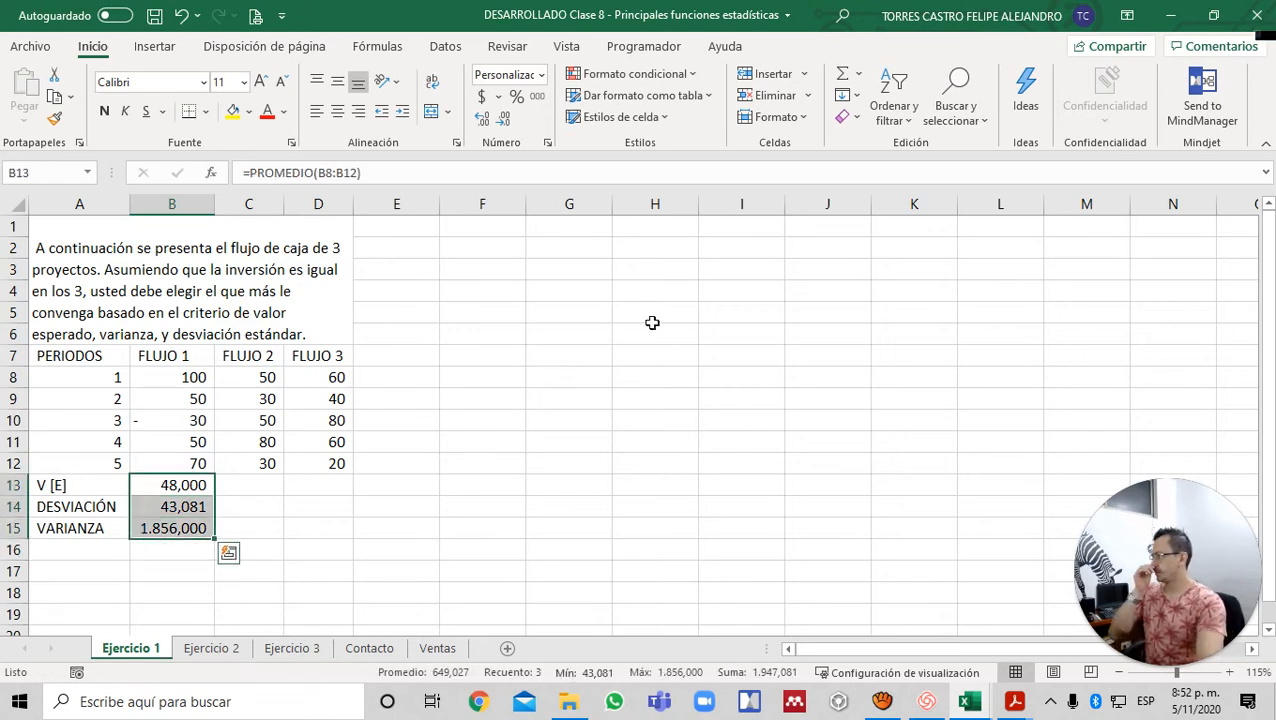
click(505, 120)
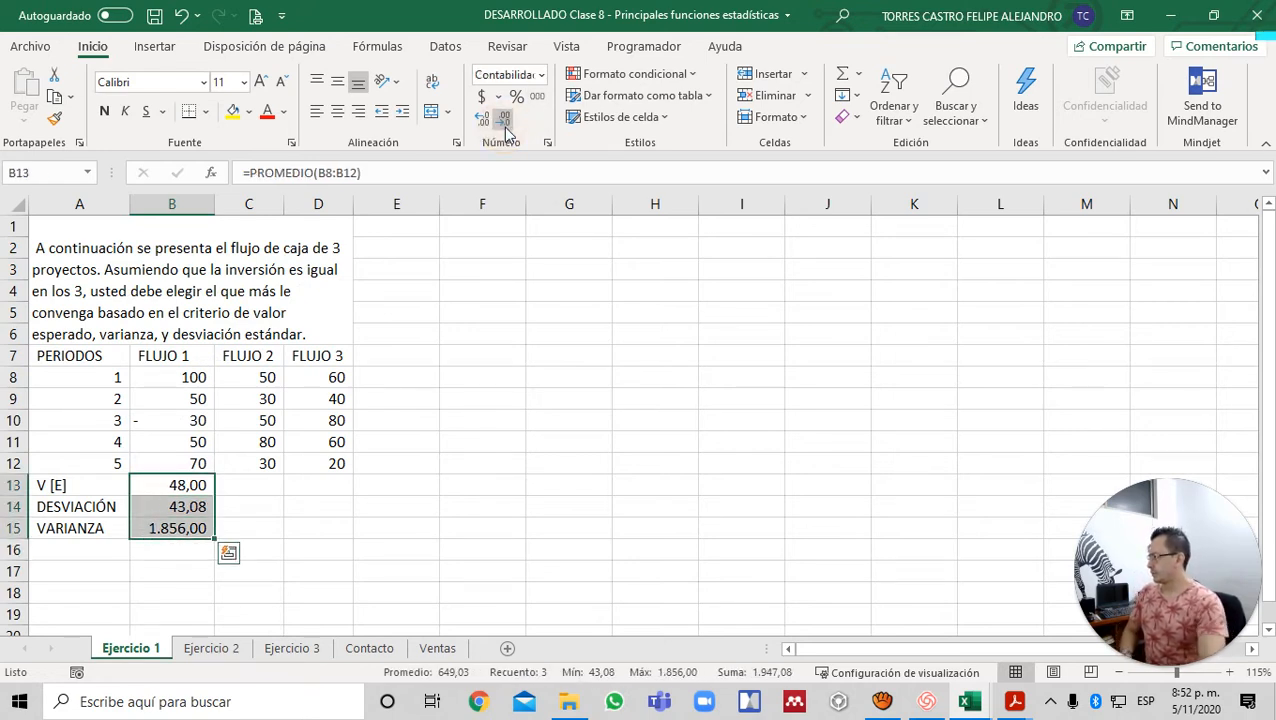
- Copy the three FLUJO 1 formulas in B13:B15 to C13:D15 for FLUJO 2 and FLUJO 3
key(ctrl+c)
key(Right)
key(shift+Right)
key(ctrl+v)
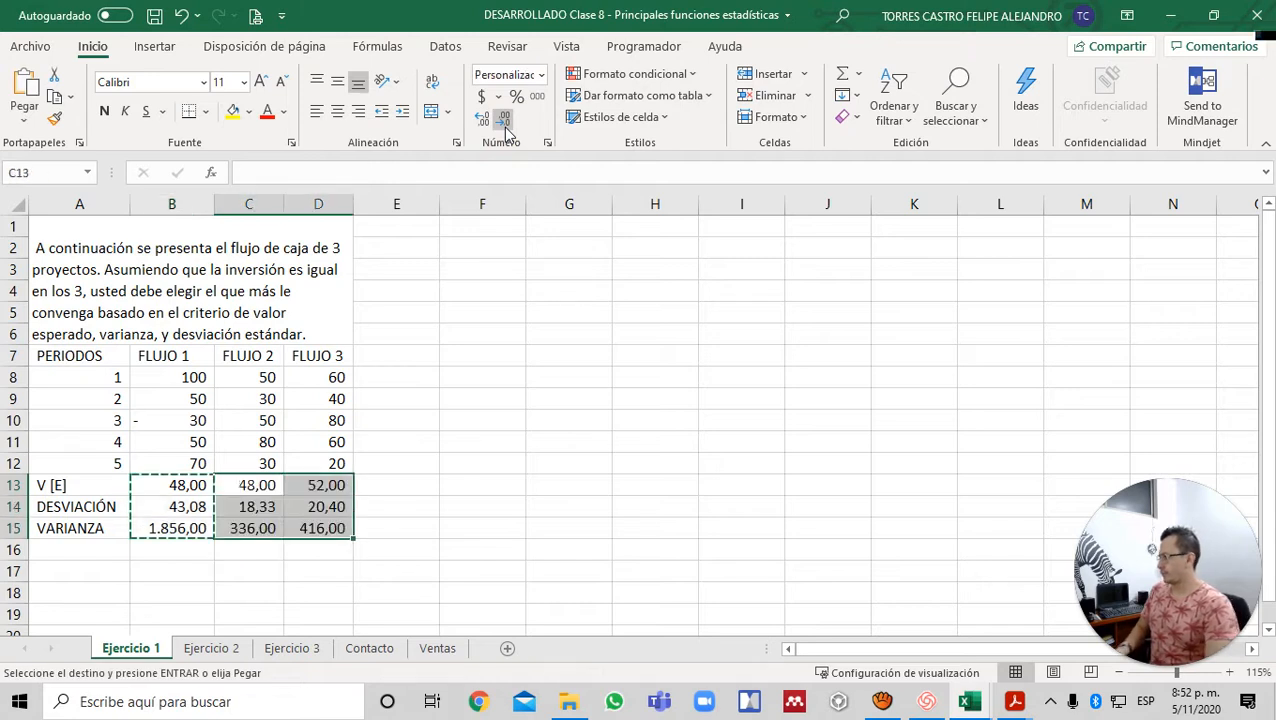
key(Escape)
- Compare the expected value, standard deviation and variance of the three cash flows to judge which project is most convenient
key(Left)
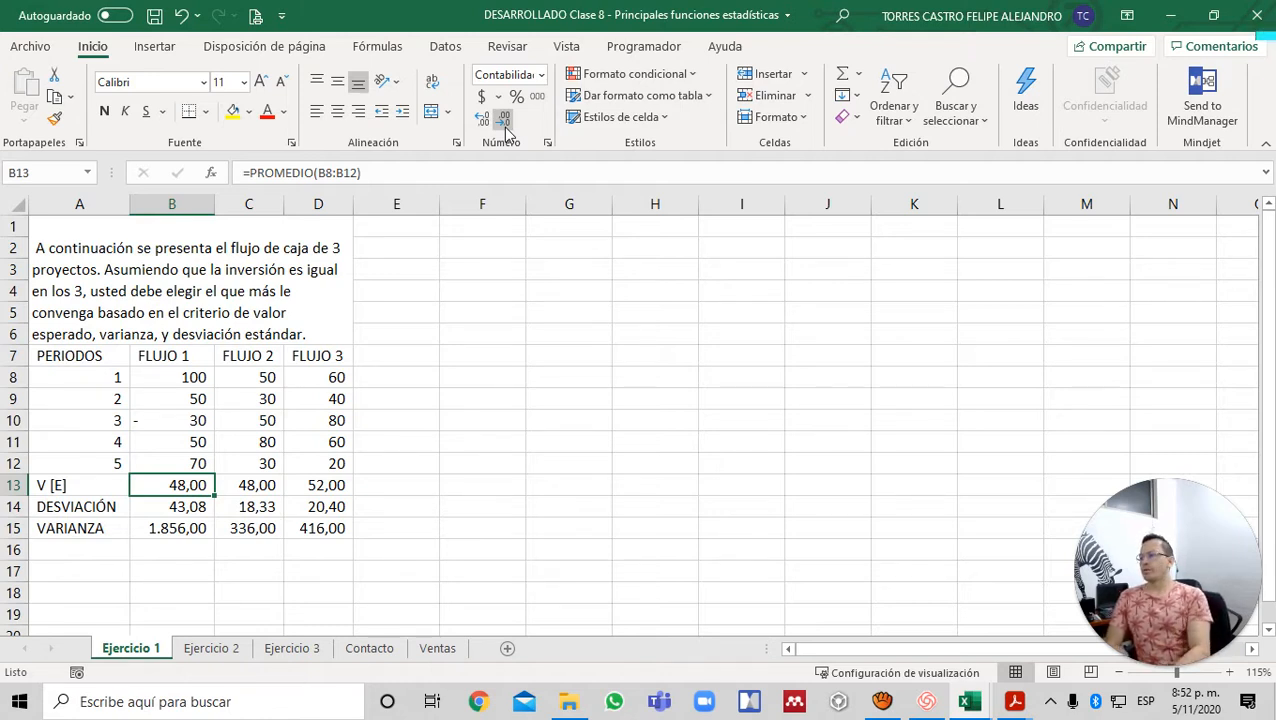
key(Down)
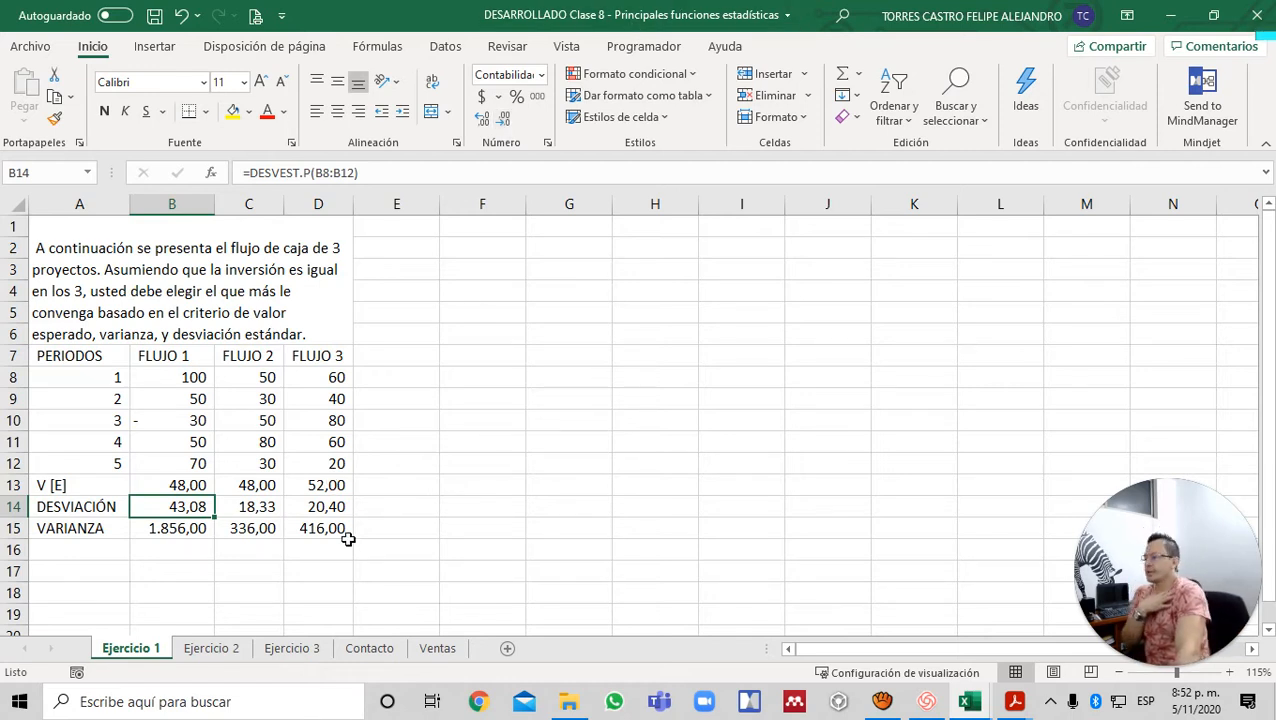
click(390, 479)
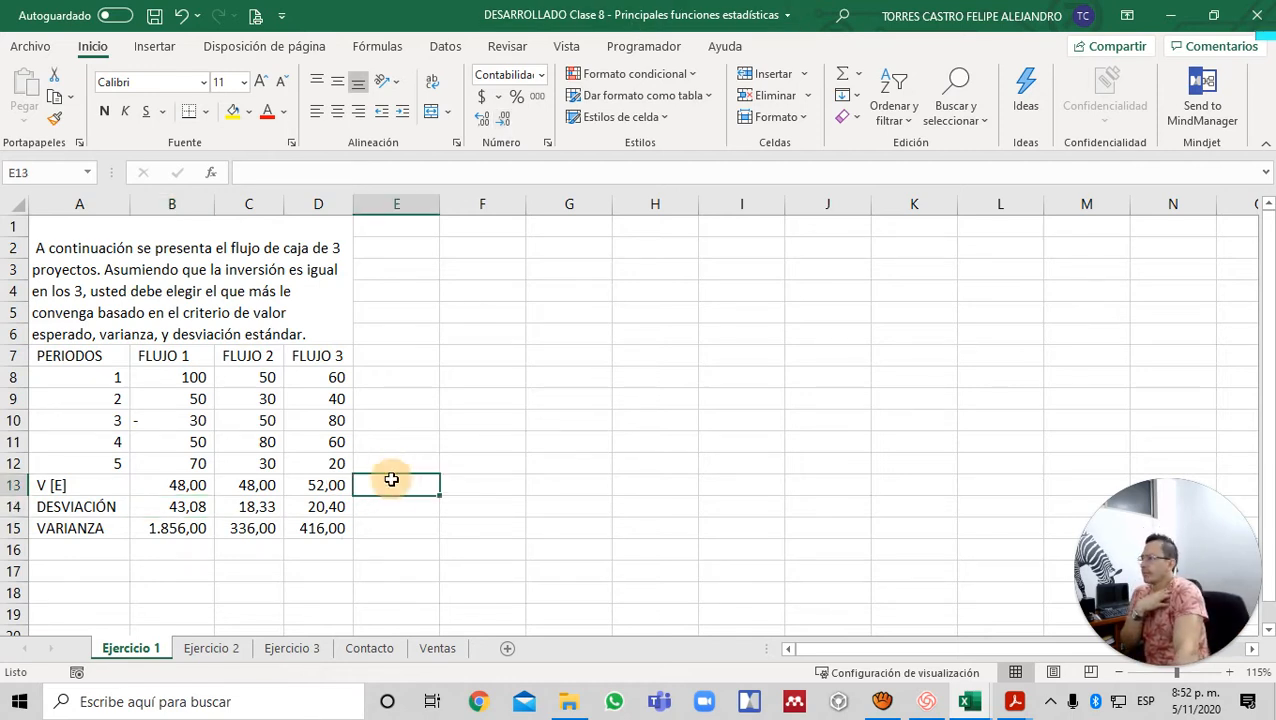
click(197, 355)
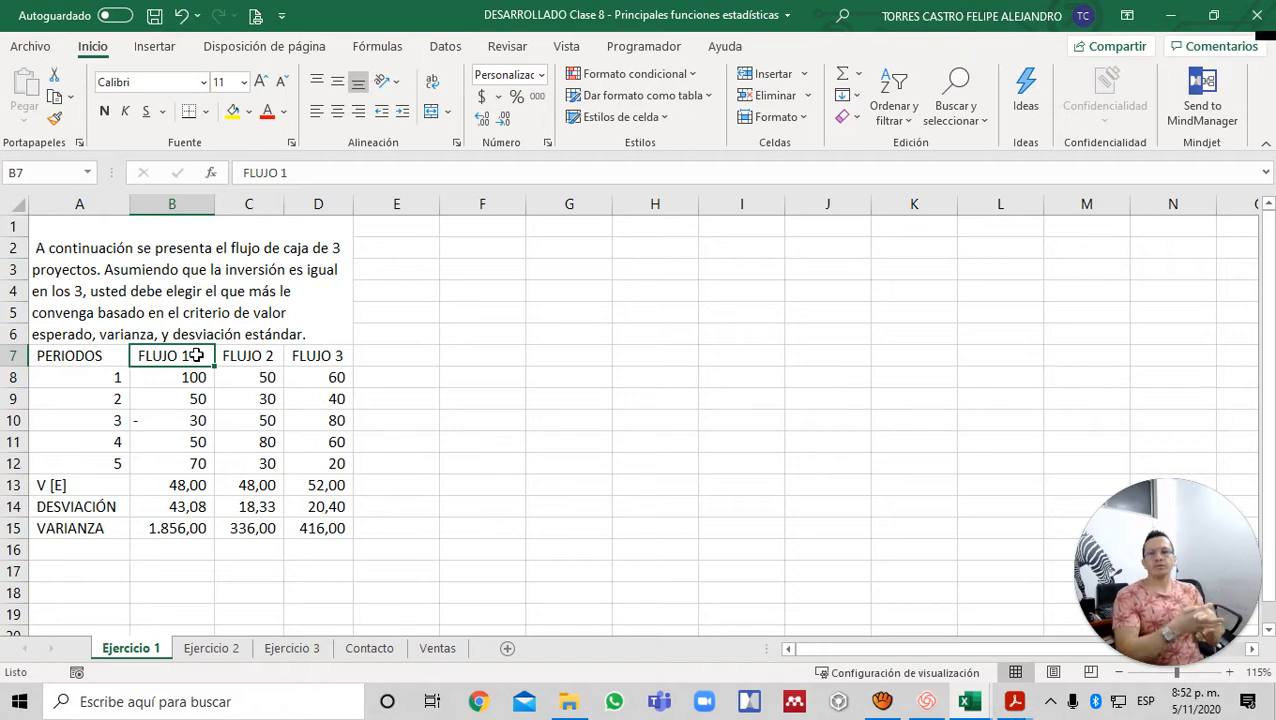
key(Down)
key(Down)
key(Down)
key(Down)
key(Down)
key(Down)
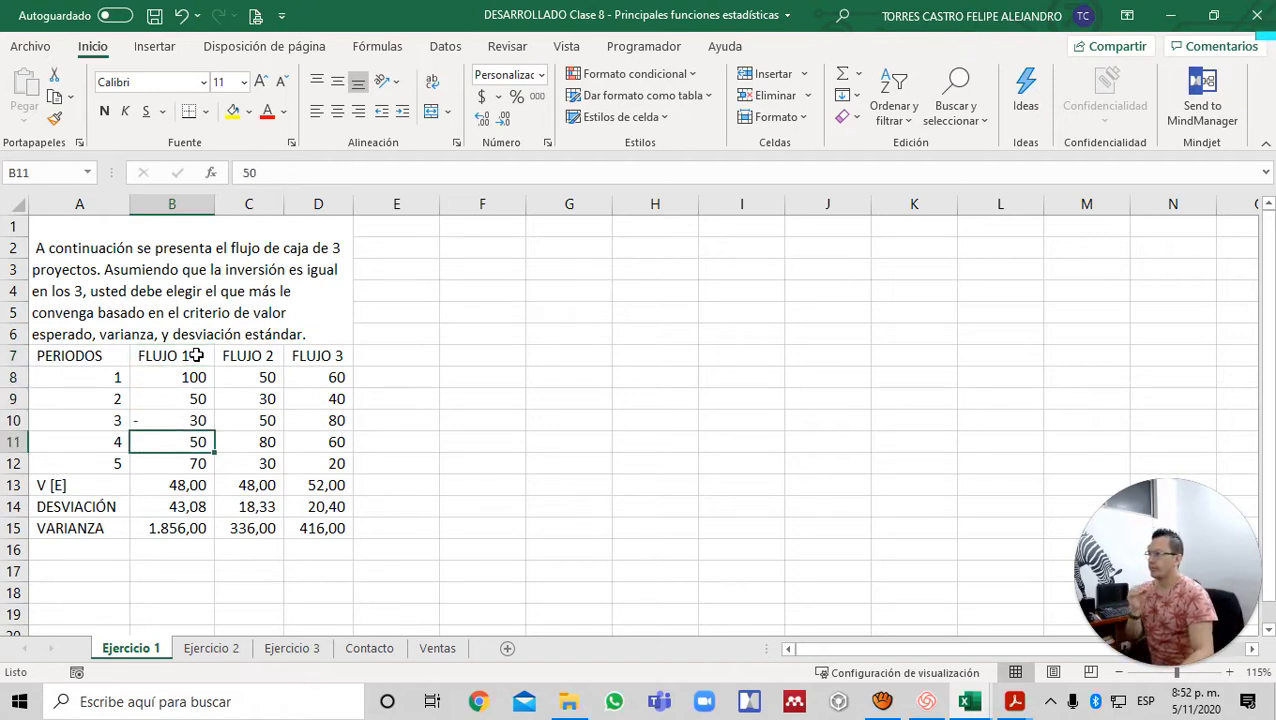
key(Right)
key(Right)
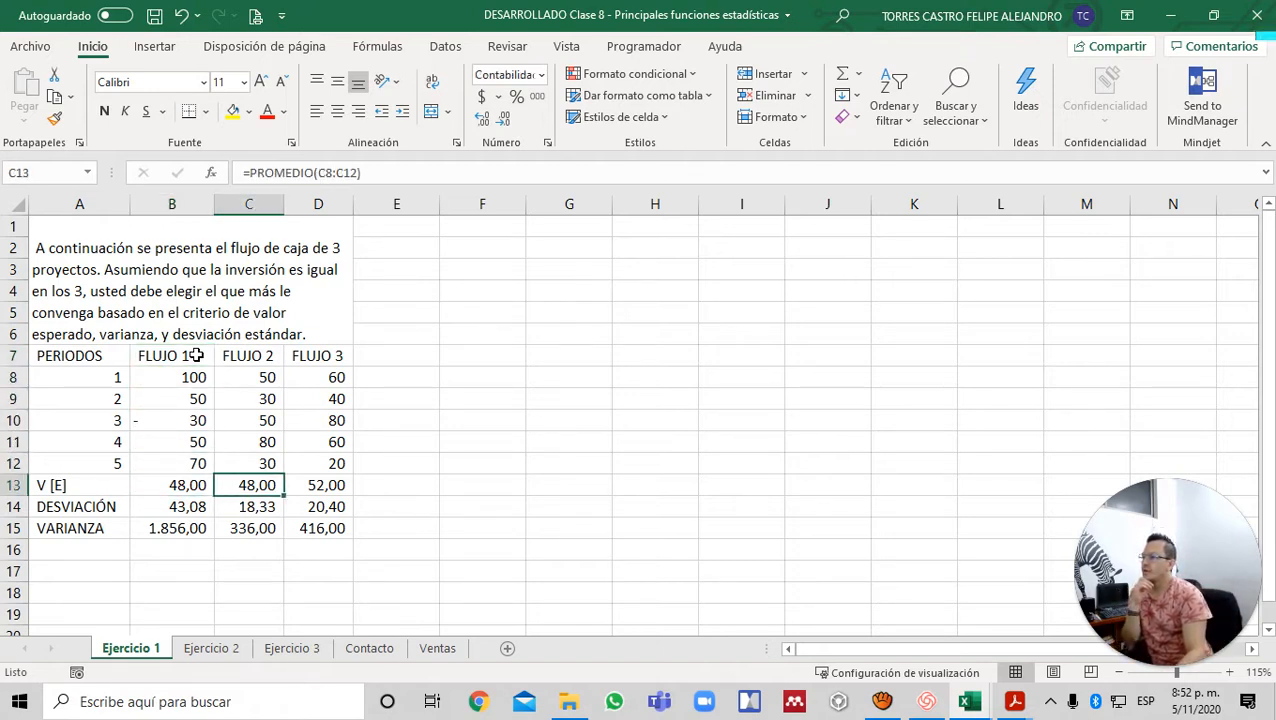
drag(330, 356, 319, 533)
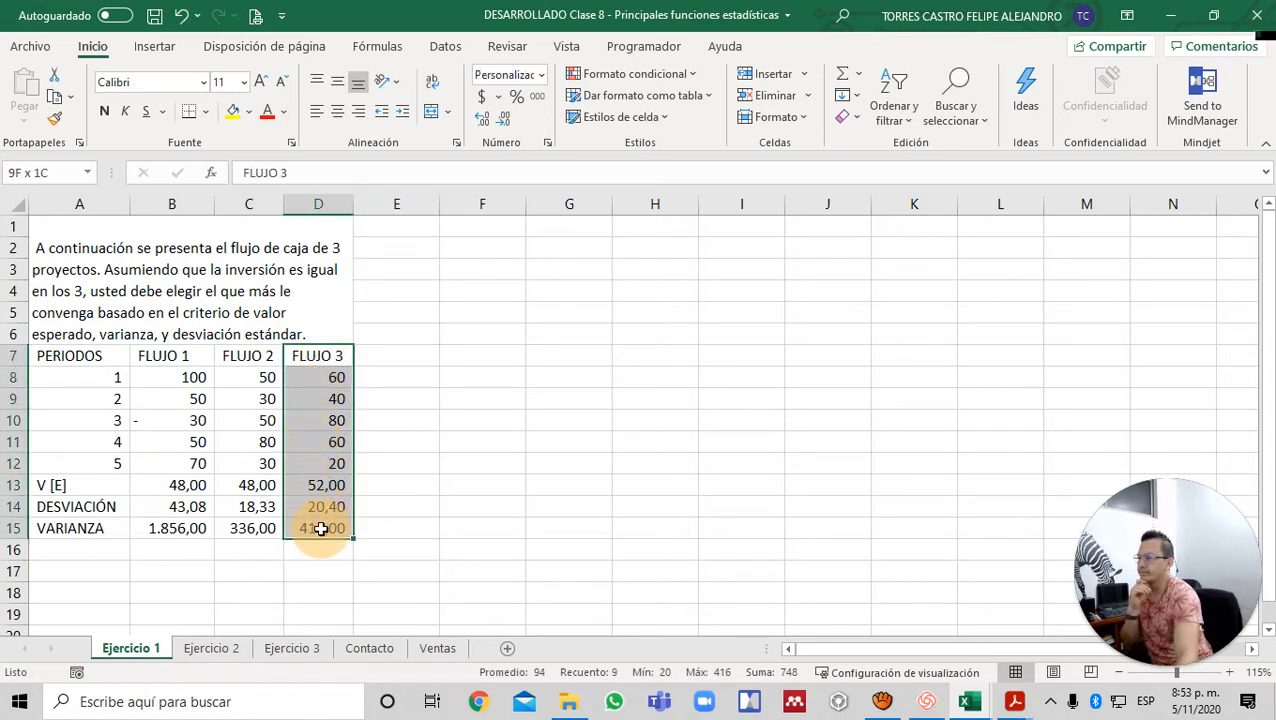
click(170, 510)
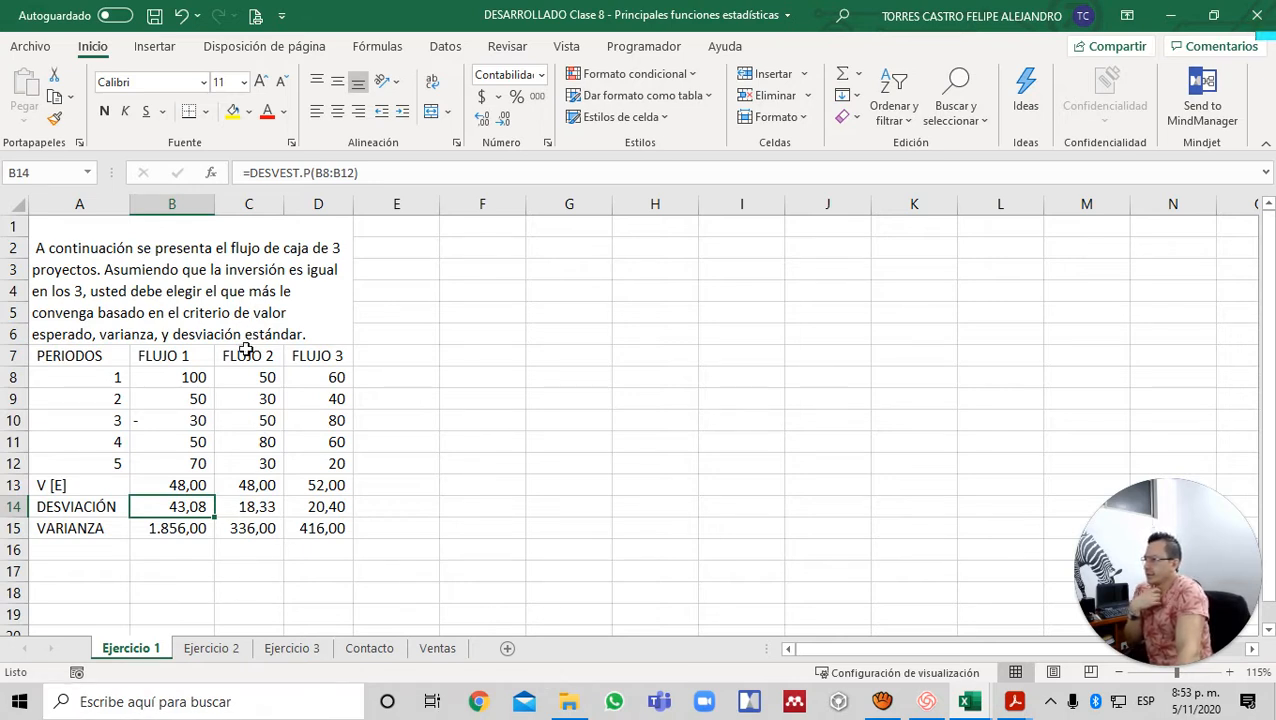
drag(245, 352, 258, 531)
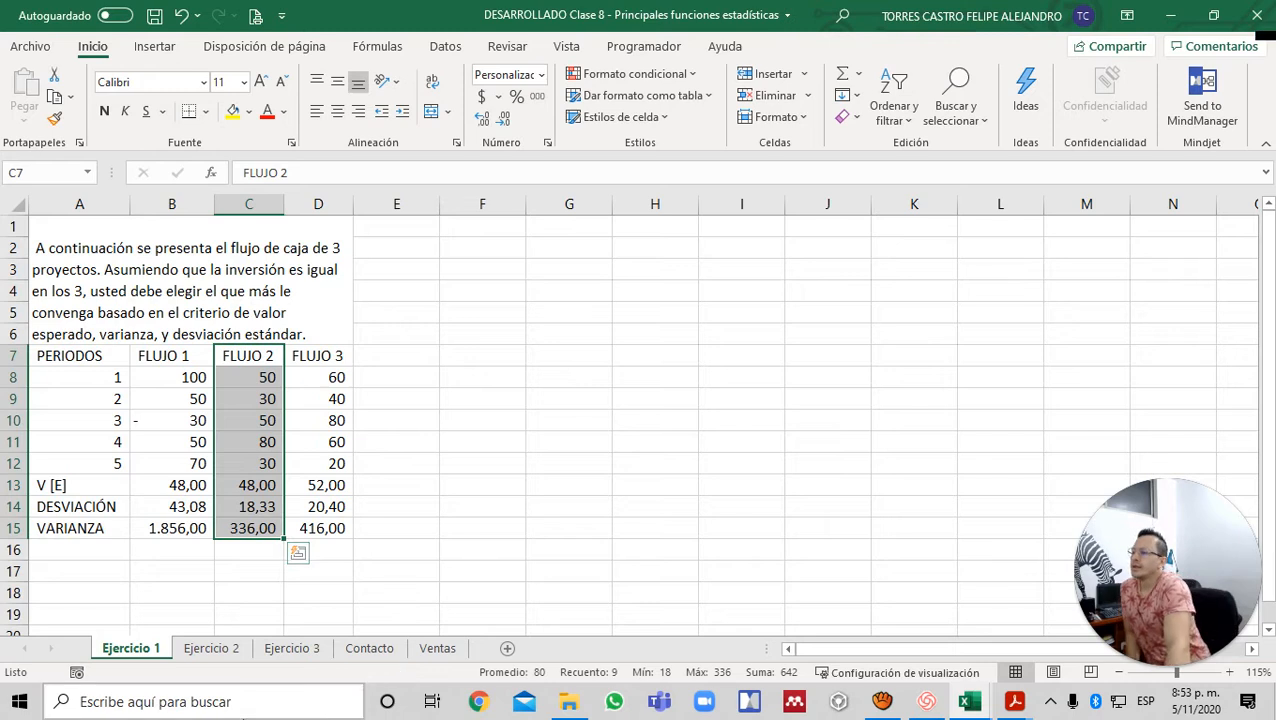
click(340, 487)
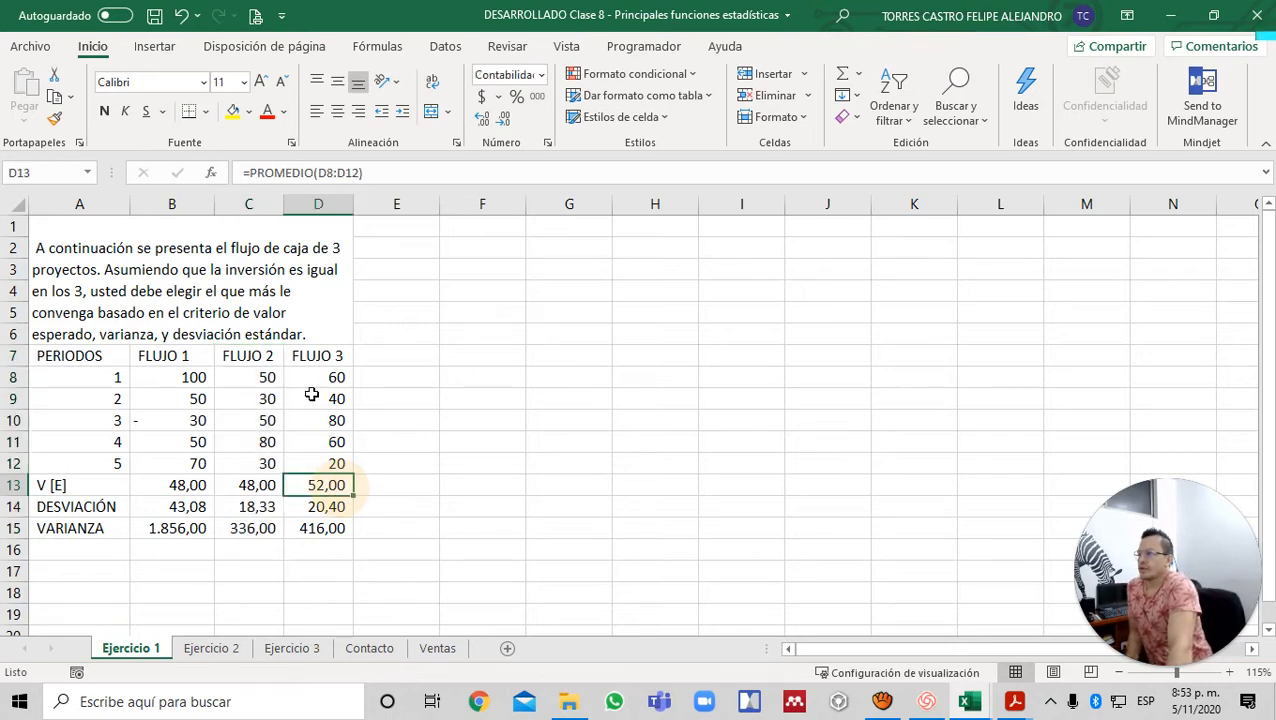
drag(312, 357, 328, 528)
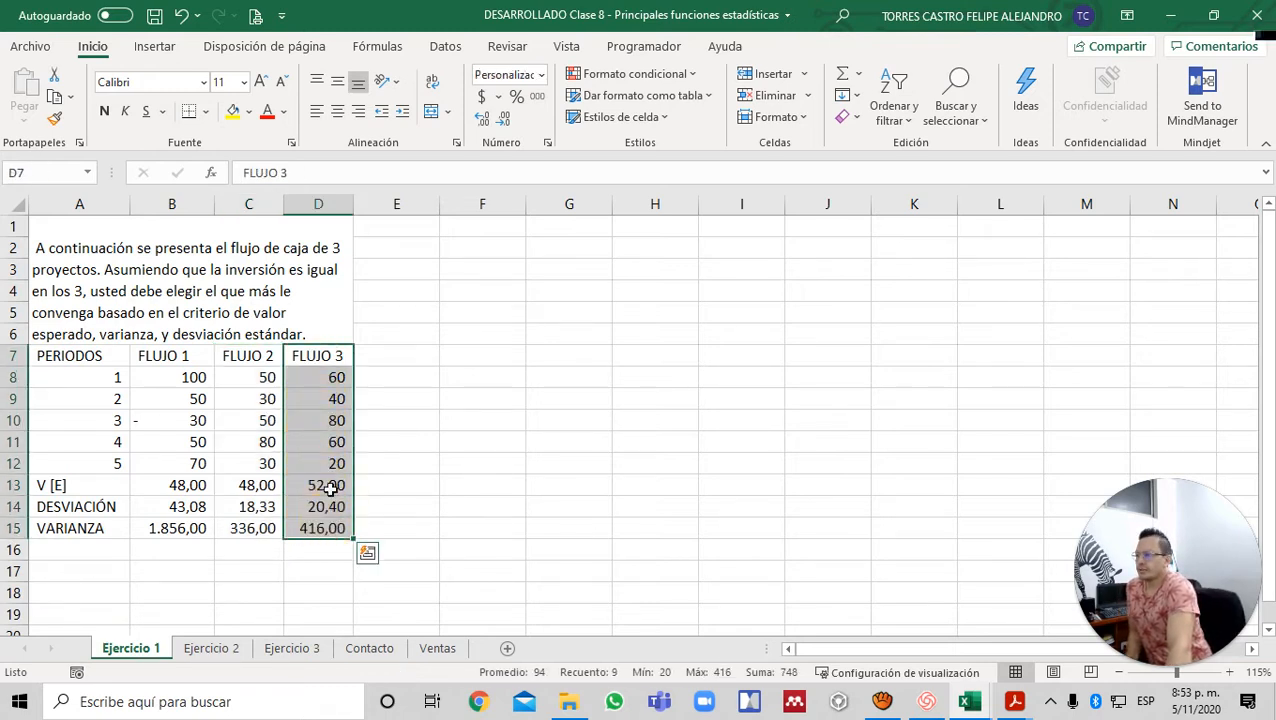
- Weigh FLUJO 3's expected value against the deviation and variance of FLUJO 1 and FLUJO 2 to settle the project choice
click(330, 484)
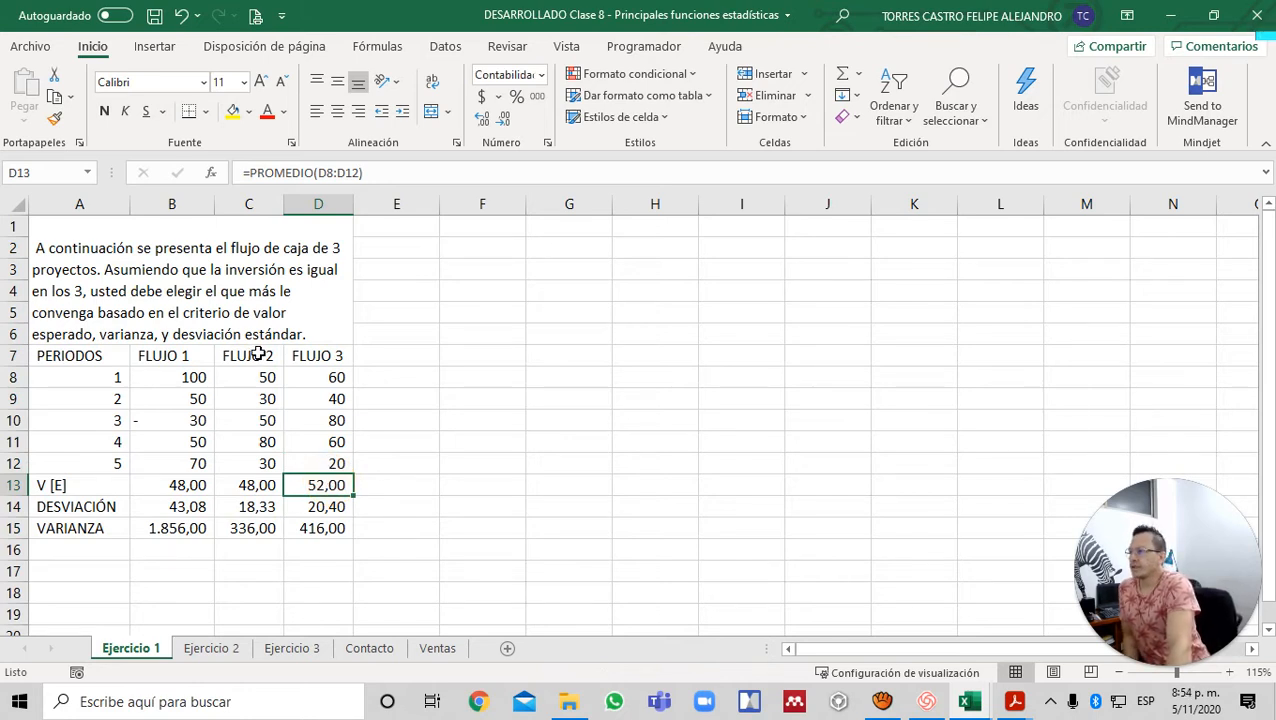
drag(252, 356, 250, 525)
click(247, 507)
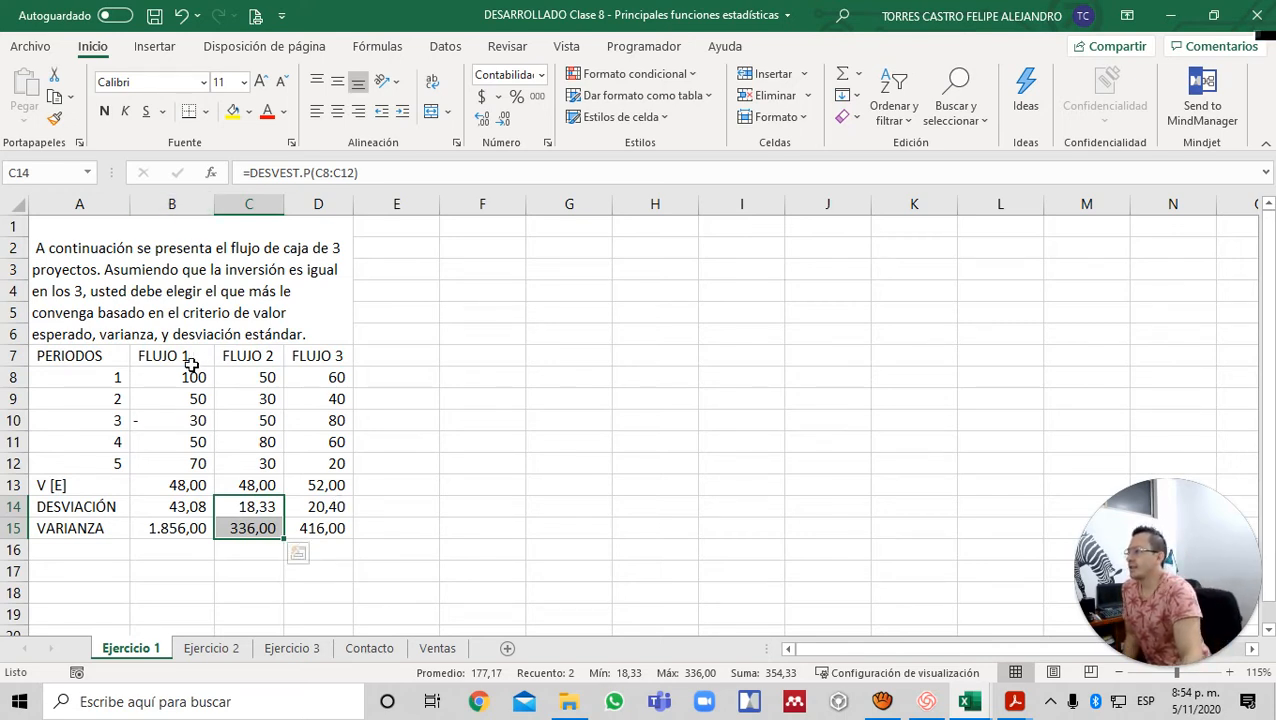
drag(185, 358, 177, 531)
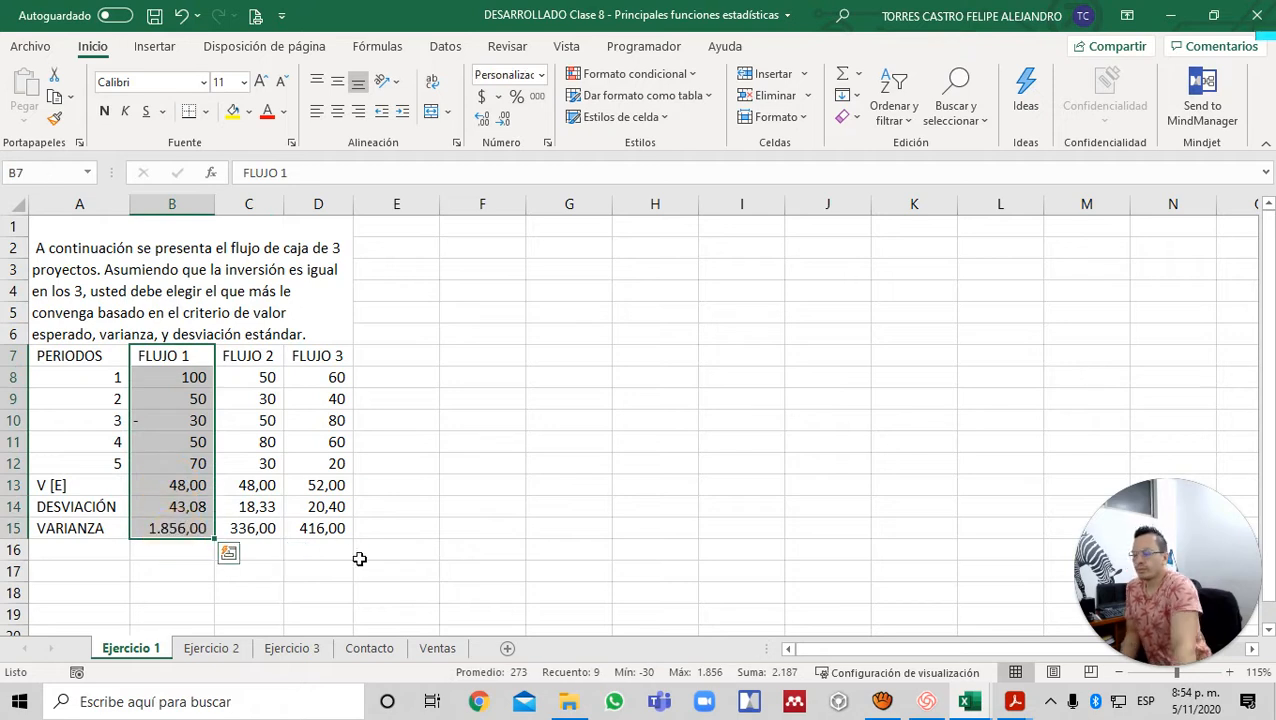
click(172, 485)
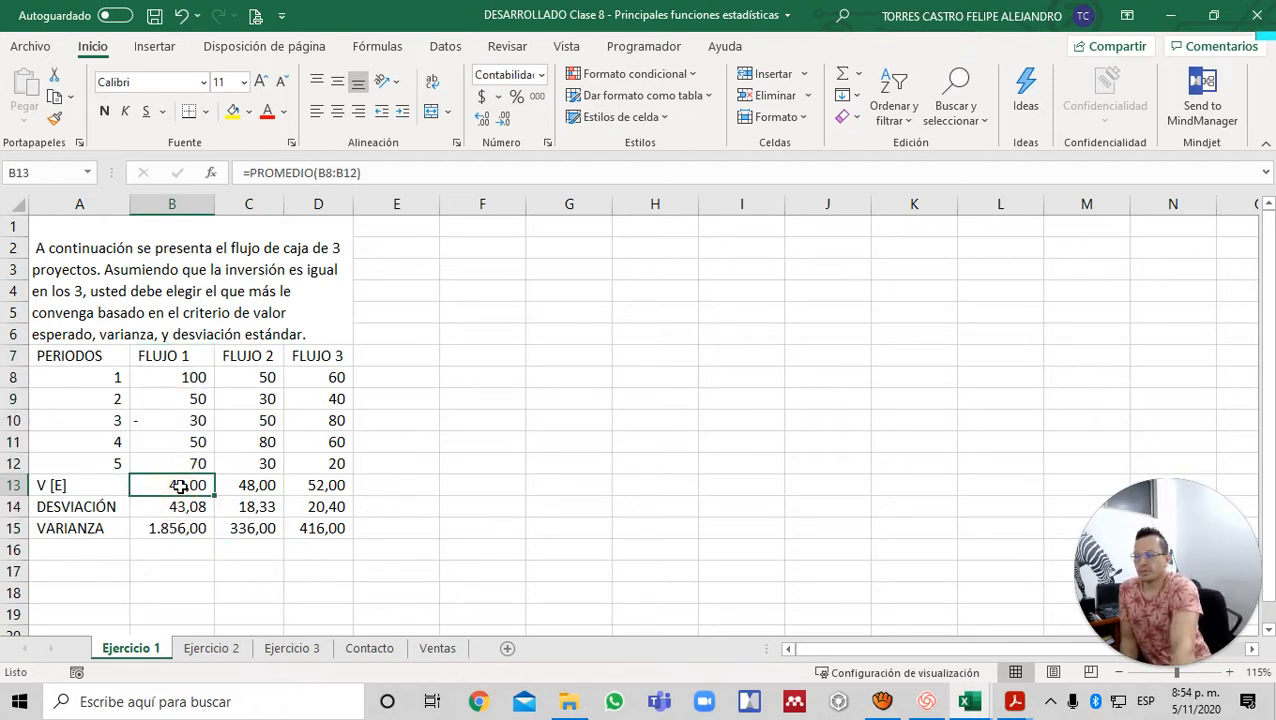
click(300, 481)
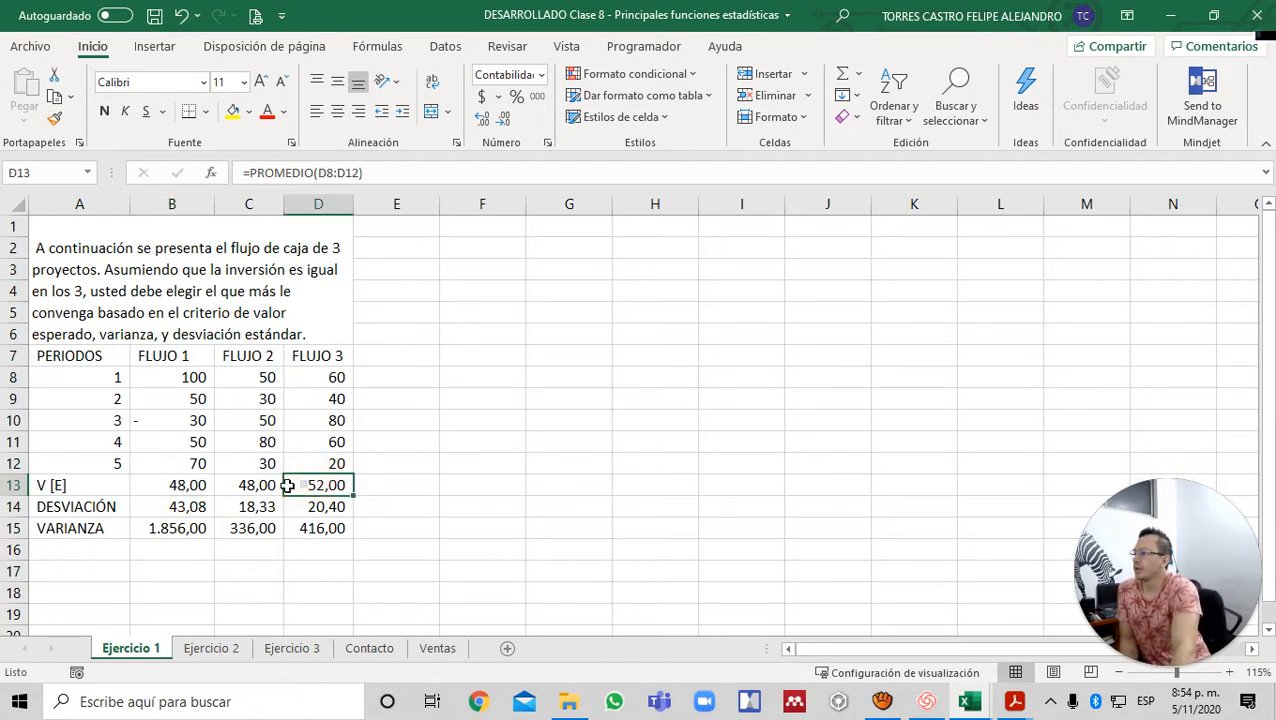
click(195, 505)
drag(195, 505, 194, 524)
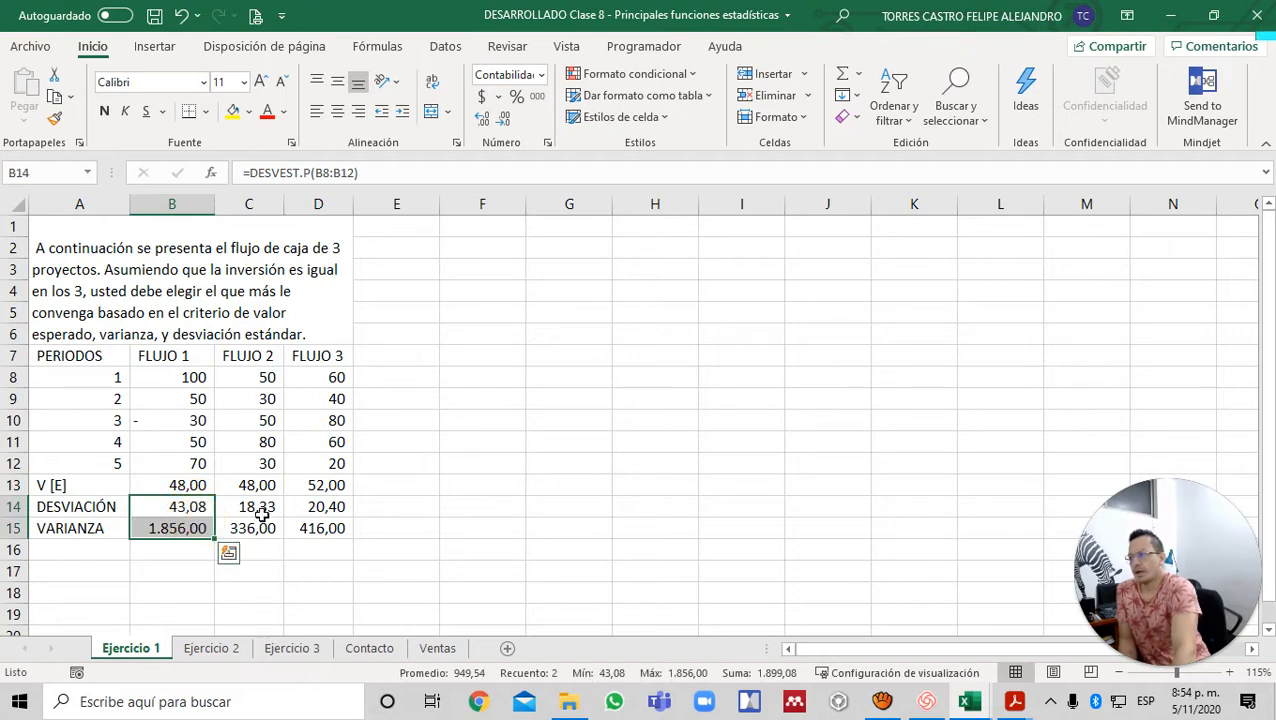
drag(257, 508, 262, 528)
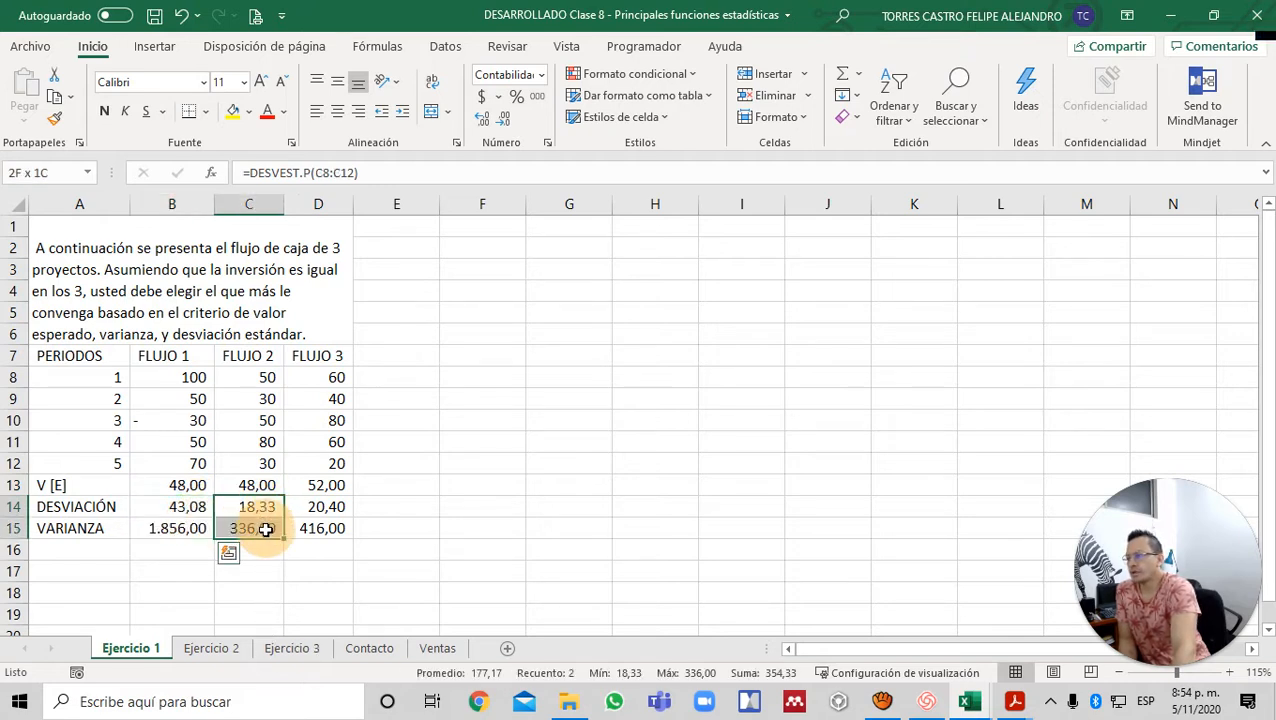
click(173, 504)
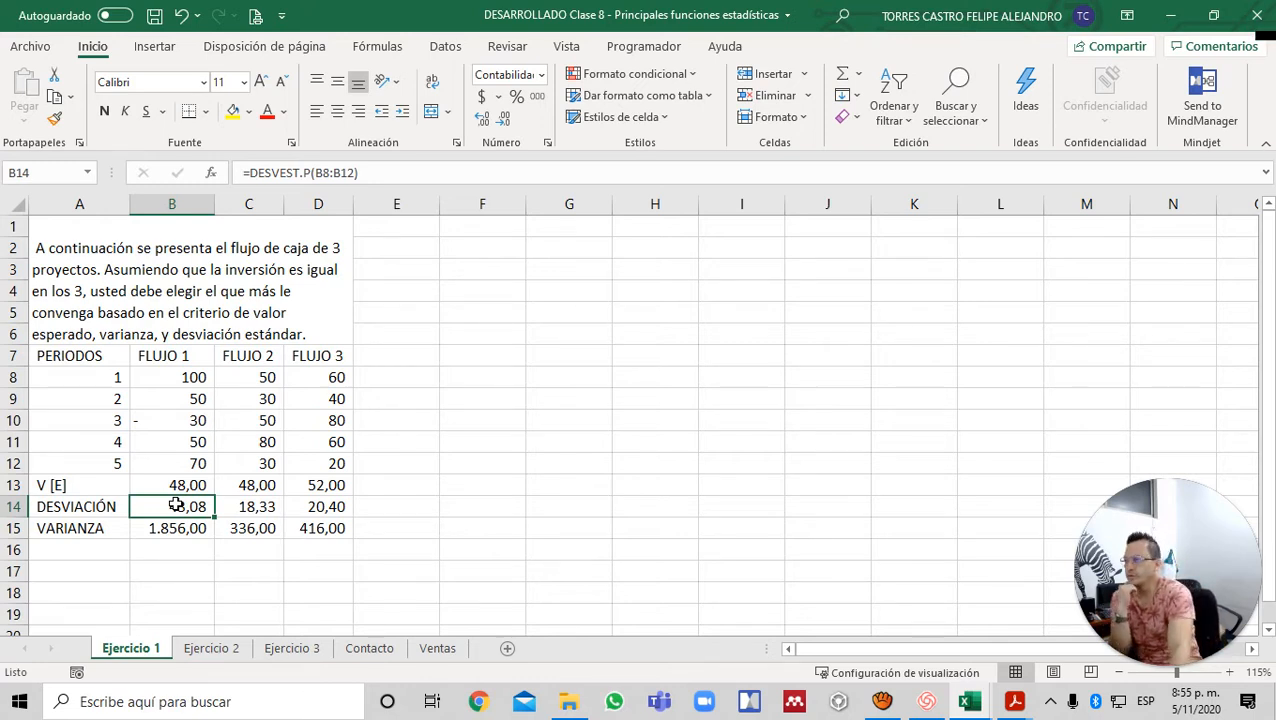
drag(238, 358, 261, 528)
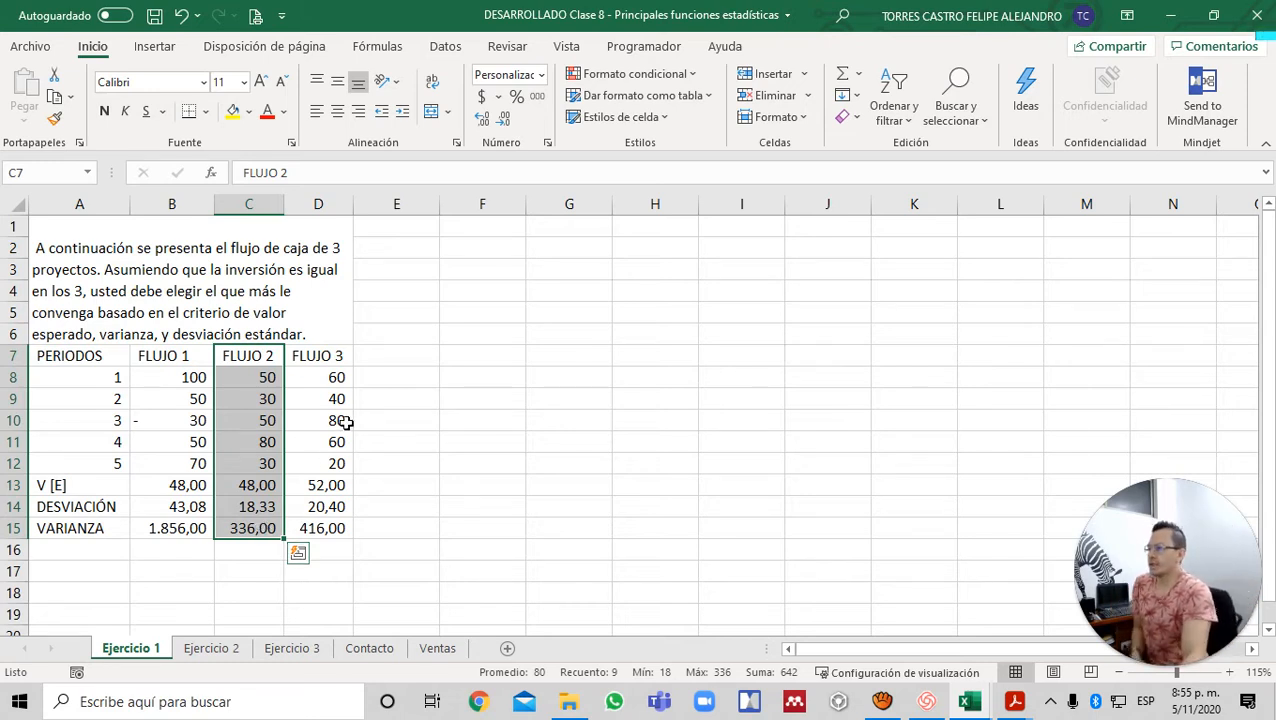
drag(325, 358, 350, 527)
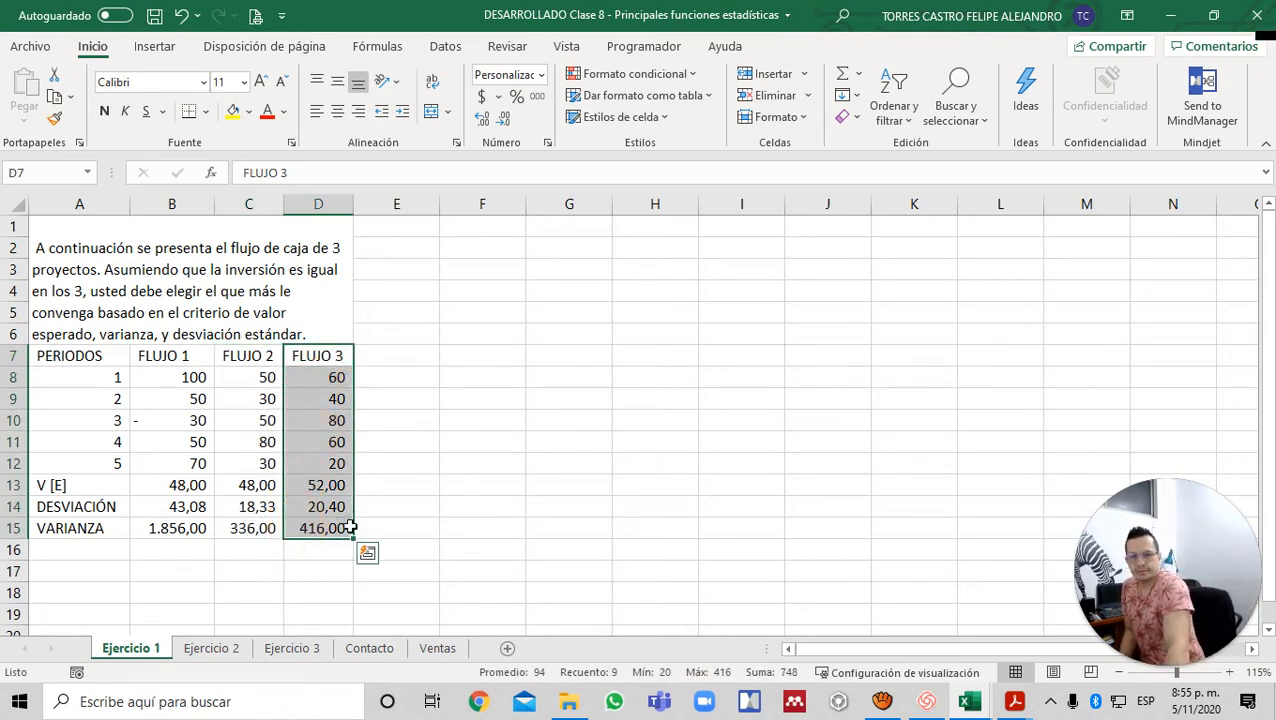
click(409, 443)
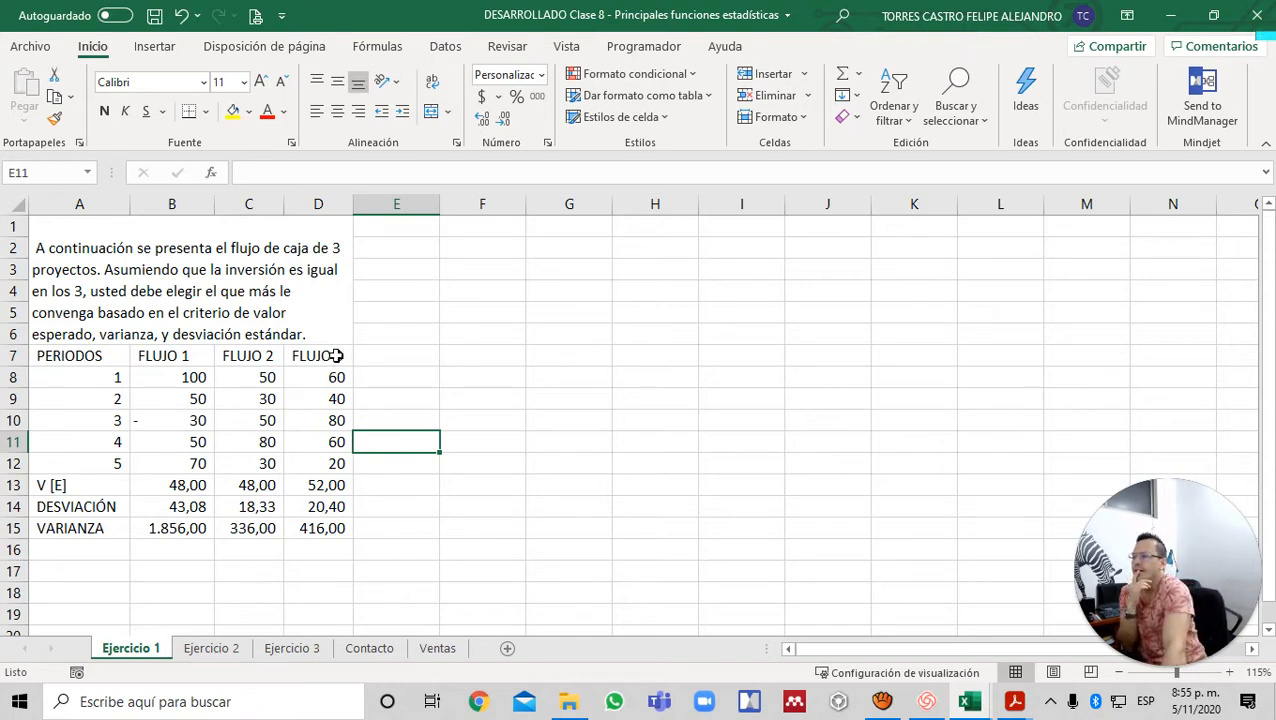
drag(333, 360, 343, 535)
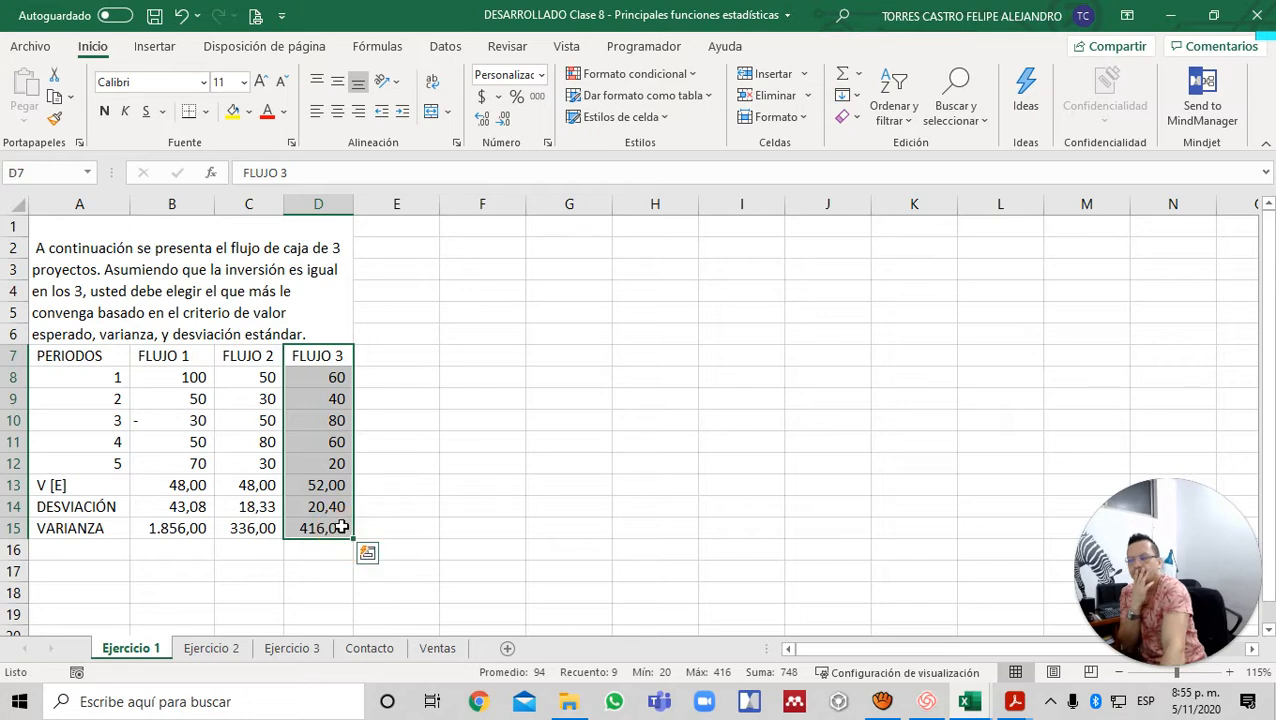
click(391, 455)
click(381, 392)
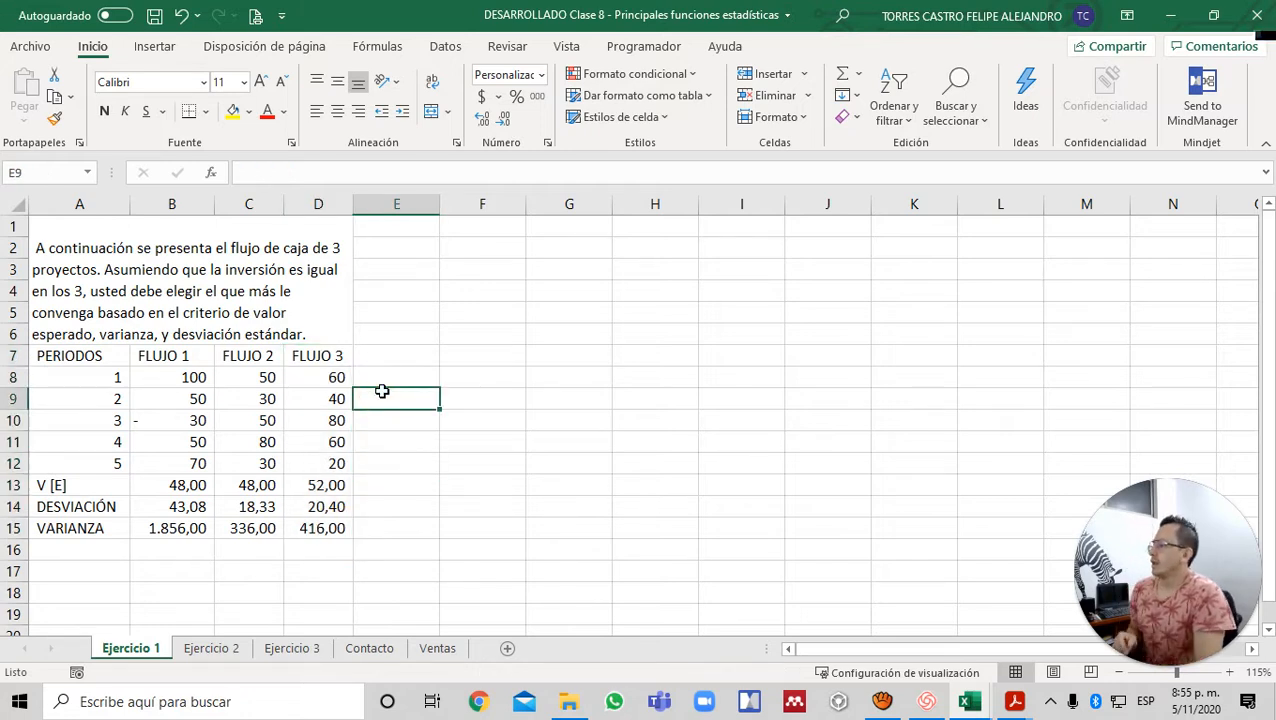
key(Left)
key(Left)
key(Left)
key(Left)
key(Up)
key(Up)
key(Up)
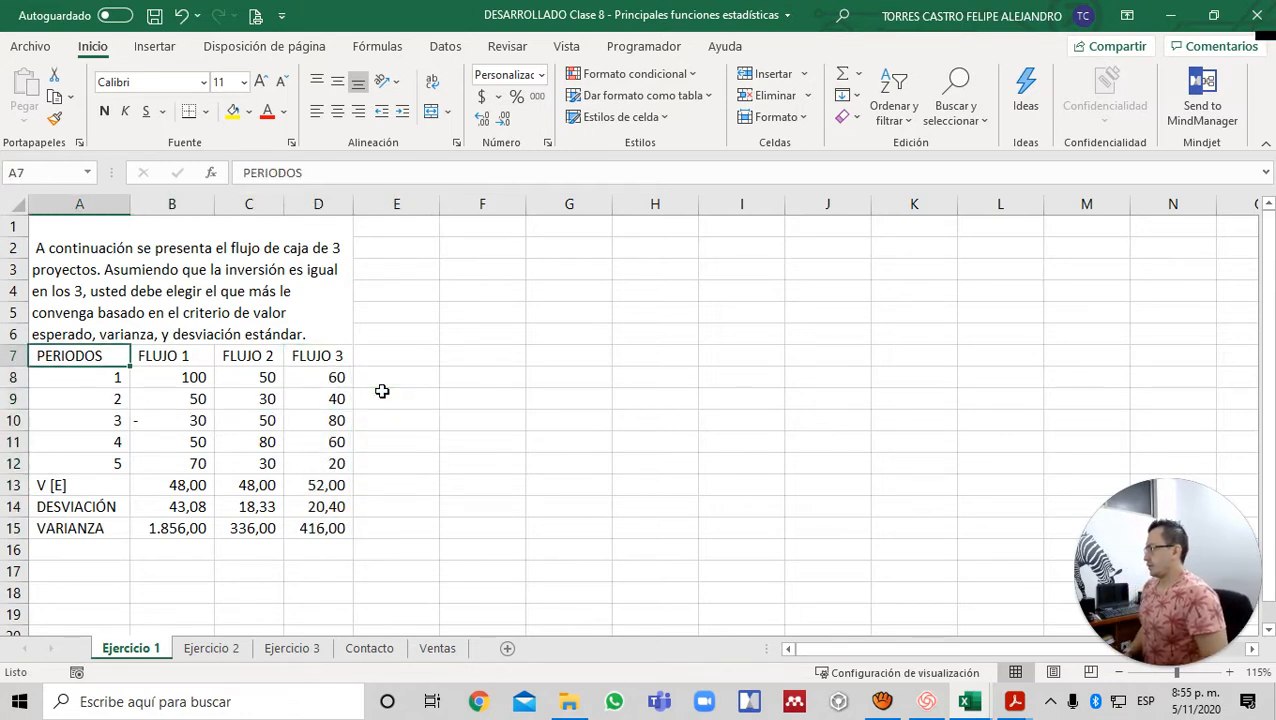
key(ctrl+Page_Down)
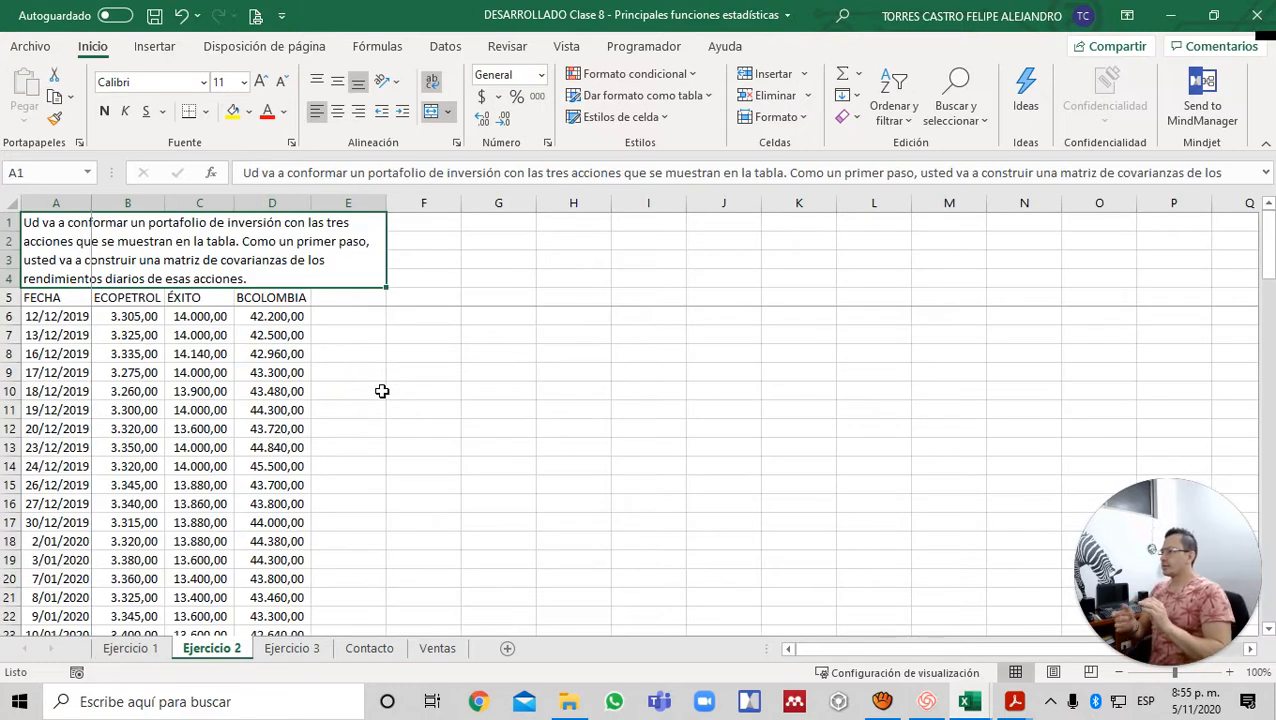
key(ctrl+Page_Up)
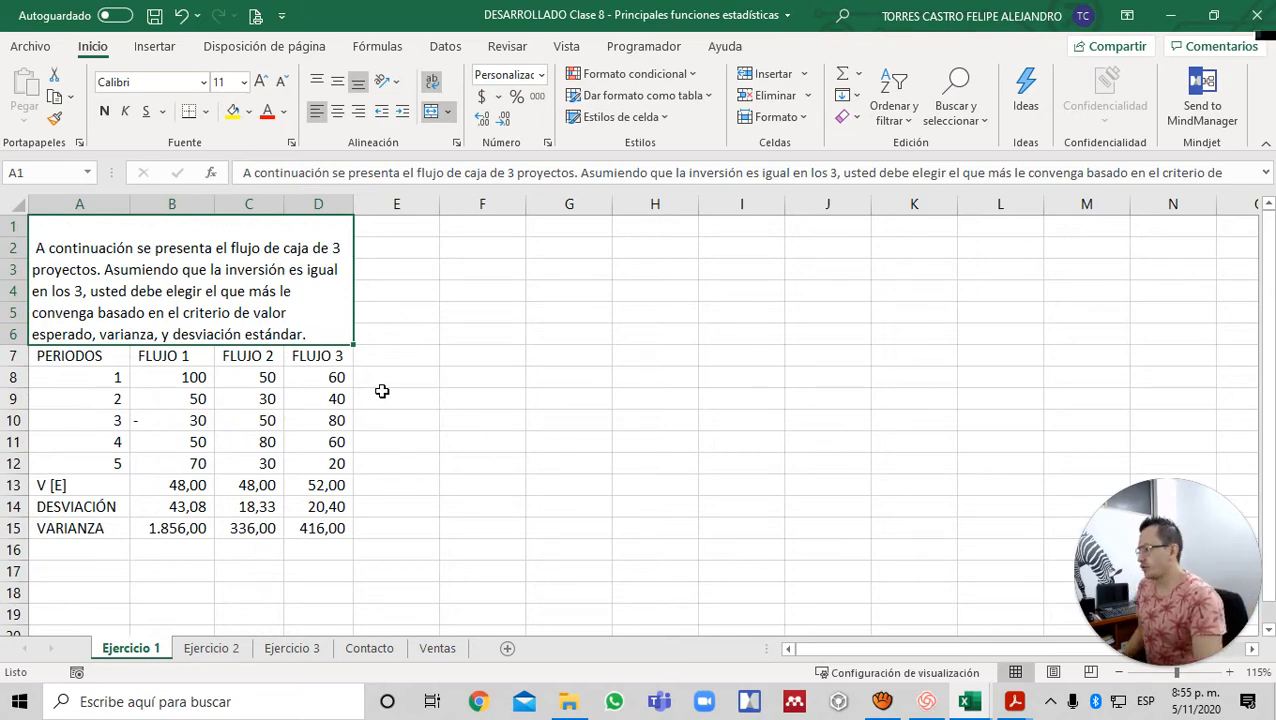
click(386, 399)
click(292, 477)
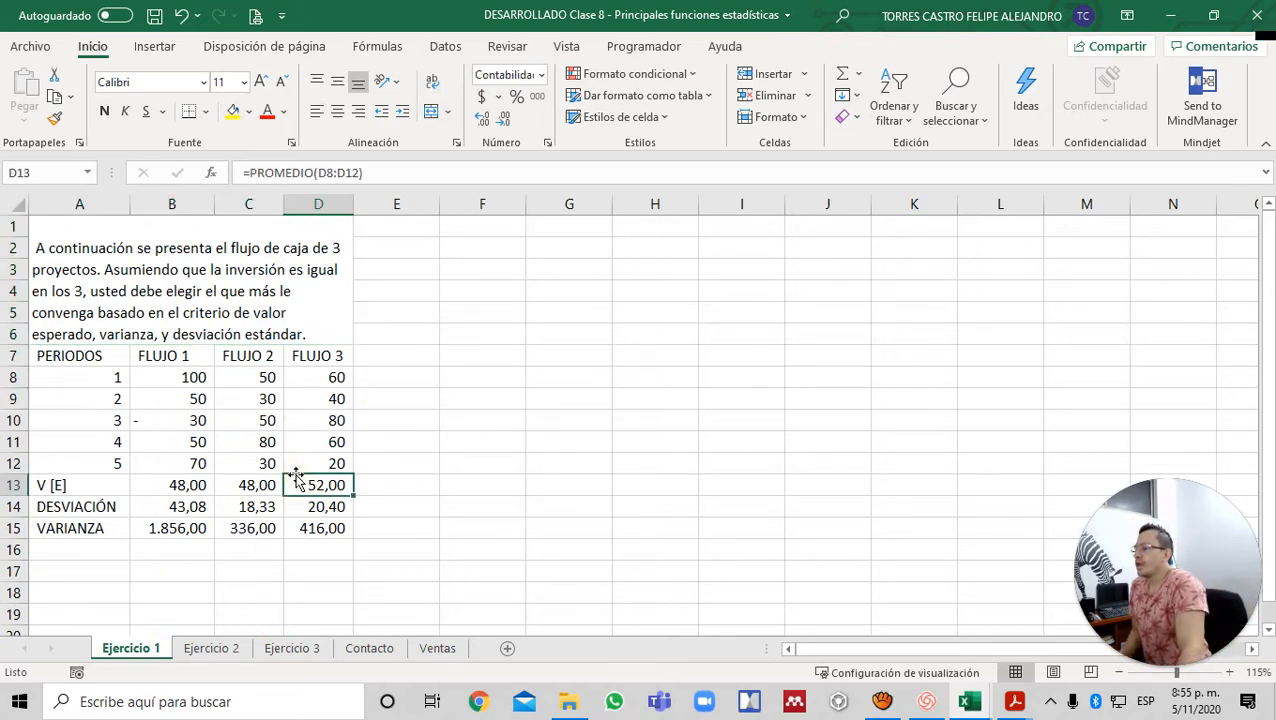
- Switch to the Adobe Acrobat Reader slides and review the Excel covariance functions and the discrete and continuous return formulas
key(alt+Tab)
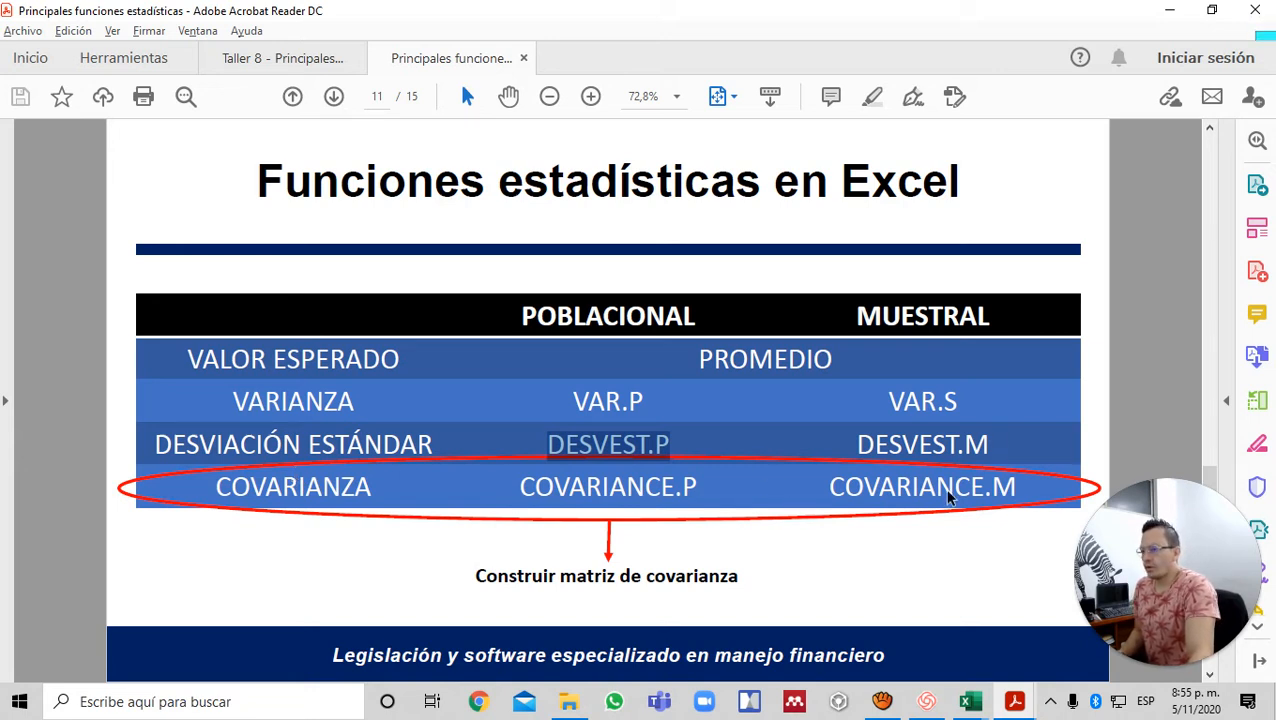
click(1136, 390)
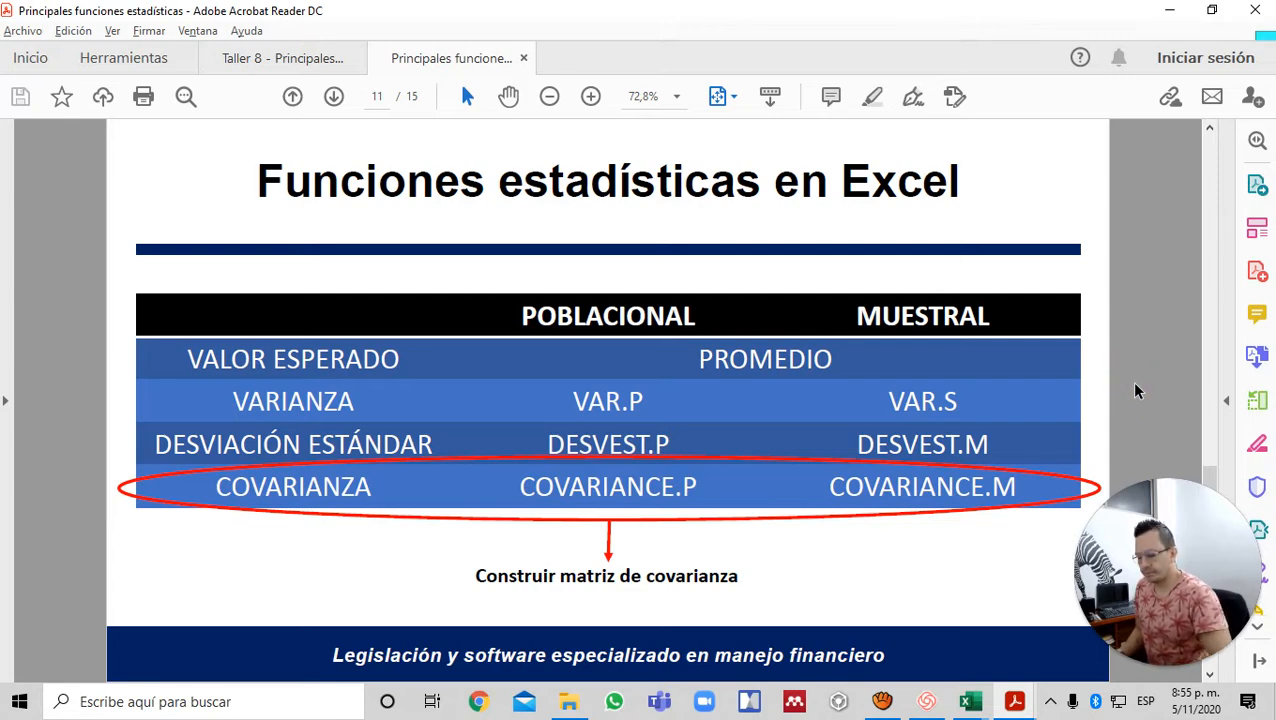
scroll(1136, 390, down, 1)
scroll(1136, 390, down, 1)
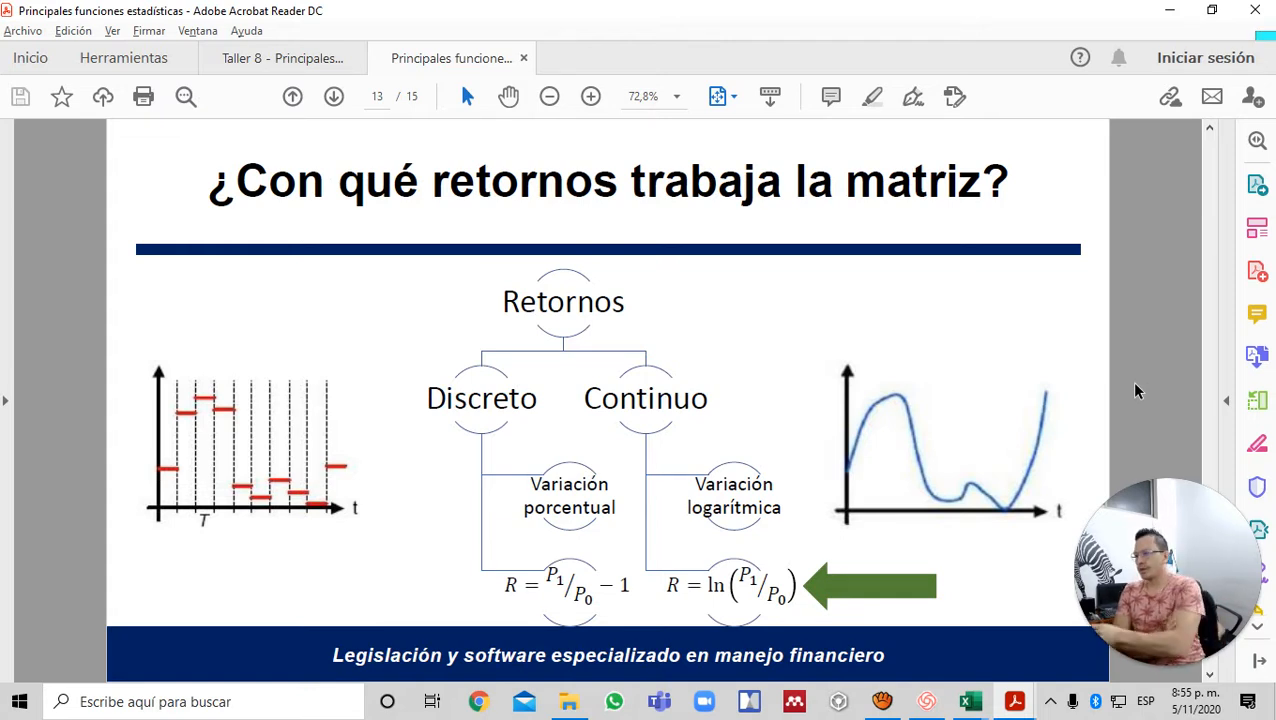
- Return to Excel, open the Ejercicio 2 sheet and examine its date range and the ECOPETROL, ÉXITO and BCOLOMBIA prices
key(alt+Tab)
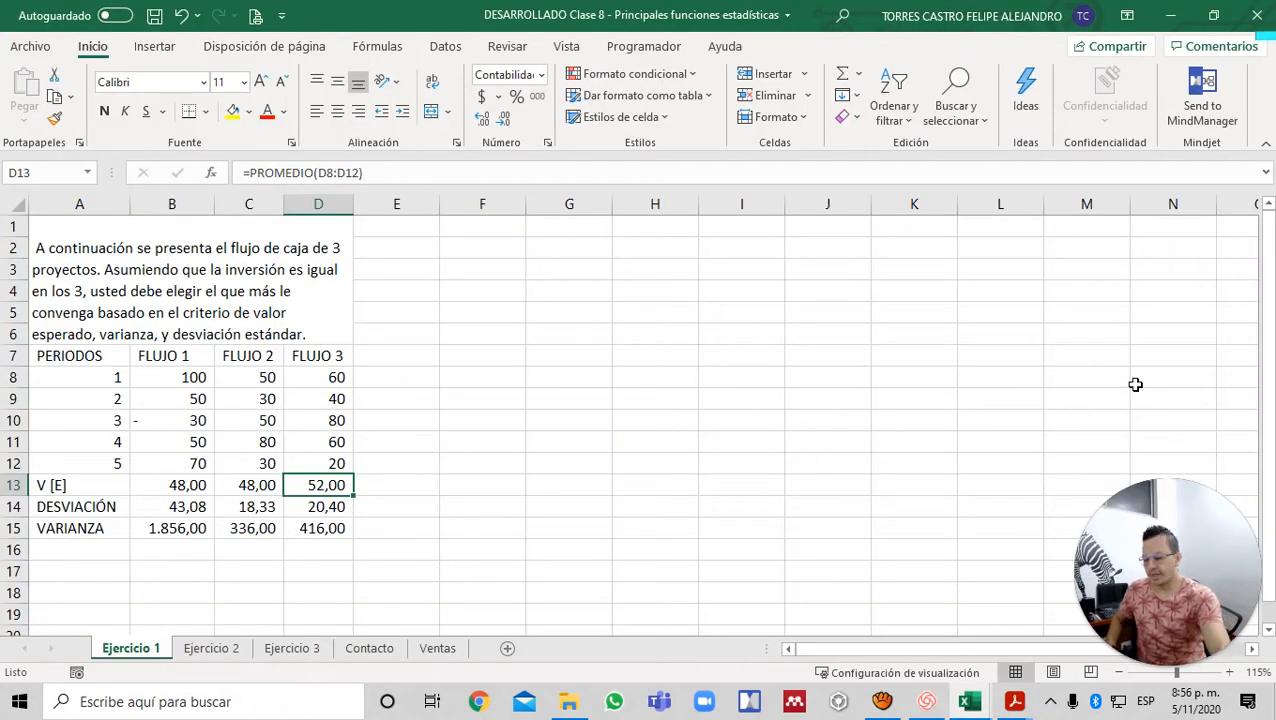
key(ctrl+Page_Down)
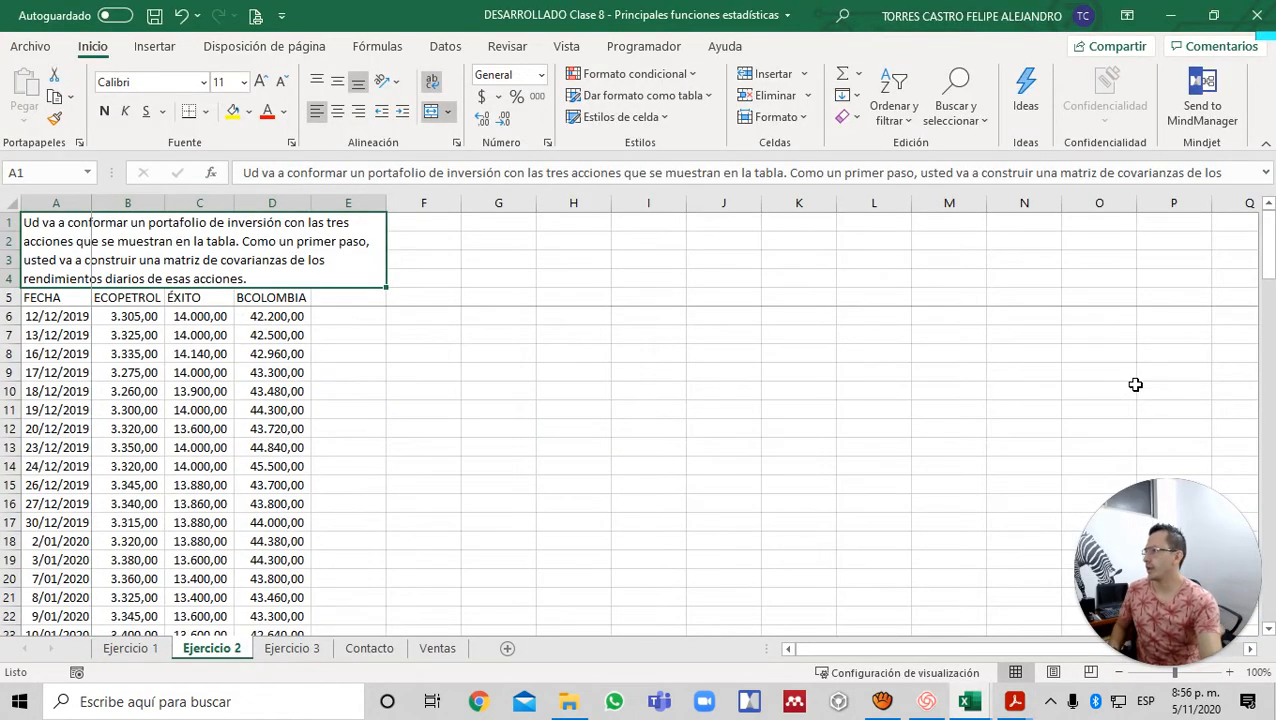
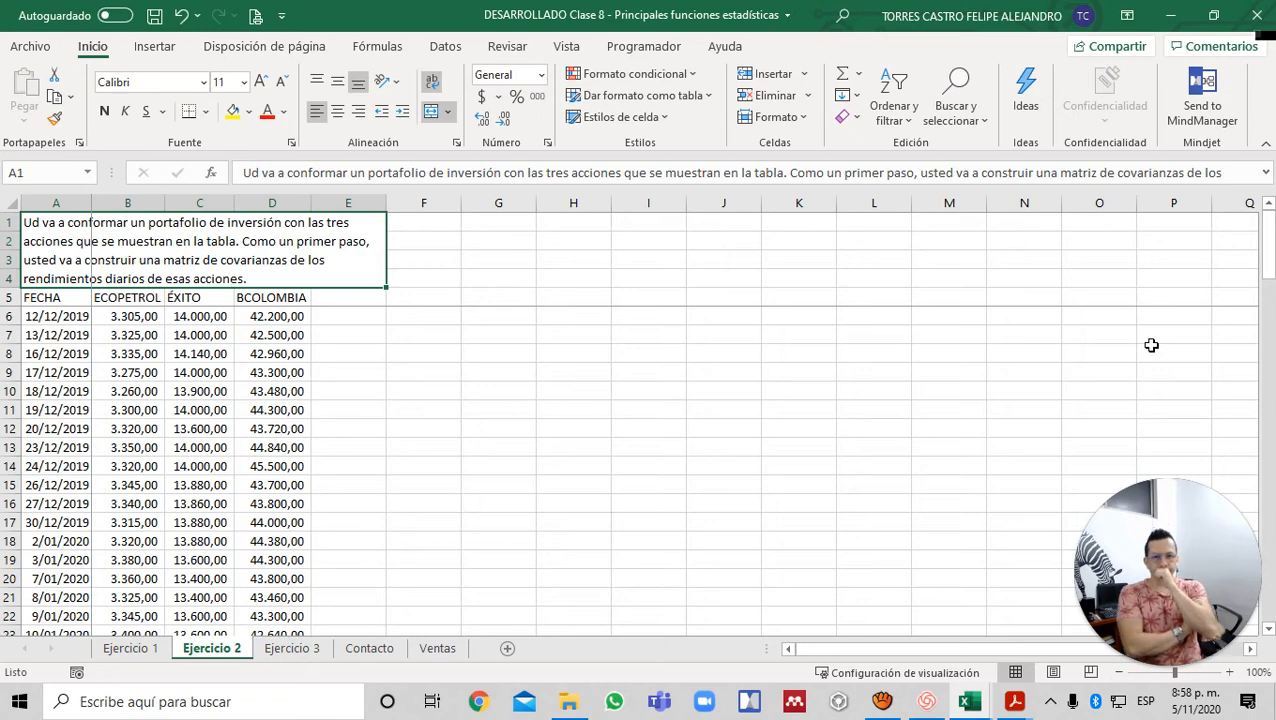
click(249, 350)
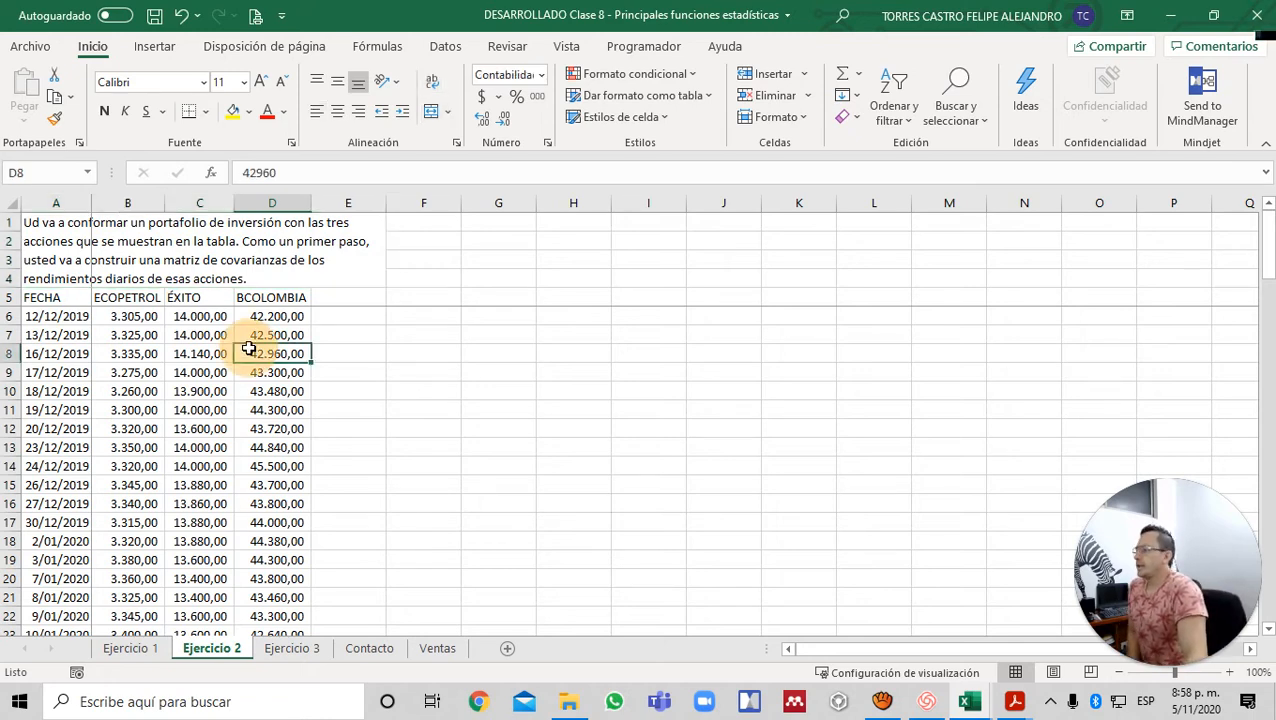
key(Left)
key(Left)
key(Up)
key(Up)
key(Down)
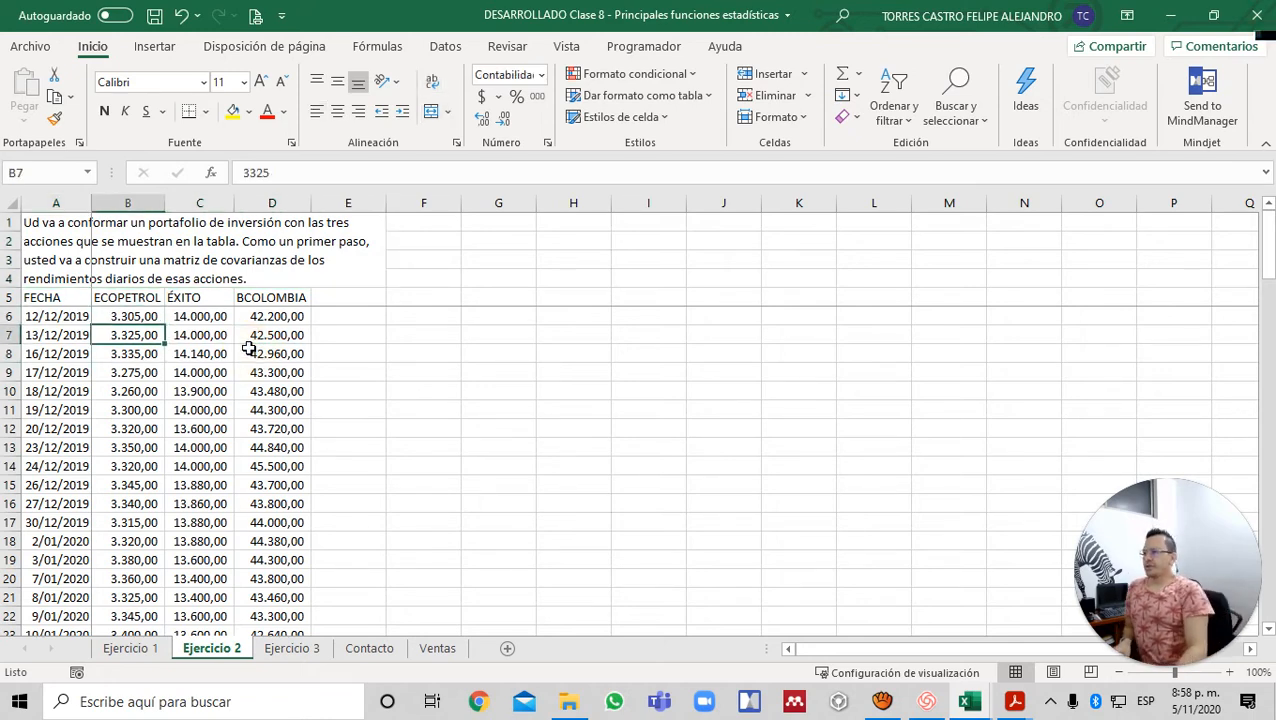
key(Up)
key(Right)
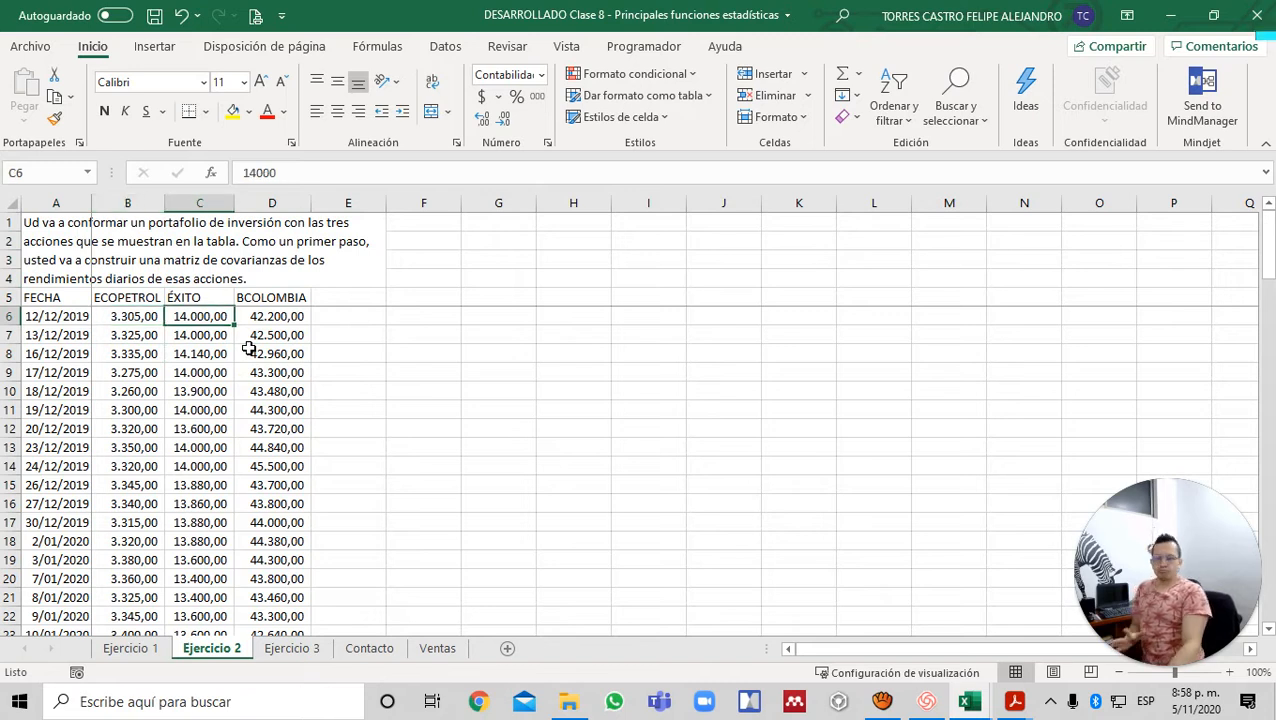
key(Up)
key(Left)
key(Right)
key(Right)
key(Left)
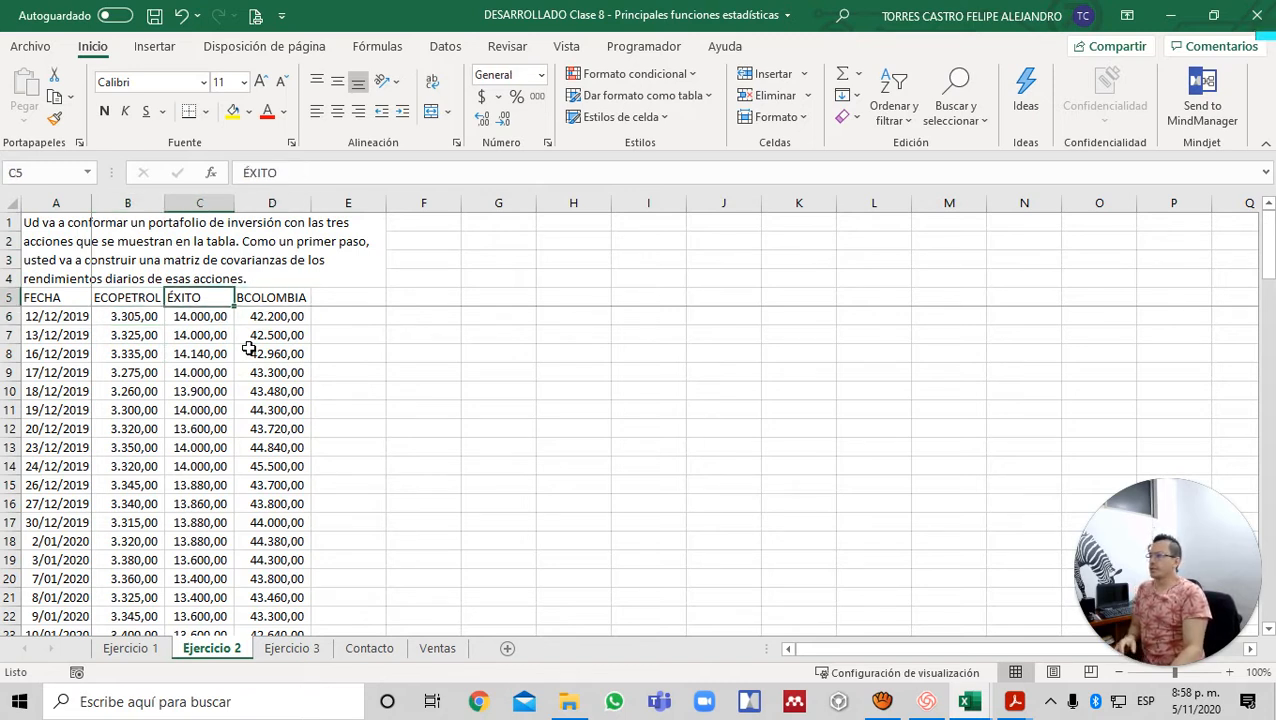
key(Left)
key(Right)
key(Right)
key(Left)
key(Left)
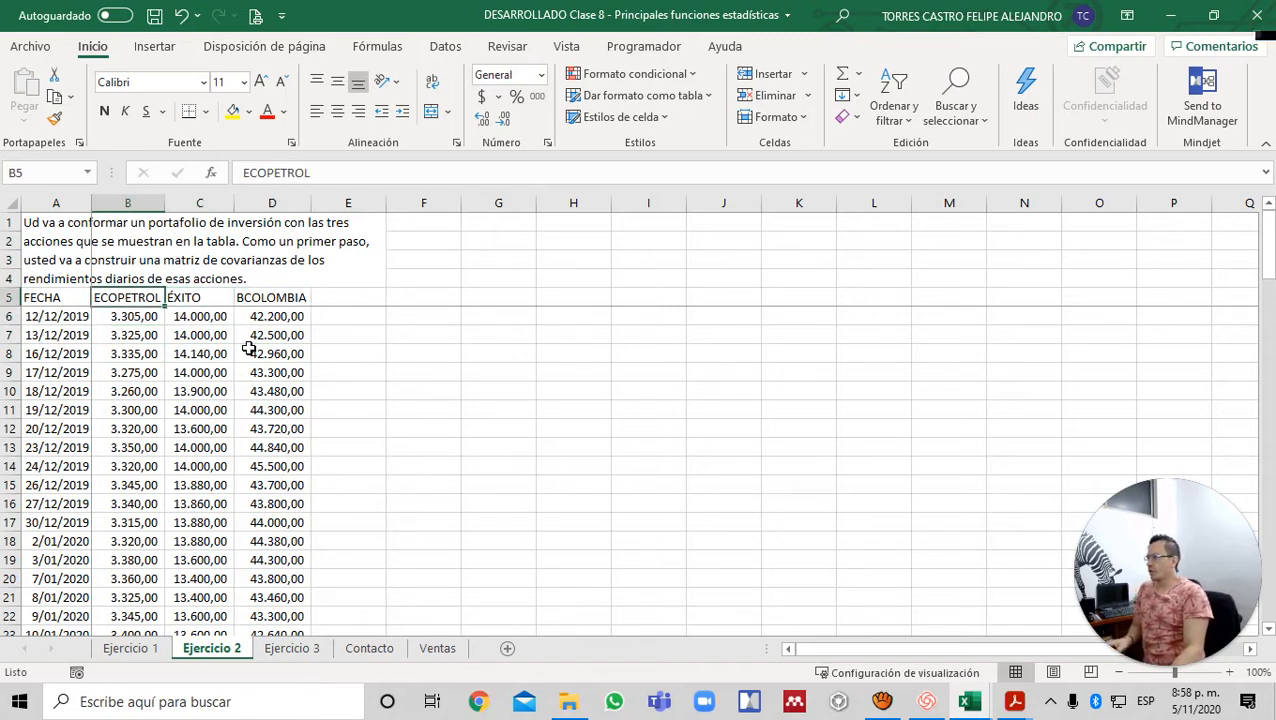
key(Down)
key(Left)
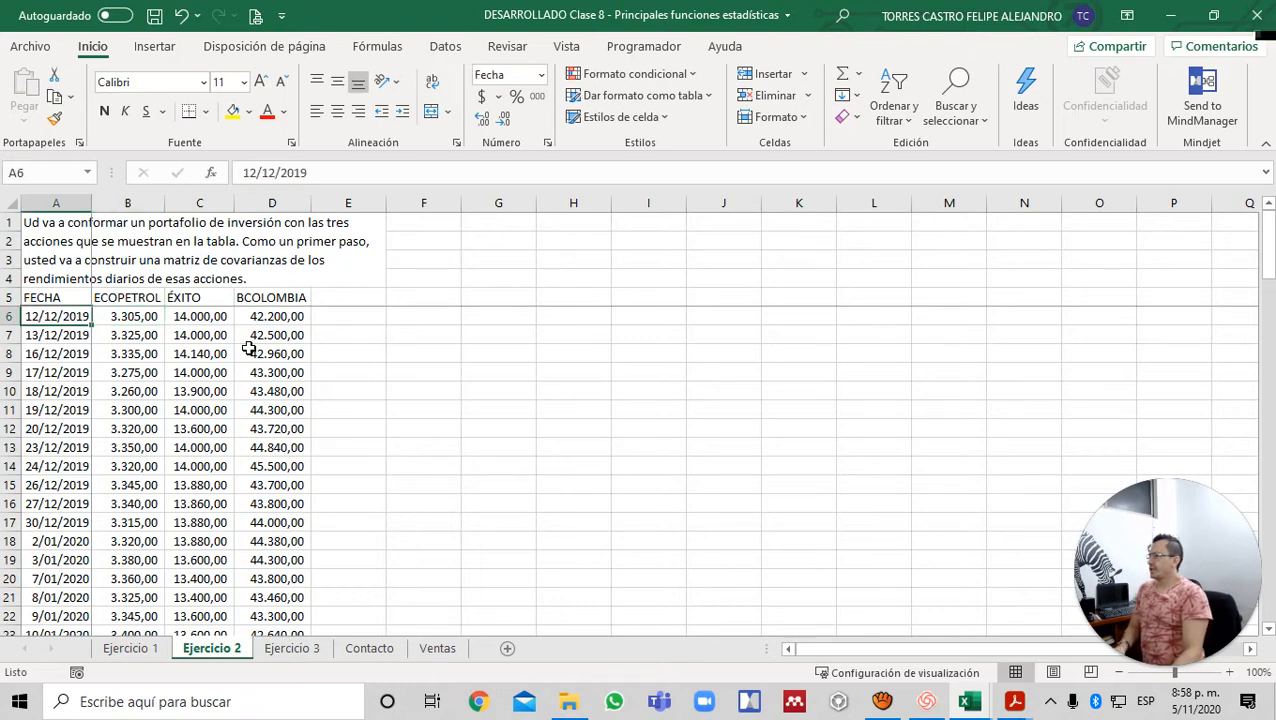
key(ctrl+Down)
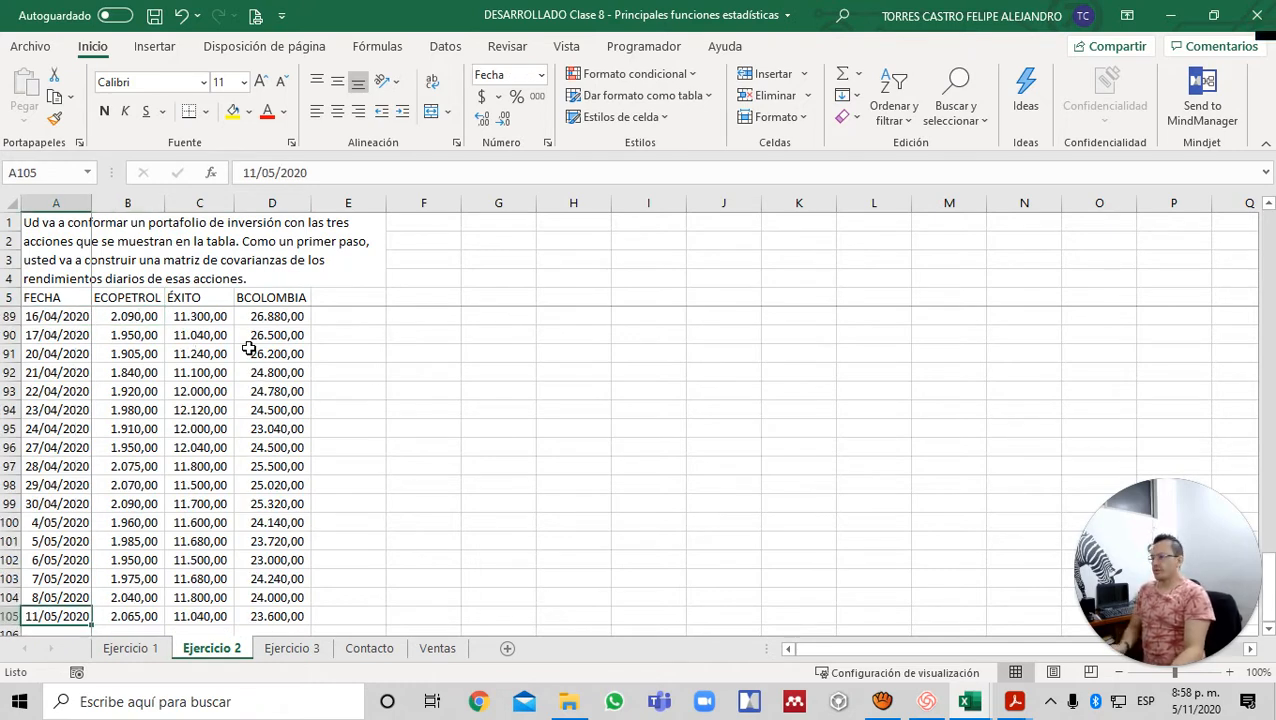
key(ctrl+Up)
key(Down)
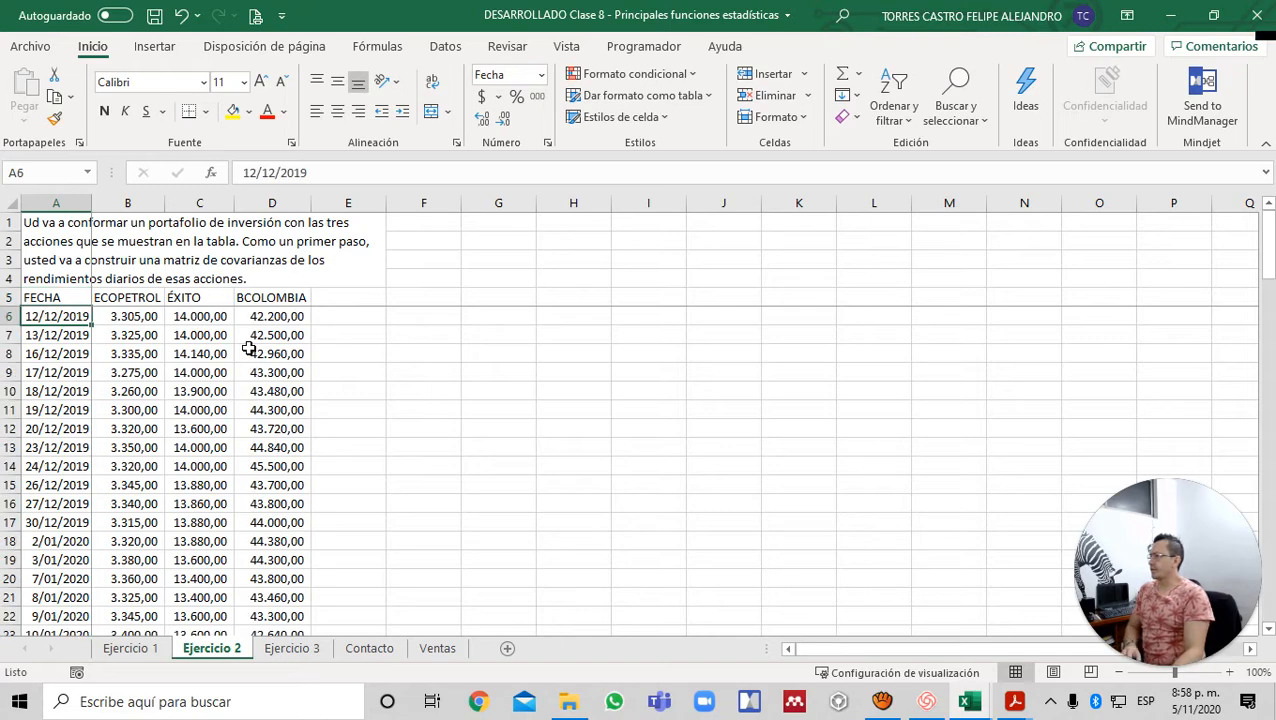
key(Right)
key(Right)
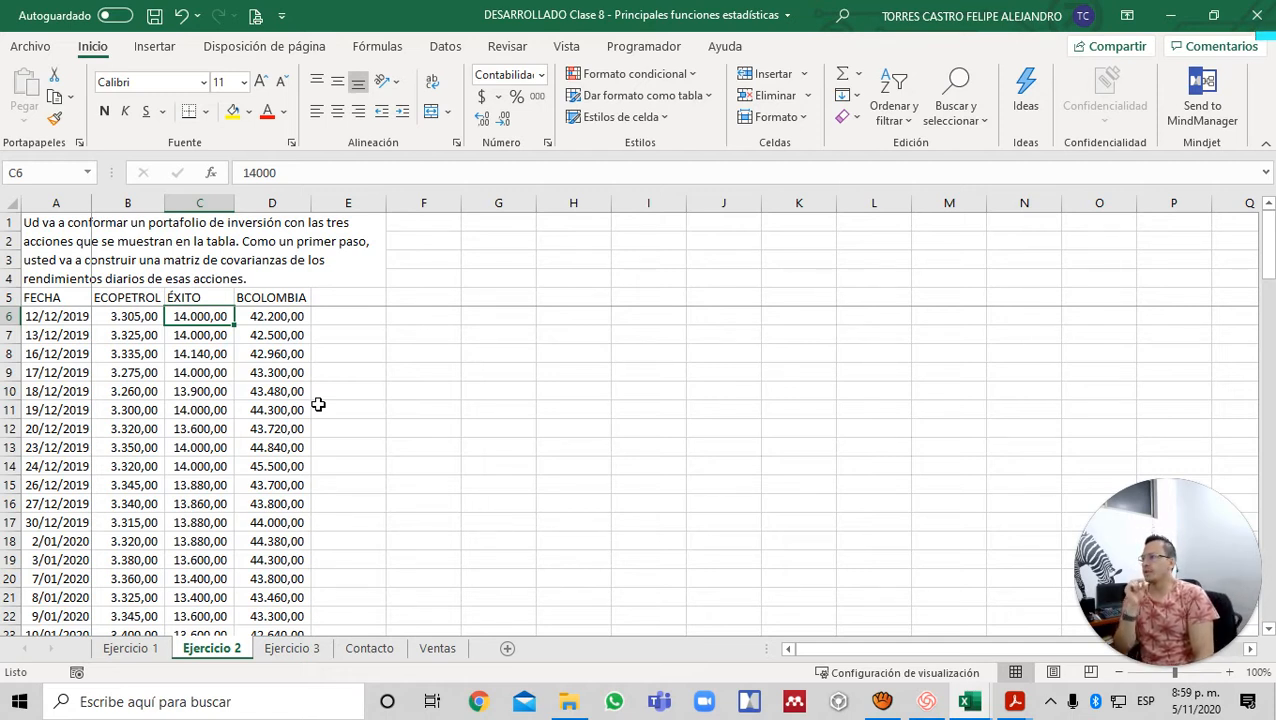
- Copy the ECOPETROL, ÉXITO and BCOLOMBIA headers from B5:D5 into E6:G6 as headings for the daily returns
key(Right)
key(Right)
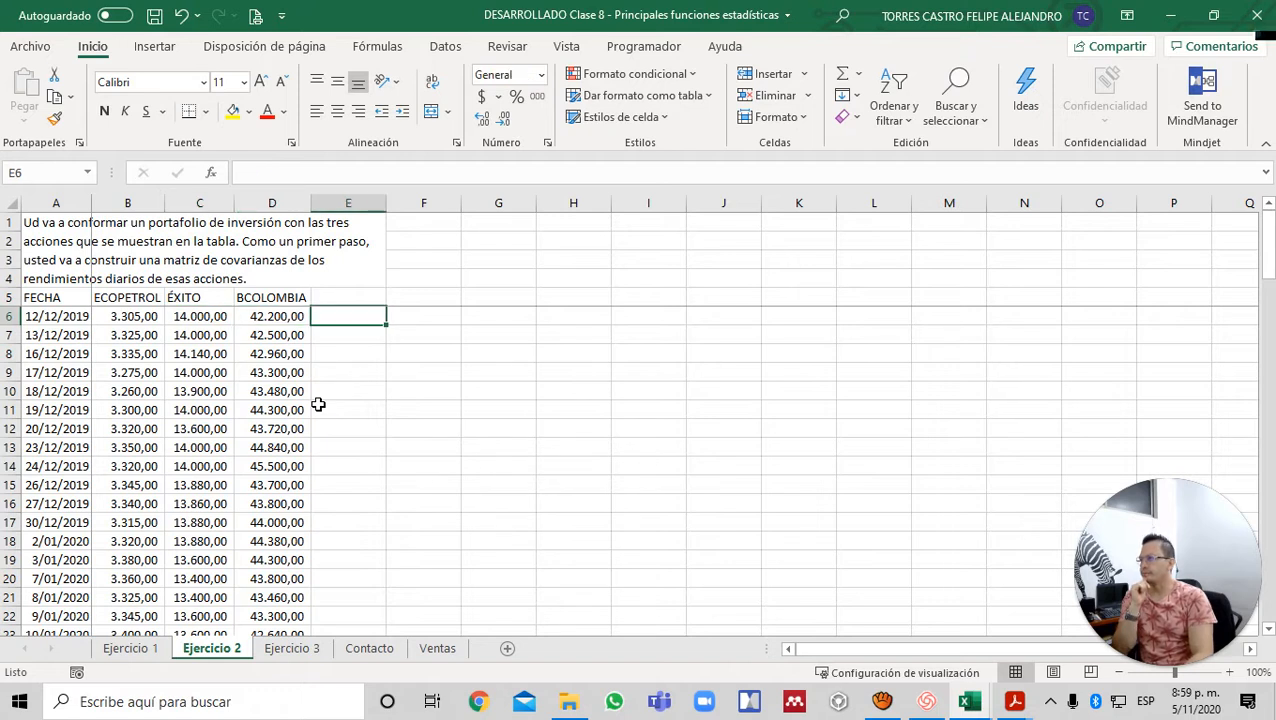
key(Up)
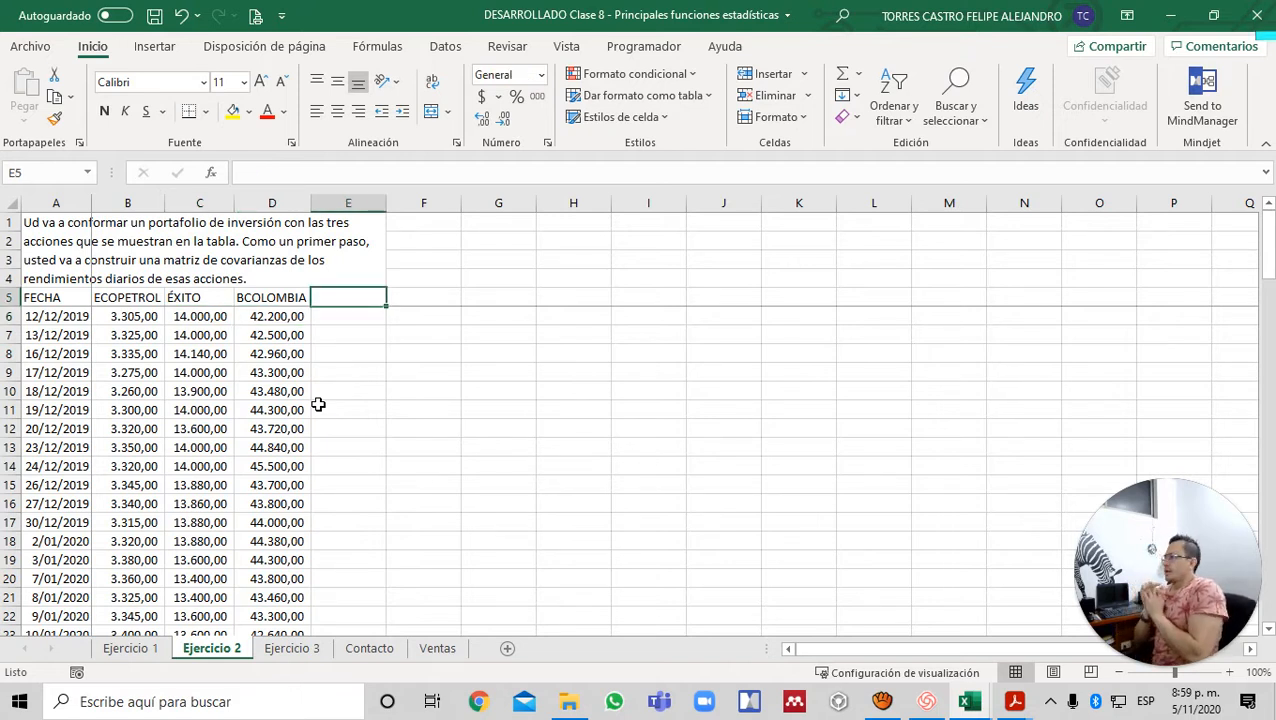
key(Left)
key(Left)
key(Left)
key(shift+Right)
key(shift+Right)
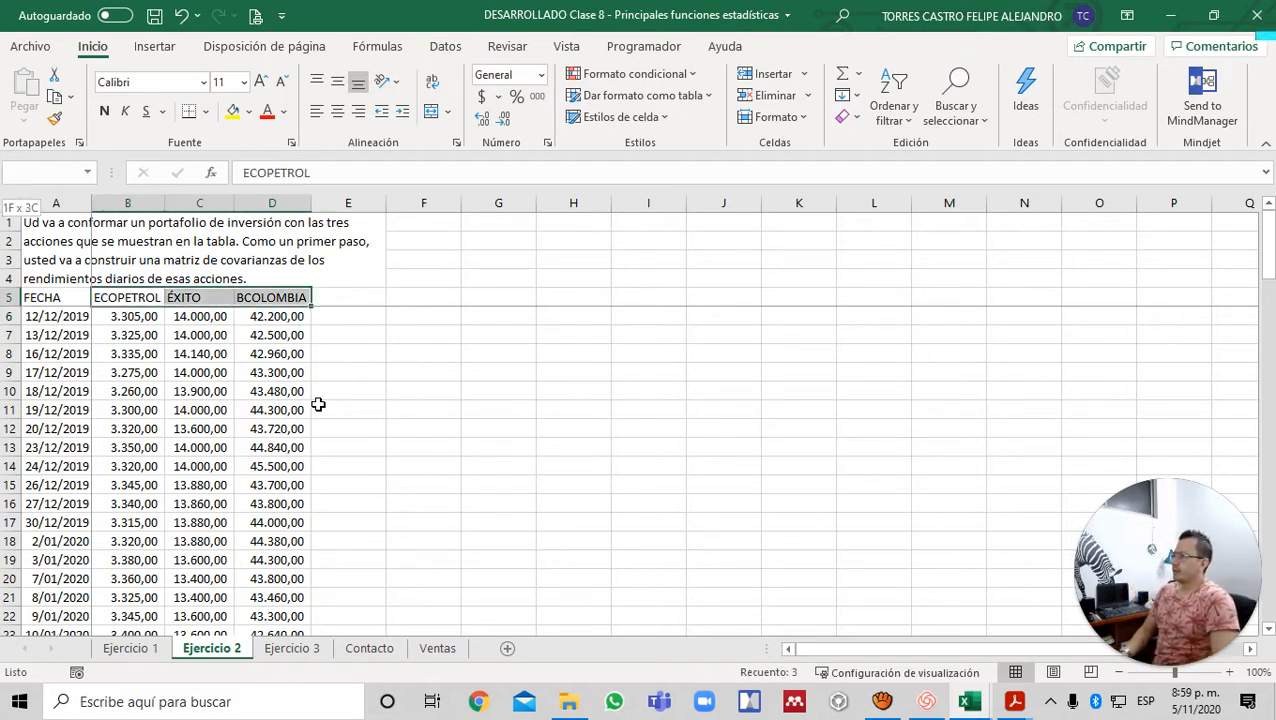
key(ctrl+c)
key(Down)
key(Down)
key(Up)
key(Right)
key(Right)
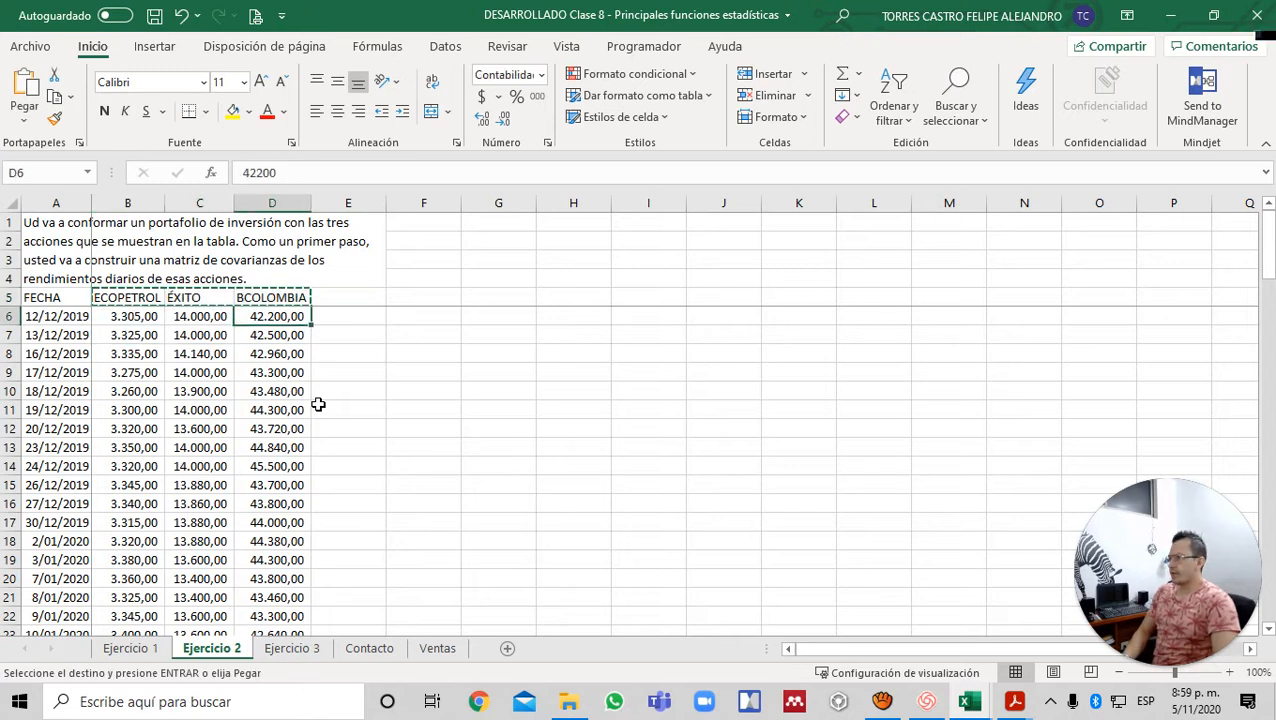
key(Right)
key(ctrl+v)
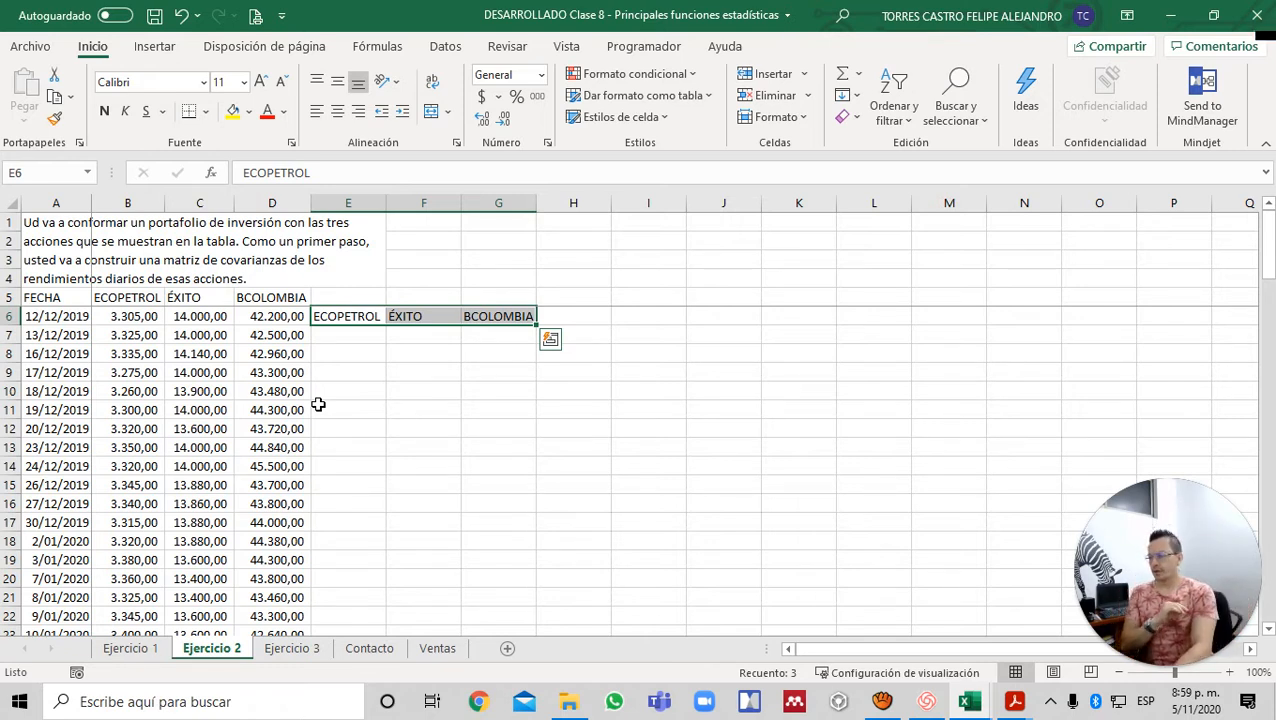
key(Down)
key(Left)
key(Right)
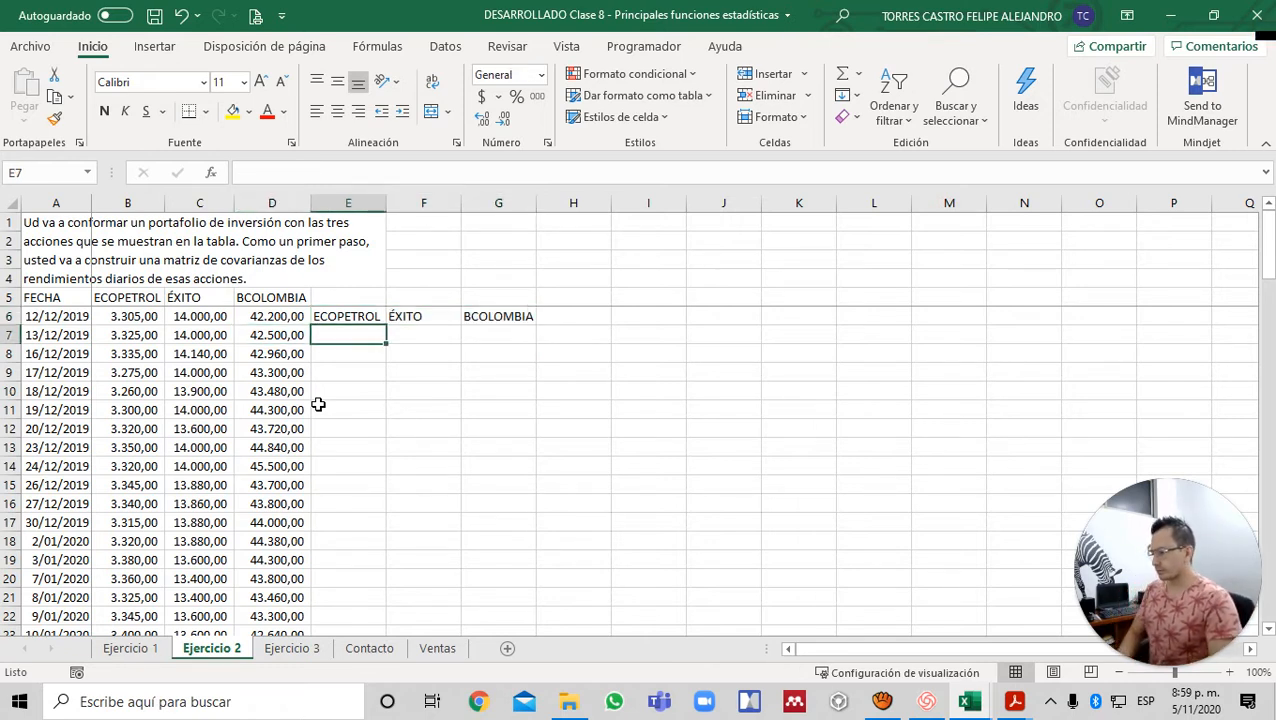
key(Up)
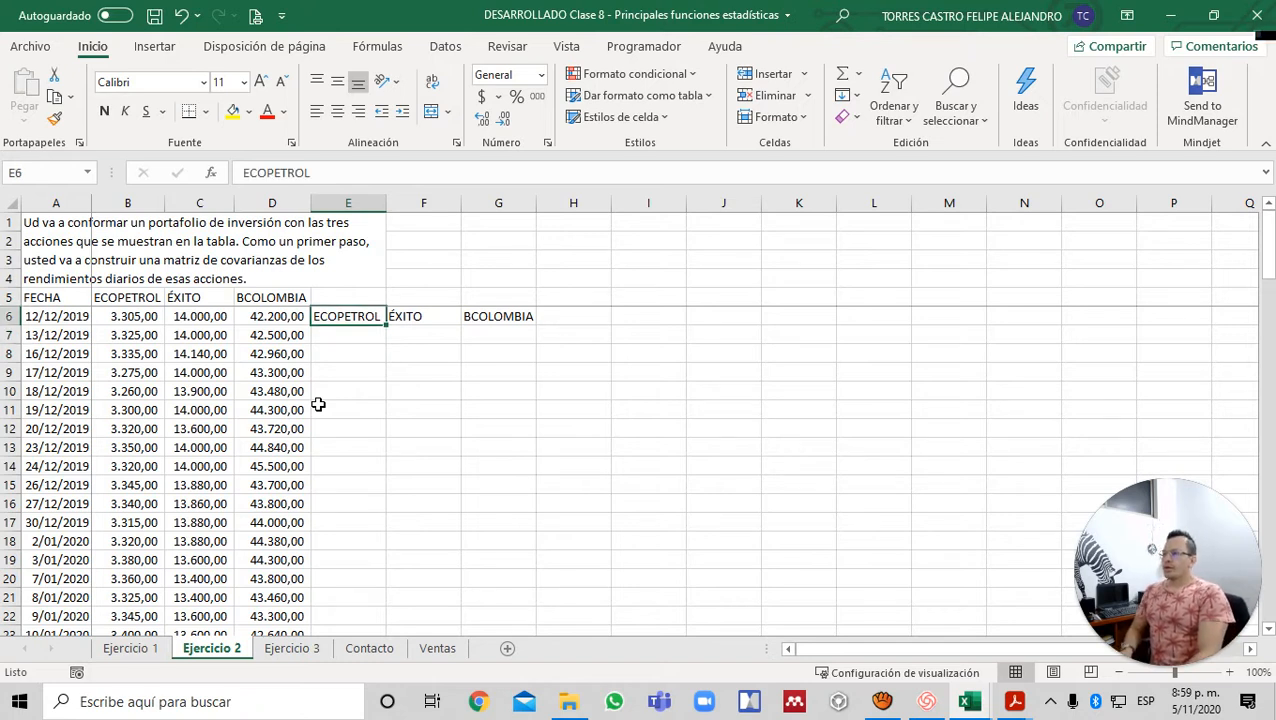
key(Right)
key(Left)
key(Down)
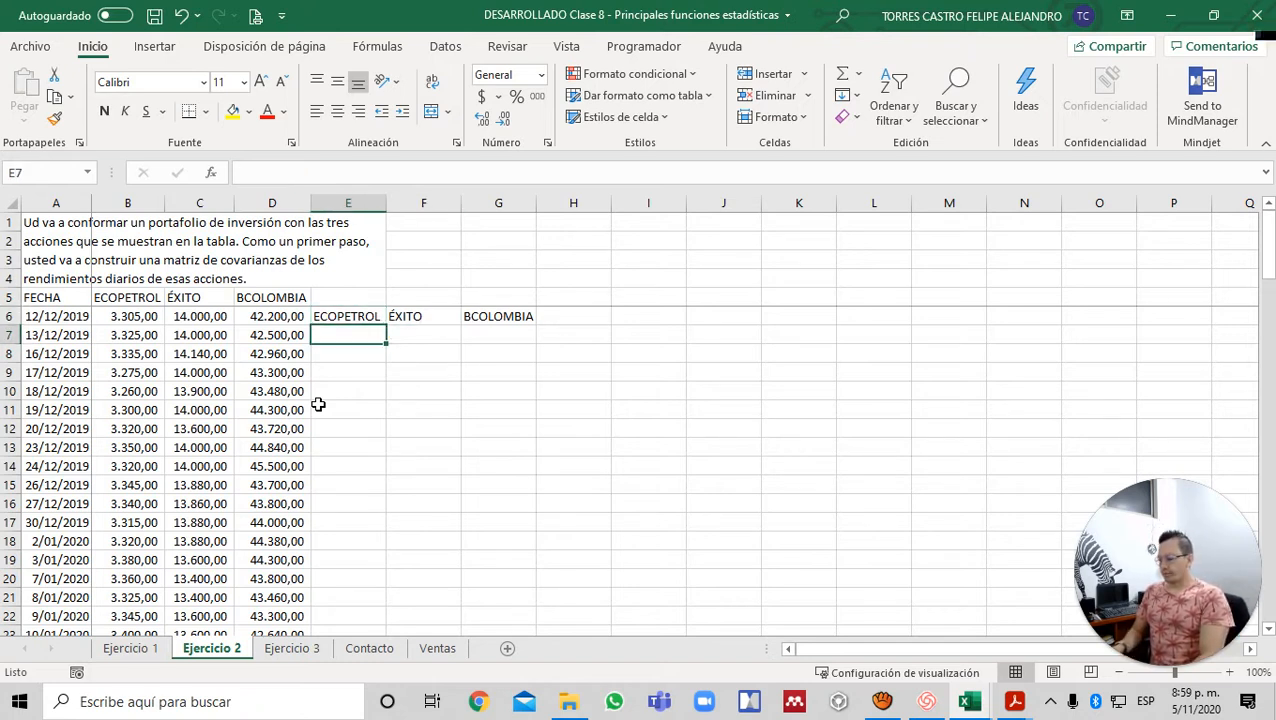
text(=)
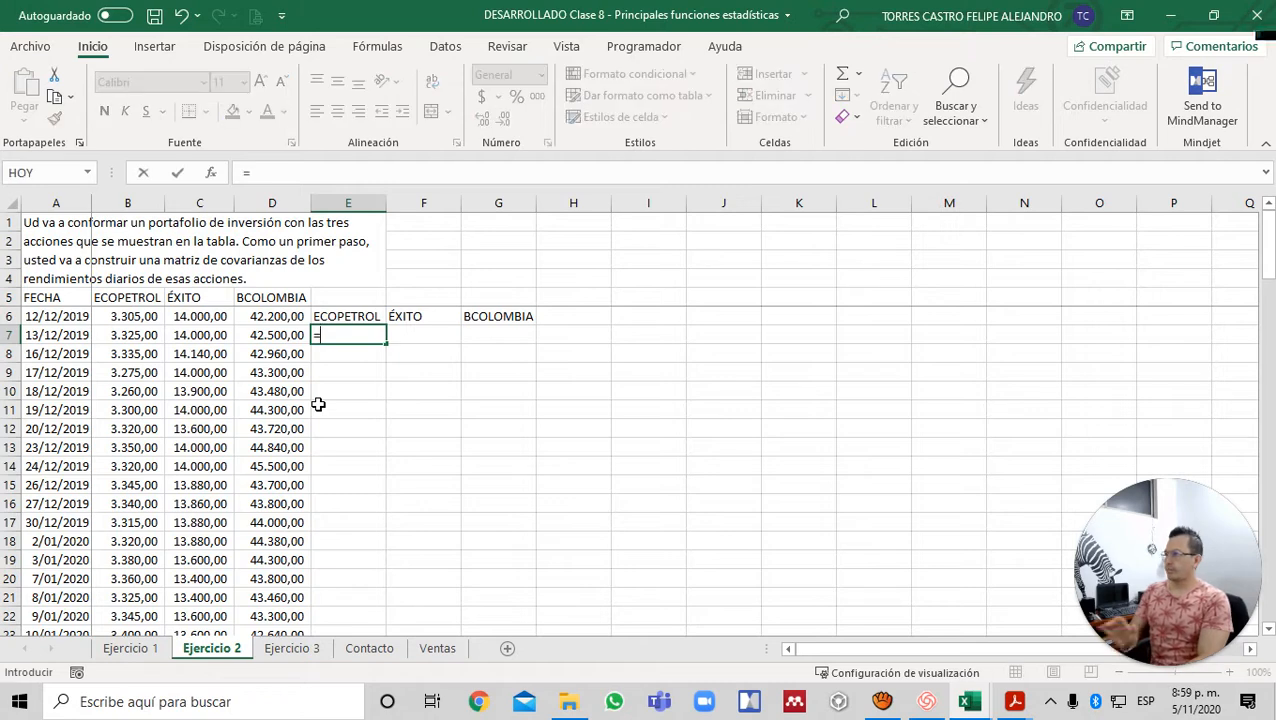
text(ln)
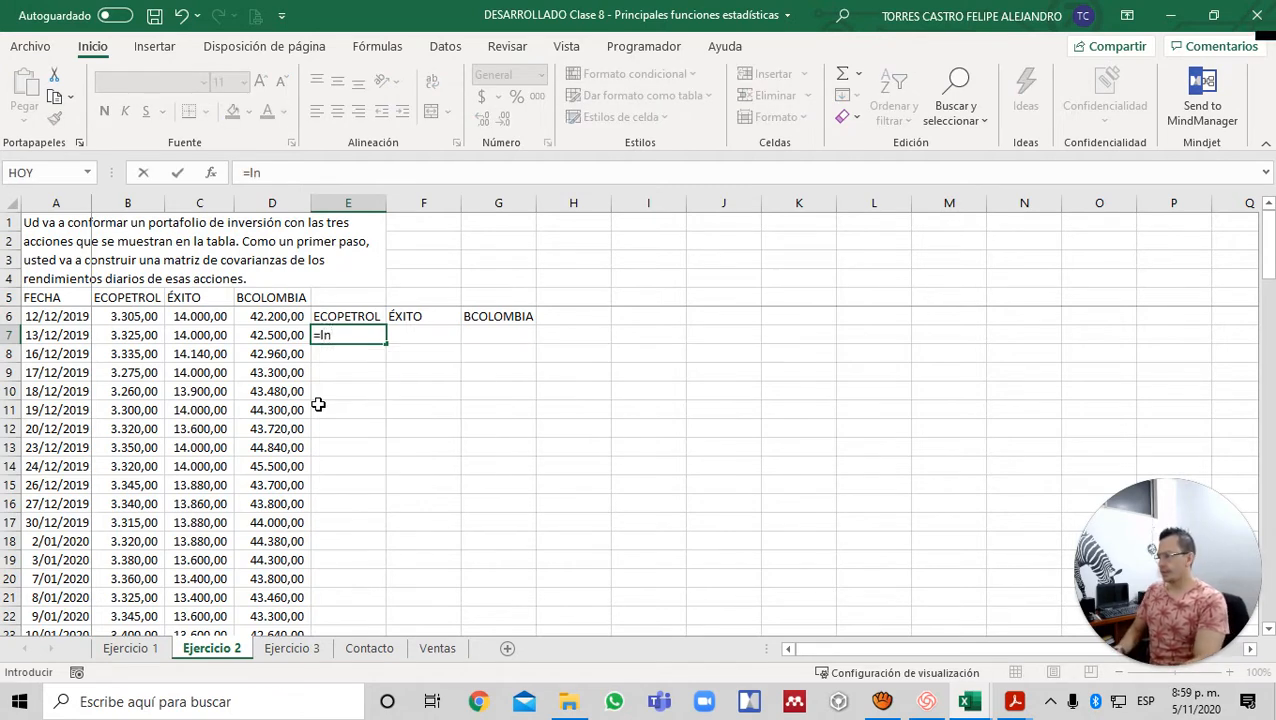
key(BackSpace)
text(N)
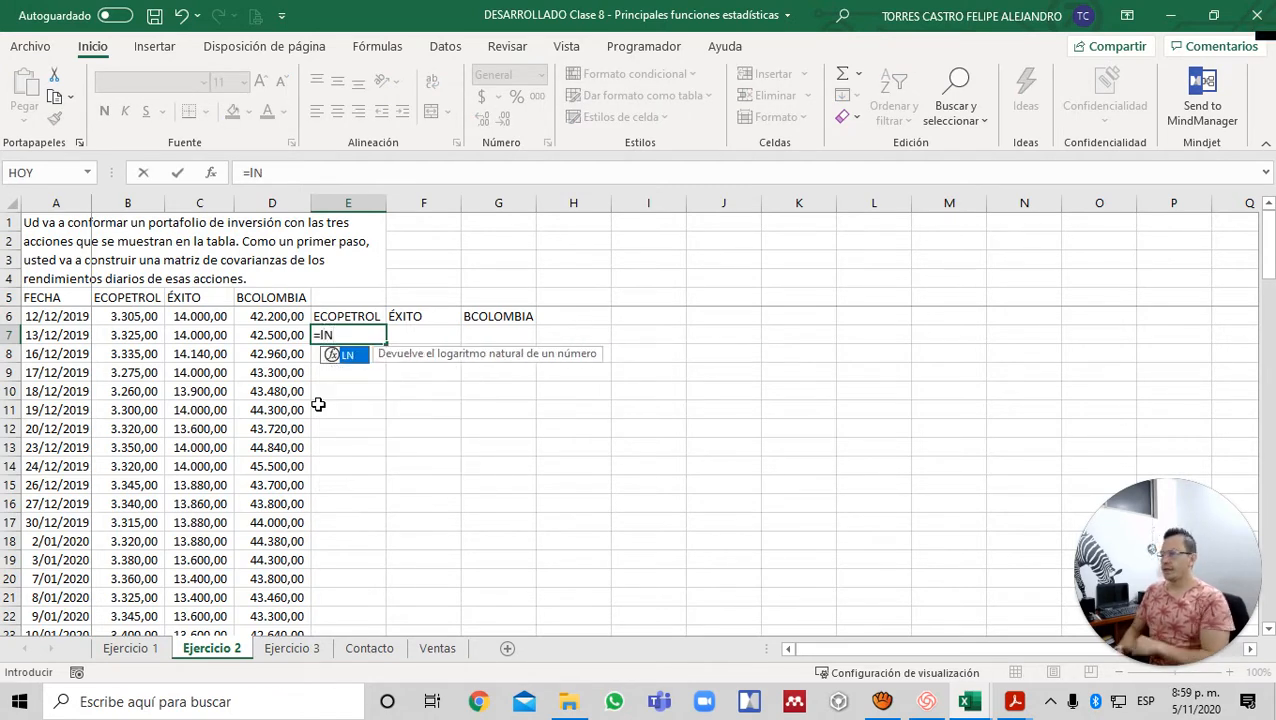
key(BackSpace)
key(BackSpace)
text(Ln()
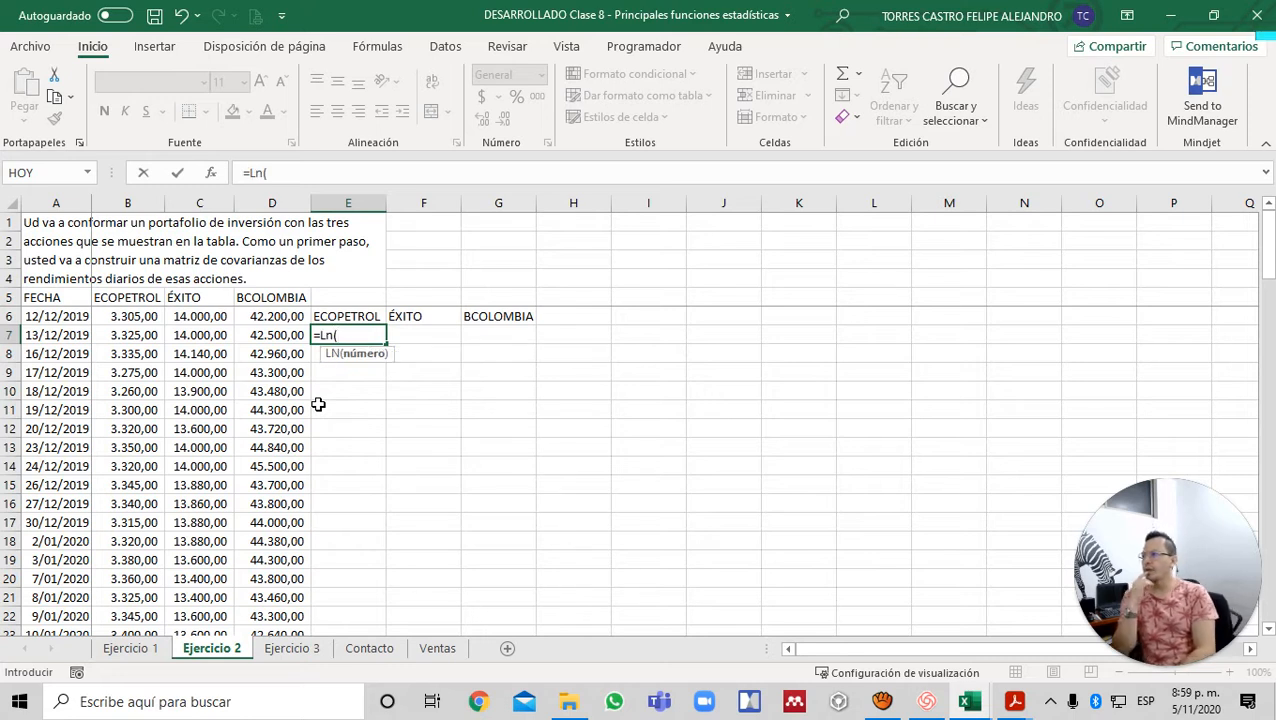
key(Left)
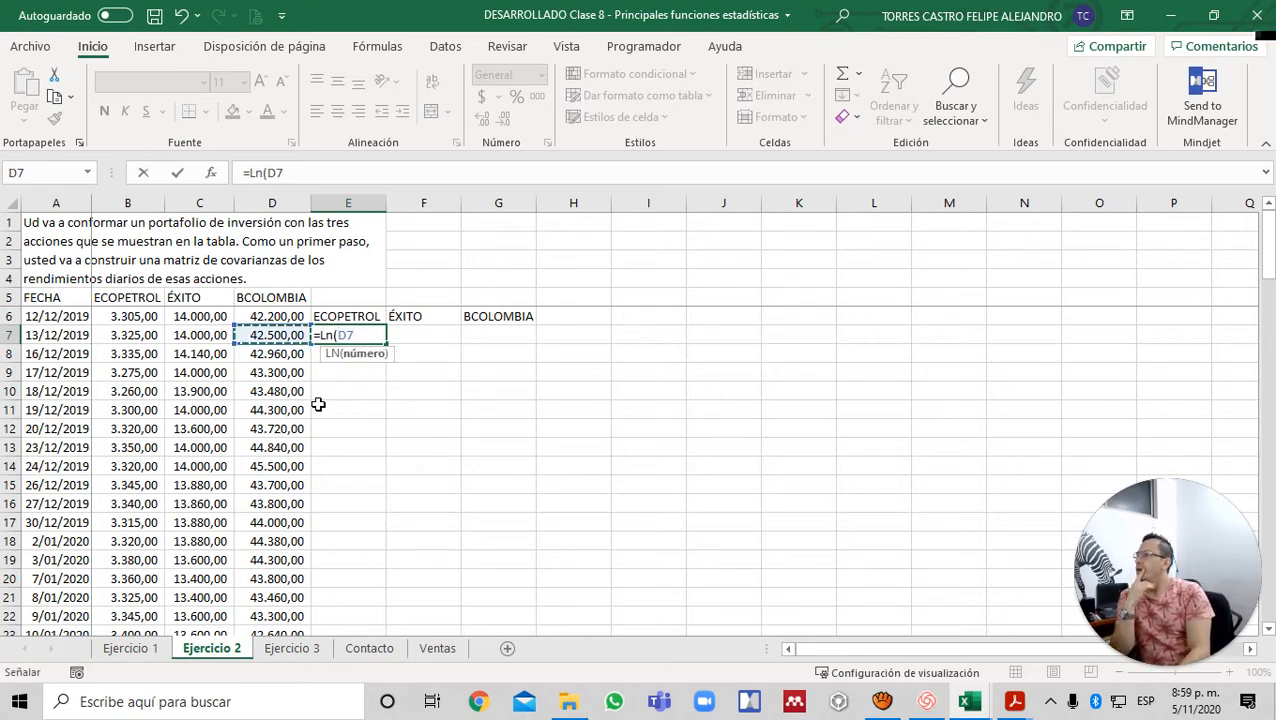
key(Left)
key(Left)
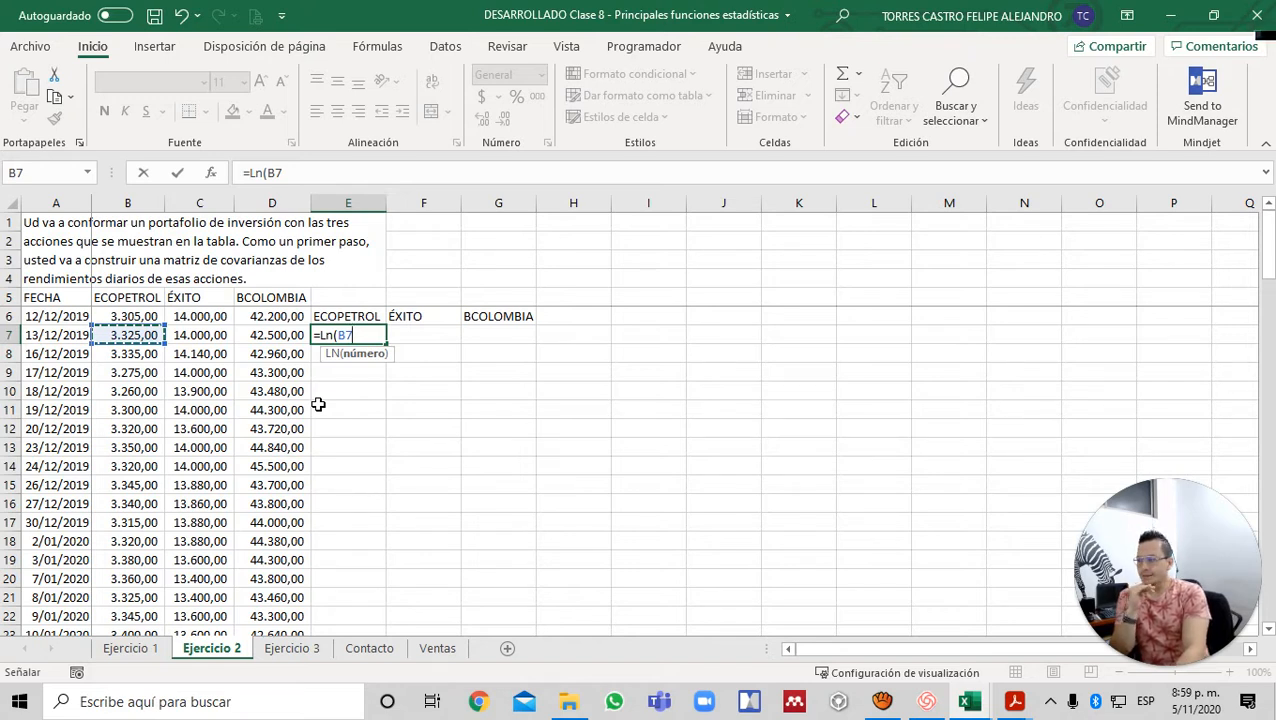
text(/)
key(Up)
key(Left)
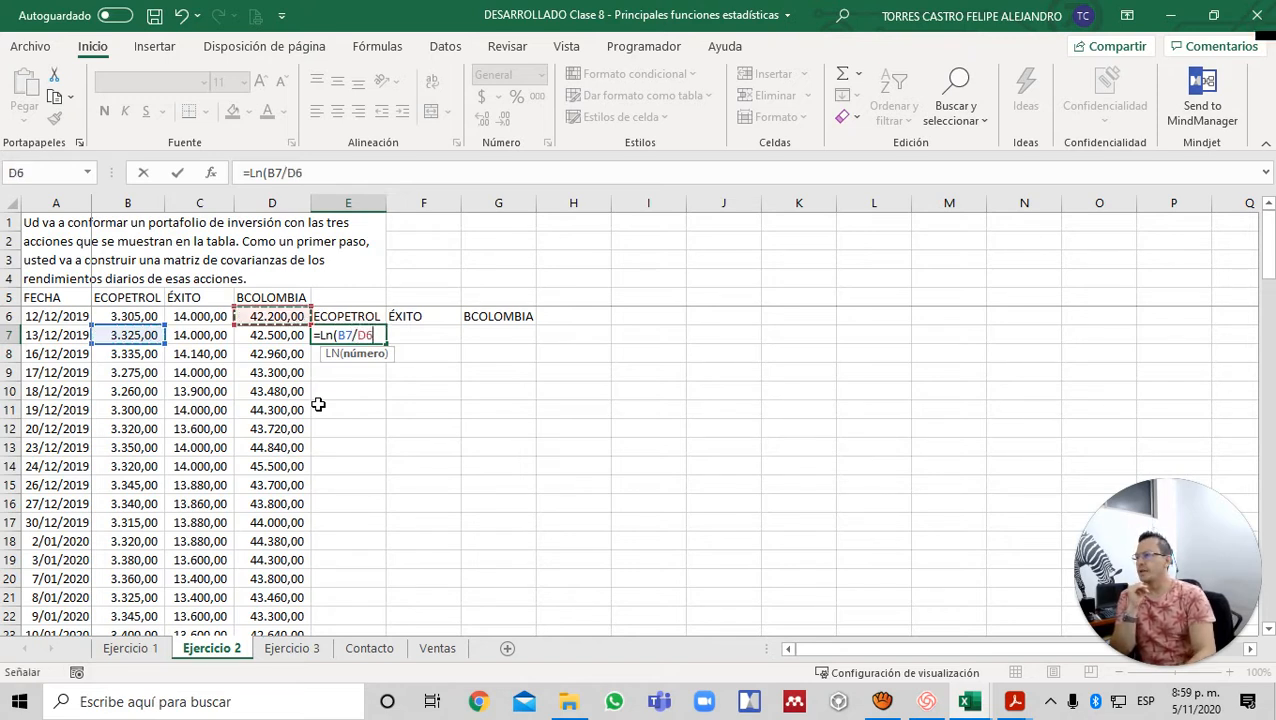
key(Left)
key(Left)
text())
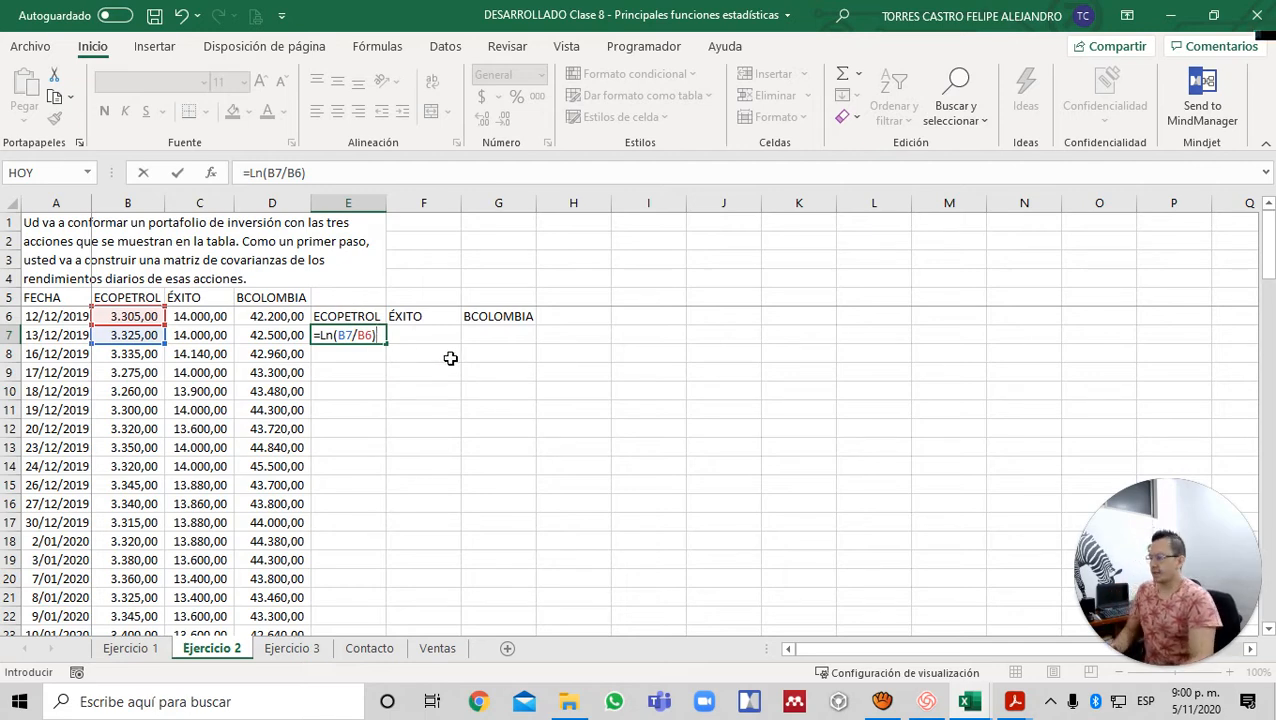
key(Escape)
text(=ln)
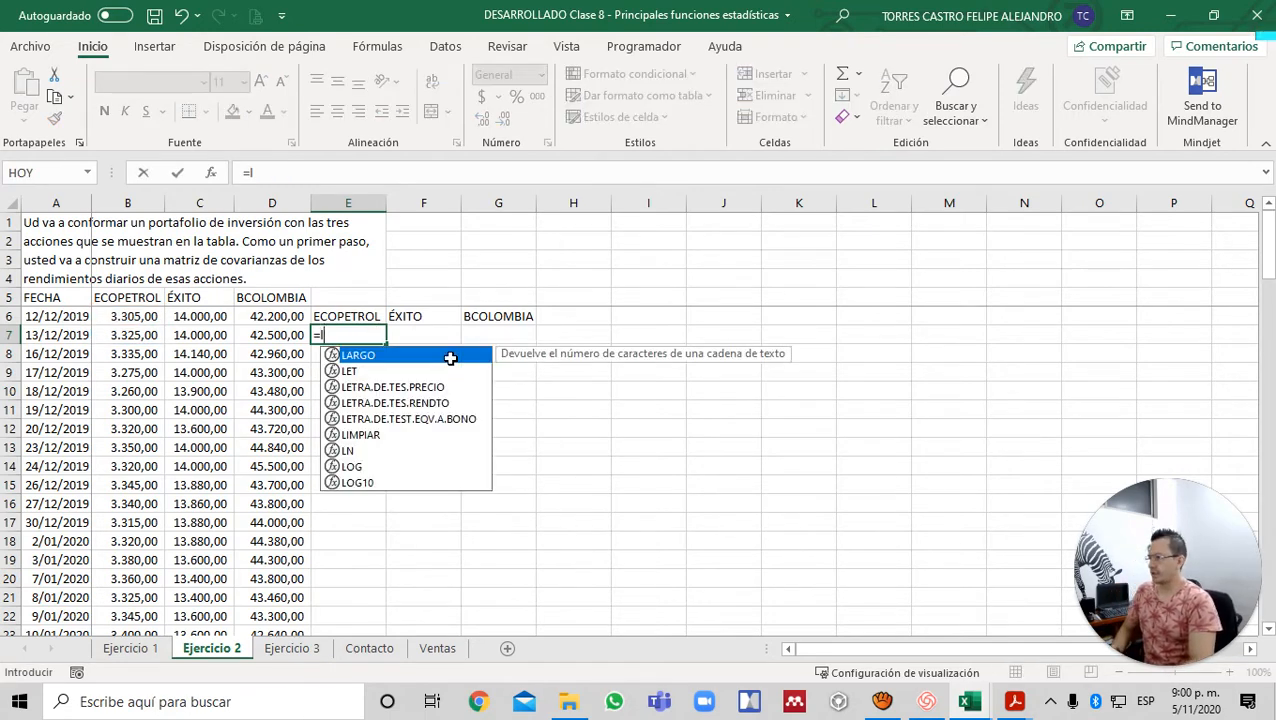
key(BackSpace)
key(BackSpace)
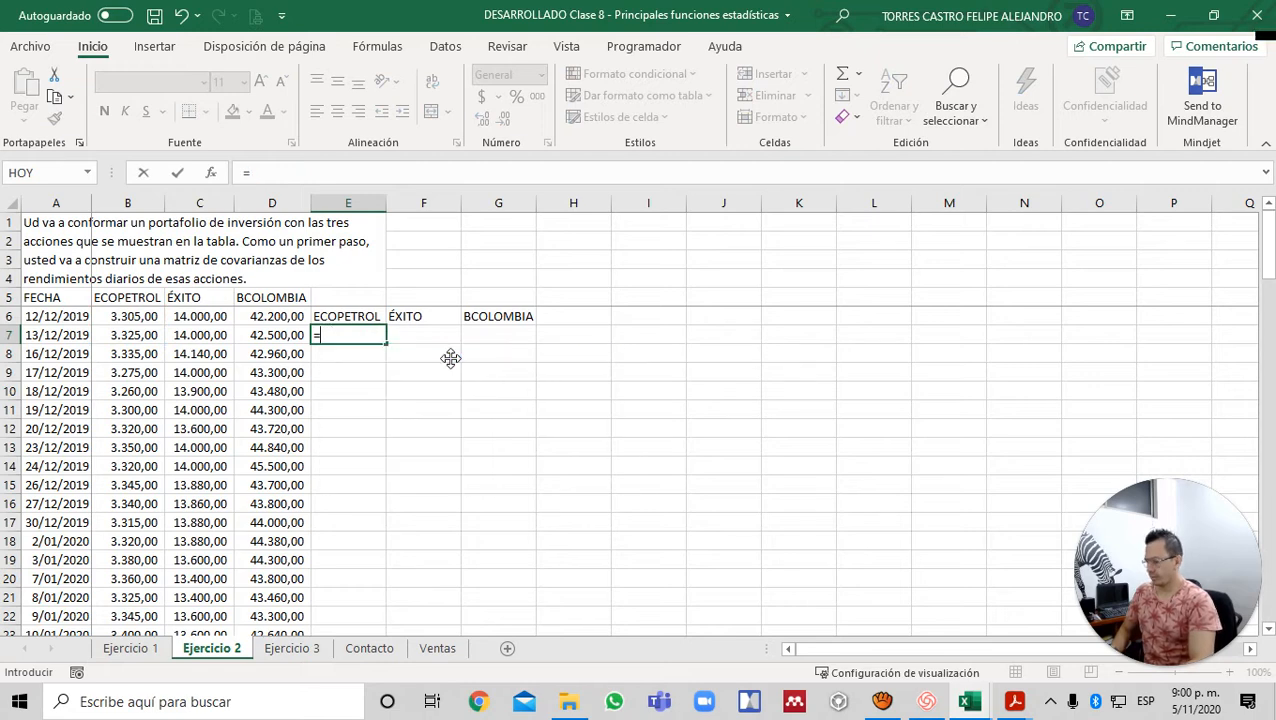
text(LN()
key(Left)
key(Left)
key(Left)
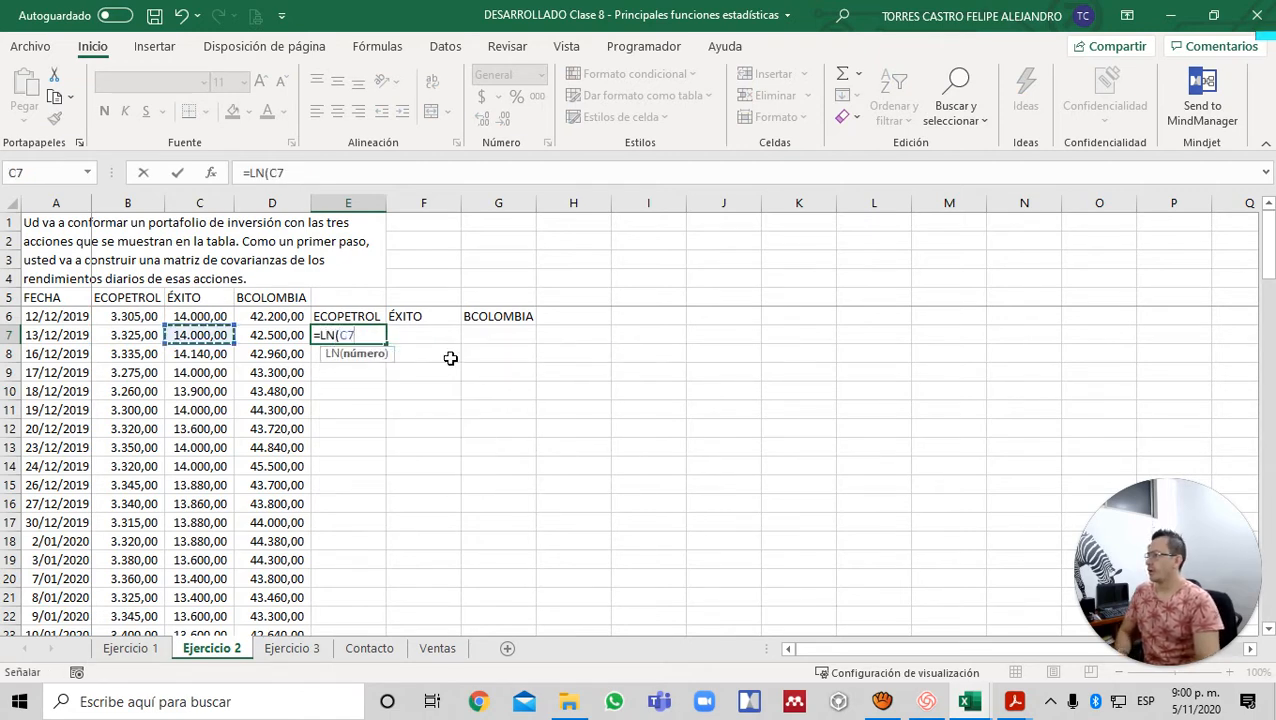
key(Up)
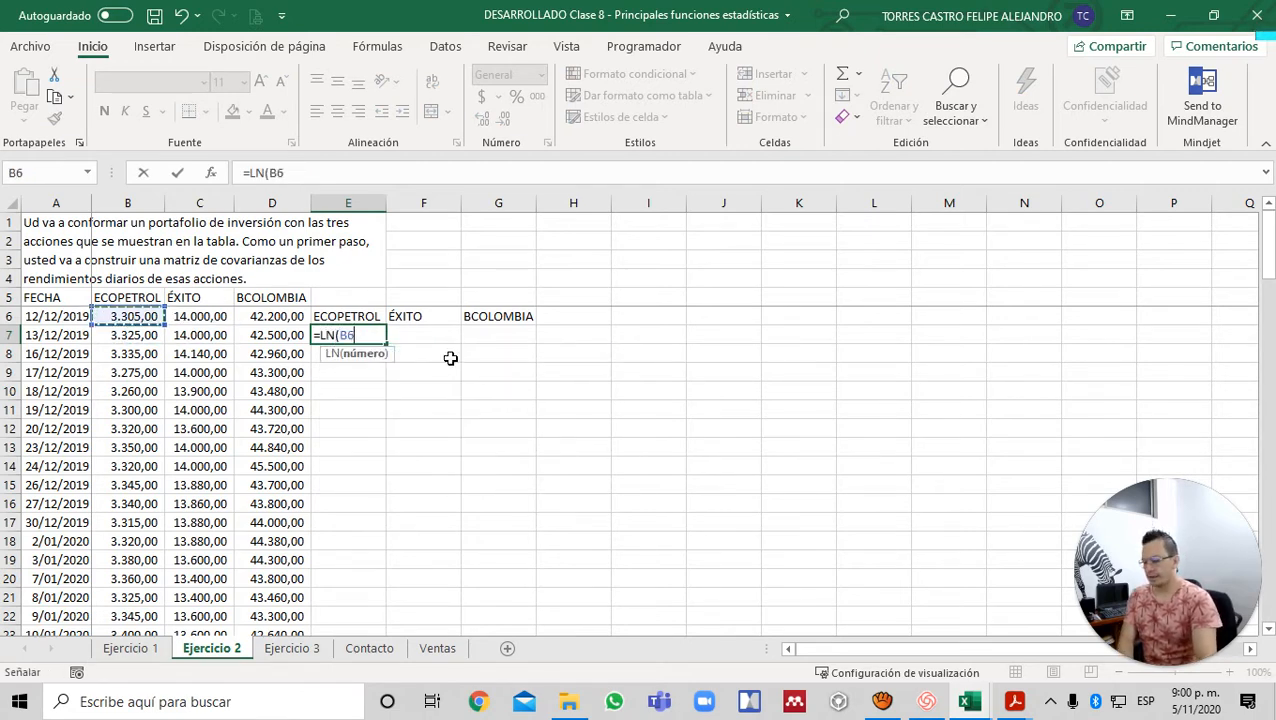
text(/)
key(Down)
key(Left)
key(Left)
key(Left)
key(Left)
key(Up)
key(Right)
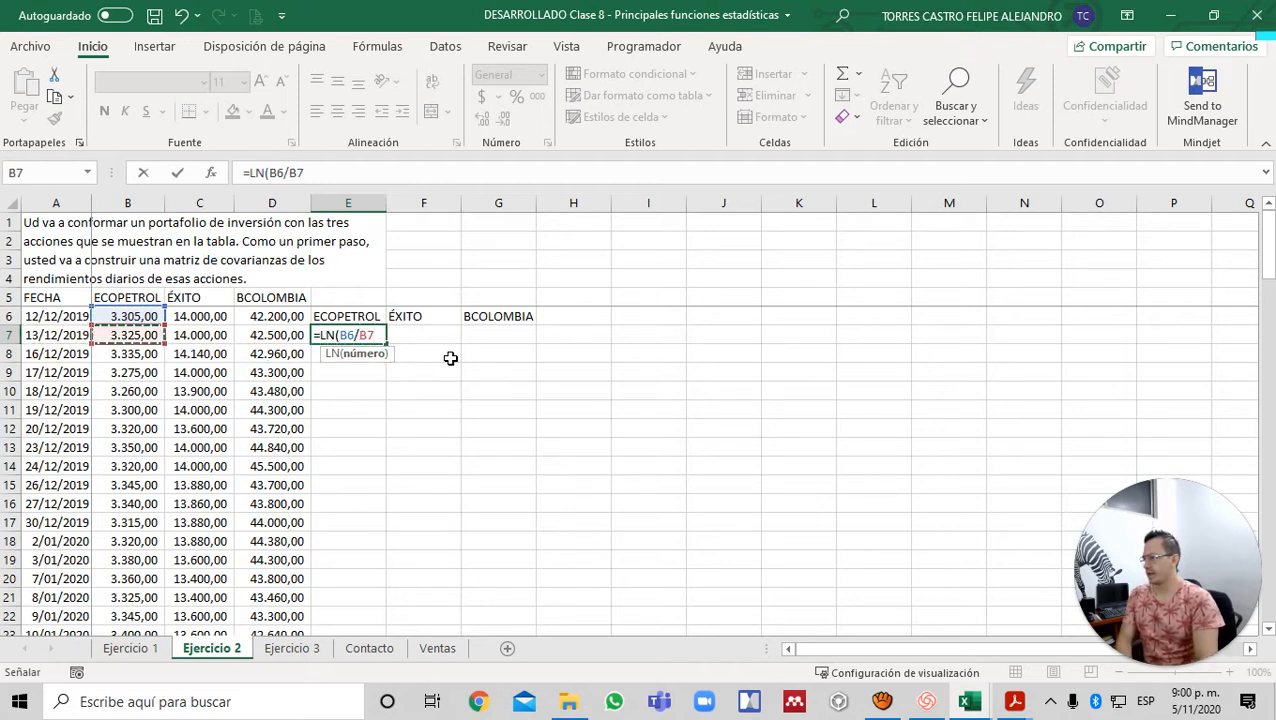
text())
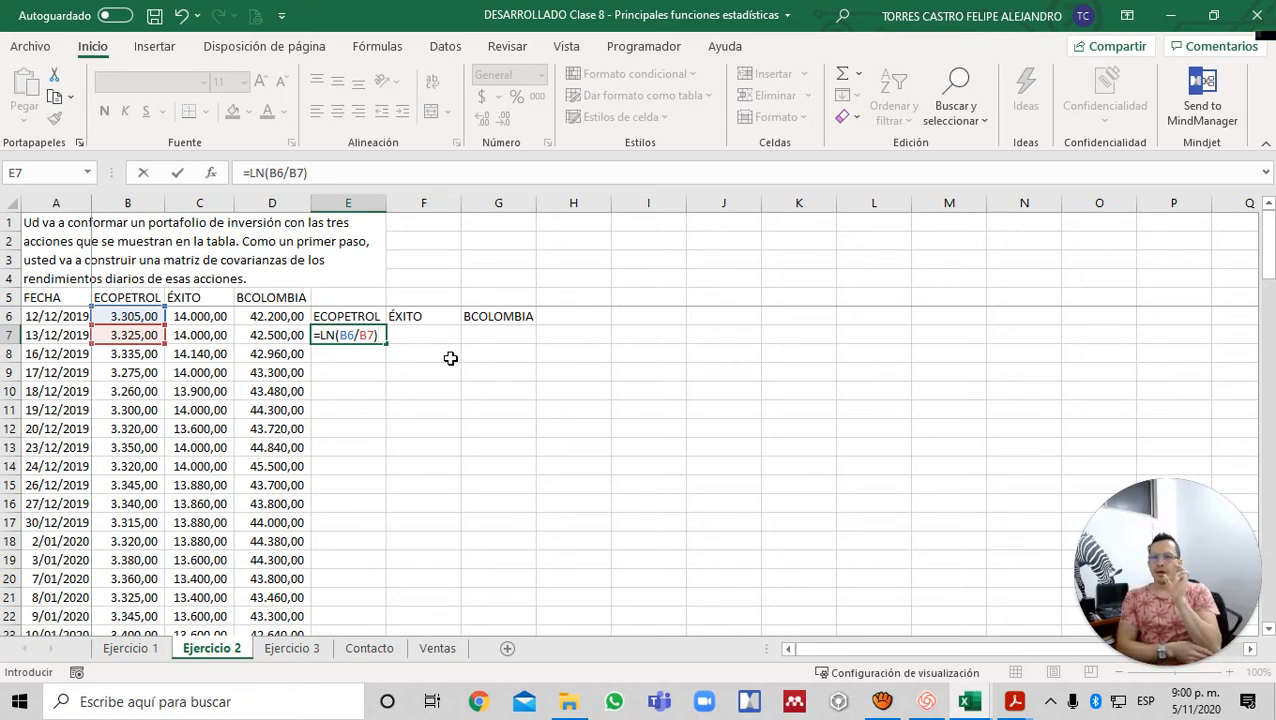
key(Escape)
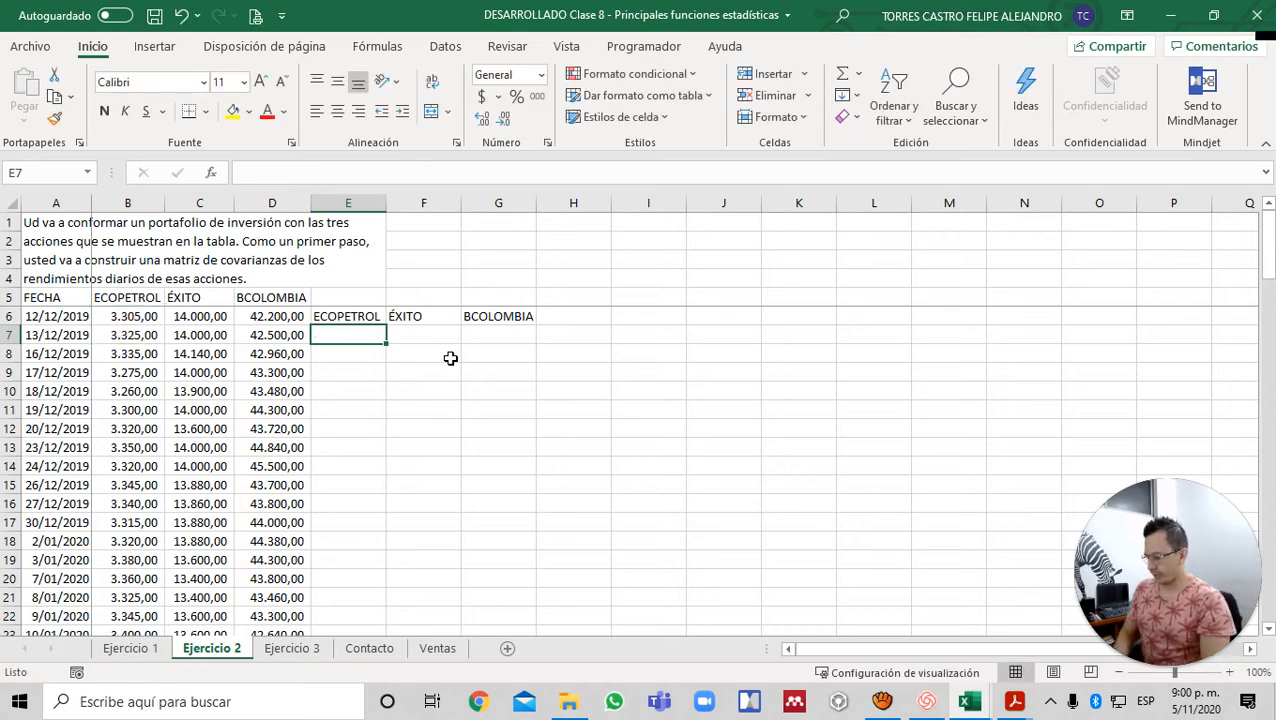
- Calculate ECOPETROL's first continuous daily return in E7 with the formula =LN(B7/B6)
text(=LN()
key(Left)
key(Left)
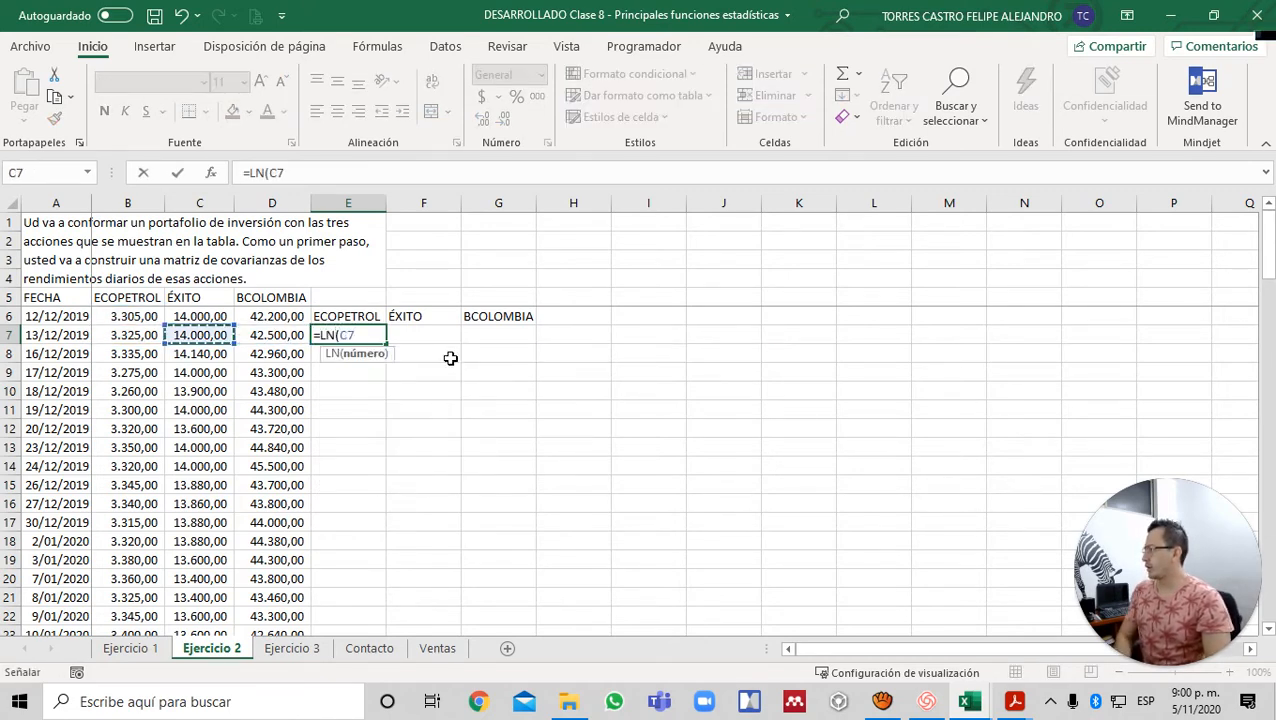
key(Left)
text(/)
key(Up)
key(Up)
key(Left)
key(Left)
key(Down)
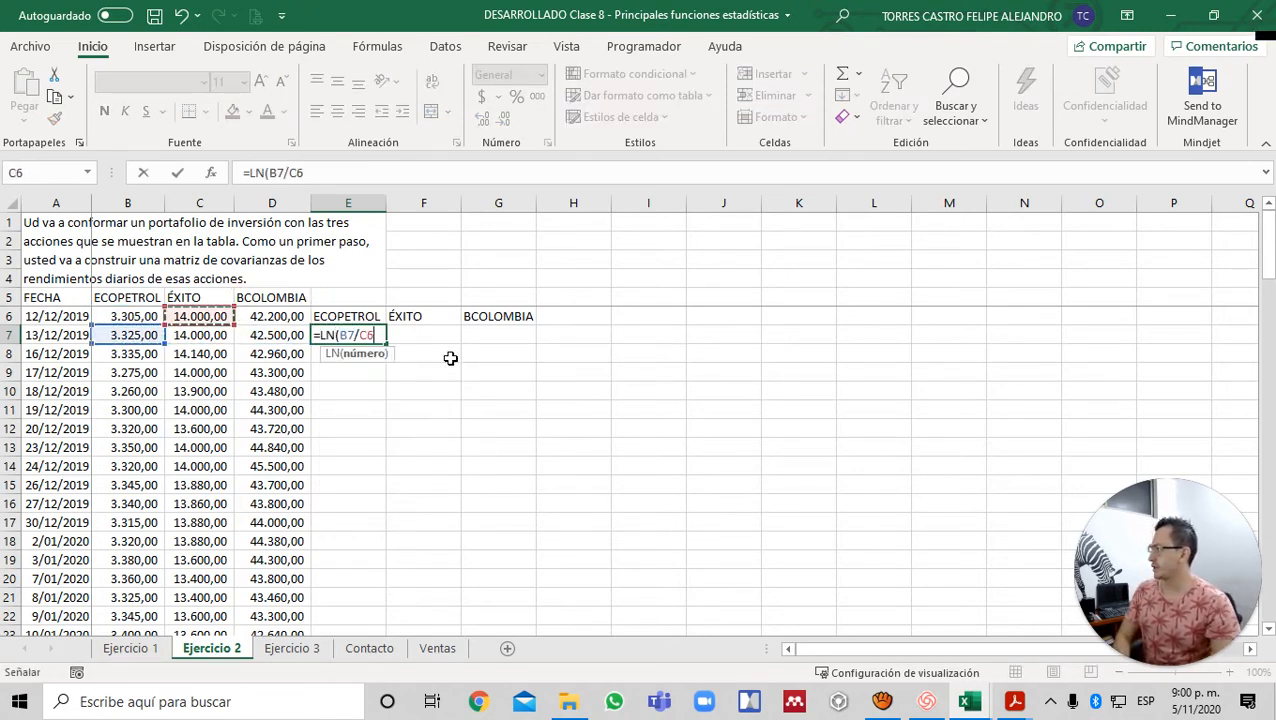
key(Left)
text())
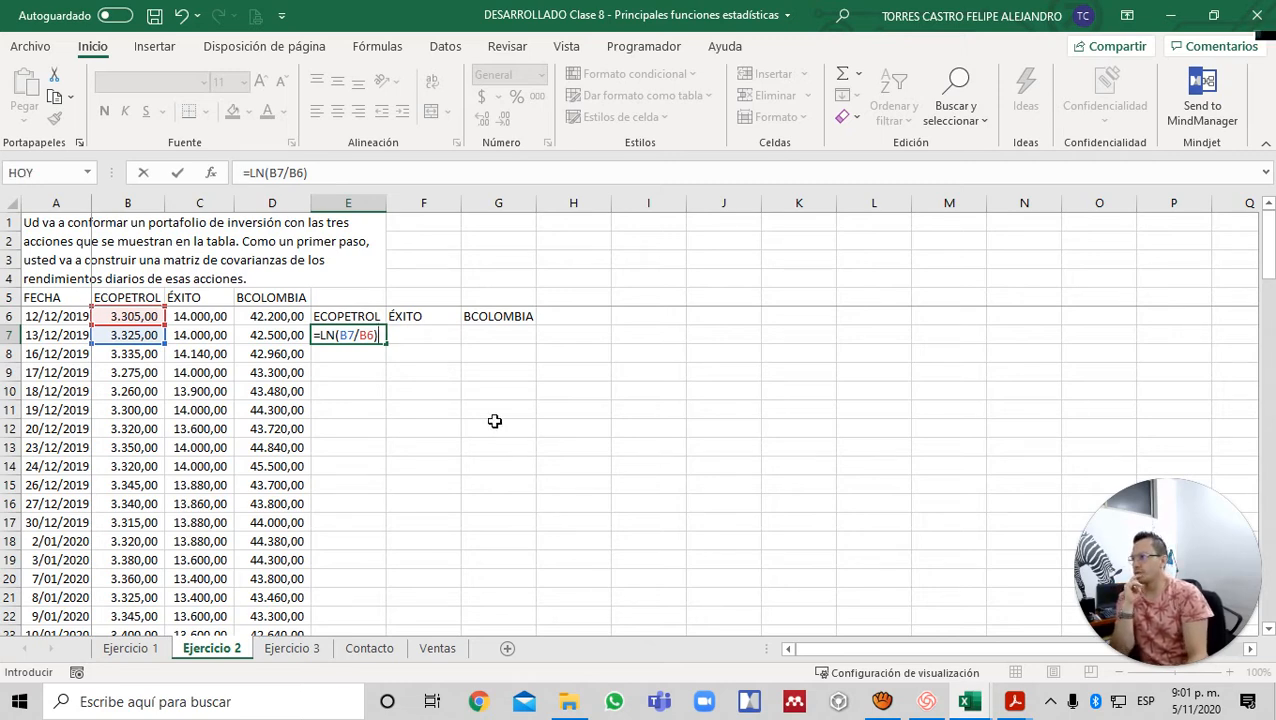
key(Return)
- Format the ECOPETROL return in E7 as a percentage with two decimal places
key(Up)
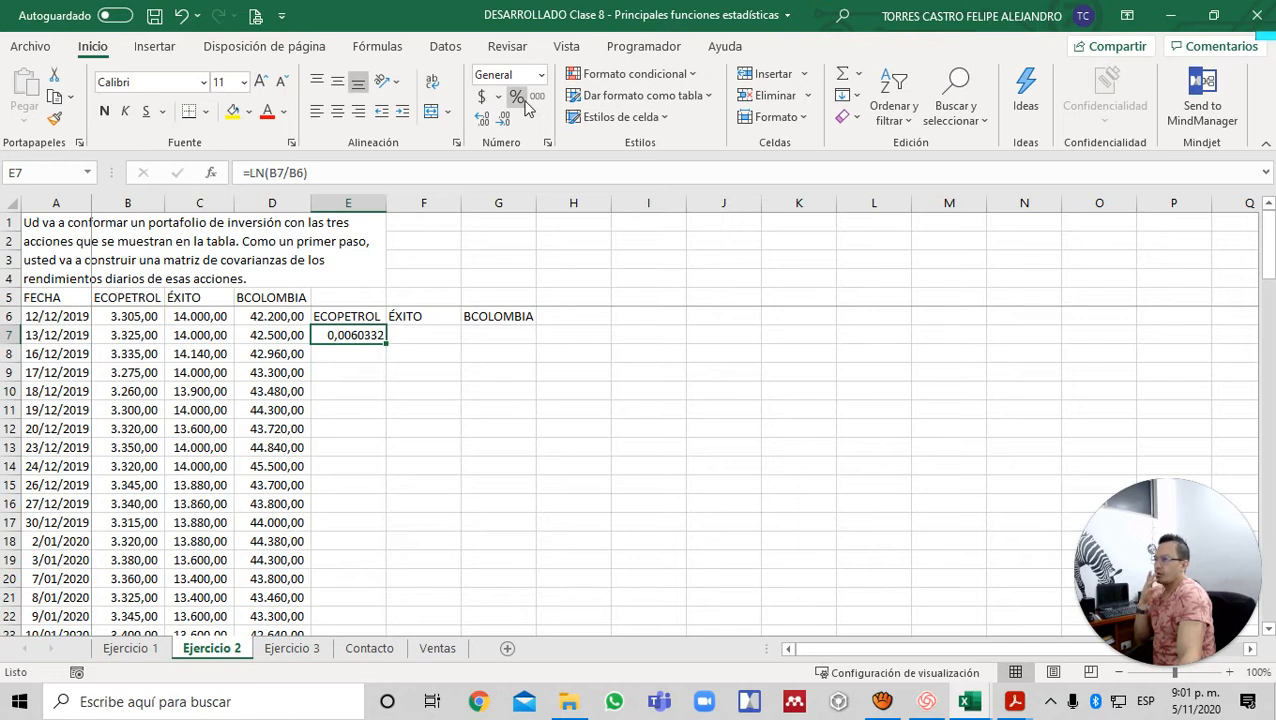
click(520, 100)
click(481, 118)
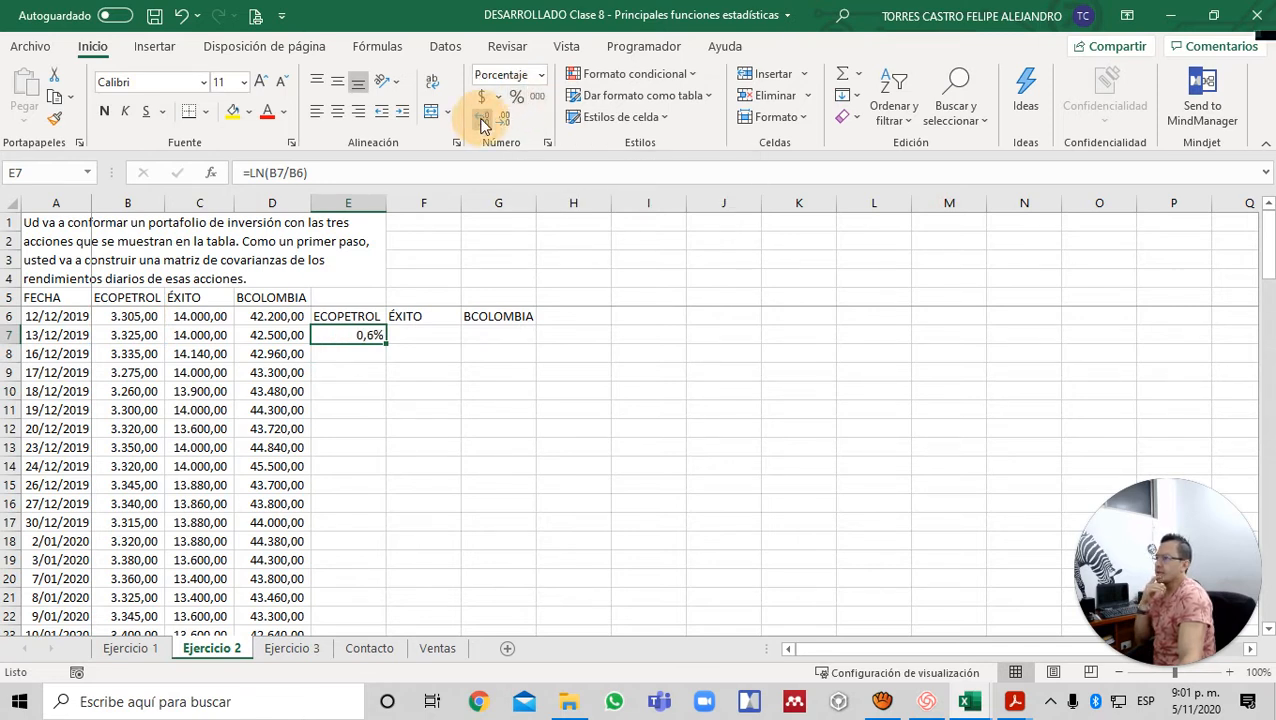
click(481, 118)
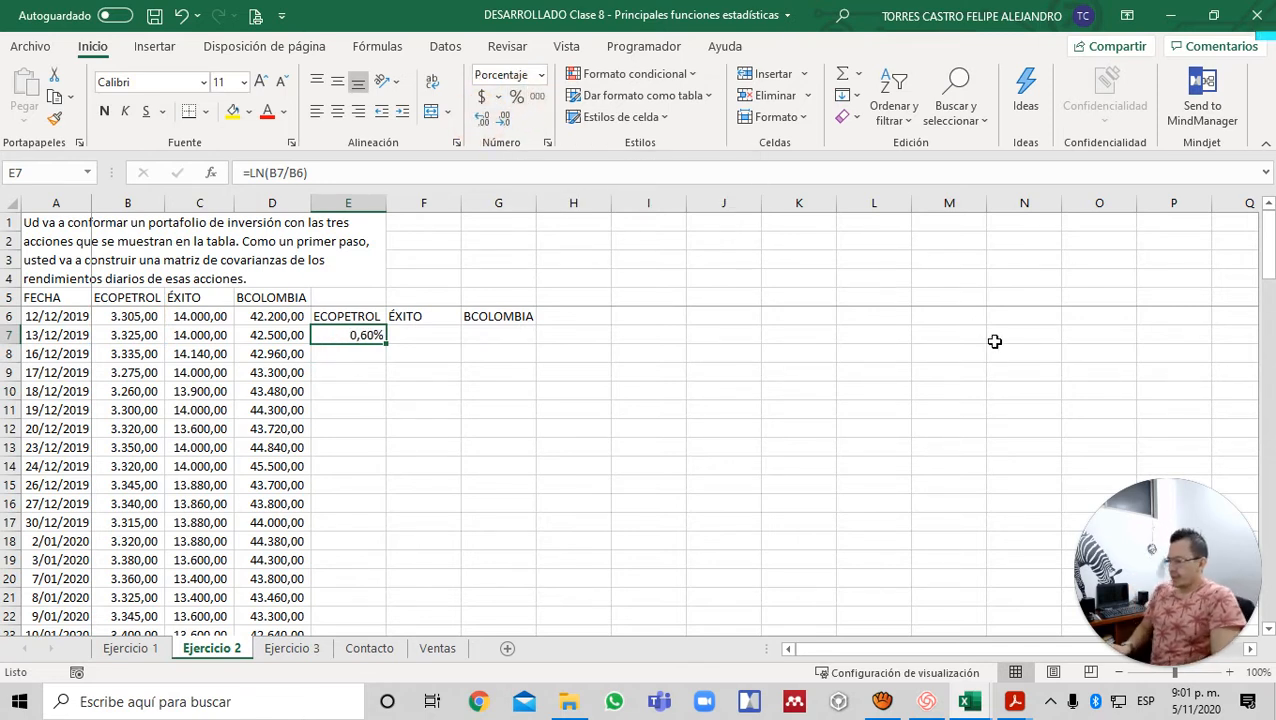
- Copy the return formula from E7 across to ÉXITO and BCOLOMBIA, and fill all three columns down to the last date in row 105
key(ctrl+c)
key(Right)
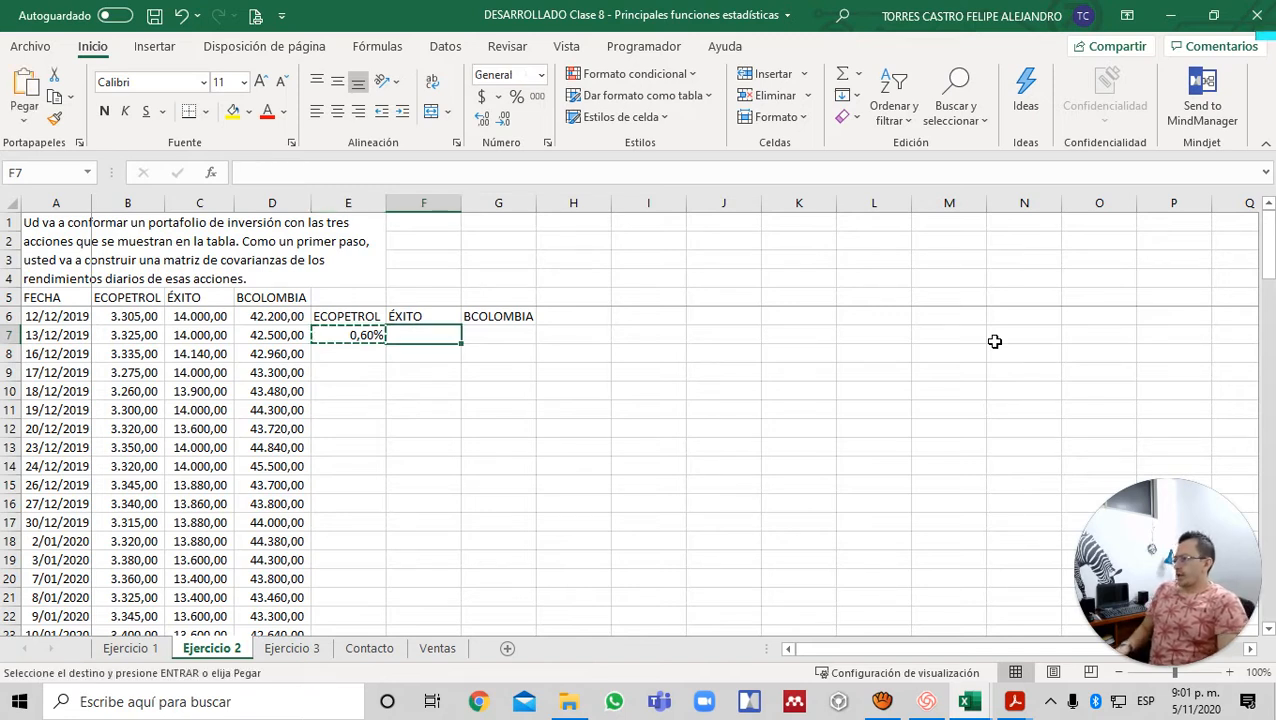
key(shift+Right)
key(ctrl+v)
key(Left)
key(shift+Right)
key(shift+Right)
key(ctrl+v)
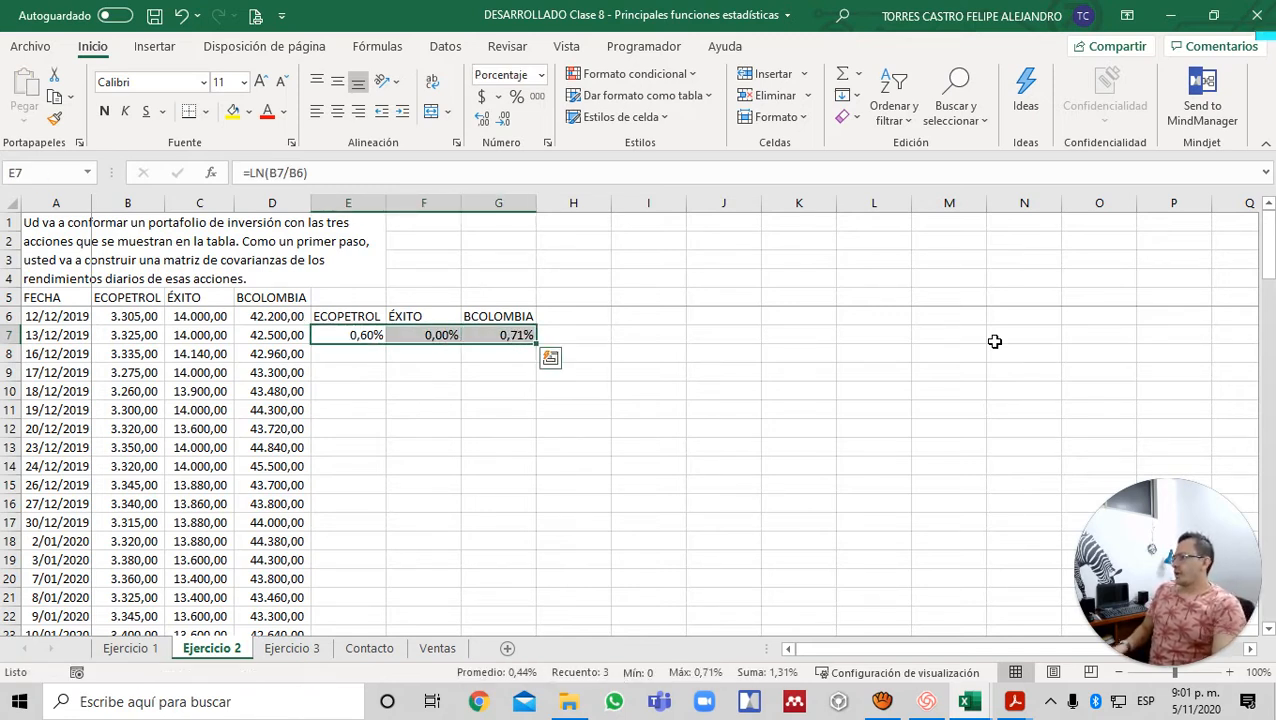
double_click(536, 344)
click(471, 371)
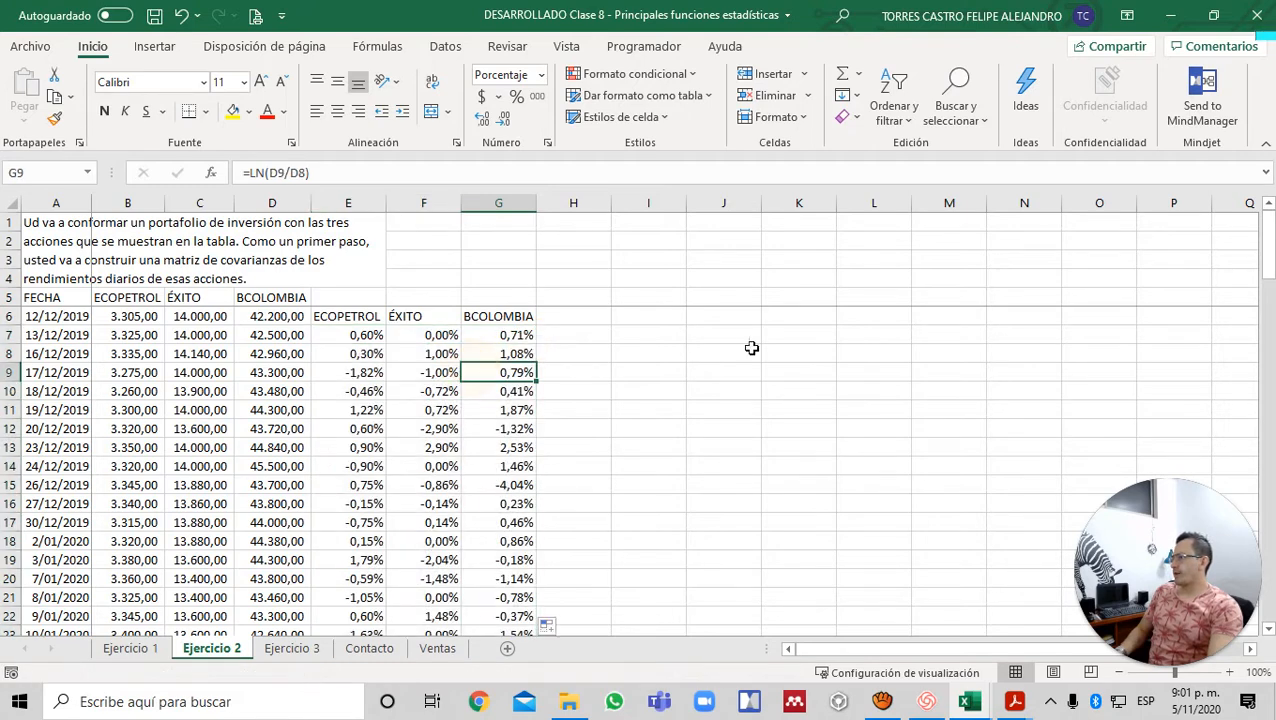
- Check that the daily returns reach the last date, and review the headings and ECOPETROL's first return formula
key(ctrl+Down)
key(Left)
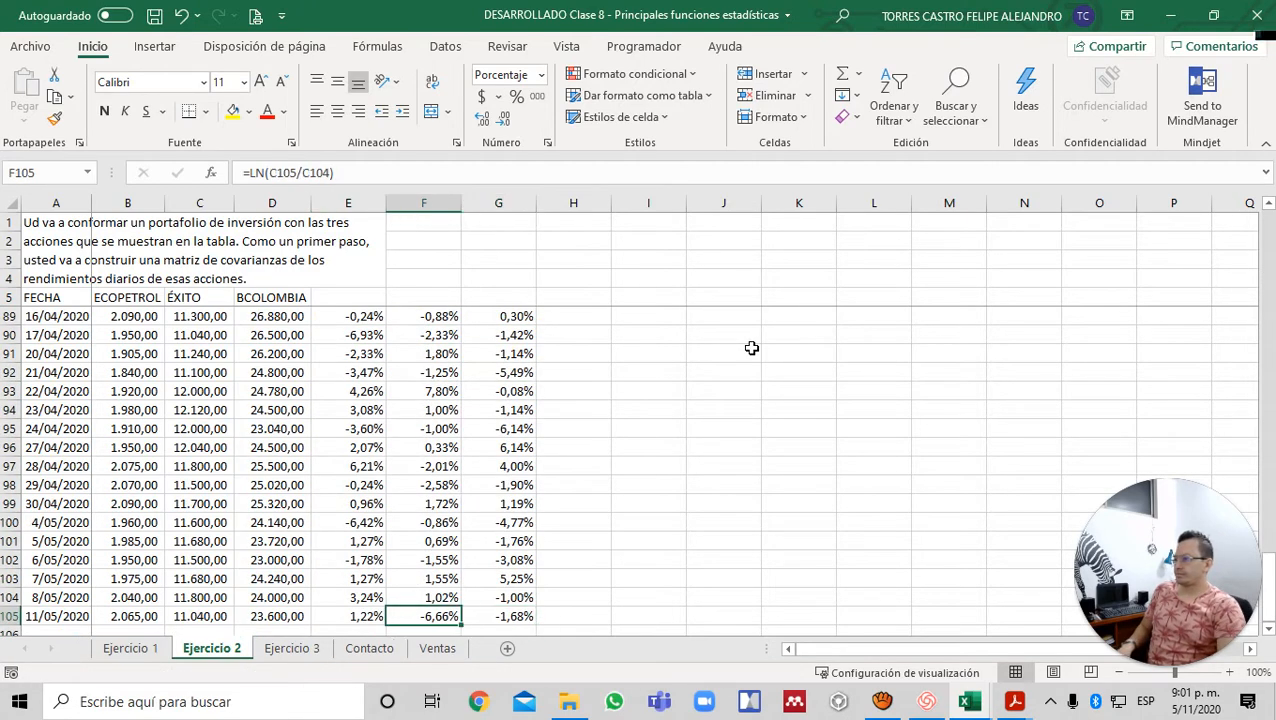
key(ctrl+Up)
key(ctrl+Up)
key(Down)
key(Down)
key(Down)
key(Down)
key(Down)
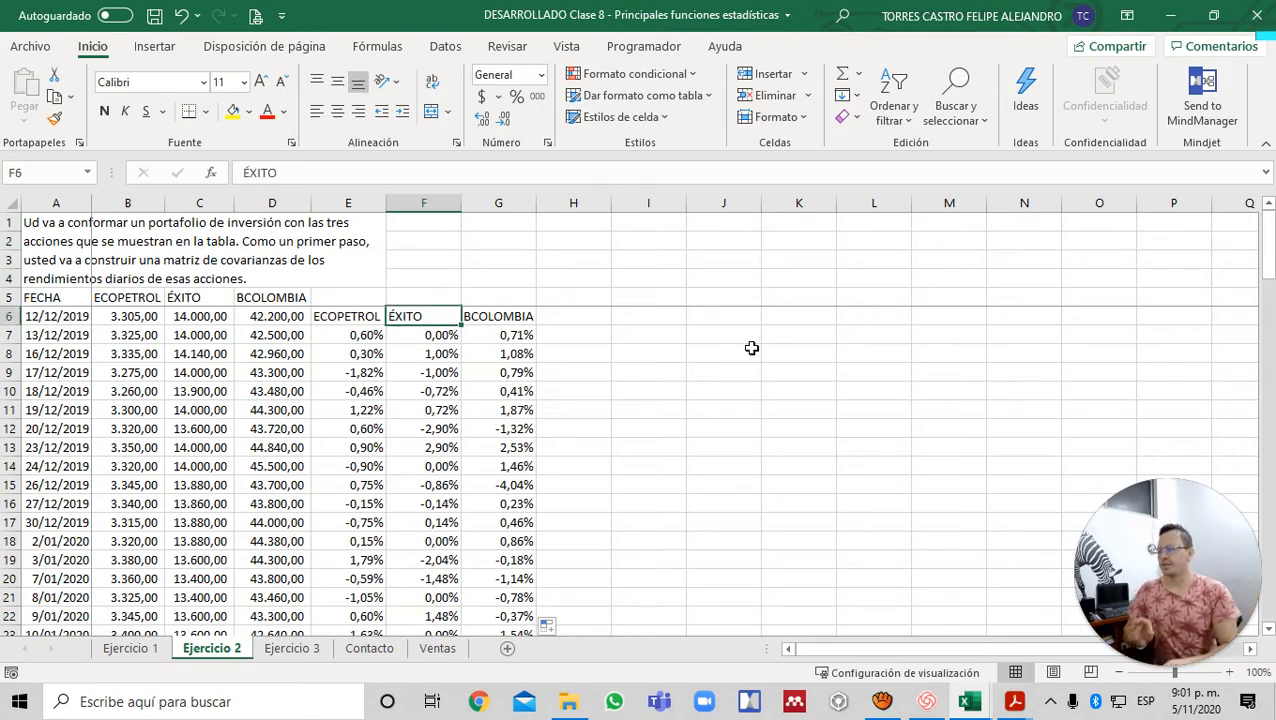
key(Left)
key(Down)
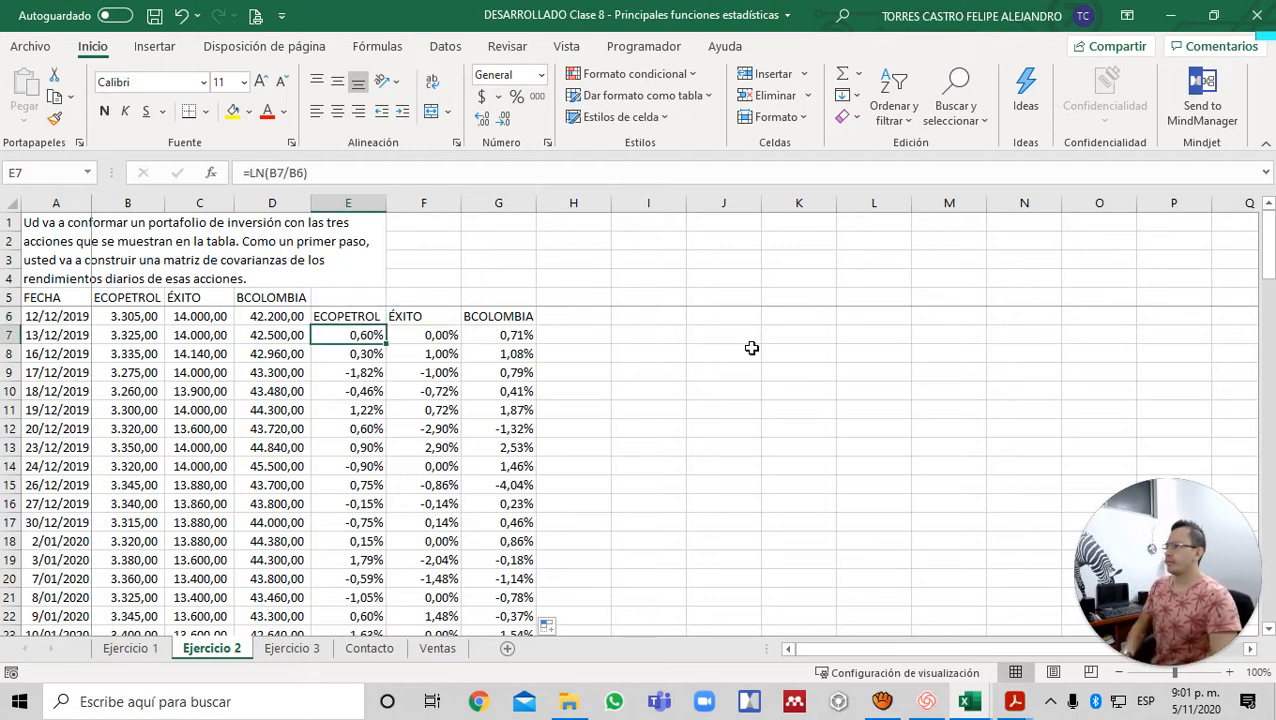
- Review the return formulas down the ECOPETROL and ÉXITO columns through the last date in row 105
key(Down)
key(Down)
key(Down)
key(Down)
key(Down)
key(Down)
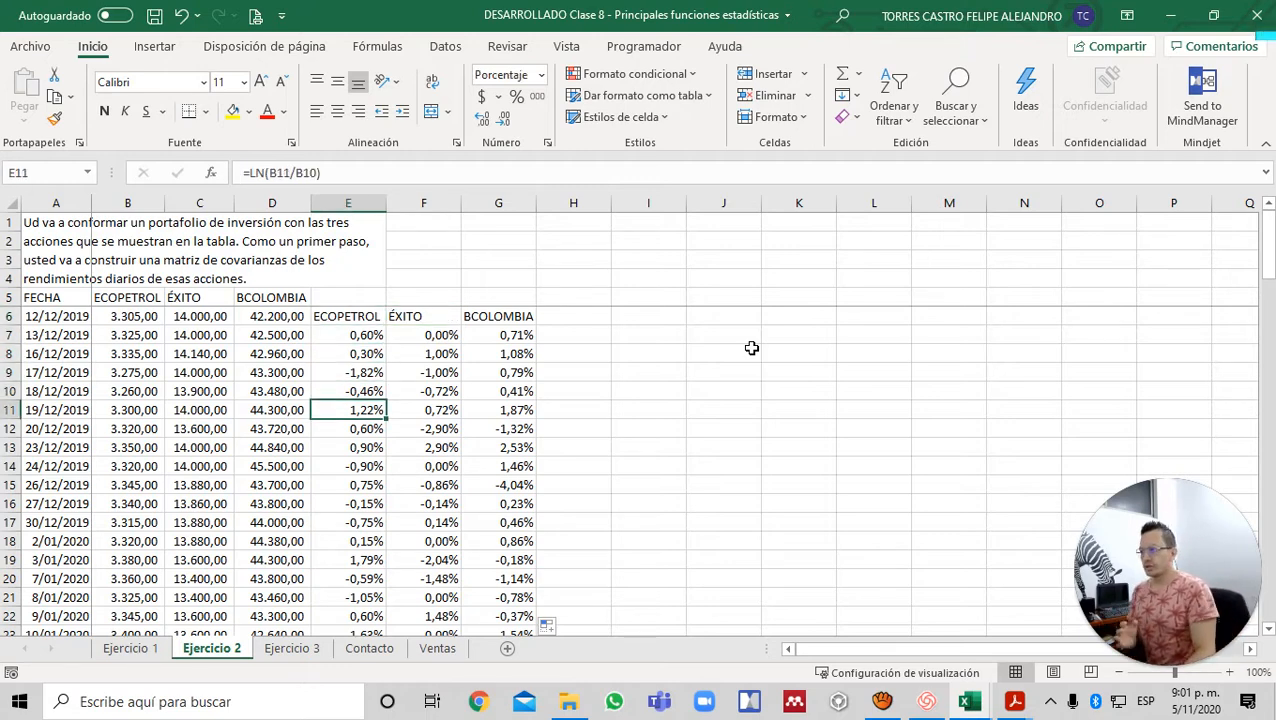
key(Down)
key(Down)
key(Right)
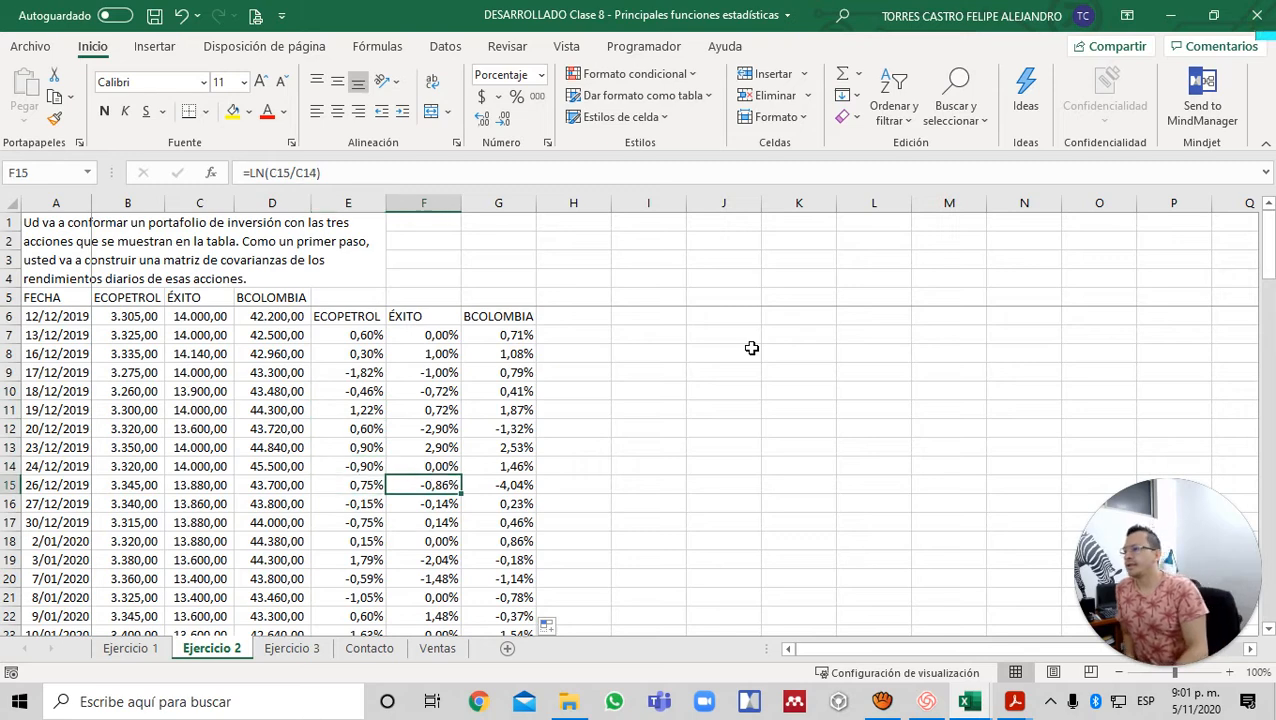
key(Down)
key(Down)
key(Down)
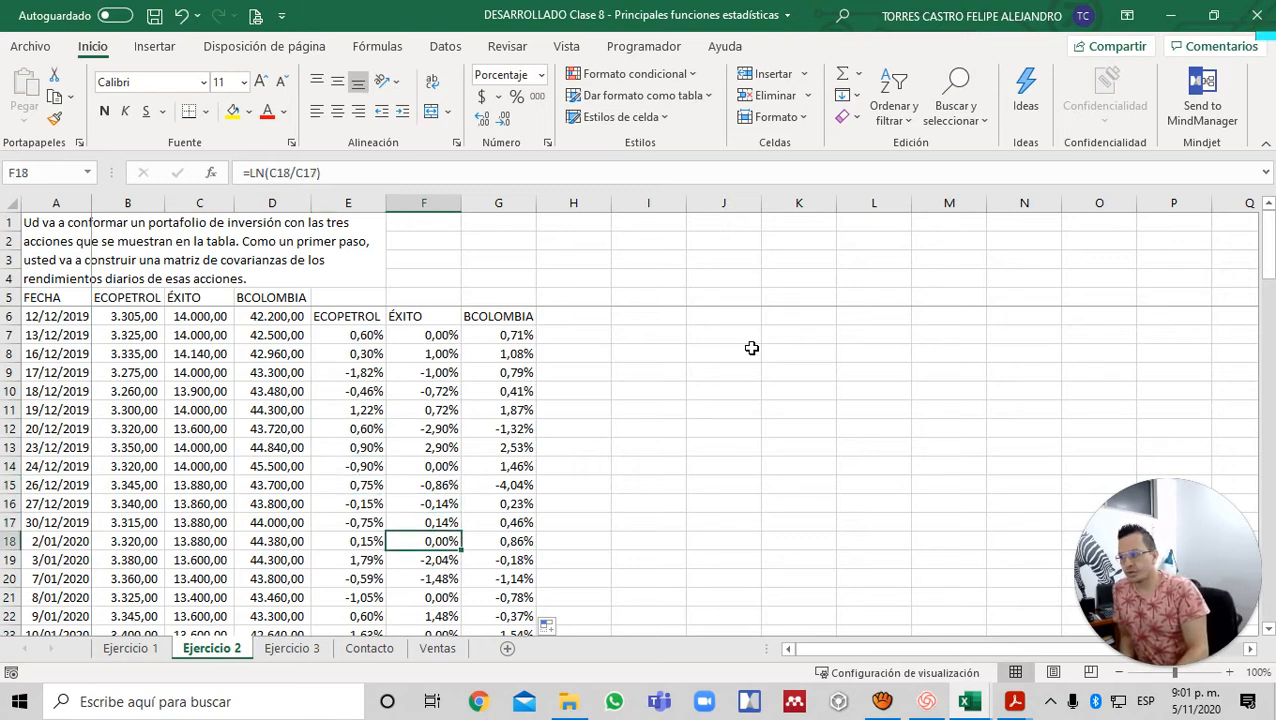
key(Down)
key(Down)
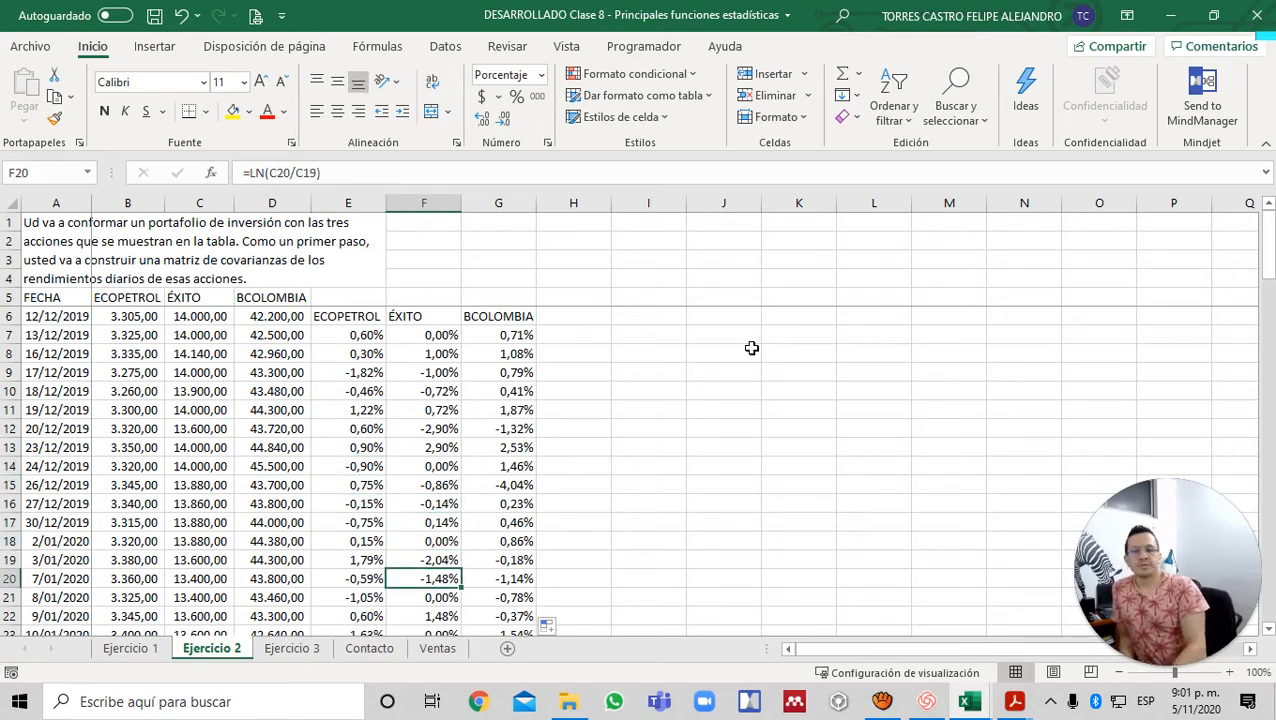
key(Down)
key(Down)
key(Down)
key(ctrl+Down)
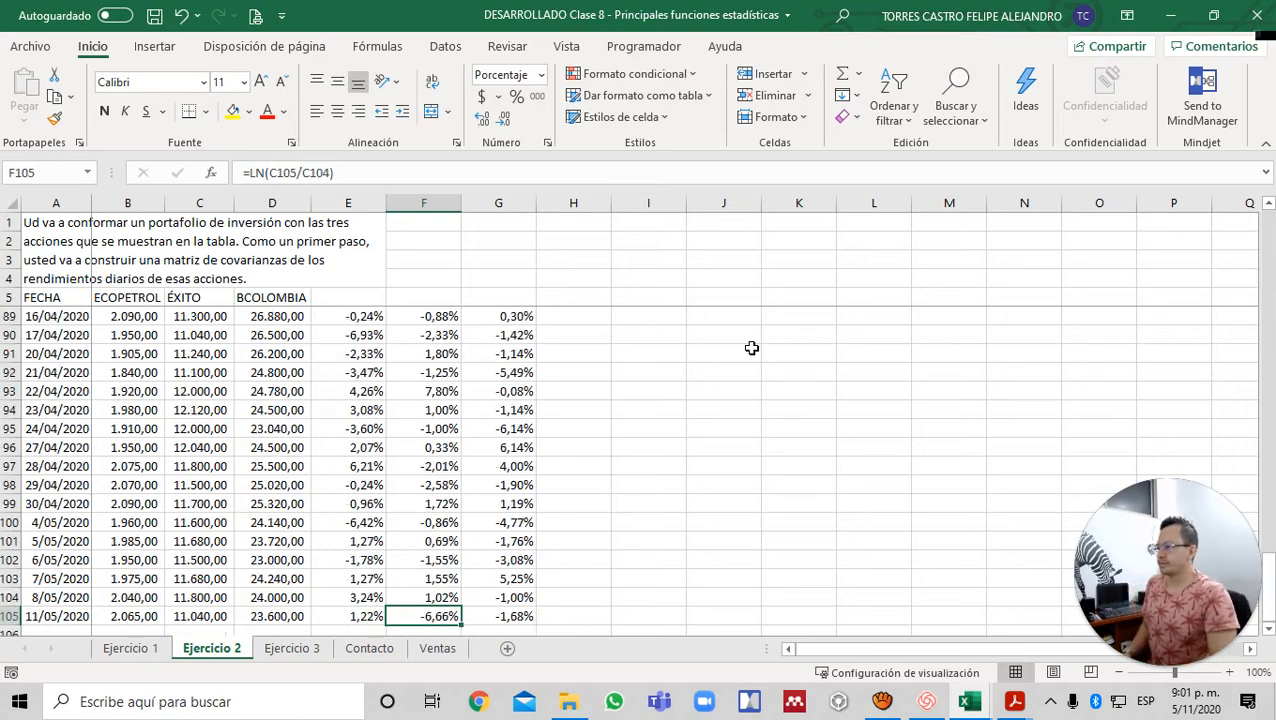
key(ctrl+Up)
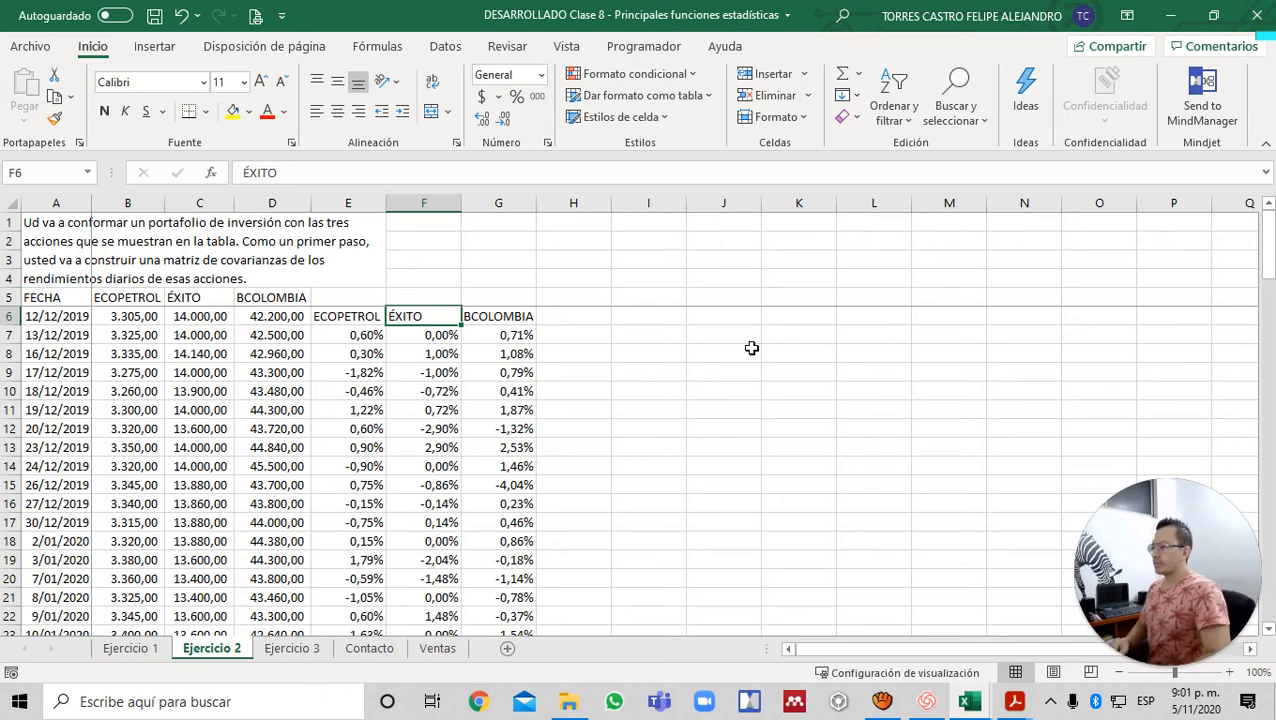
- Copy the three stock headings in E6:G6 and paste them transposed into I7:I9 as the matrix's row labels
key(Left)
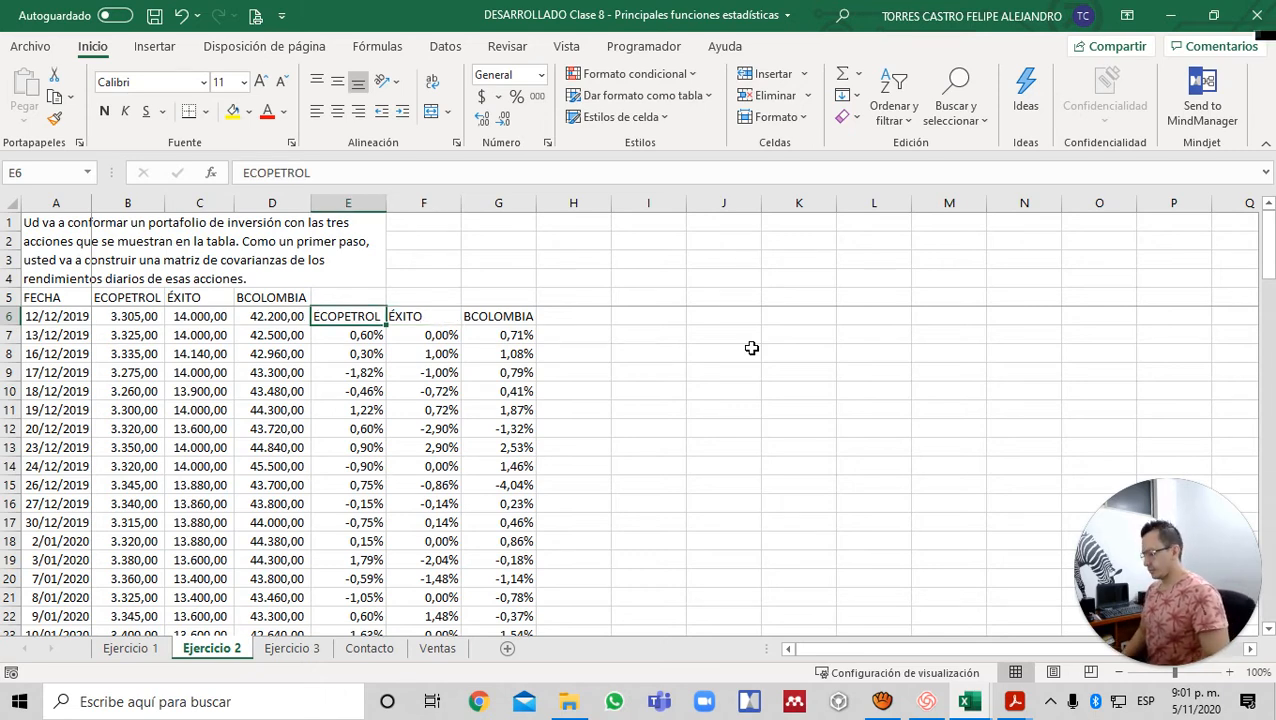
key(shift+Right)
key(shift+Right)
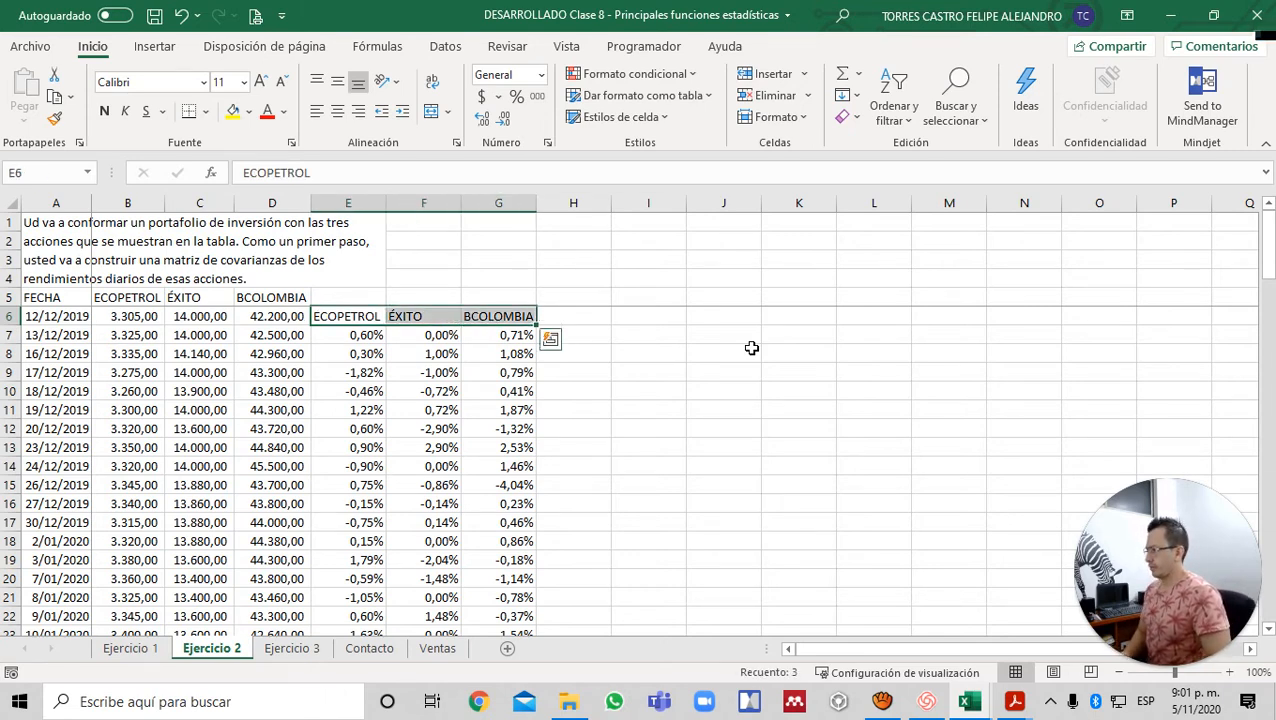
key(ctrl+c)
key(Right)
key(Right)
key(Right)
key(Right)
key(Right)
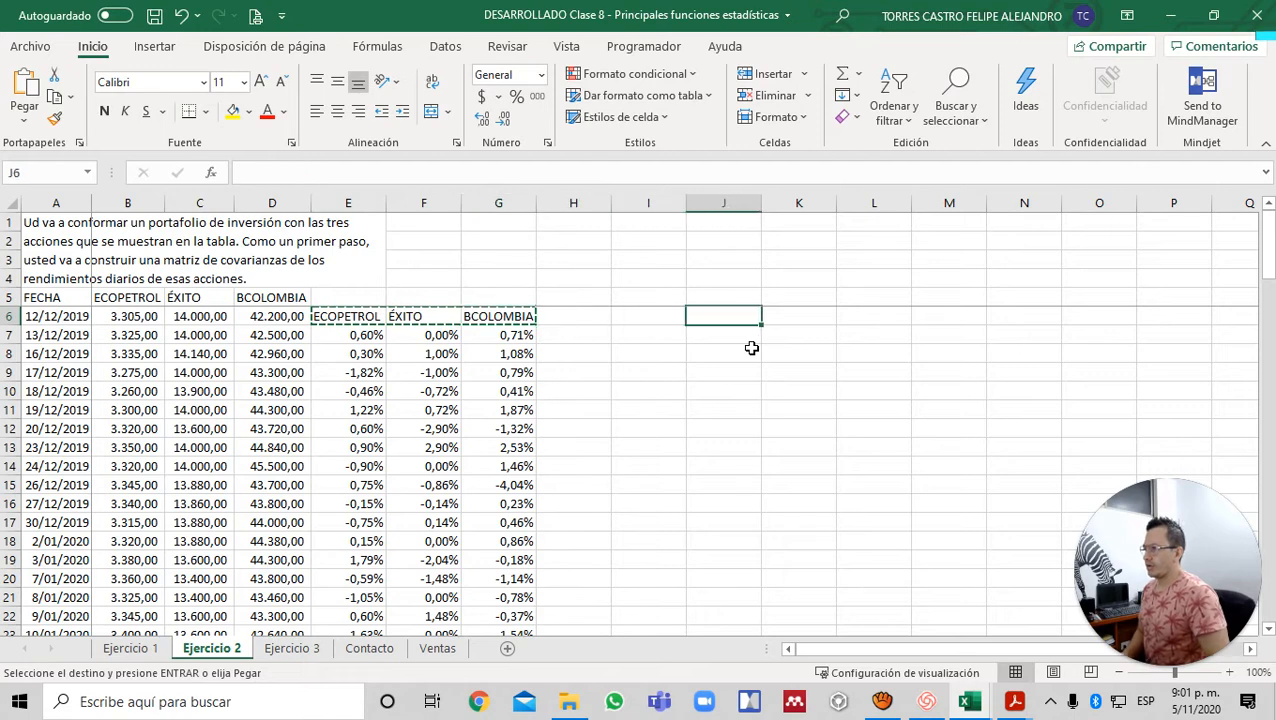
key(Down)
key(Left)
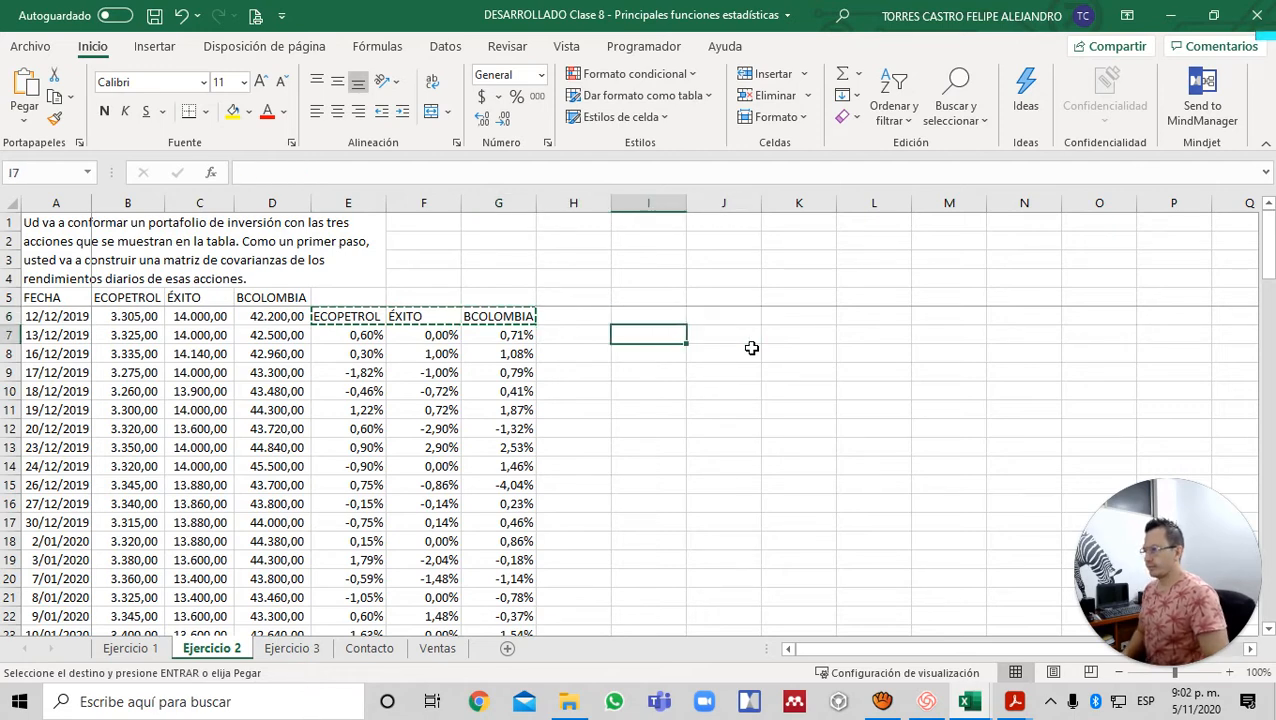
key(Menu)
key(Down)
key(Down)
key(Right)
key(Right)
key(Right)
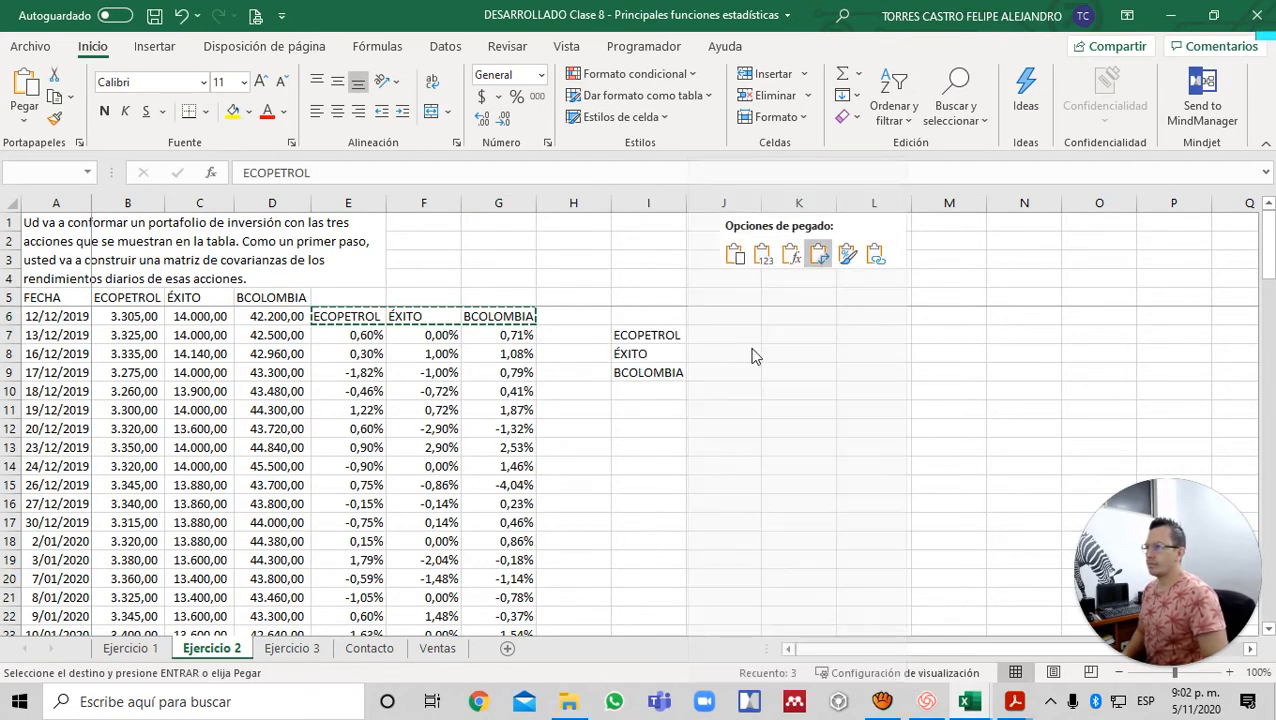
key(Return)
key(ctrl)
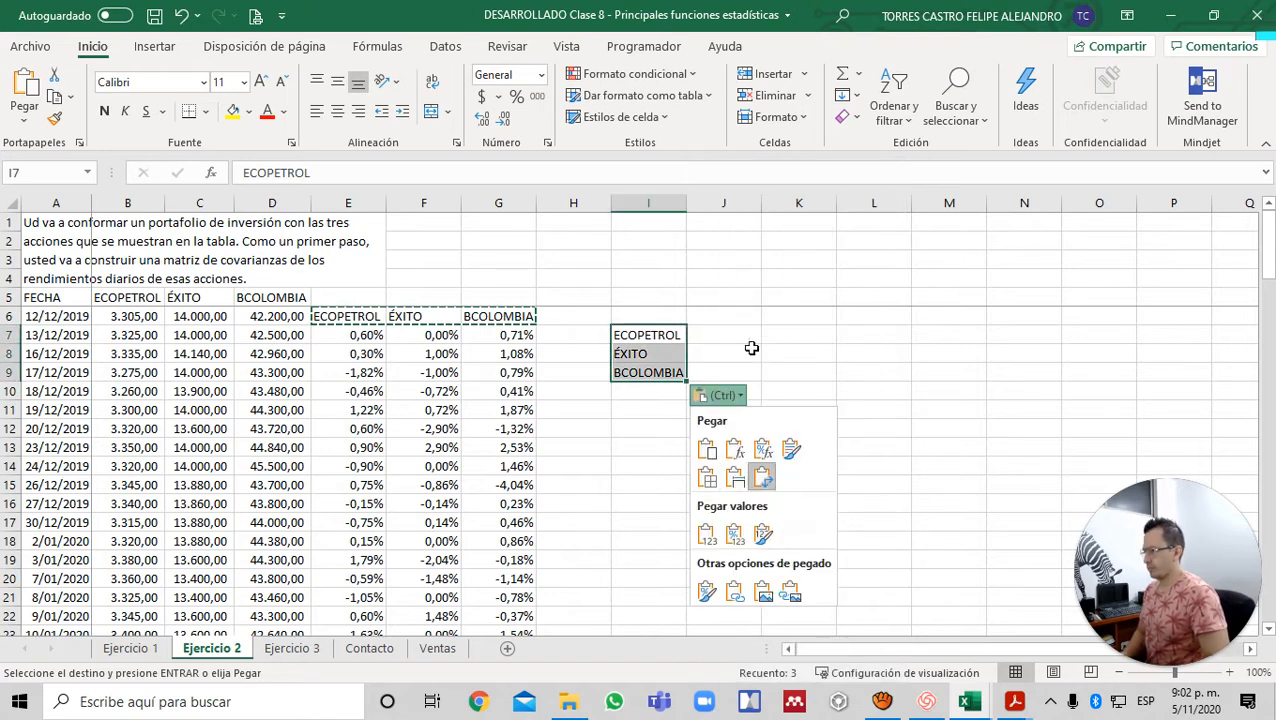
key(Escape)
- Paste the headings ECOPETROL, ÉXITO and BCOLOMBIA horizontally into J6:L6 as the matrix's column labels
key(Left)
key(Left)
key(Up)
key(Left)
key(Left)
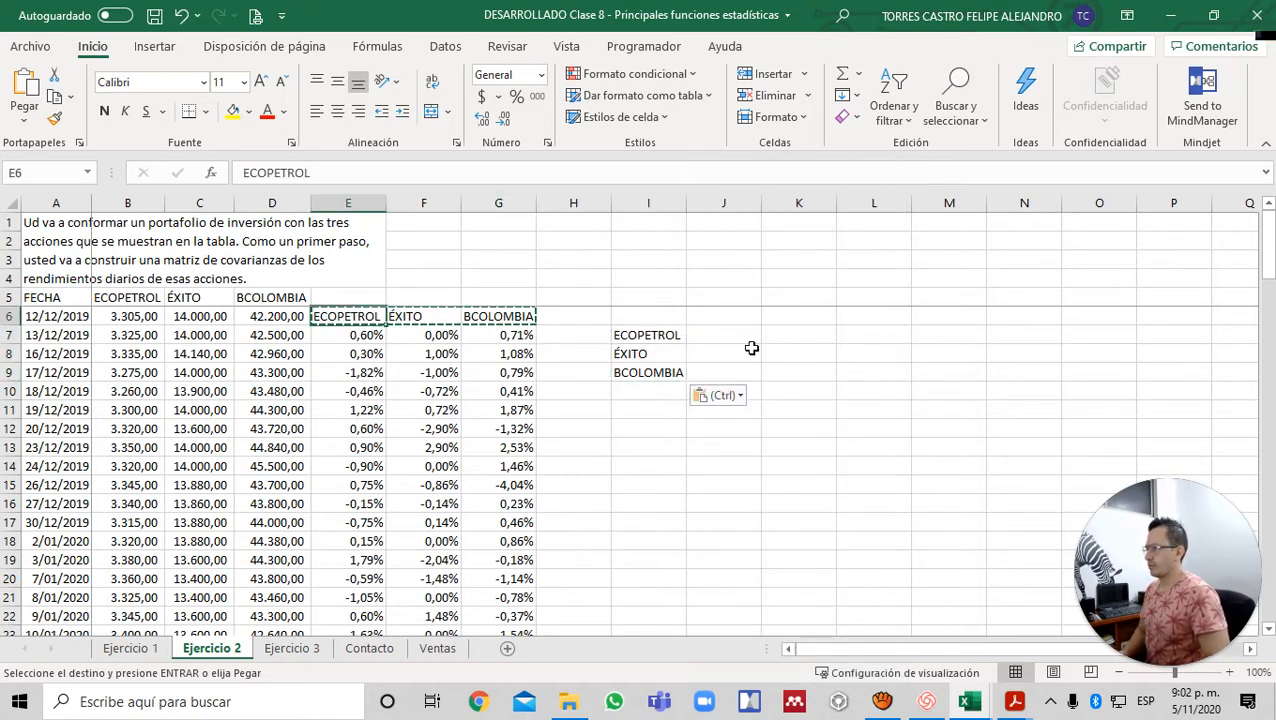
key(shift+Right)
key(shift+Right)
key(Right)
key(Right)
key(Right)
key(Right)
key(Right)
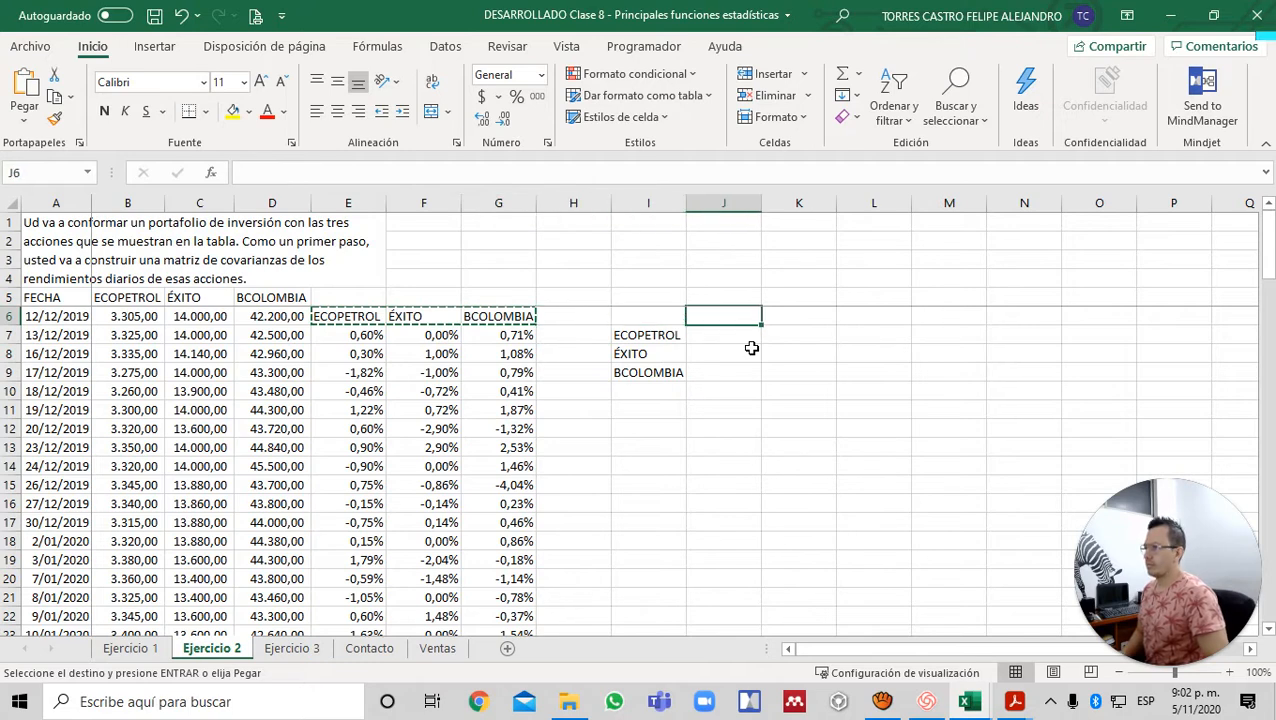
key(Menu)
key(Down)
key(Down)
key(Right)
key(Right)
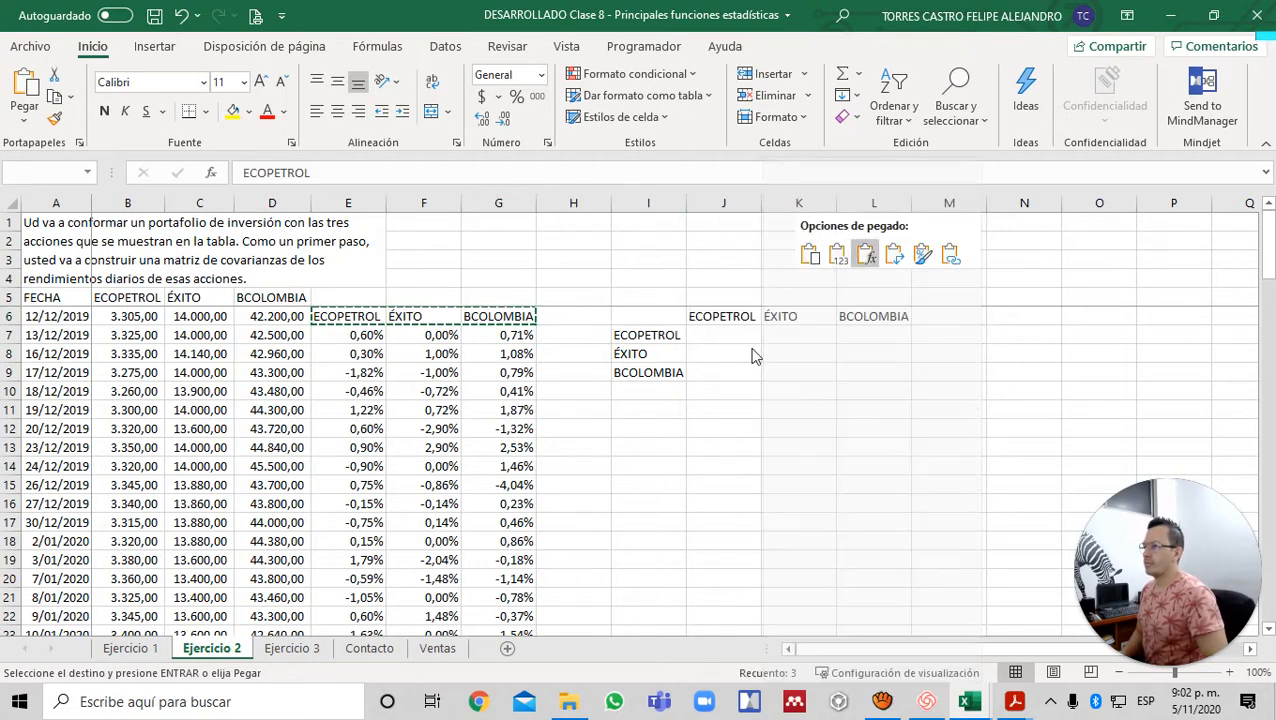
key(Left)
key(Return)
key(Left)
key(Left)
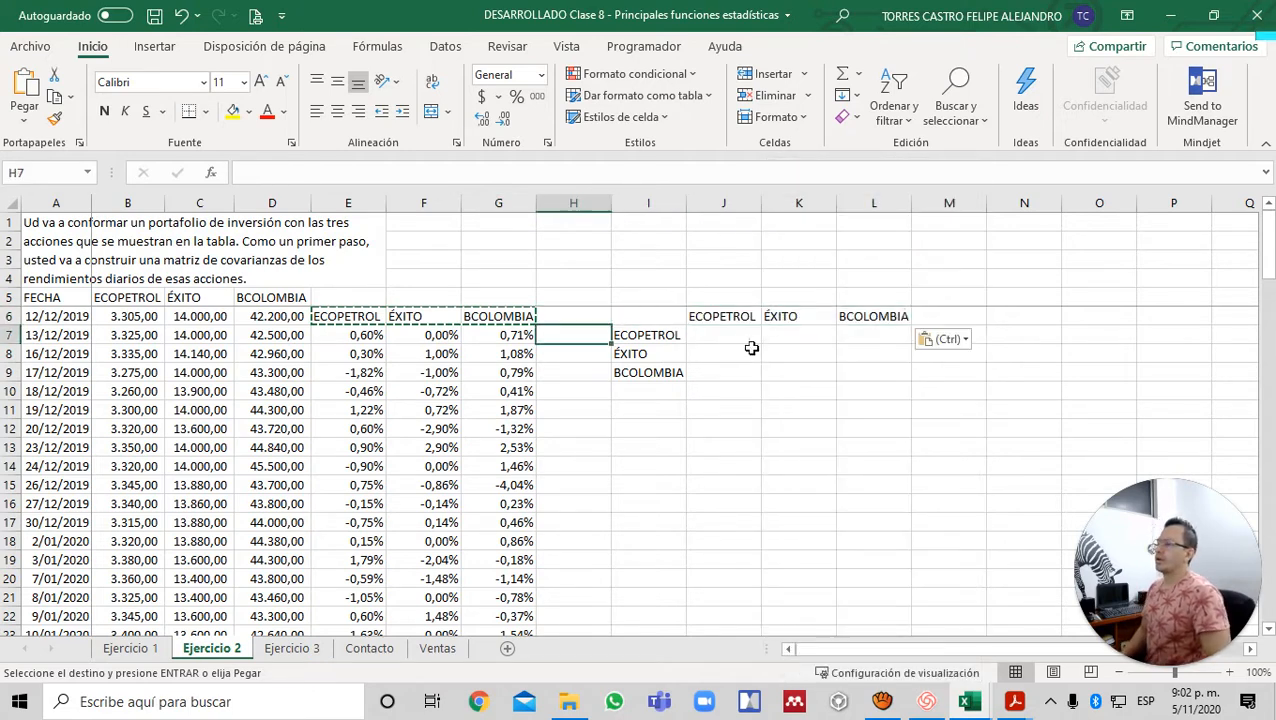
- Title the matrix COVARIANZAS in I6 and autofit the width of column I to the text
key(Right)
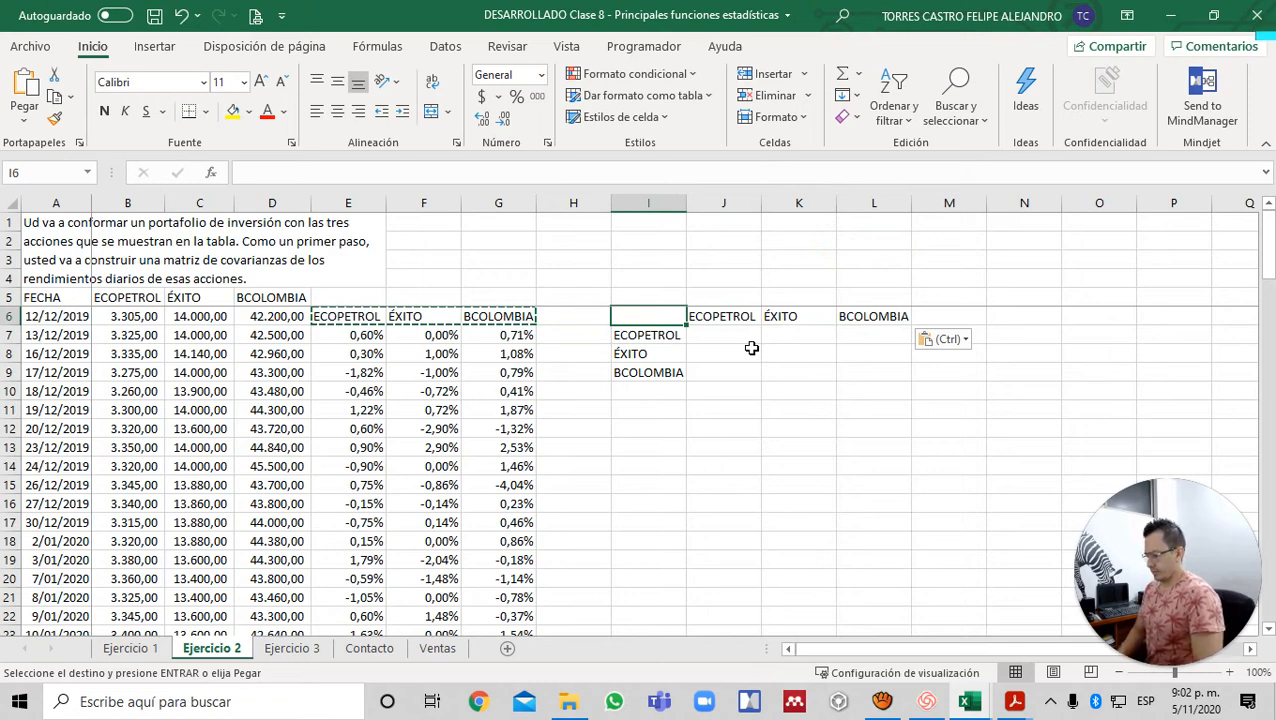
text(COVARIANZAS)
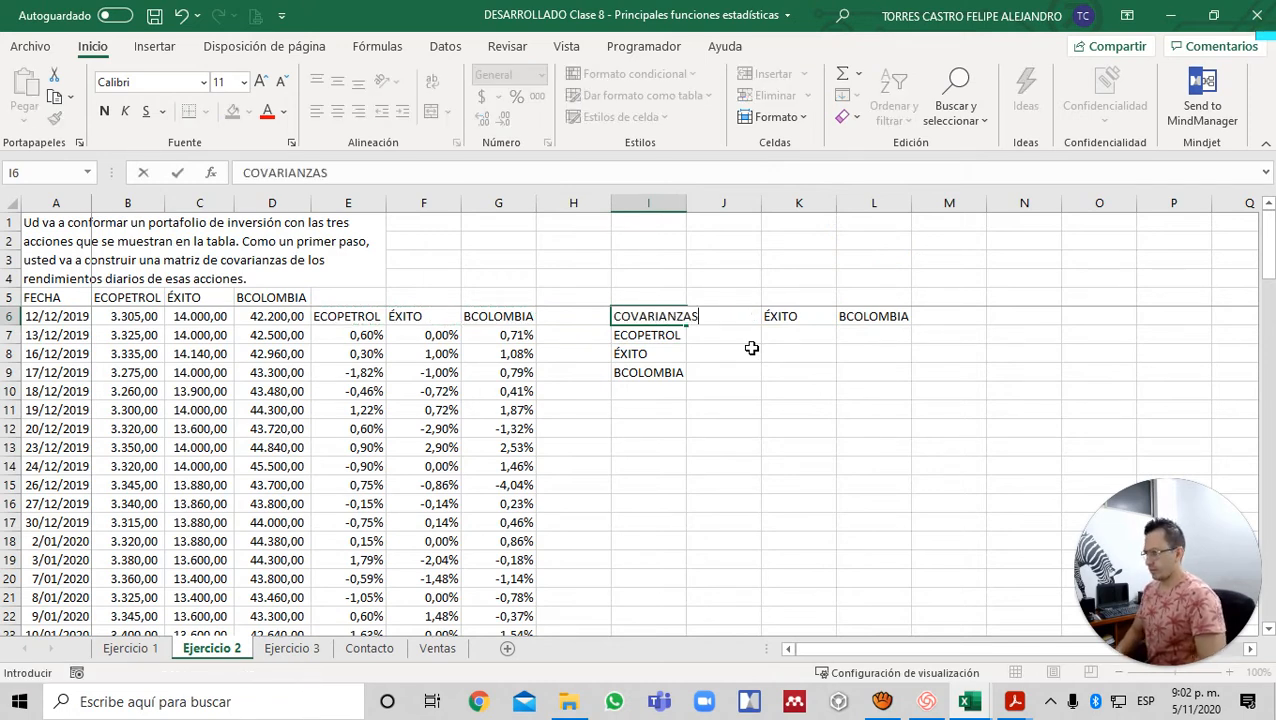
key(Return)
key(Up)
key(alt+f)
key(c)
key(a)
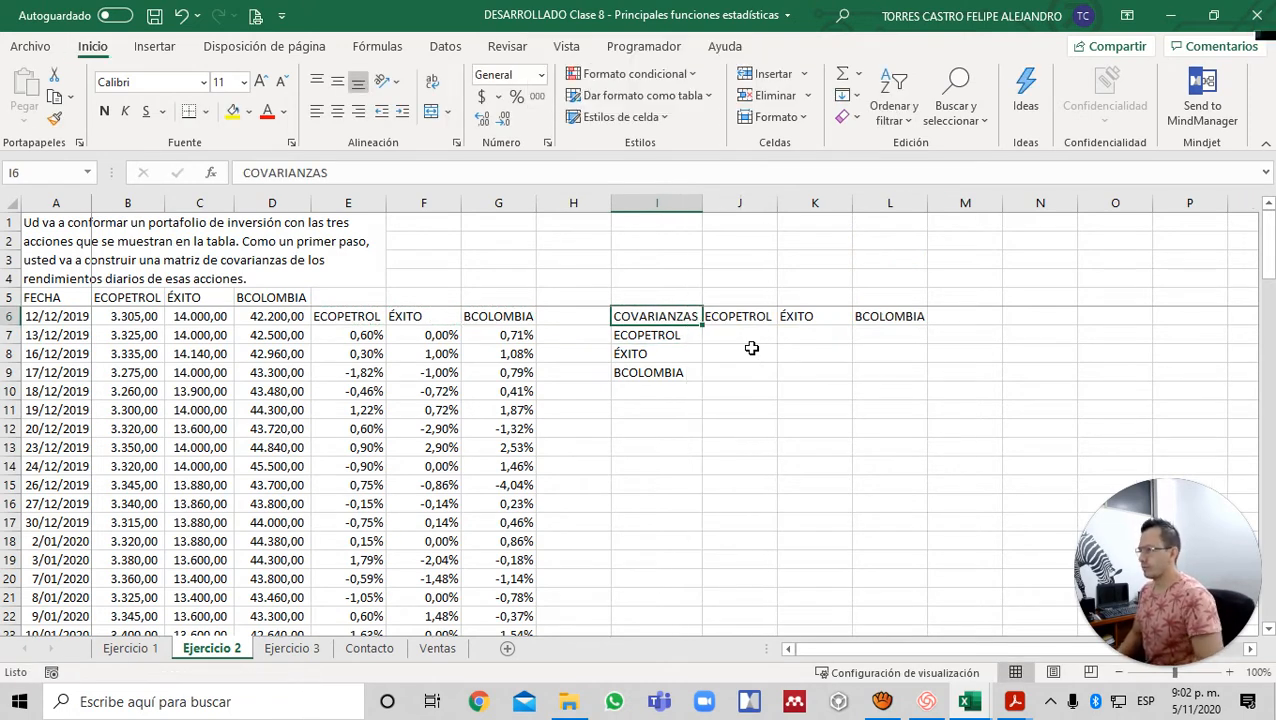
- Apply all borders to the covariance matrix in I6:L9
key(Down)
key(Right)
key(Up)
key(Left)
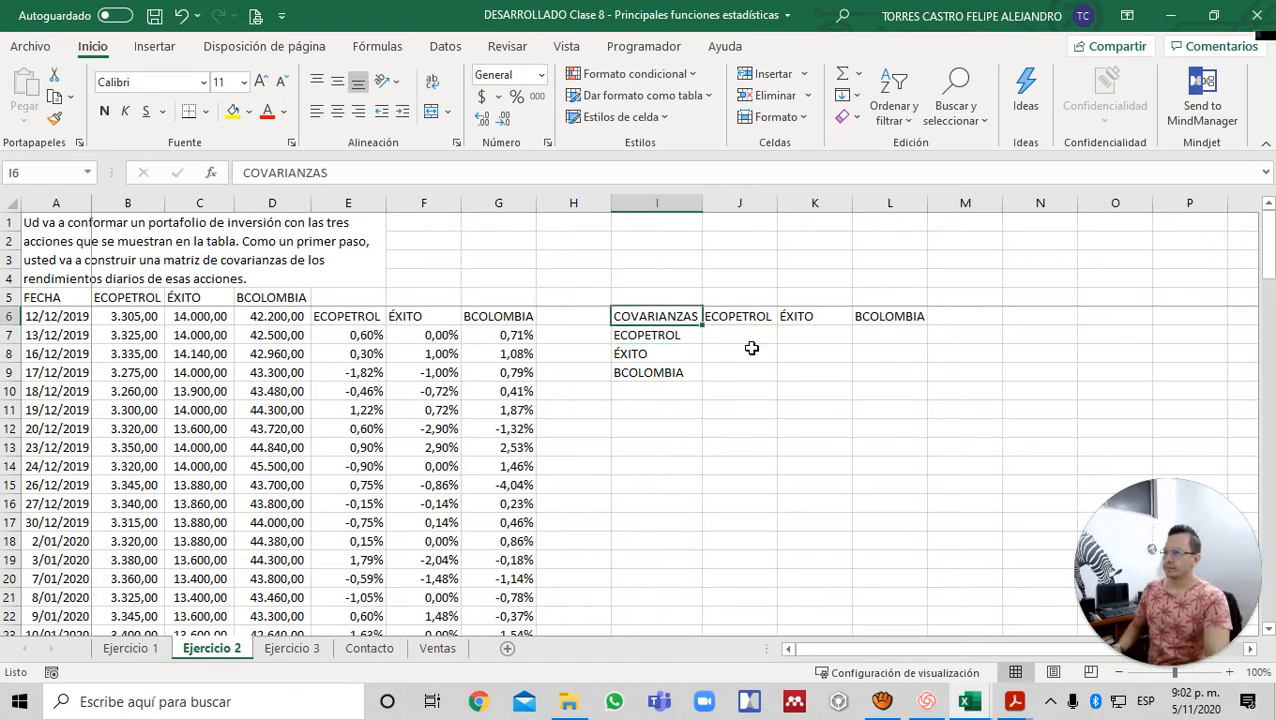
key(ctrl+shift+Down)
key(ctrl+shift+Right)
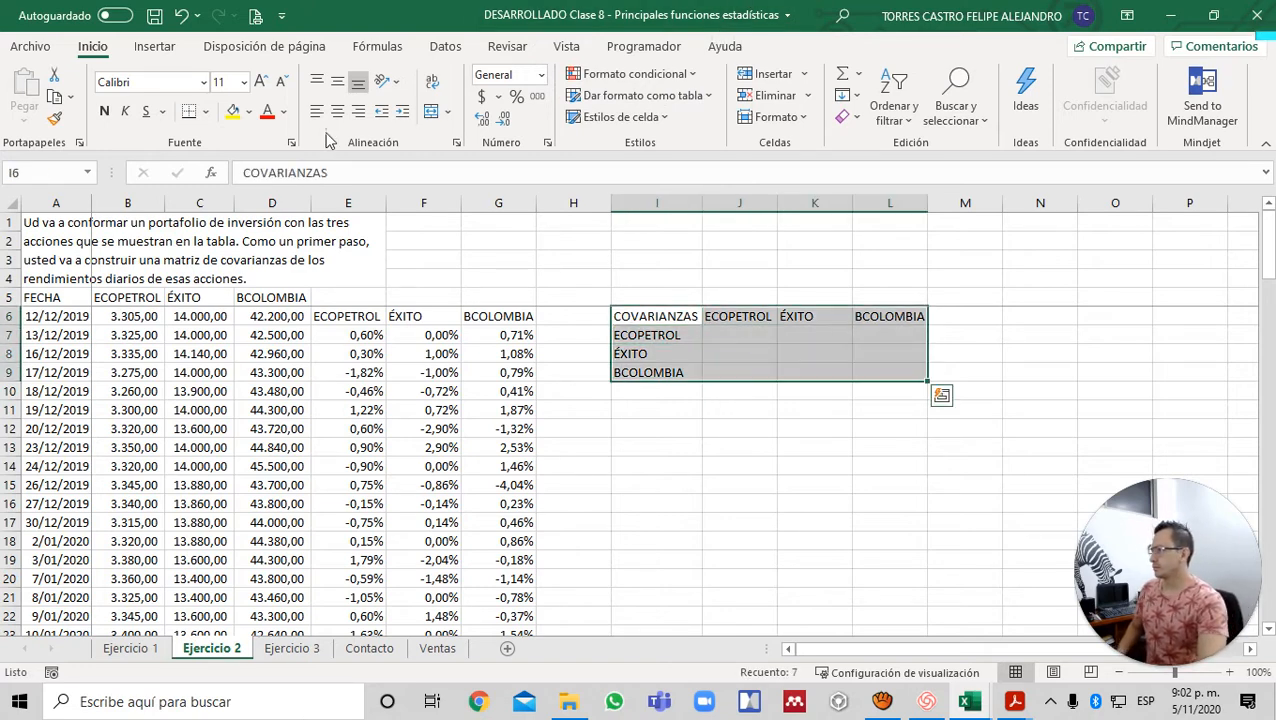
click(206, 111)
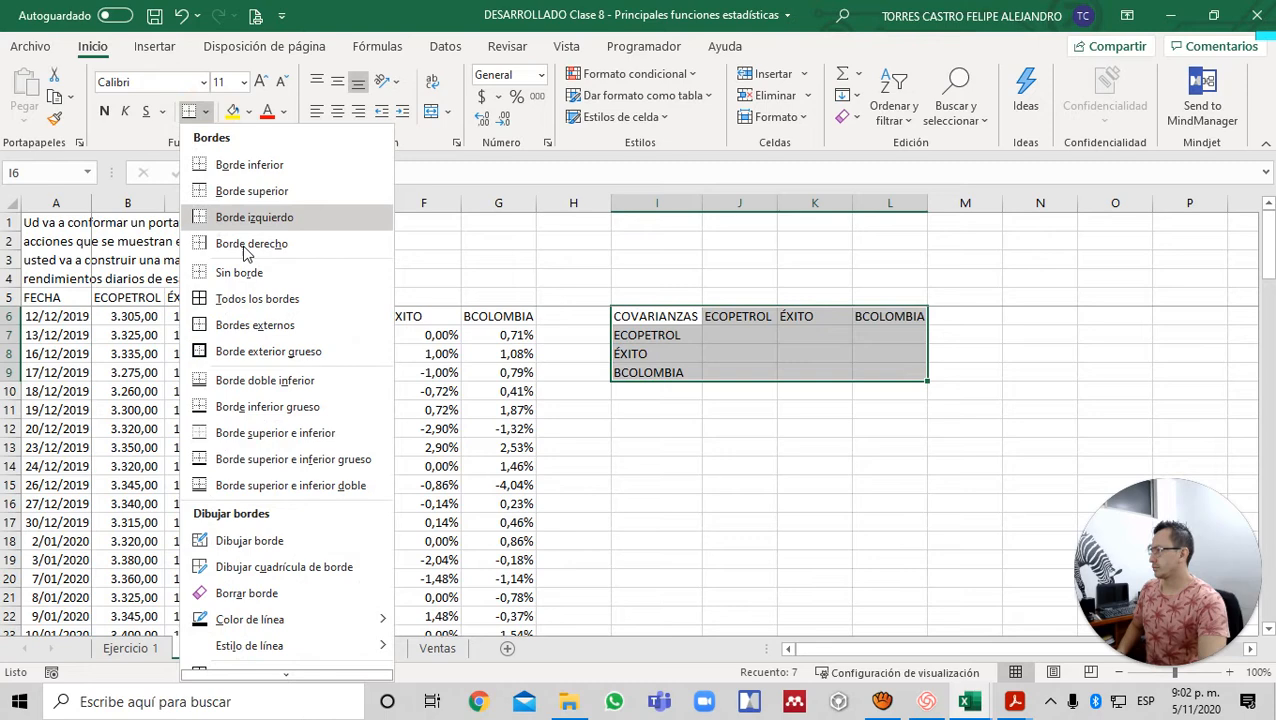
click(258, 299)
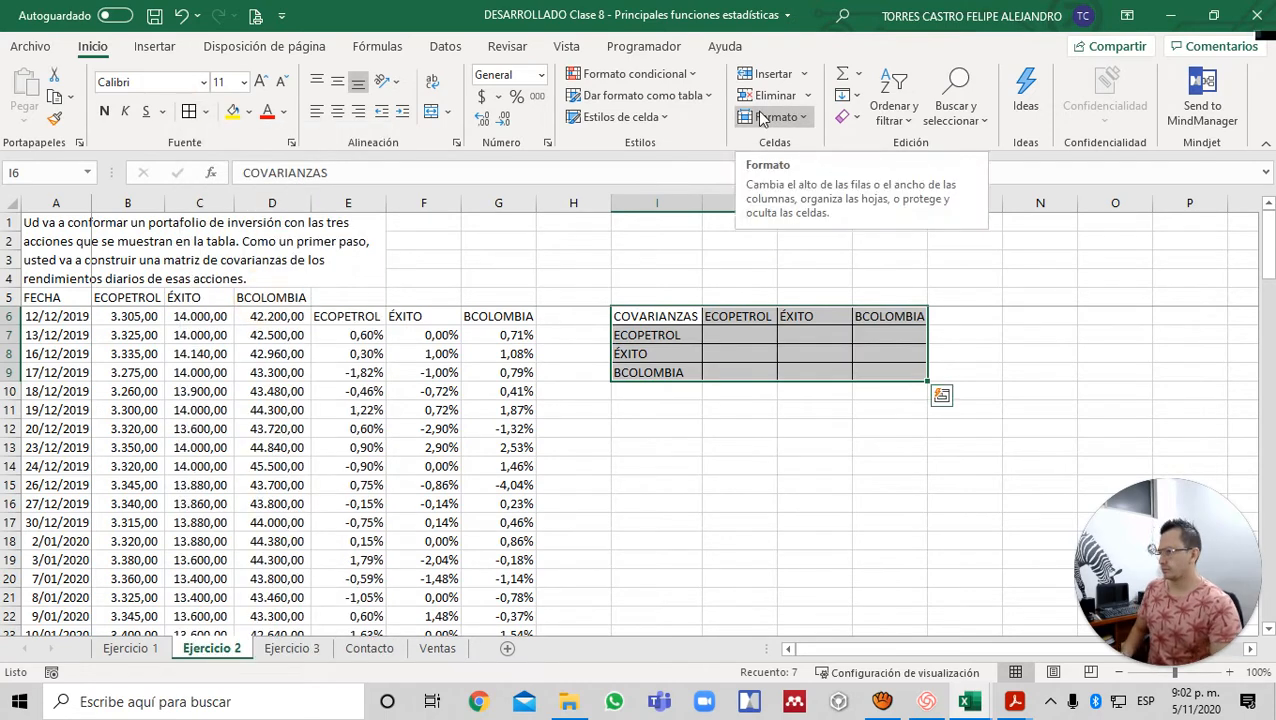
- Duplicate the bordered covariance matrix I6:L9 below itself, starting at I11
key(ctrl+c)
key(Down)
key(Down)
key(Down)
key(Down)
key(Down)
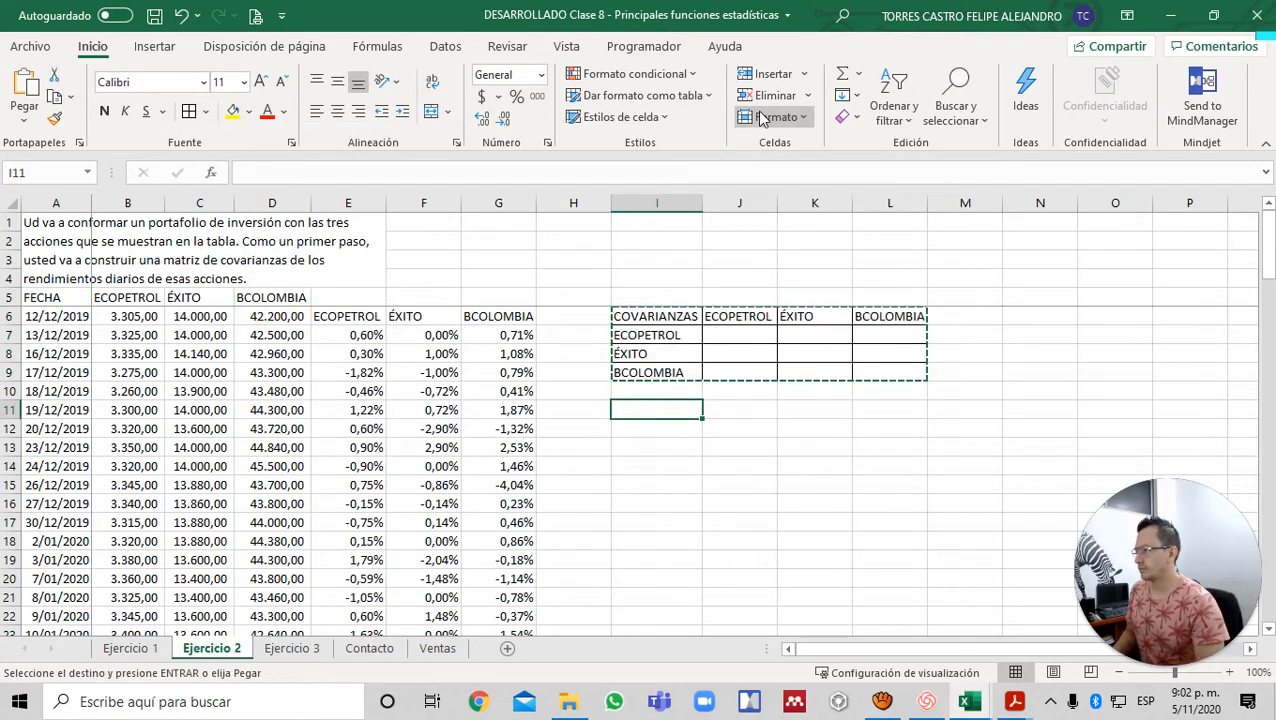
key(Return)
key(Down)
key(Up)
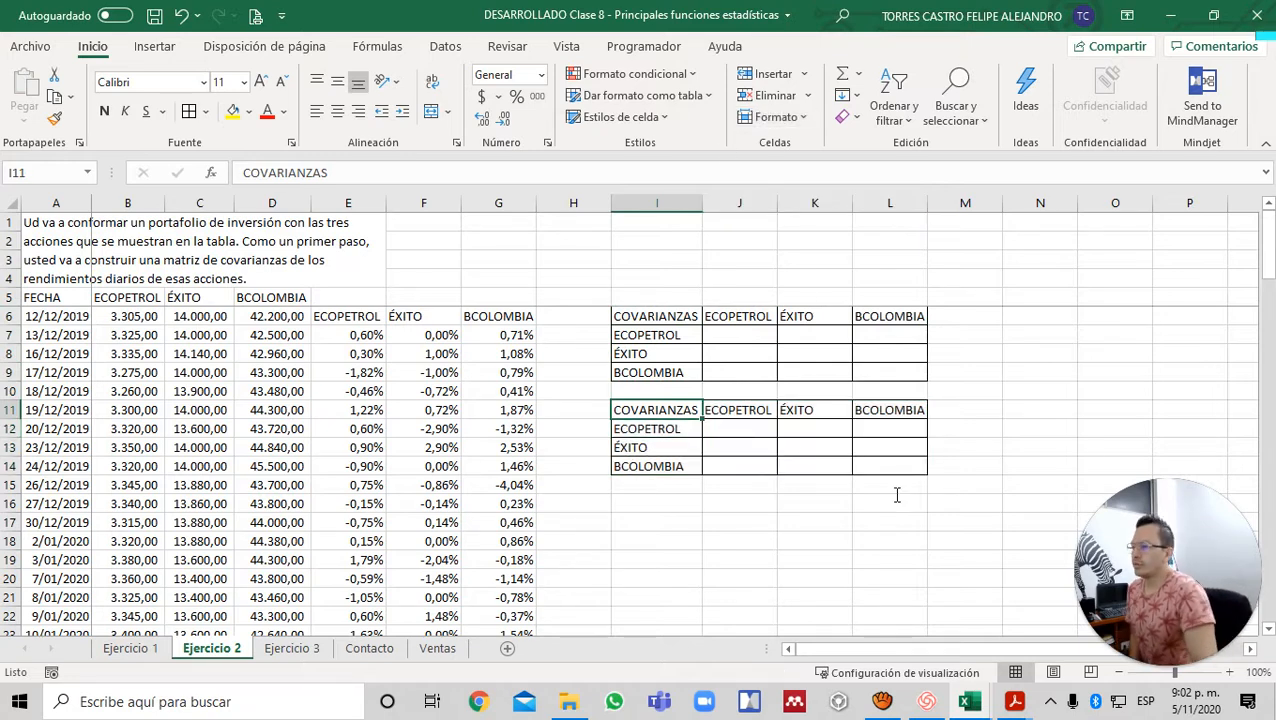
- Compare the layouts of the two empty covariance matrices and examine the first cells of the upper one
drag(668, 316, 871, 373)
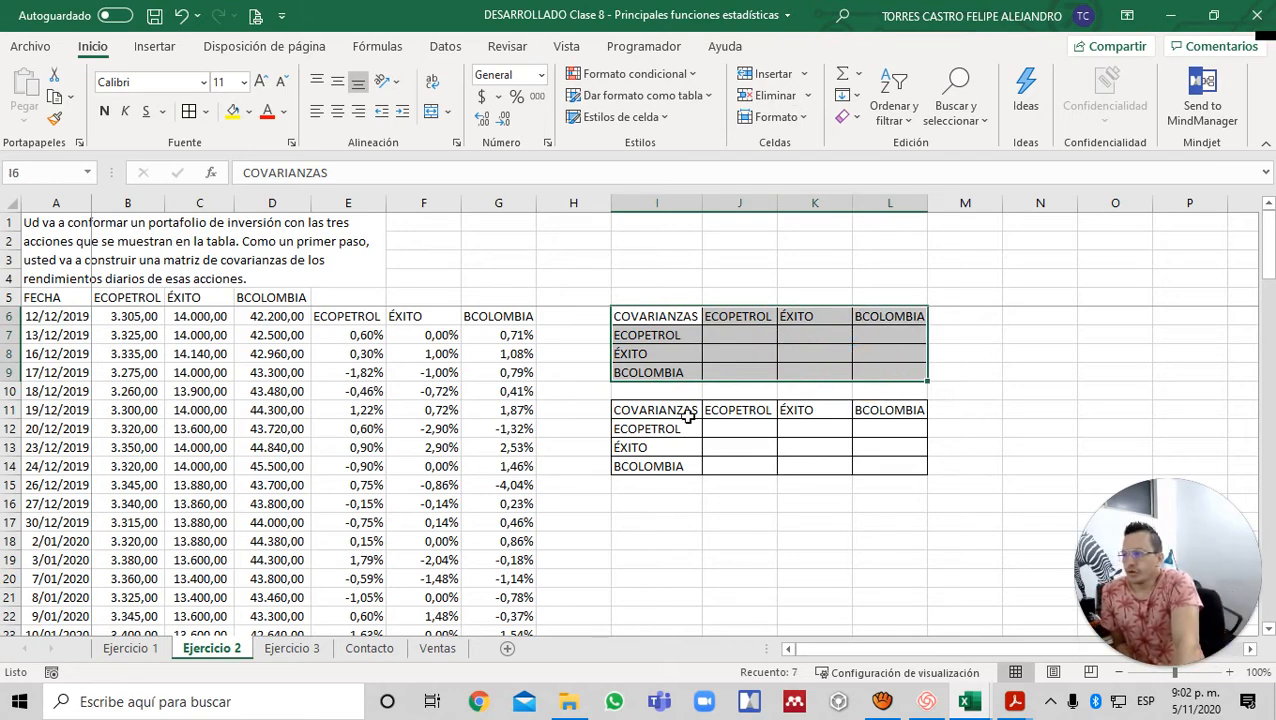
drag(687, 416, 832, 464)
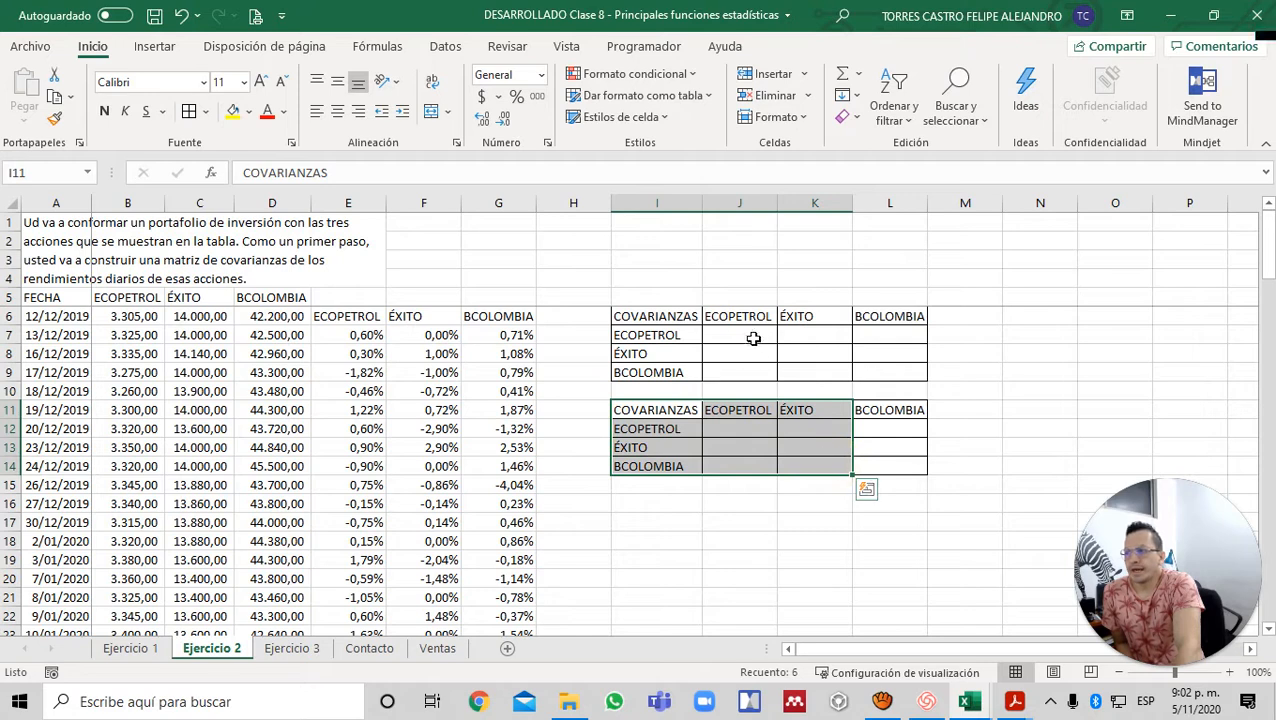
drag(753, 339, 829, 359)
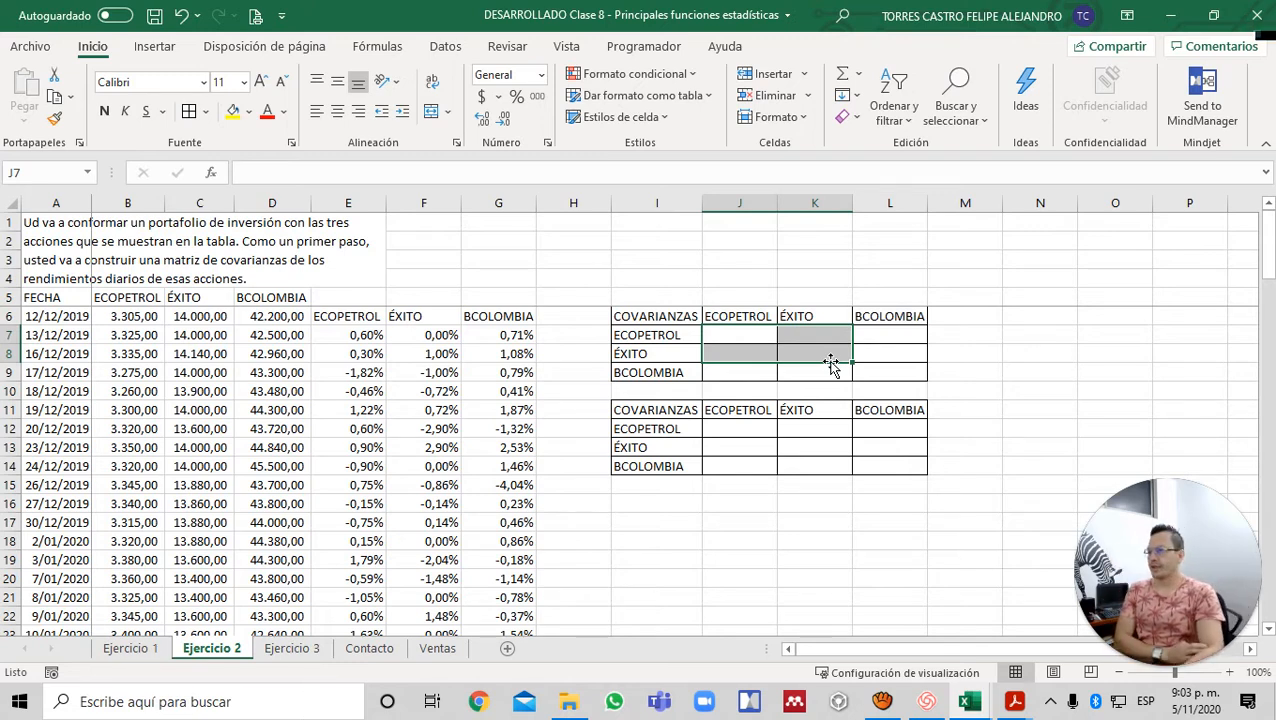
key(Left)
key(Right)
key(Right)
key(Left)
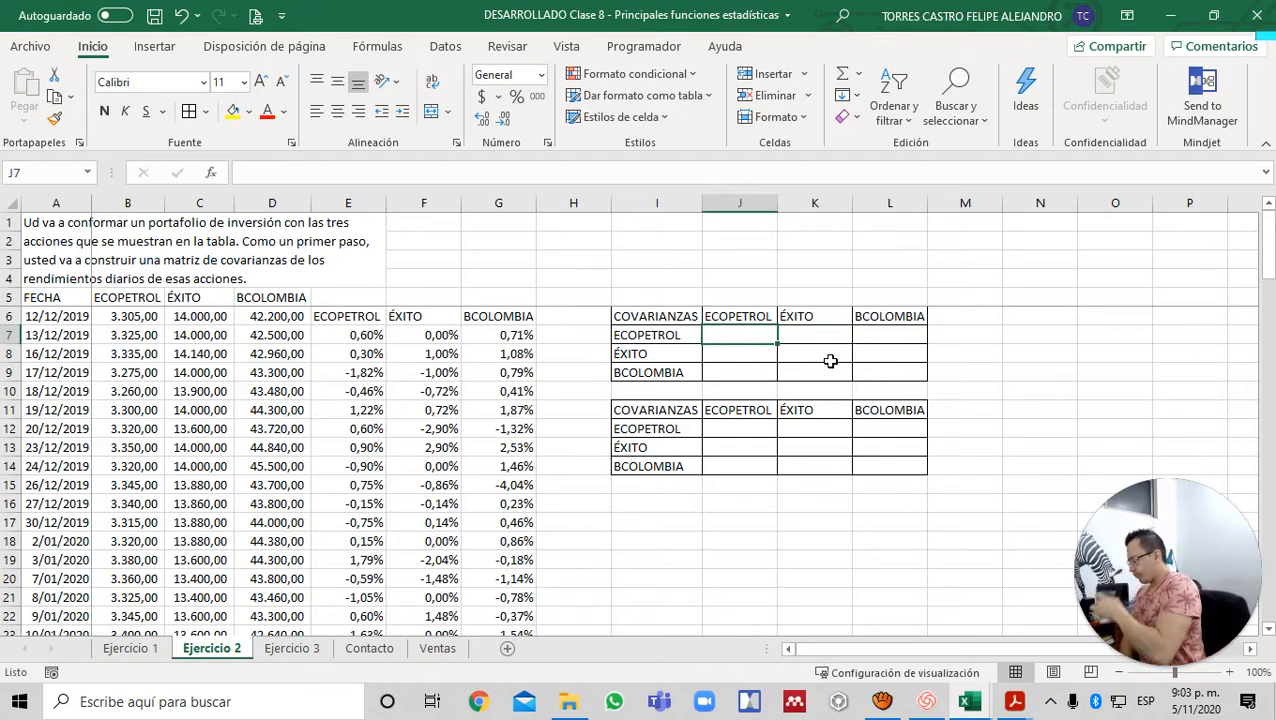
- Examine which pair of stocks each cell in the upper matrix's ECOPETROL row combines, from J7 to L7
click(720, 337)
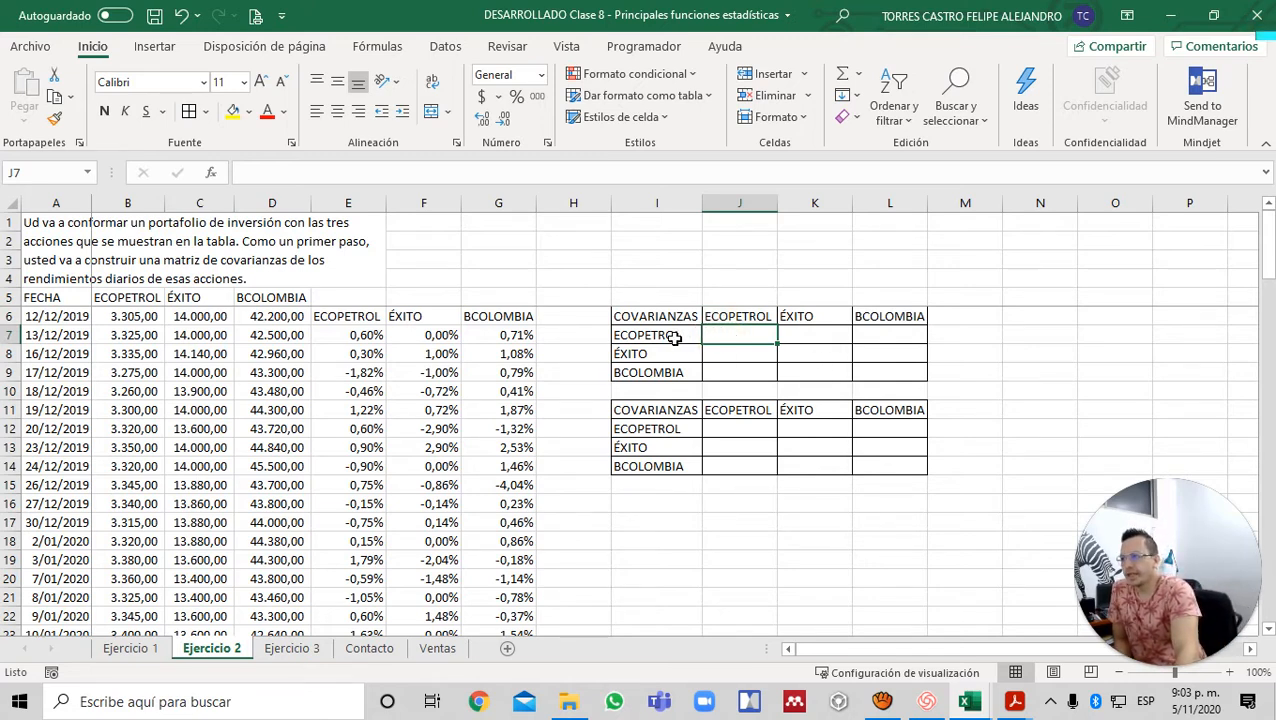
click(674, 337)
click(722, 318)
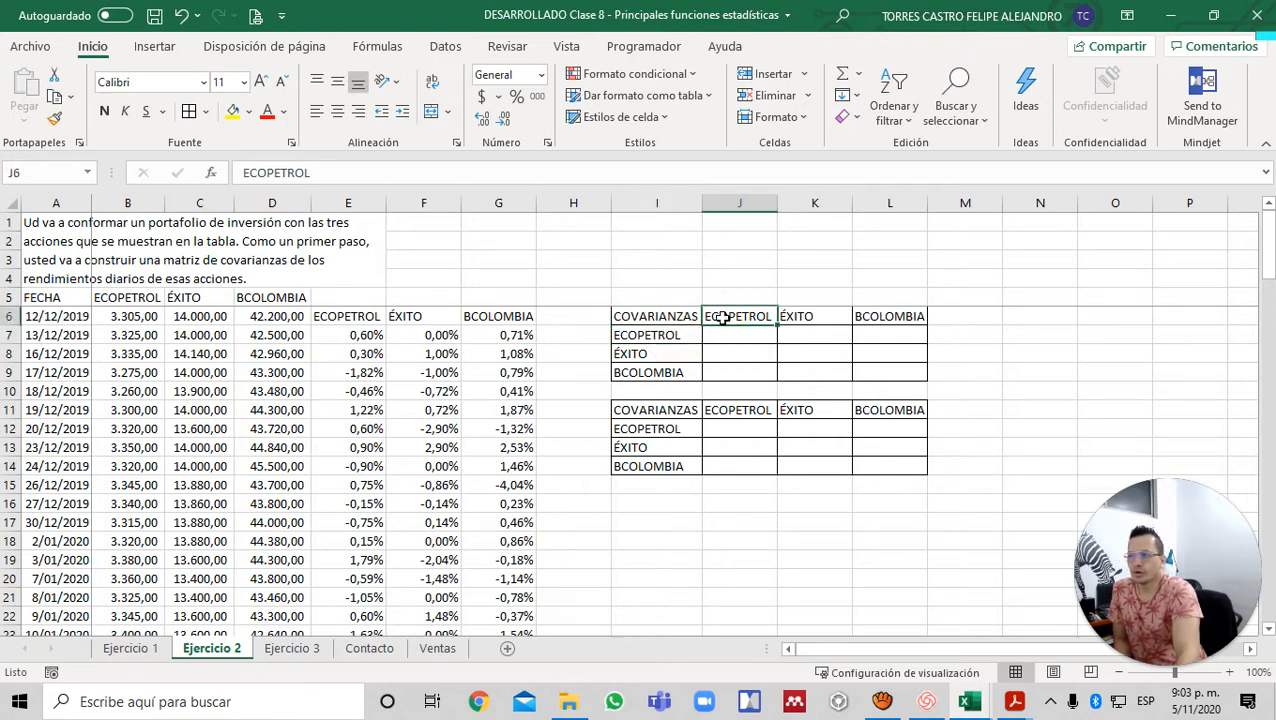
click(810, 335)
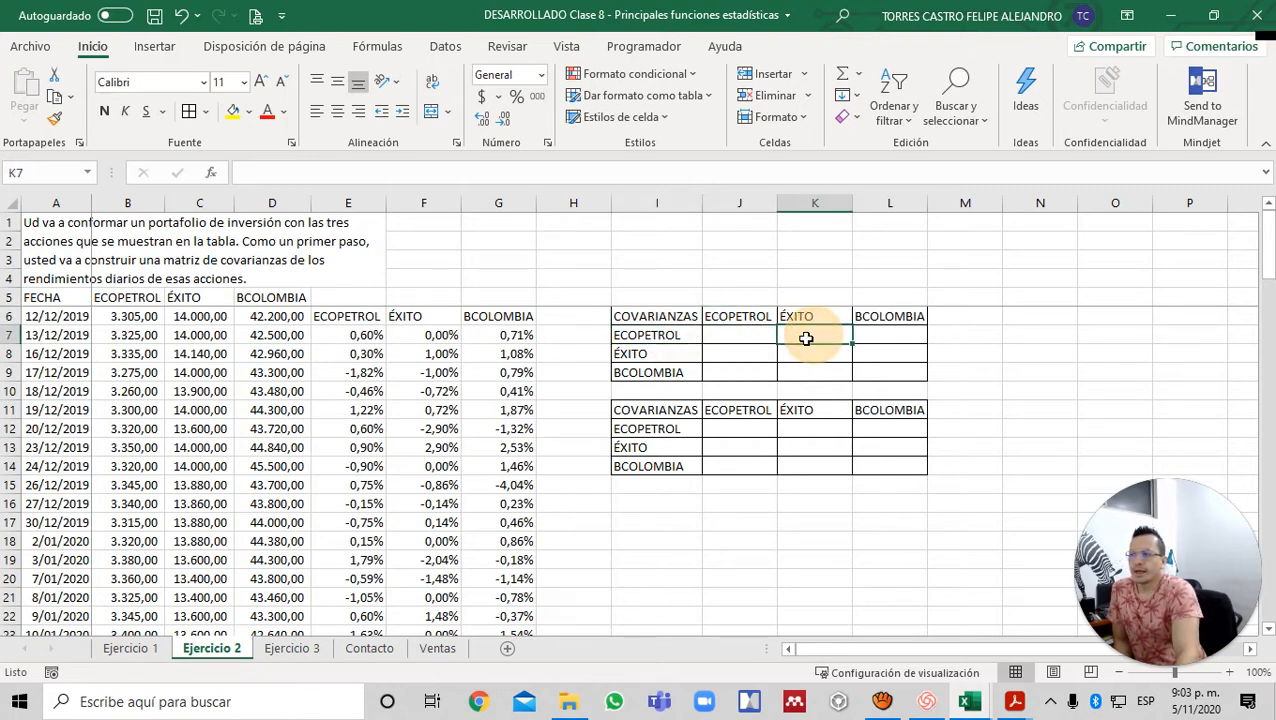
click(677, 336)
click(800, 315)
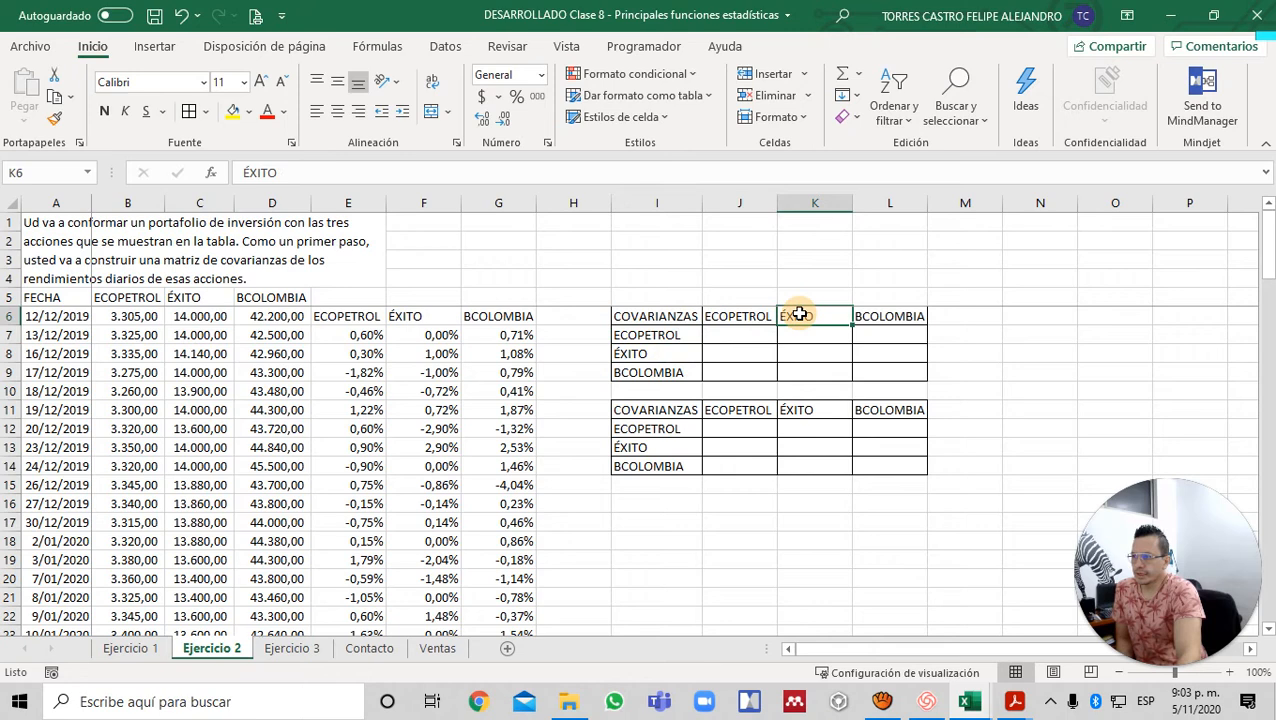
click(902, 332)
click(688, 333)
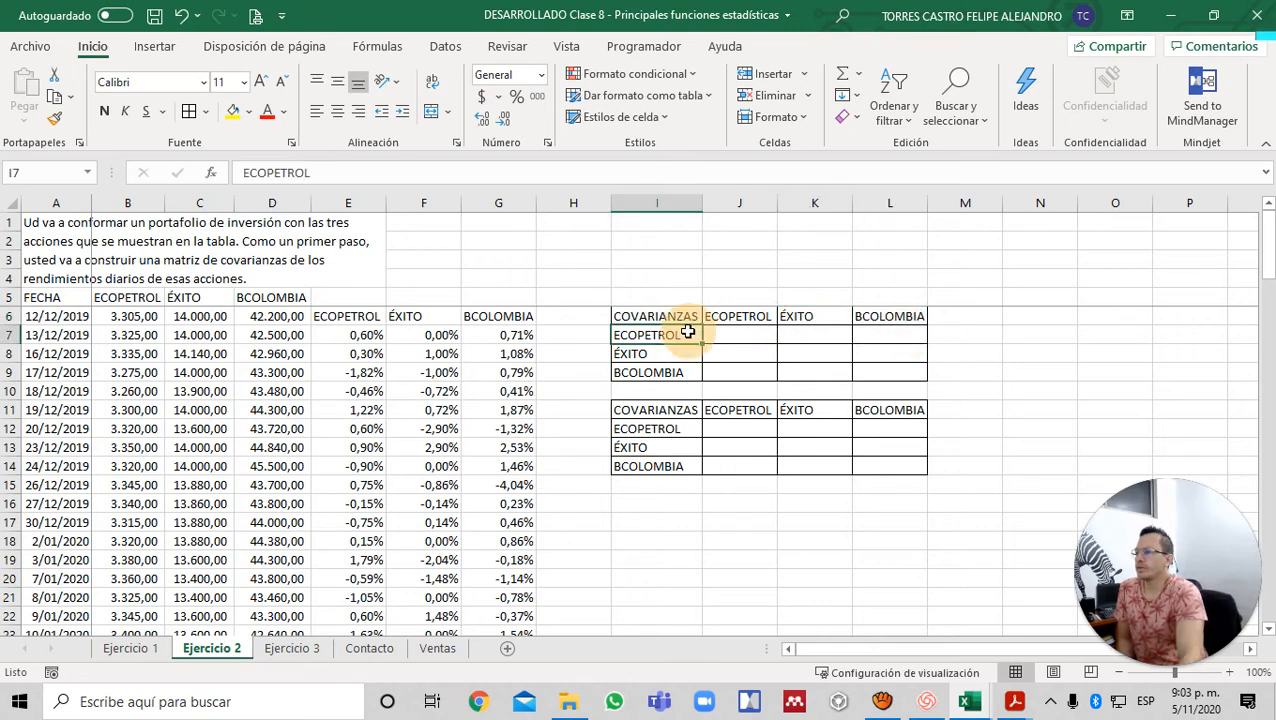
click(860, 316)
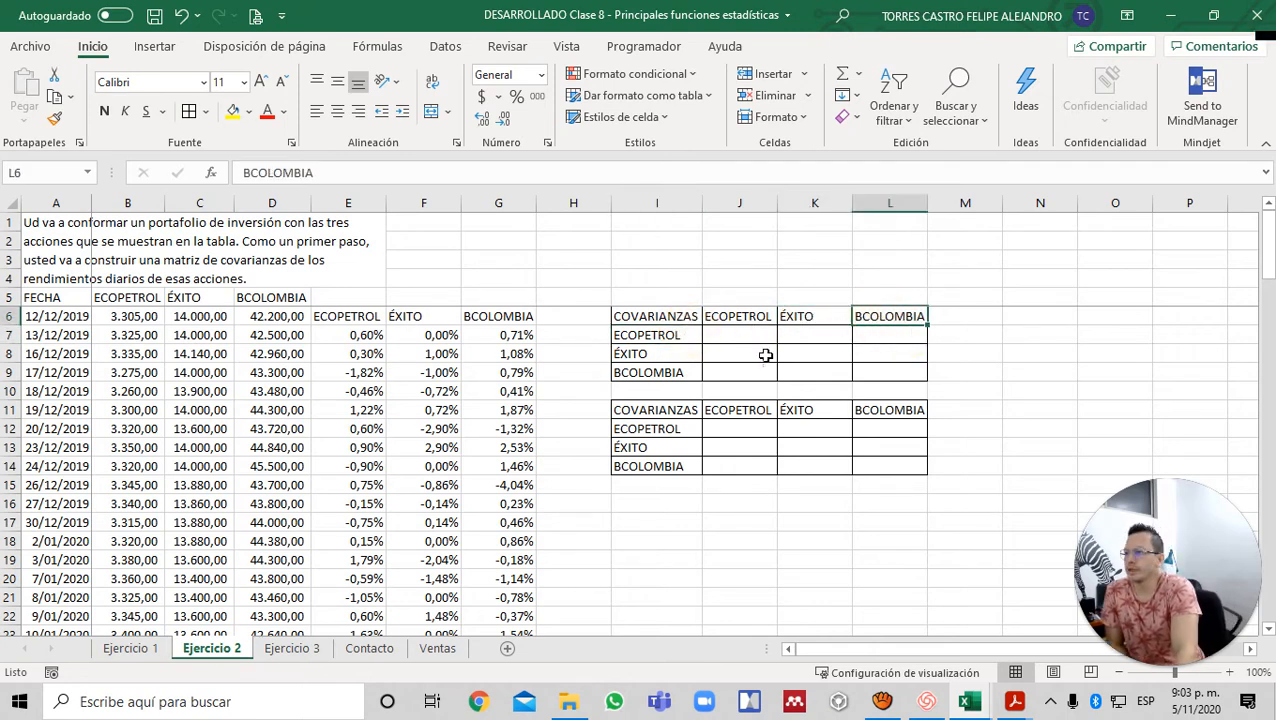
- Examine which pair of stocks each cell in the upper matrix's ÉXITO row combines, from J8 to L8
click(735, 355)
click(664, 357)
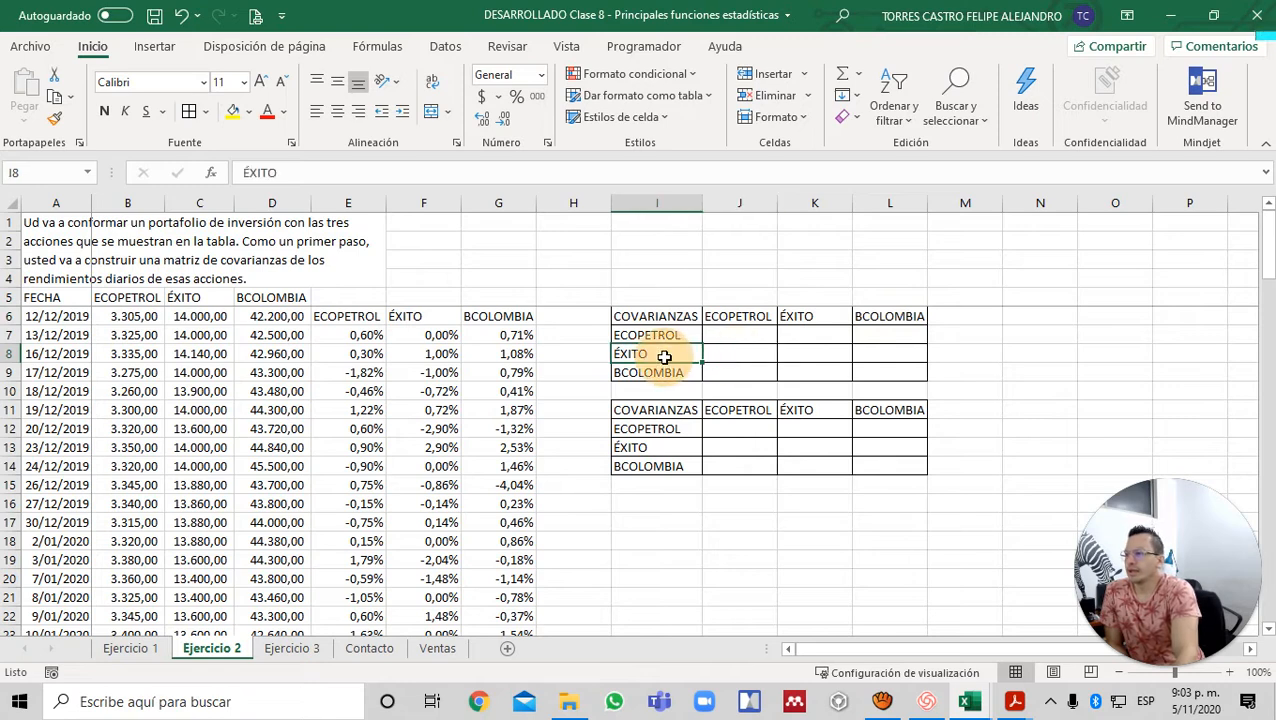
click(737, 316)
click(792, 353)
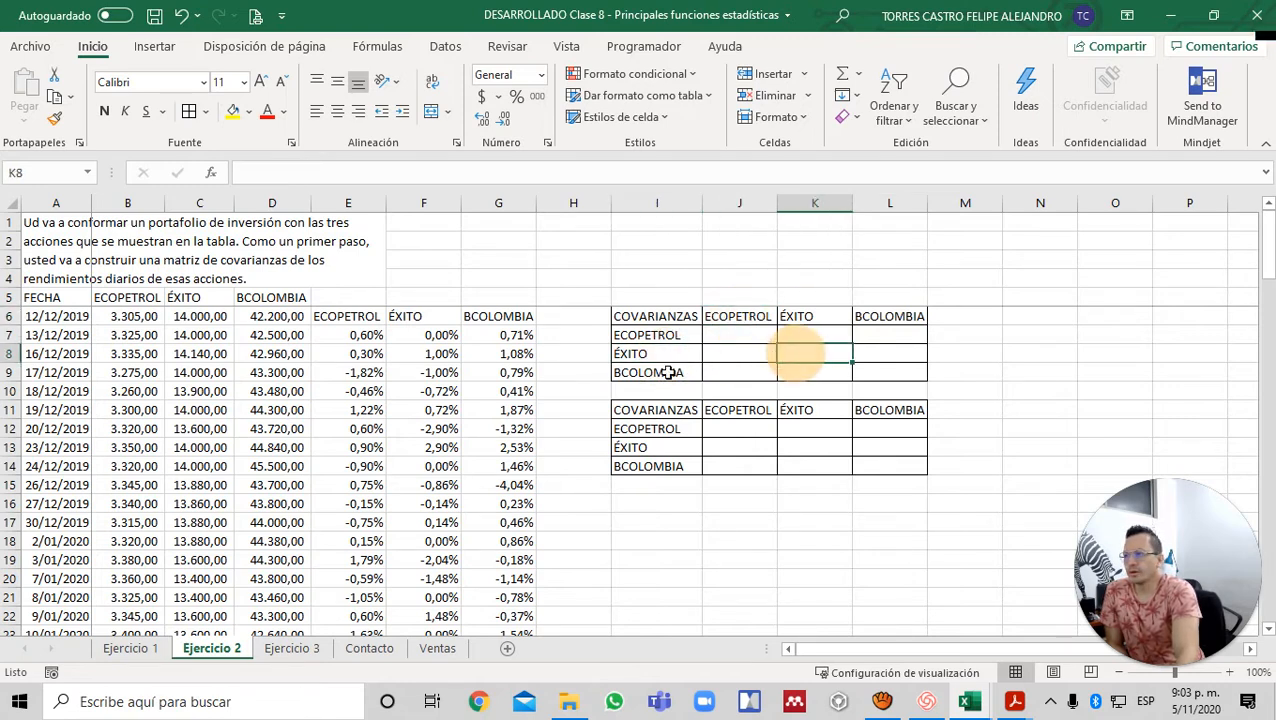
click(664, 355)
click(793, 316)
click(883, 349)
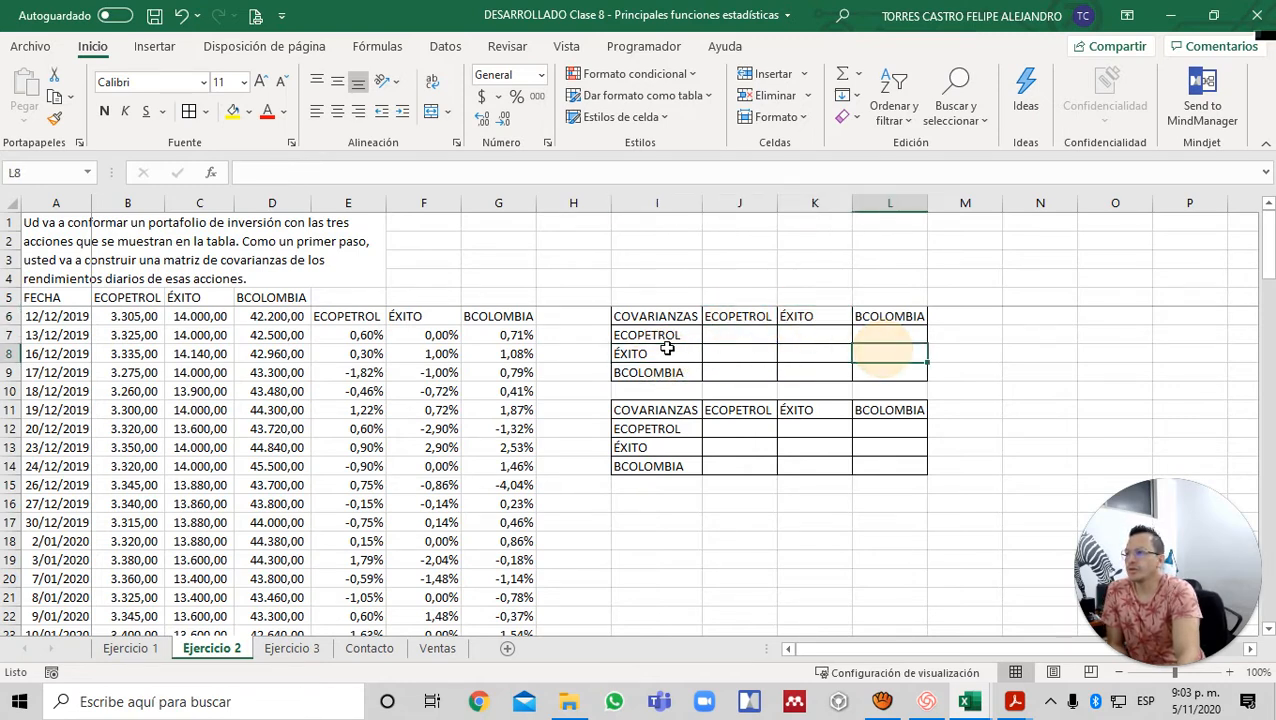
click(664, 354)
click(889, 318)
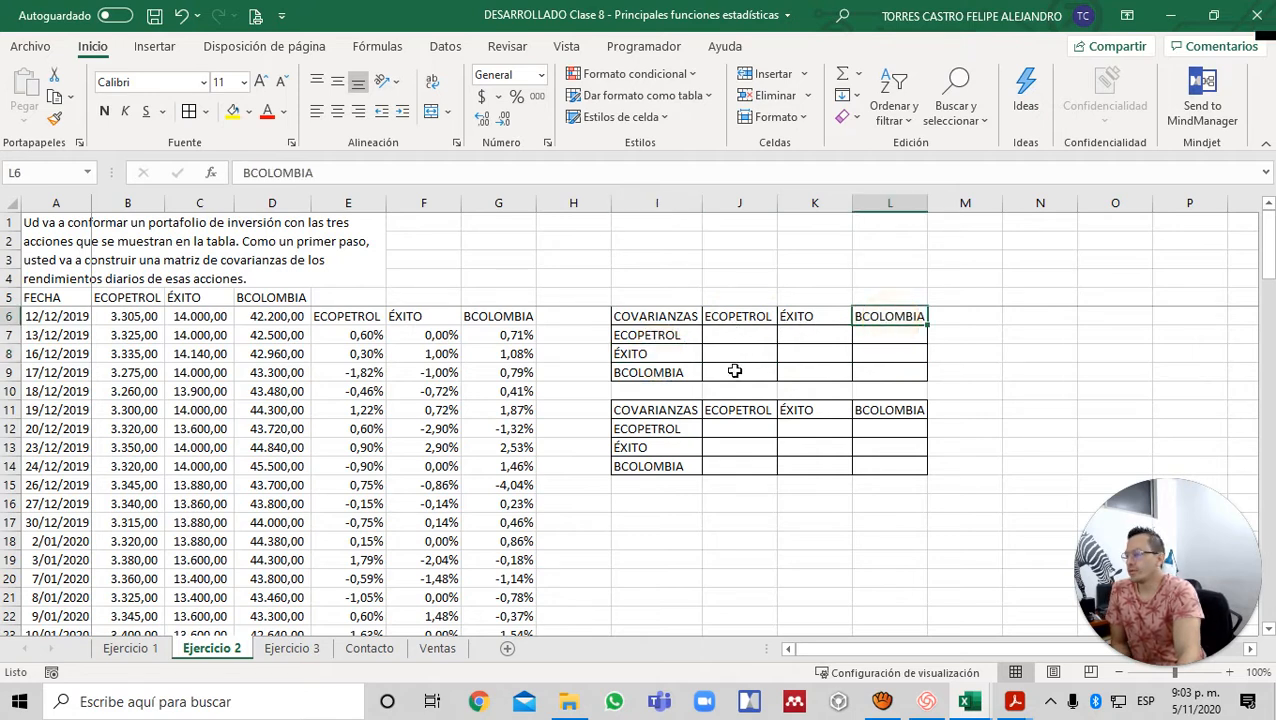
- Examine which pair of stocks each cell in the upper matrix's BCOLOMBIA row combines, from J9 to L9
click(738, 372)
click(664, 372)
click(735, 320)
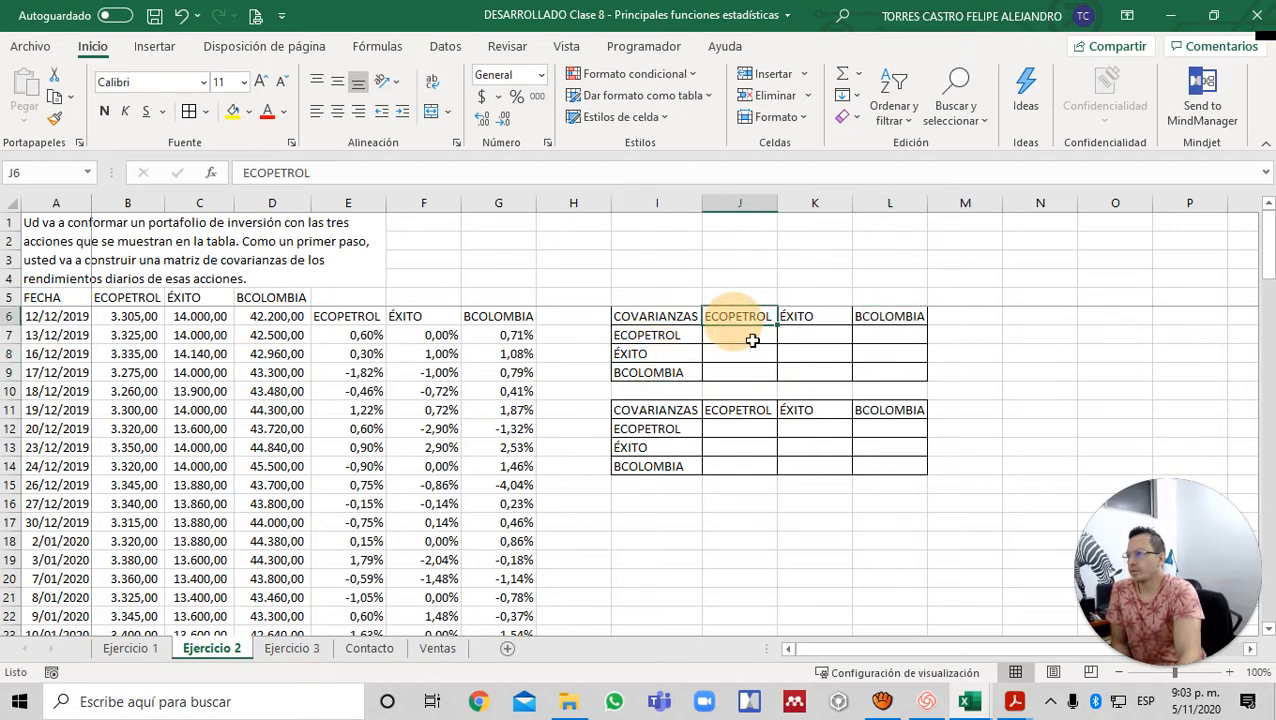
click(792, 373)
click(673, 373)
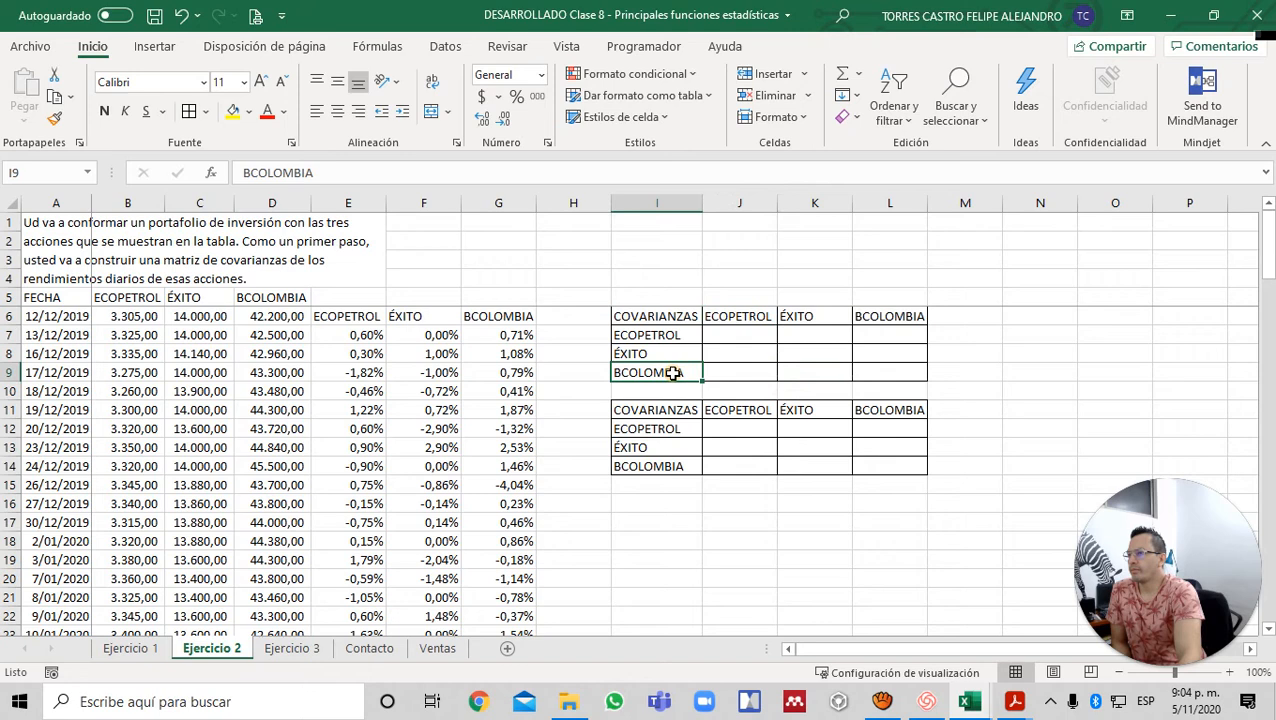
click(798, 318)
click(889, 371)
click(680, 374)
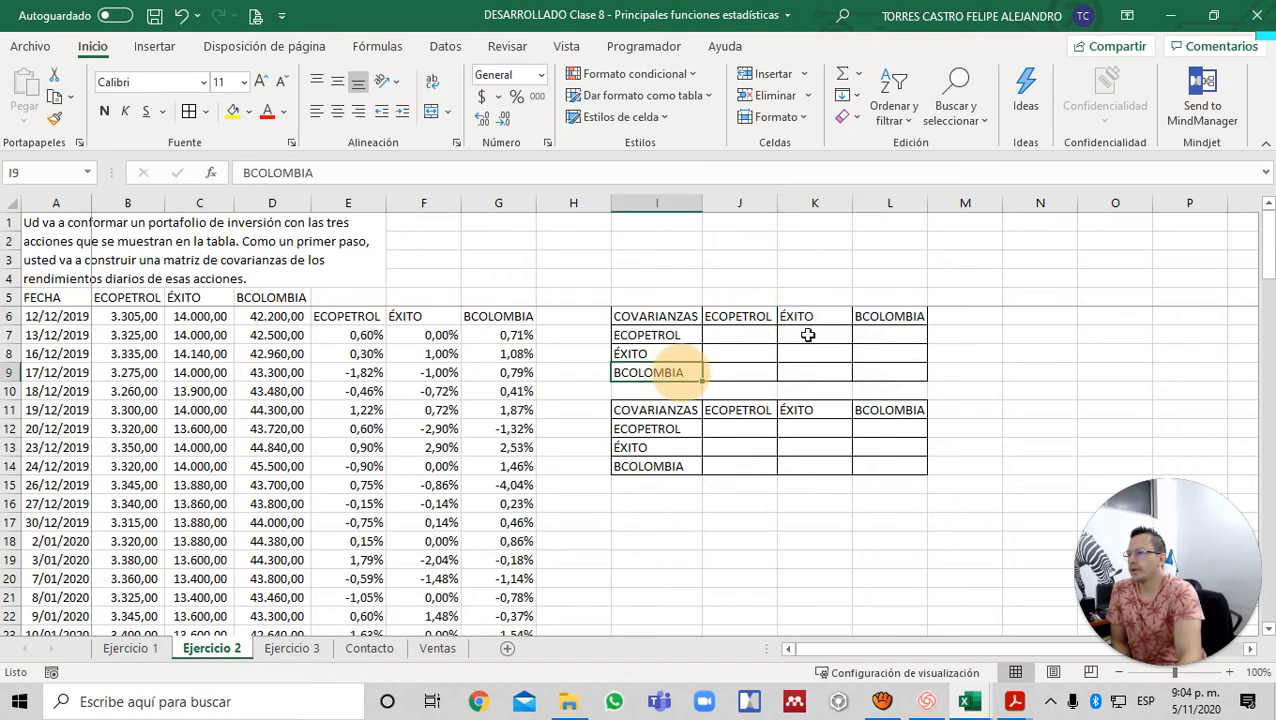
click(872, 312)
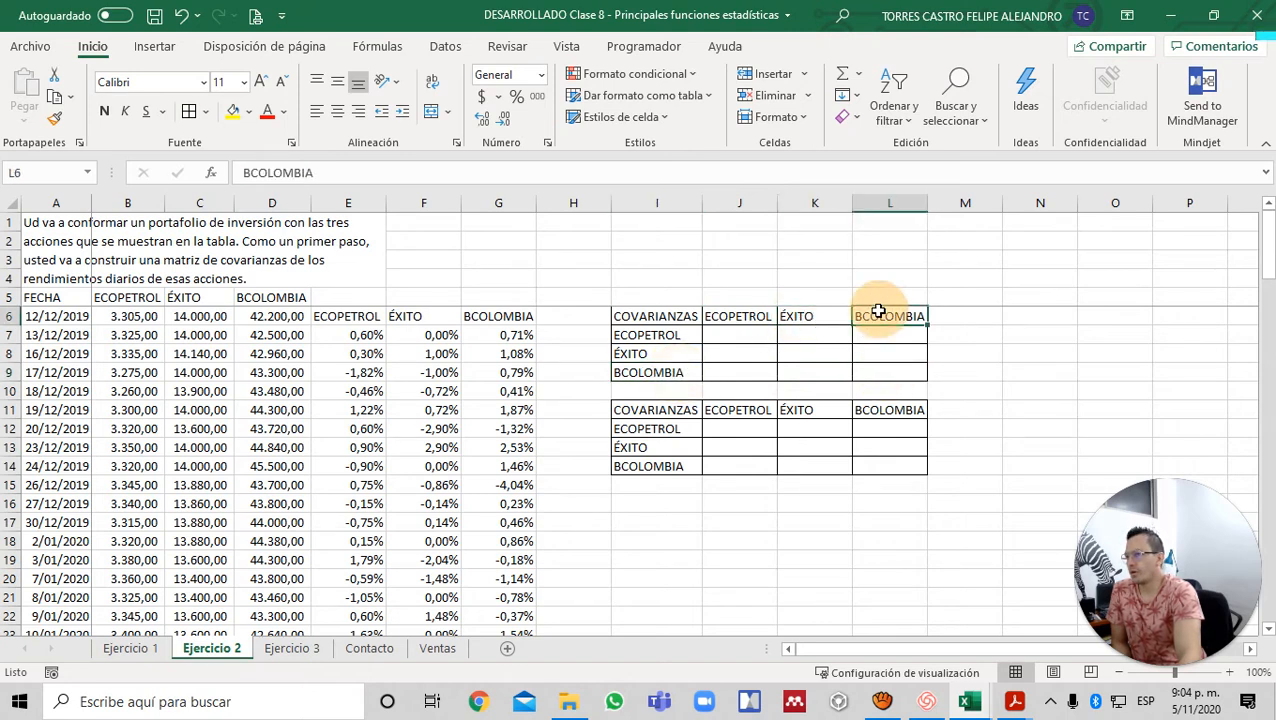
click(708, 336)
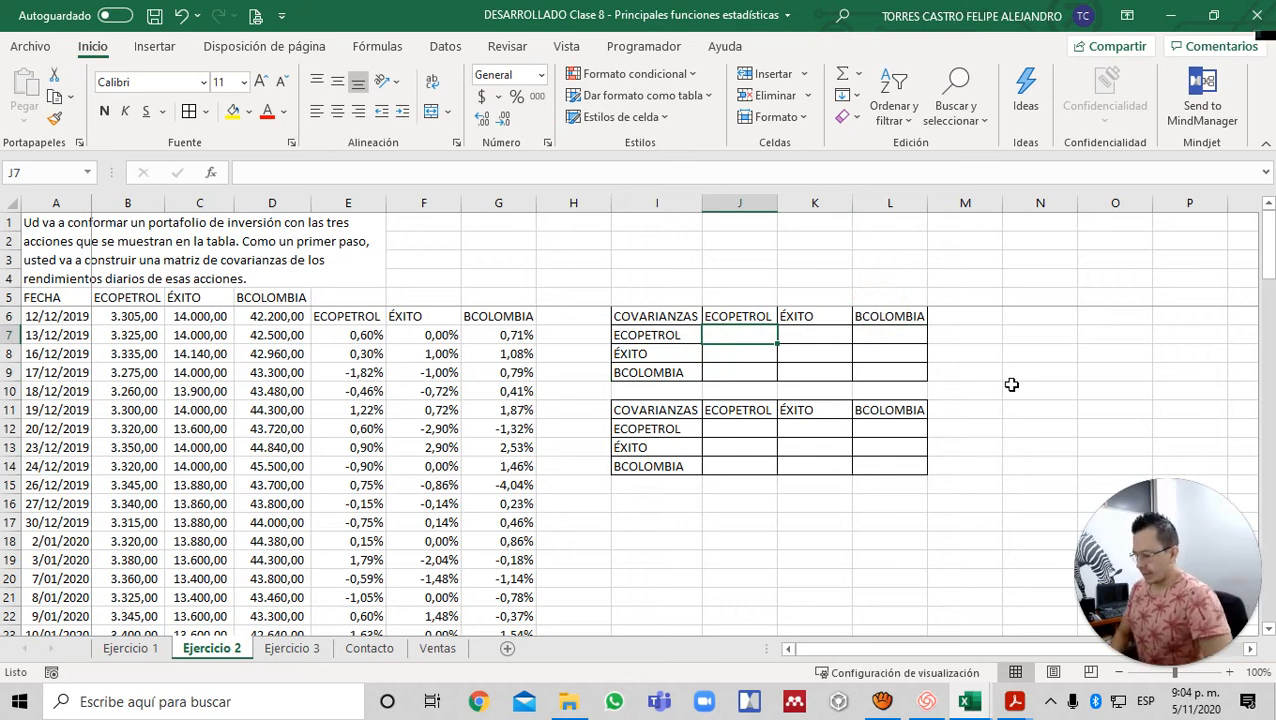
text(=CO)
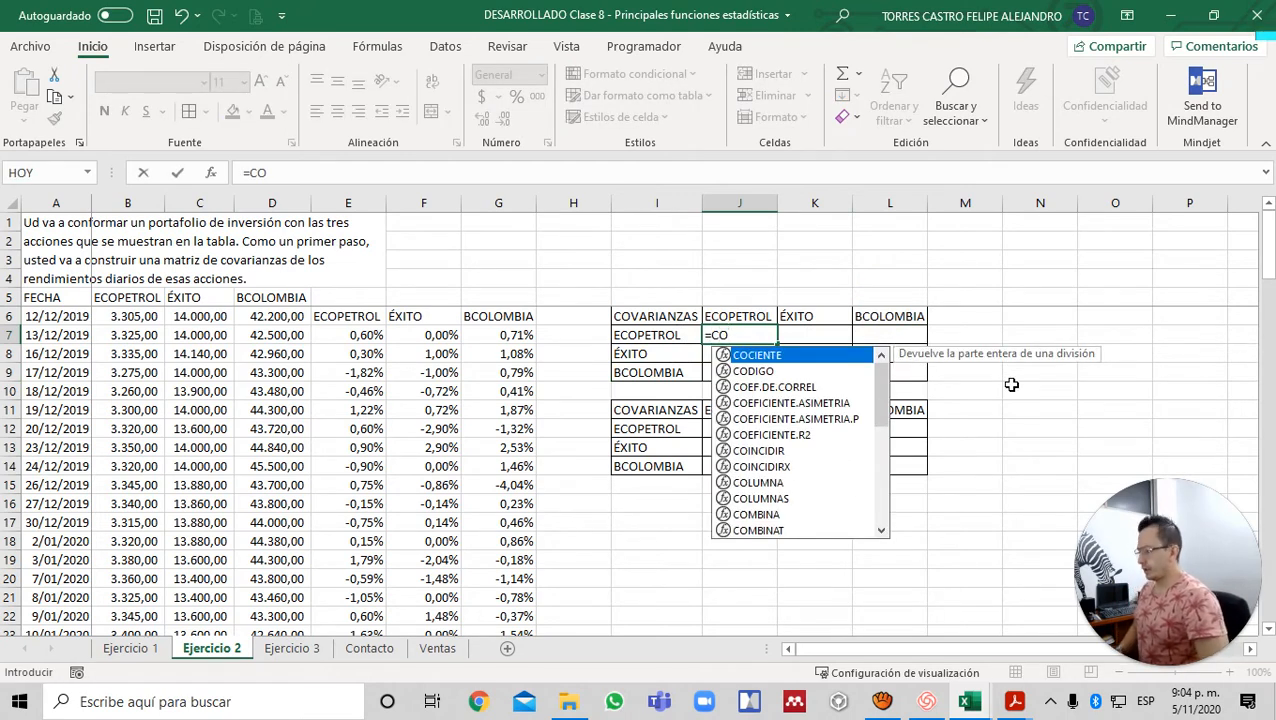
text(VA)
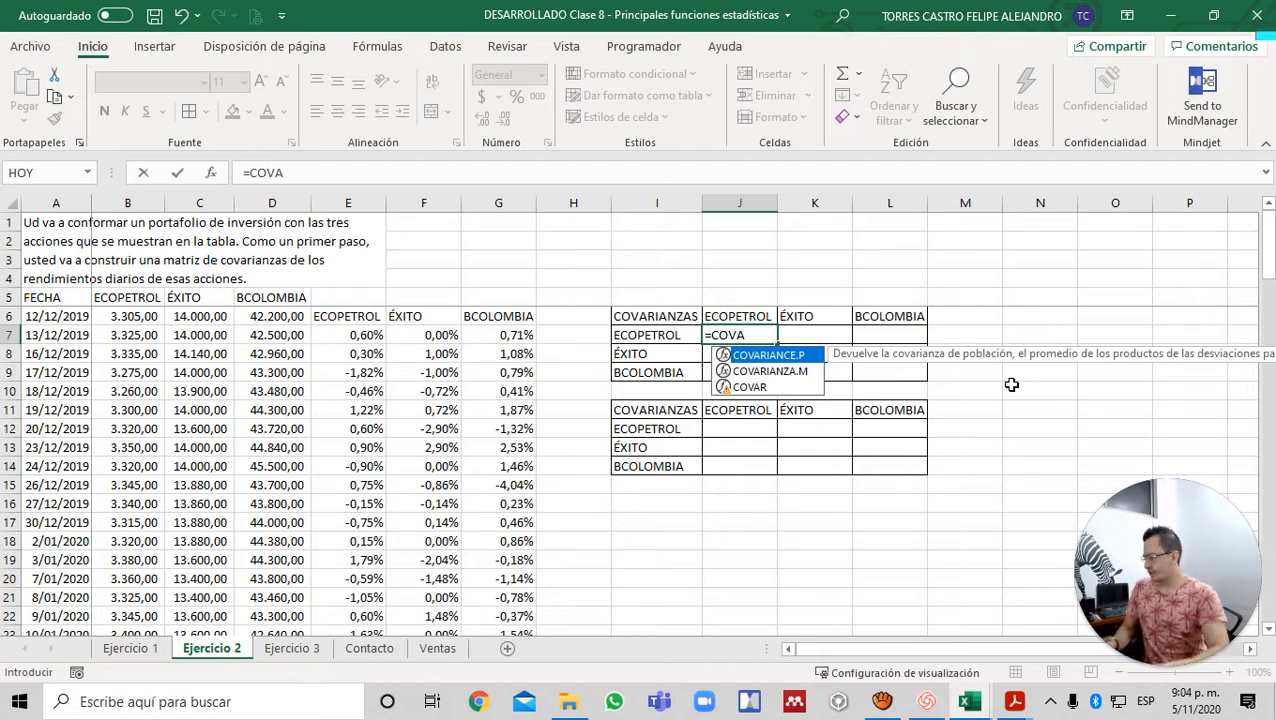
key(Escape)
key(Escape)
- Examine the full range of ECOPETROL daily returns in column E, from E7 down to its last row
key(Left)
key(Left)
key(Left)
key(Left)
key(Left)
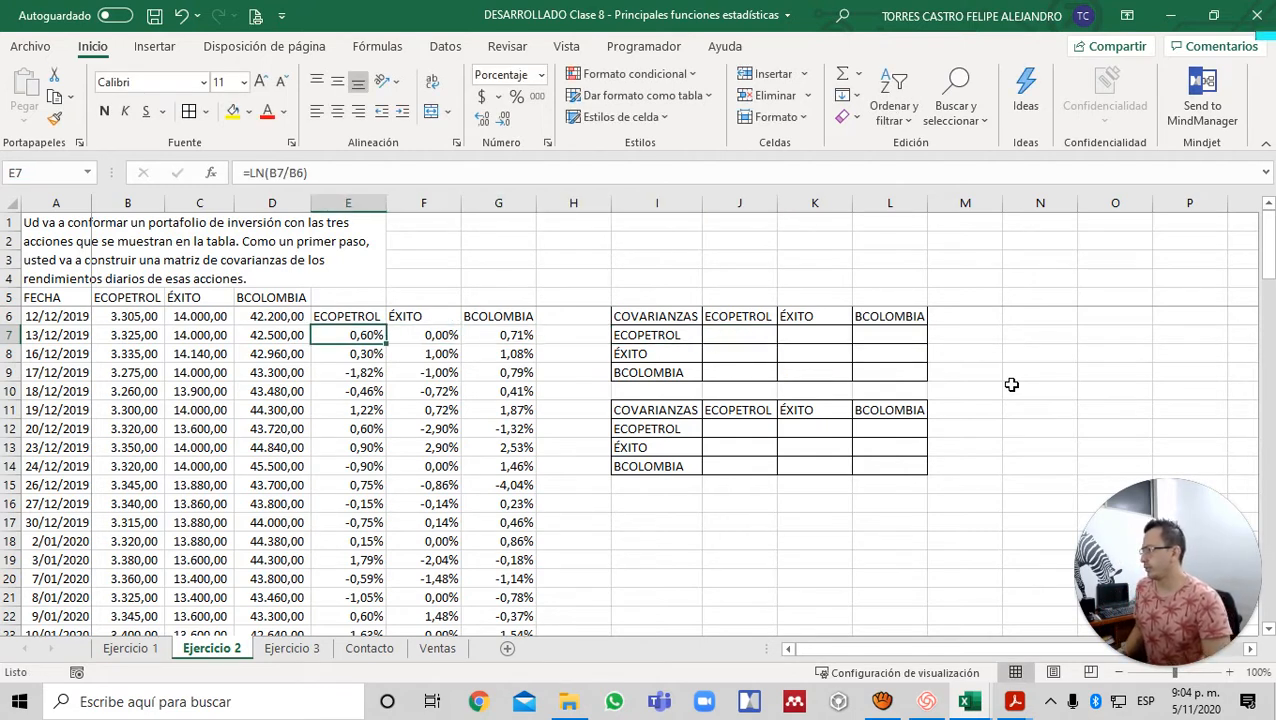
key(ctrl+shift+Down)
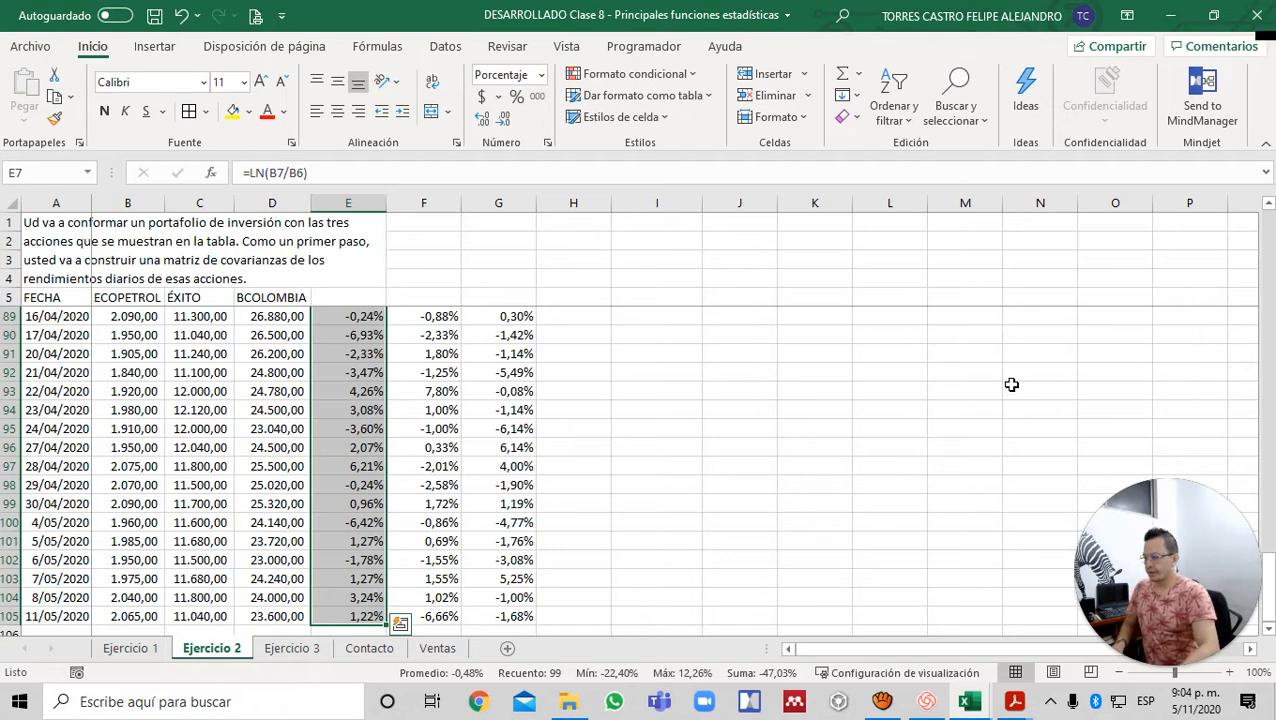
key(Up)
key(Down)
key(Right)
key(Right)
key(Right)
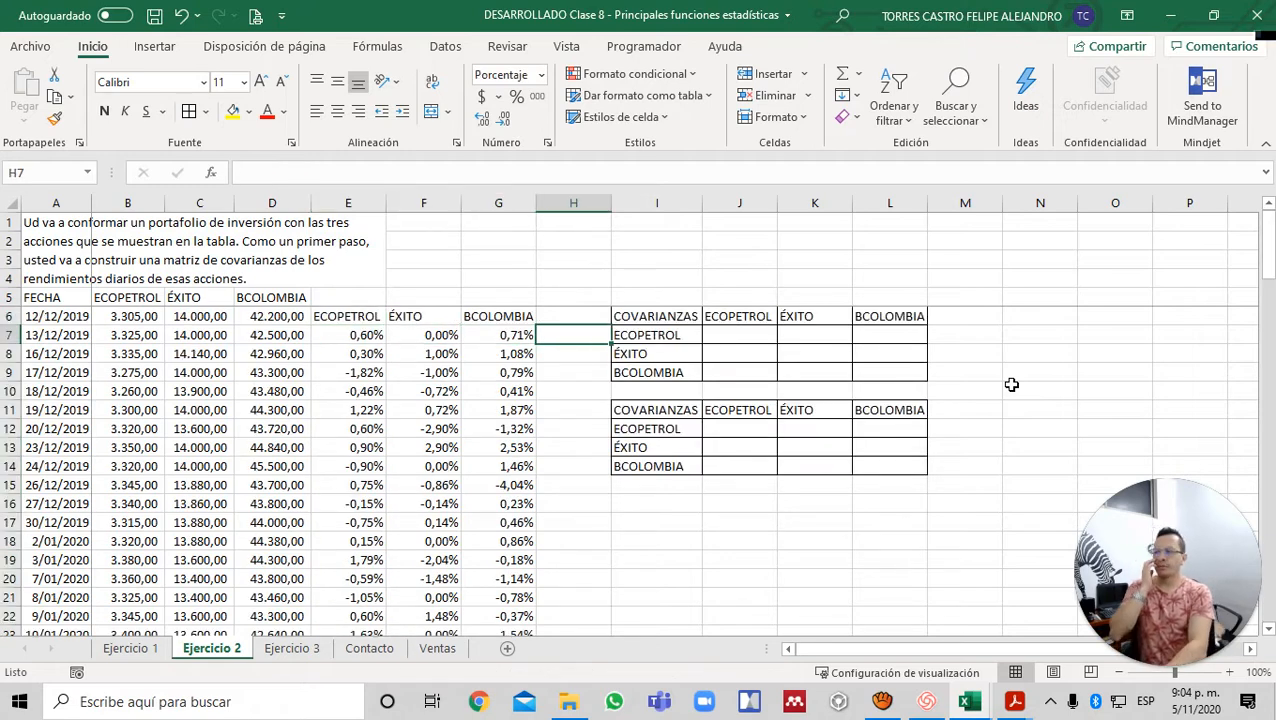
key(Right)
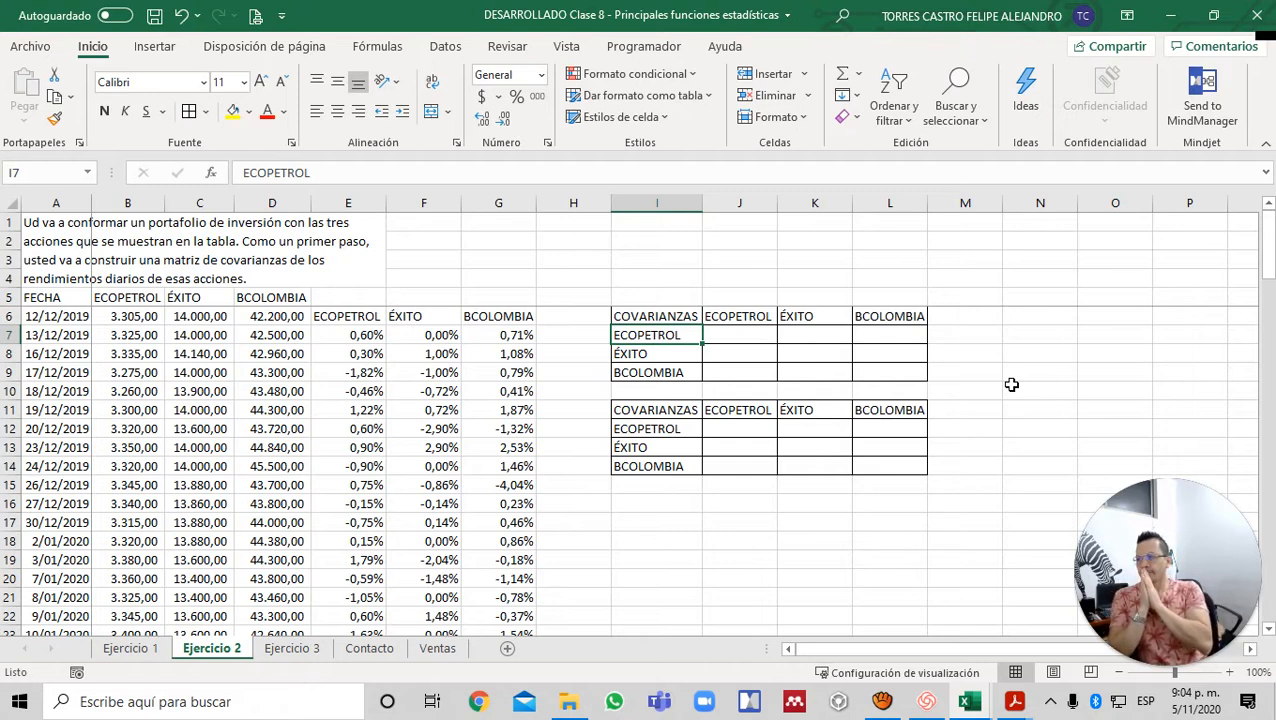
- Review the span of dates in column A and the return column headers beside the price data
key(Left)
key(Left)
key(Left)
key(Left)
key(Left)
key(Left)
key(Left)
key(Left)
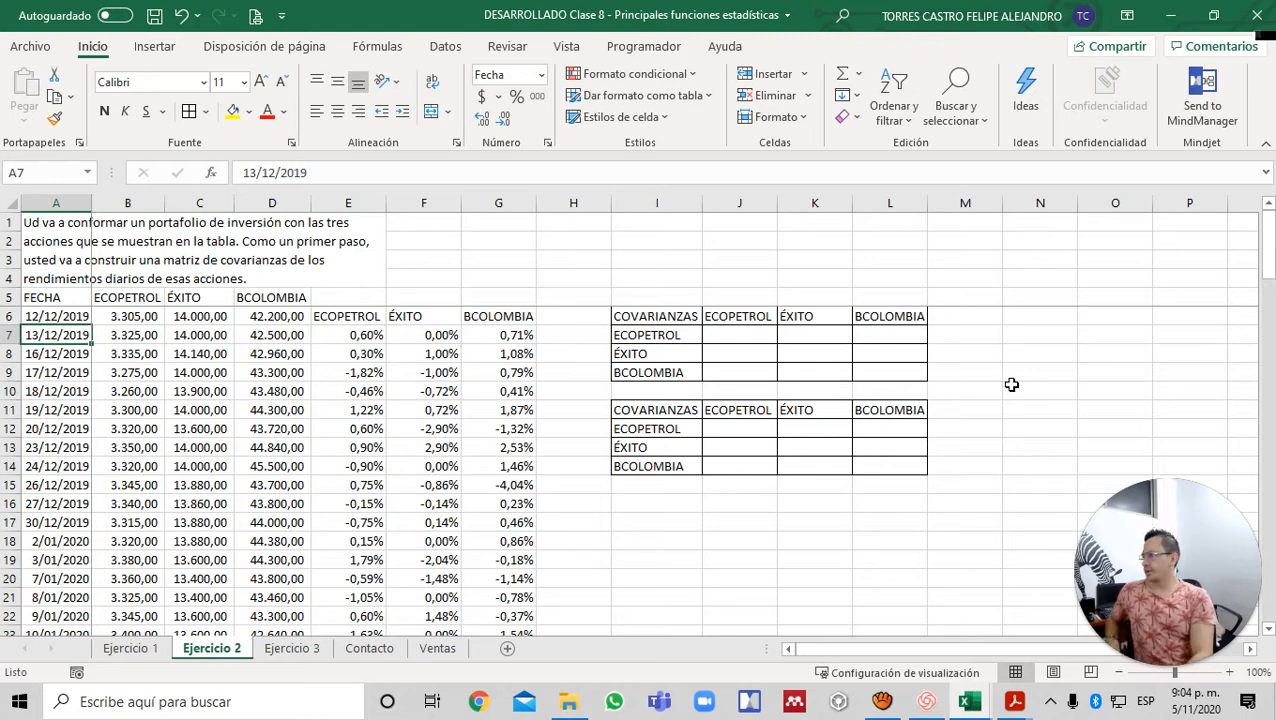
key(ctrl+Down)
key(ctrl+Up)
key(Right)
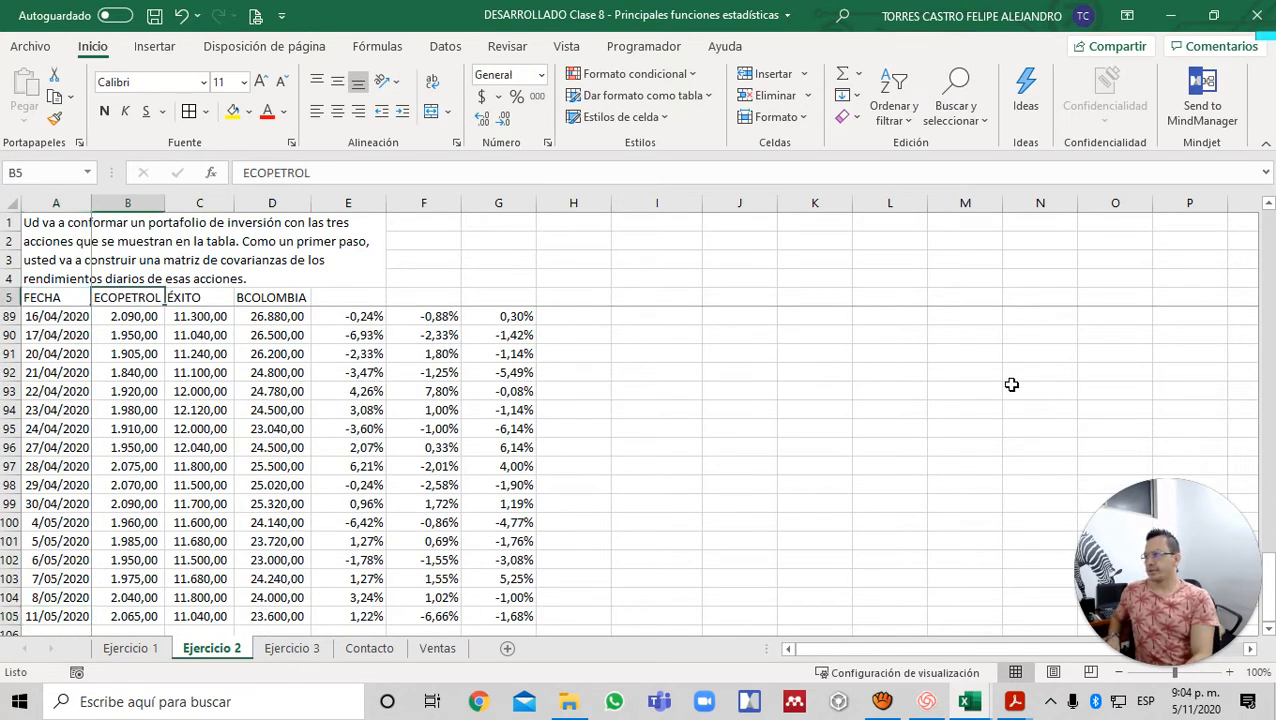
key(Down)
key(Right)
key(Right)
key(Right)
key(Right)
key(Down)
key(Right)
key(Right)
key(Right)
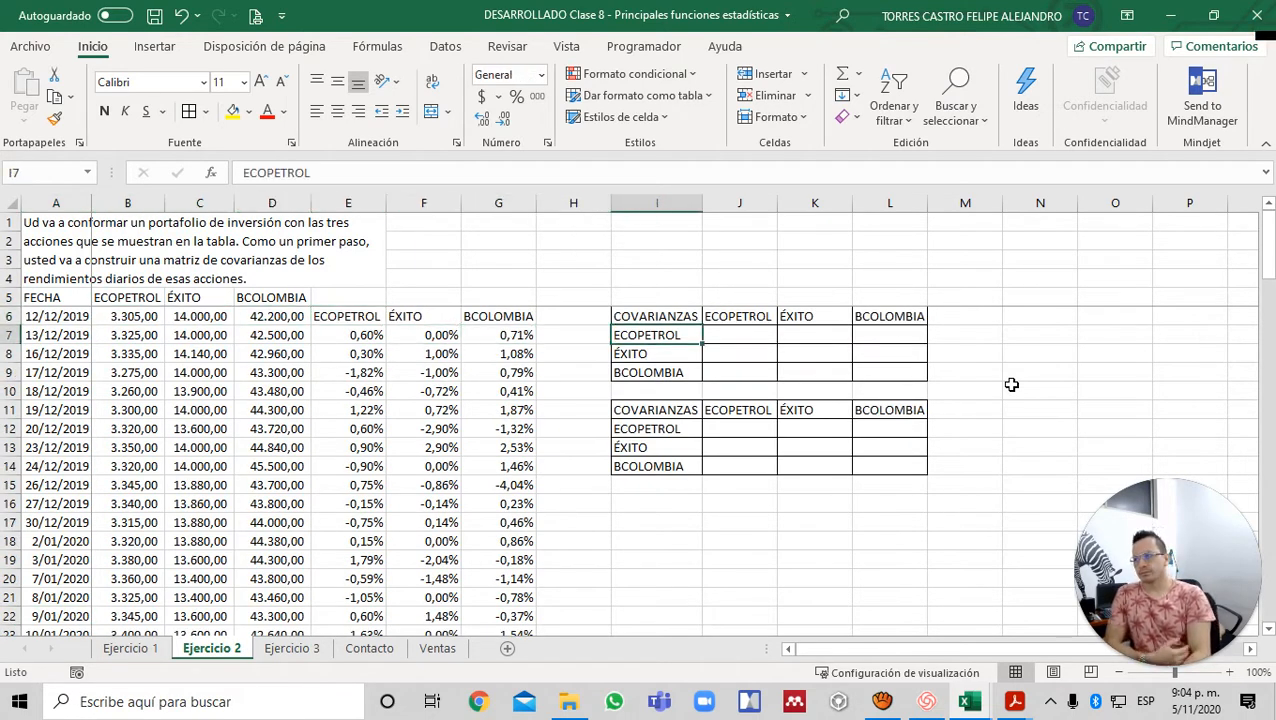
- Start a COVARIANZA.M formula in J7 with the ECOPETROL returns E7:E105 as the first array
key(Right)
key(Right)
key(Left)
text(=)
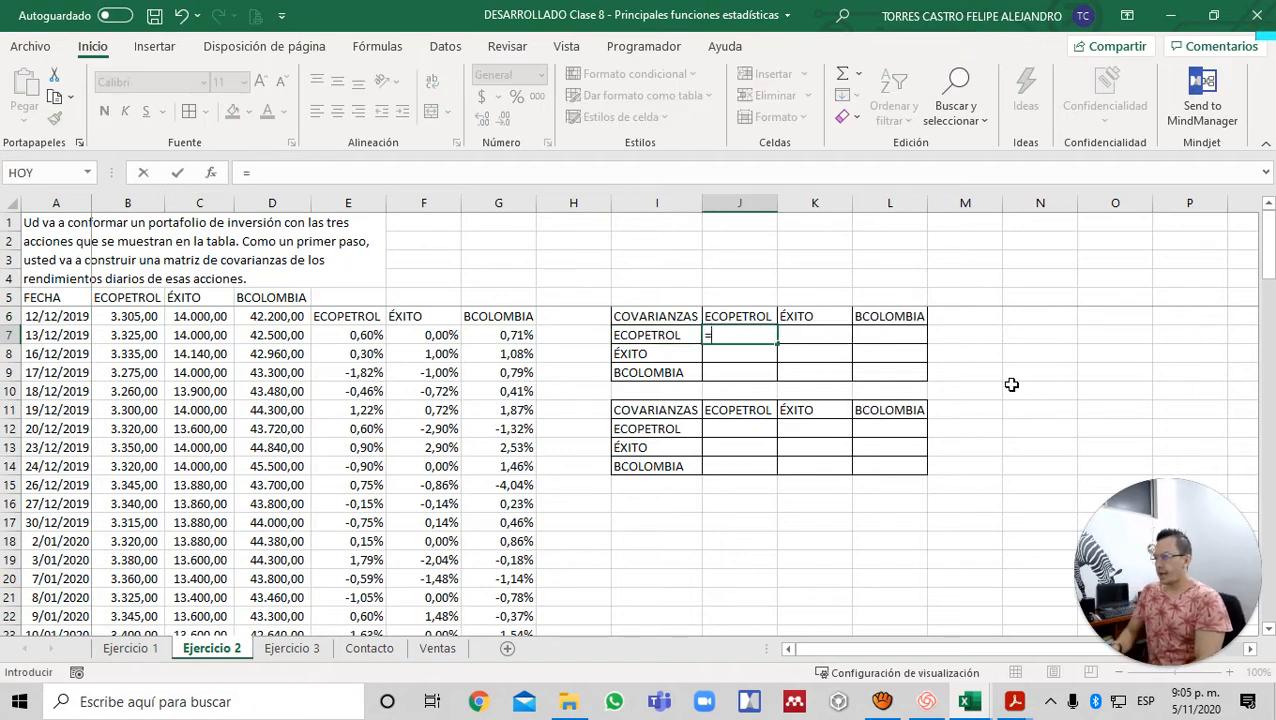
text(COVA)
key(Down)
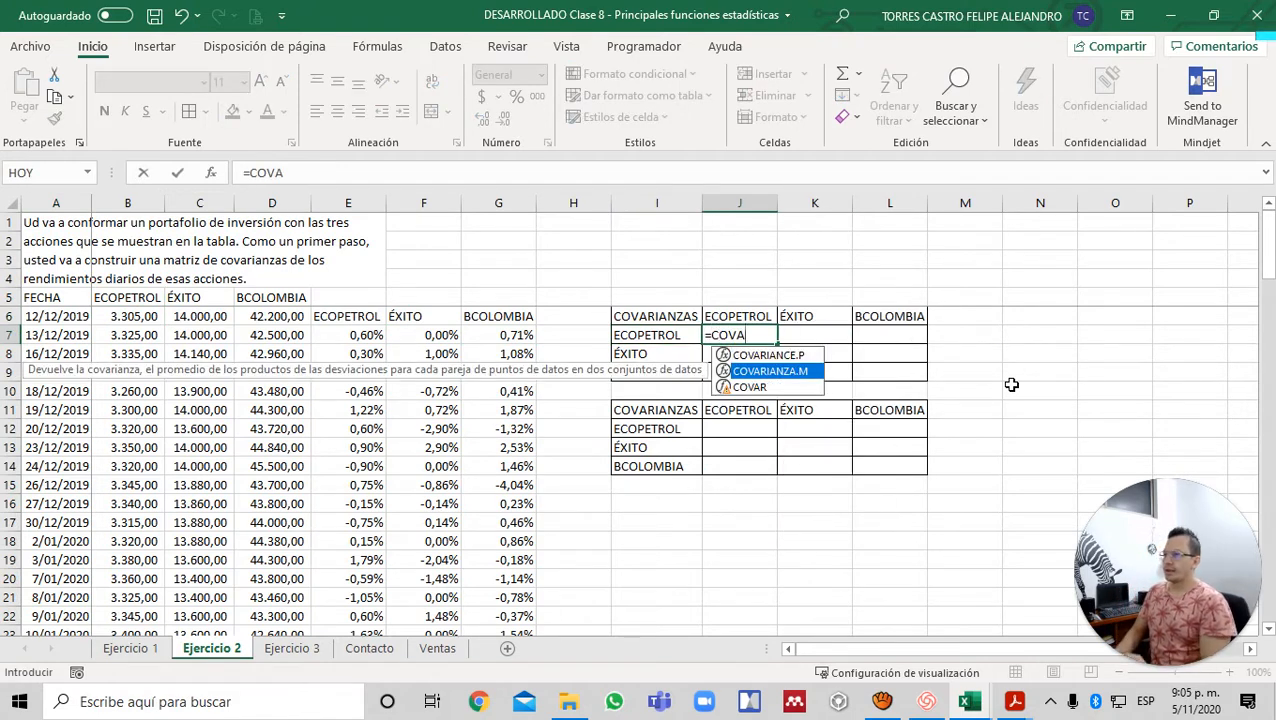
key(Tab)
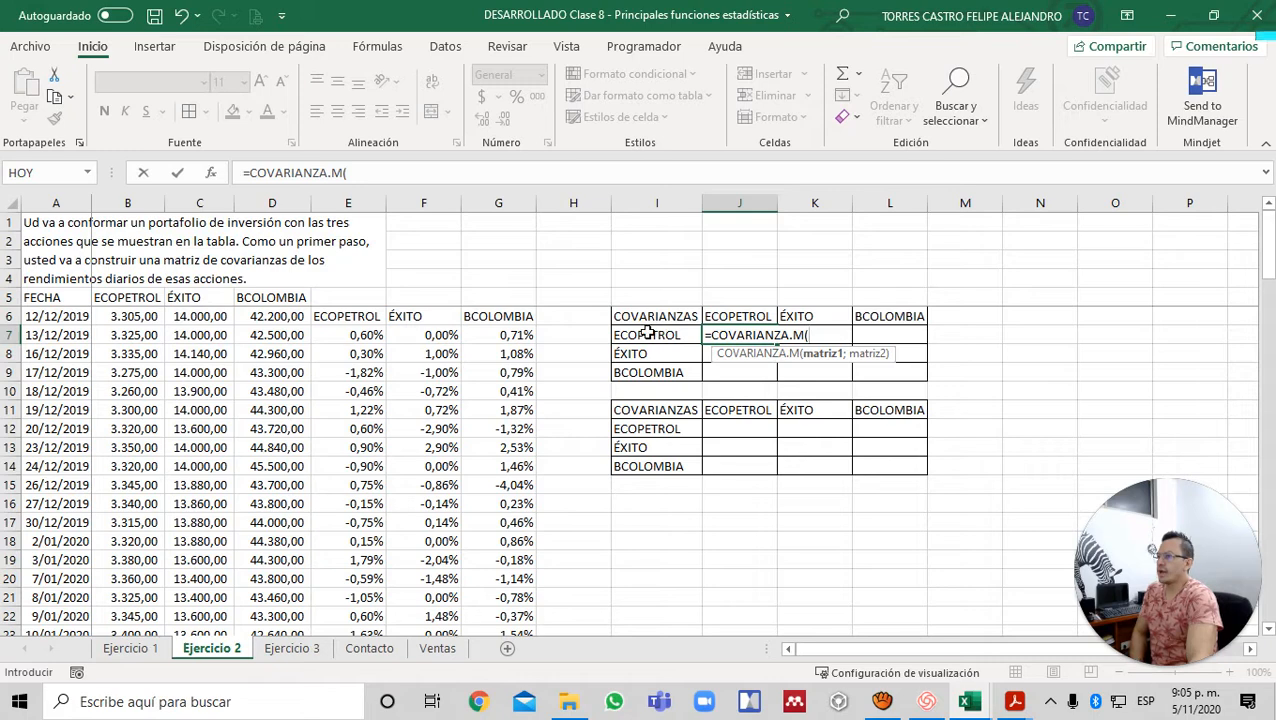
key(Left)
key(Left)
key(Left)
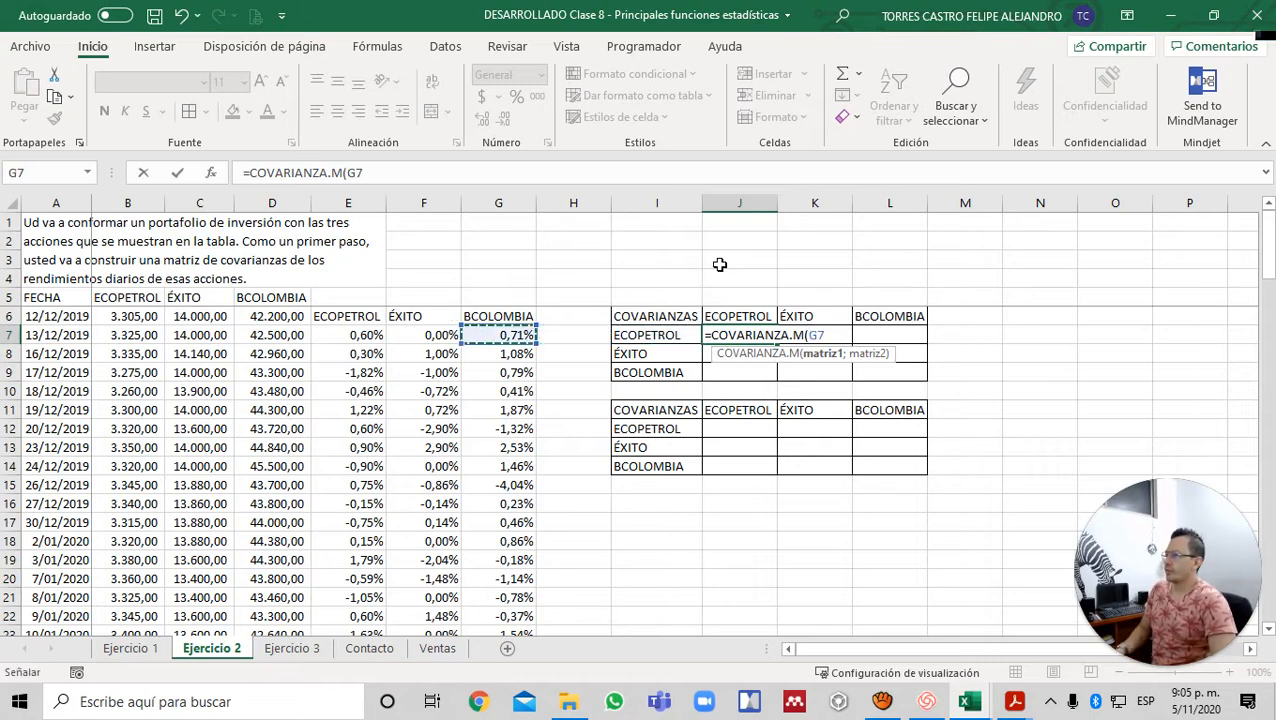
key(Left)
key(Left)
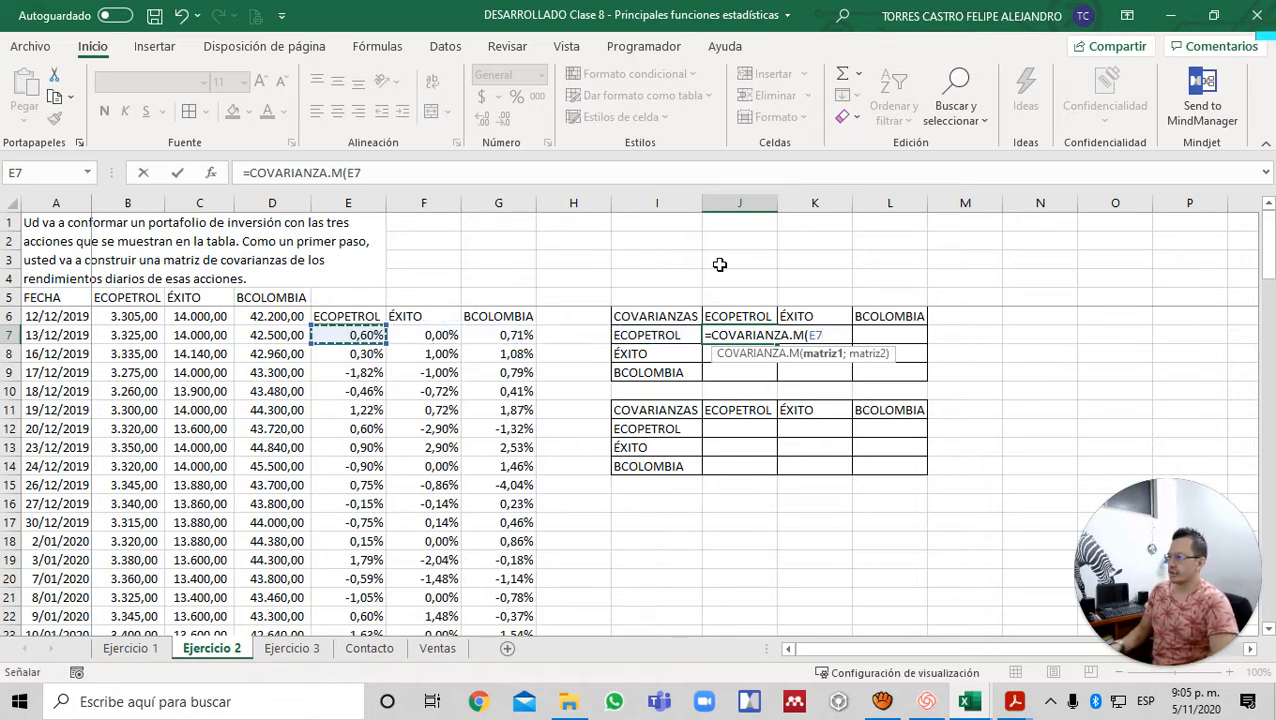
key(ctrl+shift+Down)
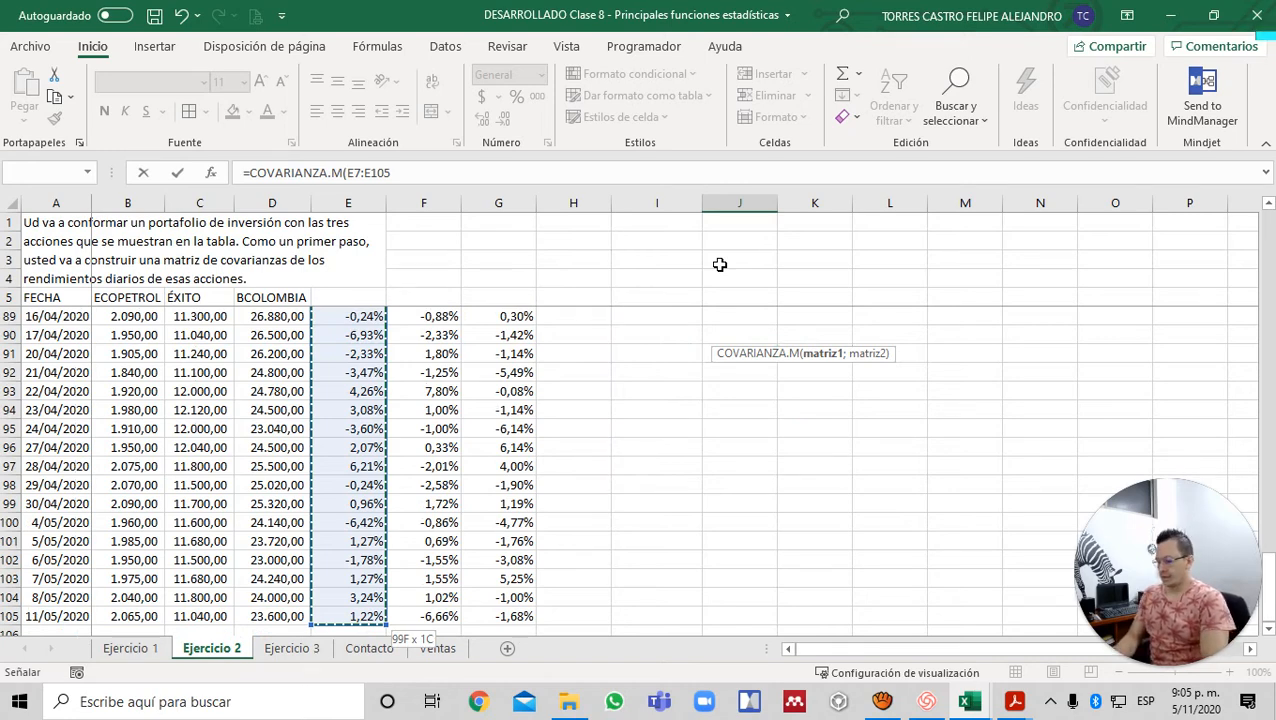
text(;)
- Complete the J7 covariance formula with the ECOPETROL returns E7:E105 as the second array too, and check the entry
key(Left)
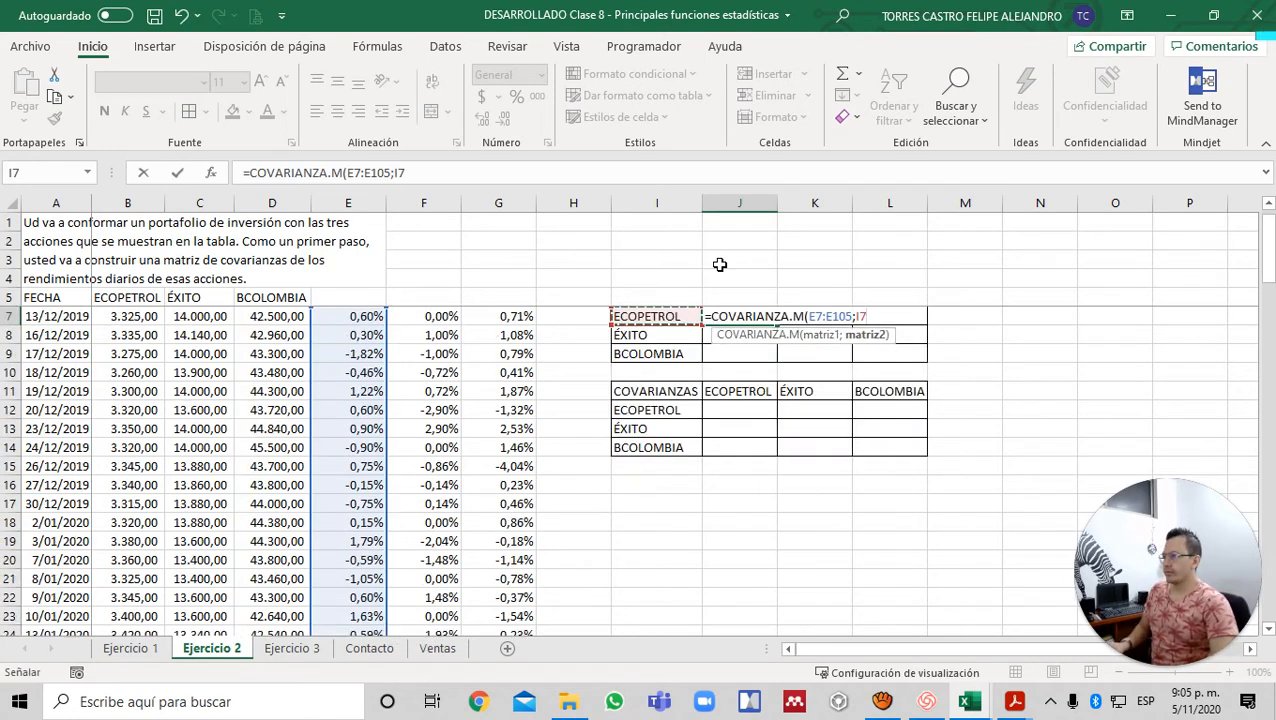
key(Up)
key(Right)
key(Right)
key(Left)
key(Left)
key(Left)
key(Left)
key(Left)
key(Left)
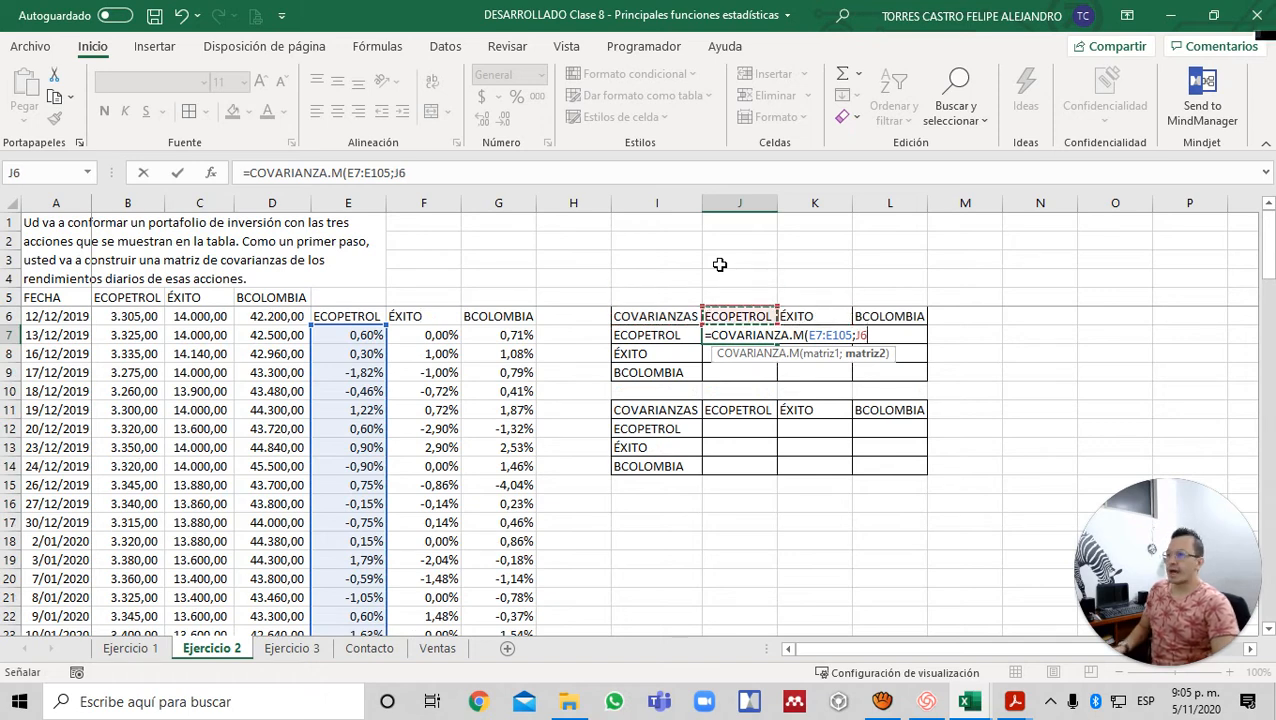
key(Down)
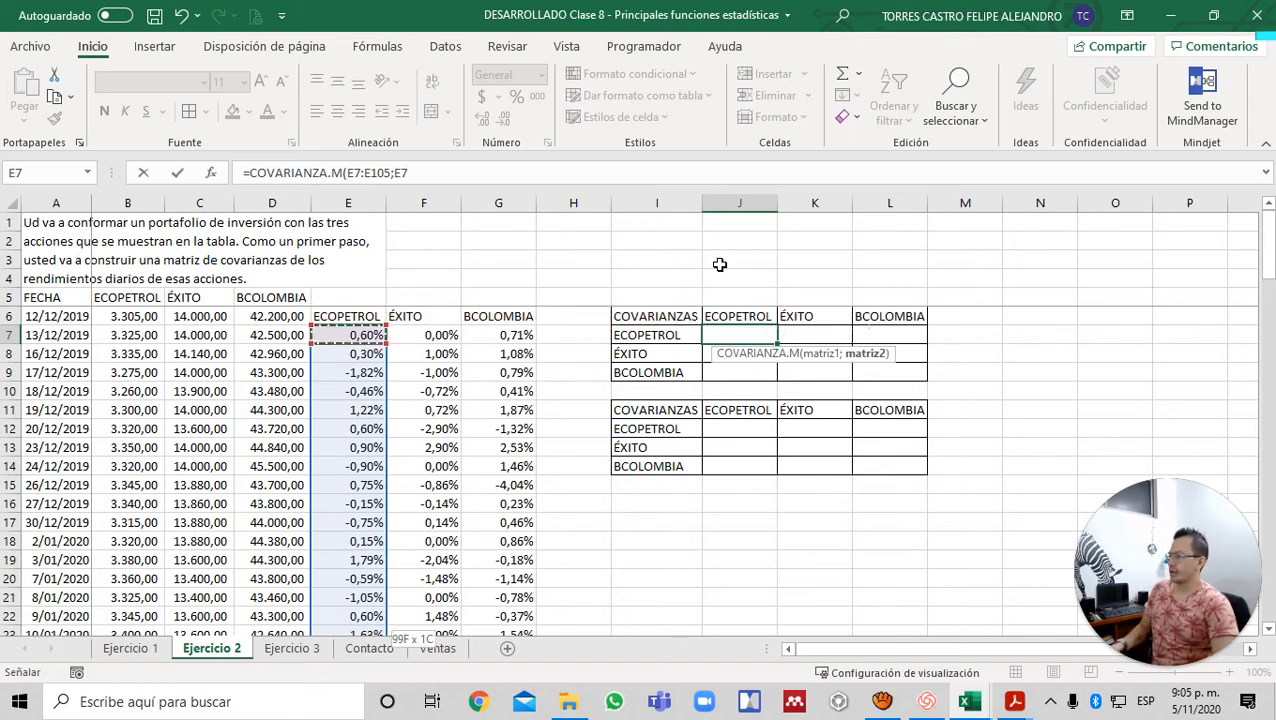
key(ctrl+shift+Down)
text())
key(Return)
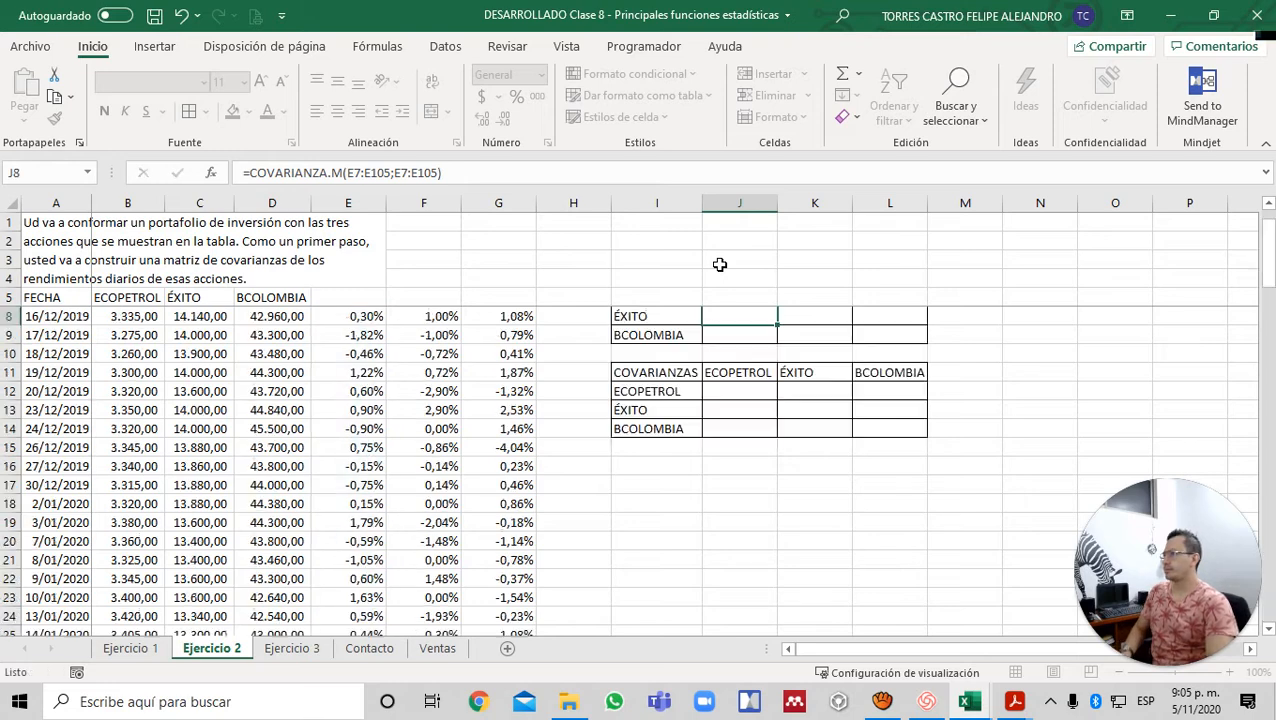
key(Up)
key(Up)
key(Up)
key(Down)
key(Down)
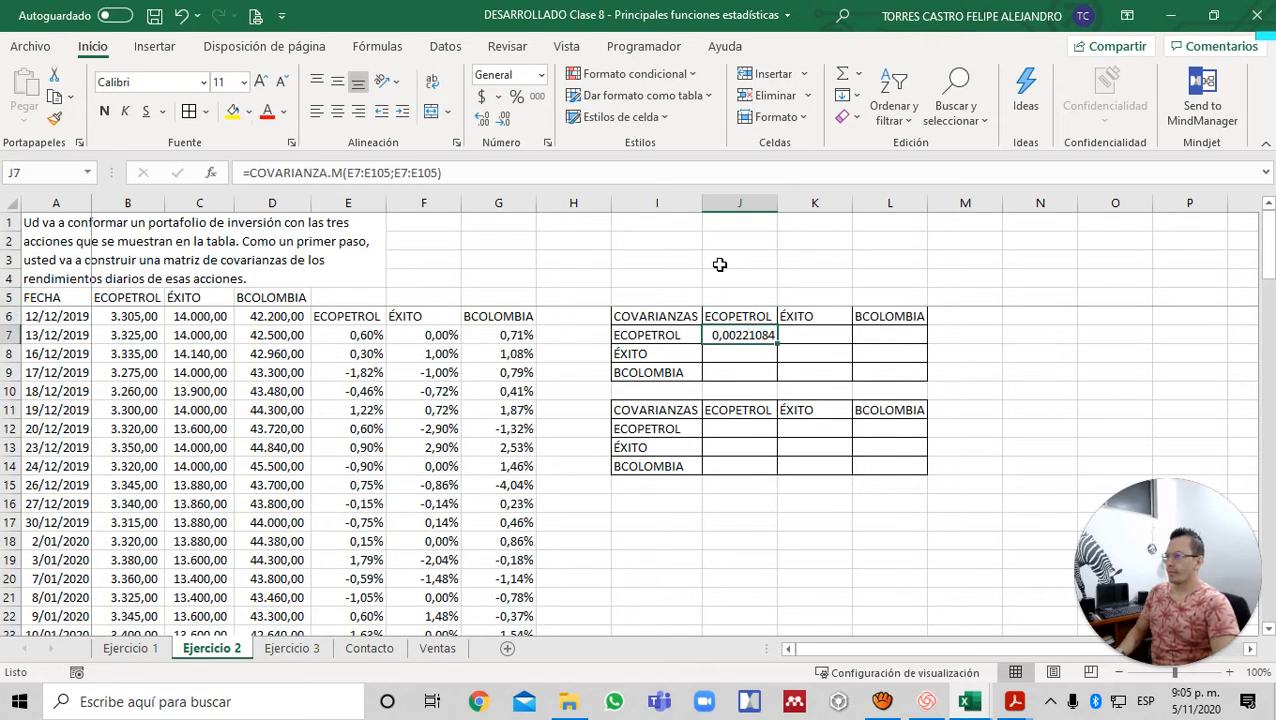
- Start a COVARIANZA.M formula in K7 with the ECOPETROL returns E7:E105 as the first array
key(Right)
text(=)
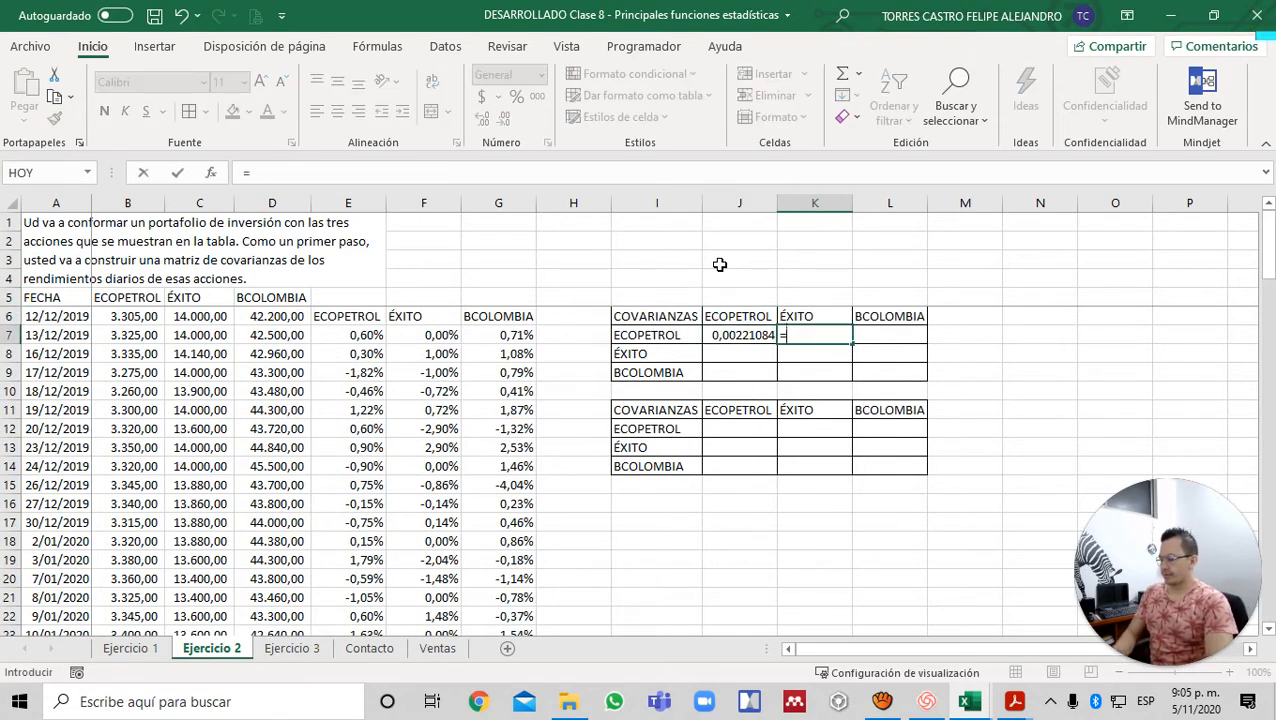
text(COV)
key(Down)
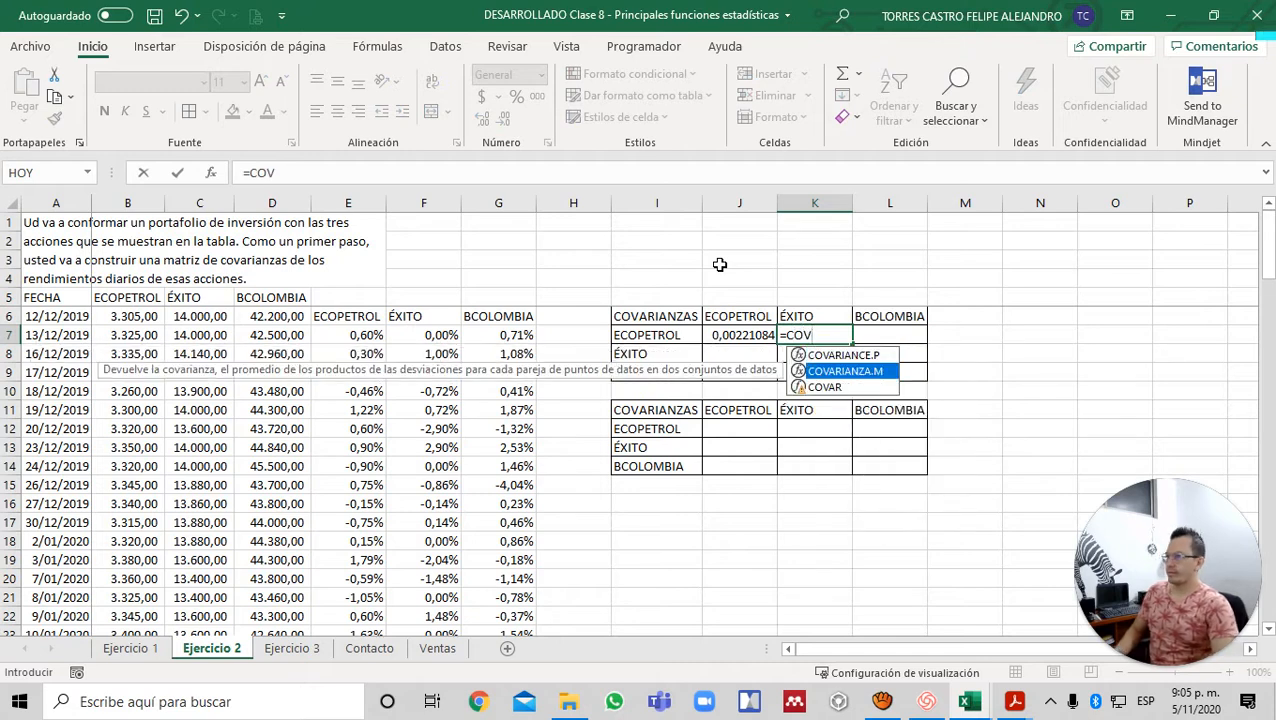
key(Tab)
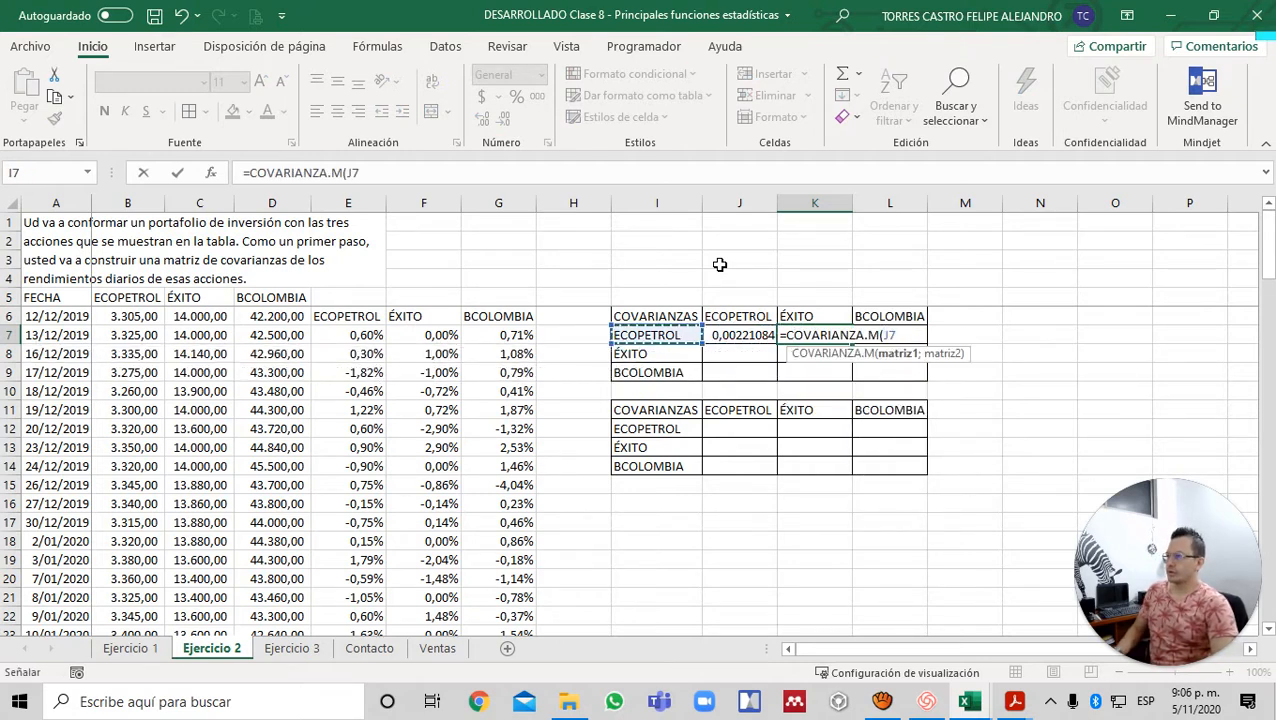
key(Left)
key(Left)
key(Left)
key(Left)
key(Left)
key(Left)
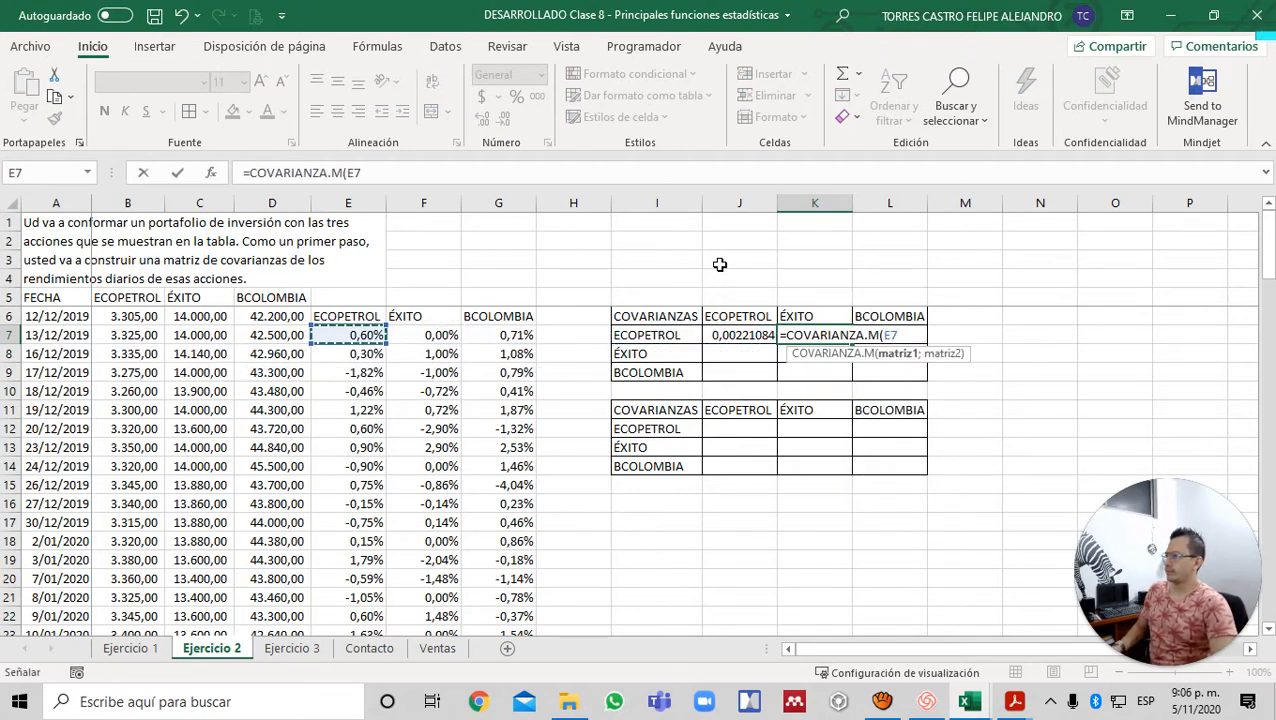
key(ctrl+shift+Down)
text(;)
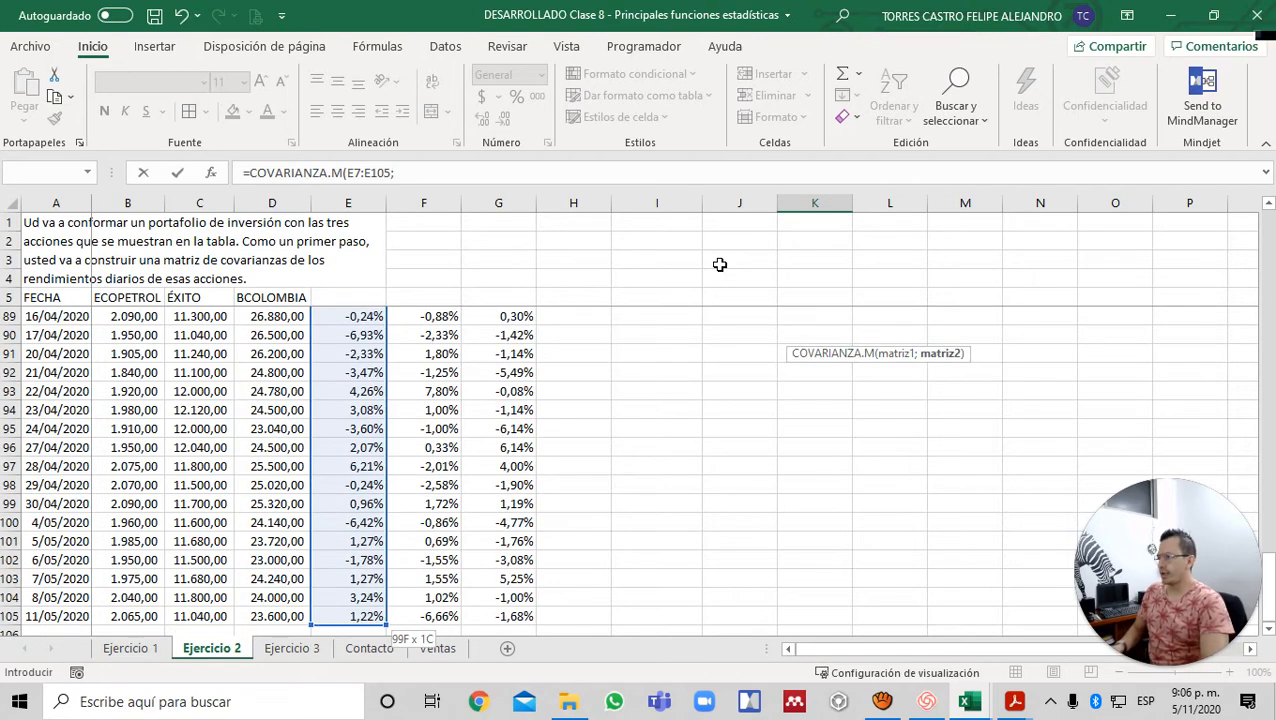
- Complete the K7 covariance formula with the ÉXITO returns F7:F105 as the second array
key(Up)
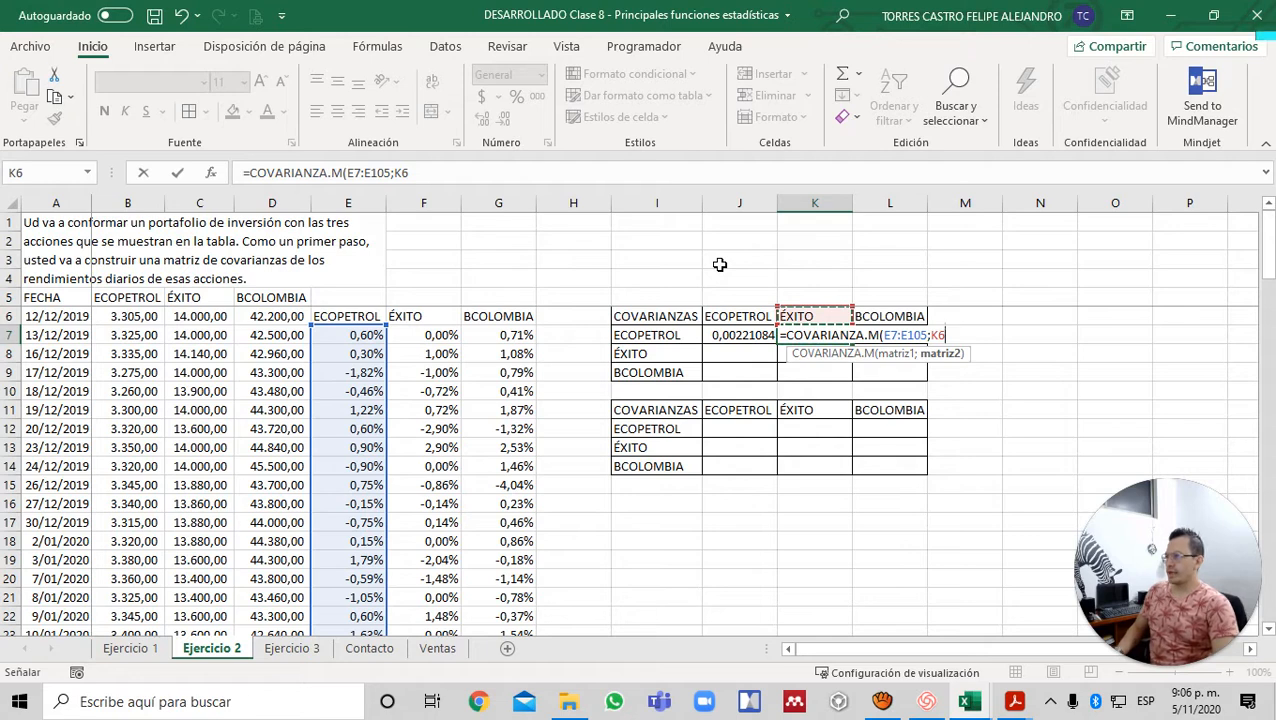
key(Left)
key(Left)
key(Left)
key(Down)
key(Left)
key(Left)
key(Down)
key(Up)
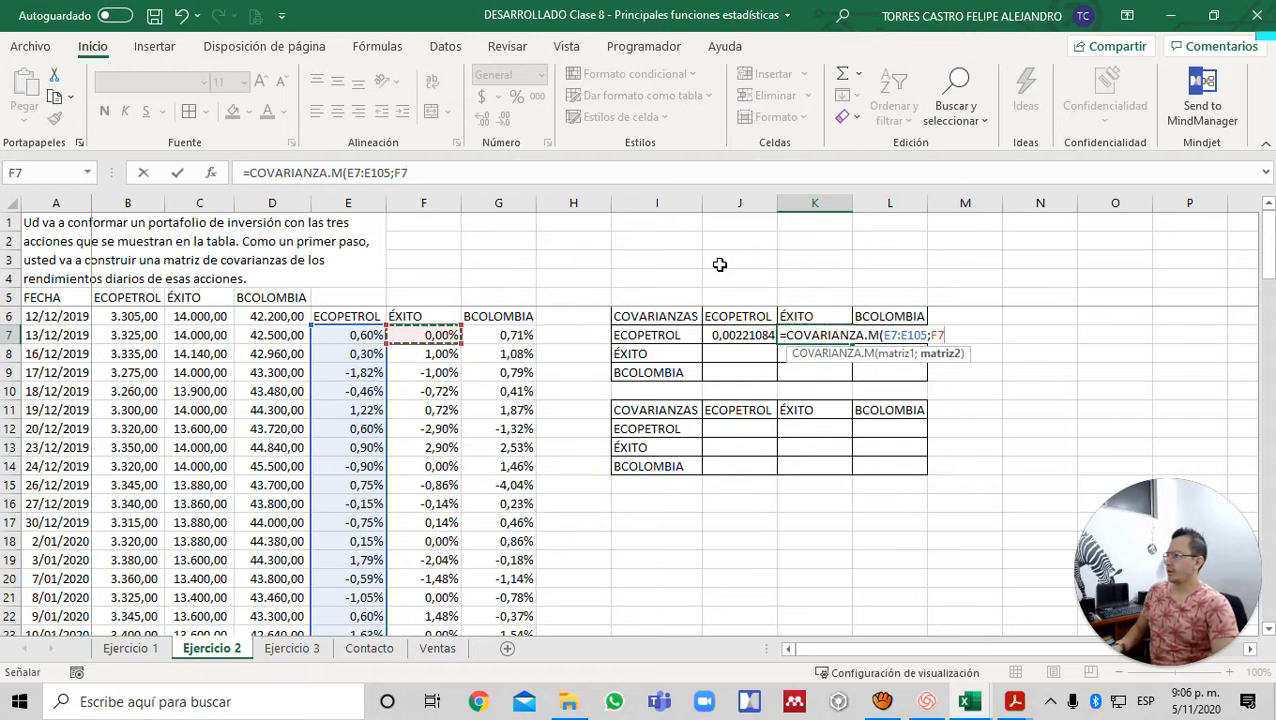
key(ctrl+shift+Down)
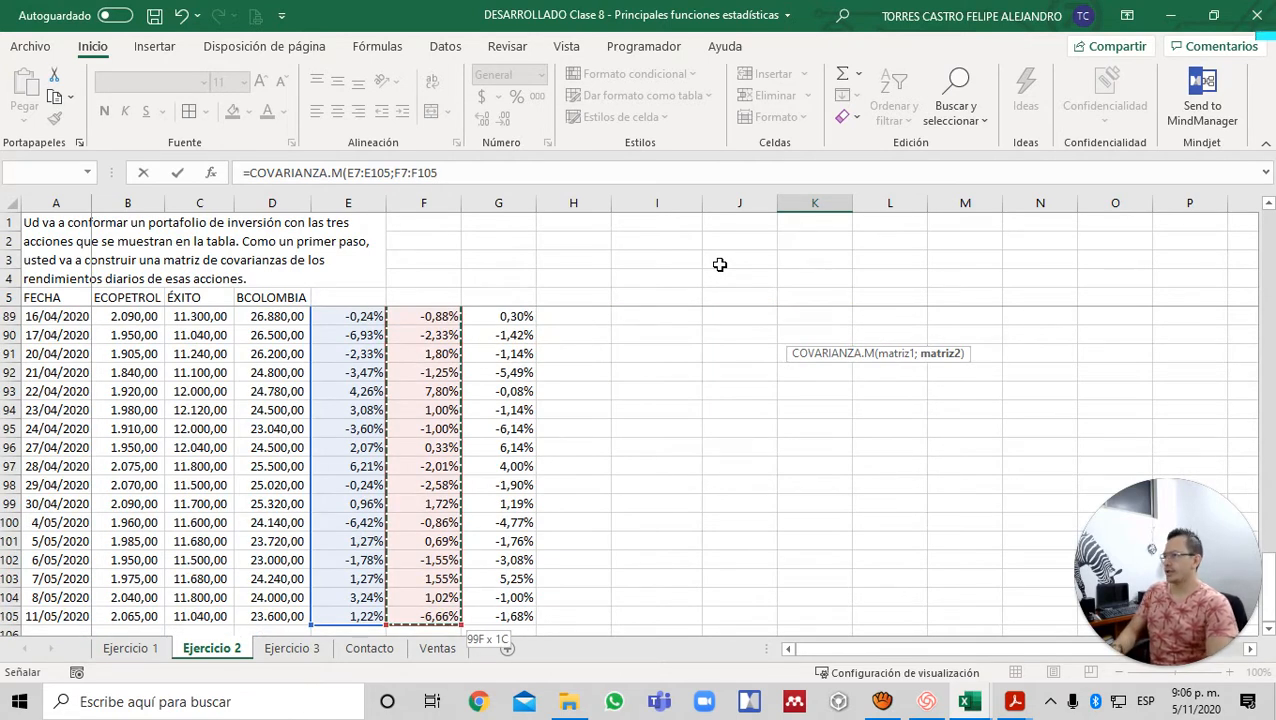
key(Return)
key(Up)
key(Up)
key(Up)
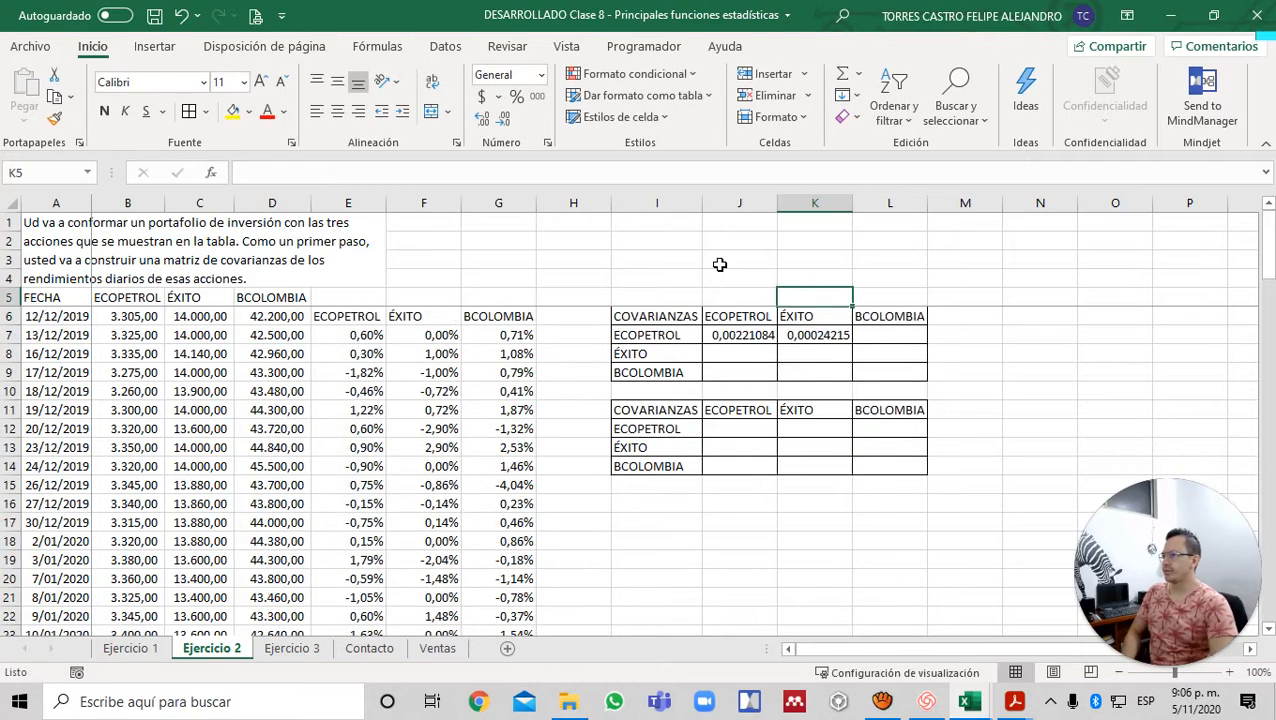
- Start a COVARIANZA.M formula in L7 with the ECOPETROL returns E7:E105 as the first array
key(Down)
key(Down)
key(Right)
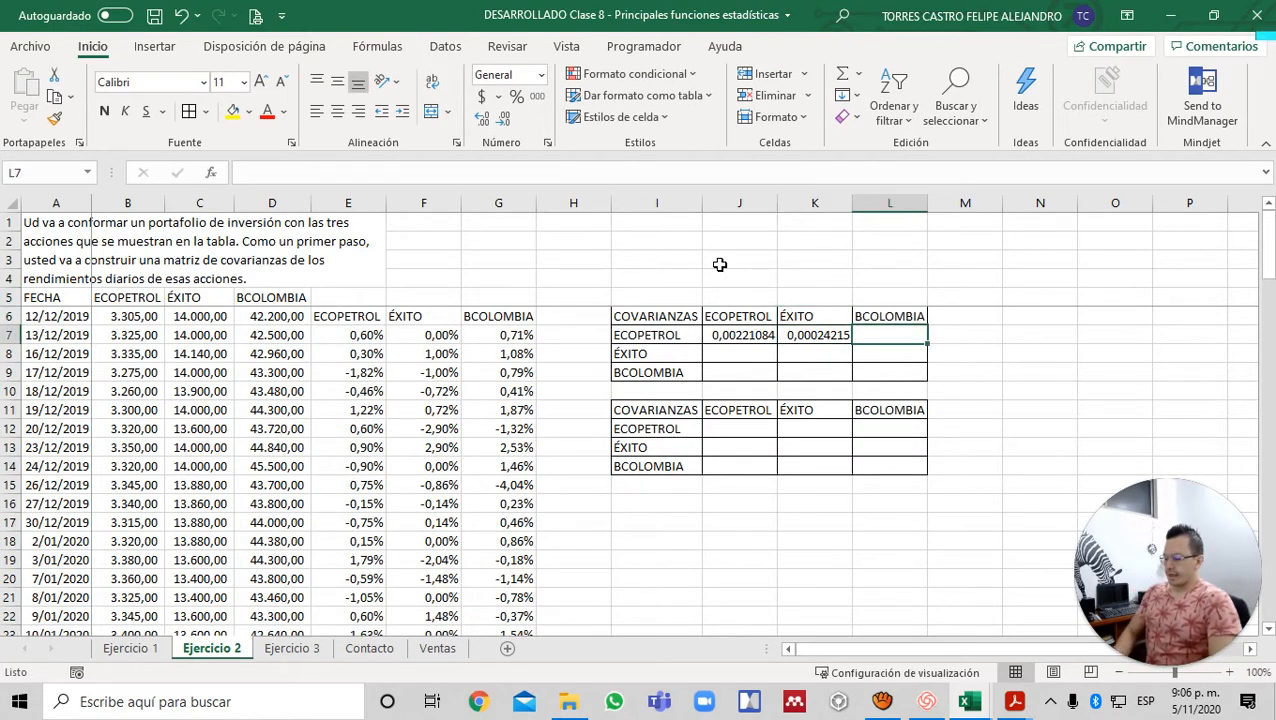
text(=COV)
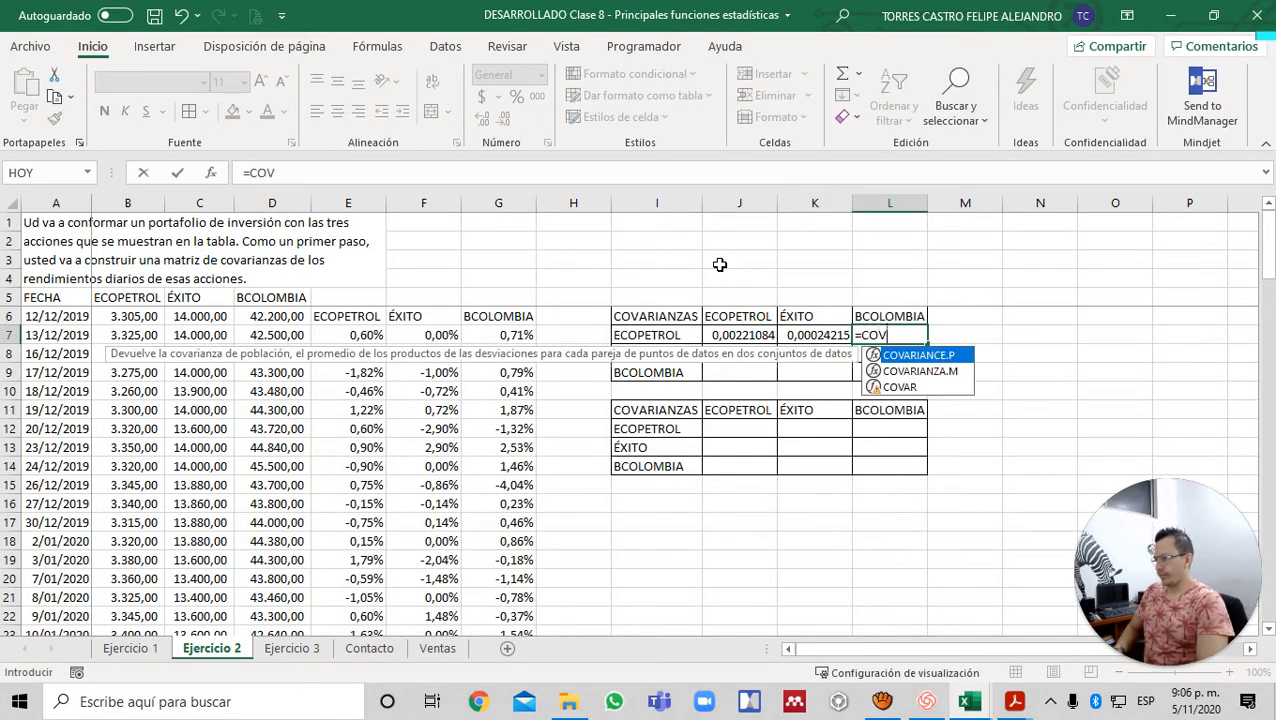
key(Down)
key(Tab)
key(Left)
key(Left)
key(Left)
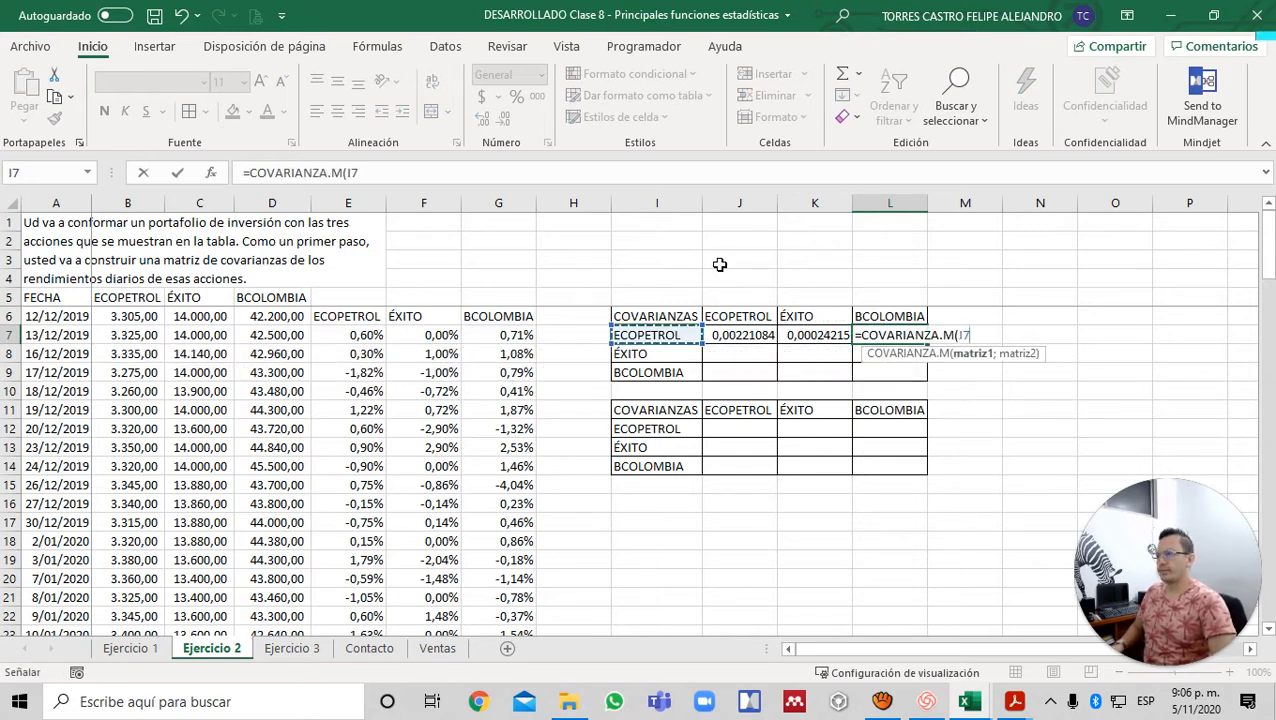
key(Left)
key(Left)
key(Left)
key(Left)
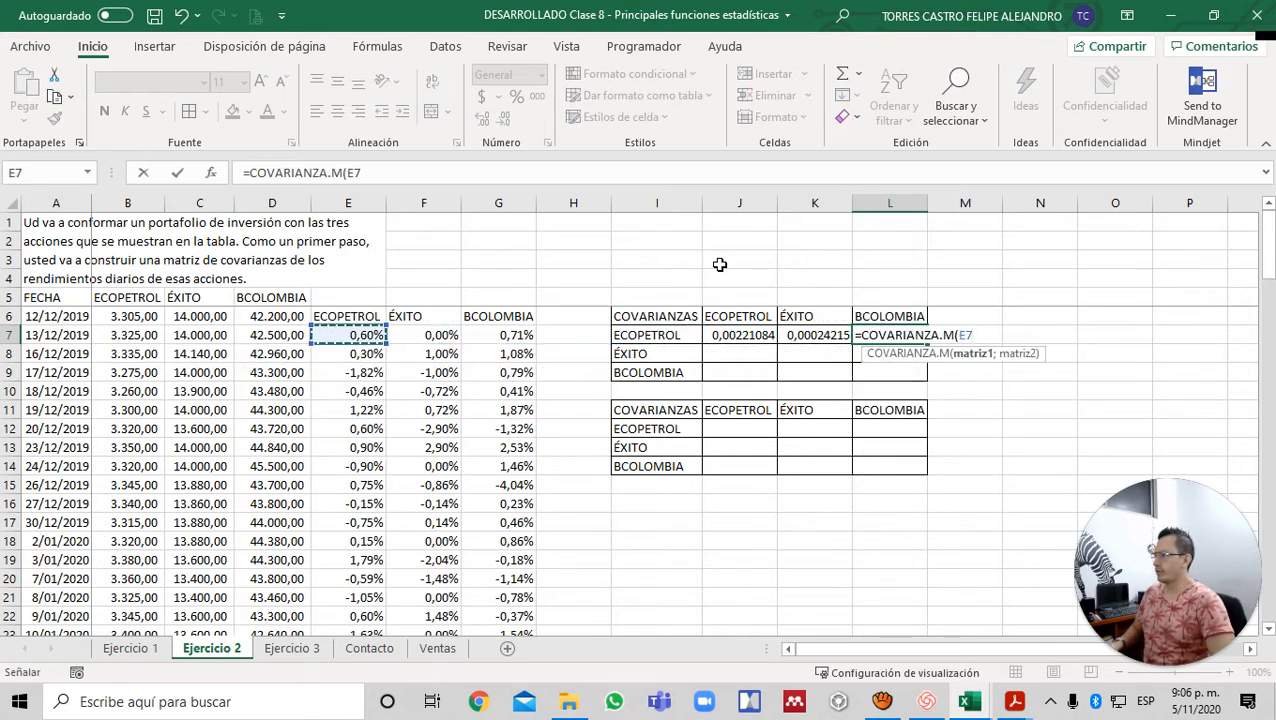
key(ctrl+shift+Down)
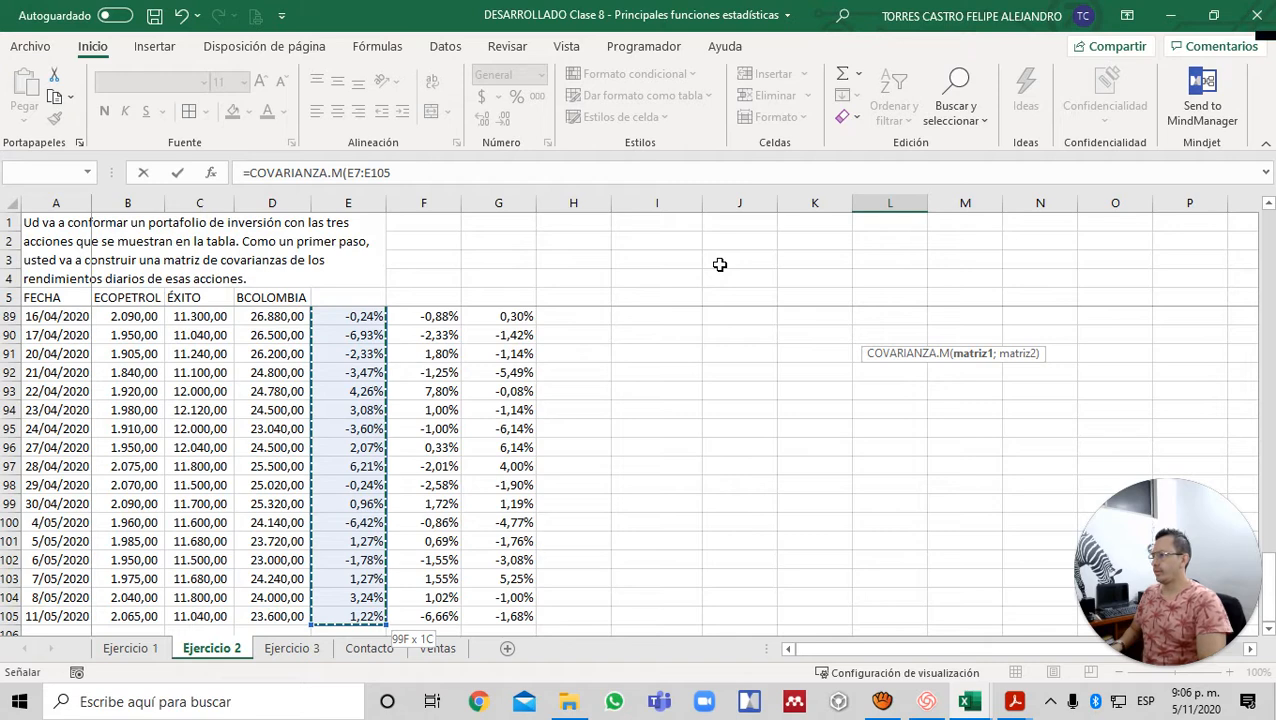
text(;)
- Complete the L7 covariance formula with the BCOLOMBIA returns G7:G105 as the second array, and select J8
key(Left)
key(Left)
key(Left)
key(Left)
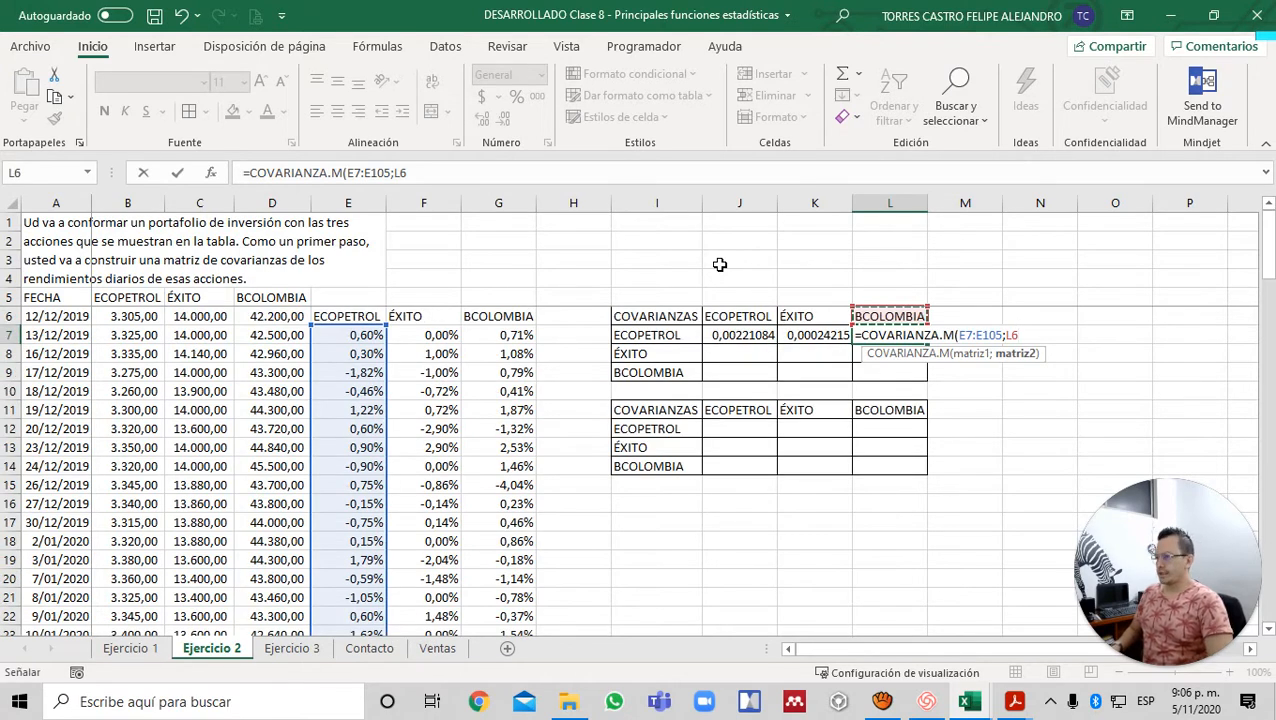
key(Left)
key(ctrl+shift+Down)
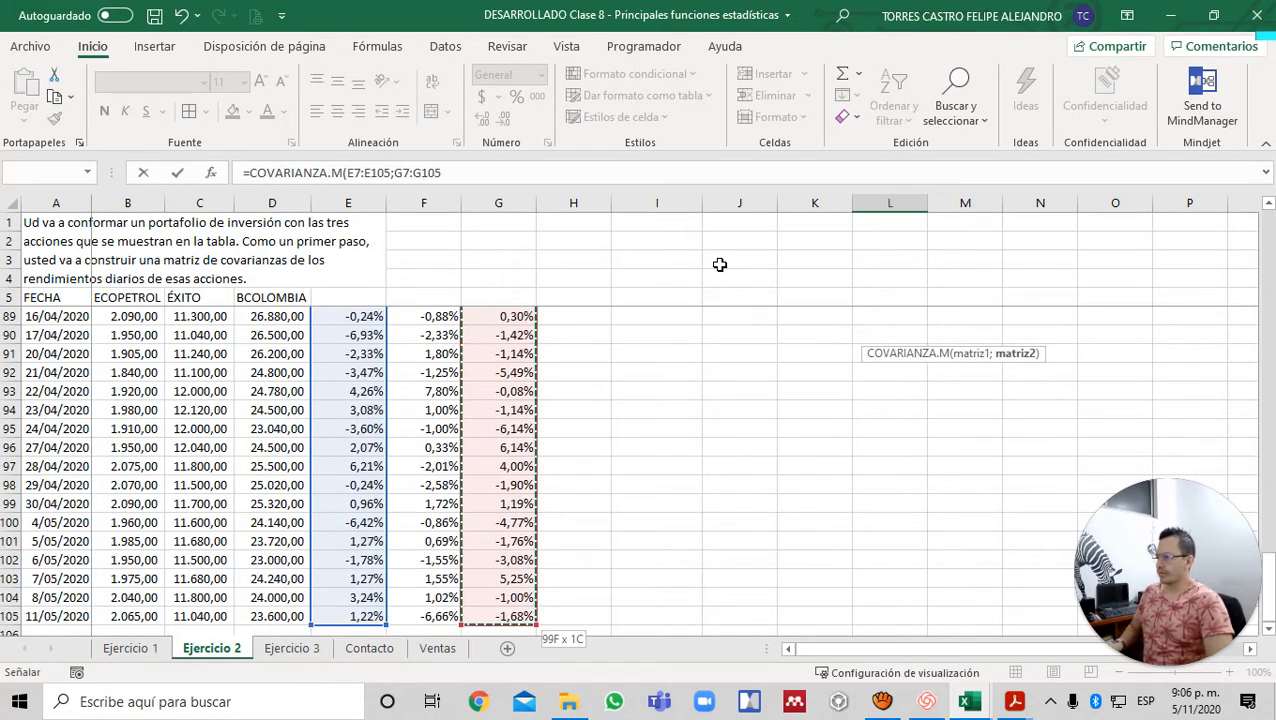
text())
key(Return)
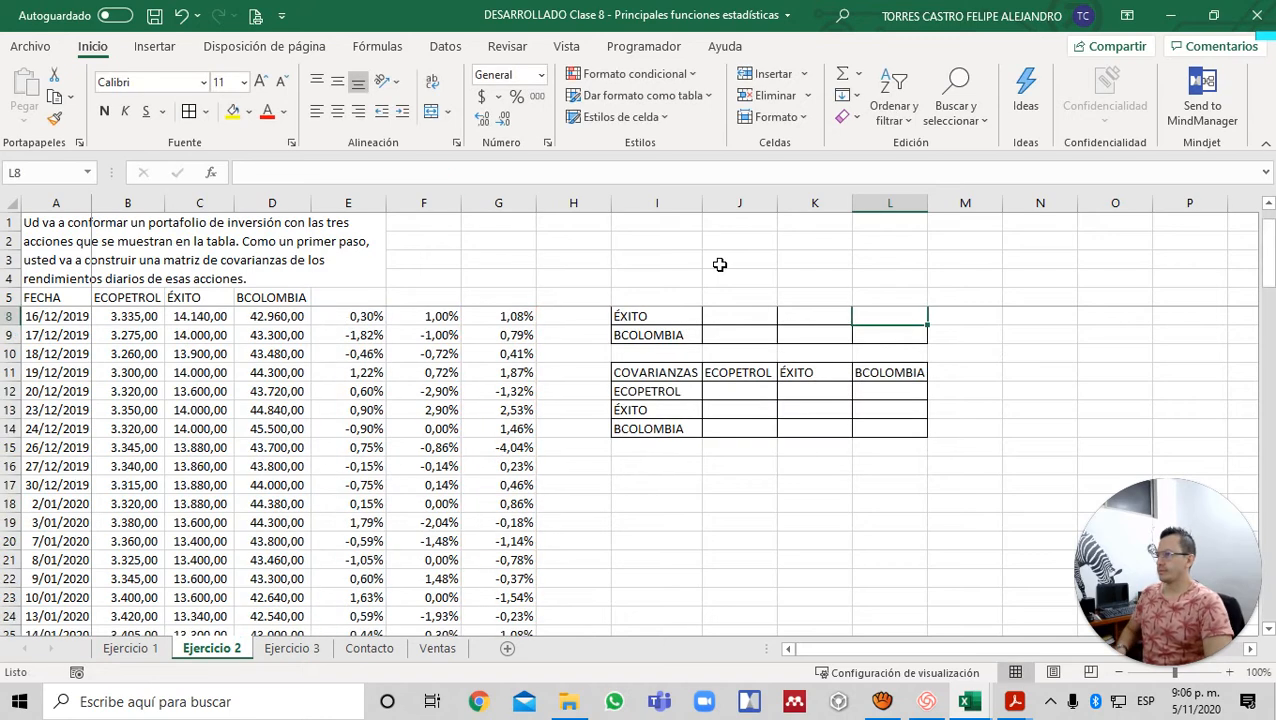
key(Up)
key(Up)
key(Up)
key(Down)
key(Down)
key(Down)
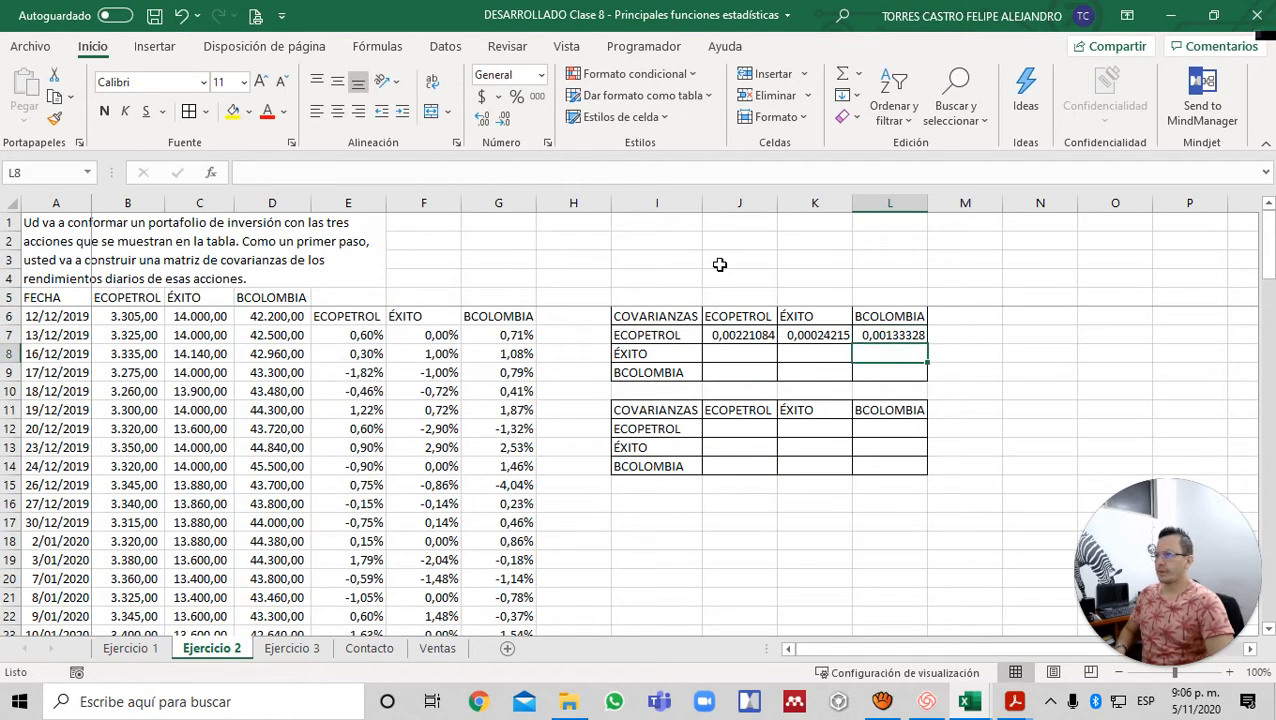
key(Left)
key(Left)
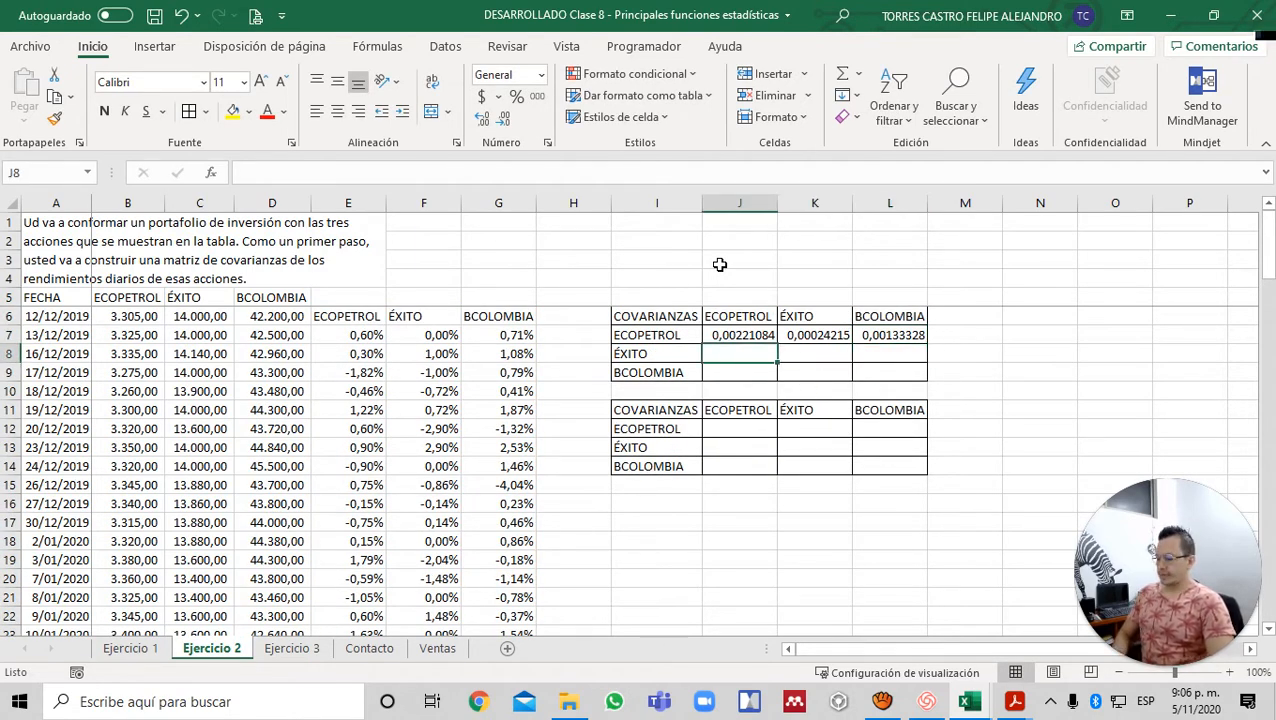
text(=)
key(Left)
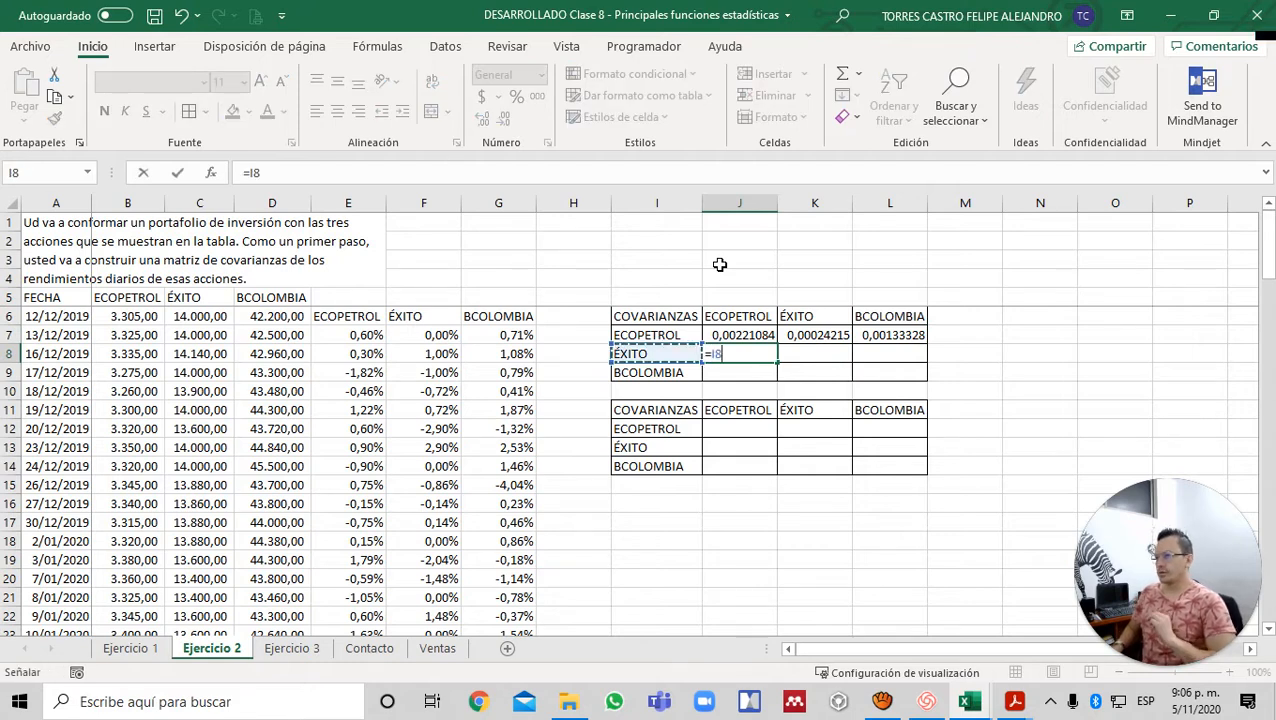
key(Left)
key(Left)
key(Left)
key(Up)
key(ctrl+shift+Down)
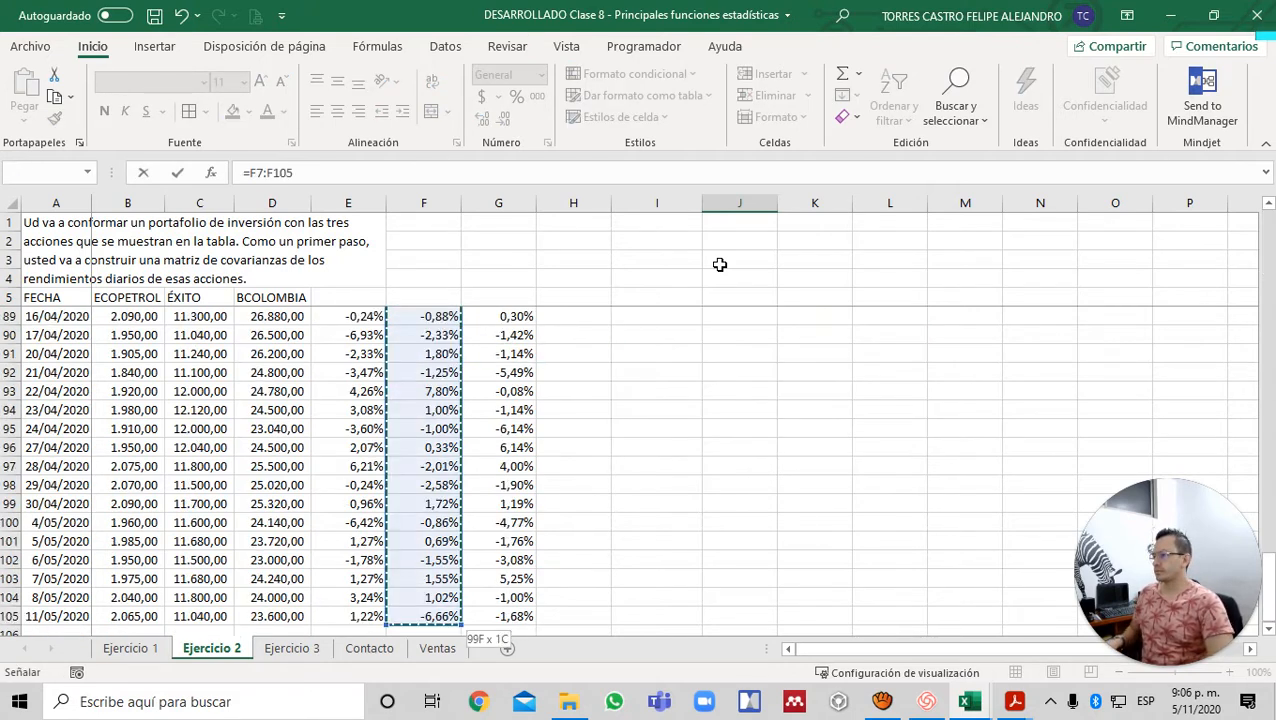
text())
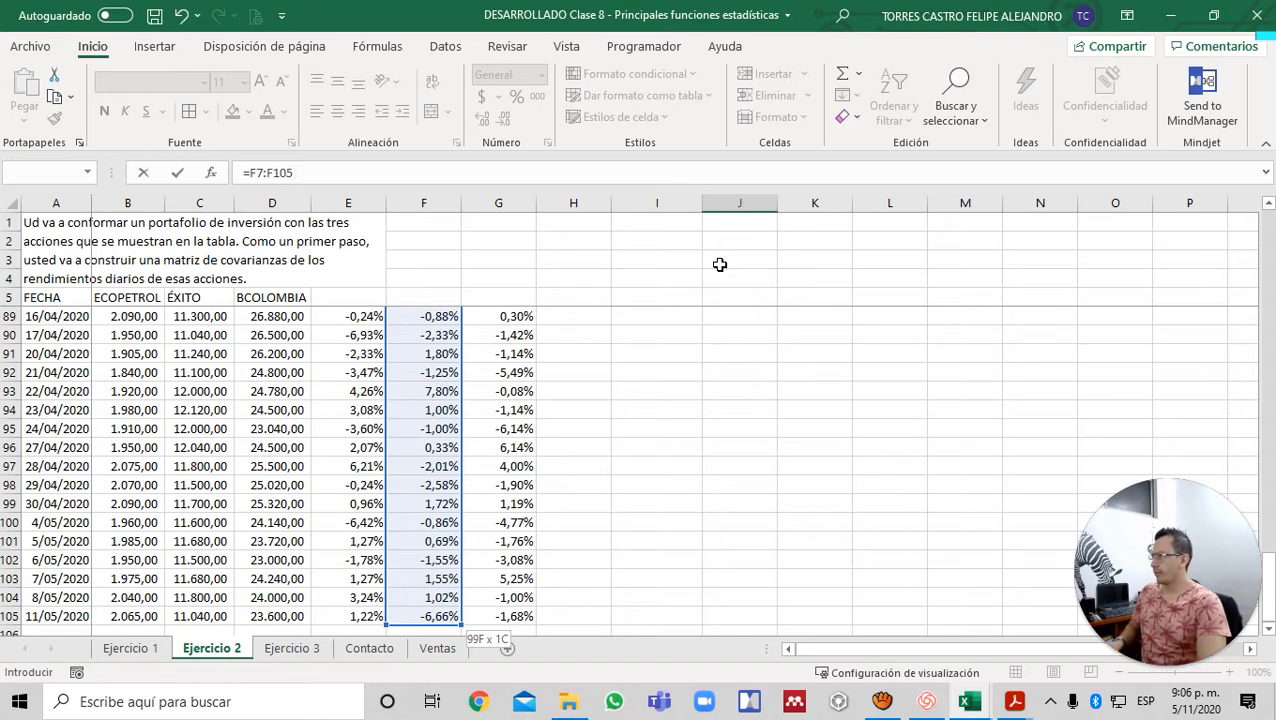
key(Escape)
key(Up)
key(Up)
key(Down)
key(Down)
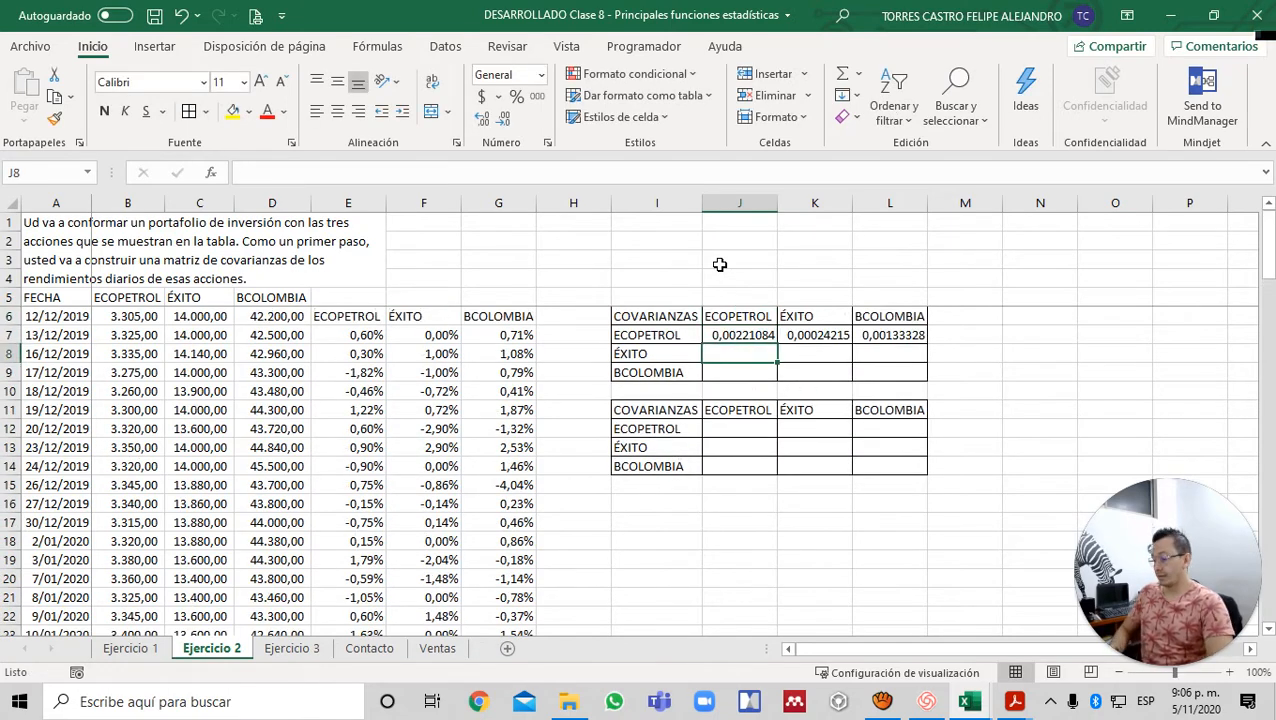
- Start a COVARIANZA.M formula in J8 with the ÉXITO returns F7:F105 as the first array
text(=COV)
key(Down)
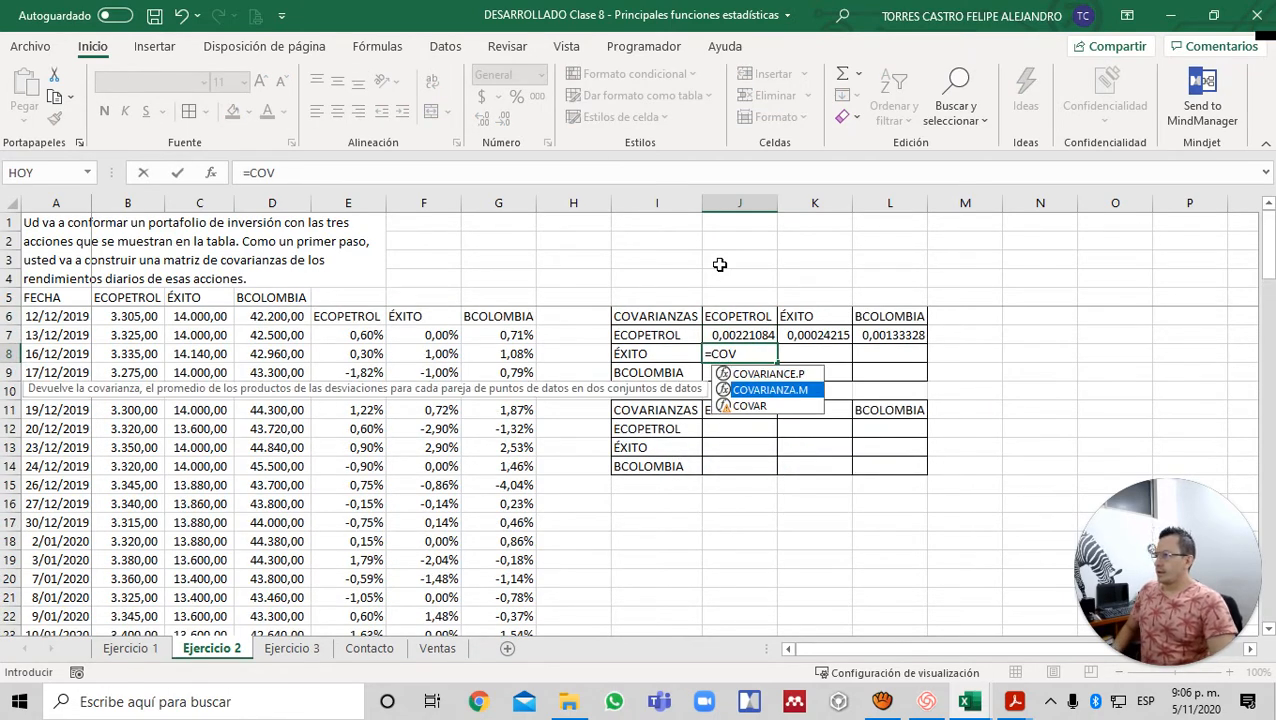
key(Tab)
key(Left)
key(Left)
key(Left)
key(Left)
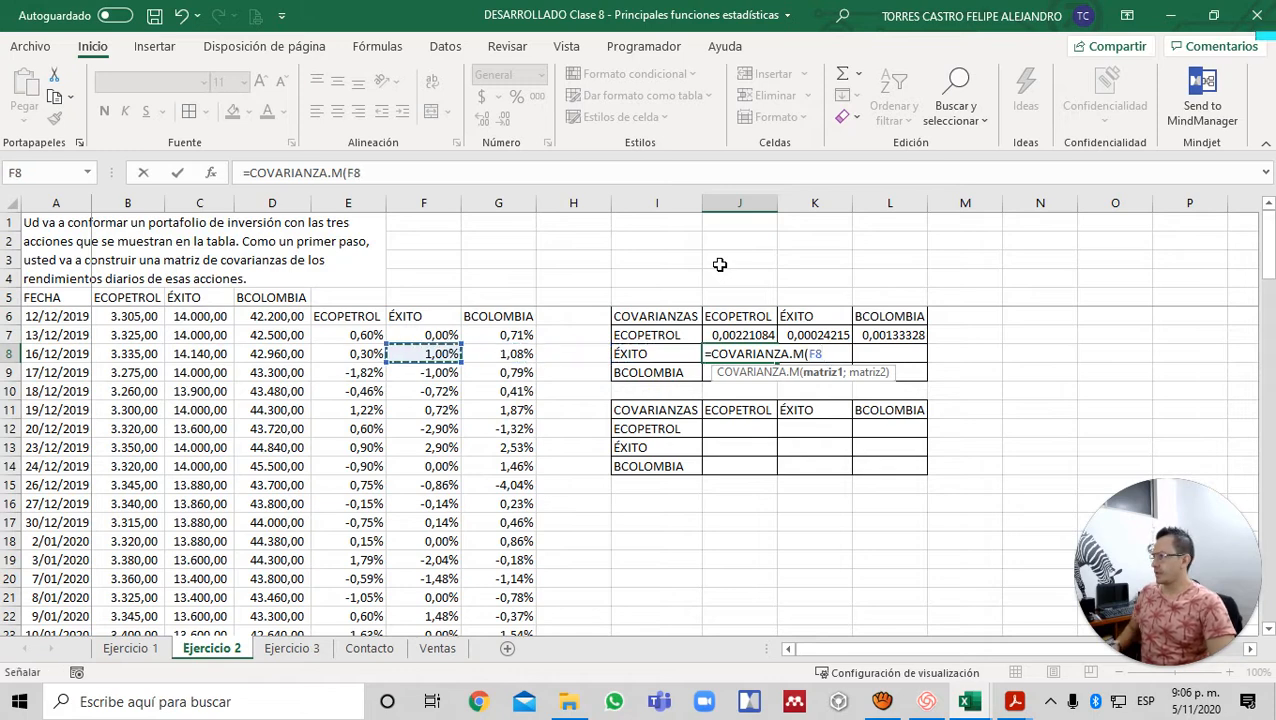
key(Up)
key(ctrl+shift+Down)
text(;)
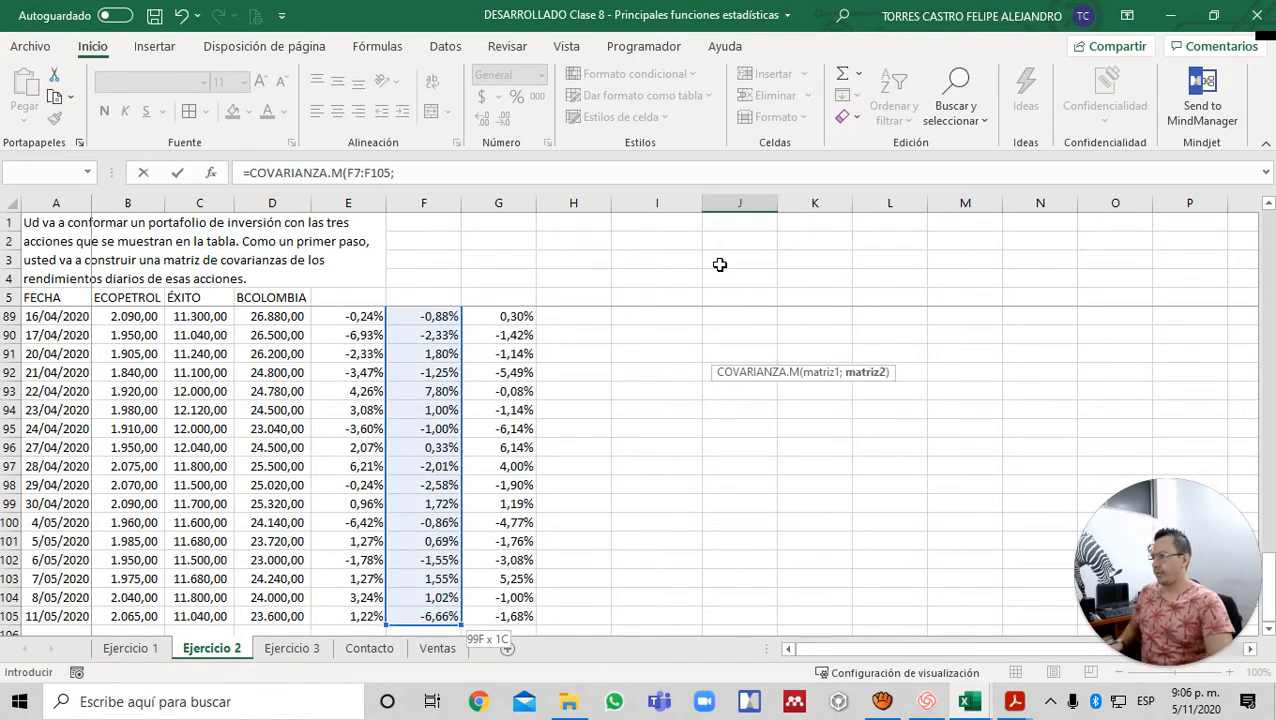
- Complete the J8 covariance formula with the ECOPETROL returns E7:E105 as the second array
key(Up)
key(Up)
key(Left)
key(Left)
key(Left)
key(Left)
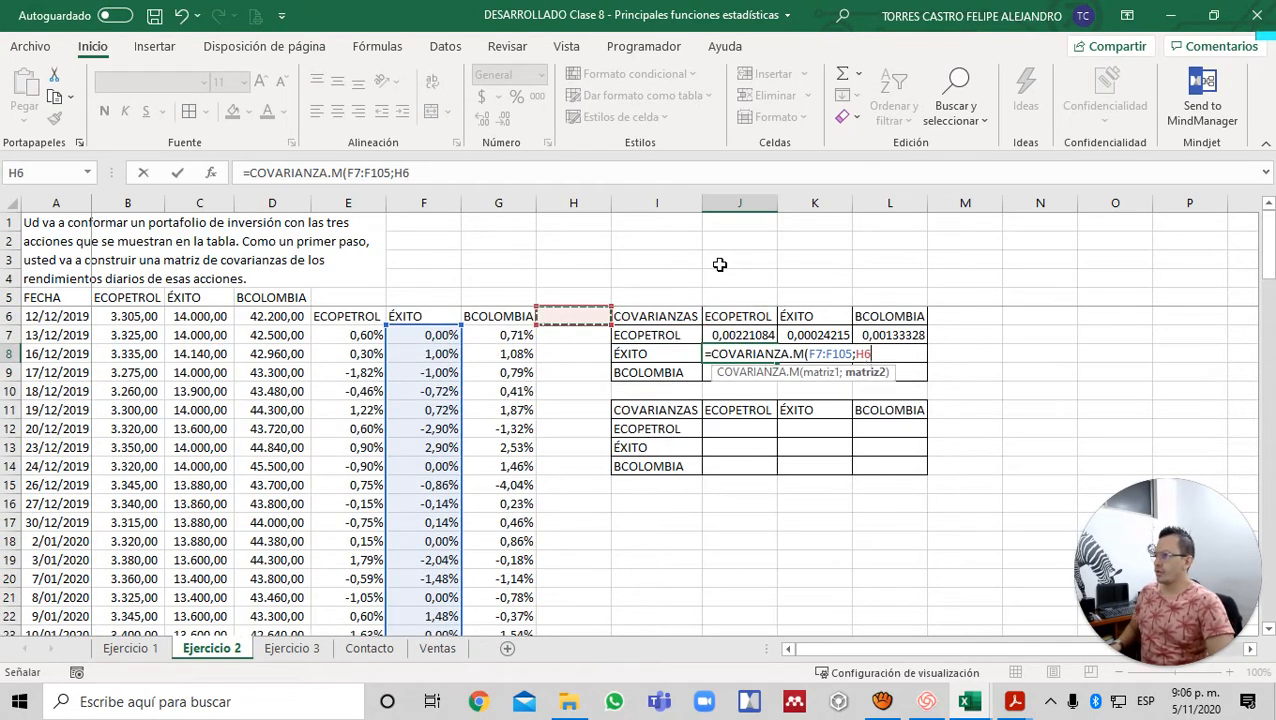
key(Down)
key(Left)
key(ctrl+shift+Down)
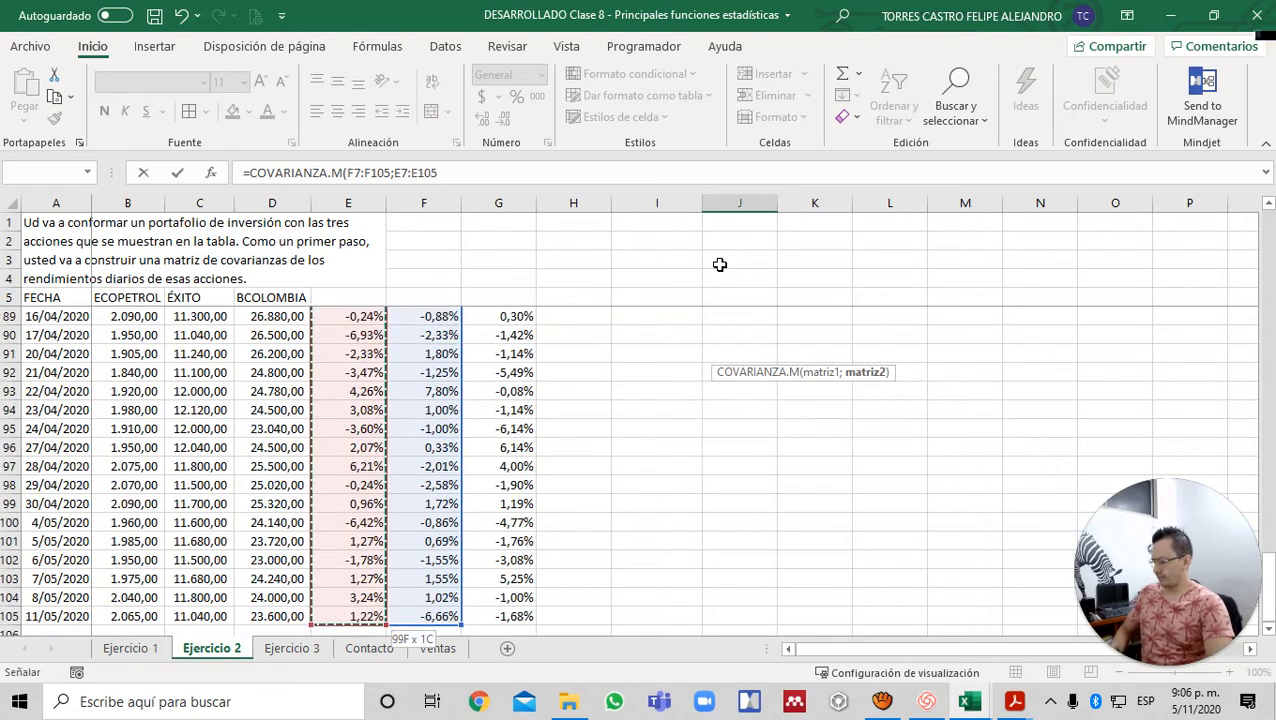
key(Return)
key(Up)
key(Up)
key(Up)
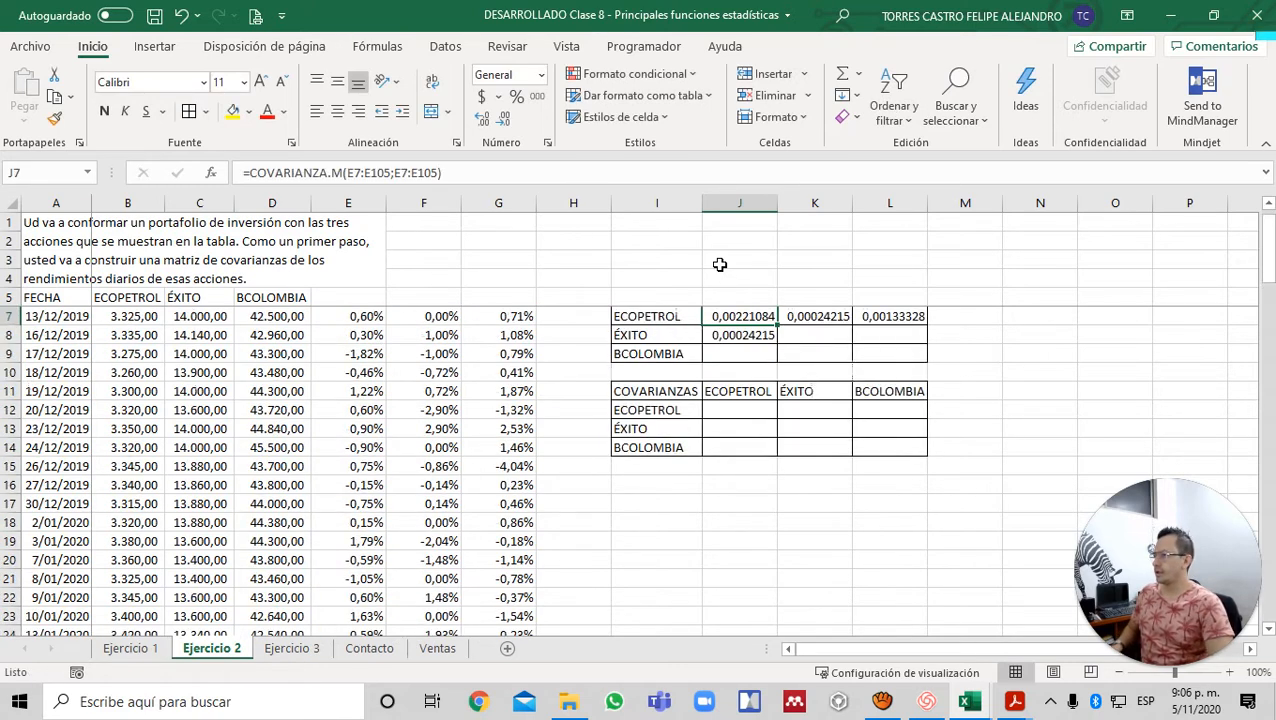
- Start a COVARIANZA.M formula in K8 with the ÉXITO returns F7:F105 as the first array
key(Down)
key(Down)
key(Right)
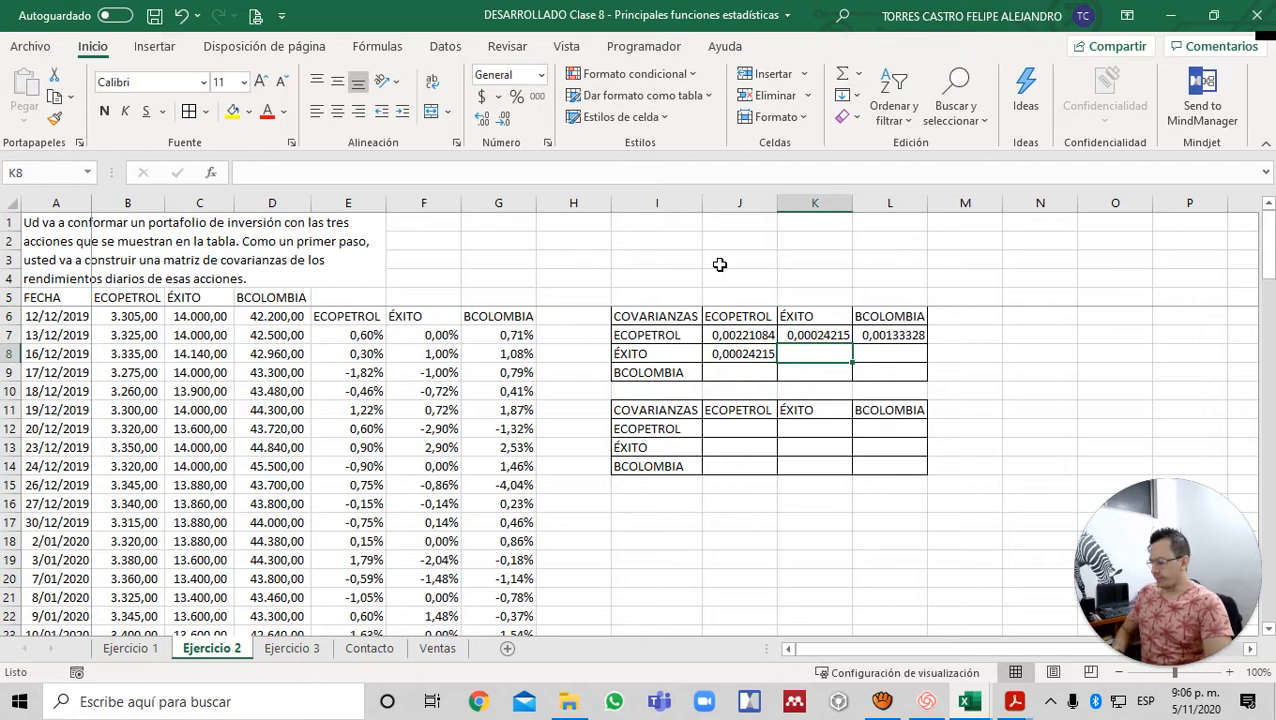
text(=COV)
key(Down)
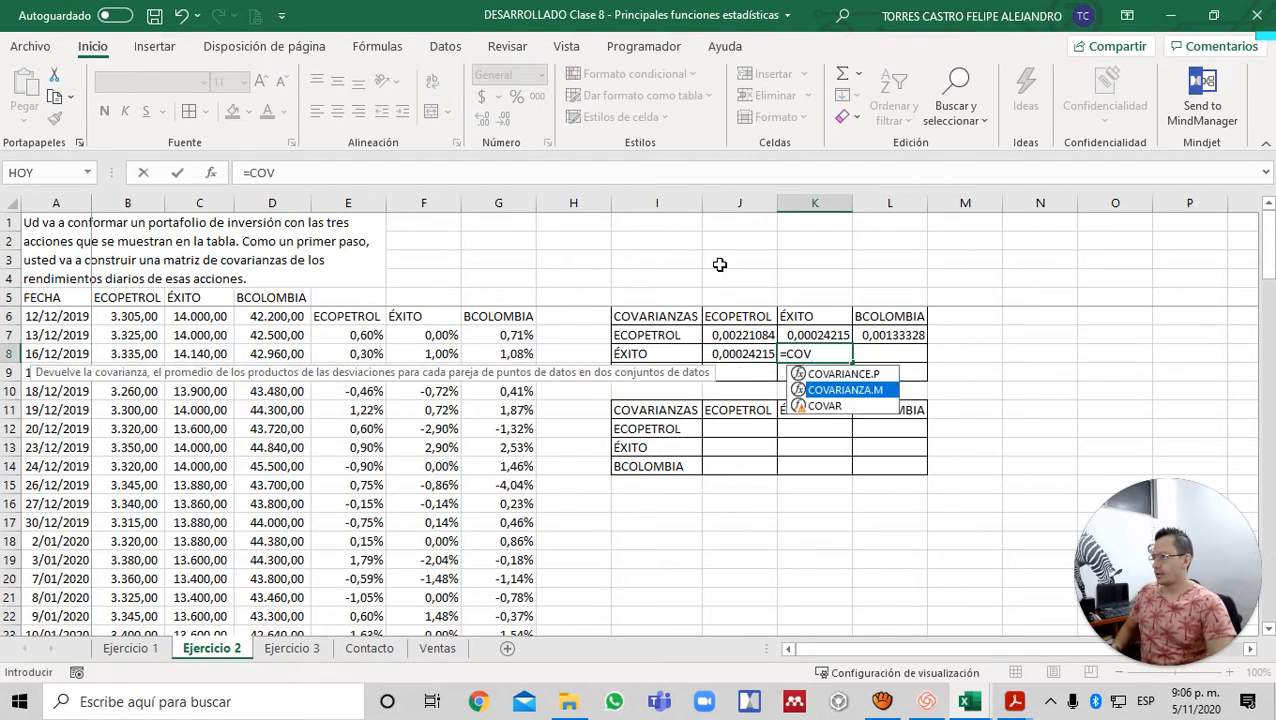
key(Tab)
key(Left)
key(Left)
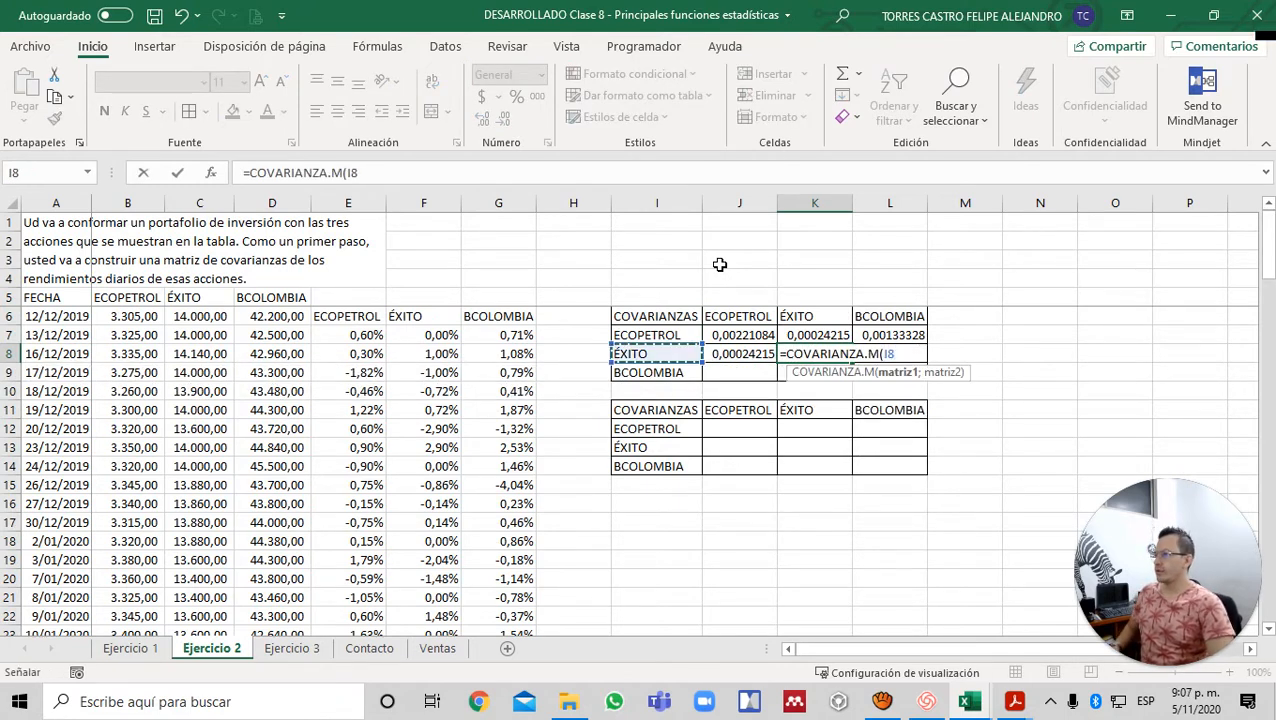
key(Left)
key(Left)
key(Left)
key(Up)
key(ctrl+shift+Down)
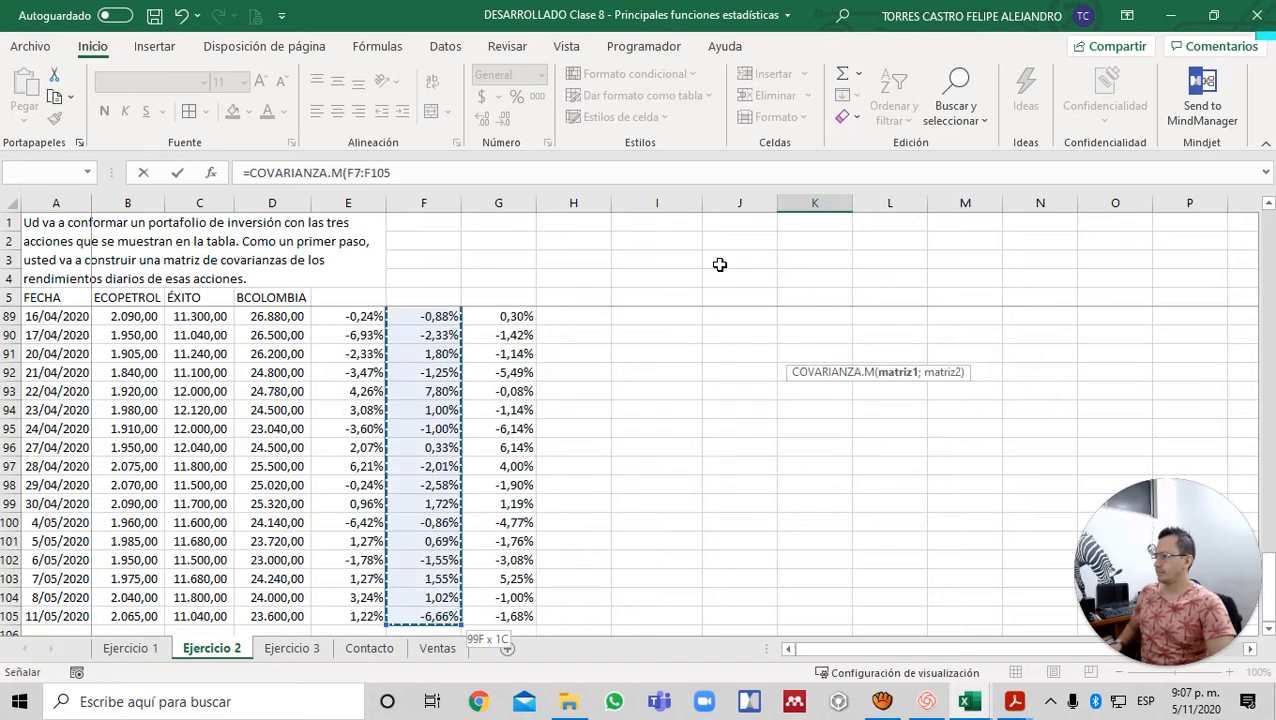
text(;)
- Complete the K8 covariance formula with the ÉXITO returns F7:F105 as the second array
key(Up)
key(Up)
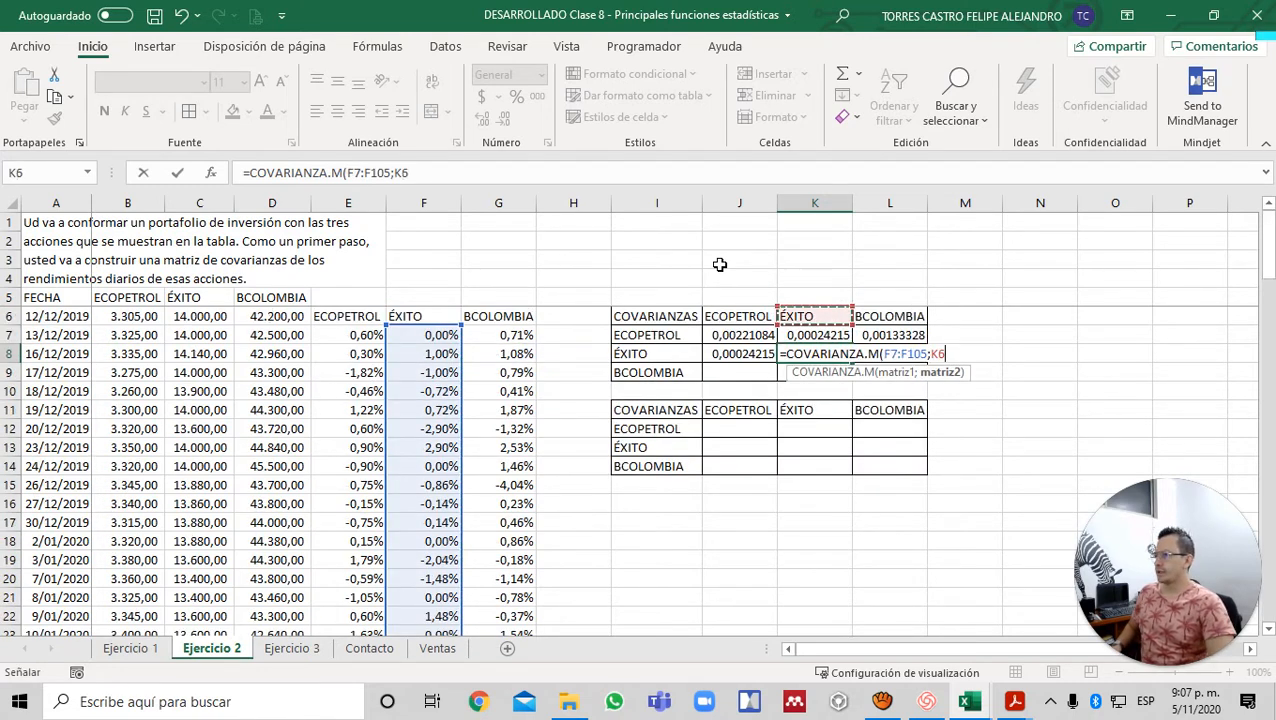
key(Left)
key(Left)
key(Left)
key(Left)
key(Left)
key(Down)
key(ctrl+shift+Down)
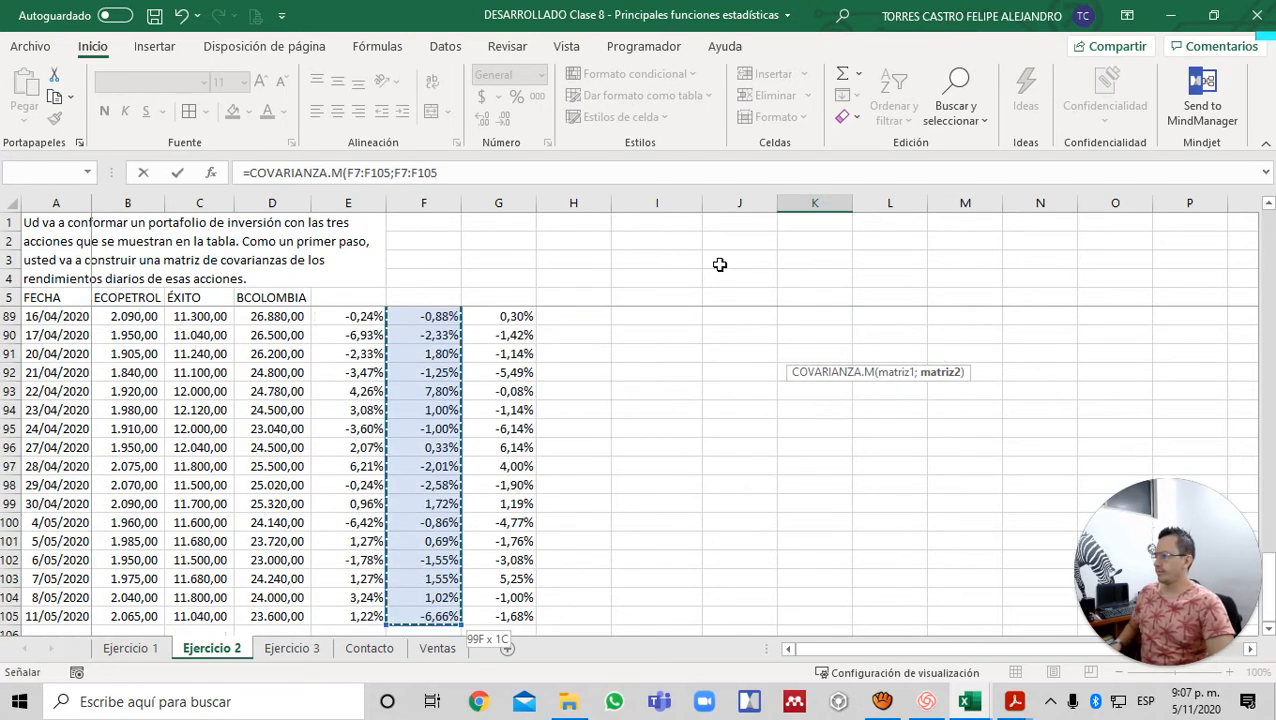
text())
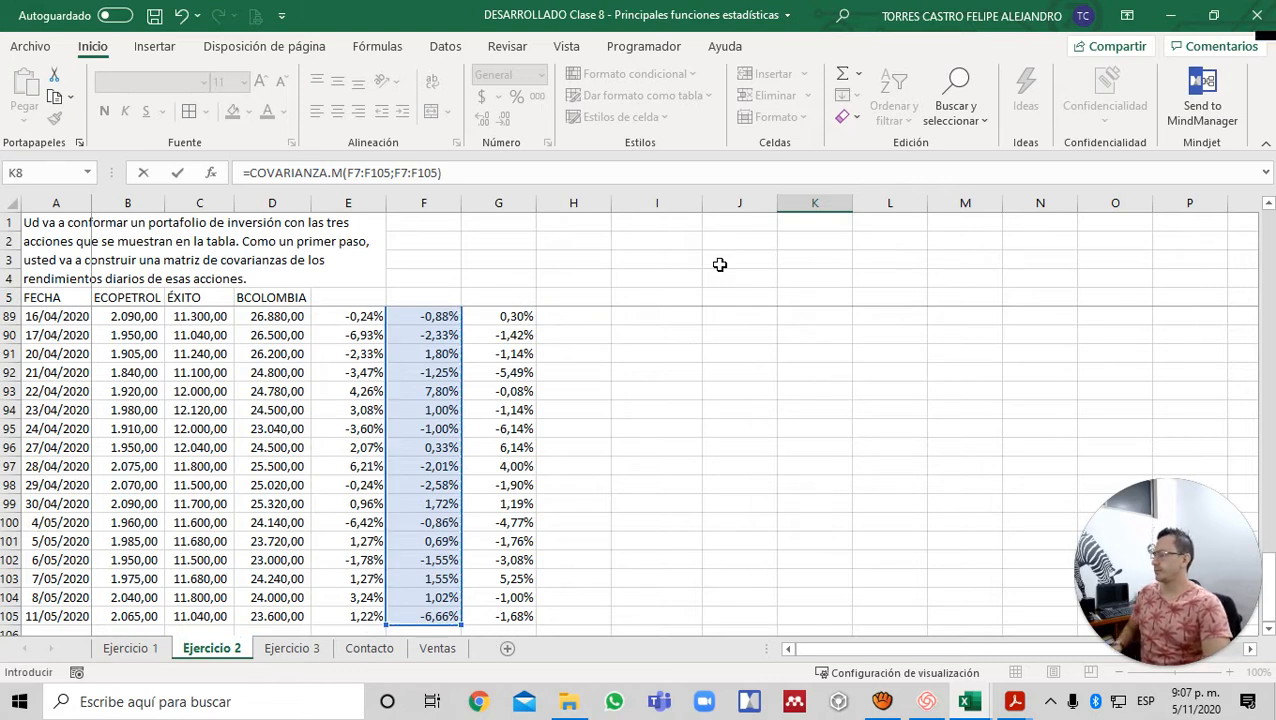
key(Return)
- Start a COVARIANZA.M formula in L8 with the ÉXITO returns F7:F105 as the first array
key(Up)
key(Up)
key(Up)
key(Down)
key(Right)
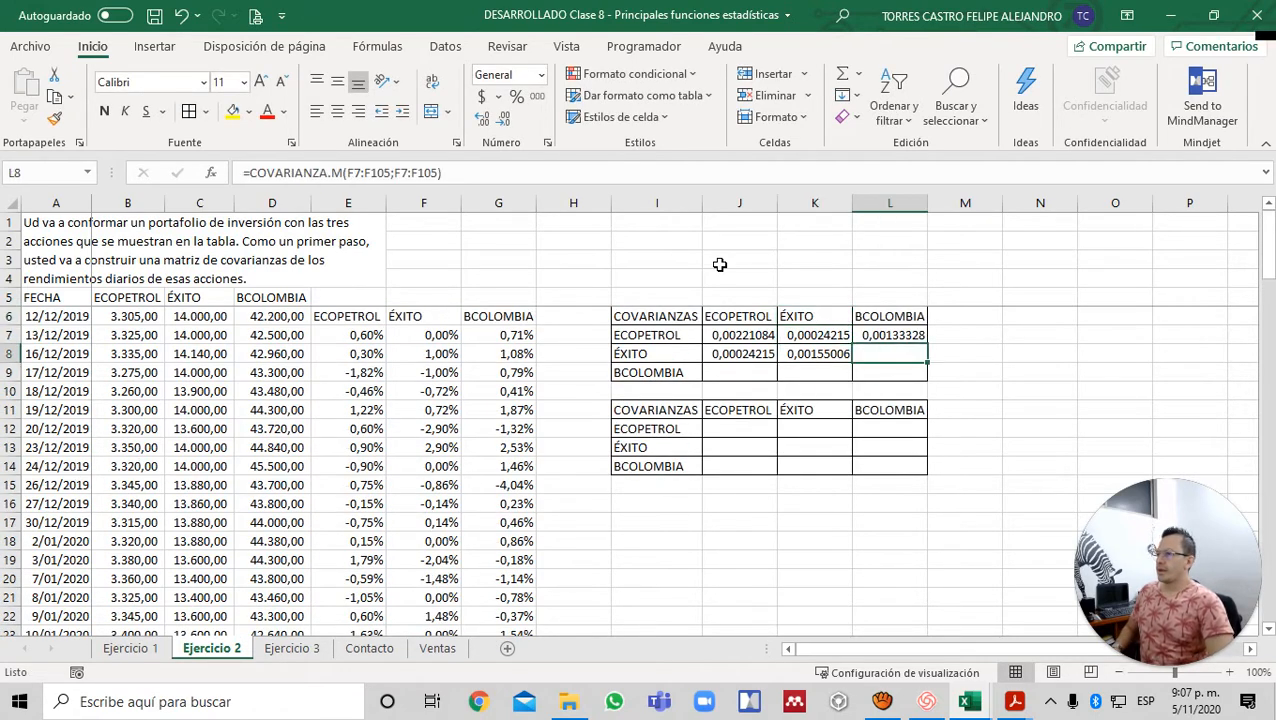
key(Down)
text(=COV)
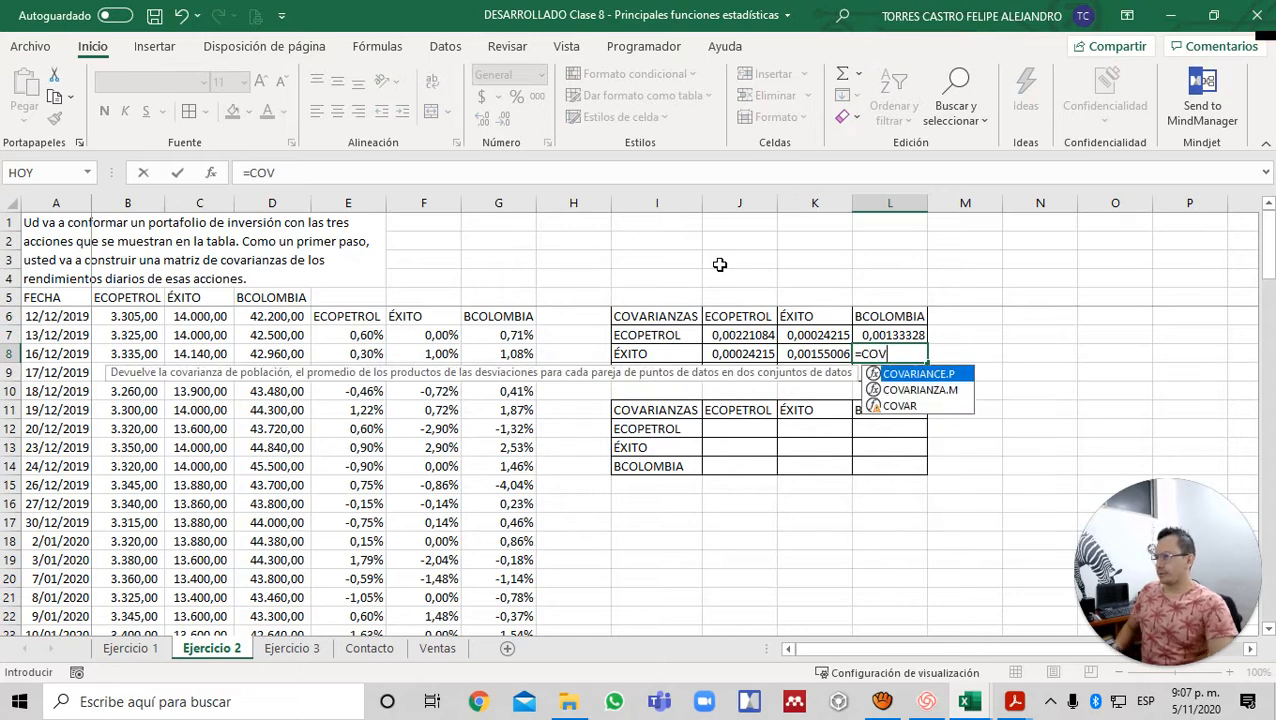
key(Down)
key(Tab)
key(Left)
key(Left)
key(Left)
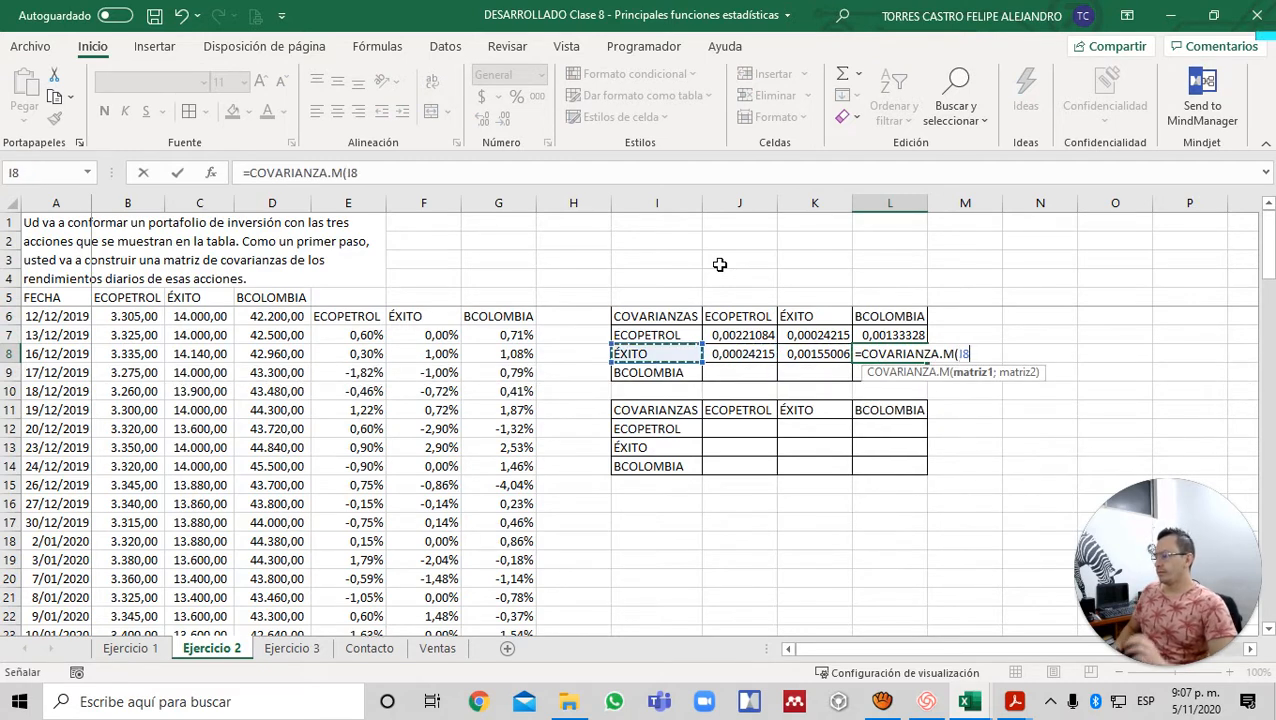
key(Left)
key(Left)
key(Left)
key(Up)
key(ctrl+shift+Down)
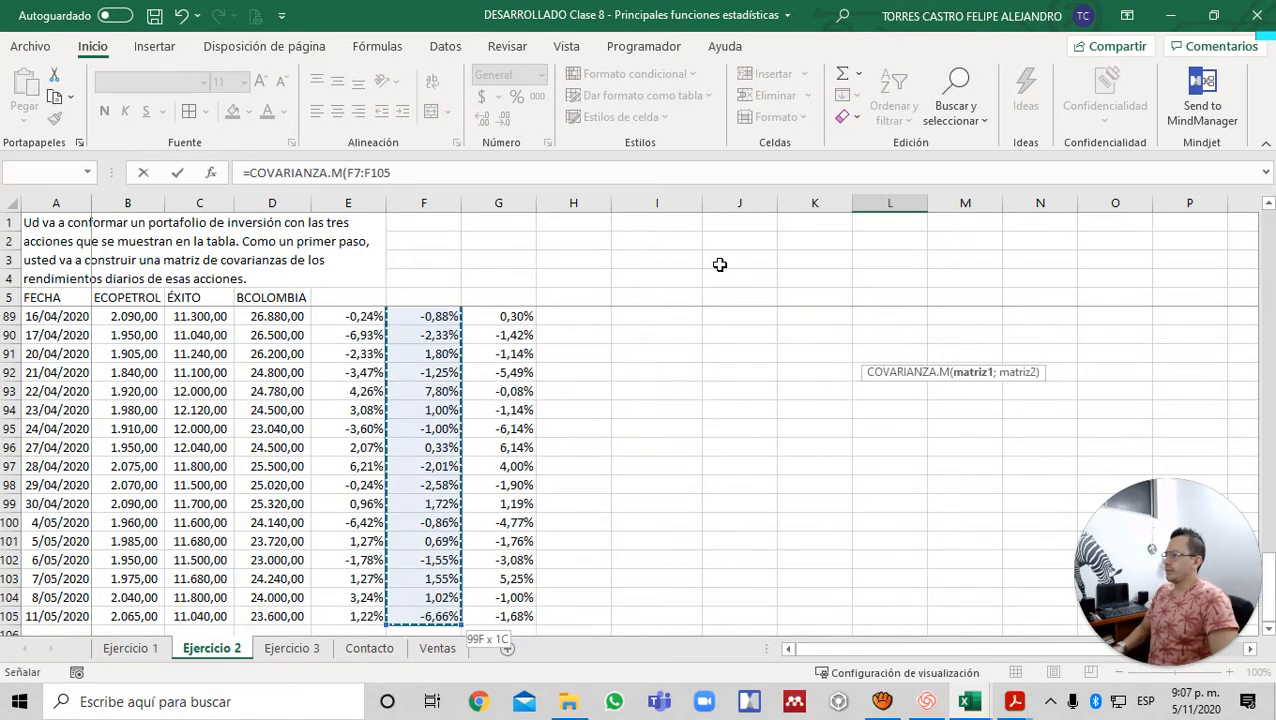
- Complete the L8 covariance formula with the BCOLOMBIA returns G7:G105 as the second array
text(;)
key(Up)
key(Up)
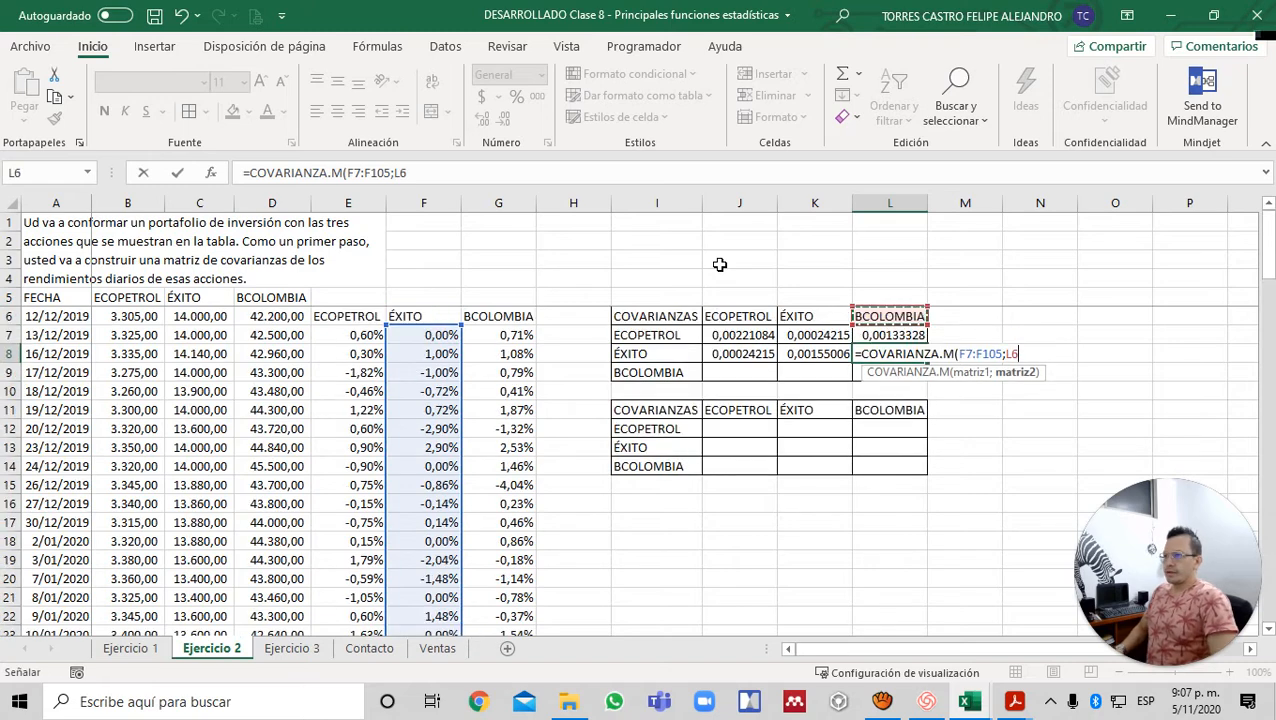
key(Left)
key(Left)
key(Left)
key(Down)
key(Left)
key(Left)
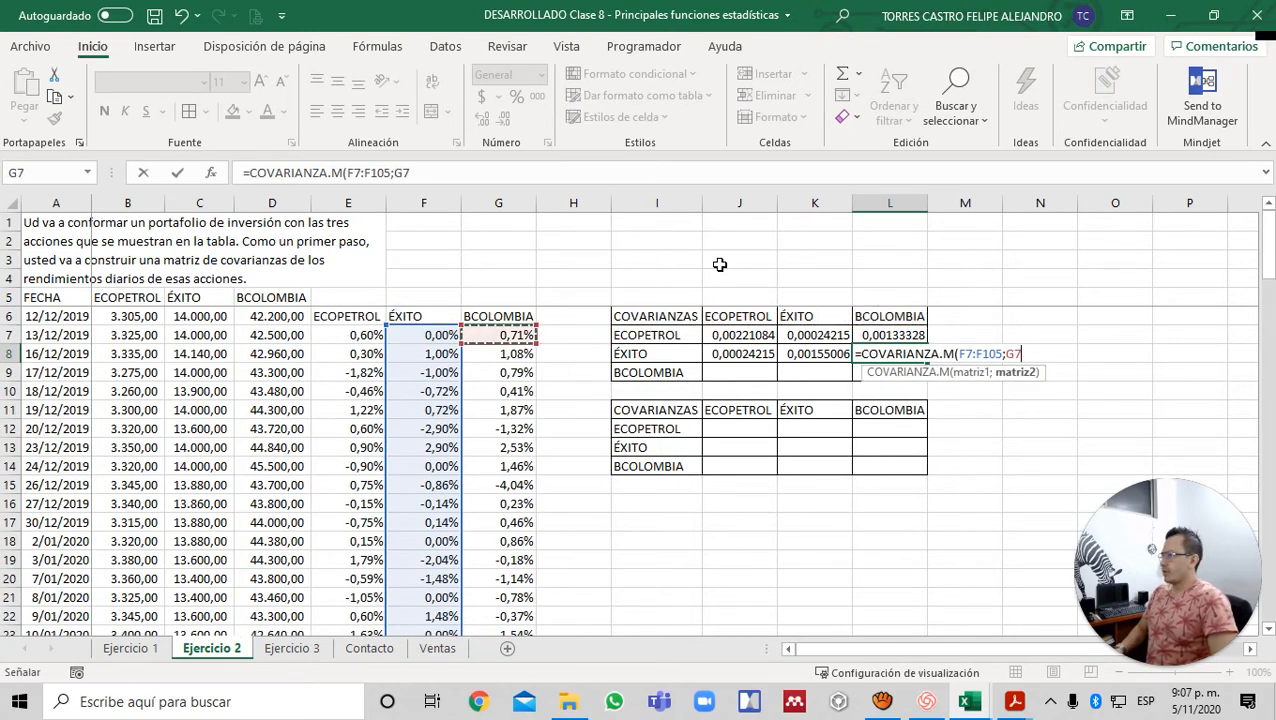
key(ctrl+shift+Down)
text())
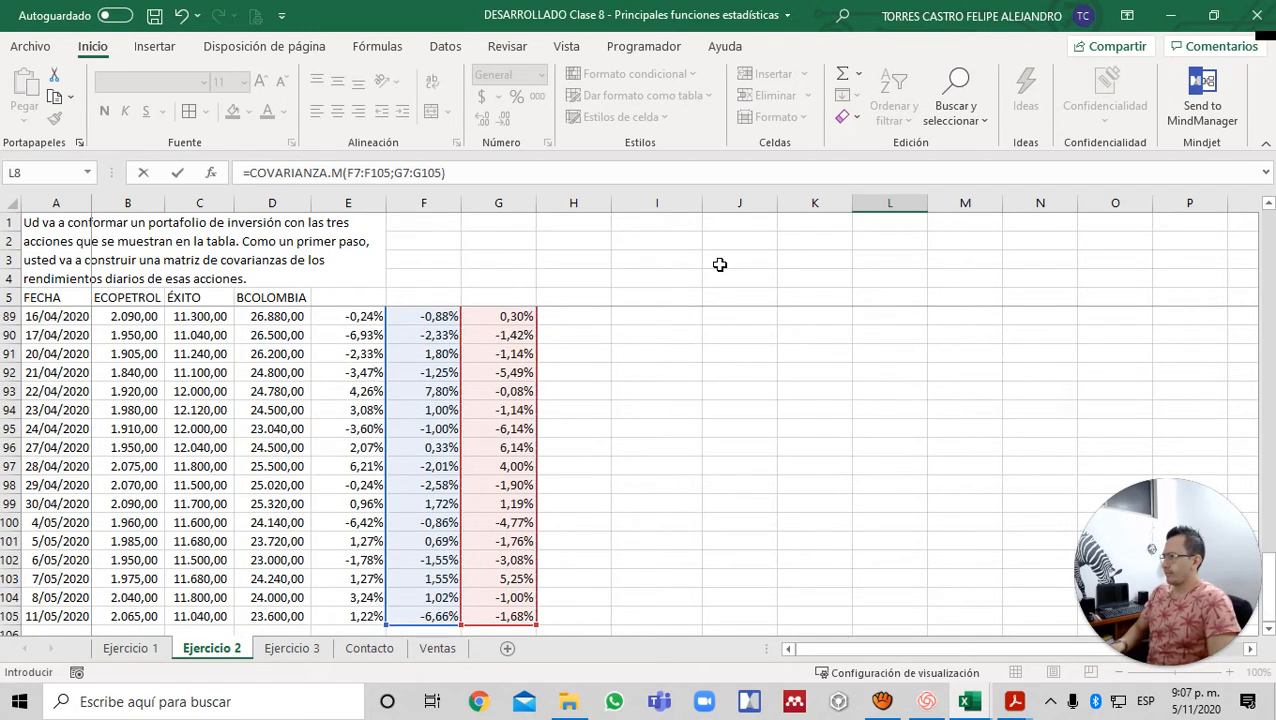
key(Return)
- Start a COVARIANZA.M formula in J9 with the BCOLOMBIA returns G7:G105 as the first array
key(Up)
key(Up)
key(Up)
key(Down)
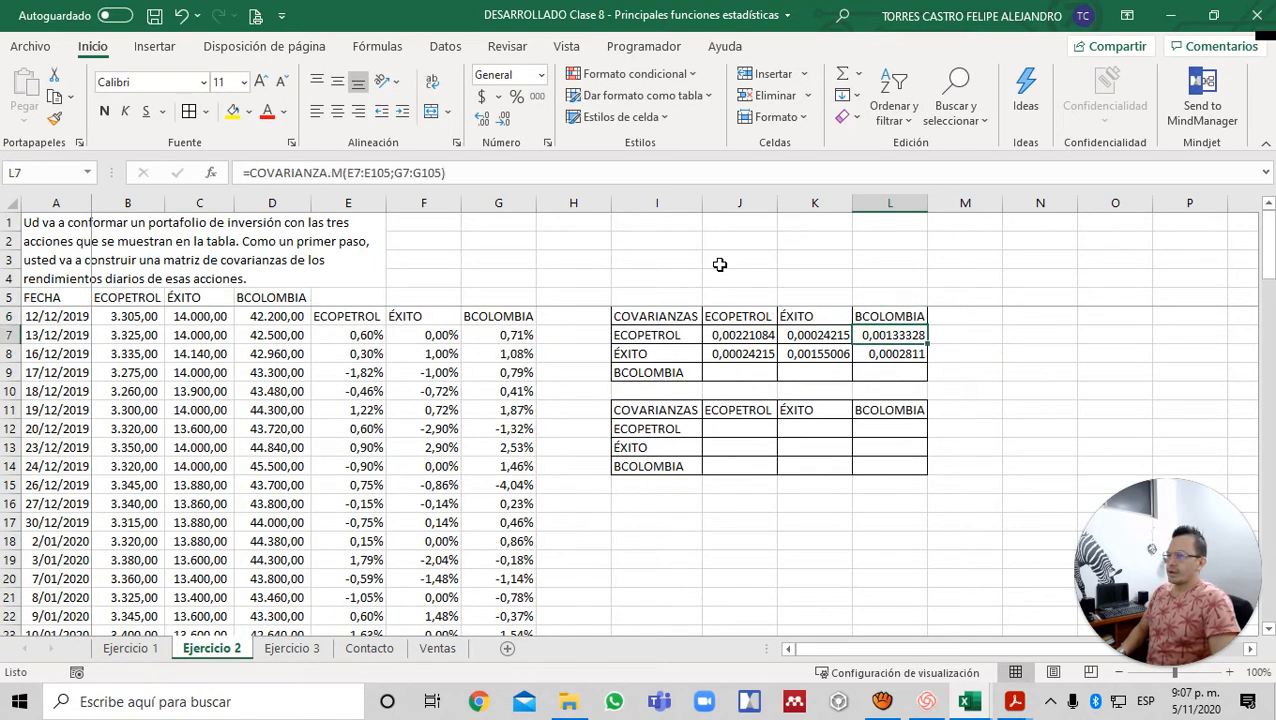
key(Down)
key(Left)
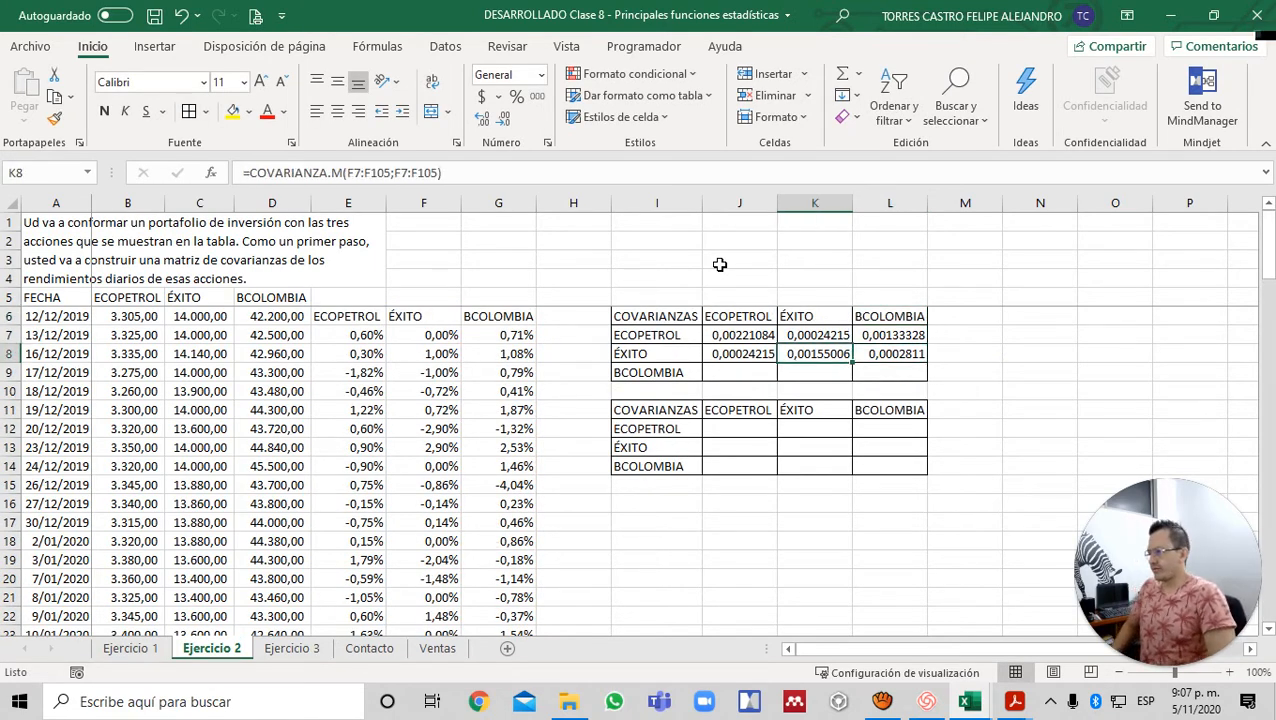
key(Down)
key(Left)
text(=COV)
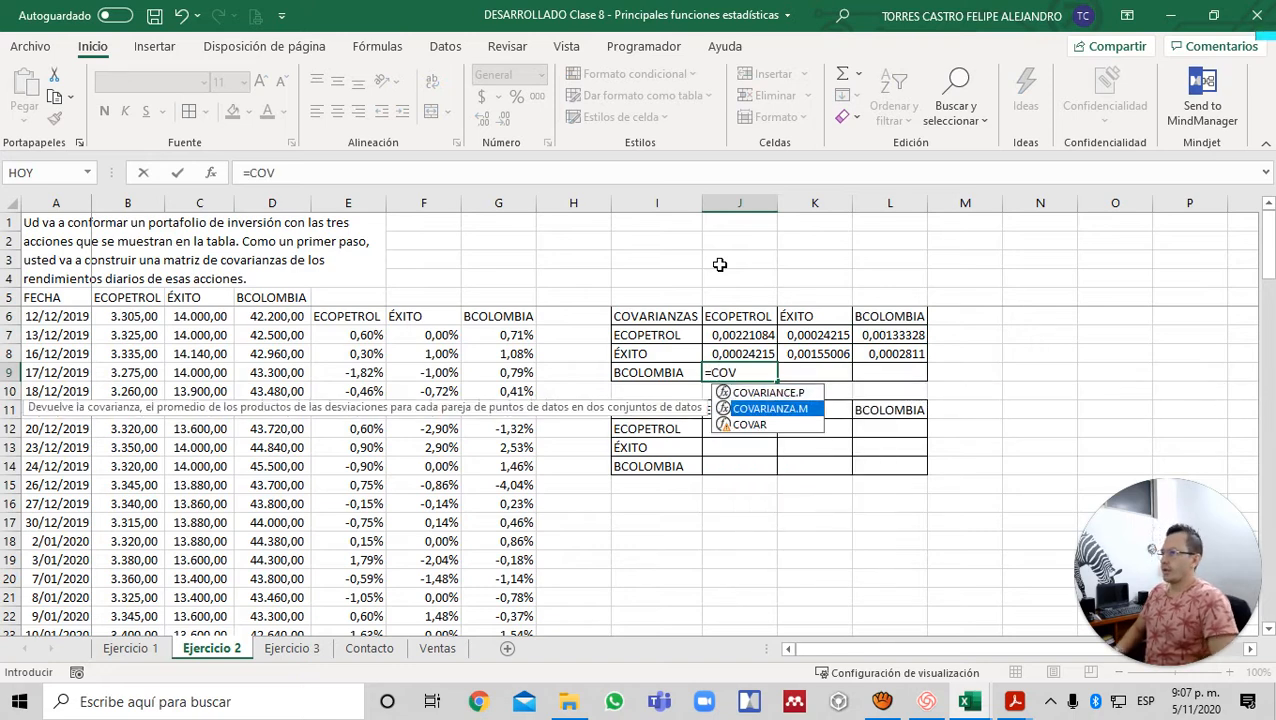
key(Tab)
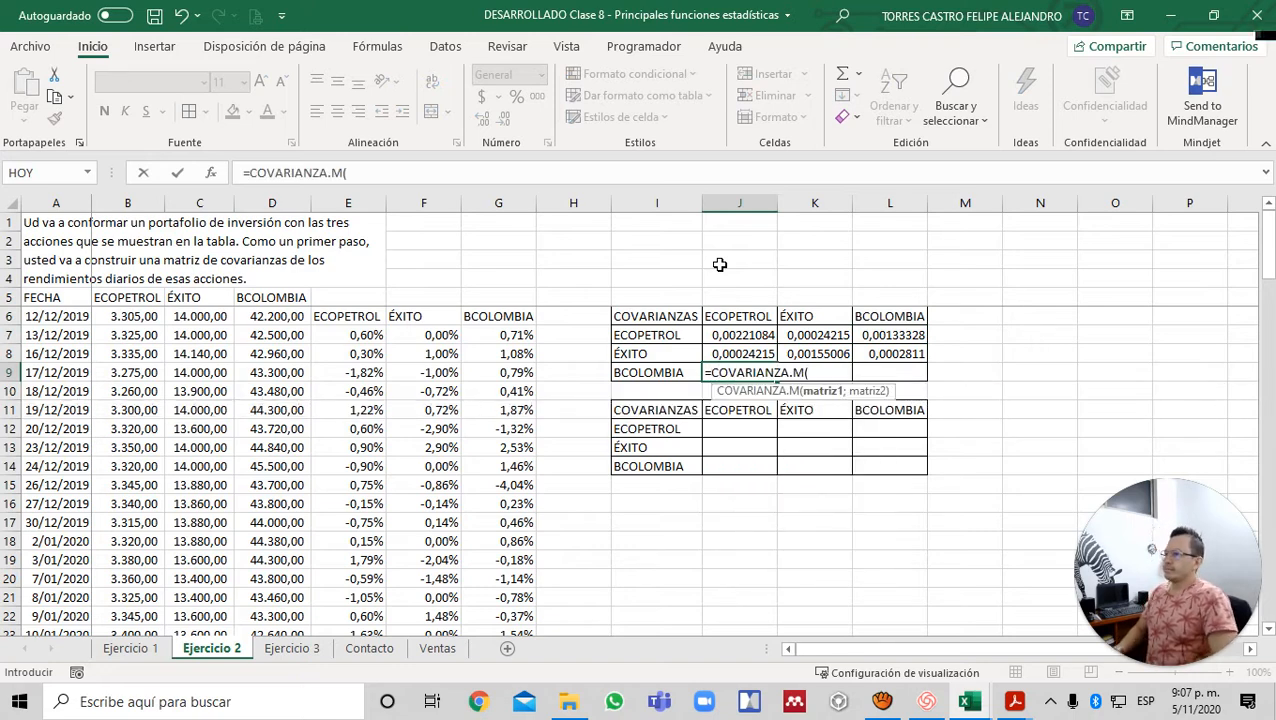
key(Left)
key(Left)
key(Left)
key(Up)
key(Up)
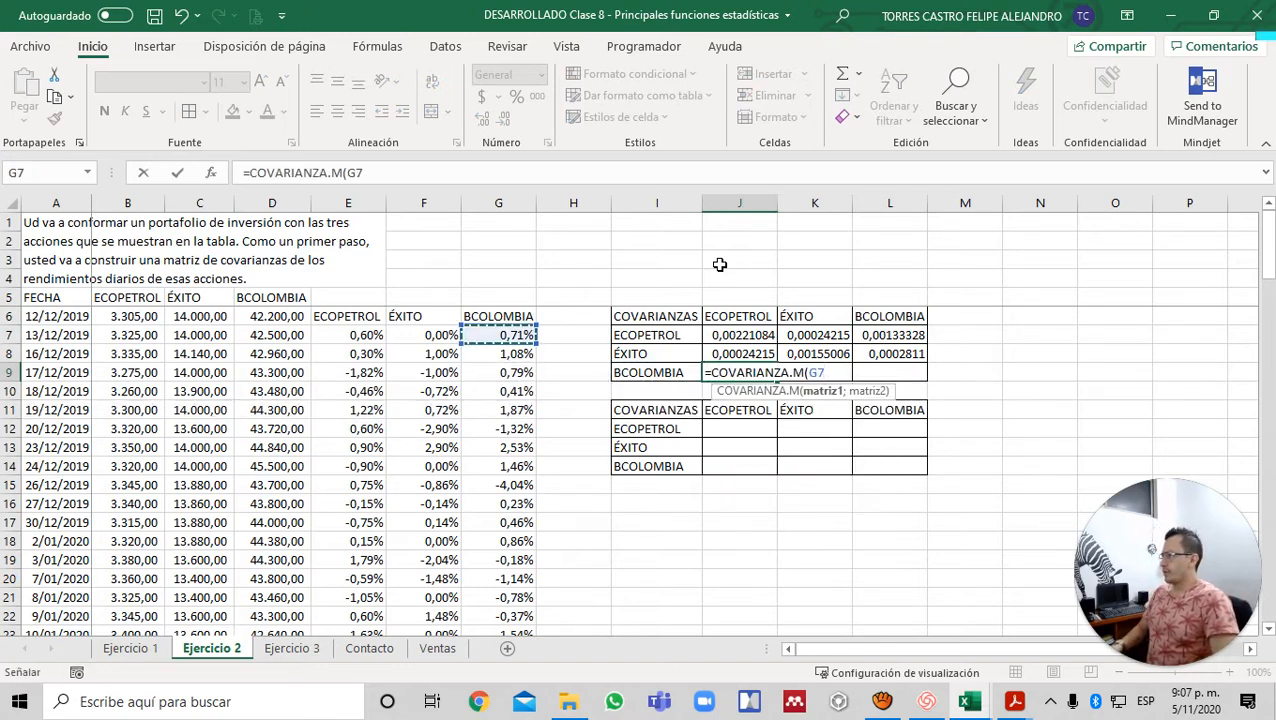
key(ctrl+shift+Down)
- Complete the J9 covariance formula with the ECOPETROL returns E7:E105 as the second array
text(;)
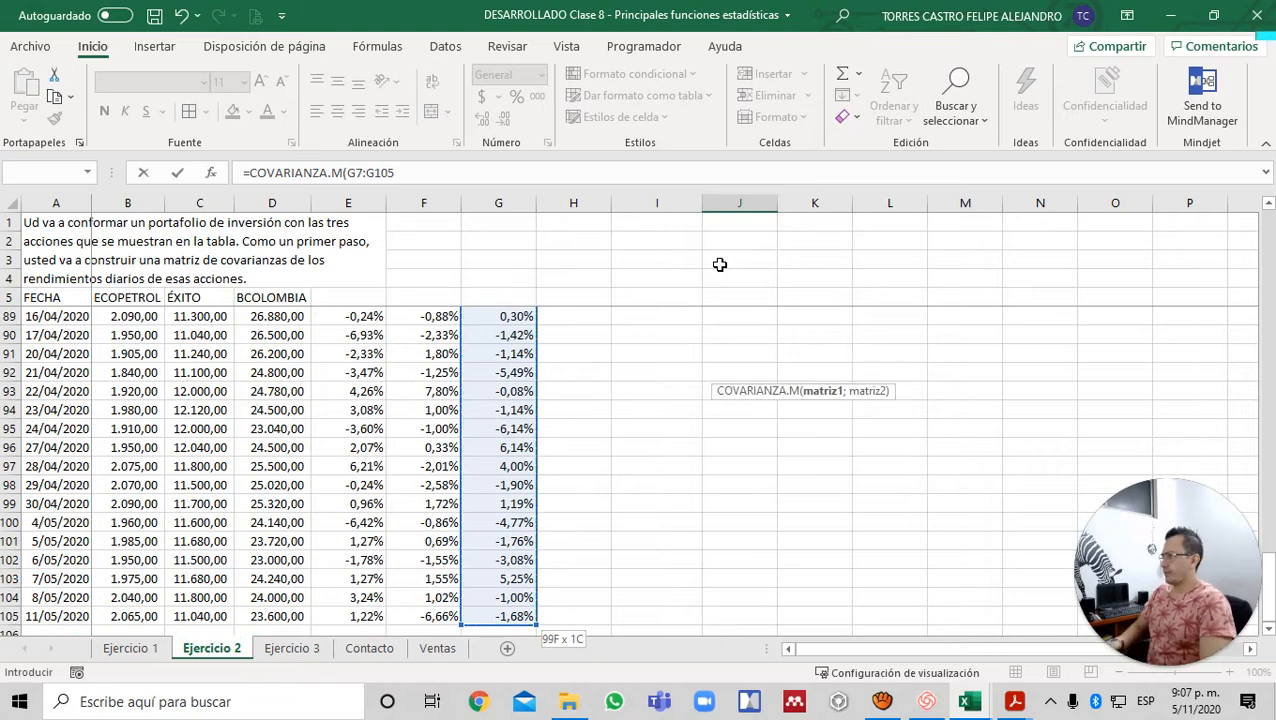
key(Up)
key(Up)
key(Up)
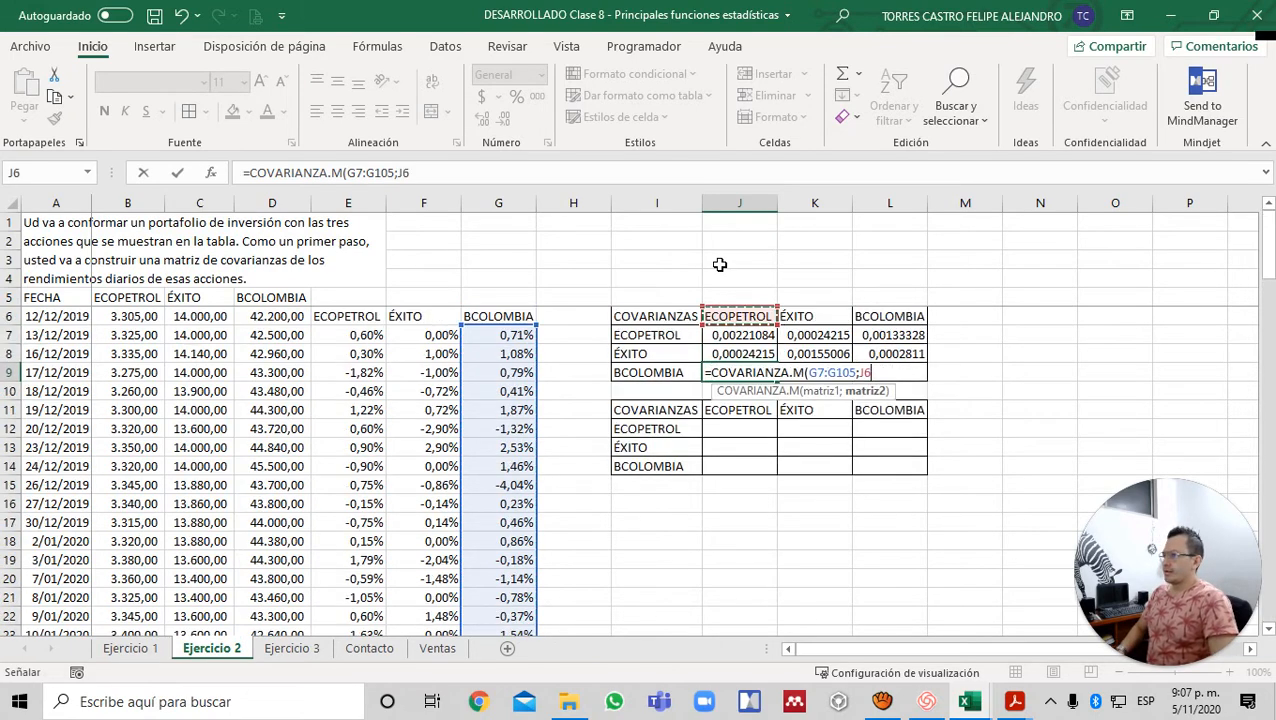
key(Down)
key(Left)
key(Left)
key(Left)
key(Left)
key(Left)
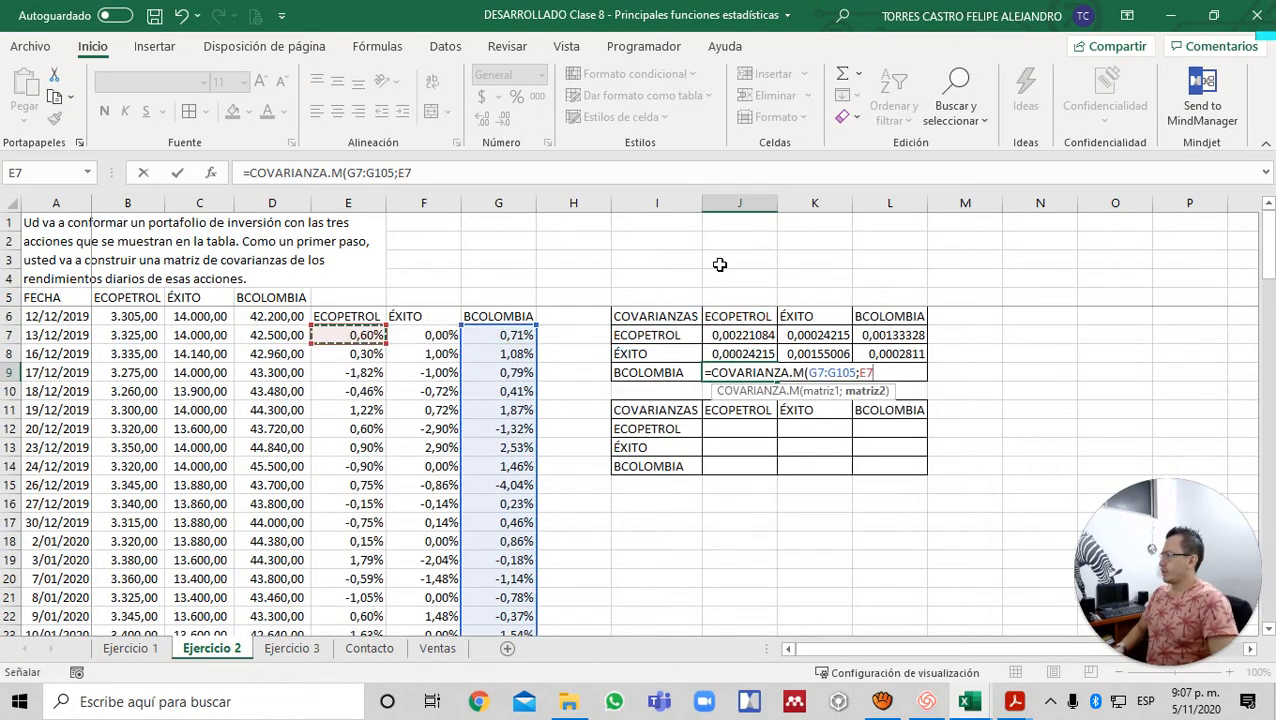
key(ctrl+shift+Down)
key(Return)
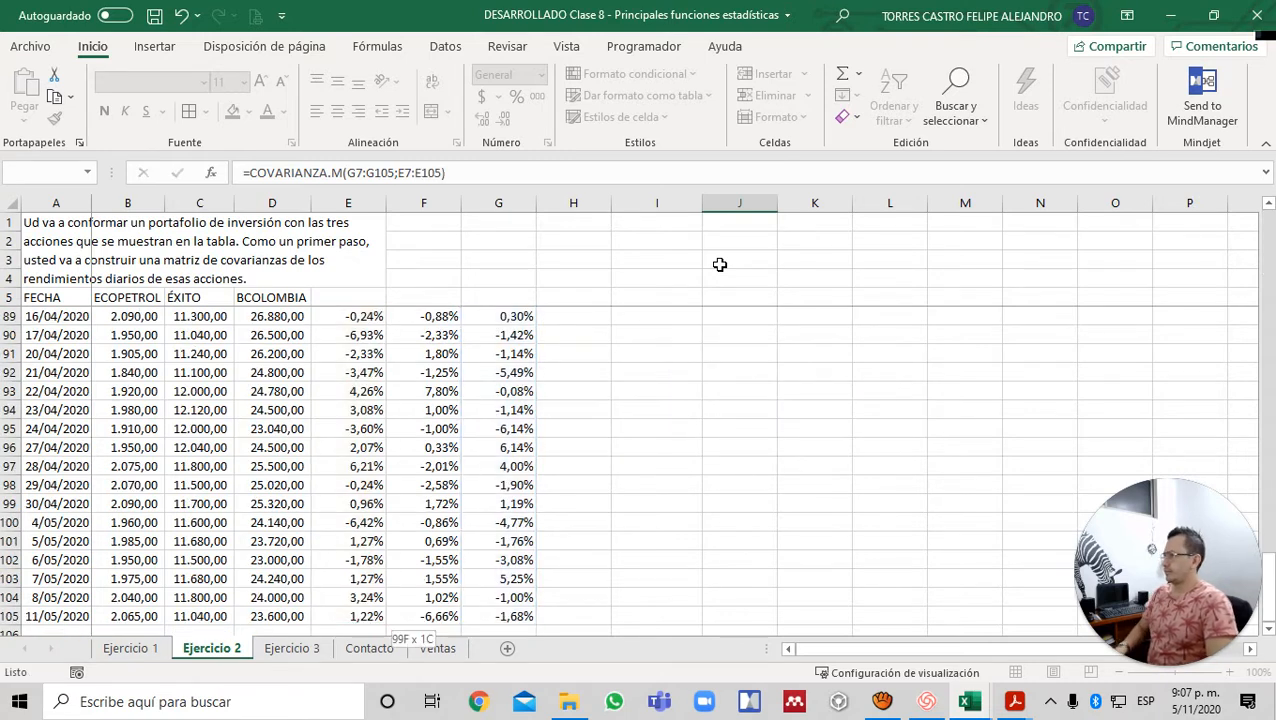
- Start a COVARIANZA.M formula in K9 with the BCOLOMBIA returns G7:G105 as the first array
key(Up)
key(Up)
key(Up)
key(Up)
key(Right)
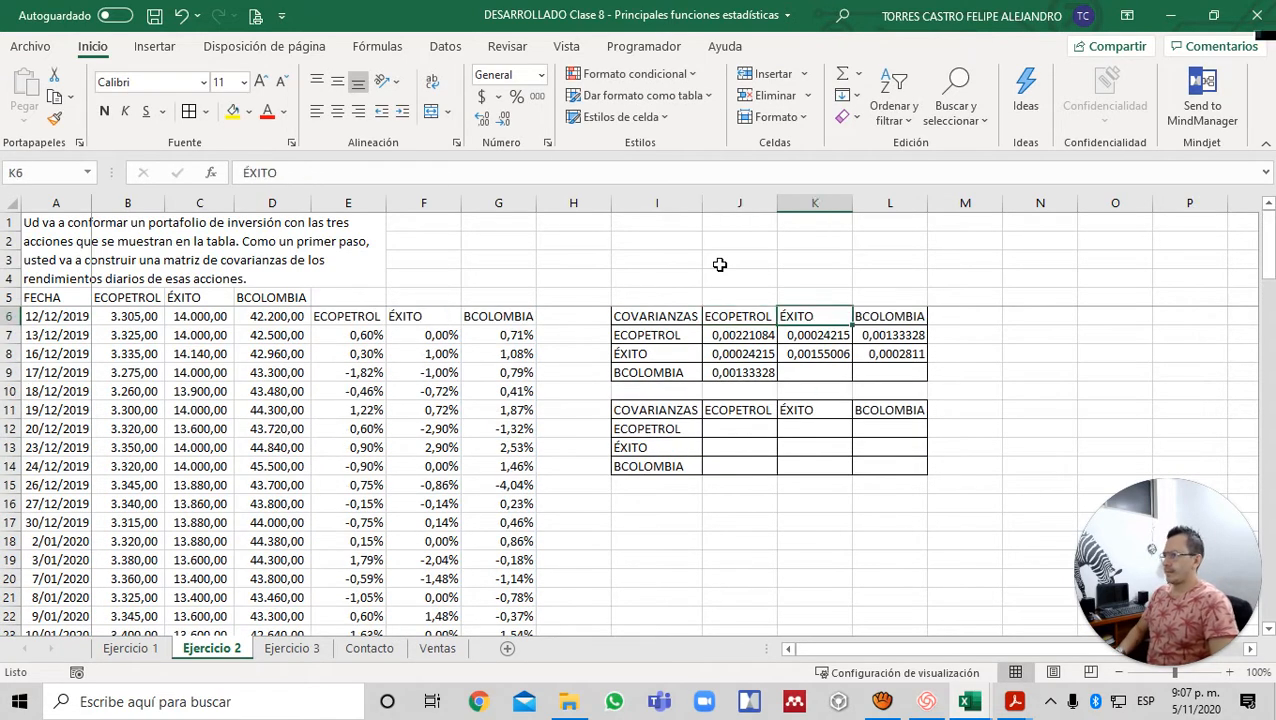
key(Down)
key(Down)
key(Down)
text(=)
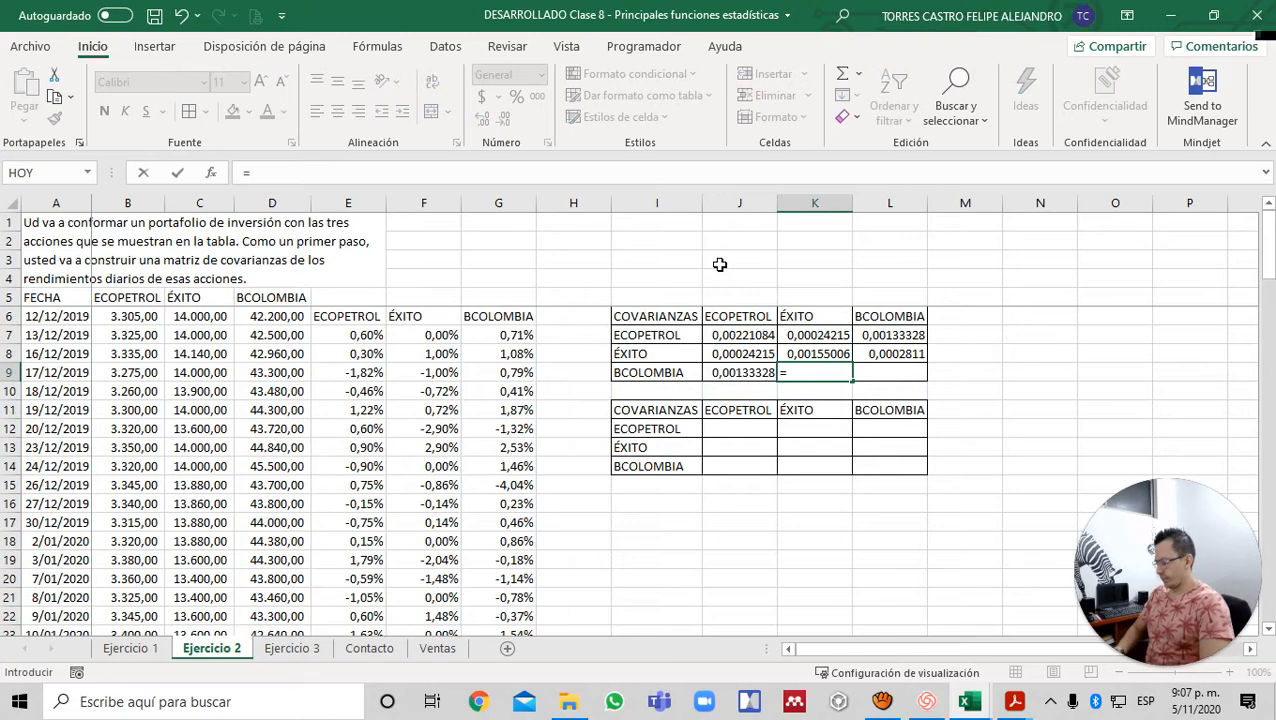
text(COV)
key(Down)
key(Tab)
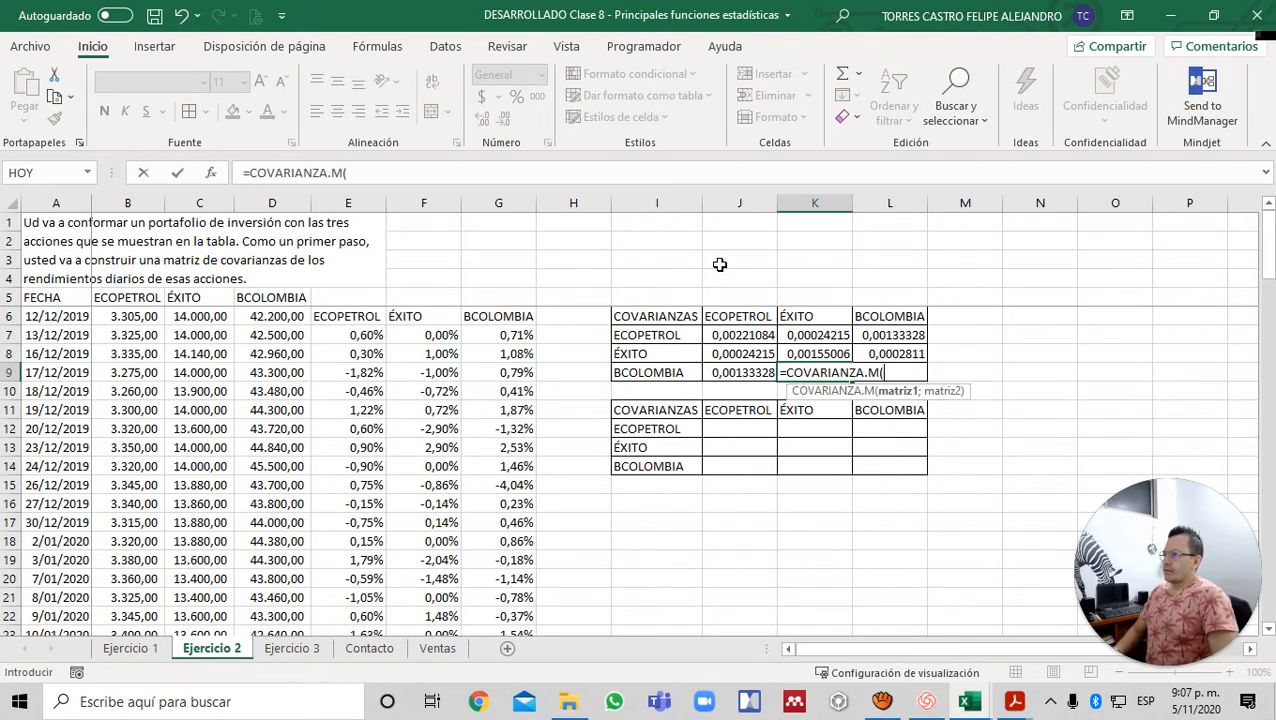
key(Left)
key(Left)
key(Left)
key(Left)
key(Up)
key(Up)
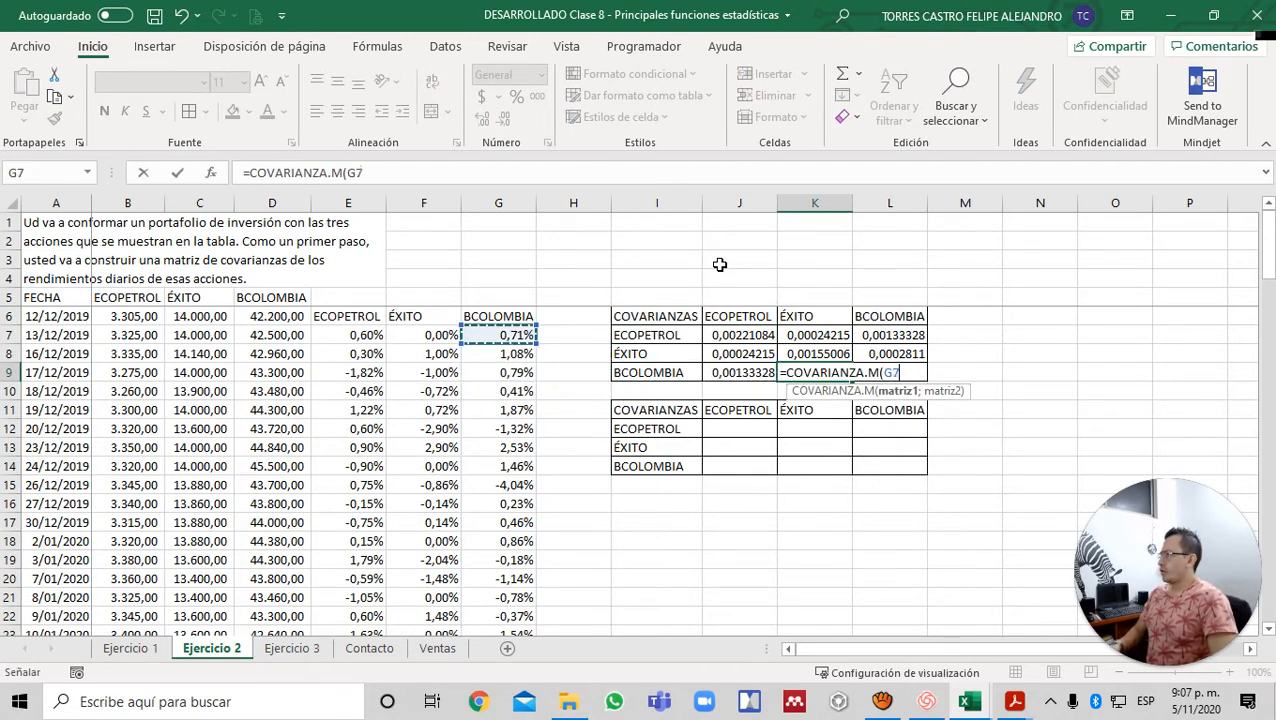
key(ctrl+shift+Down)
- Complete the K9 covariance formula with the ÉXITO returns F7:F105 as the second array
text(;)
key(Up)
key(Up)
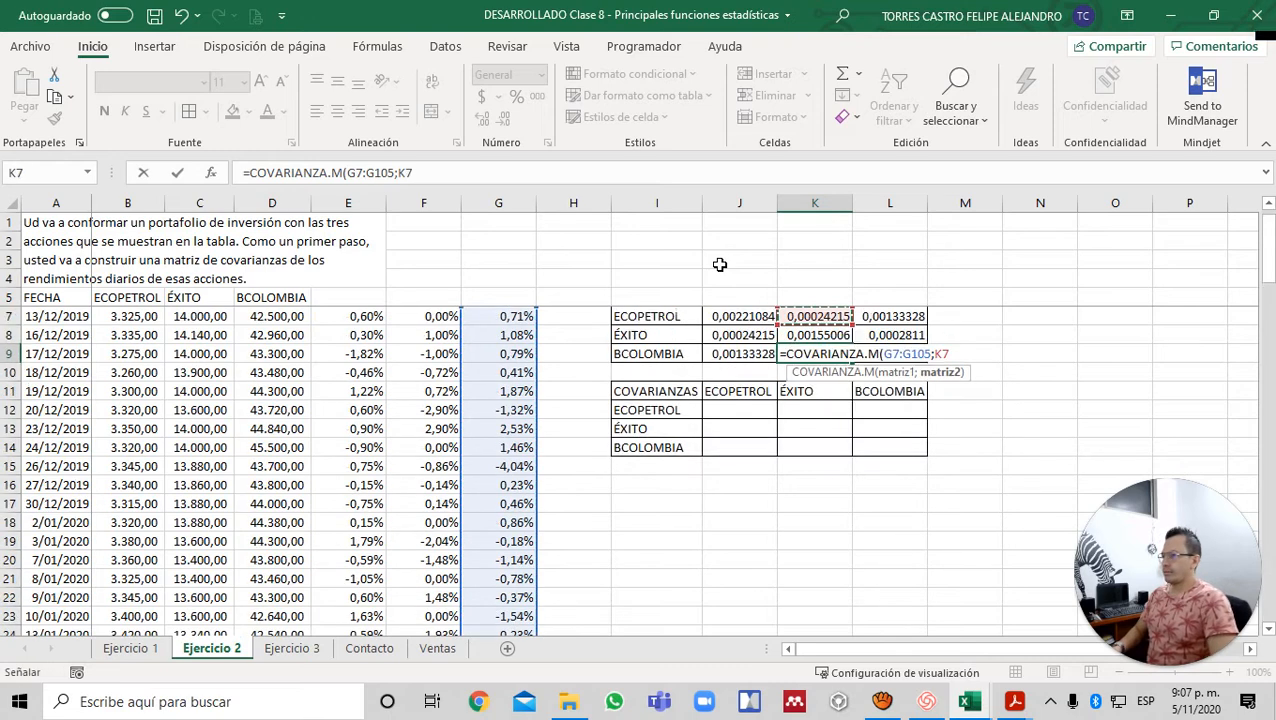
key(Up)
key(Left)
key(Left)
key(Down)
key(Left)
key(Left)
key(Left)
key(ctrl+shift+Down)
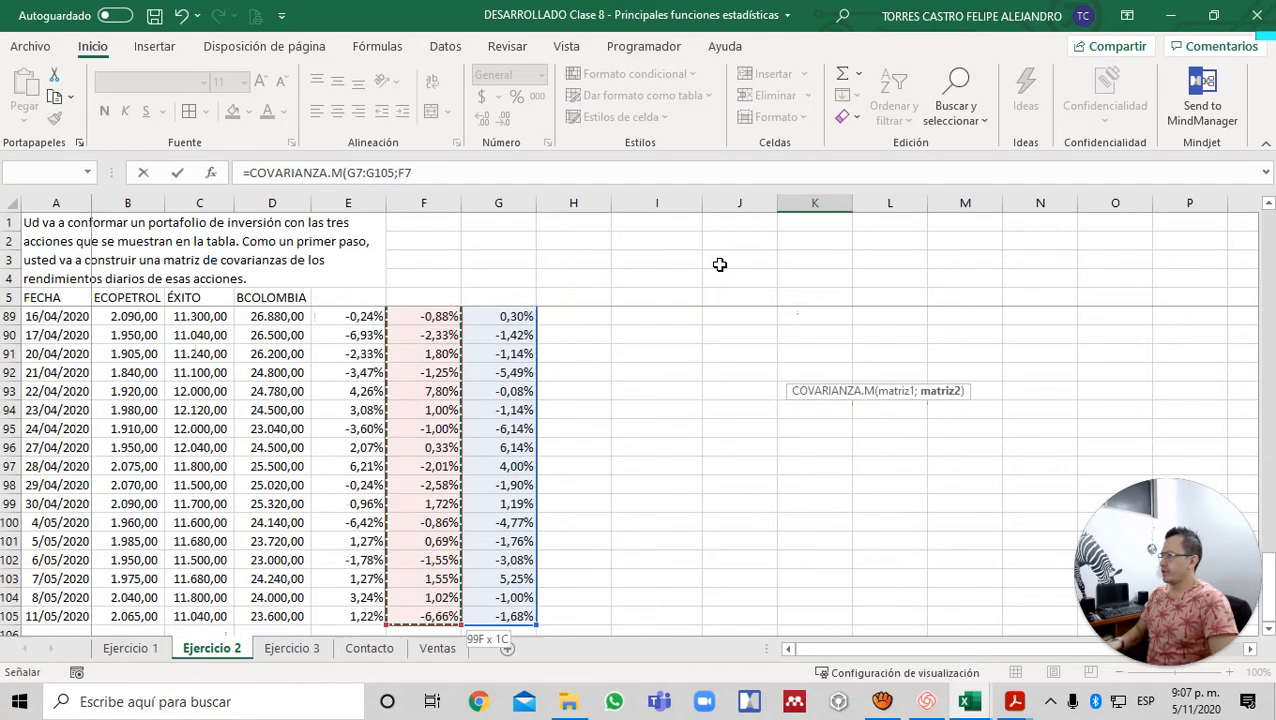
text())
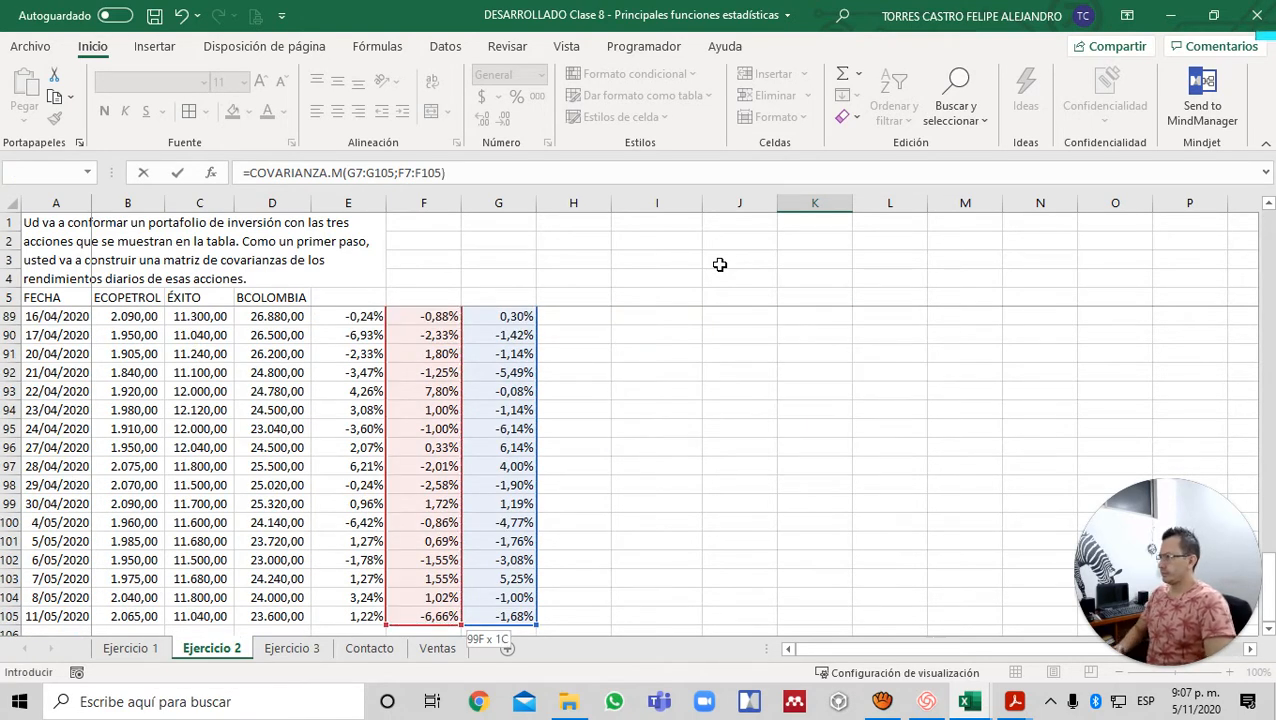
key(Return)
- Start a COVARIANZA.M formula in L9 with the BCOLOMBIA returns G7:G105 as the first array
key(Up)
key(Up)
key(Up)
key(Up)
key(Right)
key(Right)
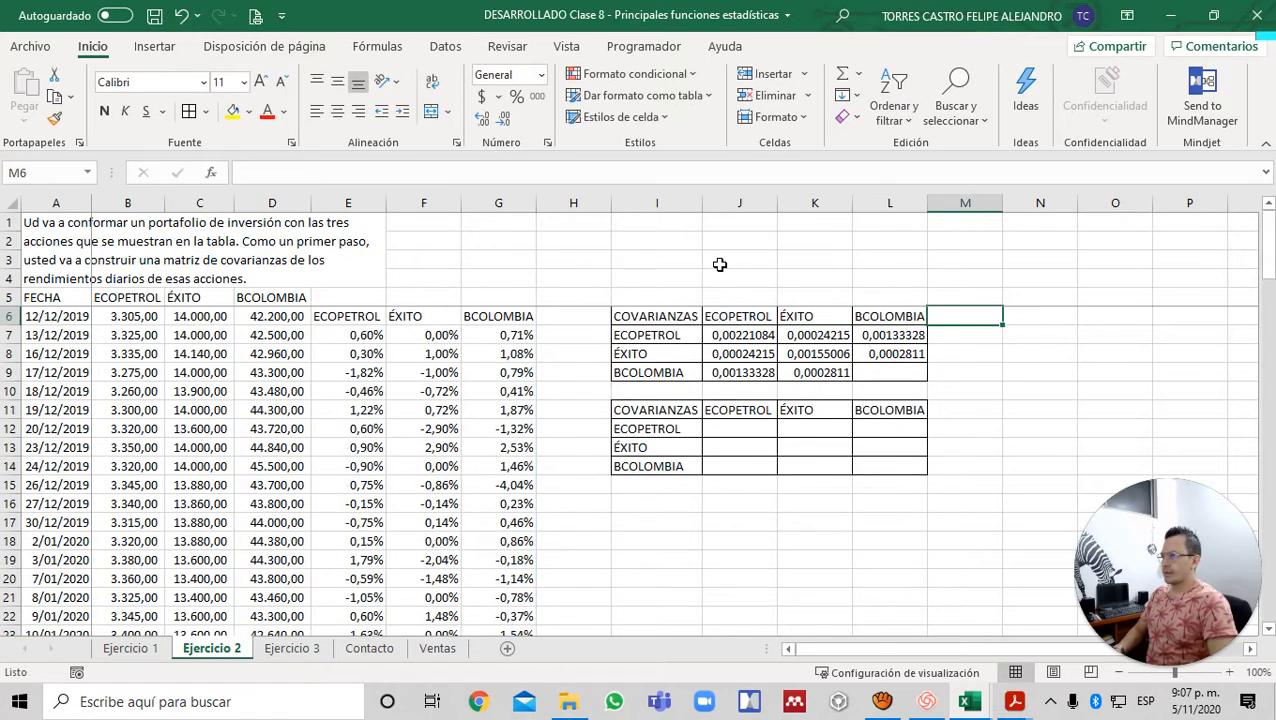
key(Down)
key(Down)
key(Left)
key(Down)
text(=COV)
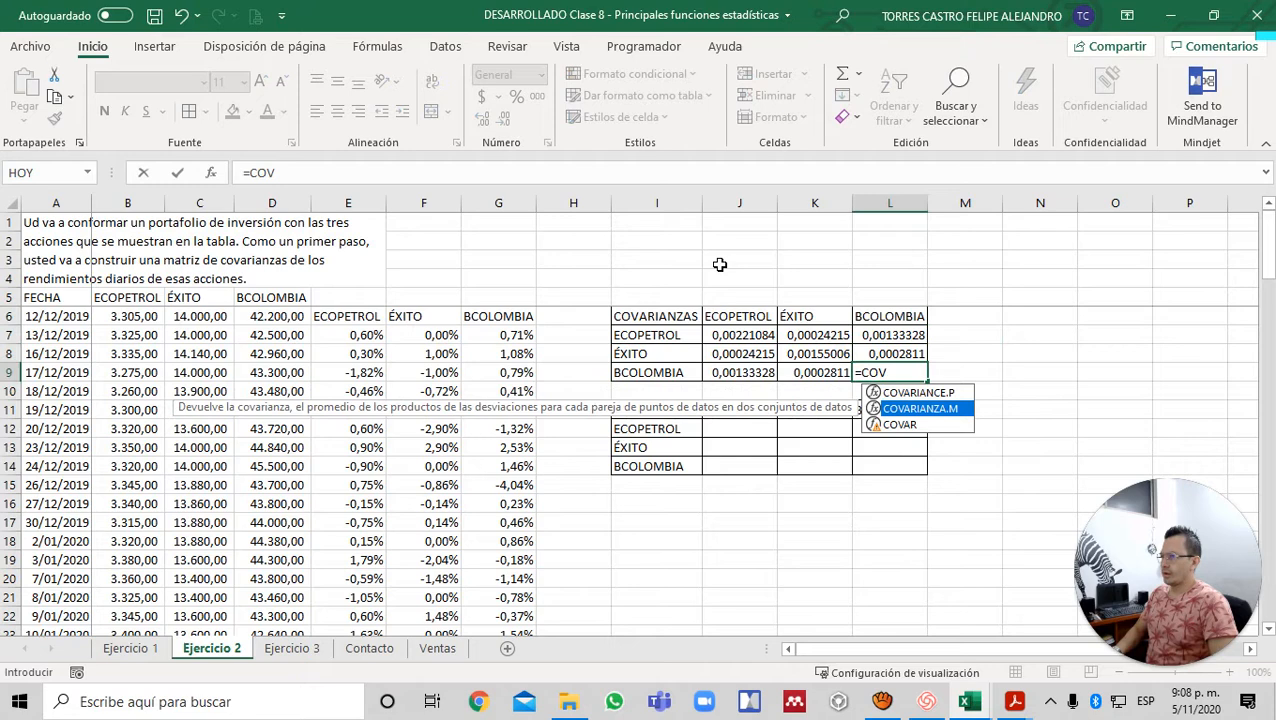
key(Tab)
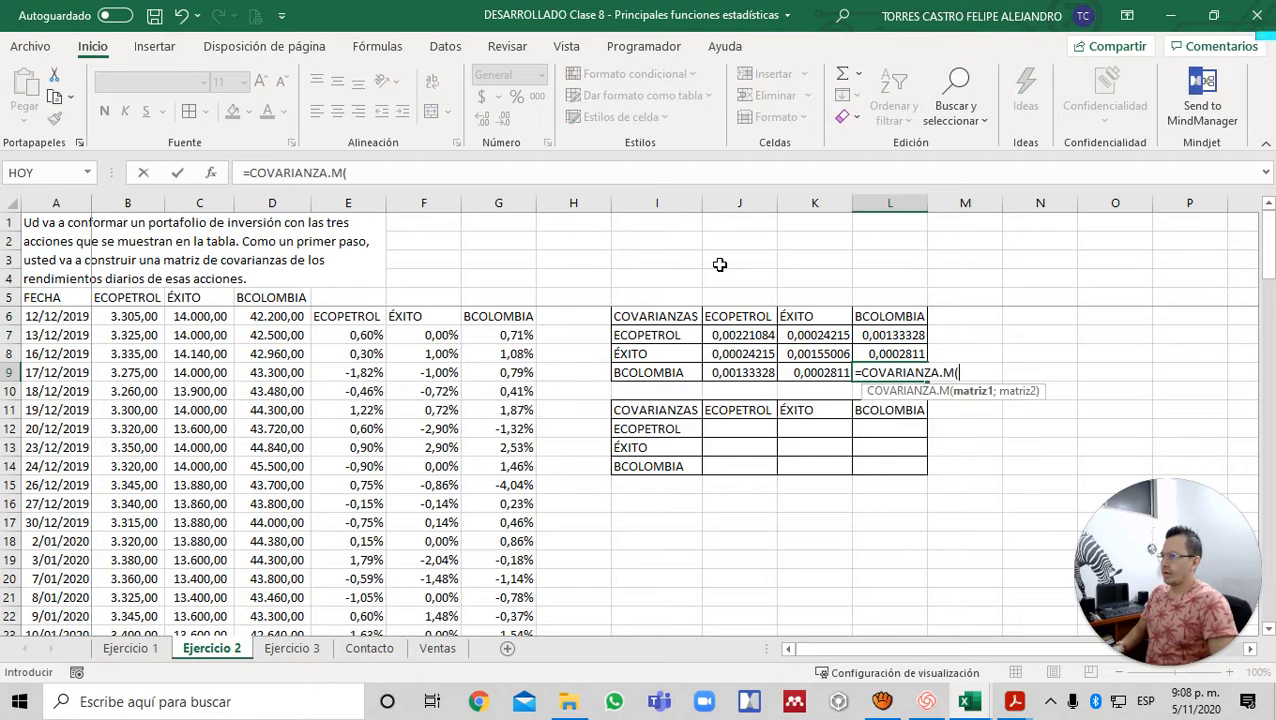
key(Left)
key(Left)
key(Left)
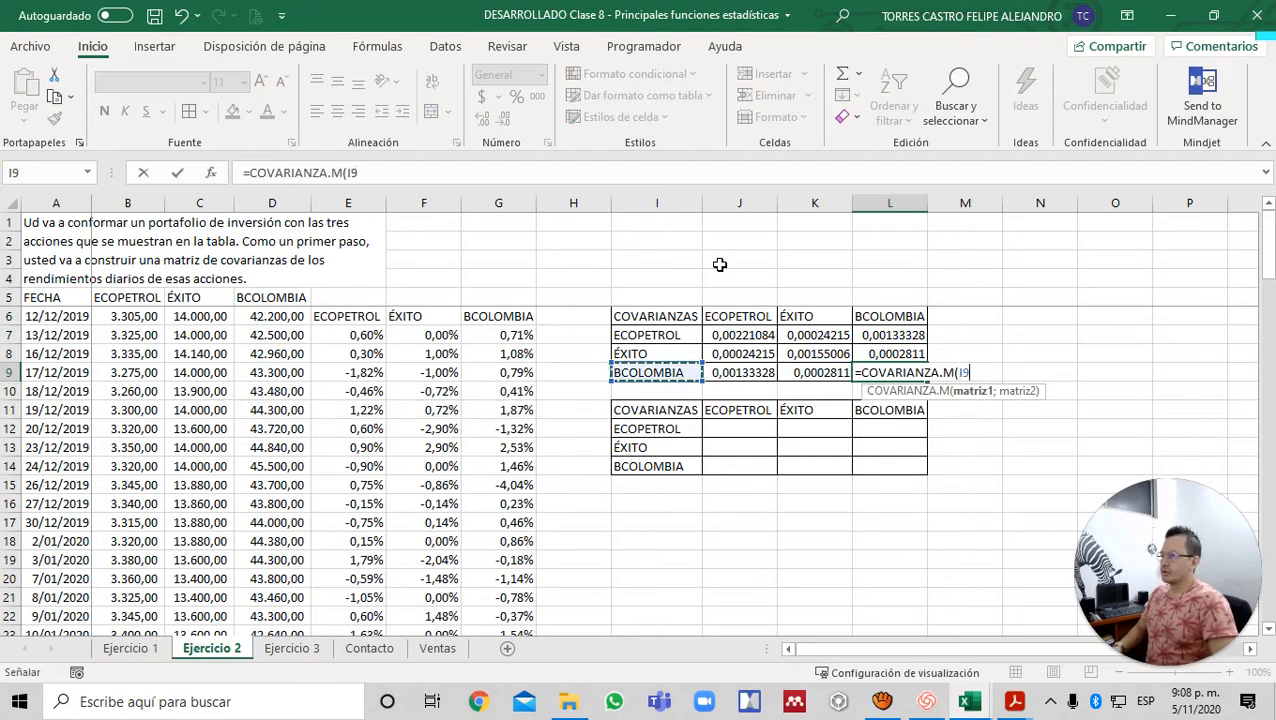
key(Left)
key(Left)
key(Up)
key(Up)
key(ctrl+shift+Down)
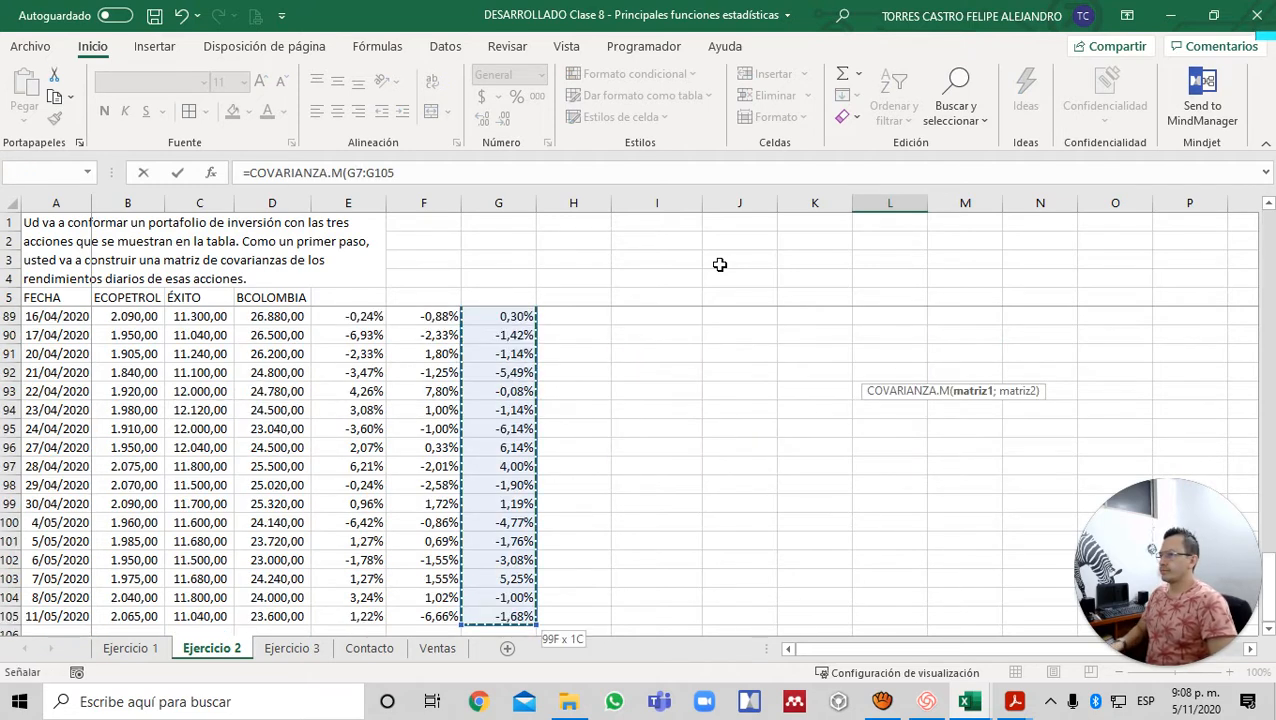
- Complete the L9 covariance formula with the BCOLOMBIA returns G7:G105 as the second array
text(;)
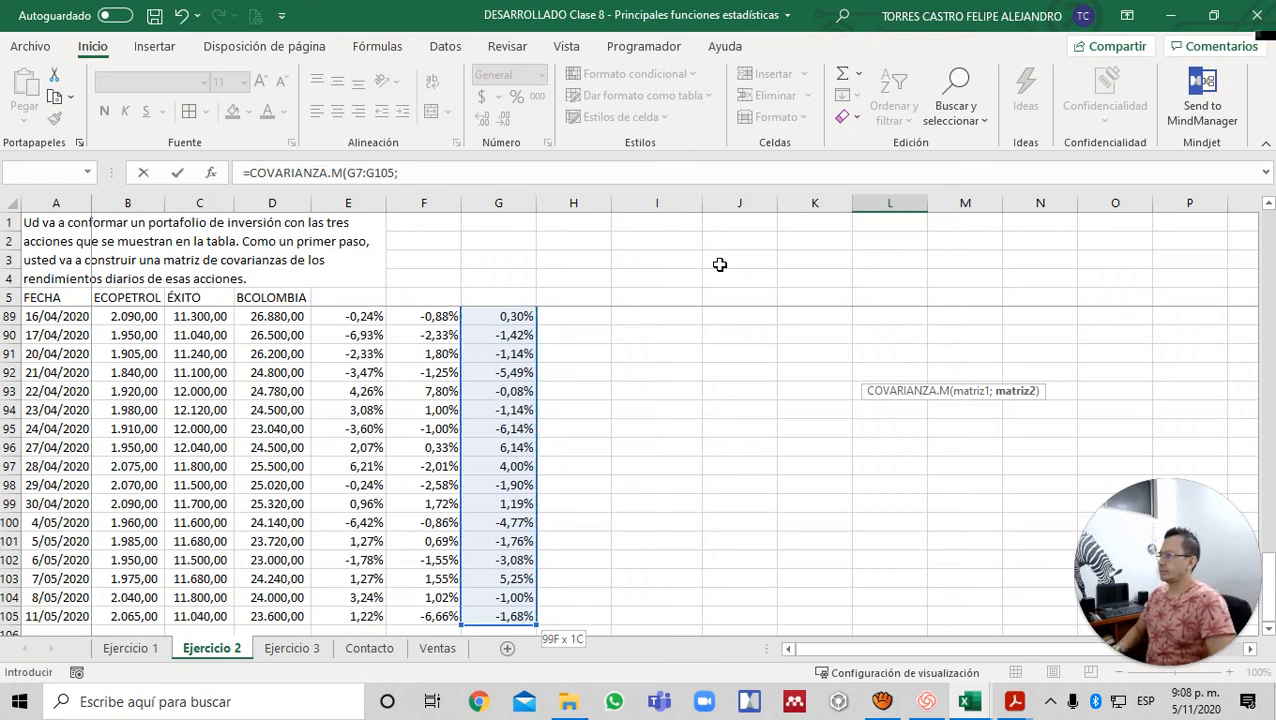
key(Up)
key(Up)
key(Up)
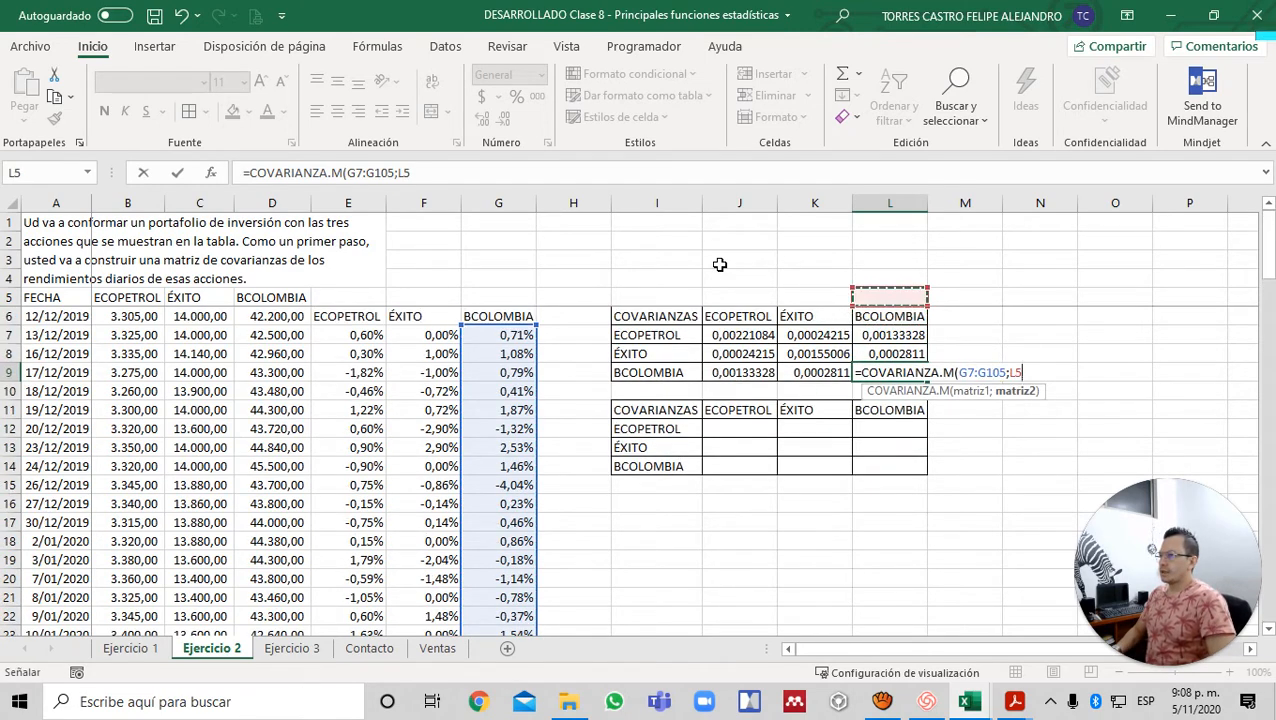
key(Down)
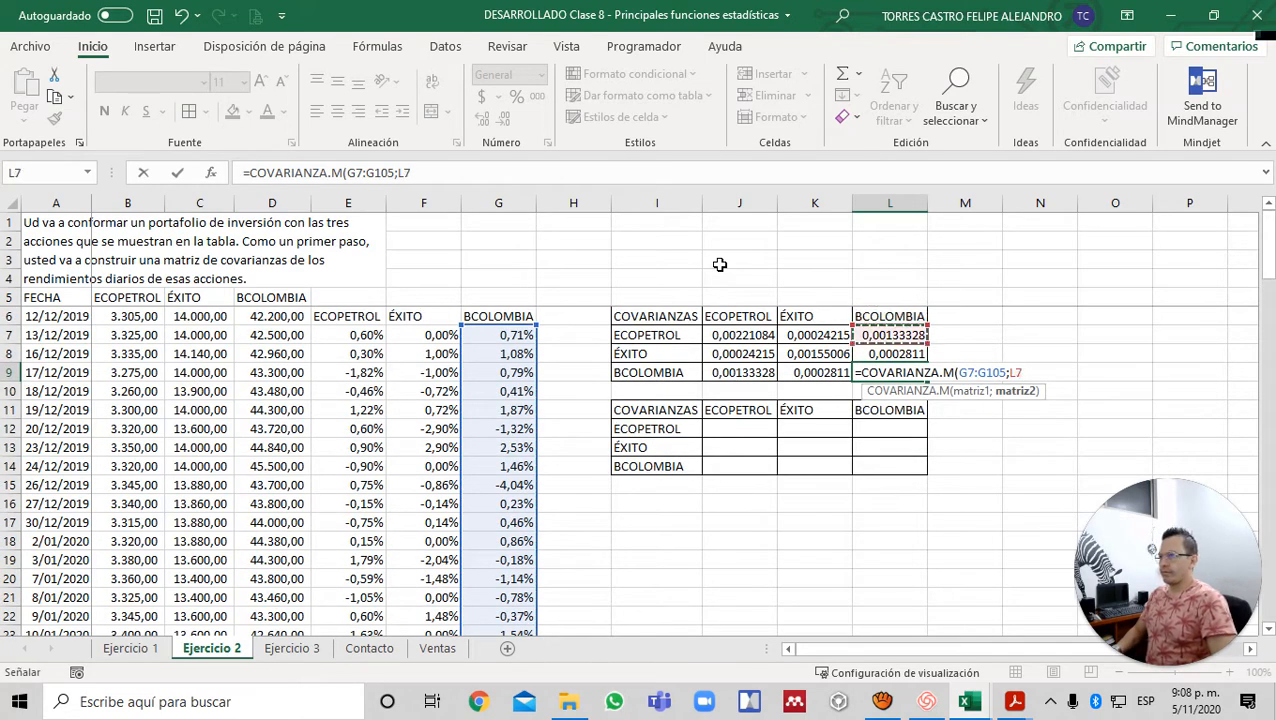
key(Left)
key(Left)
key(Left)
key(Left)
key(Left)
key(ctrl+shift+Down)
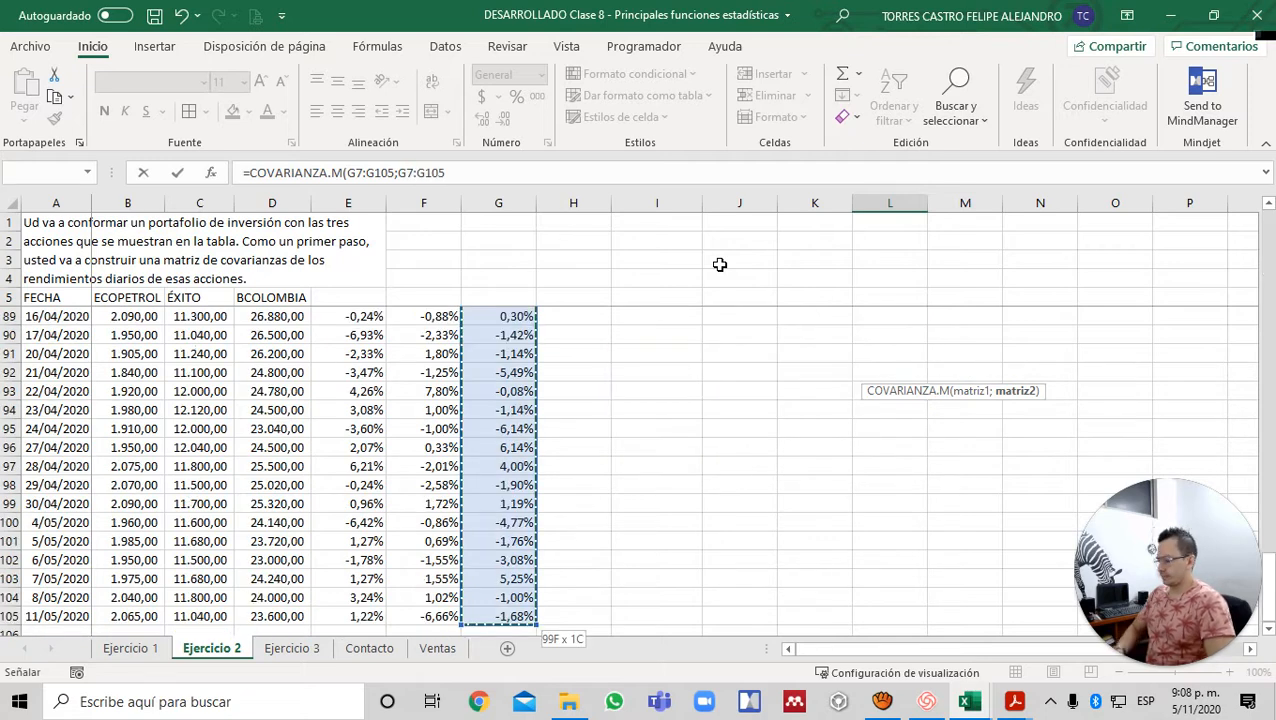
text())
key(Return)
- Review the ECOPETROL row formulas in the completed covariance matrix
key(Up)
key(Up)
key(Up)
key(Up)
key(Up)
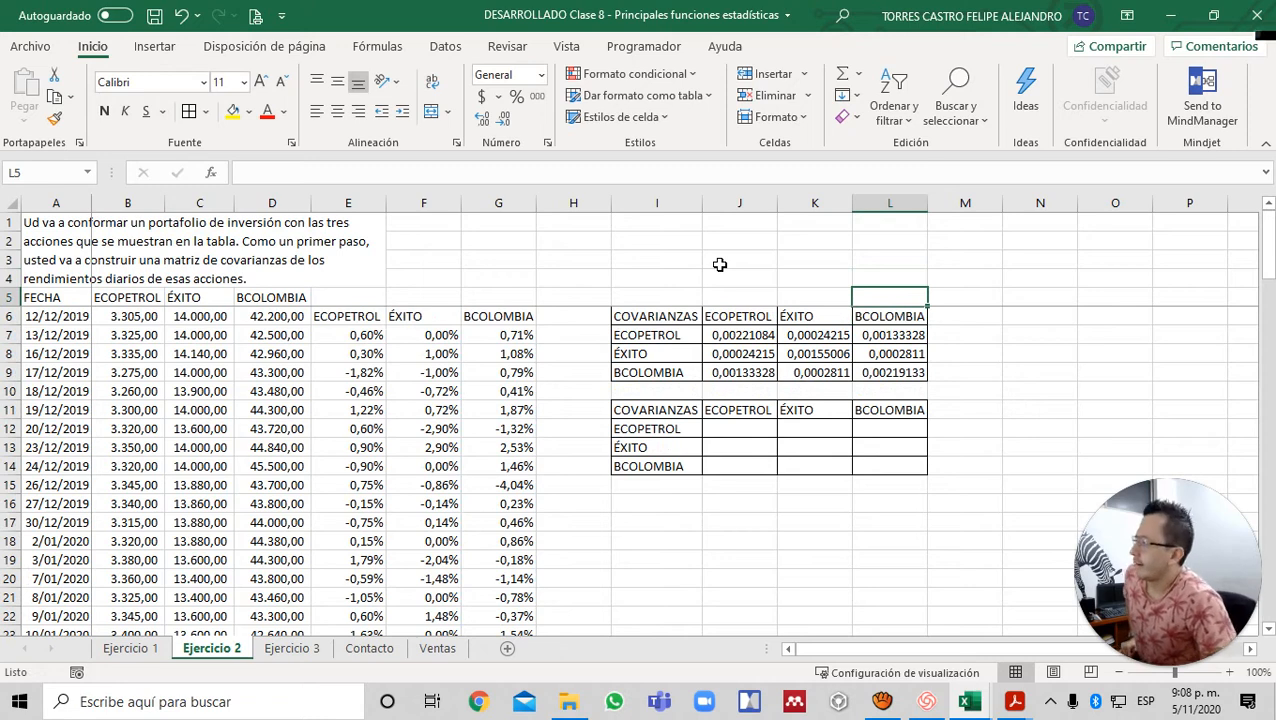
key(Down)
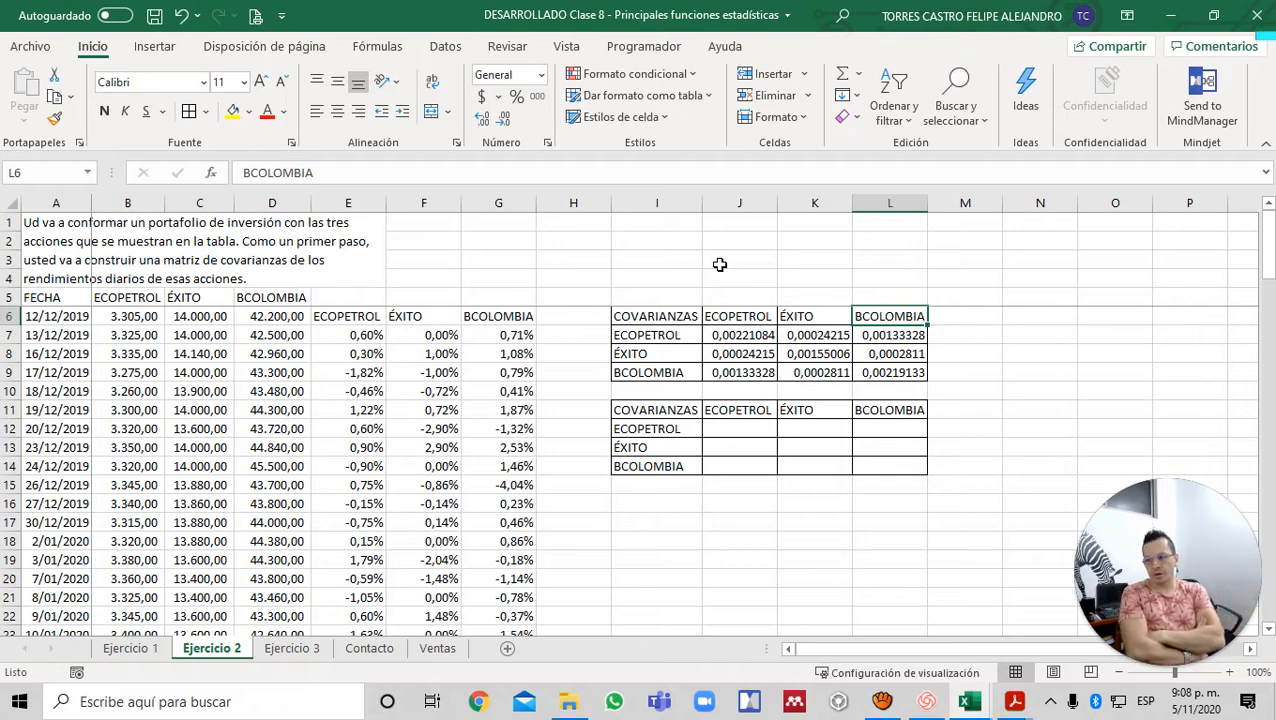
key(Down)
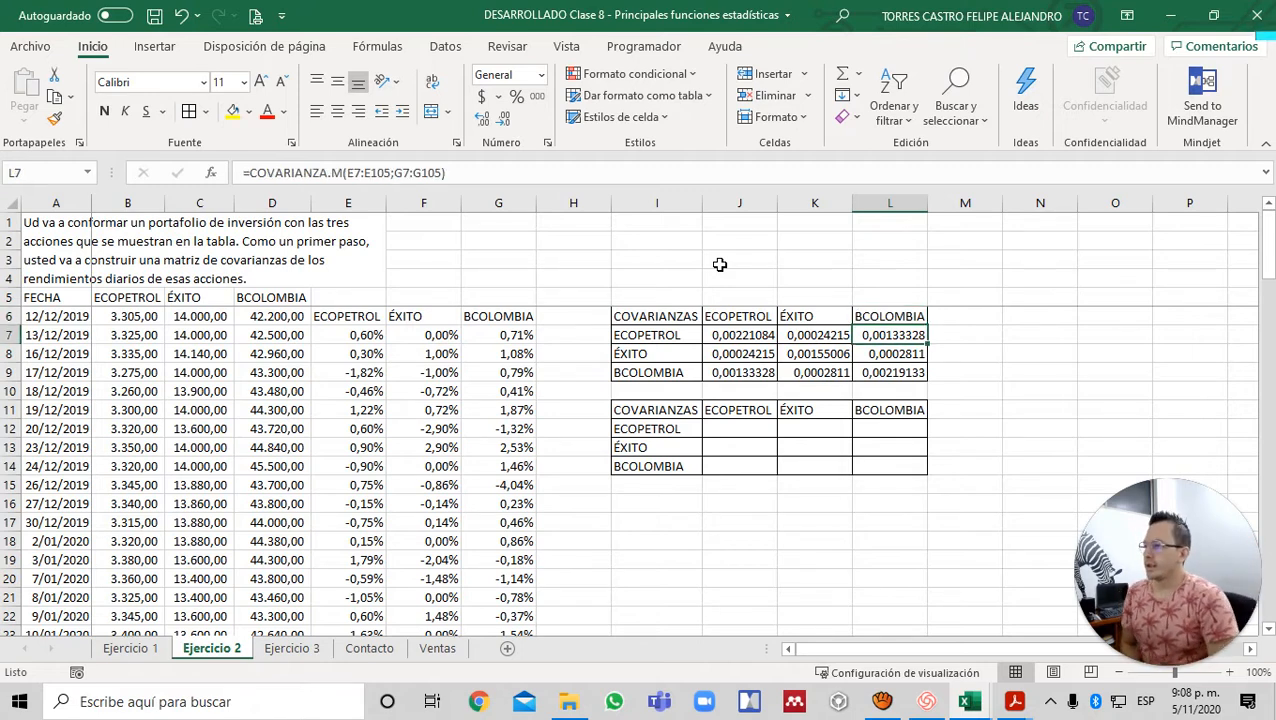
key(Left)
key(Left)
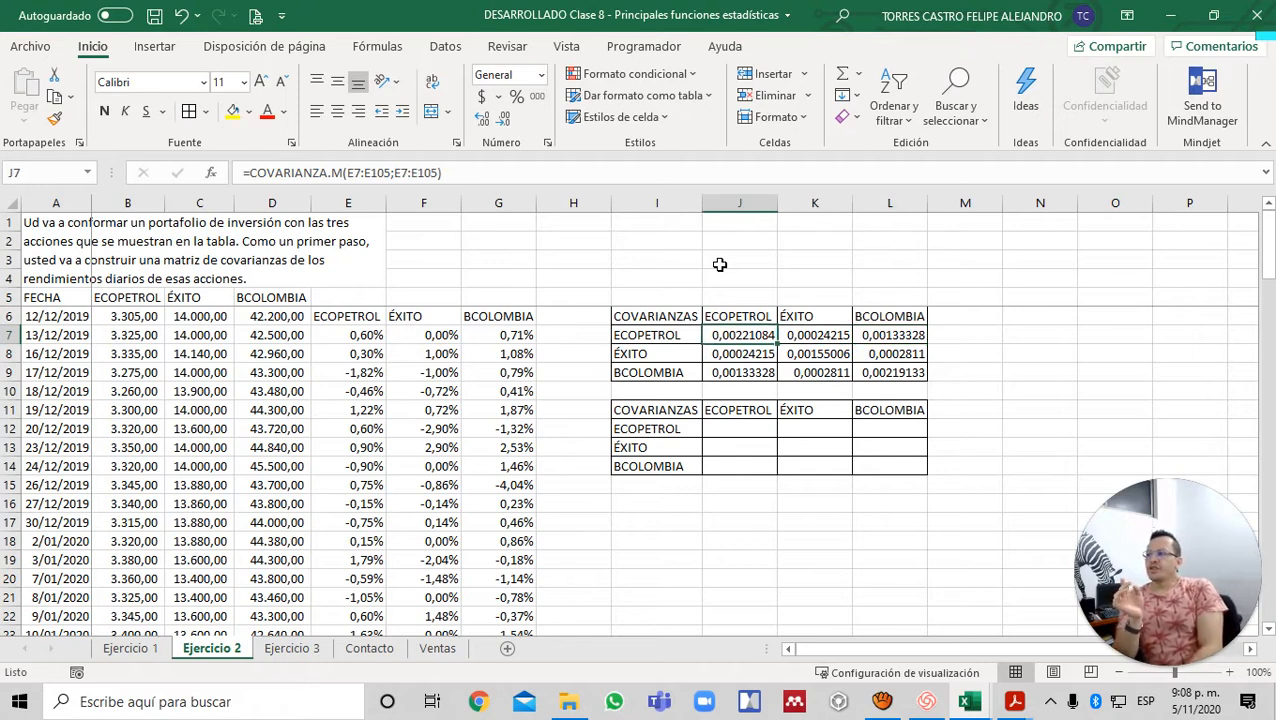
key(Right)
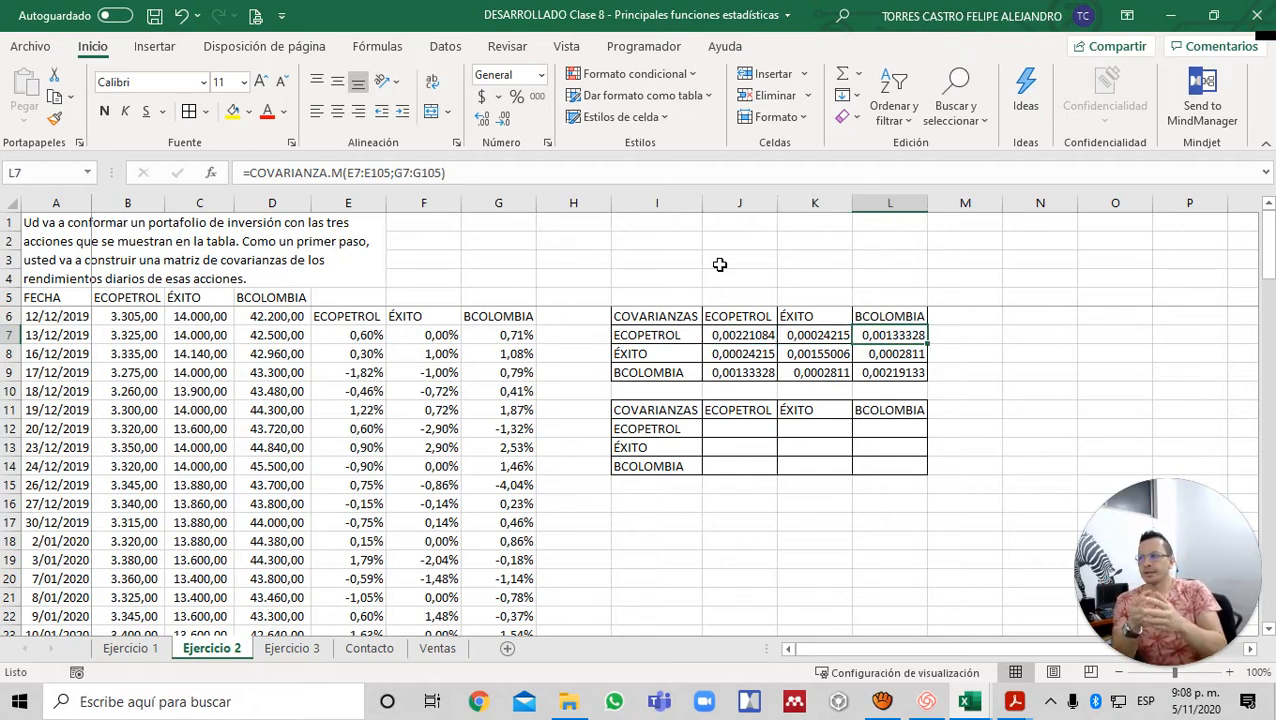
key(Left)
key(Left)
key(Up)
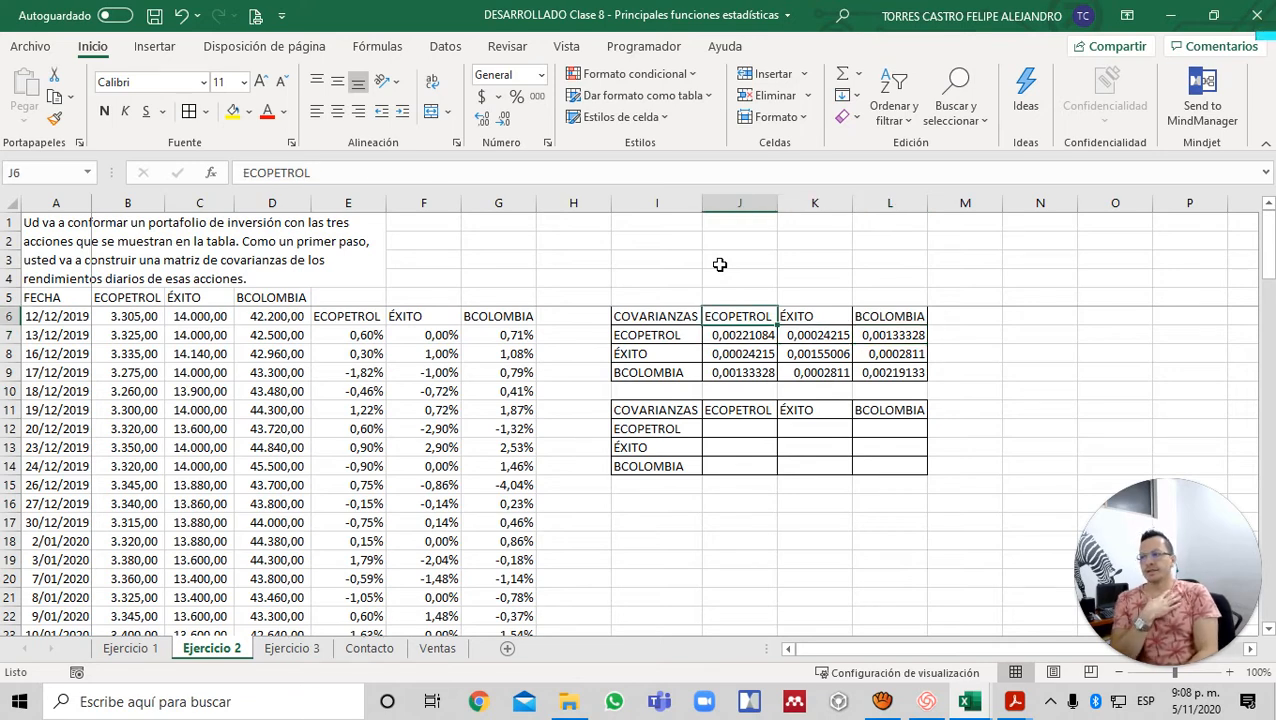
key(Left)
key(shift+Down)
key(shift+Down)
key(shift+Right)
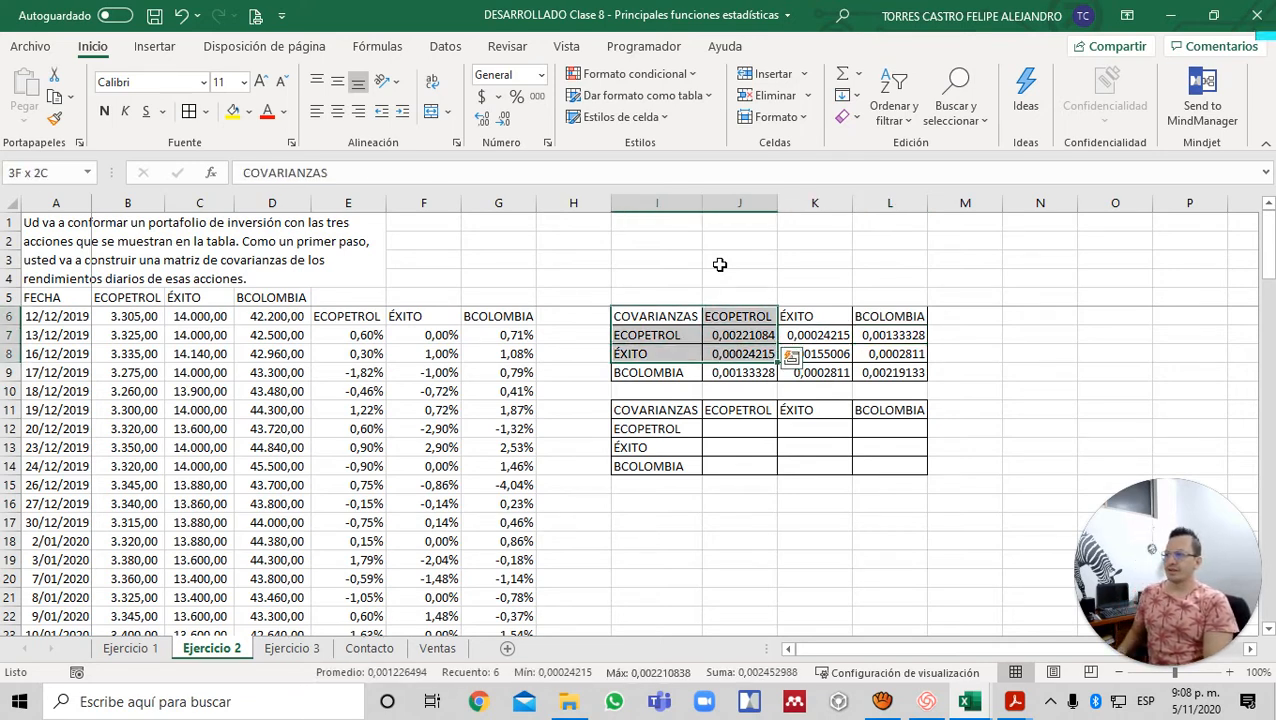
key(shift+Right)
key(shift+Up)
key(shift+Right)
key(shift+Right)
key(shift+Right)
key(shift+Right)
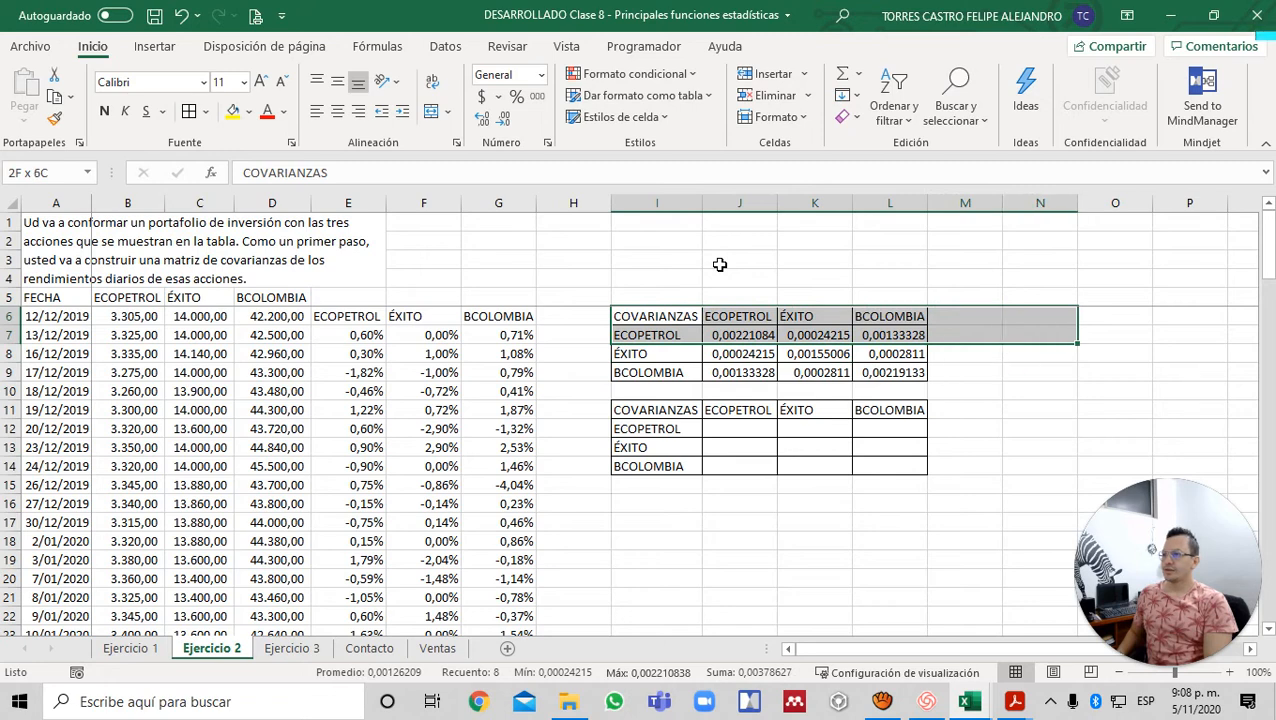
key(shift+Right)
key(shift+Down)
key(shift+Down)
key(shift+Down)
key(shift+Down)
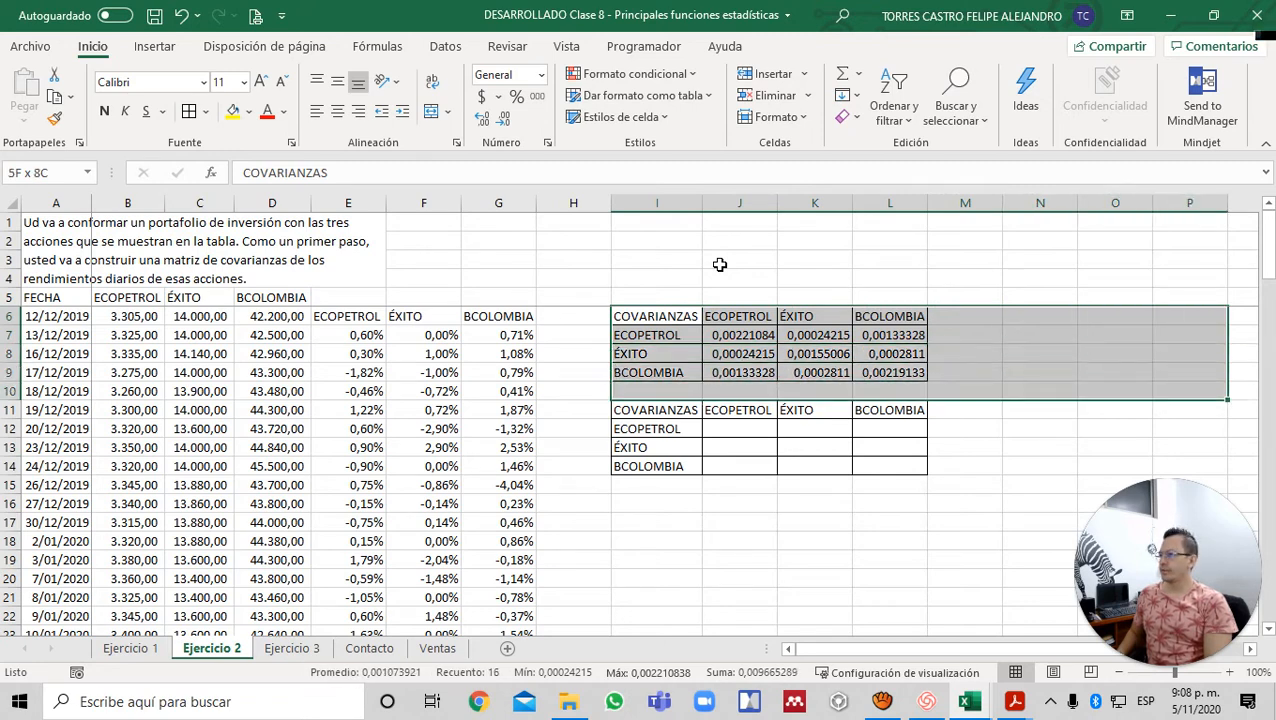
key(shift+Down)
key(shift+Down)
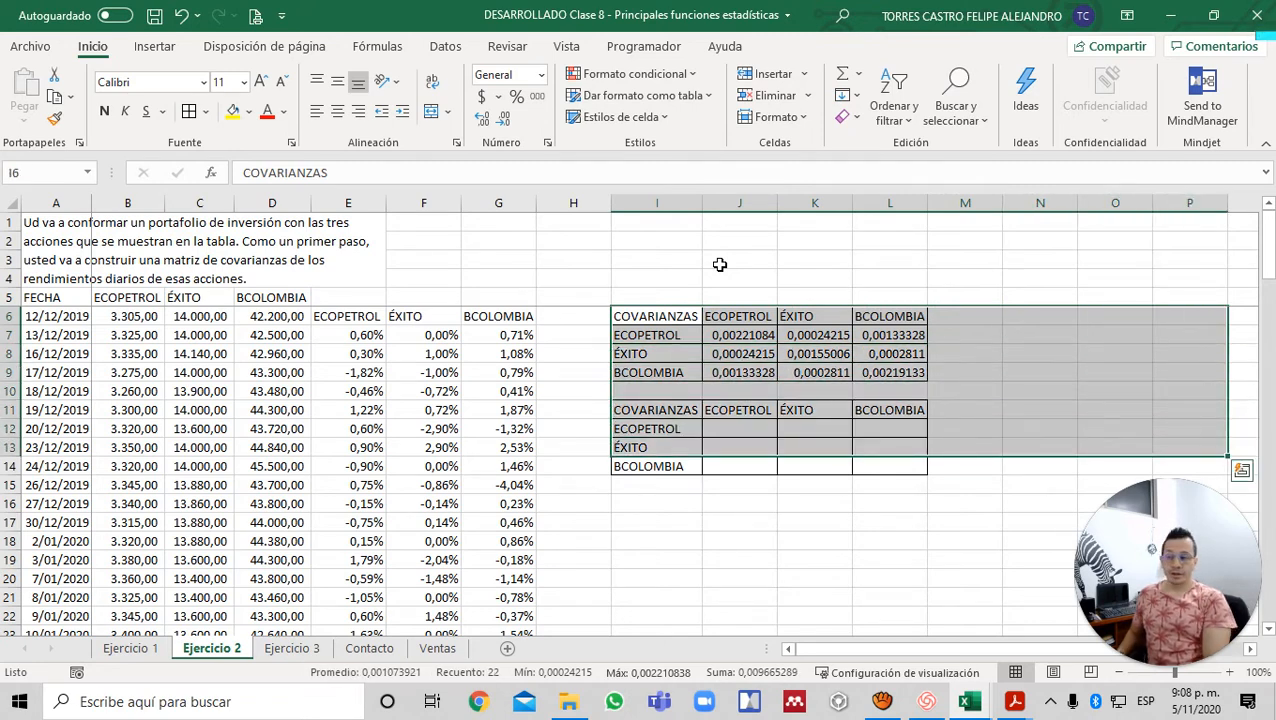
key(Up)
key(Down)
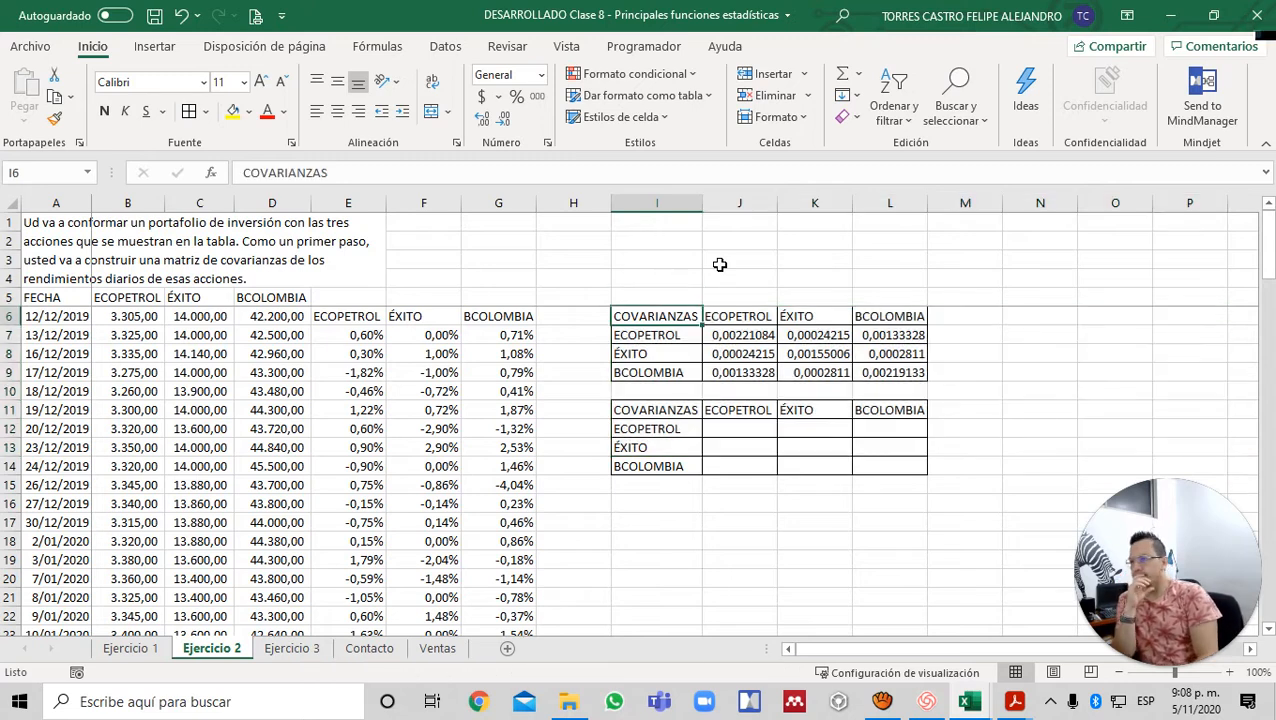
key(Right)
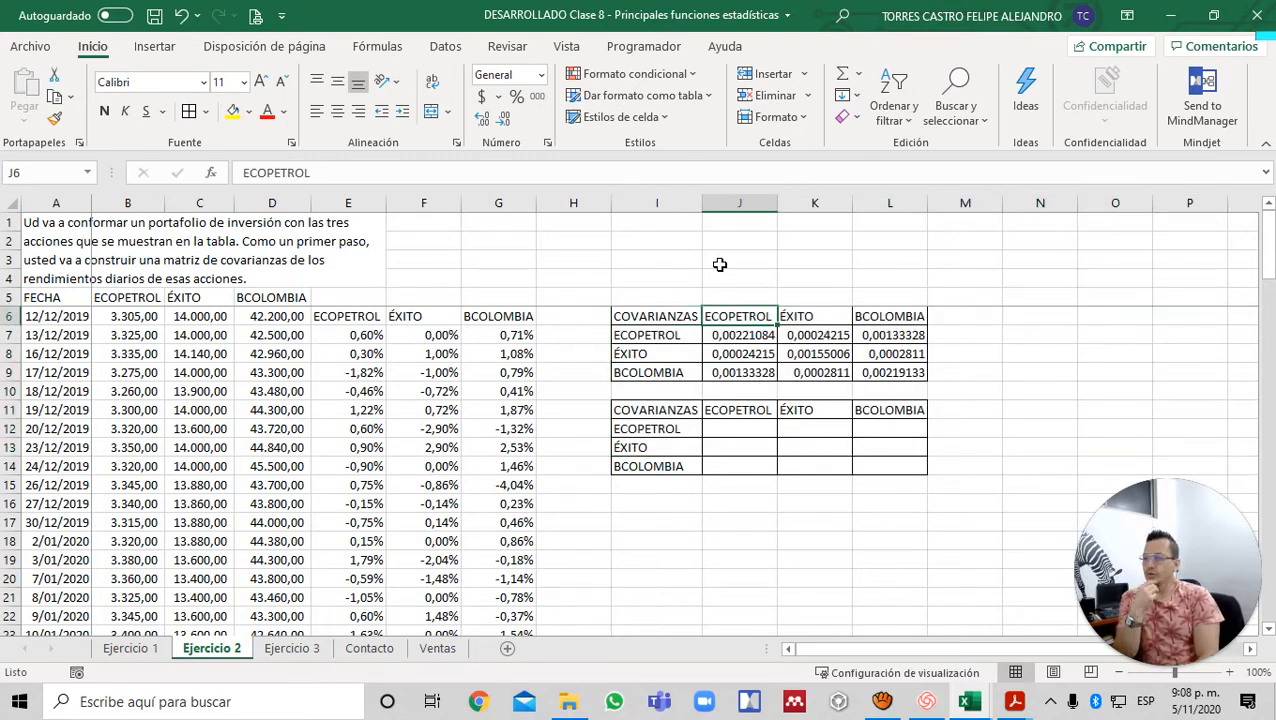
key(Down)
key(Down)
key(Down)
key(Down)
key(Down)
key(Down)
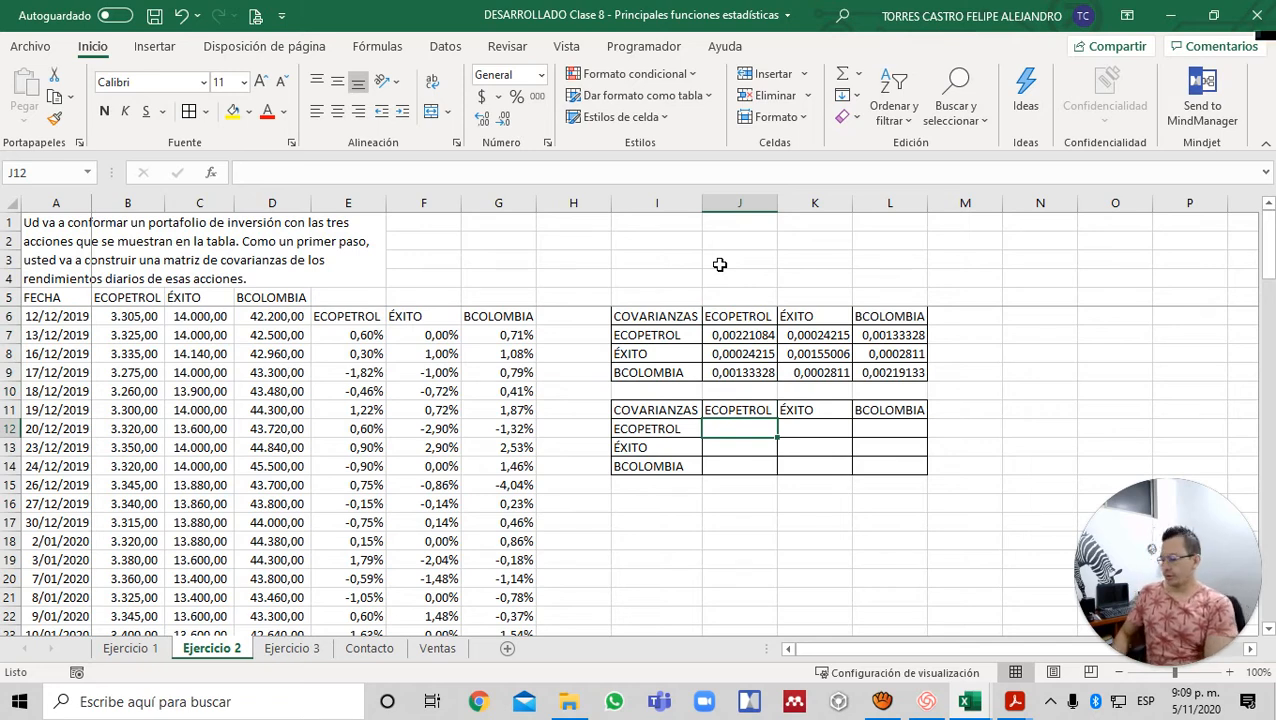
text(=COVA)
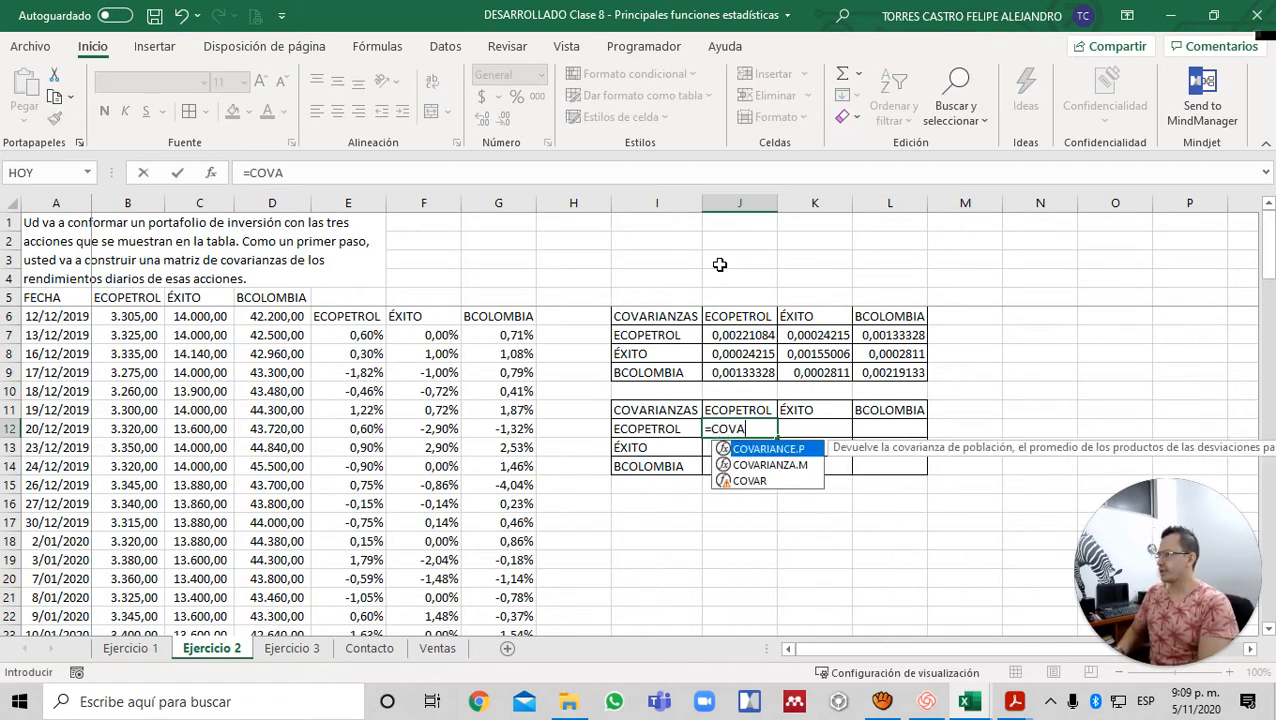
key(Down)
key(Tab)
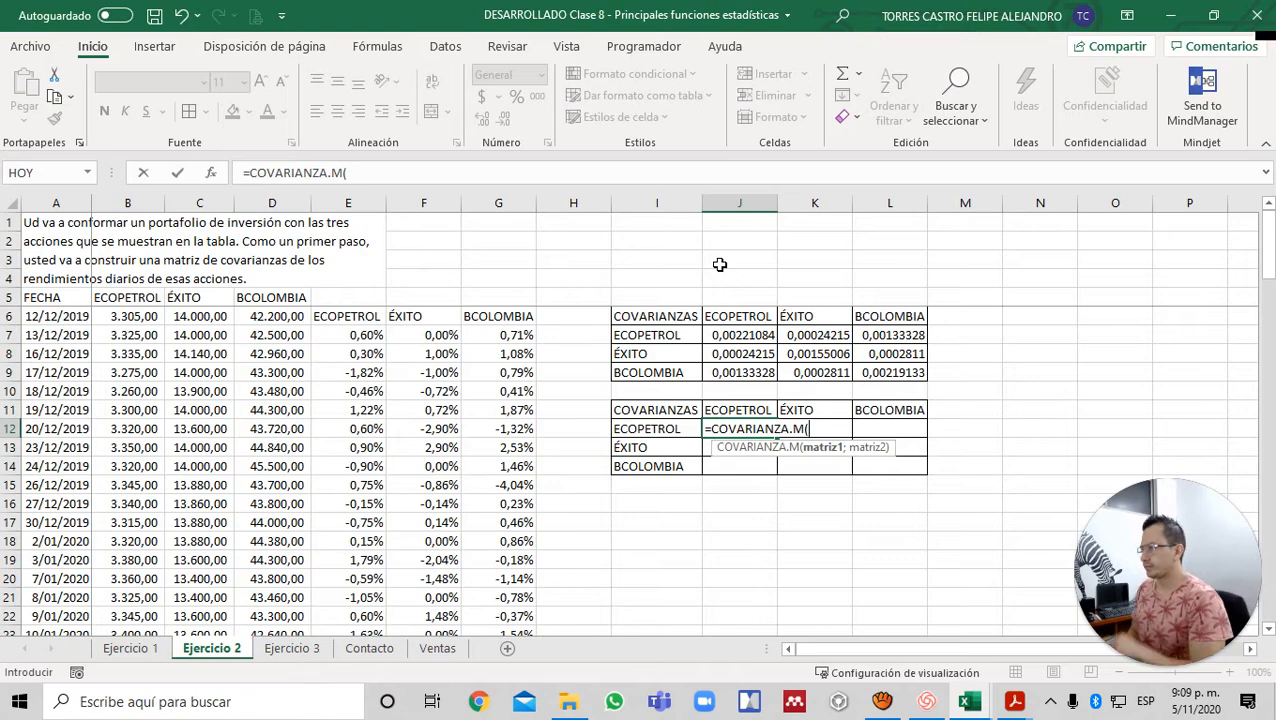
text(I)
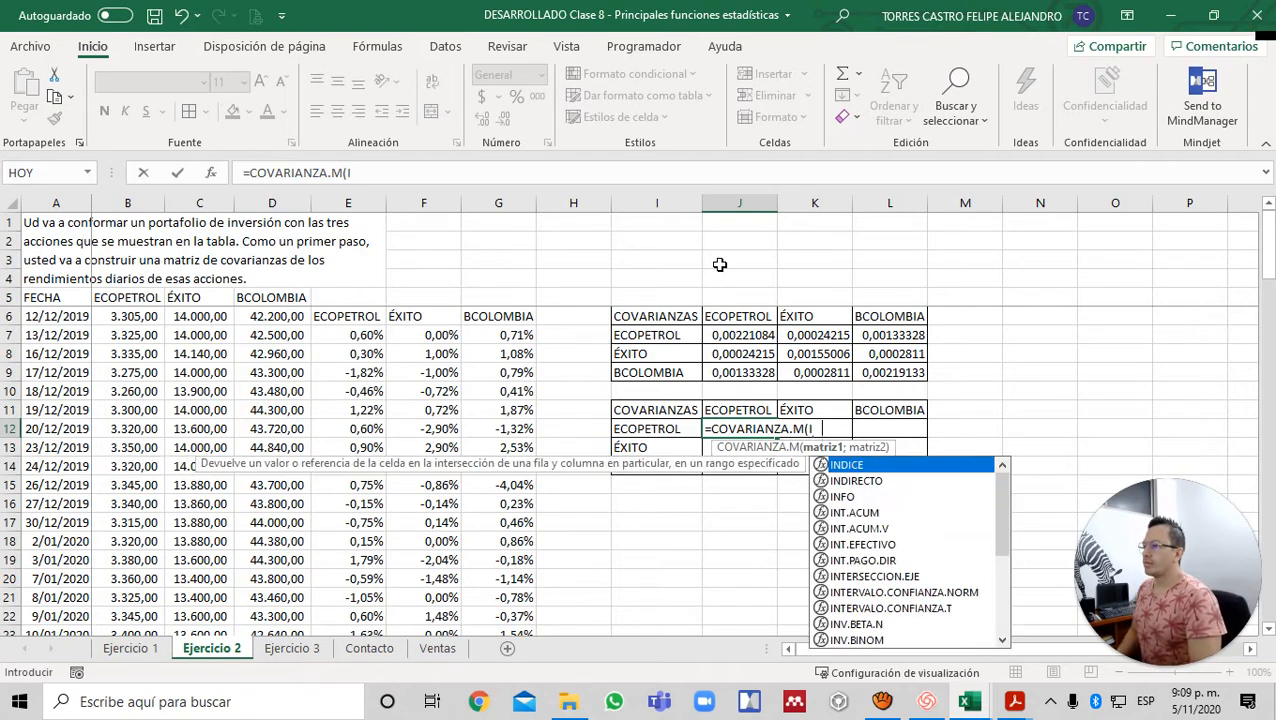
text(NDICE)
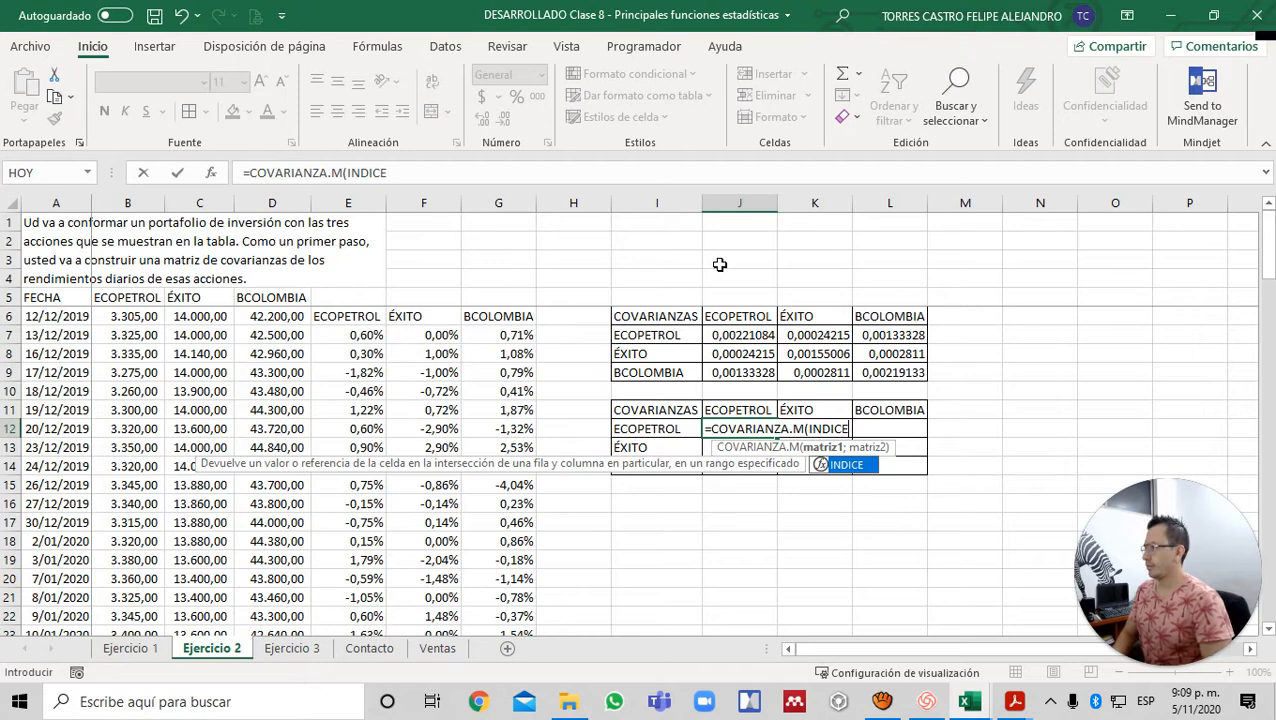
text(()
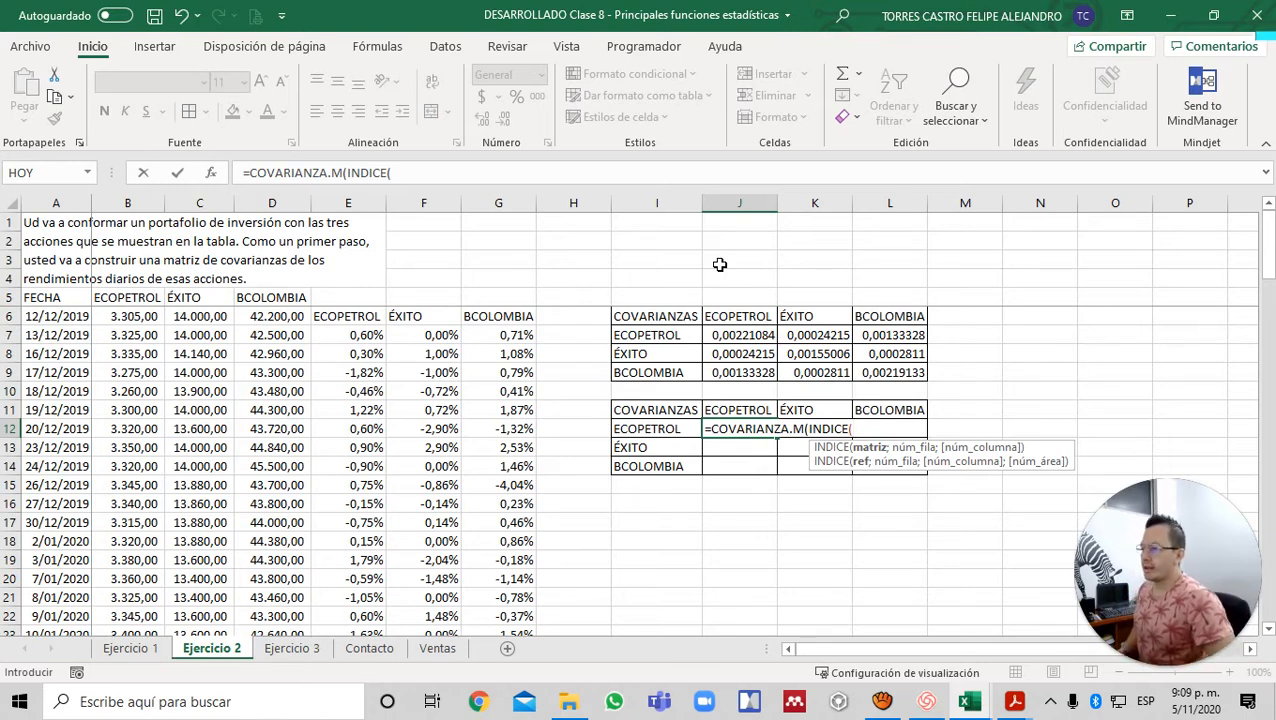
key(Down)
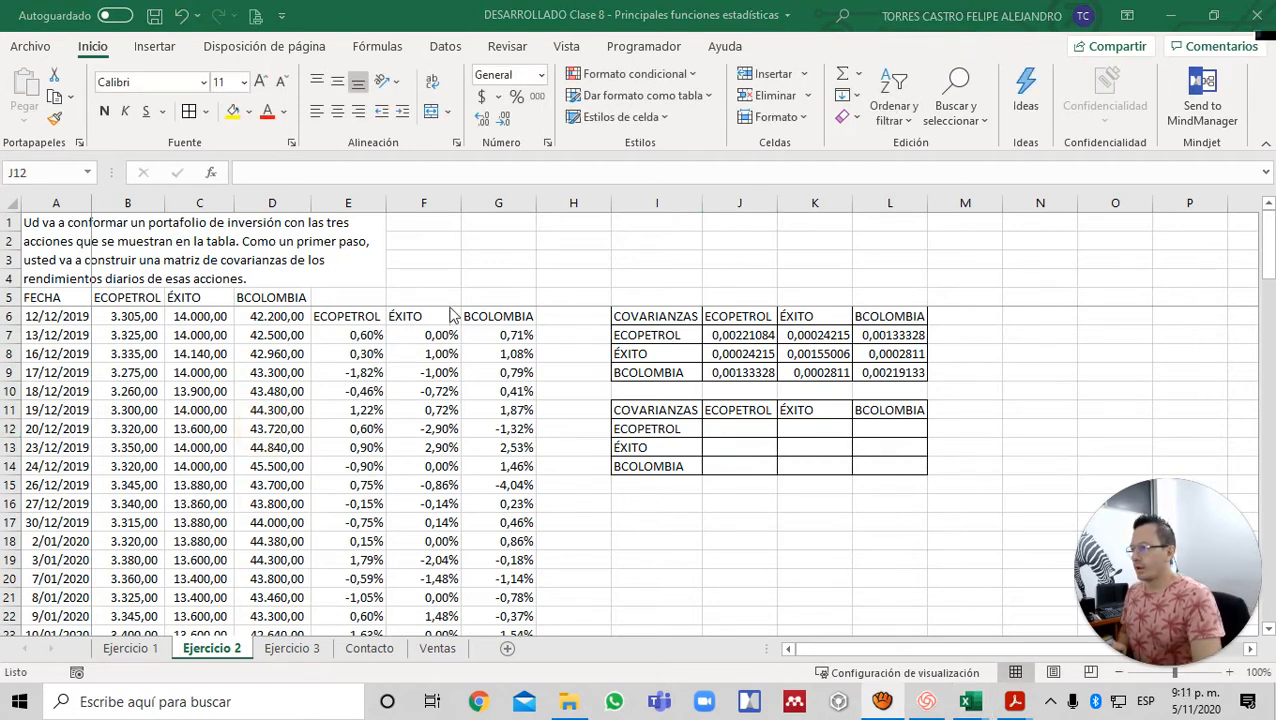
- Start a COVARIANZA.M formula in J12 with a nested INDICE function as its first array
click(748, 429)
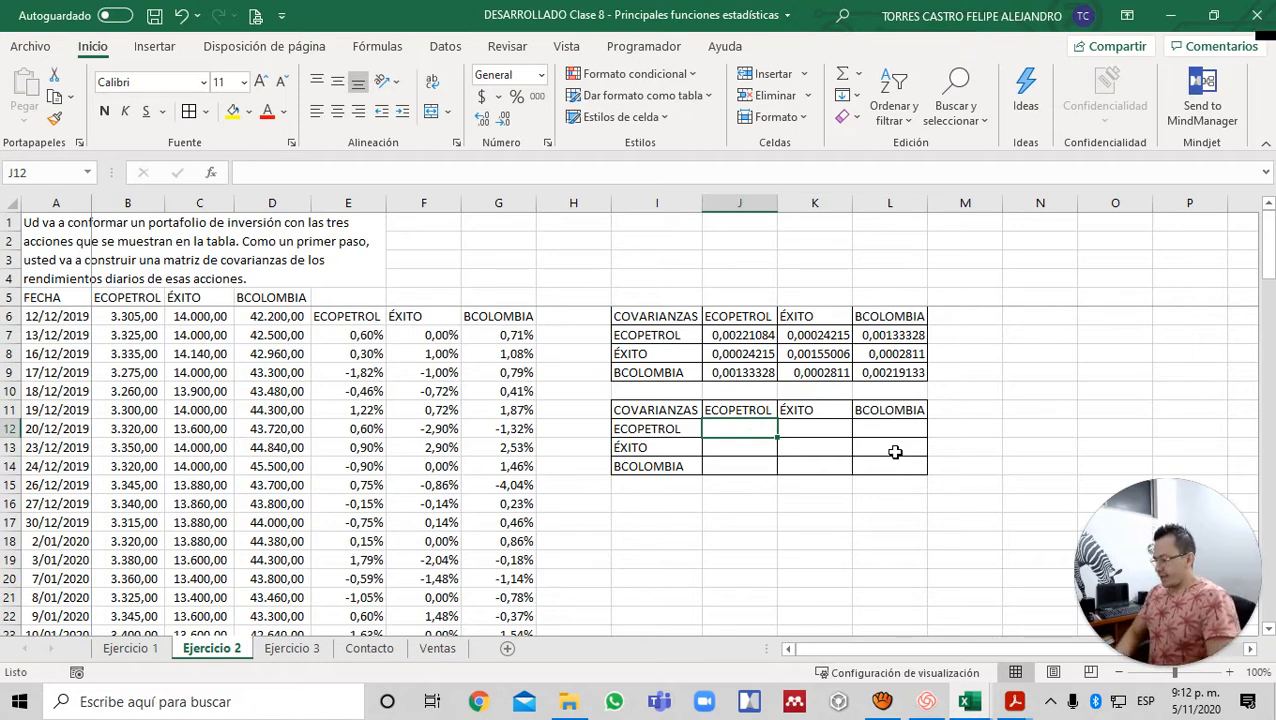
text(=)
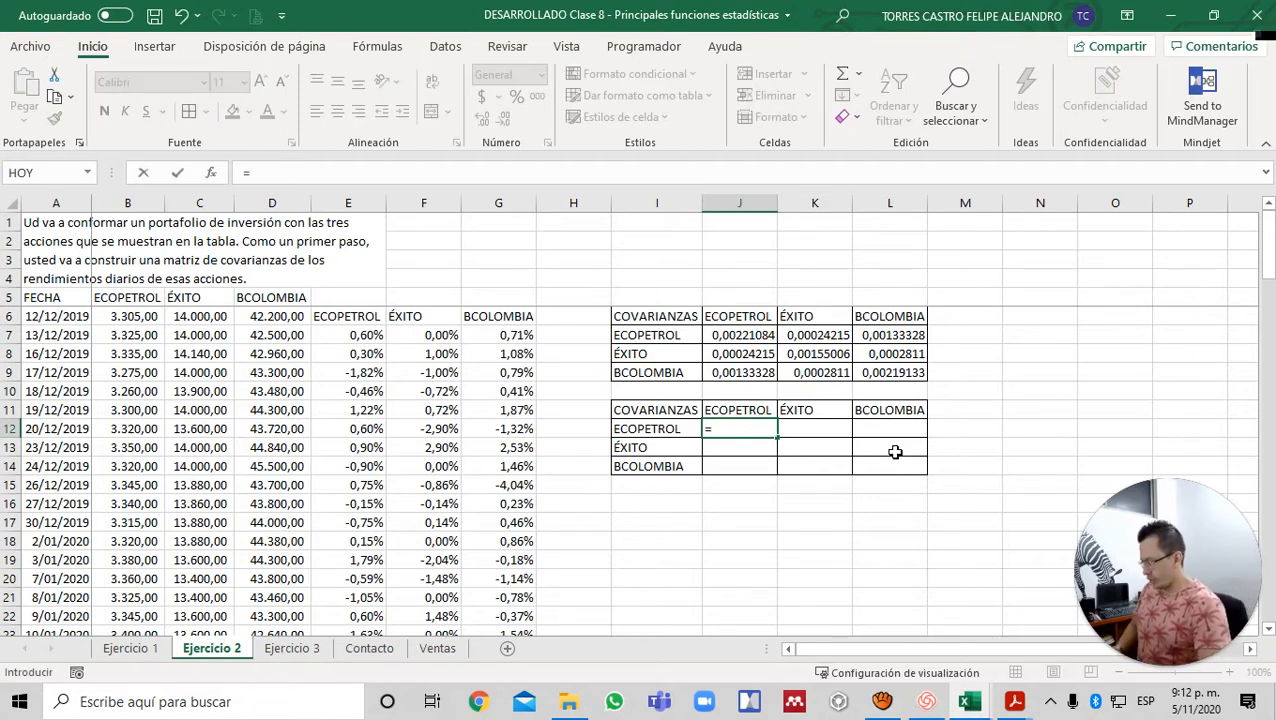
text(COV)
key(Down)
key(Tab)
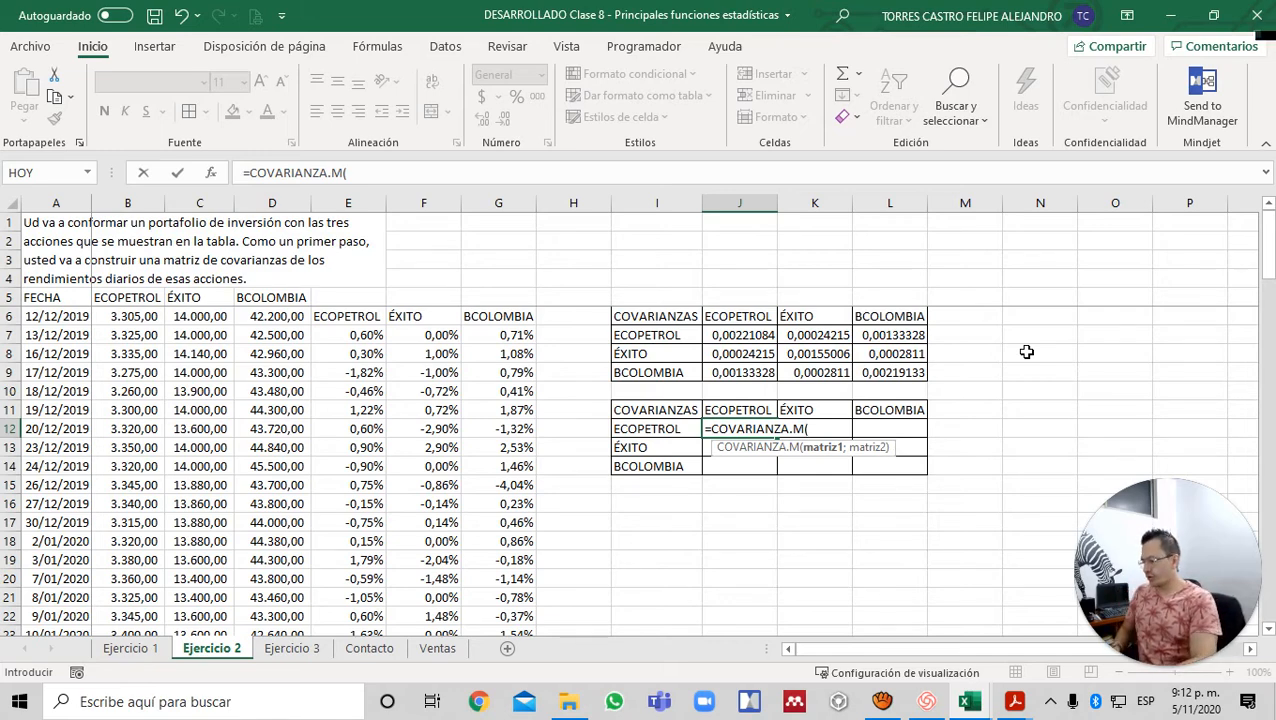
text(IN)
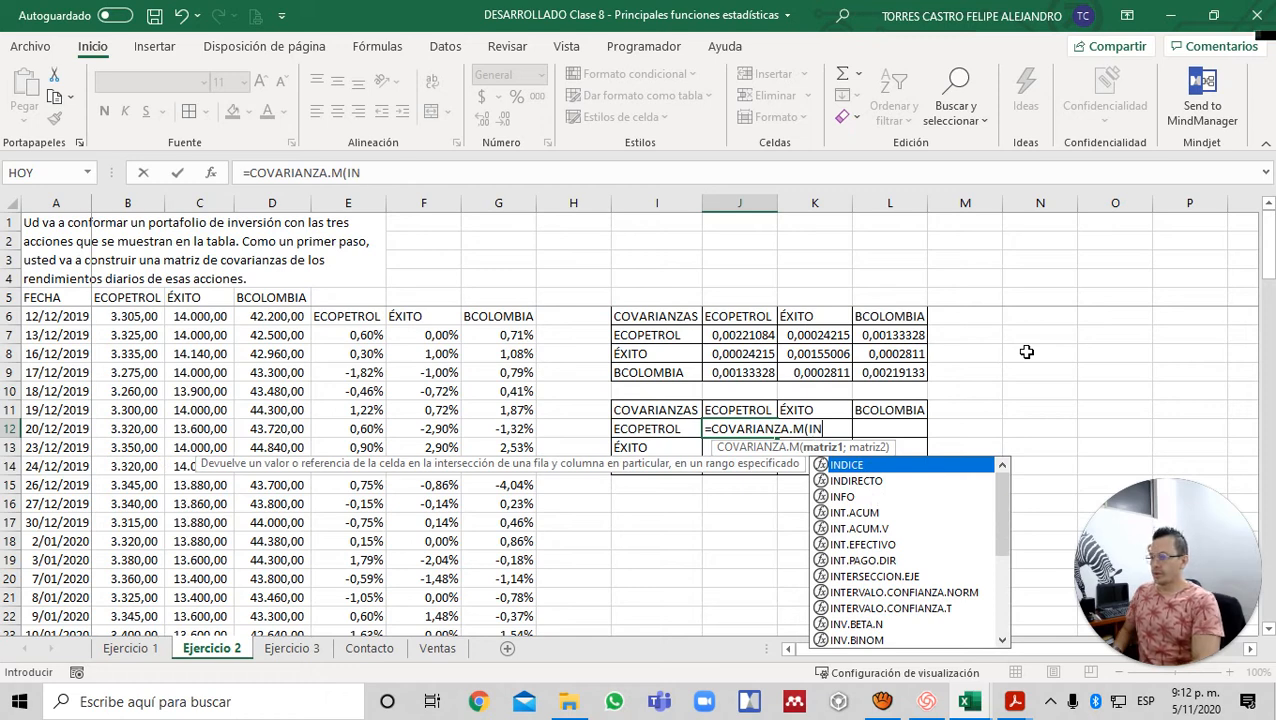
key(Tab)
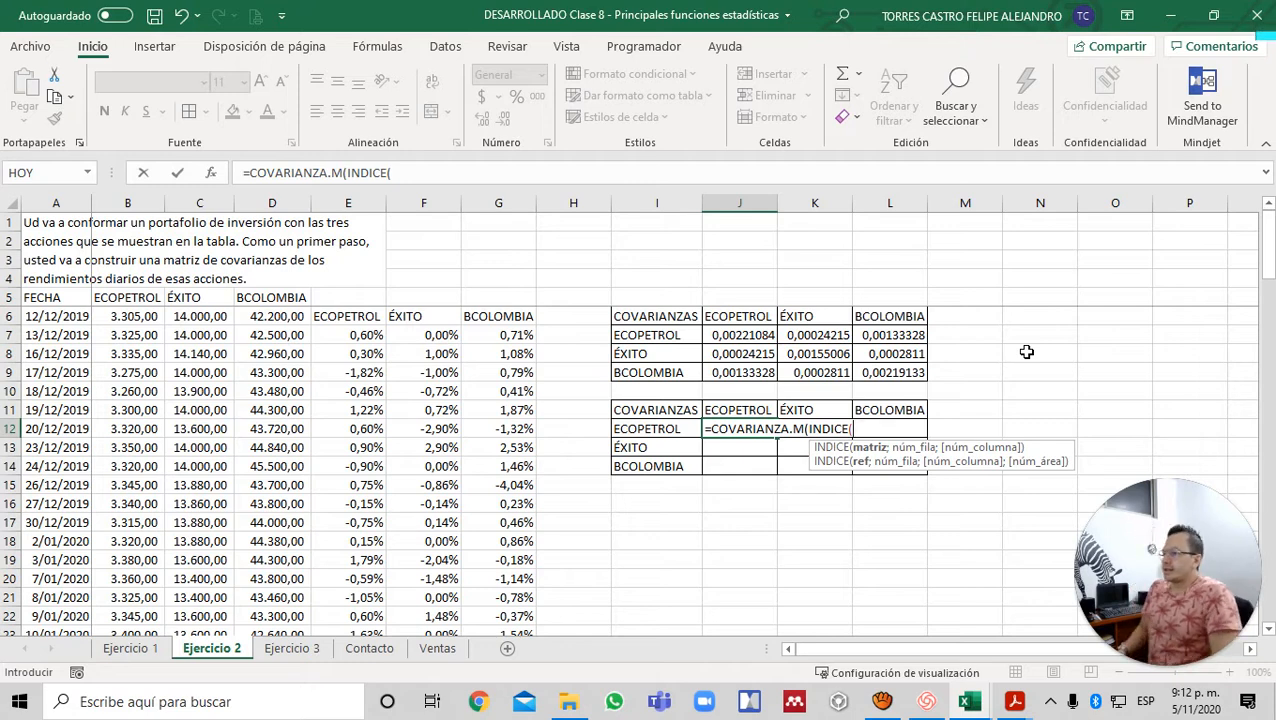
- Give INDICE the returns of all three stocks as its array, using the absolute range $E$7:$G$105
key(Left)
key(Left)
key(Left)
key(Left)
key(Left)
key(Up)
key(Up)
key(Up)
key(Up)
key(Up)
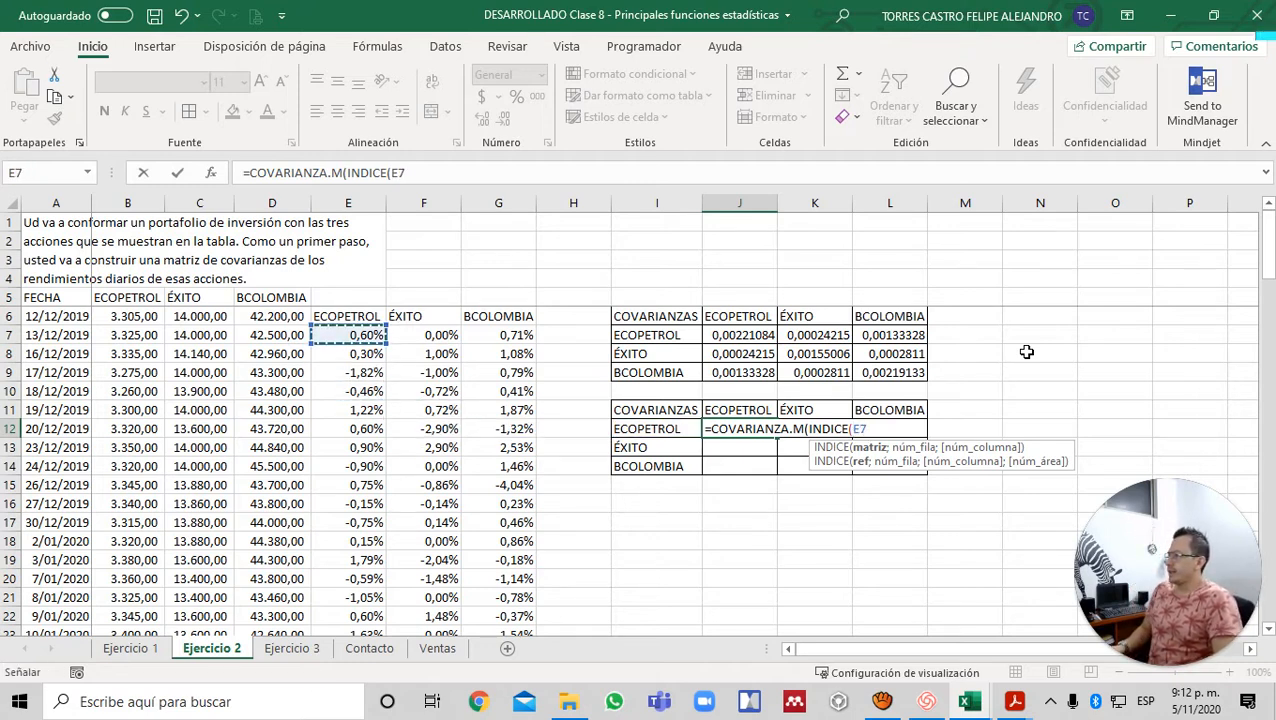
key(shift+Right)
key(shift+Right)
key(ctrl+shift+Down)
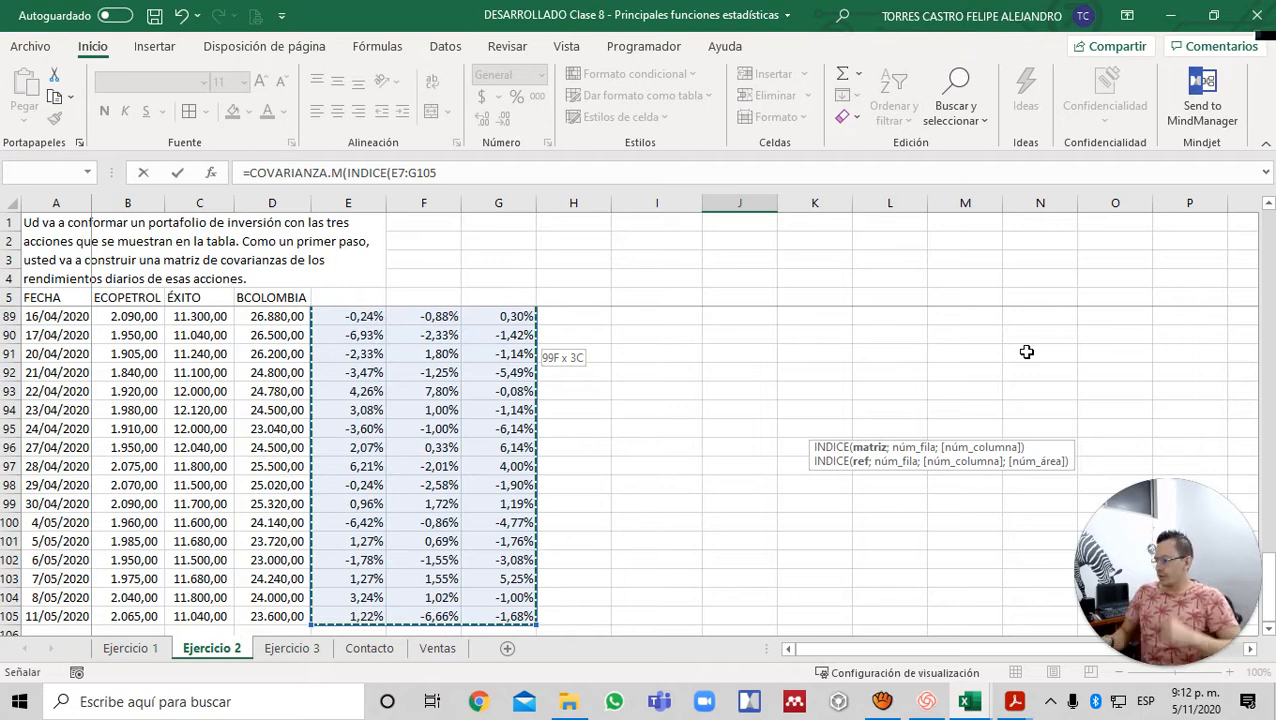
key(F4)
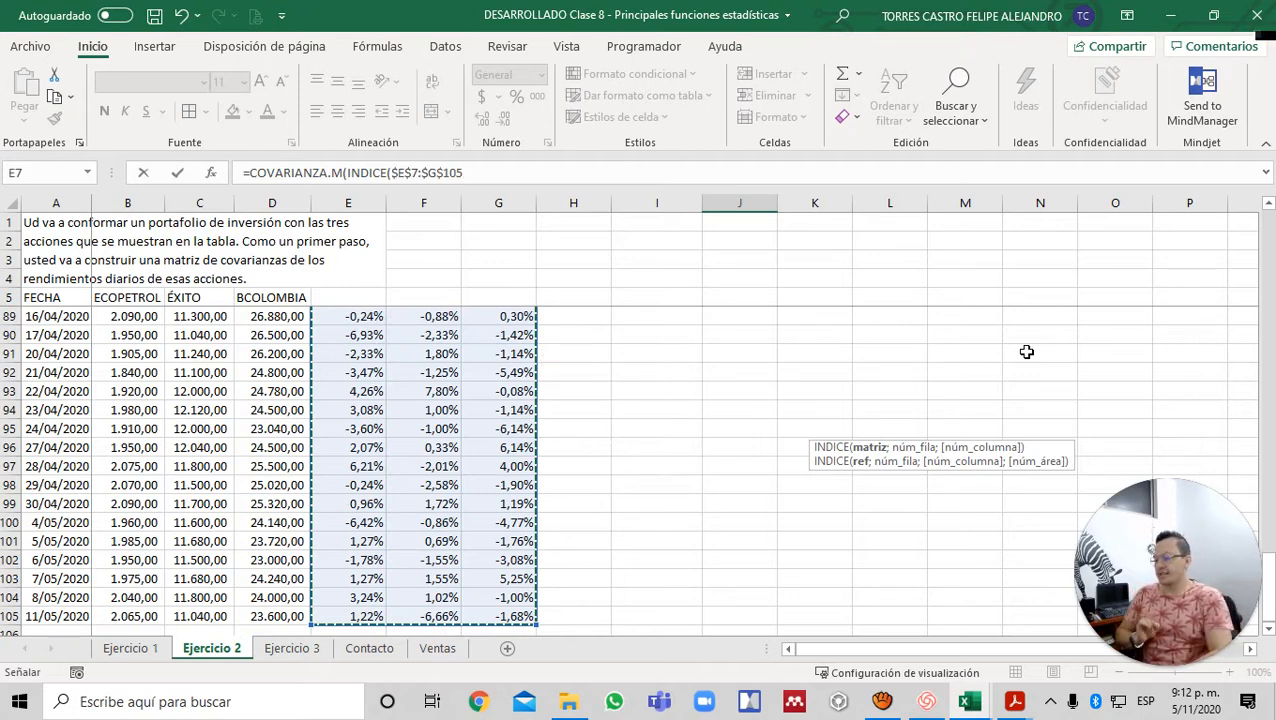
- Set the first INDICE's row number to 0 and start a nested COINCIDIR function as its column number
text(;0)
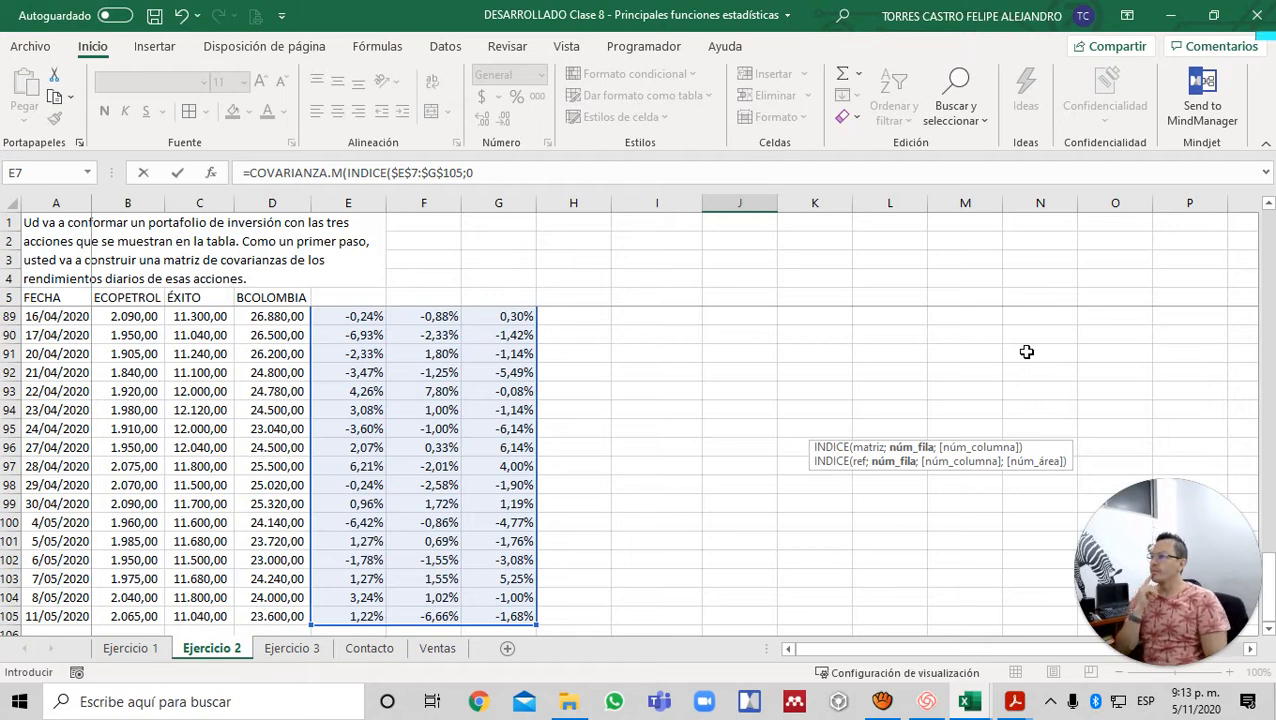
text(;)
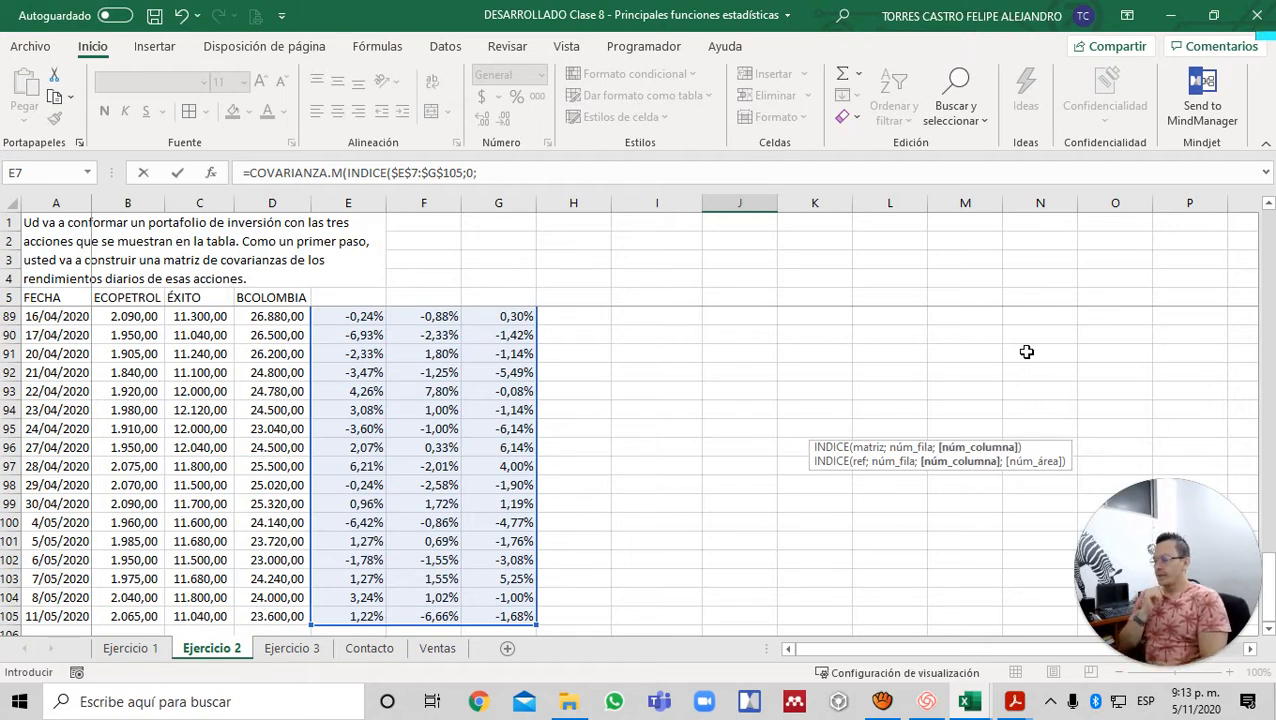
text(COIN)
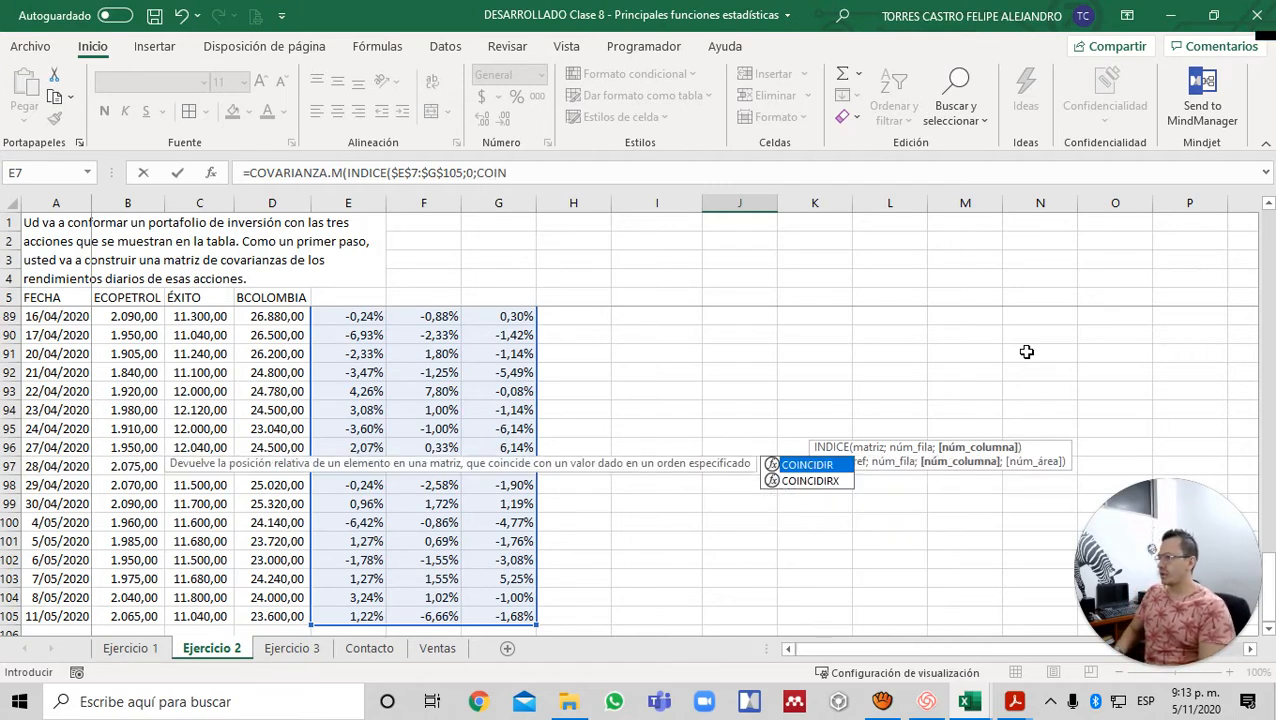
key(Tab)
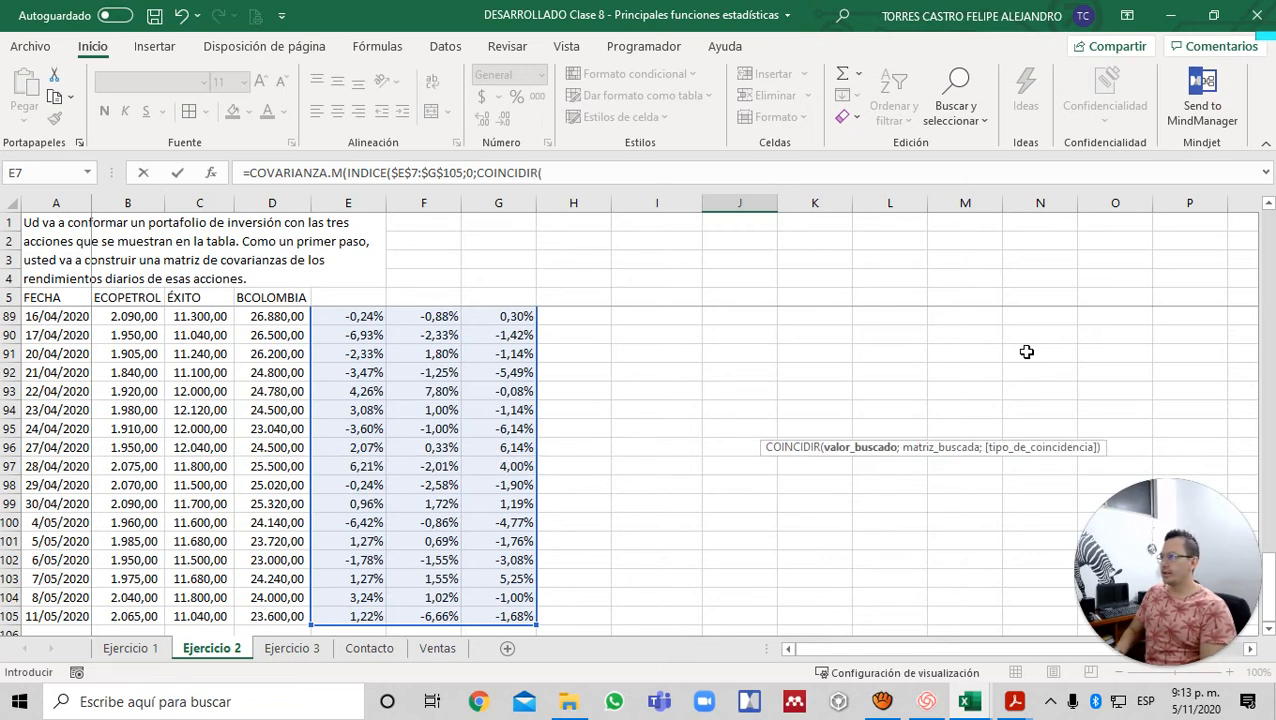
- Give COINCIDIR the second matrix's ECOPETROL row label as lookup value, using the column-locked reference $I12
key(Up)
key(Up)
key(Down)
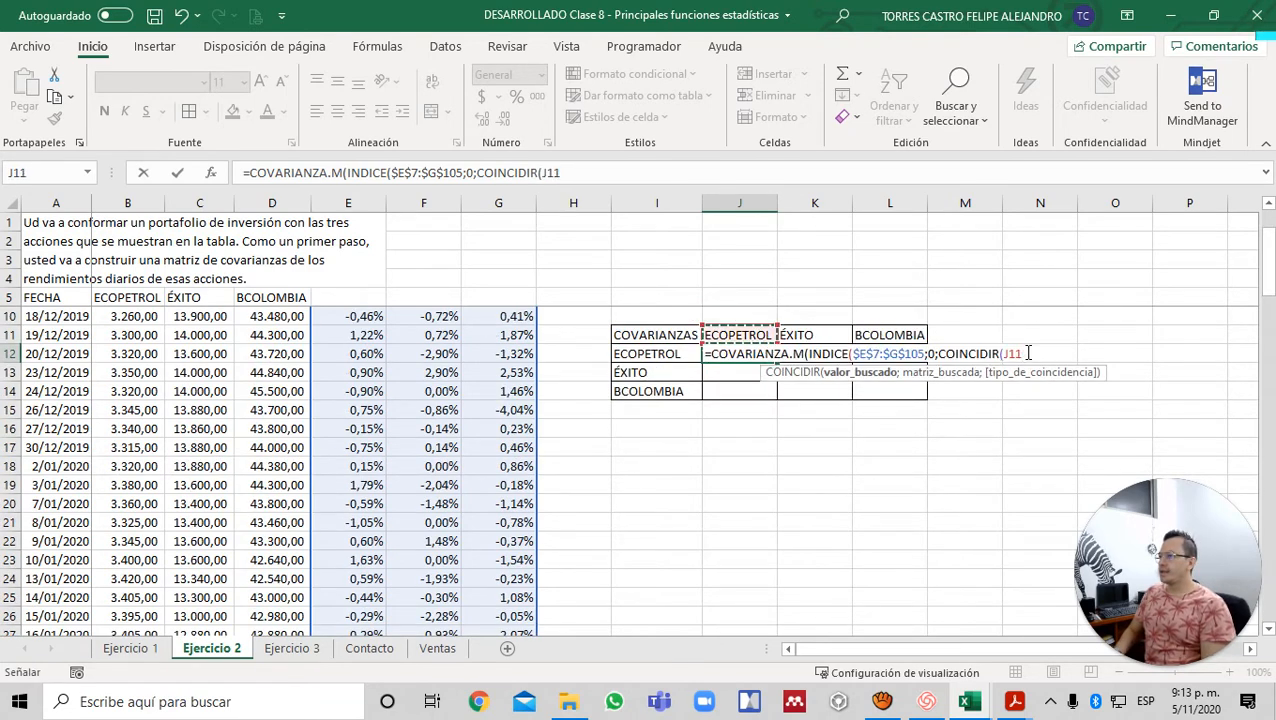
key(Up)
key(Up)
key(Up)
key(Up)
key(Up)
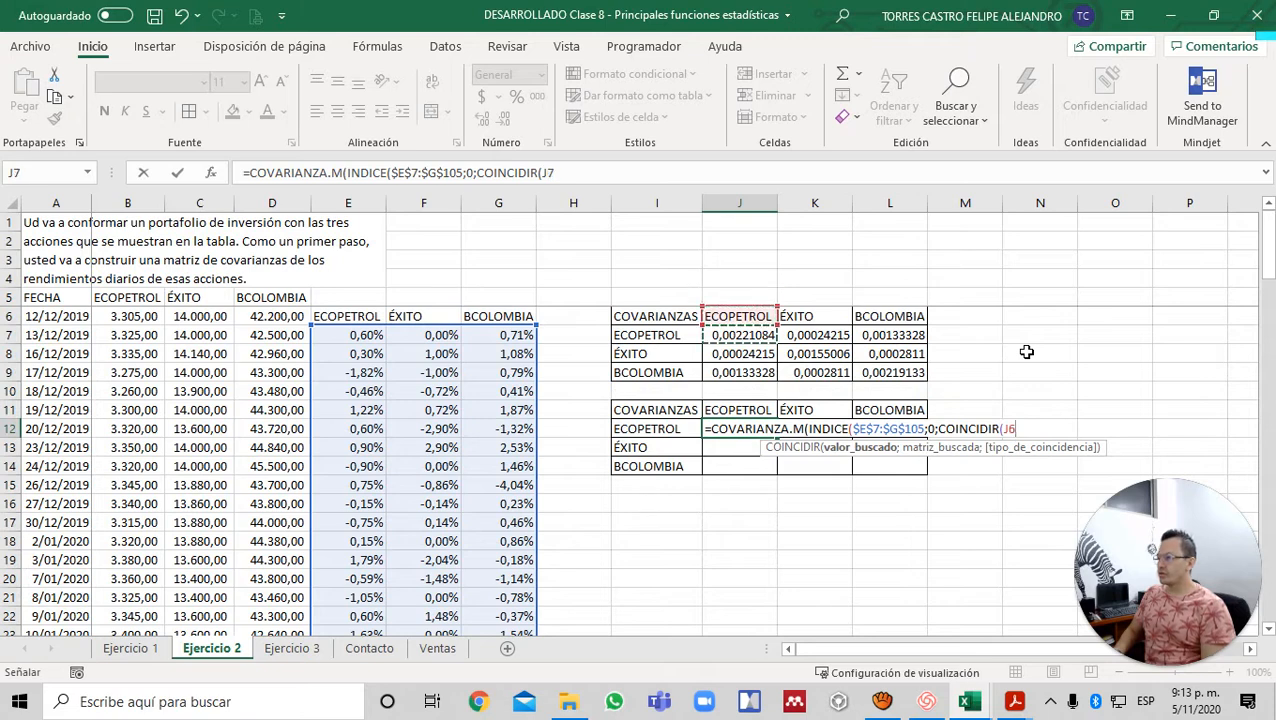
key(Down)
key(Down)
key(Down)
key(Down)
key(Down)
key(Down)
key(Left)
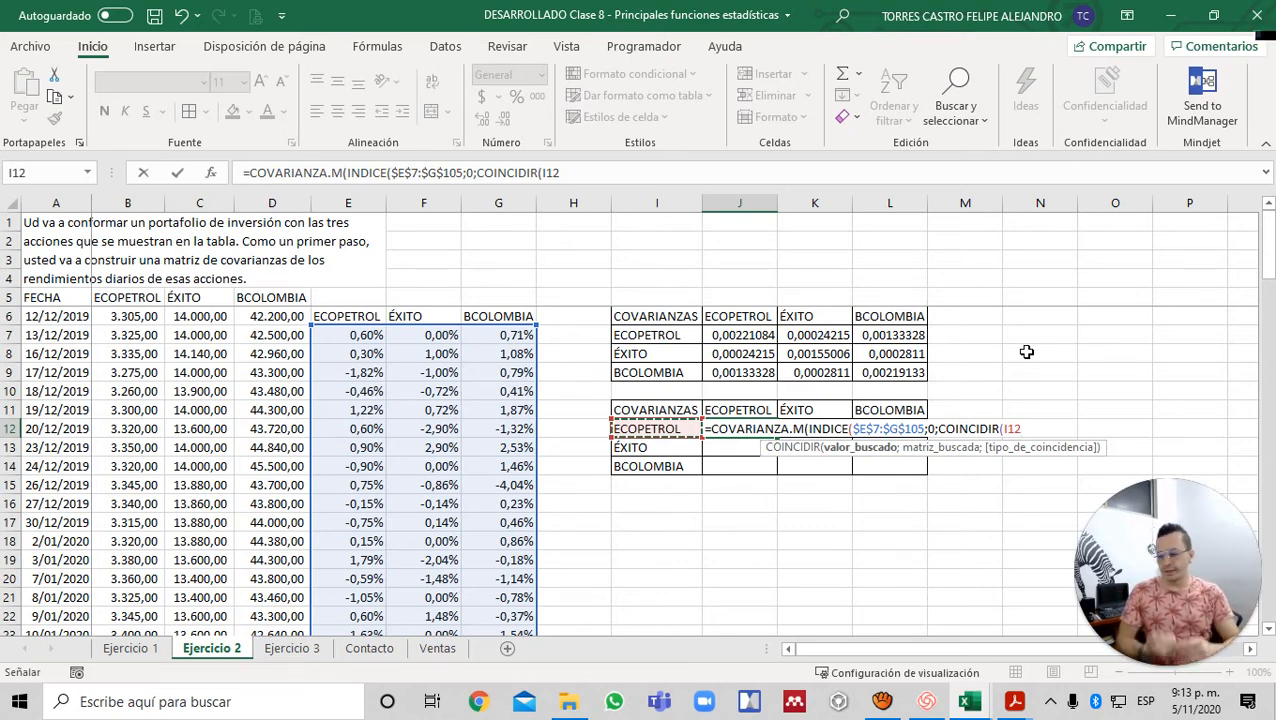
key(F4)
key(F4)
key(F4)
key(F4)
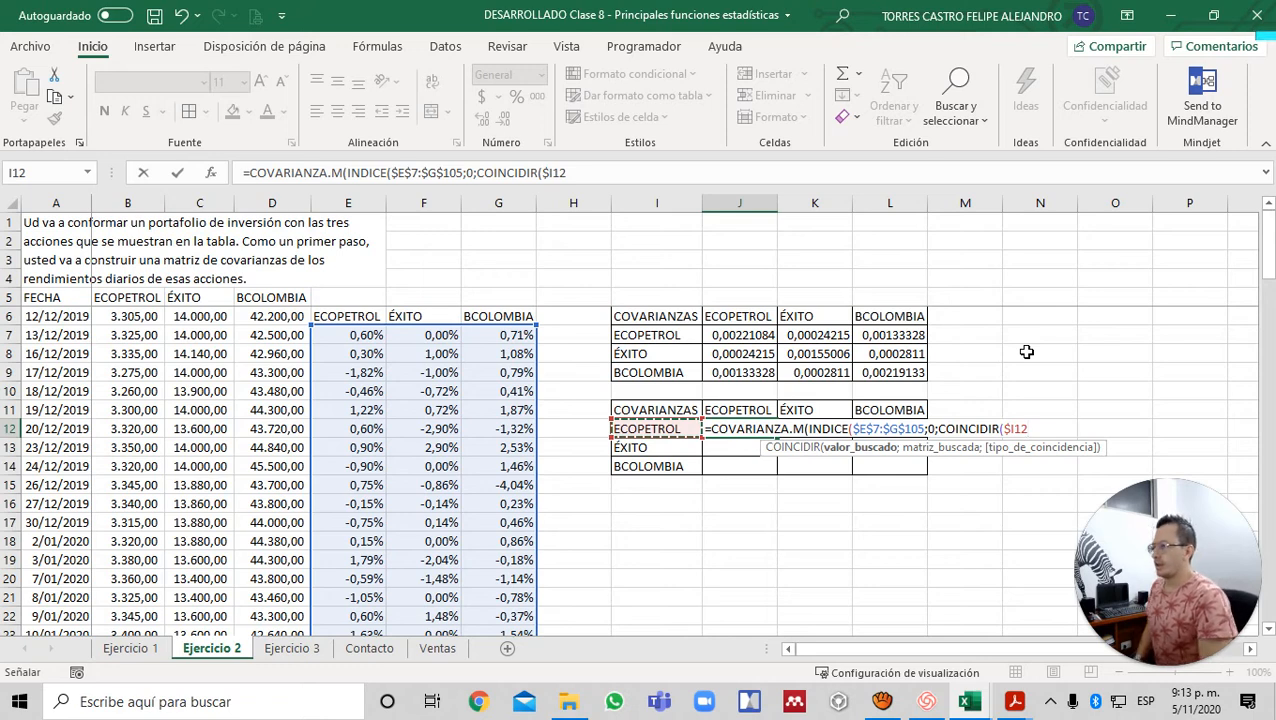
- Complete the first INDICE by matching against the return headers $E$6:$G$6 with match type 0, closing both nested functions
text(;)
key(Left)
key(Left)
key(Left)
key(Left)
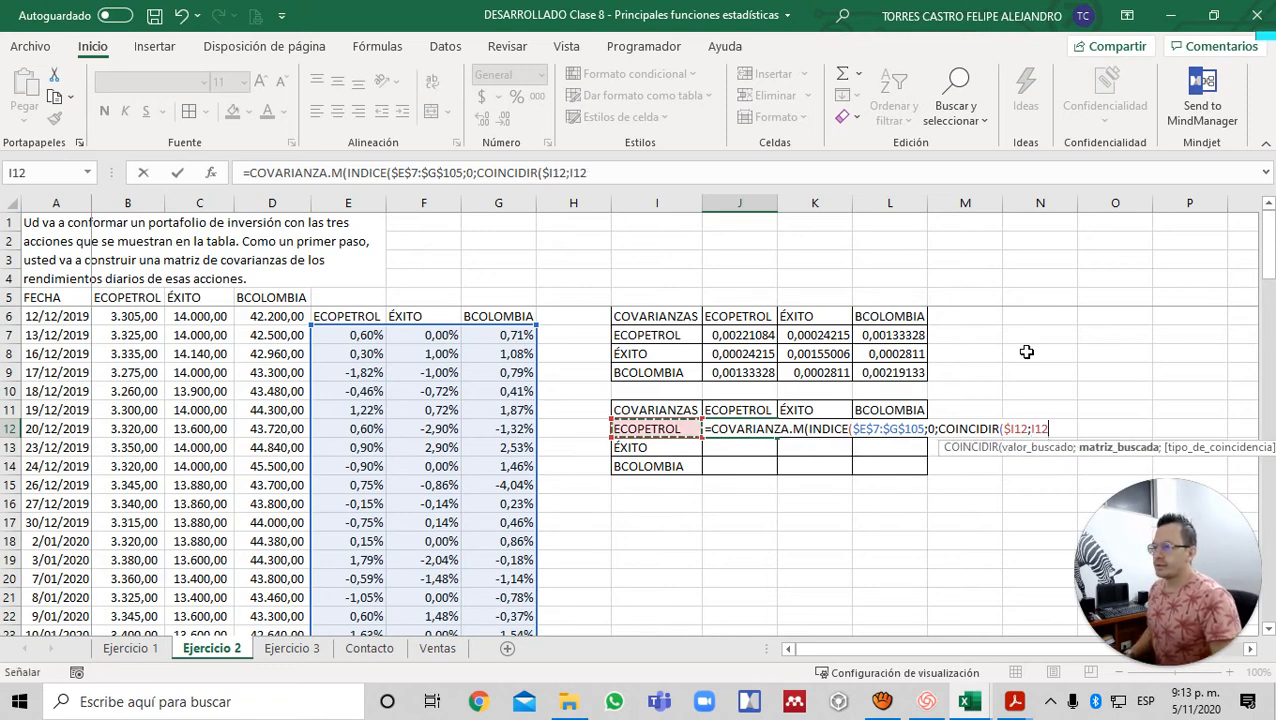
key(Up)
key(Up)
key(Up)
key(Up)
key(Up)
key(Left)
key(Up)
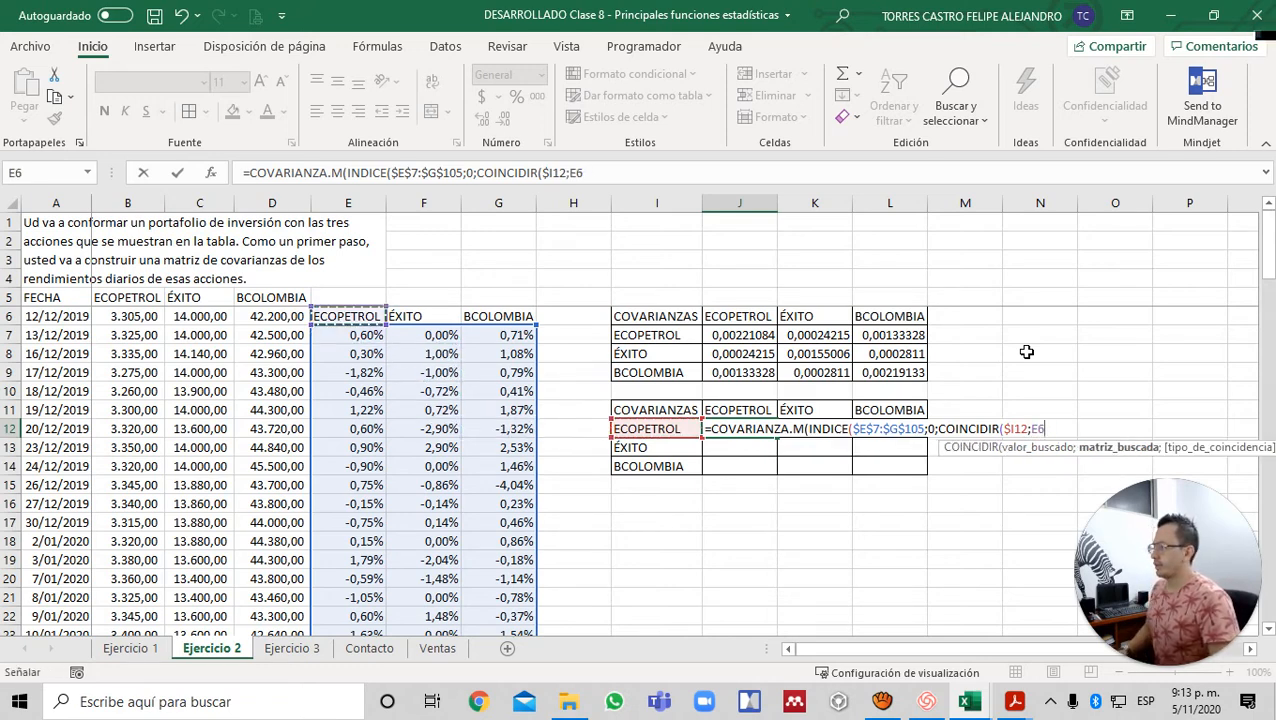
key(shift+Right)
key(shift+Right)
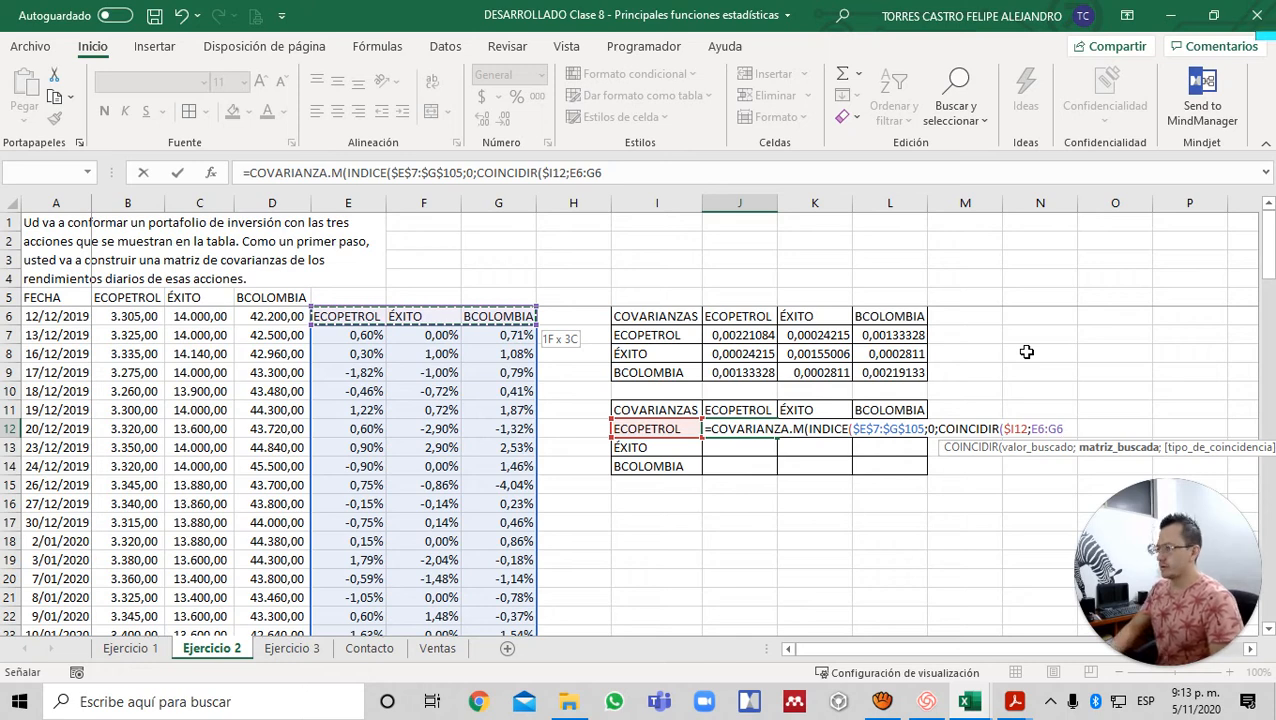
key(F4)
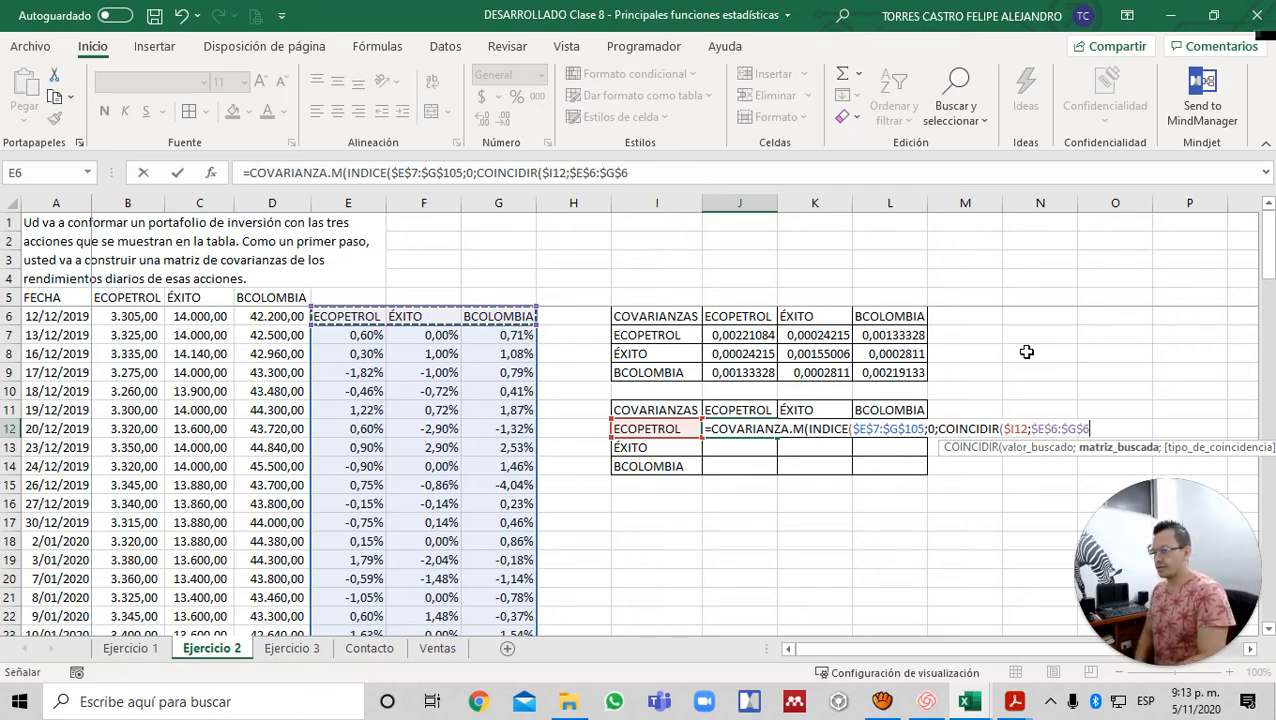
text(;0)
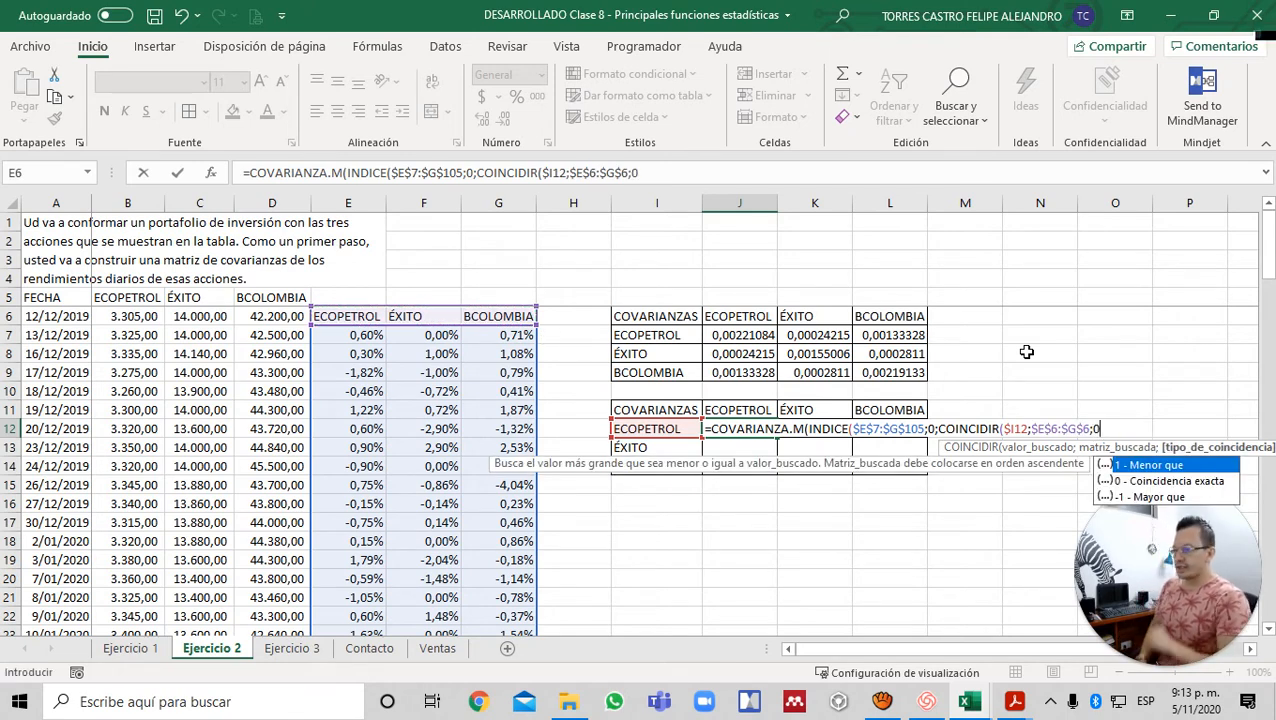
text())
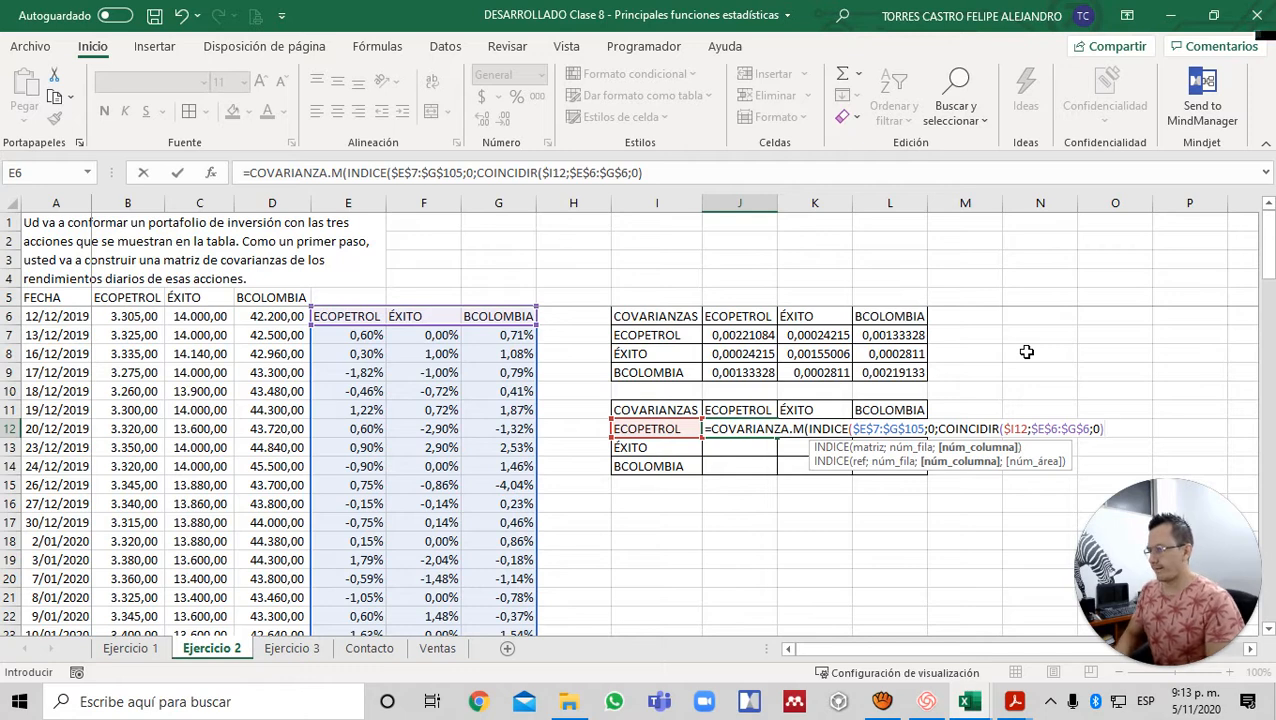
text())
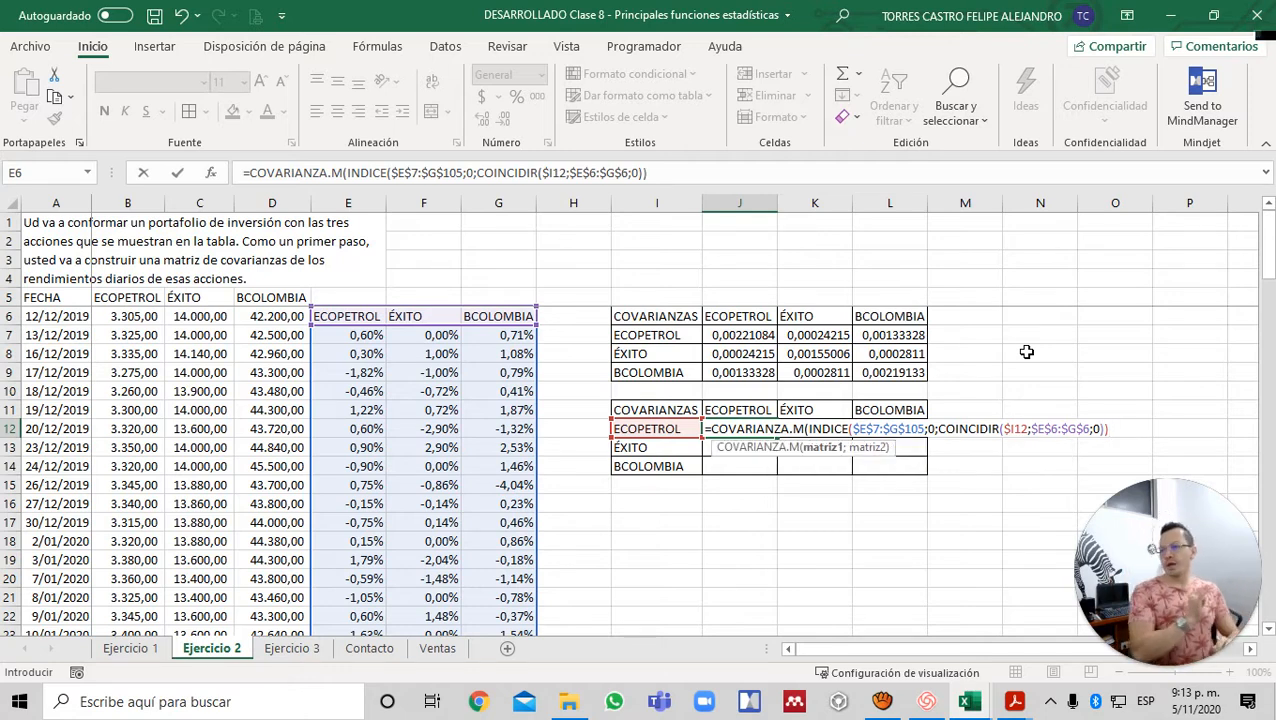
- Start COVARIANZA.M's second array with an INDICE function over the three stocks' returns, using the absolute range $E$7:$G$105
text(;)
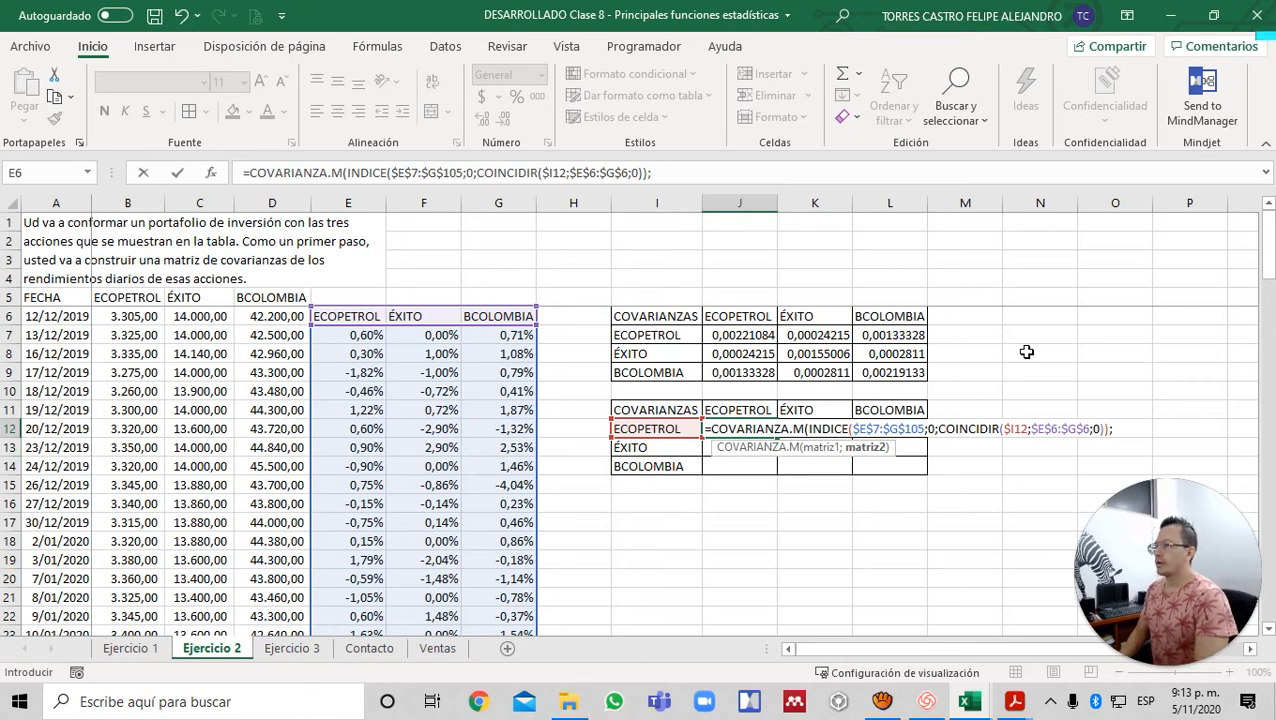
text(INDICE()
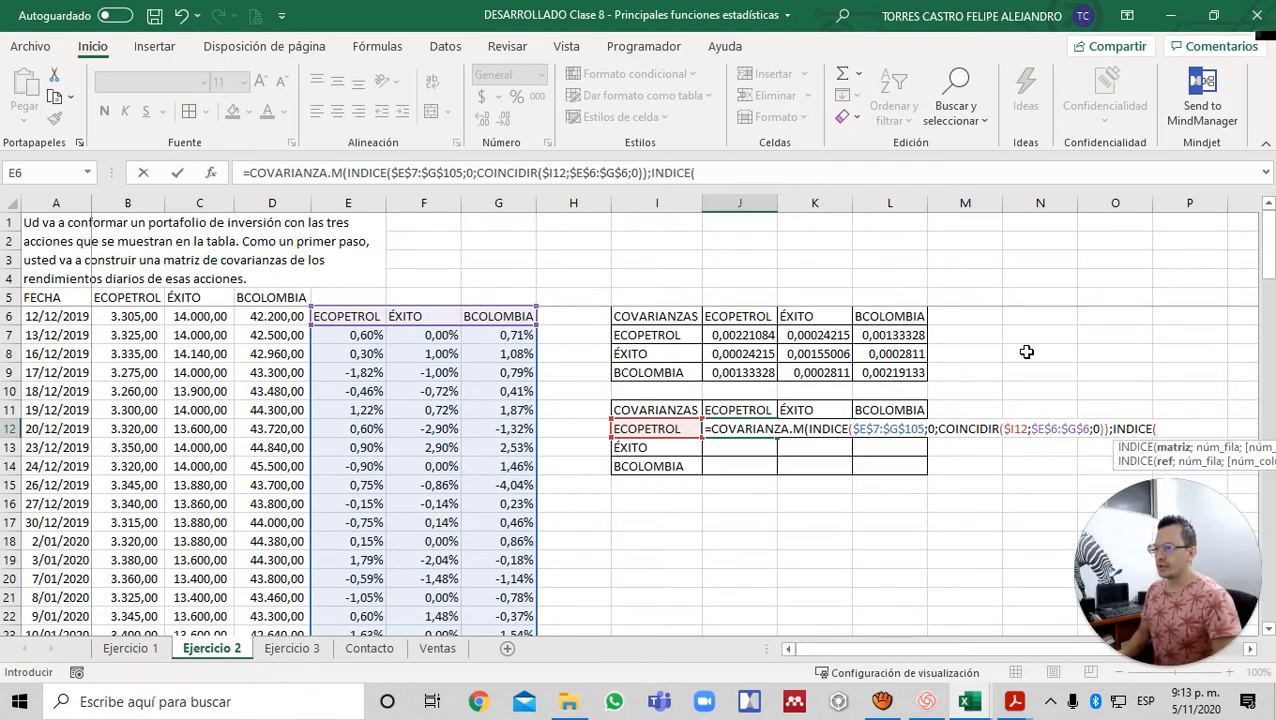
key(Left)
key(Left)
key(Left)
key(Left)
key(Up)
key(Up)
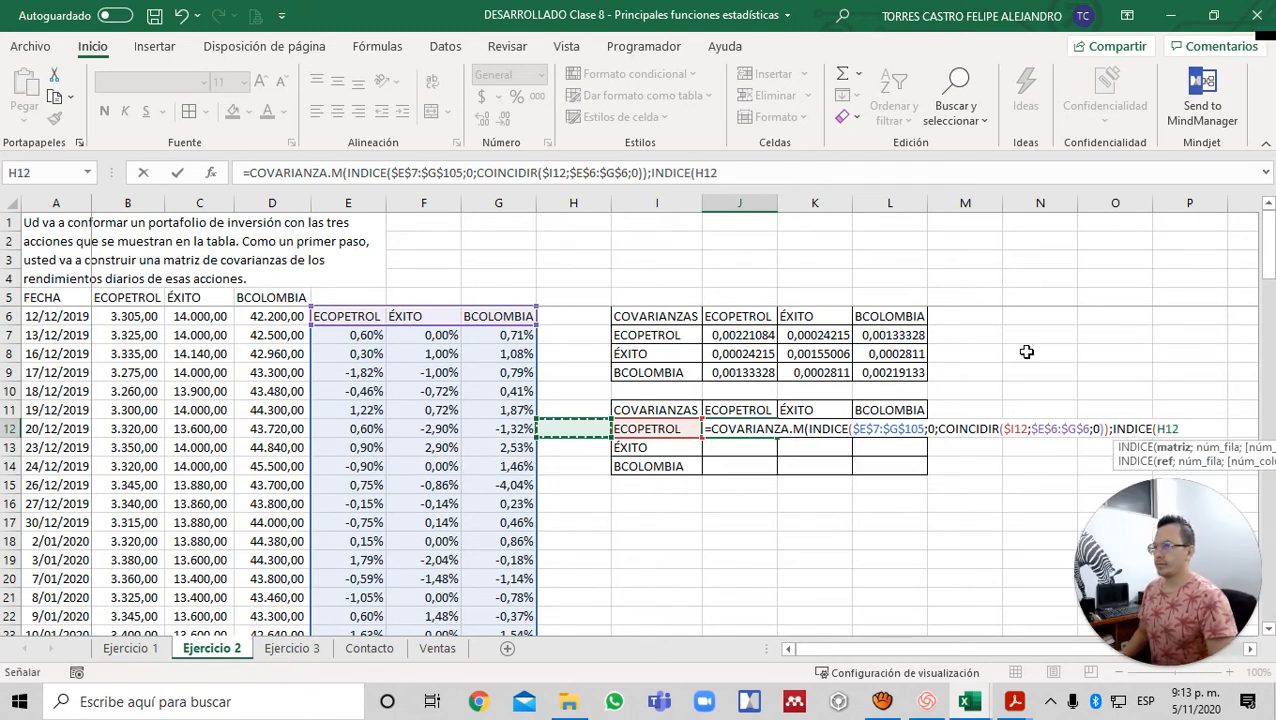
key(Left)
key(Up)
key(Up)
key(Up)
key(shift+Right)
key(shift+Right)
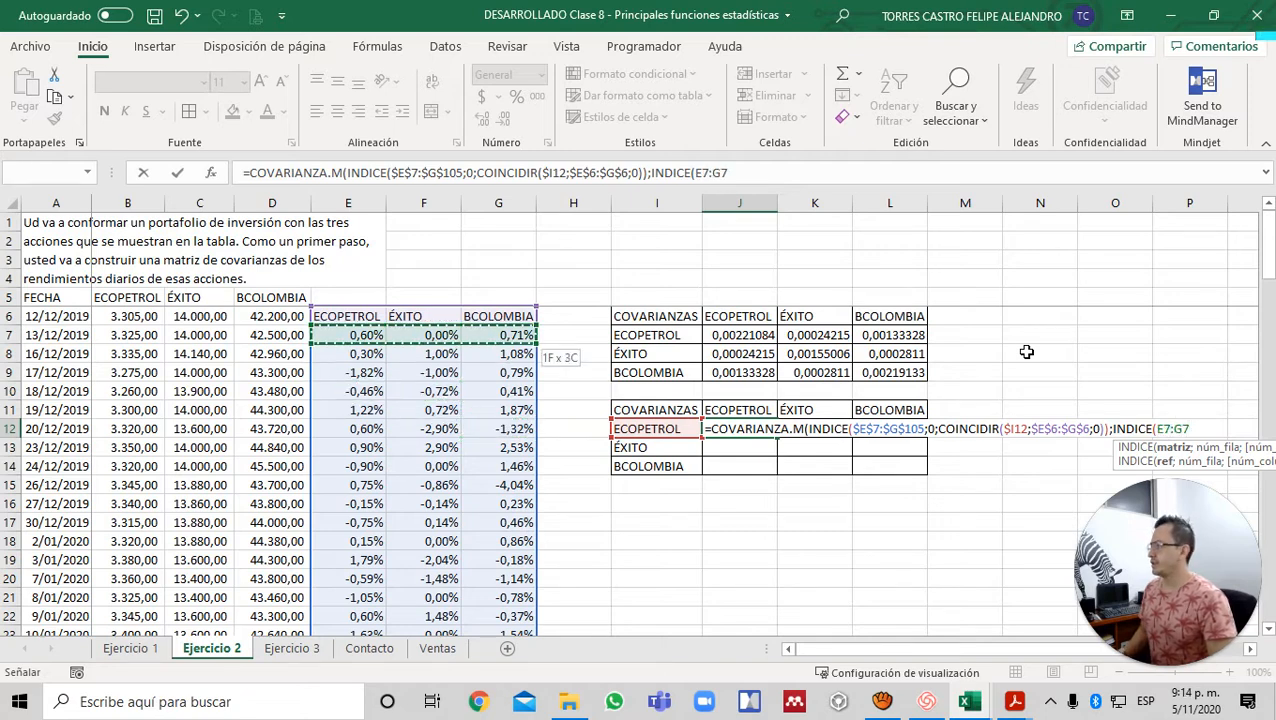
key(ctrl+shift+Down)
key(F4)
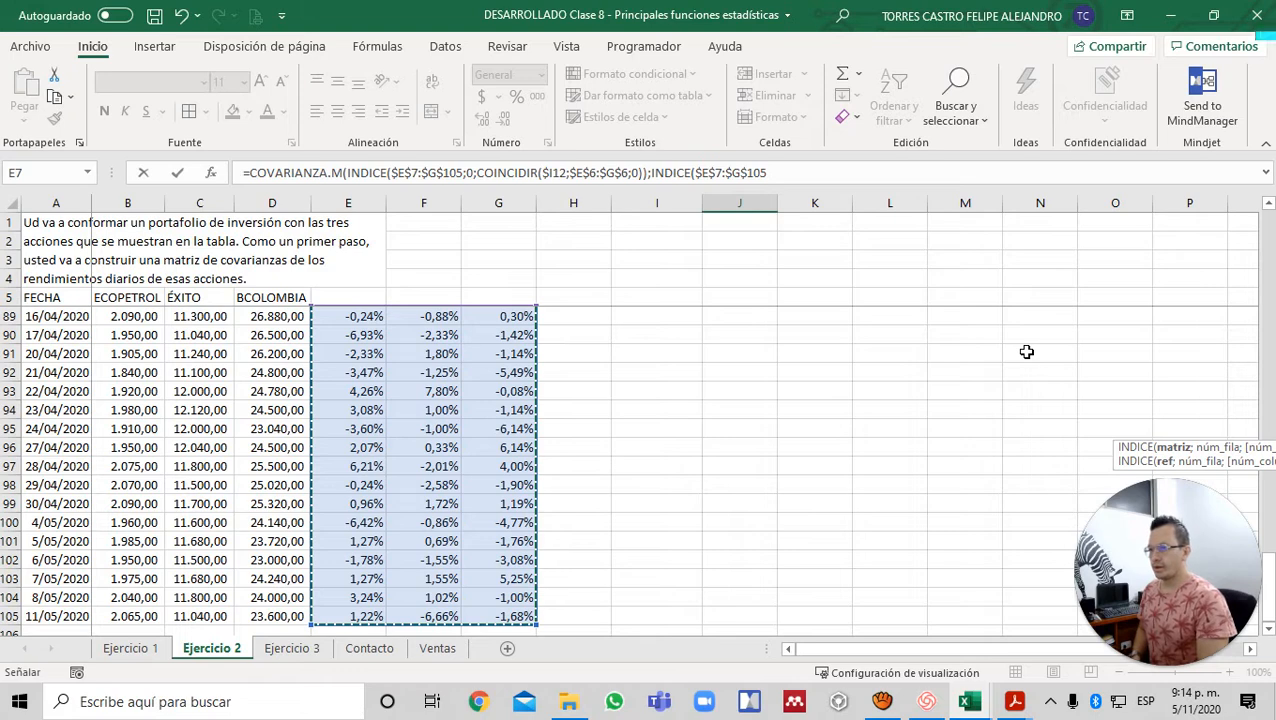
- Set the second INDICE's row number to 0 and begin its column number with a COINCIDIR function
text(;)
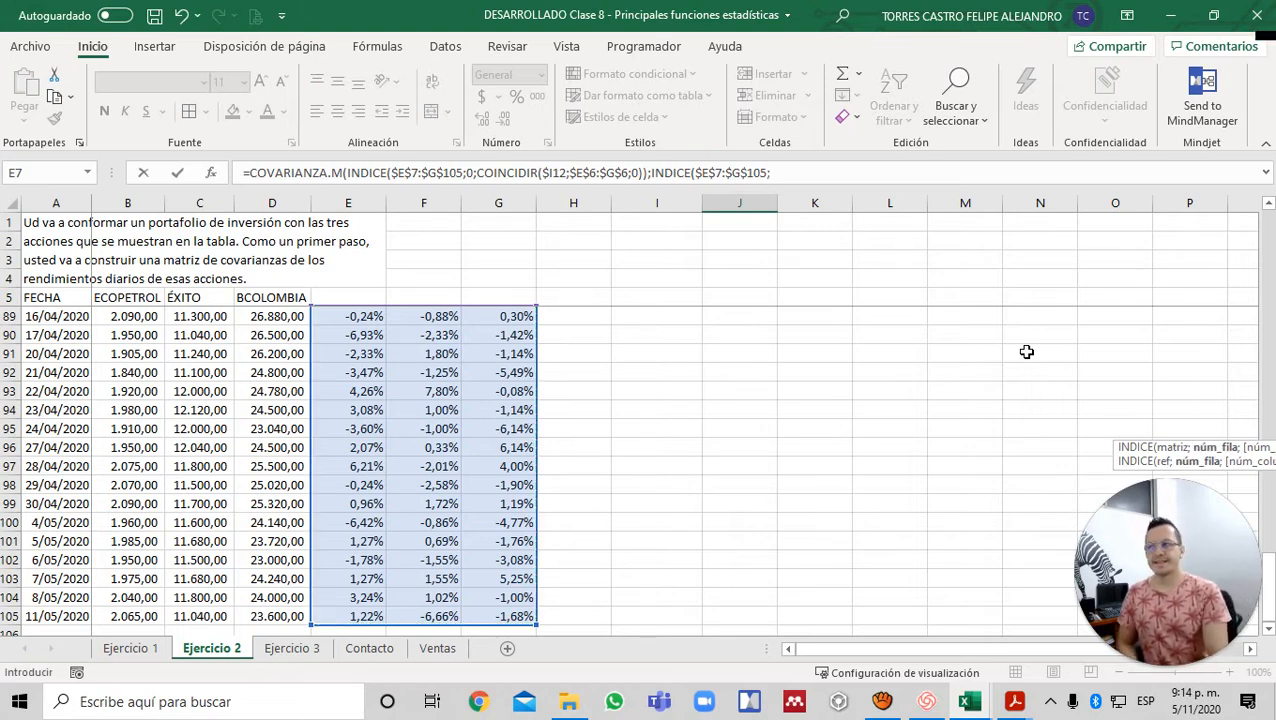
text(0)
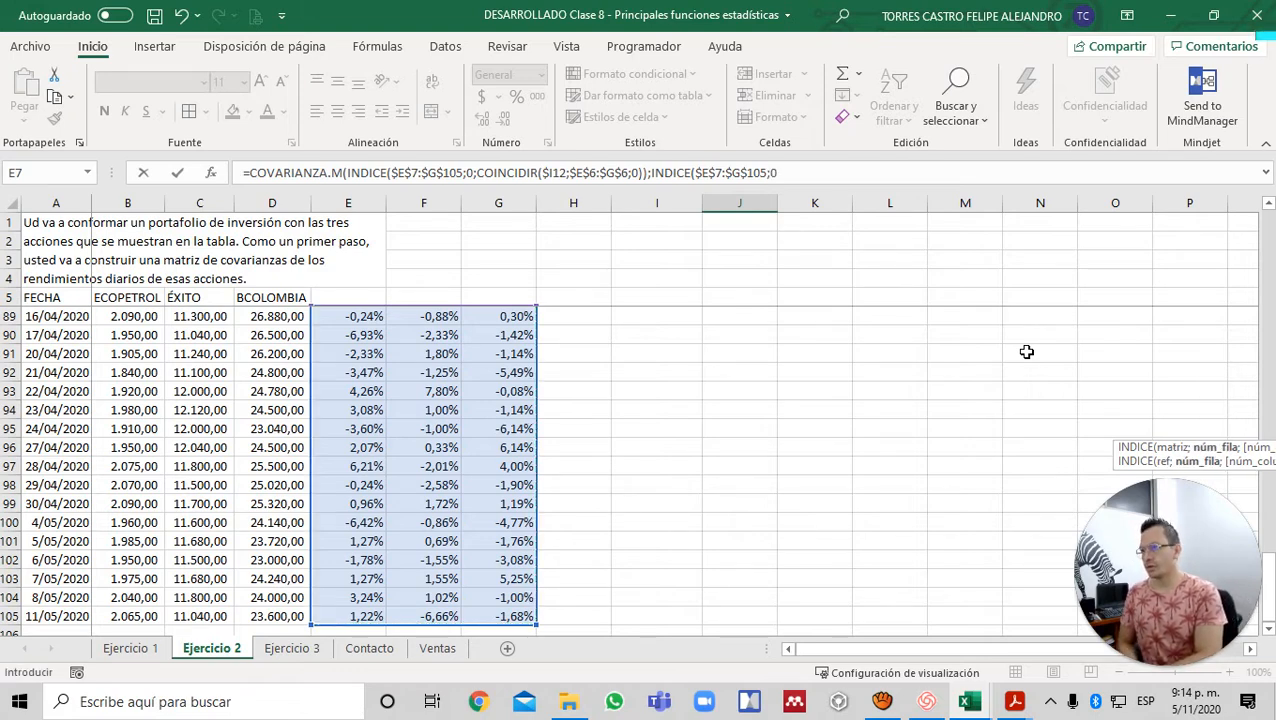
text(;)
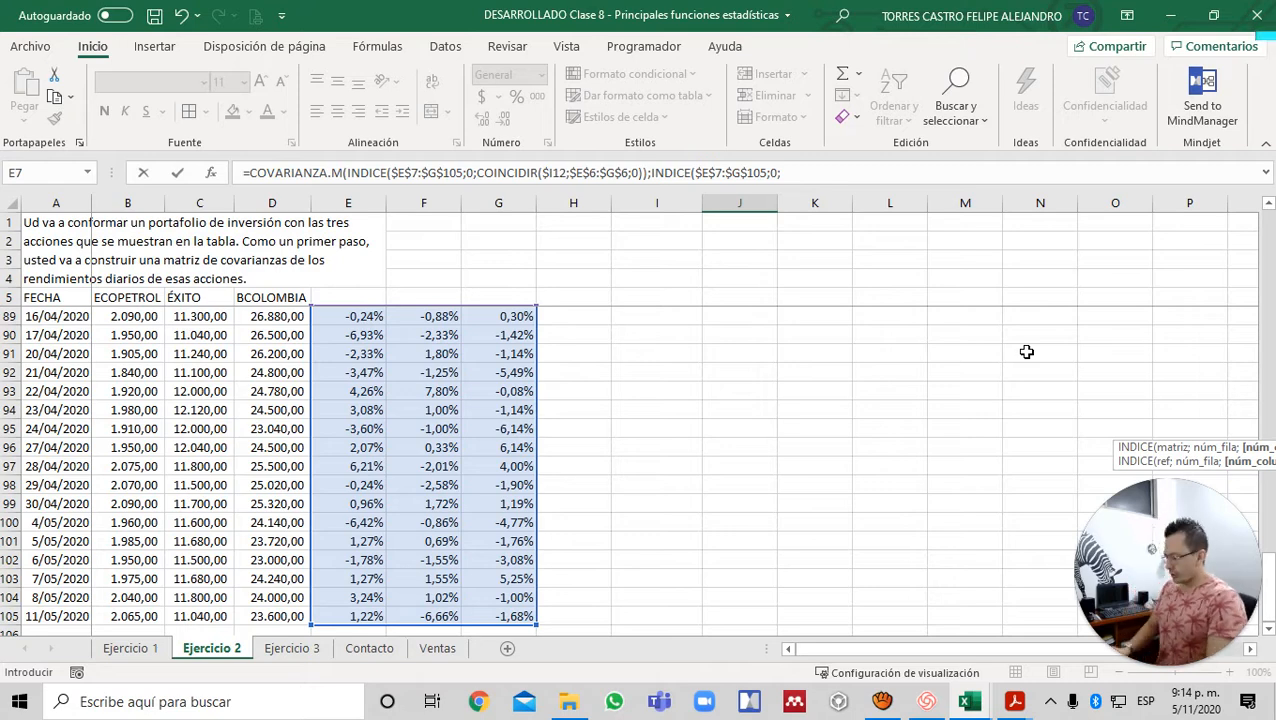
text(COINCIDIR()
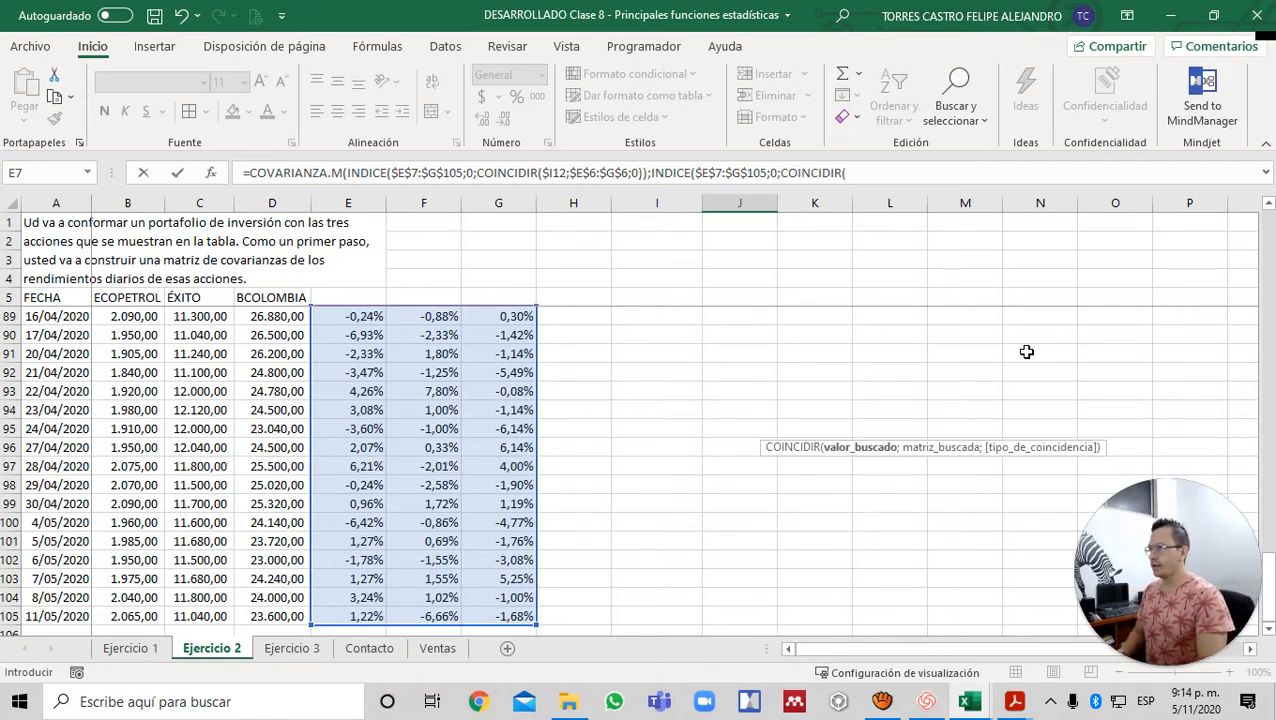
- Give the second COINCIDIR the second matrix's ECOPETROL column header as lookup value, using the row-locked reference J$11
key(Up)
key(Up)
key(Up)
key(Up)
key(Up)
key(Up)
key(Up)
key(Up)
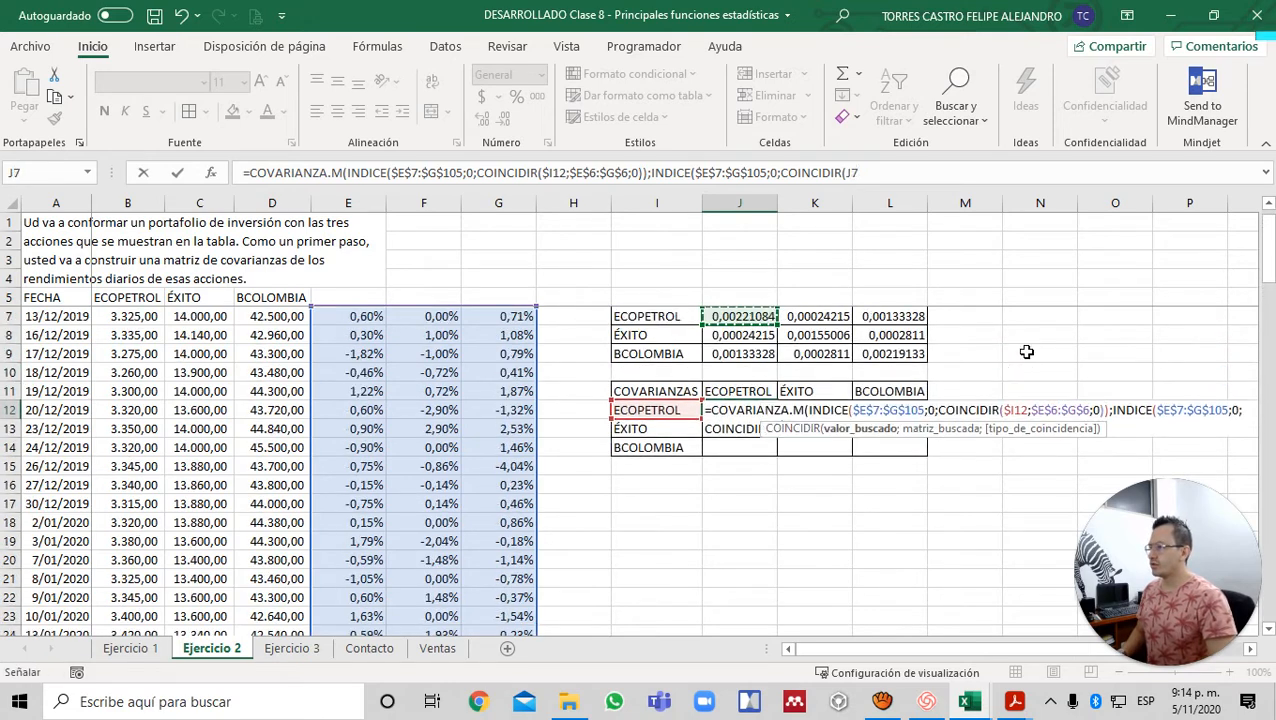
key(Down)
key(Down)
key(Down)
key(Down)
key(Down)
key(Down)
key(Down)
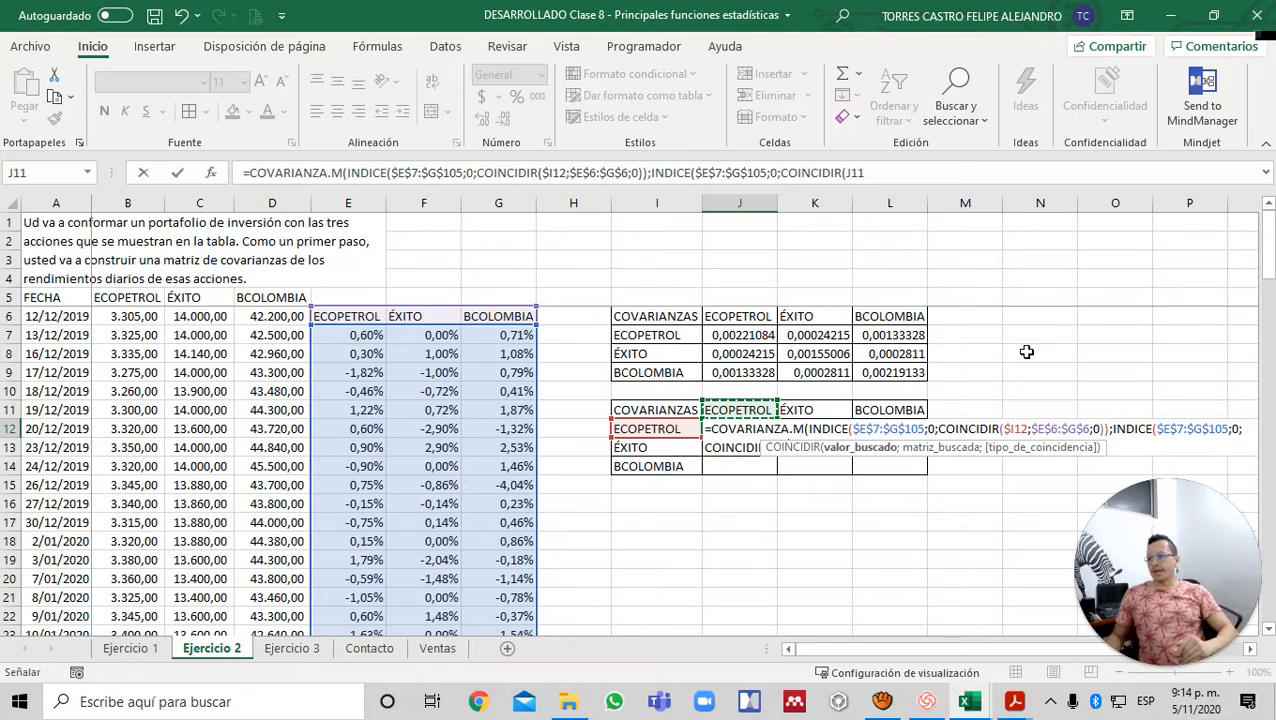
key(F4)
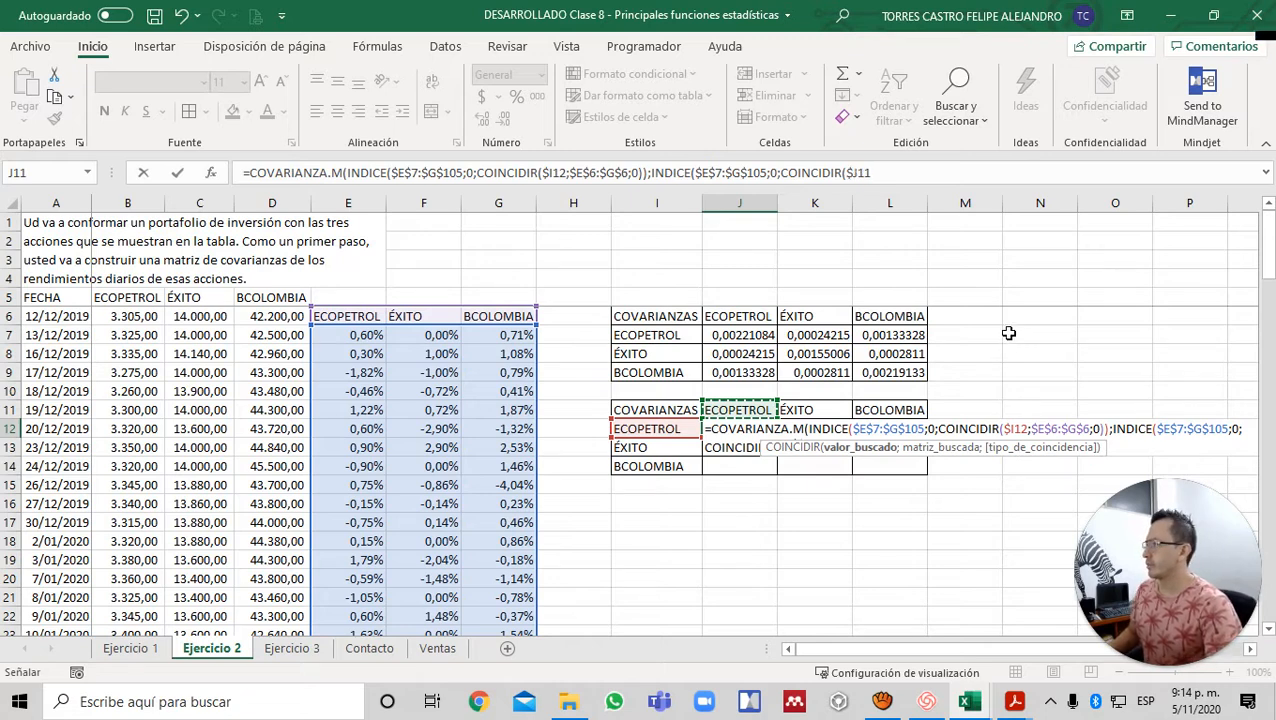
key(F4)
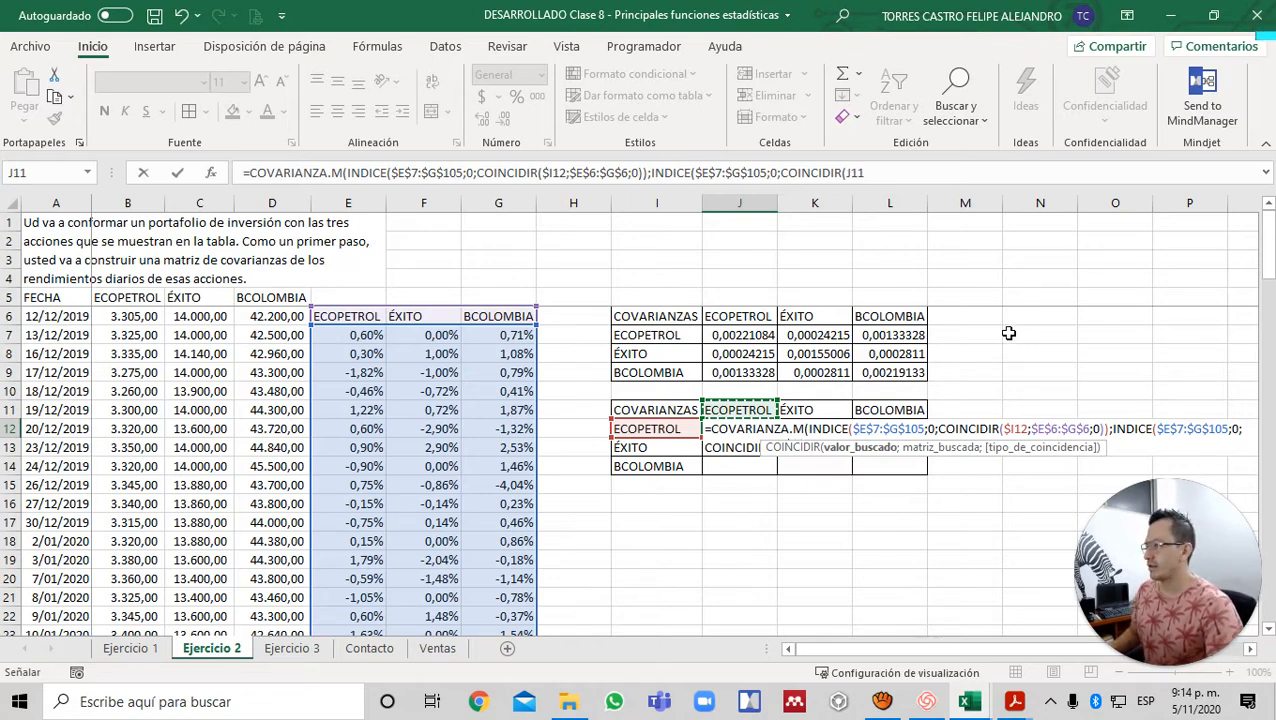
key(F4)
key(F4)
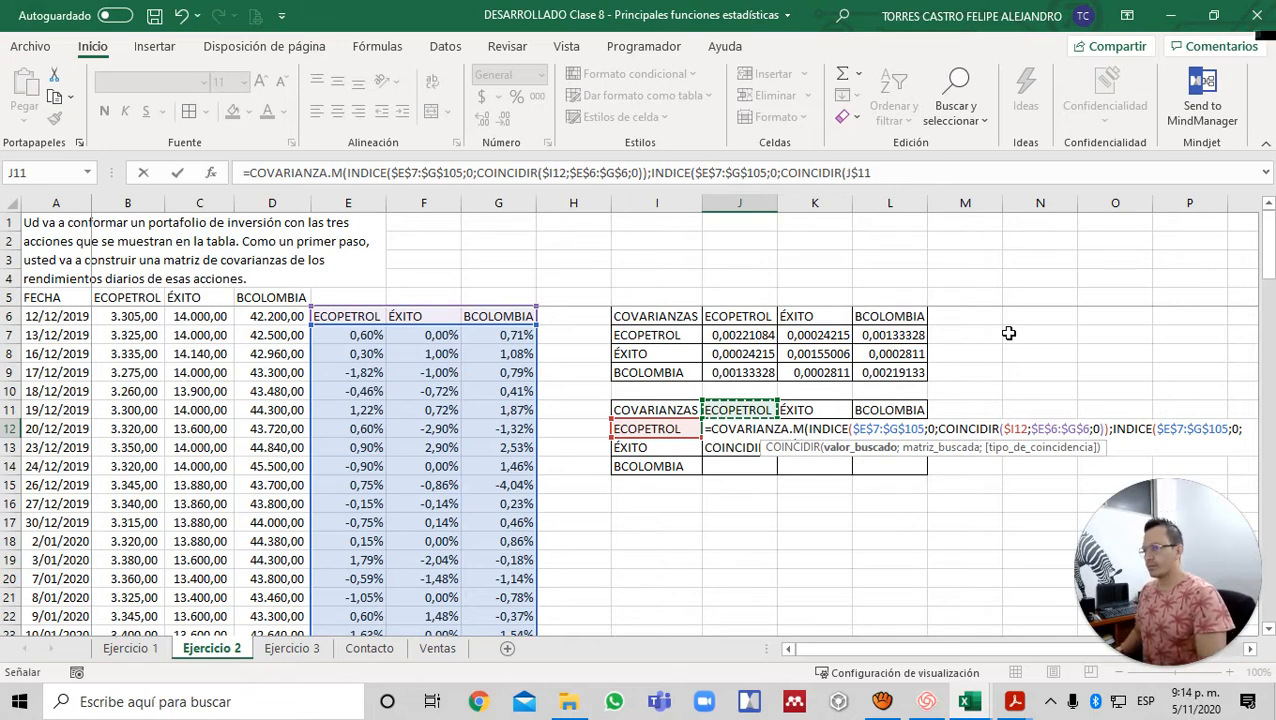
- Complete the second COINCIDIR with the return headers $E$6:$G$6 as lookup array and 0 as match type
text(;)
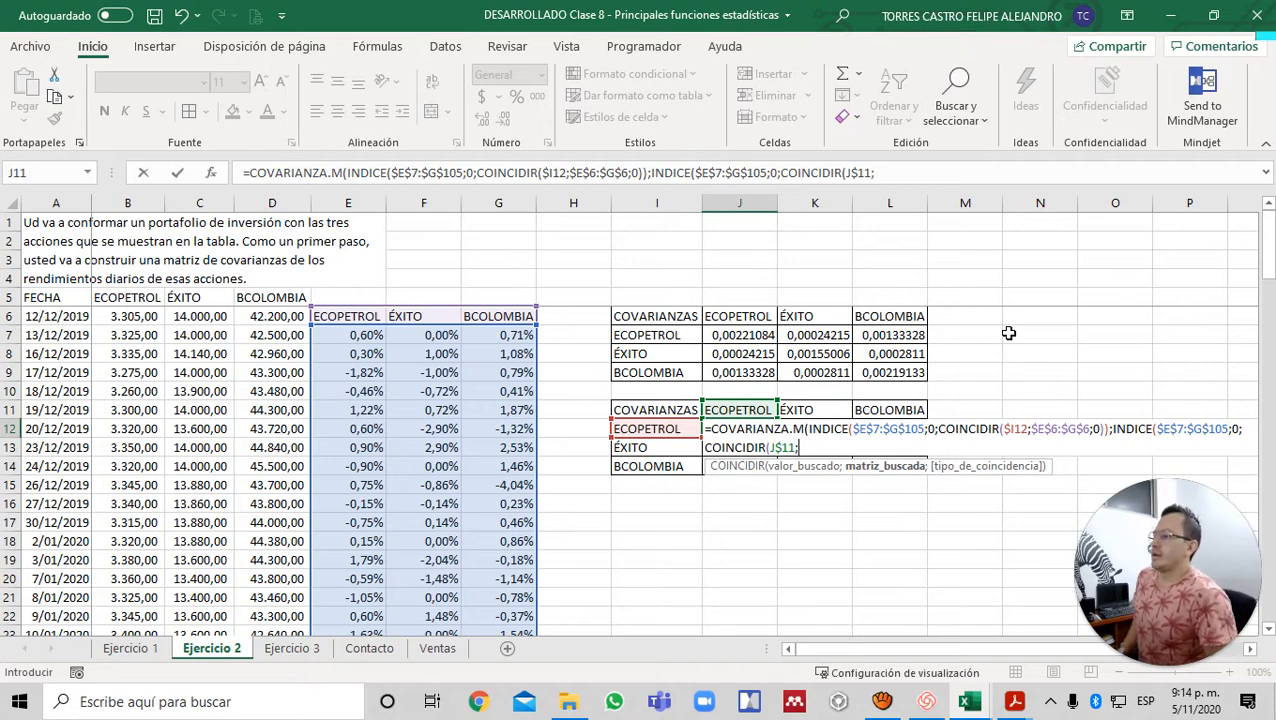
key(Left)
key(Left)
key(Left)
key(Left)
key(Up)
key(Up)
key(Up)
key(Up)
key(Up)
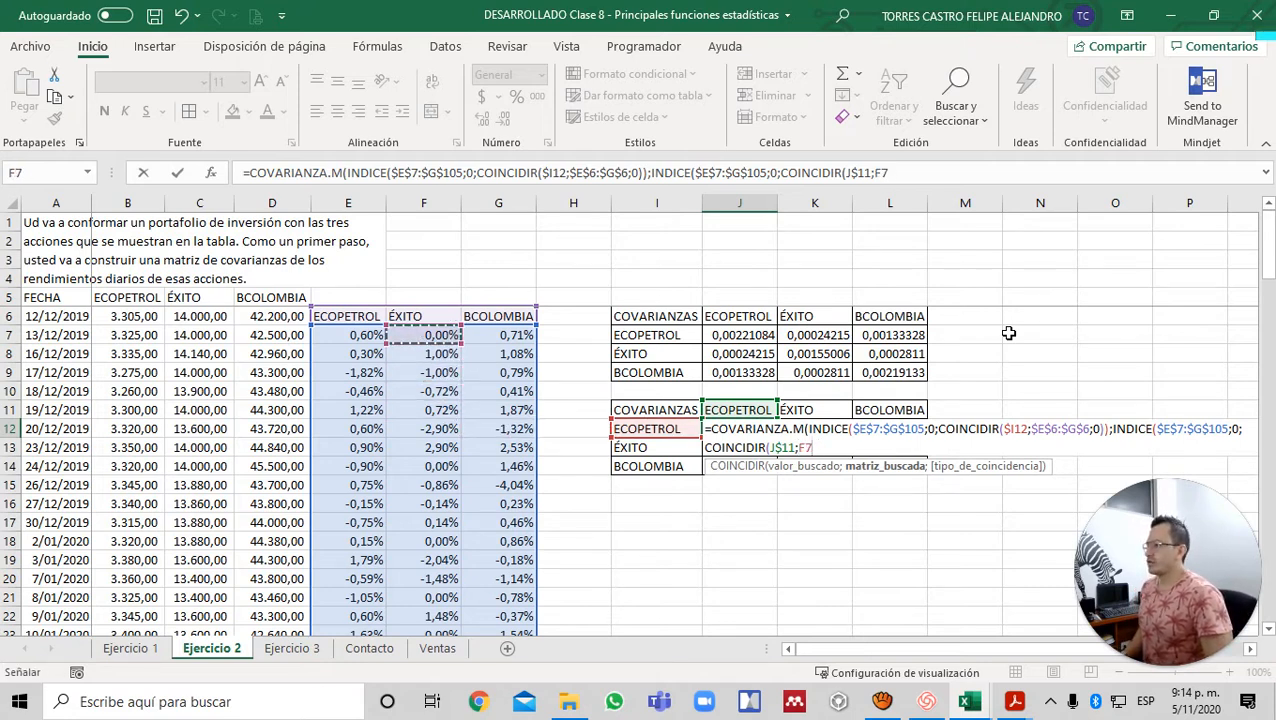
key(Left)
key(Up)
key(Up)
key(Down)
key(shift+Right)
key(shift+Right)
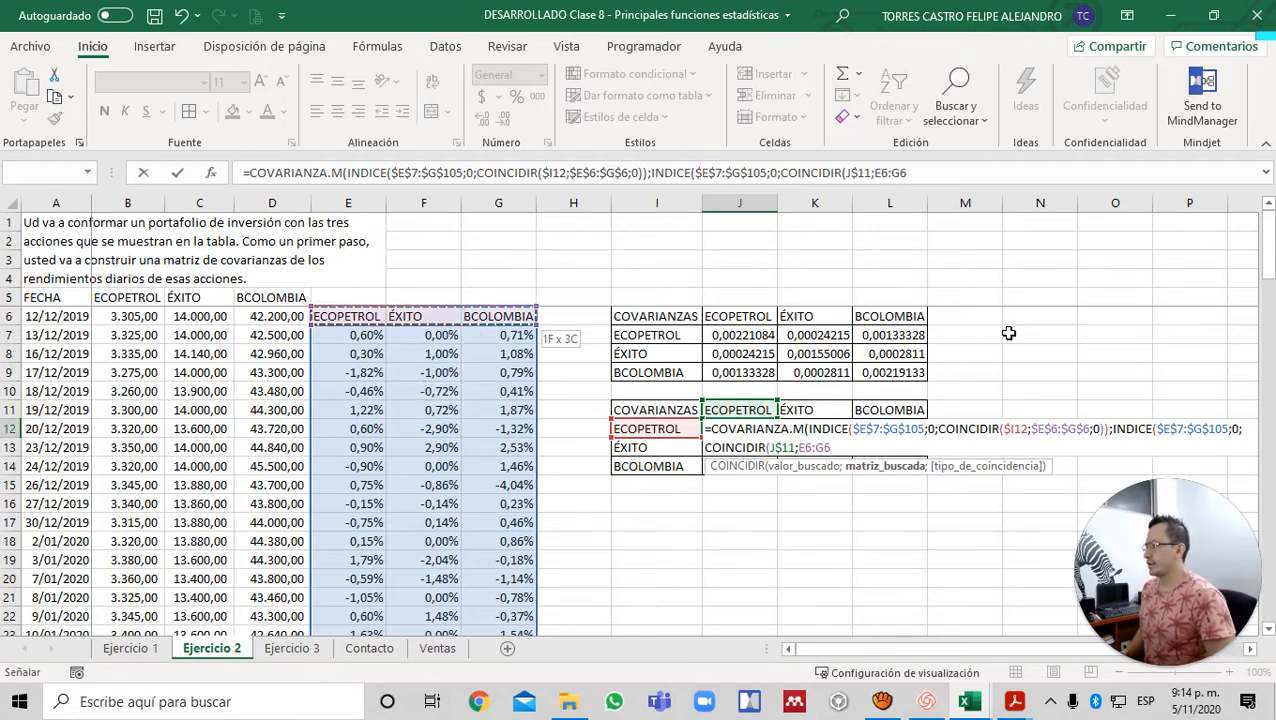
key(F4)
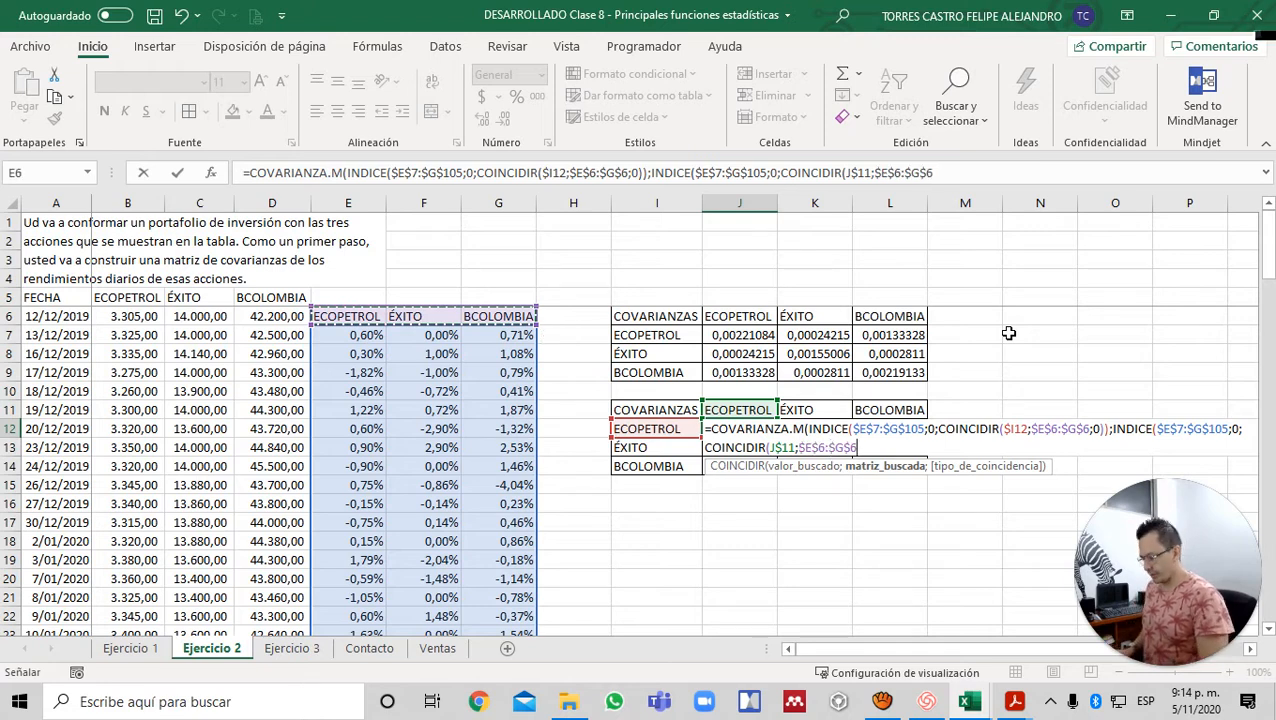
text(;0)
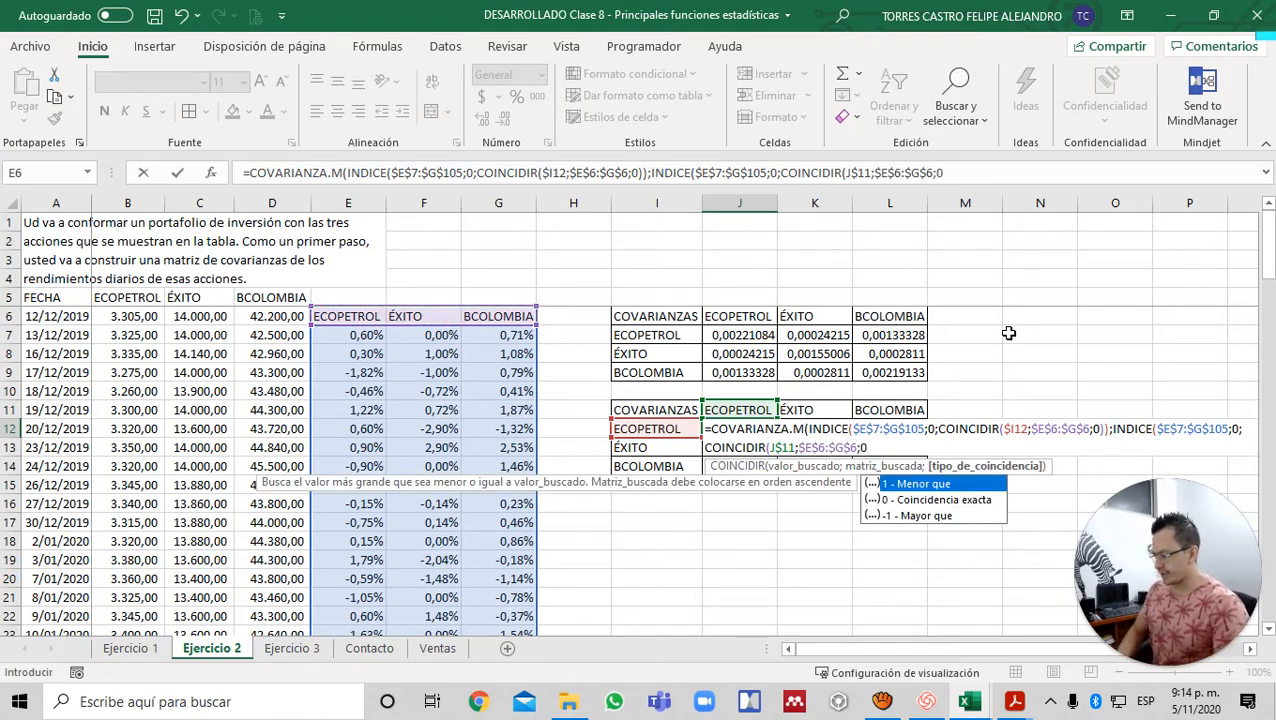
text())
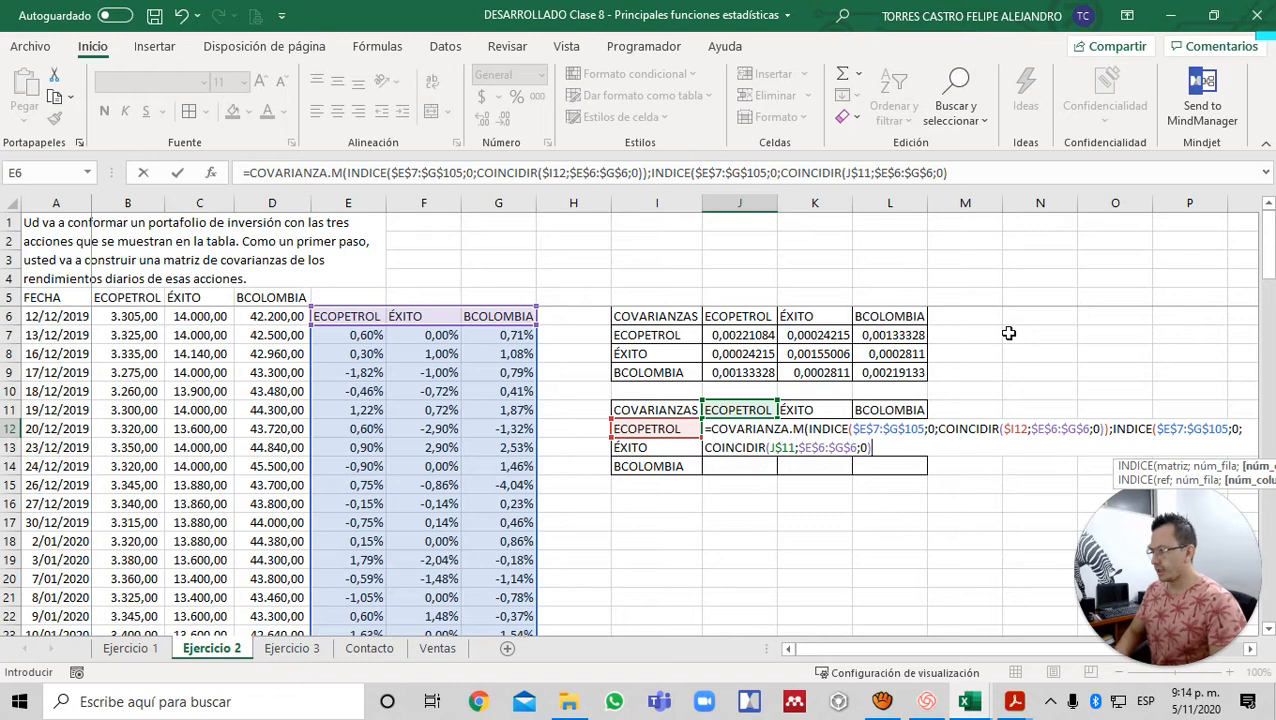
- Close the second INDICE and COVARIANZA.M functions and enter the formula in the second matrix's ECOPETROL–ECOPETROL cell
text())
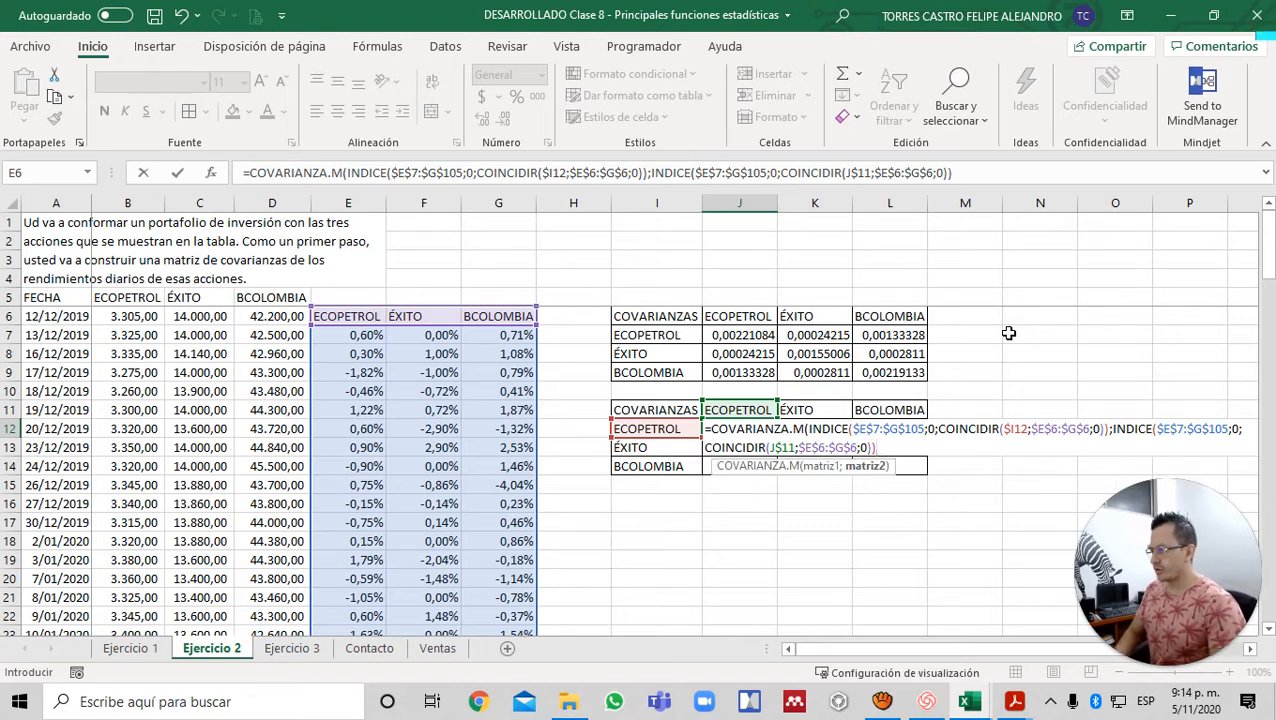
text())
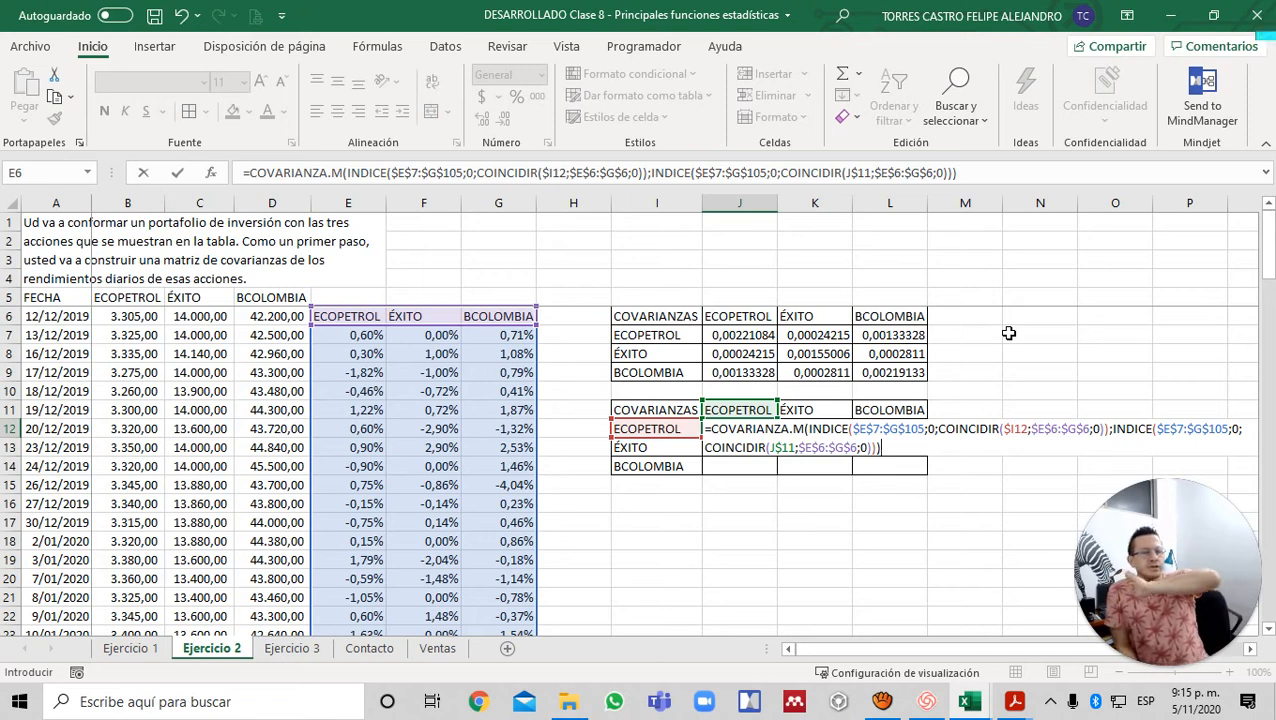
key(ctrl+Return)
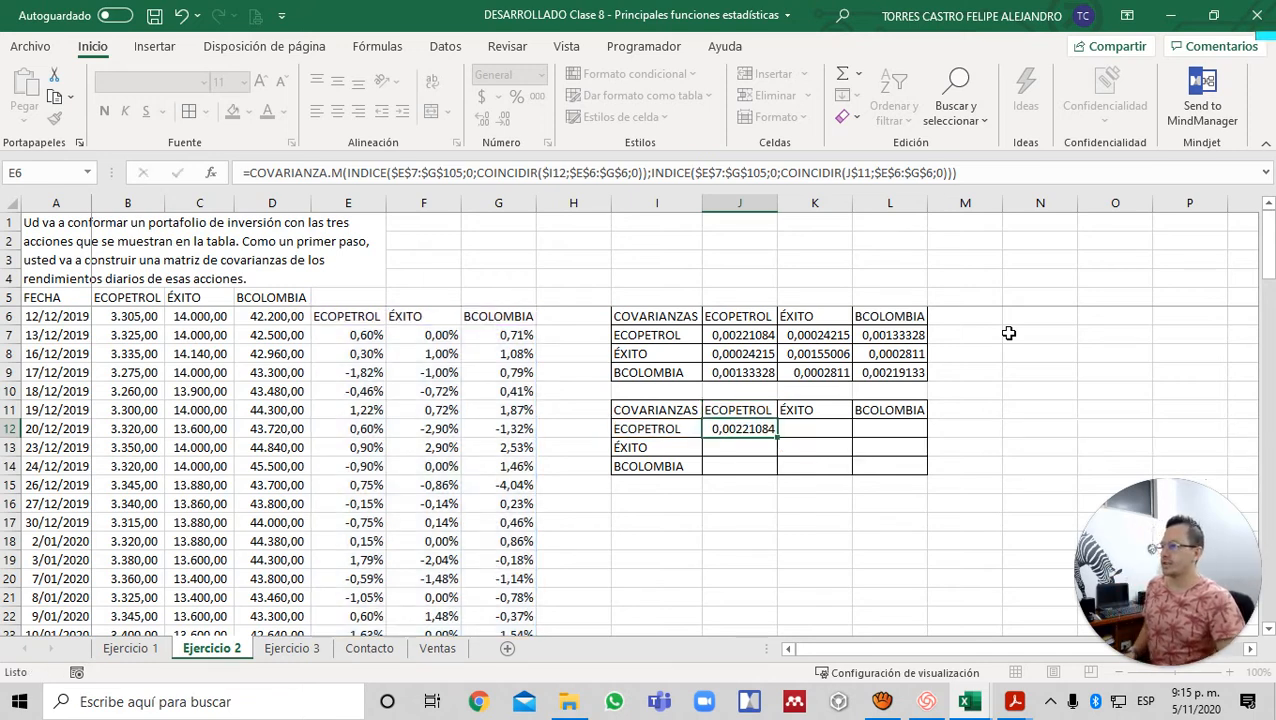
- Copy the covariance formula to the ÉXITO and BCOLOMBIA columns of the second matrix's ECOPETROL row
key(ctrl+c)
key(Right)
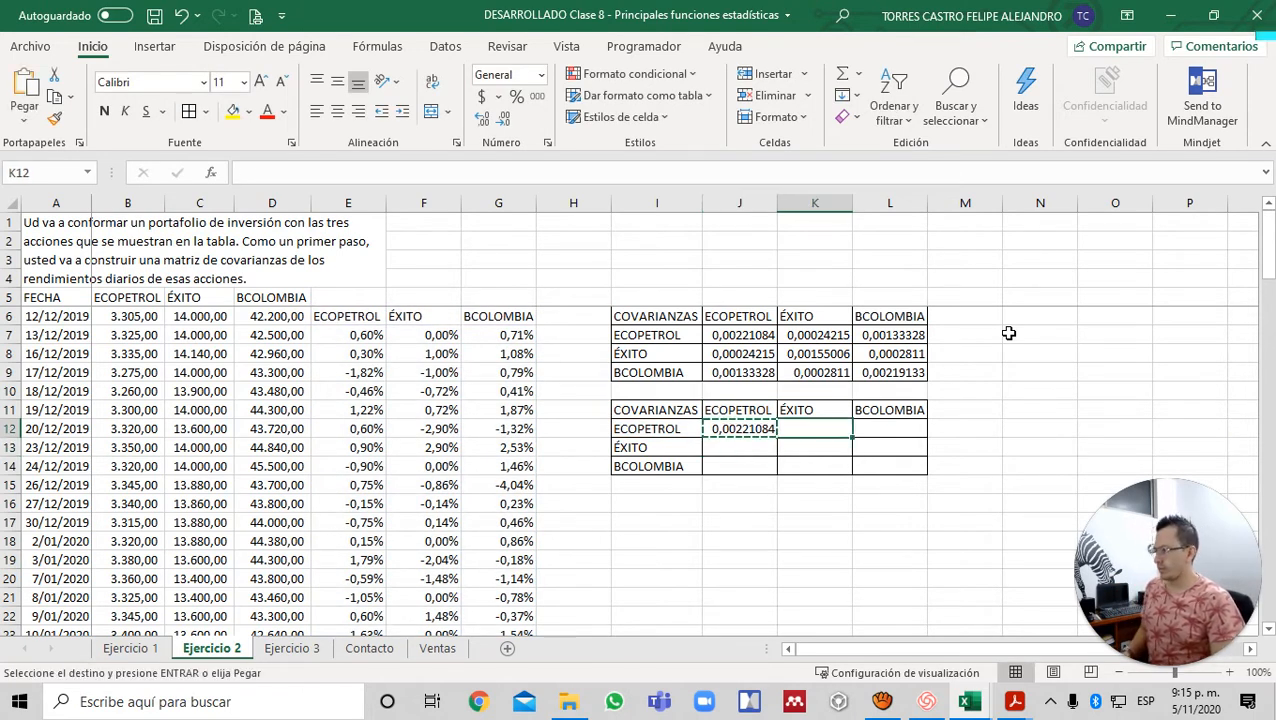
key(shift+Right)
key(ctrl+v)
key(Escape)
- Copy the three formulas of the second matrix's ECOPETROL row to its ÉXITO and BCOLOMBIA rows
key(Left)
key(shift+Right)
key(shift+Right)
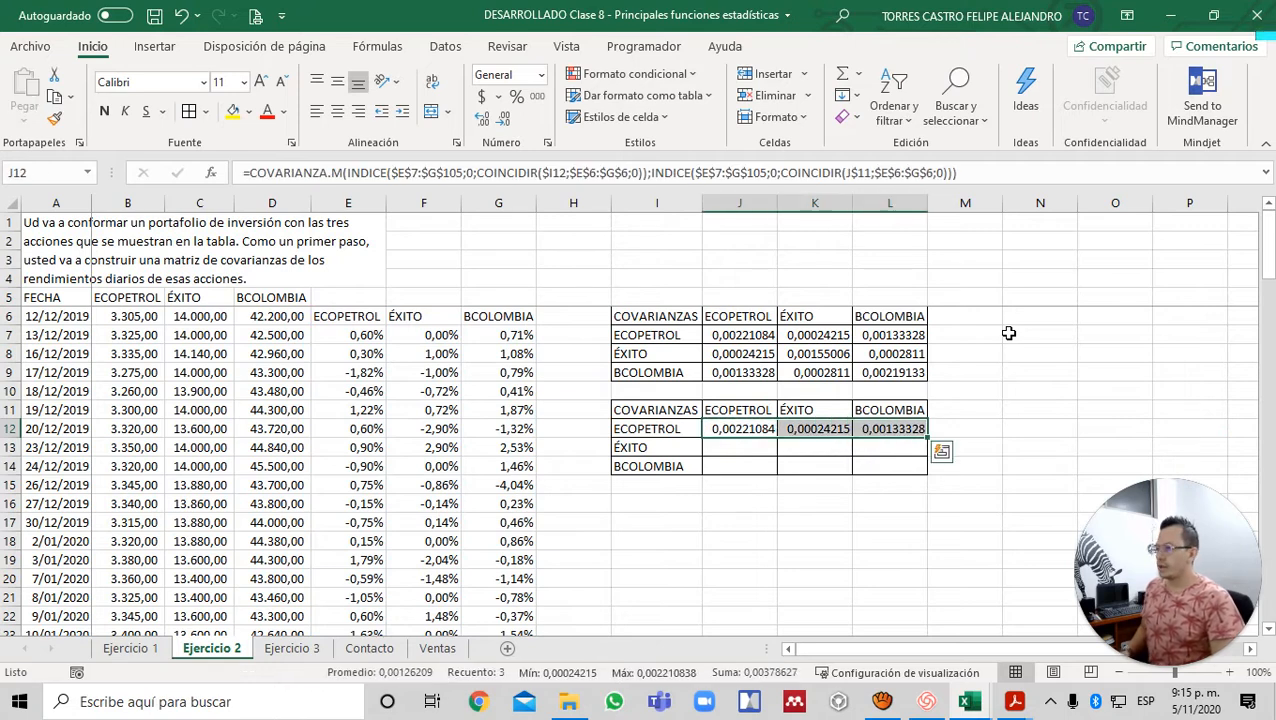
key(ctrl+c)
key(Down)
key(shift+Down)
key(shift+Right)
key(shift+Right)
key(ctrl+v)
key(Escape)
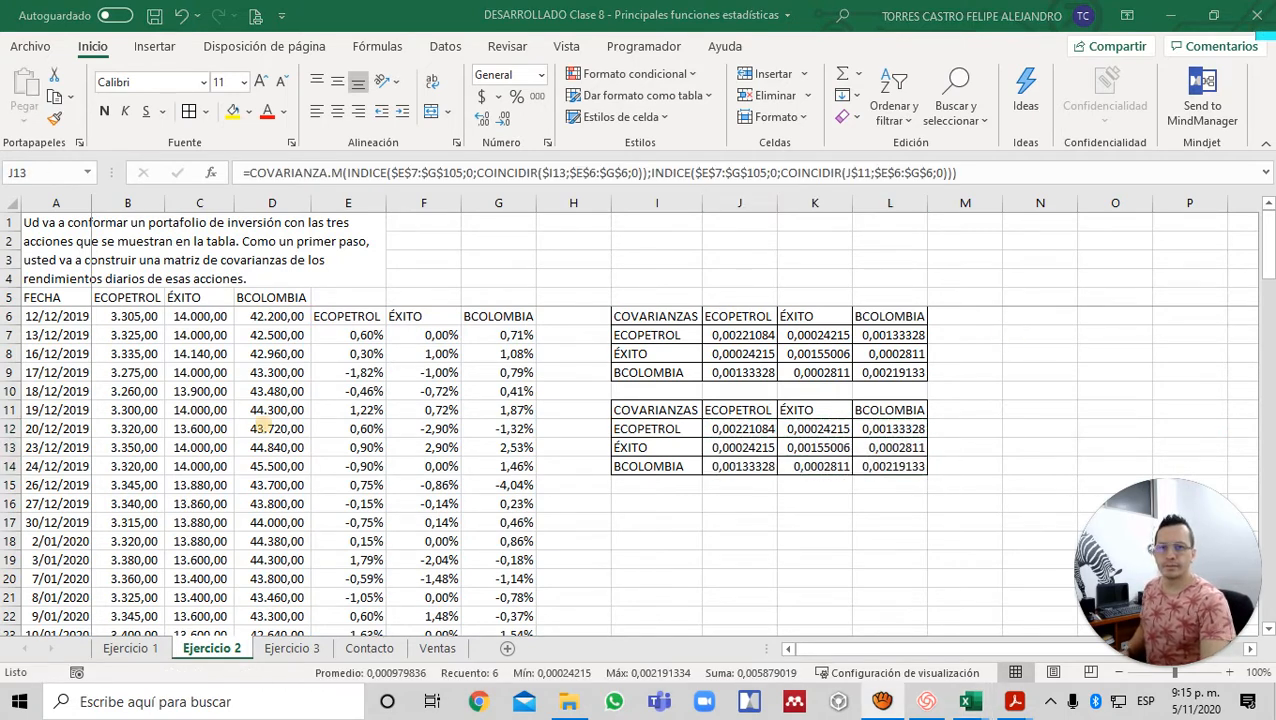
- Compare the first matrix's individually written COVARIANZA.M formulas with the second matrix's single INDICE and COINCIDIR formula
click(711, 449)
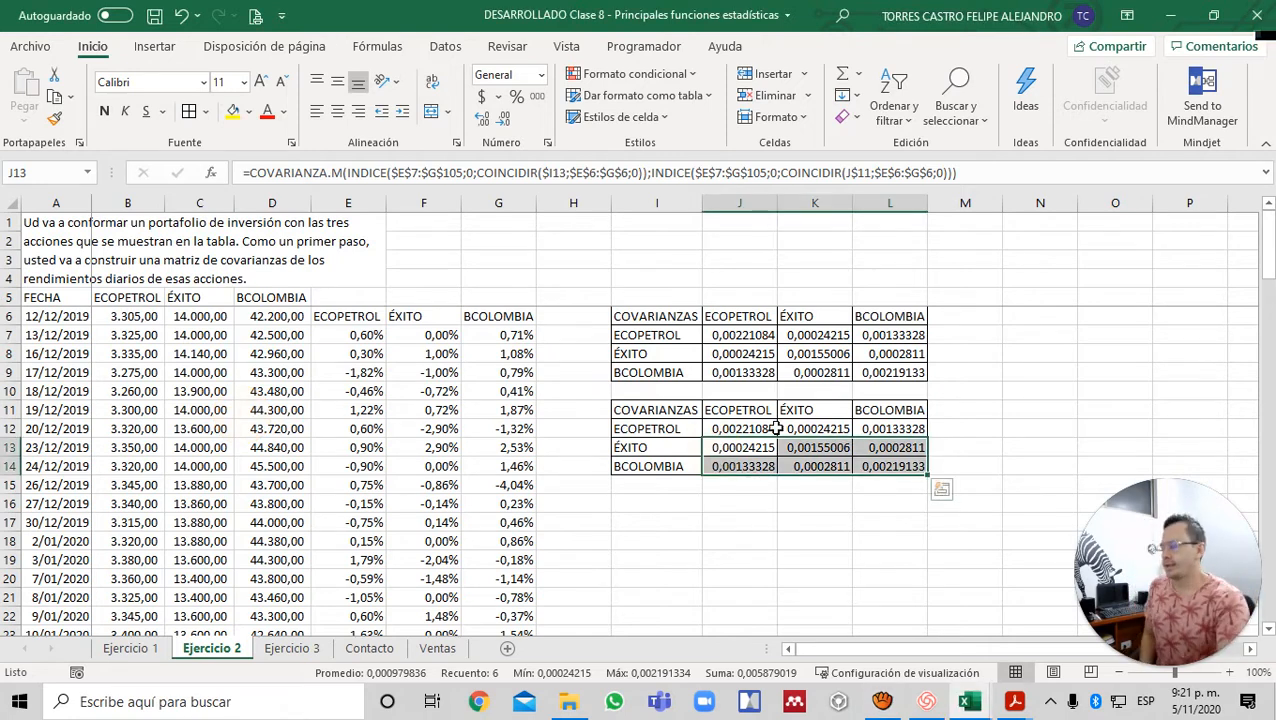
click(736, 318)
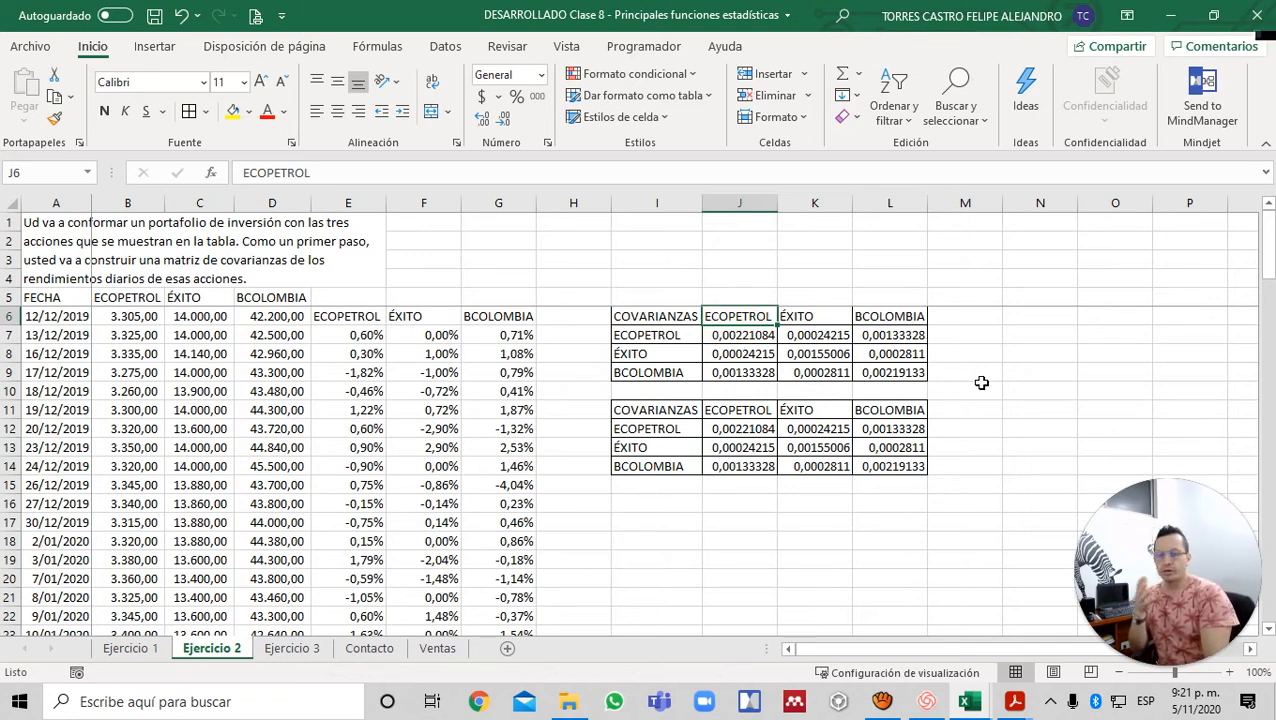
key(Down)
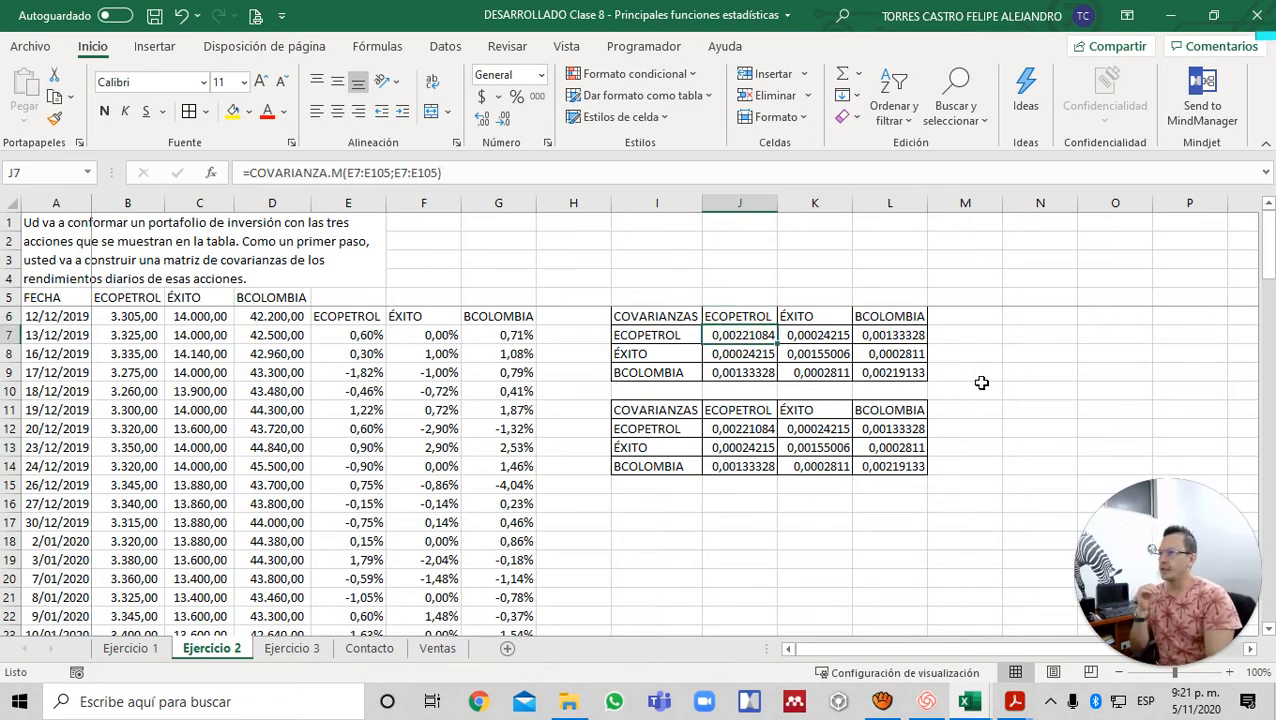
key(Right)
key(Right)
key(Down)
key(Left)
key(Left)
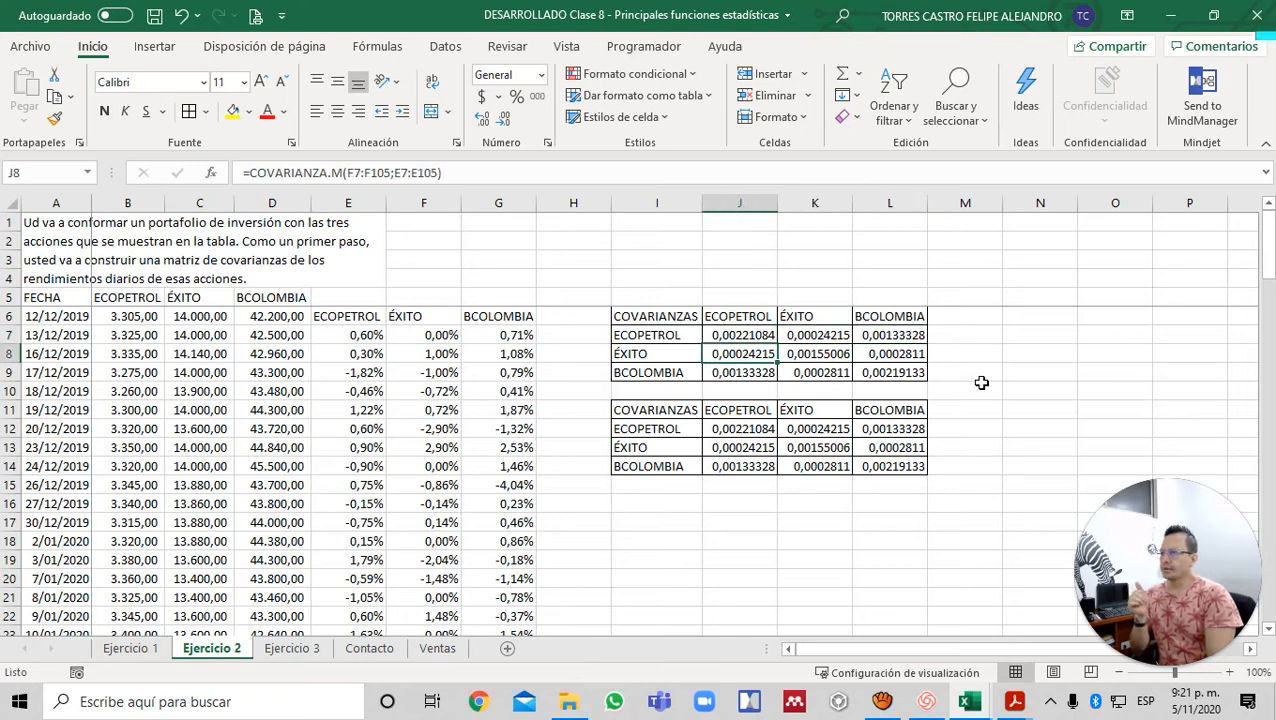
key(Down)
key(Right)
key(Right)
key(Down)
key(Down)
key(Down)
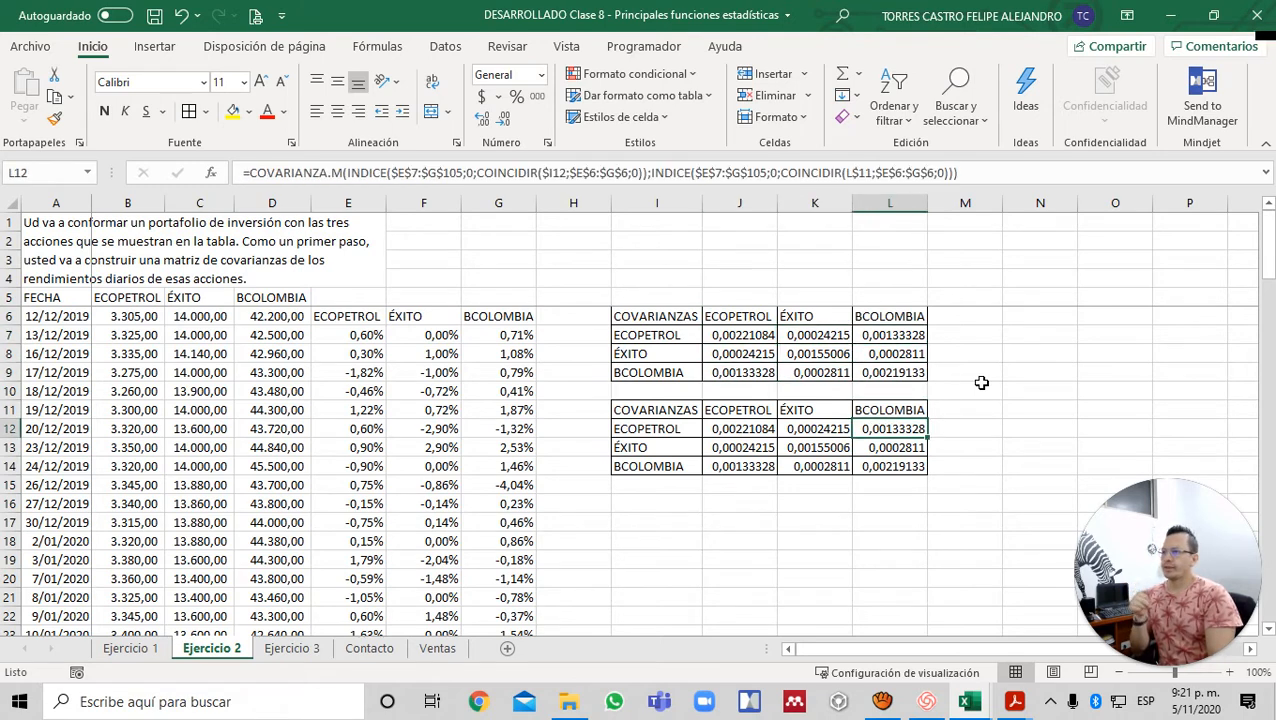
key(Left)
key(Left)
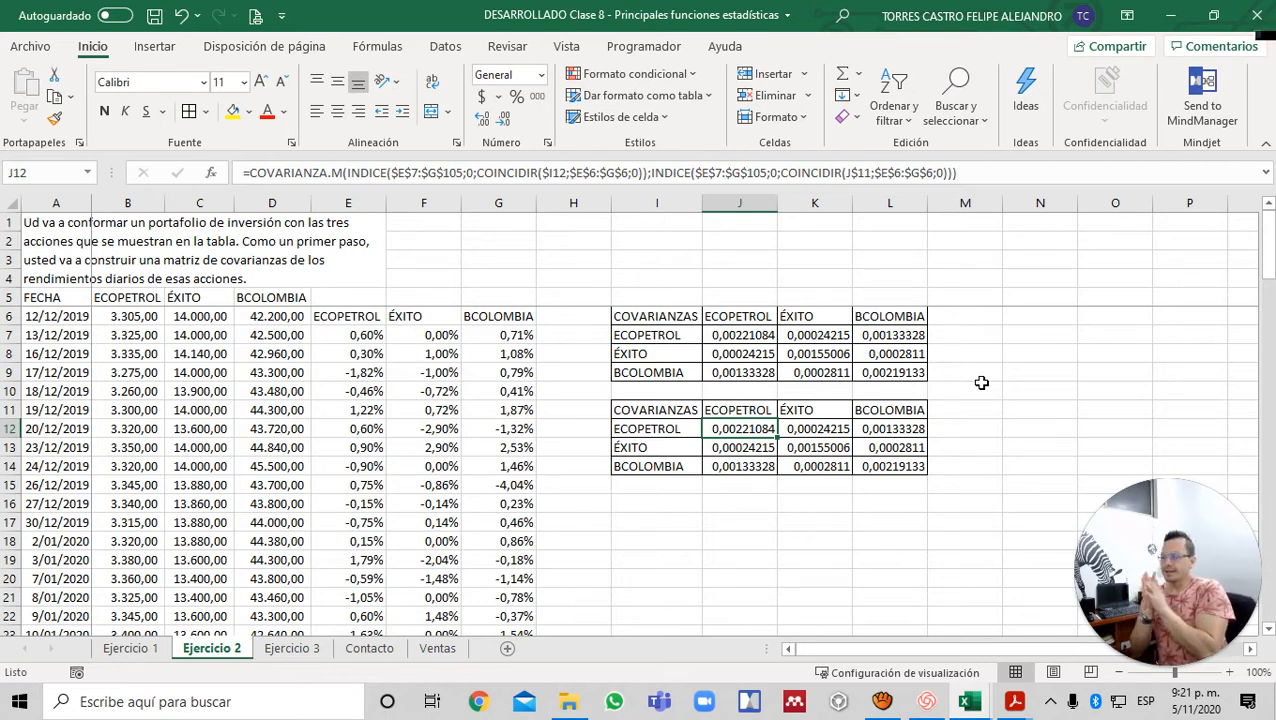
key(Up)
key(Up)
key(Up)
key(Up)
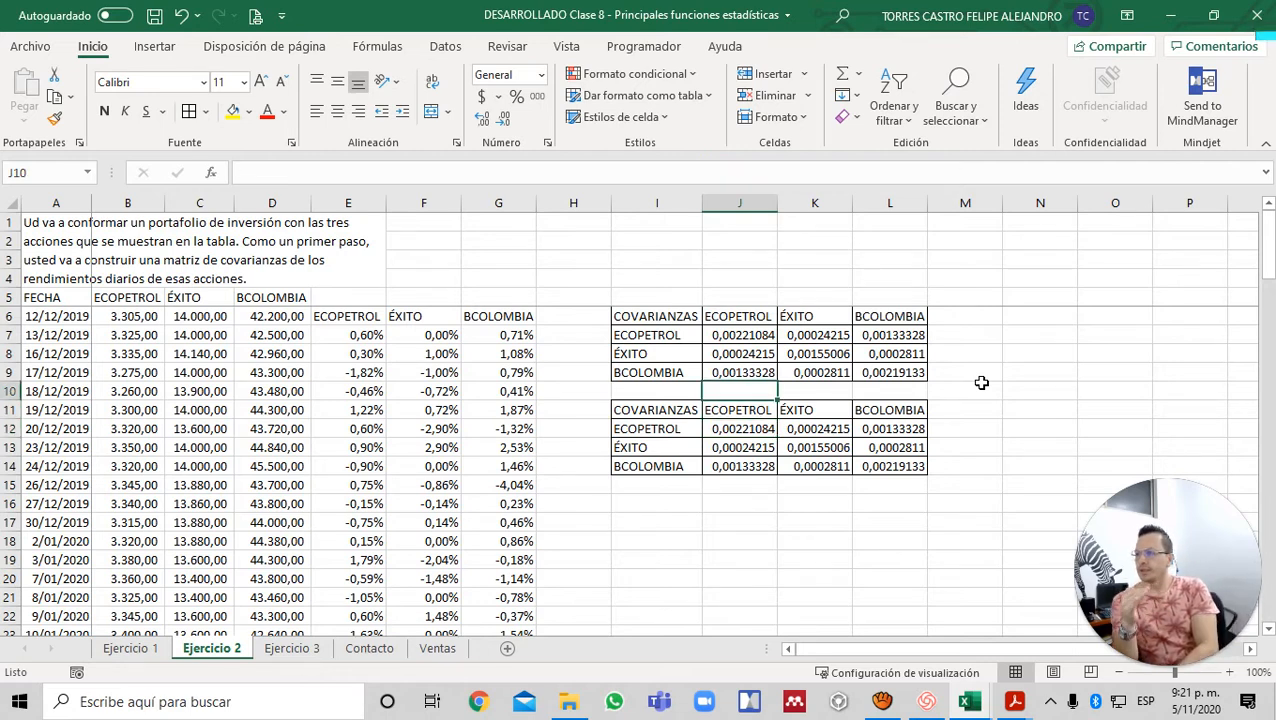
key(Down)
key(Down)
key(Down)
key(Down)
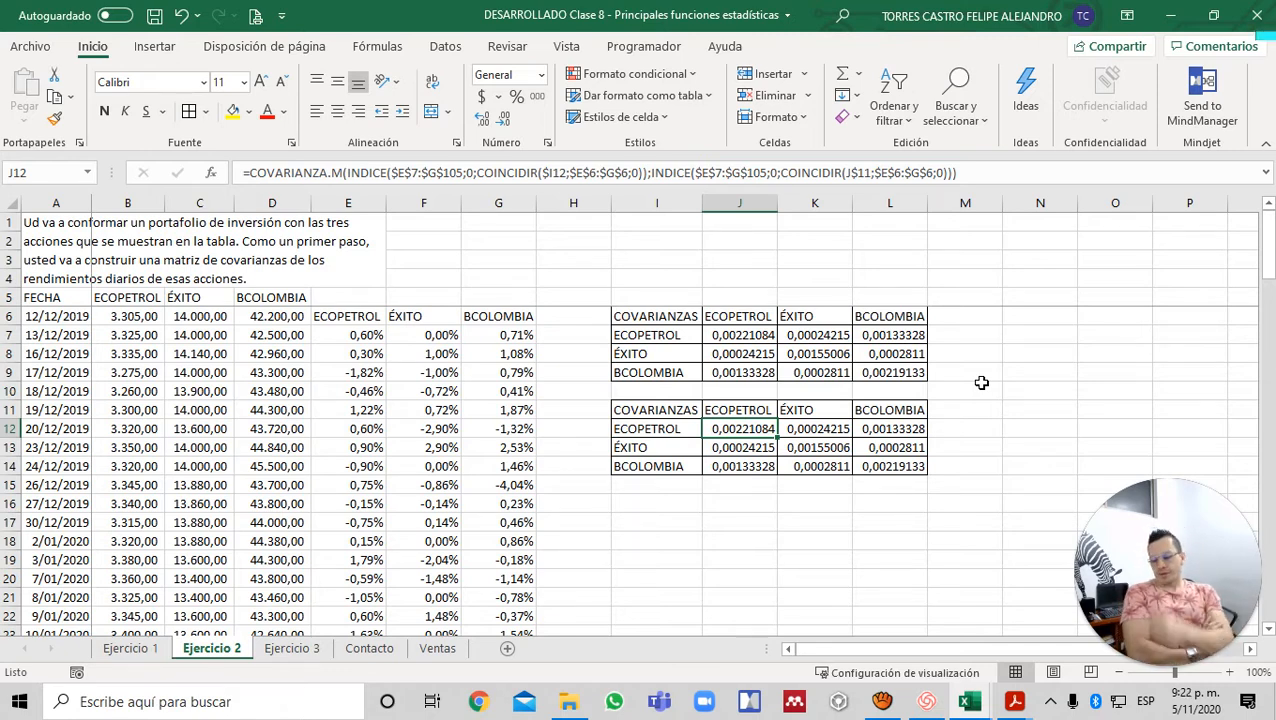
- Review the three stocks' daily returns in E7:G105, the data behind the covariances, and return to the first matrix
key(Left)
key(Left)
key(Left)
key(Left)
key(Up)
key(Up)
key(Up)
key(Left)
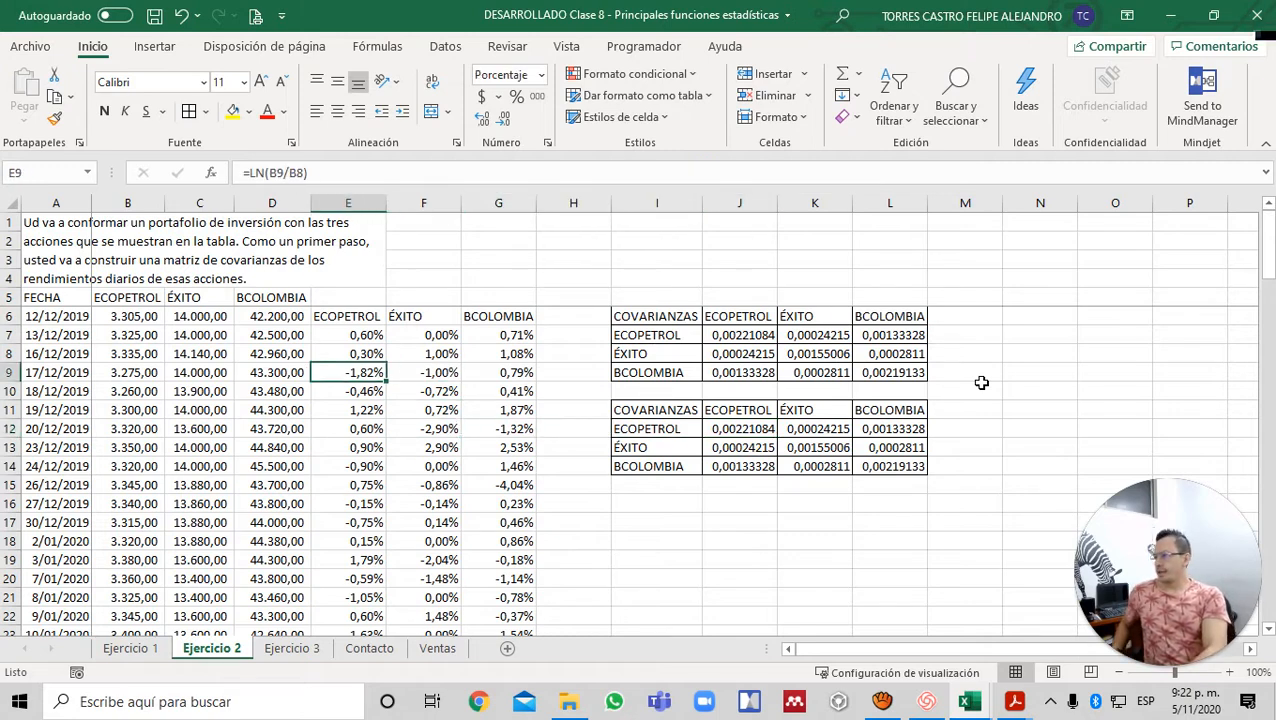
key(Up)
key(Up)
key(shift+Right)
key(shift+Right)
key(shift+Right)
key(shift+Left)
key(ctrl+shift+Down)
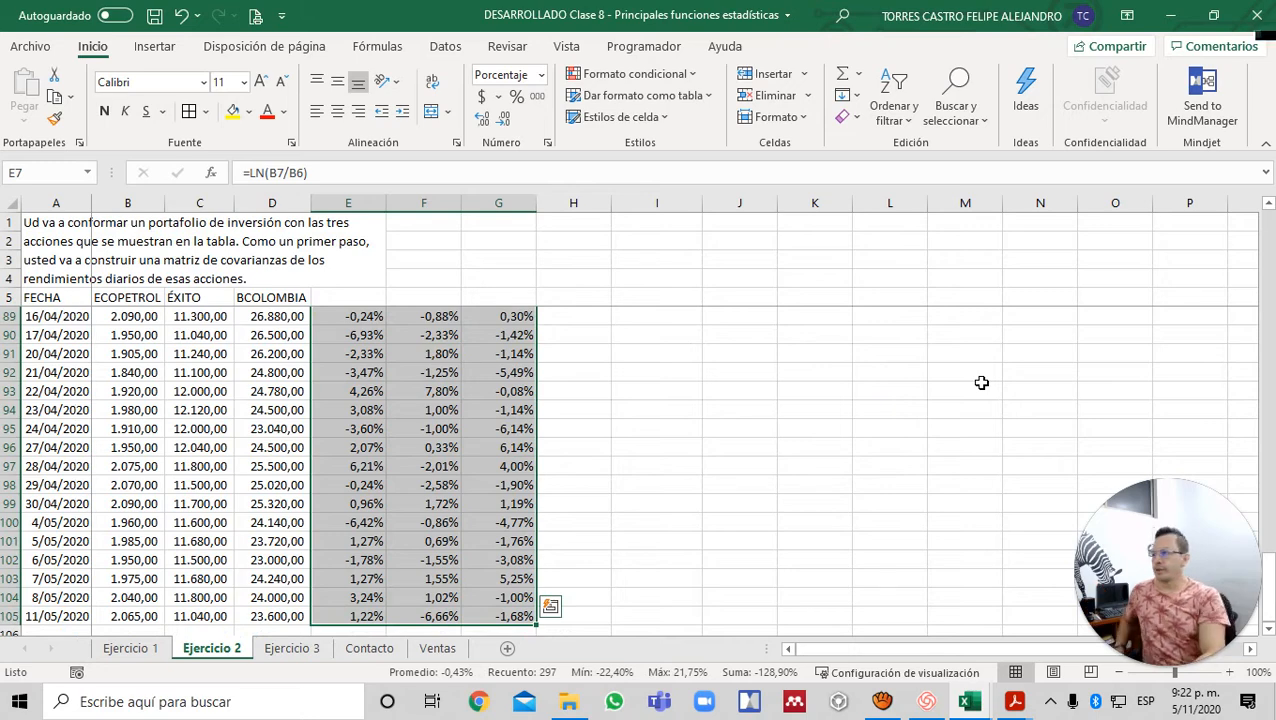
key(Up)
key(Right)
key(Right)
key(Down)
key(Right)
key(Right)
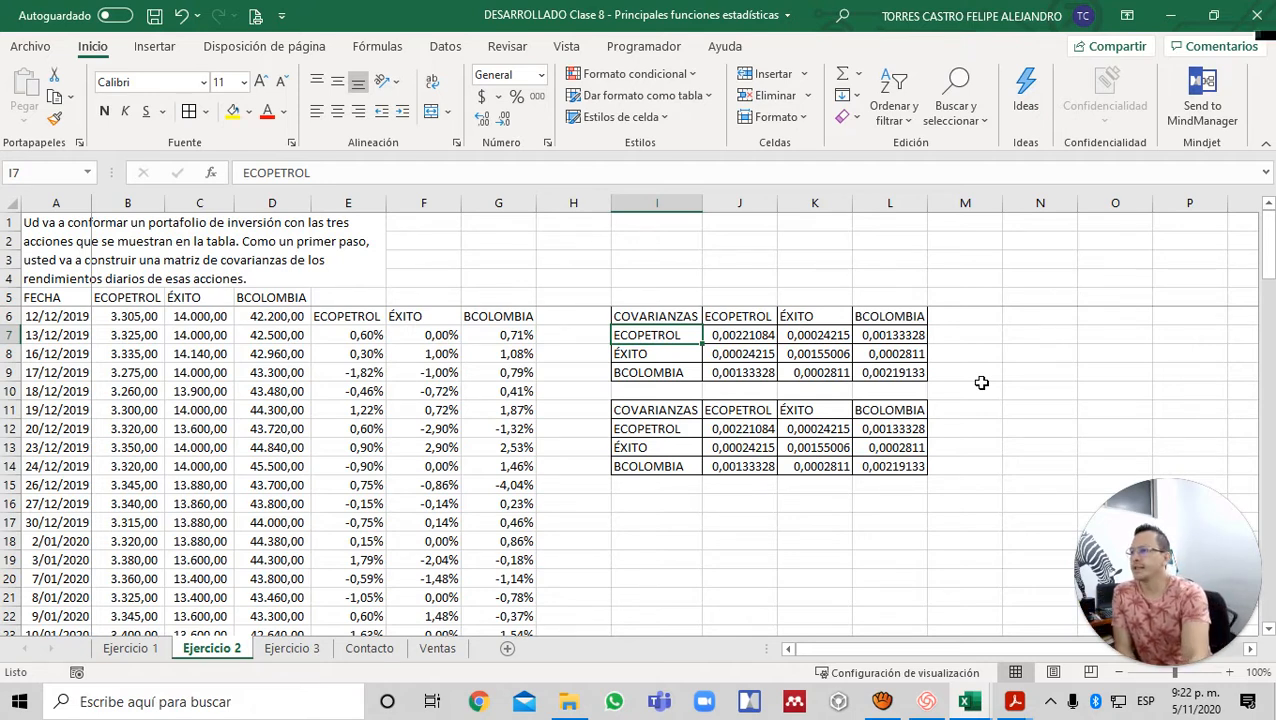
- Examine the first matrix's diagonal cells and the covariance cells below and above the diagonal
click(758, 336)
click(806, 356)
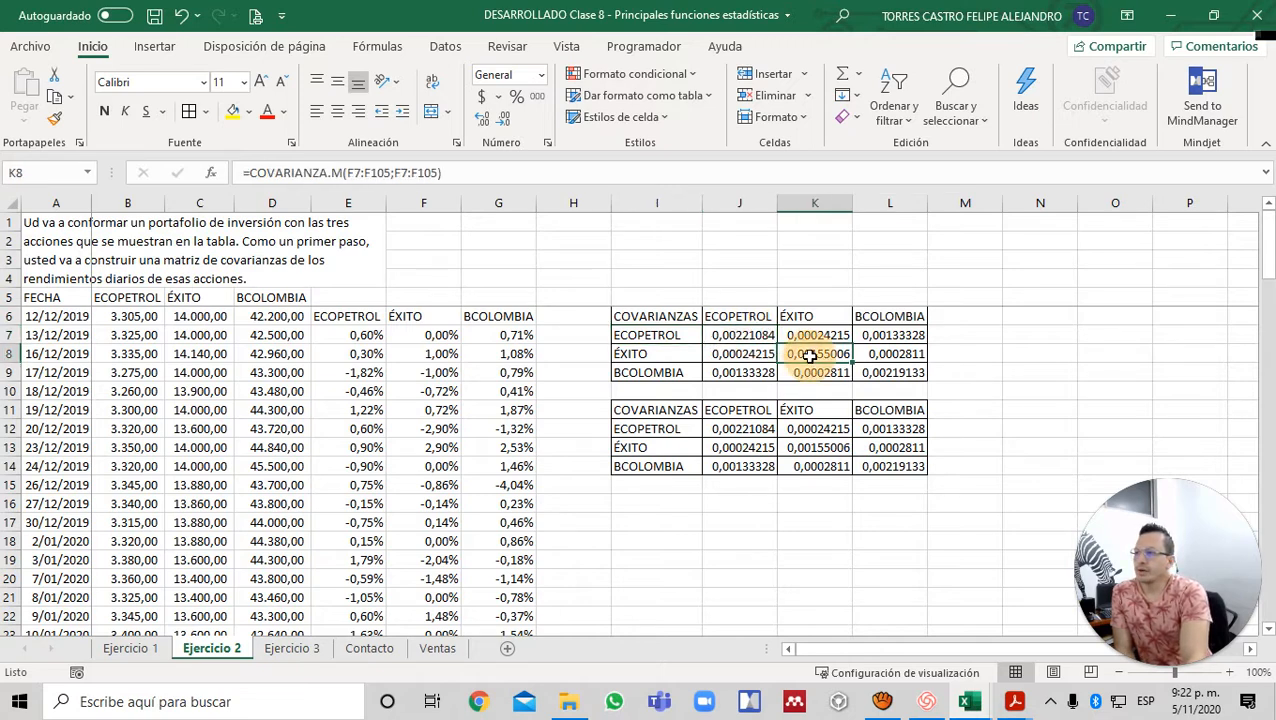
click(876, 372)
click(749, 350)
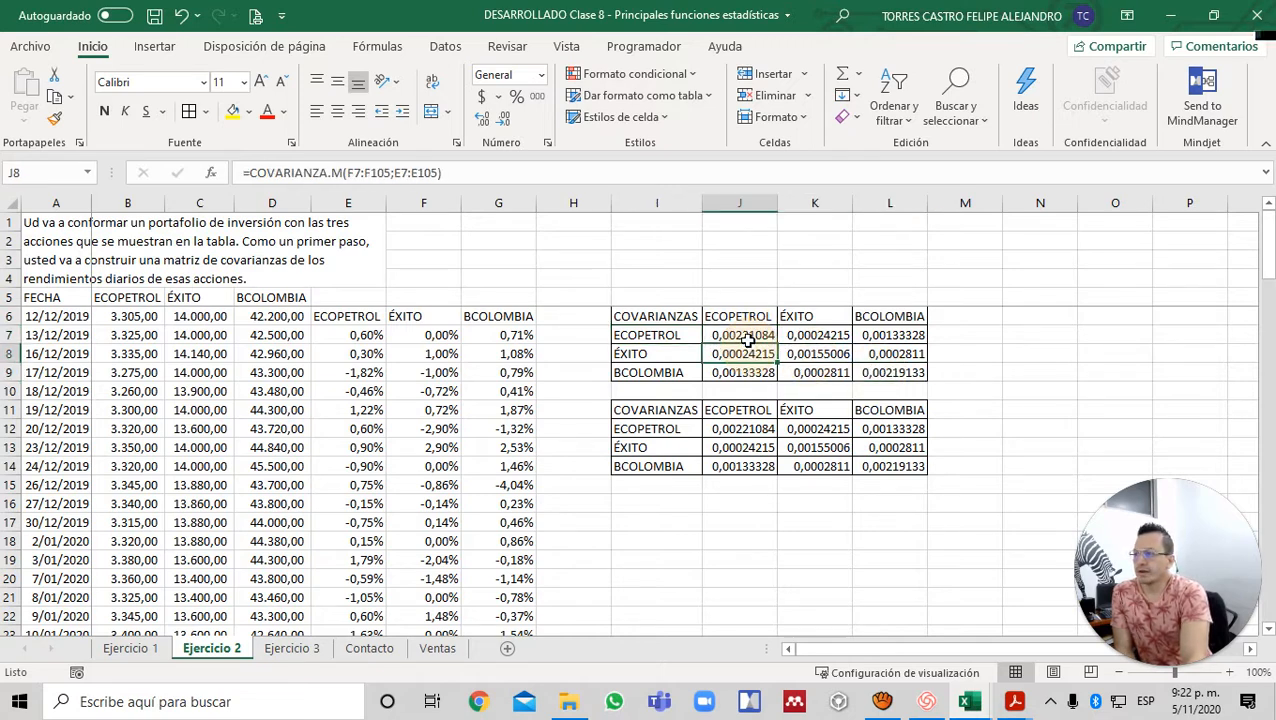
click(760, 374)
click(797, 372)
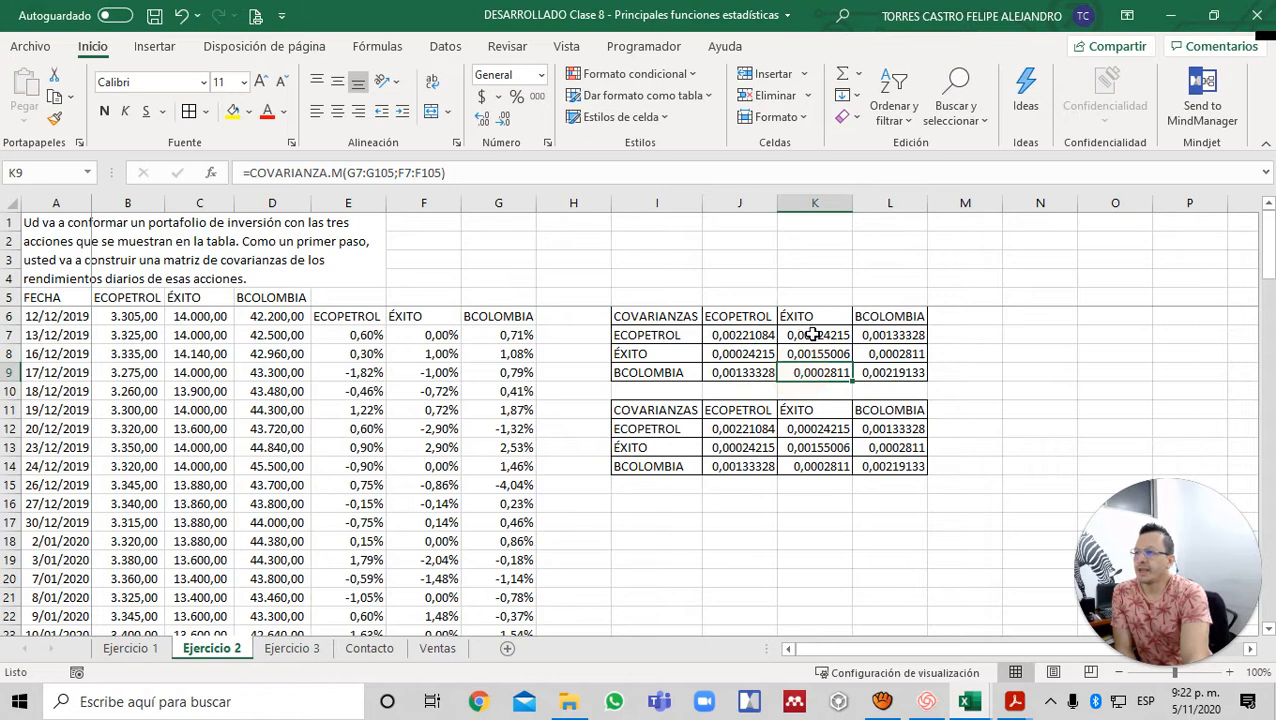
click(810, 336)
click(880, 336)
click(887, 352)
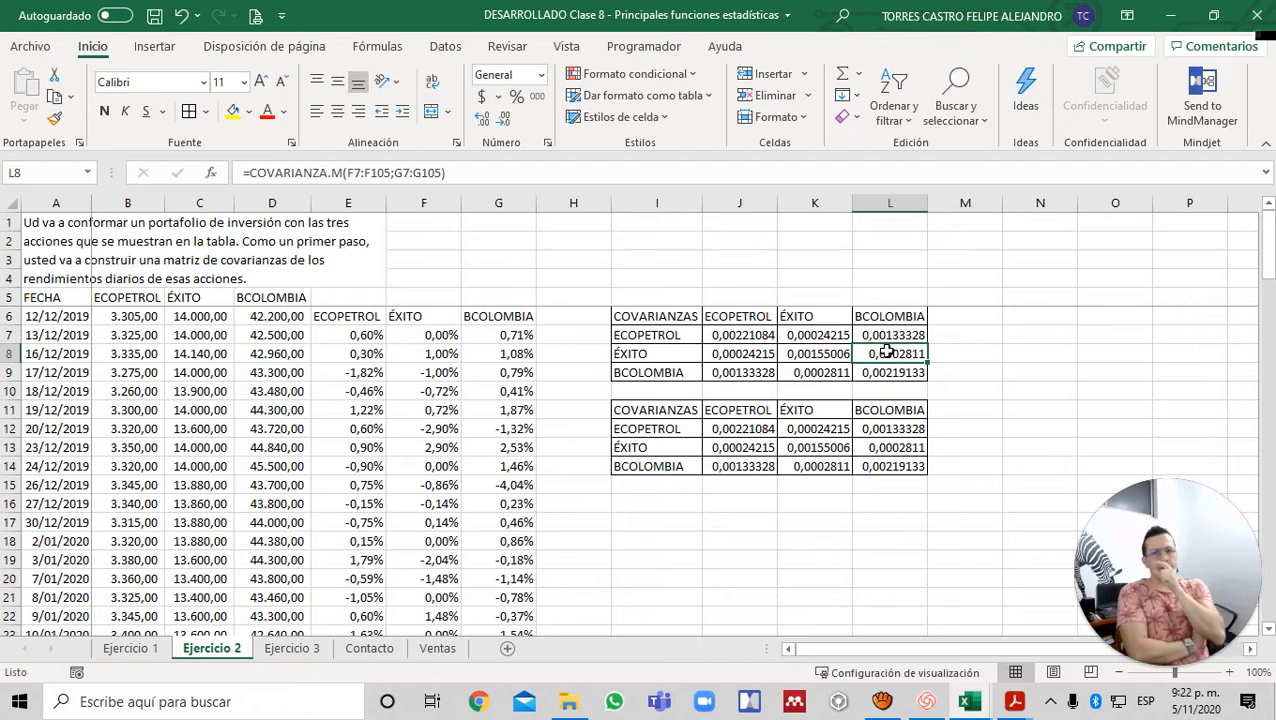
- Compare each mirrored pair of covariances across the first matrix's diagonal
click(748, 353)
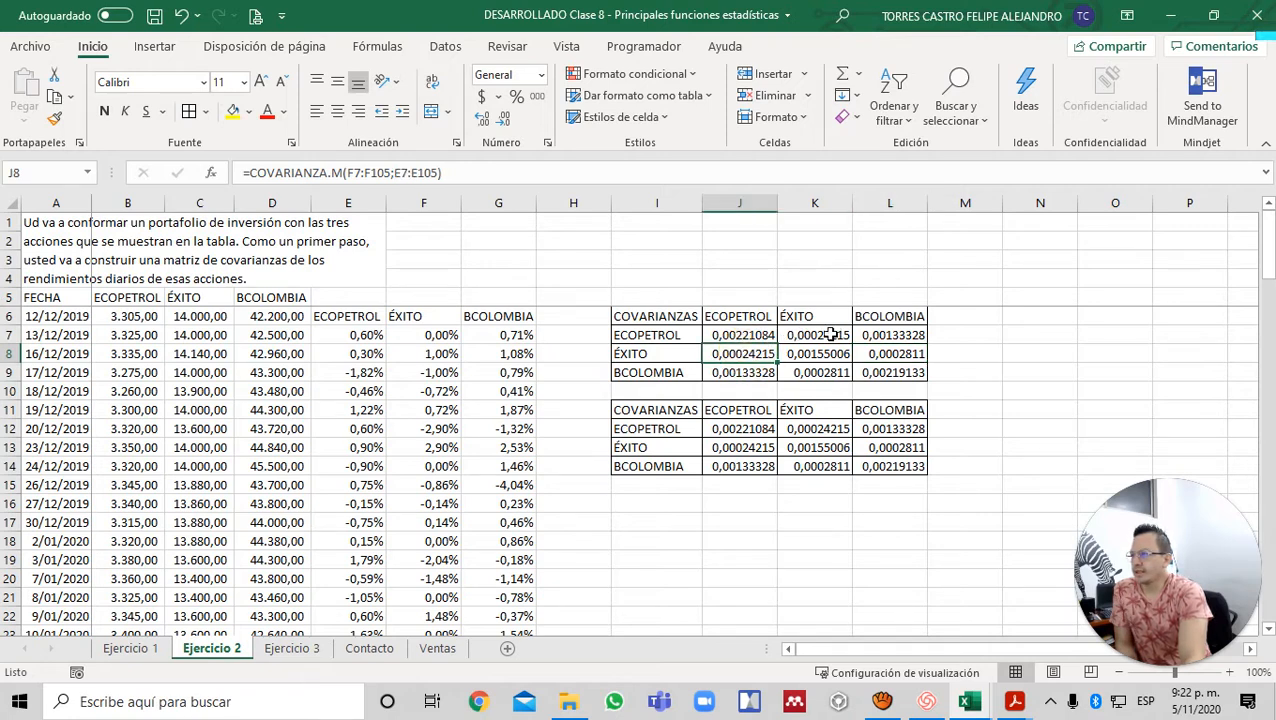
click(818, 335)
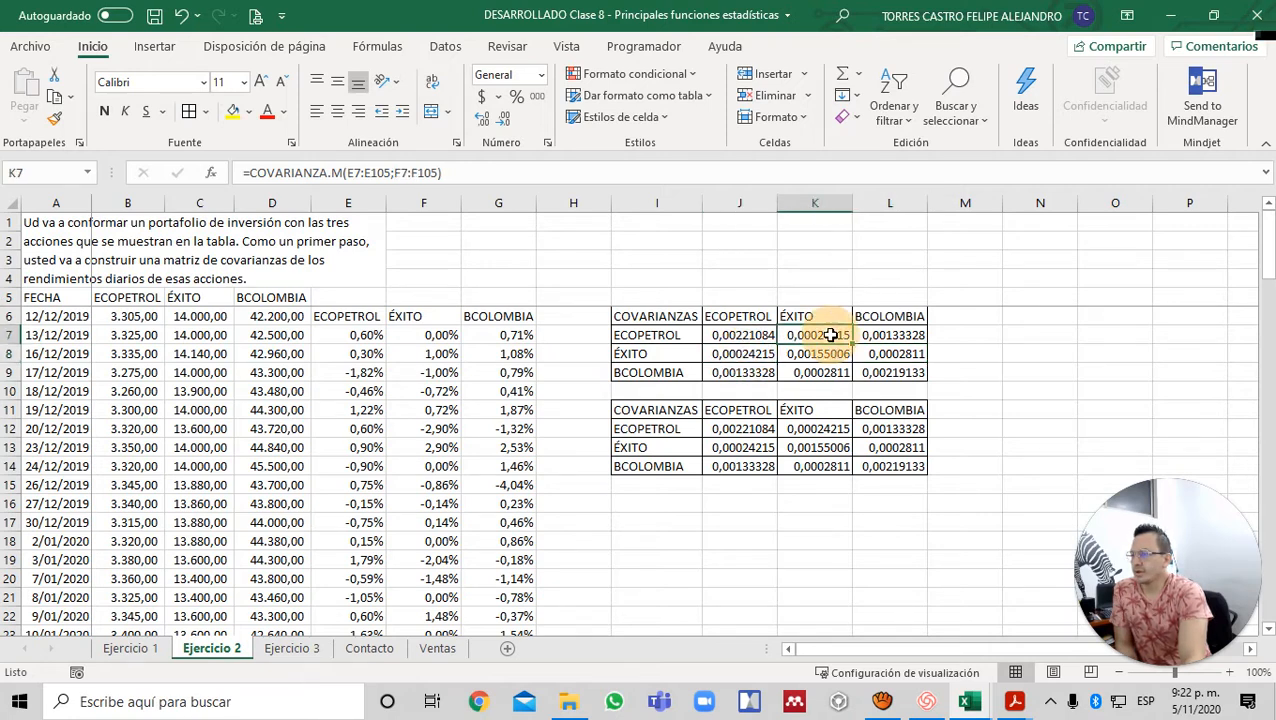
click(765, 371)
click(891, 336)
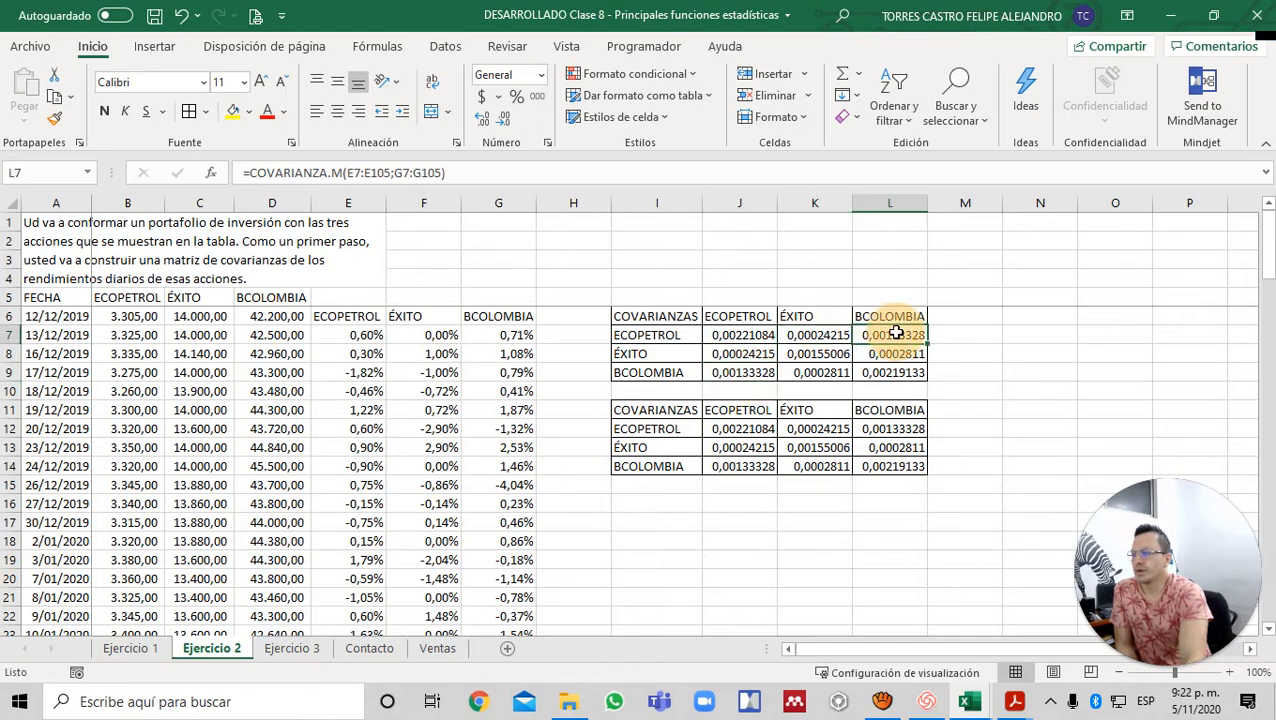
click(826, 371)
click(885, 354)
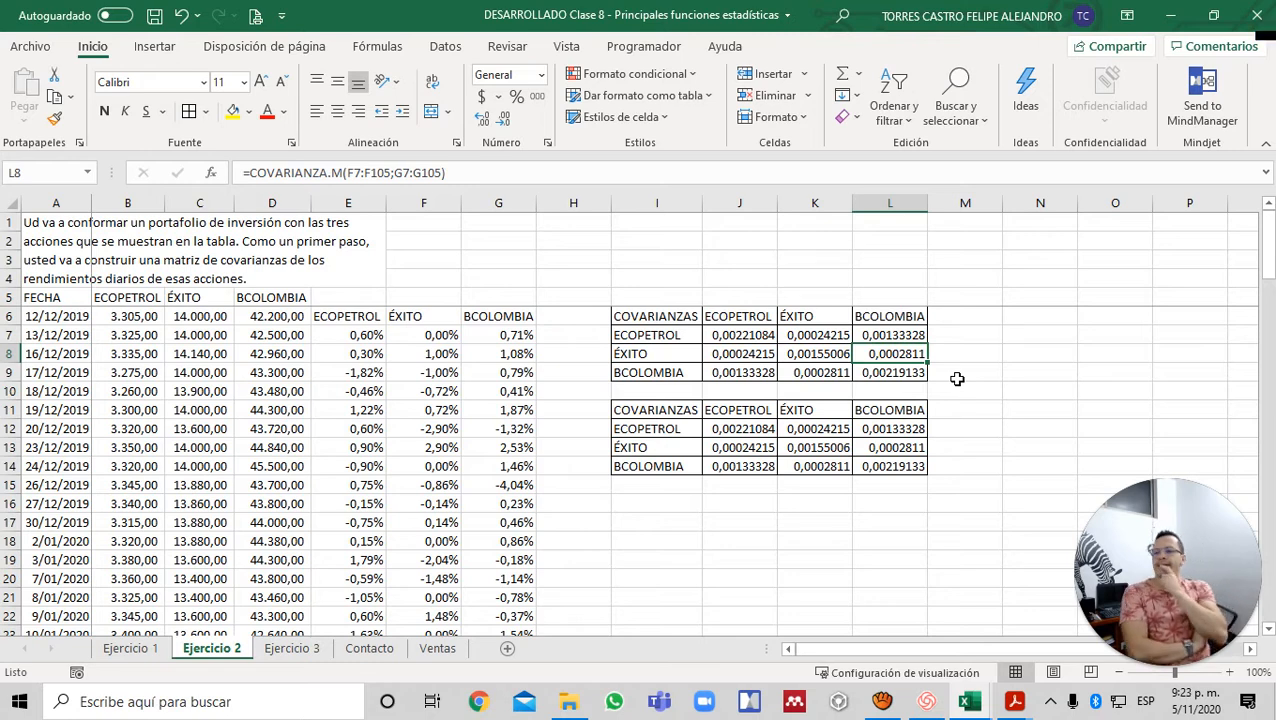
- Review the second matrix's column headers, ECOPETROL row label and the formulas that refer to them
key(Down)
key(Down)
key(Down)
key(Down)
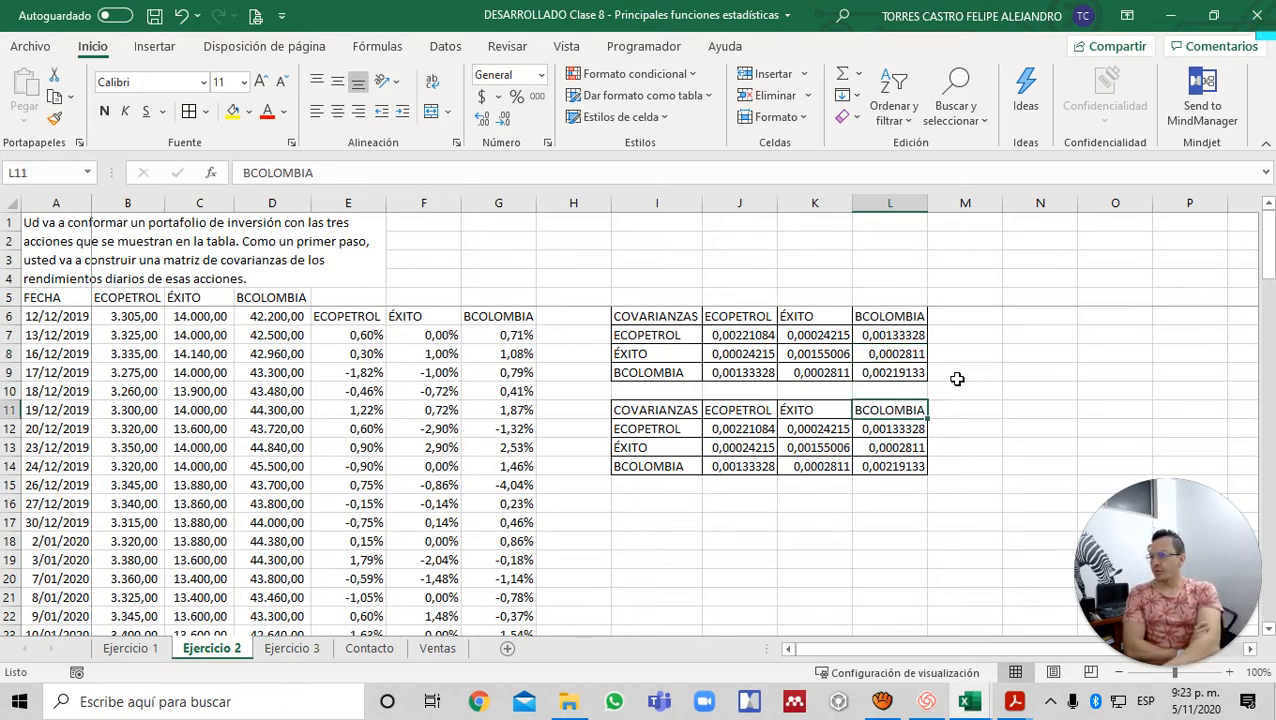
key(Left)
key(Left)
key(Left)
key(Right)
key(Right)
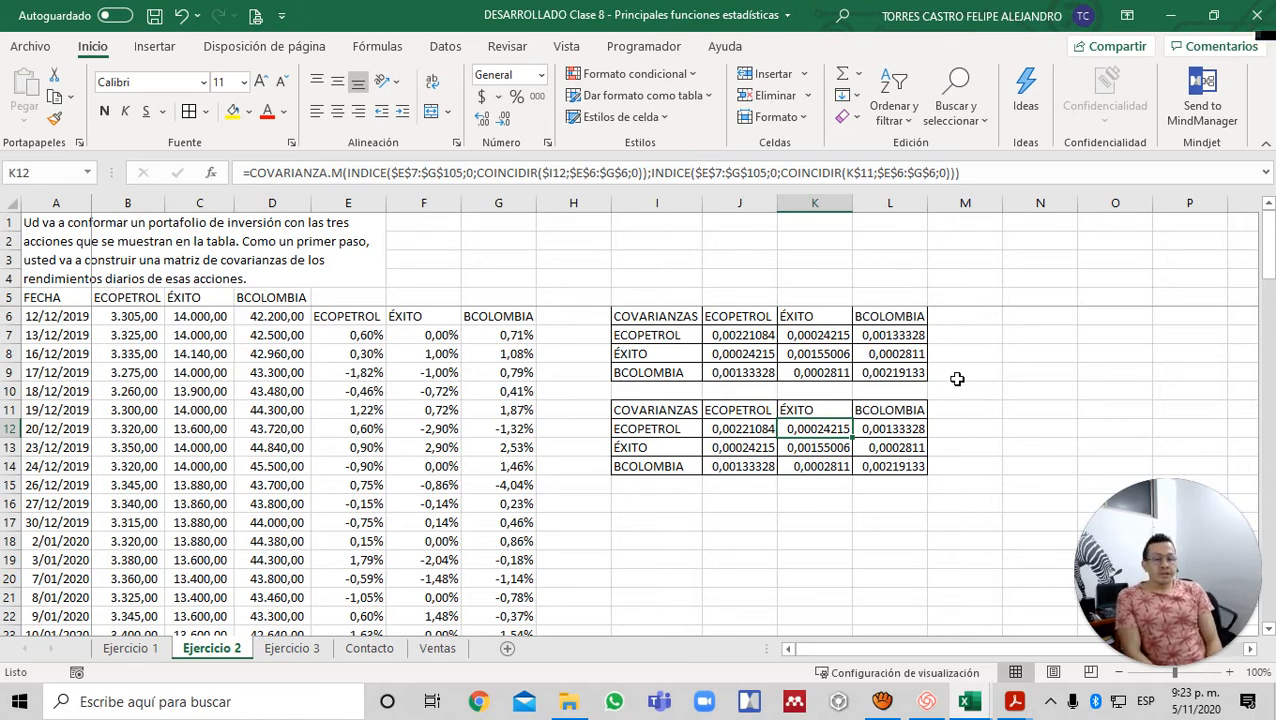
key(Left)
key(Left)
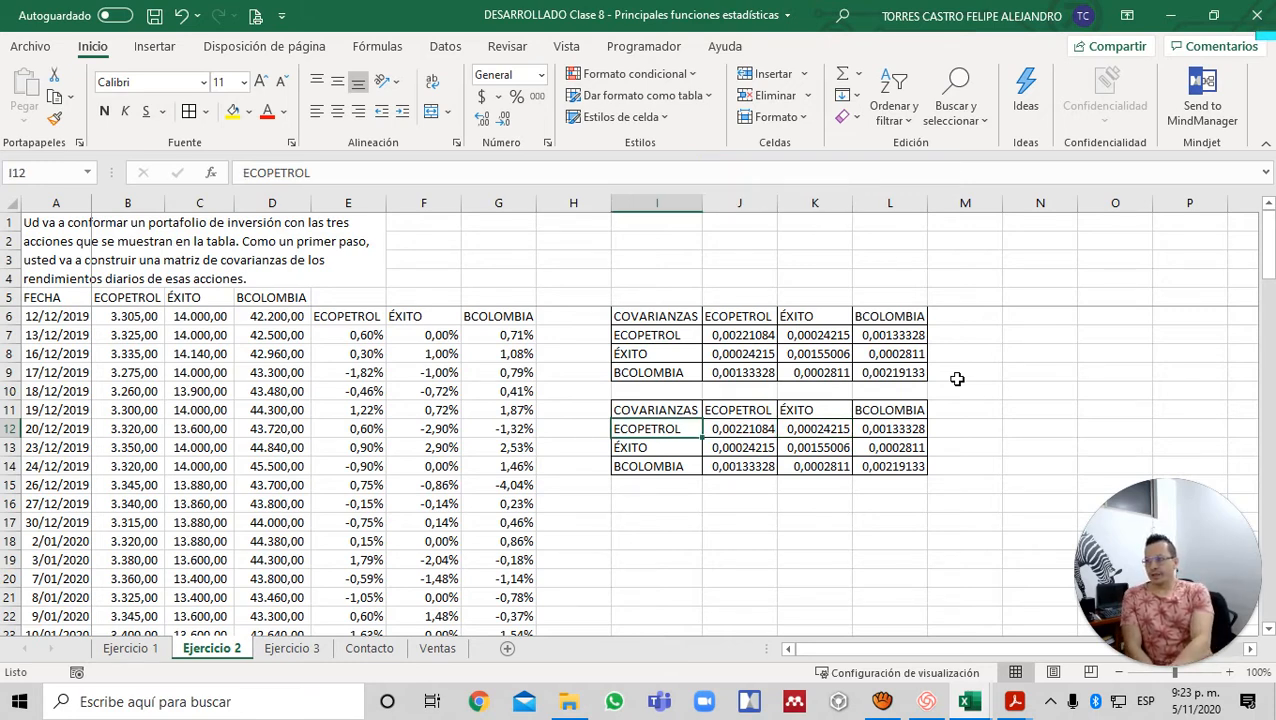
key(Right)
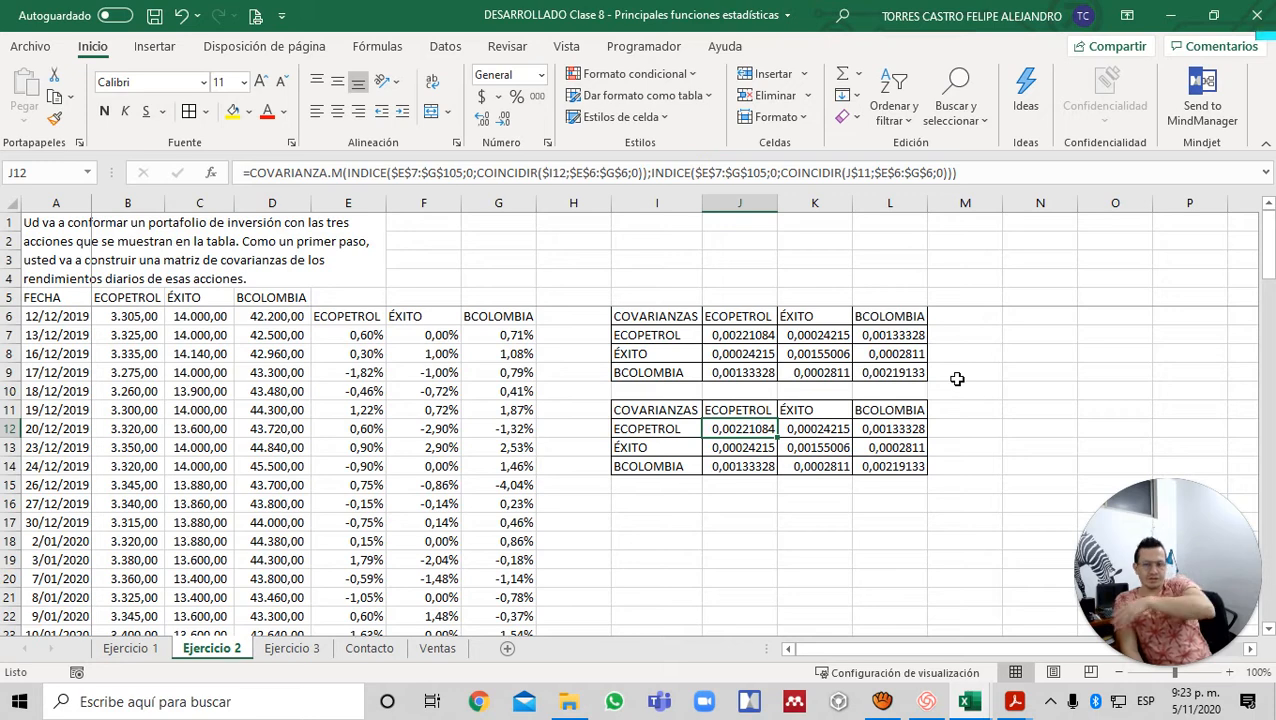
key(Up)
key(Up)
key(Down)
key(Down)
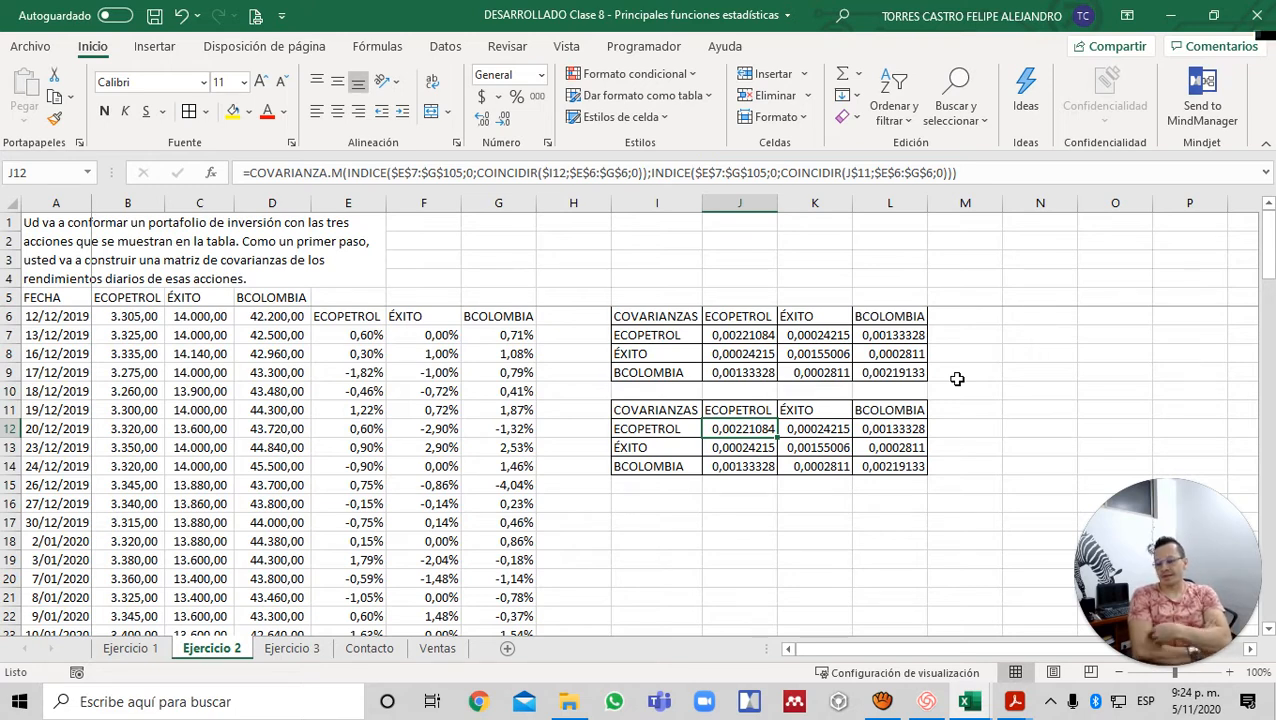
- Inspect the formula in the second matrix's BCOLOMBIA–BCOLOMBIA cell, recheck the ECOPETROL row and return to the exercise statement in A1
key(Down)
key(Down)
key(Right)
key(Right)
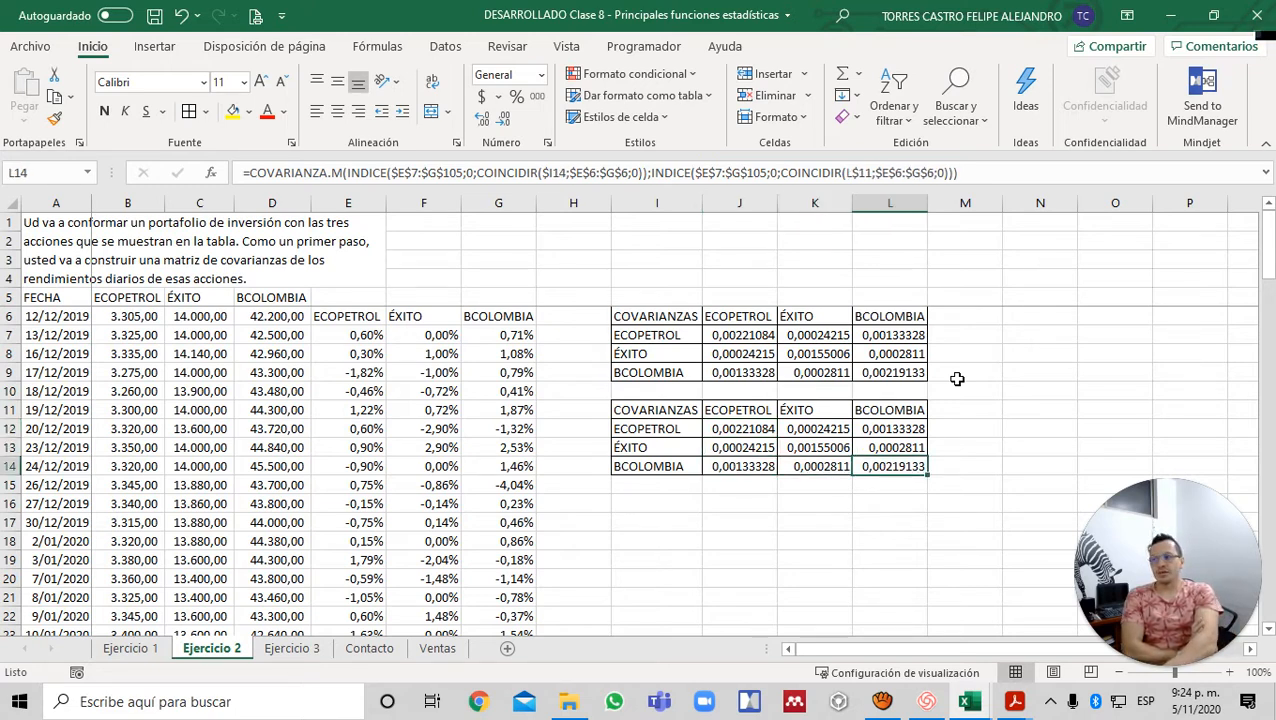
key(Up)
key(Up)
key(Left)
key(Left)
key(Left)
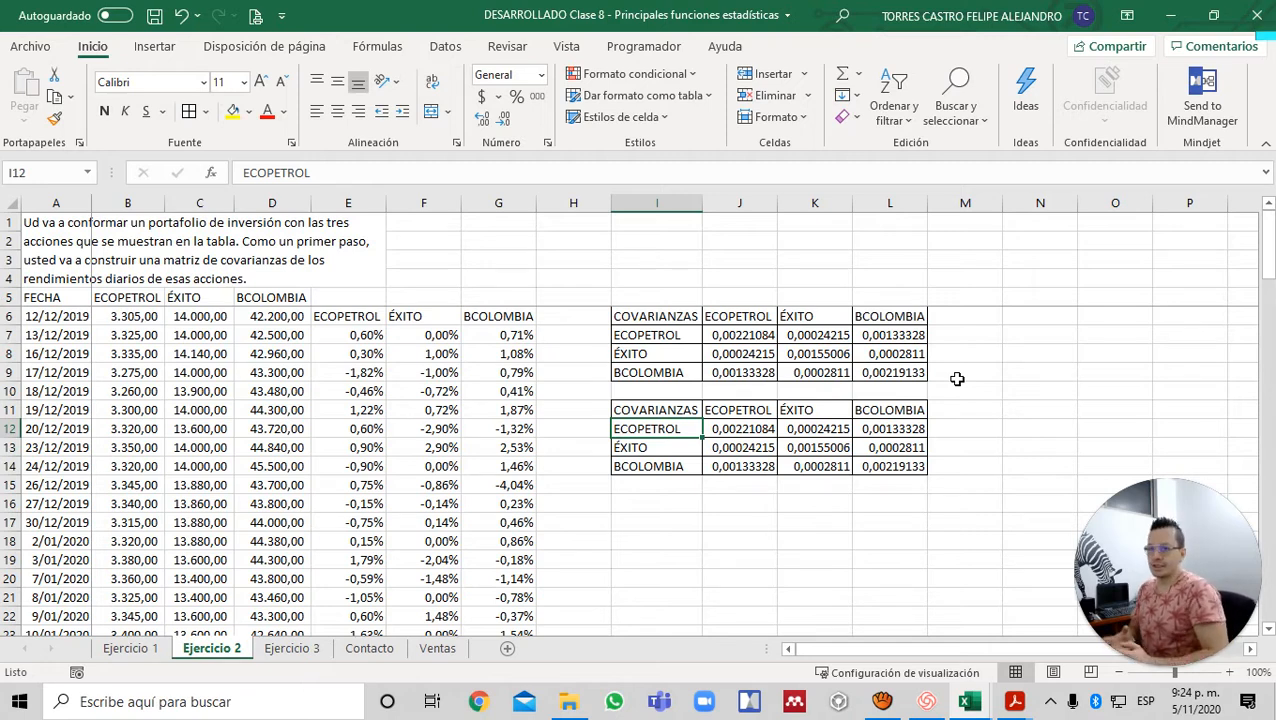
key(Right)
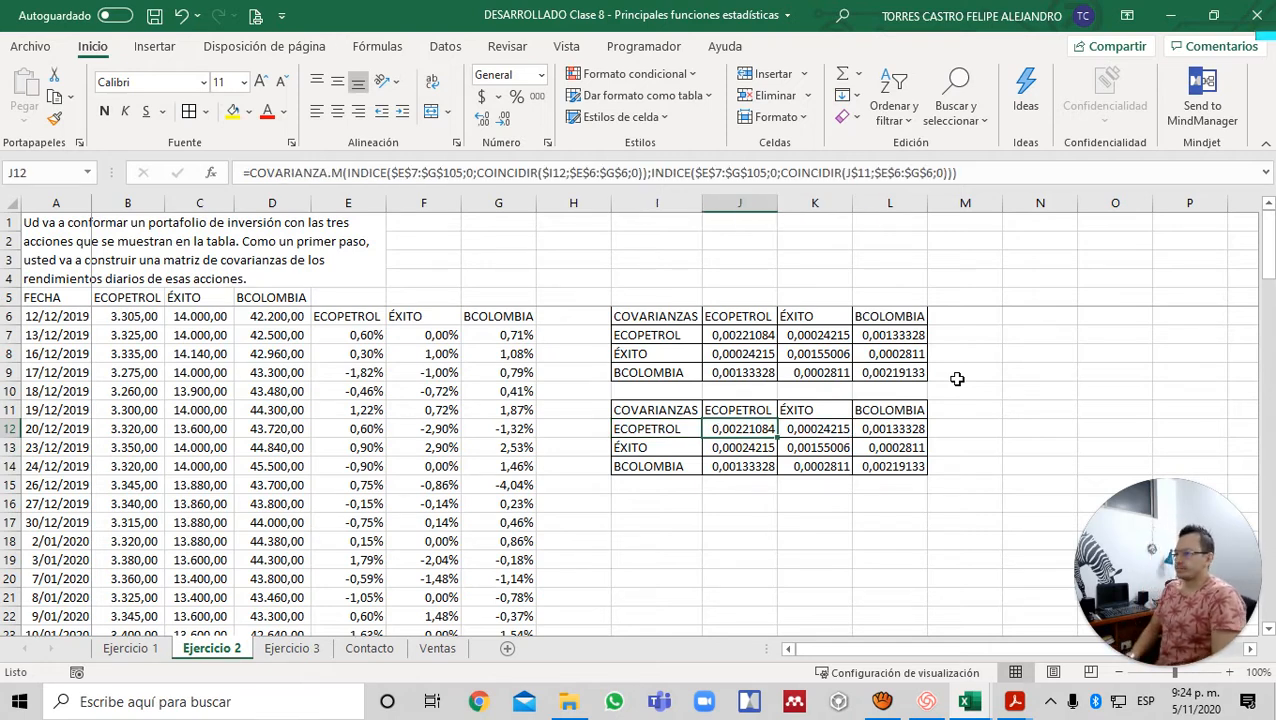
key(Left)
key(Left)
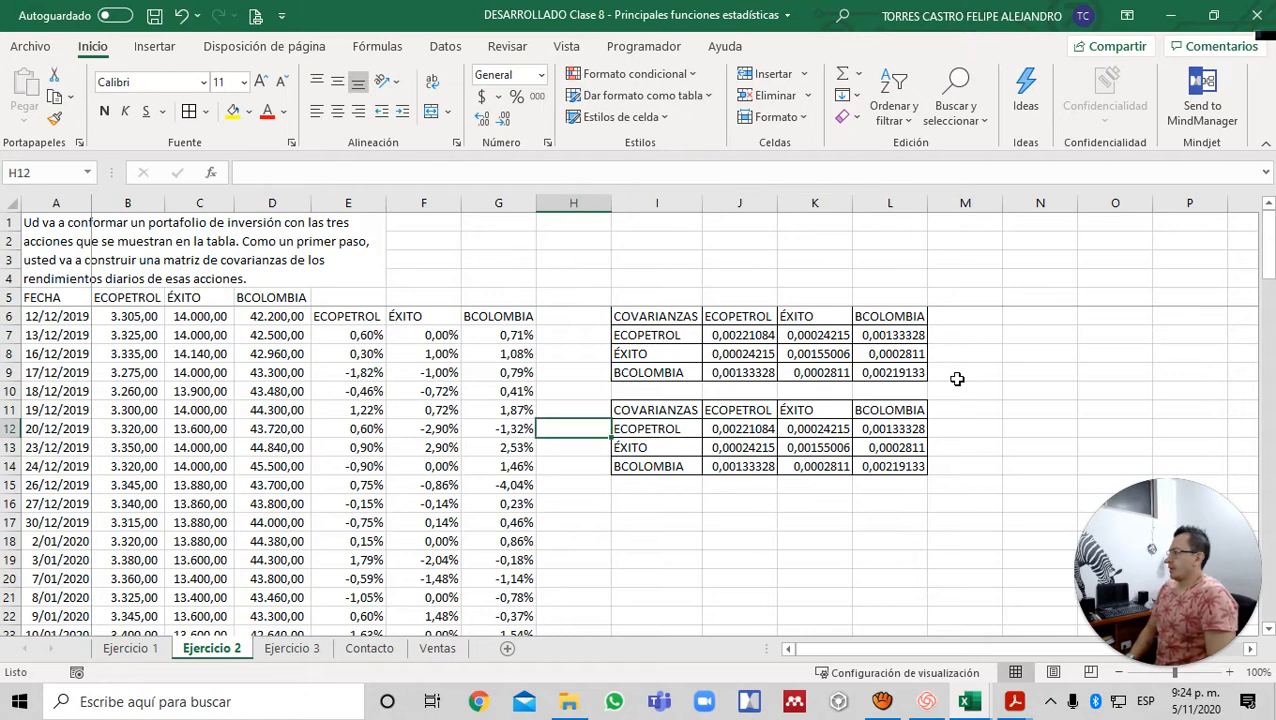
key(Up)
key(ctrl+Up)
key(ctrl+Left)
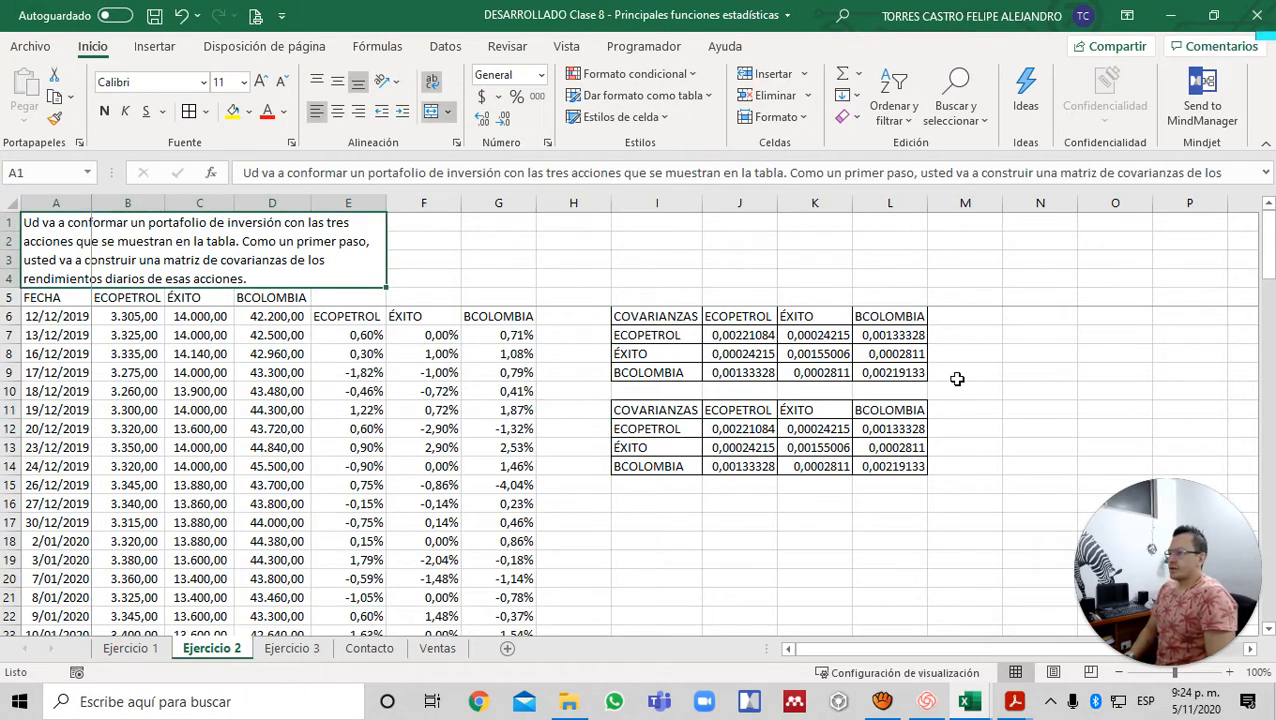
- Switch to the presentation in Adobe Acrobat Reader and read the slide on the .SI and .SI.CONJUNTO variants of SUMAR, CONTAR and PROMEDIO
key(alt+Tab)
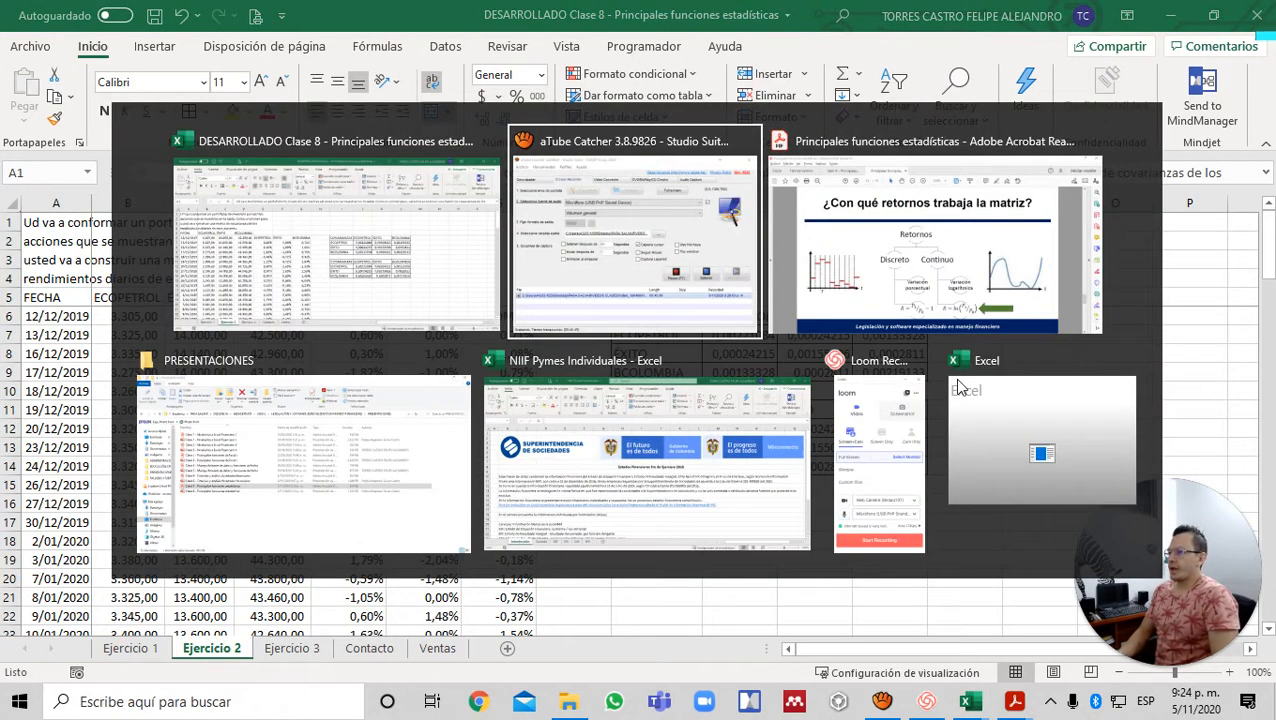
key(alt+Tab)
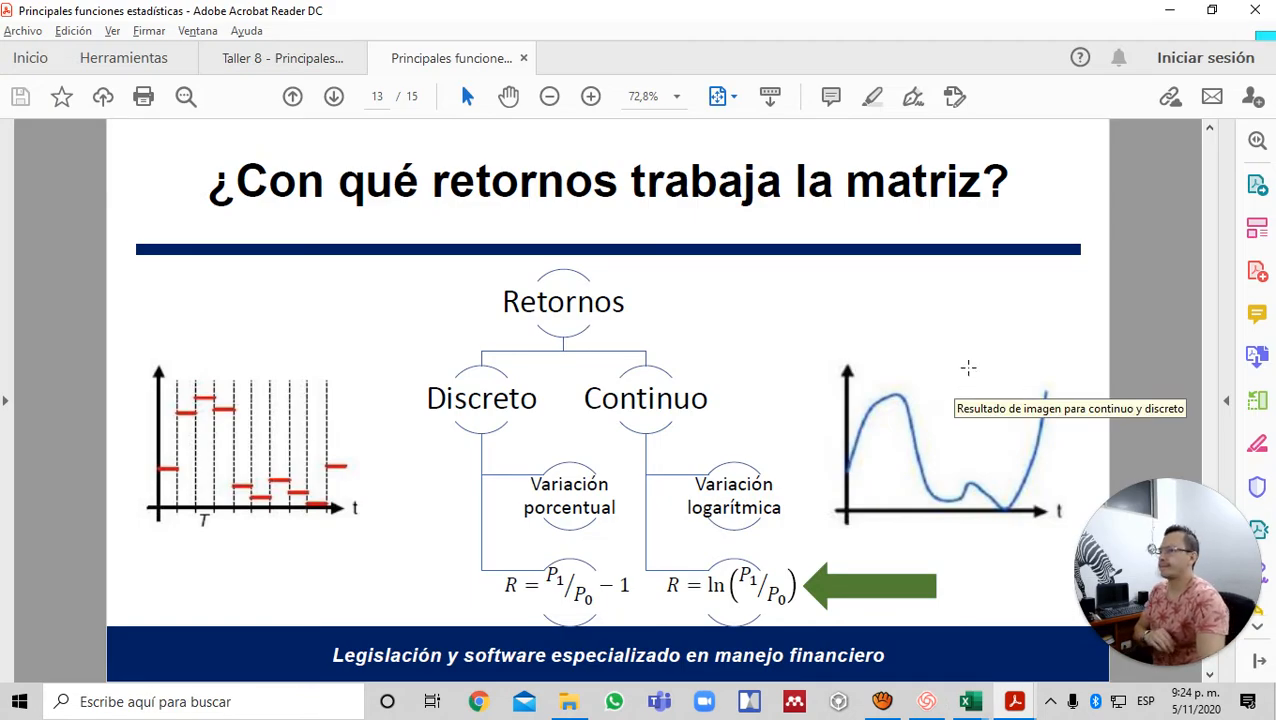
scroll(1122, 287, down, 1)
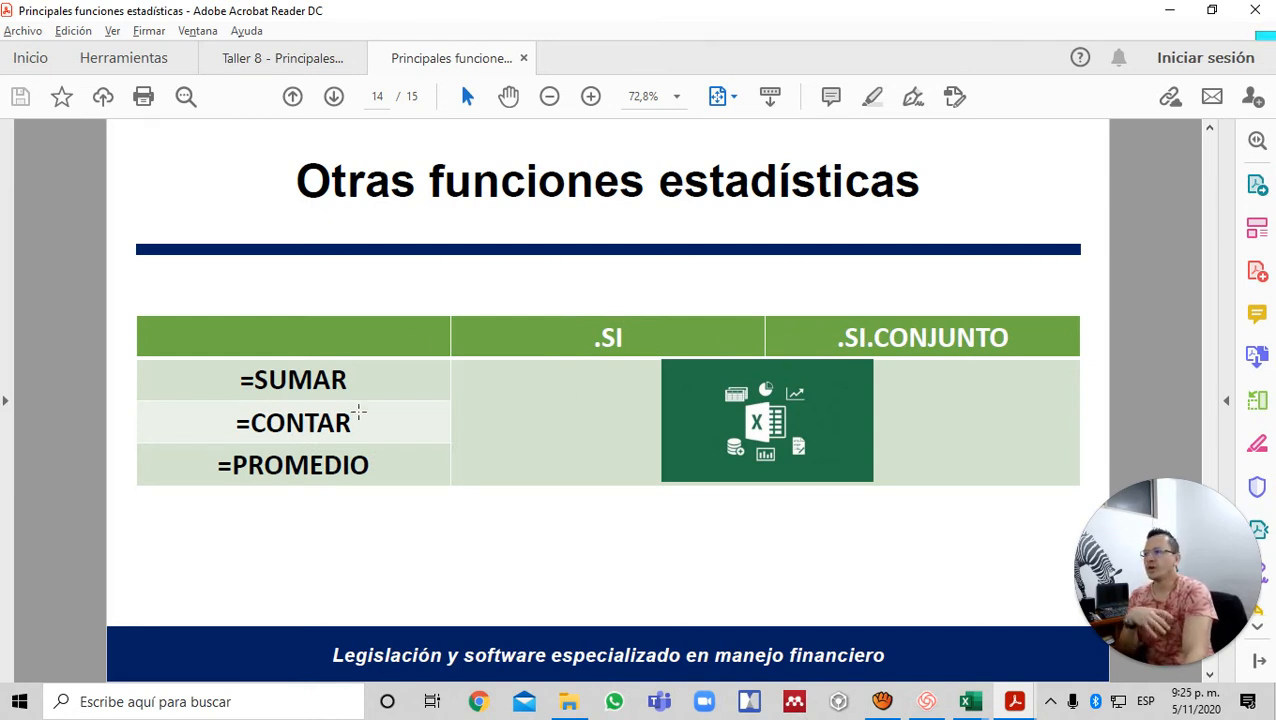
click(390, 424)
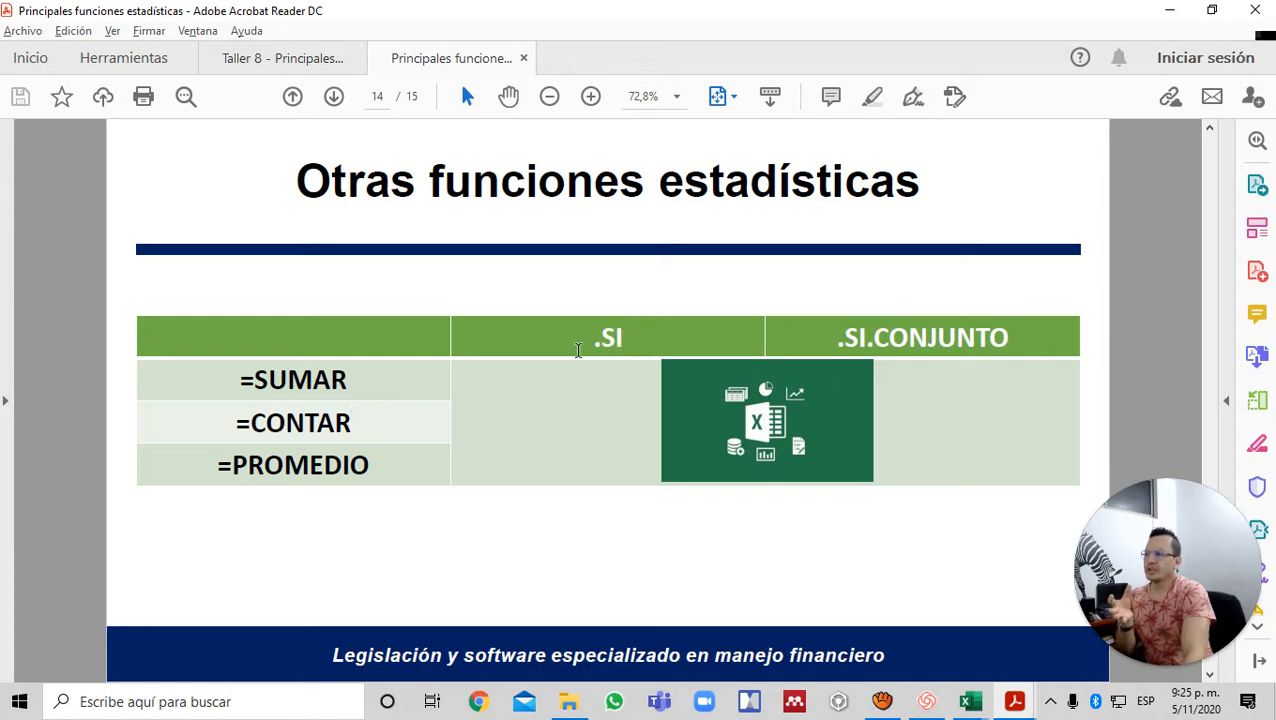
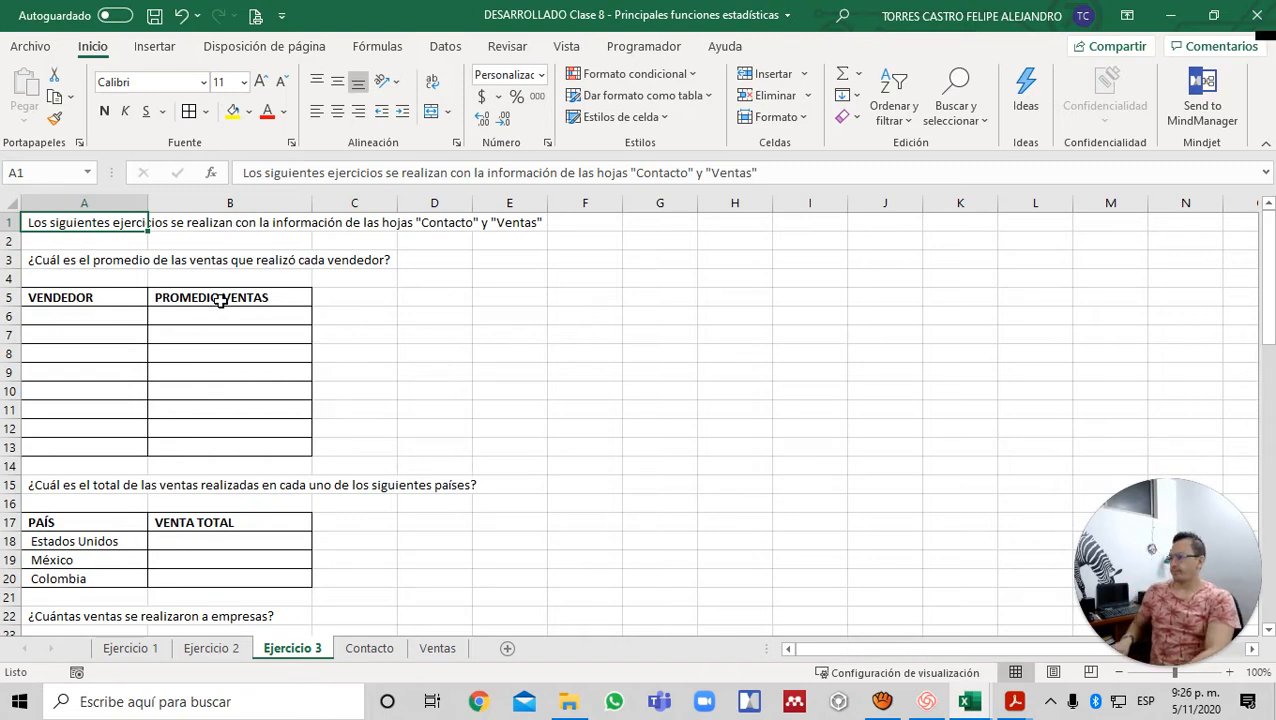
- Select the whole VENDEDOR column with its header, D1:D501, on the Ventas sheet
key(ctrl+Page_Down)
key(ctrl+Page_Down)
key(Right)
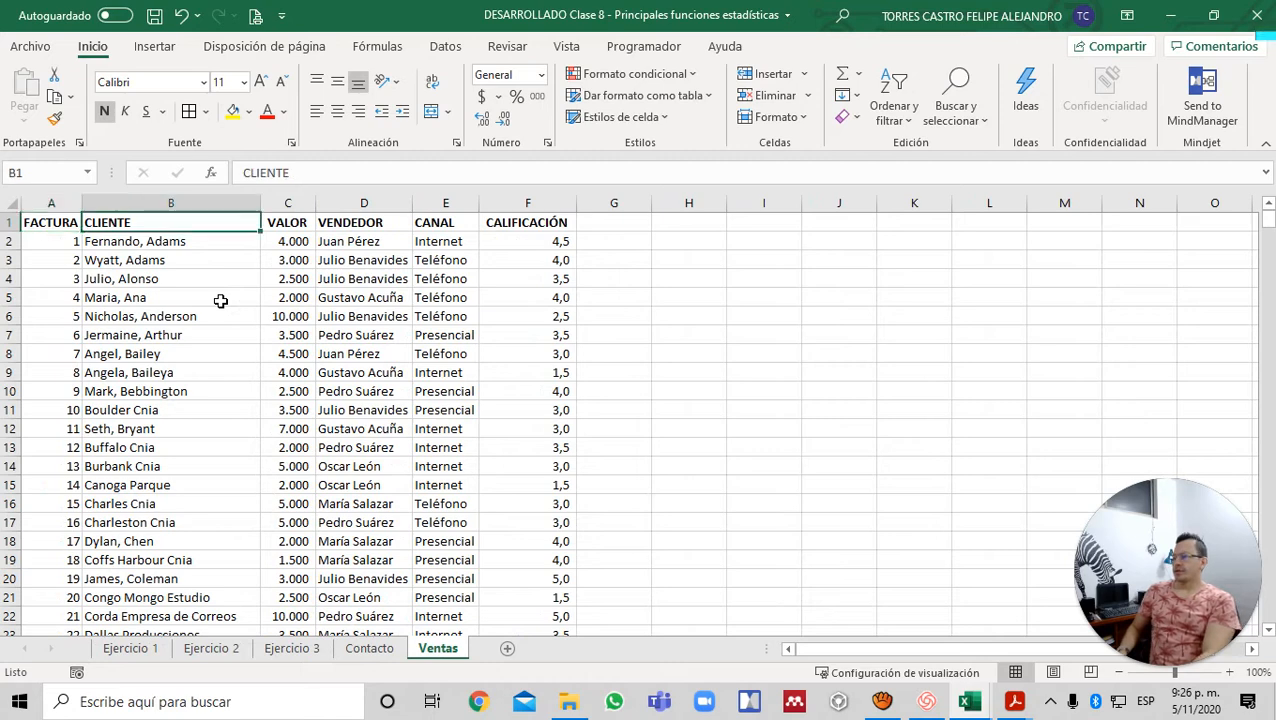
key(Right)
key(Down)
key(Right)
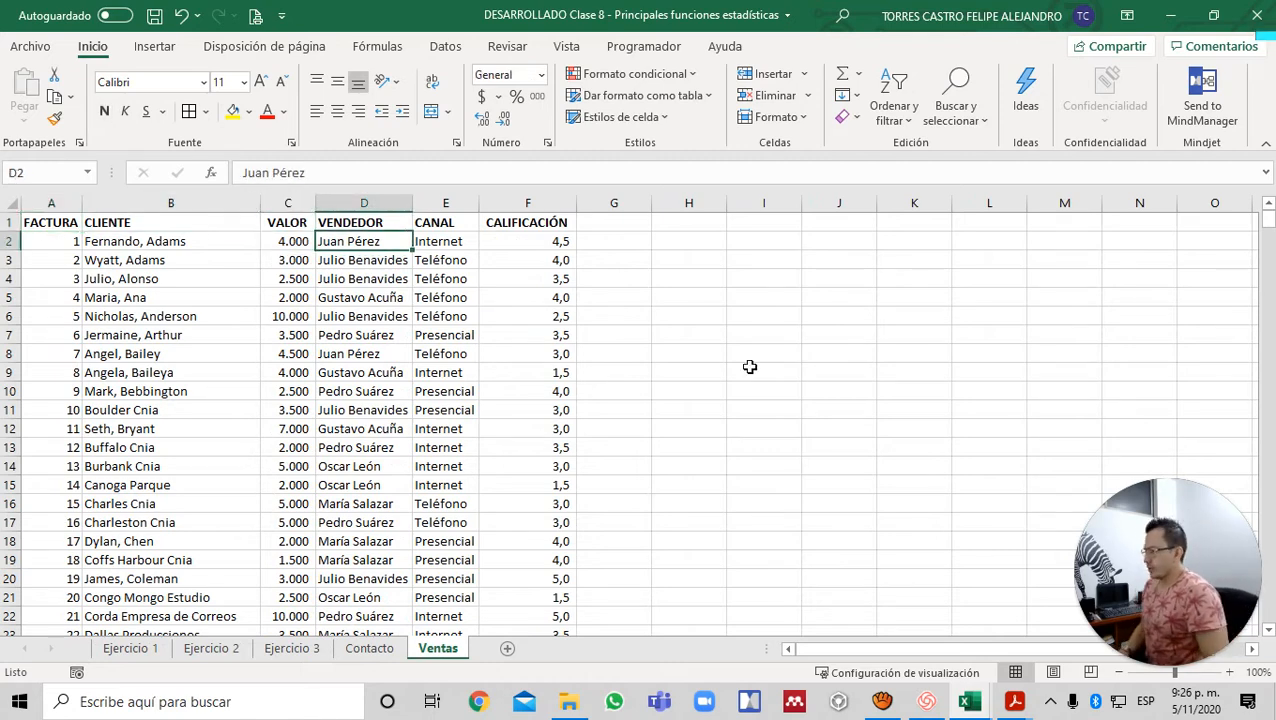
key(Up)
key(ctrl+shift+Down)
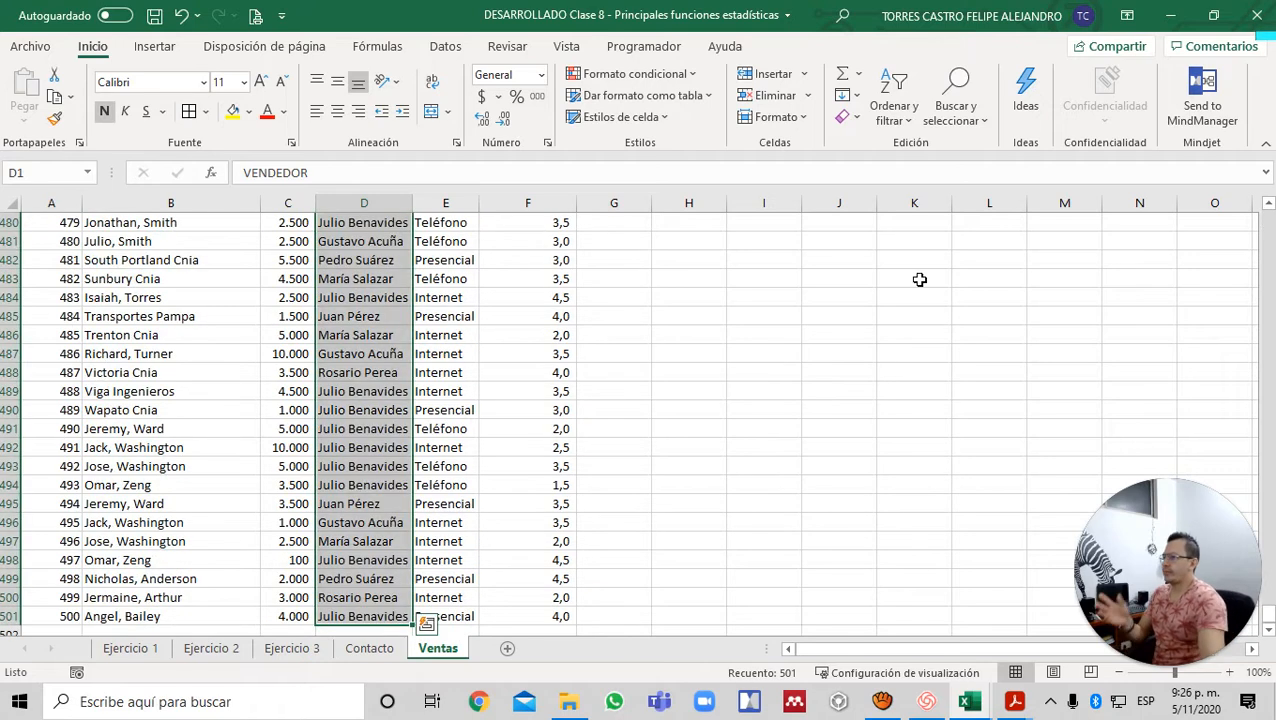
- Extract the unique VENDEDOR records from D1:D501 with an advanced filter that copies them to H1
click(430, 50)
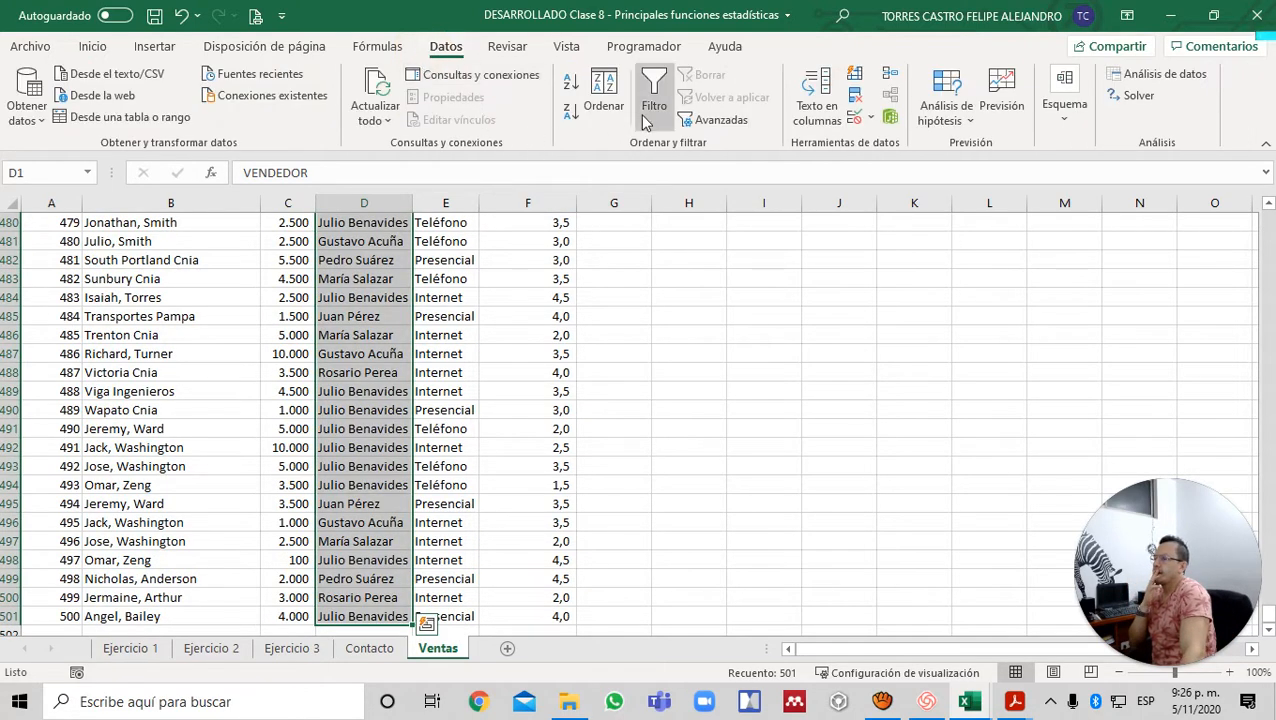
click(712, 122)
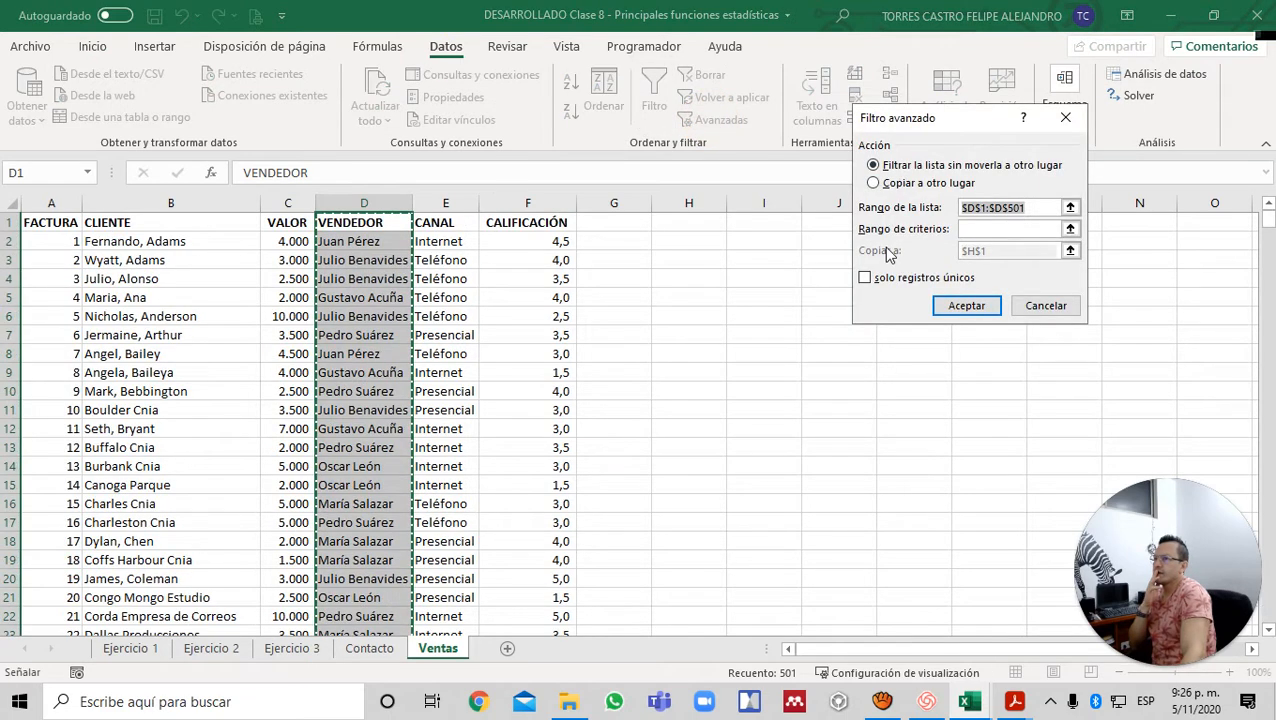
click(884, 283)
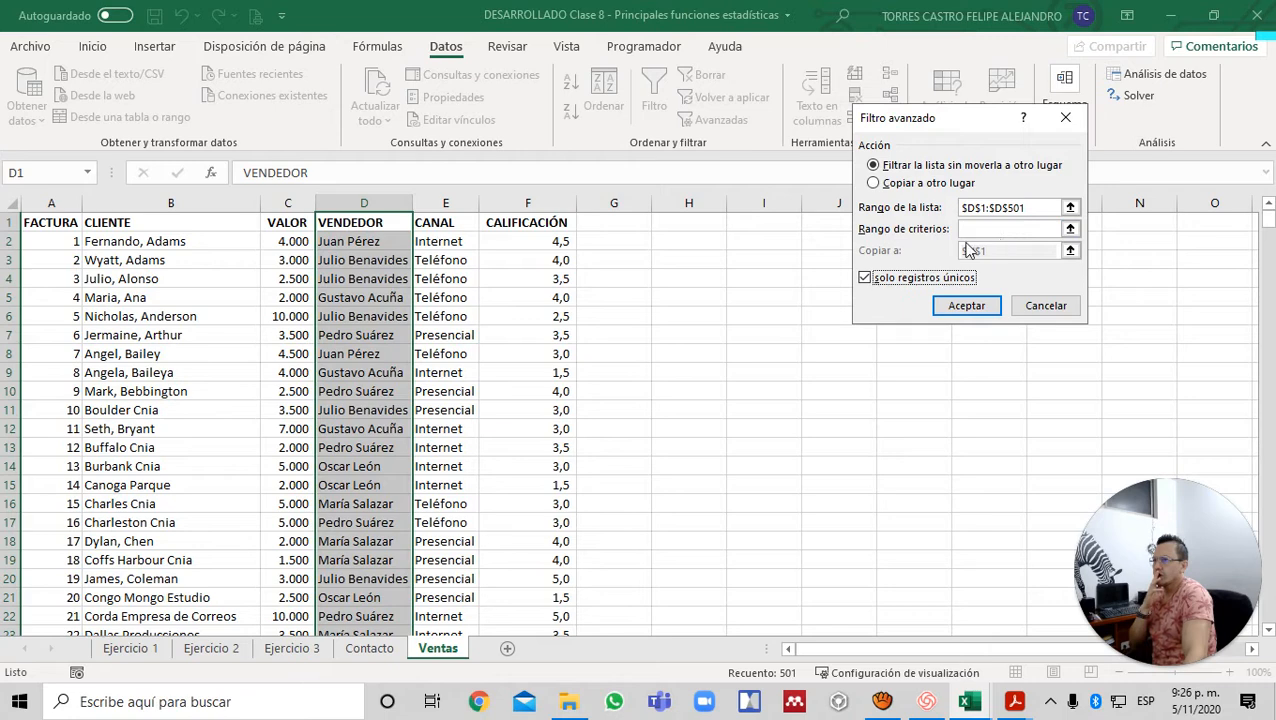
click(922, 185)
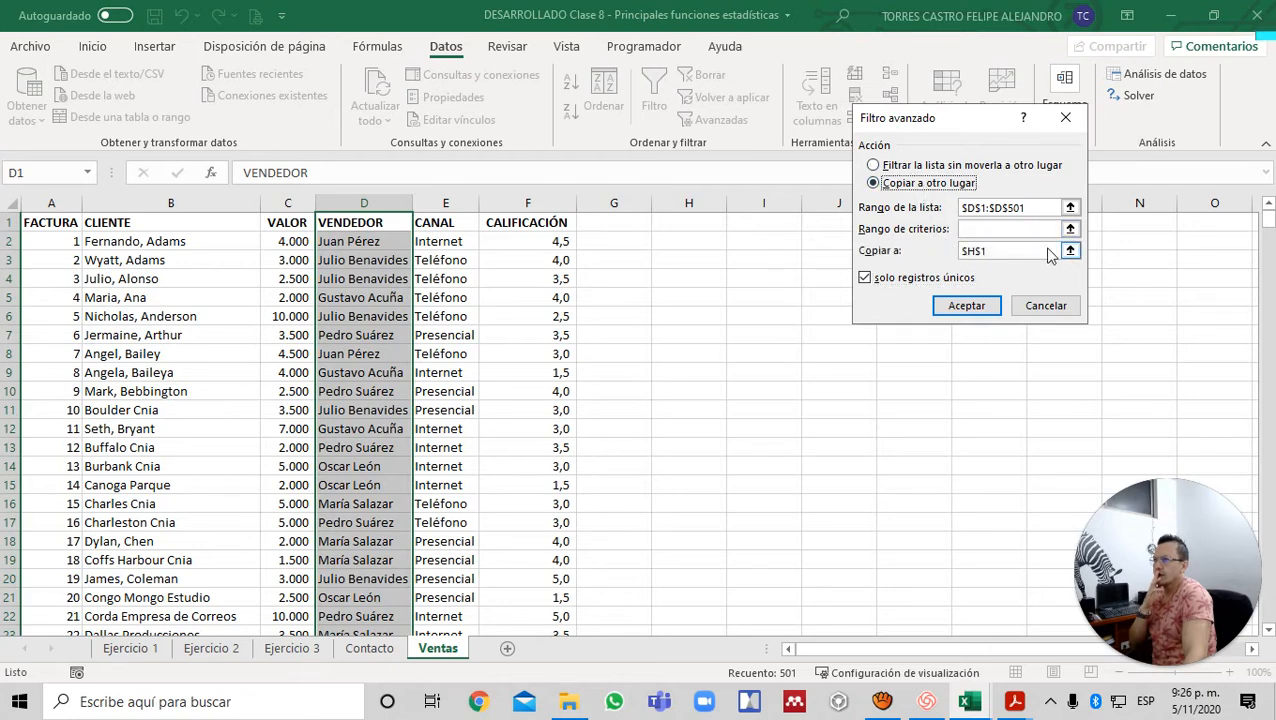
click(1026, 250)
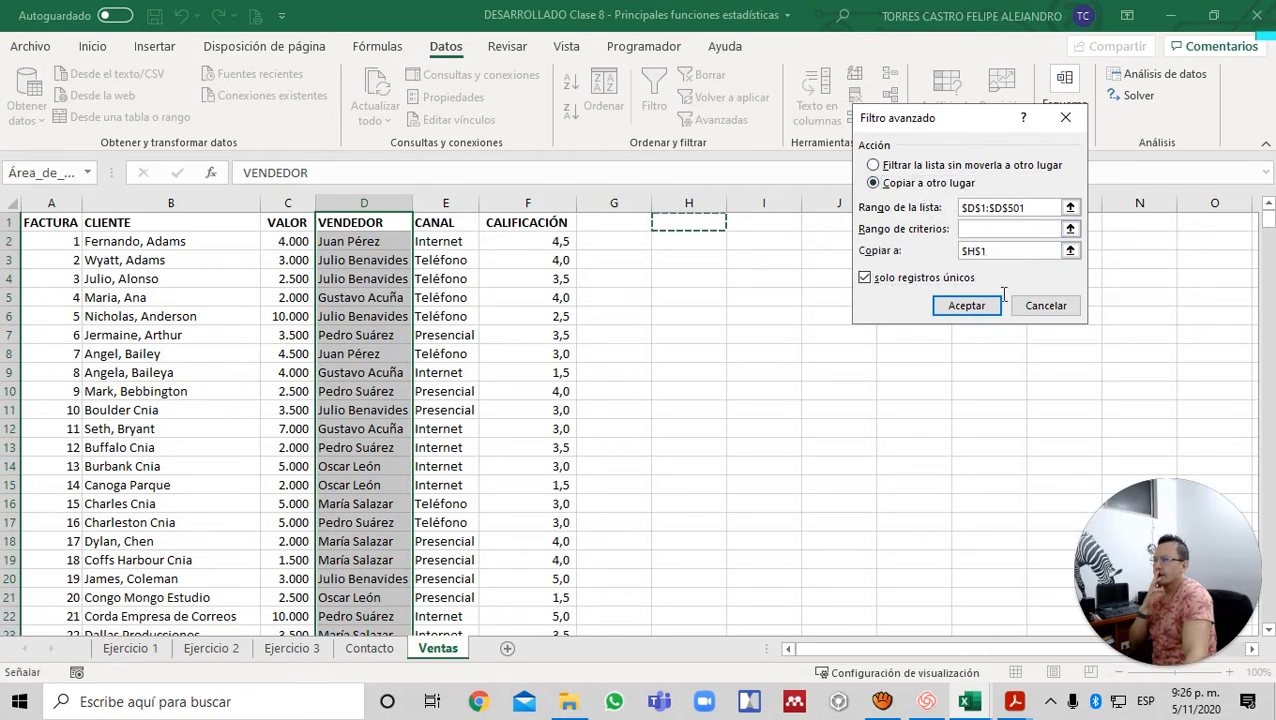
click(968, 306)
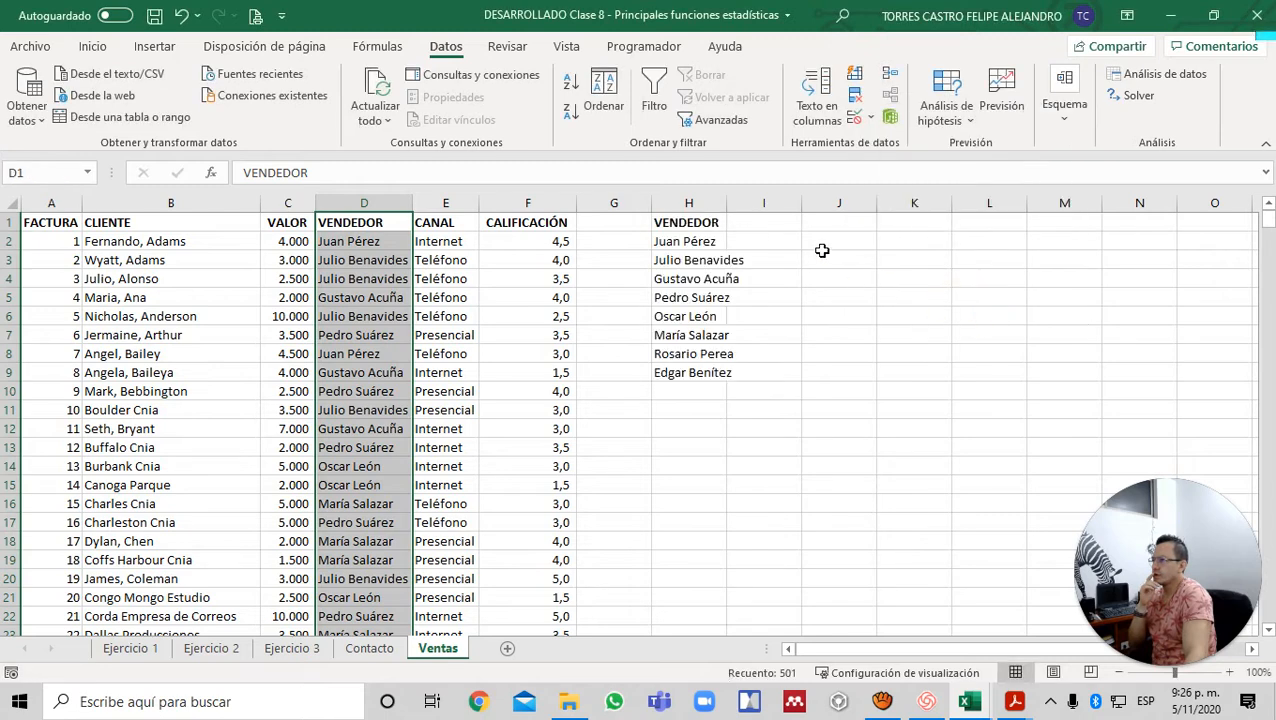
- Copy the unique vendor names in H2:H9, leaving out the VENDEDOR header
click(700, 278)
key(Up)
key(Up)
key(Up)
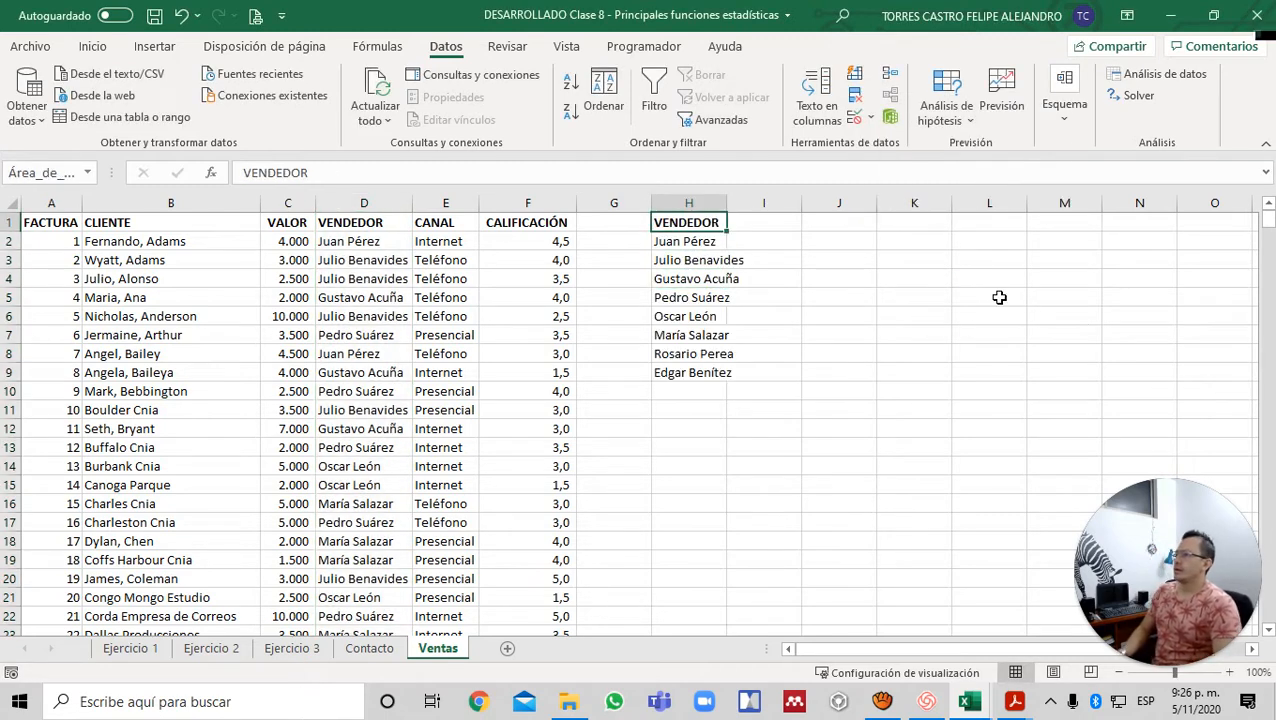
key(Down)
key(ctrl+shift+Down)
key(ctrl+c)
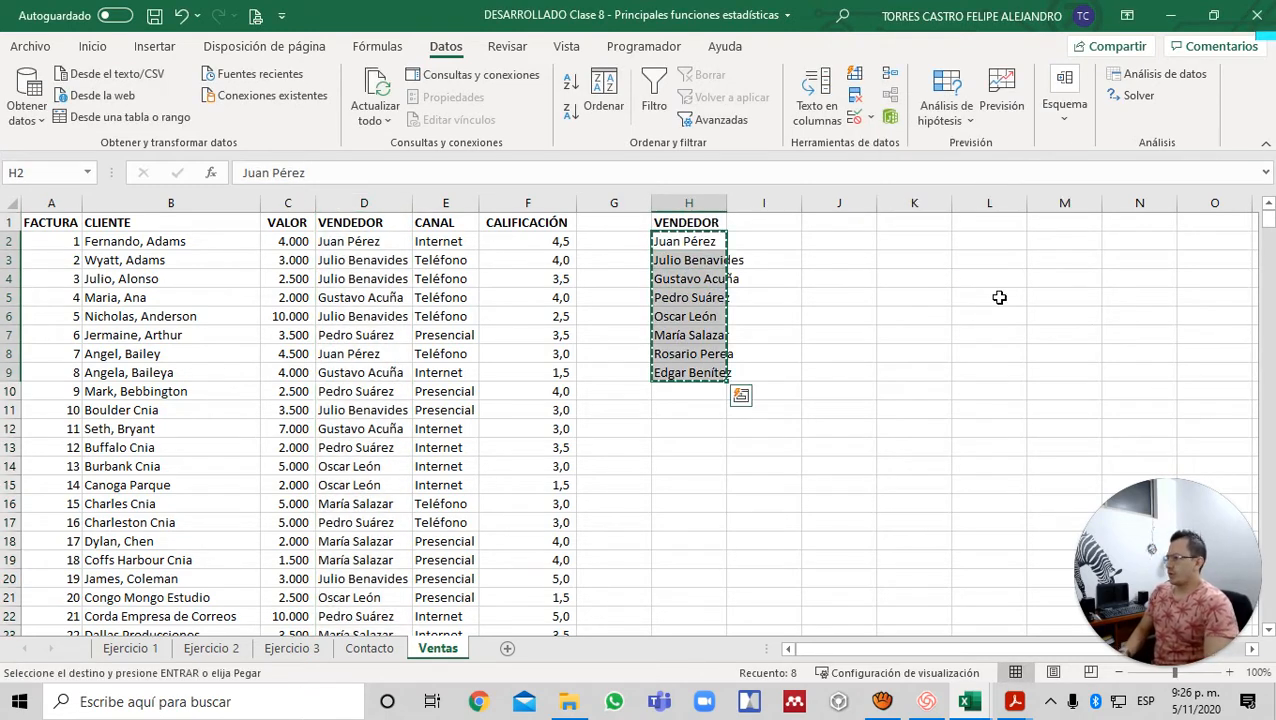
- Go to the first empty VENDEDOR cell, A6, of the average sales table on the Ejercicio 3 sheet
key(ctrl+Page_Up)
key(ctrl+Page_Up)
key(Down)
key(Down)
key(Down)
key(Down)
key(Down)
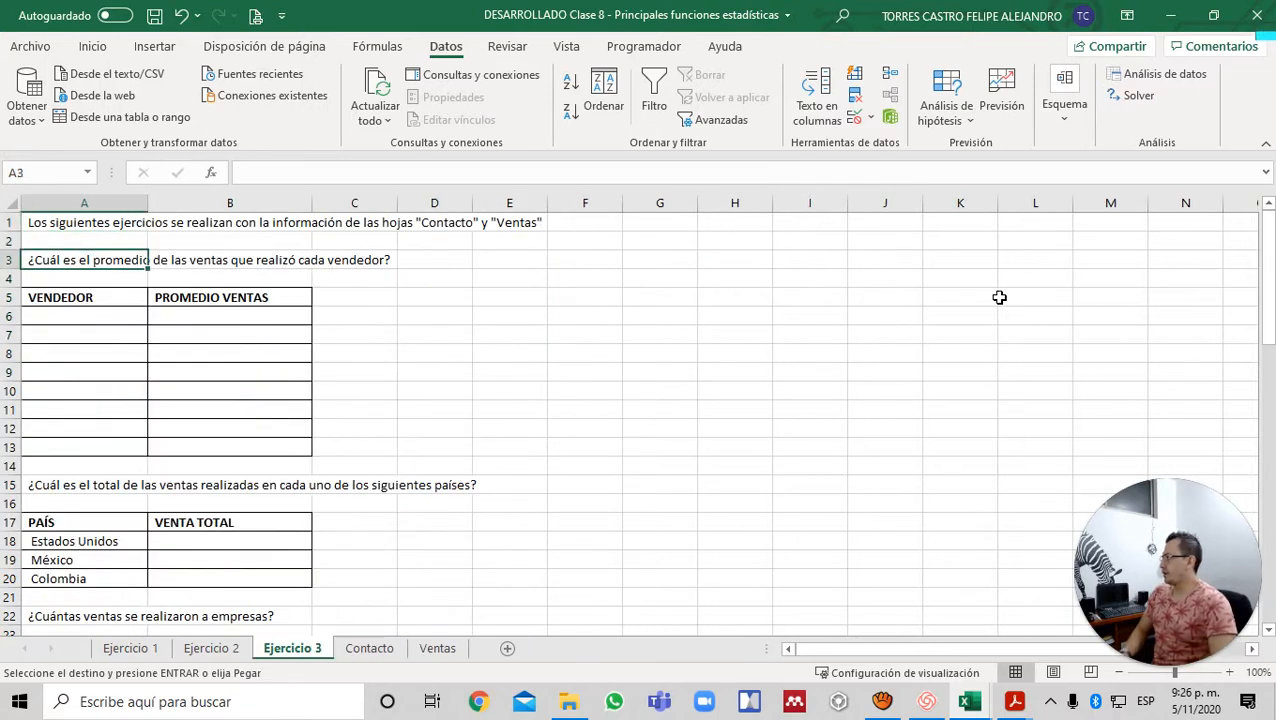
- Paste the copied list of sellers into the VENDEDOR column of the Ejercicio 3 sheet, cells A6:A13
key(shift+F10)
key(Down)
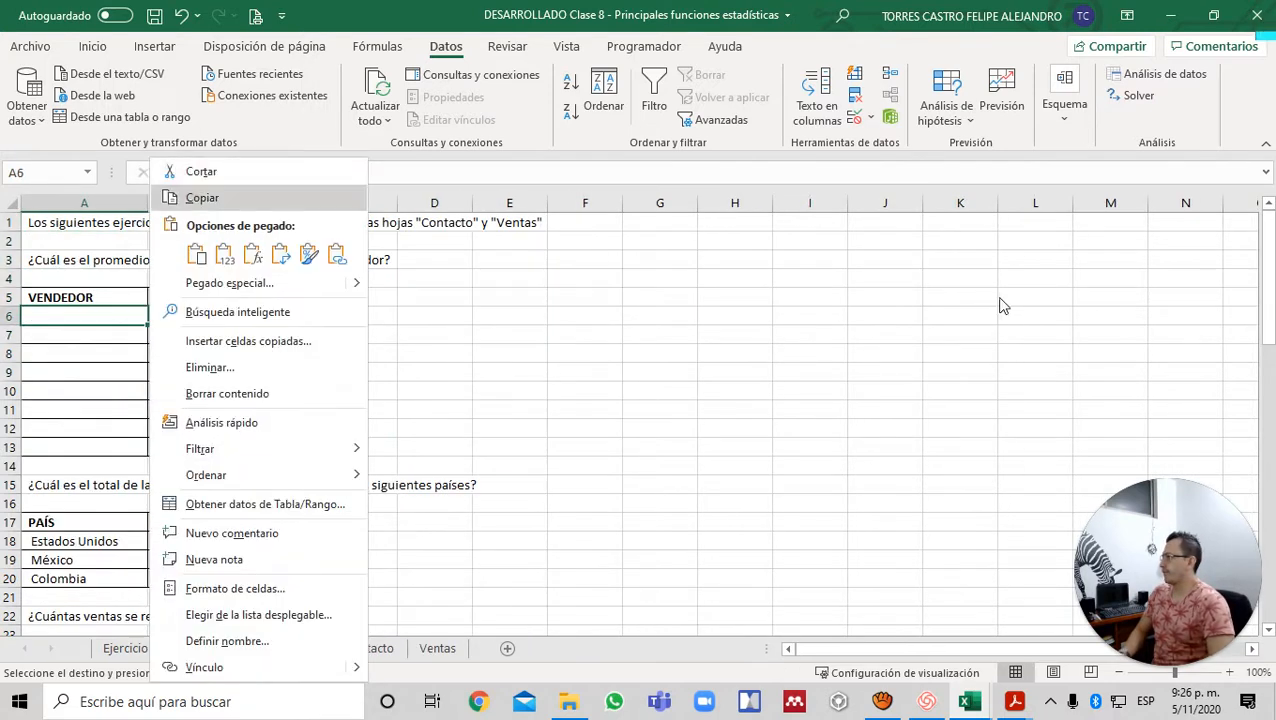
key(Down)
key(Return)
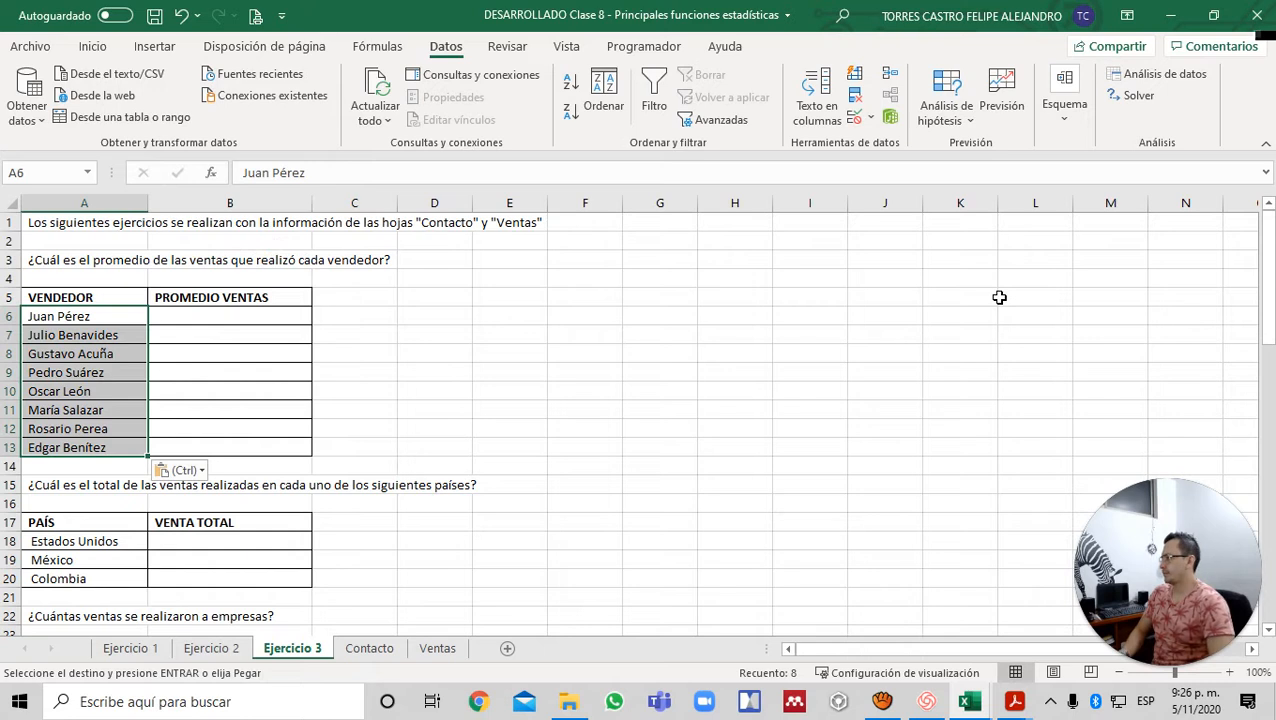
key(Right)
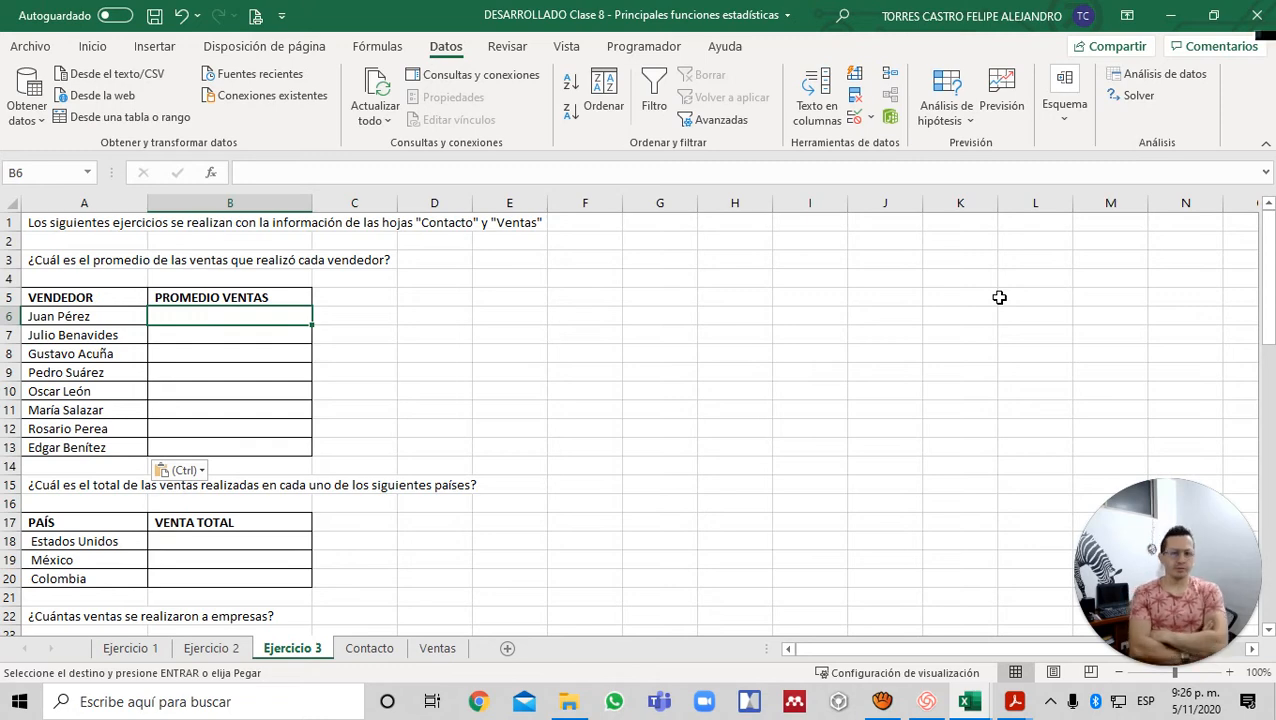
text(=P)
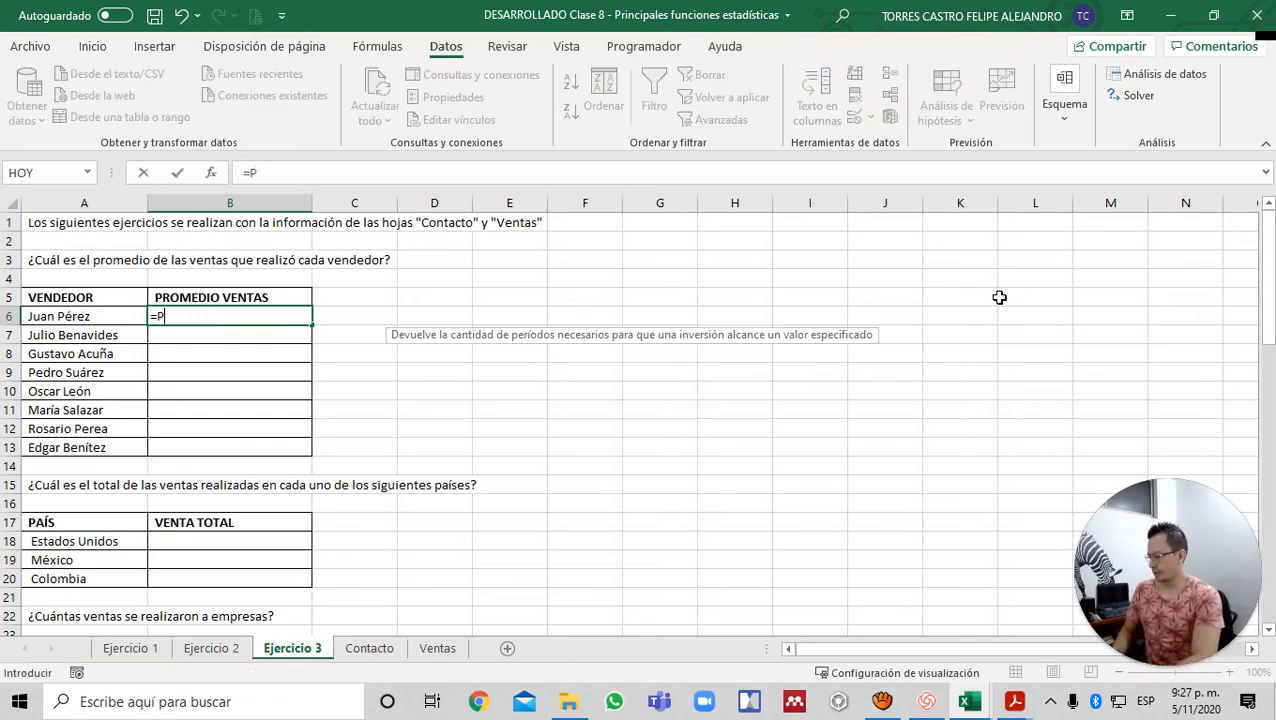
text(ROMEDIO)
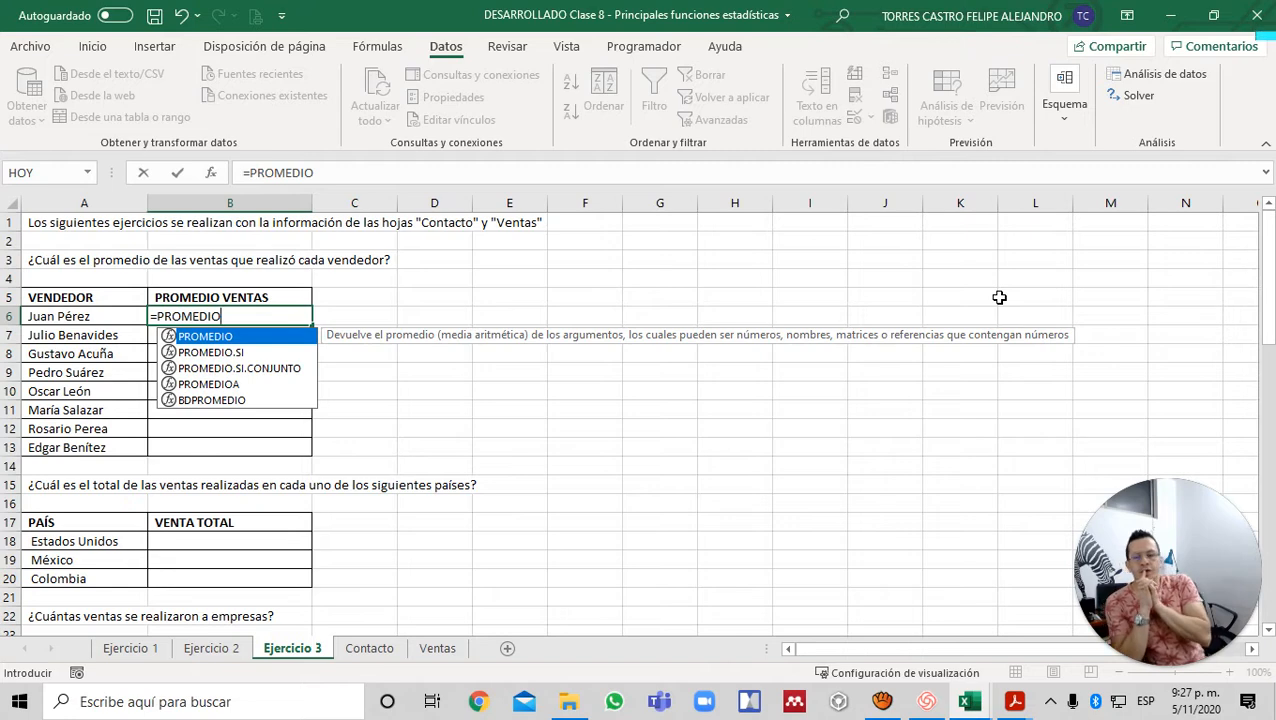
key(Escape)
- Examine the overall average of the VALOR column, C2:C501, on the Ventas sheet and return to Ejercicio 3
key(ctrl+Page_Down)
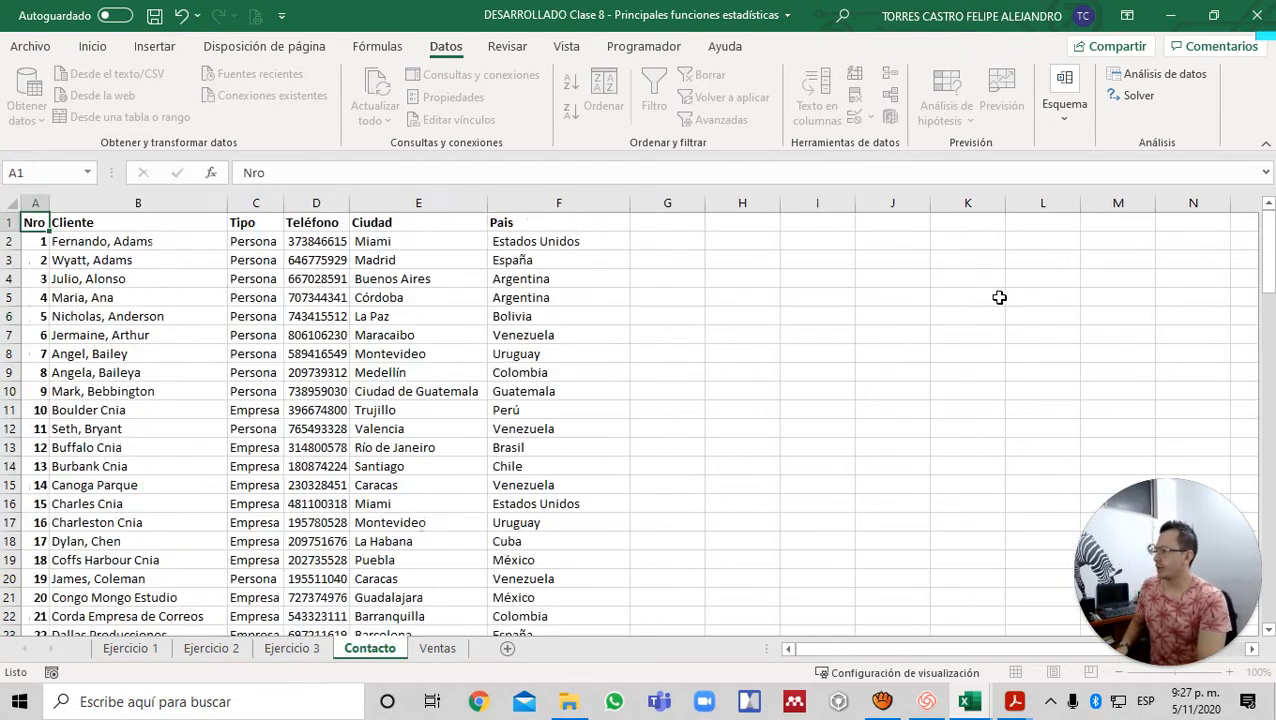
key(ctrl+Page_Down)
key(Left)
key(Left)
key(Left)
key(Left)
key(Left)
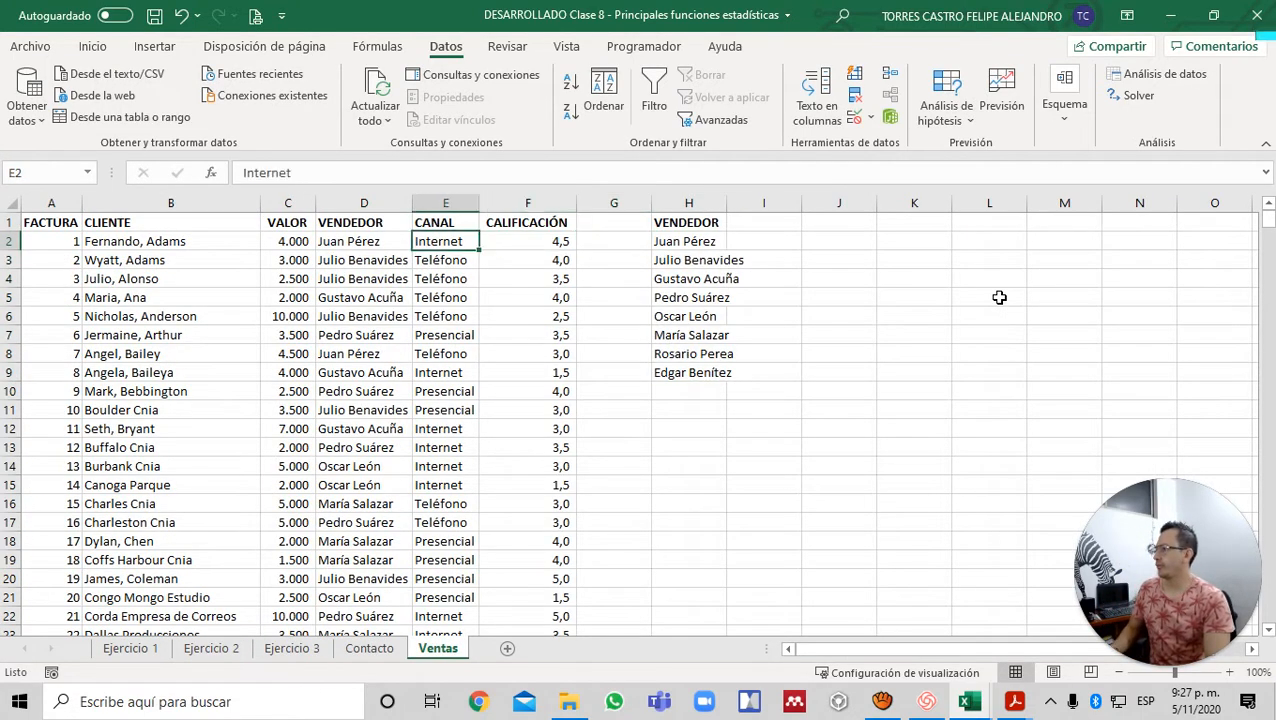
key(ctrl+shift+Down)
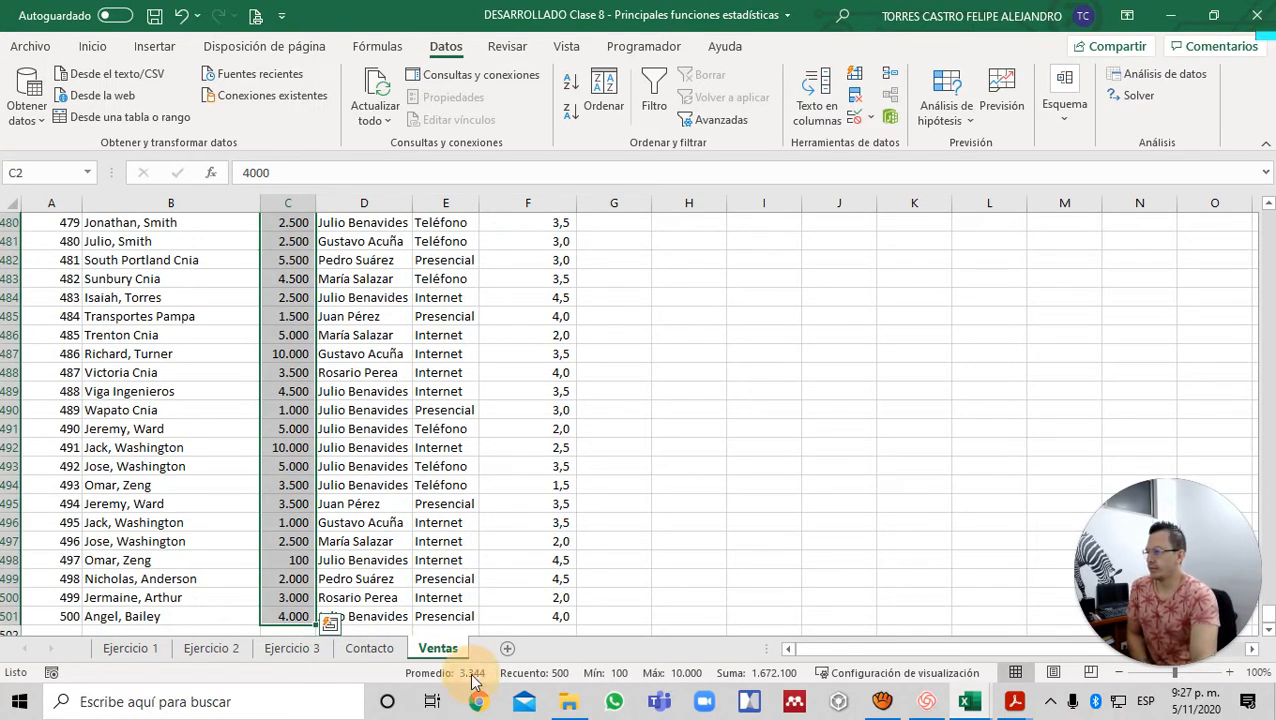
click(435, 430)
key(ctrl+Up)
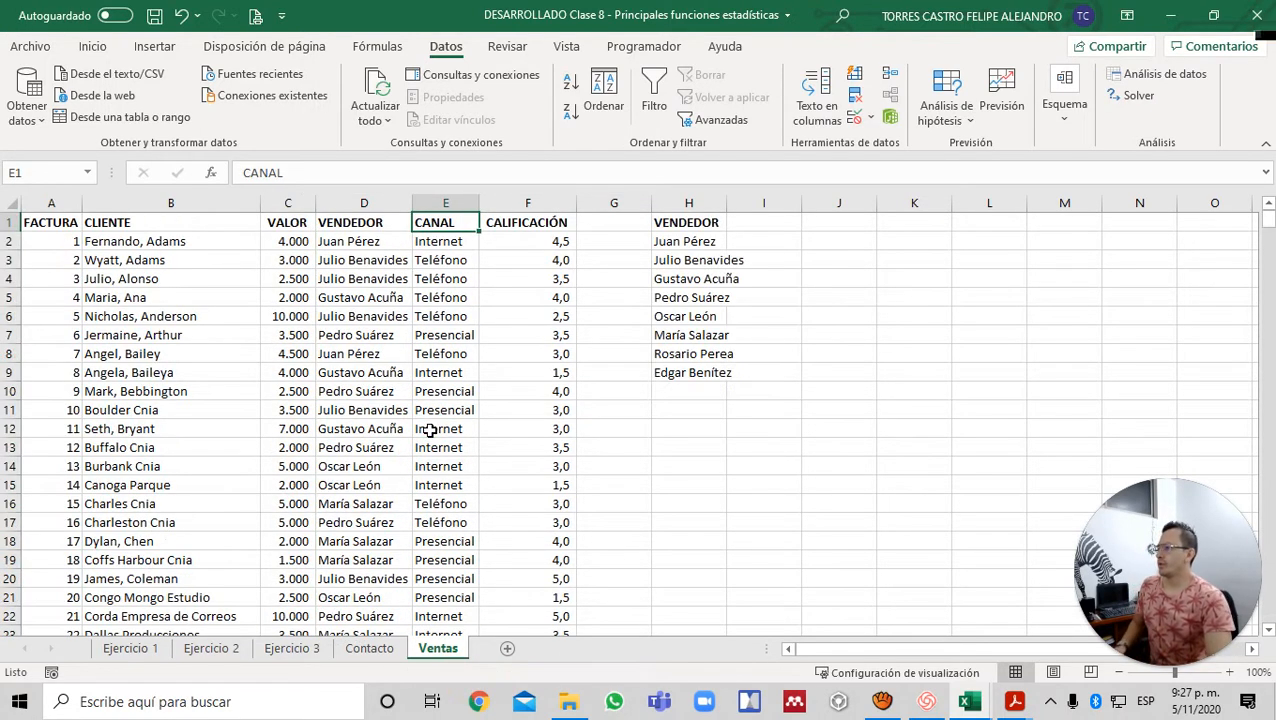
key(Left)
key(ctrl+Page_Up)
key(ctrl+Page_Up)
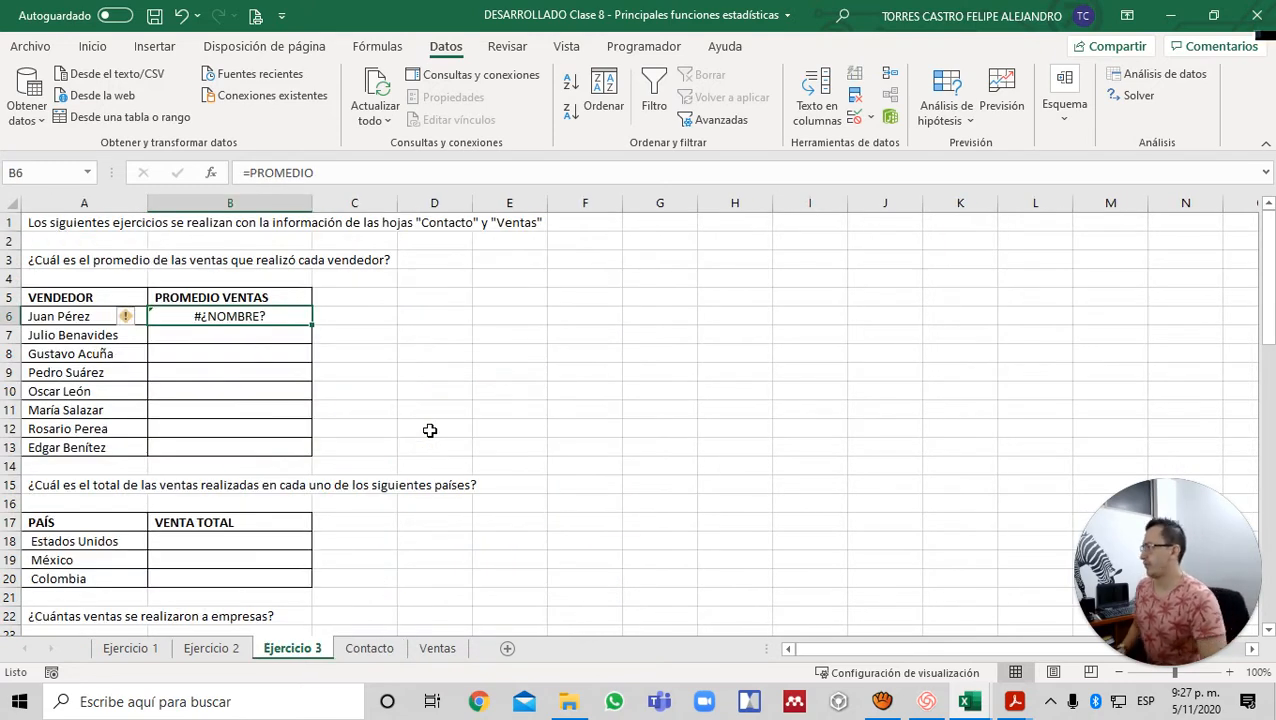
- Start a PROMEDIO.SI formula in B6 with the absolute seller range Ventas!$D$2:$D$501 as its first argument
text(=PROME)
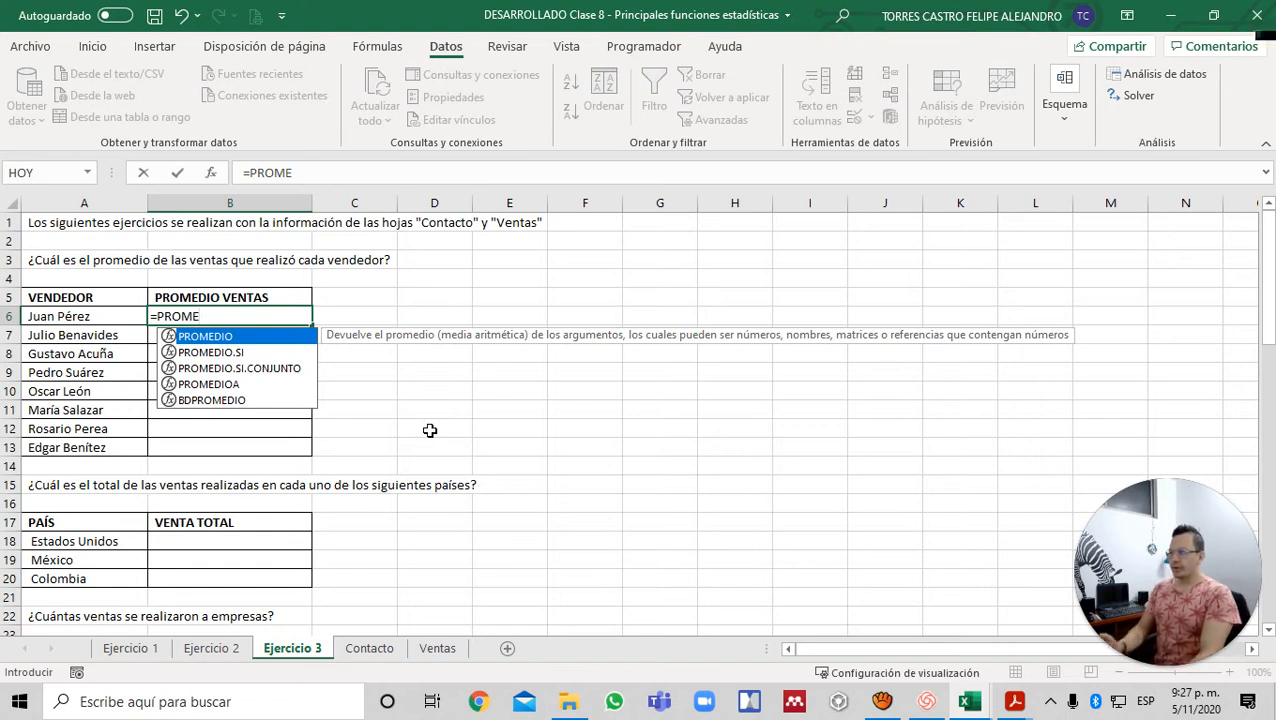
key(Down)
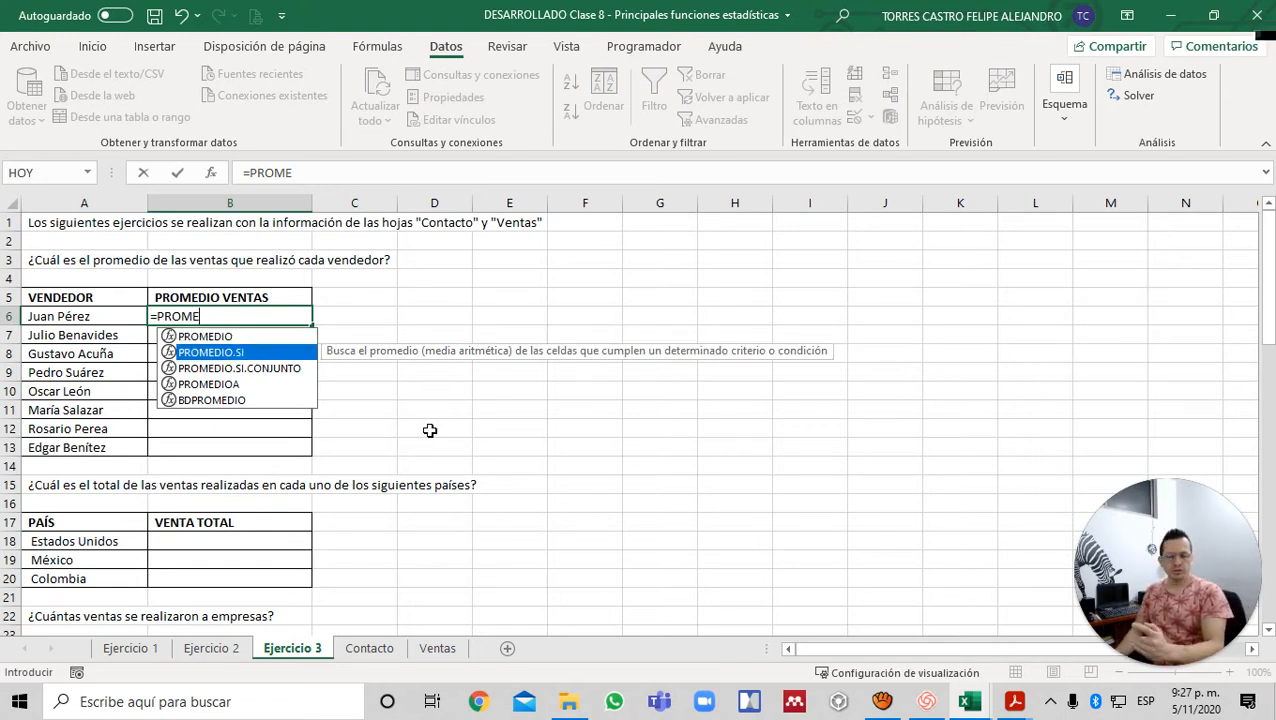
key(Tab)
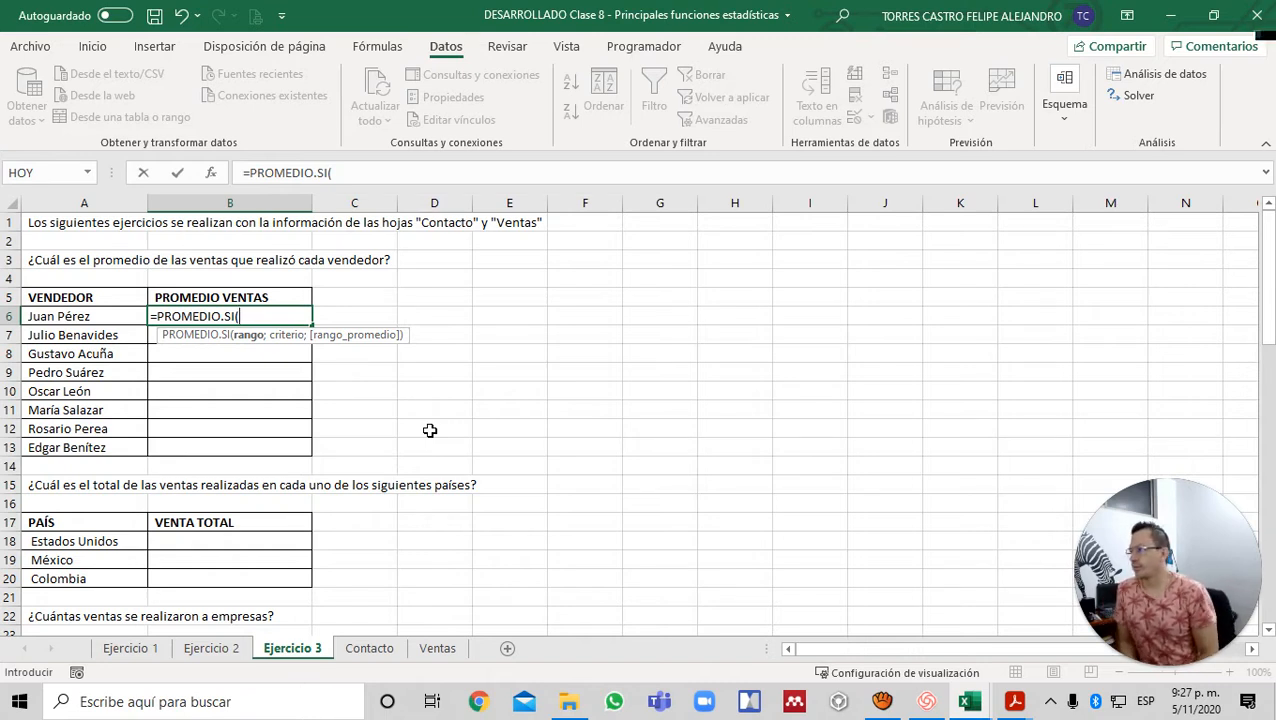
key(ctrl+Page_Down)
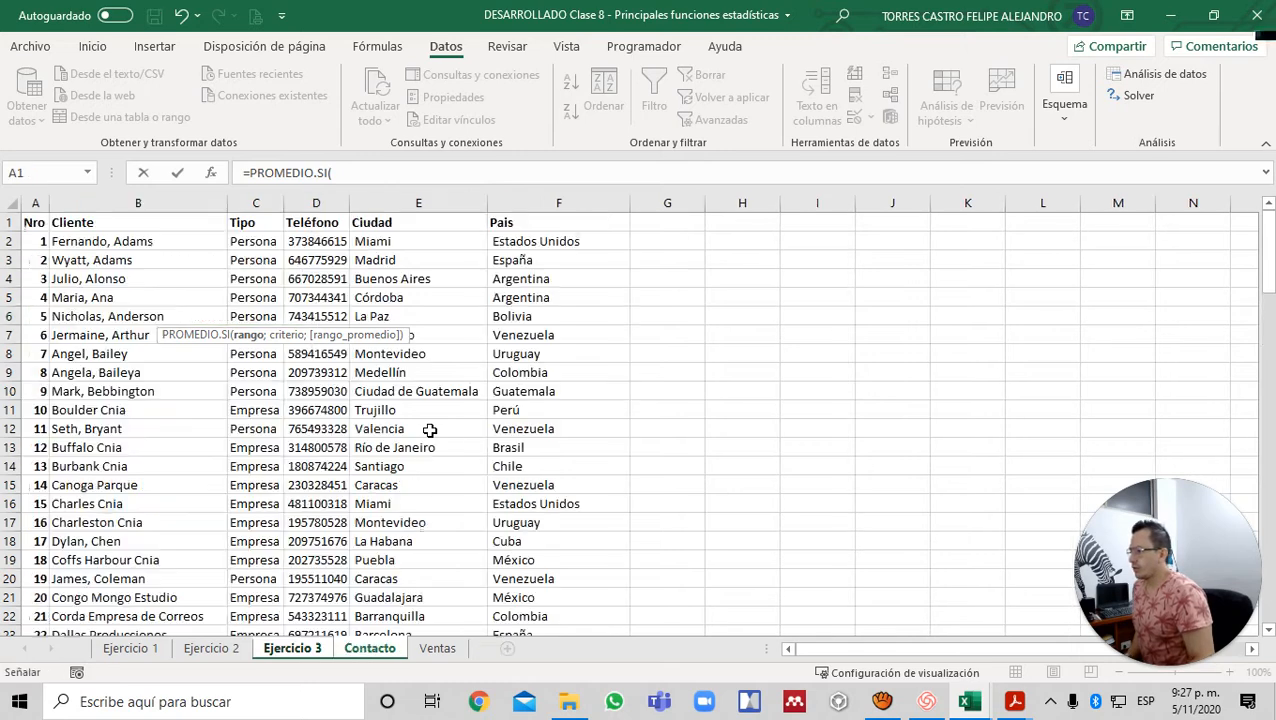
key(ctrl+Page_Down)
key(Down)
key(Right)
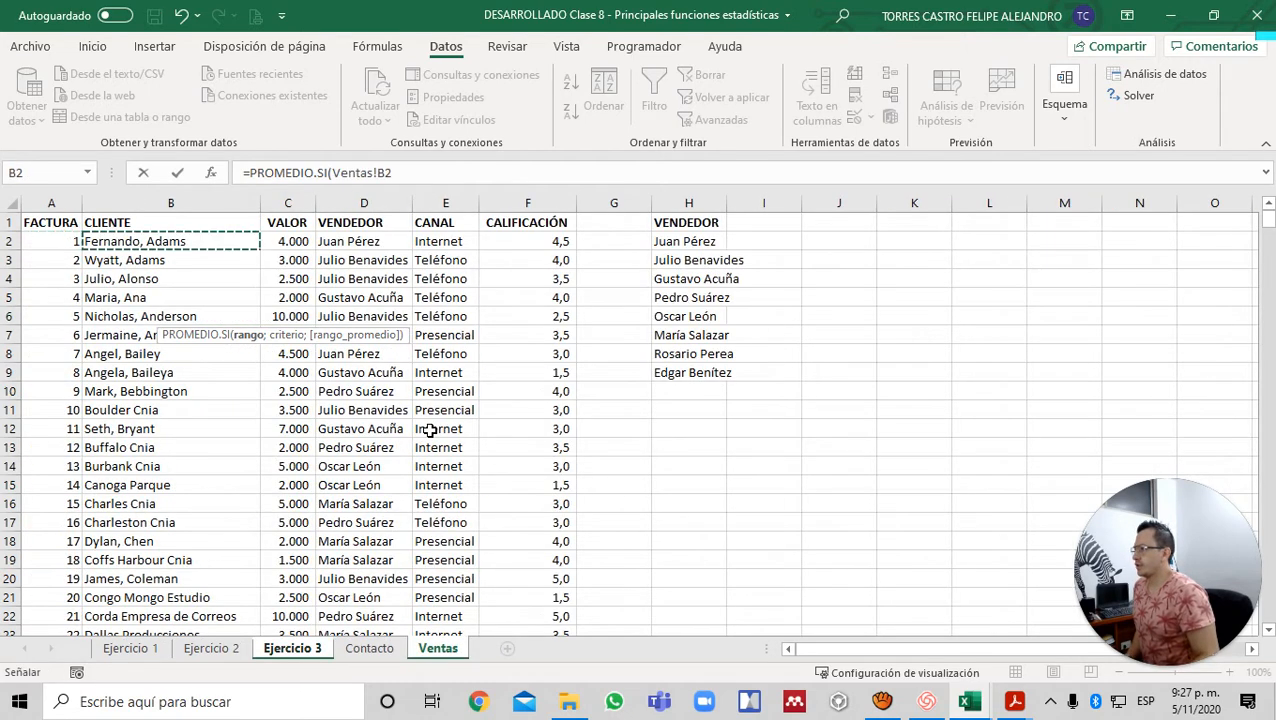
key(Right)
key(Right)
key(ctrl+shift+Down)
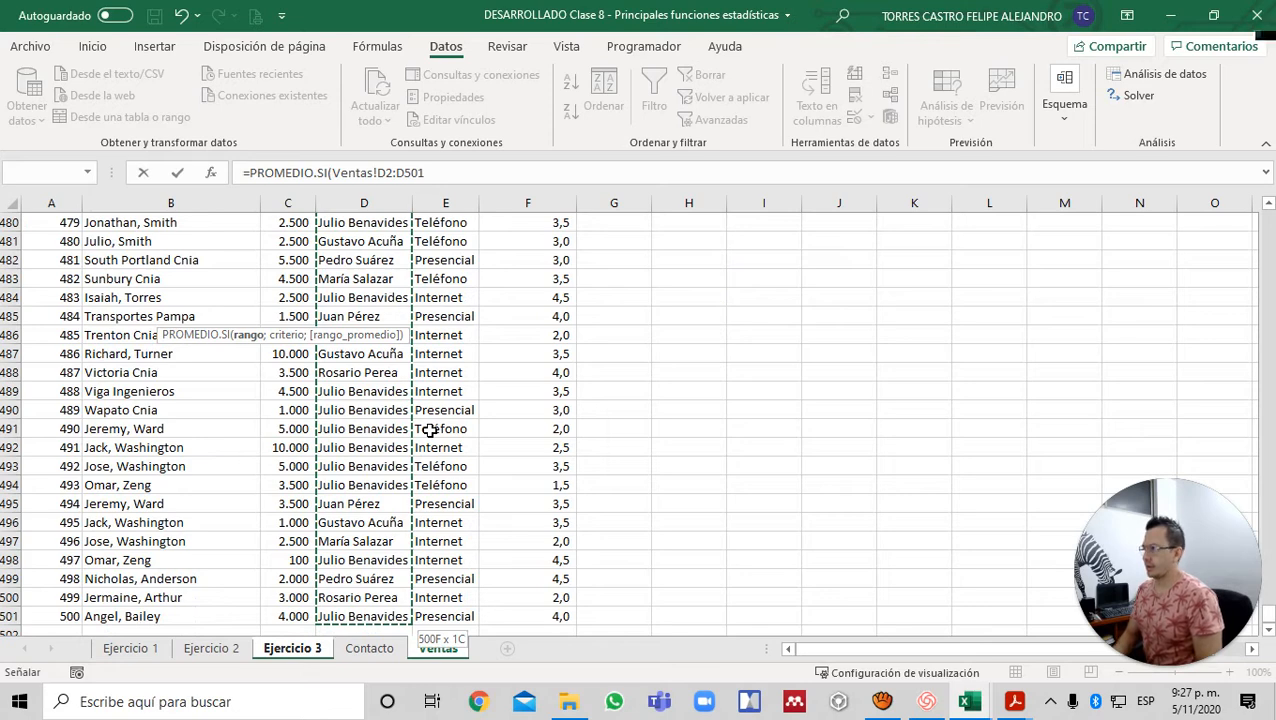
key(F4)
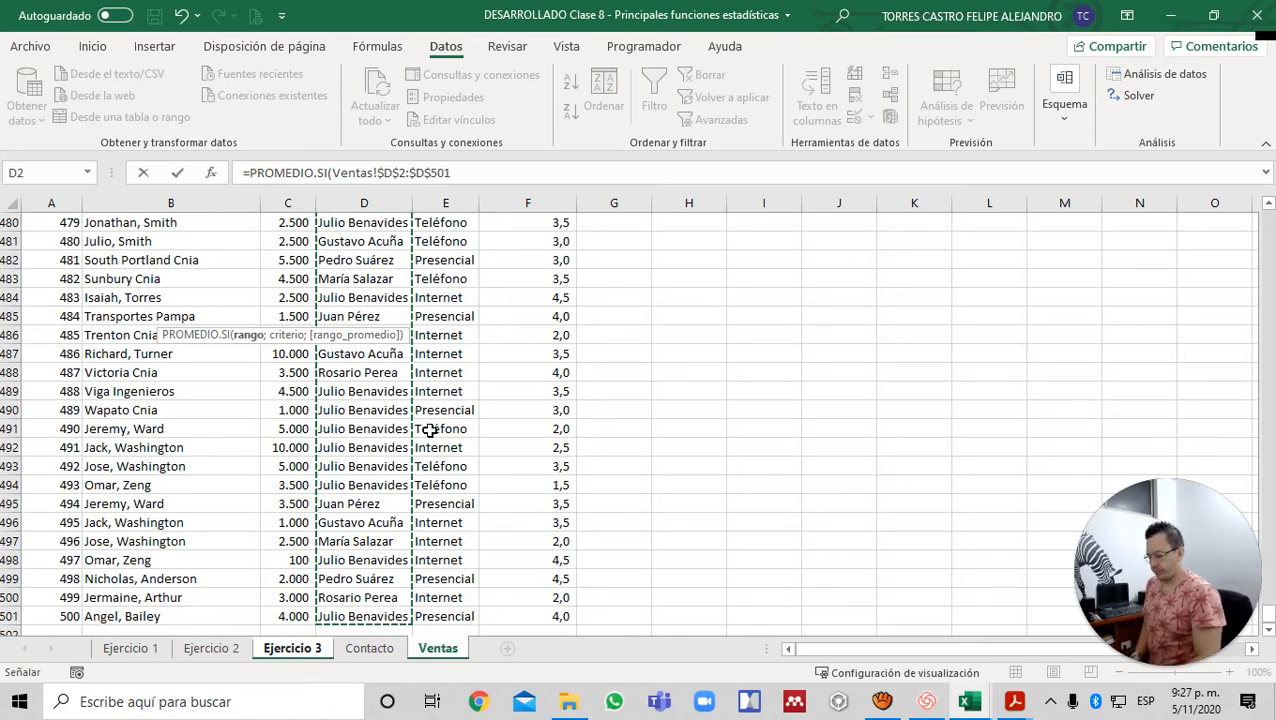
text(;)
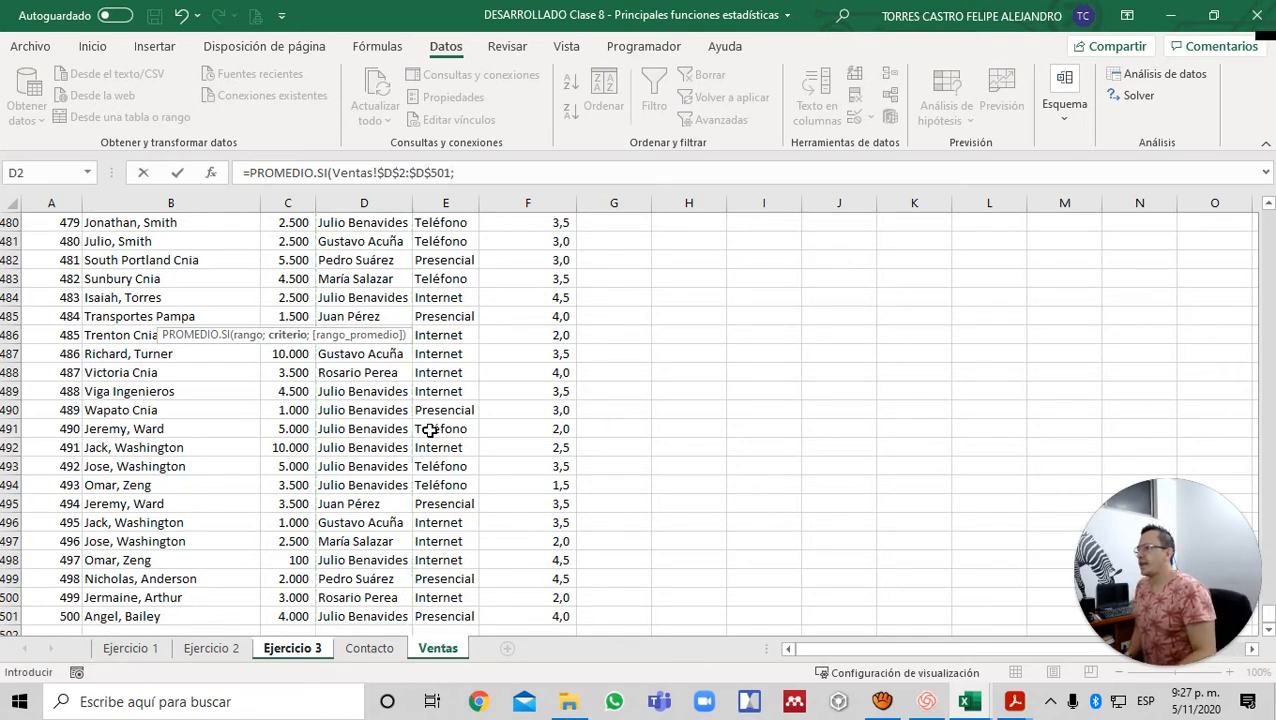
- Set the formula's criterion to the first seller, cell A6 of the Ejercicio 3 sheet
key(ctrl+Page_Up)
key(ctrl+Page_Up)
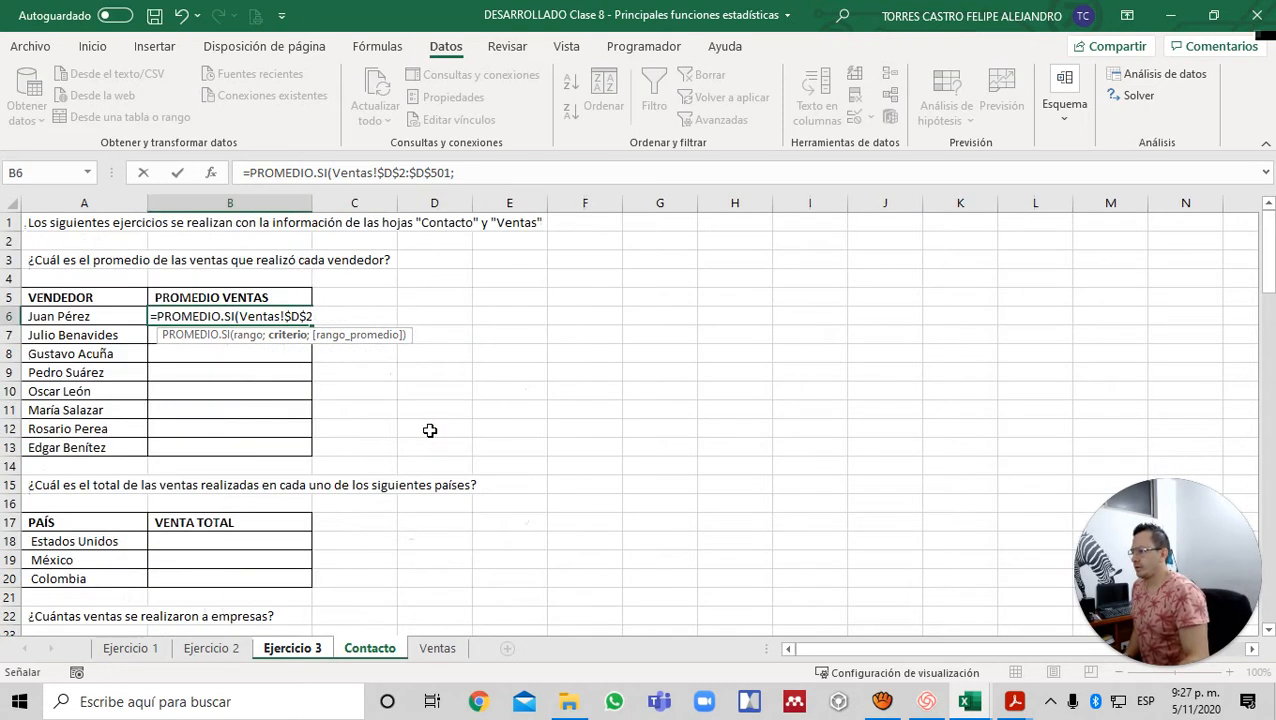
key(Left)
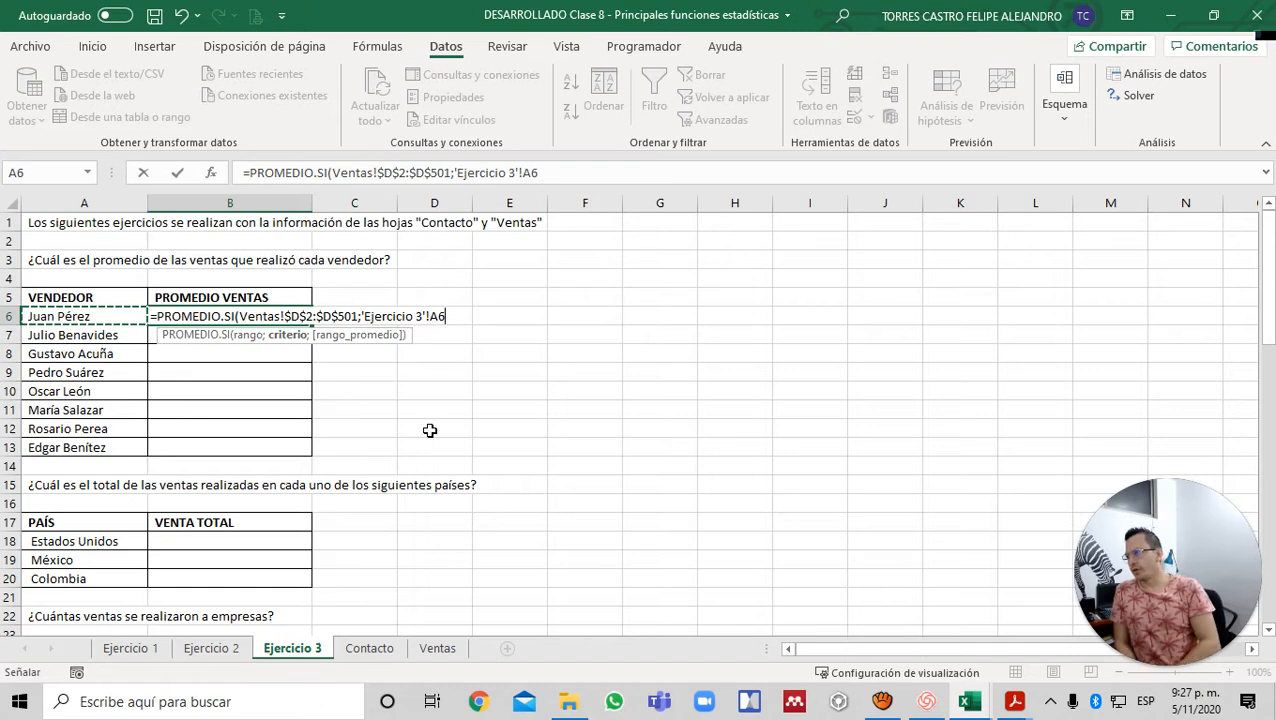
text(;)
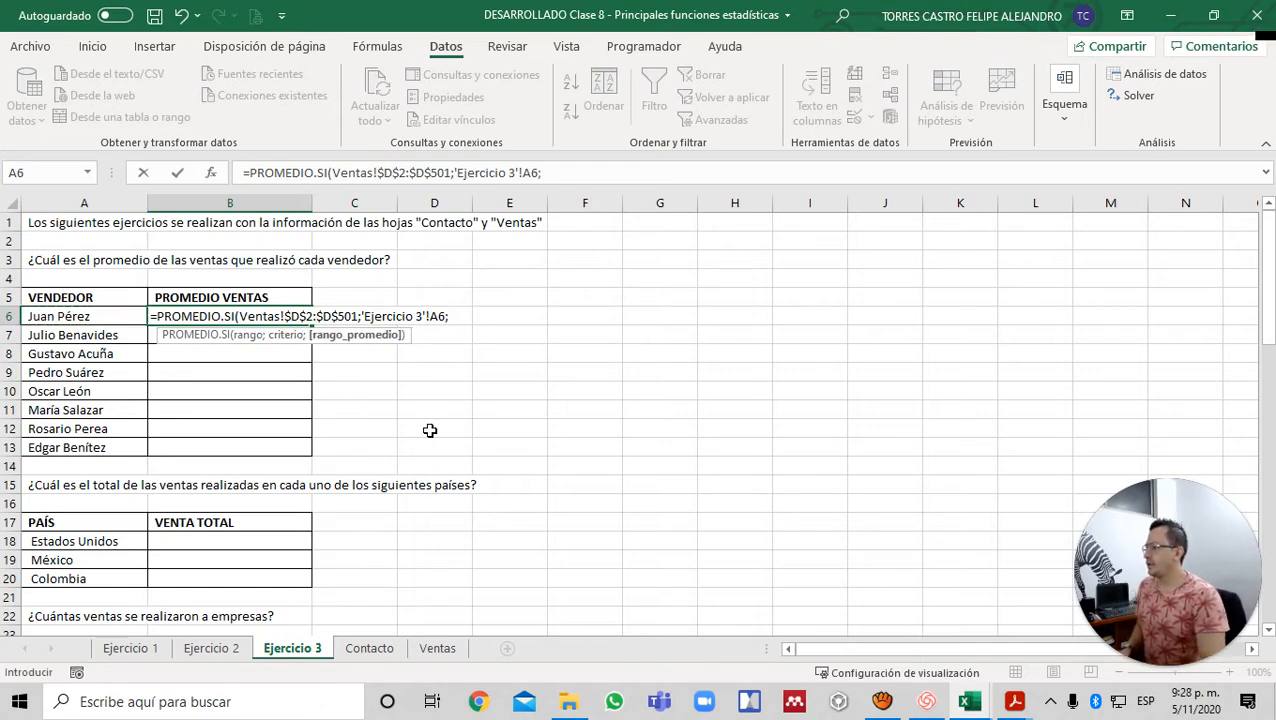
- Complete the PROMEDIO.SI formula with the absolute average range Ventas!$C$2:$C$501 and enter it
key(ctrl+Page_Down)
key(ctrl+Page_Down)
key(ctrl+Home)
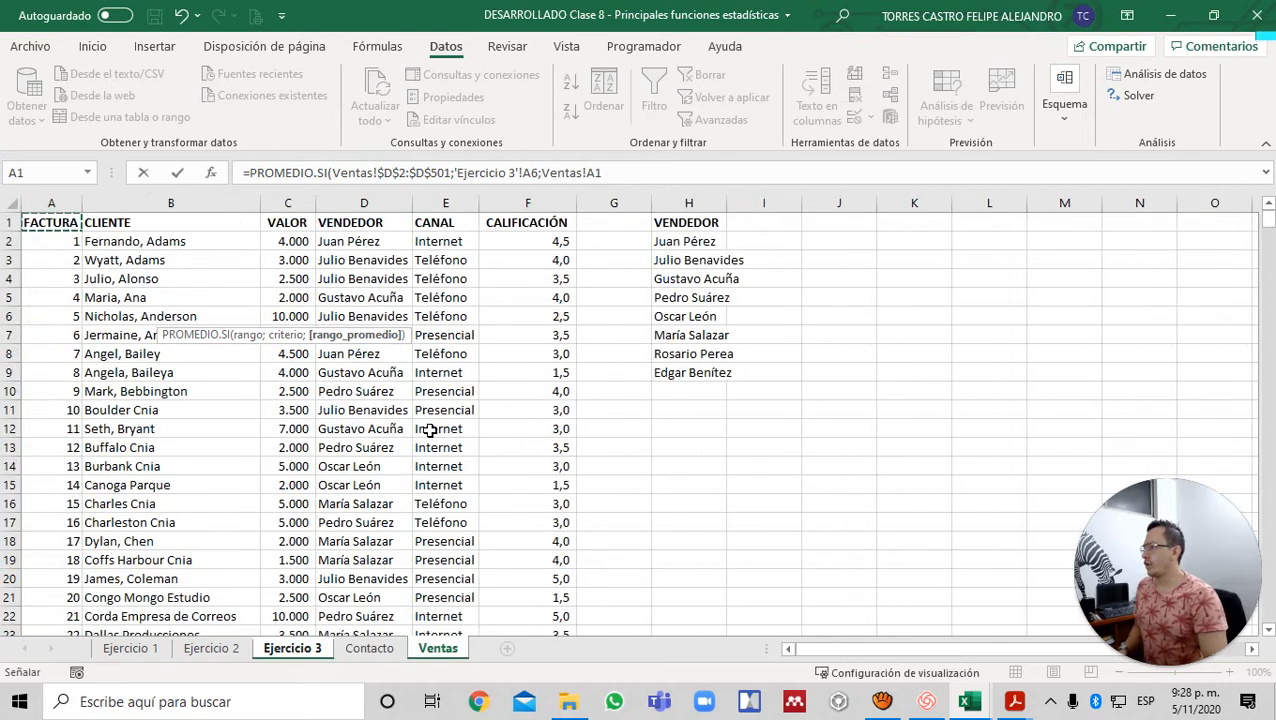
key(Down)
key(Right)
key(Right)
key(ctrl+shift+Down)
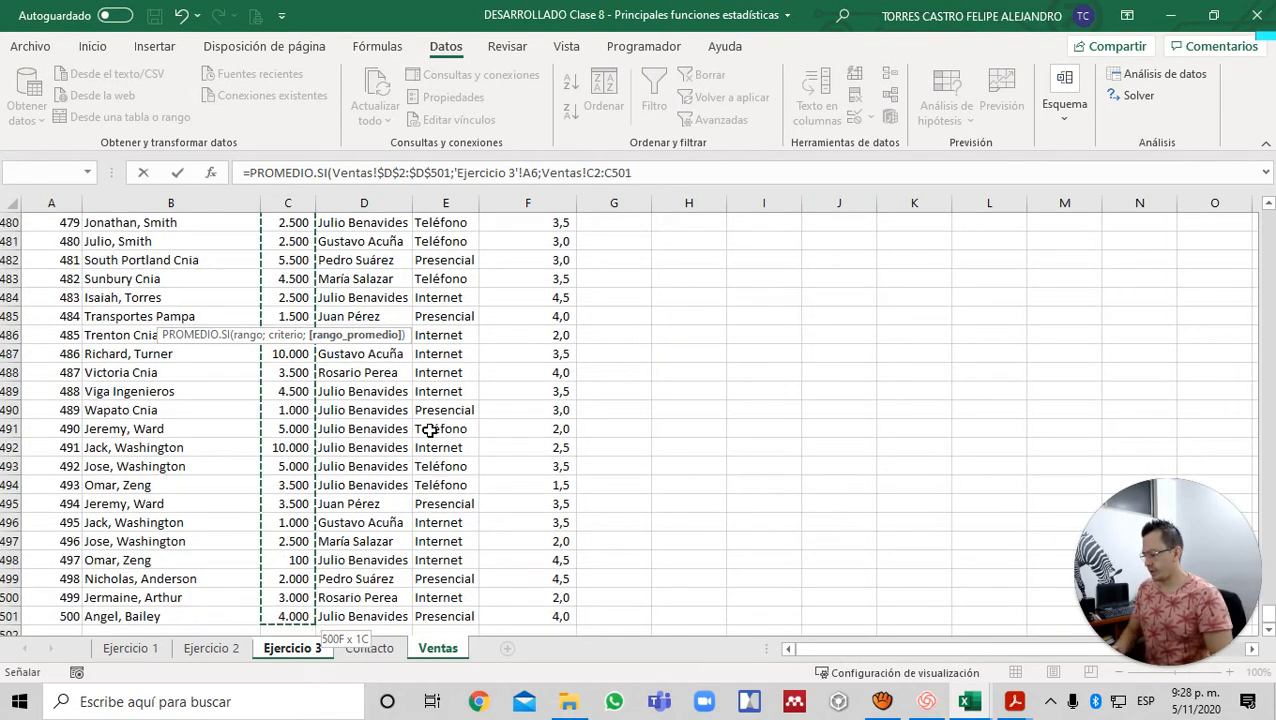
key(F4)
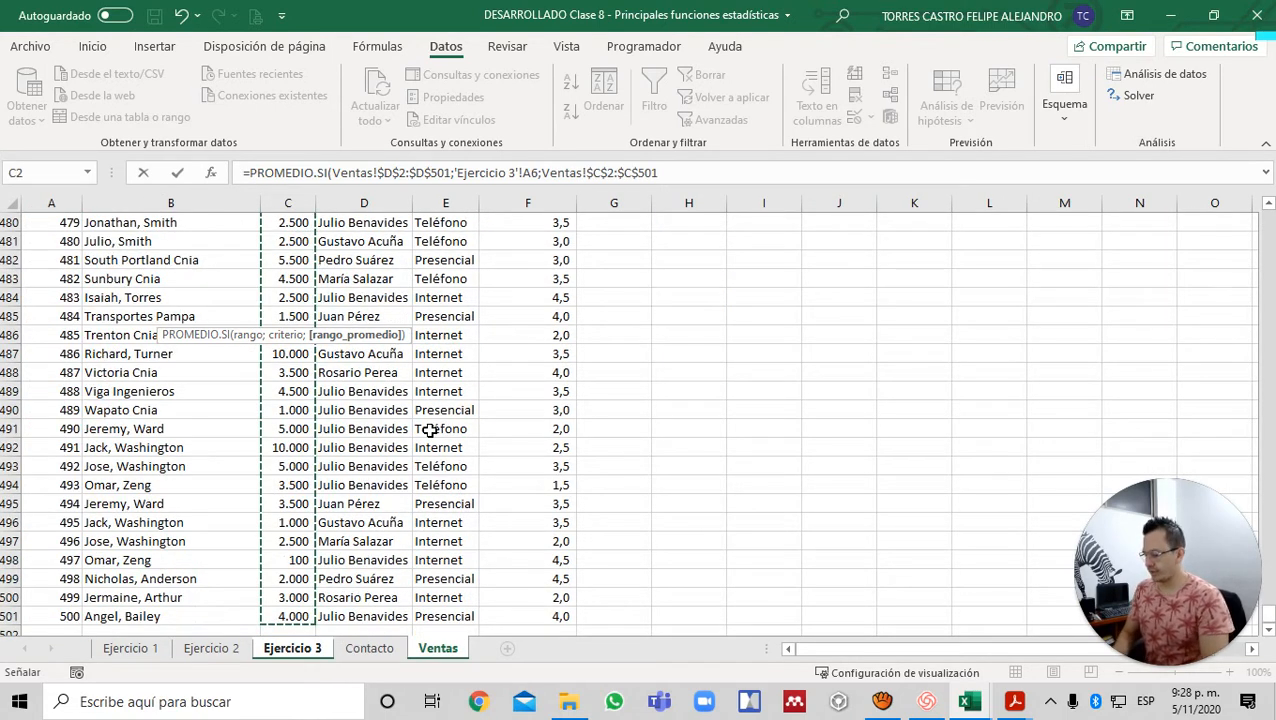
text())
key(Return)
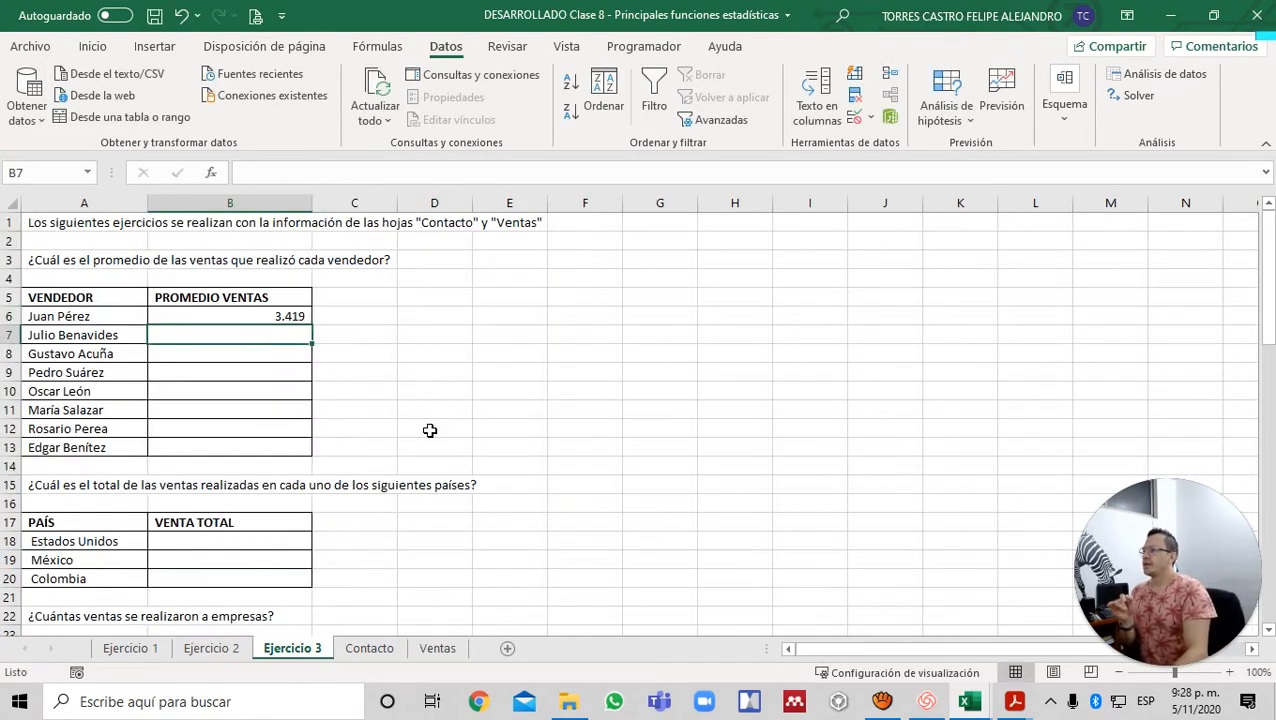
- Copy the average formula from B6 to the remaining sellers in B7:B13
key(Up)
key(ctrl+c)
key(Down)
key(shift+Down)
key(shift+Down)
key(shift+Down)
key(shift+Down)
key(shift+Down)
key(shift+Down)
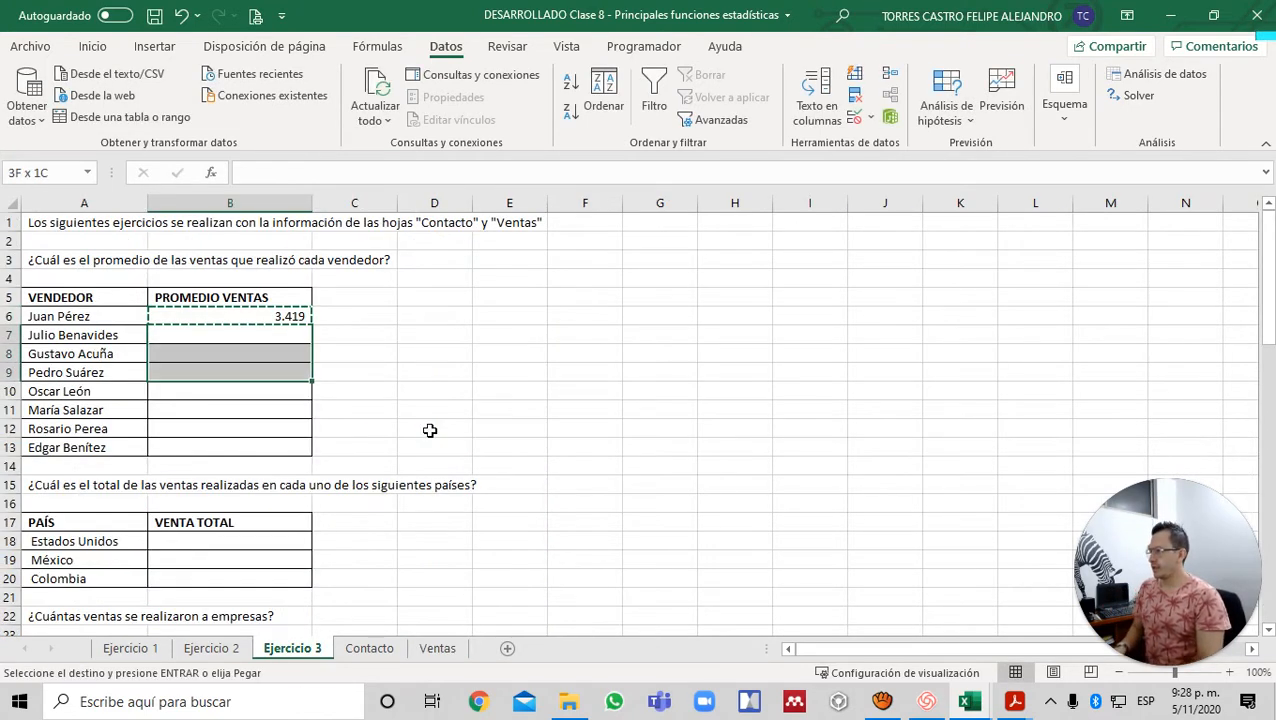
key(Return)
key(Up)
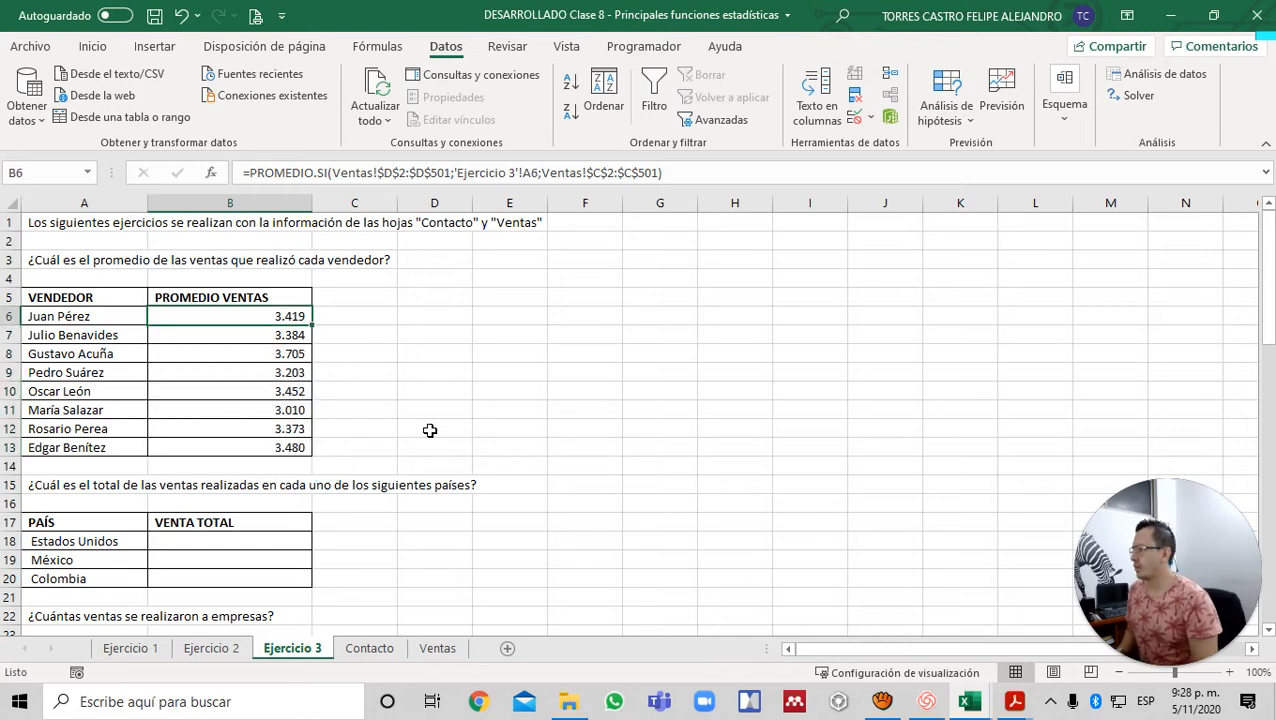
- Review the VALOR and VENDEDOR columns on the Ventas sheet against the seller criteria listed in Ejercicio 3
key(Left)
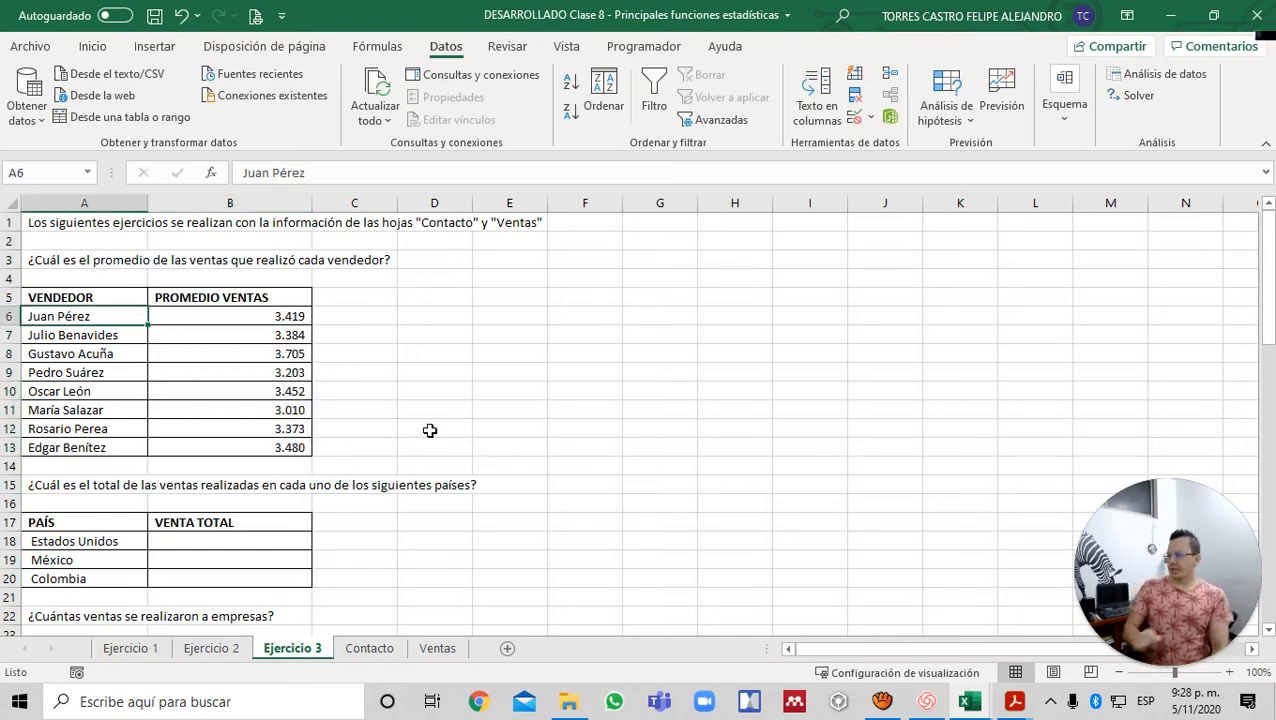
key(ctrl+Page_Down)
key(ctrl+Page_Down)
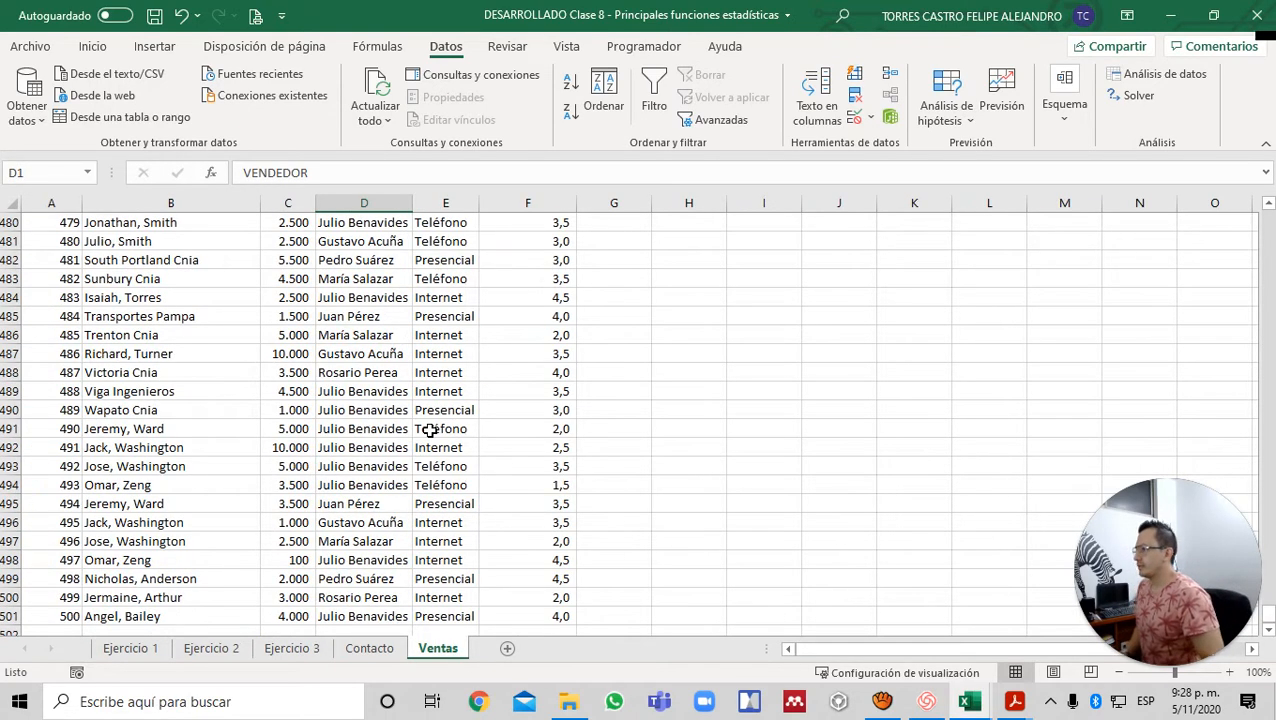
key(ctrl+BackSpace)
key(Left)
key(Down)
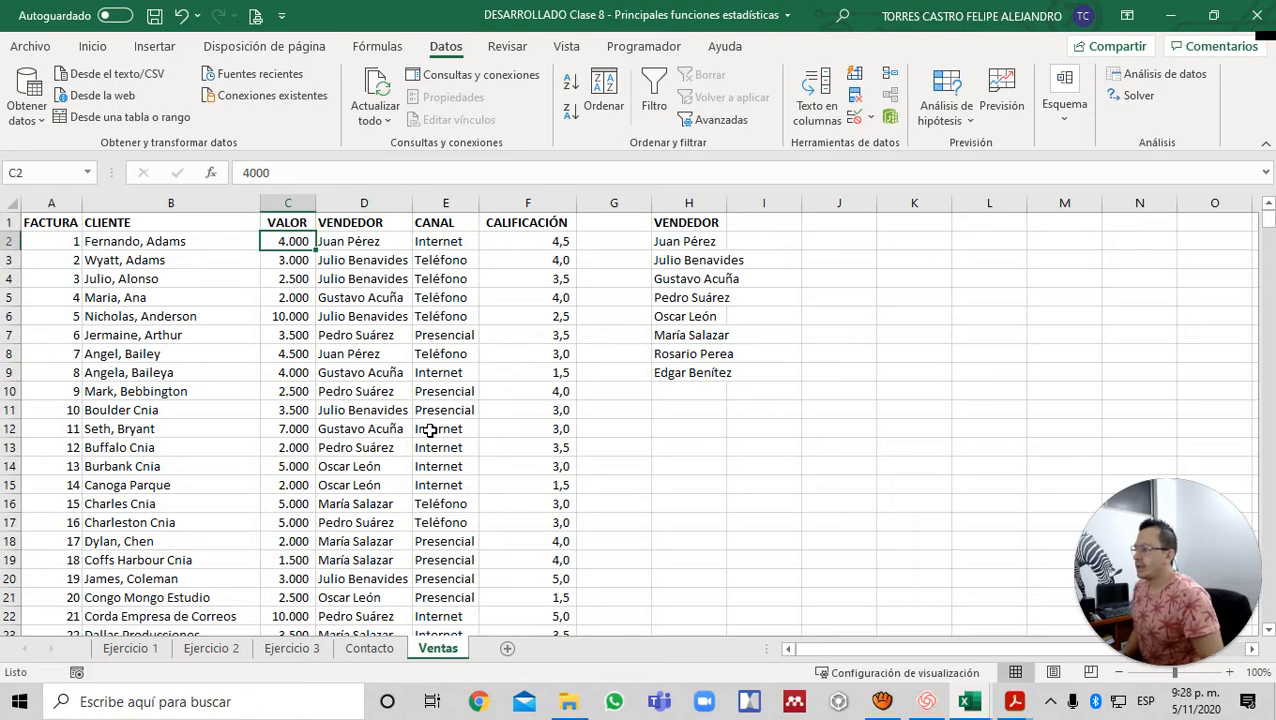
key(ctrl+shift+Down)
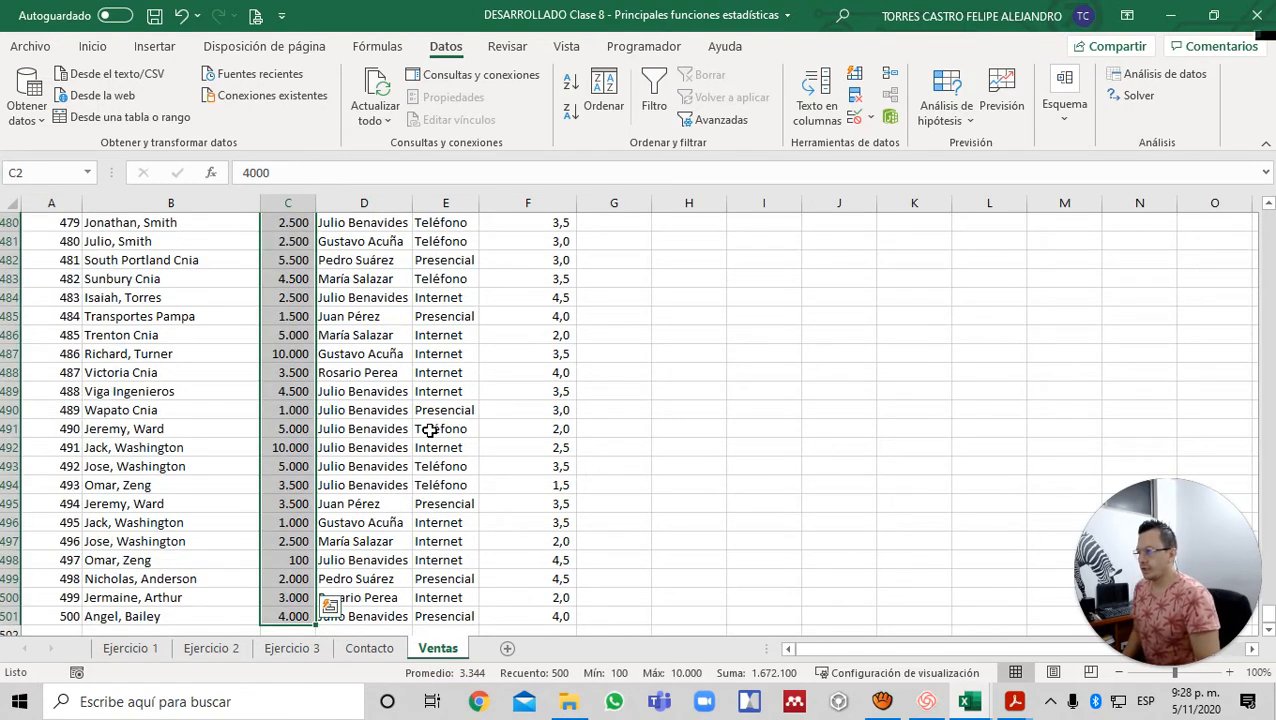
key(Up)
key(Down)
key(Right)
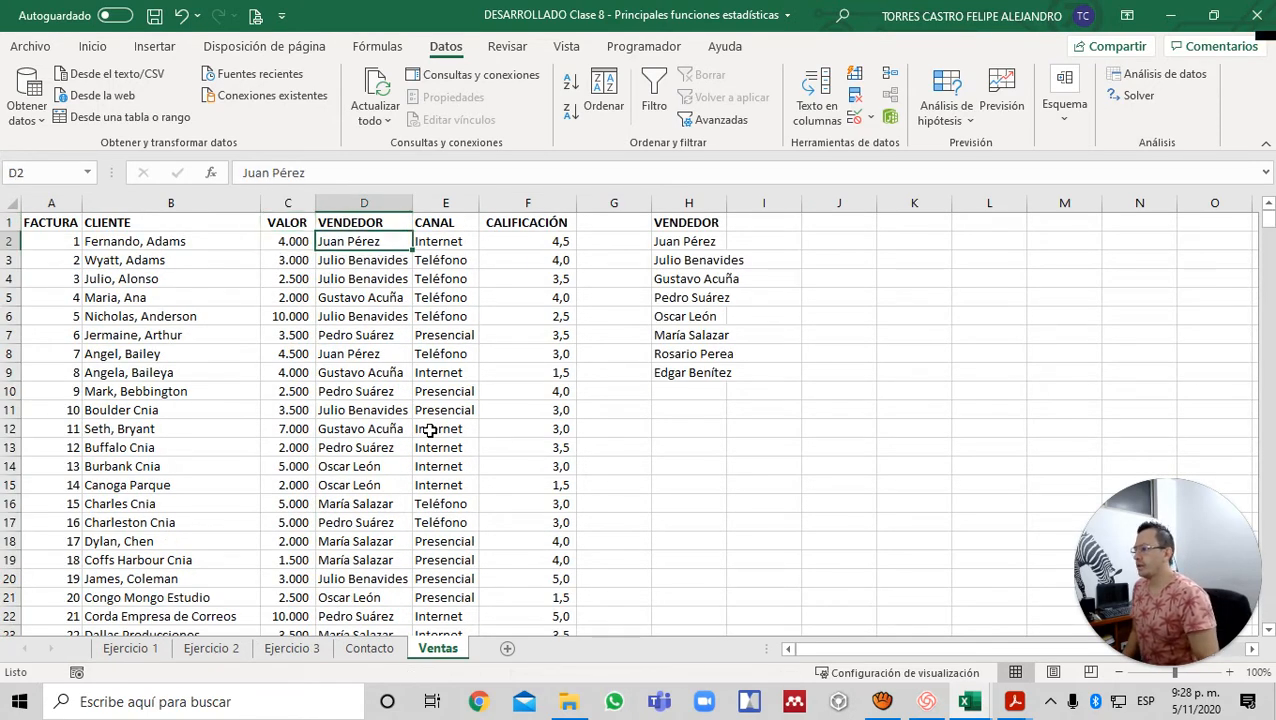
key(ctrl+Page_Up)
key(ctrl+Page_Up)
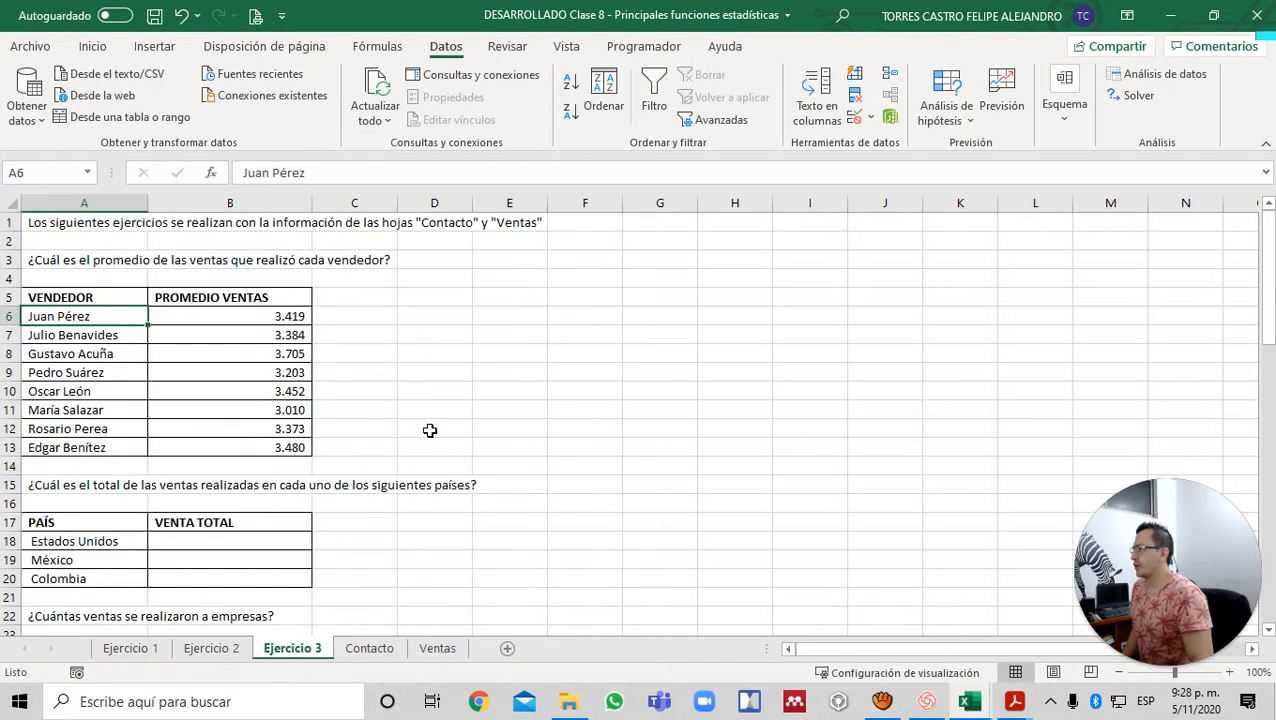
click(100, 334)
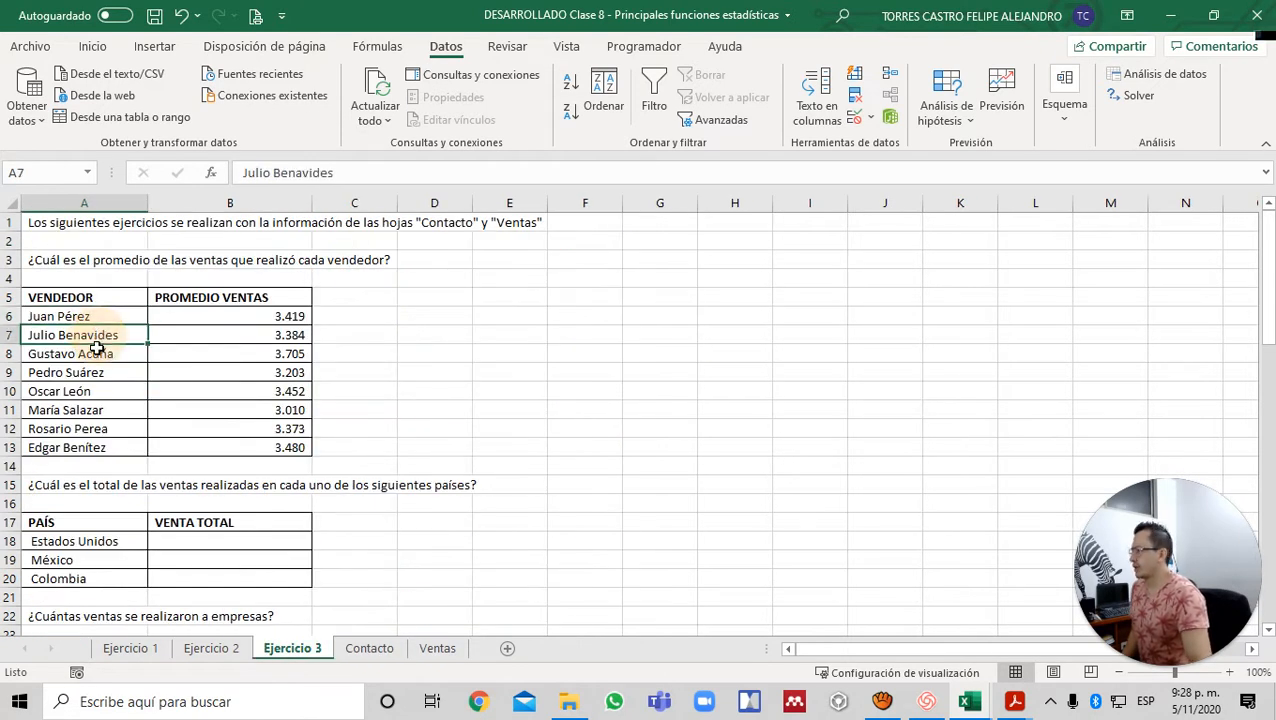
click(96, 354)
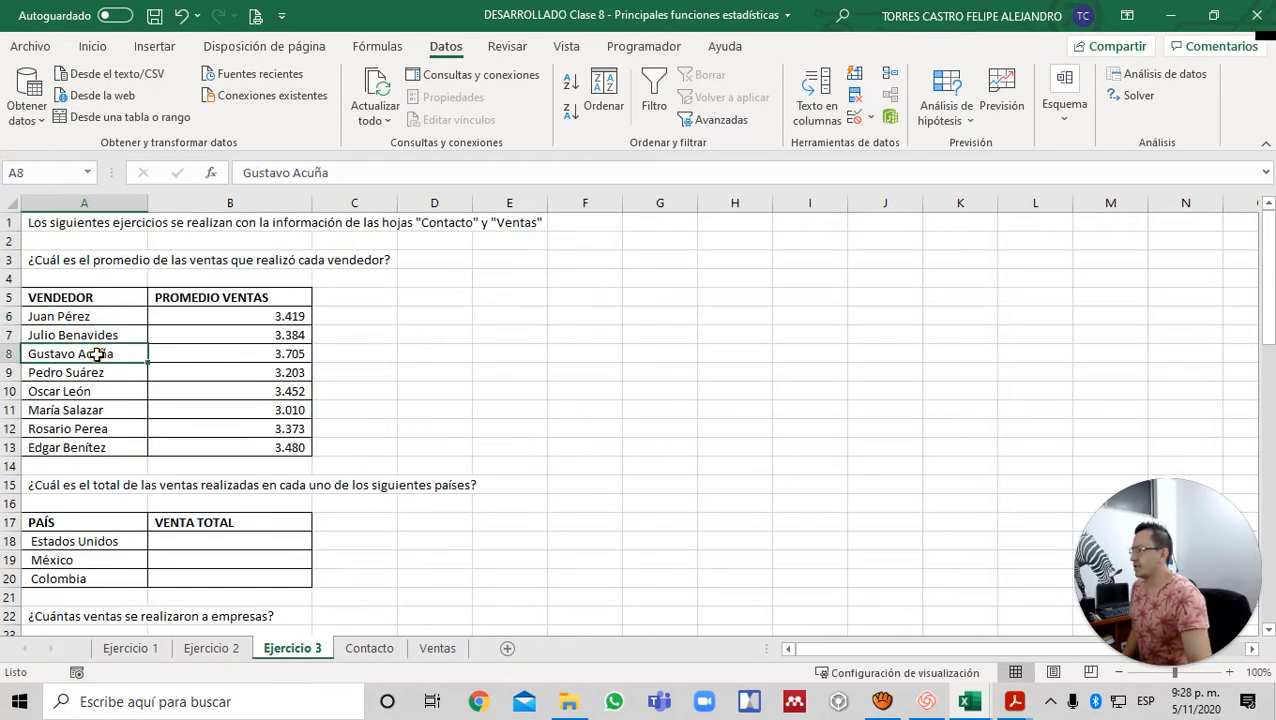
- Inspect the full VALOR column on the Ventas sheet that feeds the seller averages
click(284, 350)
key(ctrl+Page_Down)
key(ctrl+Page_Down)
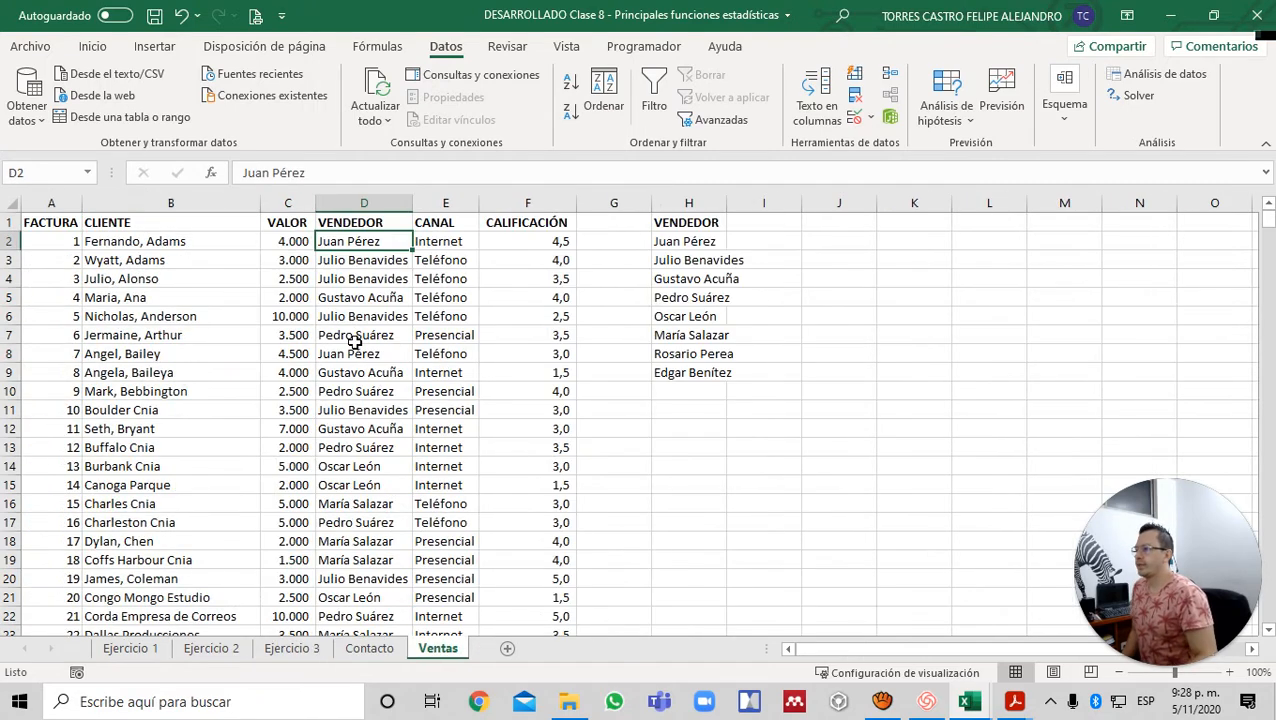
key(Right)
key(Left)
key(Left)
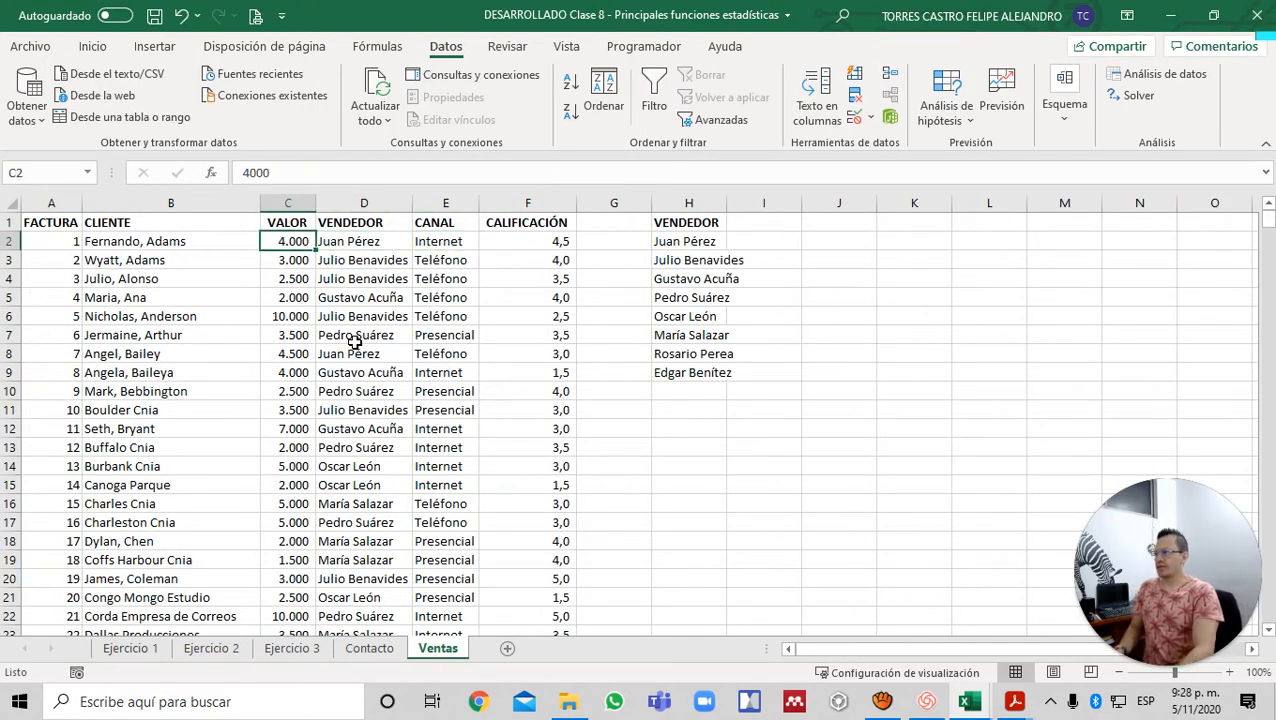
key(ctrl+shift+Down)
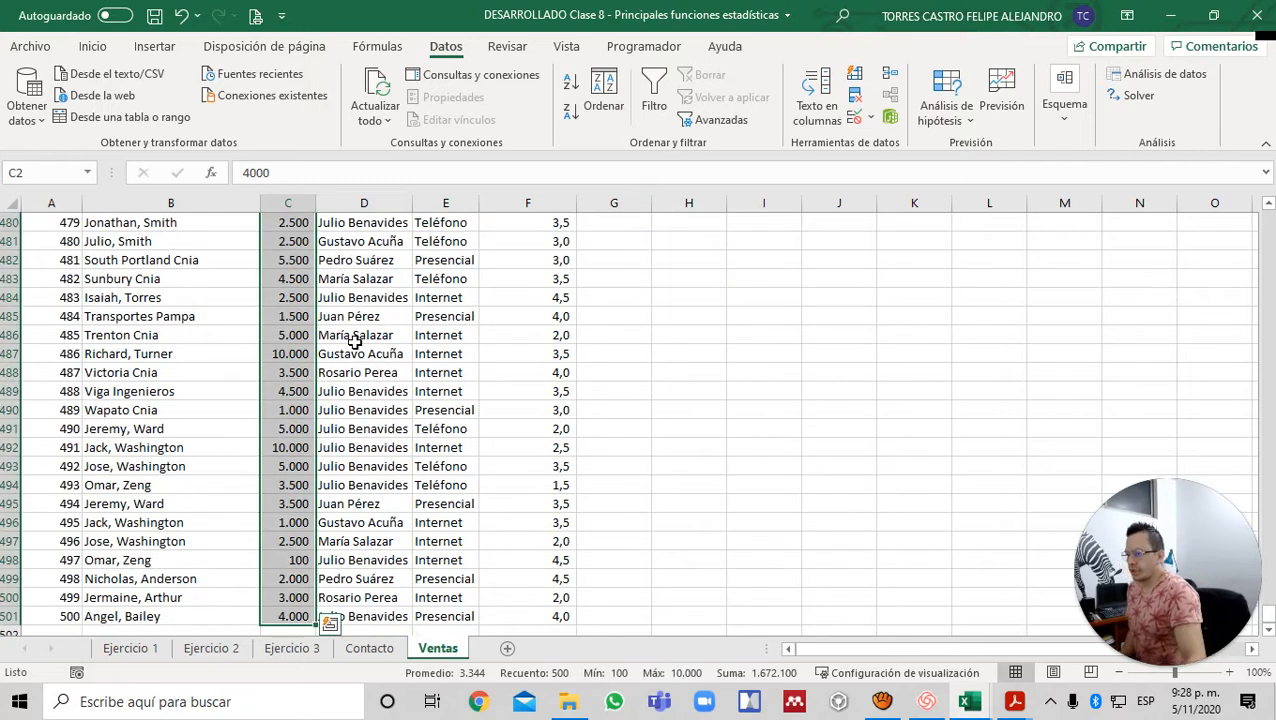
click(432, 258)
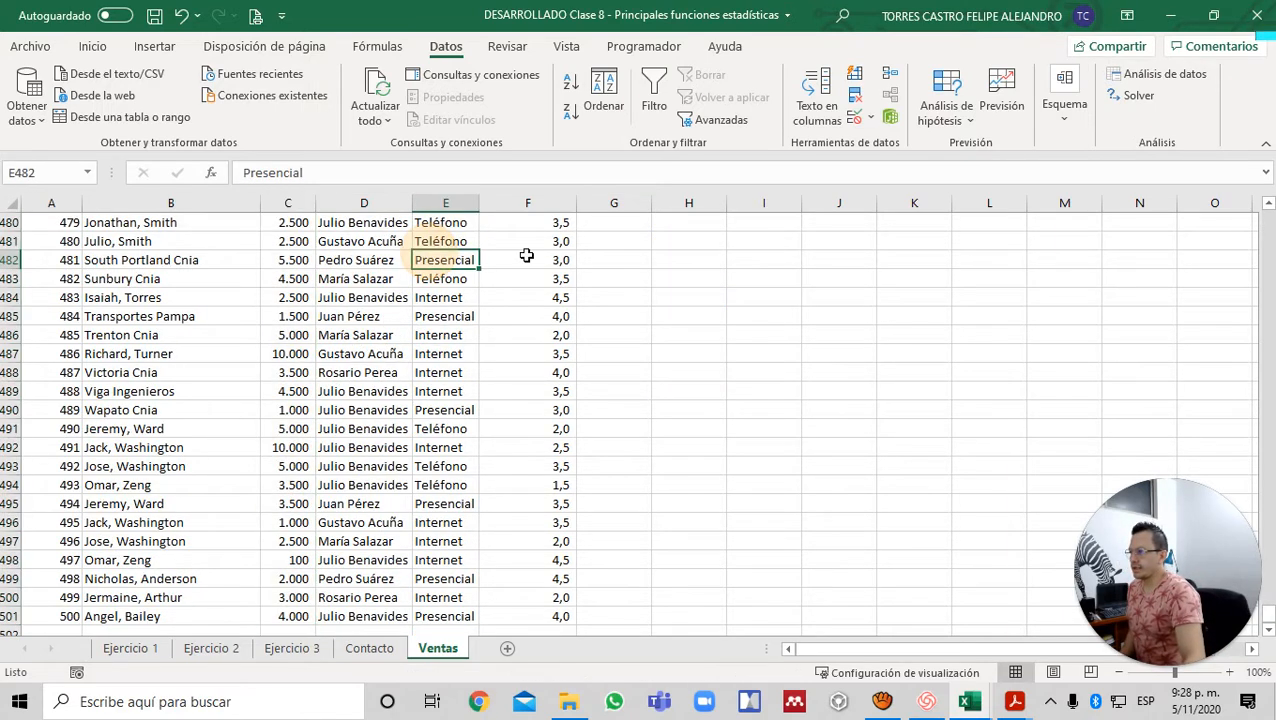
- Examine the PROMEDIO.SI formulas for the individual sellers in the PROMEDIO VENTAS column of Ejercicio 3
key(ctrl+Page_Up)
key(ctrl+Page_Up)
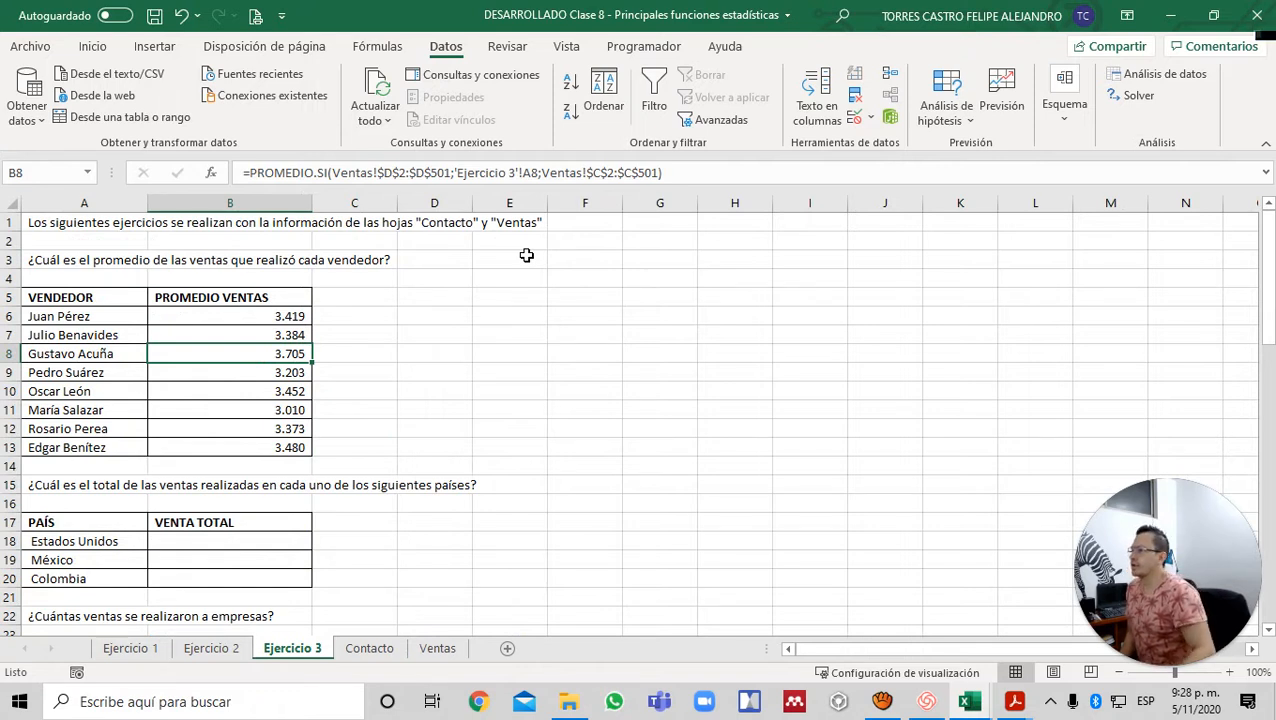
key(Up)
key(Up)
key(Down)
key(Down)
key(Down)
key(Down)
key(Down)
key(Down)
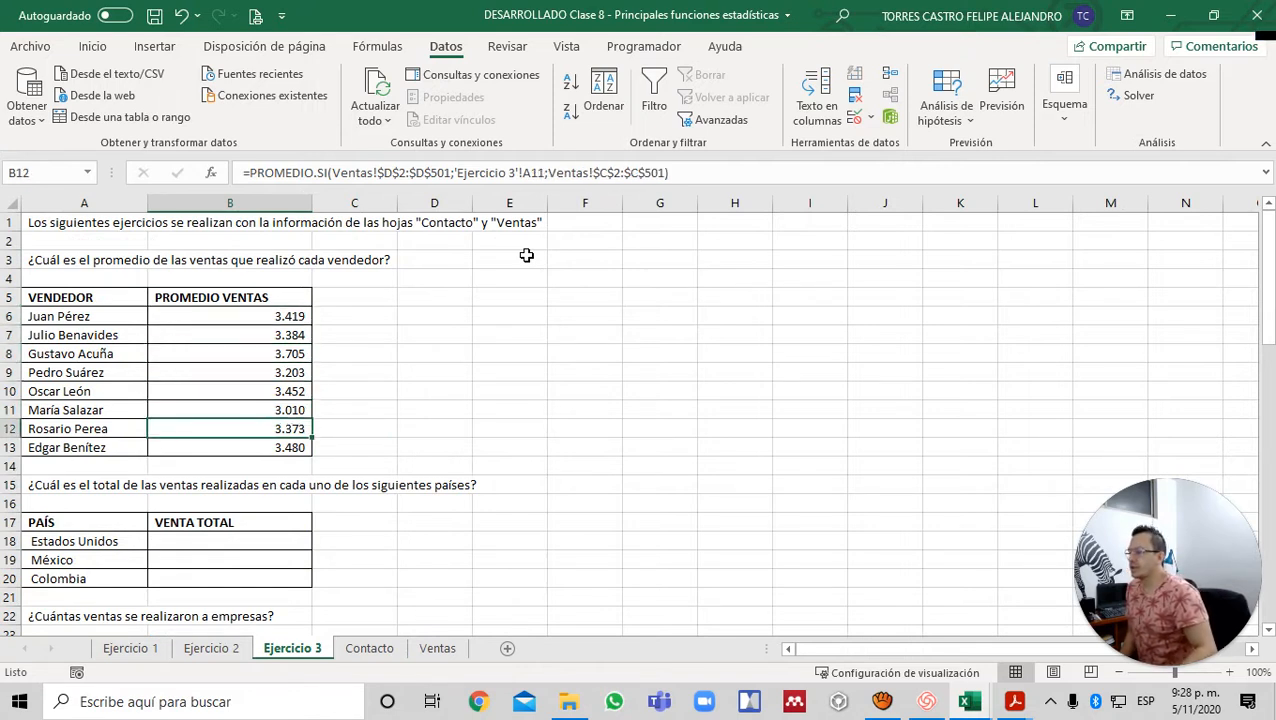
key(Down)
key(Up)
key(Up)
key(Up)
key(Up)
key(Up)
key(Up)
key(Up)
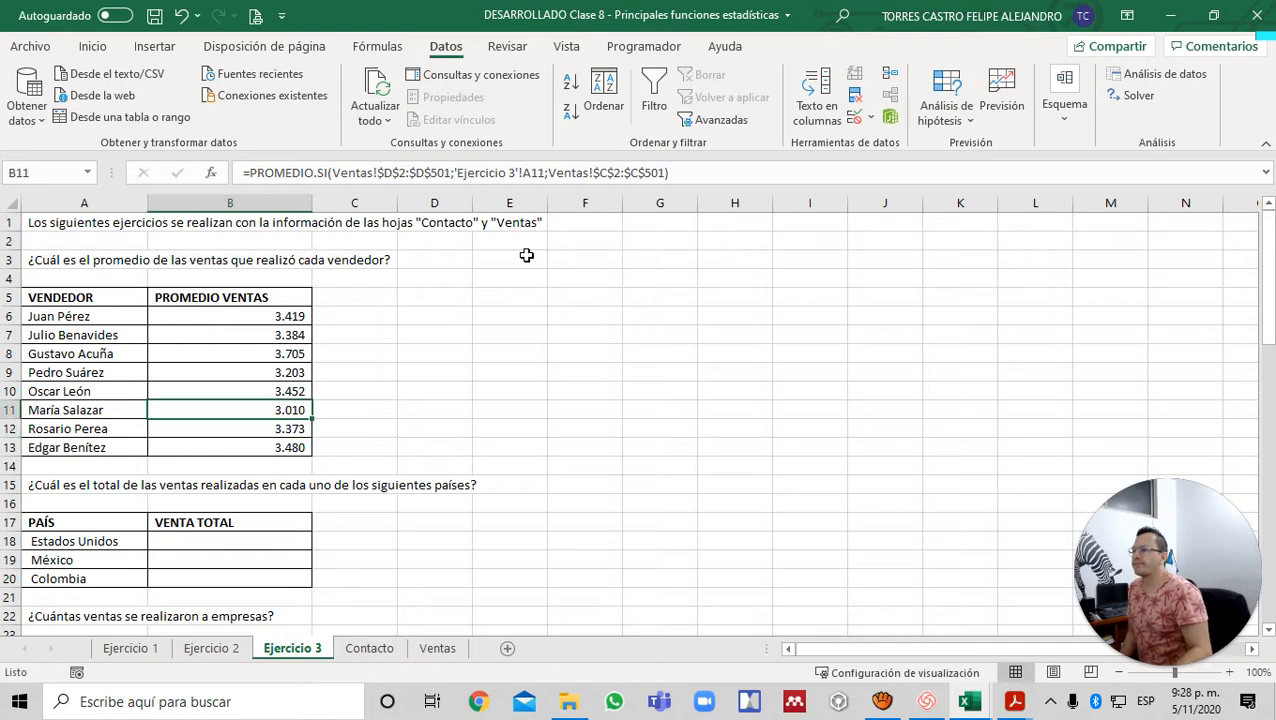
key(Up)
key(Up)
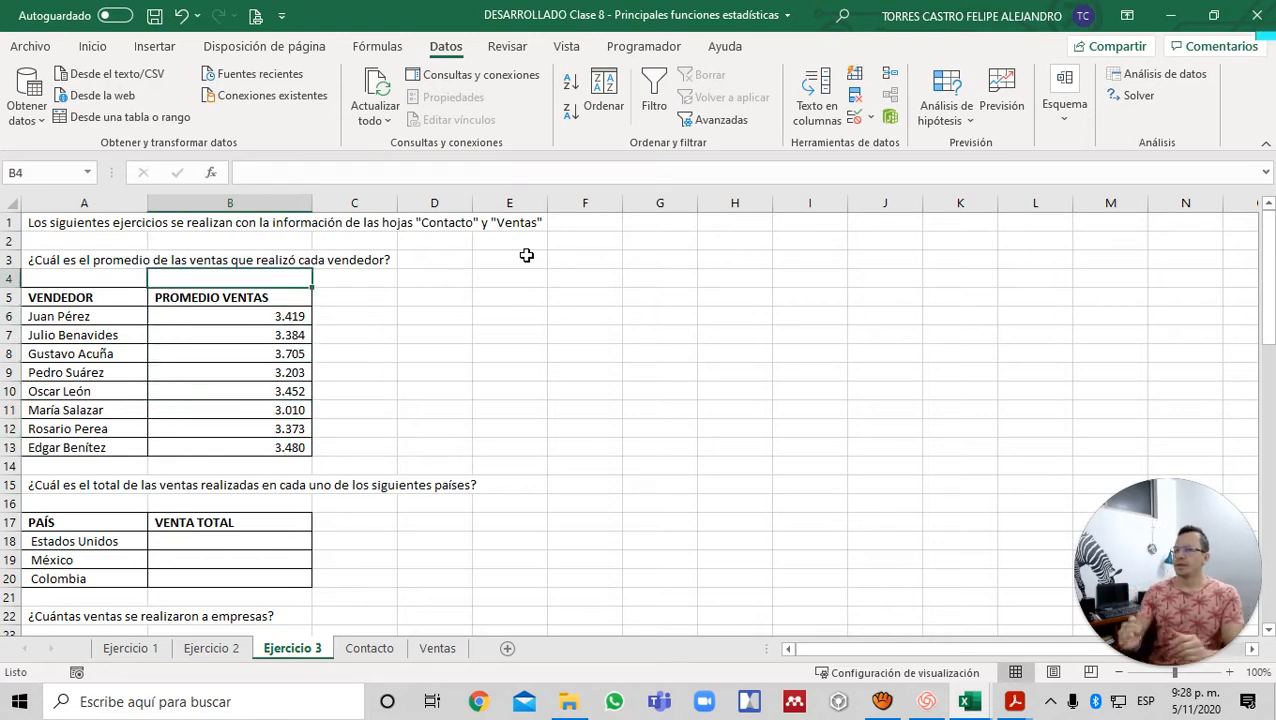
- Examine the total-sales-by-country question in Ejercicio 3 and how the country name in A18 is written
scroll(526, 257, down, 2)
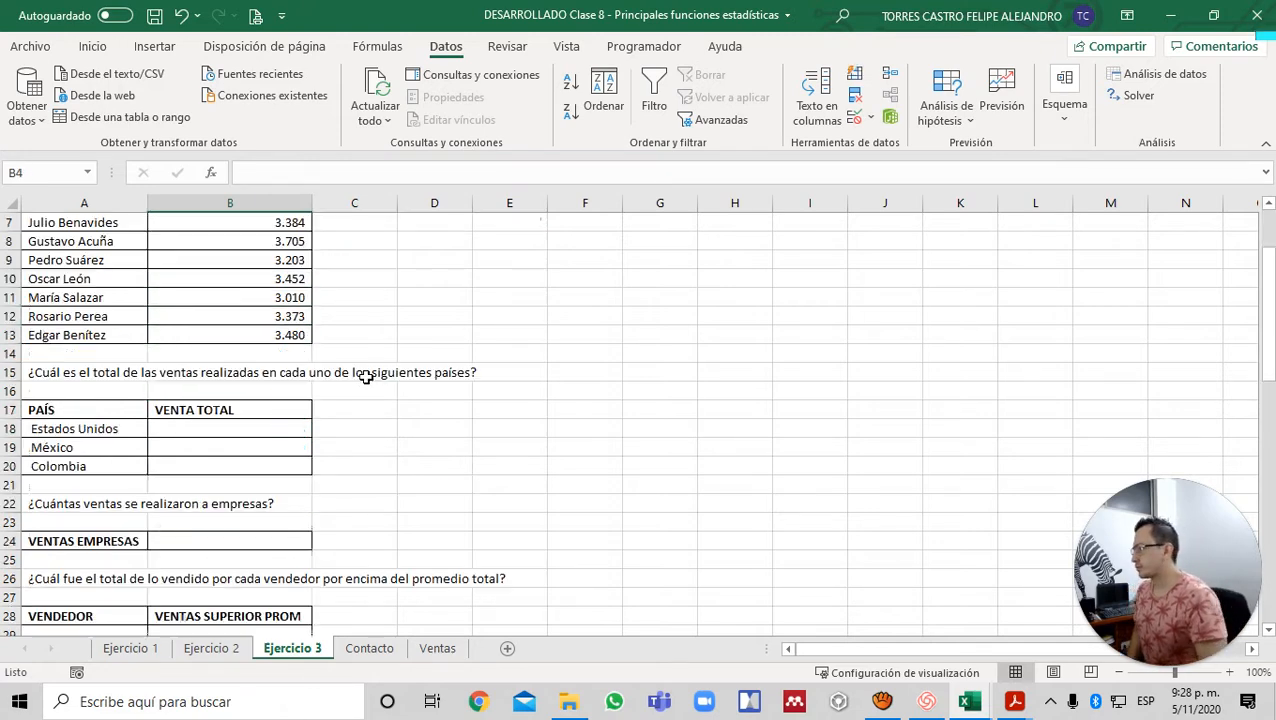
click(296, 432)
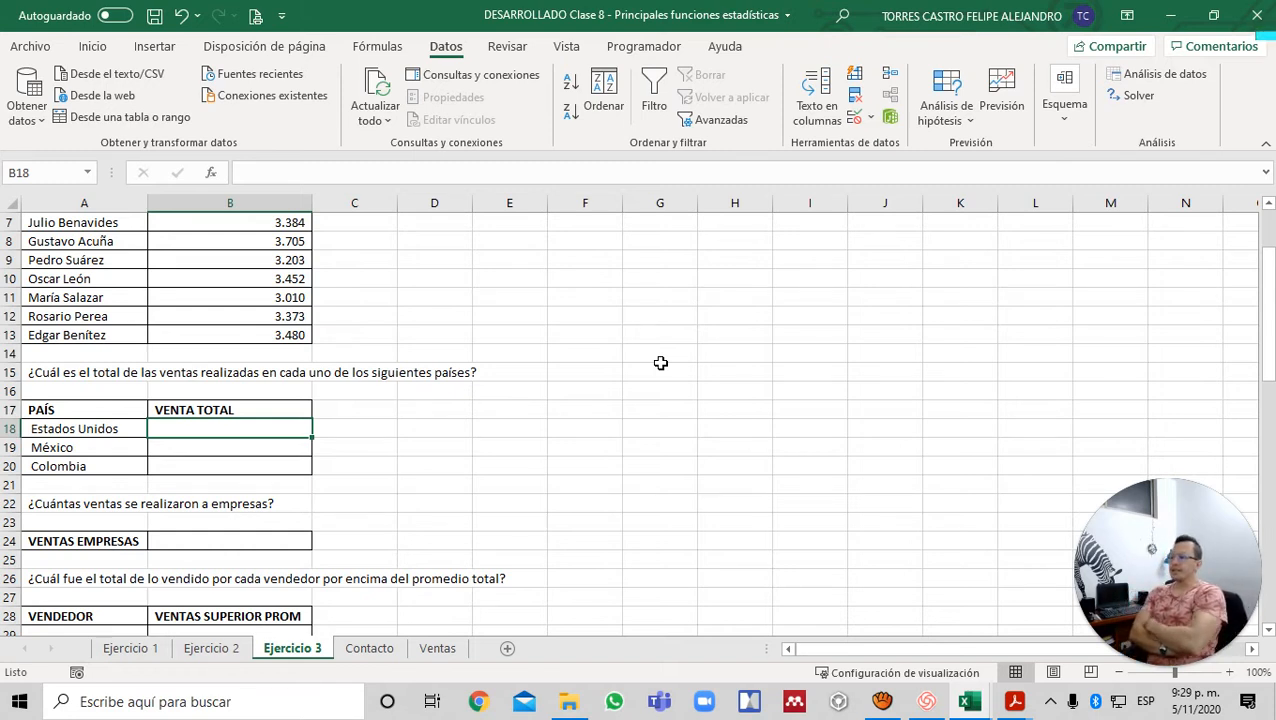
key(Left)
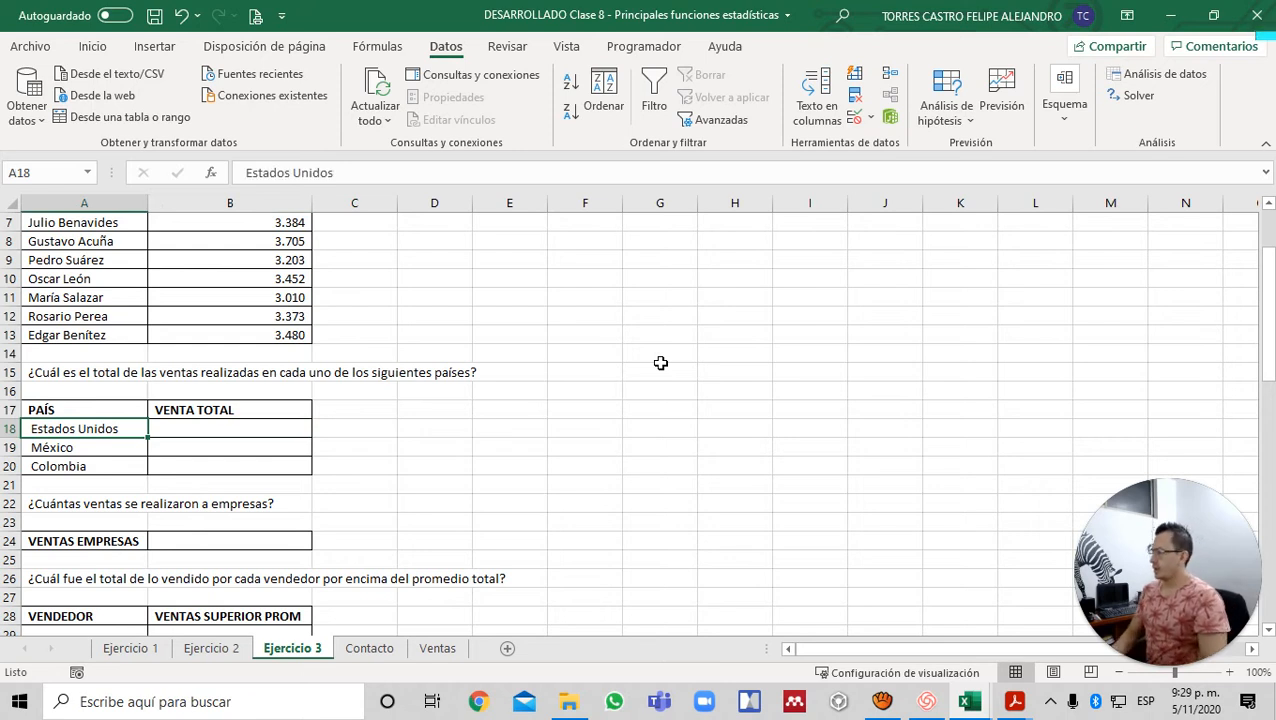
key(F2)
key(Home)
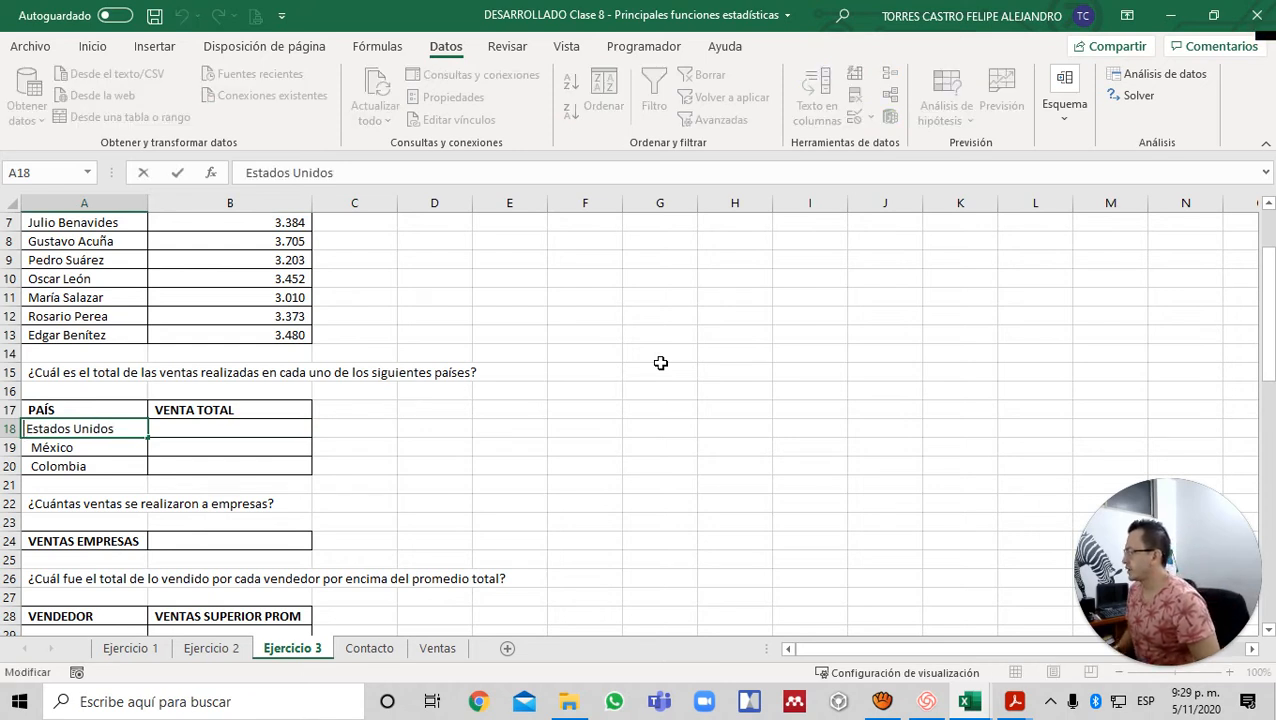
key(Return)
key(Return)
key(Up)
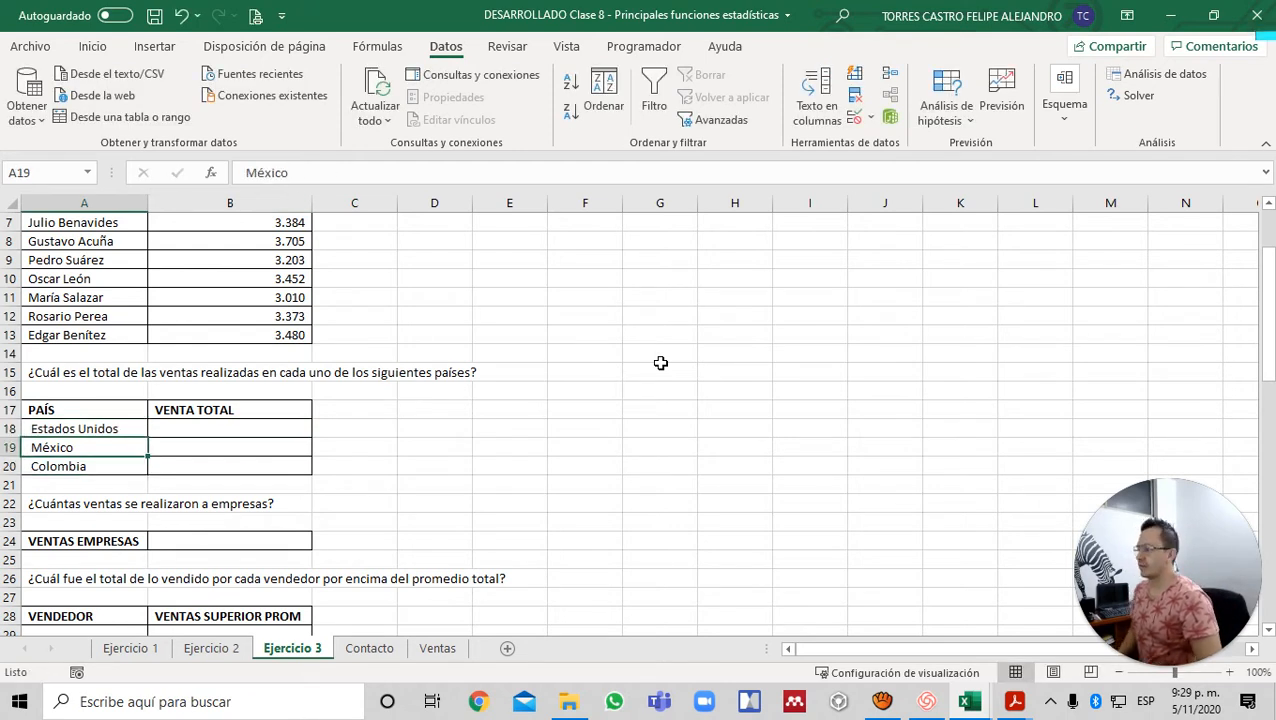
key(Up)
key(Right)
- Check the Ventas sheet's columns for the sales values and any country data needed for the totals
key(ctrl+Page_Down)
key(ctrl+Page_Down)
key(Up)
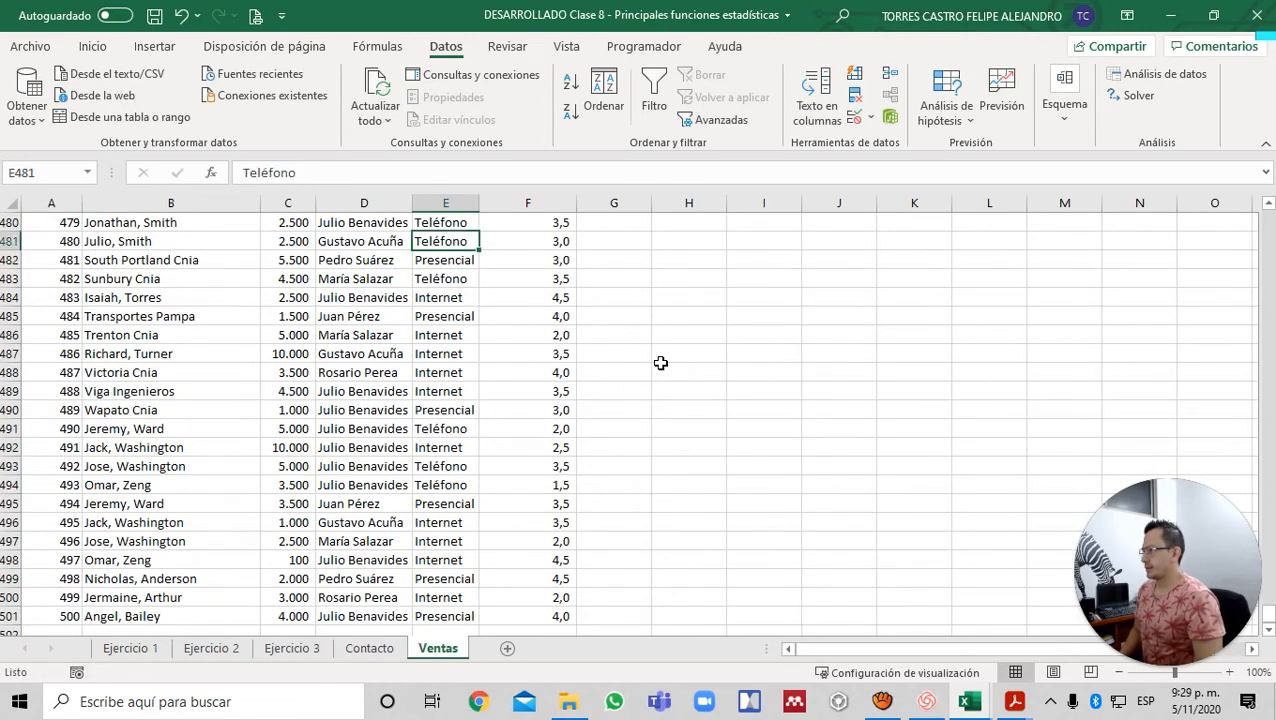
key(ctrl+Up)
key(Down)
key(Right)
key(Left)
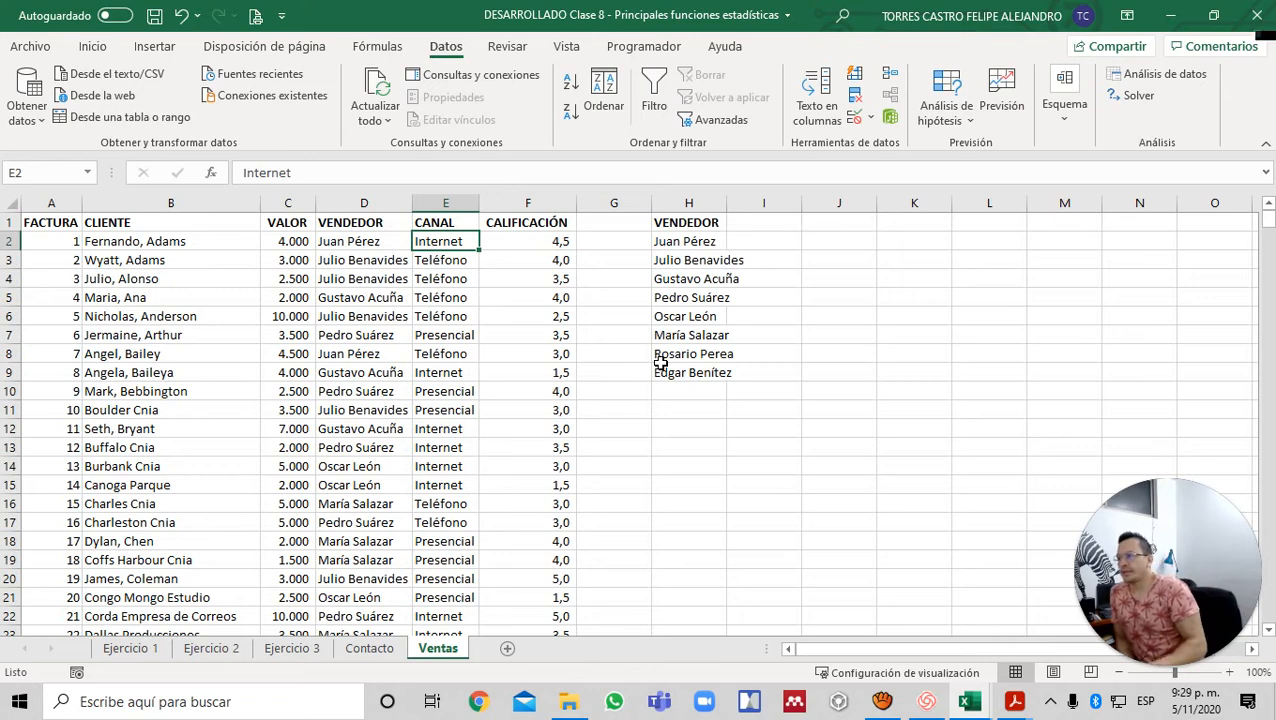
key(Left)
key(Left)
key(Down)
key(Down)
key(Down)
key(Down)
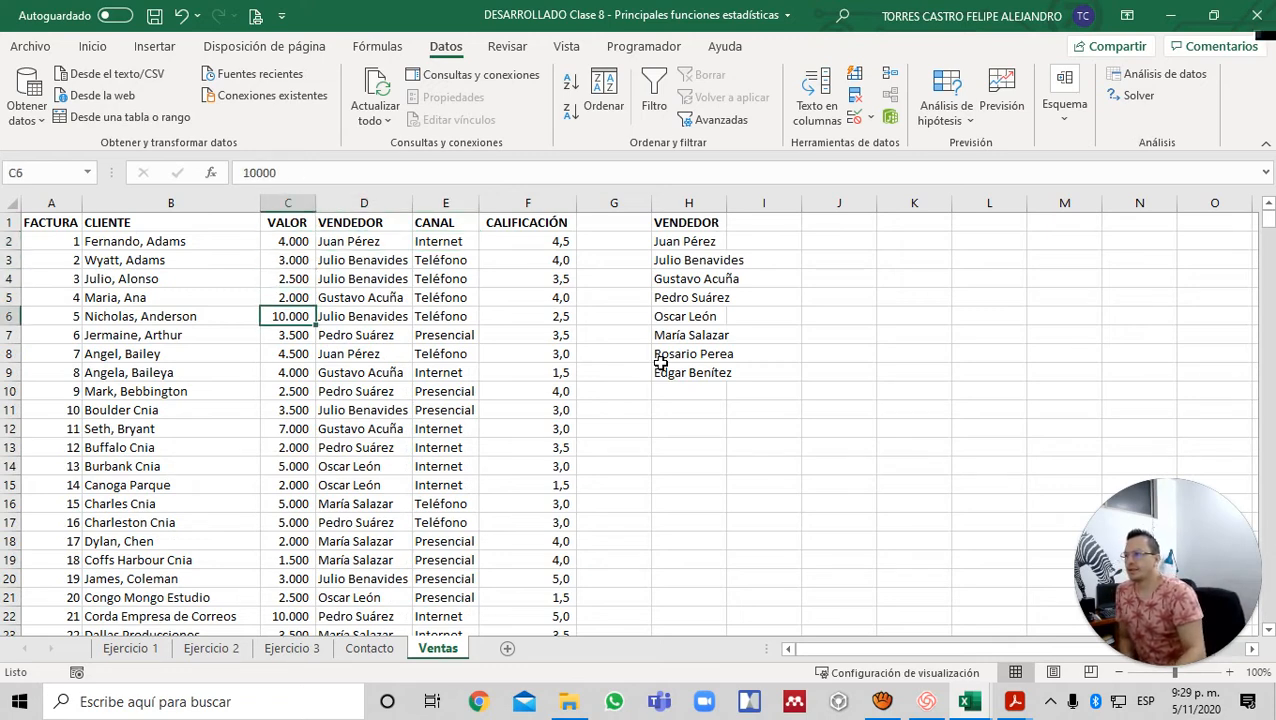
key(Up)
key(Up)
key(Up)
key(Right)
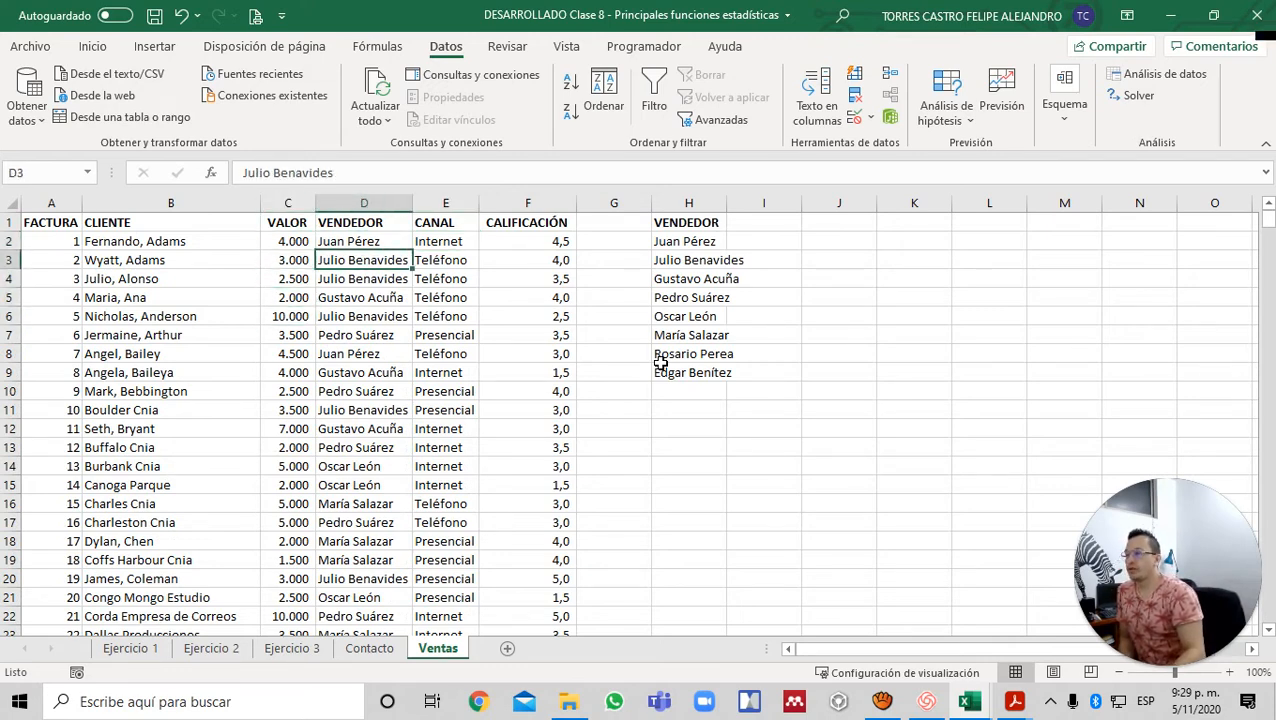
key(Up)
key(Up)
key(Left)
key(Right)
- Compare the Cliente and Pais columns of the Contacto sheet with the CLIENTE column of the Ventas sheet
key(ctrl+Page_Up)
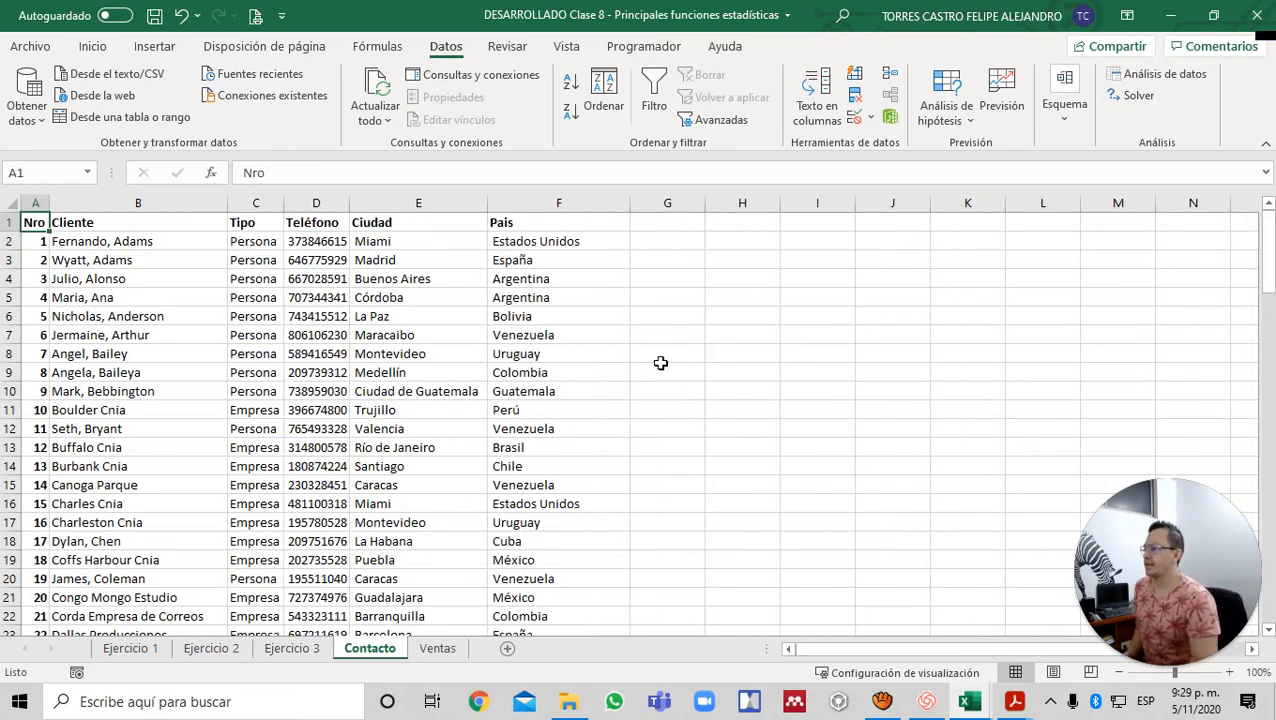
key(Down)
key(Right)
key(Right)
key(Right)
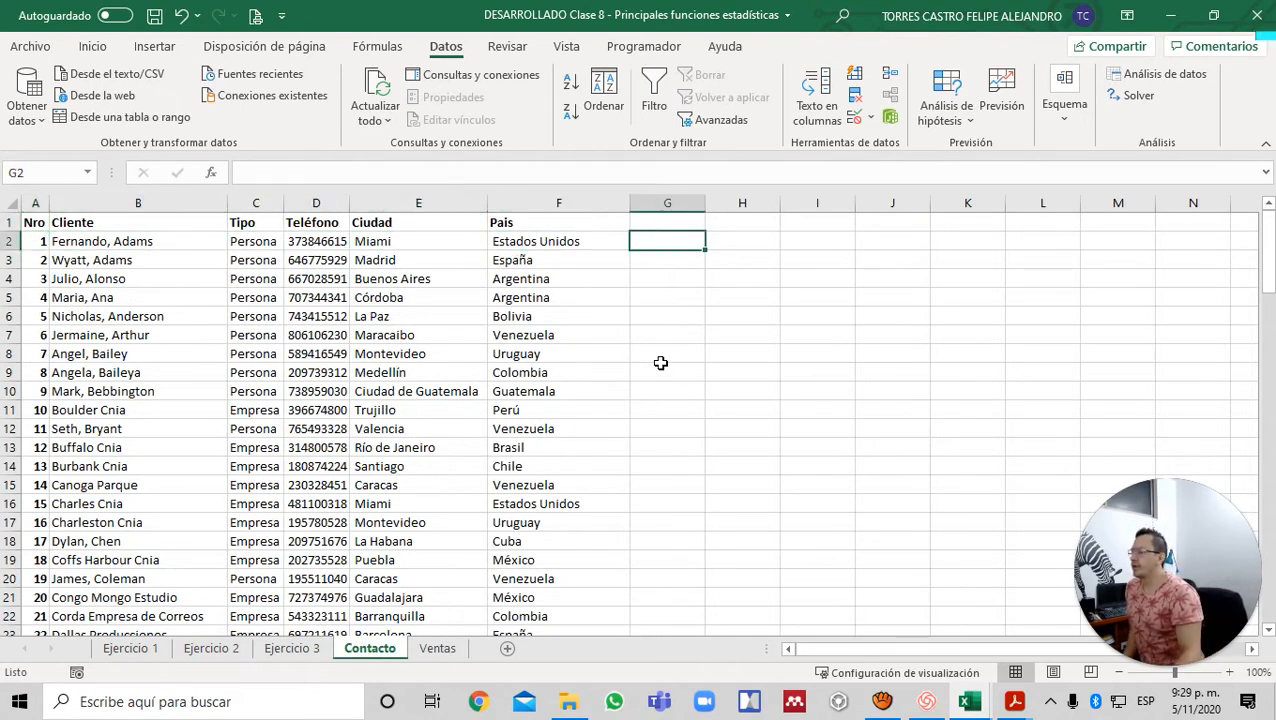
key(Left)
key(Left)
key(Left)
key(Left)
key(Left)
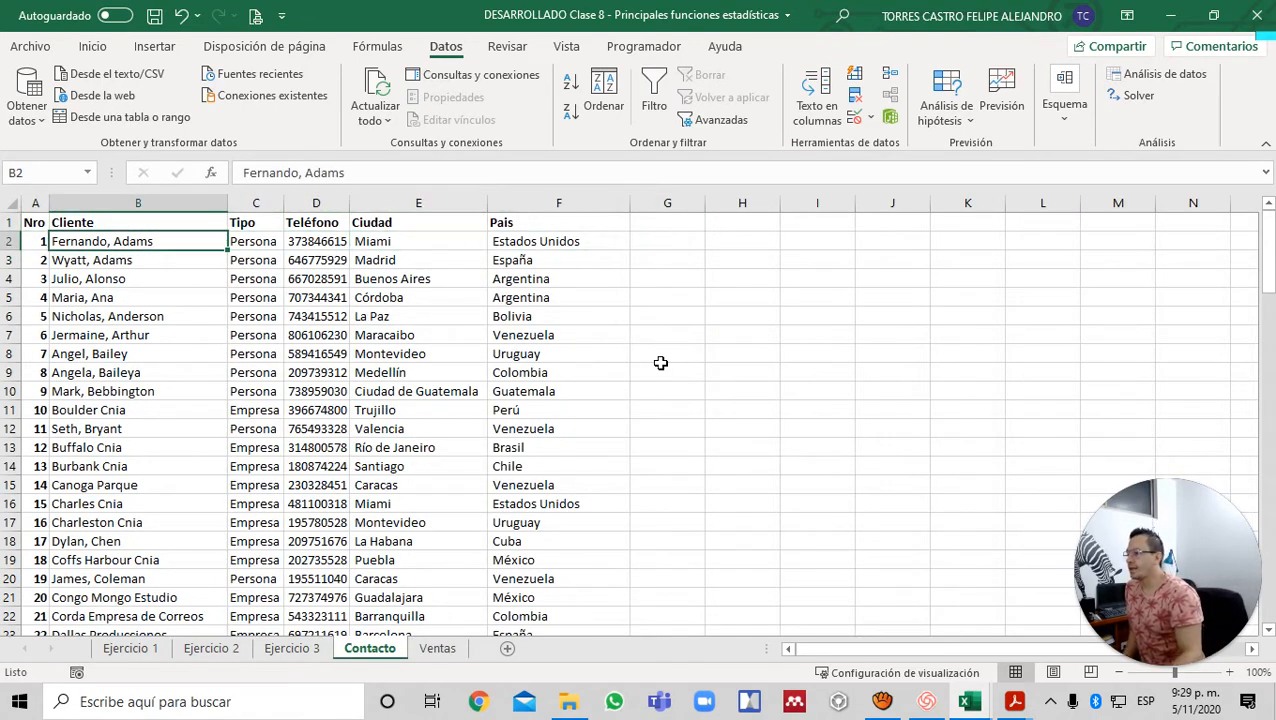
key(ctrl+Page_Down)
key(Down)
key(Left)
key(Down)
key(Left)
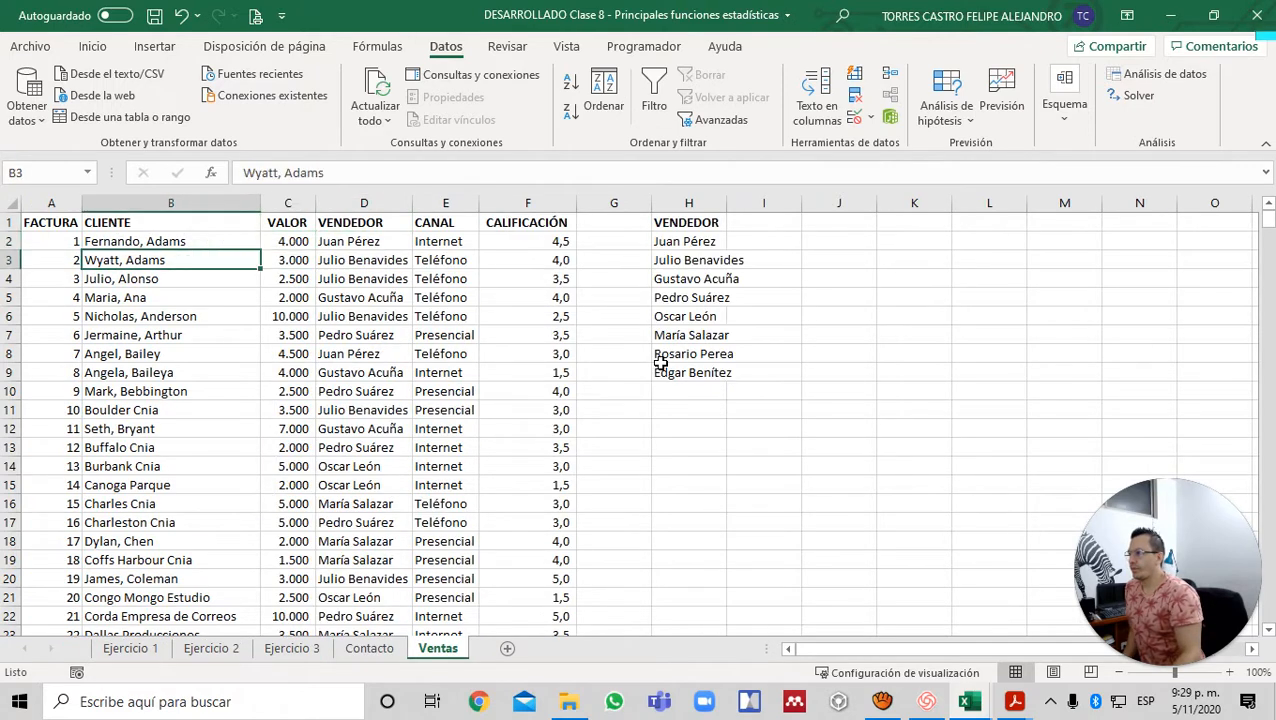
key(ctrl+Down)
key(ctrl+Up)
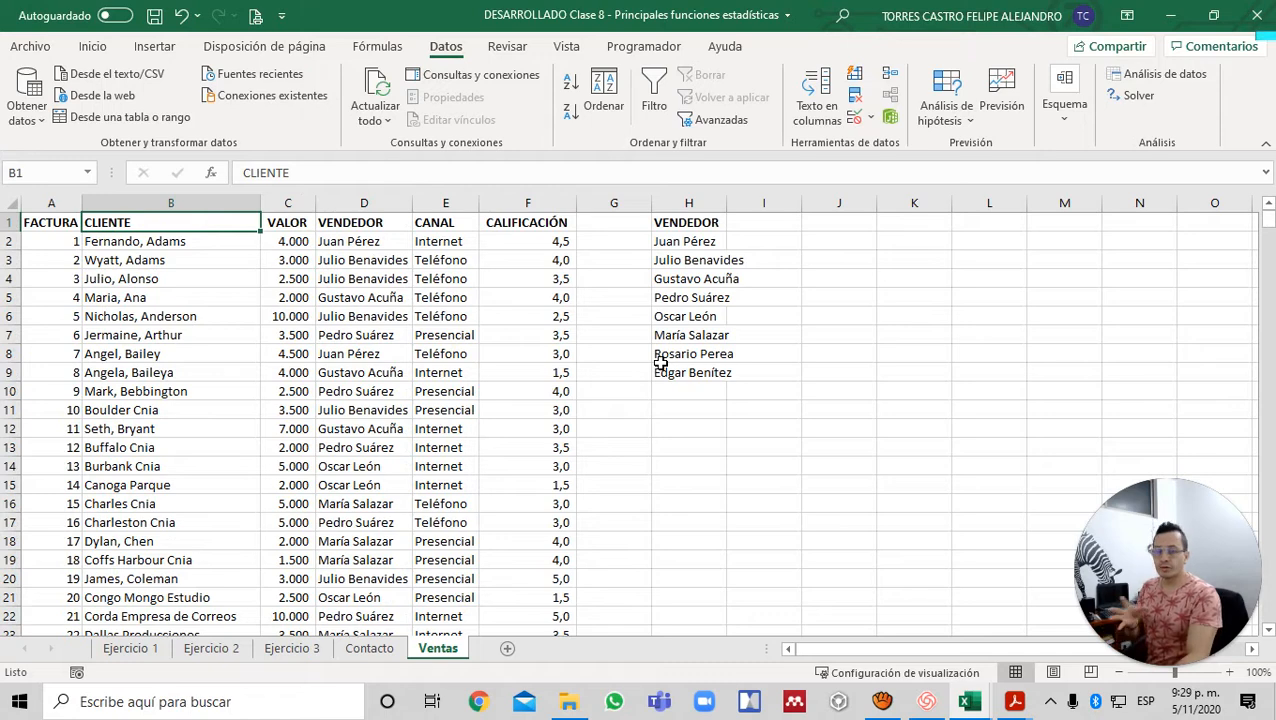
- Add the header PAÍS in cell G1 of the Ventas sheet, next to CALIFICACIÓN
key(ctrl+Right)
key(Right)
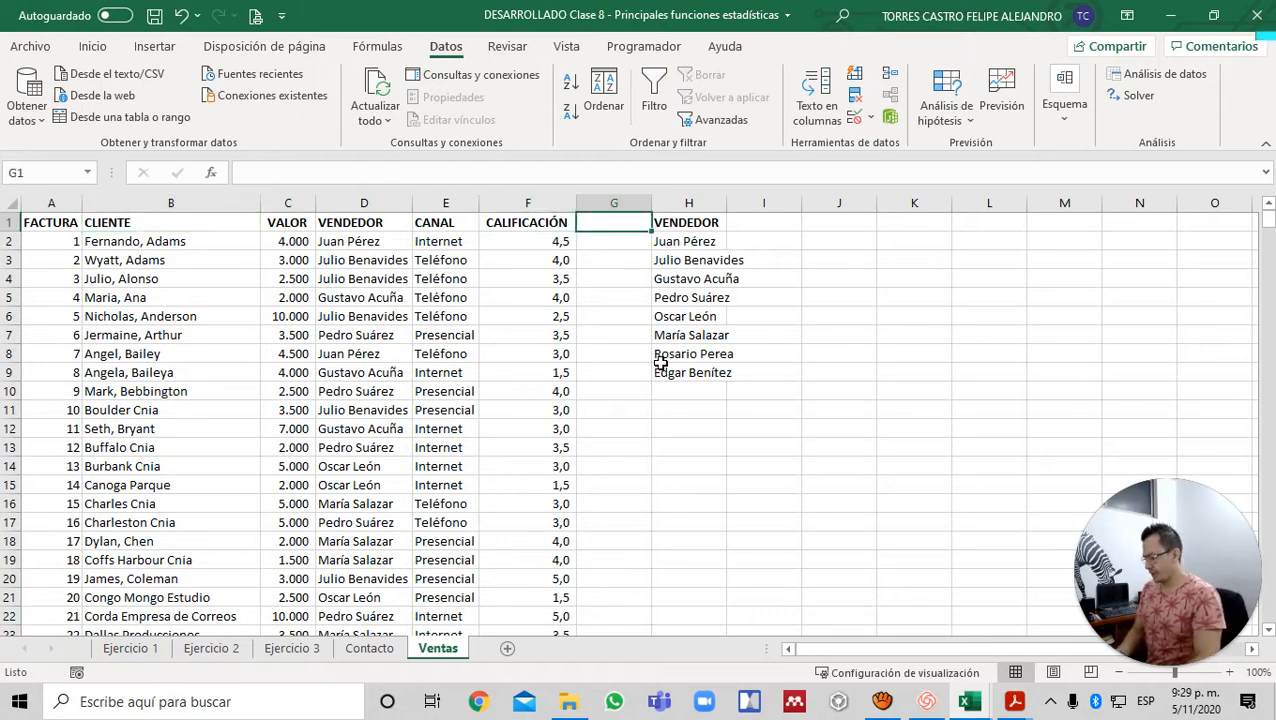
text(p)
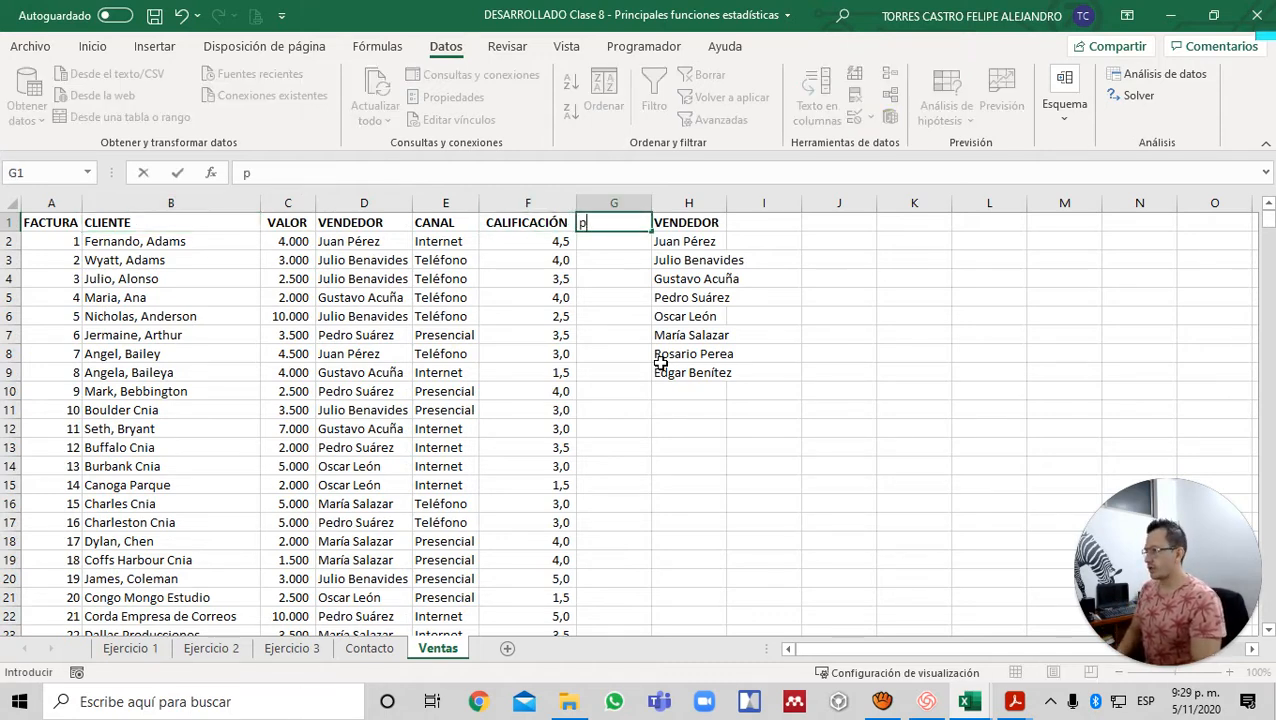
key(BackSpace)
text(PAÍS)
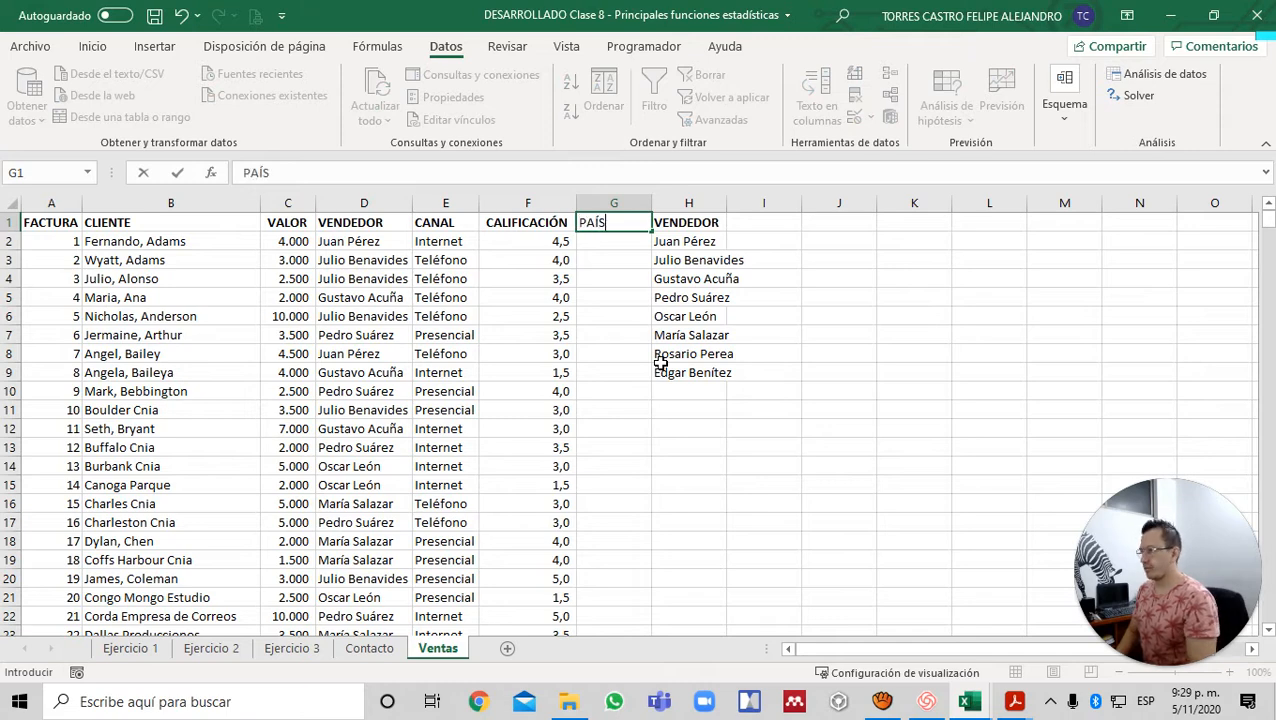
key(Return)
- Begin a BUSCARV formula in G2 with the client in B2 as the lookup value
text(=)
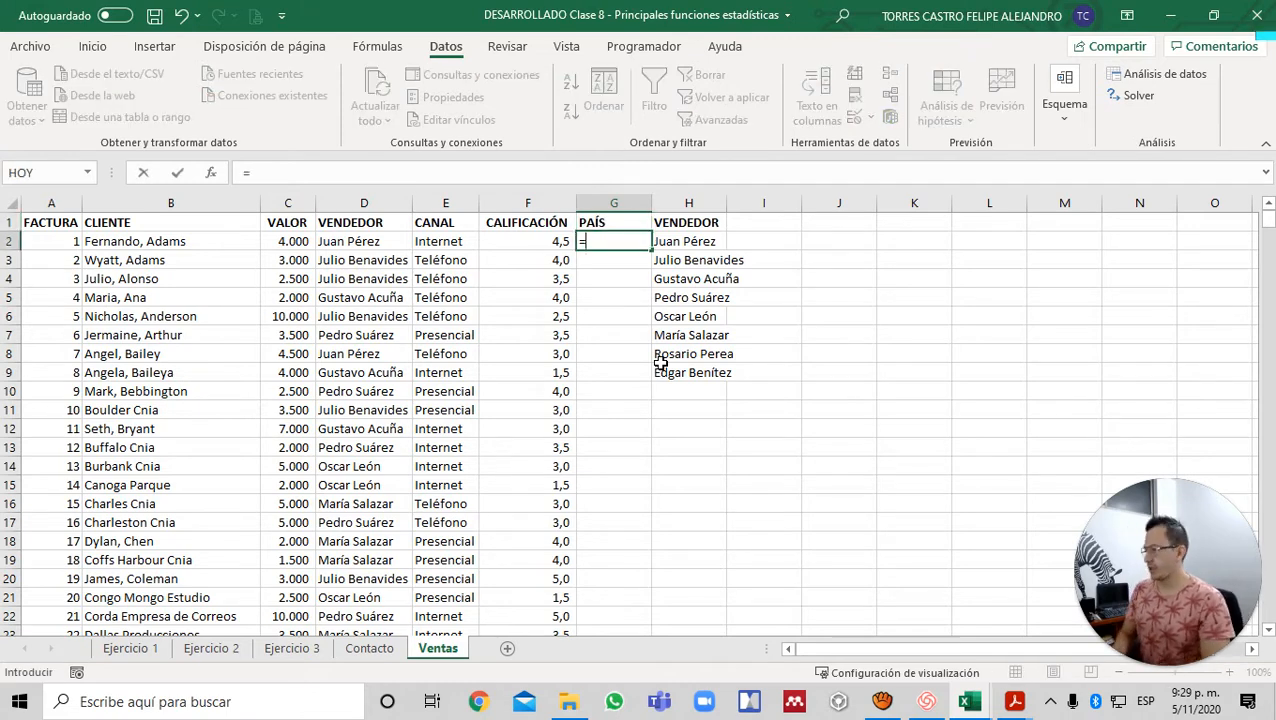
text(BUSCARV()
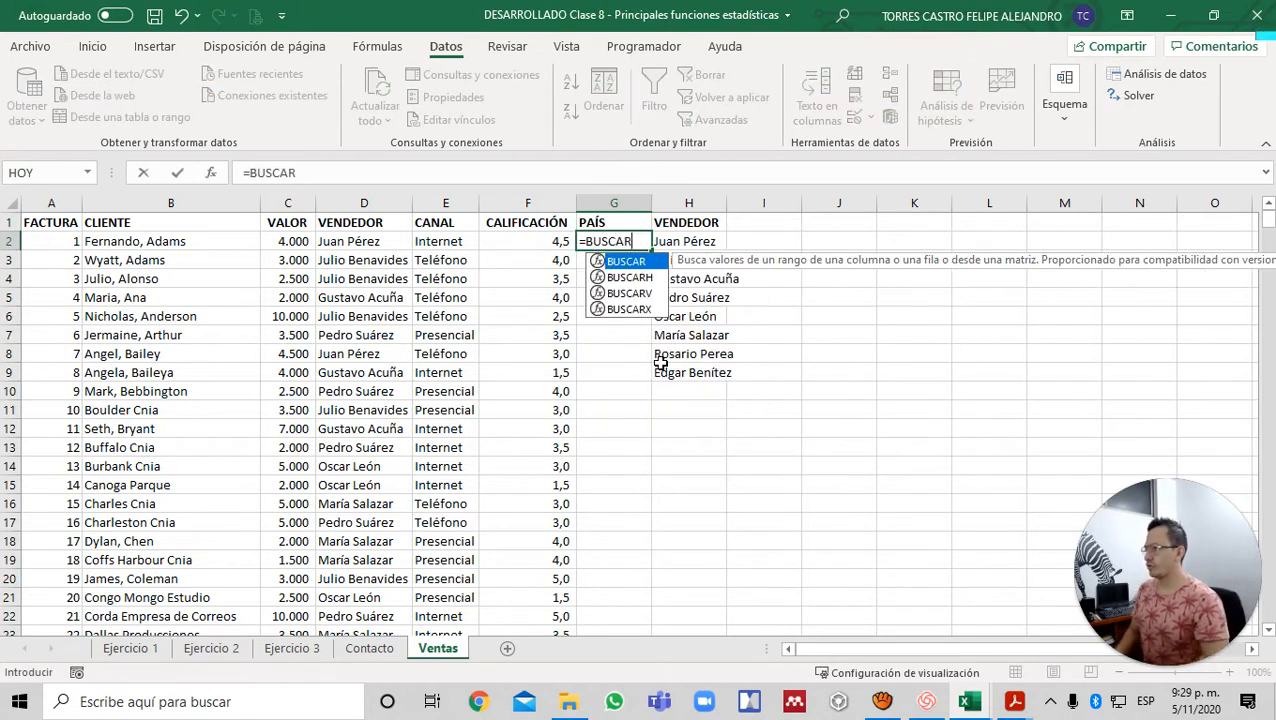
key(Left)
key(Left)
key(Left)
key(Left)
key(Left)
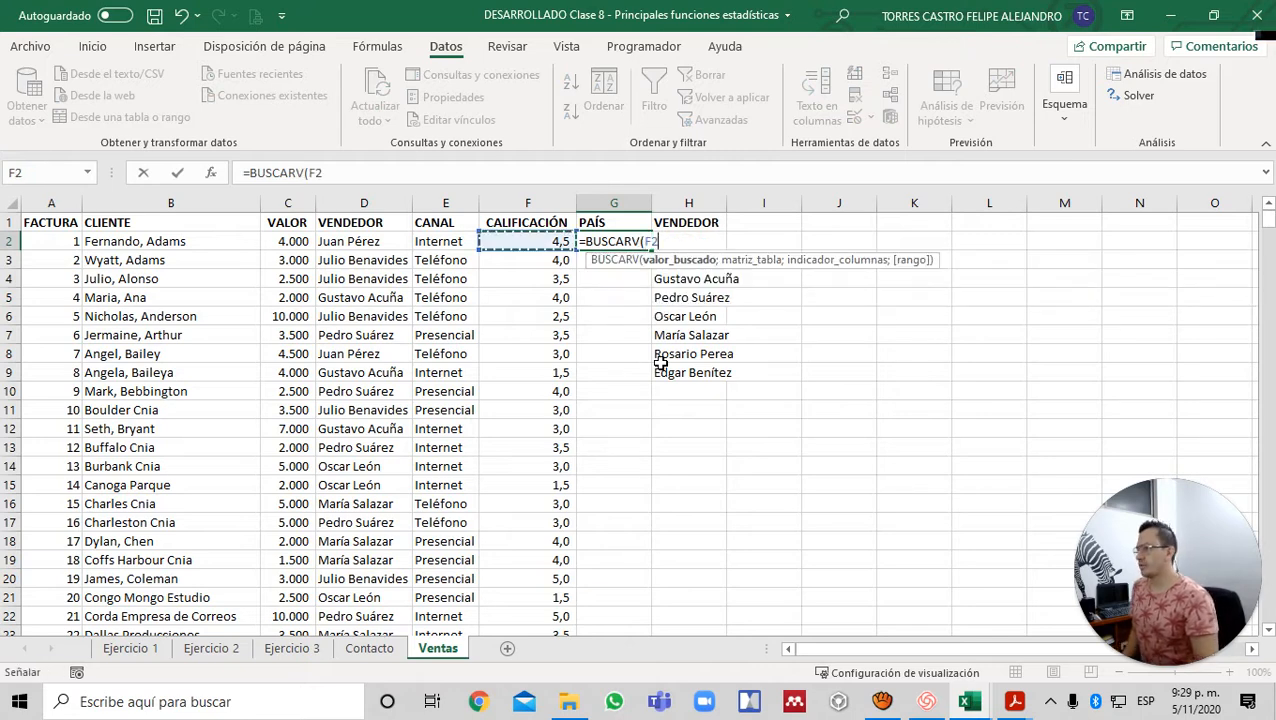
text(;)
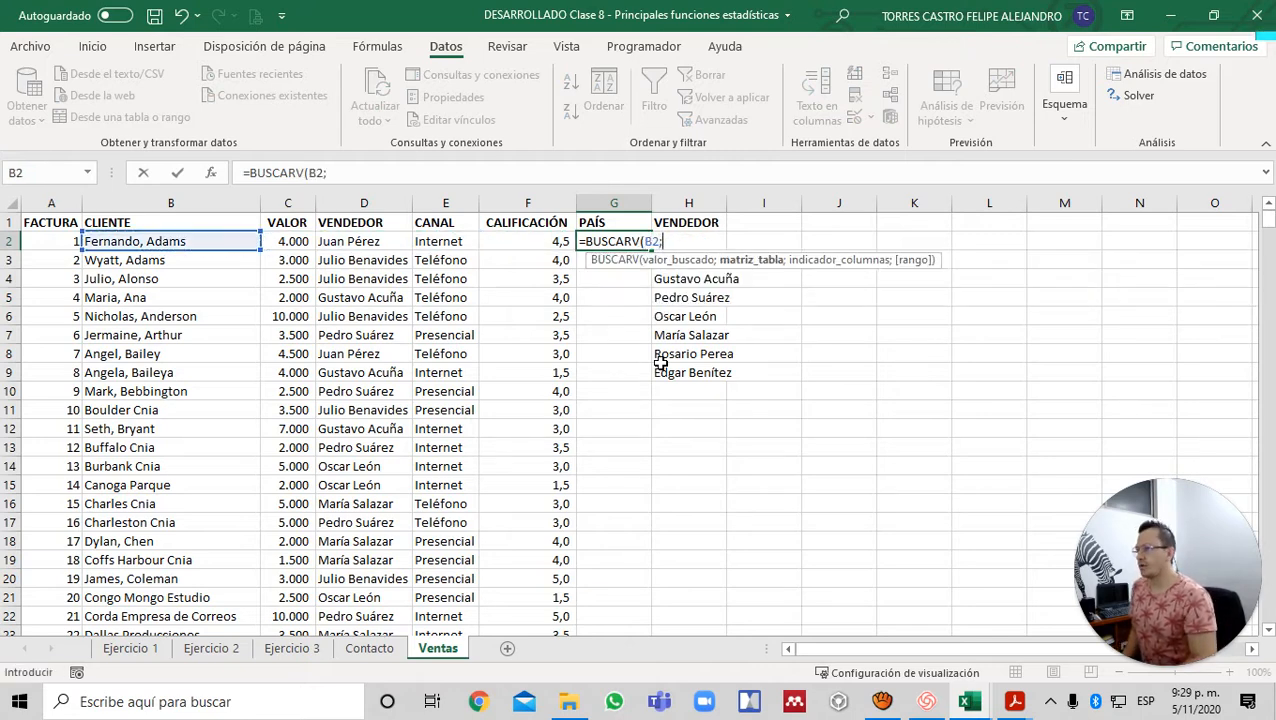
- Set the BUSCARV table array to the absolute range Contacto!$B$1:$F$108
key(ctrl+Page_Up)
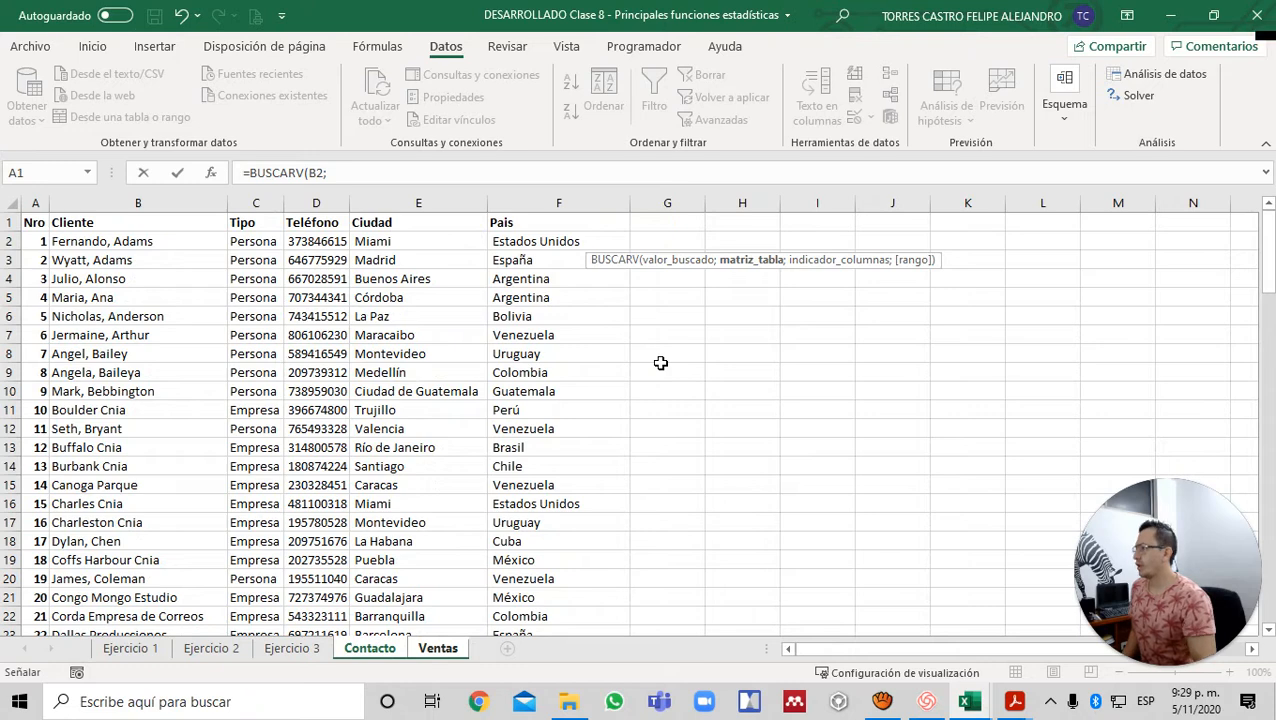
key(Left)
key(Right)
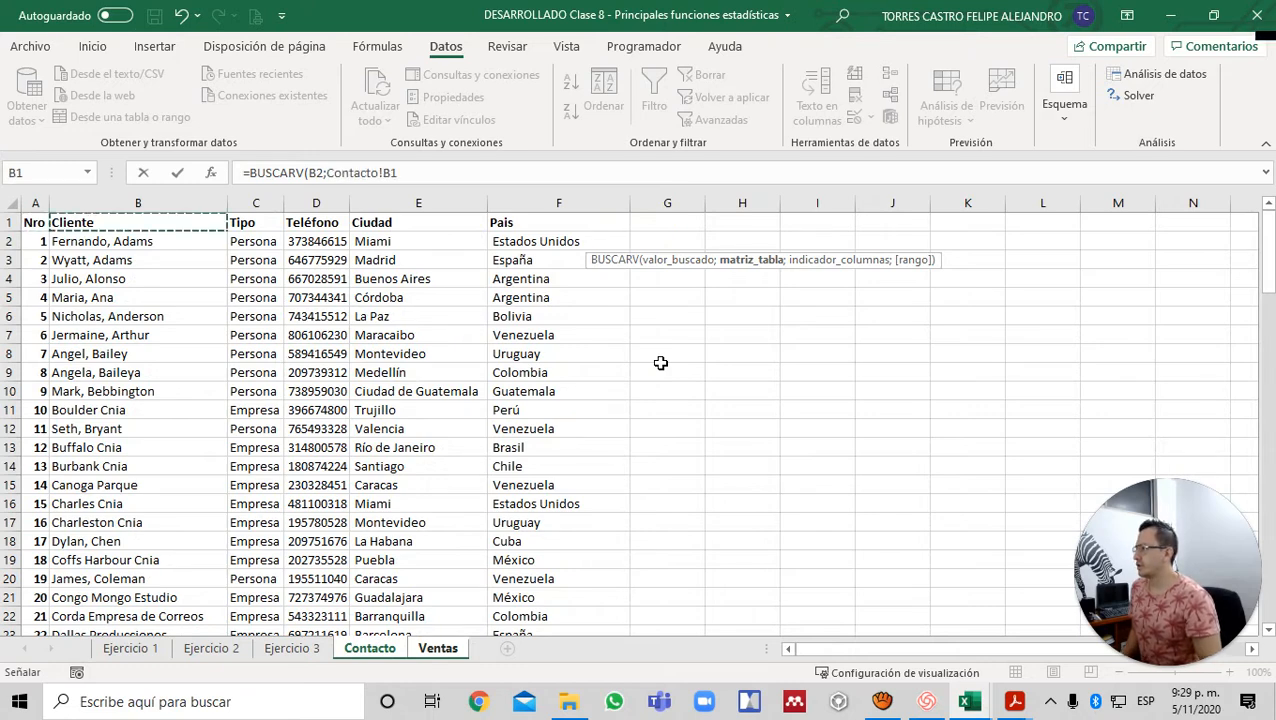
key(ctrl+shift+Down)
key(ctrl+shift+Right)
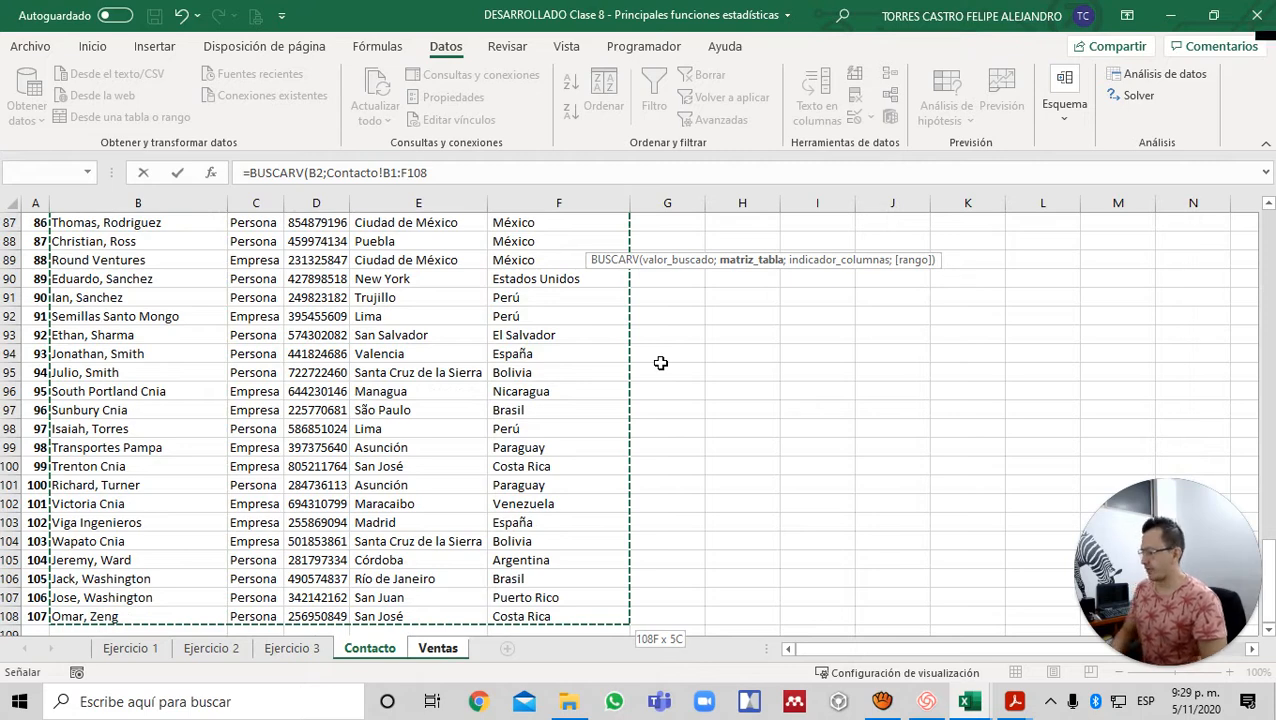
key(F4)
- Complete the BUSCARV formula with column index 5 and range argument 0, and enter it in G2
text(;5)
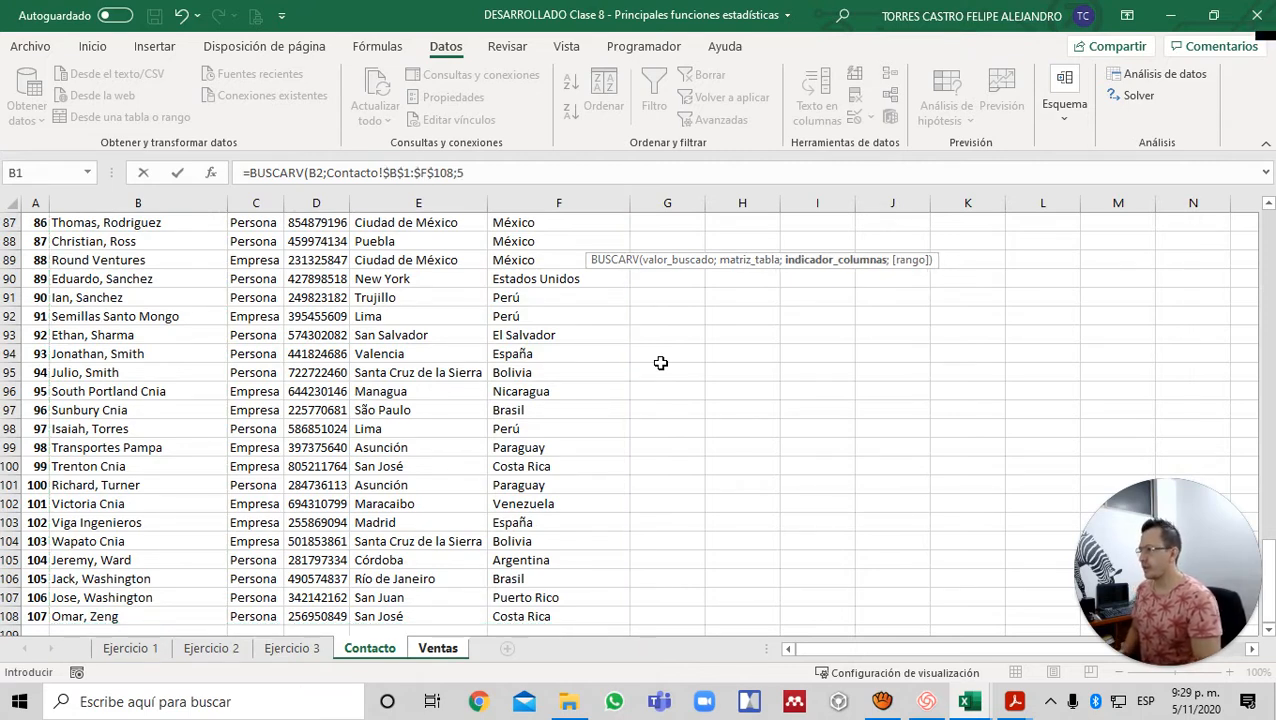
text(;0))
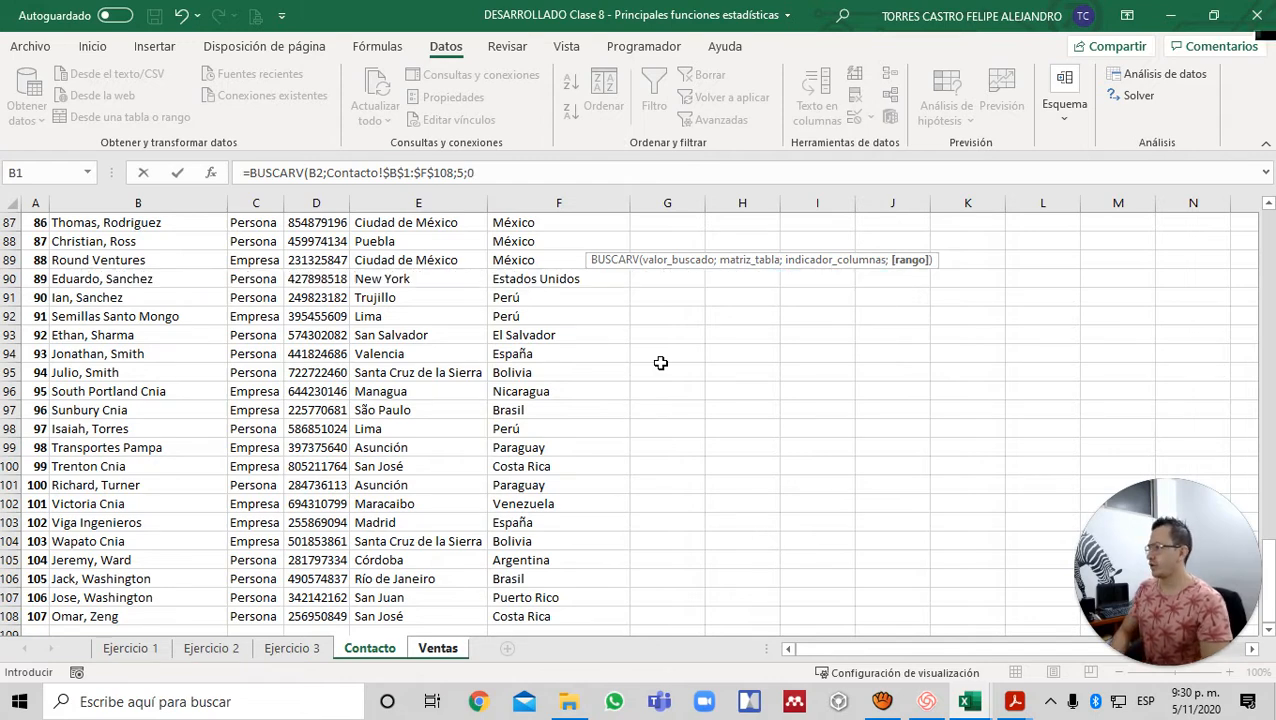
key(Return)
key(Up)
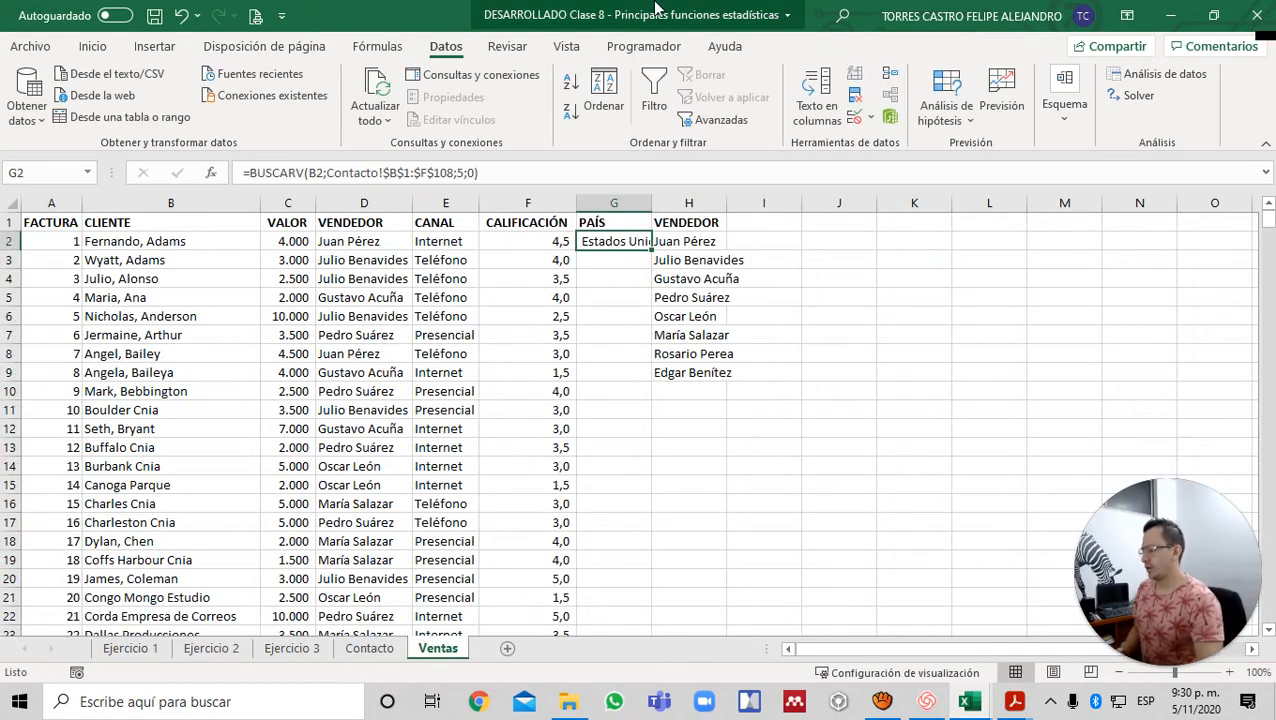
- Delete the VENDEDOR header and the seller list below it in column H of the Ventas sheet
key(Up)
key(Right)
key(ctrl+shift+Down)
key(Delete)
key(Left)
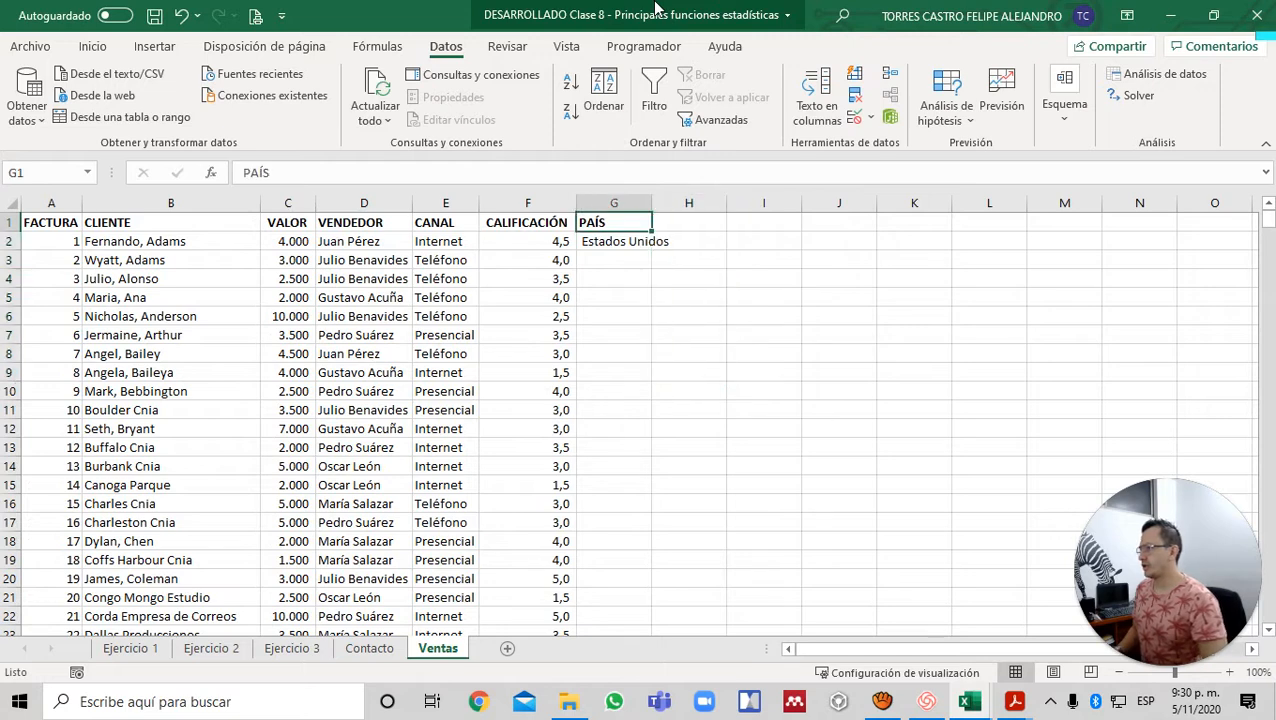
- Fill the BUSCARV formula in G2 down the PAÍS column for all sales rows
key(Down)
double_click(652, 250)
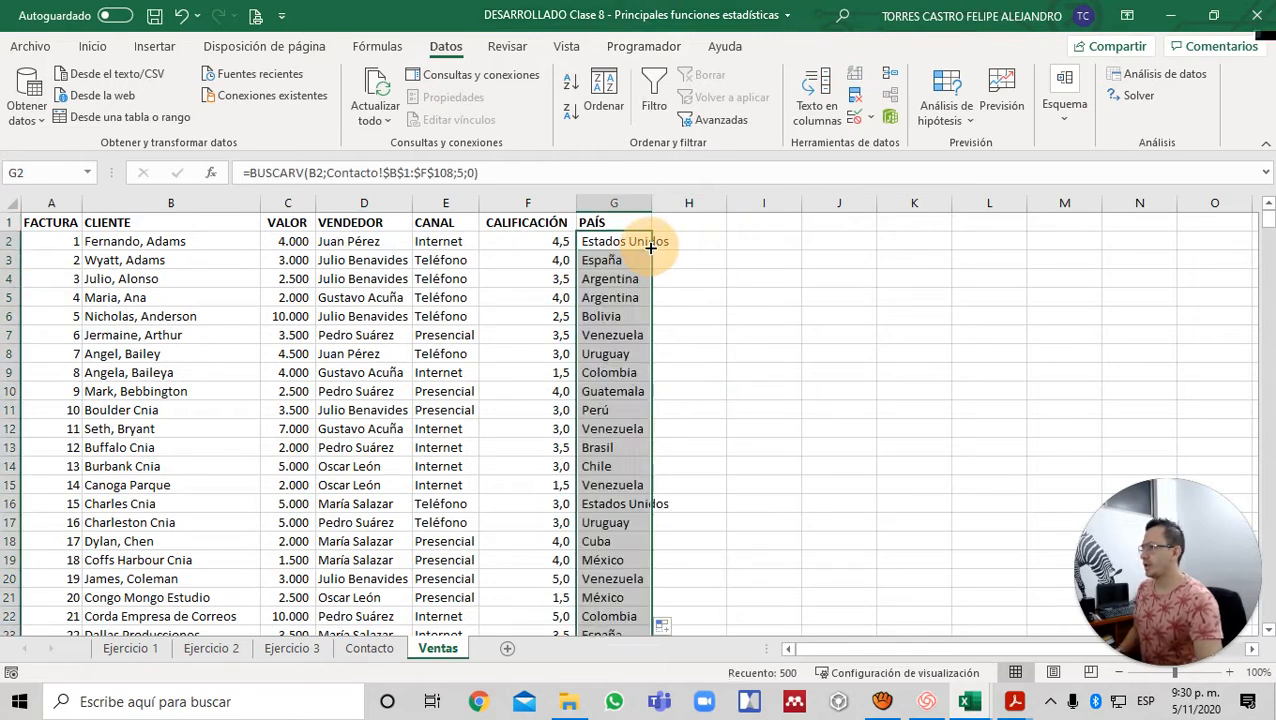
click(627, 260)
key(Up)
key(Up)
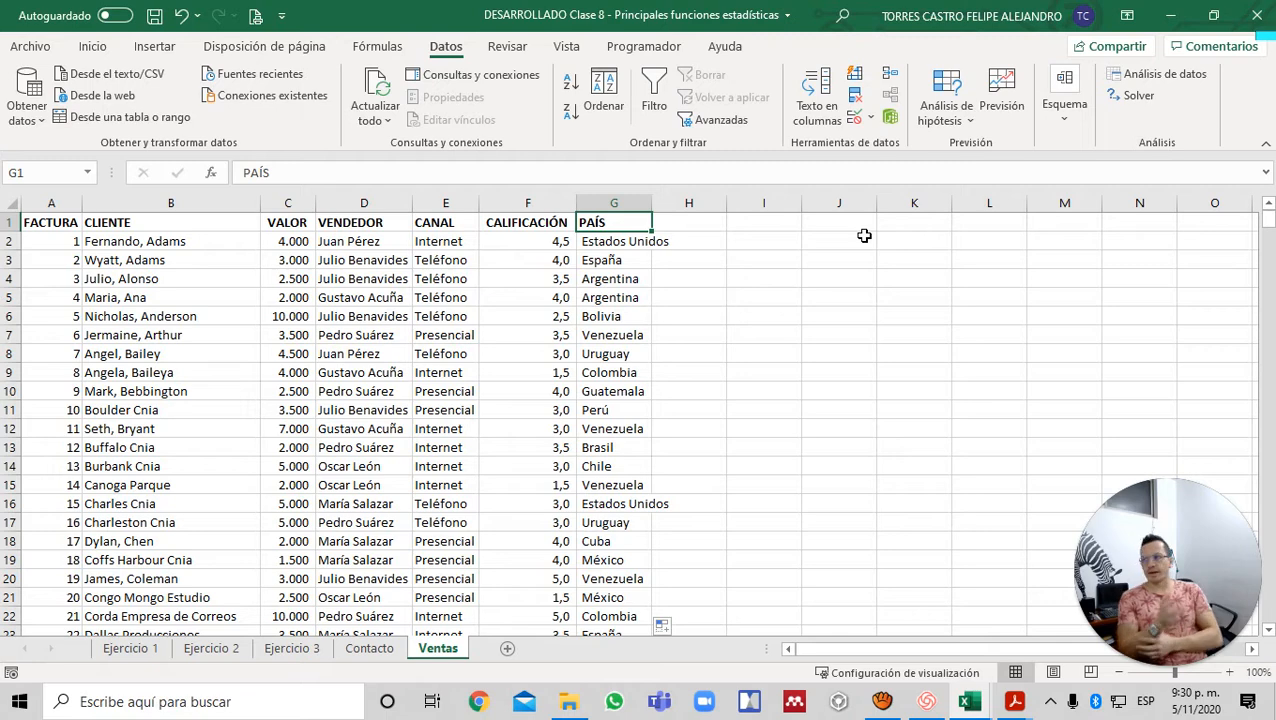
- Begin a SUMAR.SI formula in B18 of Ejercicio 3 for the total sales of Estados Unidos
key(ctrl+Page_Up)
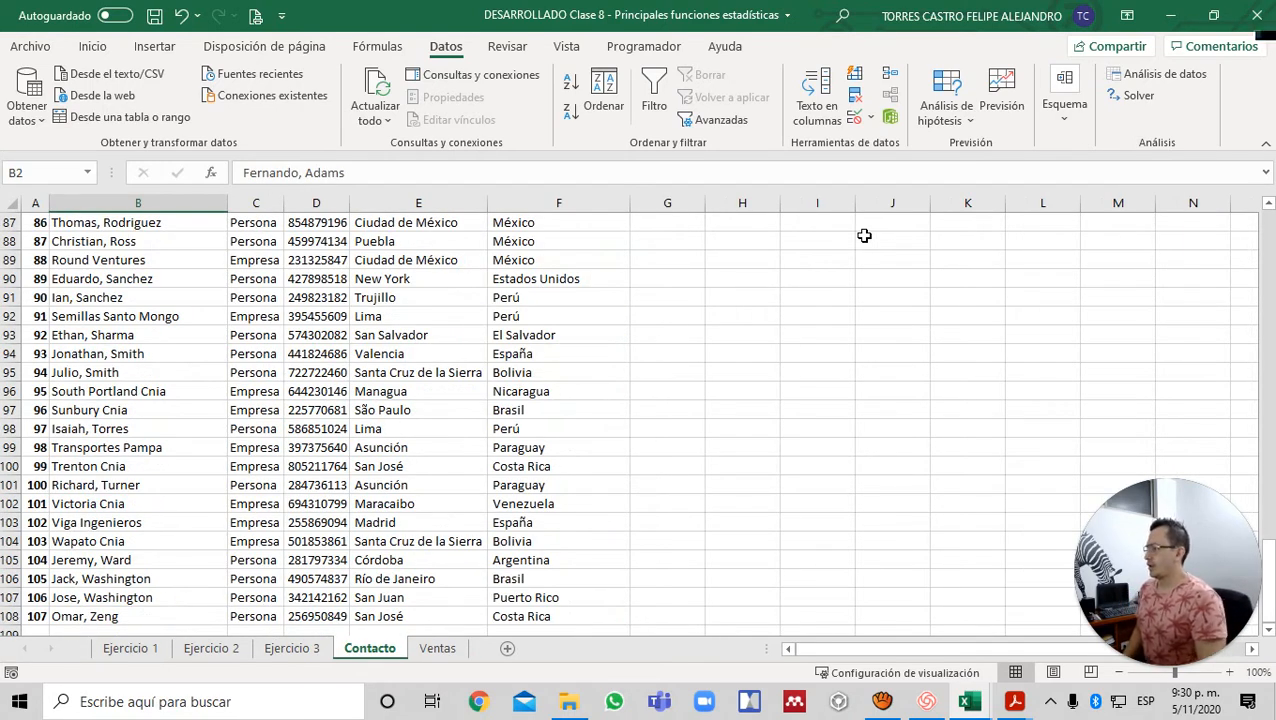
key(ctrl+Page_Up)
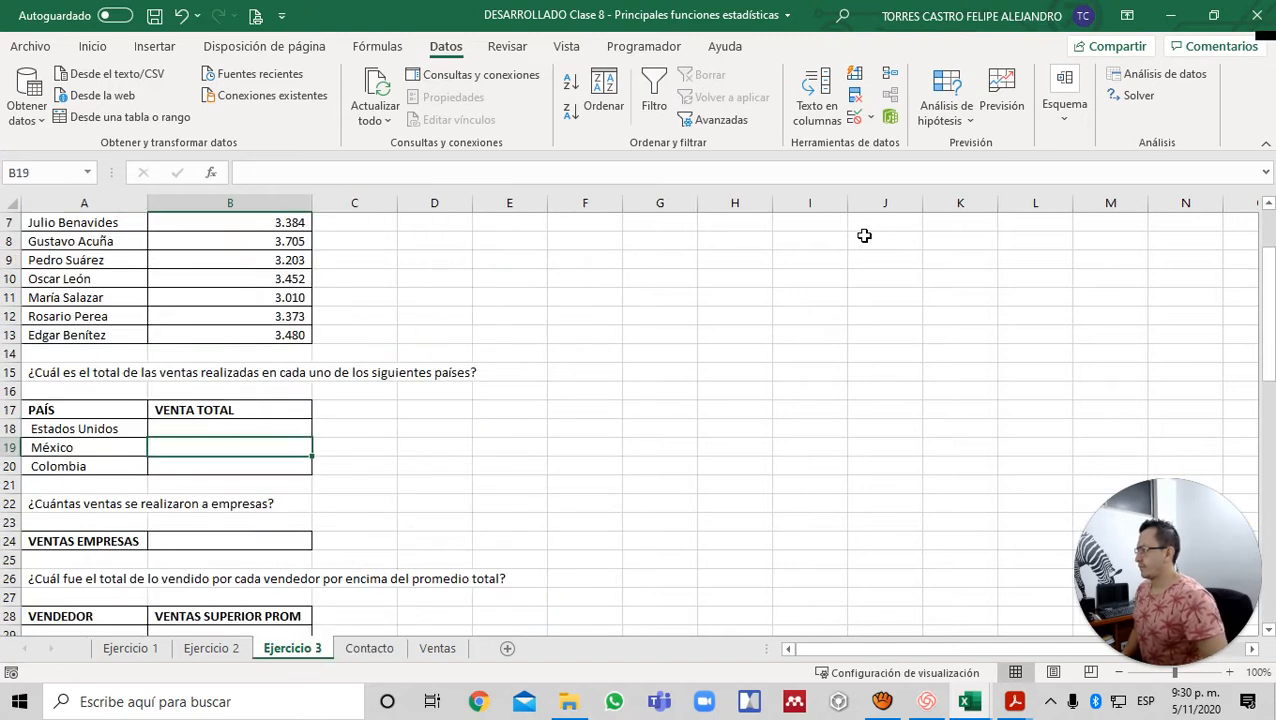
key(Up)
key(Right)
text(=)
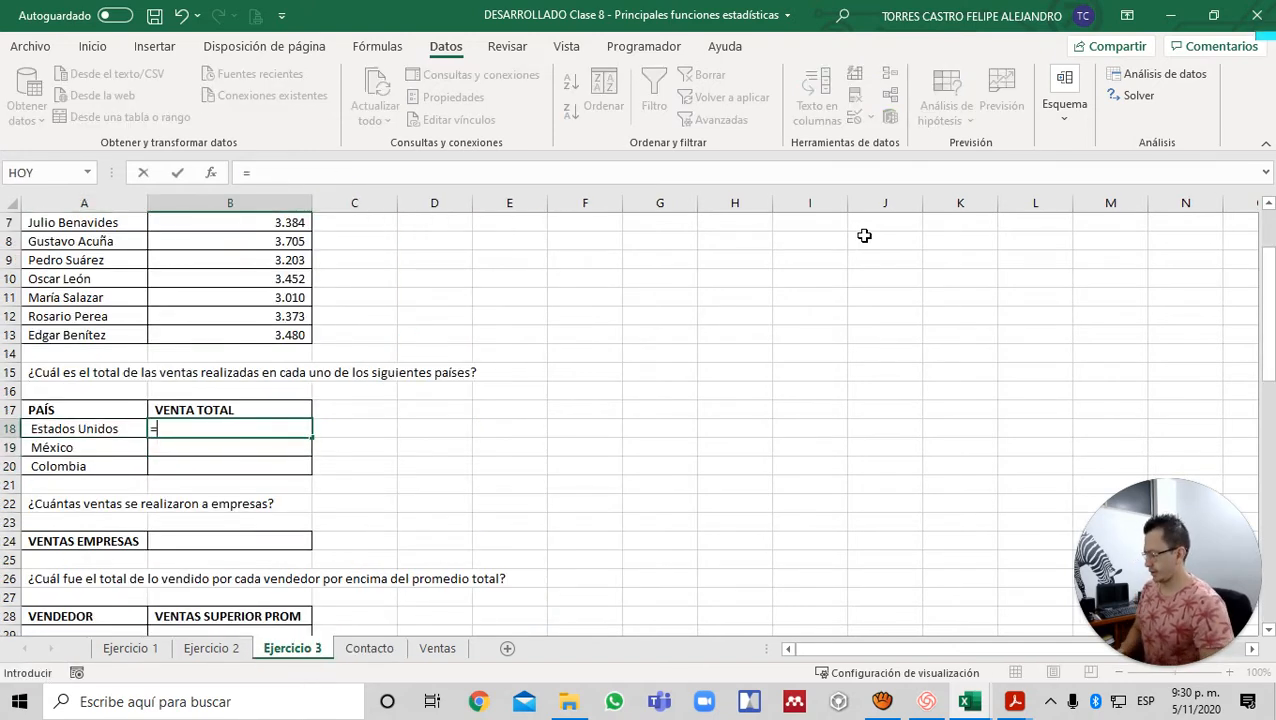
text(SUMAR)
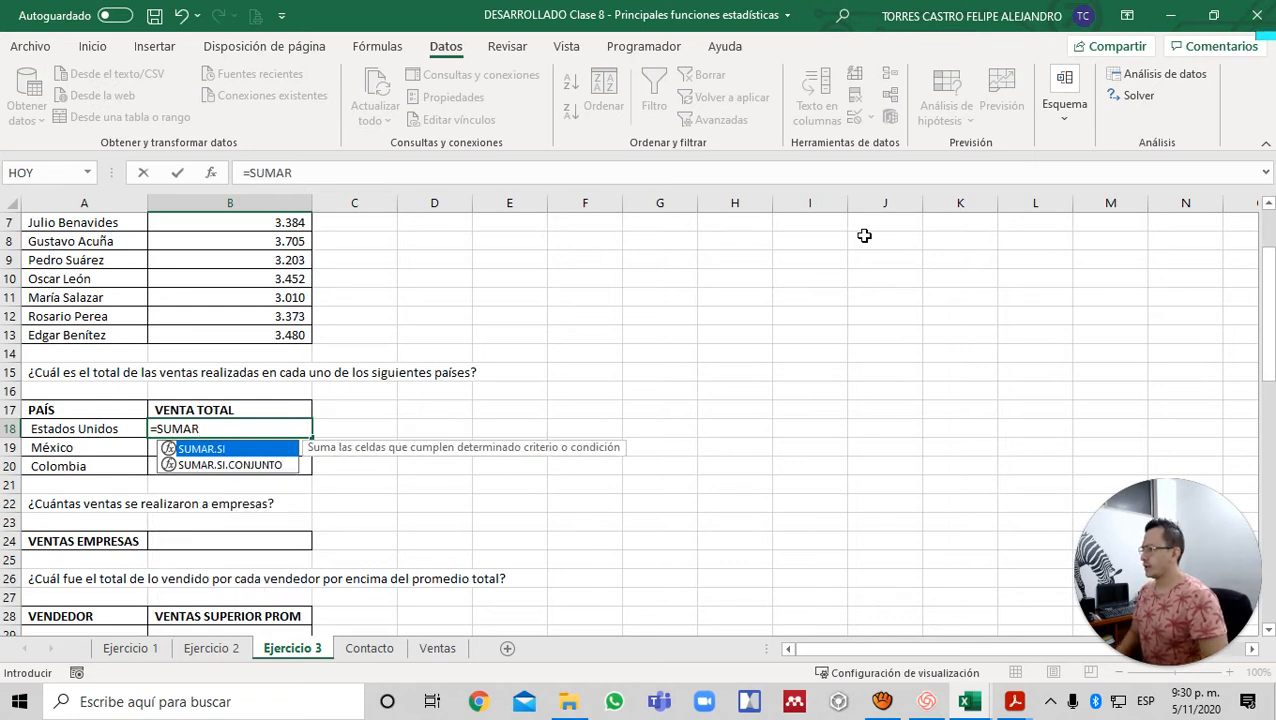
key(Tab)
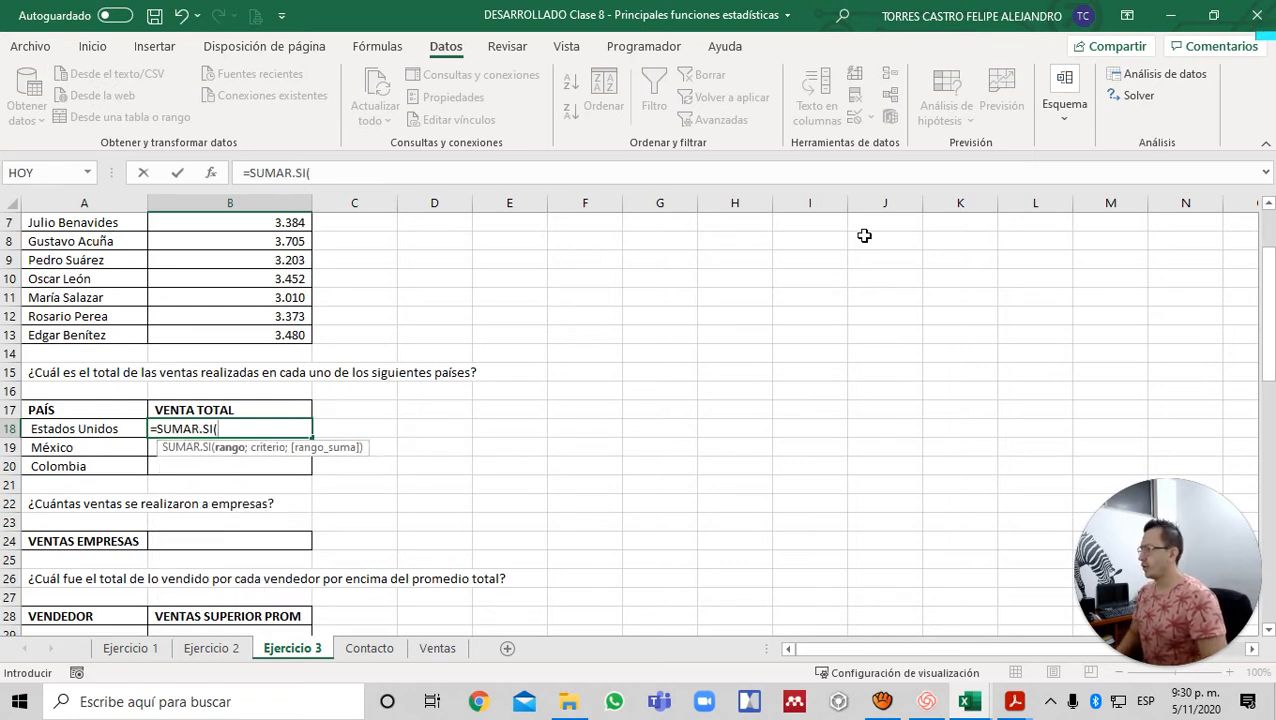
- Set the SUMAR.SI criteria range to the absolute PAÍS range Ventas!$G$2:$G$501
key(ctrl+Page_Down)
key(ctrl+Page_Down)
key(Right)
key(Right)
key(Right)
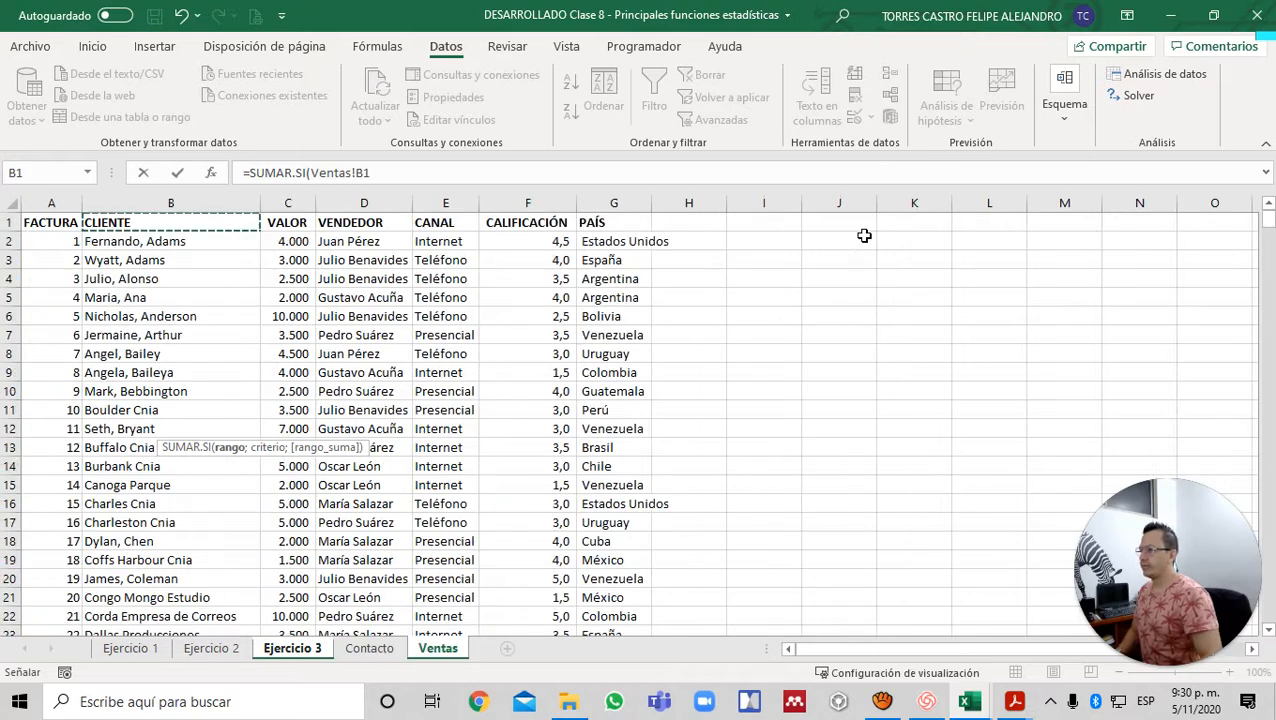
key(Right)
key(Down)
key(Right)
key(Right)
key(ctrl+shift+Down)
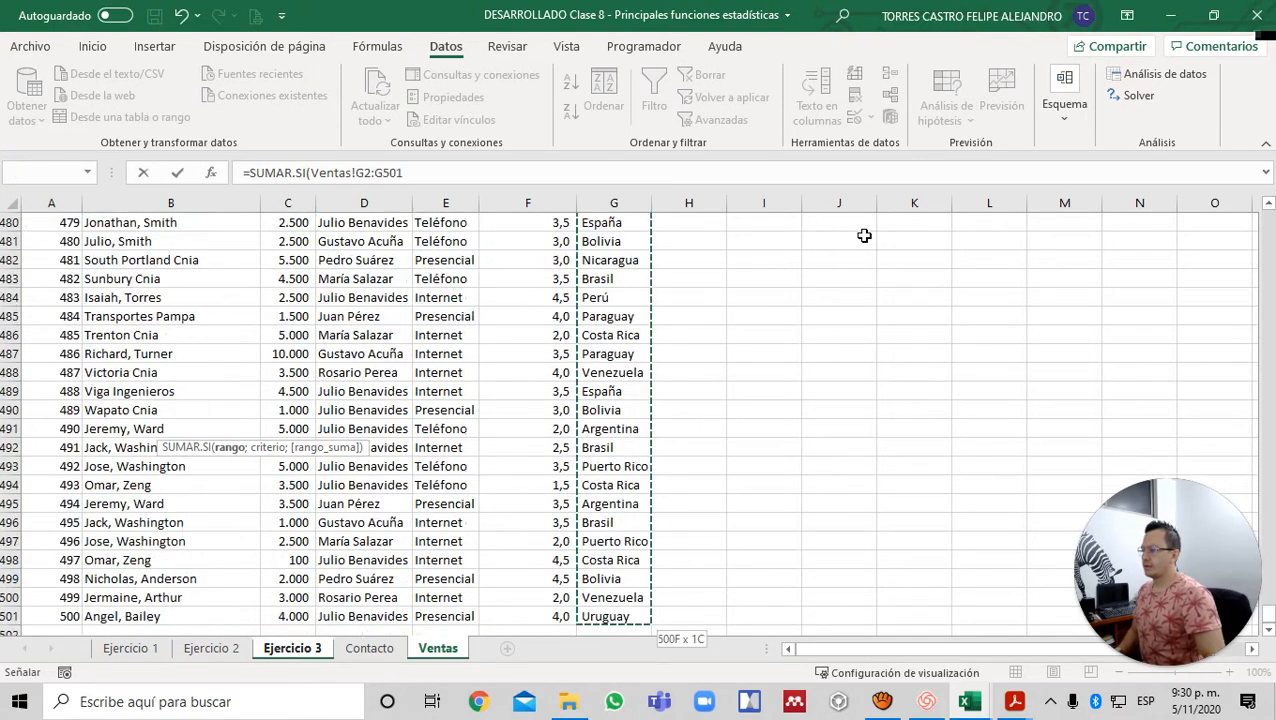
key(F4)
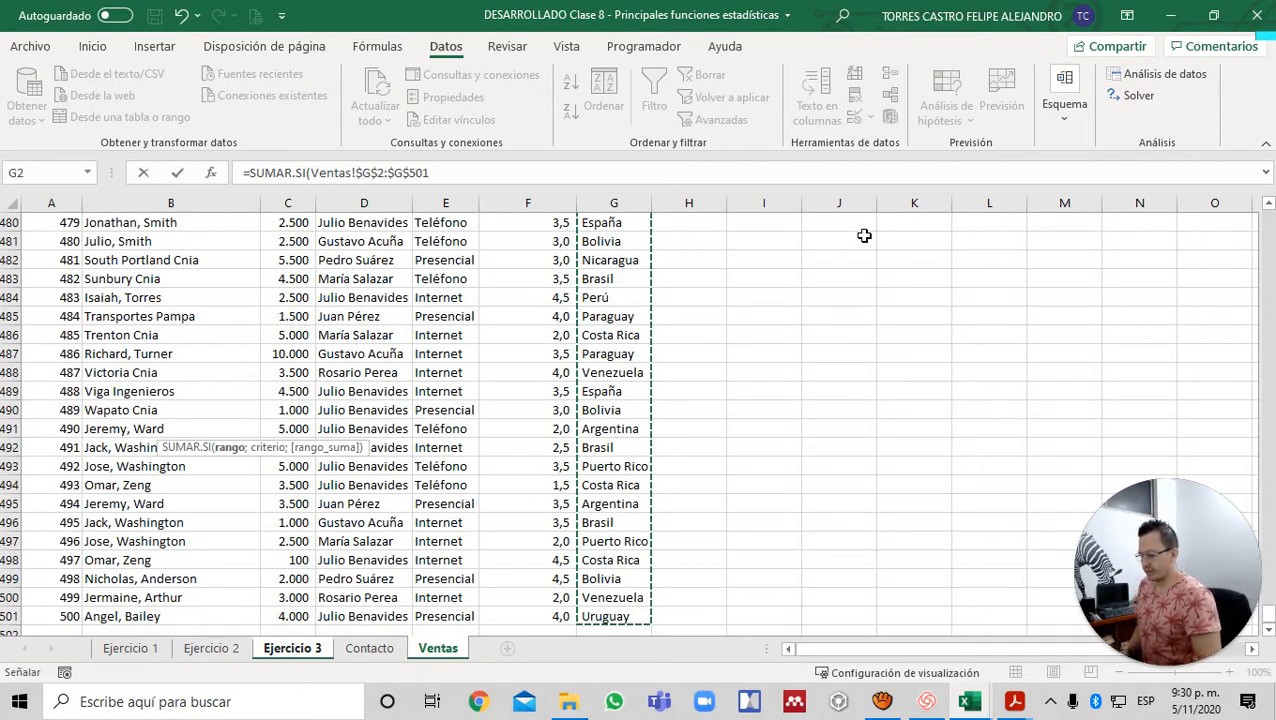
- Use the country in A18 of Ejercicio 3 as the SUMAR.SI criterion
text(;)
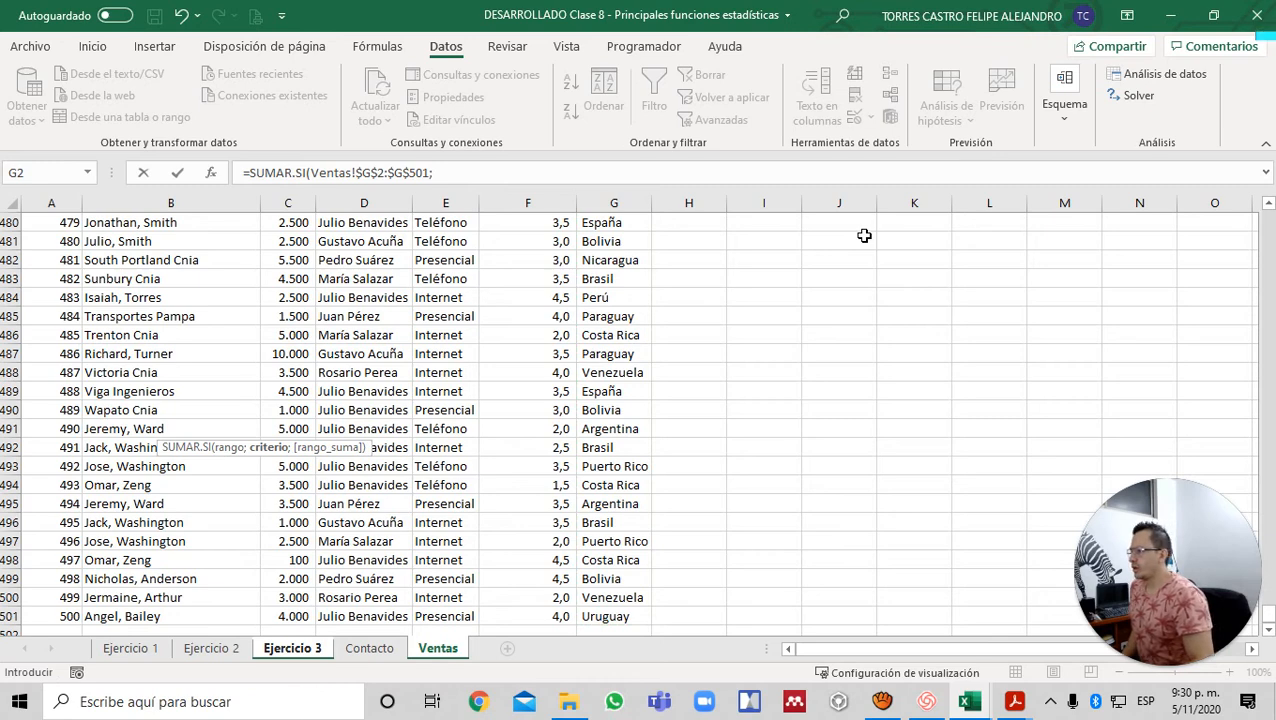
key(ctrl+Page_Up)
key(ctrl+Page_Up)
key(Left)
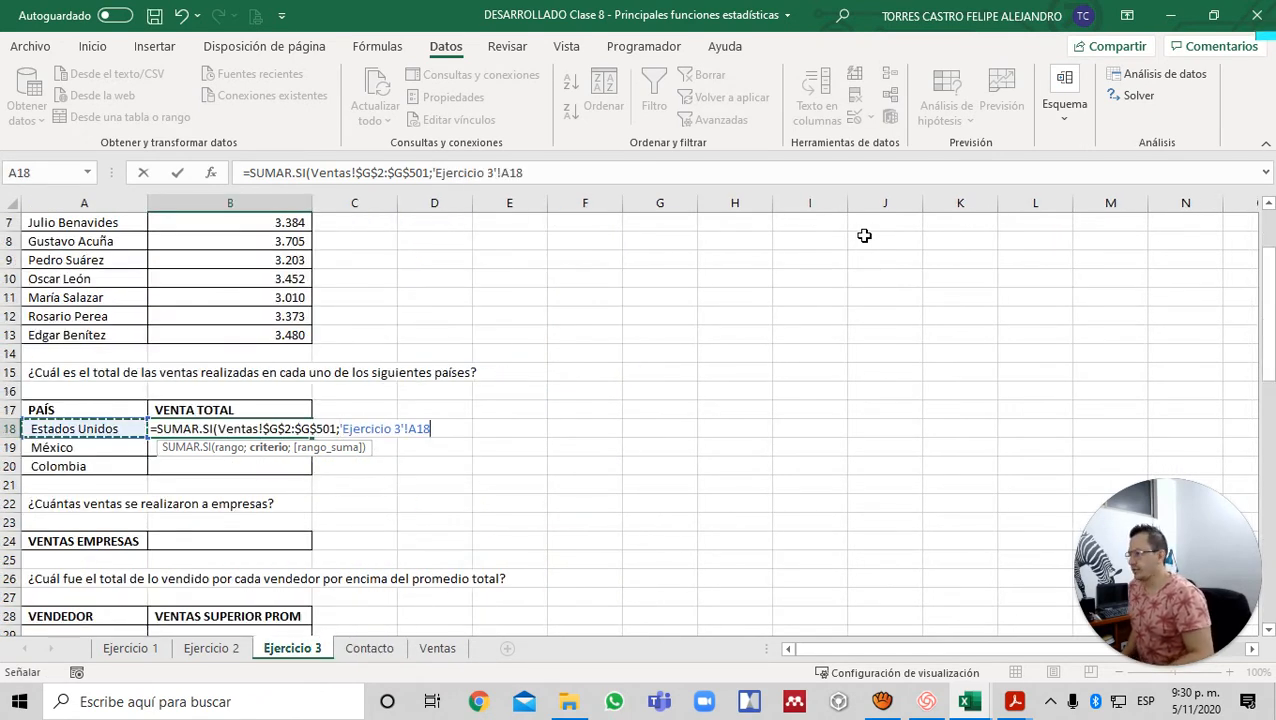
- Set the sum range to the absolute VALOR range Ventas!$C$2:$C$501 and enter the SUMAR.SI formula in B18
text(;)
key(ctrl+Page_Down)
key(ctrl+Page_Down)
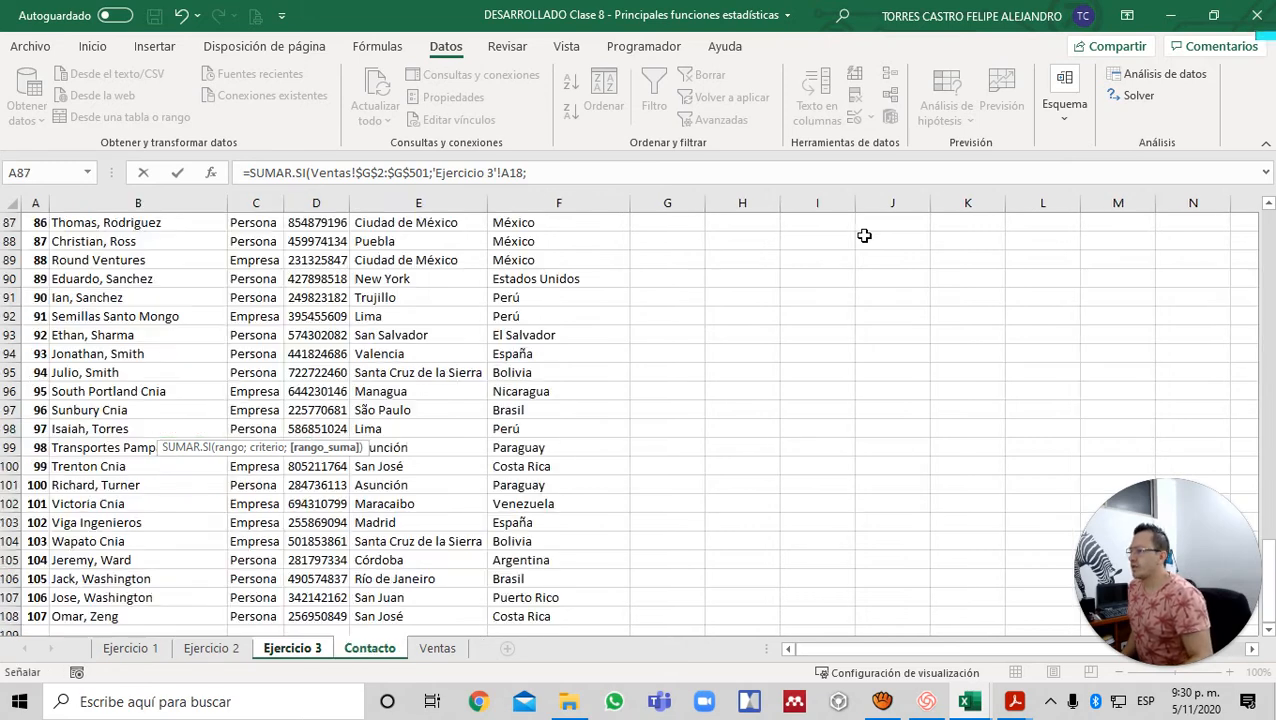
key(ctrl+Home)
key(Down)
key(Right)
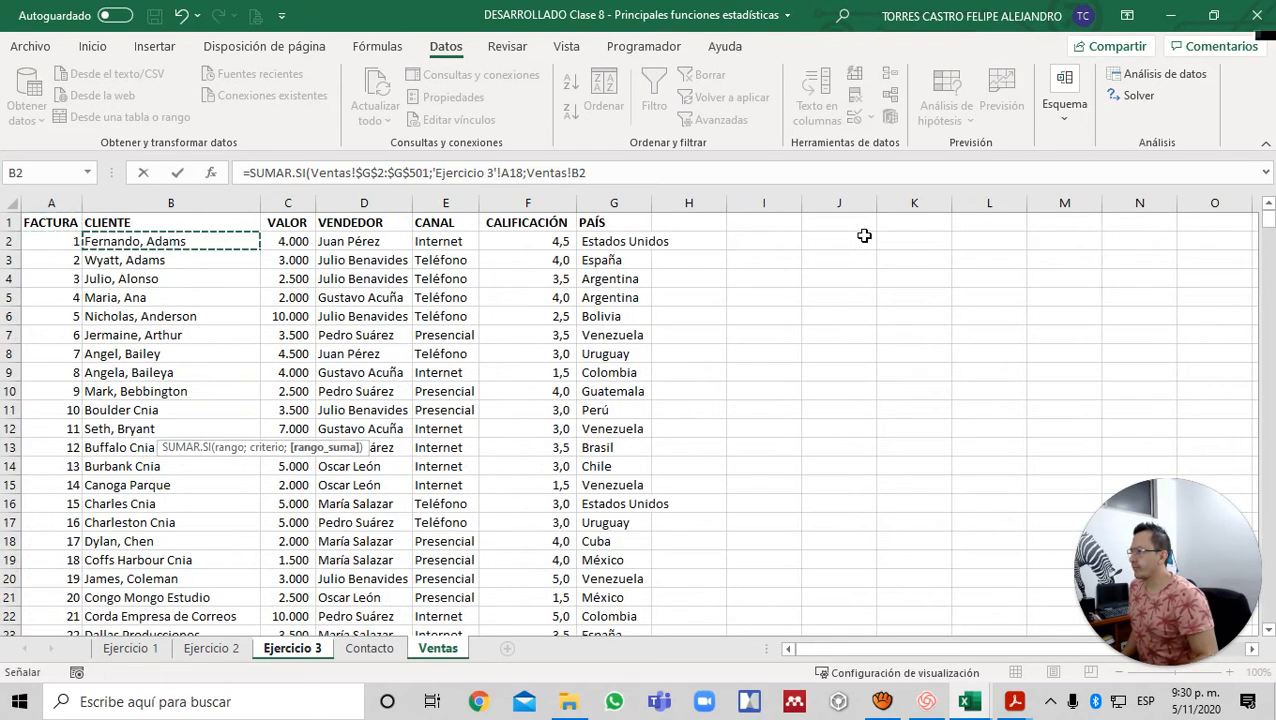
key(Right)
key(ctrl+shift+Down)
key(F4)
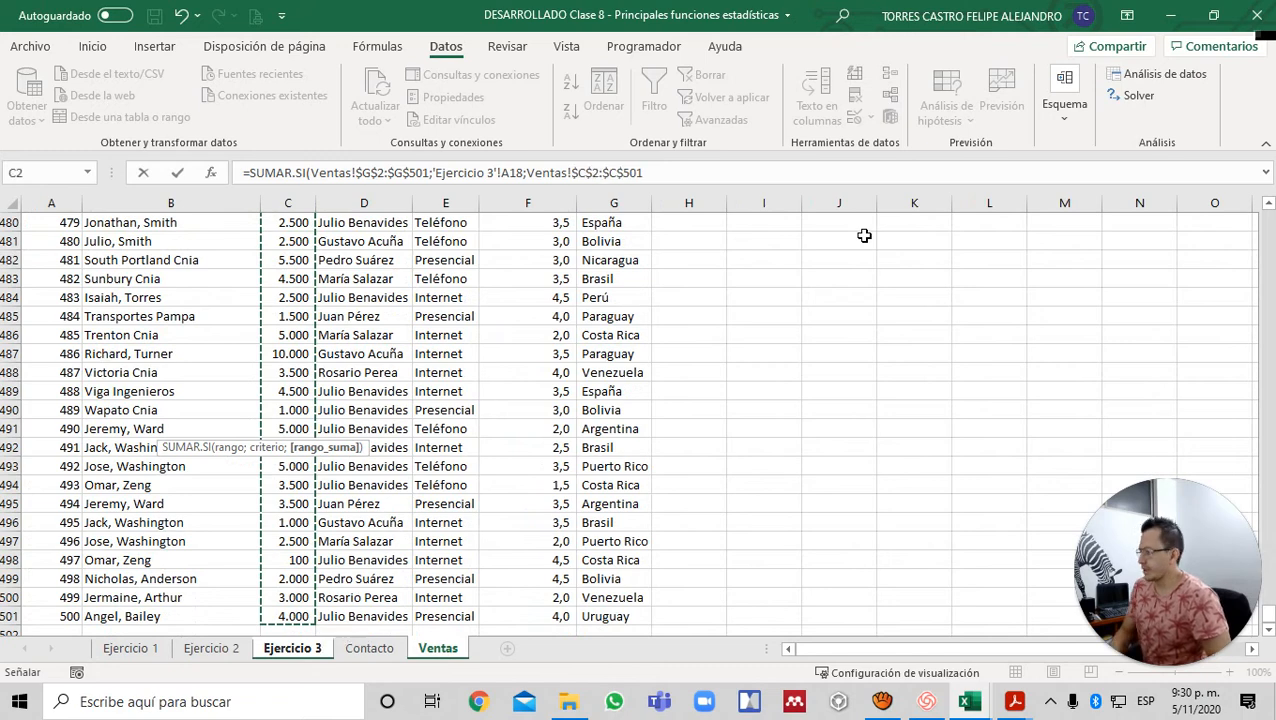
text())
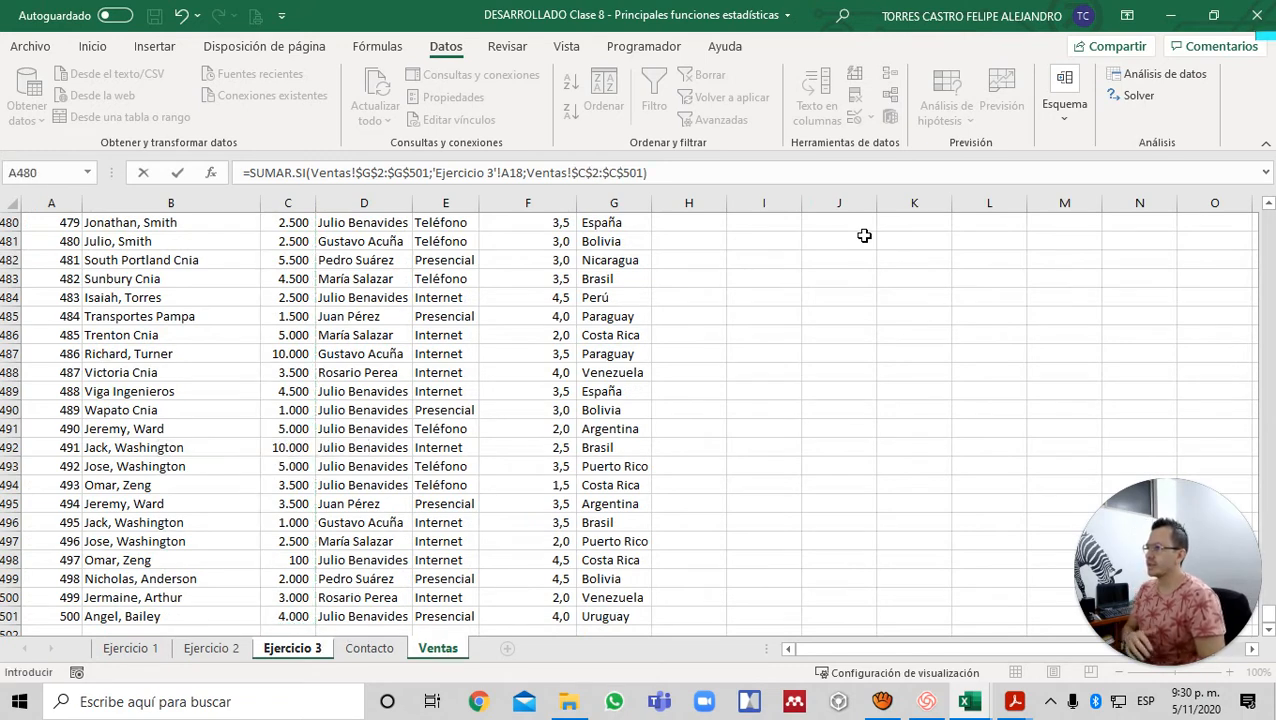
key(Return)
key(Up)
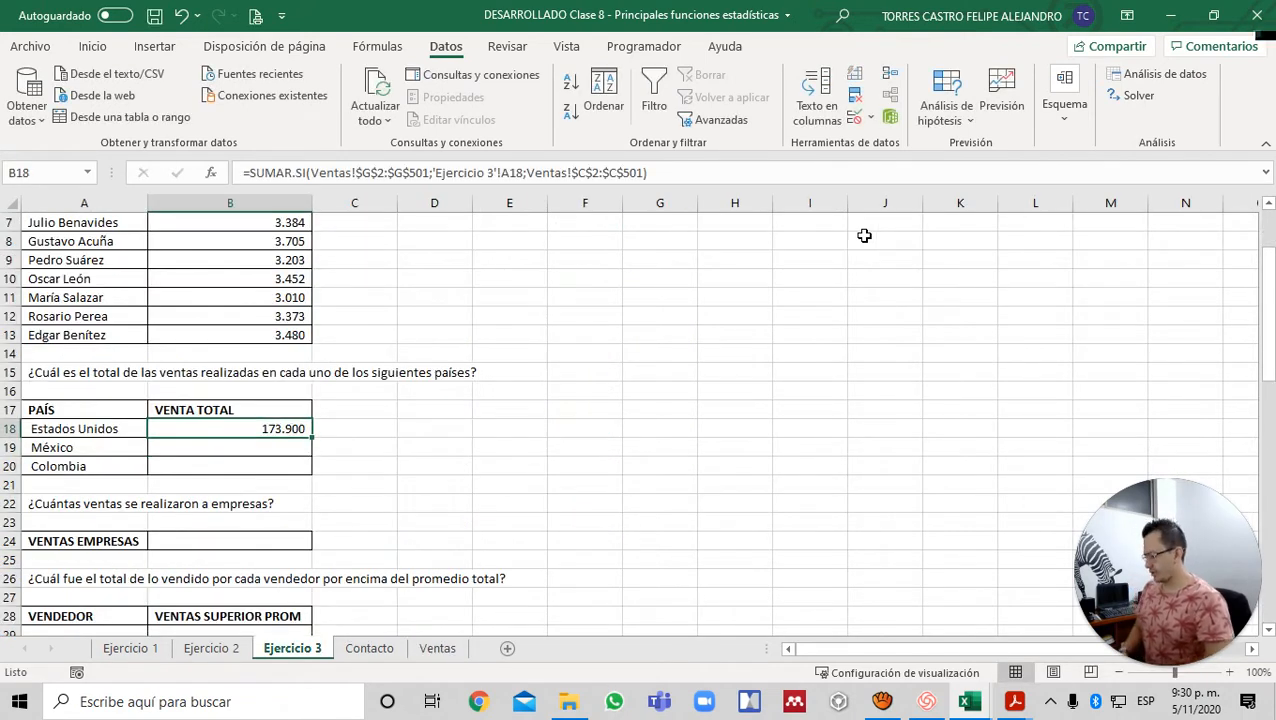
- Copy the SUMAR.SI formula from B18 to B19:B20 for México and Colombia
key(ctrl+c)
key(Down)
key(shift+Down)
key(ctrl+v)
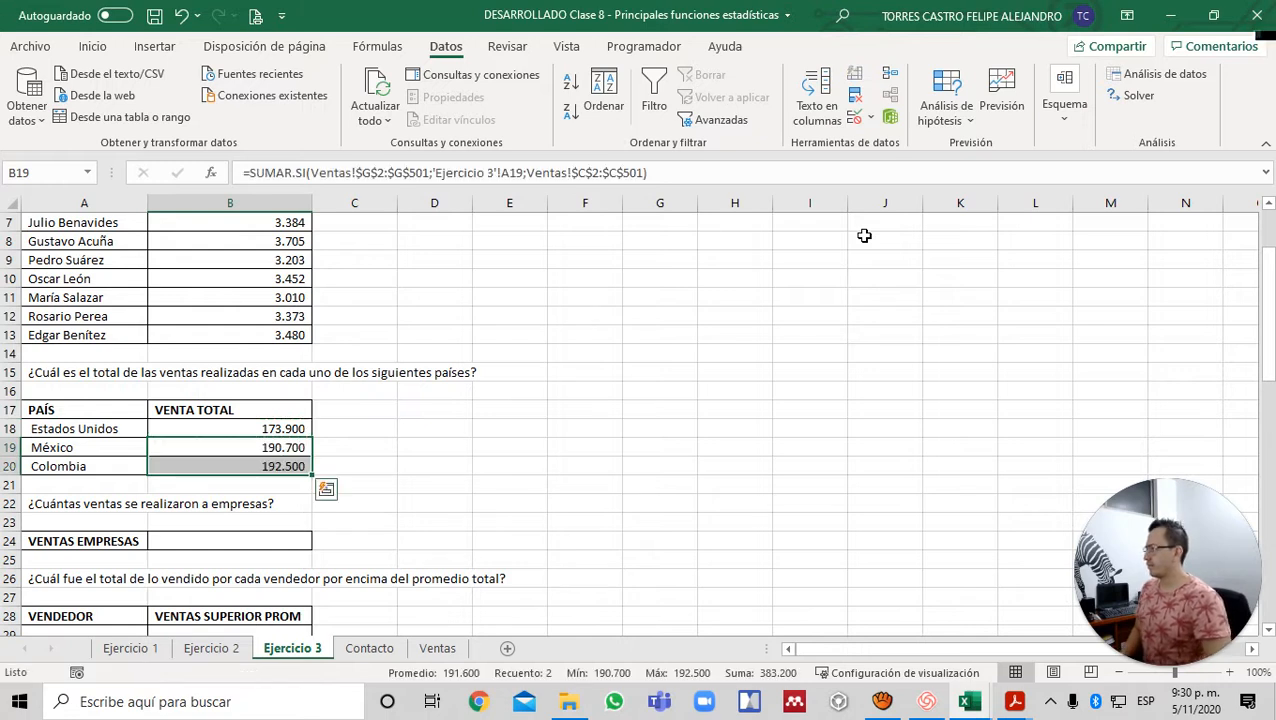
key(Return)
key(Down)
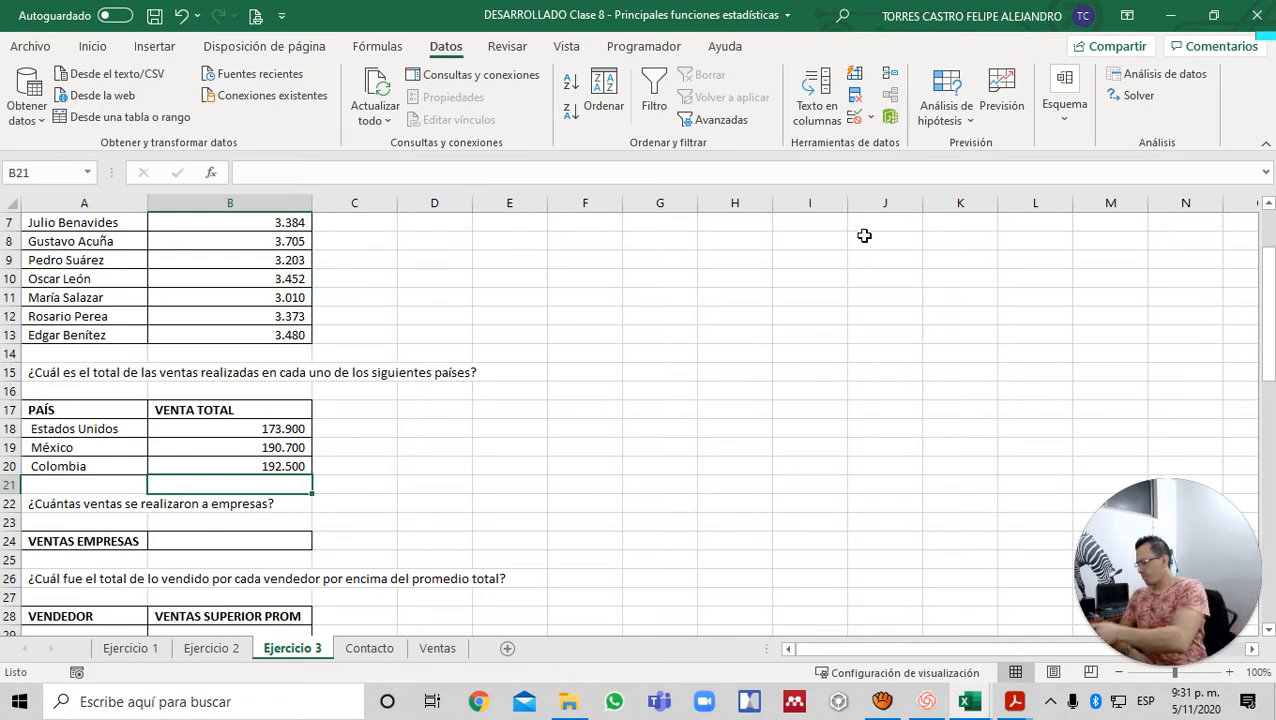
- Examine the Ventas columns for data that answers the Ejercicio 3 question on sales made to companies
key(Down)
key(Down)
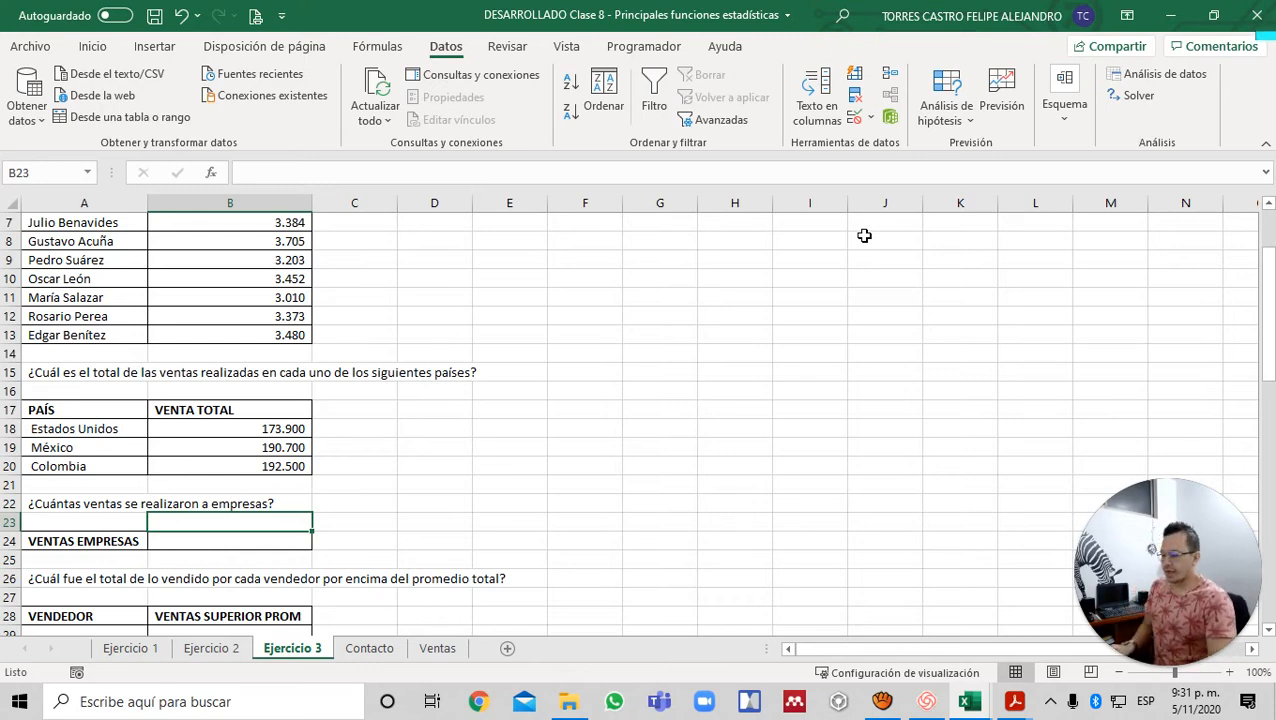
key(ctrl+Page_Down)
key(ctrl+Page_Down)
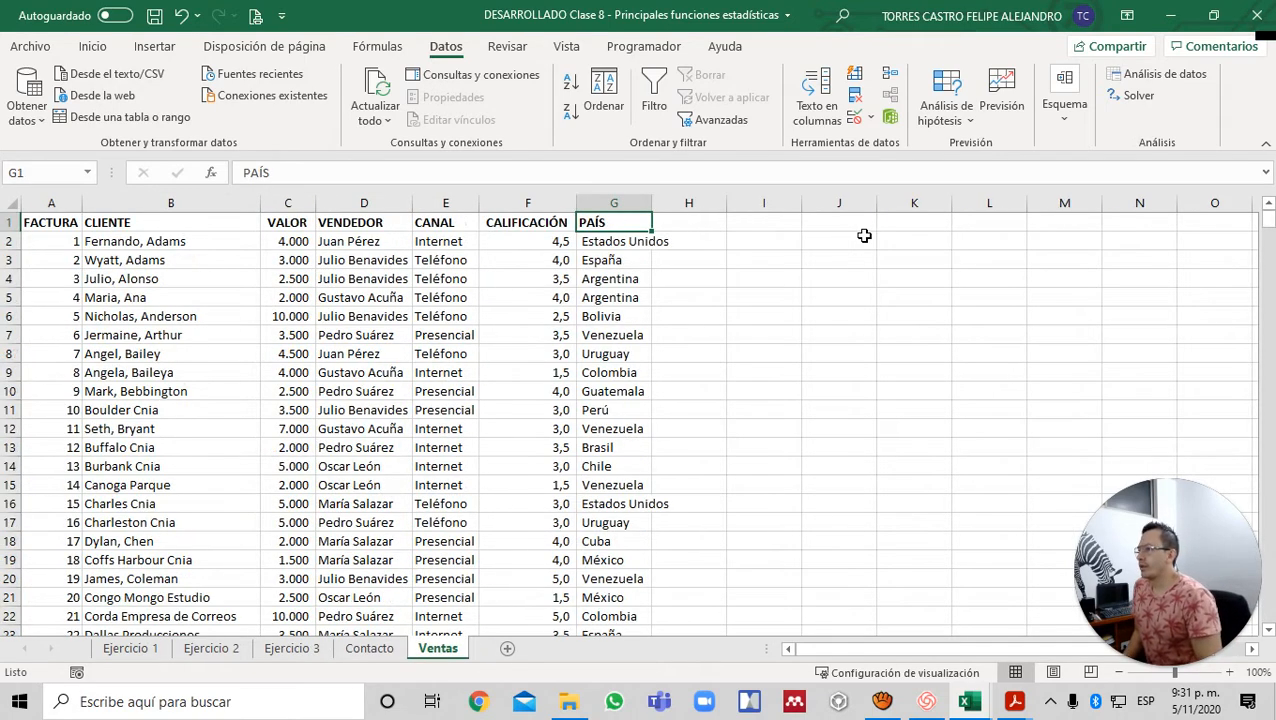
key(Left)
key(Left)
key(Left)
key(Down)
key(Left)
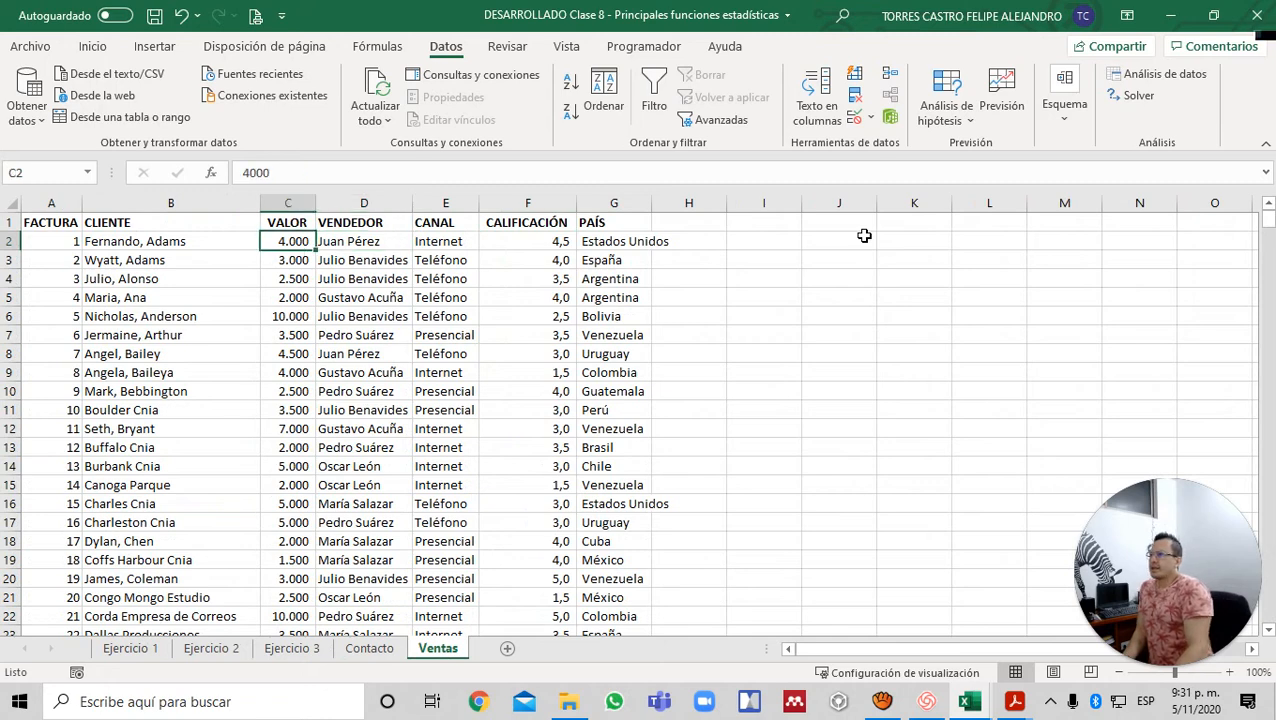
key(Left)
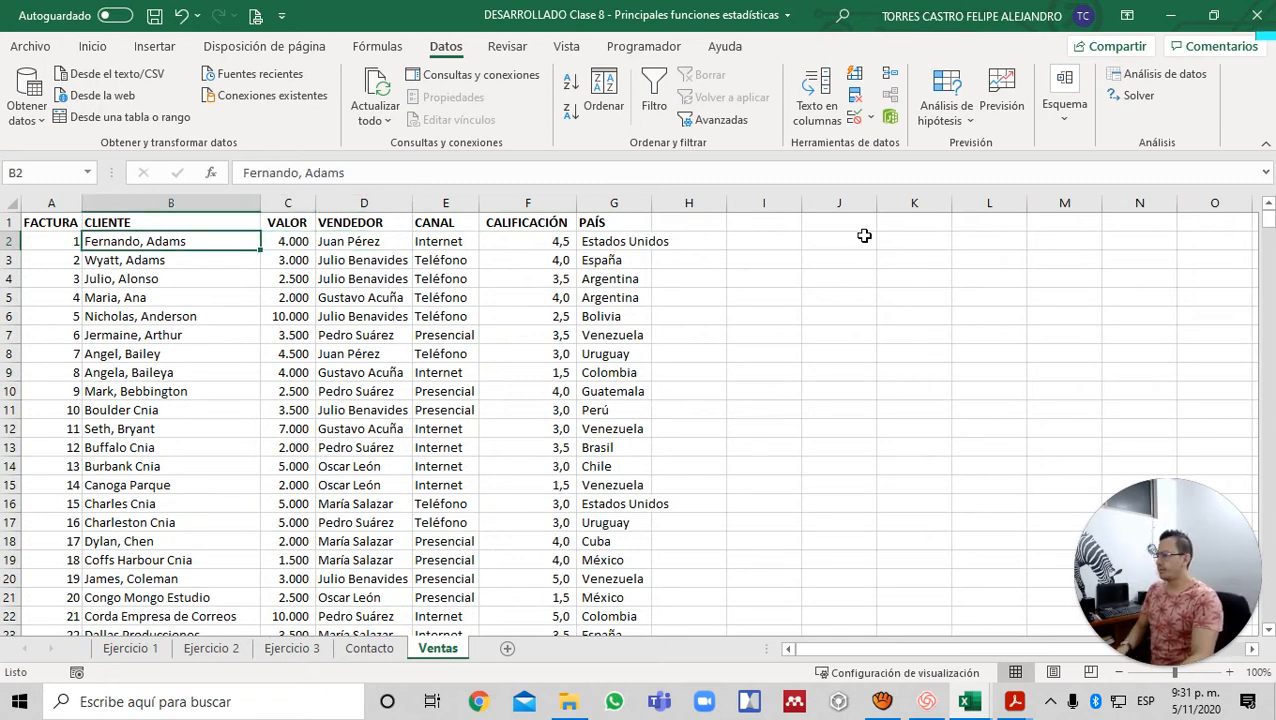
key(ctrl+Page_Up)
key(ctrl+Page_Up)
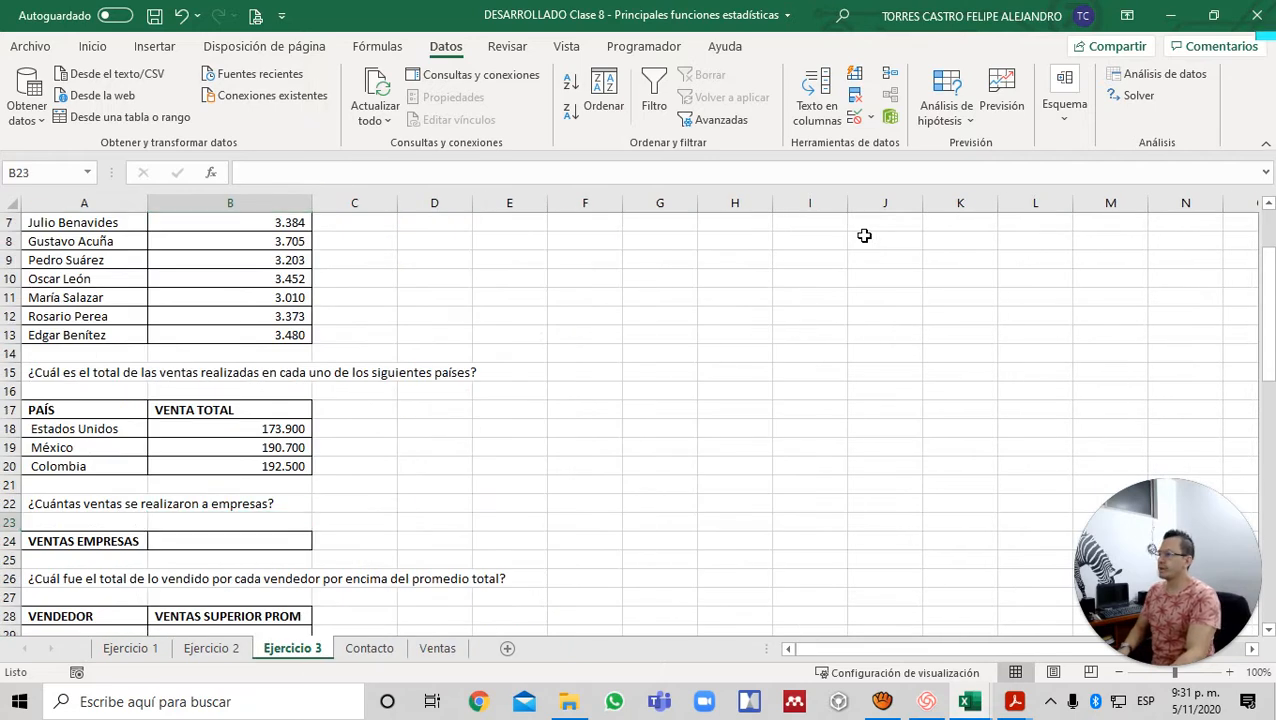
- Examine the Tipo column in the Contacto sheet, which classifies each client as Persona or Empresa
key(ctrl+Page_Down)
key(ctrl+Up)
key(Down)
key(Down)
key(Right)
key(Right)
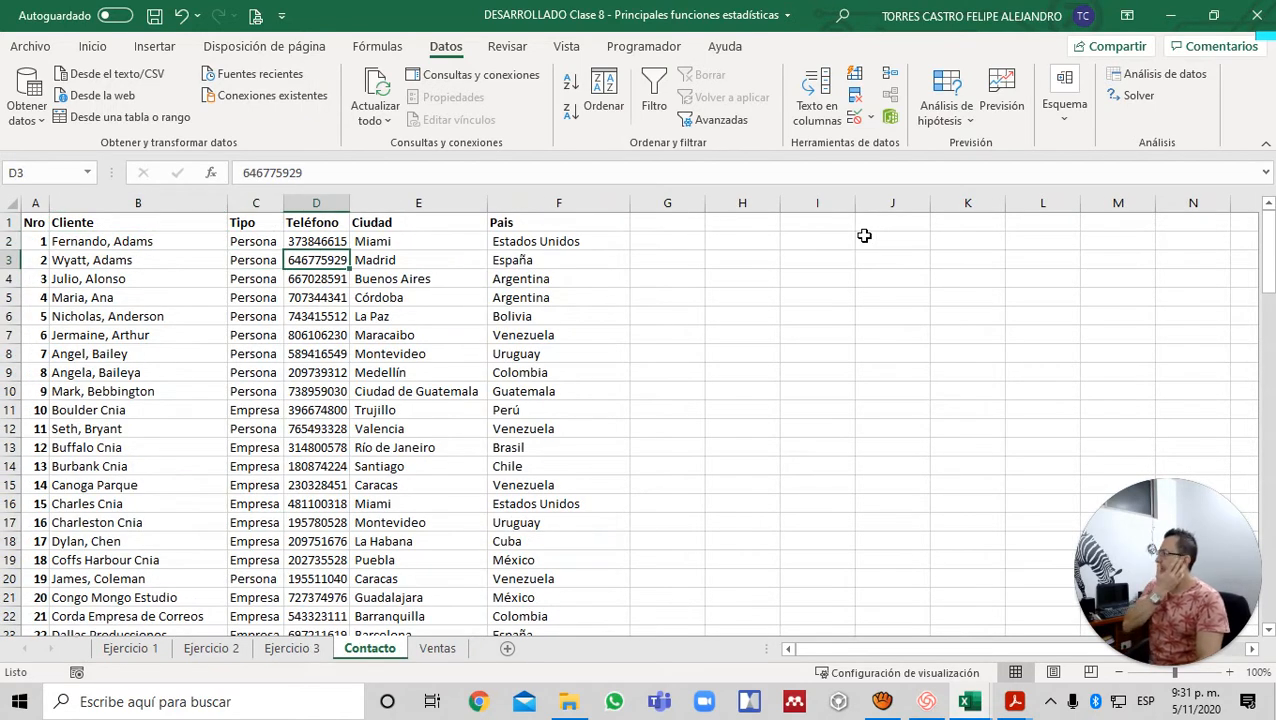
key(Left)
key(Up)
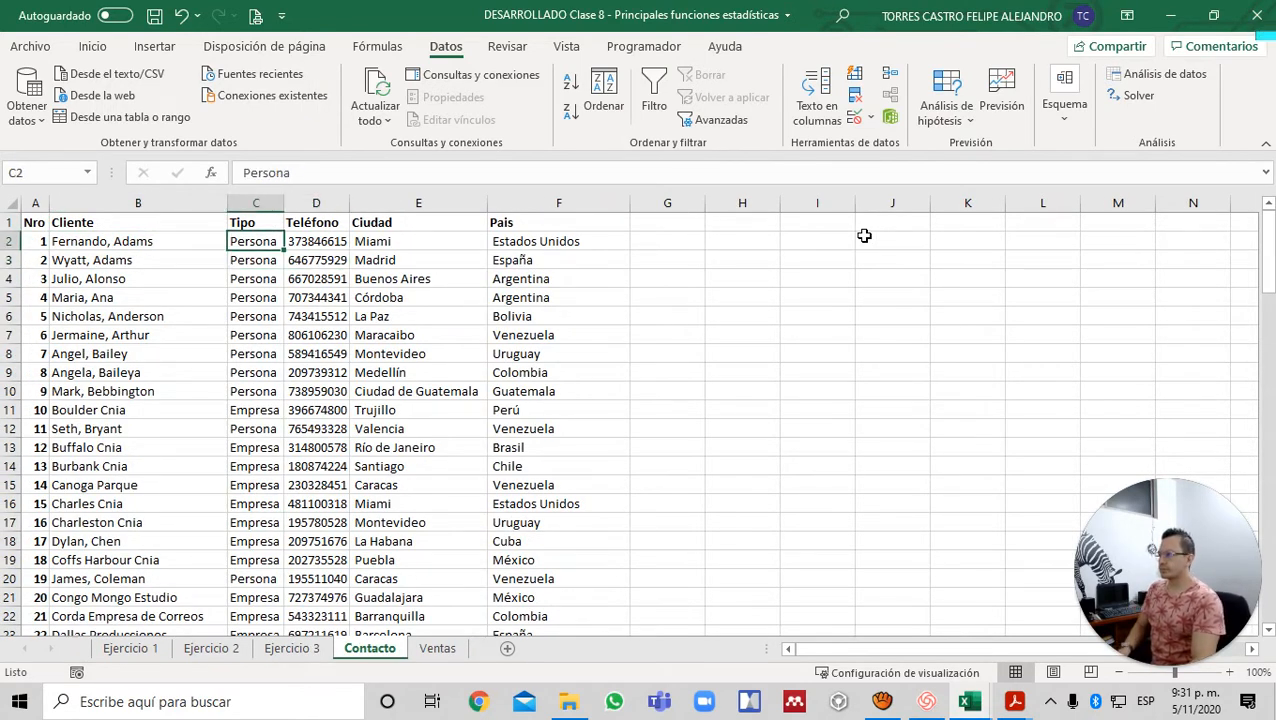
- Autofit the width of the PAÍS column in the Ventas sheet to its contents
key(ctrl+Page_Down)
key(Right)
key(Up)
key(Right)
key(Right)
key(Right)
key(Right)
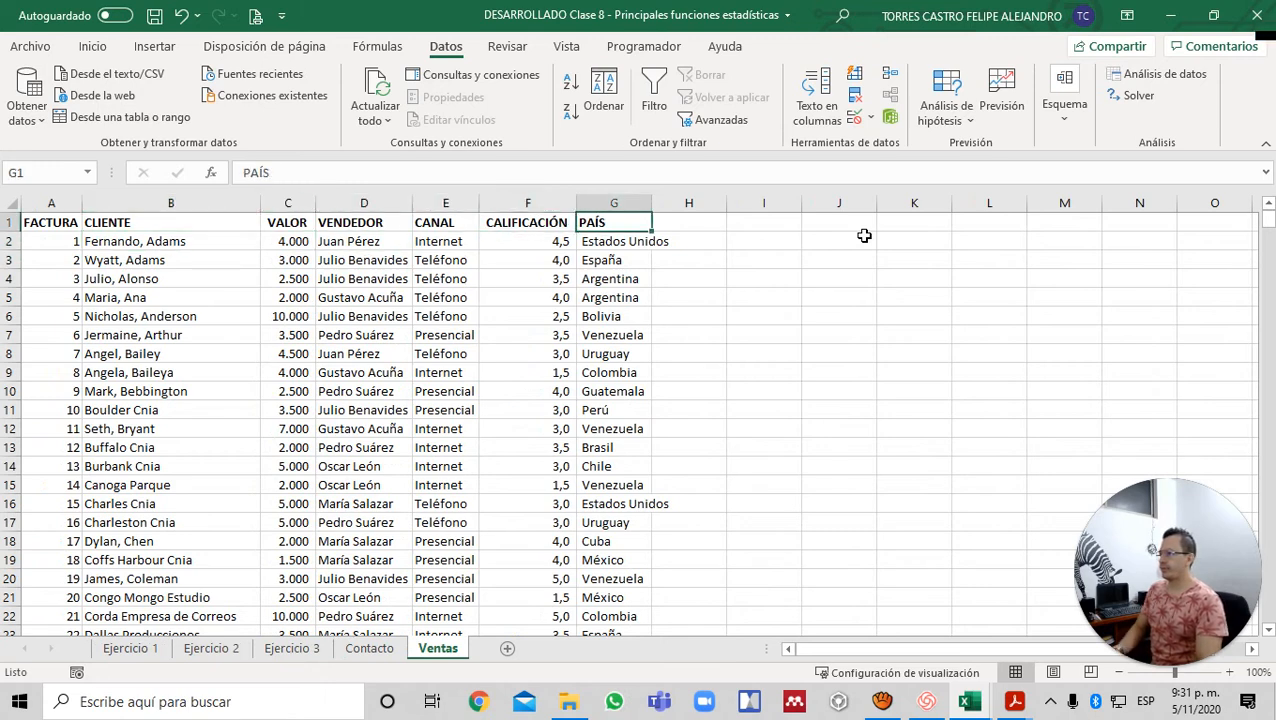
key(ctrl+shift+Down)
key(alt+f)
key(c)
key(a)
key(ctrl+Up)
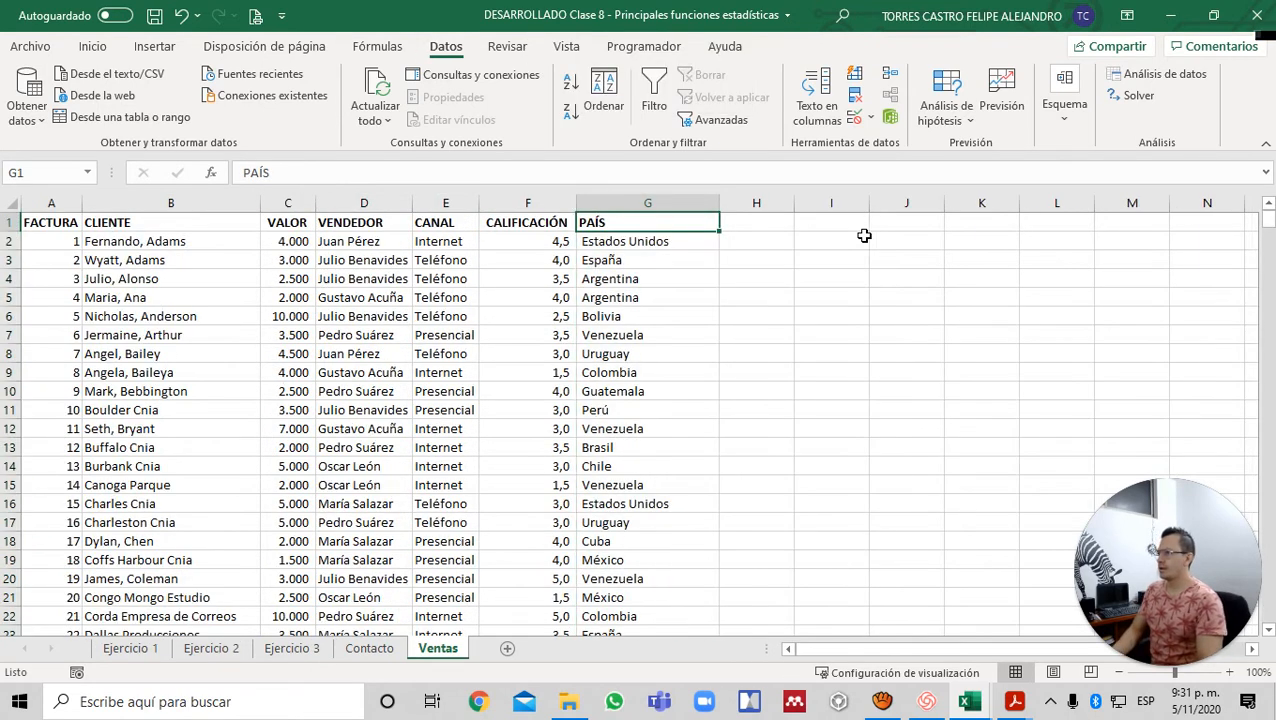
- Add the header TIPO in cell H1 of the Ventas sheet, next to PAÍS
key(Right)
text(TIPO)
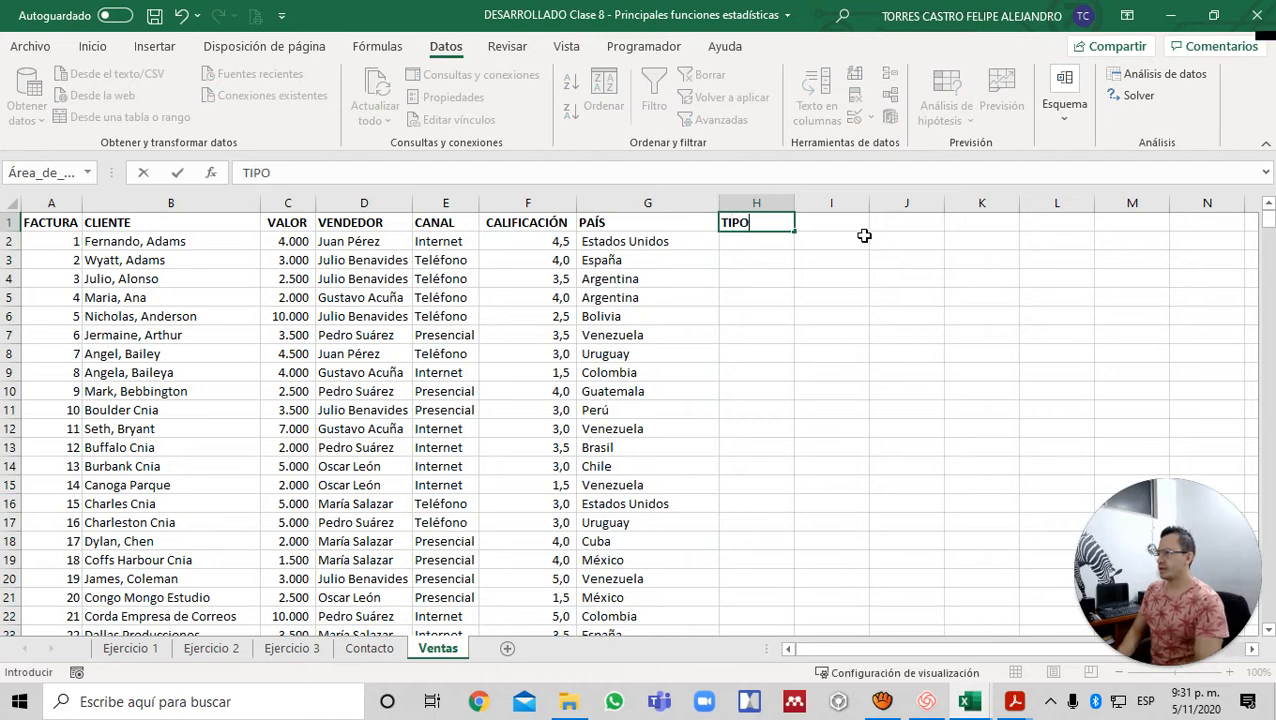
key(Return)
- Begin a BUSCARV formula in H2 with the client in B2 as the lookup value
text(=)
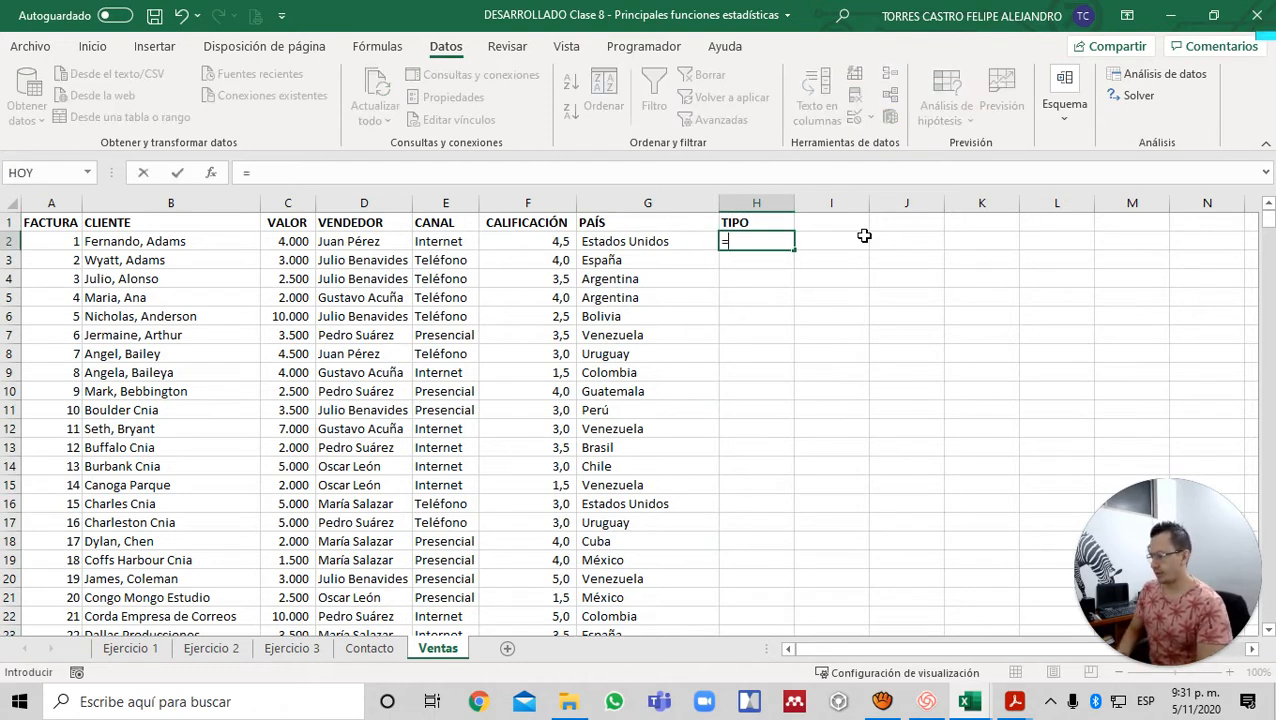
text(BUSC)
key(Down)
key(Down)
key(Tab)
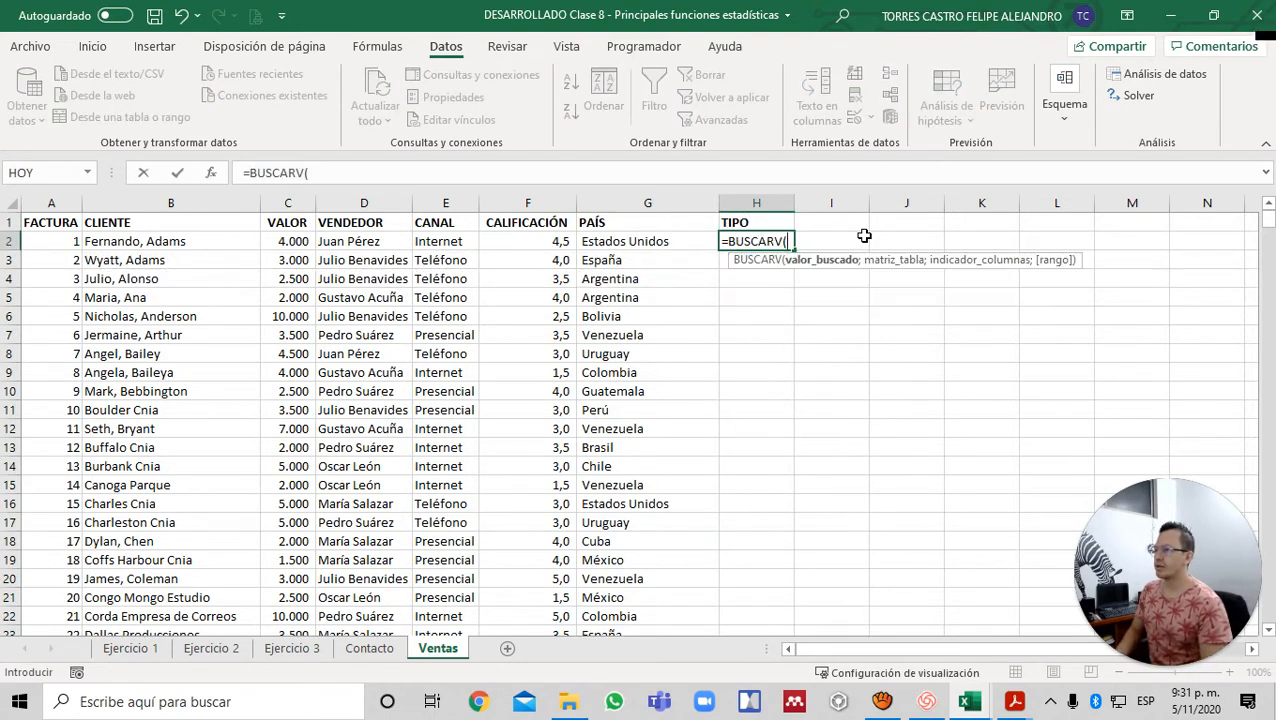
key(Left)
key(Left)
key(Left)
key(Left)
key(Left)
key(Left)
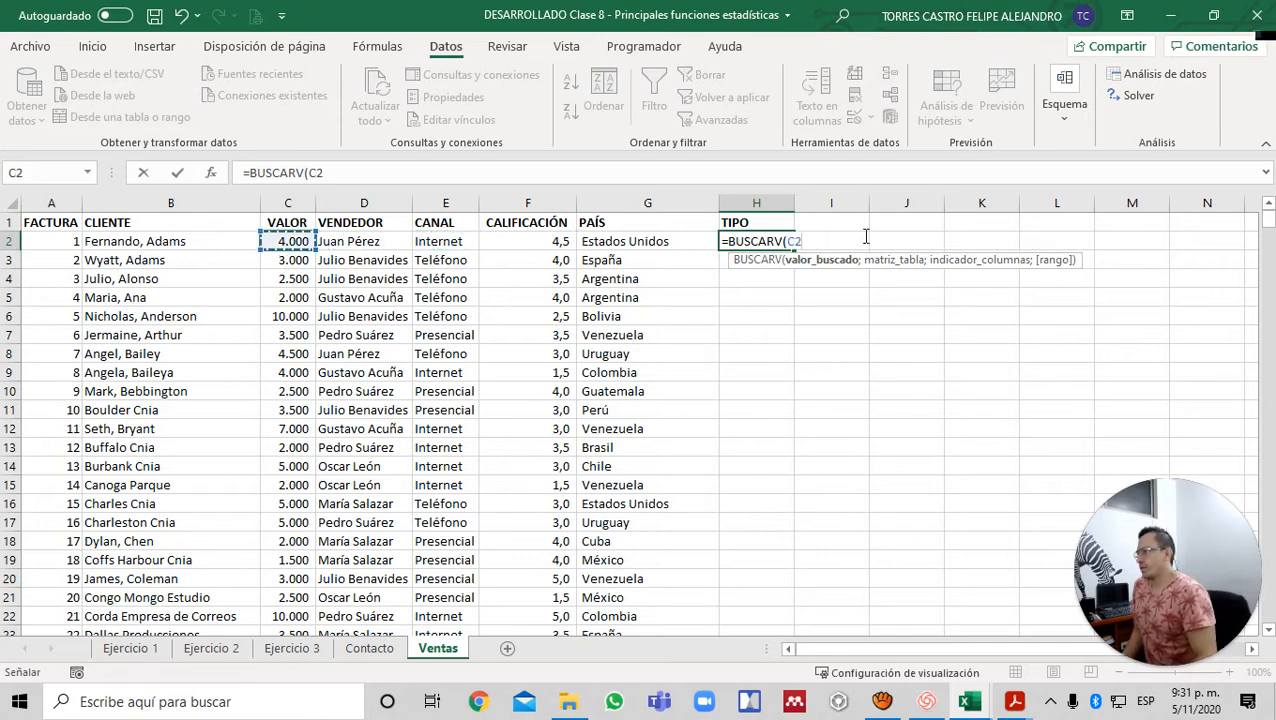
- Set the BUSCARV table range to the Cliente and Tipo columns of Contacto as the absolute reference $B$1:$C$108
text(;)
key(ctrl+Page_Up)
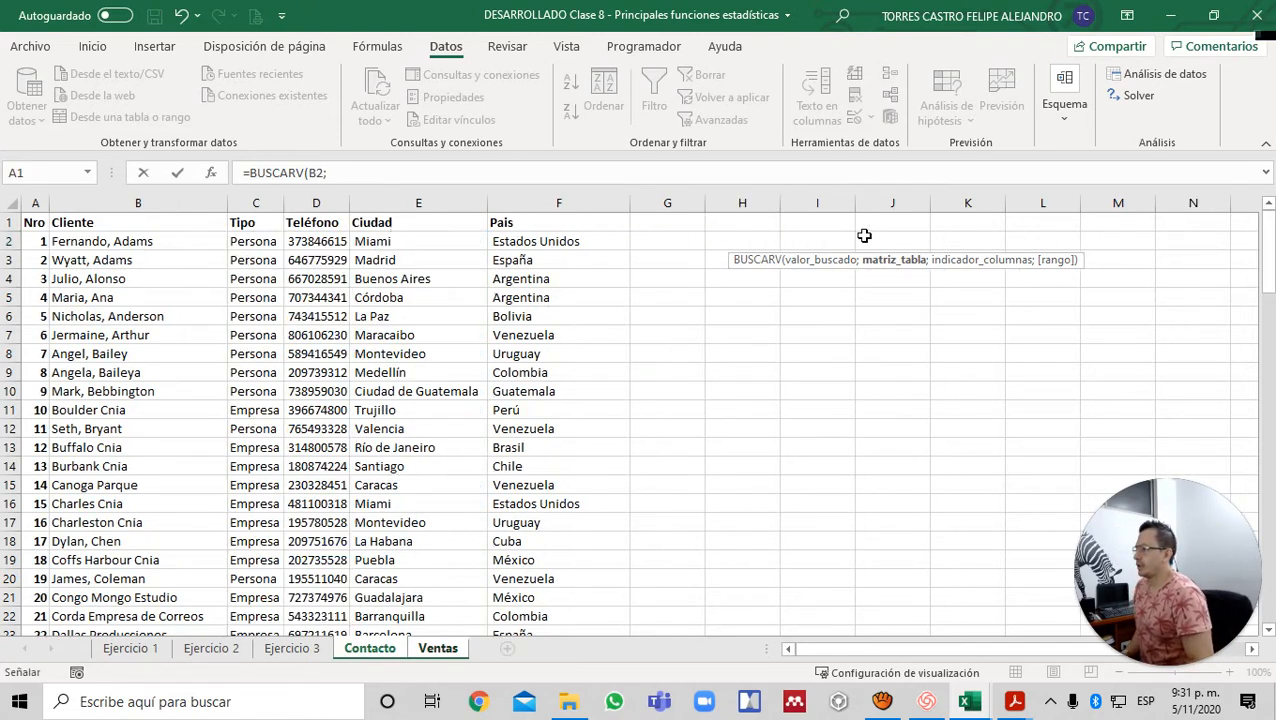
key(Down)
key(Right)
key(Up)
key(shift+Right)
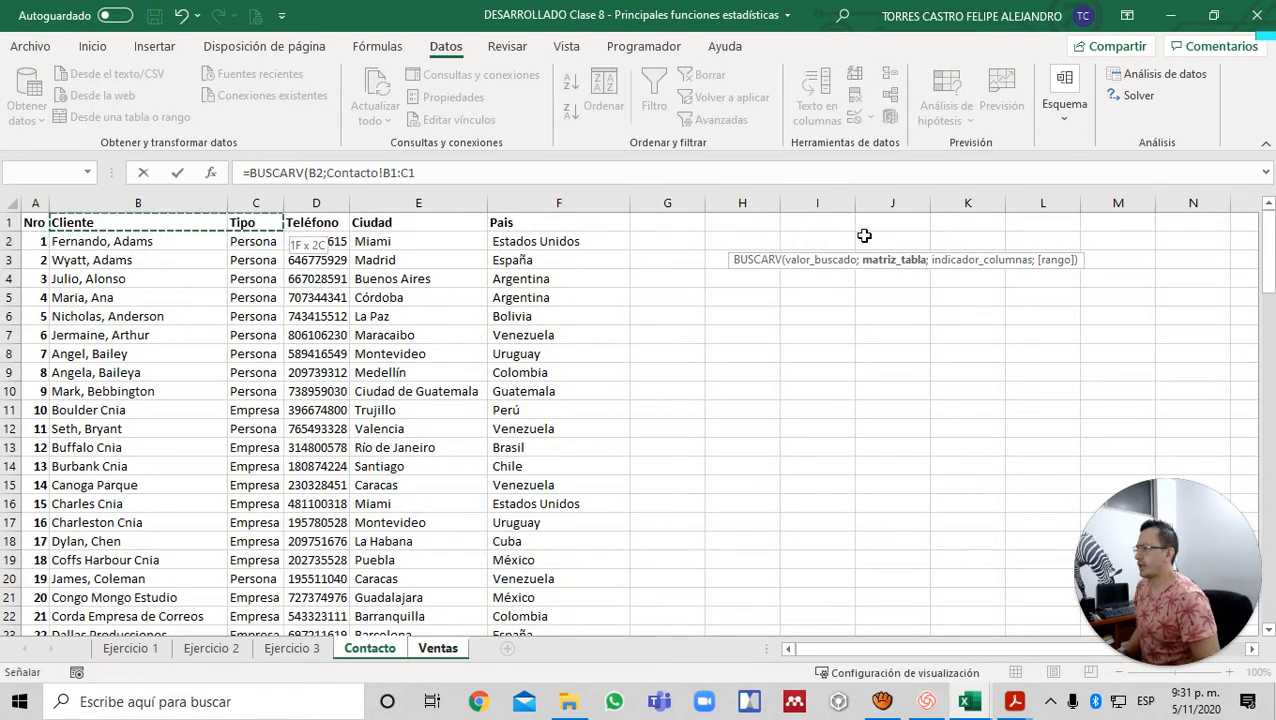
key(ctrl+shift+Down)
key(F4)
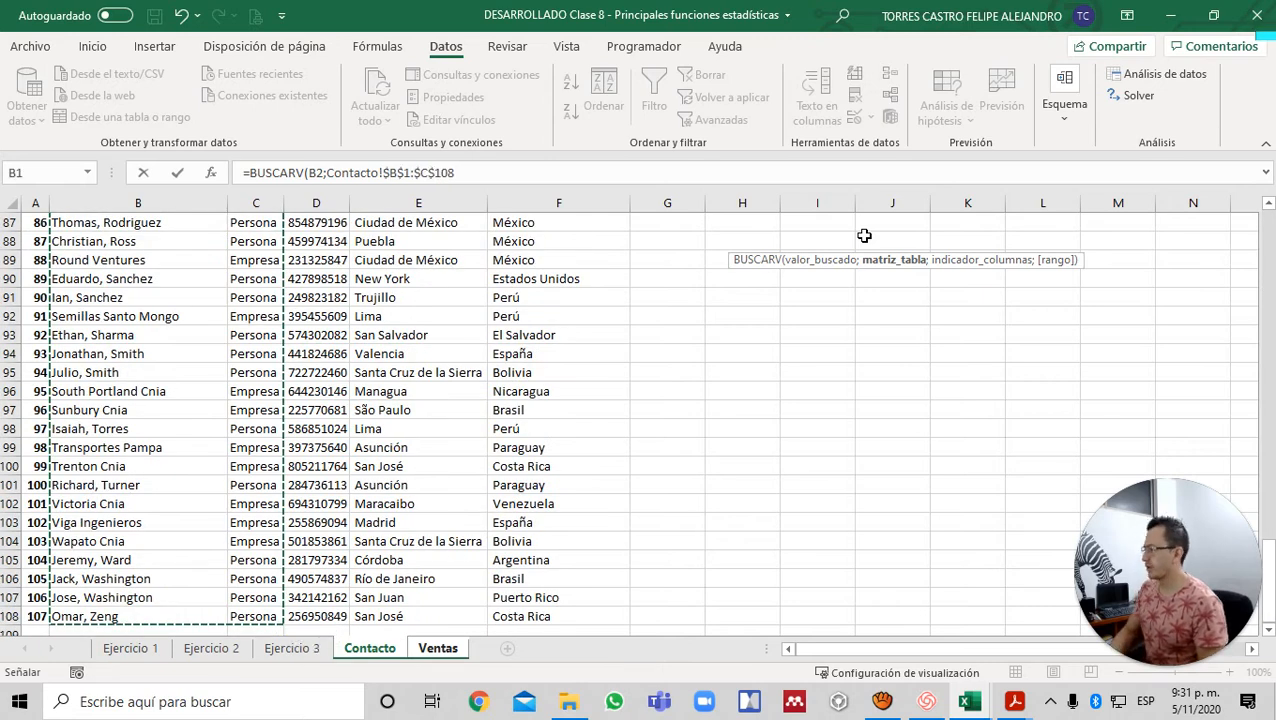
- Finish the BUSCARV formula in H2 with column index 2 and exact match 0, and fill it down the TIPO column
text(;)
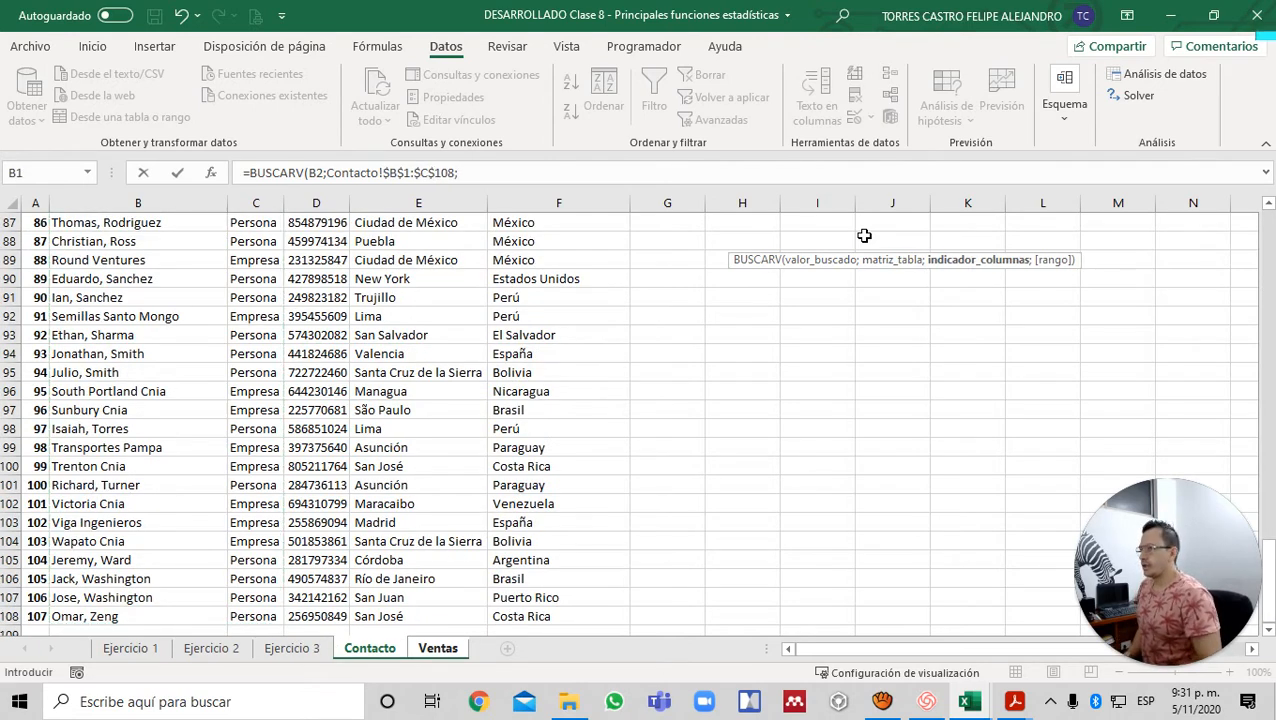
text(;)
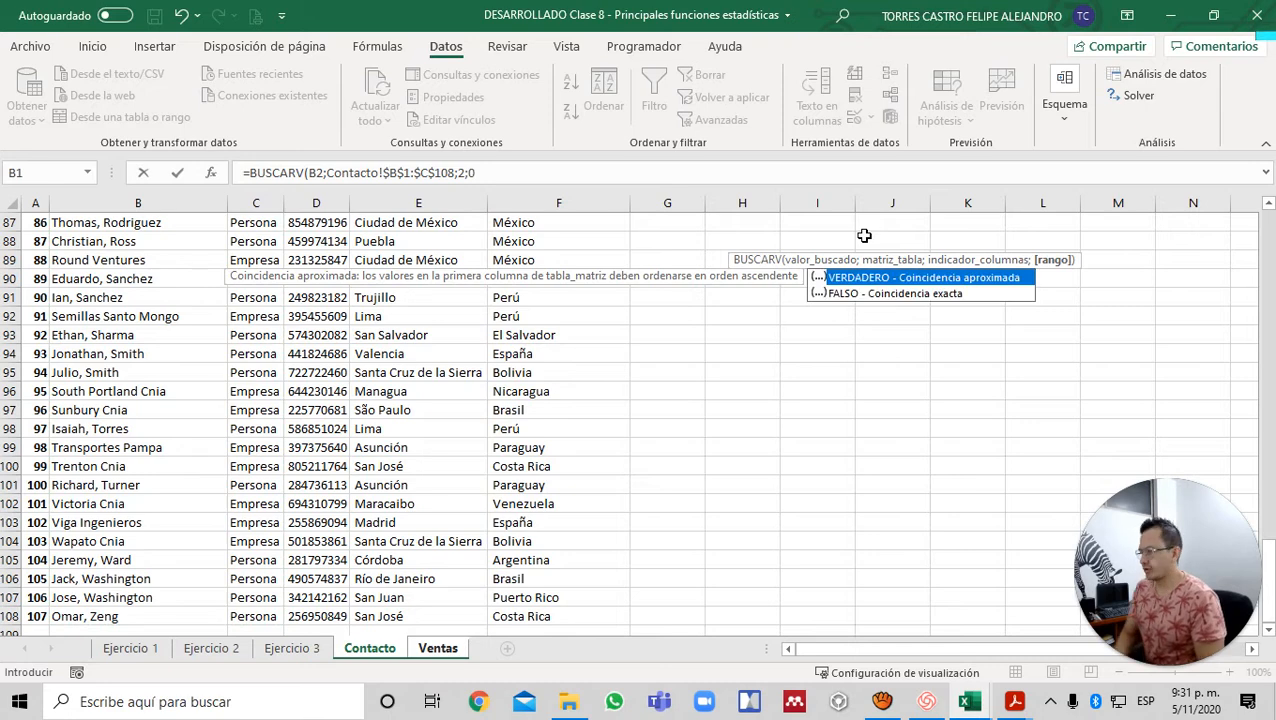
text(0))
key(Return)
key(Up)
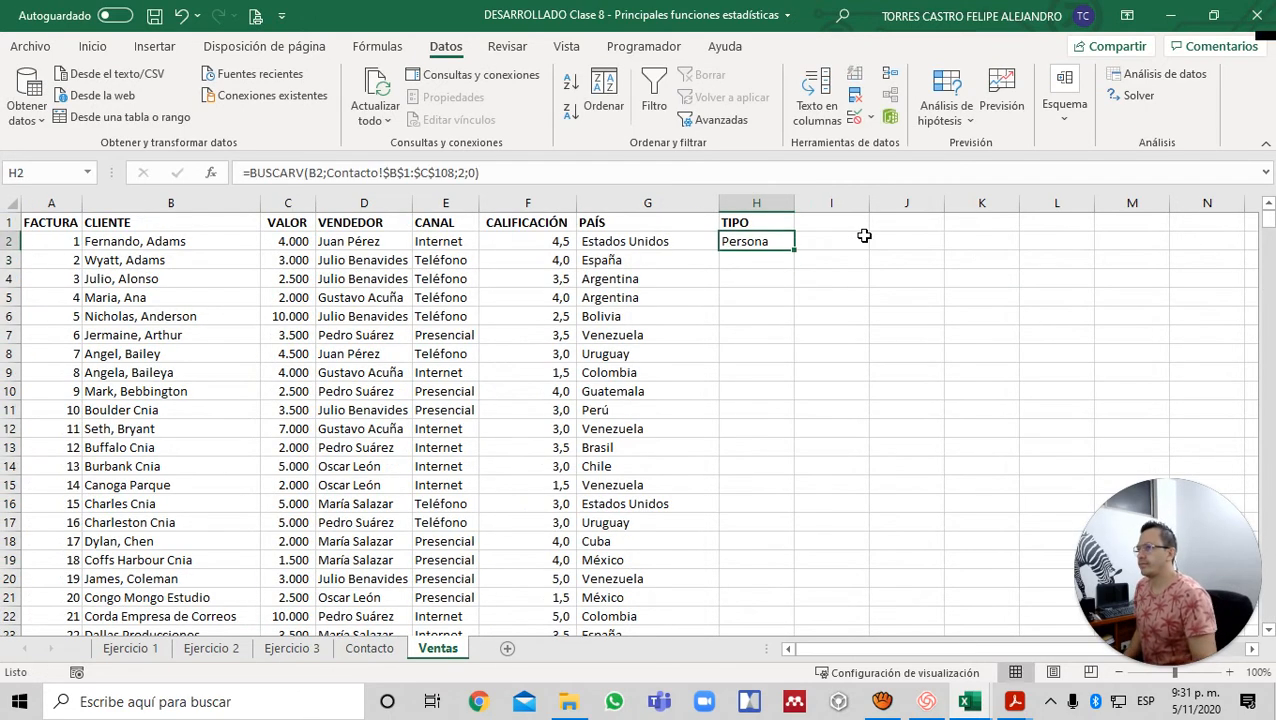
double_click(794, 250)
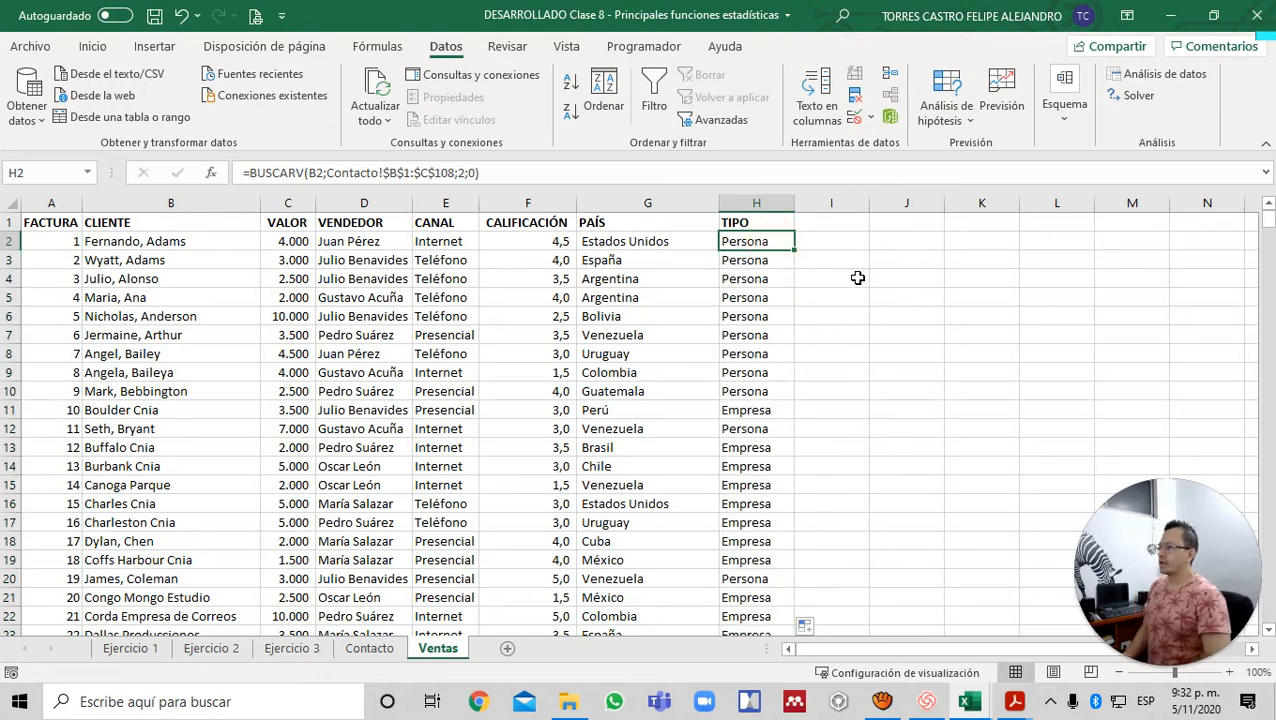
key(ctrl+Home)
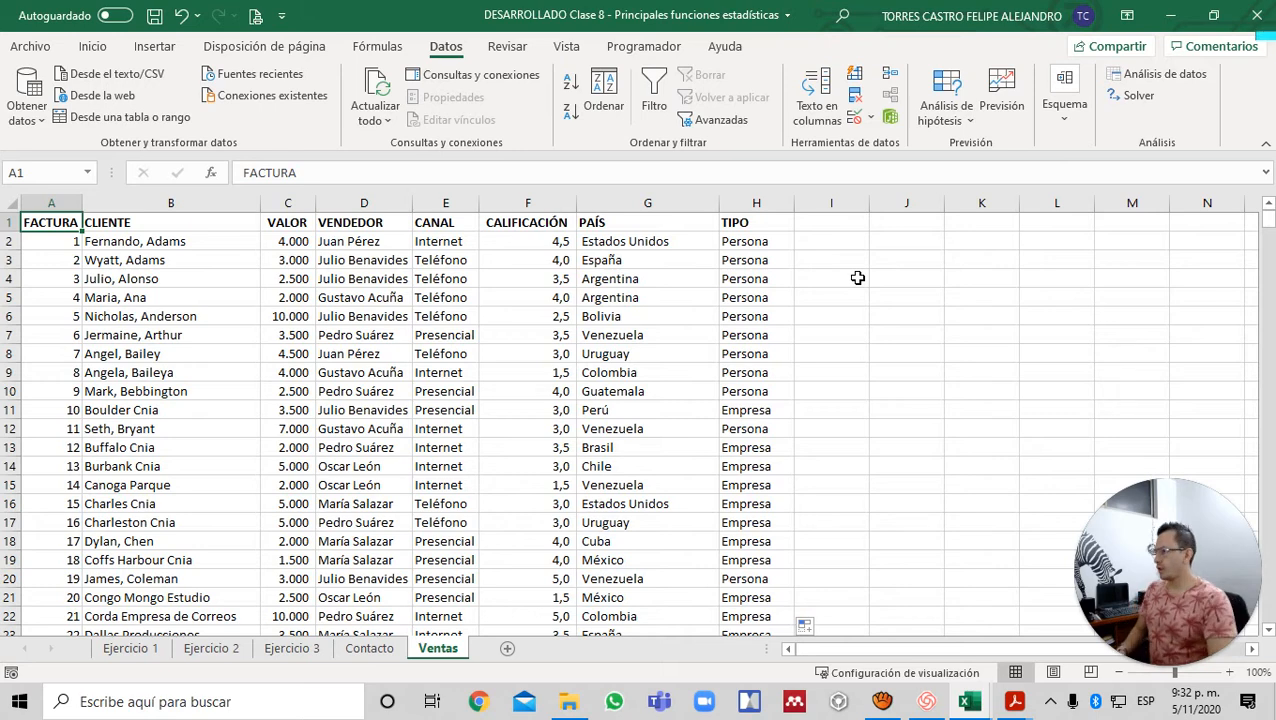
- Start a CONTAR.SI formula in B24 of the Ejercicio 3 sheet, beside VENTAS EMPRESAS
key(ctrl+Page_Up)
key(ctrl+Page_Up)
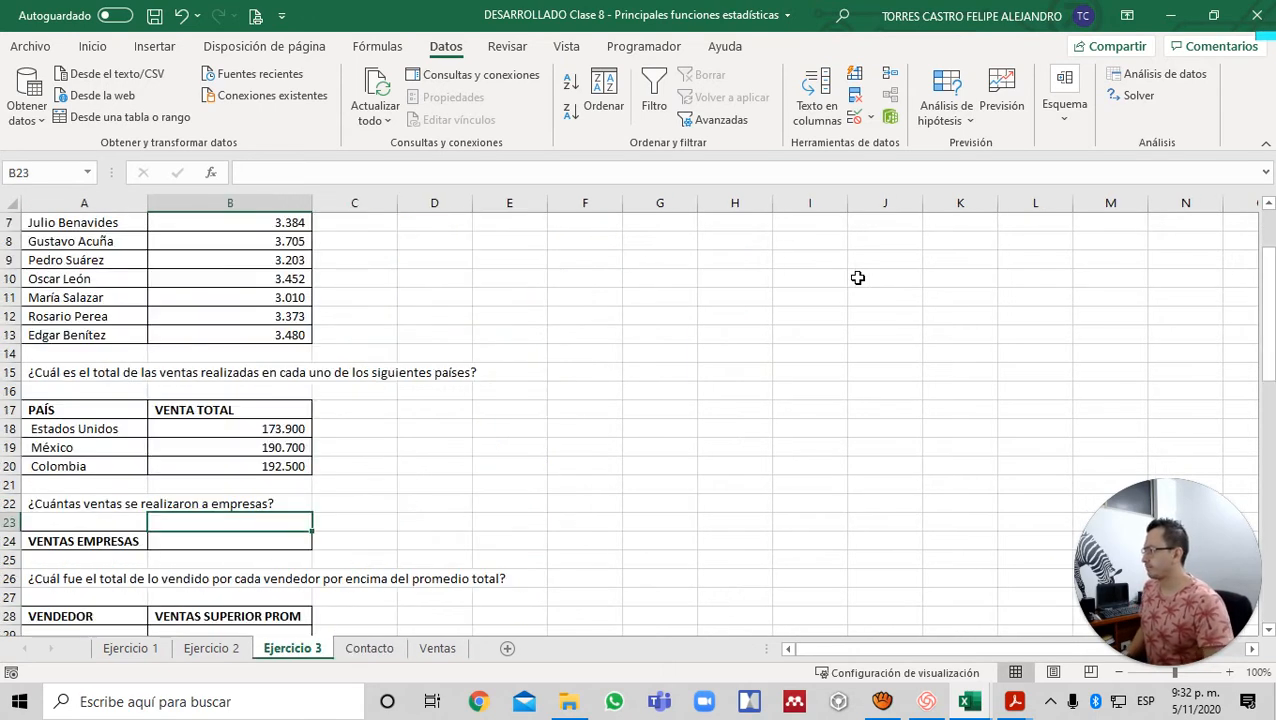
key(Down)
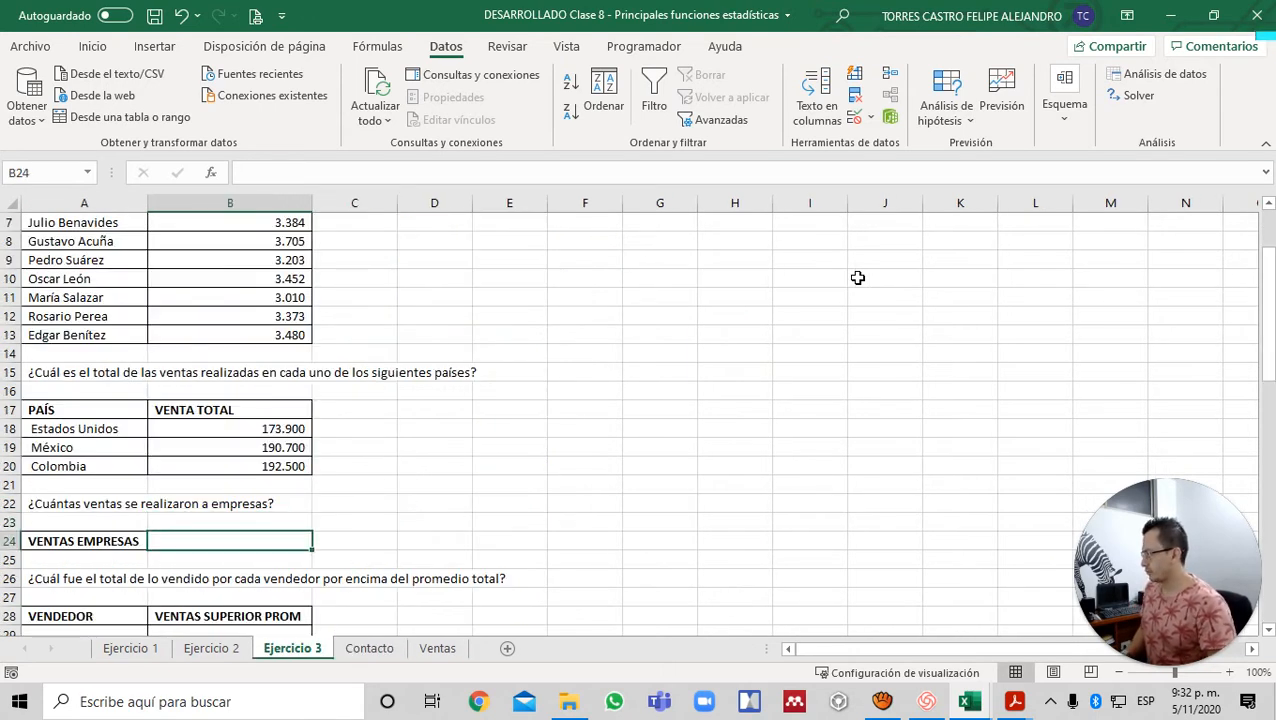
text(=)
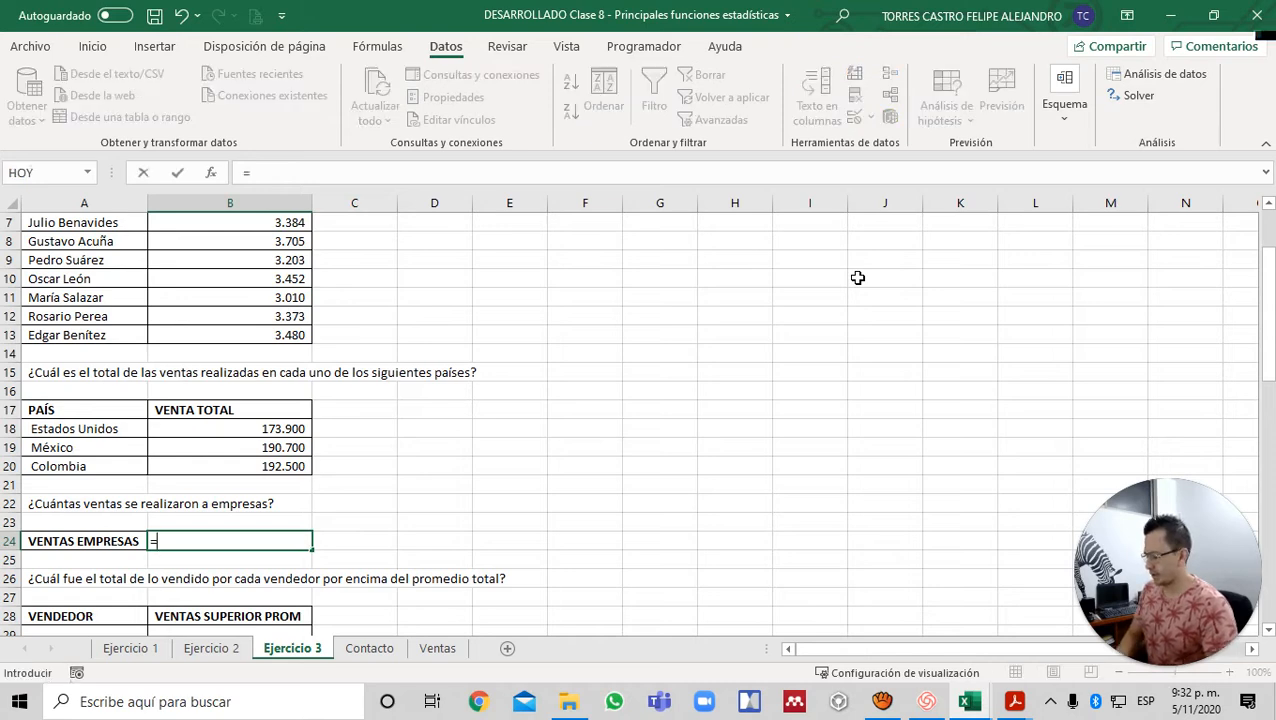
text(CONTA)
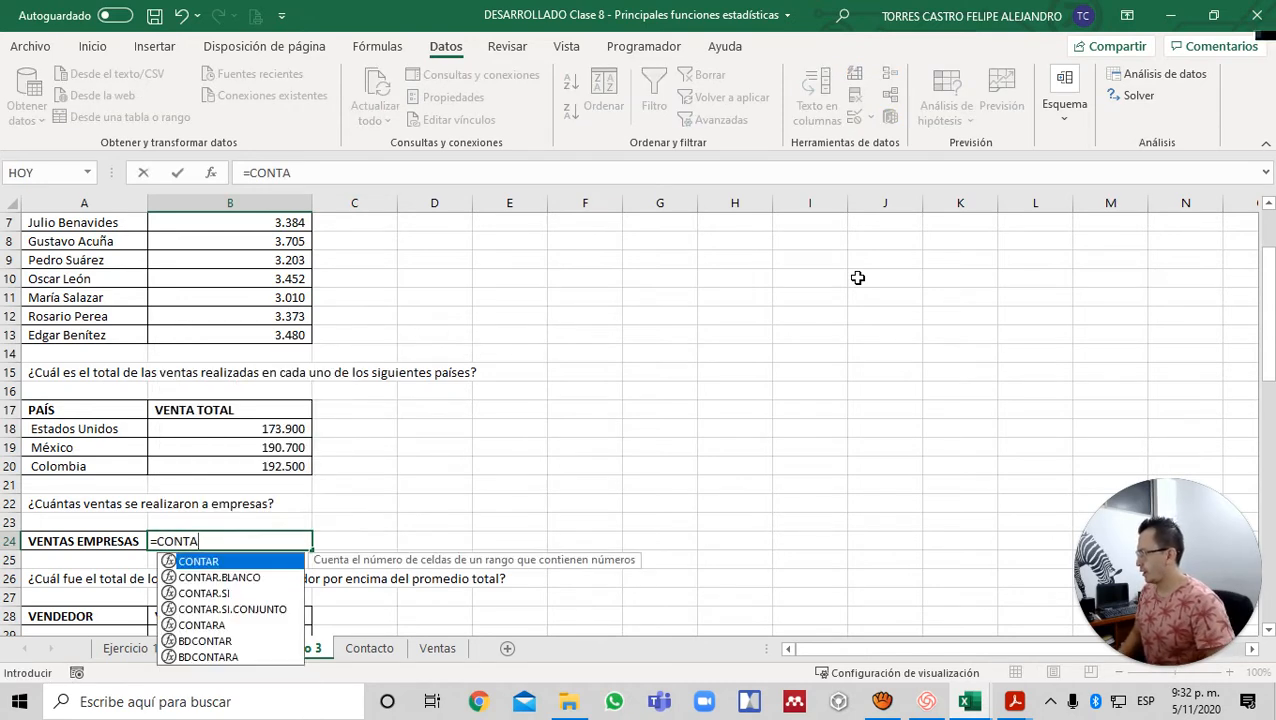
key(Down)
key(Down)
key(Tab)
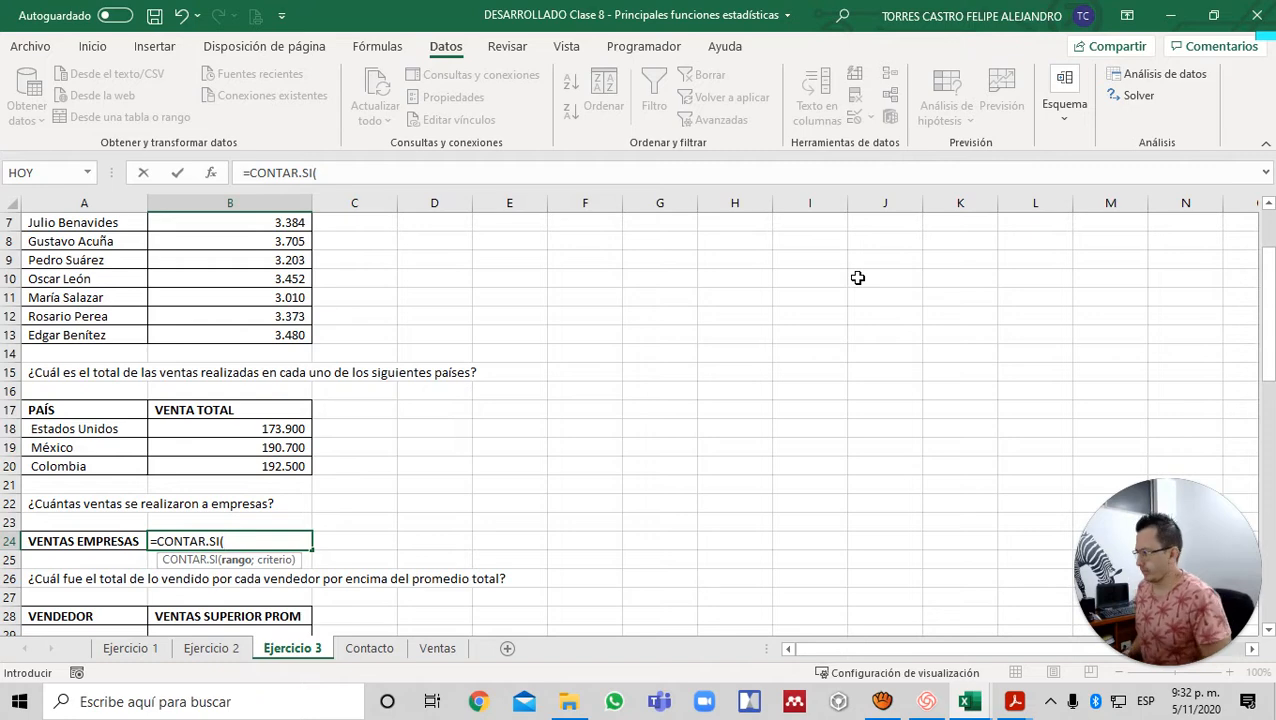
- Set the CONTAR.SI range to the TIPO data in the Ventas sheet, H2:H501
key(ctrl+Page_Down)
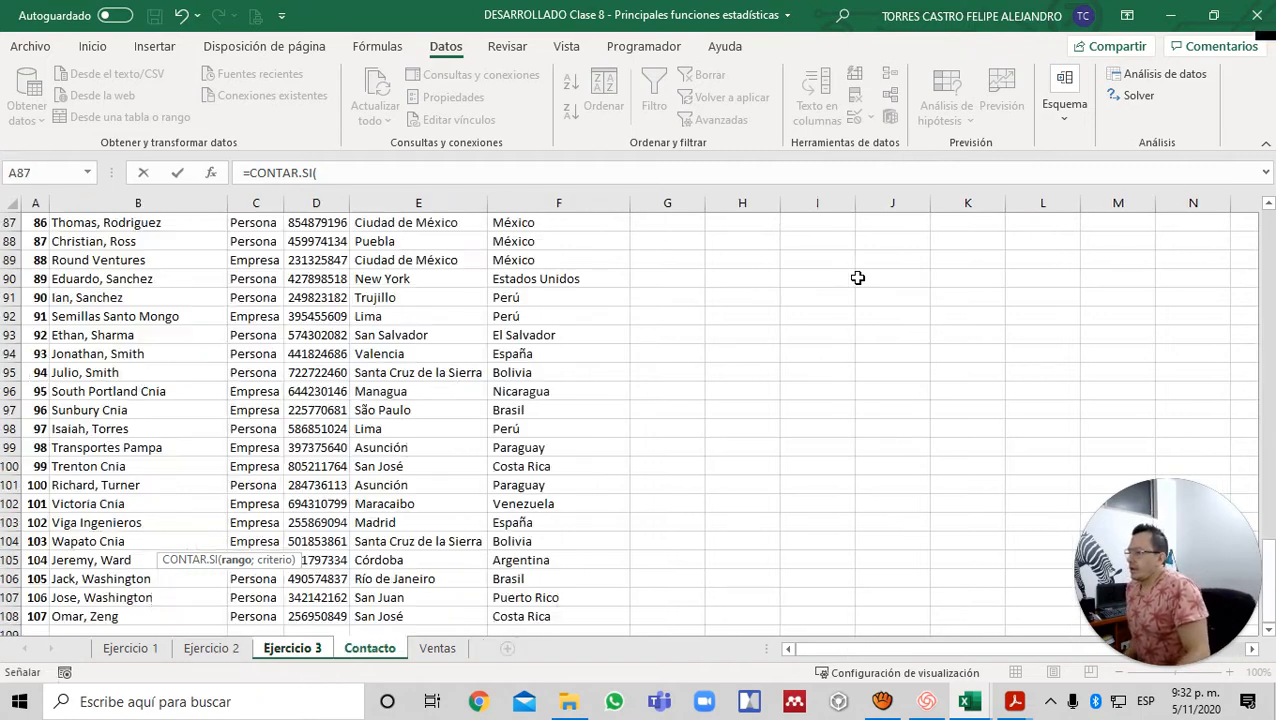
key(ctrl+Page_Down)
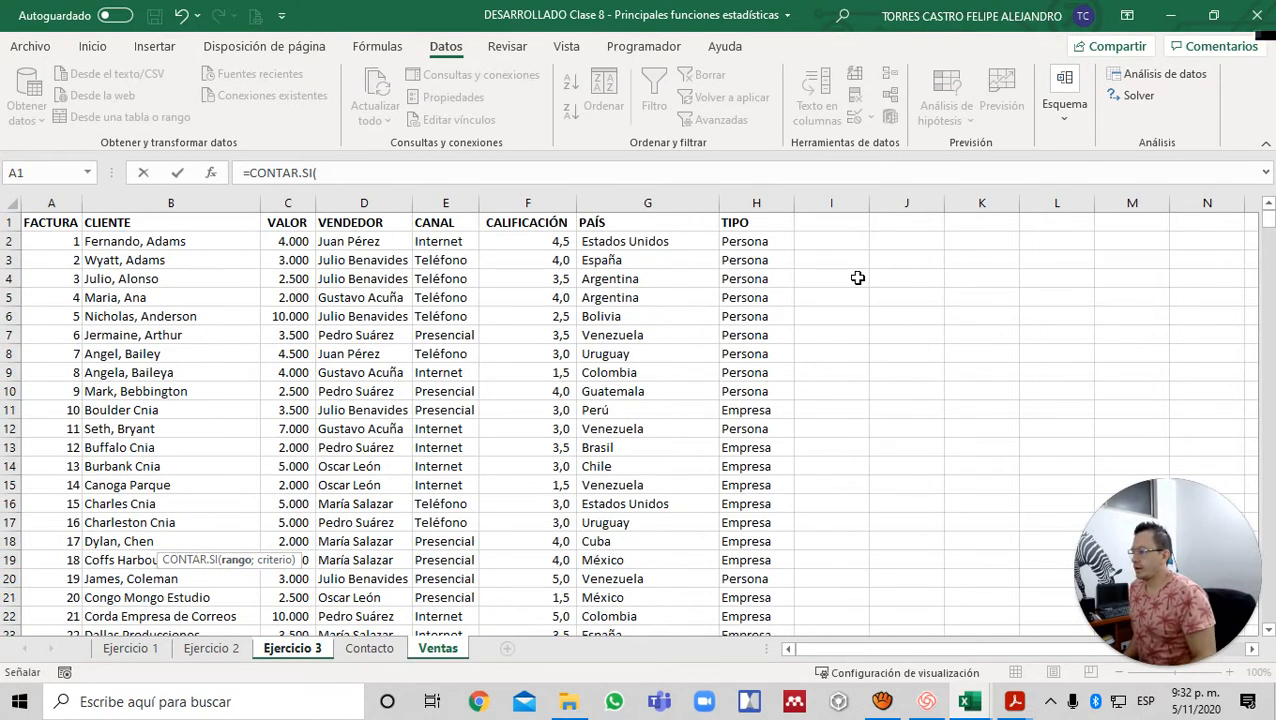
key(Right)
key(Right)
key(Right)
key(Right)
key(Right)
key(Down)
key(Right)
key(Right)
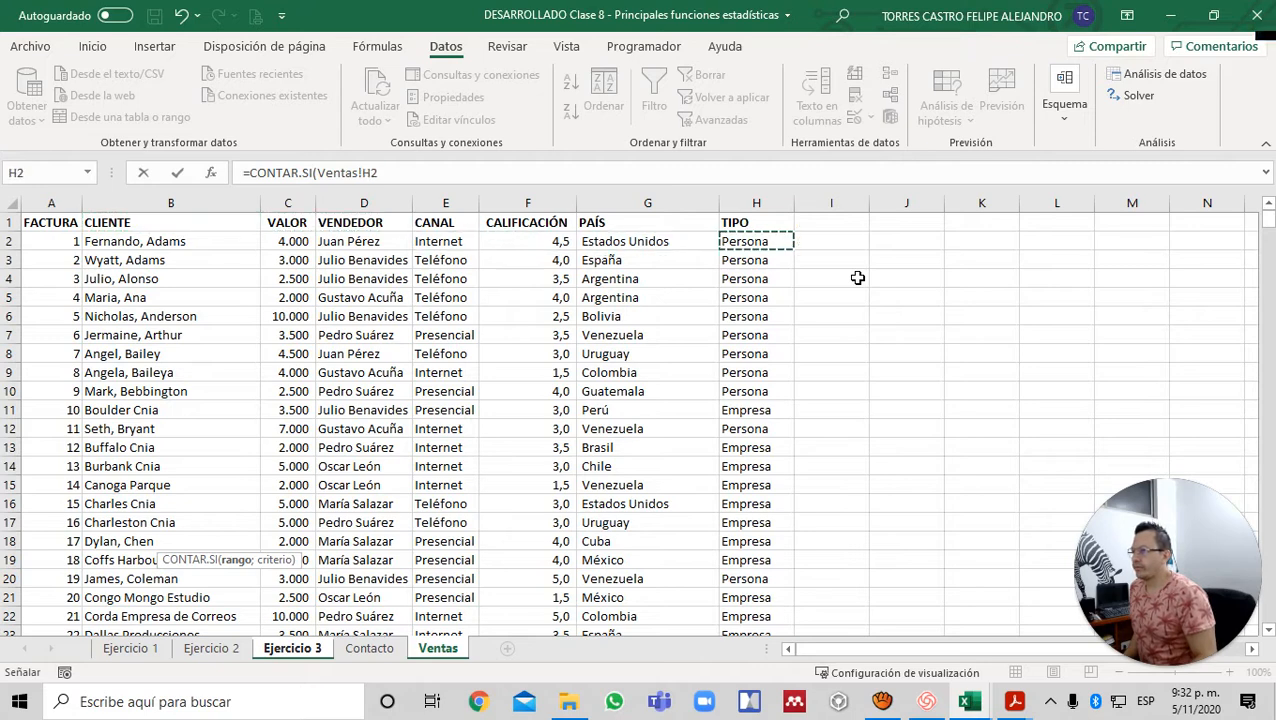
key(ctrl+shift+Down)
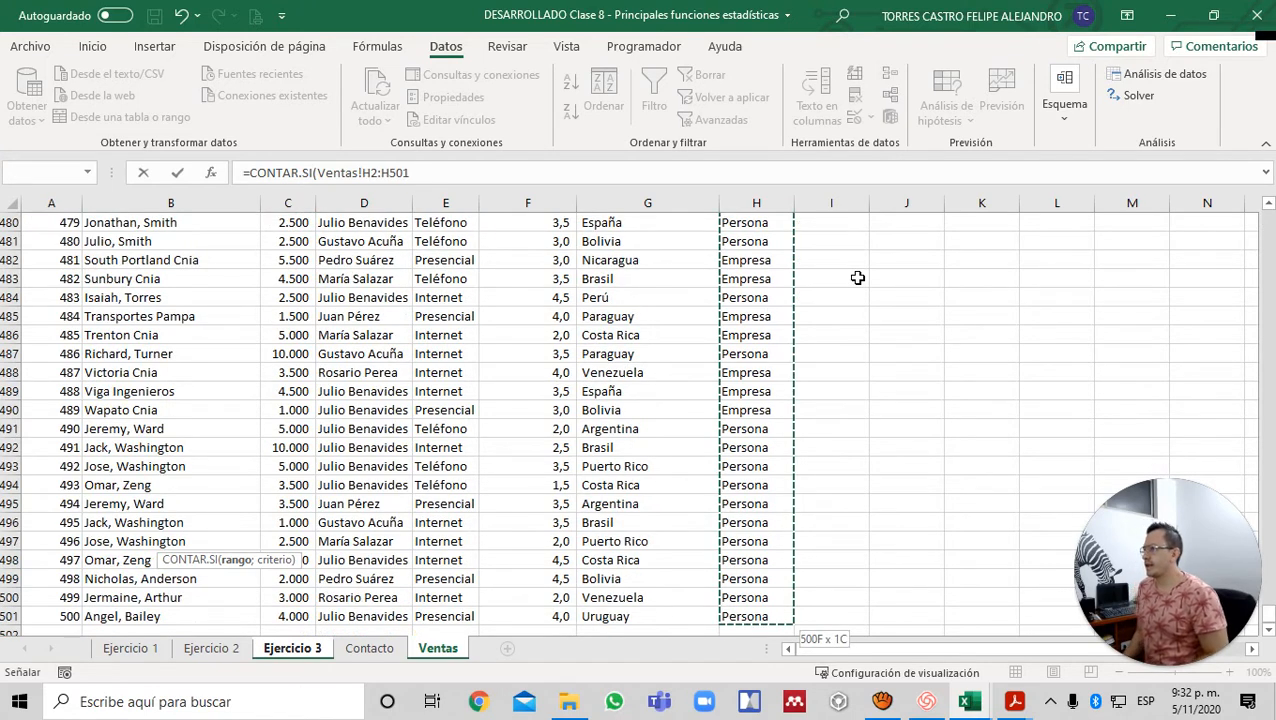
text(;)
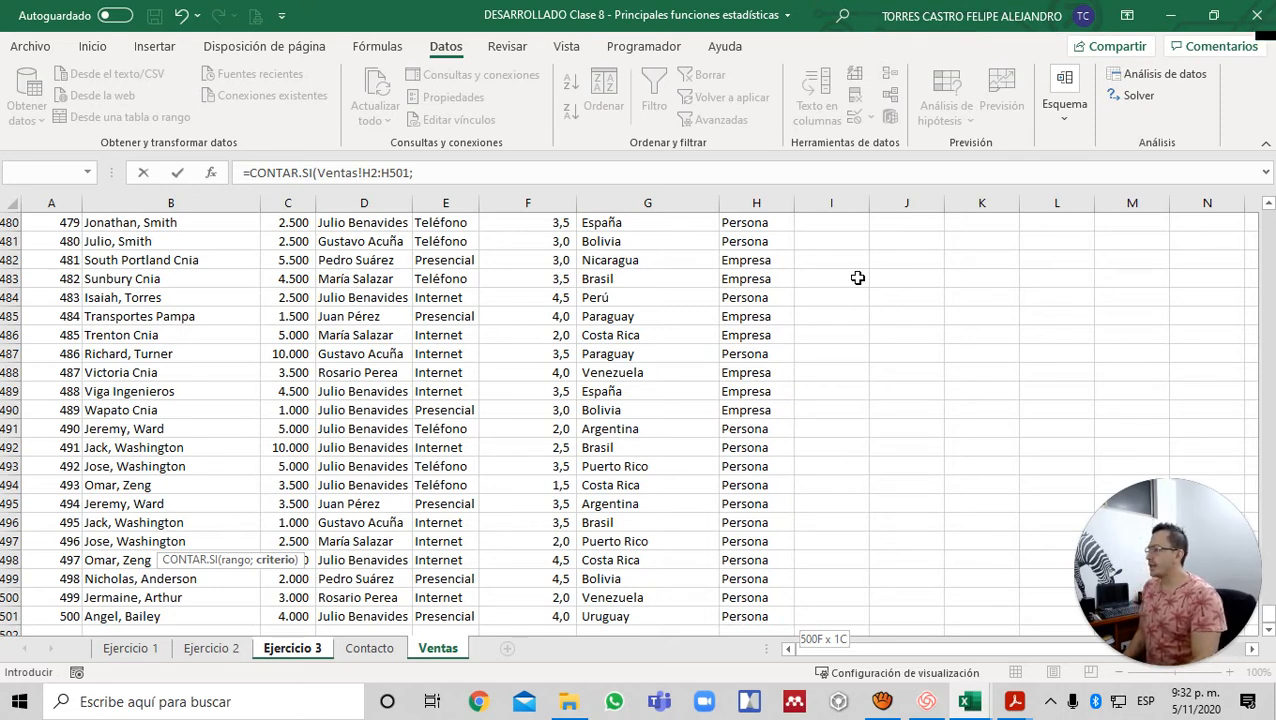
- Complete the CONTAR.SI formula in B24 with the criterion "Empresa"
key(ctrl+Page_Up)
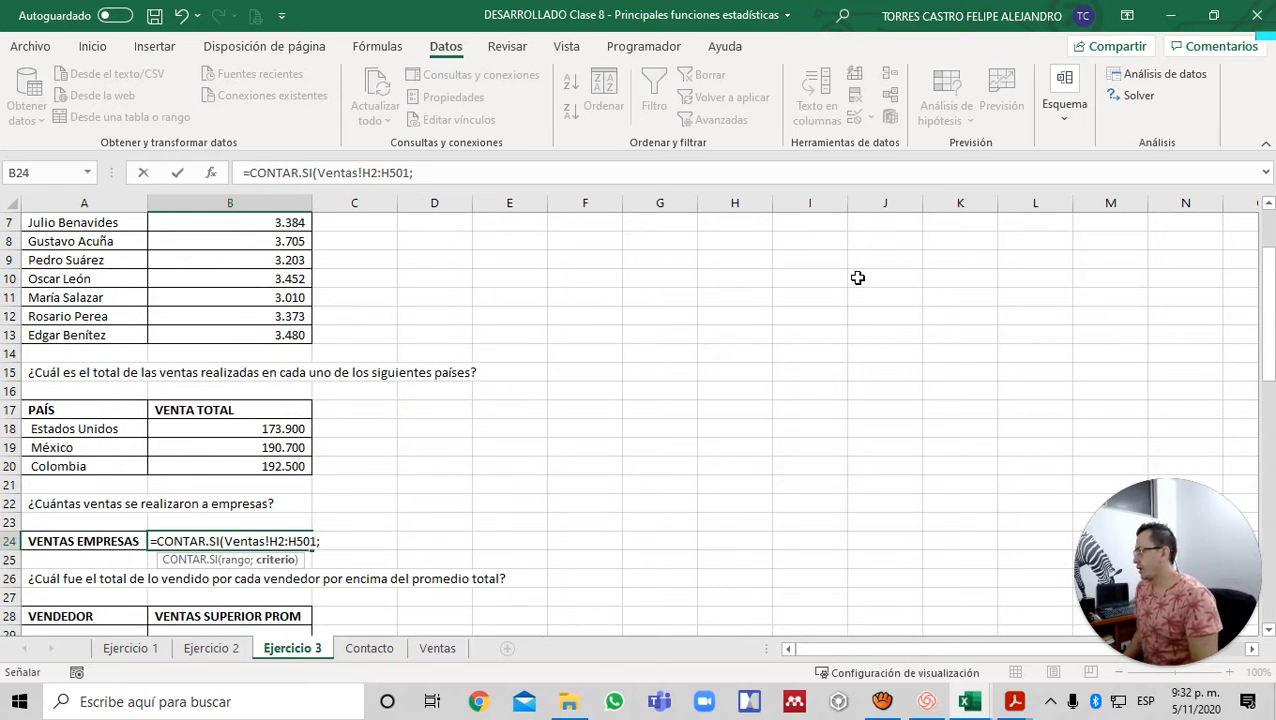
text(")
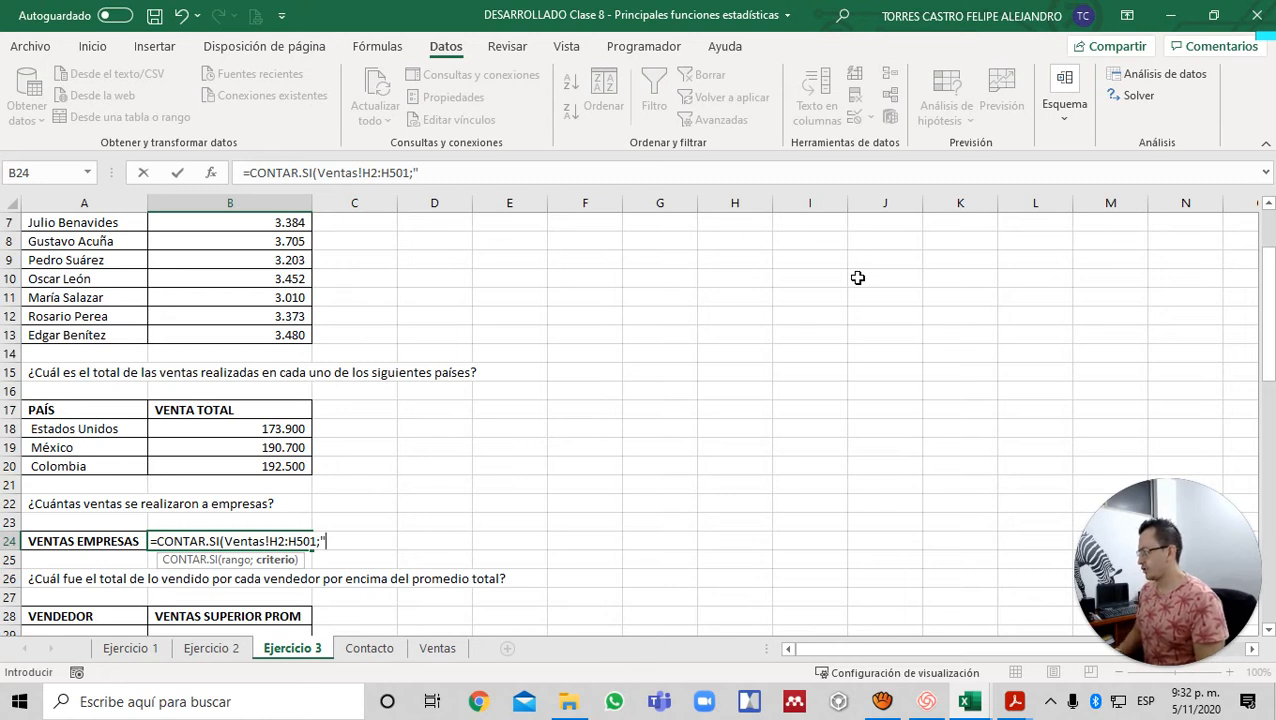
text(E)
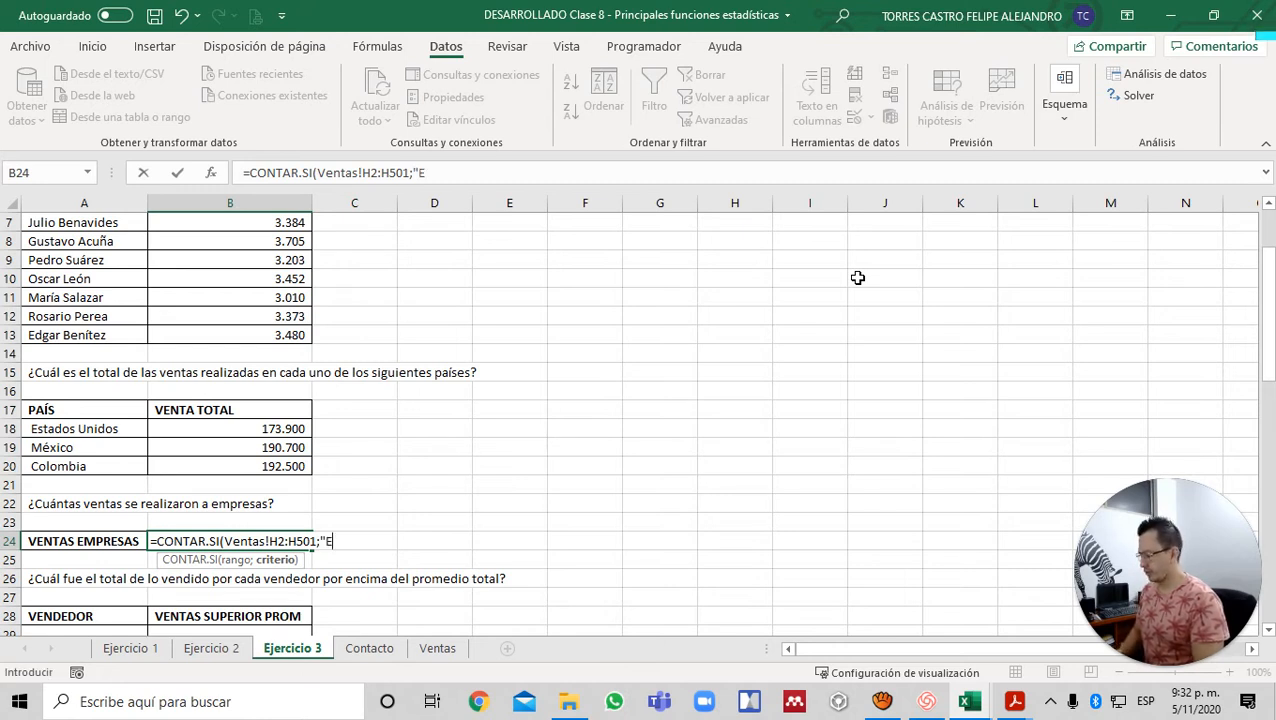
text(mpresa")
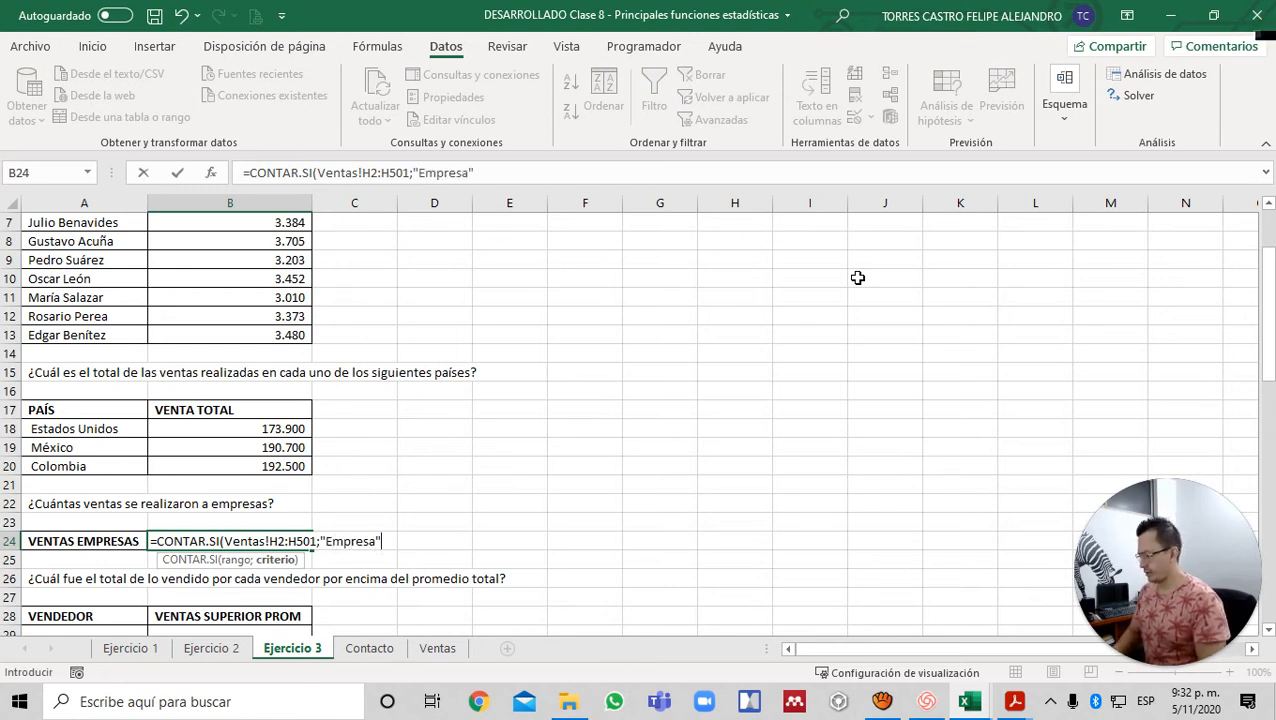
text())
key(Return)
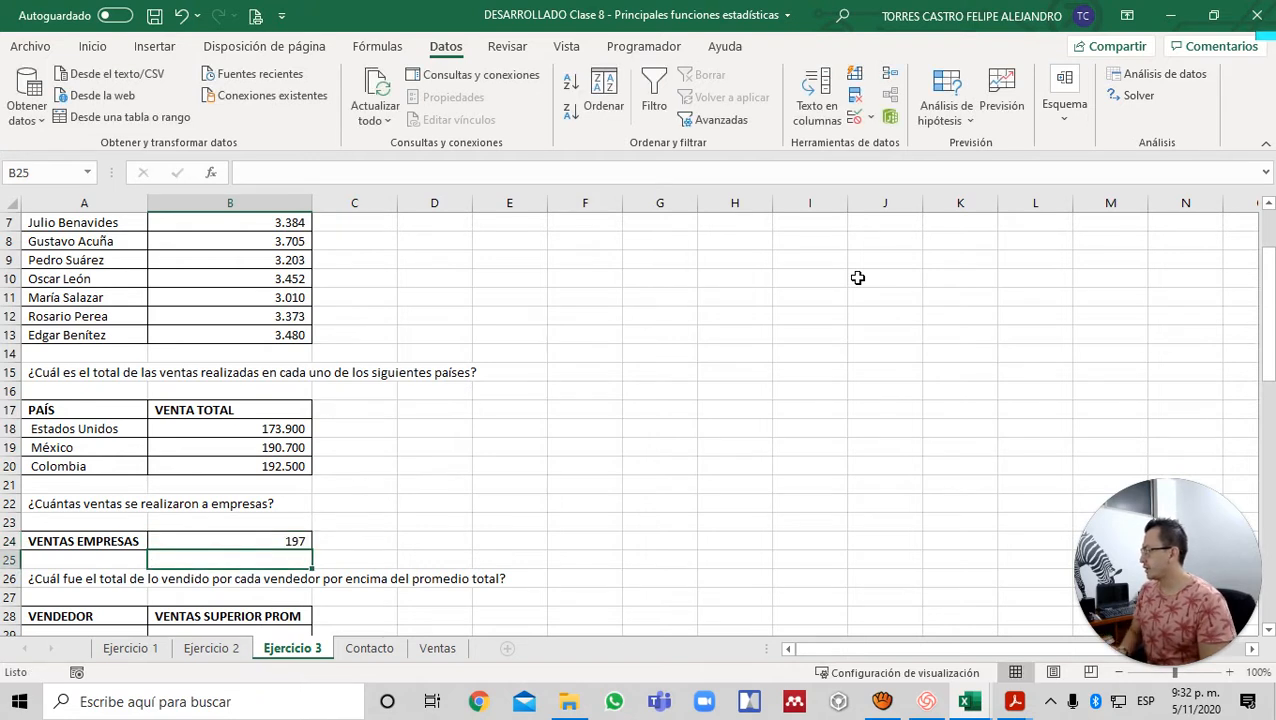
key(Up)
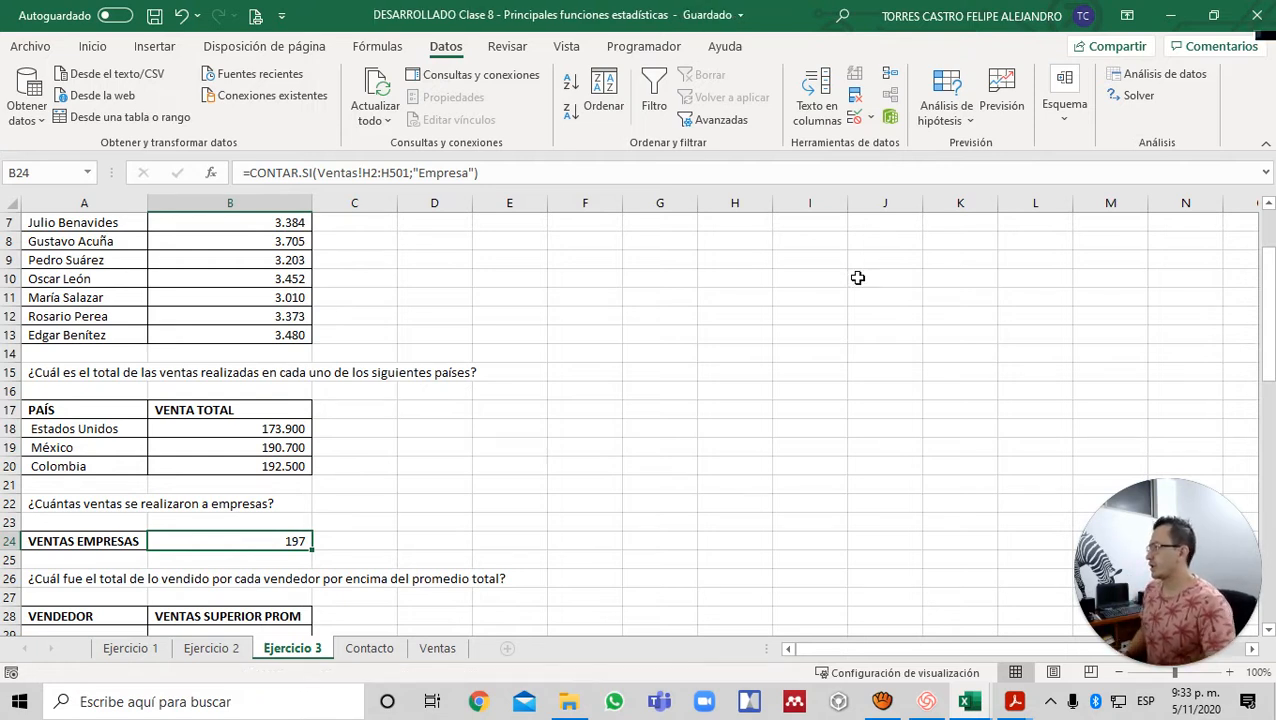
- Copy the seller names in A6:A13 from the PROMEDIO VENTAS table of Ejercicio 3
scroll(657, 395, down, 1)
scroll(657, 395, down, 3)
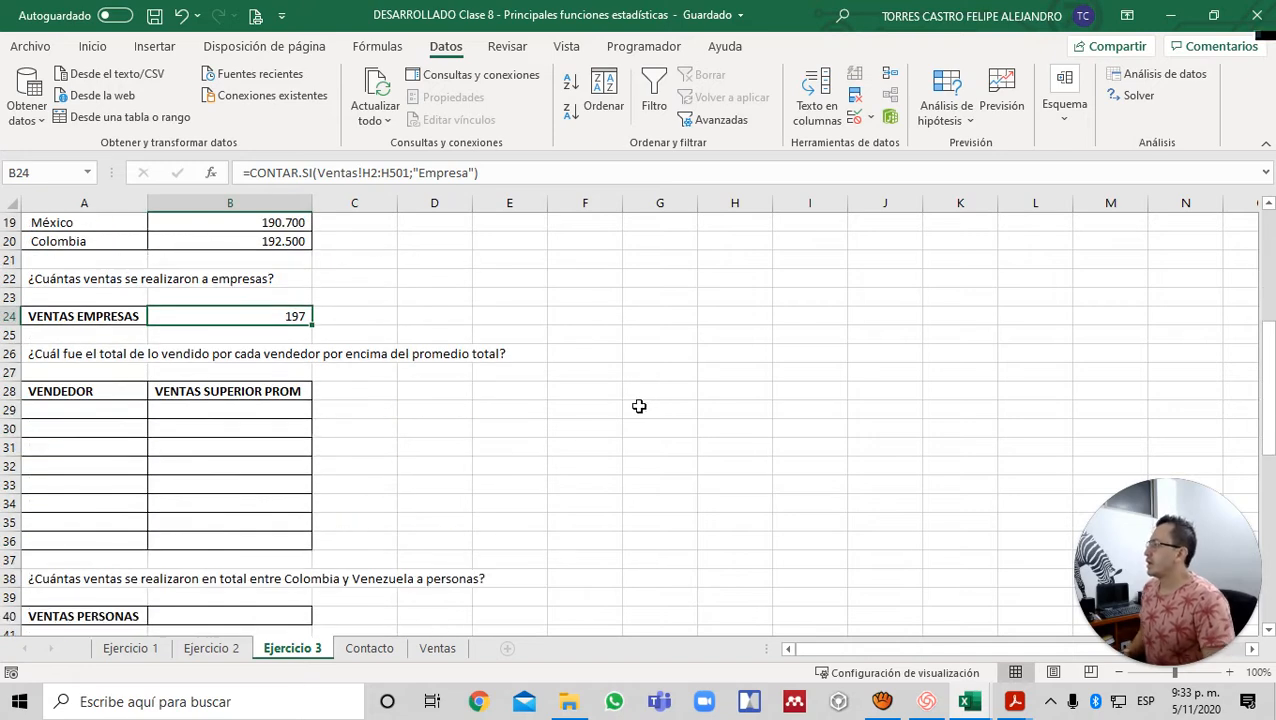
scroll(571, 452, down, 1)
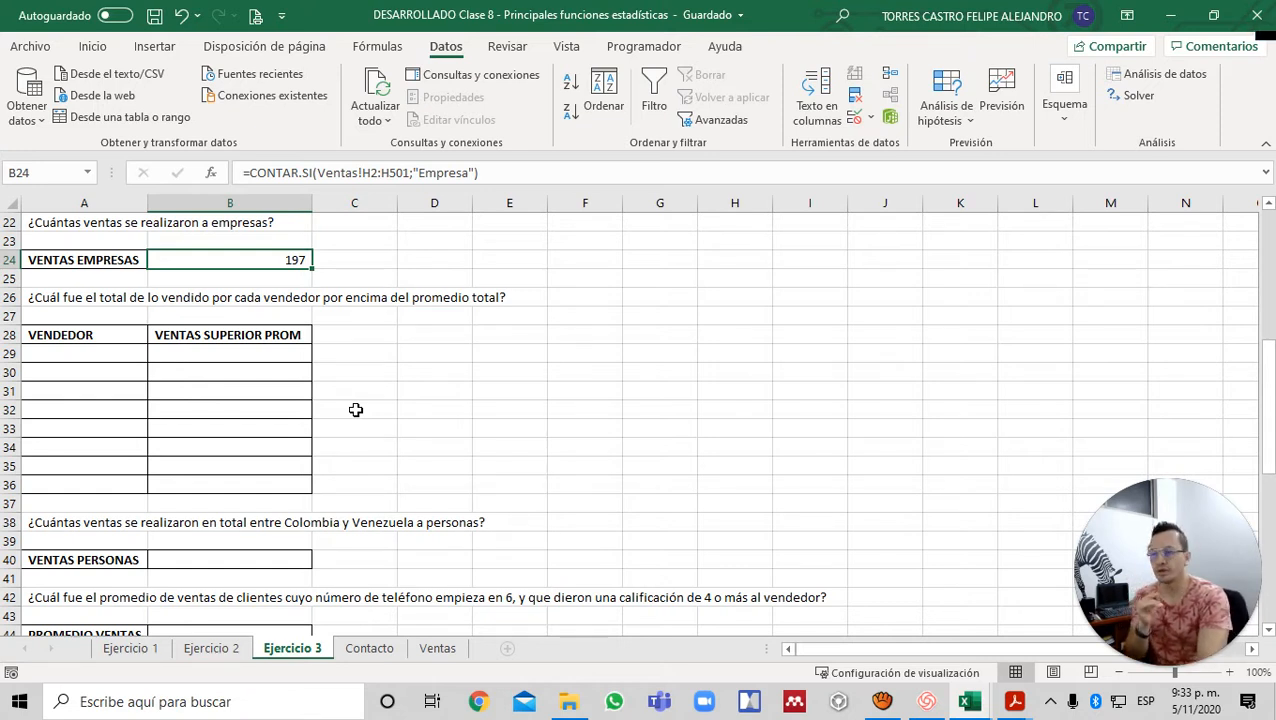
key(ctrl+Up)
key(ctrl+Up)
key(ctrl+Up)
key(ctrl+Up)
key(ctrl+Up)
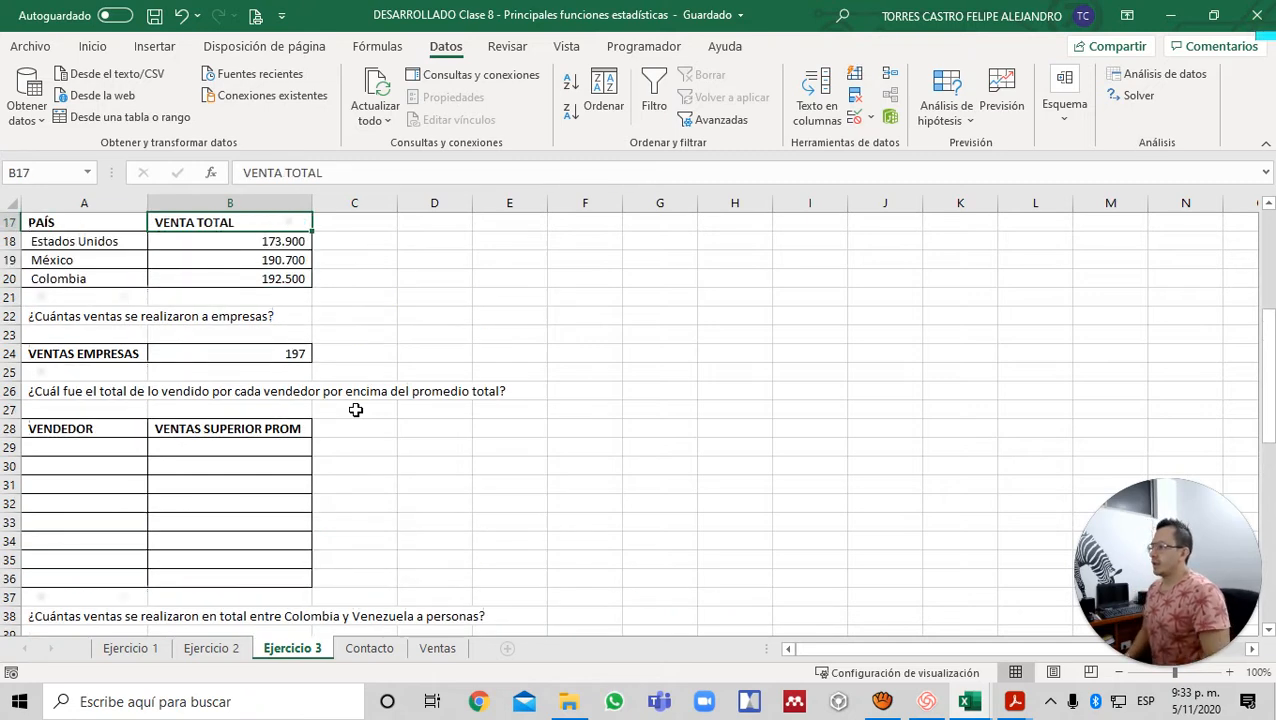
key(Left)
key(Down)
key(Down)
key(Down)
key(Down)
key(Down)
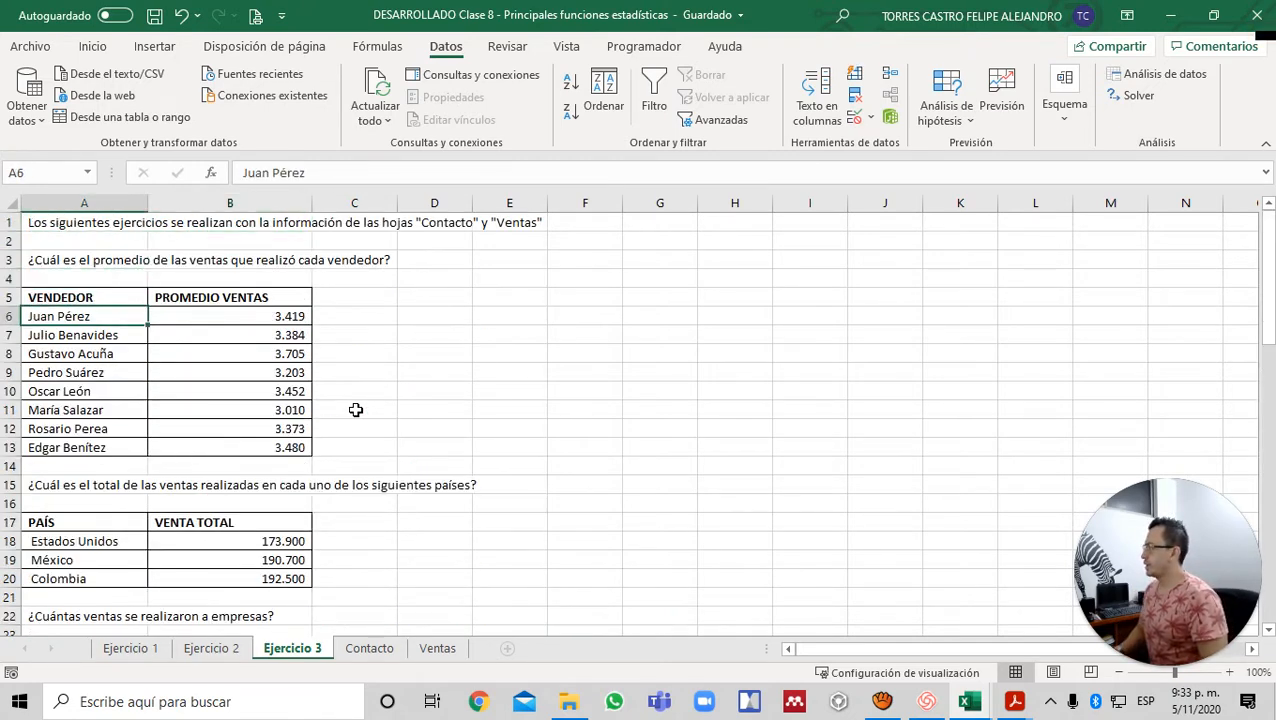
key(ctrl+shift+Down)
key(ctrl+c)
- Paste the copied seller names into the VENDEDOR column of the VENTAS SUPERIOR PROM table, starting at A29
key(Down)
key(Down)
key(Down)
key(Down)
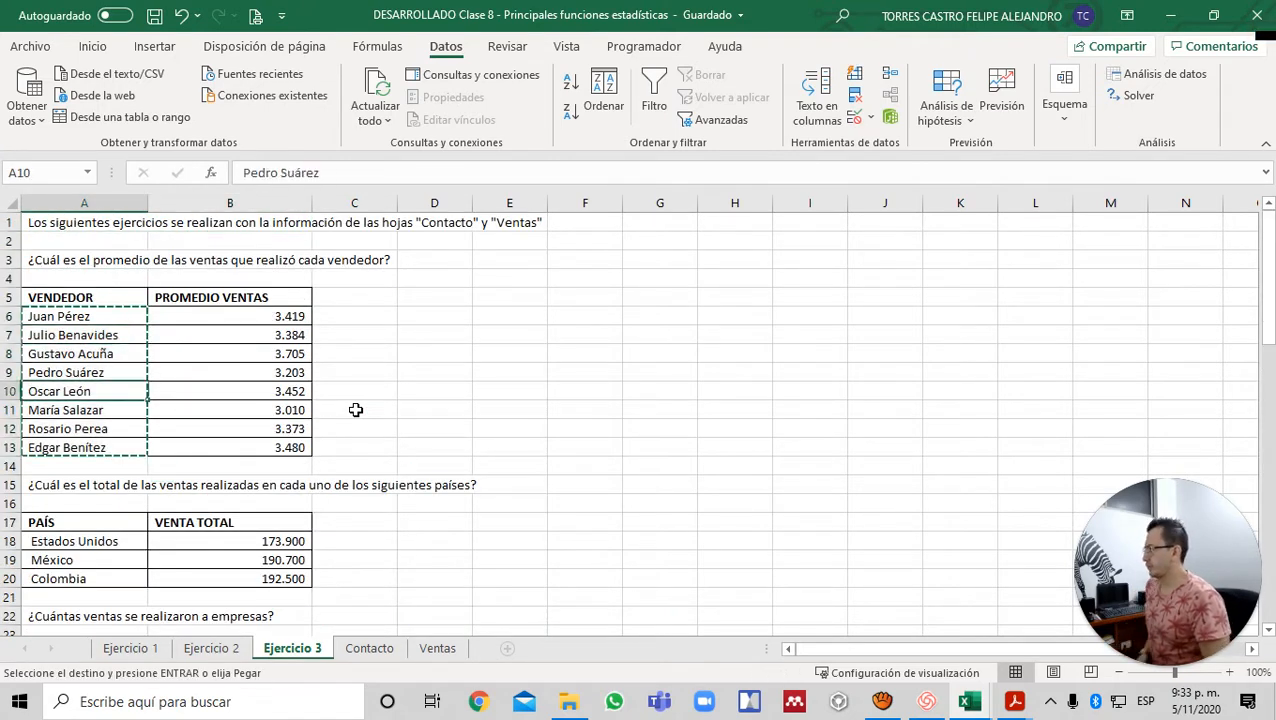
key(ctrl+Down)
key(ctrl+Down)
key(ctrl+Down)
key(ctrl+Down)
key(ctrl+Down)
key(ctrl+Down)
key(ctrl+Down)
key(ctrl+Down)
key(ctrl+Down)
key(ctrl+Down)
key(Up)
key(Up)
key(Up)
key(Up)
key(Up)
key(Up)
key(Up)
key(Up)
key(Up)
key(Up)
key(Up)
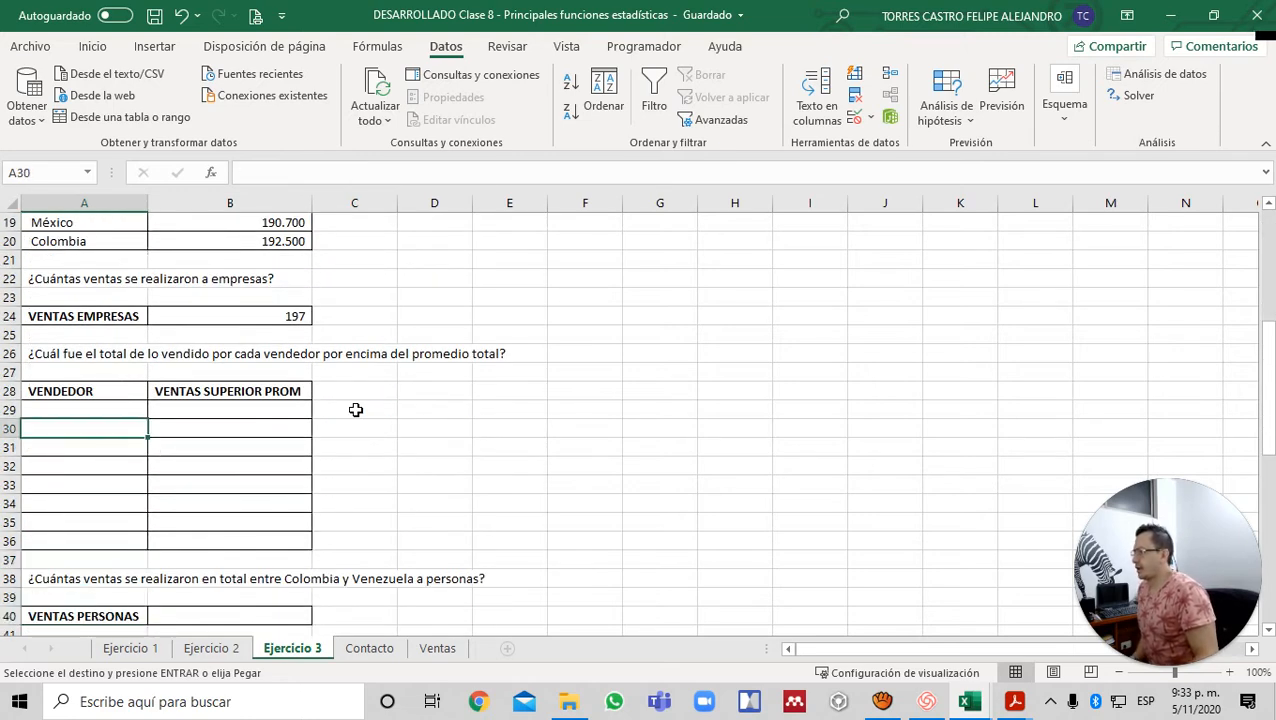
key(shift+F10)
key(Down)
key(Down)
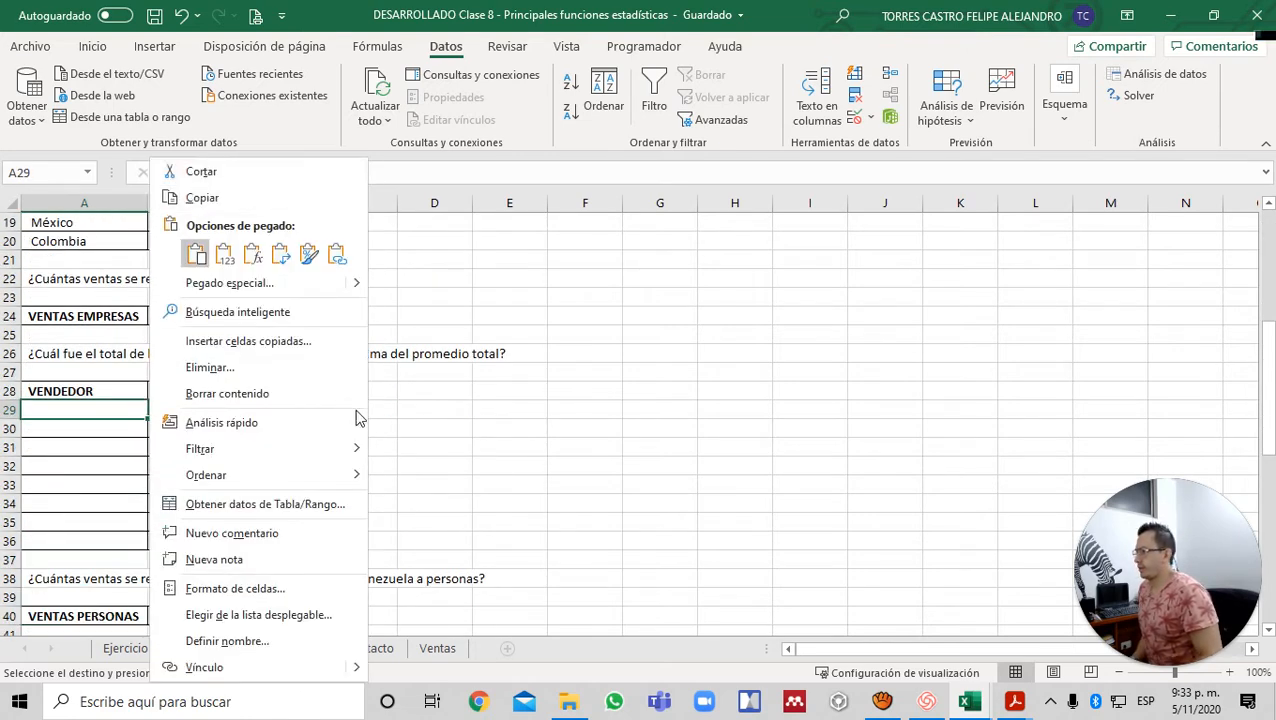
key(Return)
key(Right)
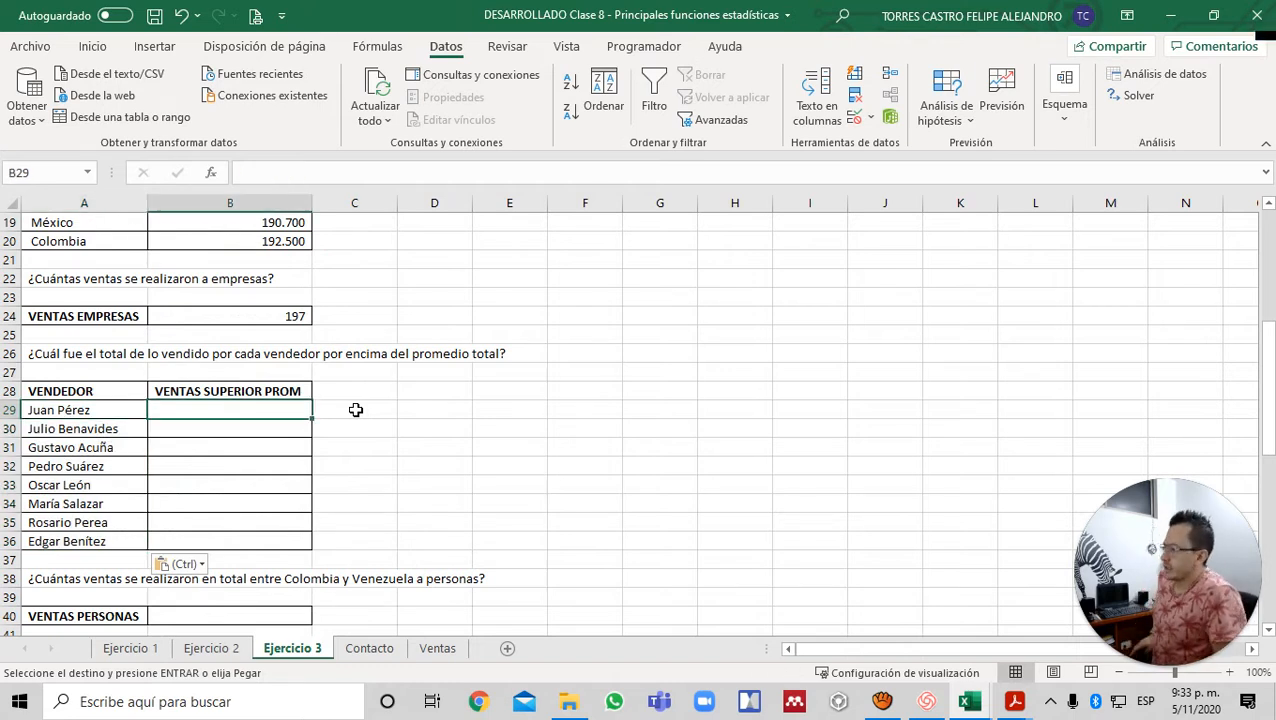
mouse_move(1207, 607)
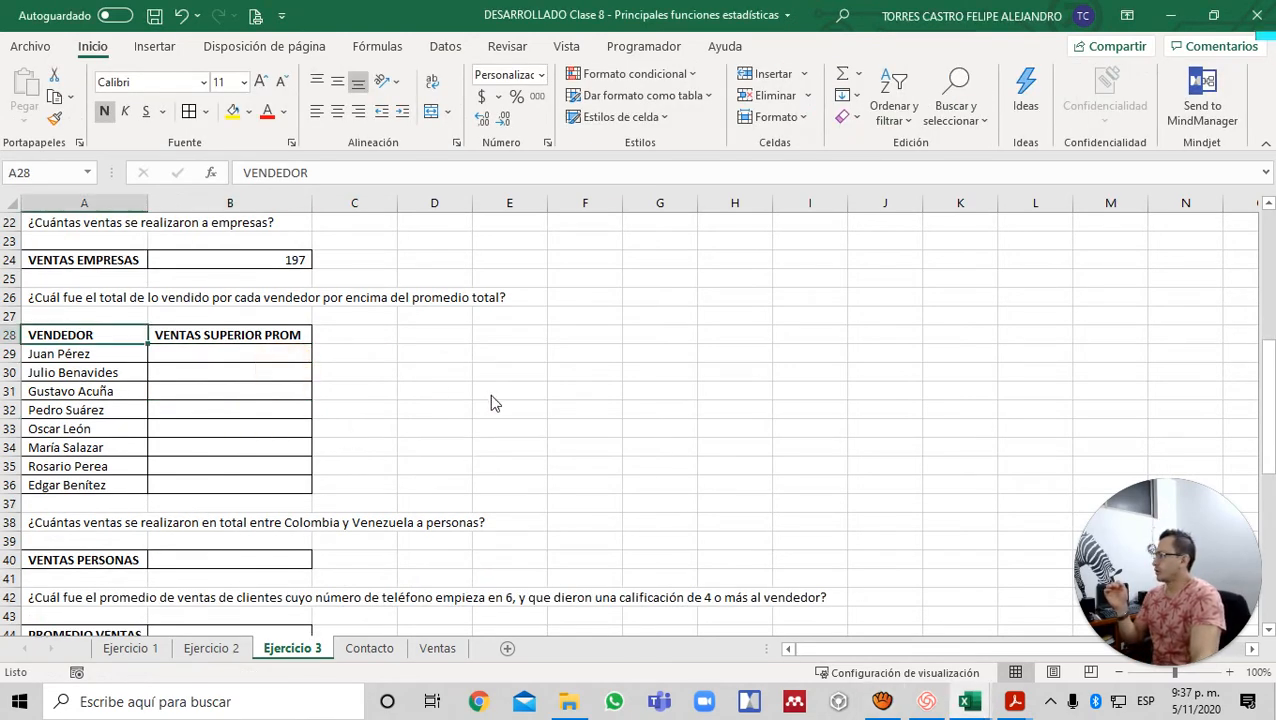
key(Down)
key(ctrl+Down)
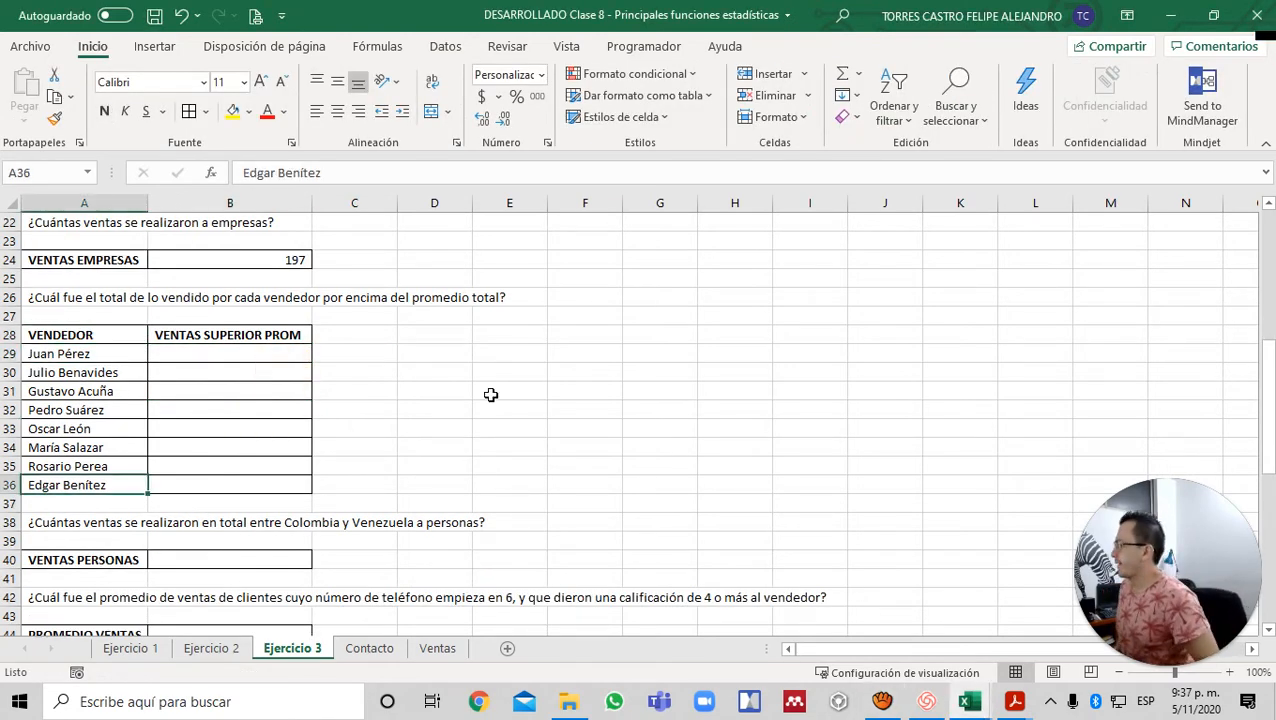
key(ctrl+Up)
key(Down)
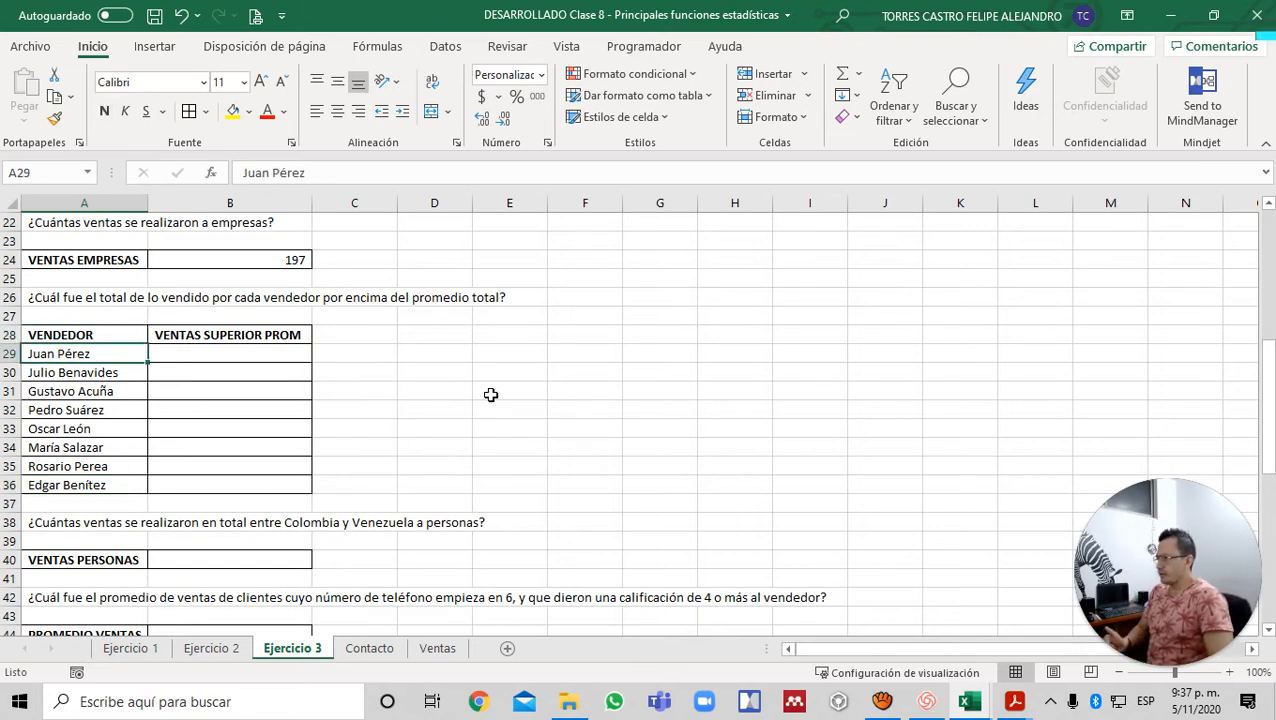
- Add the bold label PROMEDIO in C28, beside the VENTAS SUPERIOR PROM header
key(Right)
key(Right)
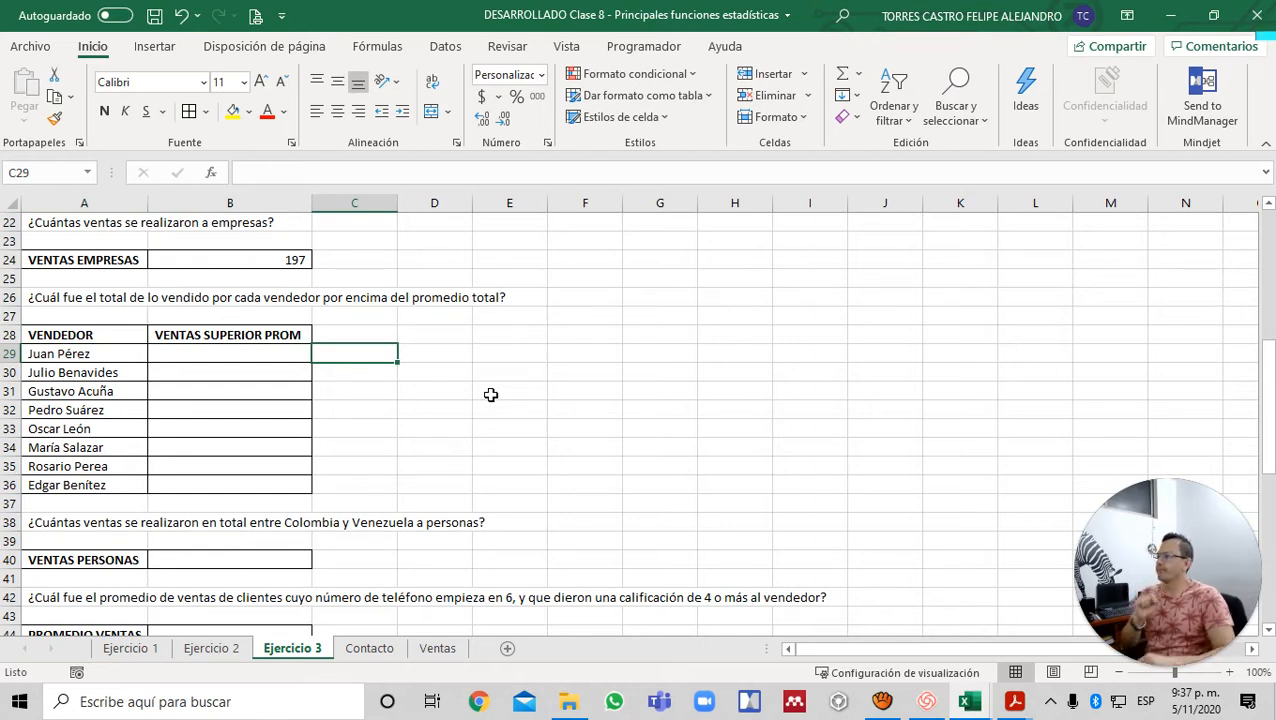
key(Up)
text(pr)
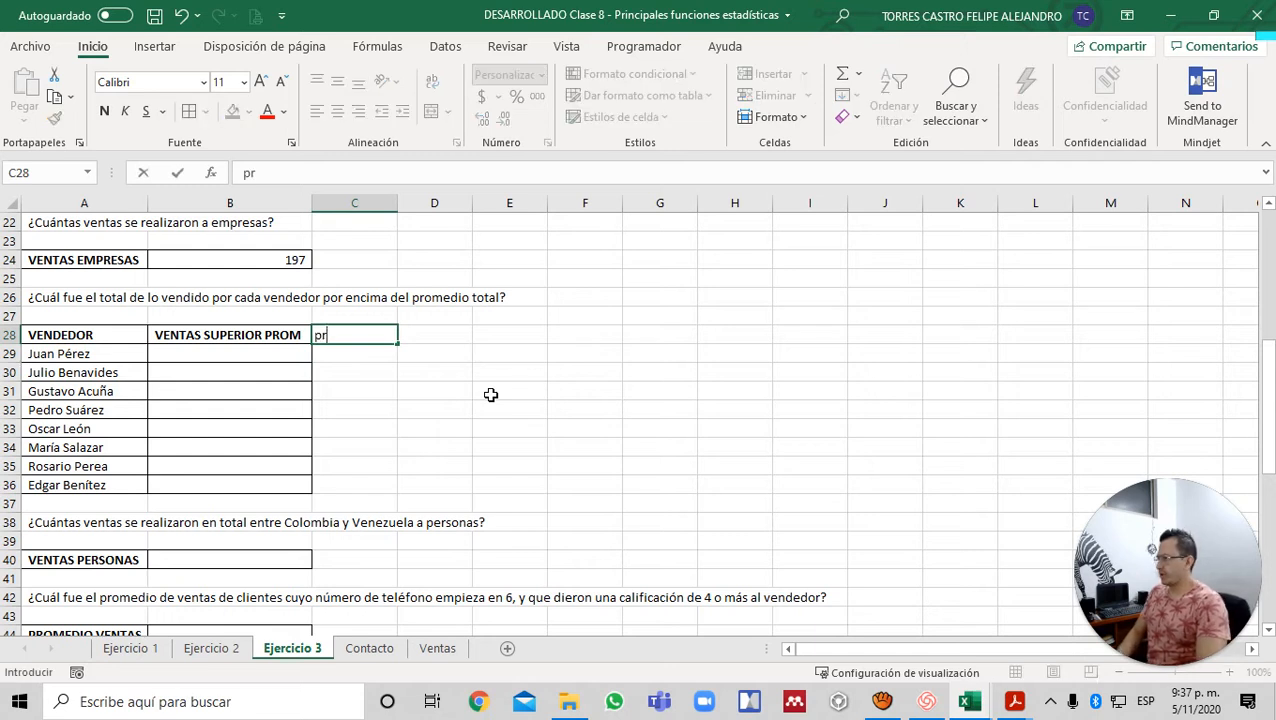
key(BackSpace)
key(BackSpace)
text(PRO)
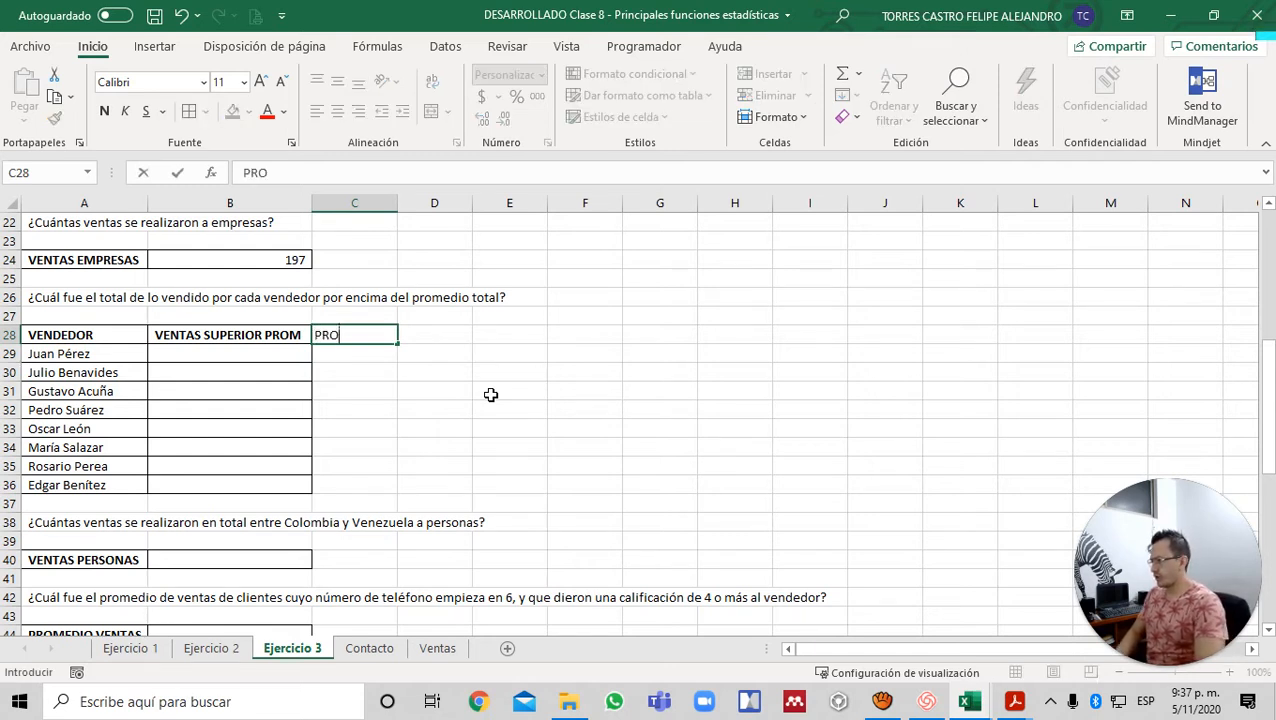
text(MEDIO)
key(Return)
key(Up)
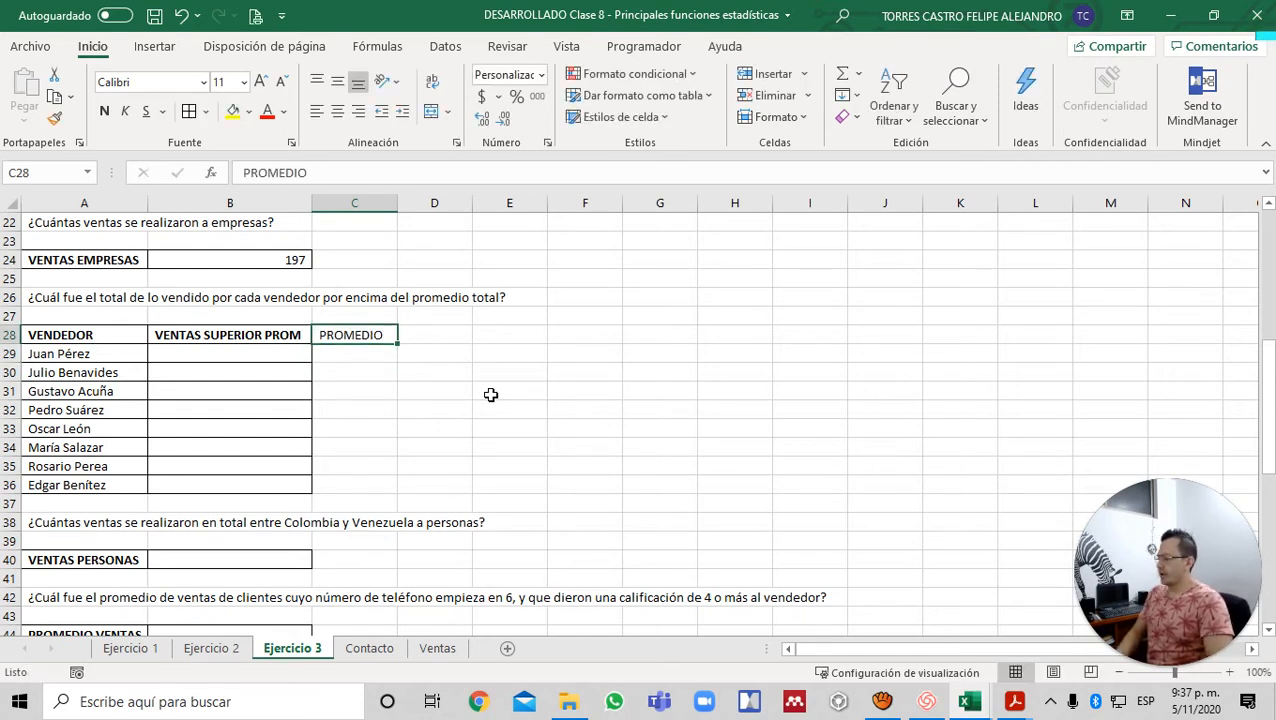
key(ctrl+n)
- Calculate the overall sales average in D28 with PROMEDIO over the VALOR data in the Ventas sheet, C2:C501
key(Right)
text(=)
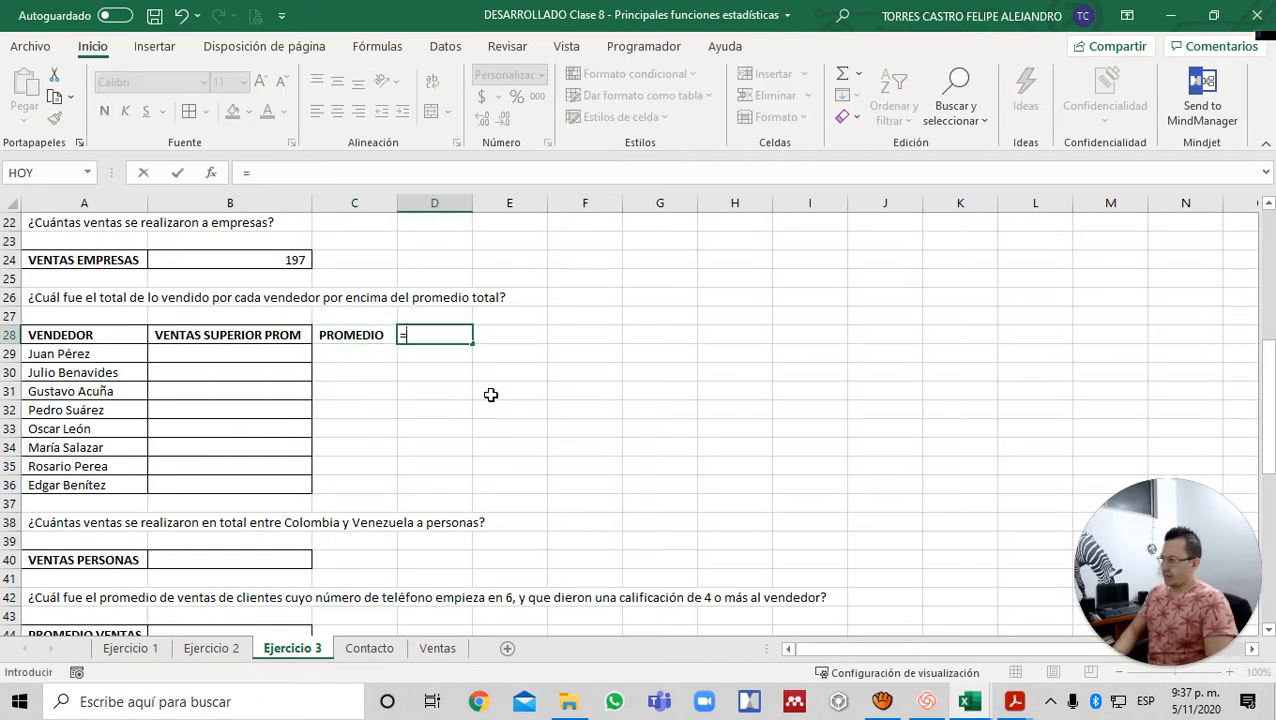
text(PROMEDIO)
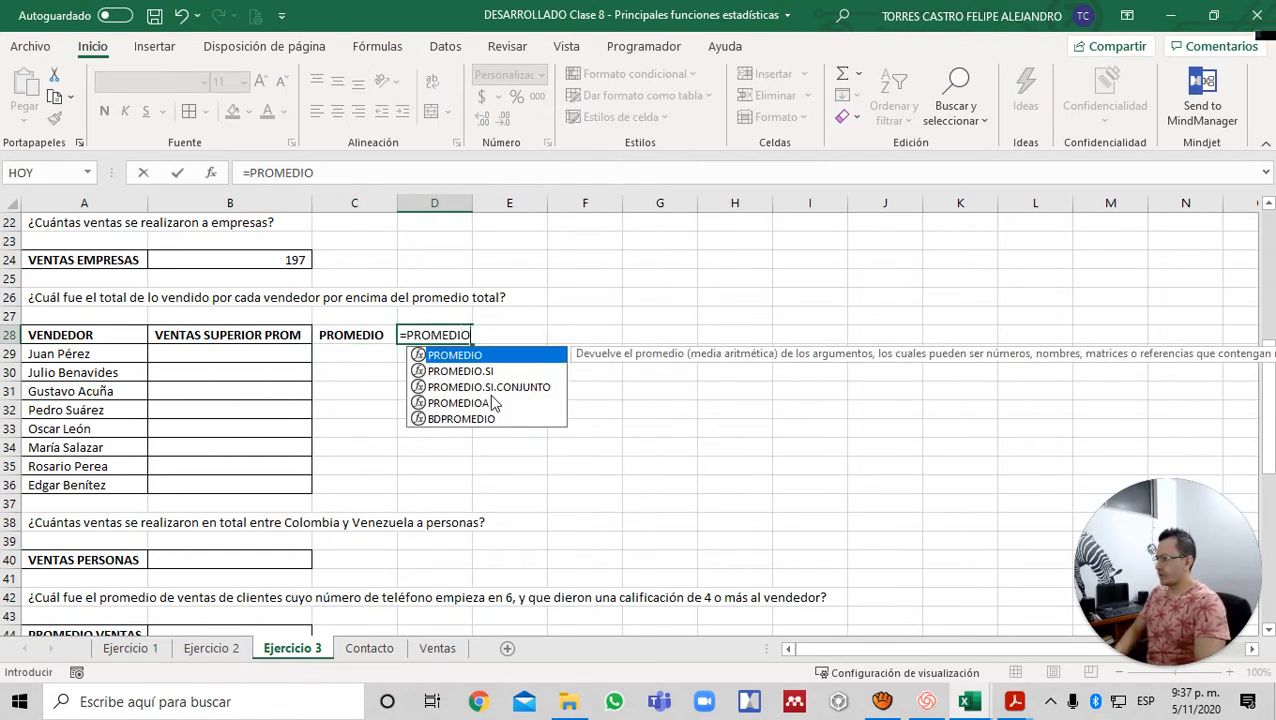
text(()
key(ctrl+Page_Down)
key(ctrl+Page_Down)
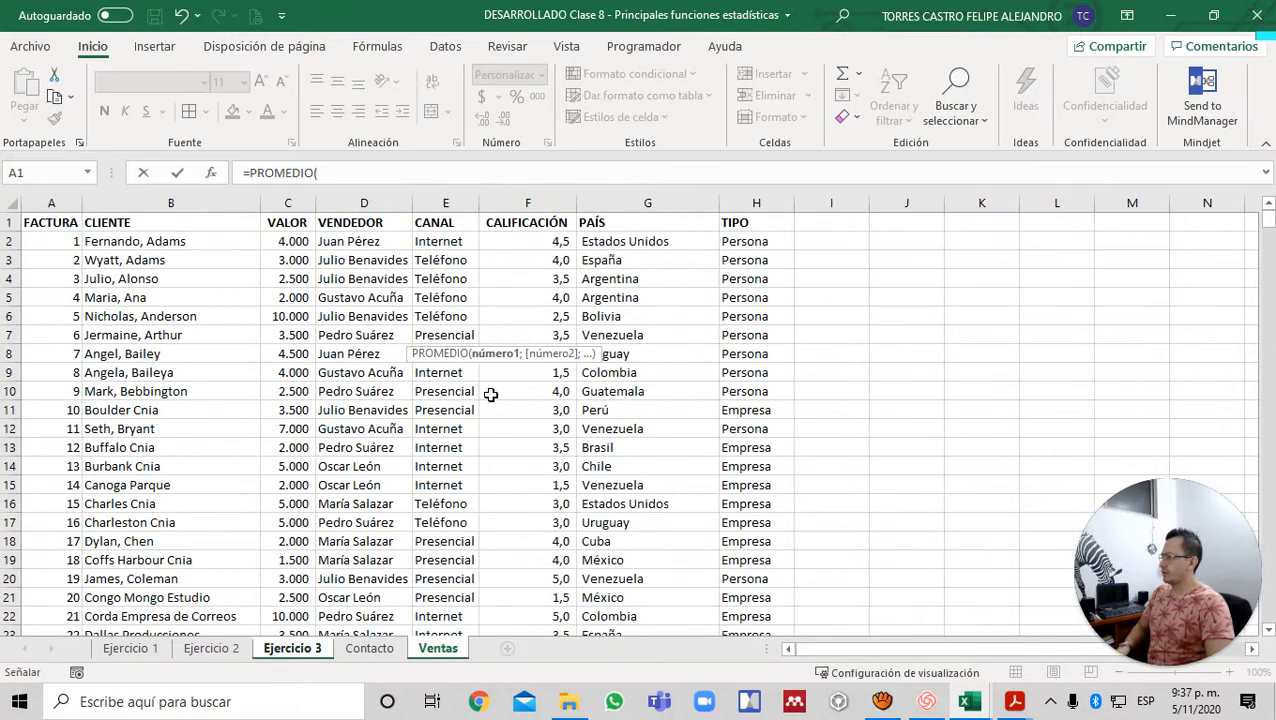
key(Down)
key(Right)
key(Right)
key(ctrl+shift+Down)
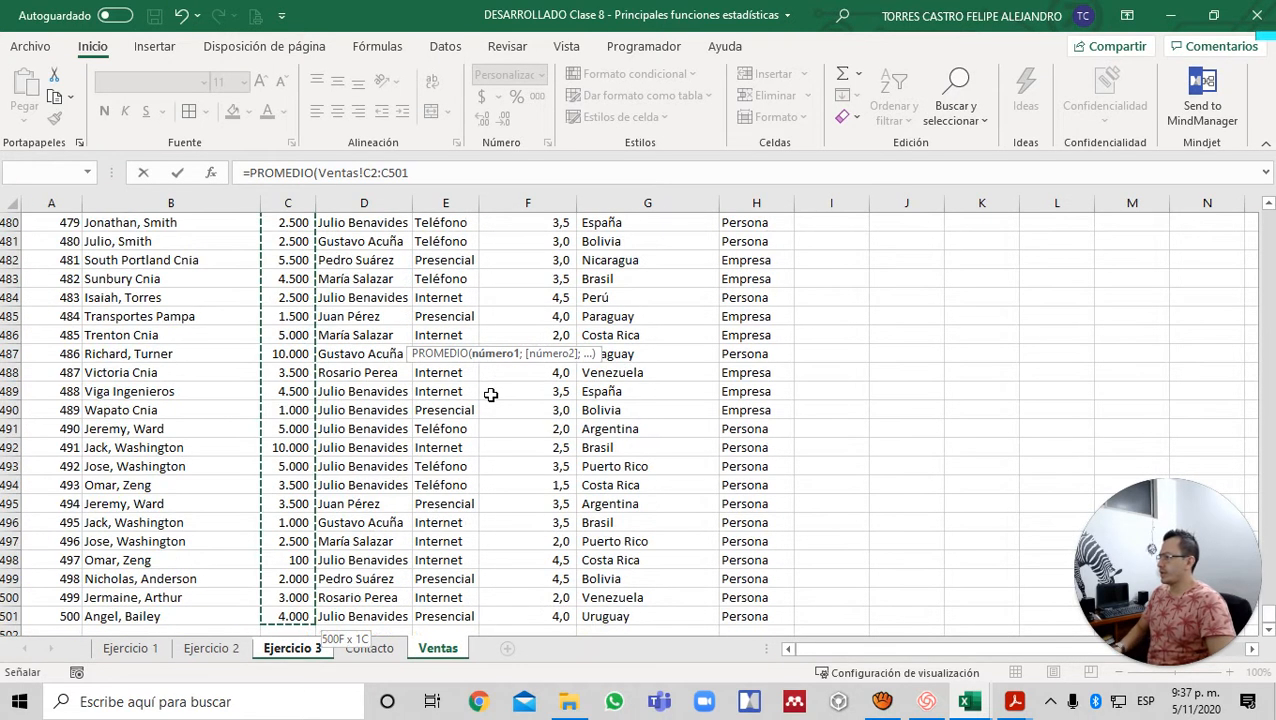
key(Return)
- Format the average in D28 to show two decimal places
key(Up)
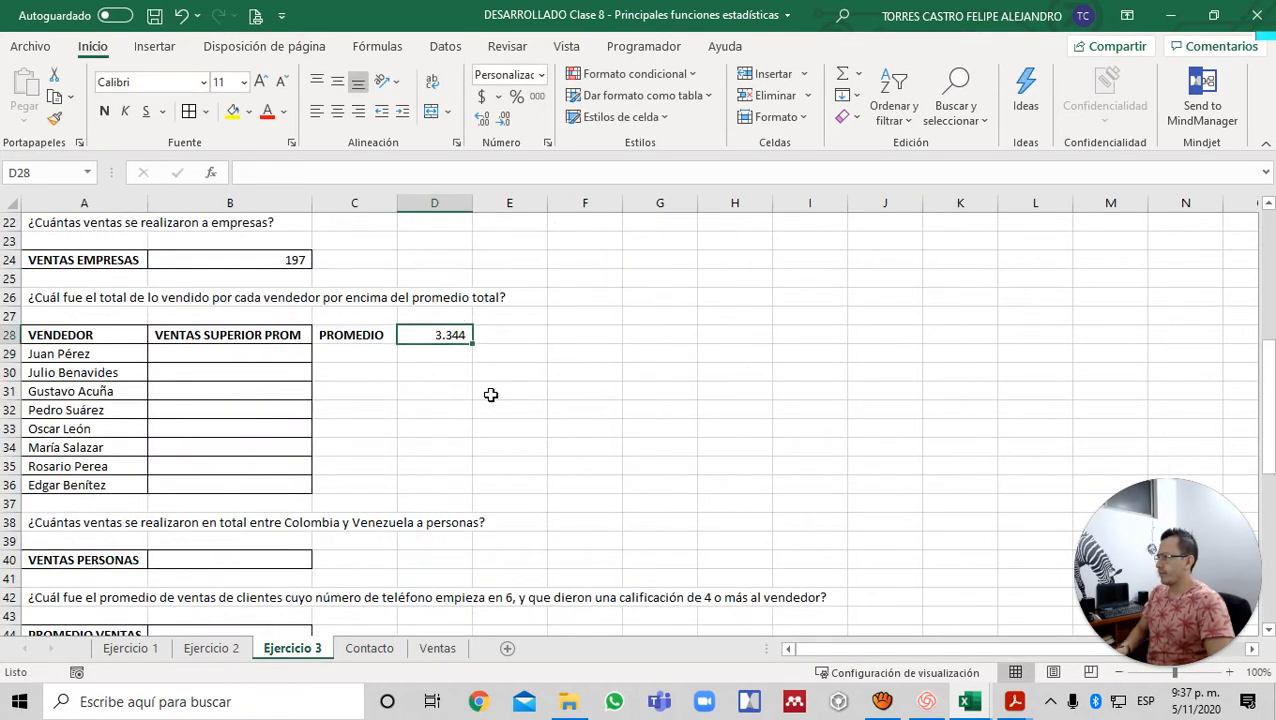
click(484, 120)
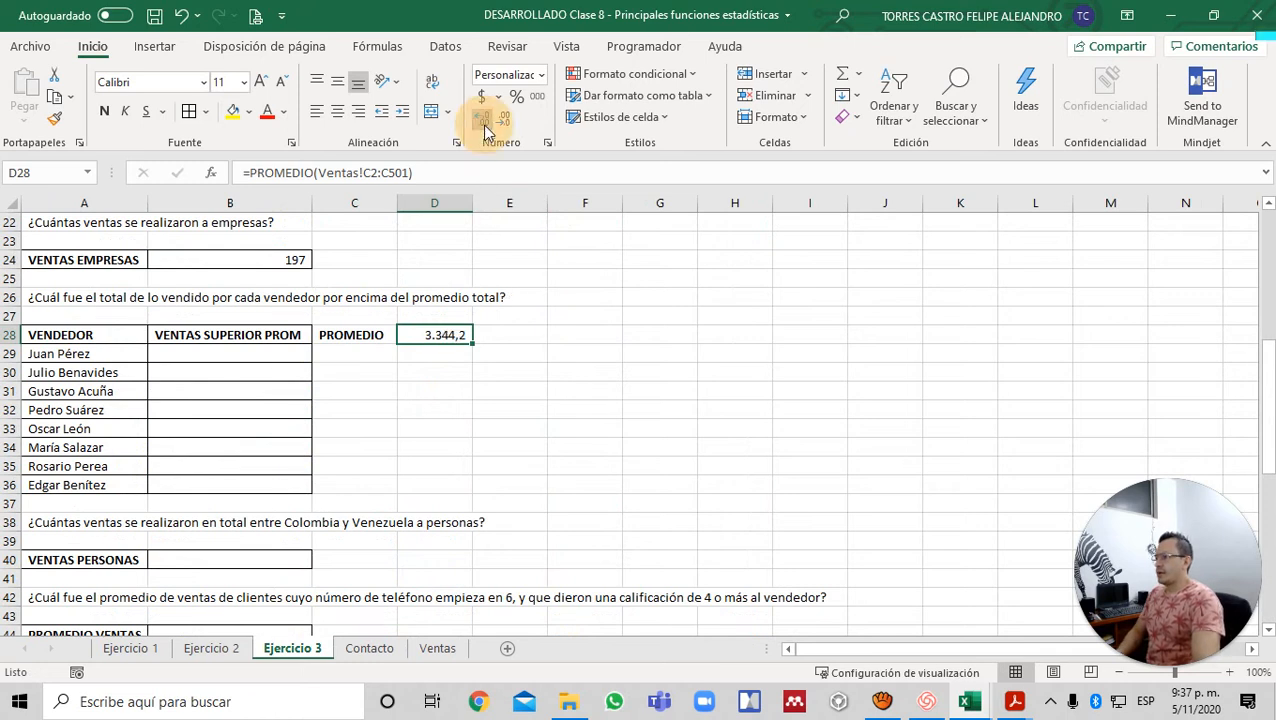
click(485, 122)
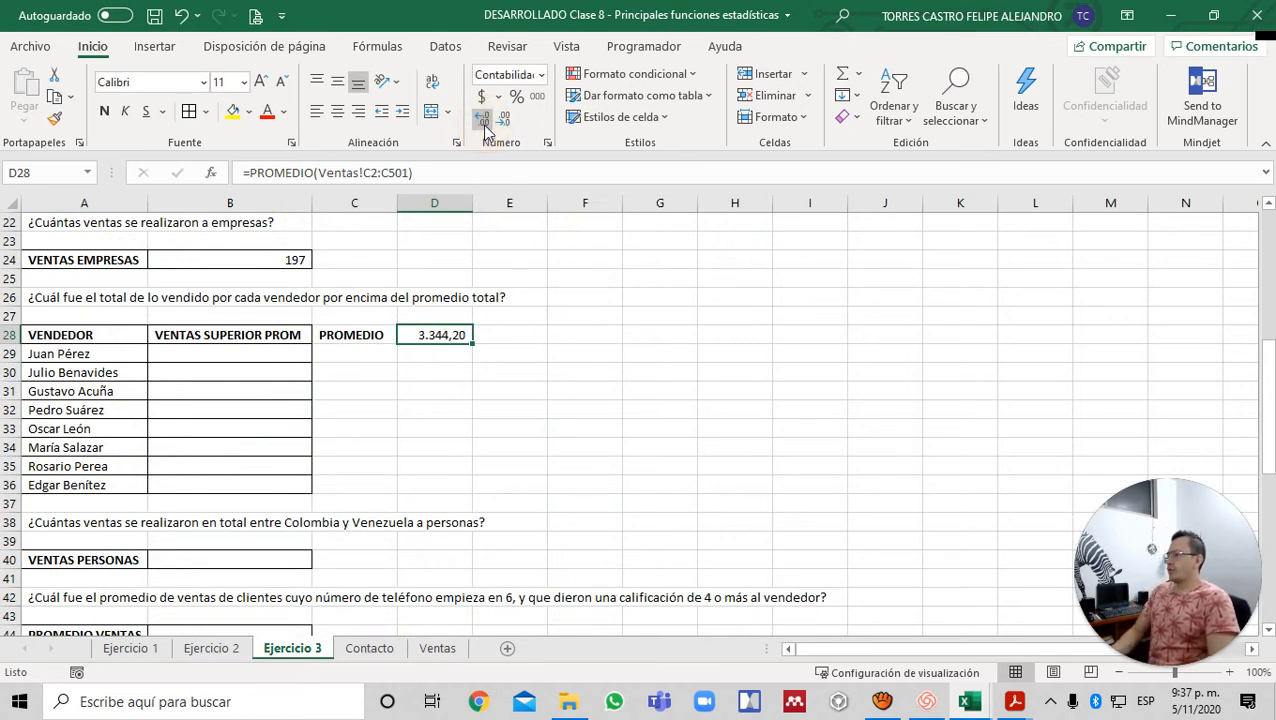
key(F2)
key(Escape)
- Copy the average in D28 and paste it as a value only into E28
key(ctrl+c)
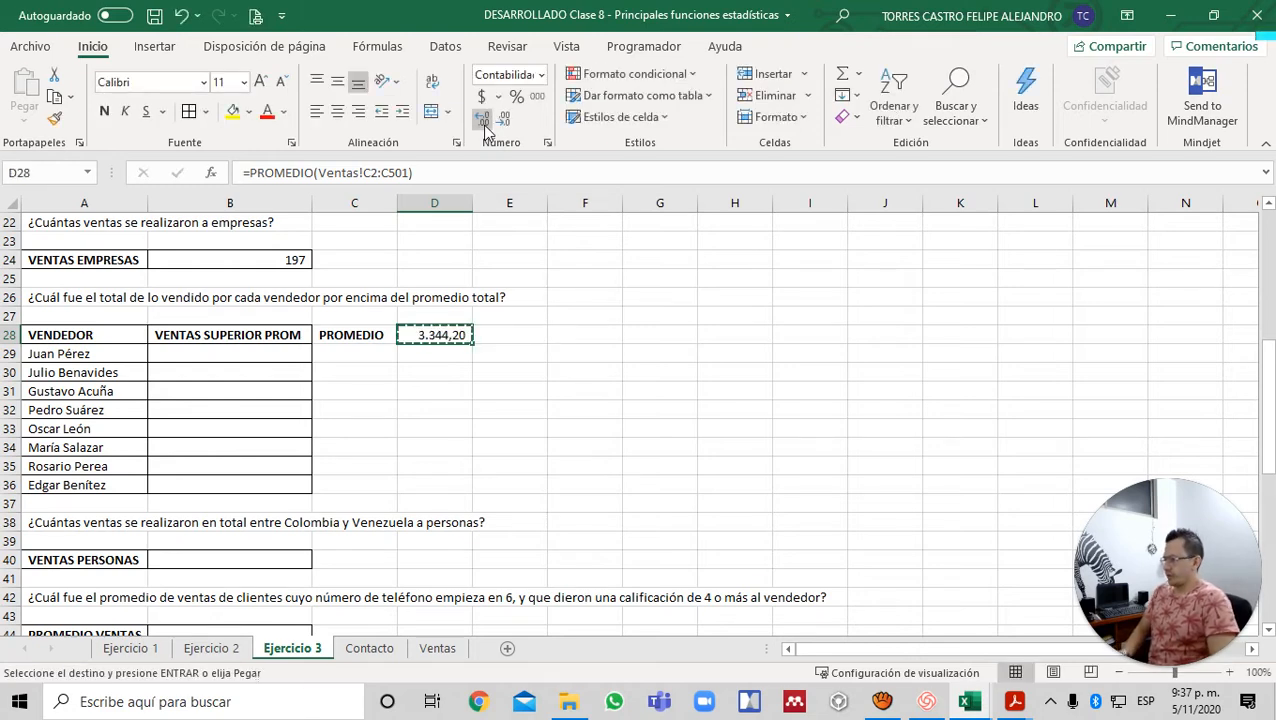
key(Right)
key(Left)
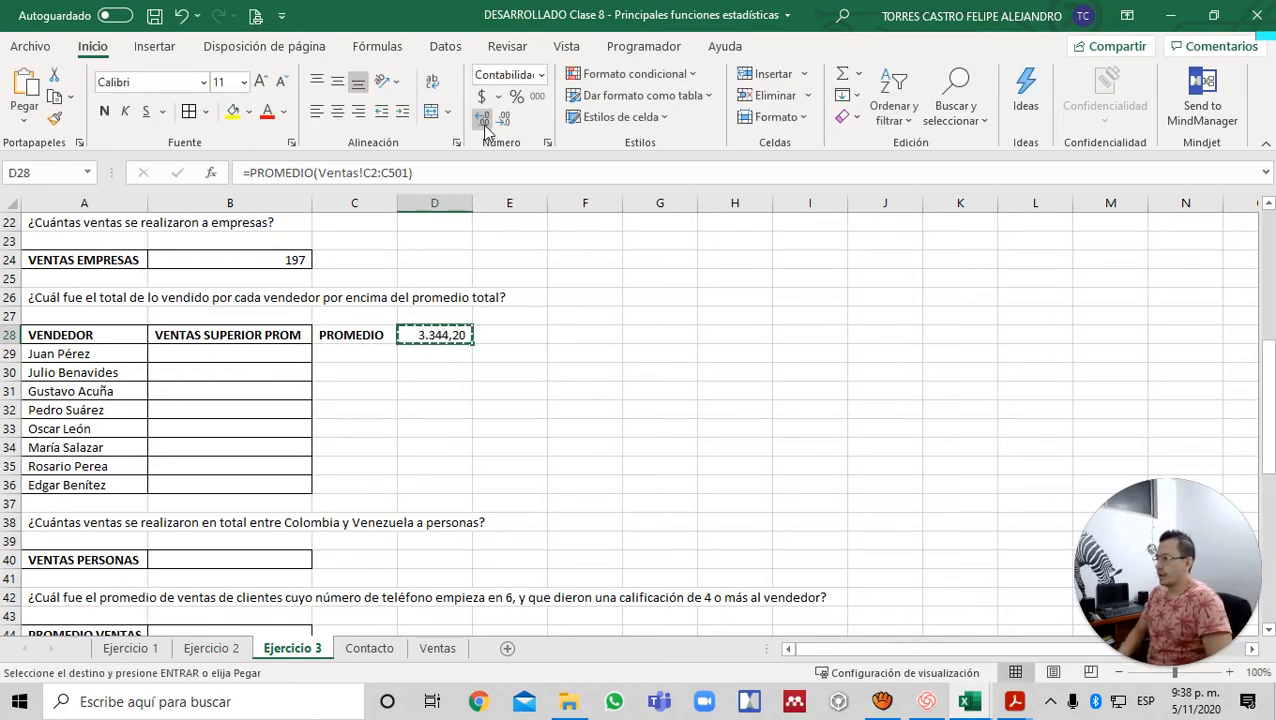
key(Right)
key(shift+F10)
key(Down)
key(Down)
key(Right)
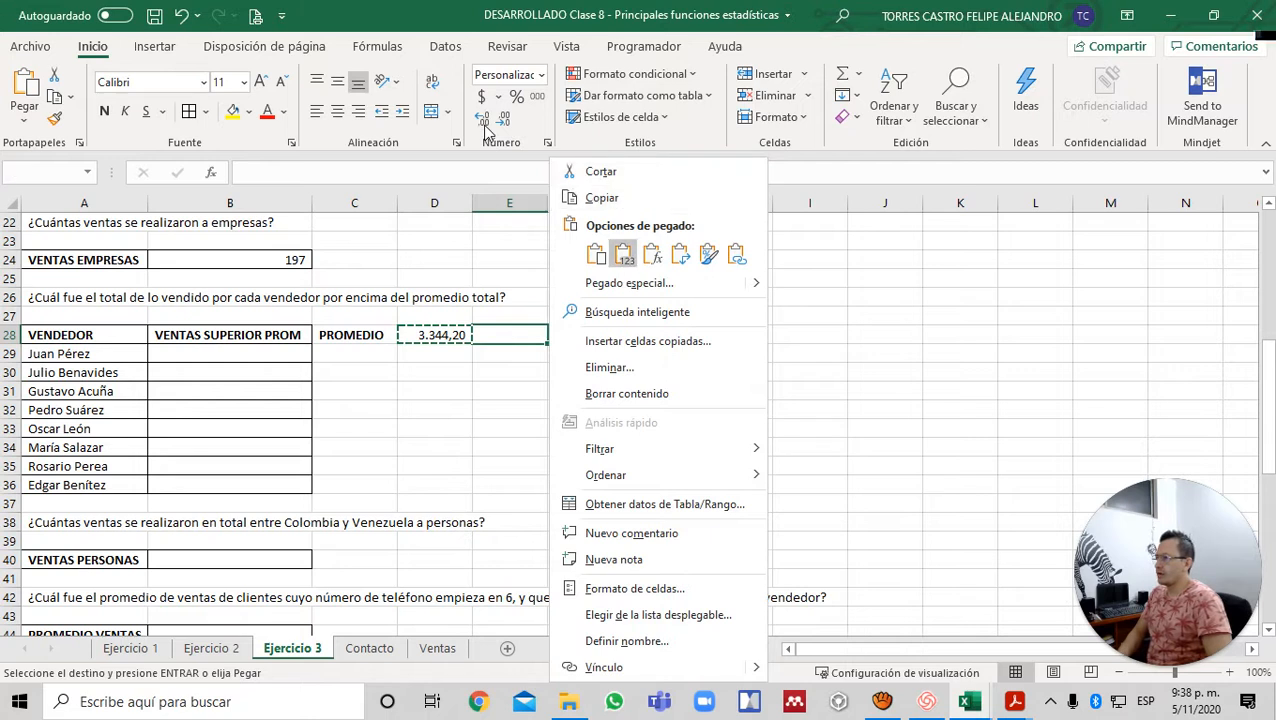
key(Return)
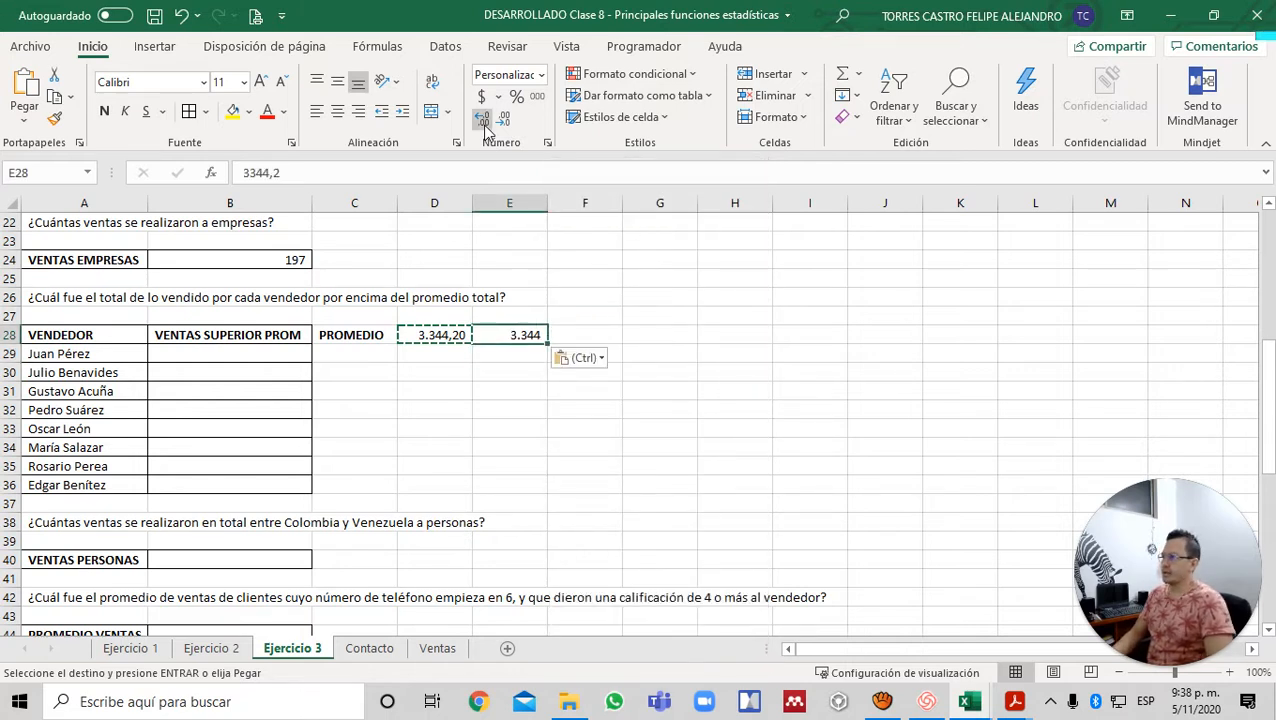
key(Escape)
- Begin a SUMAR.SI.CONJUNTO formula in B29 for the first seller's sales above the average
key(Down)
key(Left)
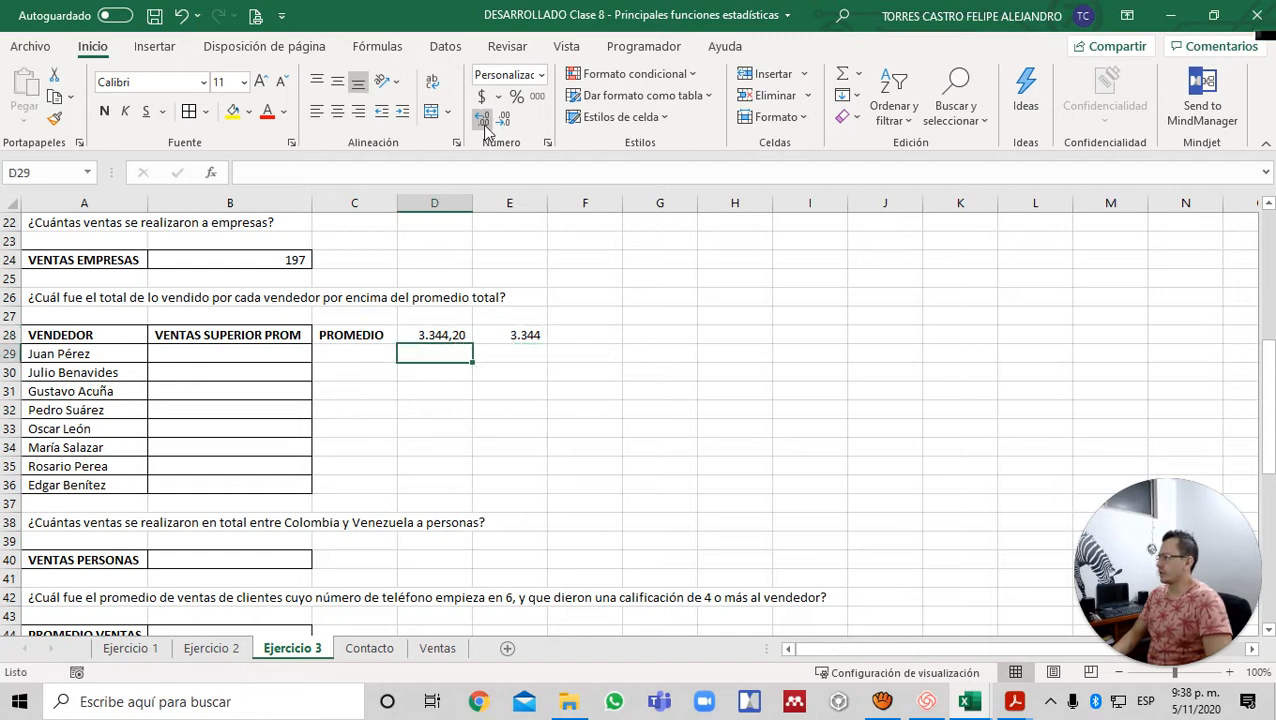
key(Left)
key(Left)
text(=)
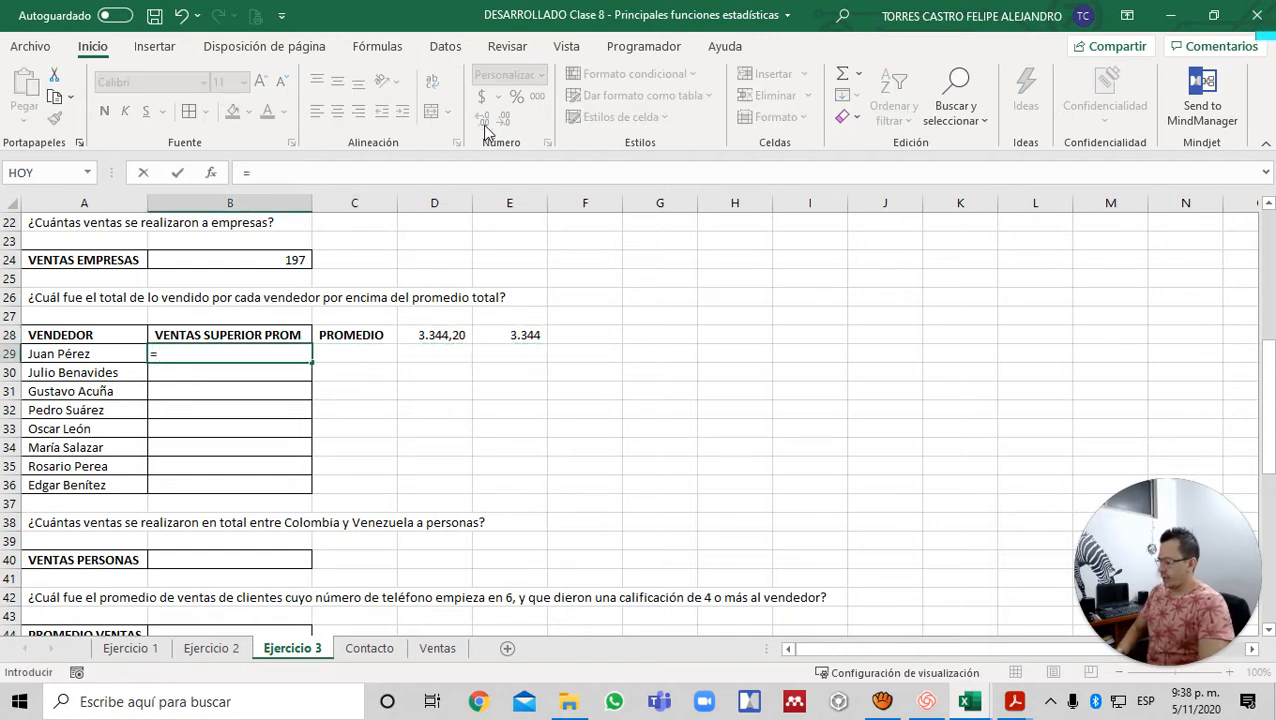
text(SUMAR.SI)
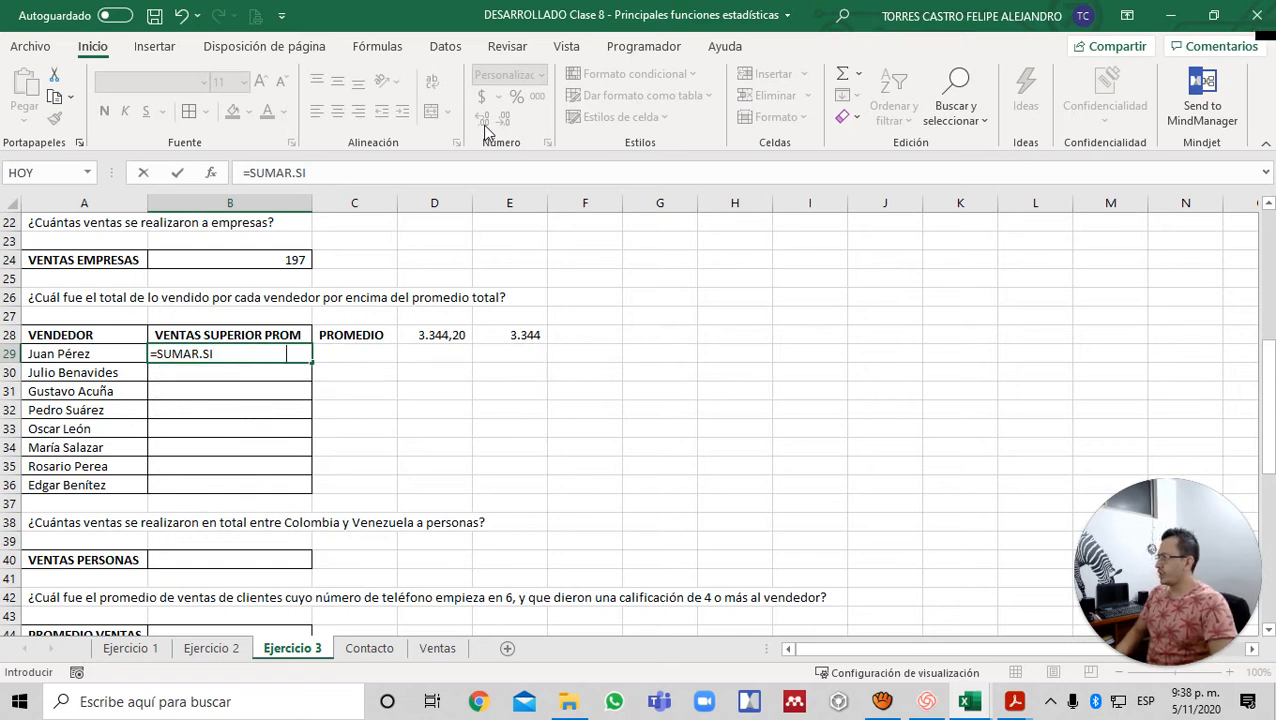
key(Tab)
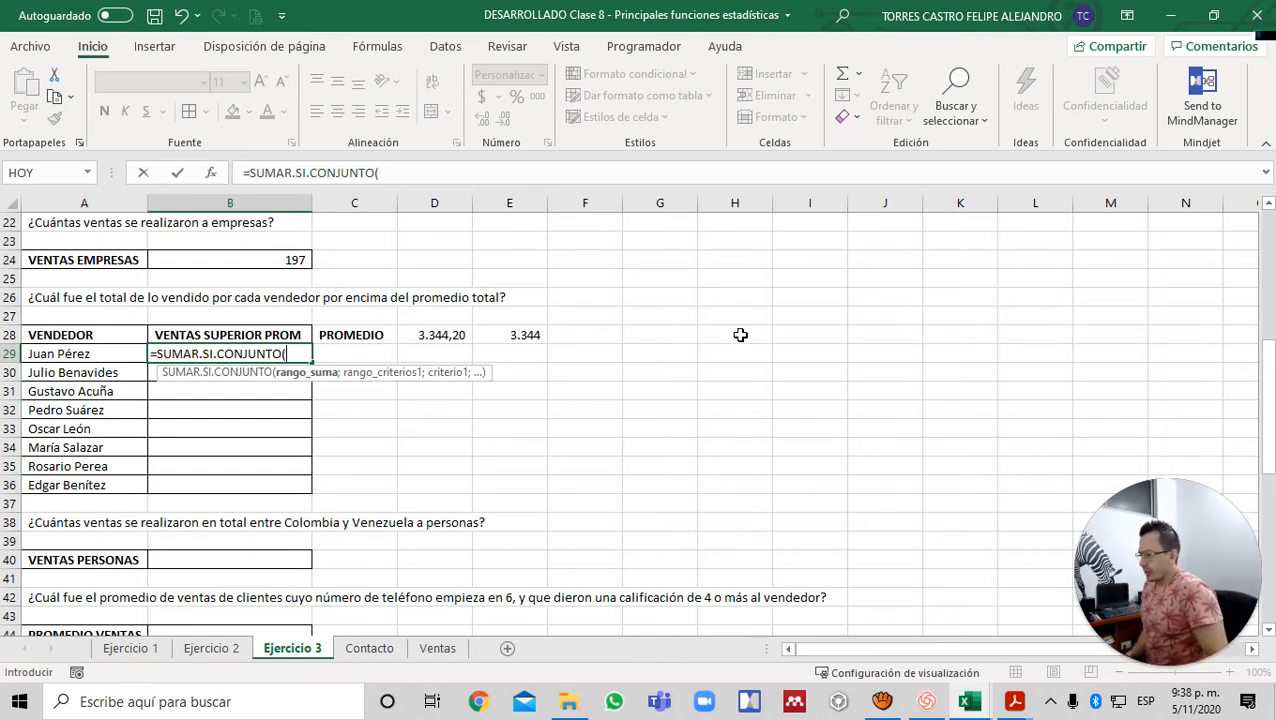
- Set the sum range to the VALOR data in the Ventas sheet as the absolute reference $C$2:$C$501
key(ctrl+Page_Down)
key(ctrl+Page_Down)
key(ctrl+Up)
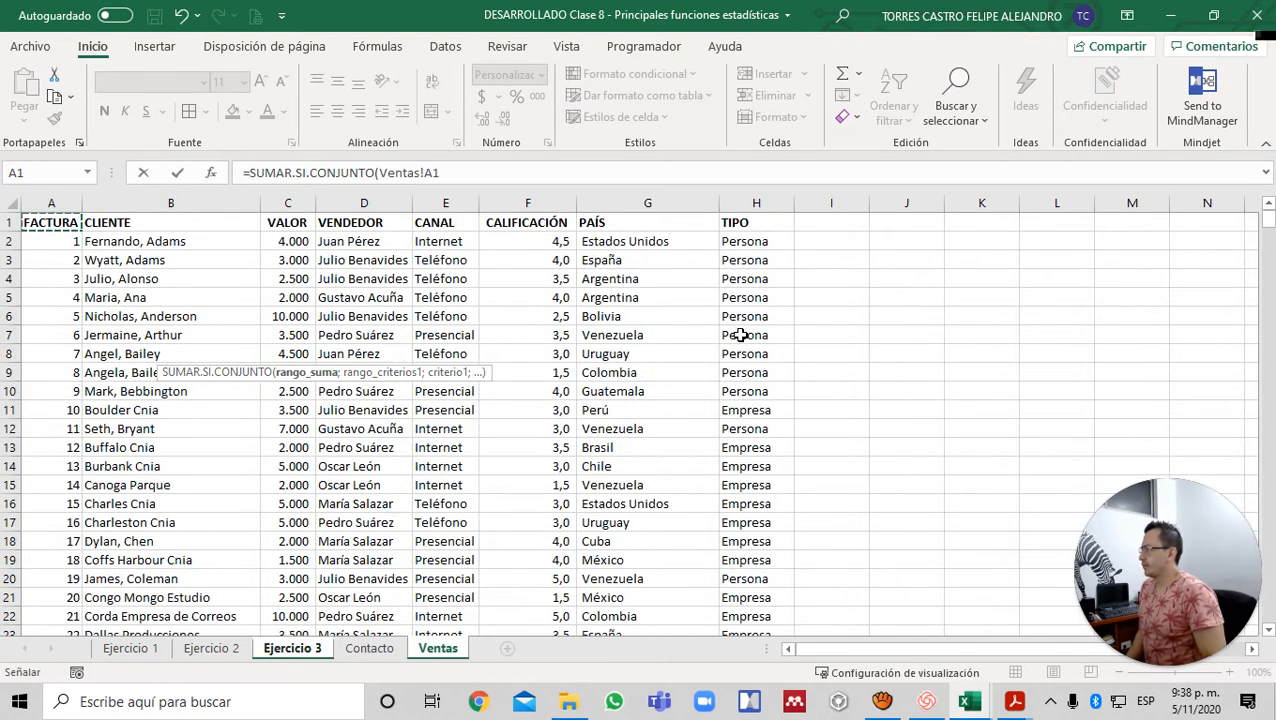
key(Down)
key(Right)
key(Right)
key(ctrl+shift+Down)
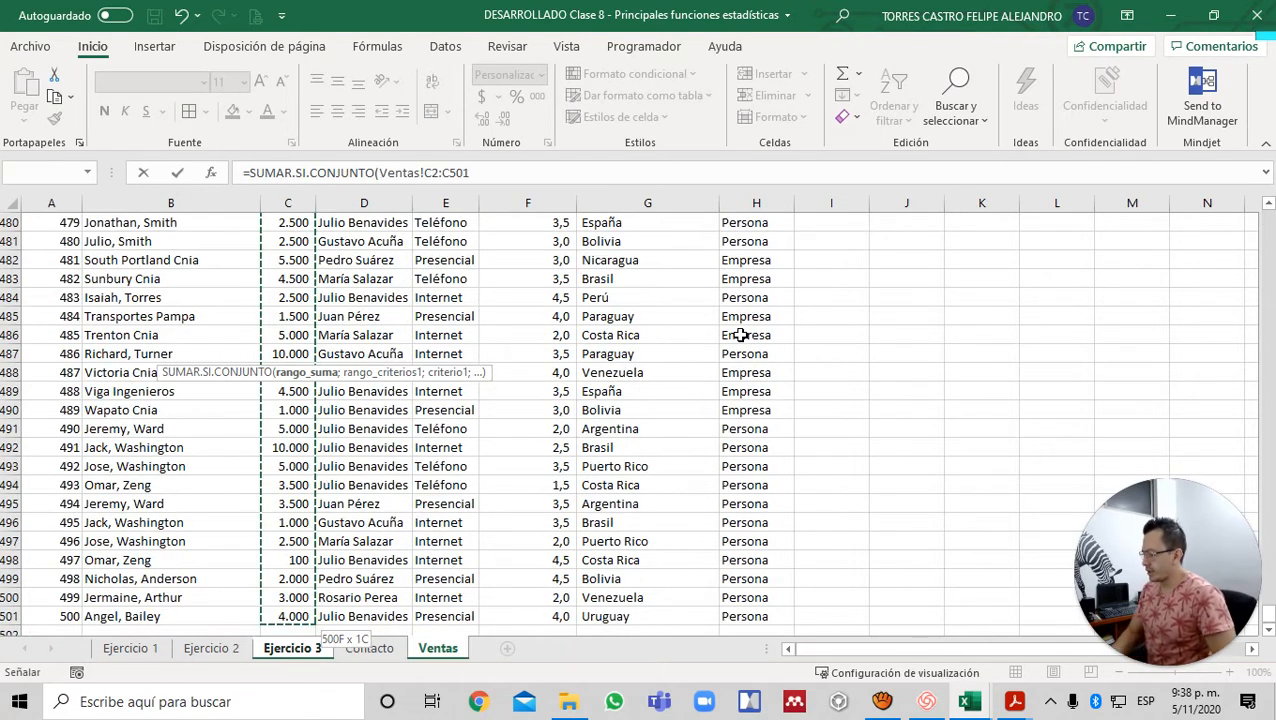
key(F4)
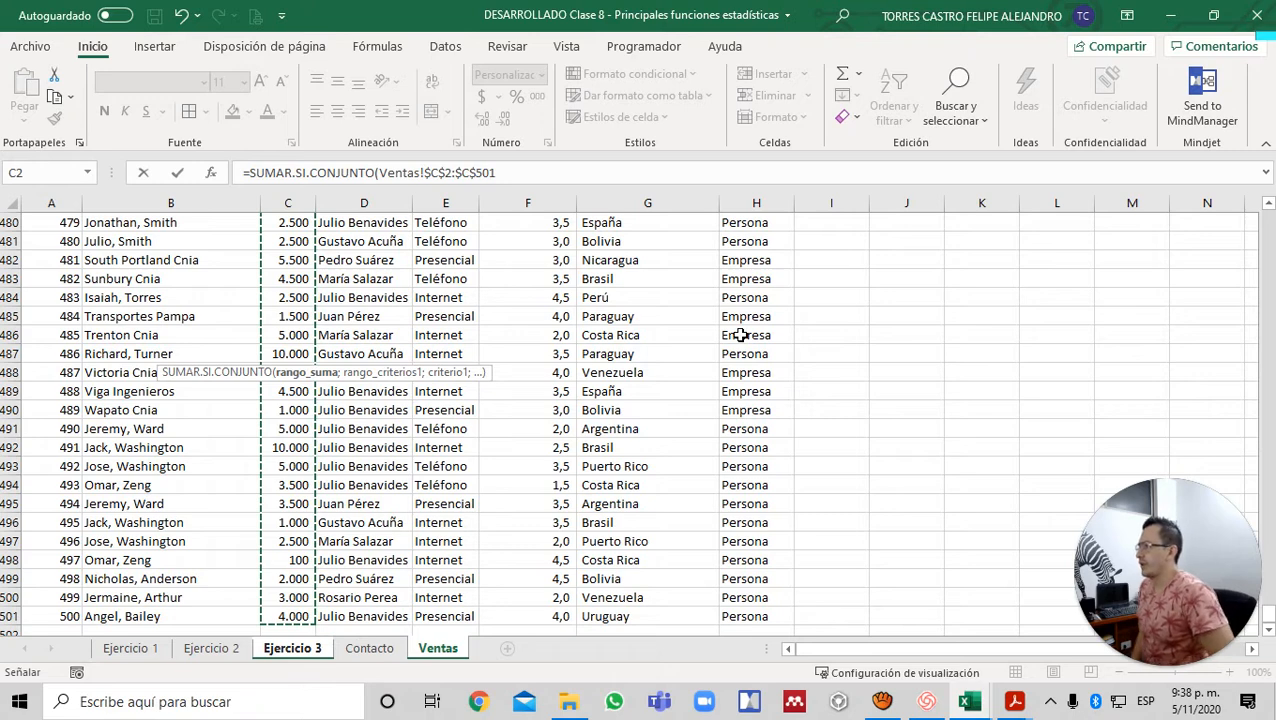
text(;)
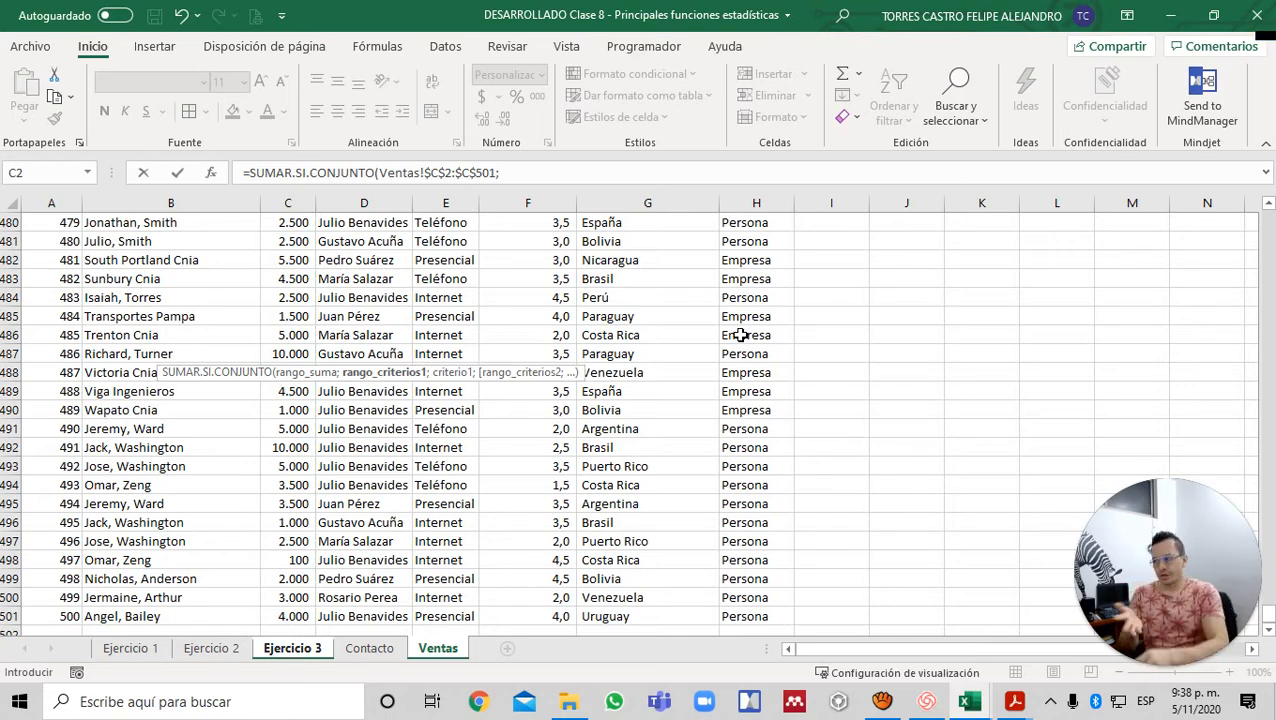
- Set the first criteria range to the VENDEDOR data in the Ventas sheet as the absolute reference $D$2:$D$501
key(ctrl+Home)
key(Down)
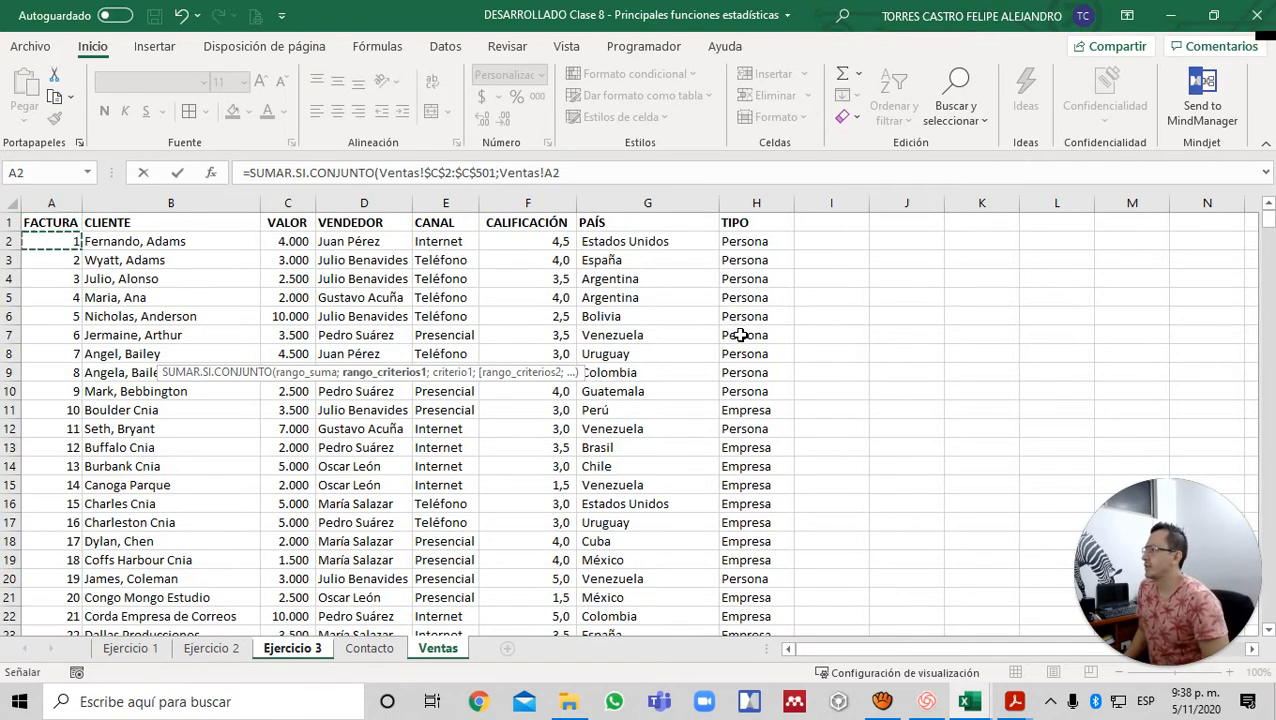
key(Right)
key(Right)
key(Right)
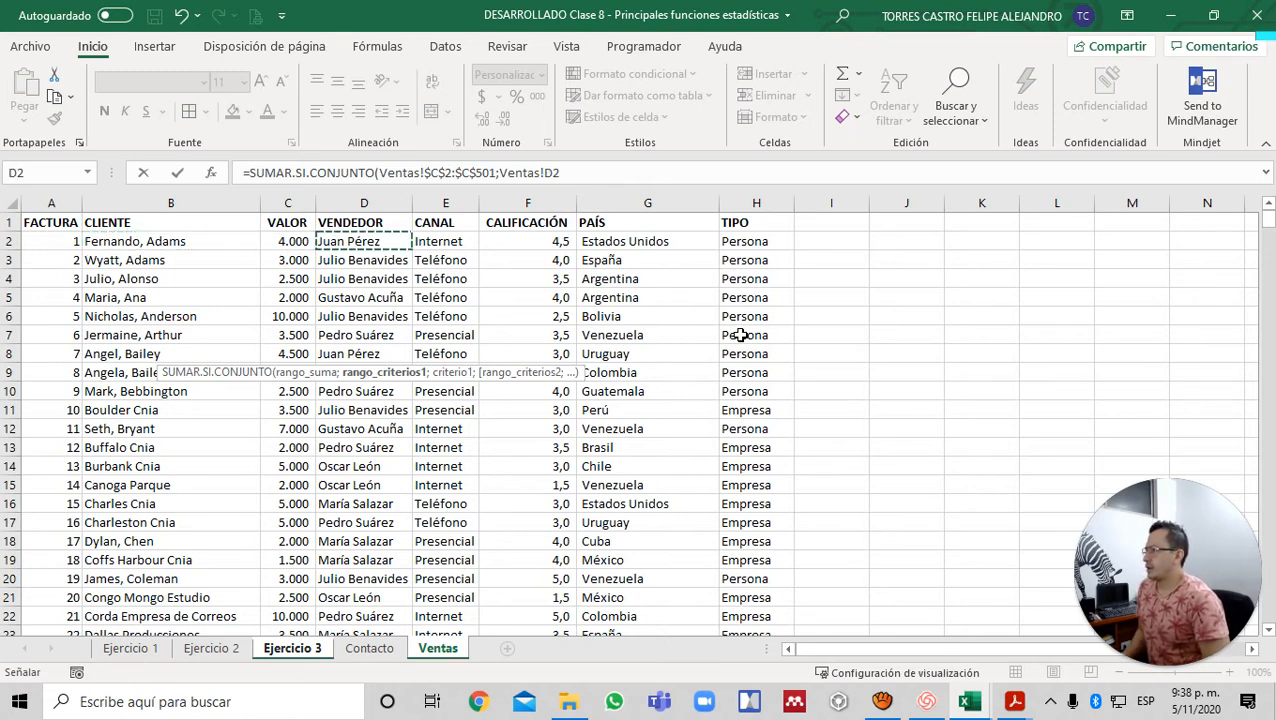
key(ctrl+shift+Down)
key(F4)
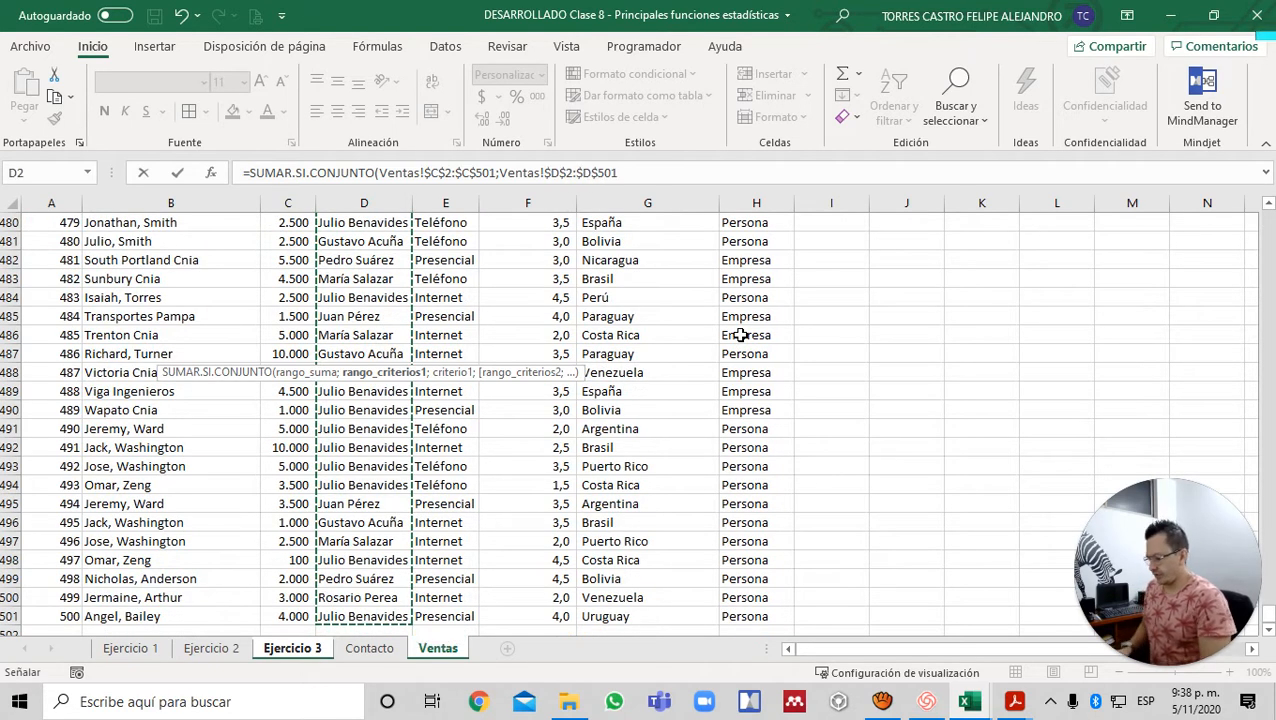
text(;)
- Use the seller name in A29 of Ejercicio 3 as the first criterion
key(ctrl+Page_Up)
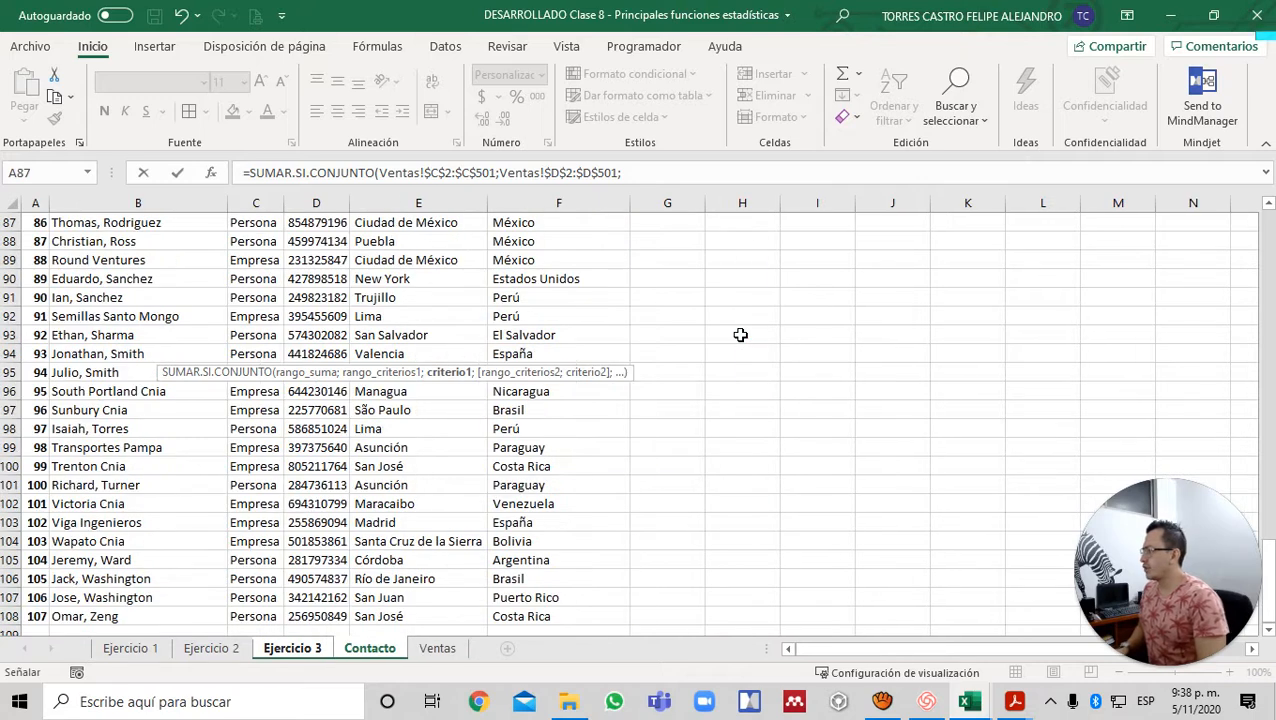
key(ctrl+Page_Up)
key(Left)
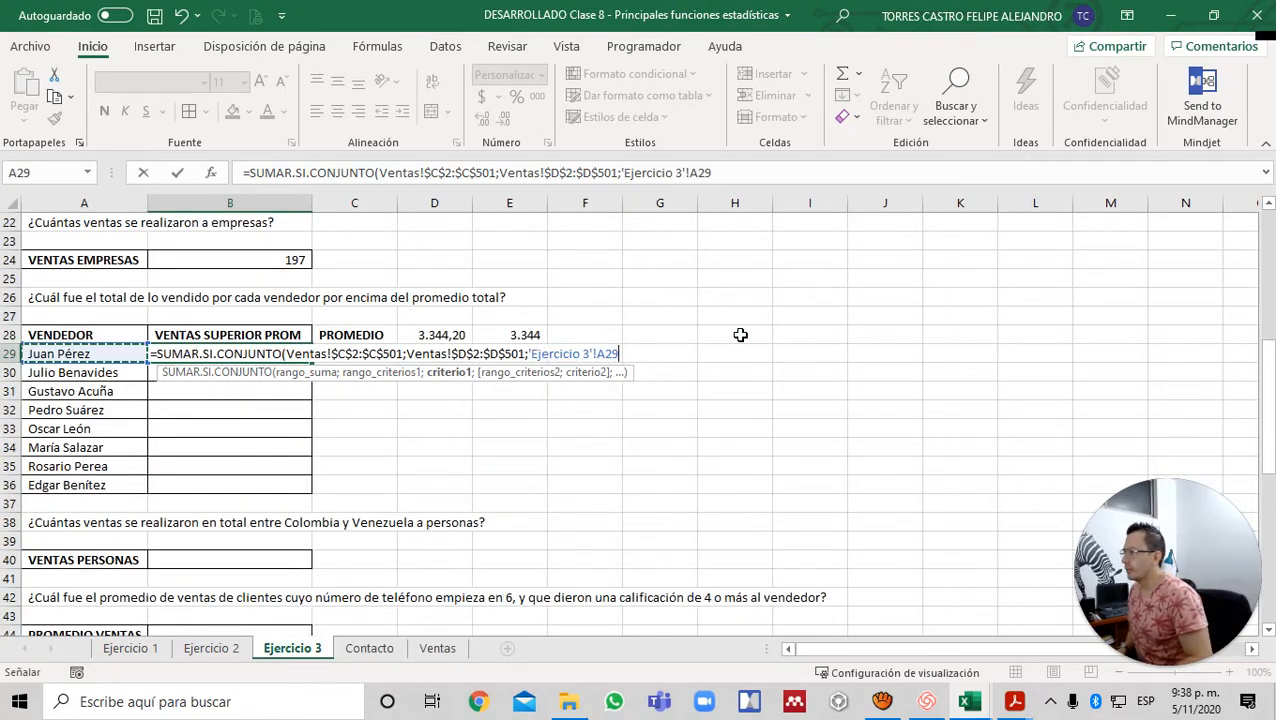
text(;)
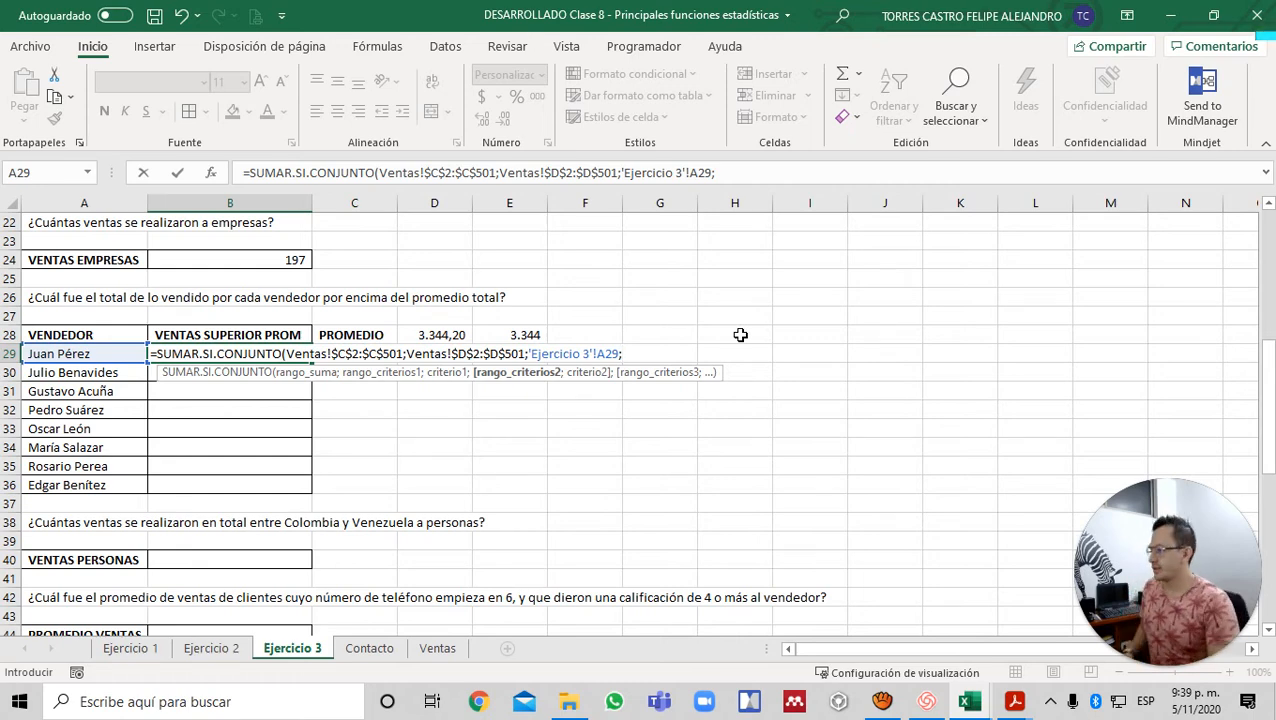
- Set the second criteria range to the VALOR data in the Ventas sheet as the absolute reference $C$2:$C$501
key(ctrl+Page_Down)
key(ctrl+Page_Down)
key(ctrl+Home)
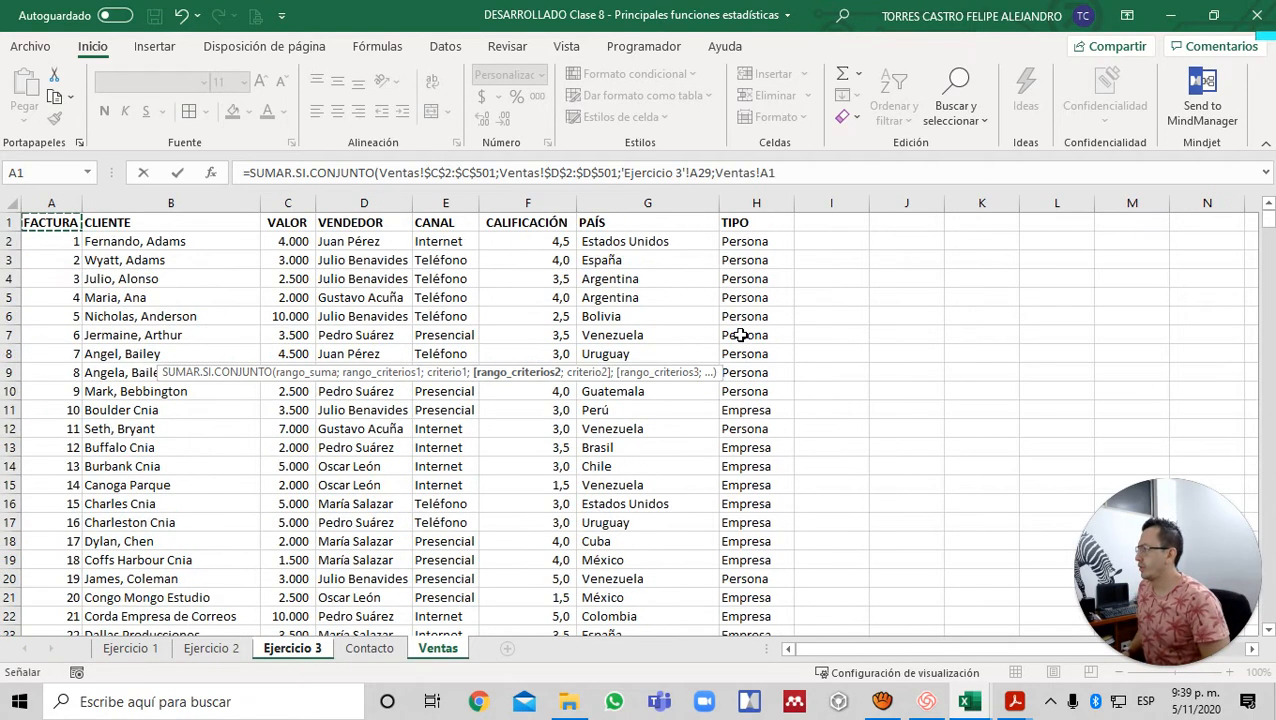
key(Down)
key(Right)
key(Right)
key(ctrl+shift+Down)
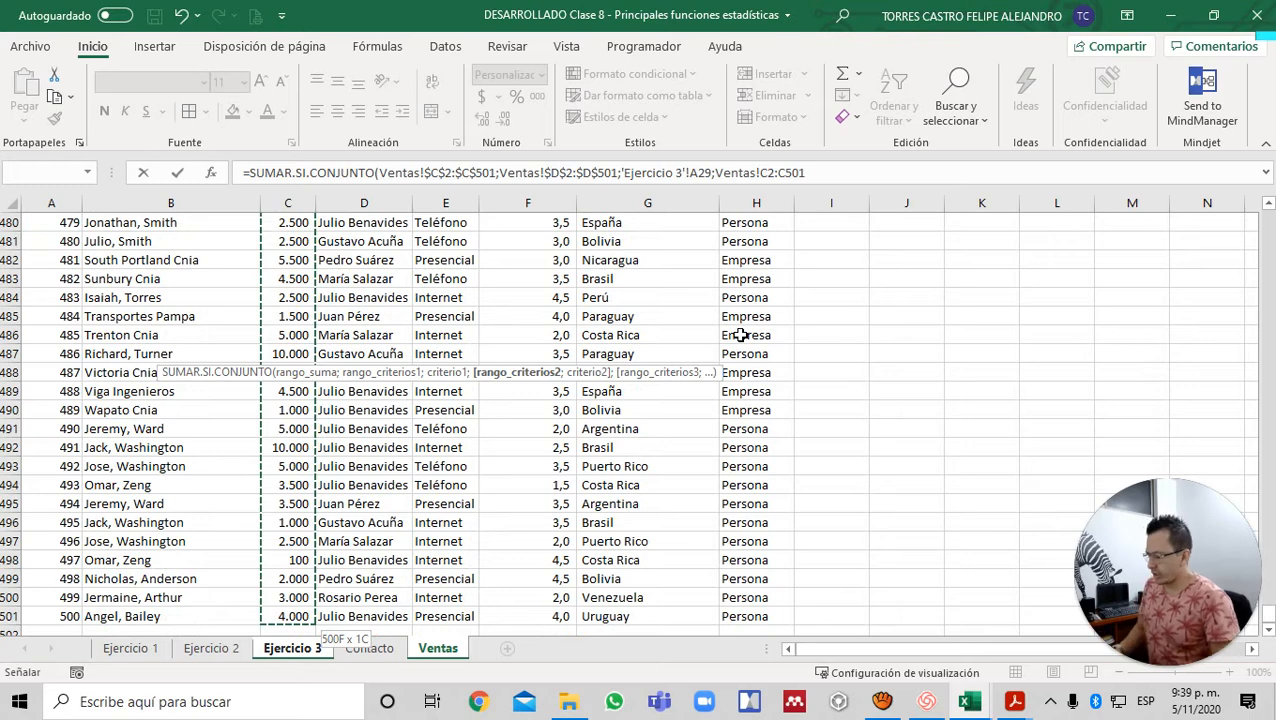
key(F4)
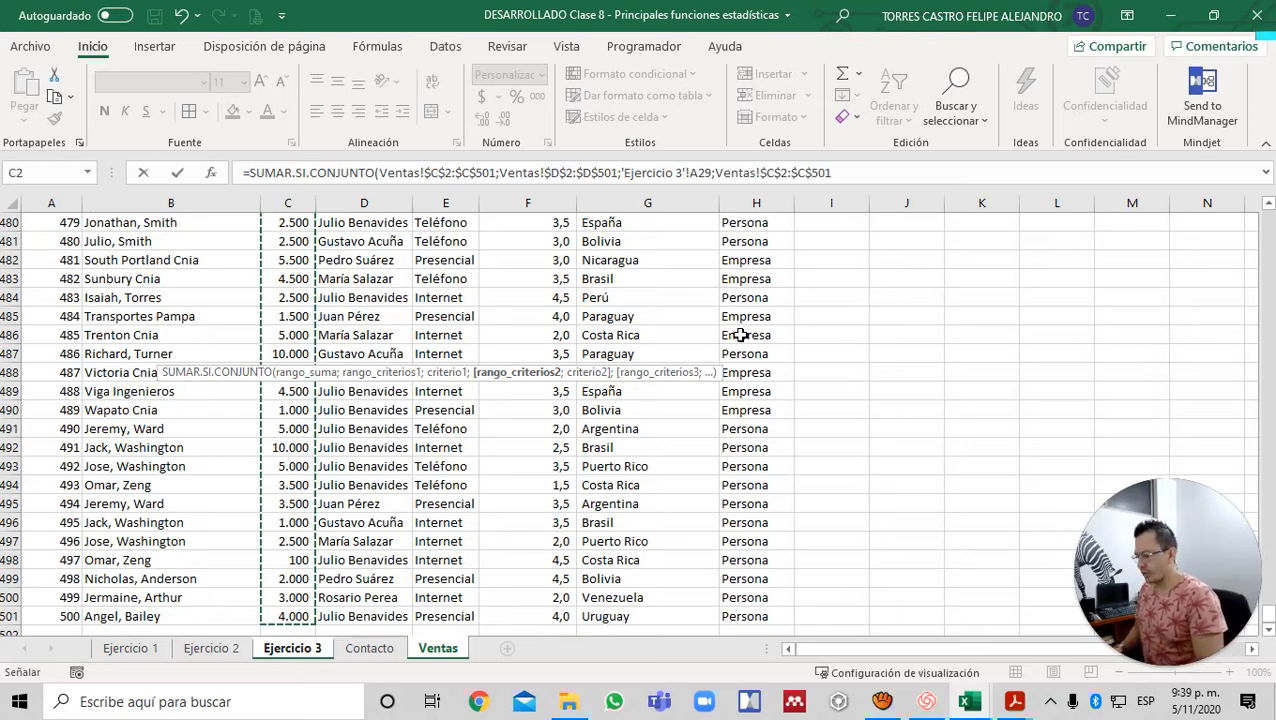
text(;)
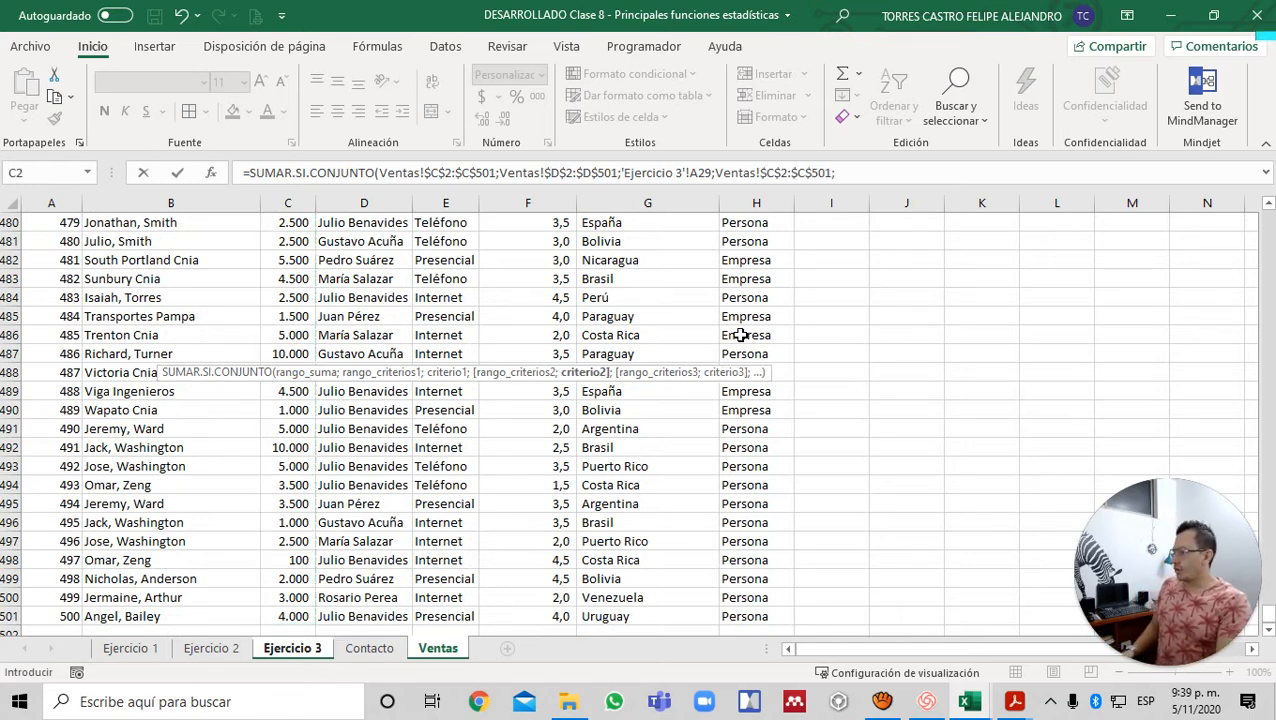
- Set the second criterion to ">3344,2" and complete the SUMAR.SI.CONJUNTO formula in B29 of Ejercicio 3
key(ctrl+Page_Up)
key(ctrl+Page_Up)
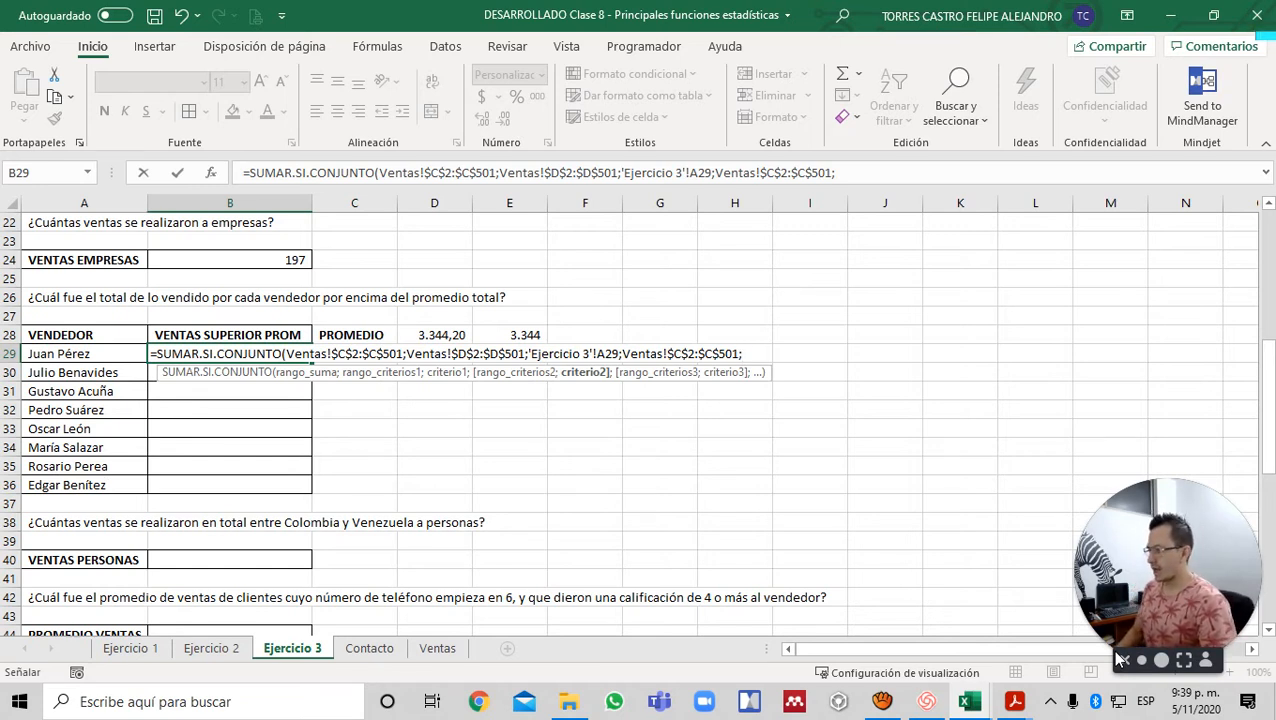
text(")
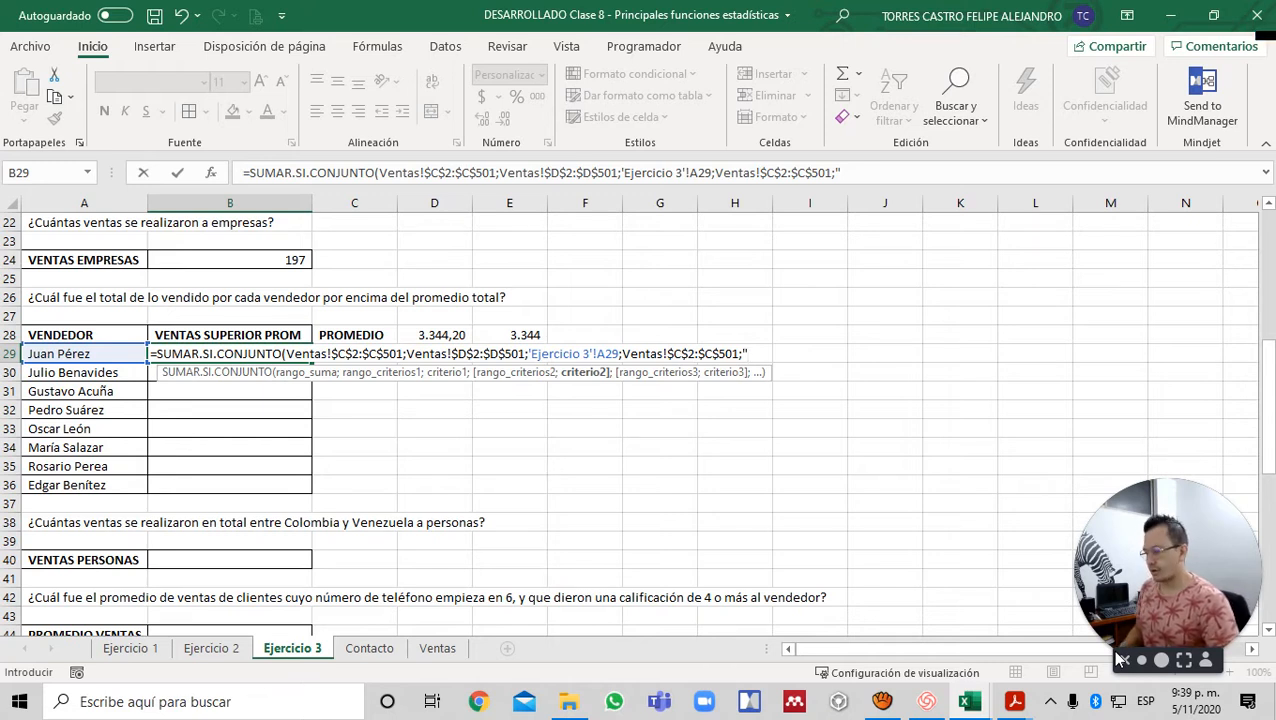
text(>)
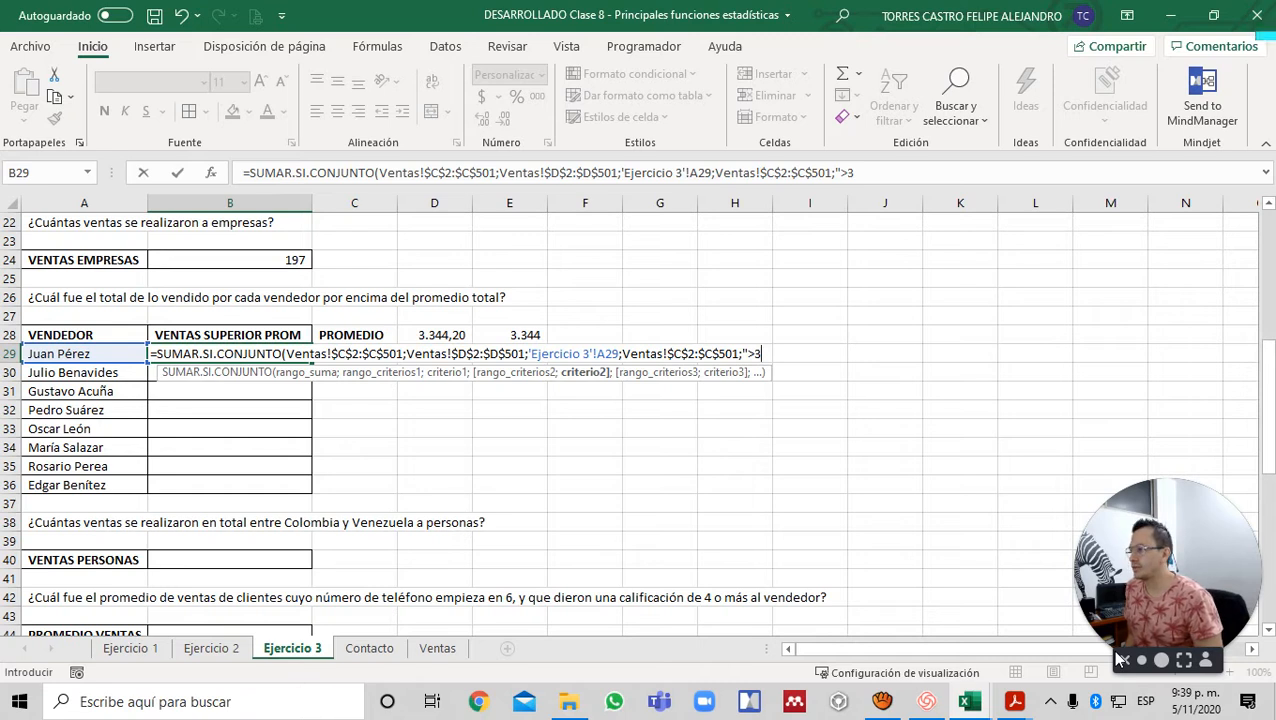
text(3344,2)
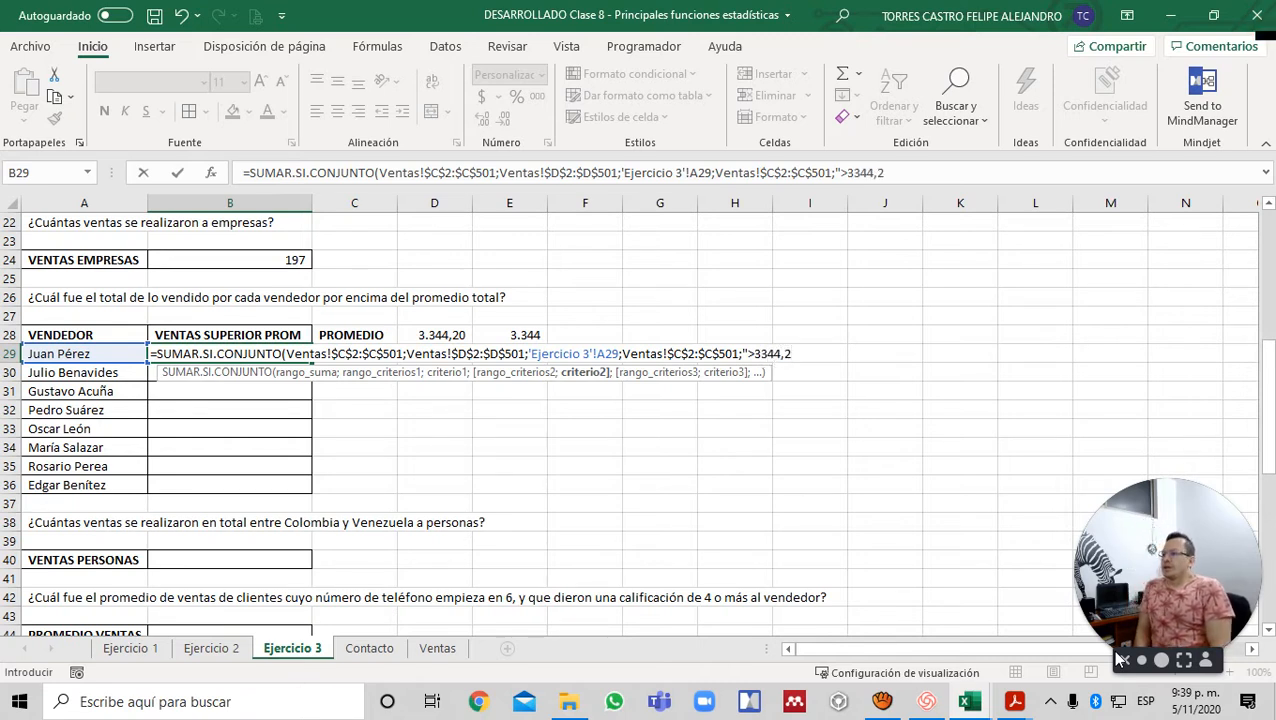
text(")
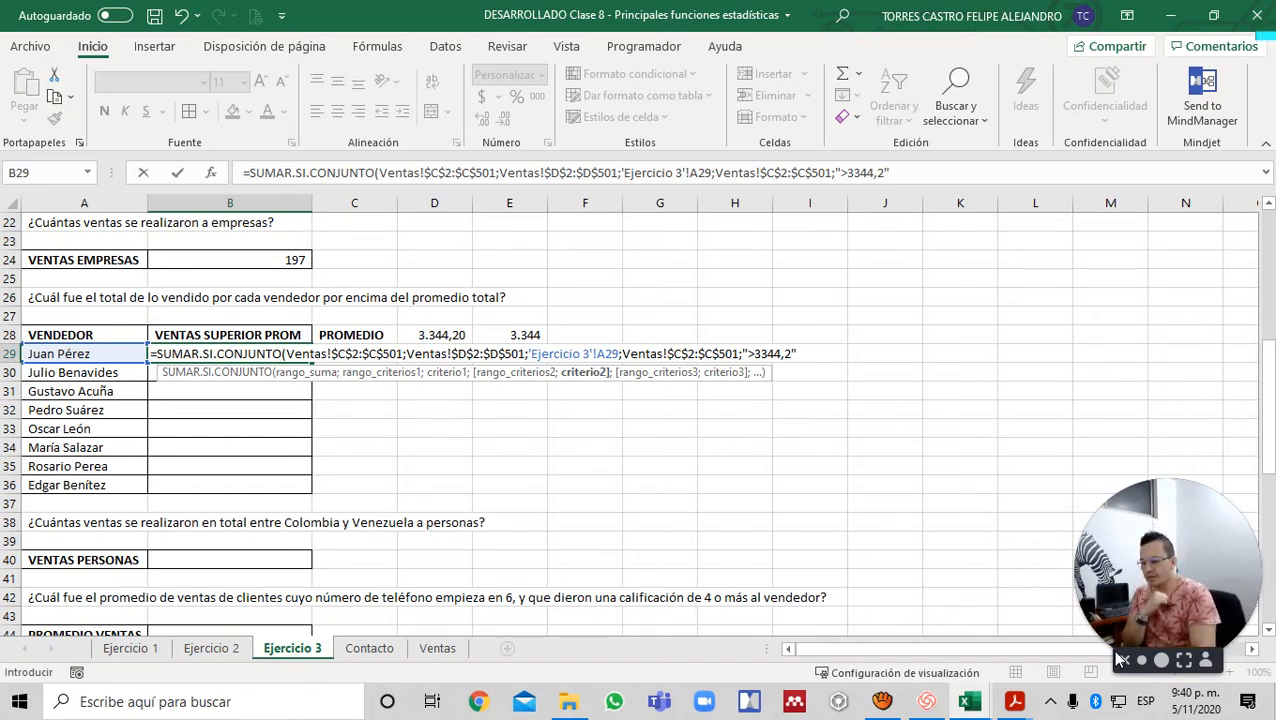
text(;)
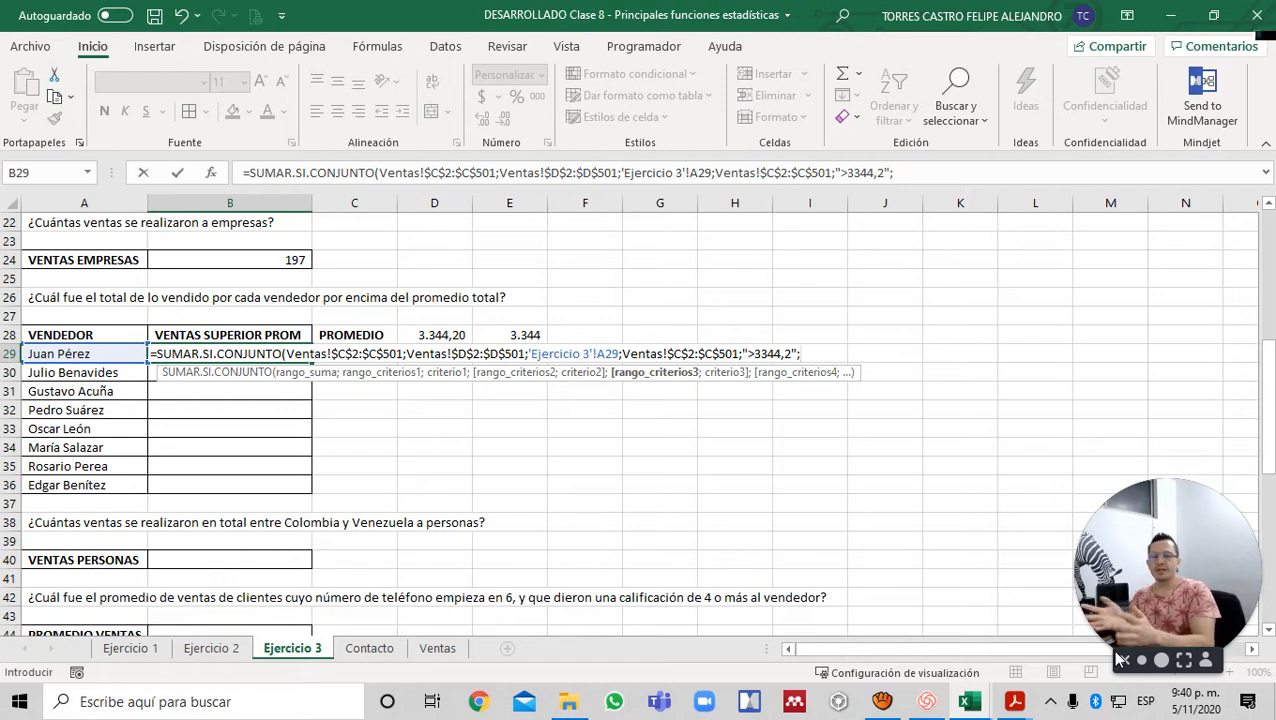
key(BackSpace)
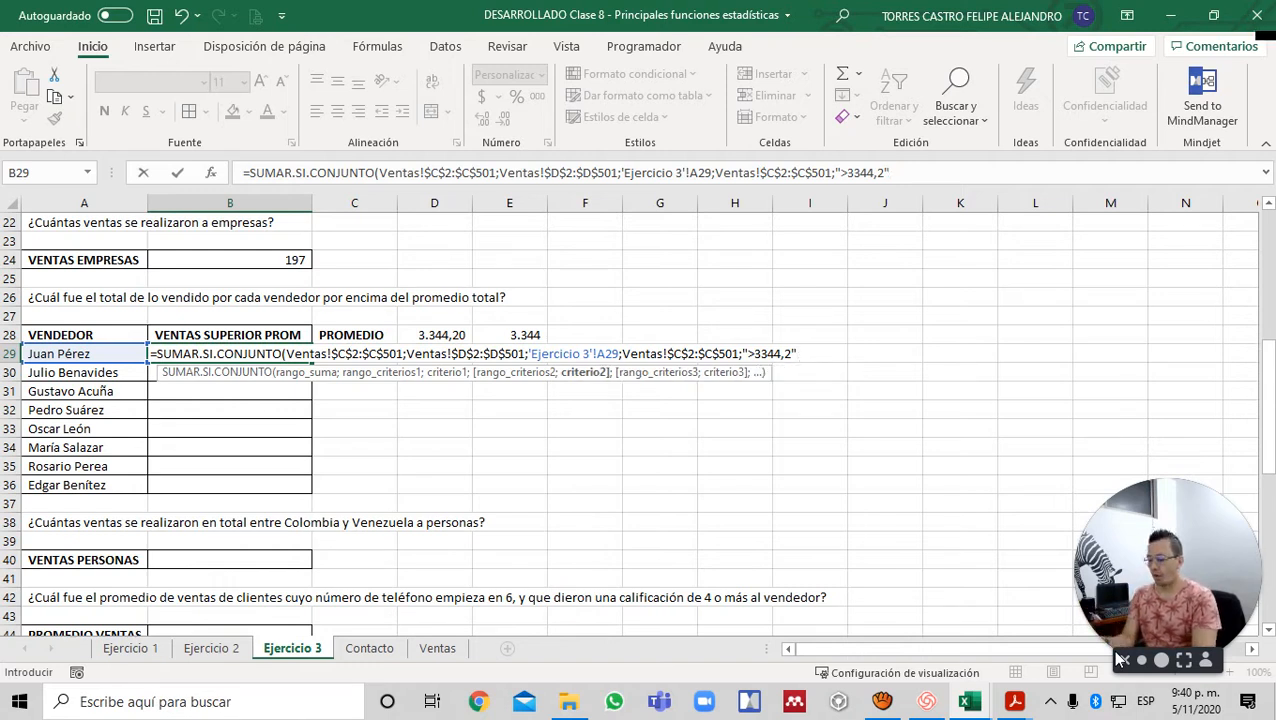
text())
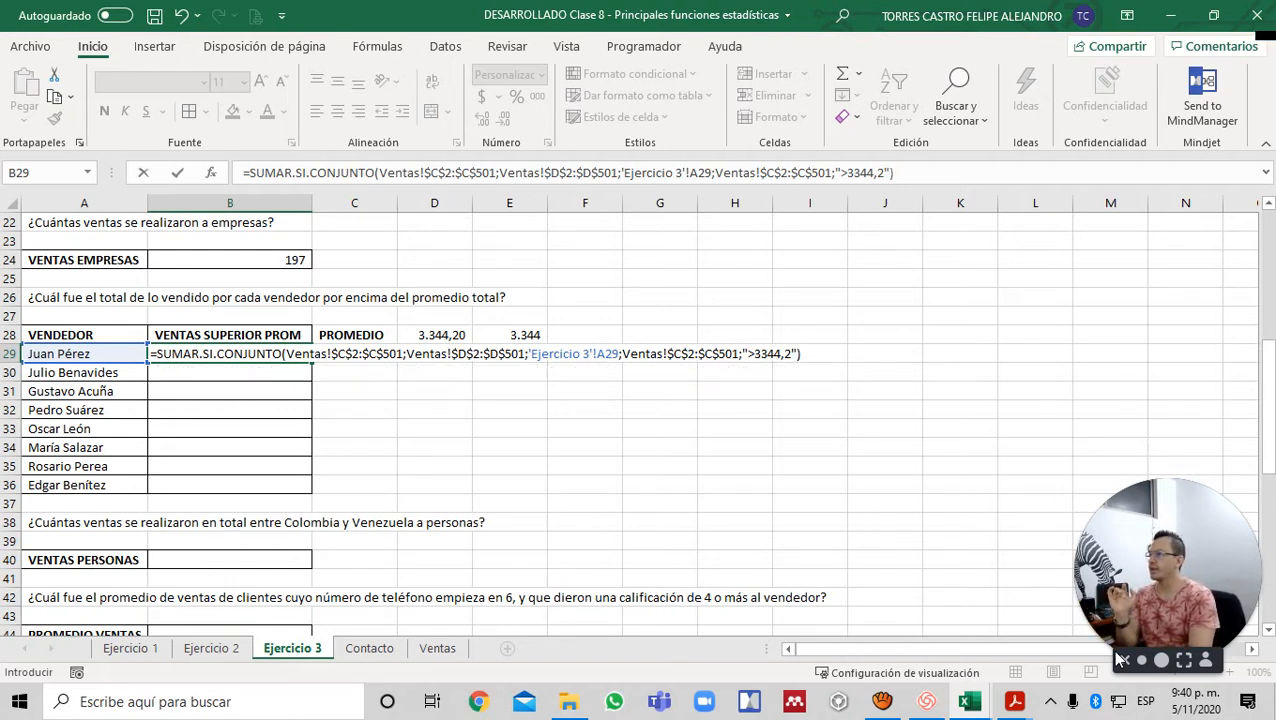
key(ctrl+Return)
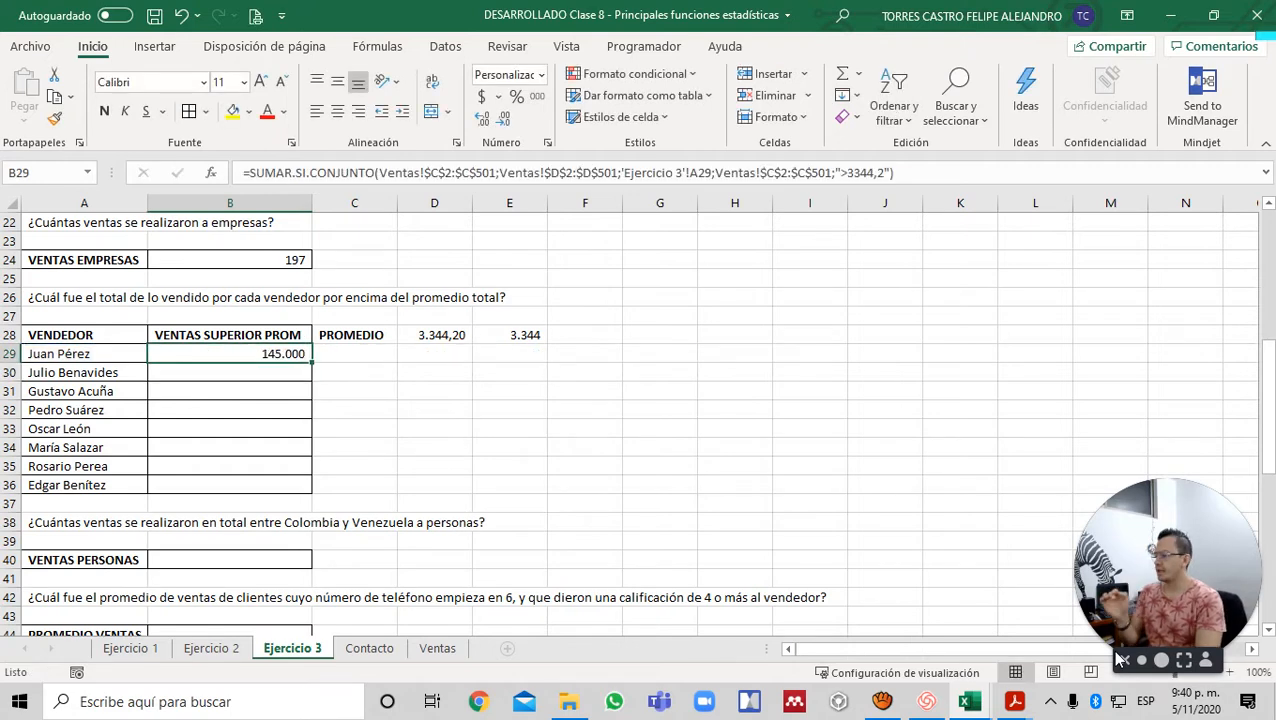
- Copy the B29 formula to the remaining sellers in B30:B36
key(ctrl+c)
key(Down)
key(shift+Down)
key(shift+Down)
key(shift+Down)
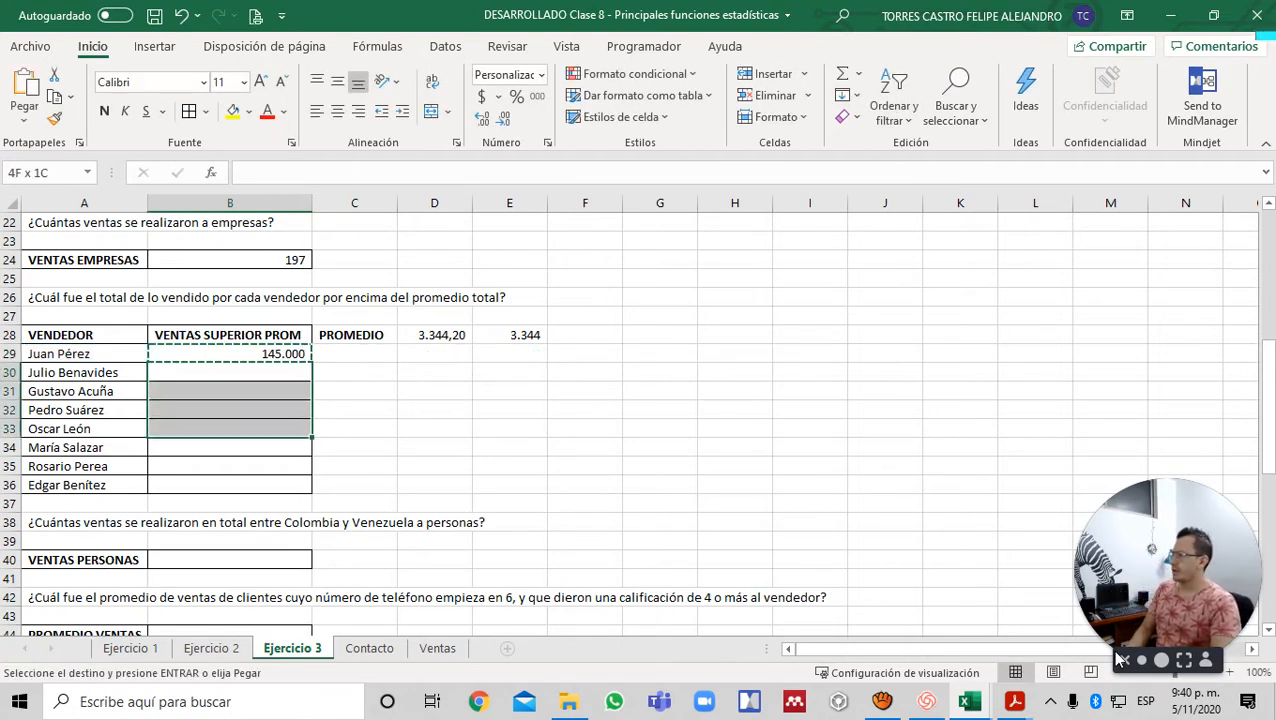
key(shift+Down)
key(shift+Down)
key(shift+Down)
key(Return)
- Check the copied SUMAR.SI.CONJUNTO formulas for the sellers down to B36
key(Down)
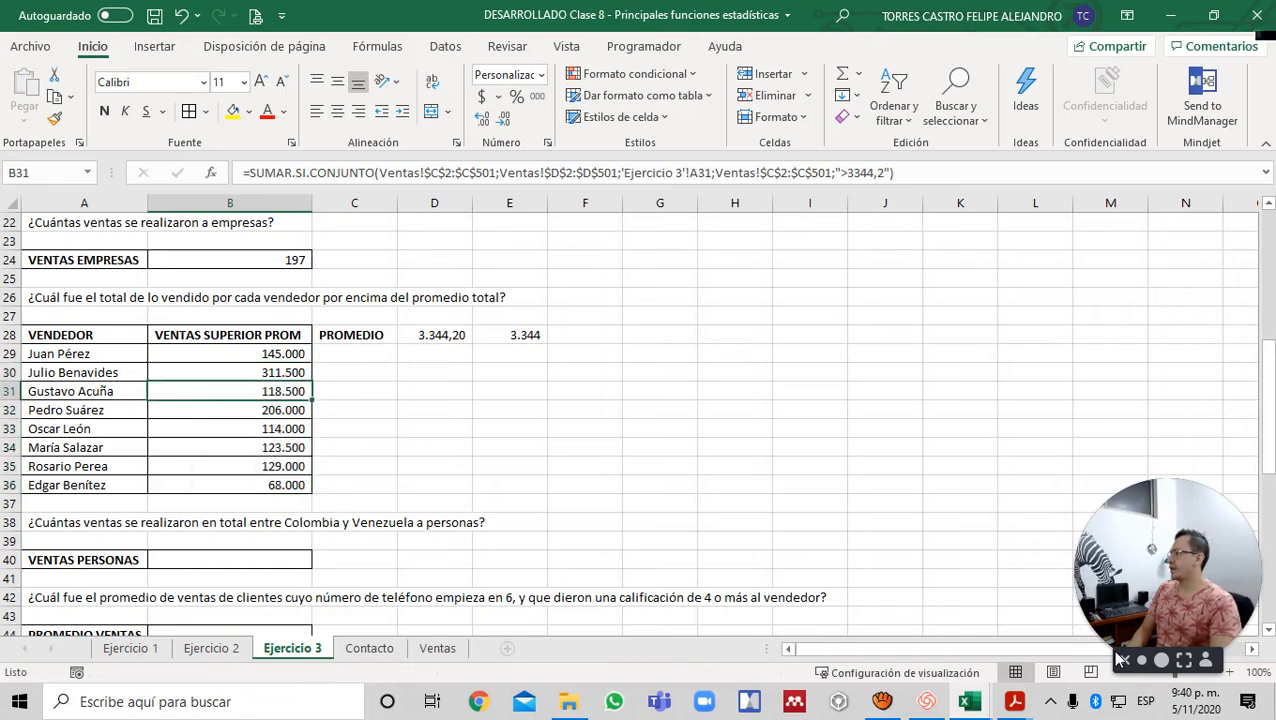
key(Up)
key(Down)
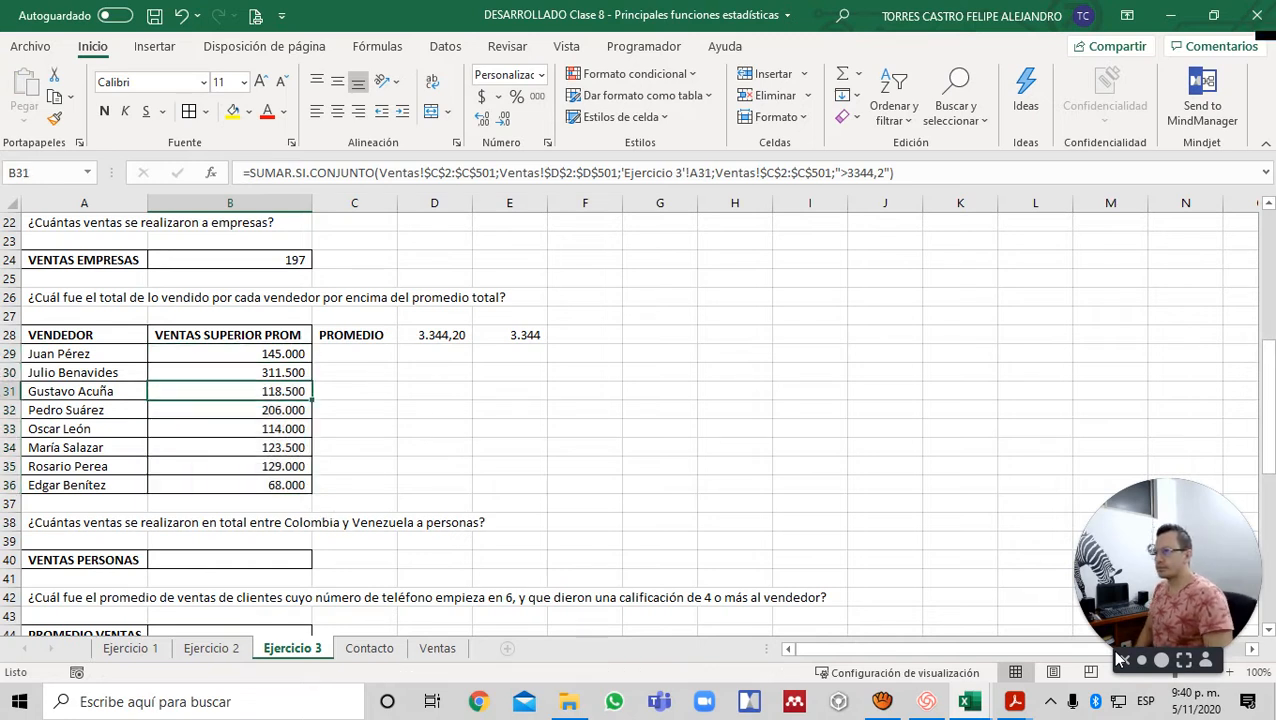
key(Down)
key(Down)
key(Down)
key(Down)
key(Down)
key(Down)
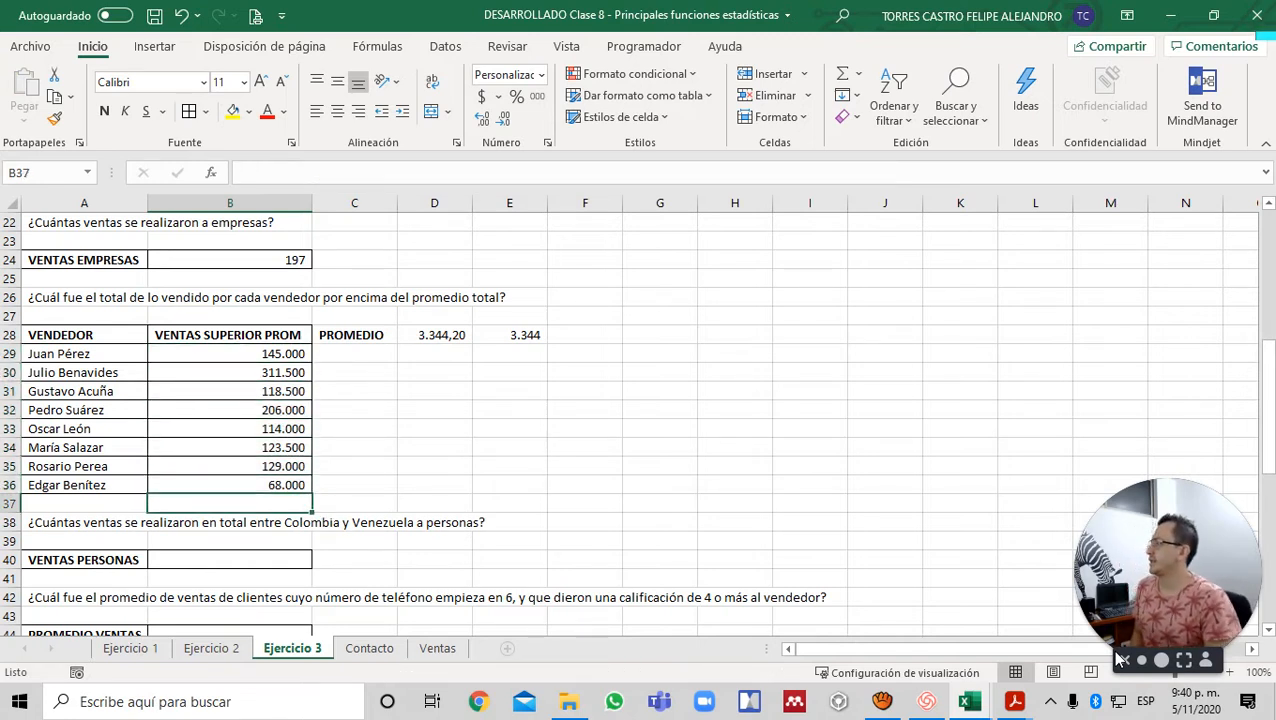
key(Up)
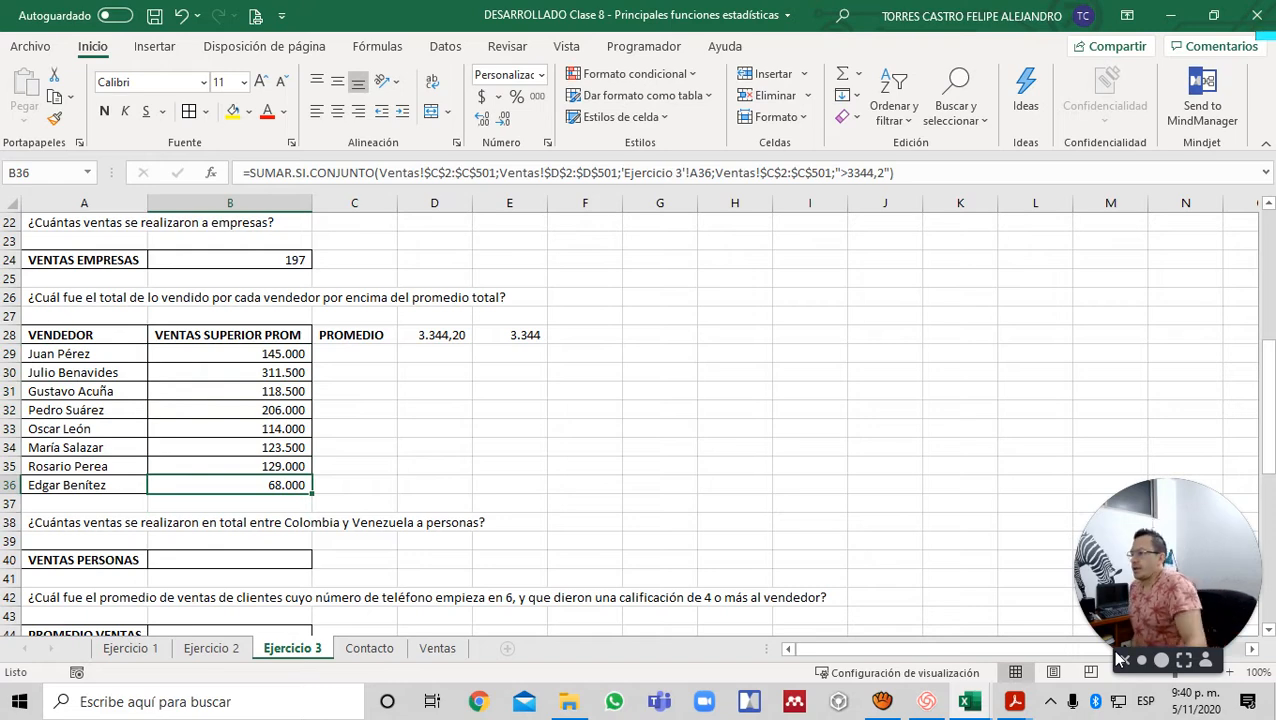
- Select the VENTAS PERSONAS answer cell B40 and look over the remaining questions
click(250, 562)
scroll(259, 550, down, 4)
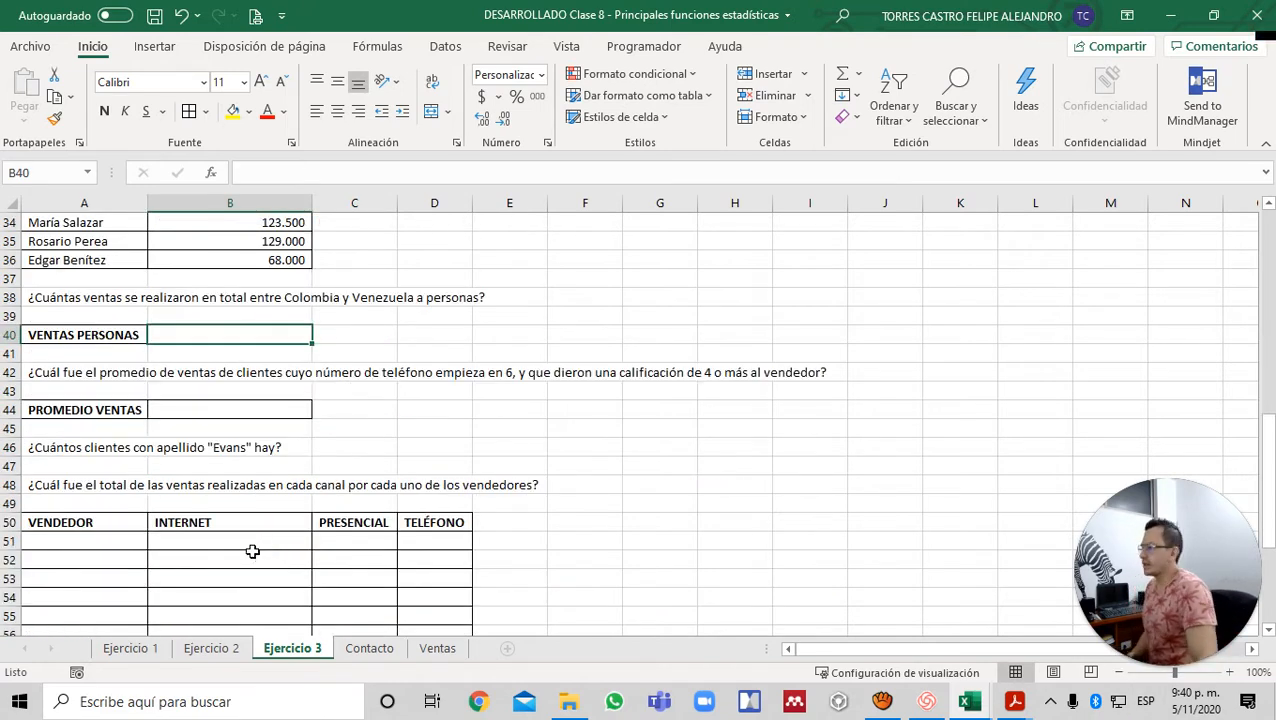
scroll(259, 546, down, 2)
scroll(256, 546, up, 5)
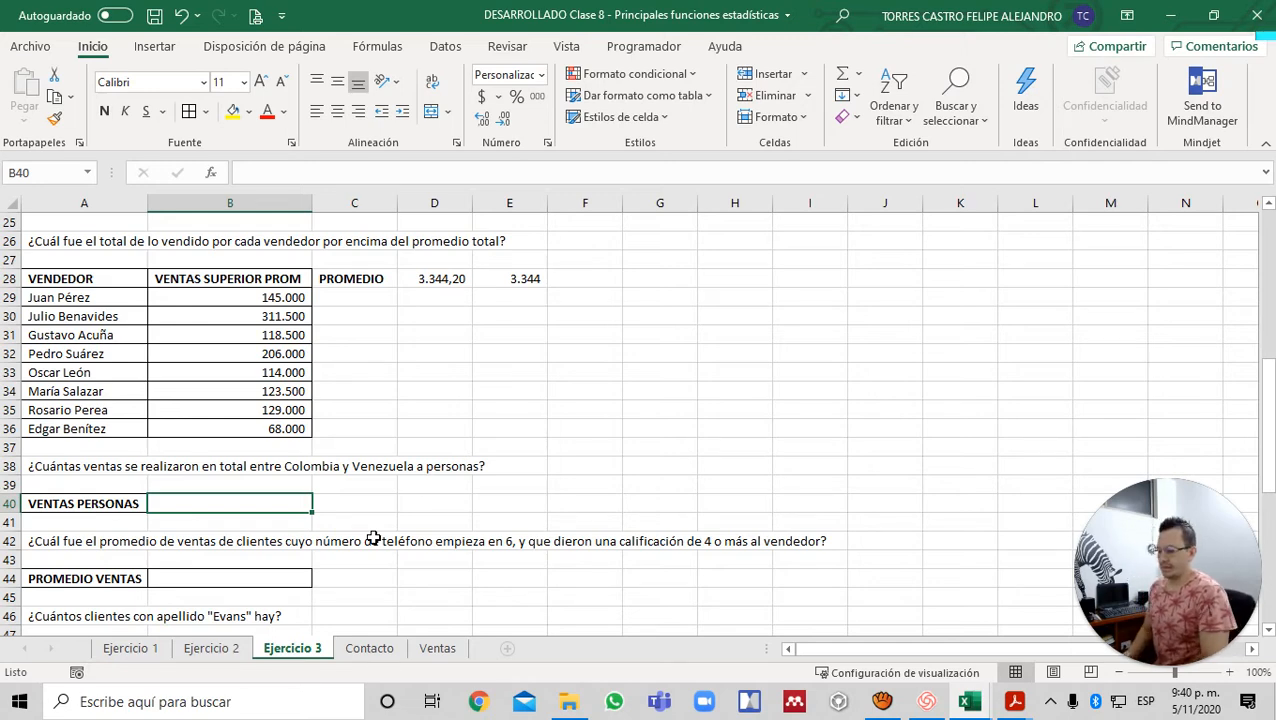
- Examine the PAÍS and TIPO columns in the Ventas sheet, including the BUSCARV formulas behind the countries
key(ctrl+Page_Down)
key(ctrl+Page_Down)
key(Right)
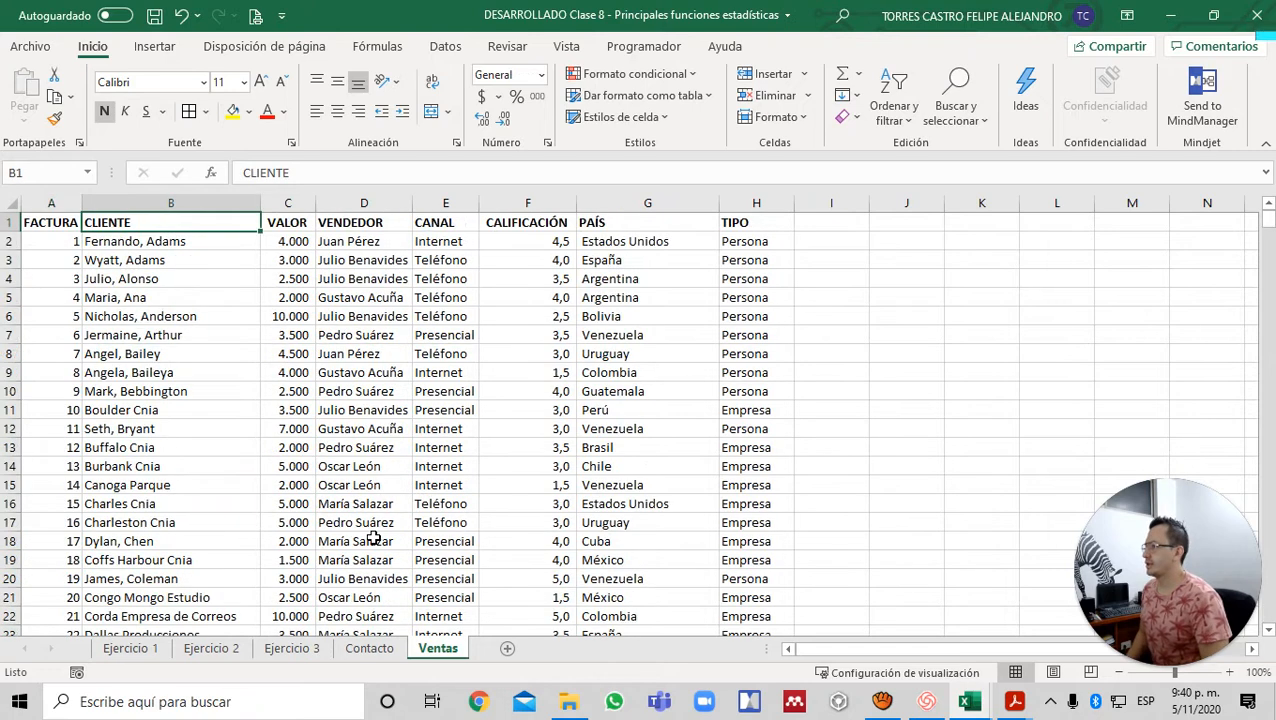
key(Right)
key(Right)
key(Right)
key(Right)
key(Right)
key(Down)
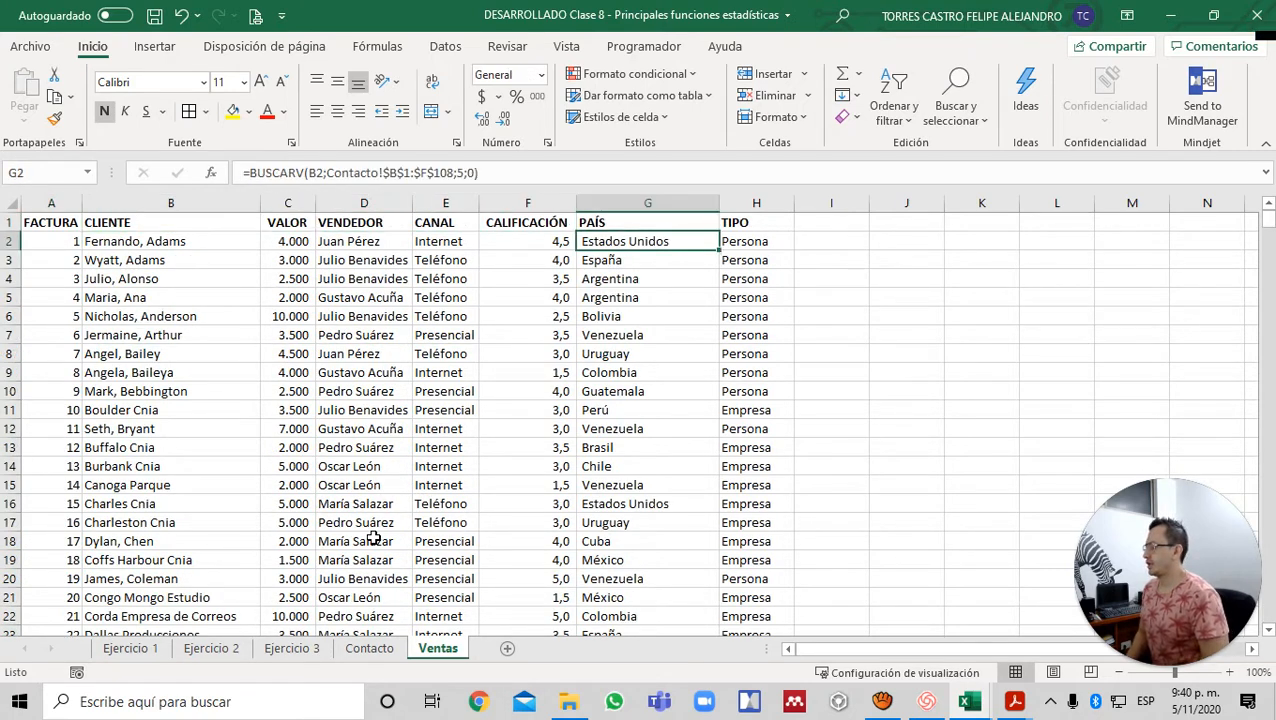
key(Right)
key(Left)
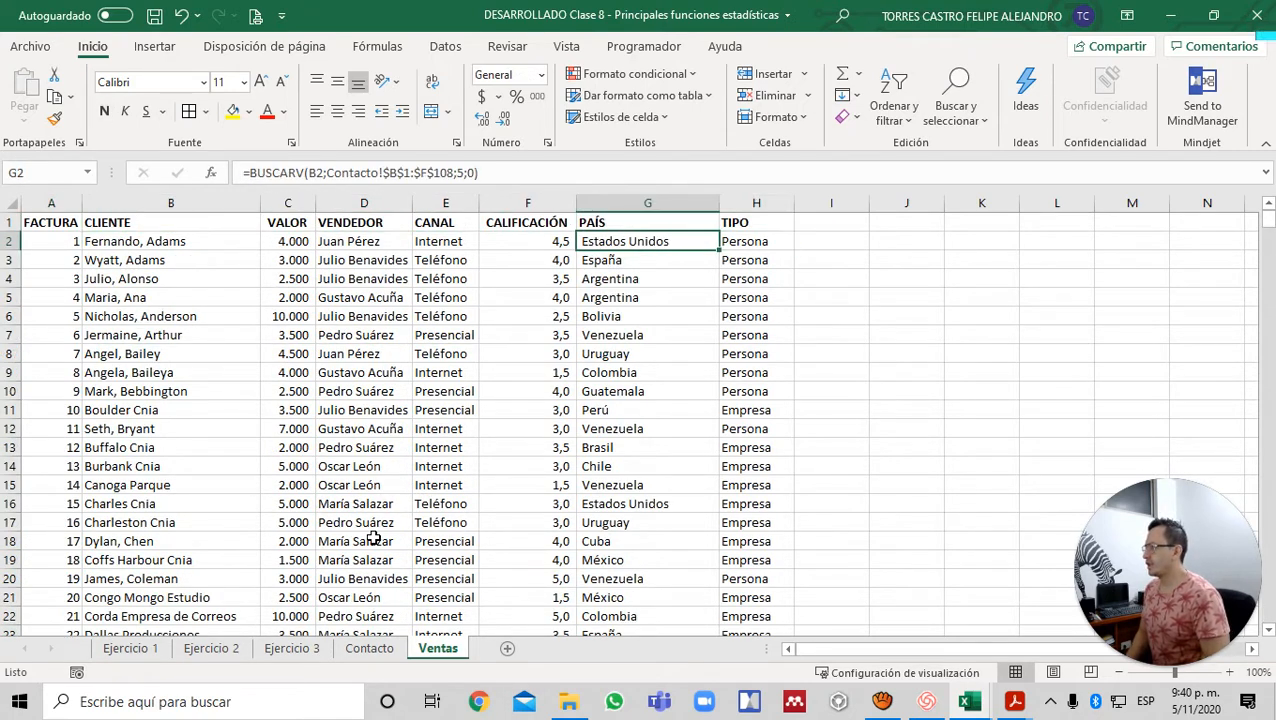
key(Down)
key(Down)
key(Down)
key(Down)
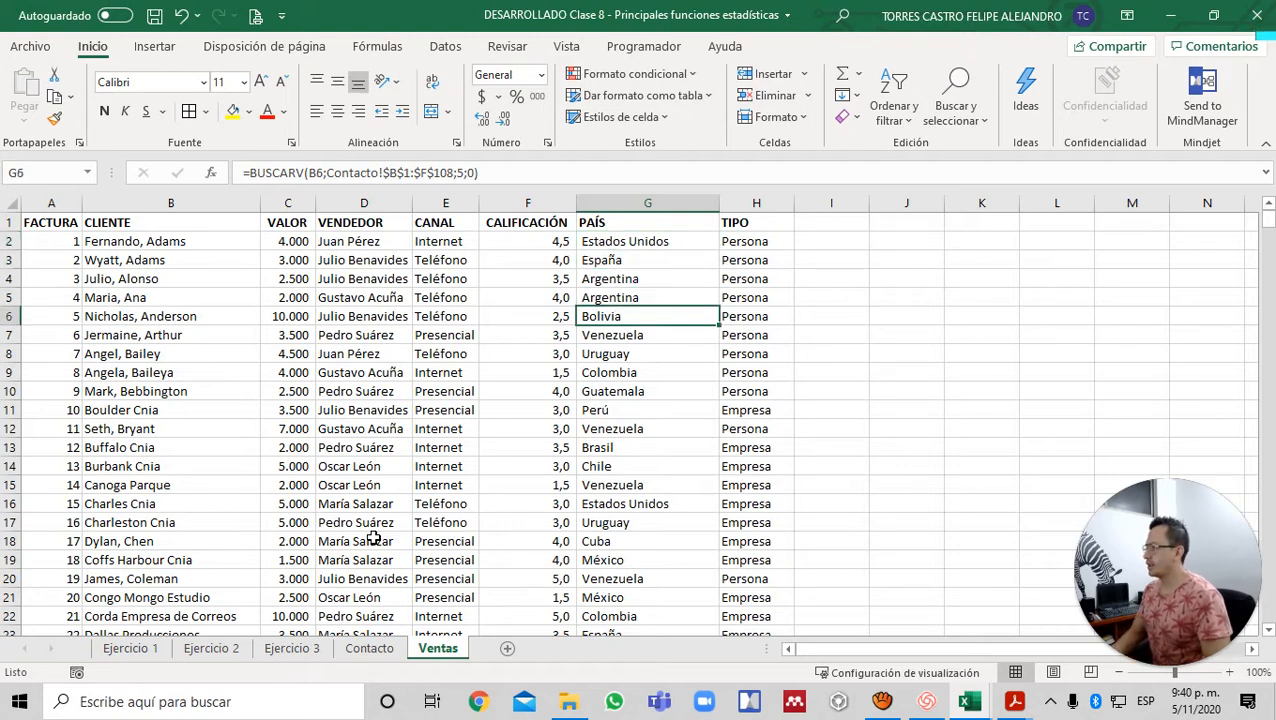
key(F2)
key(Escape)
- Examine the Pais and Teléfono columns in the Contacto sheet to see where the country data comes from
key(ctrl+Page_Up)
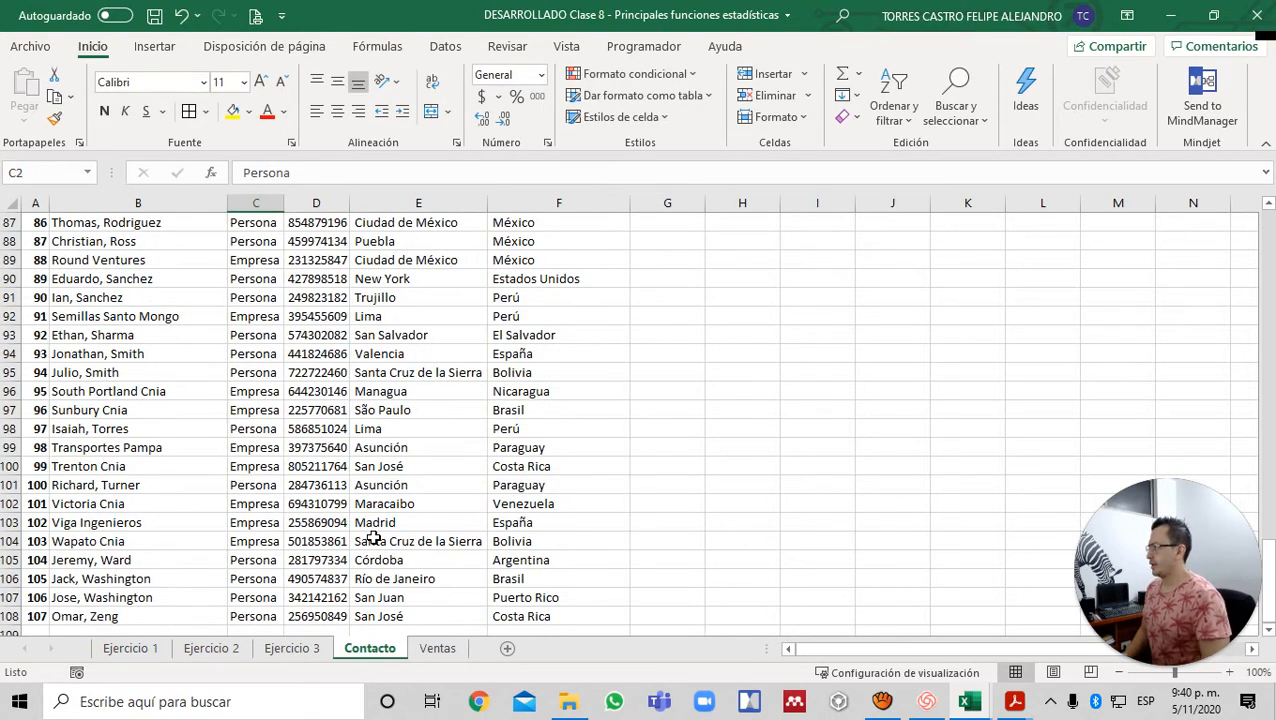
key(ctrl+Up)
key(Down)
key(Right)
key(Right)
key(Right)
key(F2)
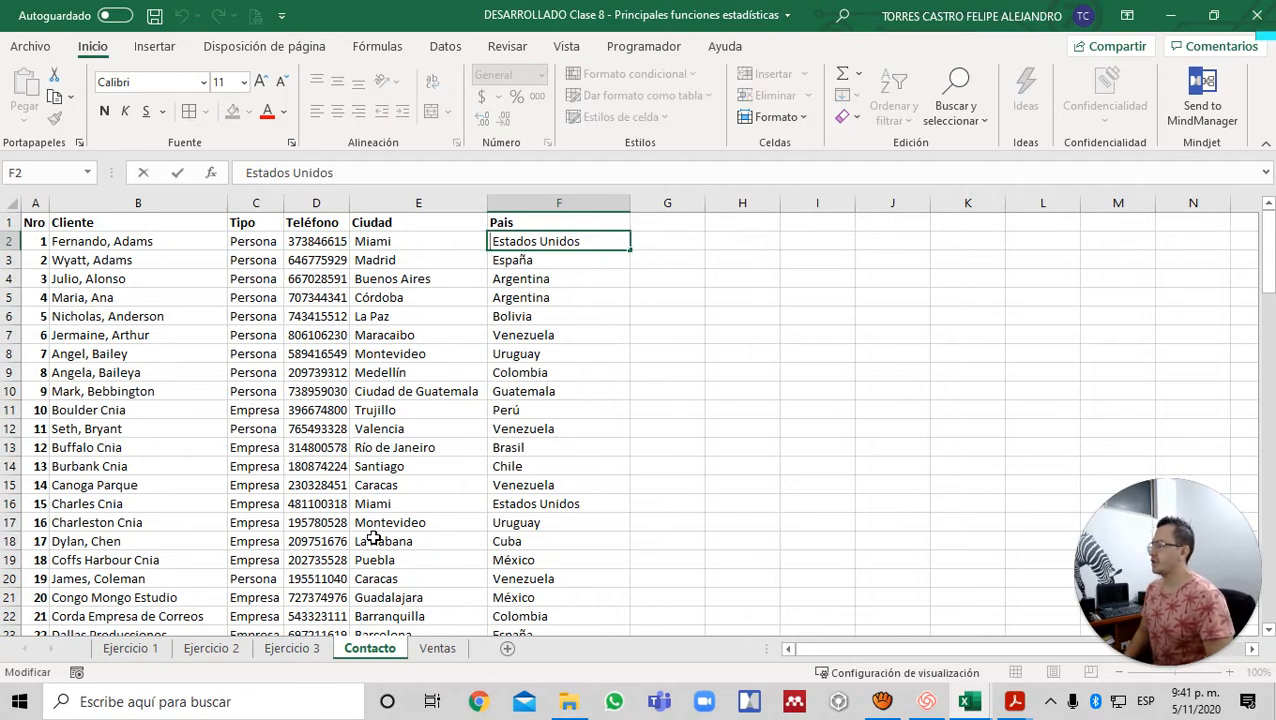
key(Escape)
key(Left)
key(Left)
key(Up)
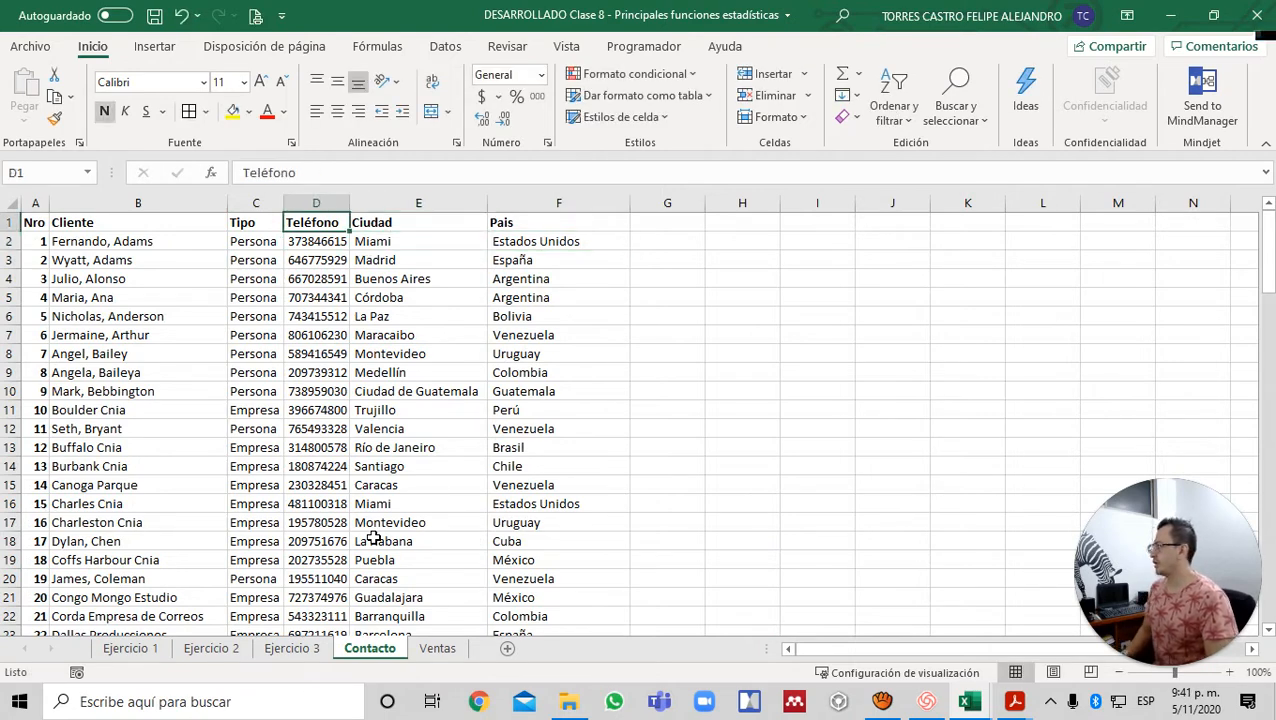
key(Home)
key(ctrl+Page_Down)
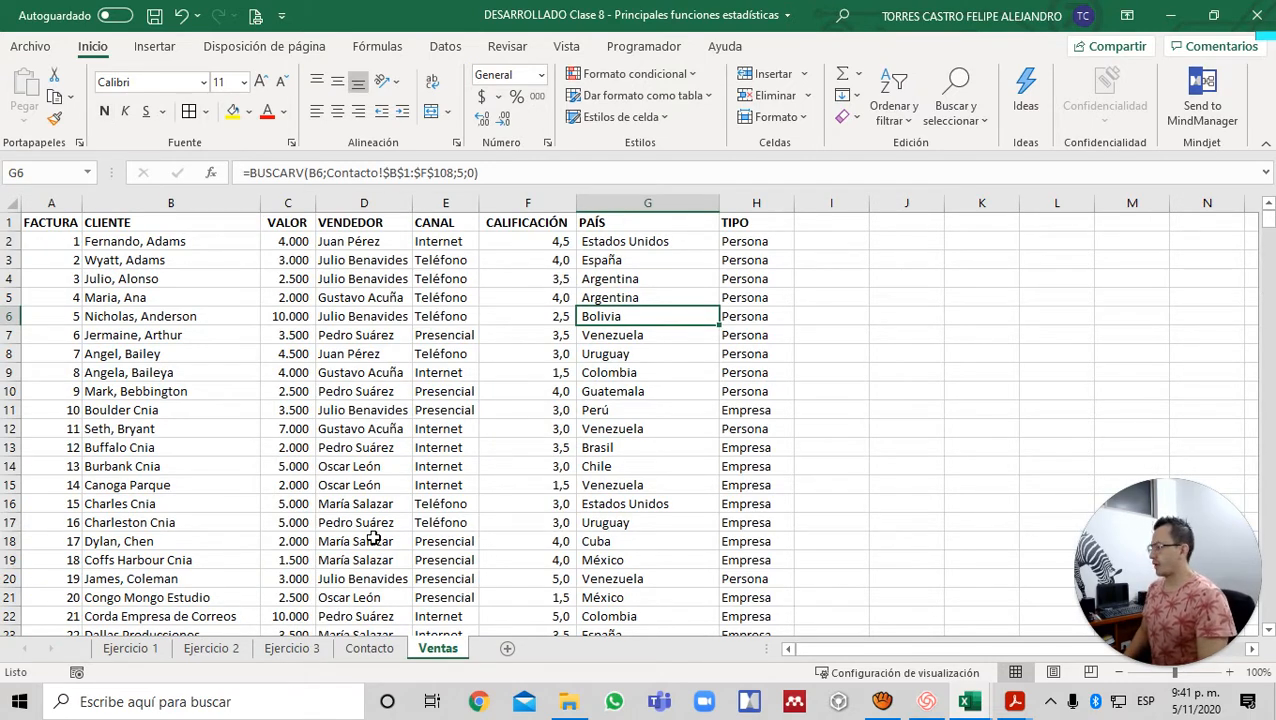
- Start a CONTAR.SI.CONJUNTO formula in the VENTAS PERSONAS cell B40 of Ejercicio 3
key(ctrl+Page_Up)
key(ctrl+Page_Up)
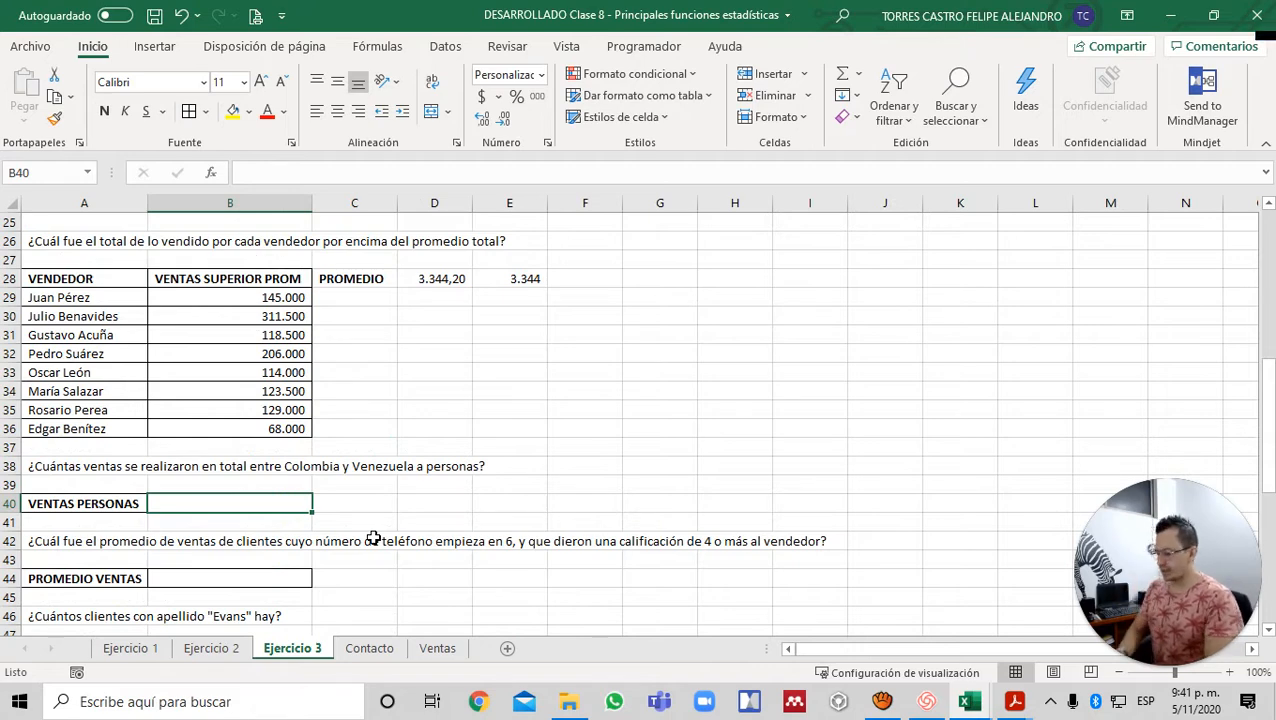
text(=CONT)
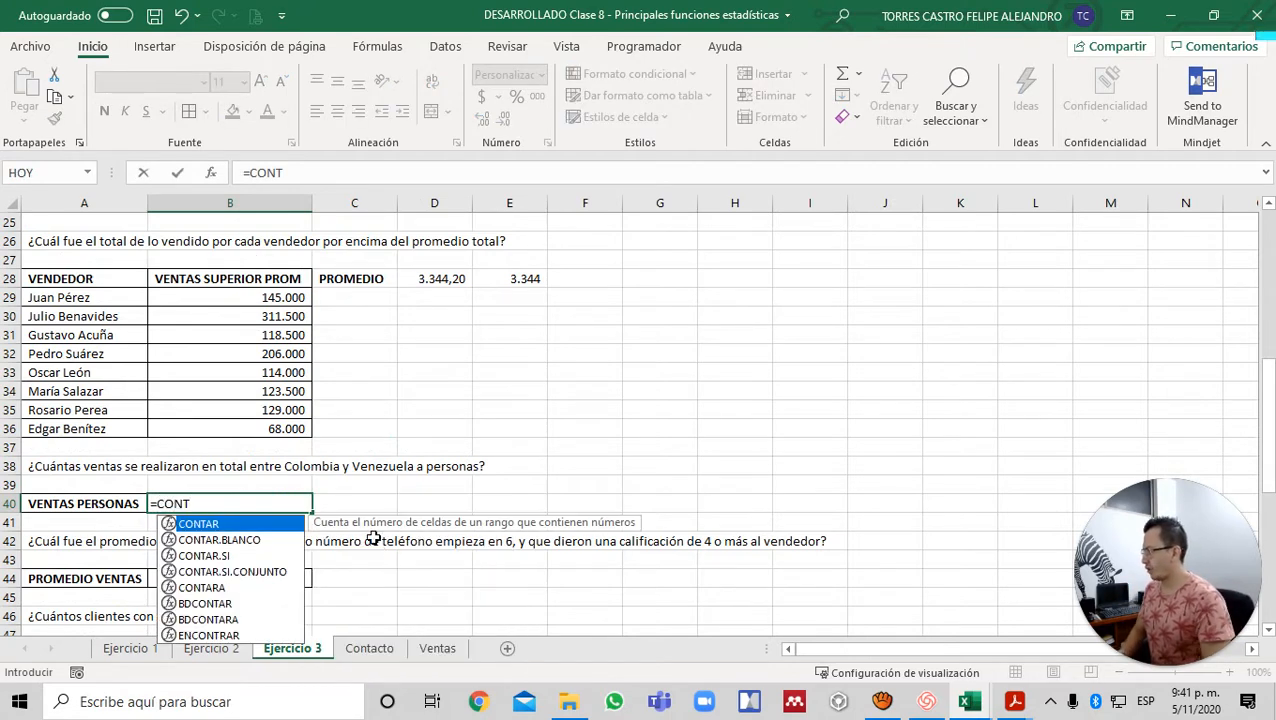
key(Down)
key(Down)
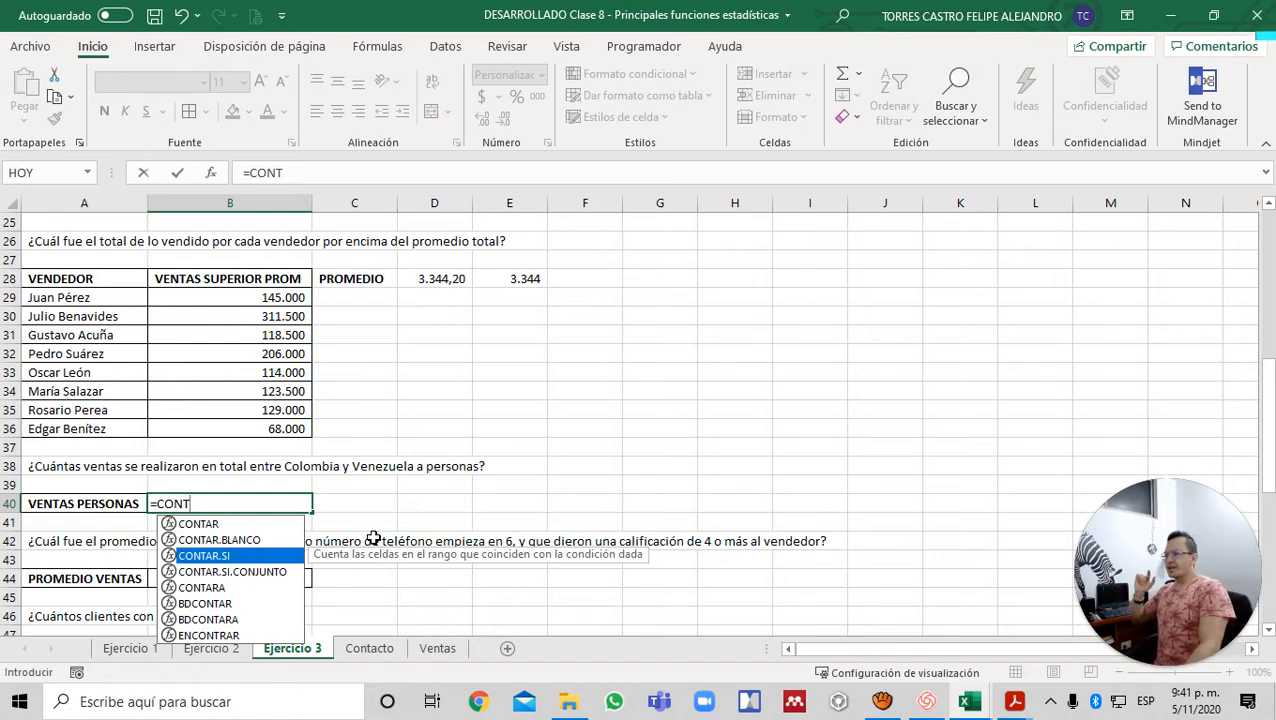
key(Down)
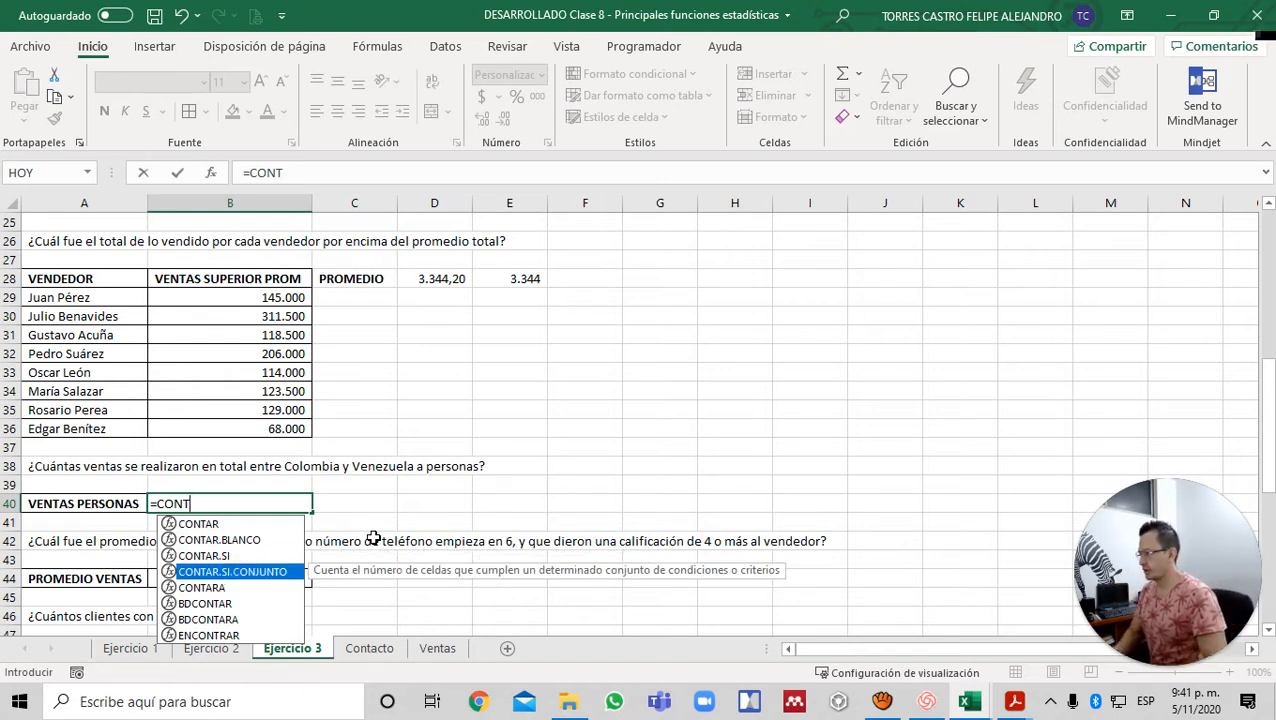
key(Tab)
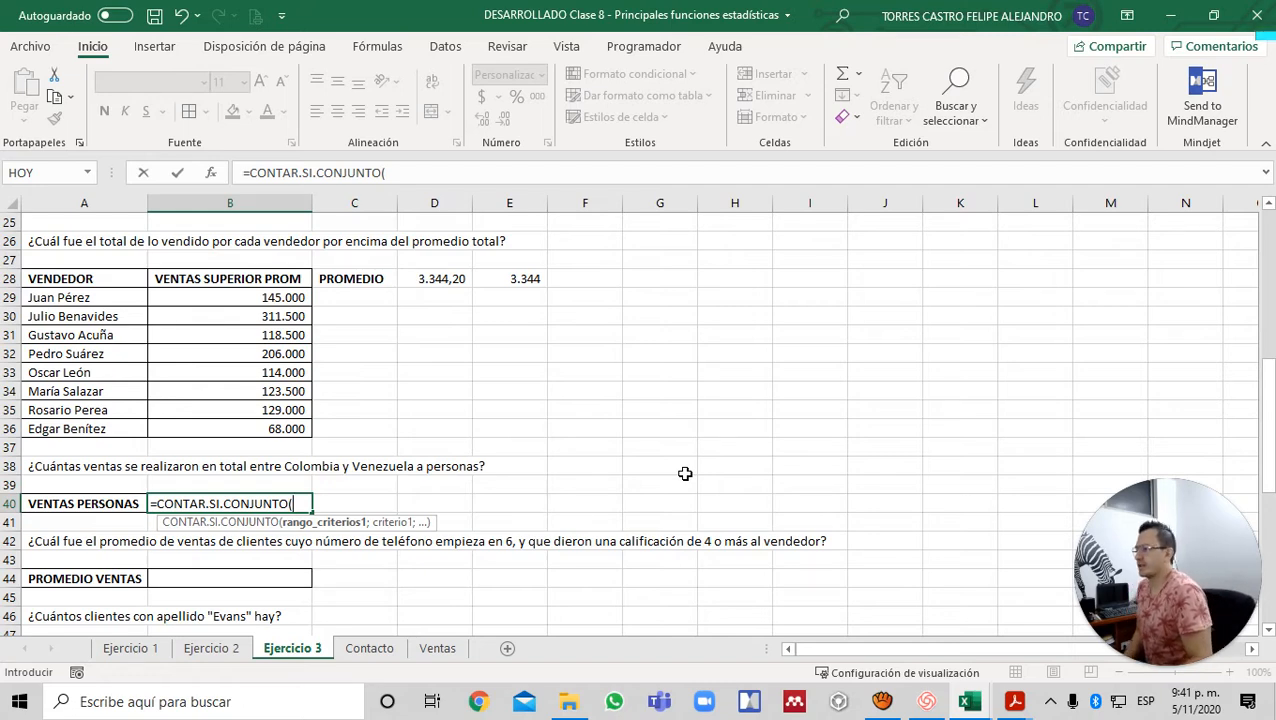
- Set the first criteria range to the TIPO data in the Ventas sheet as the absolute reference $H$2:$H$501
key(ctrl+Page_Down)
key(ctrl+Page_Down)
key(Down)
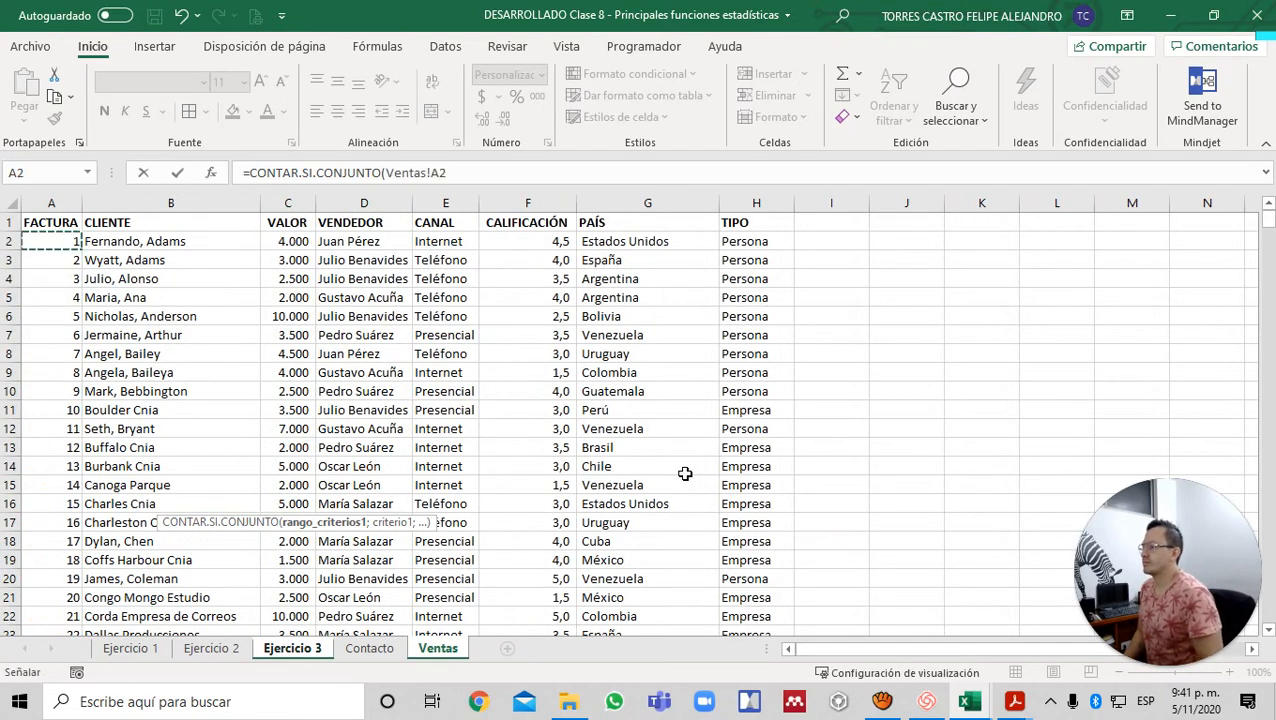
key(Down)
key(Right)
key(Right)
key(Right)
key(Right)
key(Right)
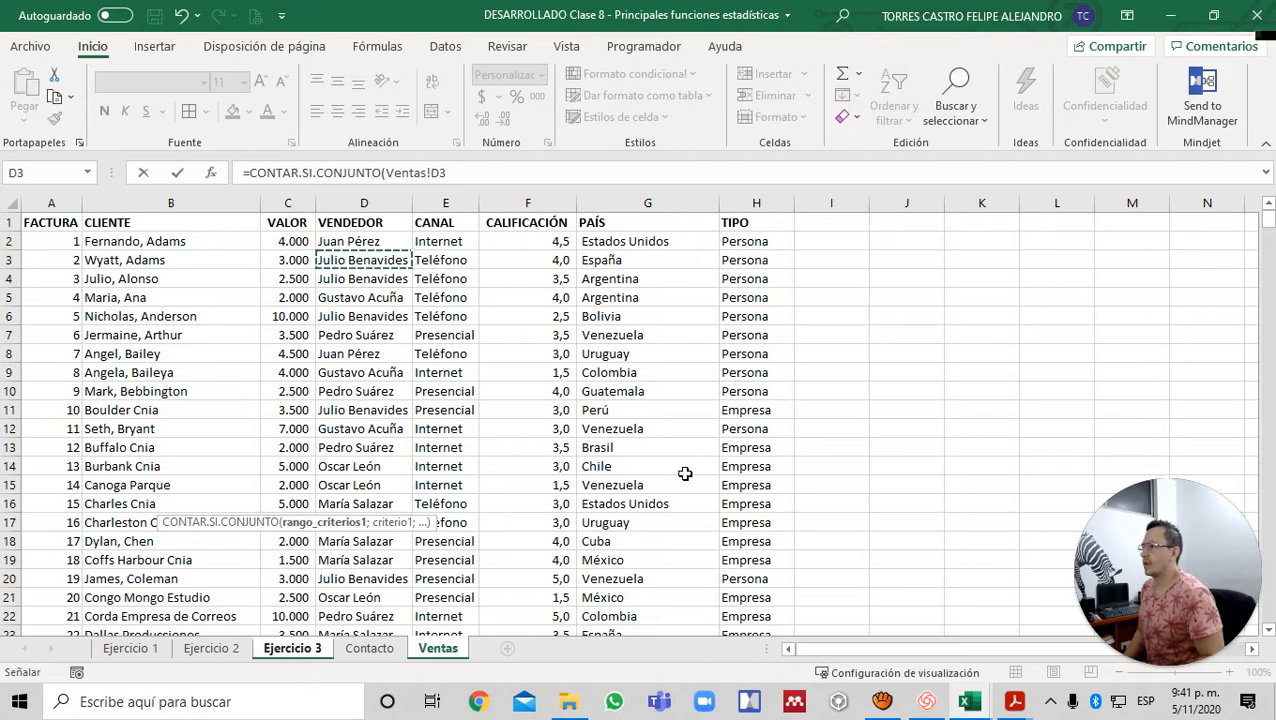
key(Right)
key(Right)
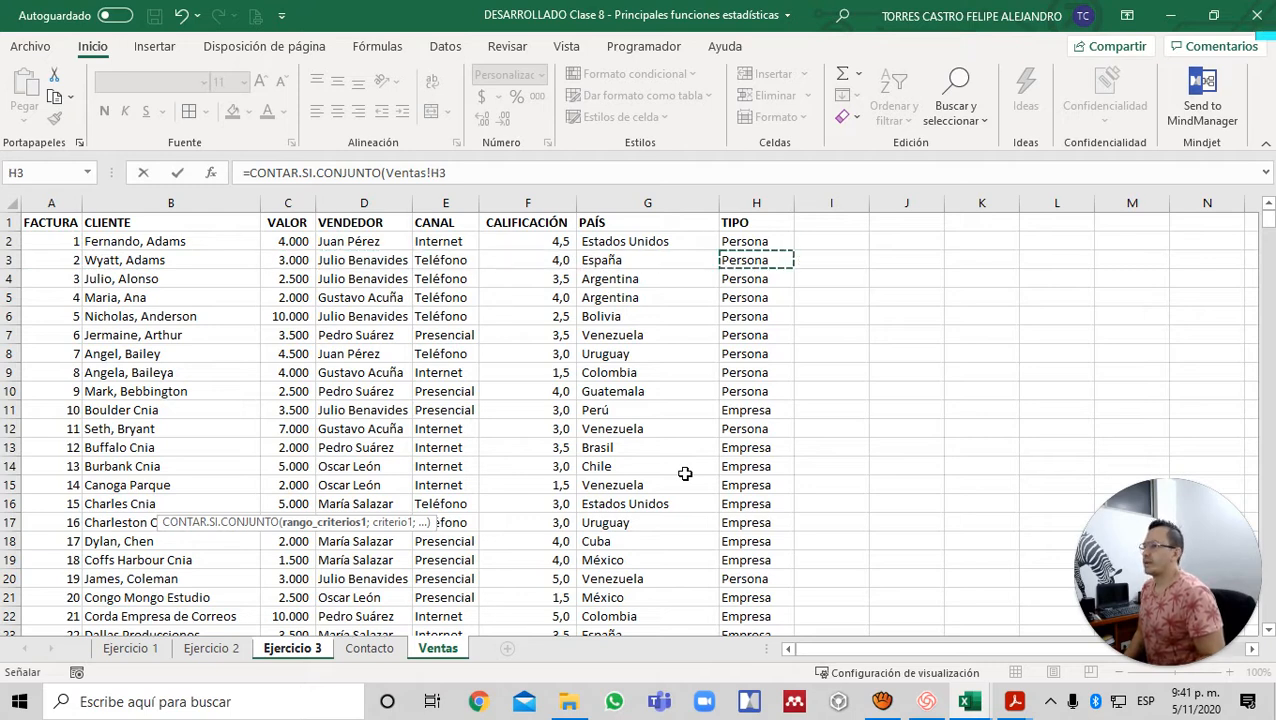
key(Up)
key(ctrl+shift+Down)
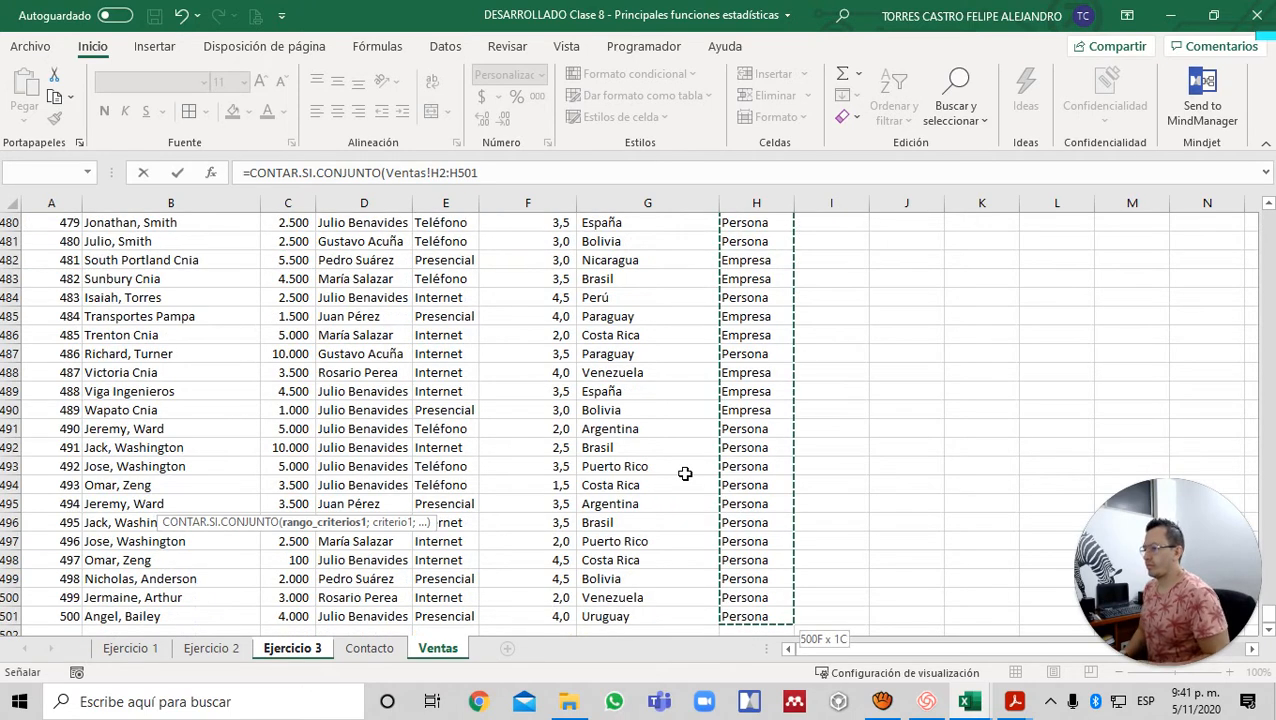
key(F4)
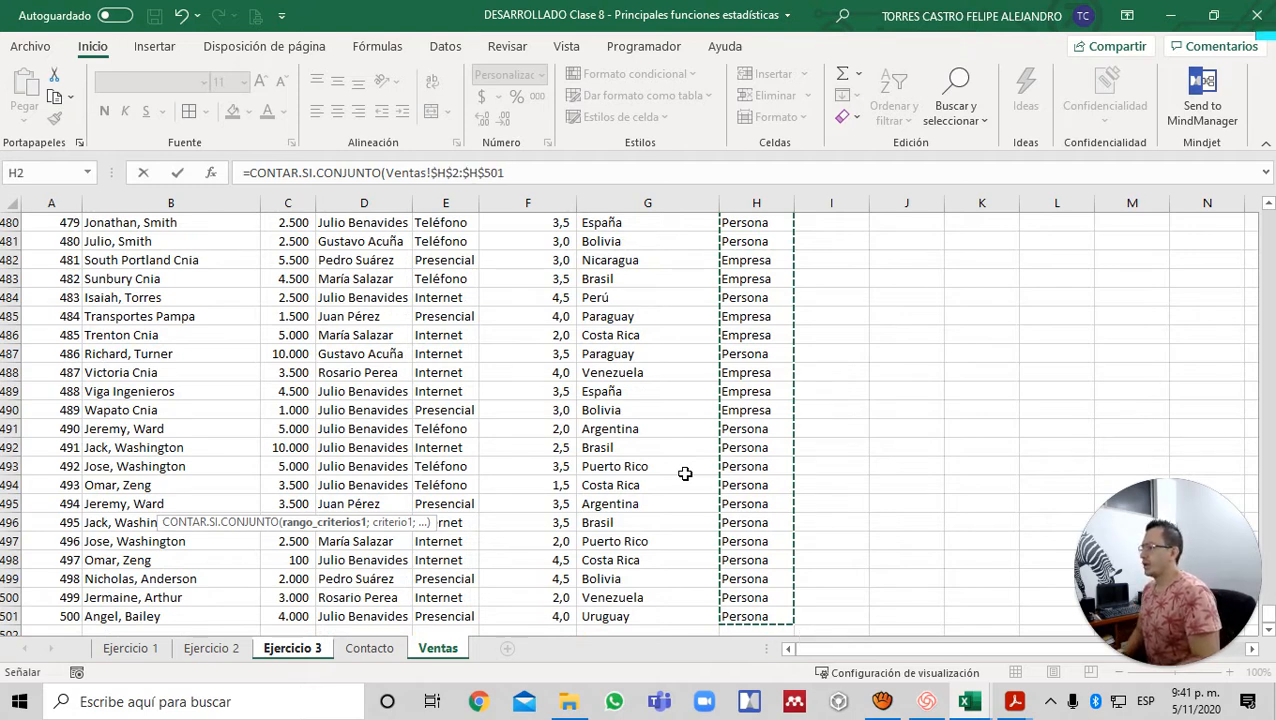
text(;)
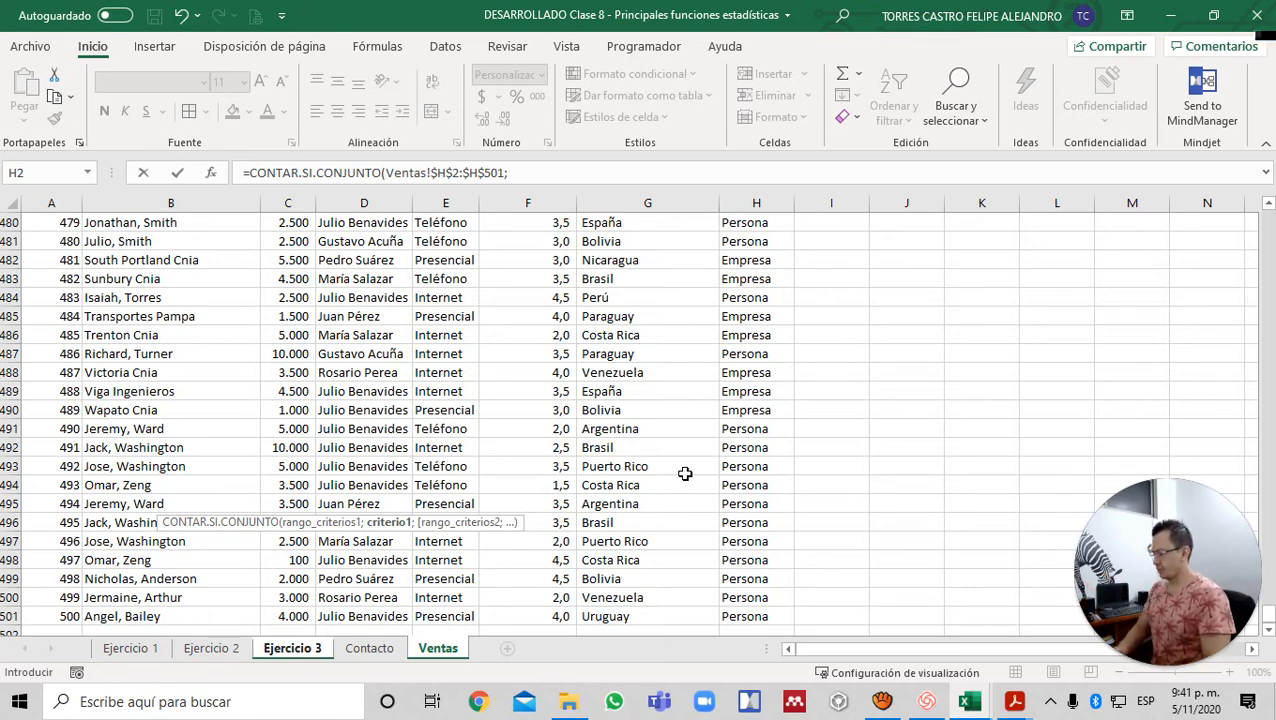
- Enter "Persona" as the first criterion and set the second criteria range to the Ventas PAÍS data as the absolute reference $G$2:$G$501
text("Persona)
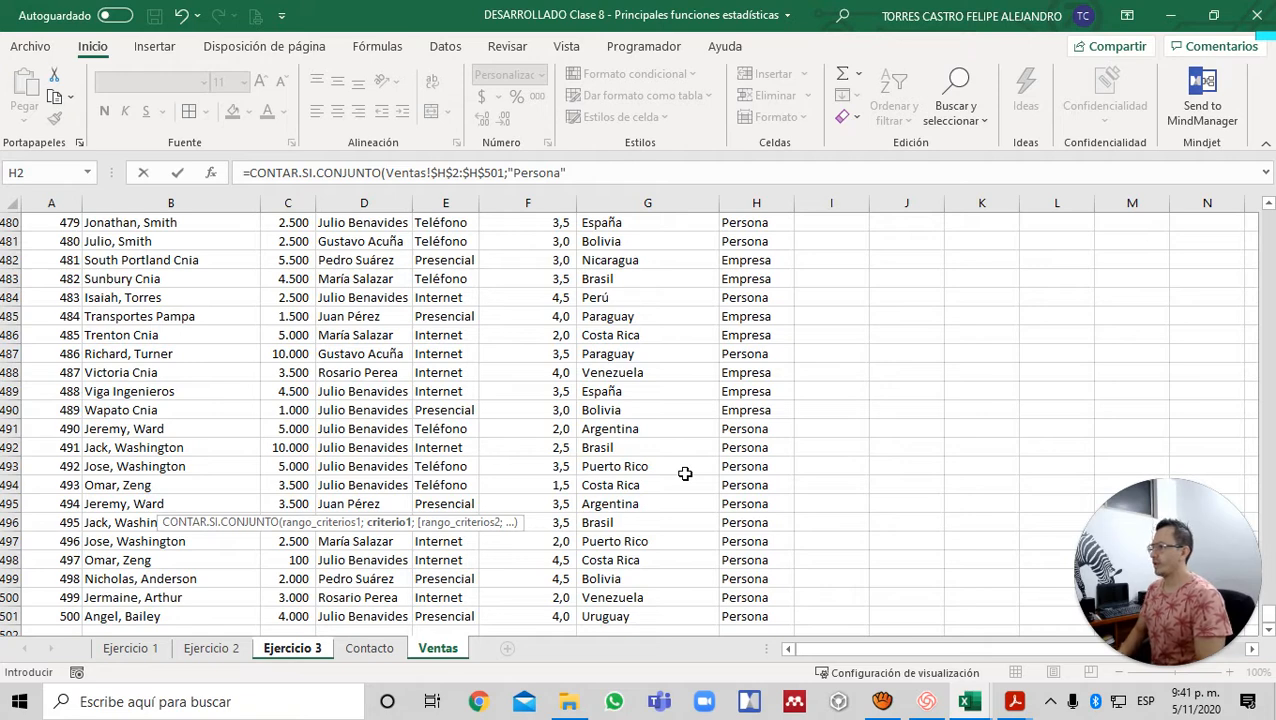
text(";)
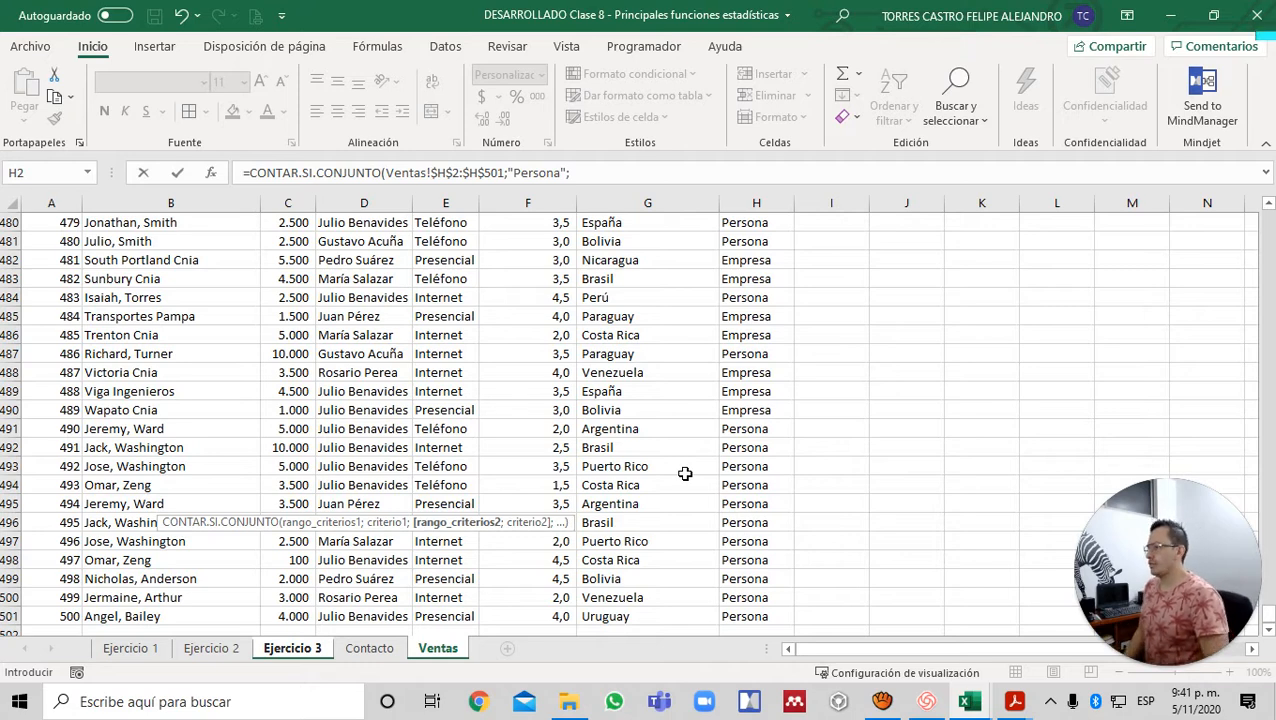
key(Up)
key(Up)
key(ctrl+Up)
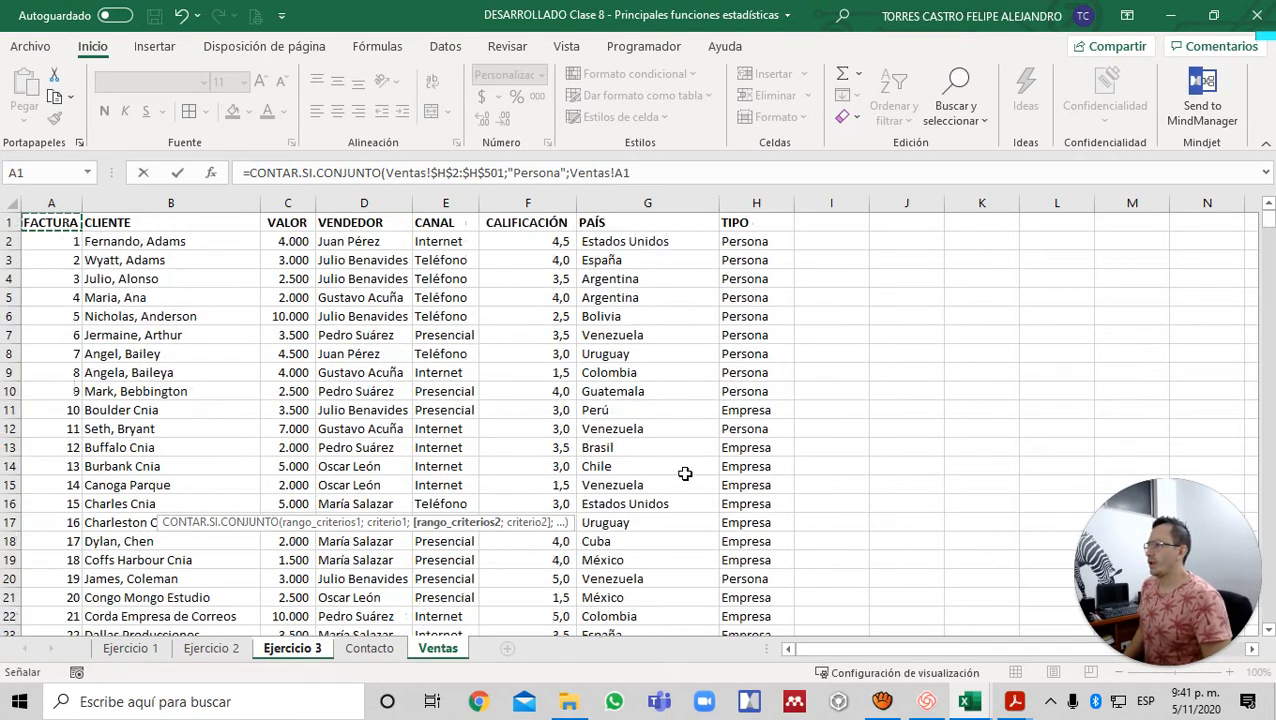
key(Right)
key(Right)
key(Right)
key(Right)
key(Right)
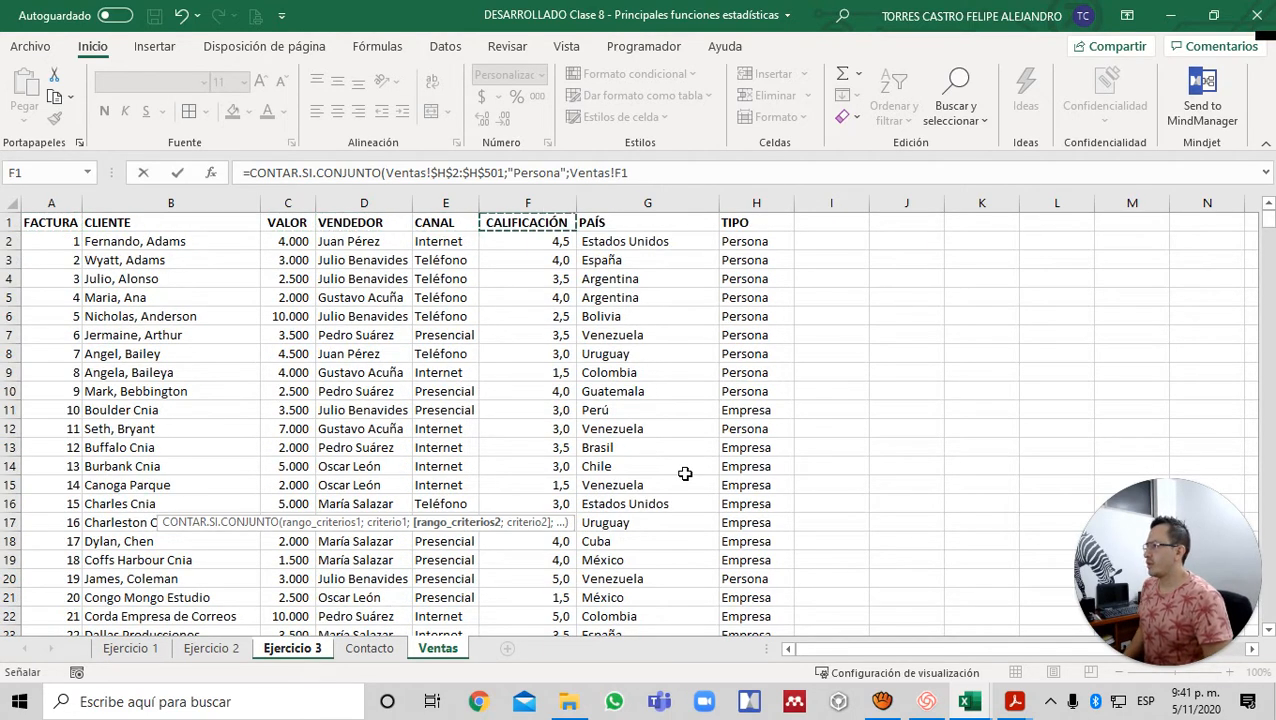
key(Right)
key(Down)
key(ctrl+shift+Down)
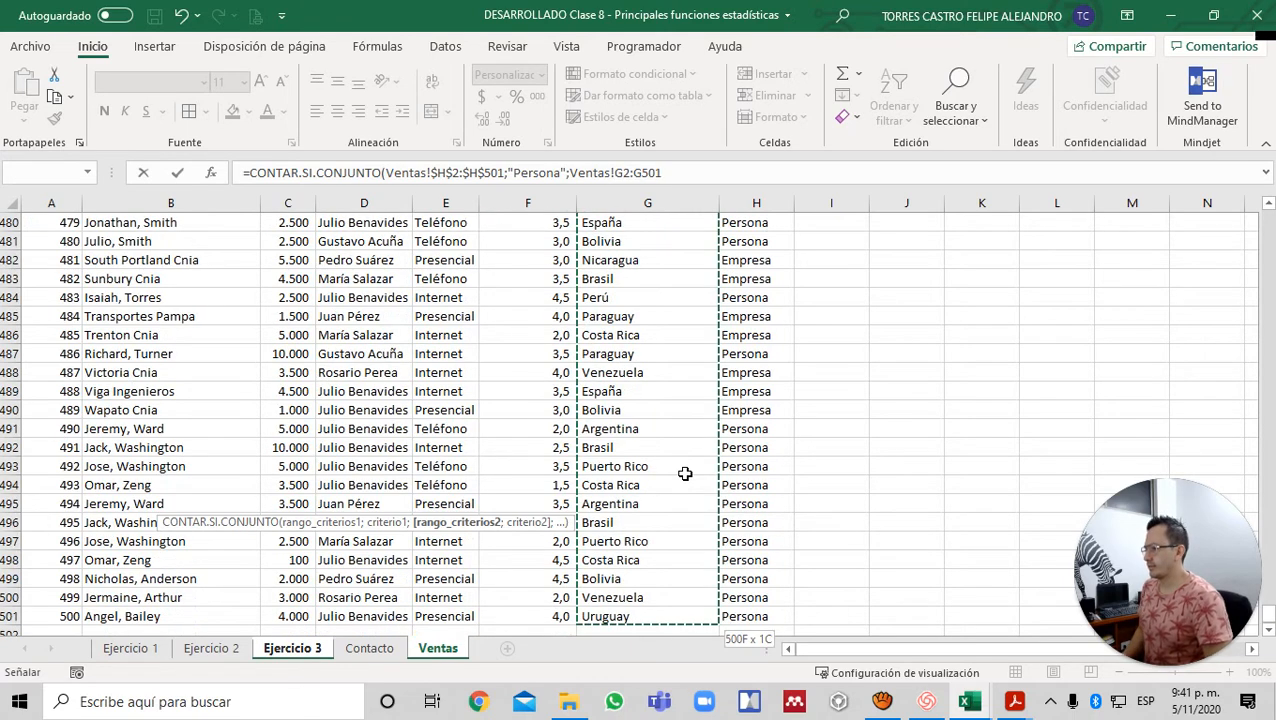
key(F4)
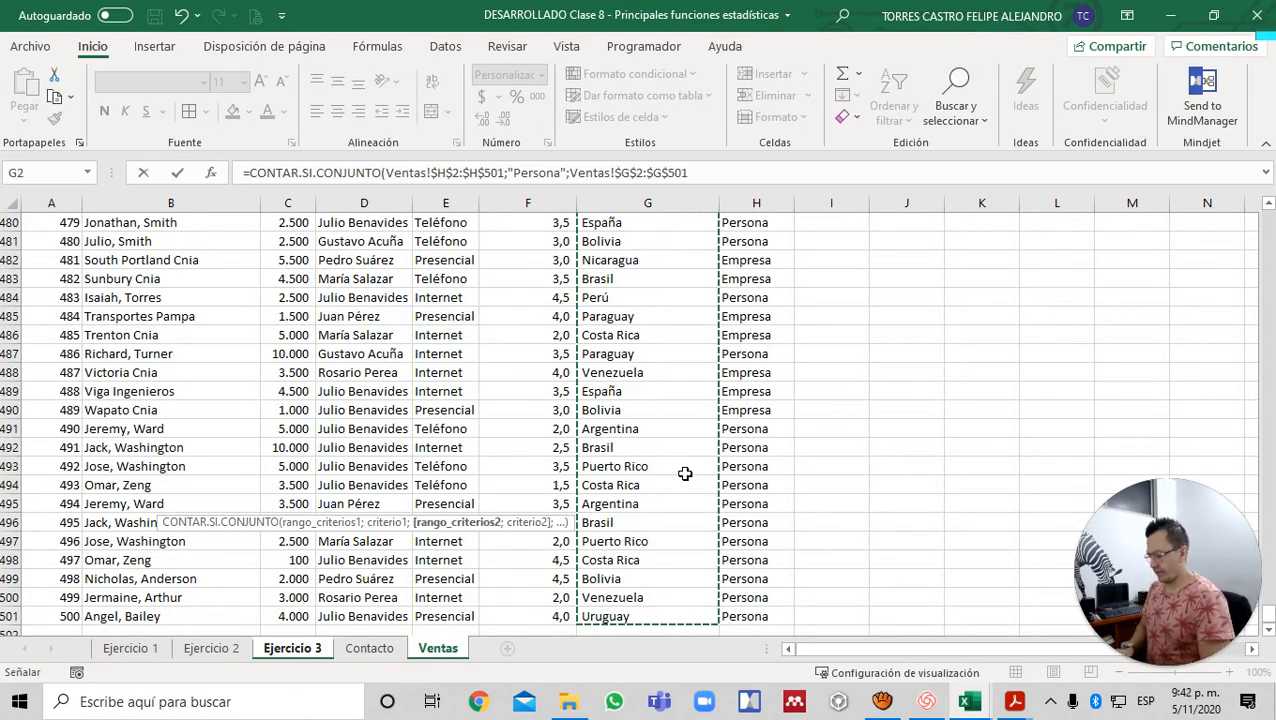
text(;)
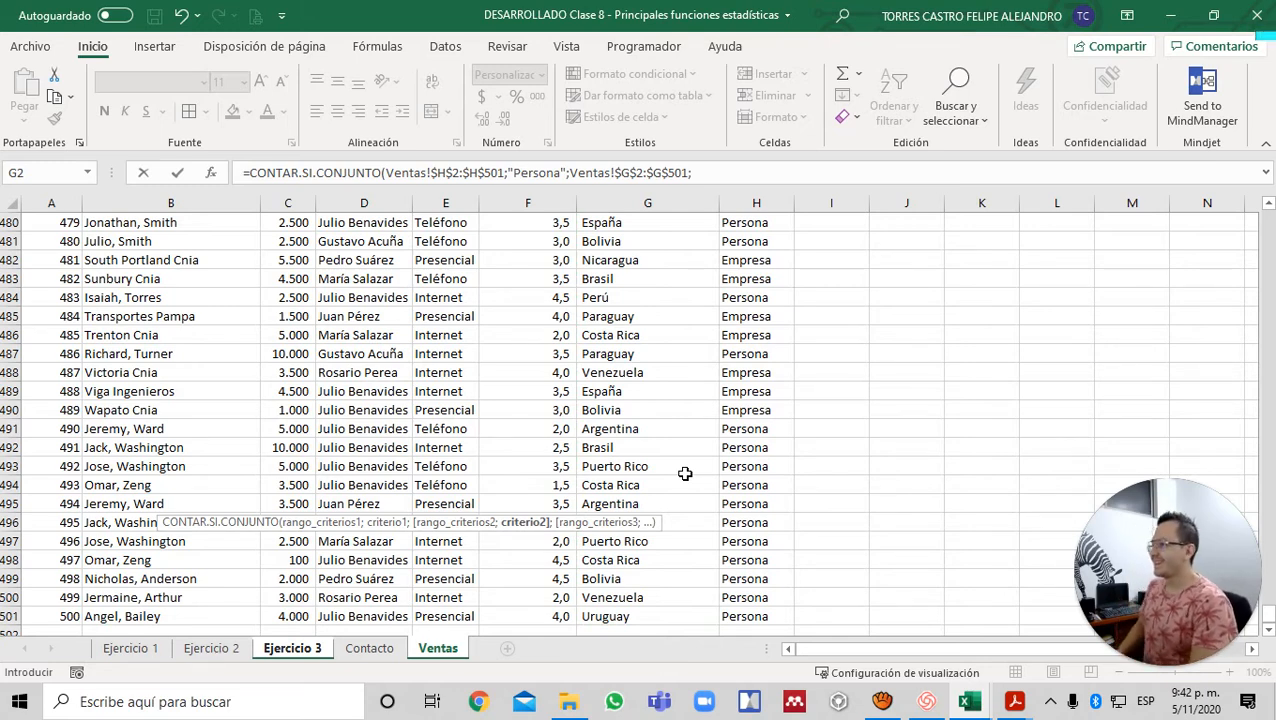
- Try to use O(" Colombia ";" Venezuela ") as the second criterion and enter the formula in B40
text(Y)
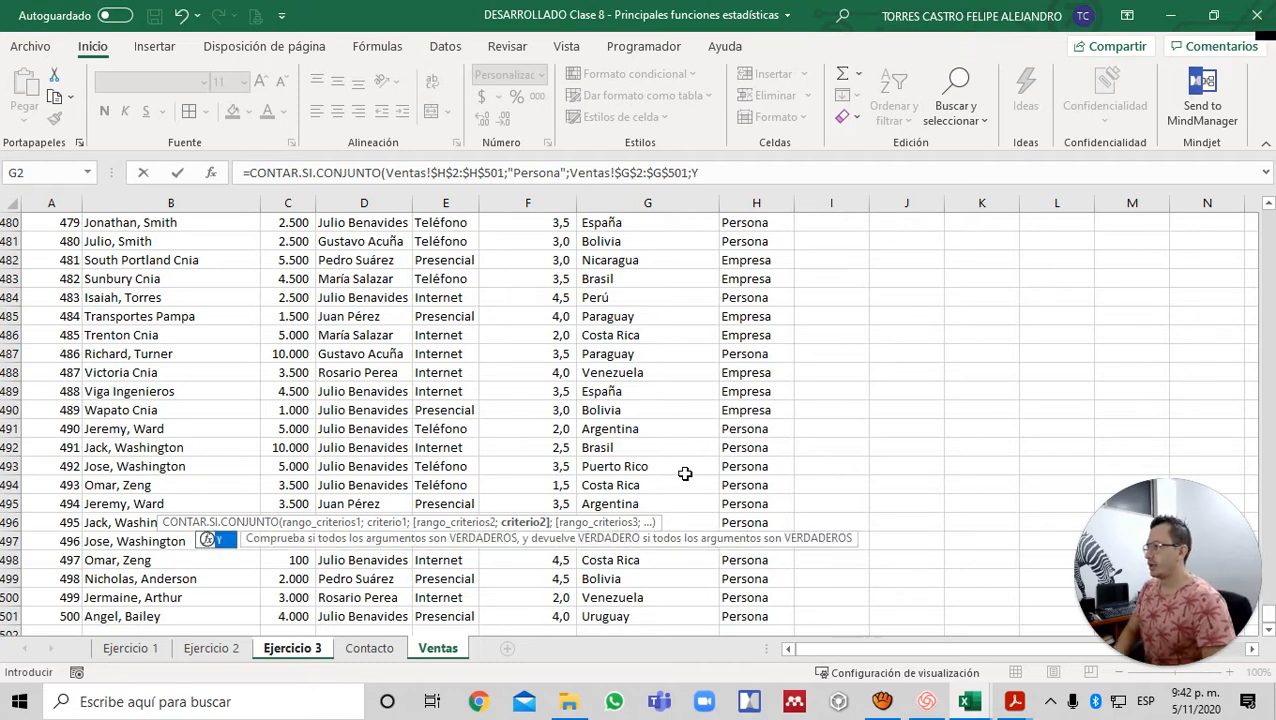
key(BackSpace)
text(O()
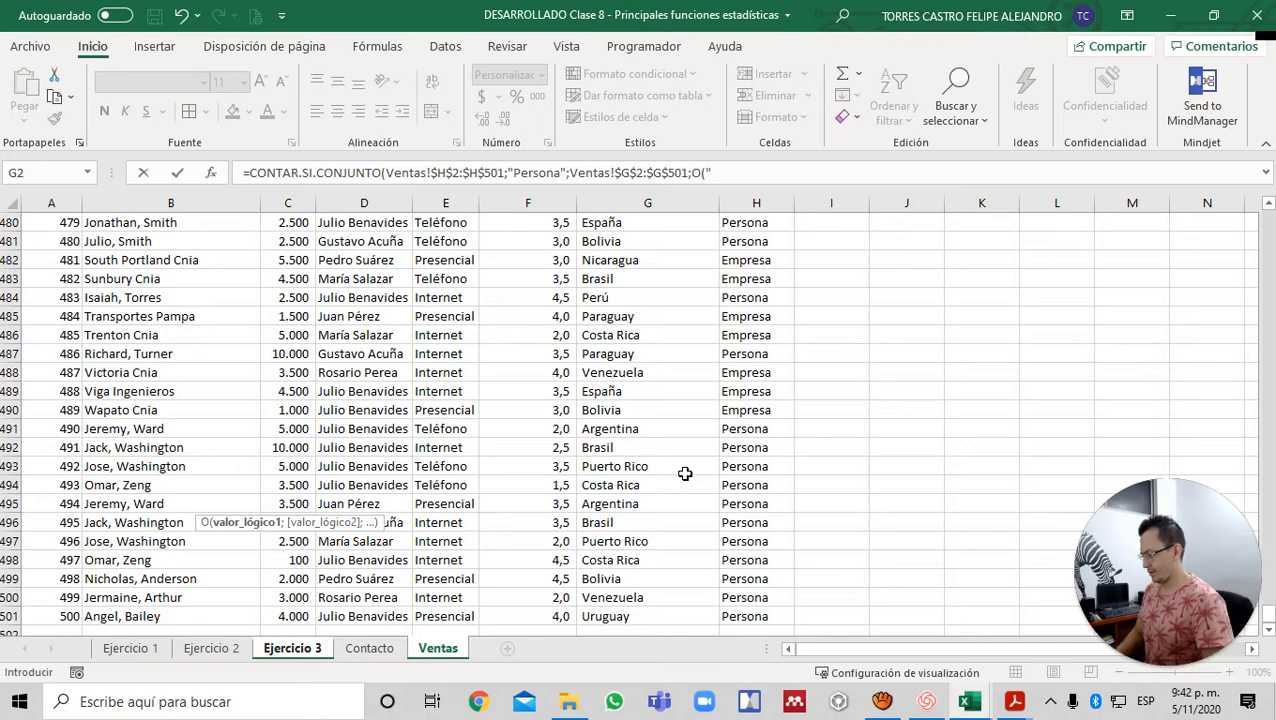
text(" Colo)
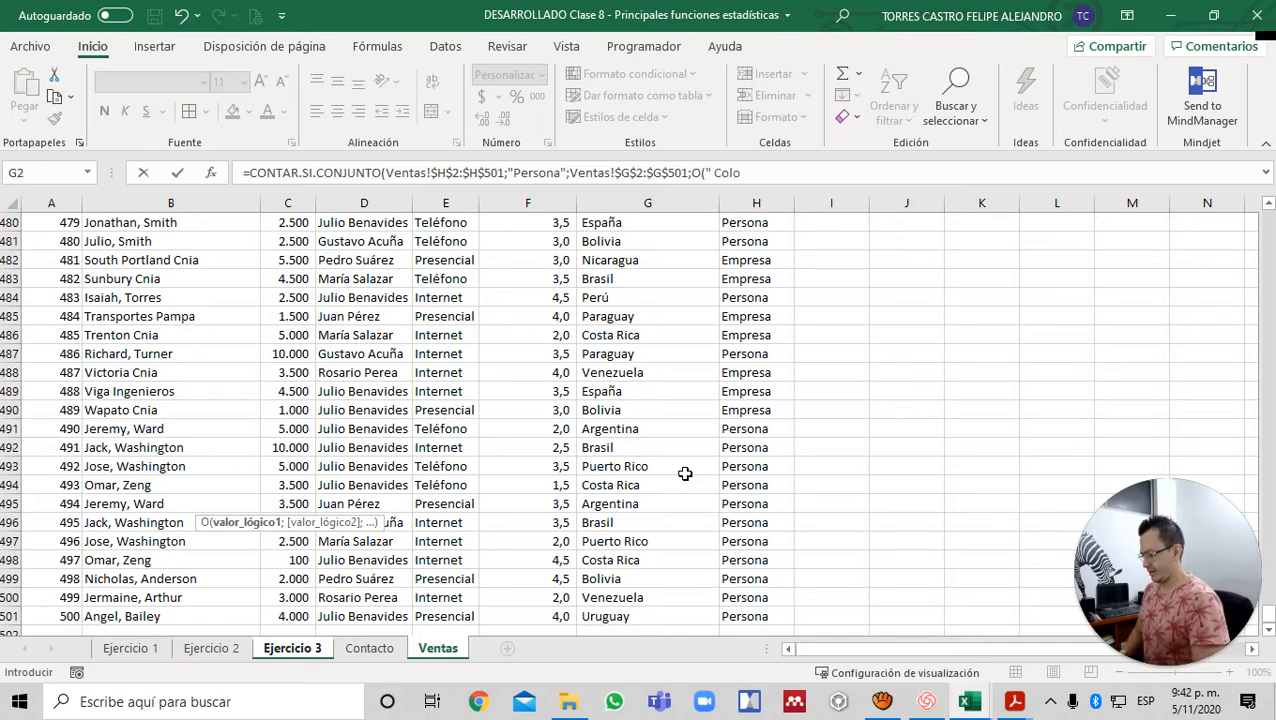
text(mbia ")
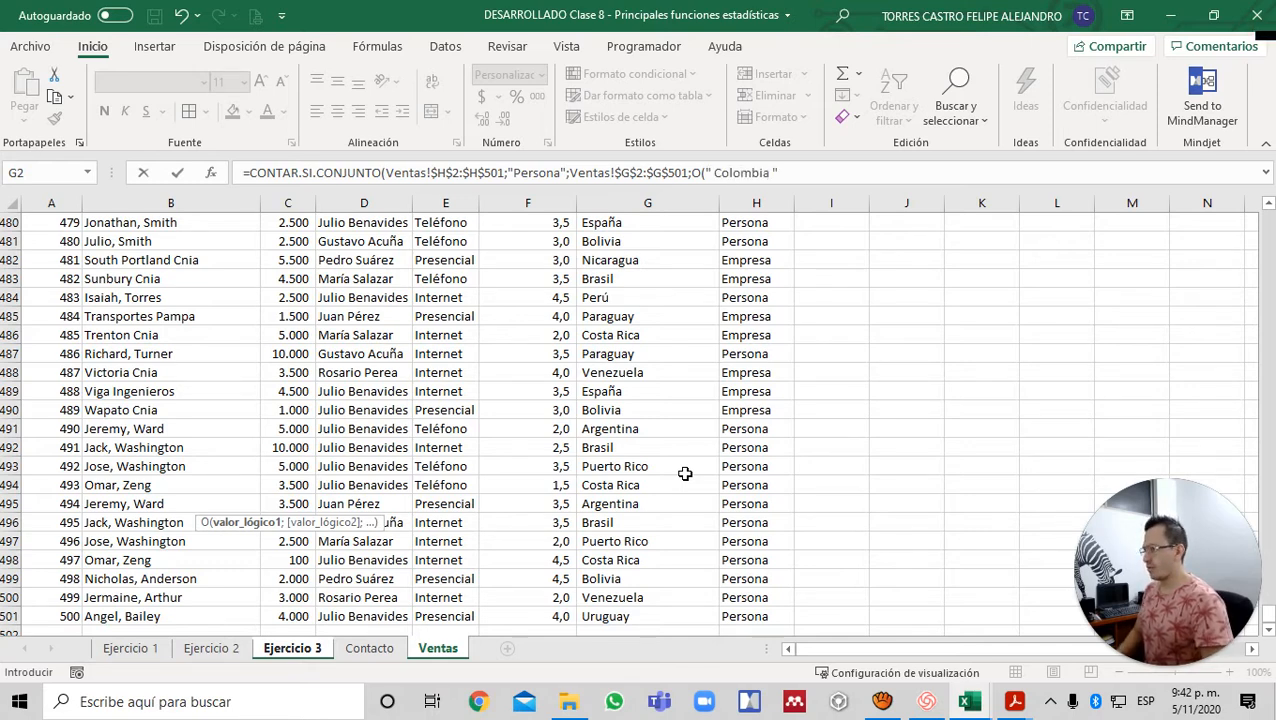
text(;)
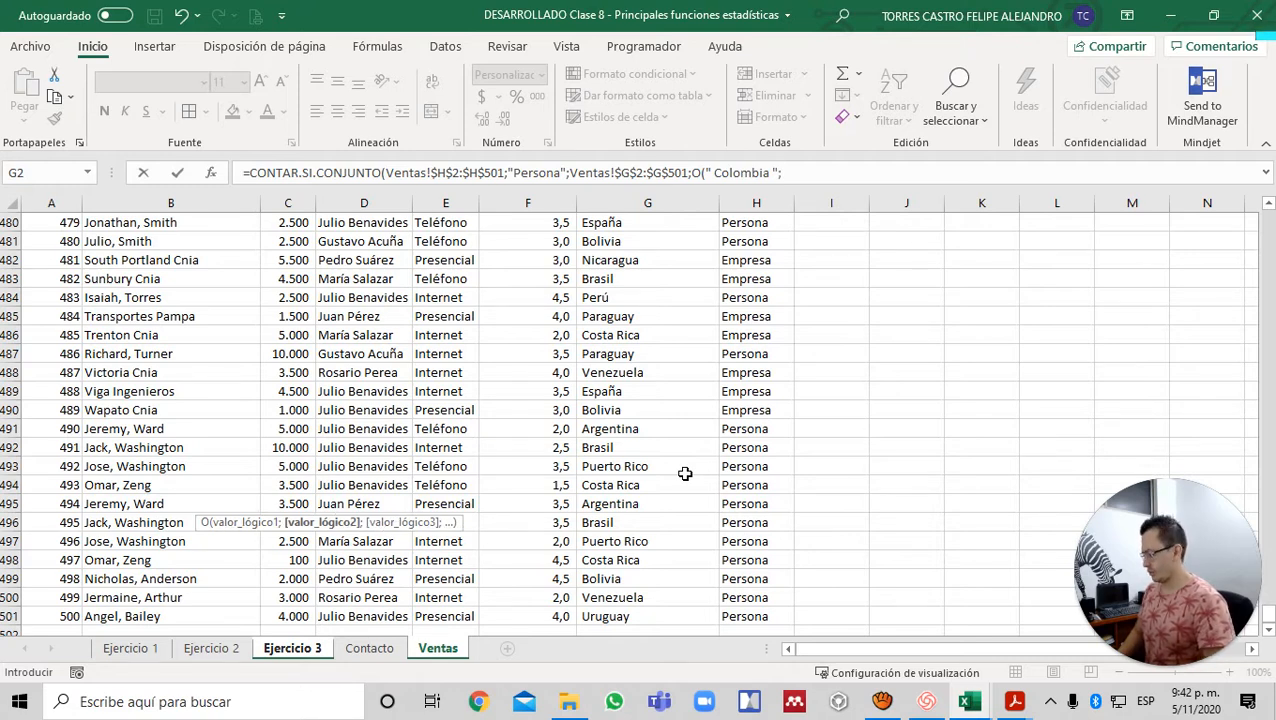
text(")
text( Venez)
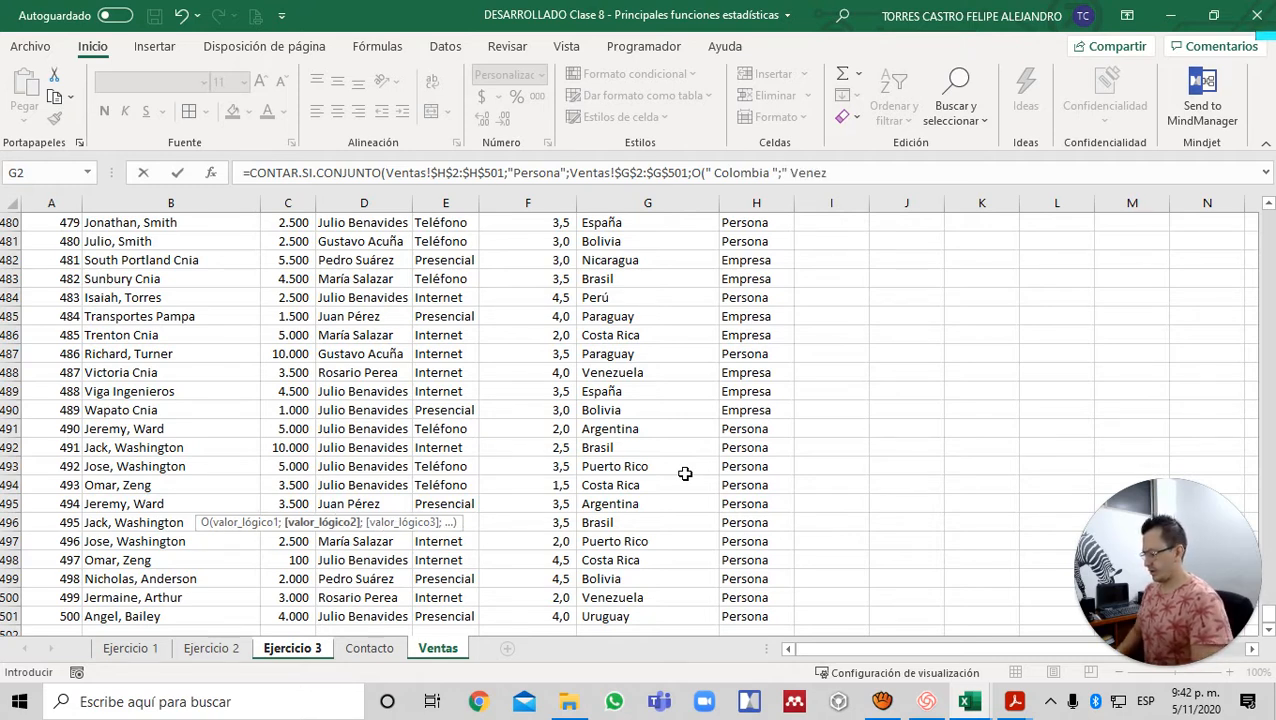
text(uela")
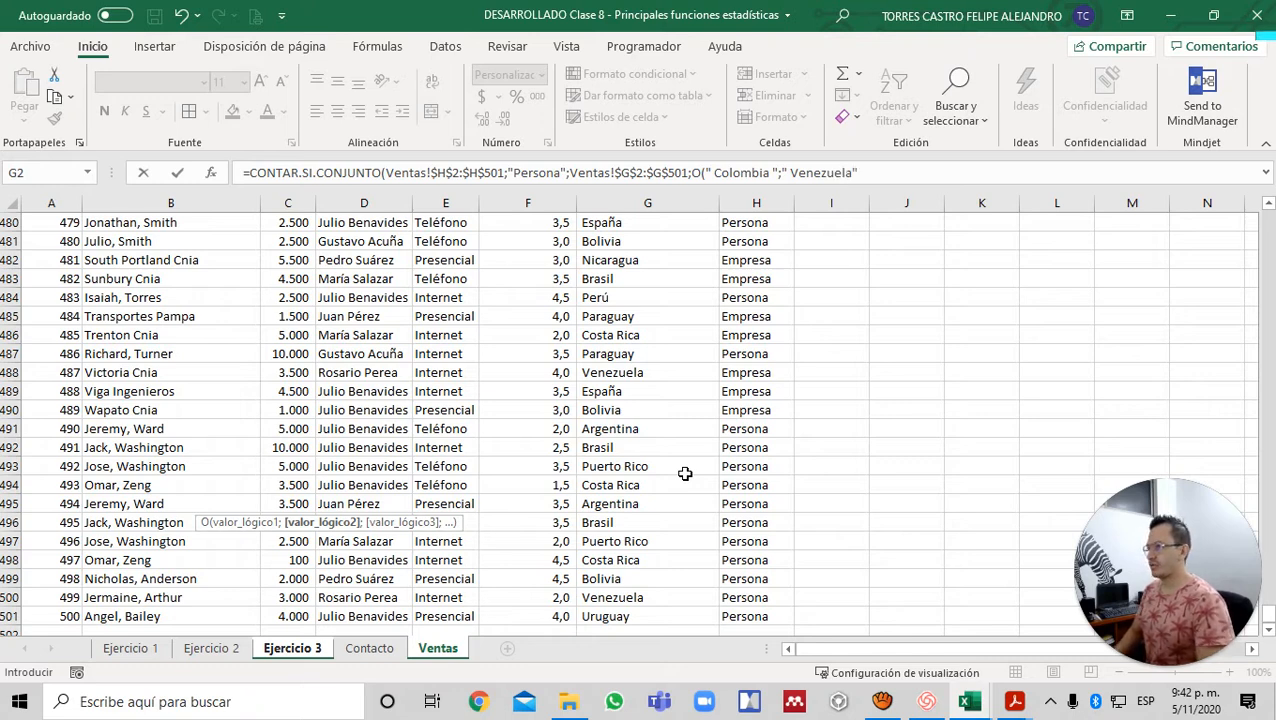
text( ")
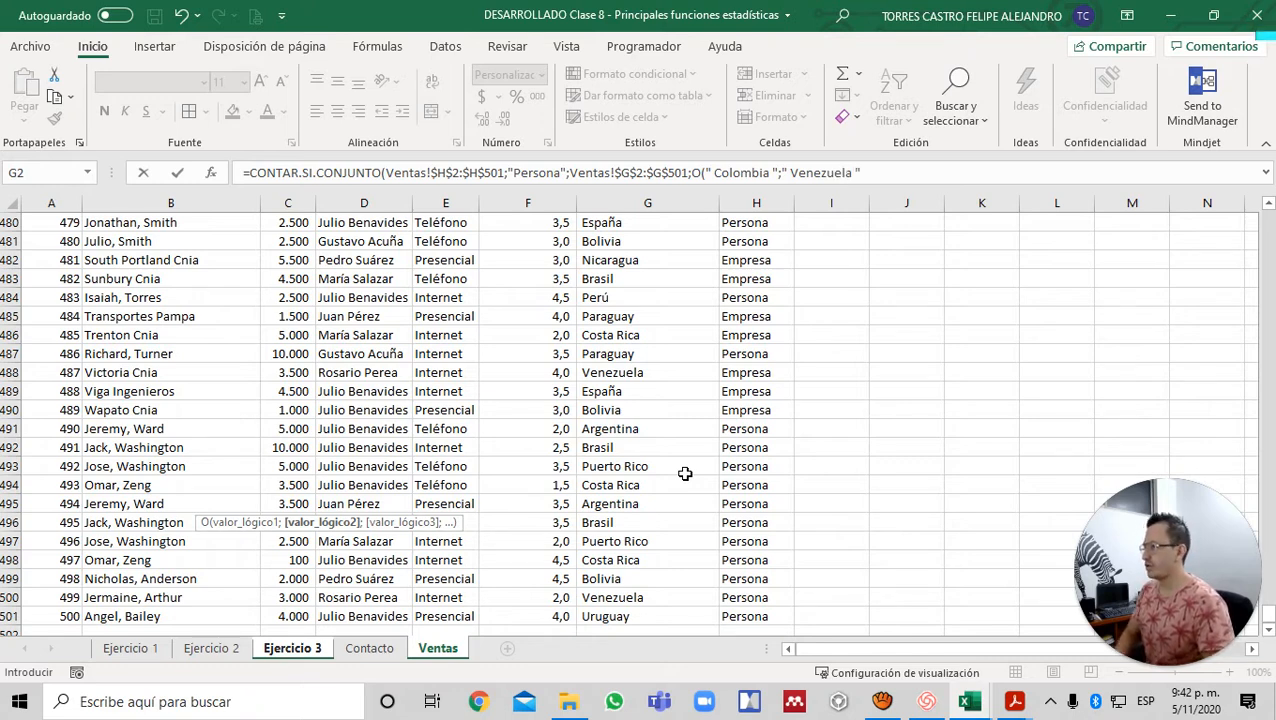
text())
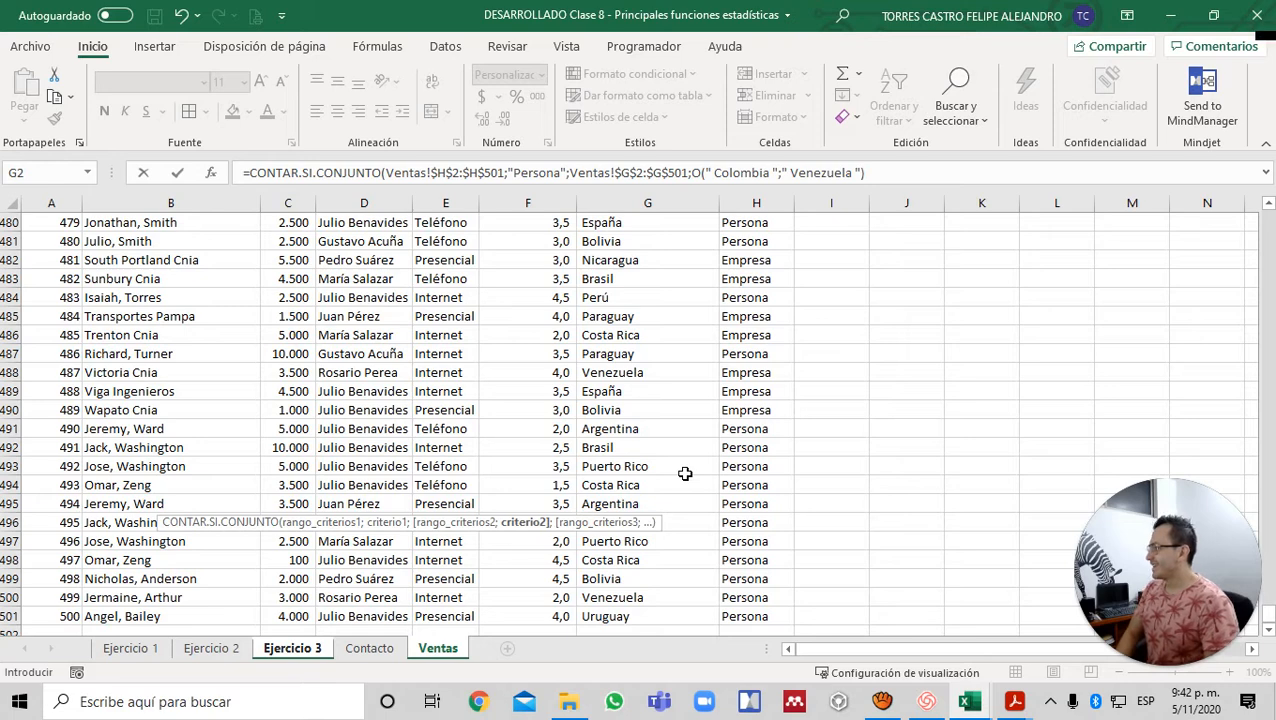
key(Return)
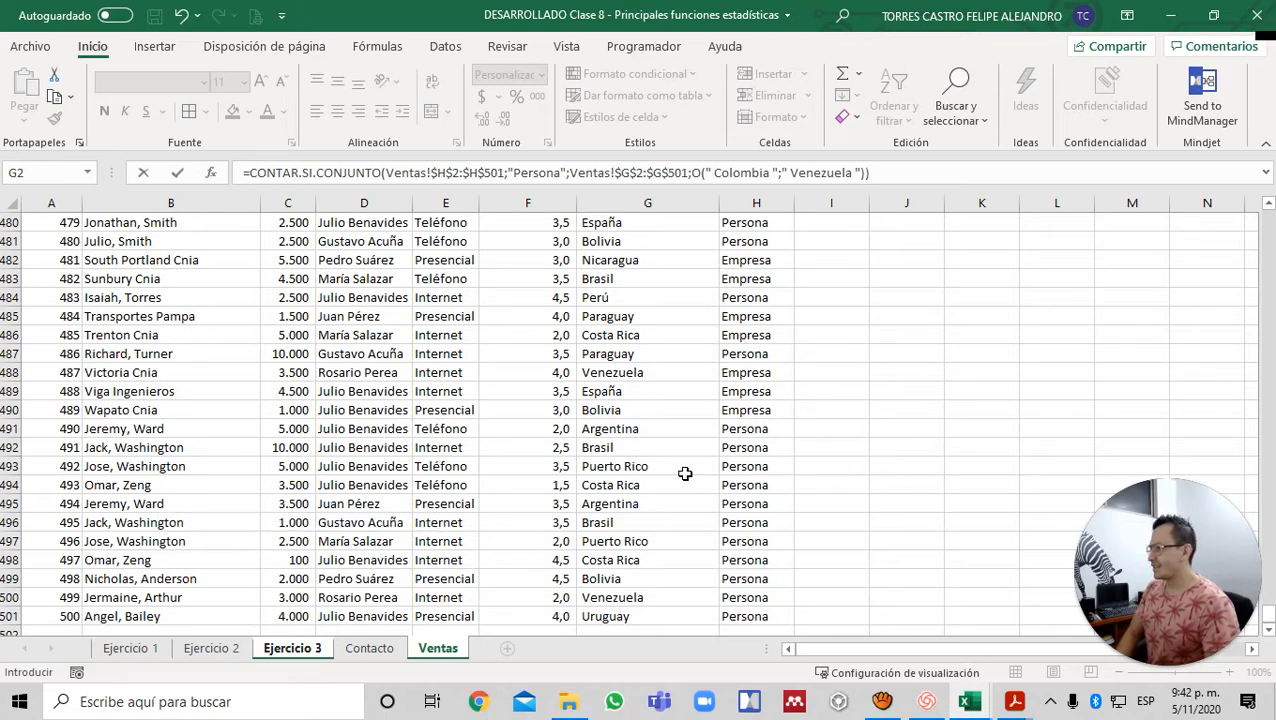
key(Up)
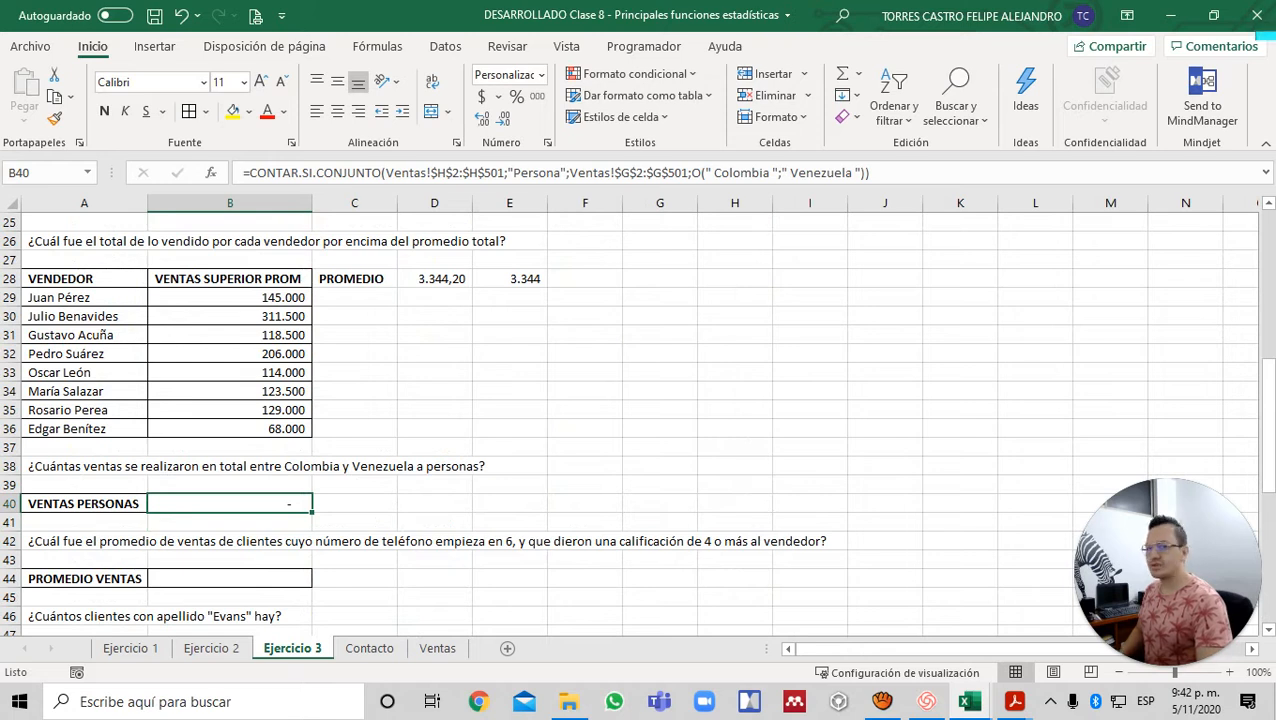
- Clear the CONTAR.SI.CONJUNTO formula from the VENTAS PERSONAS cell B40
click(259, 423)
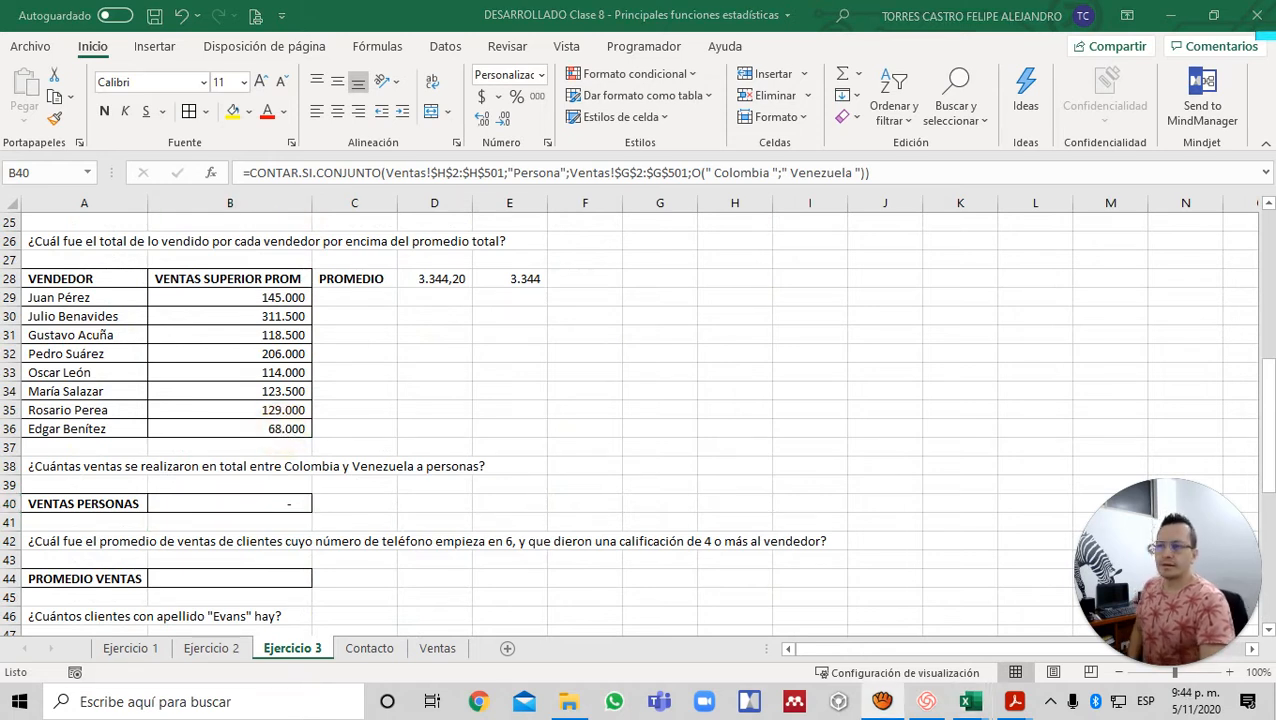
click(434, 508)
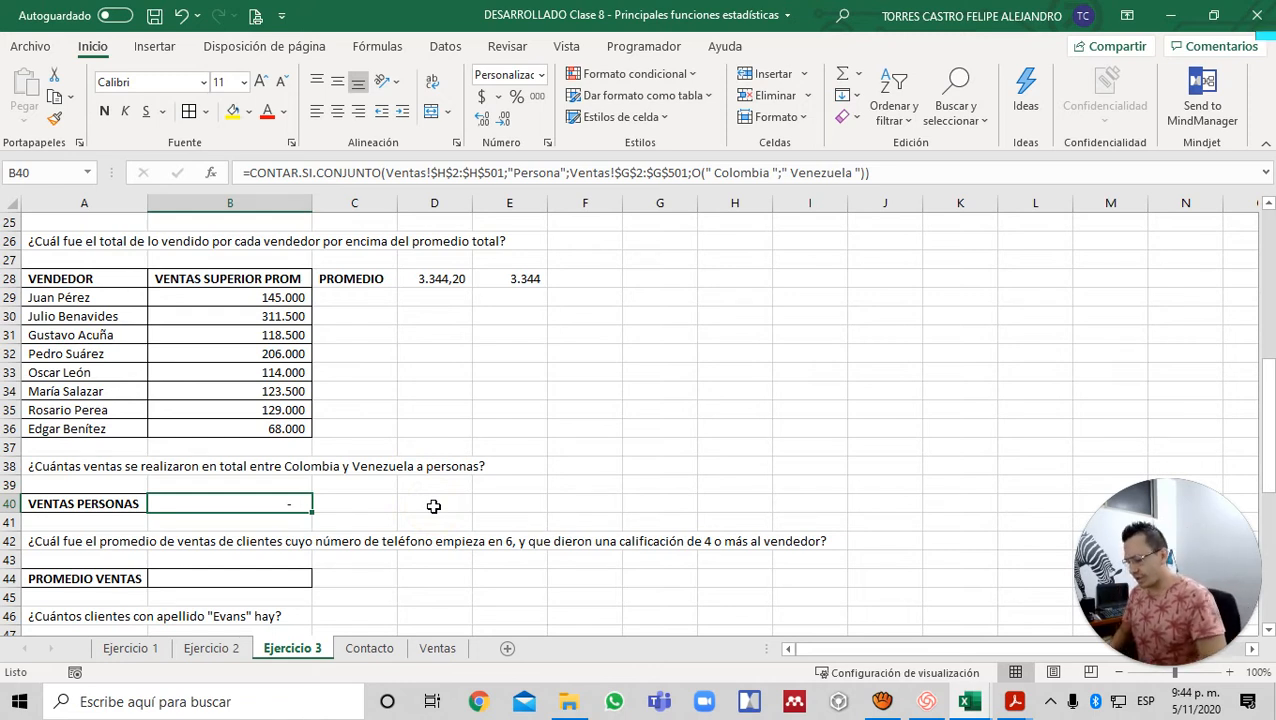
key(Delete)
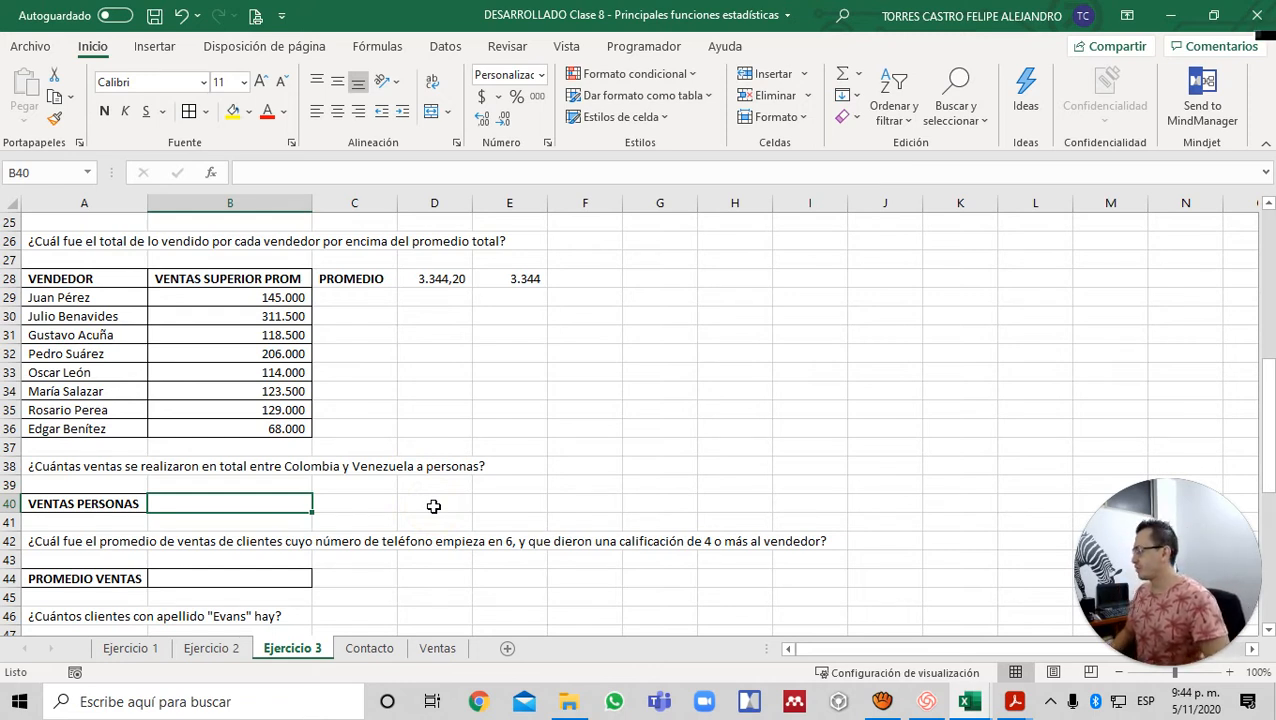
key(Left)
key(Right)
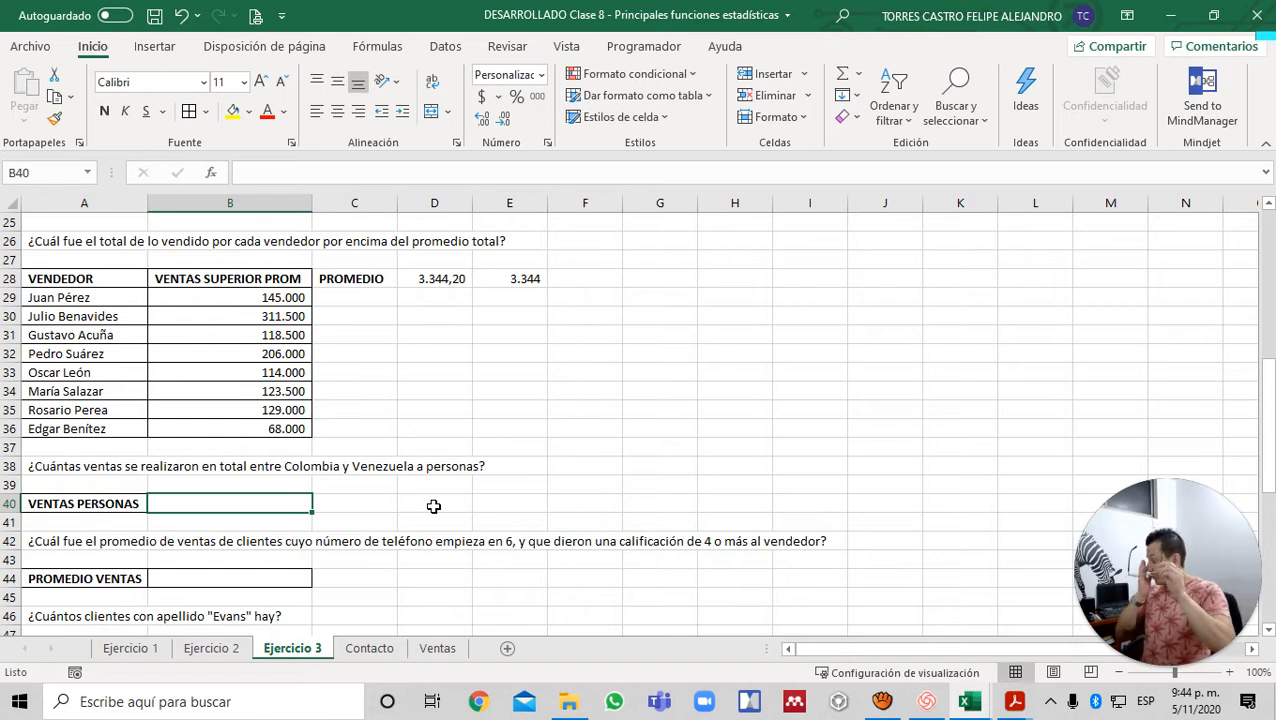
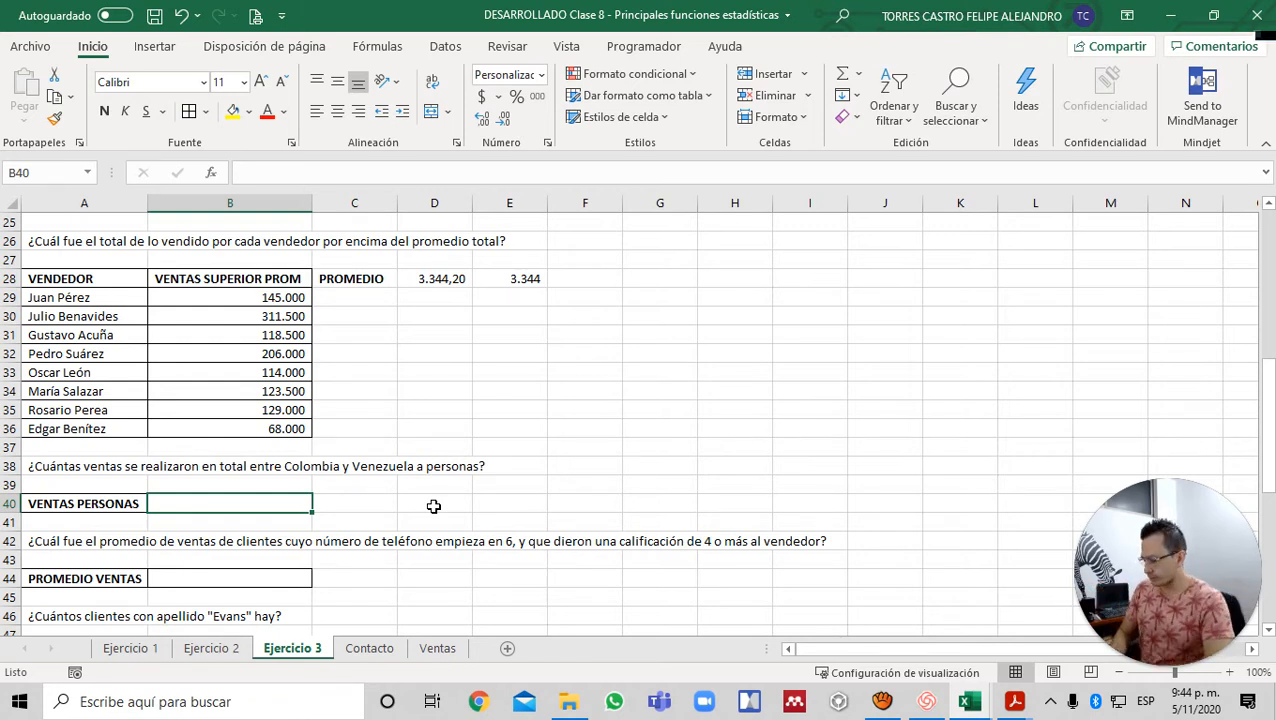
- Begin a new CONTAR.SI.CONJUNTO formula in the empty VENTAS PERSONAS cell B40
text(=)
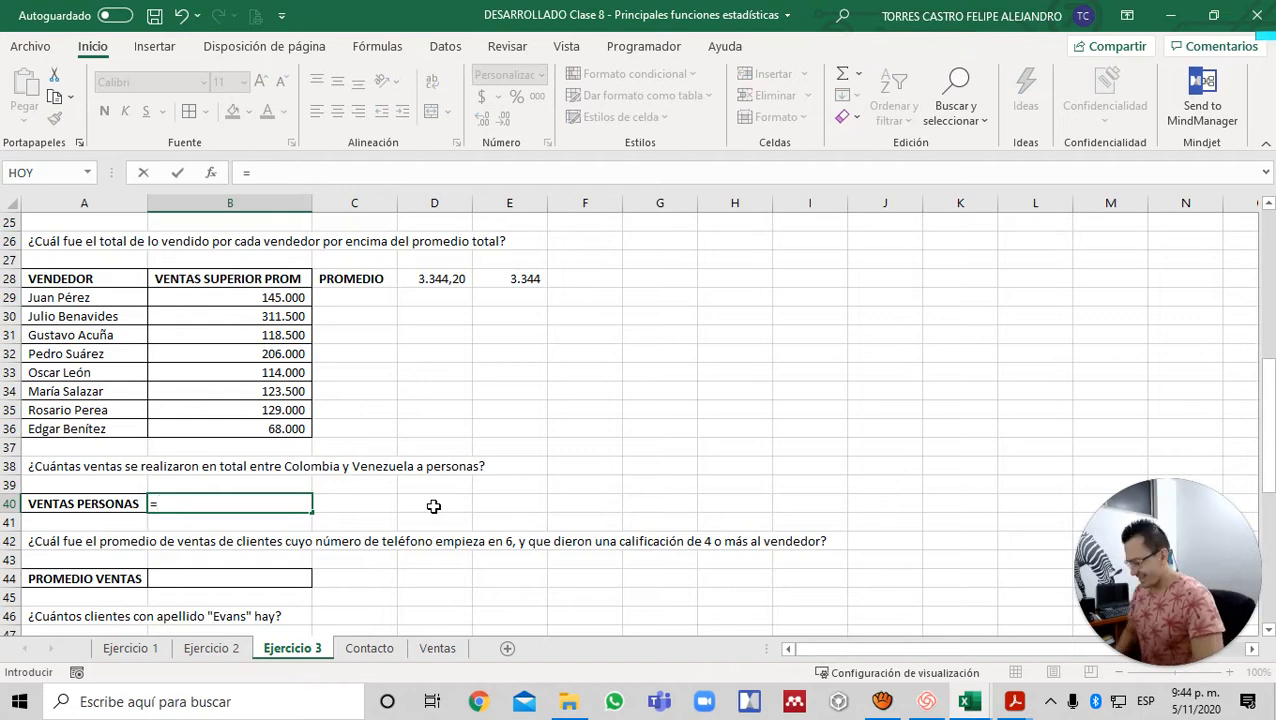
text(cont)
key(Down)
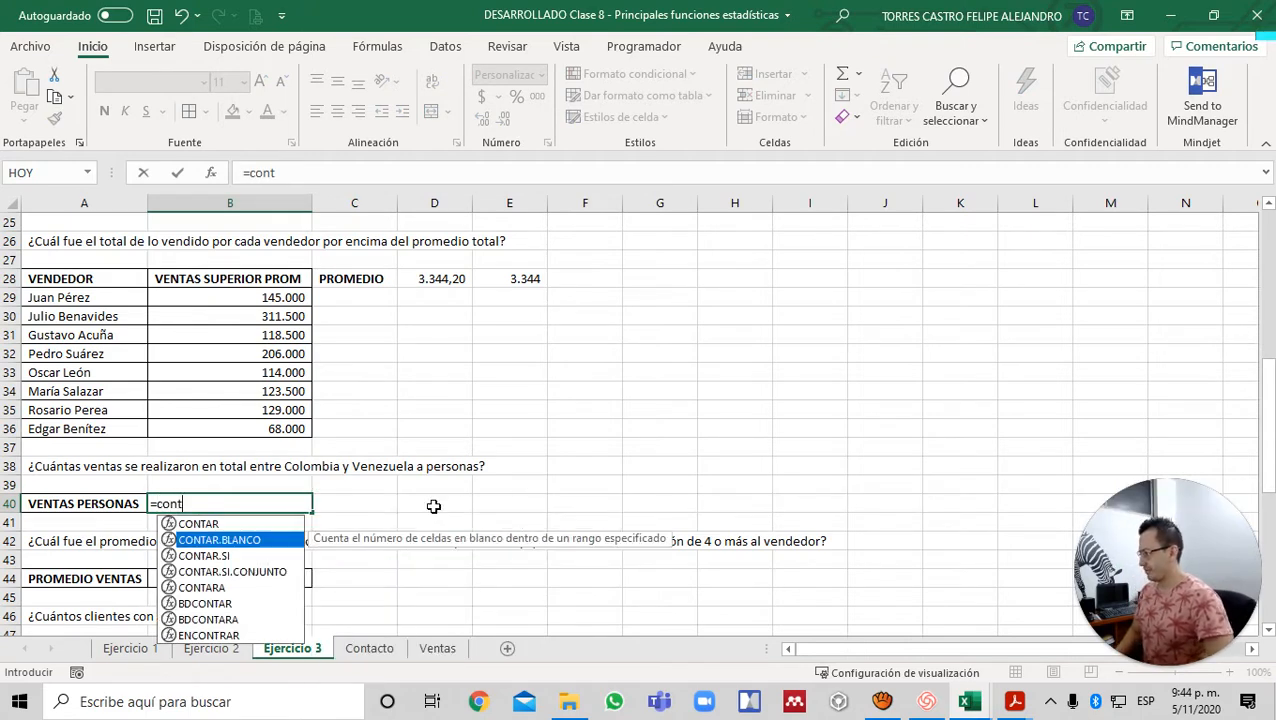
key(Escape)
text(a)
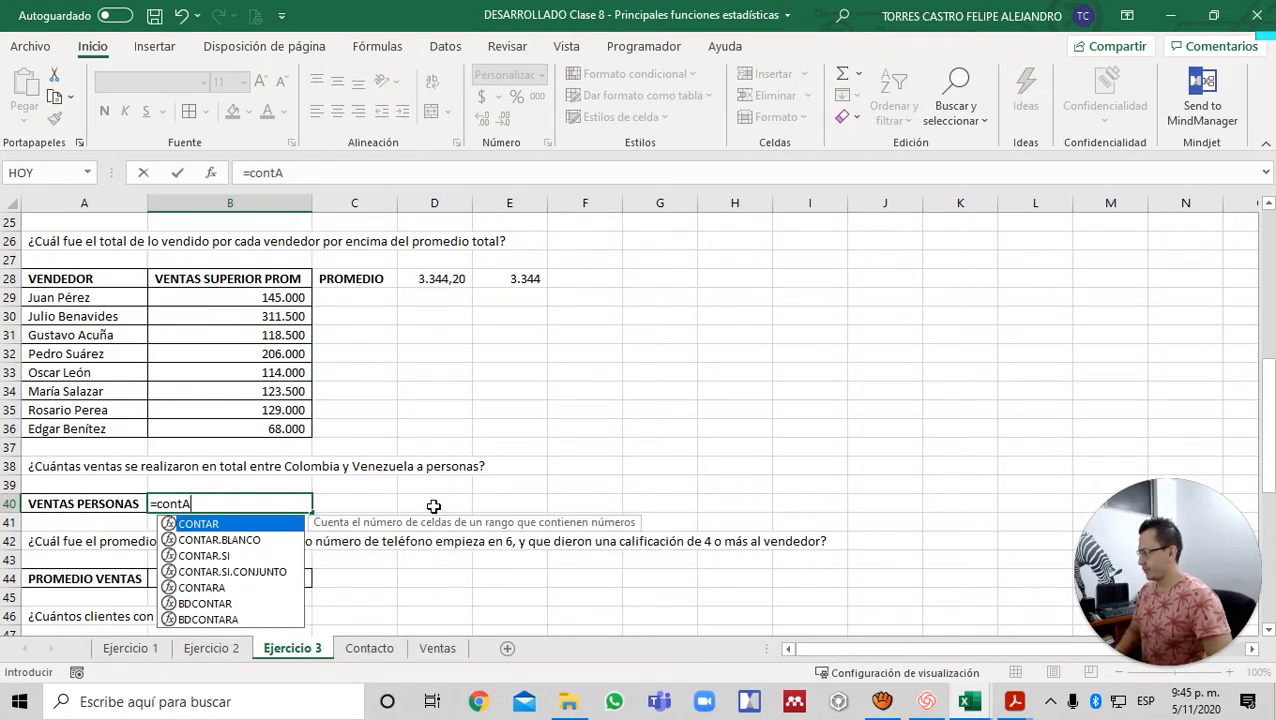
key(Down)
key(Down)
key(Down)
key(Tab)
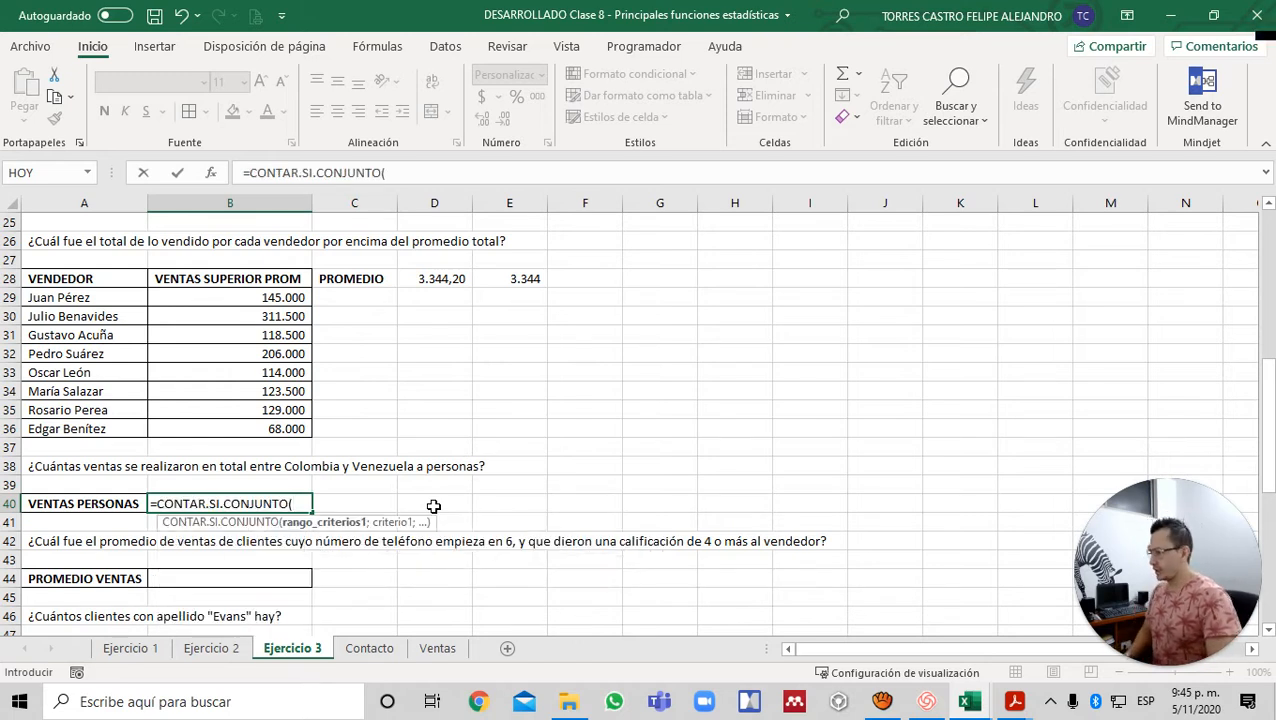
- Set the new formula's first criteria range to the Ventas TIPO data as the absolute reference $H$2:$H$501
key(ctrl+Page_Down)
key(ctrl+Page_Down)
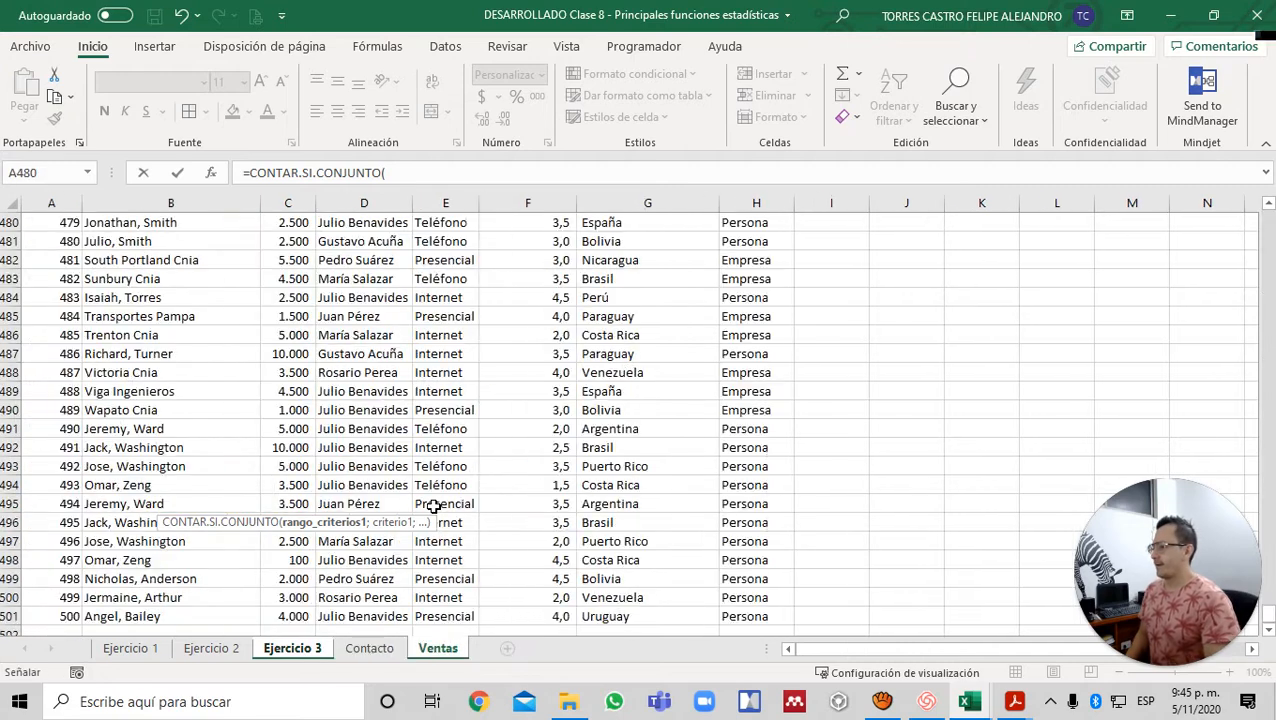
key(ctrl+Home)
key(ctrl+Right)
key(Right)
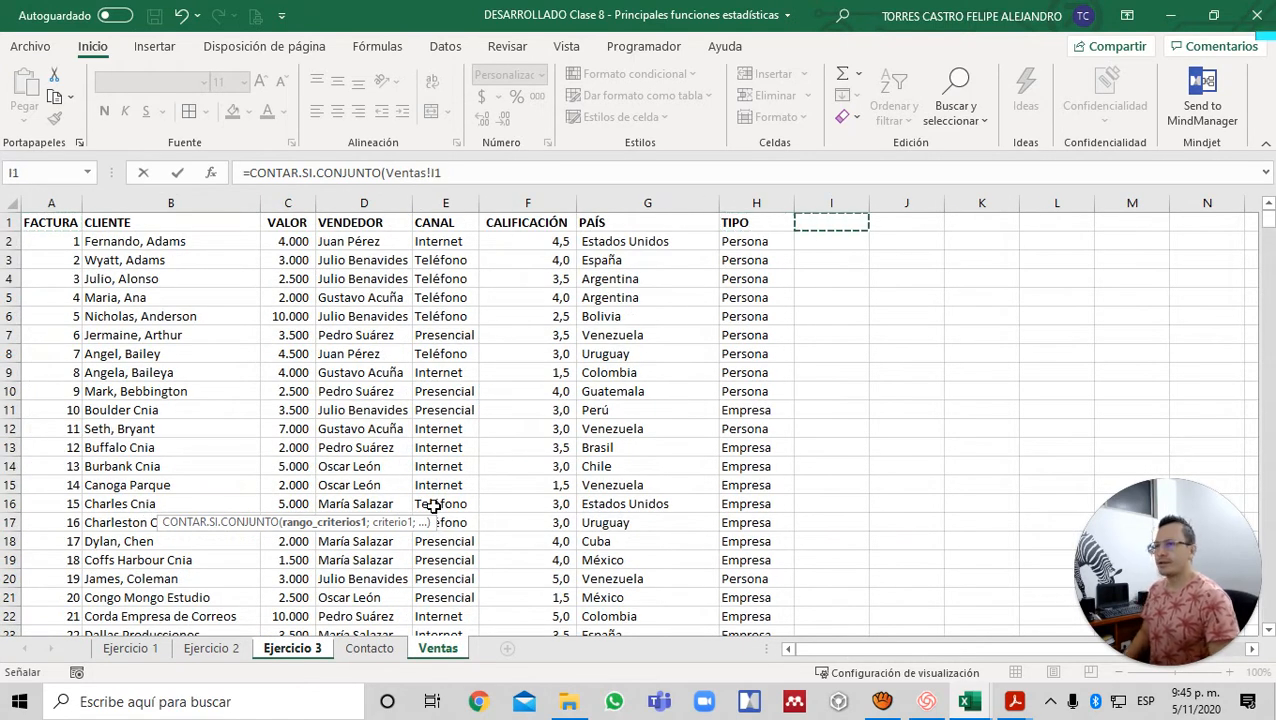
key(Left)
key(Down)
key(ctrl+shift+Down)
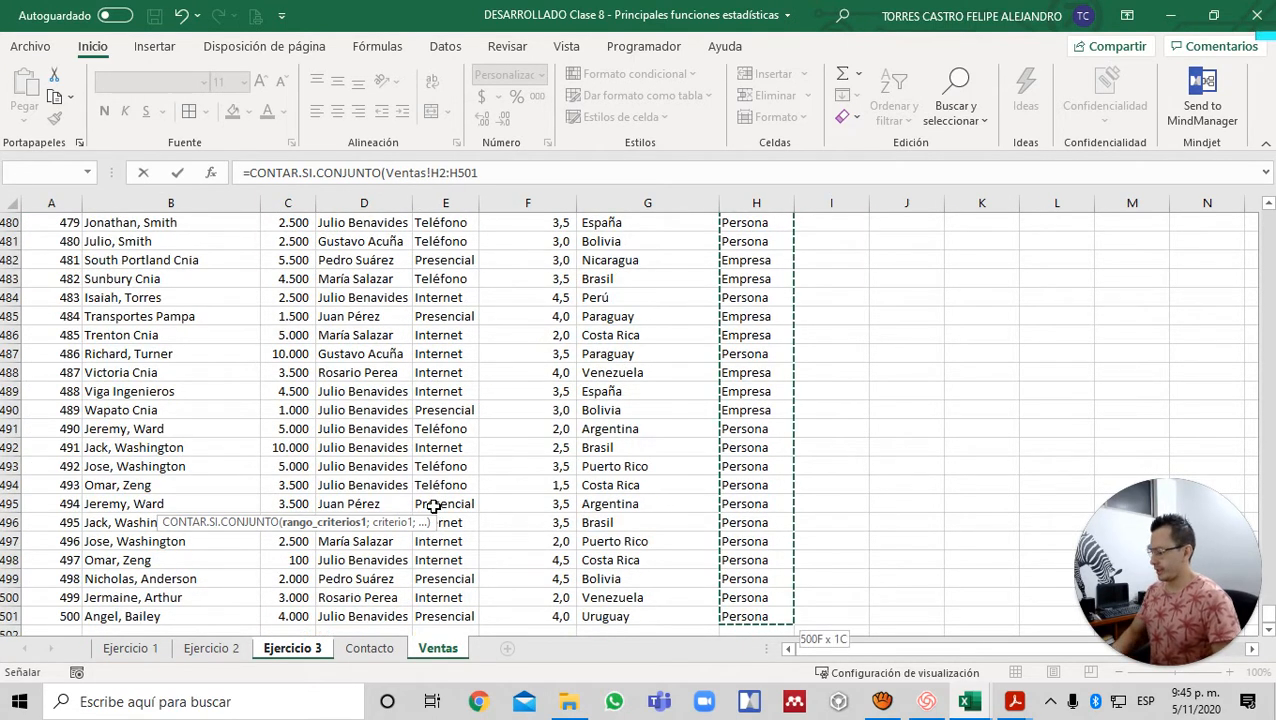
key(F4)
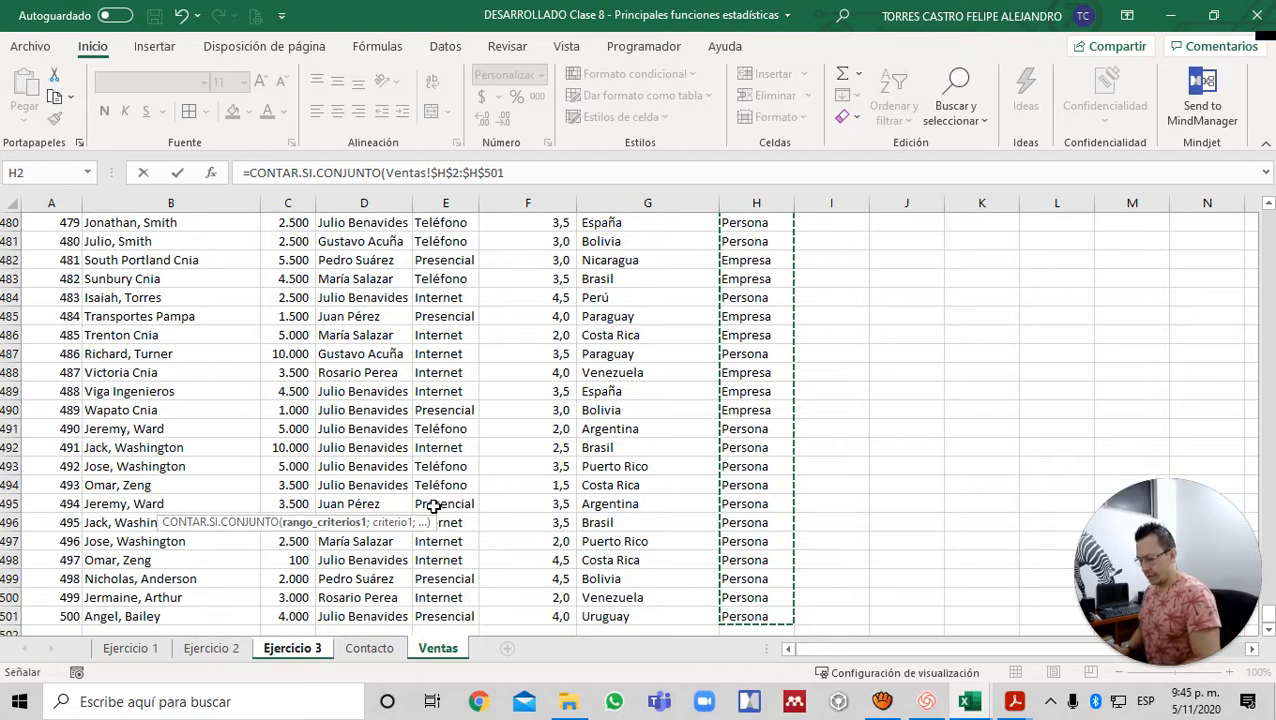
text(;)
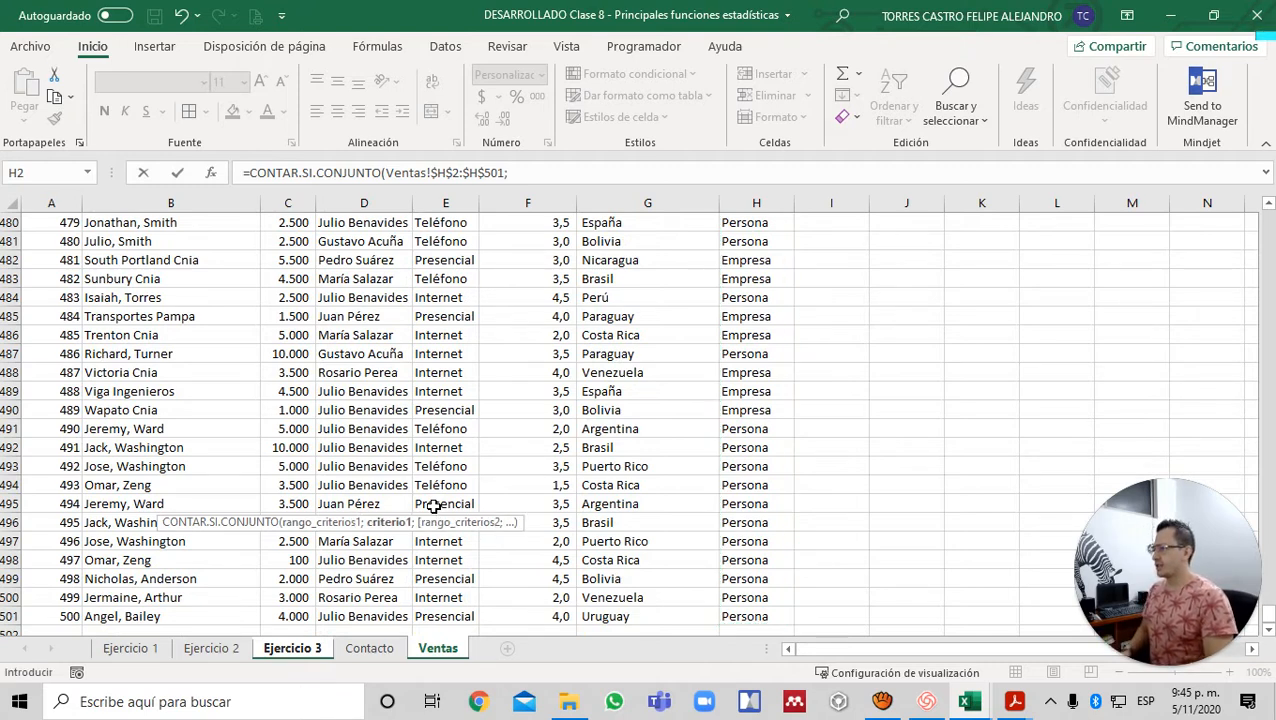
- Use the Persona entry in Ventas cell H2 as the formula's first criterion
key(ctrl+Home)
key(Down)
key(Right)
key(Right)
key(Right)
key(Right)
key(Right)
key(Right)
key(Right)
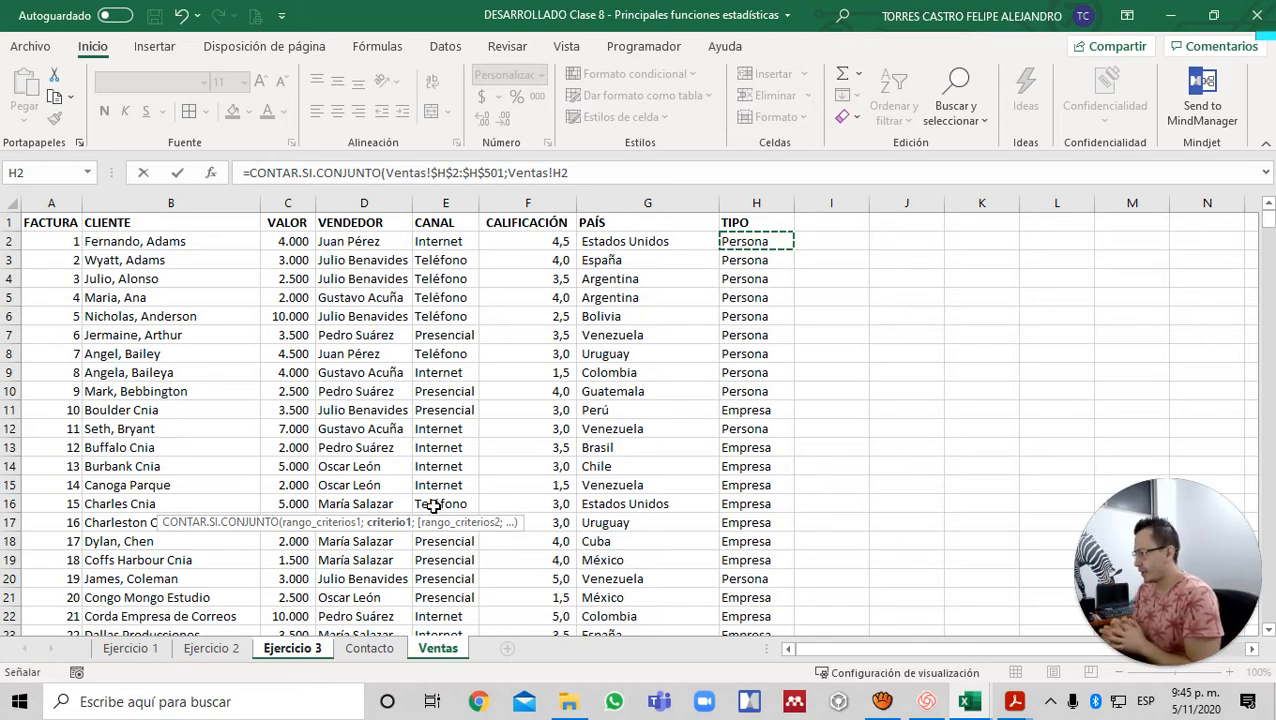
text(;)
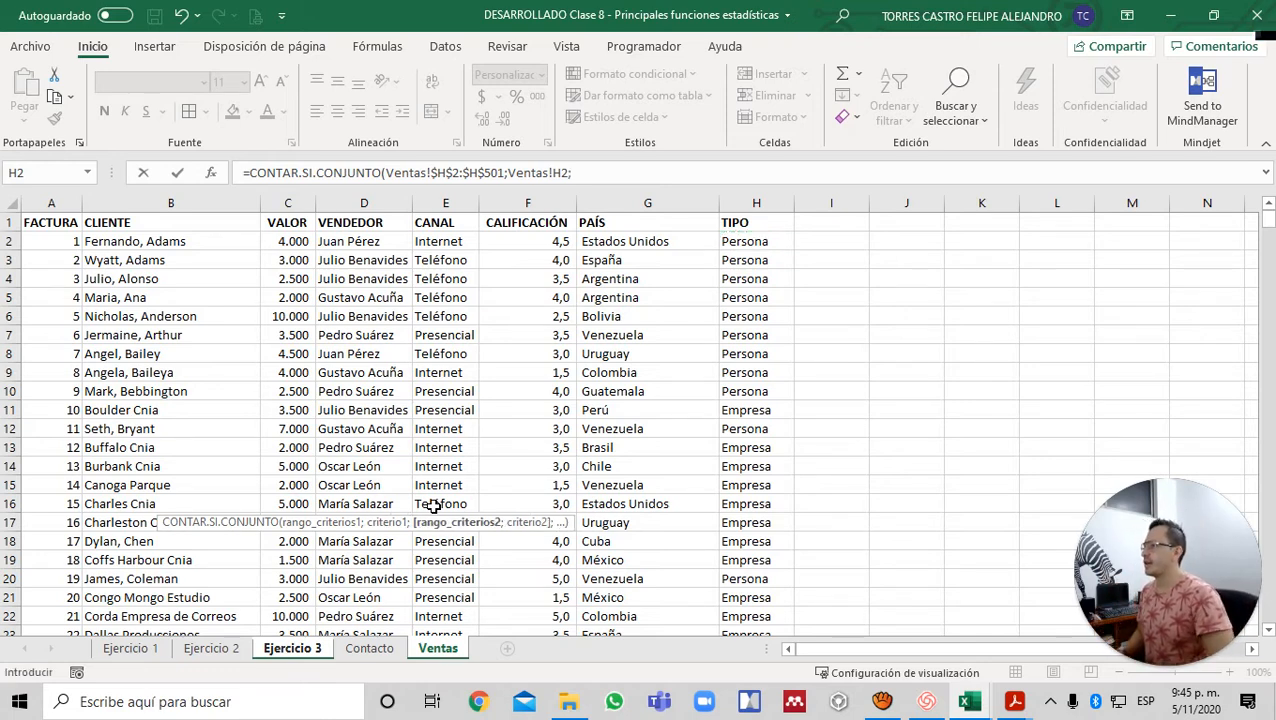
- Set the second criteria range to the Ventas PAÍS data, G2:G501
key(Right)
key(Right)
key(Right)
key(Right)
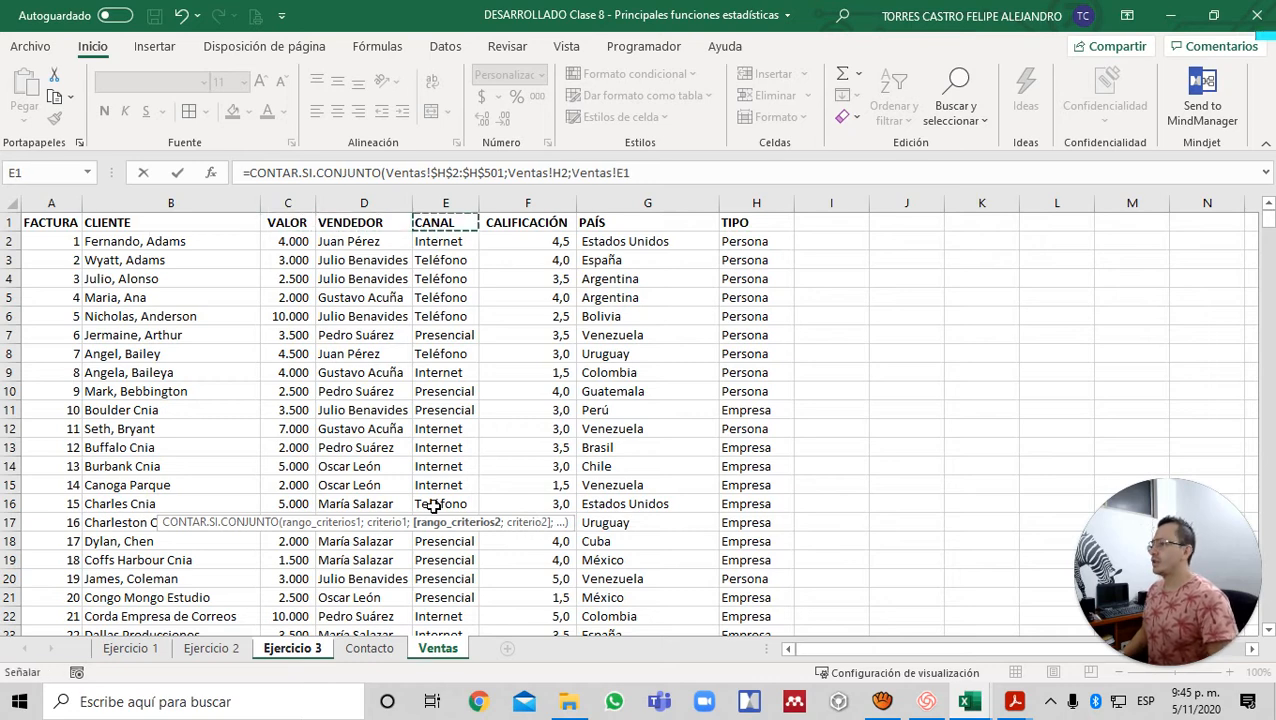
key(Right)
key(Down)
key(Right)
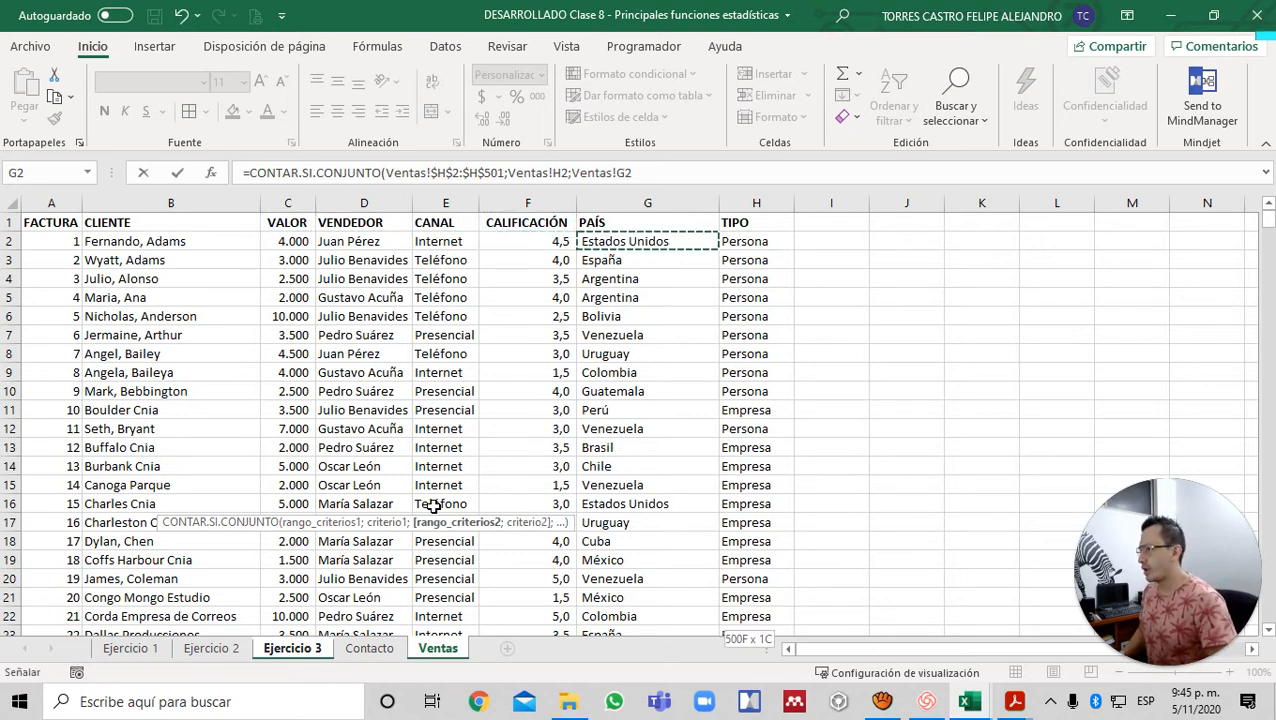
key(ctrl+shift+Down)
text(;)
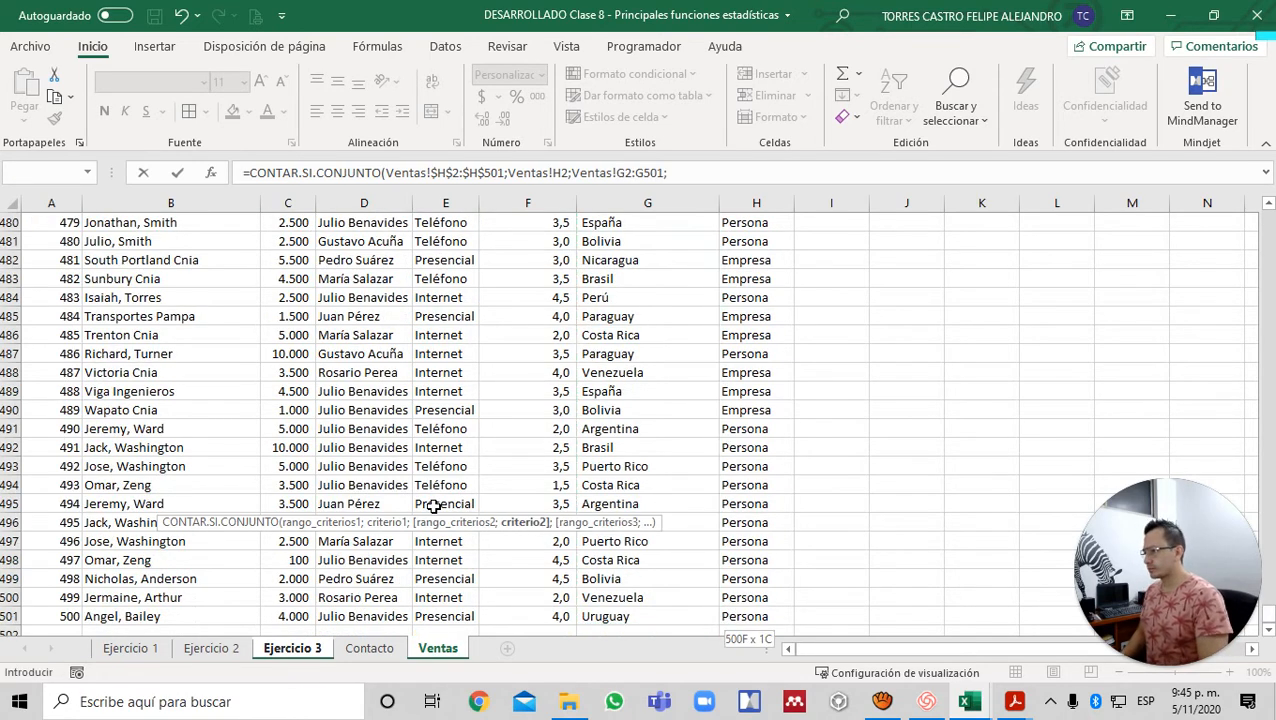
- Use the Colombia entry in Ventas cell G9 as the second criterion and close the function
key(ctrl+Home)
key(Down)
key(Right)
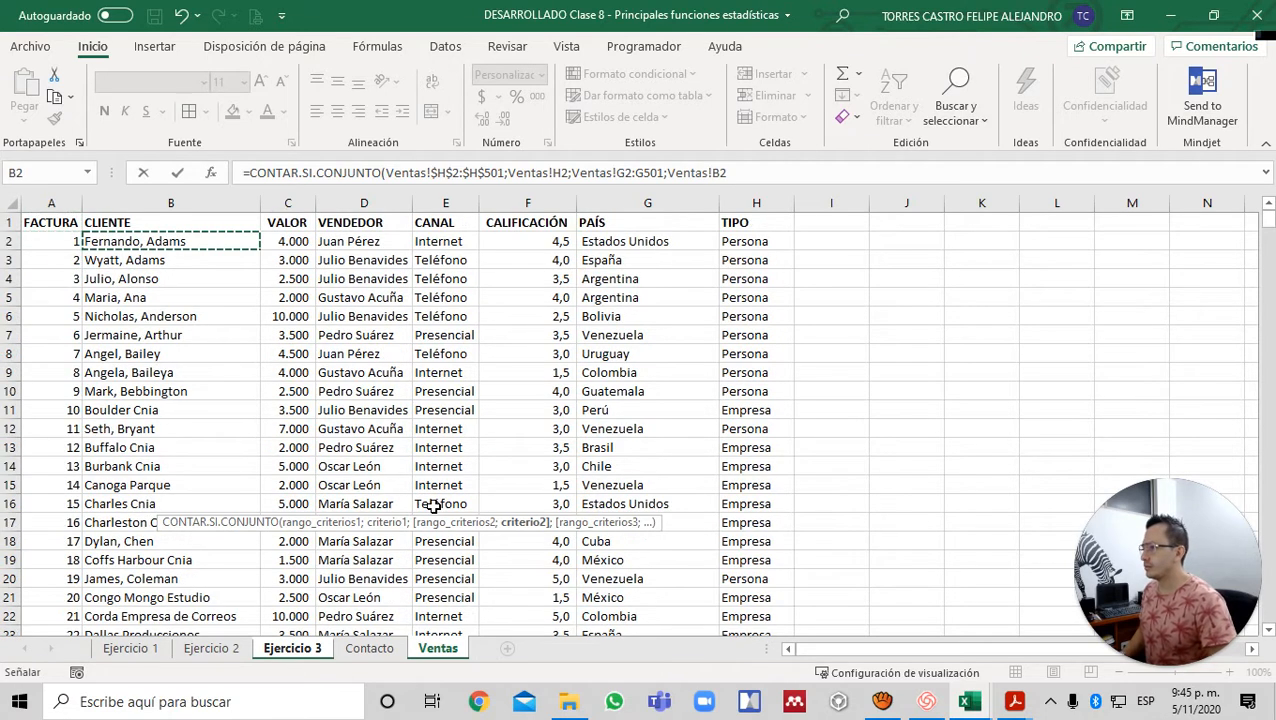
key(Right)
key(Right)
key(Right)
key(Right)
key(Right)
key(Down)
key(Down)
key(Down)
key(Down)
key(Down)
key(Down)
key(Down)
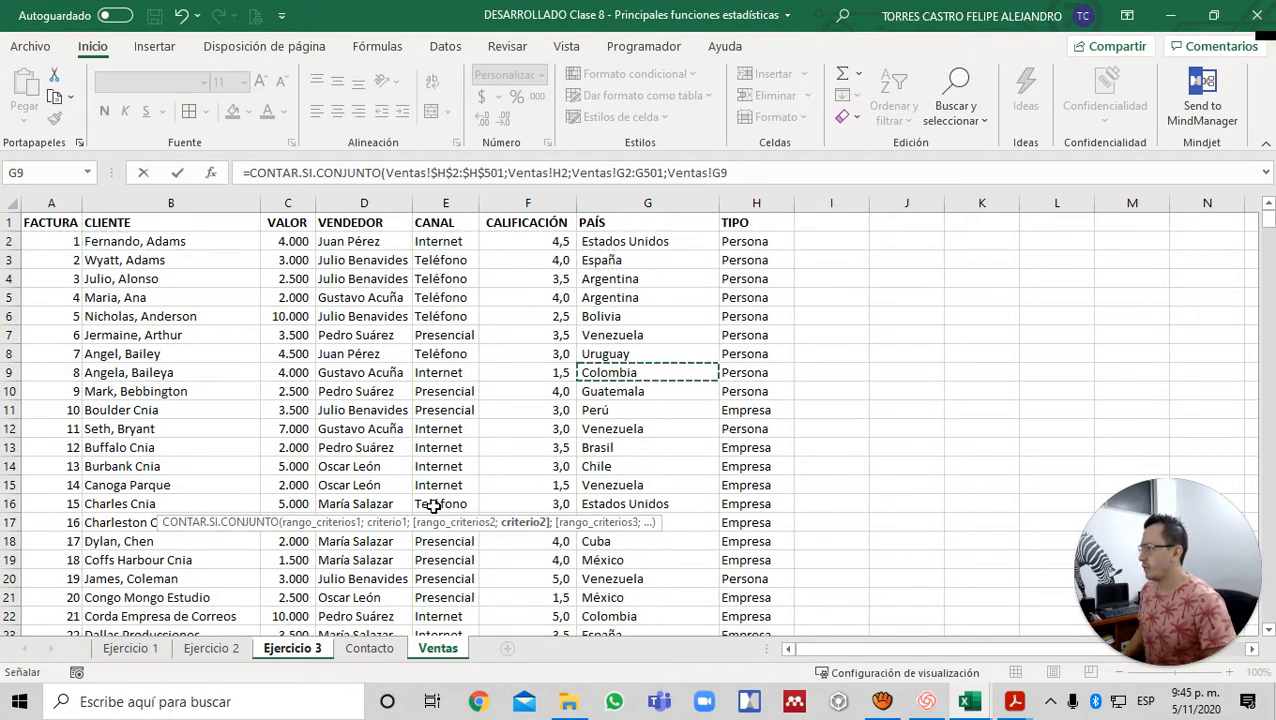
text())
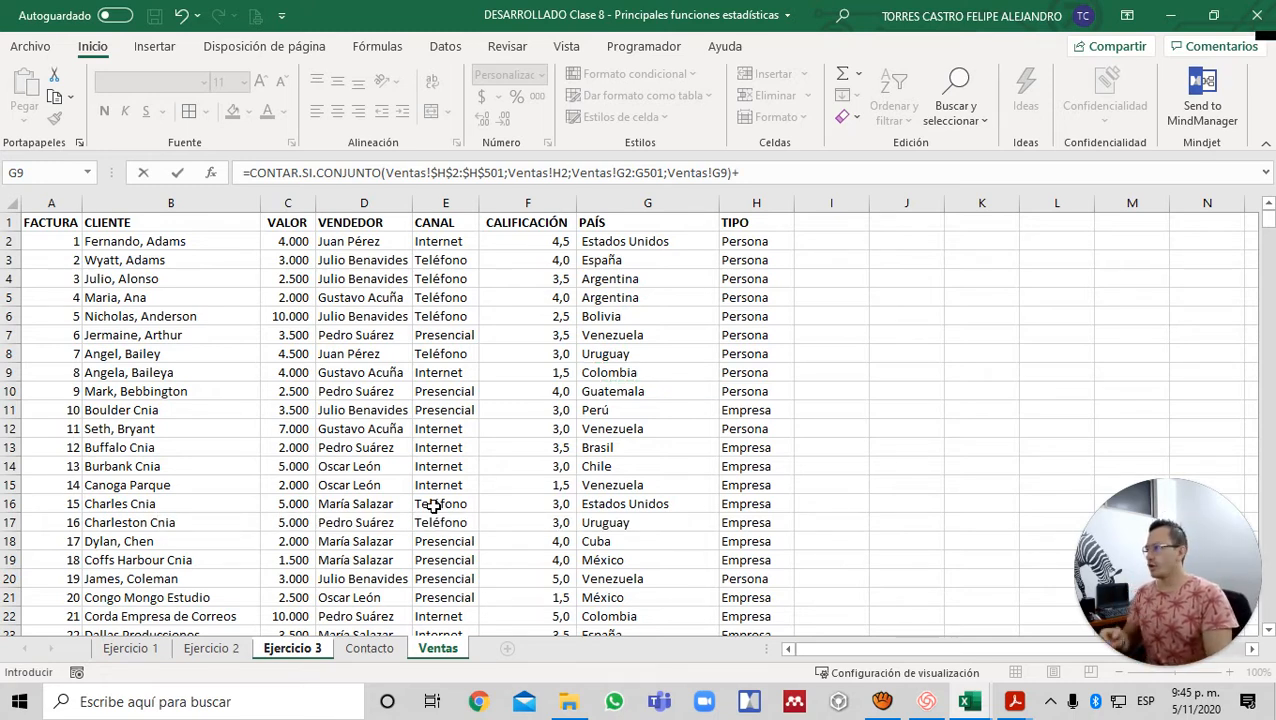
- Add a second CONTAR.SI.CONJUNTO function to the formula with a plus sign
text(+CON)
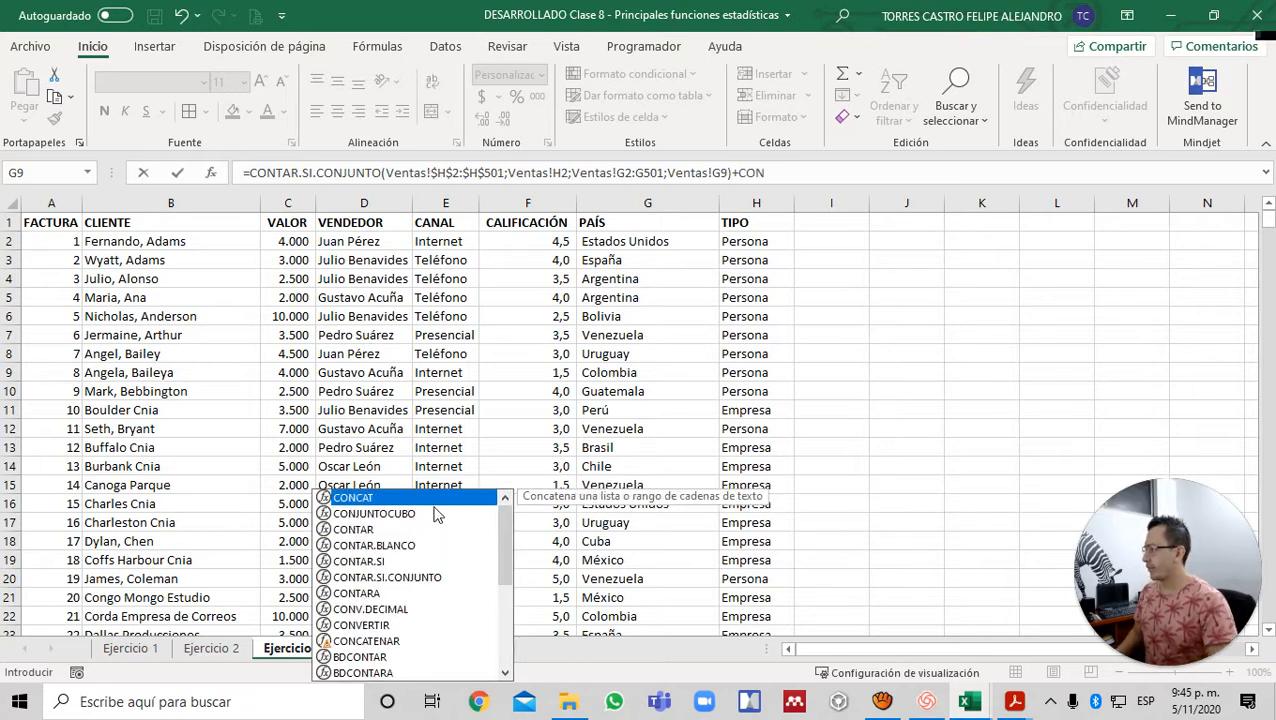
key(Down)
key(Down)
key(Down)
key(Down)
key(Down)
key(Tab)
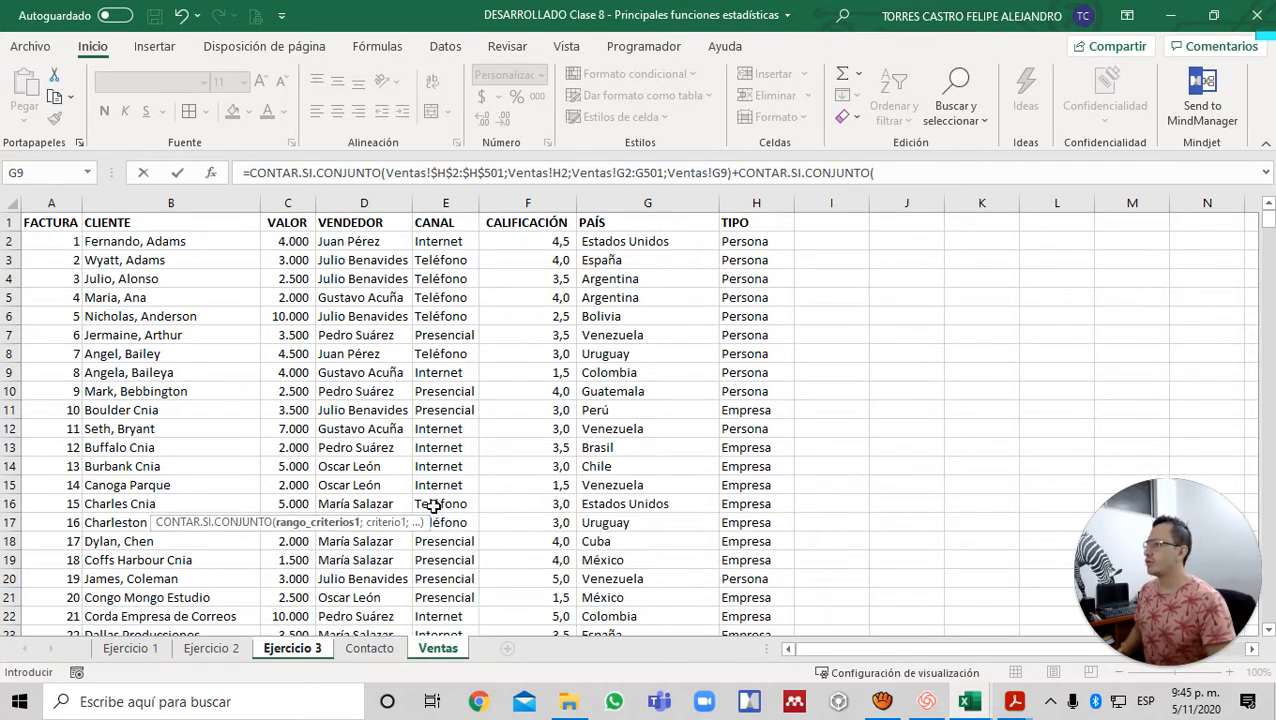
- Set the second function's first criteria range to the Ventas TIPO data, H2:H501
key(Down)
key(Right)
key(Right)
key(Right)
key(Right)
key(Right)
key(Right)
key(Right)
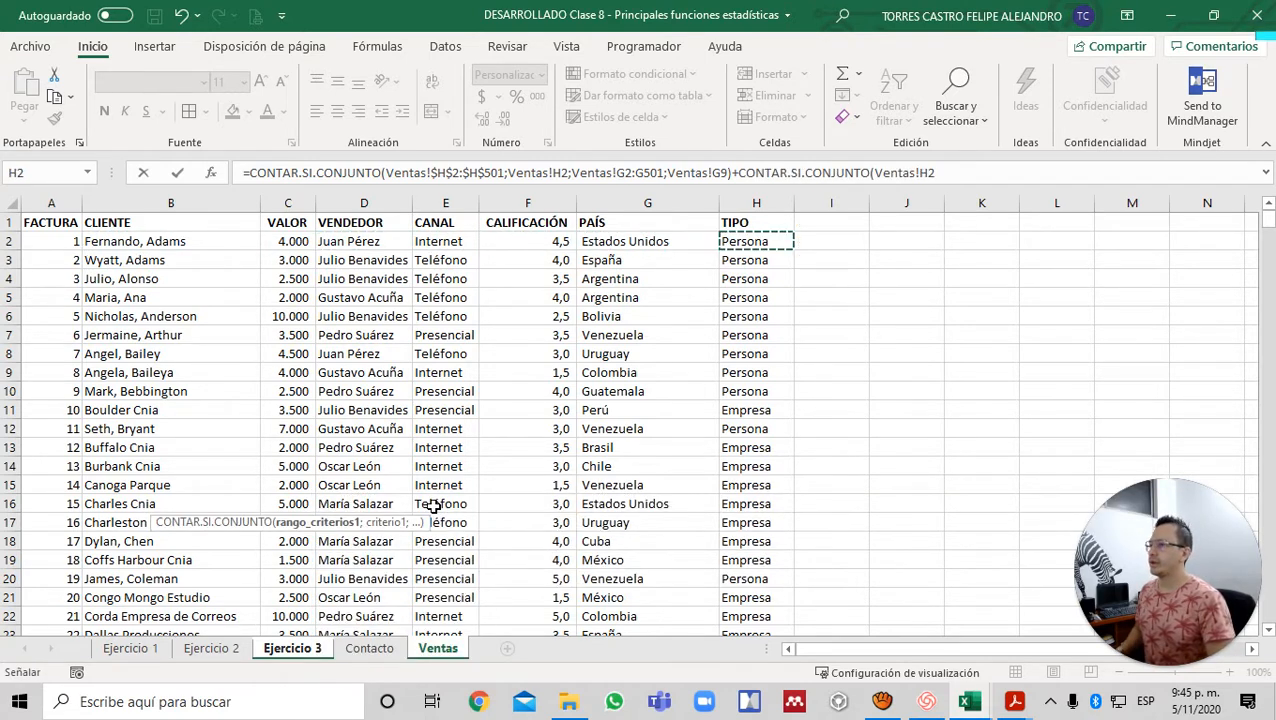
key(ctrl+shift+Down)
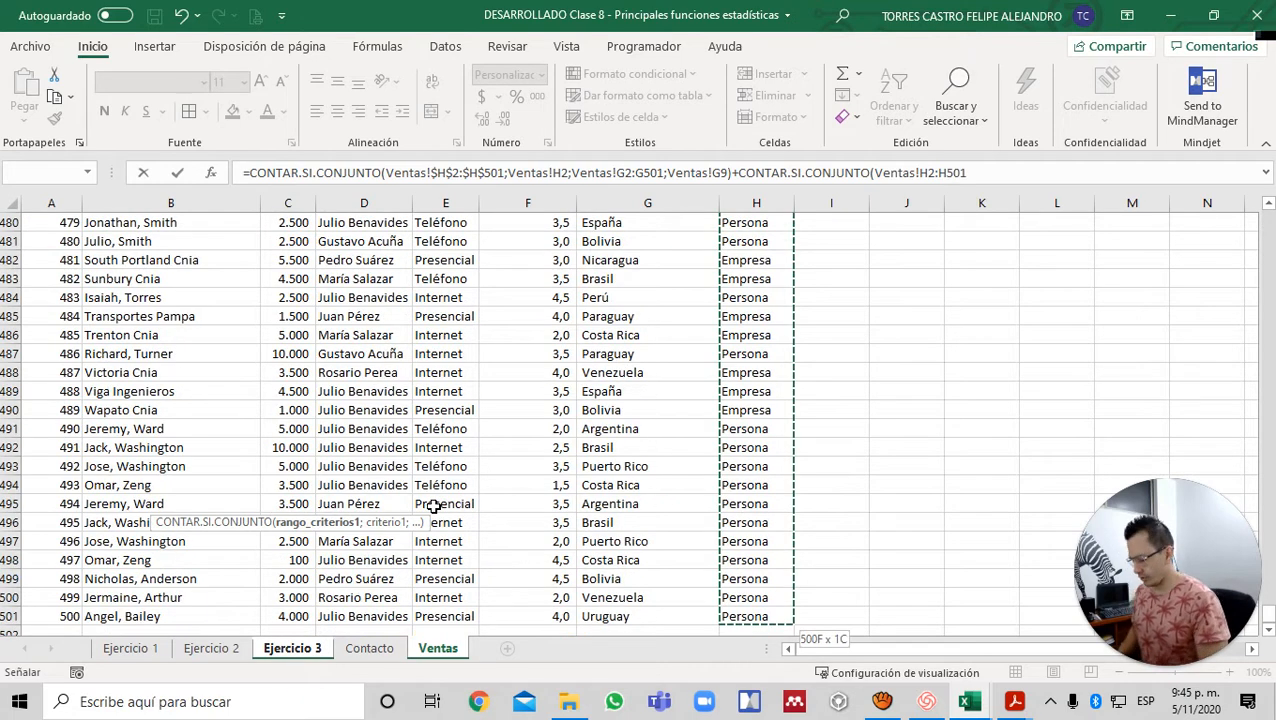
text(;)
- Use the Persona entry in Ventas cell H2 as the second function's first criterion
key(ctrl+Home)
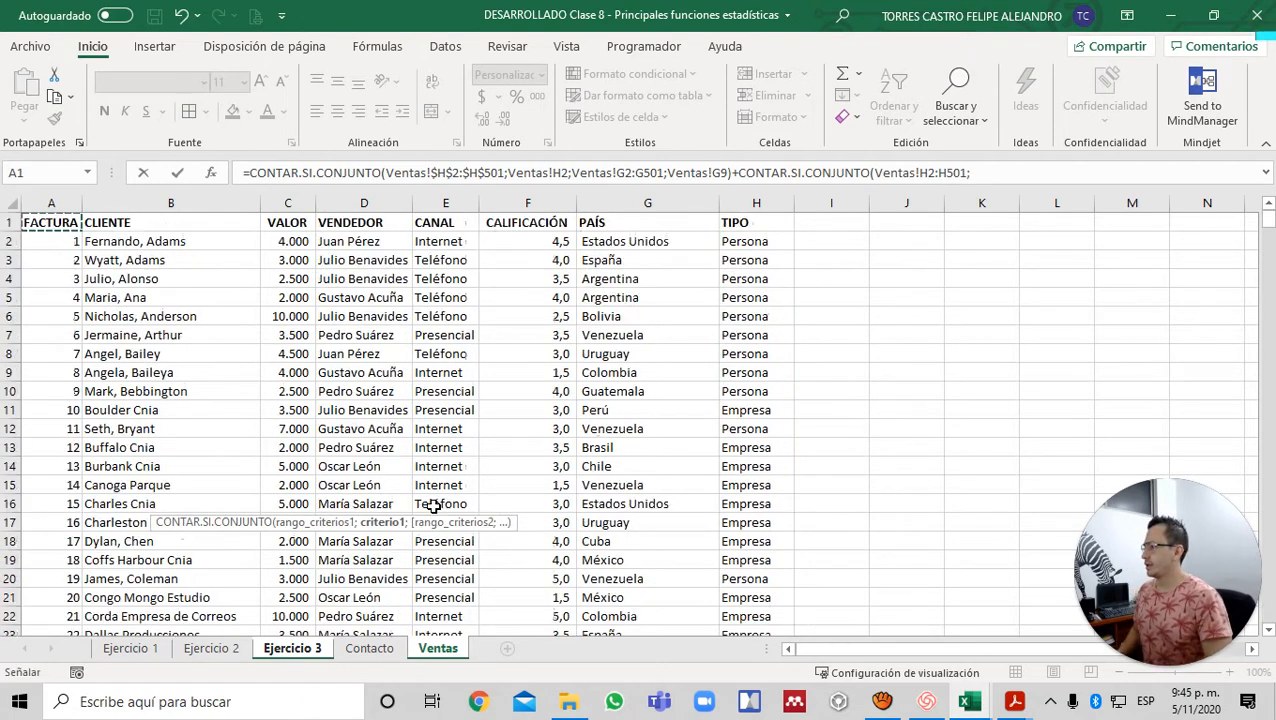
key(Down)
key(Right)
key(Right)
key(Right)
key(Right)
key(Right)
key(Right)
key(Right)
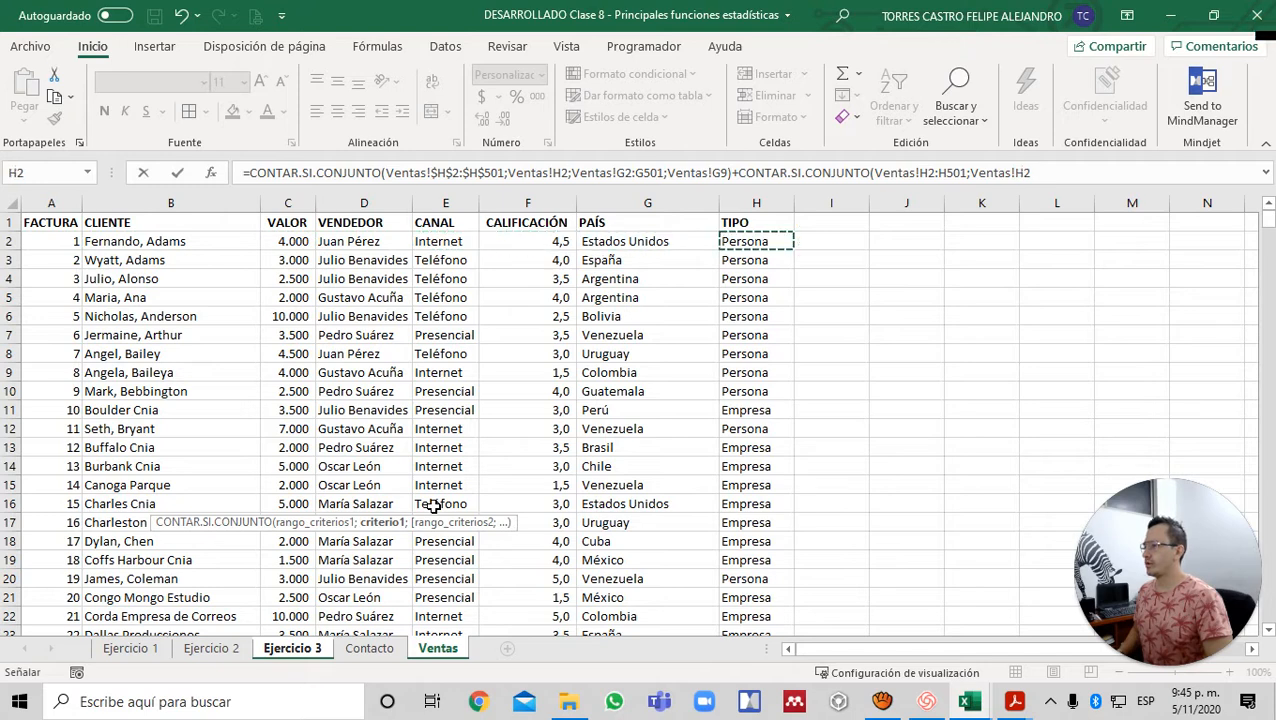
text(;)
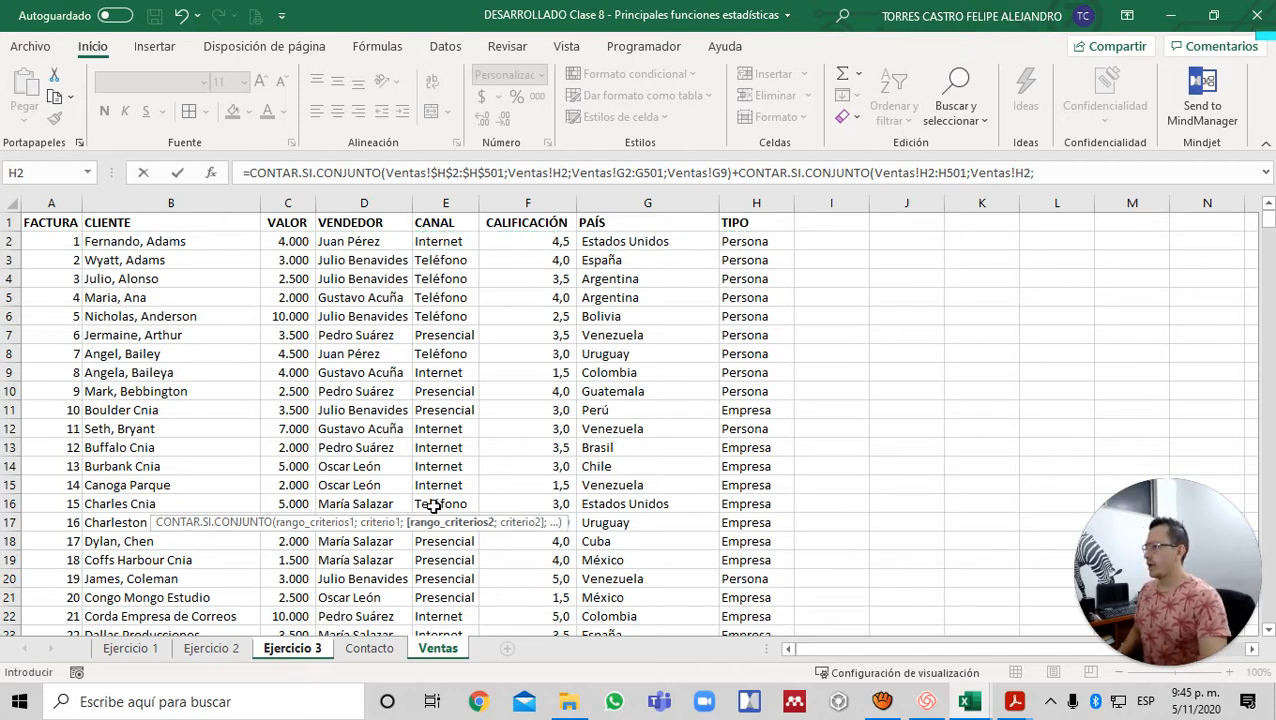
- Set the second function's second criteria range to the Ventas PAÍS data, G2:G501
key(Down)
key(Right)
key(Right)
key(Right)
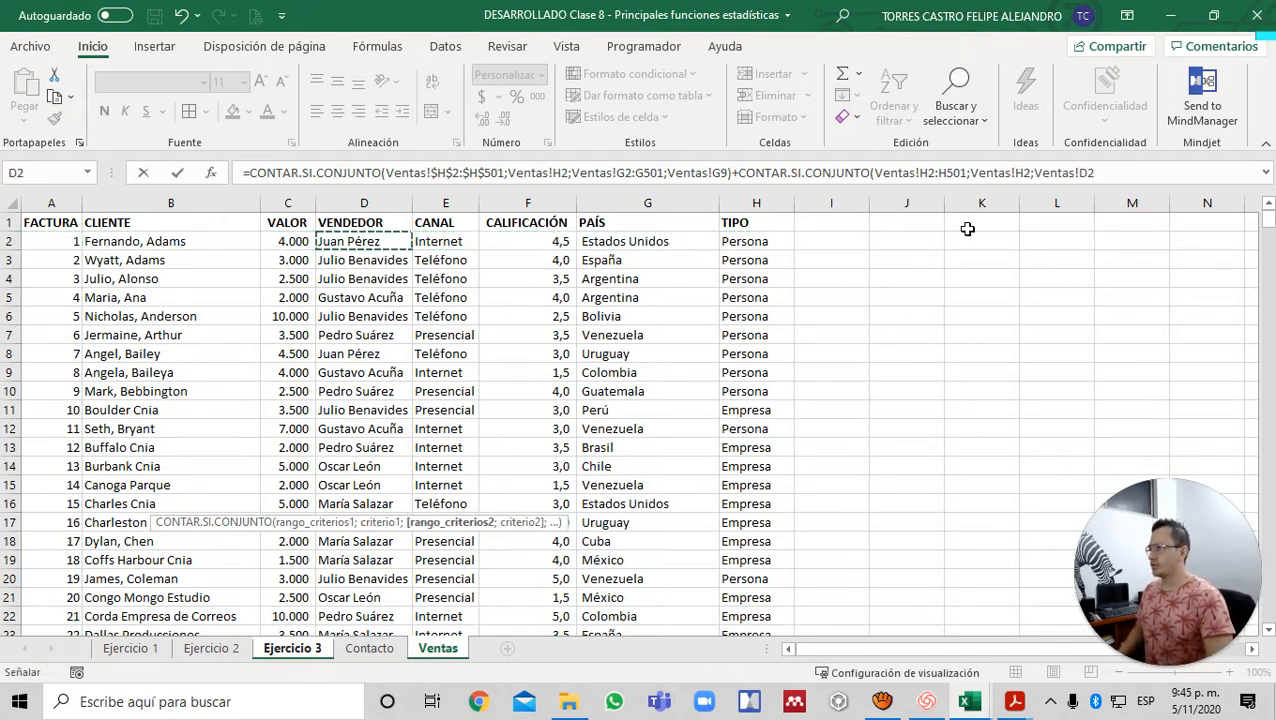
key(Right)
key(Right)
key(Right)
key(ctrl+shift+Down)
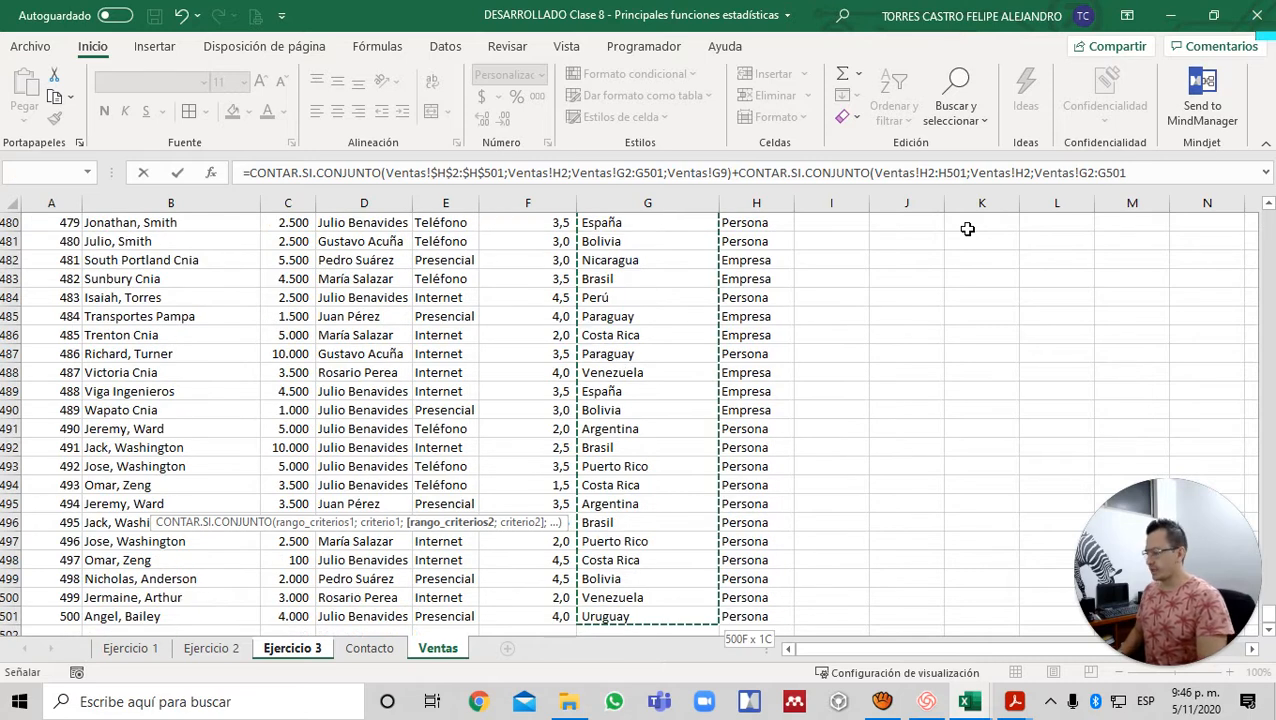
text(;)
- Use the Venezuela entry in Ventas cell G7 as the last criterion, then close and enter the VENTAS PERSONAS formula
key(Up)
key(ctrl+Up)
key(Down)
key(Right)
key(Down)
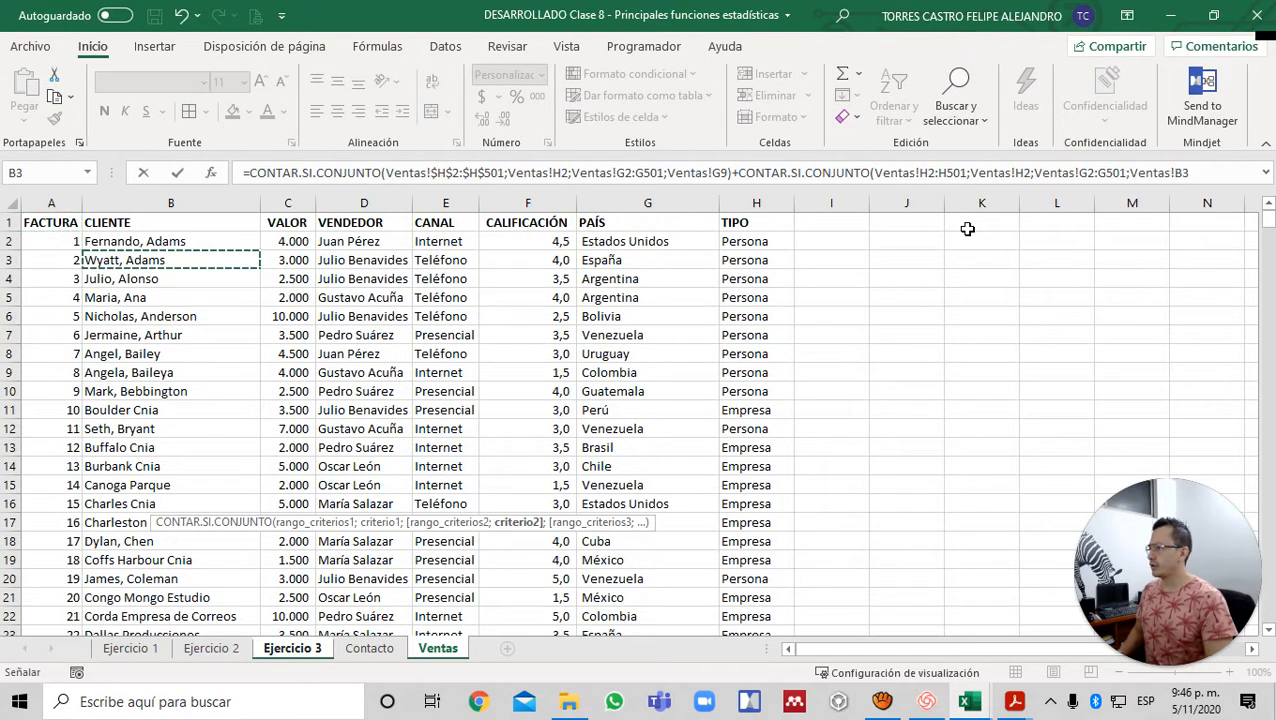
key(Right)
key(Down)
key(Right)
key(Down)
key(Right)
key(Down)
key(Right)
key(Down)
key(Right)
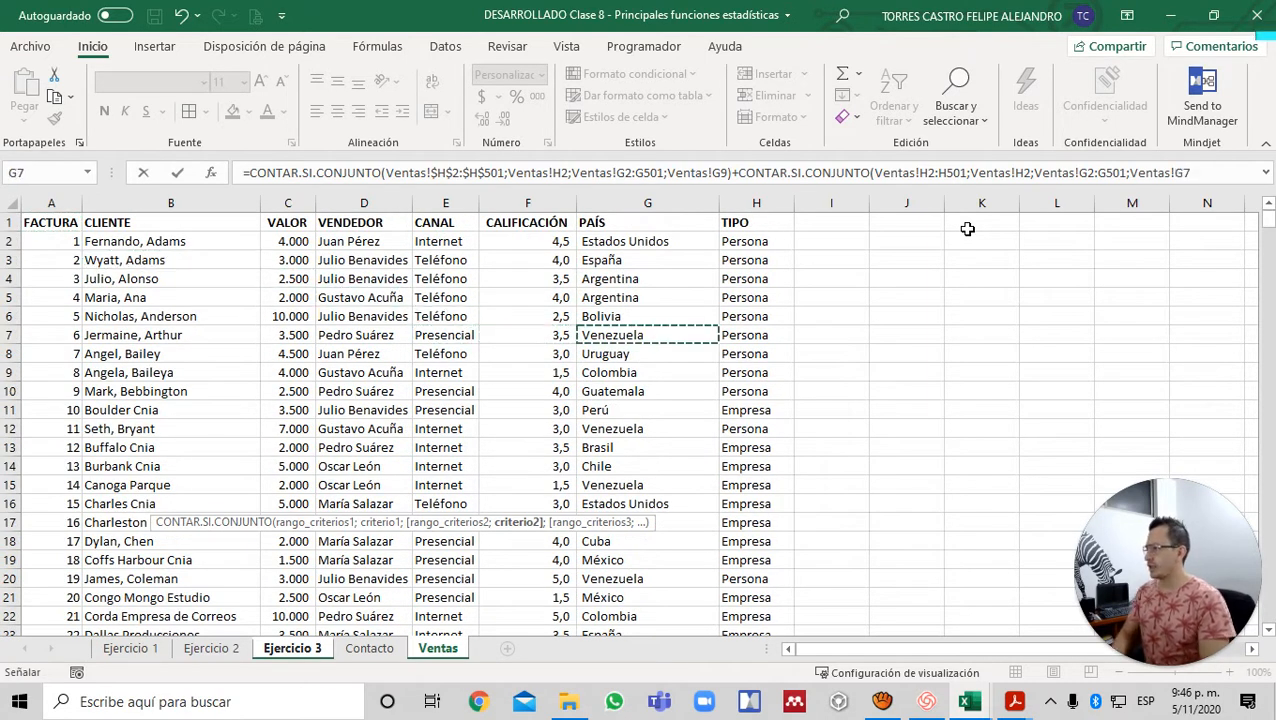
text())
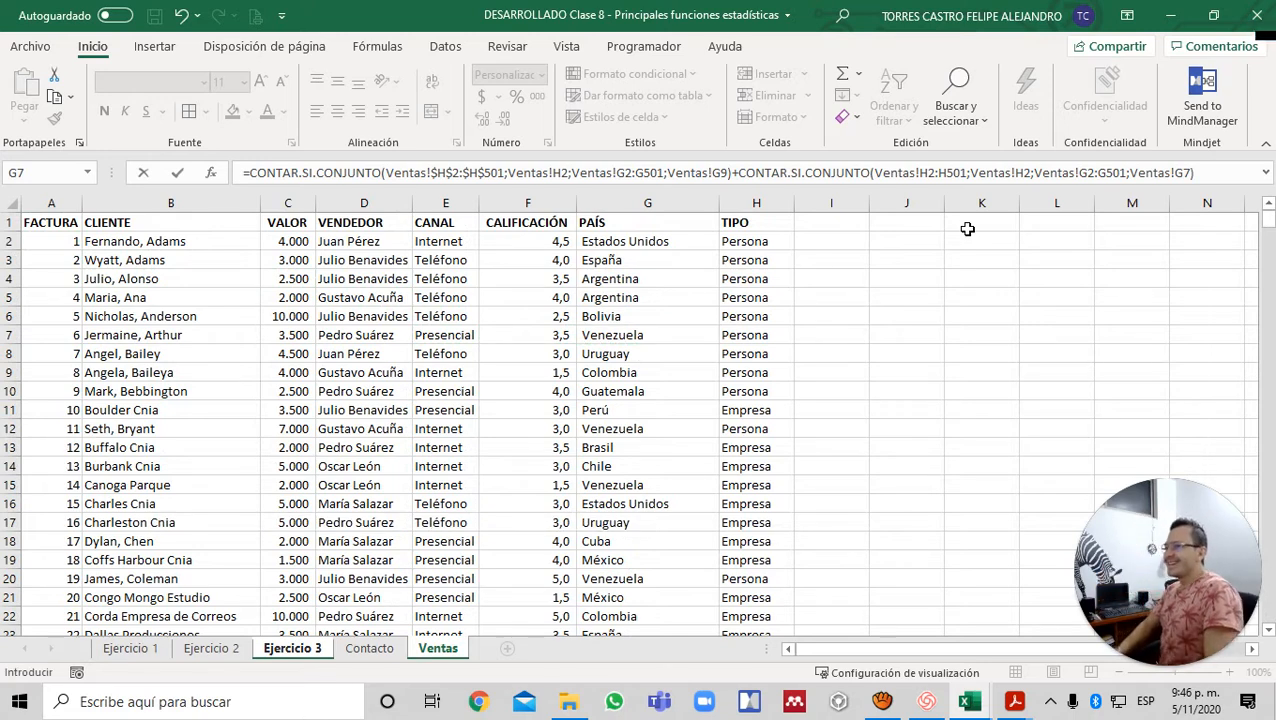
key(Return)
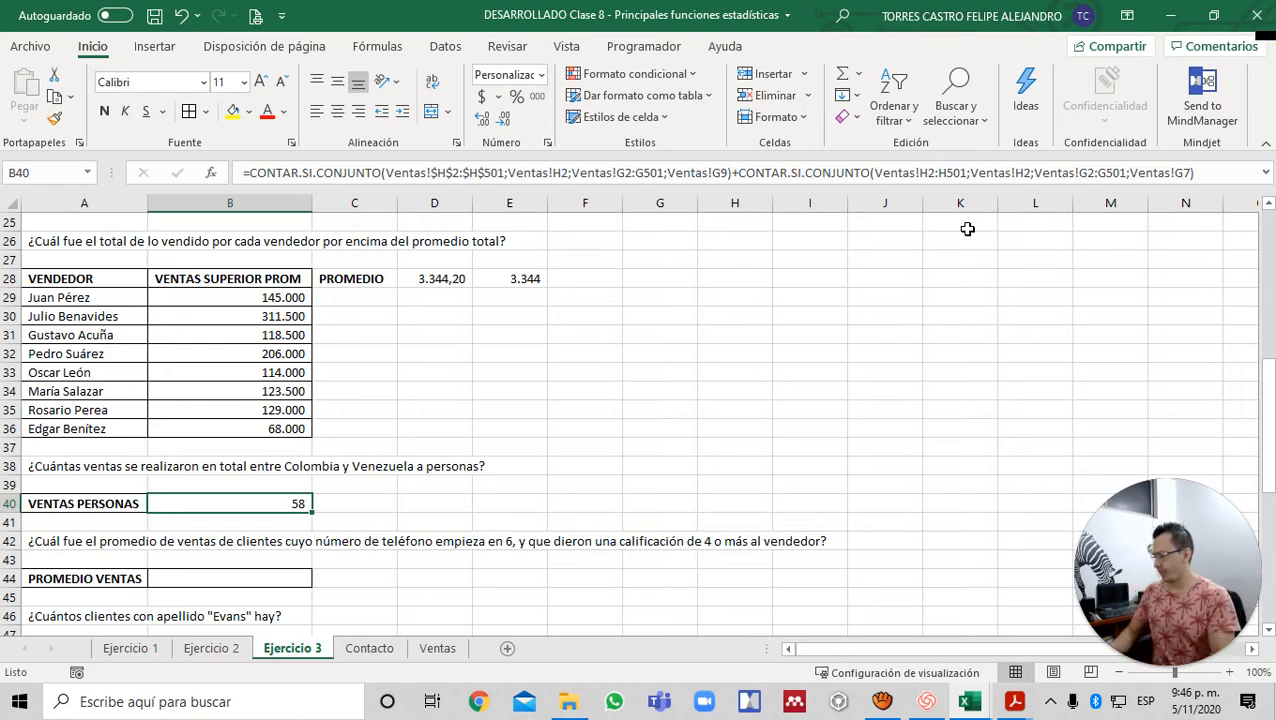
- Review the VENTAS PERSONAS formula in B40 and the next question, then select the empty PROMEDIO VENTAS cell B44
key(F2)
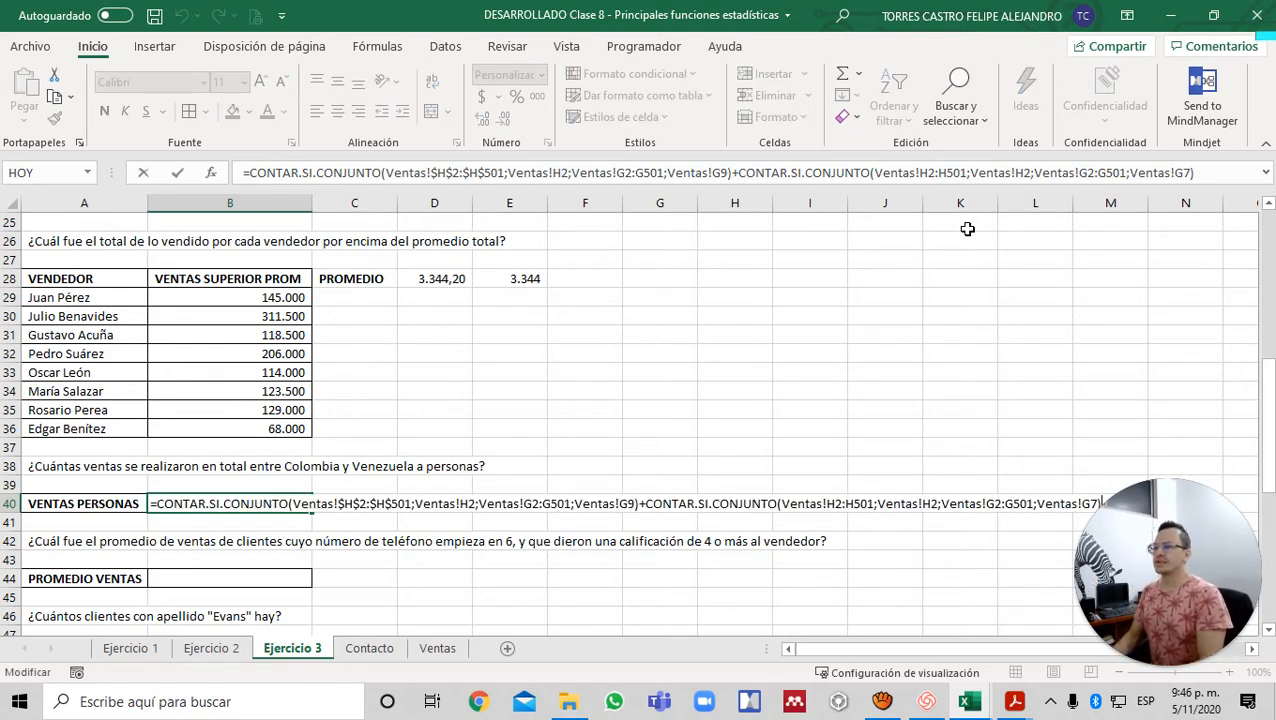
key(Escape)
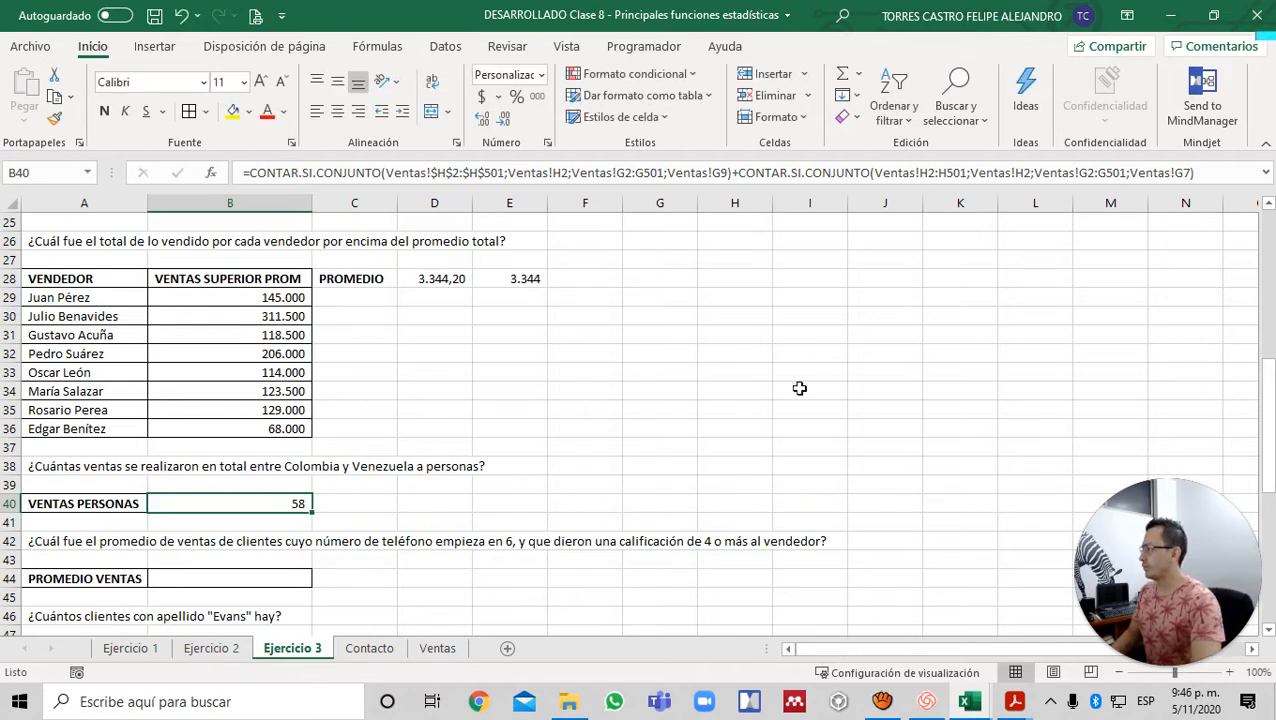
scroll(797, 361, down, 2)
key(F2)
key(Escape)
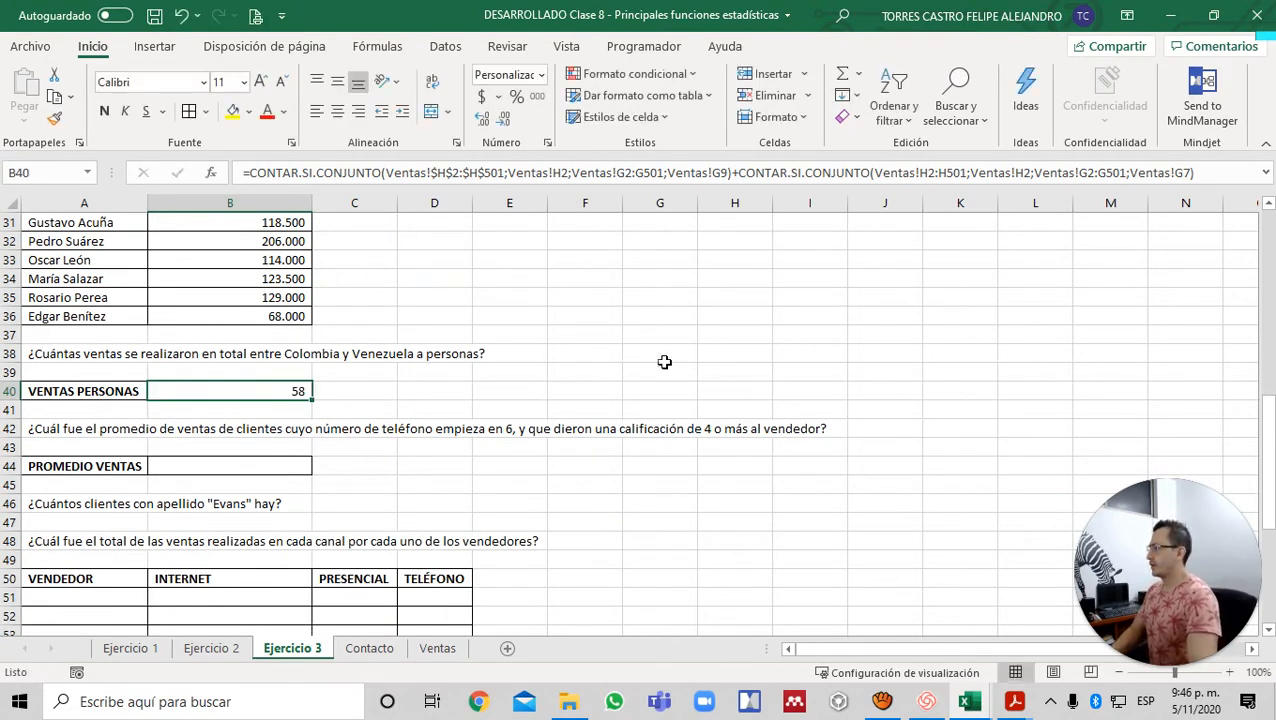
scroll(318, 462, down, 1)
scroll(318, 462, down, 3)
scroll(316, 450, up, 3)
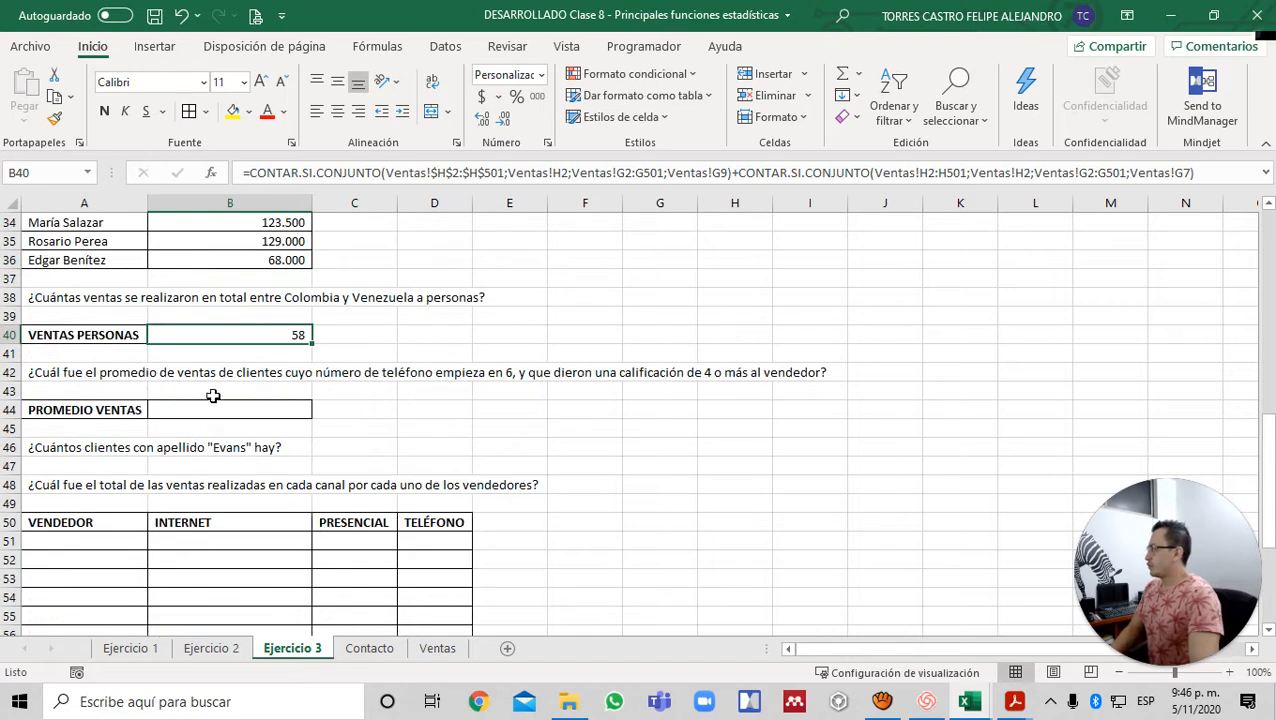
click(210, 410)
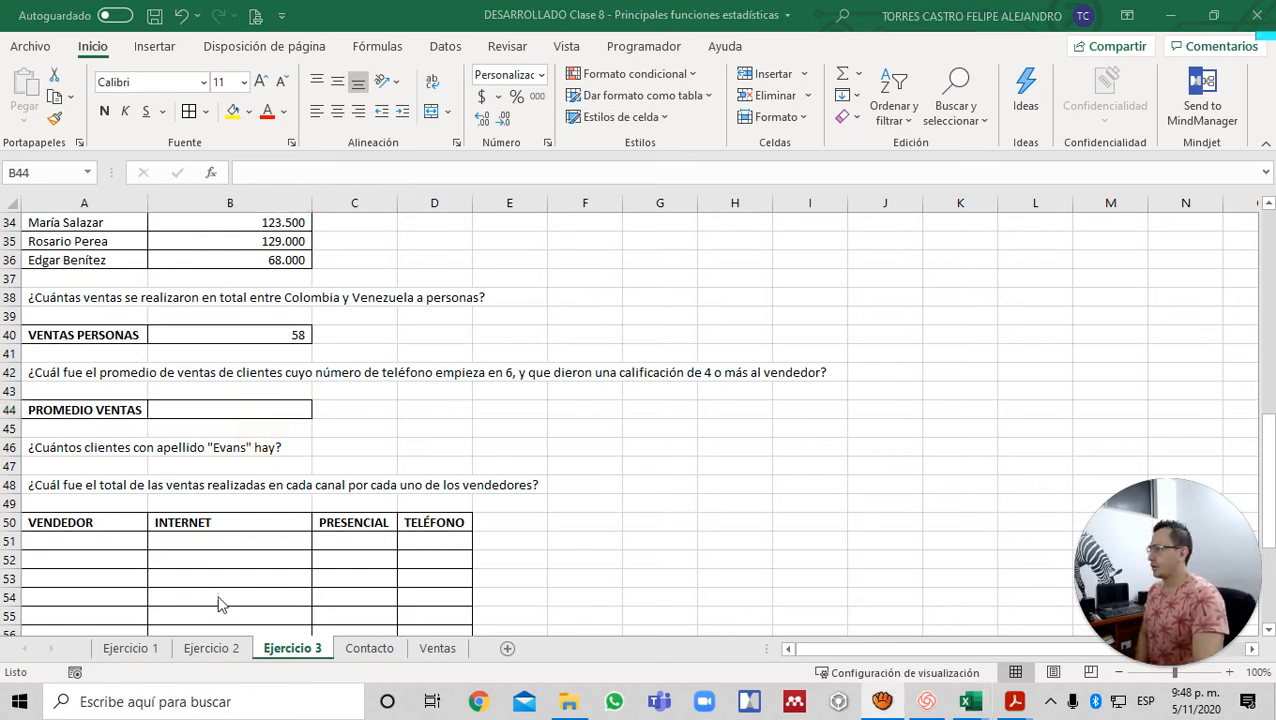
click(240, 412)
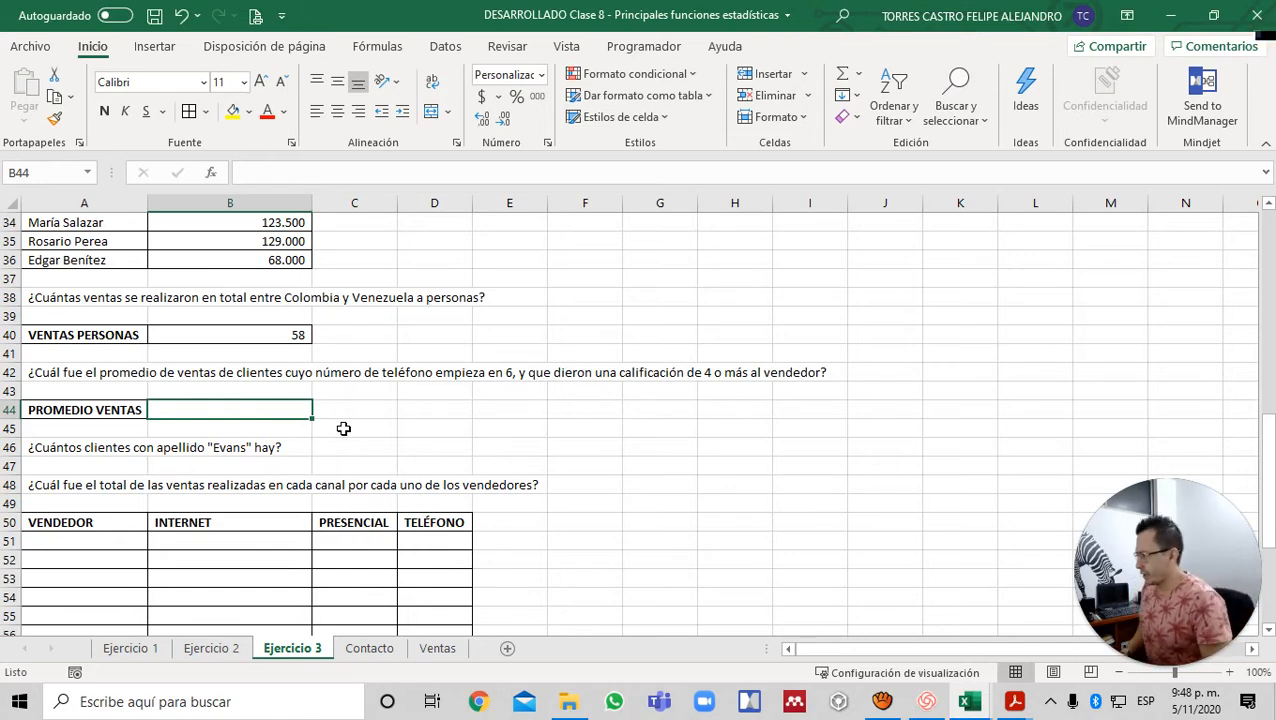
- Compare the columns of the Ventas and Contacto sheets to locate the clients' phone numbers and ratings
key(ctrl+Page_Down)
key(ctrl+Page_Down)
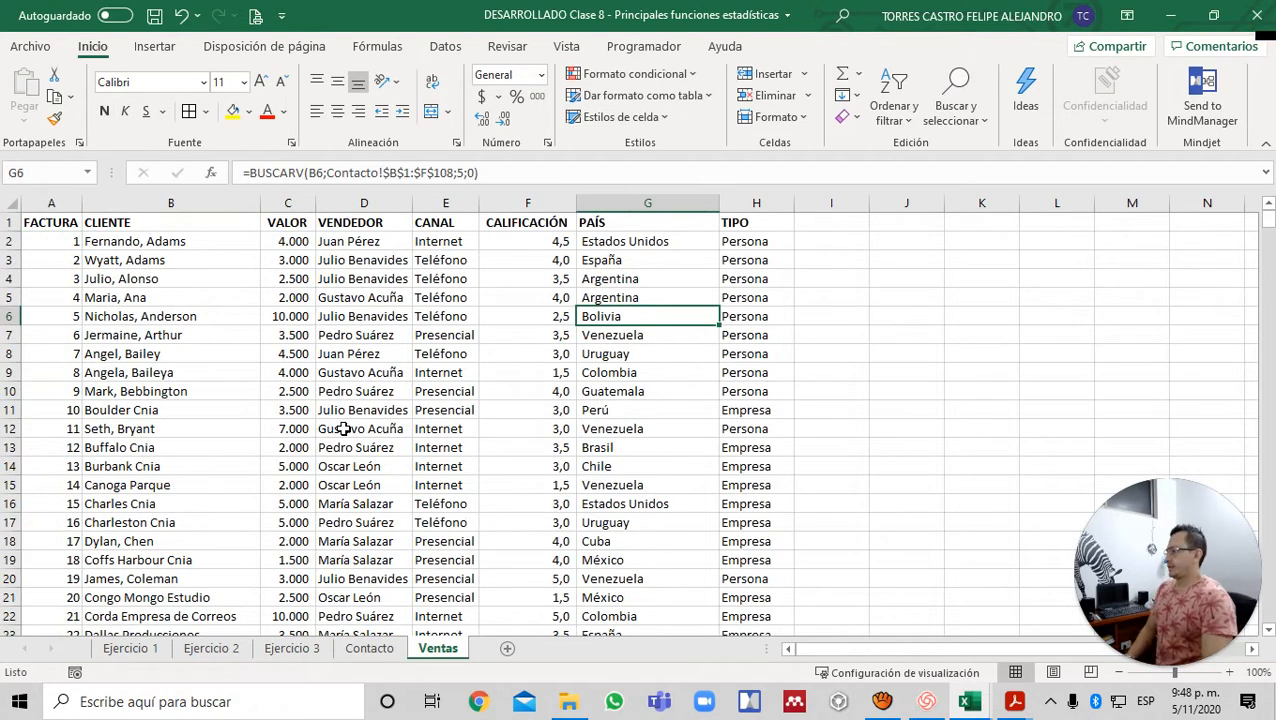
key(ctrl+Page_Up)
key(Down)
key(Right)
key(Right)
key(Right)
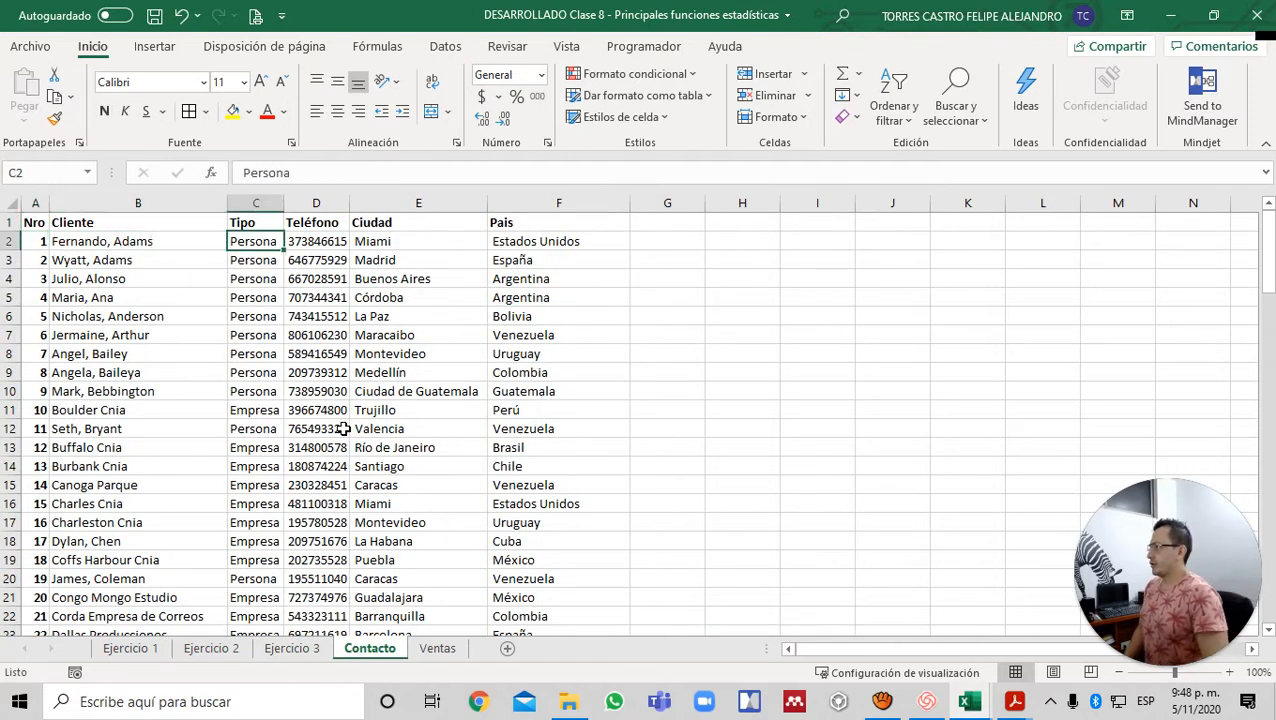
key(ctrl+Page_Down)
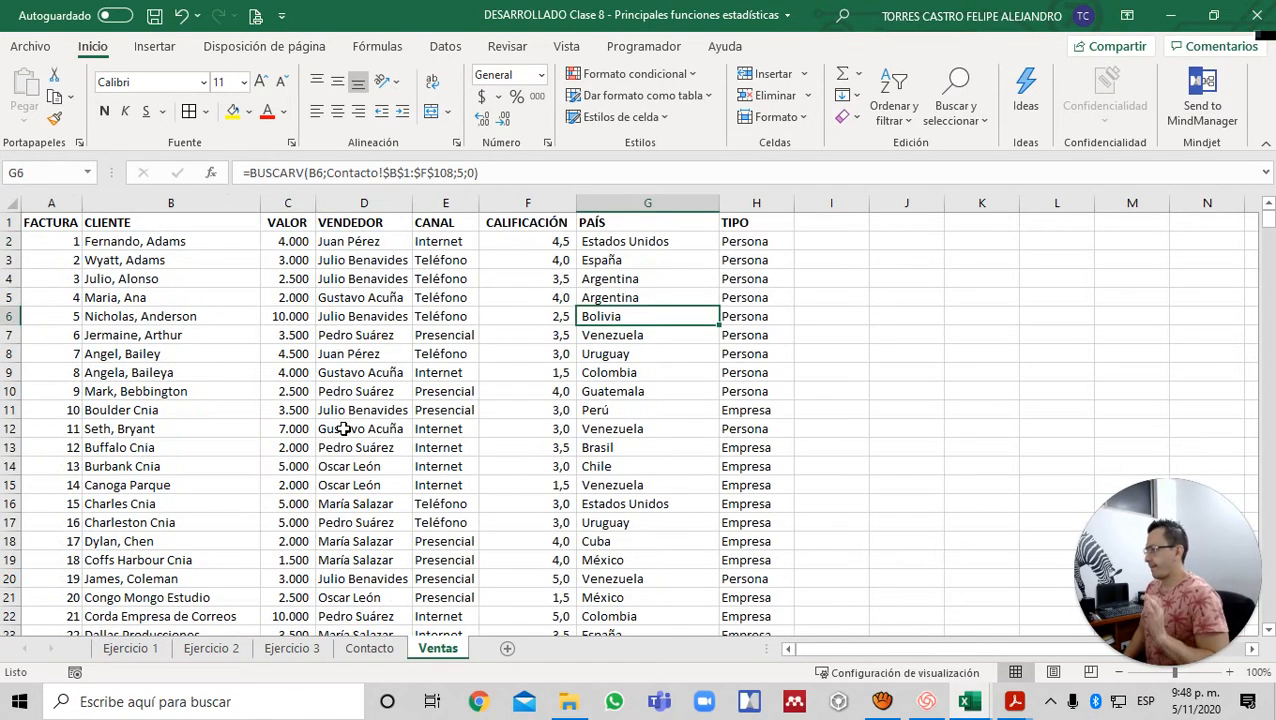
- Add the header TELÉFONO in cell I1 of the Ventas sheet
key(ctrl+Up)
key(Right)
key(Right)
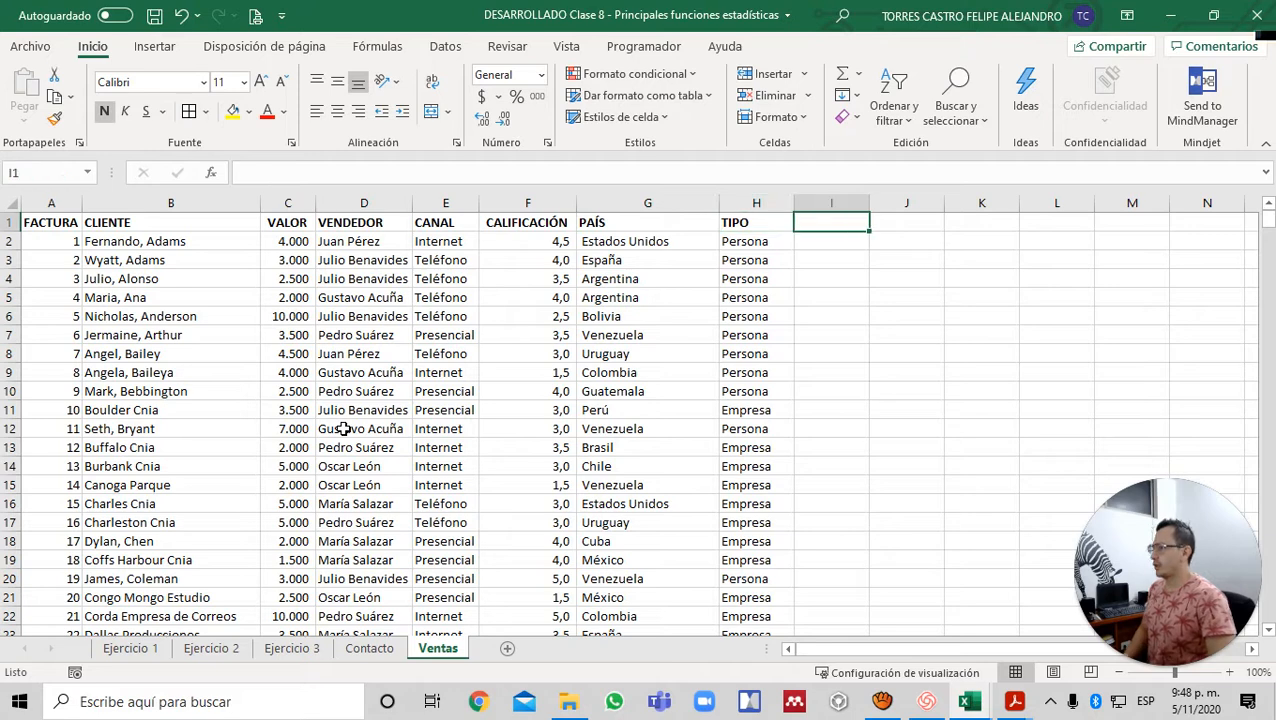
text(TELÉFONO)
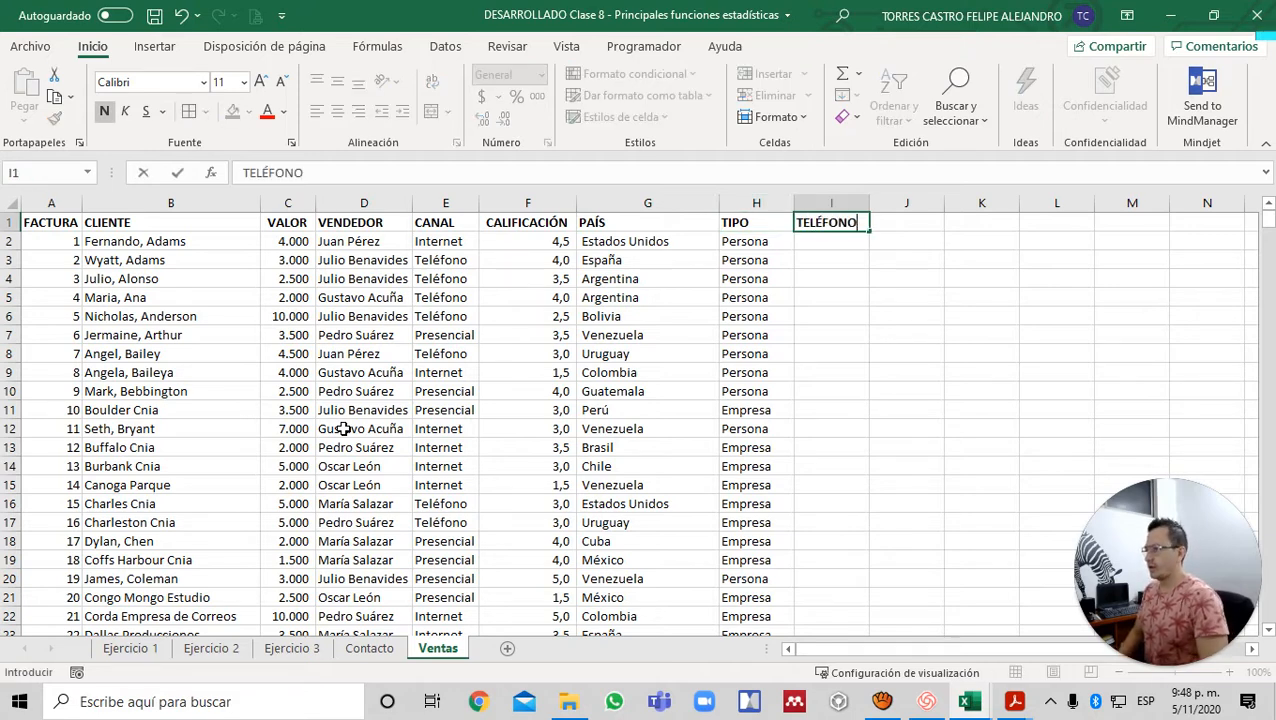
key(Return)
- Start a BUSCARV formula in Ventas cell I2 with the client cell B2 as the lookup value
text(=)
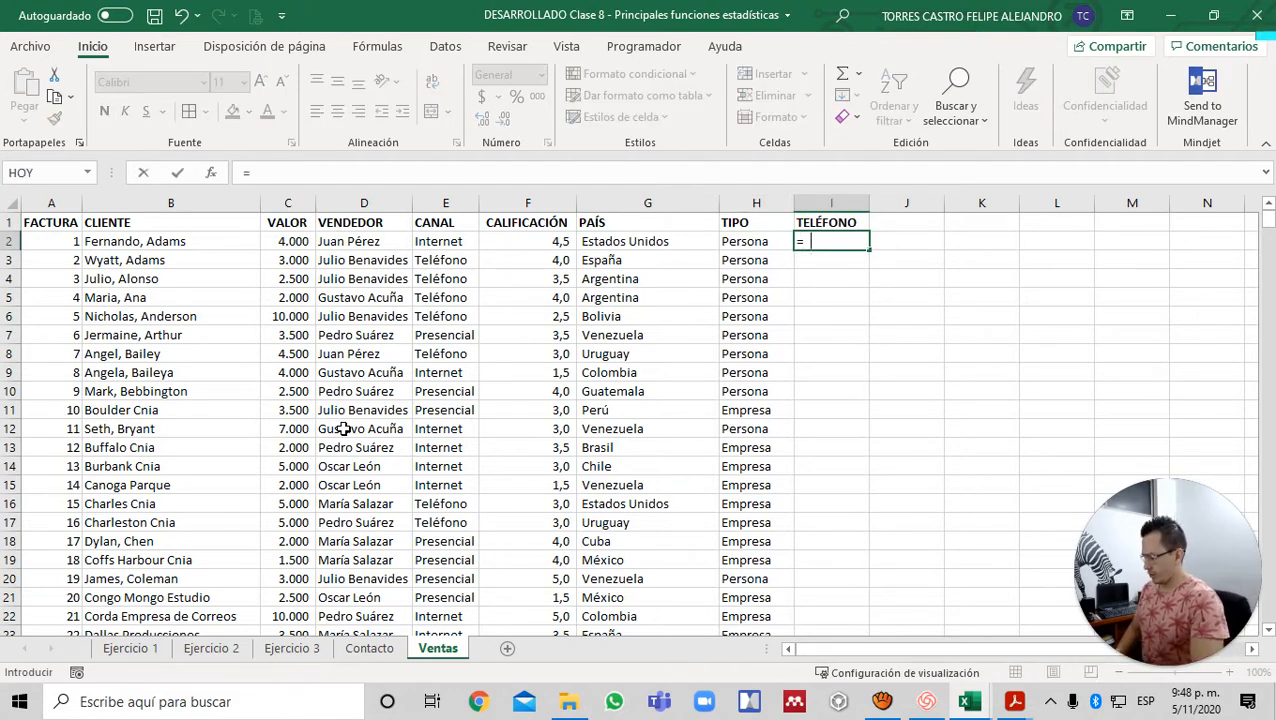
text(BUSC)
key(Down)
key(Down)
key(Tab)
key(Left)
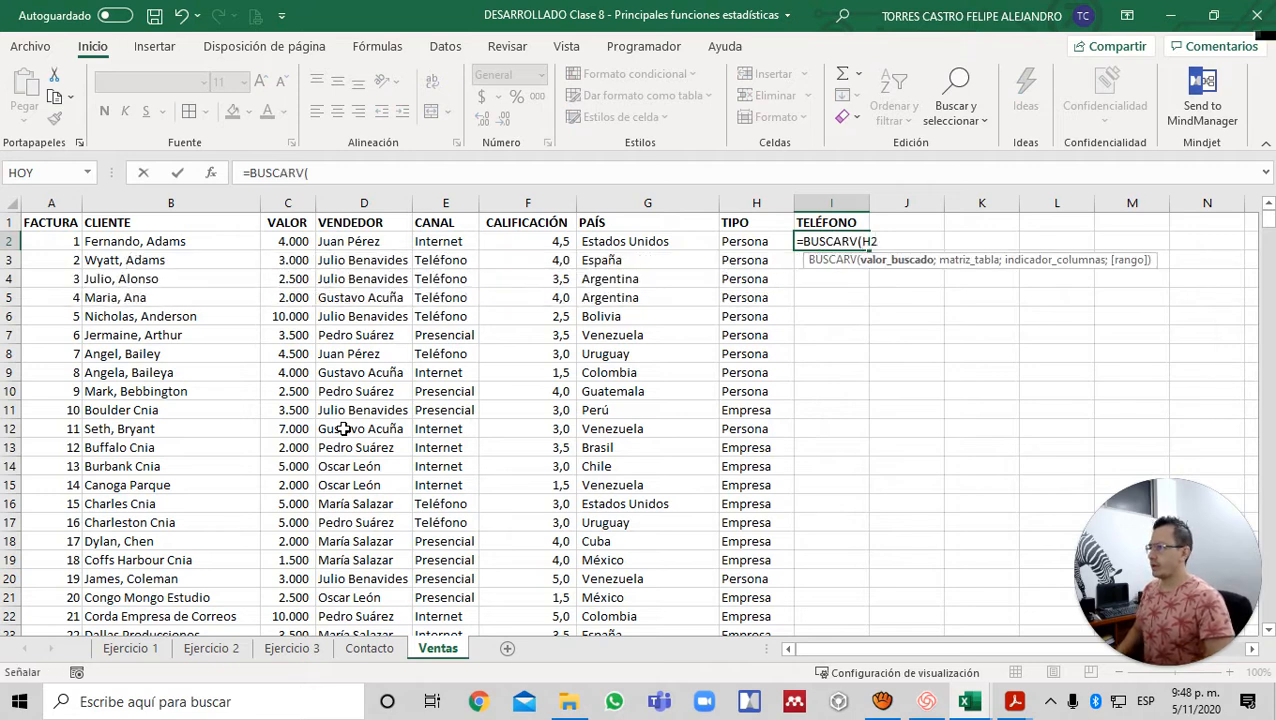
key(Left)
key(Left)
key(Left)
key(Left)
key(Left)
key(Left)
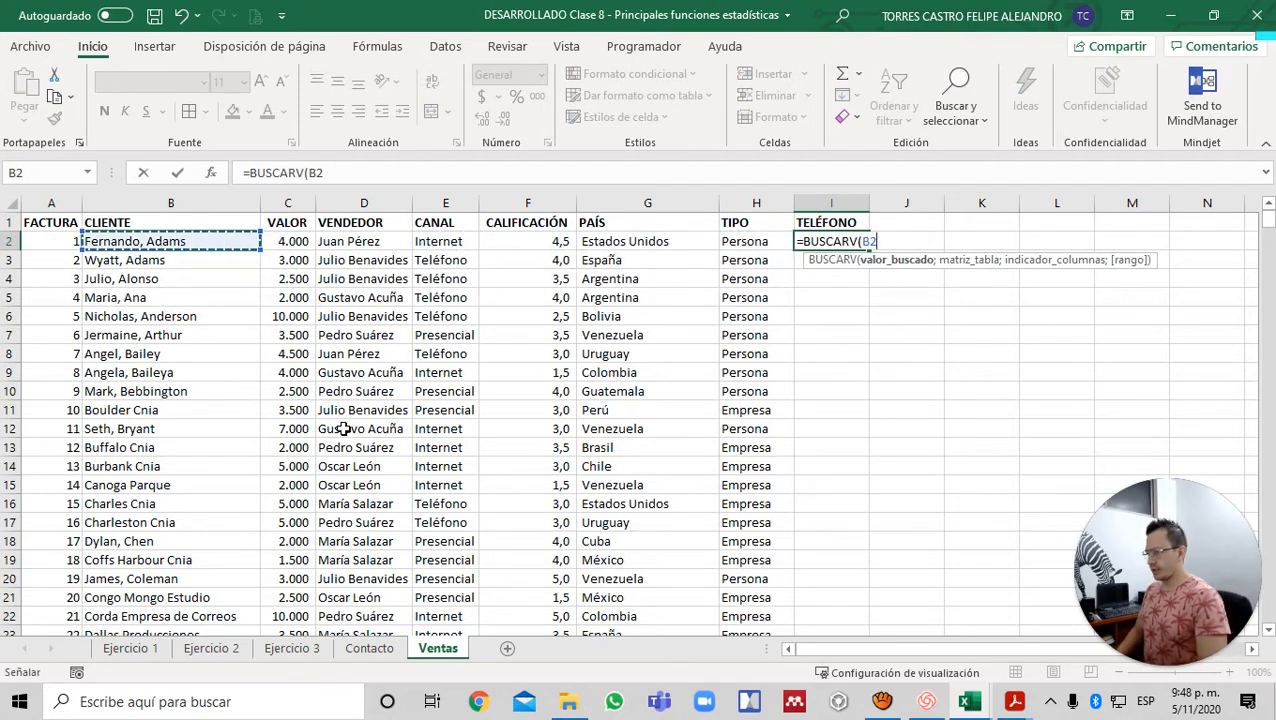
text(;)
- Set the BUSCARV table to the absolute range $B$1:$D$108 on the Contacto sheet, covering the columns from Cliente to Teléfono
key(ctrl+Page_Up)
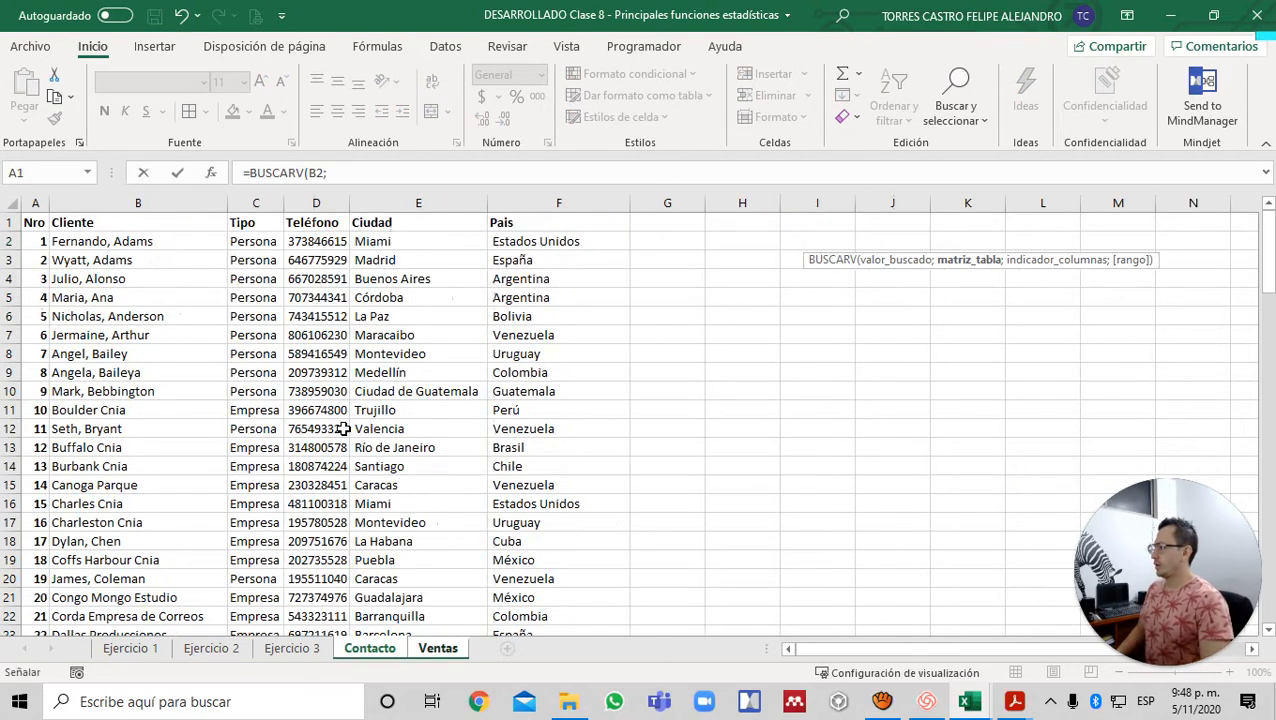
key(Down)
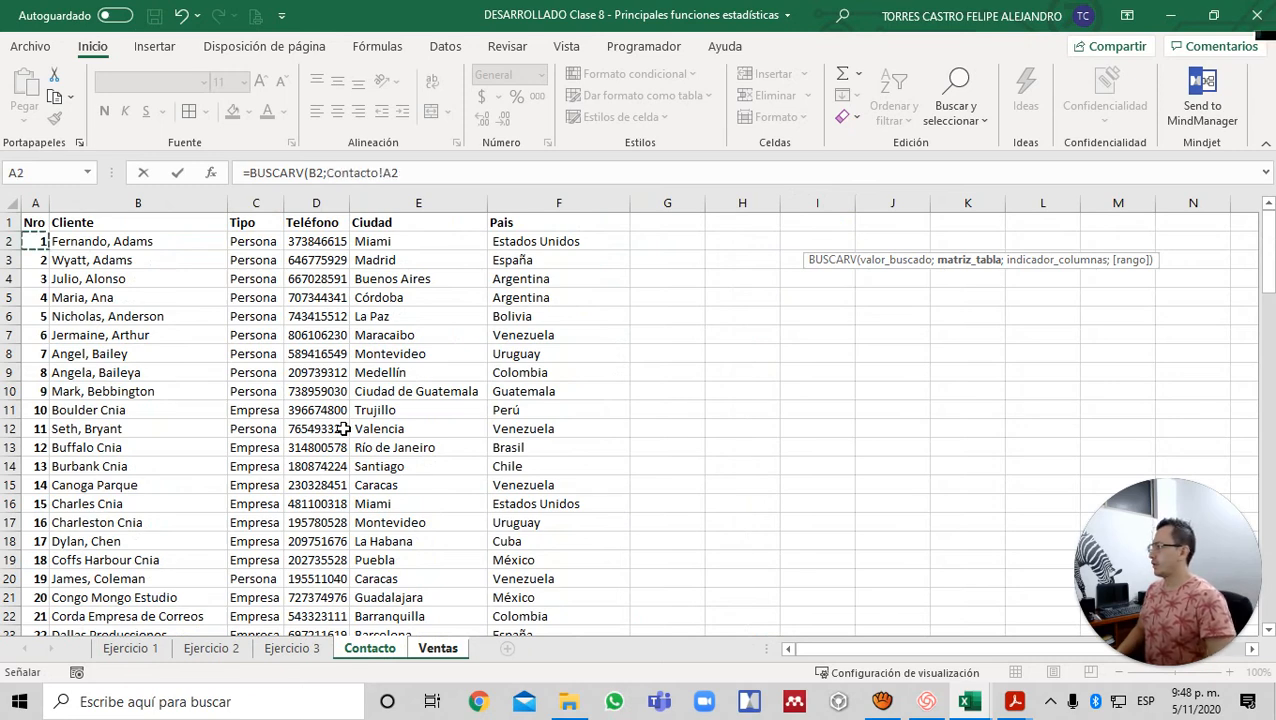
key(Right)
key(Up)
key(shift+Right)
key(shift+Right)
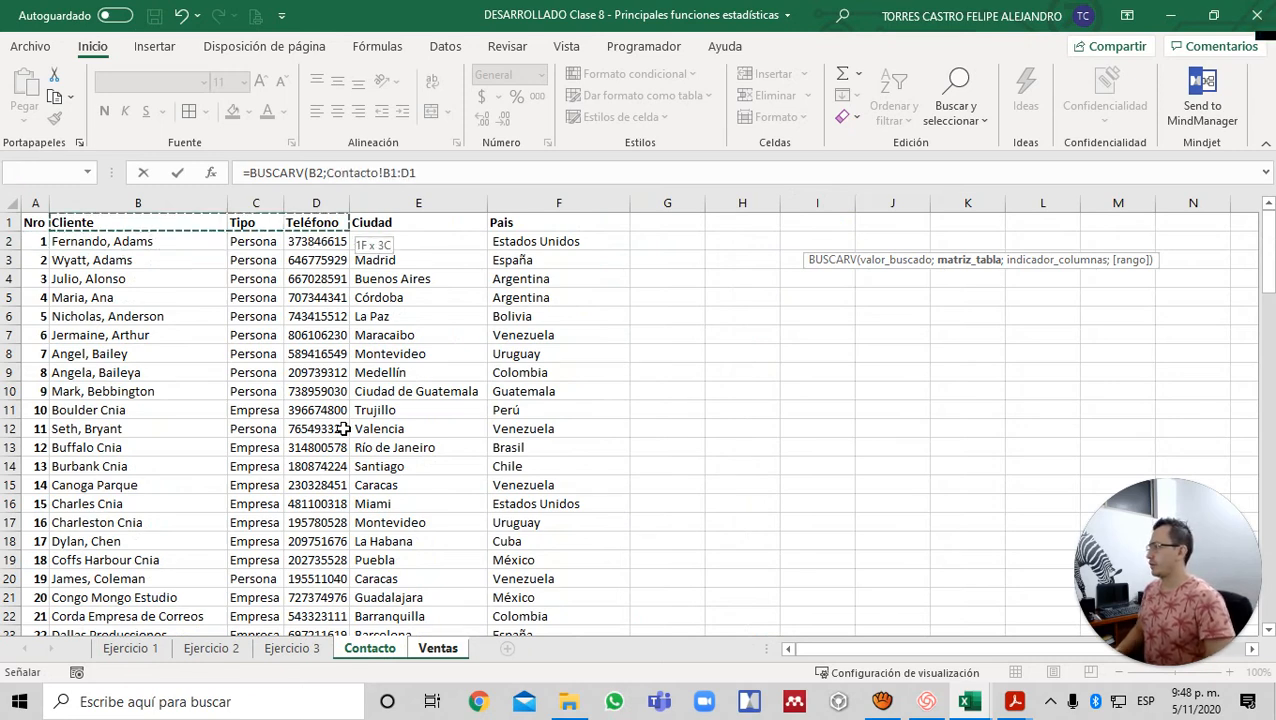
key(ctrl+shift+Down)
key(F4)
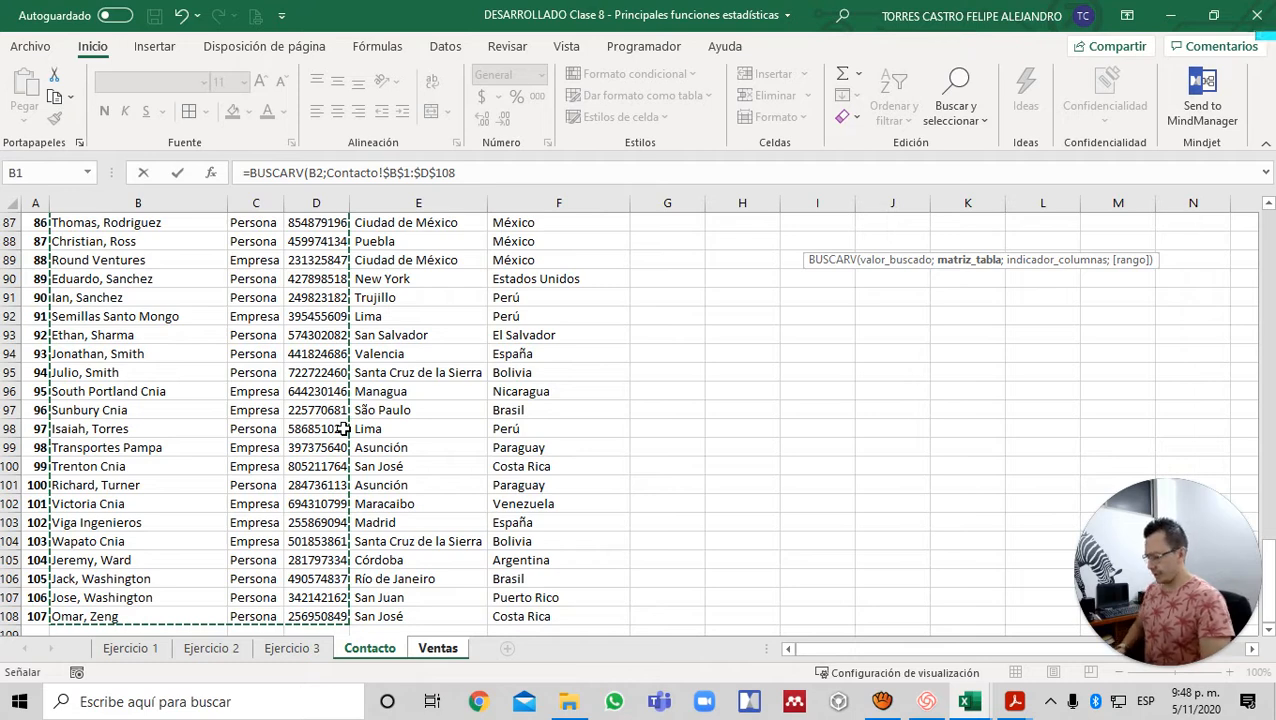
- Complete the BUSCARV formula with column 3 and exact match 0, and fill it down the TELÉFONO column of Ventas
text(;)
text(3;)
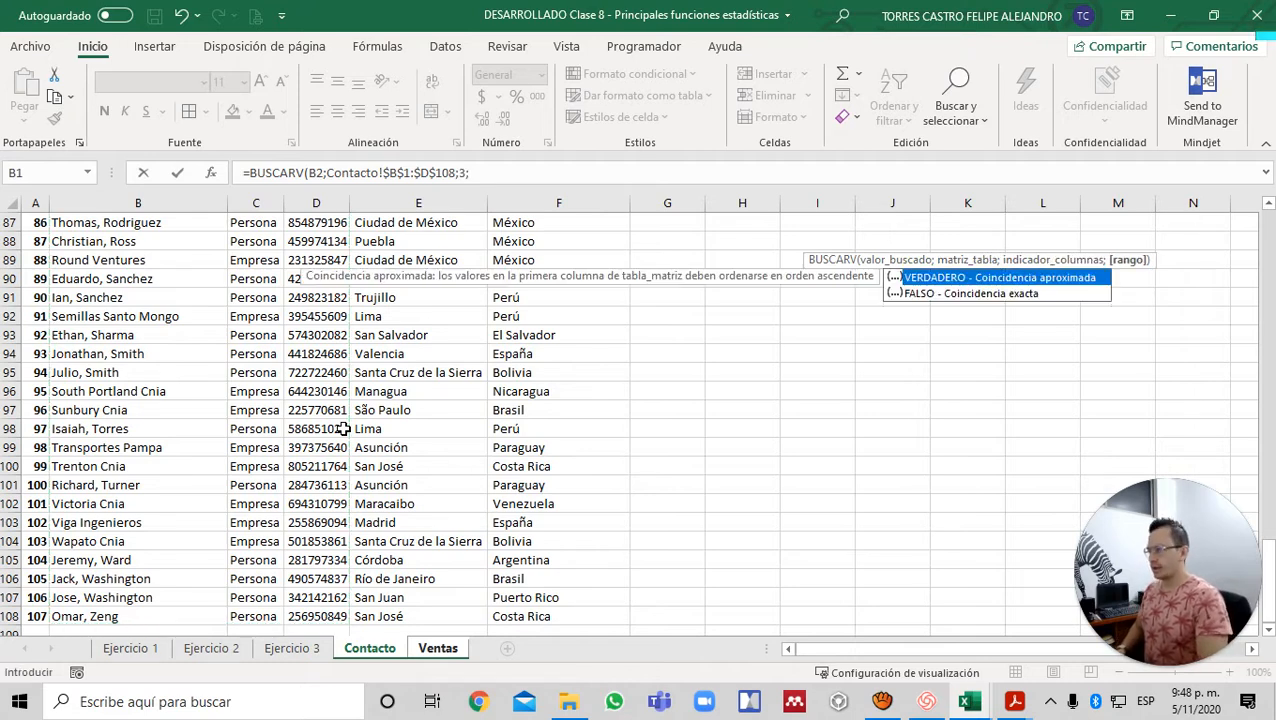
text(0))
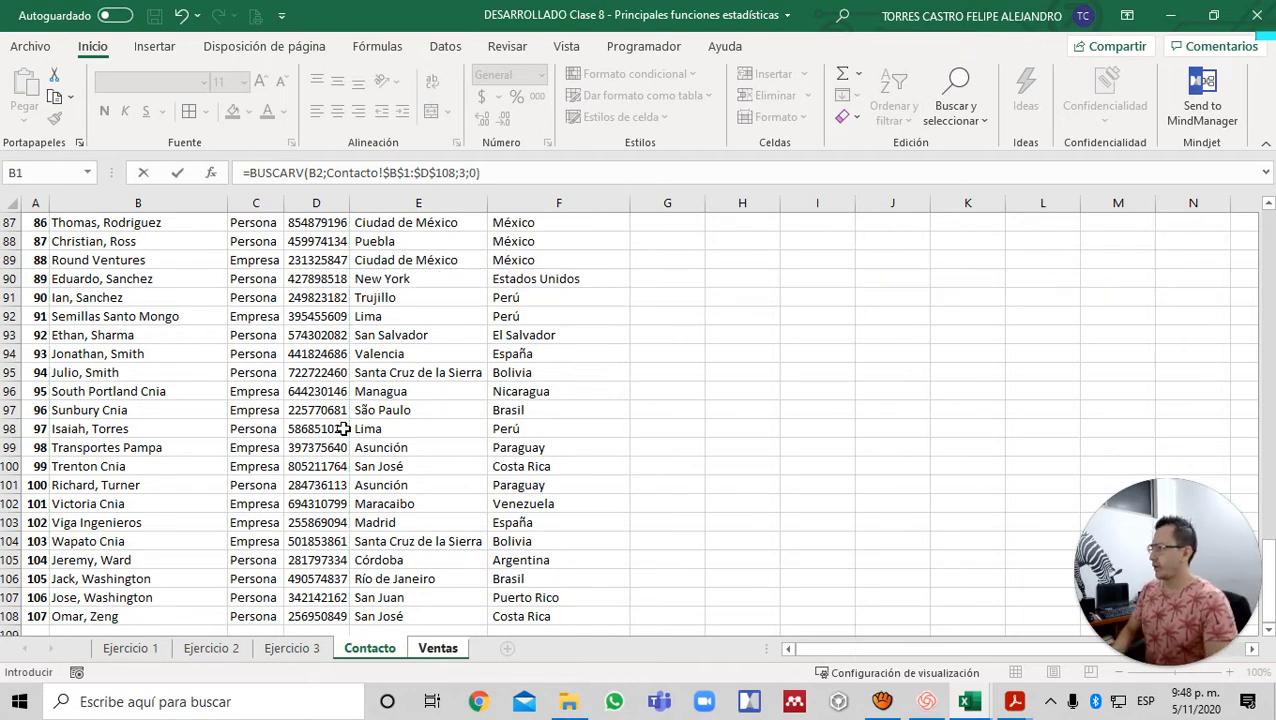
key(Return)
key(Up)
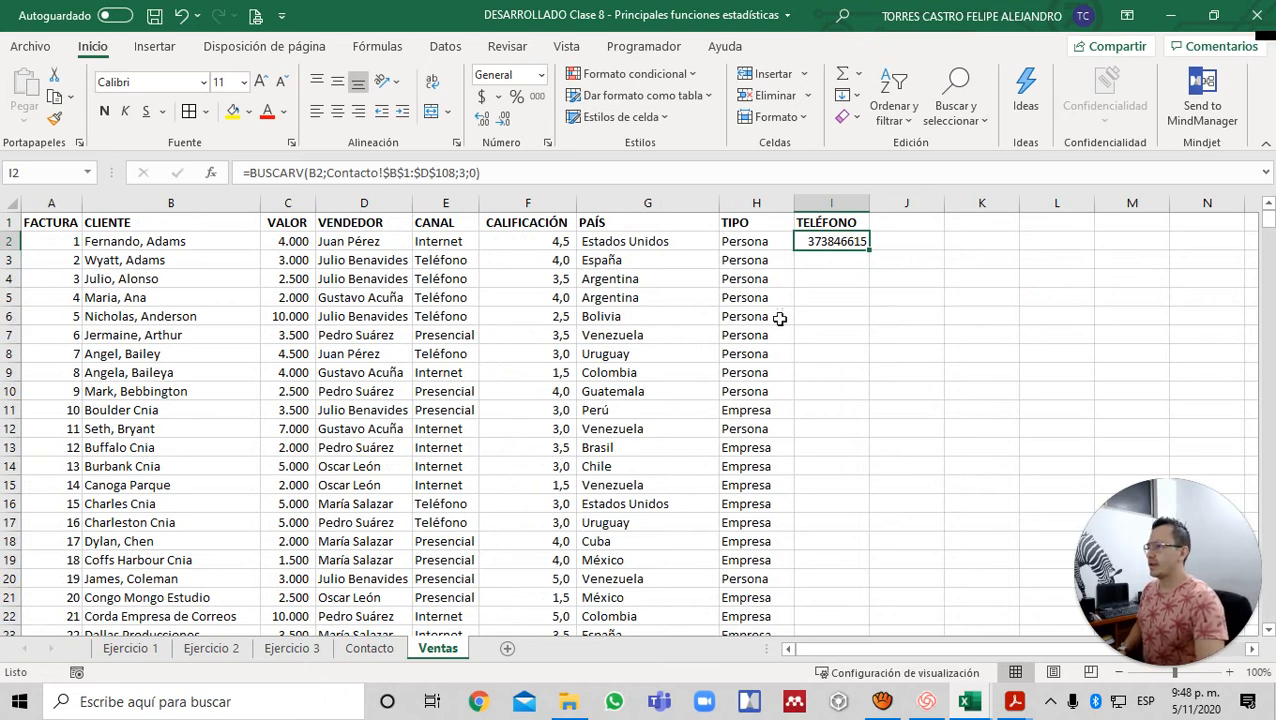
double_click(871, 251)
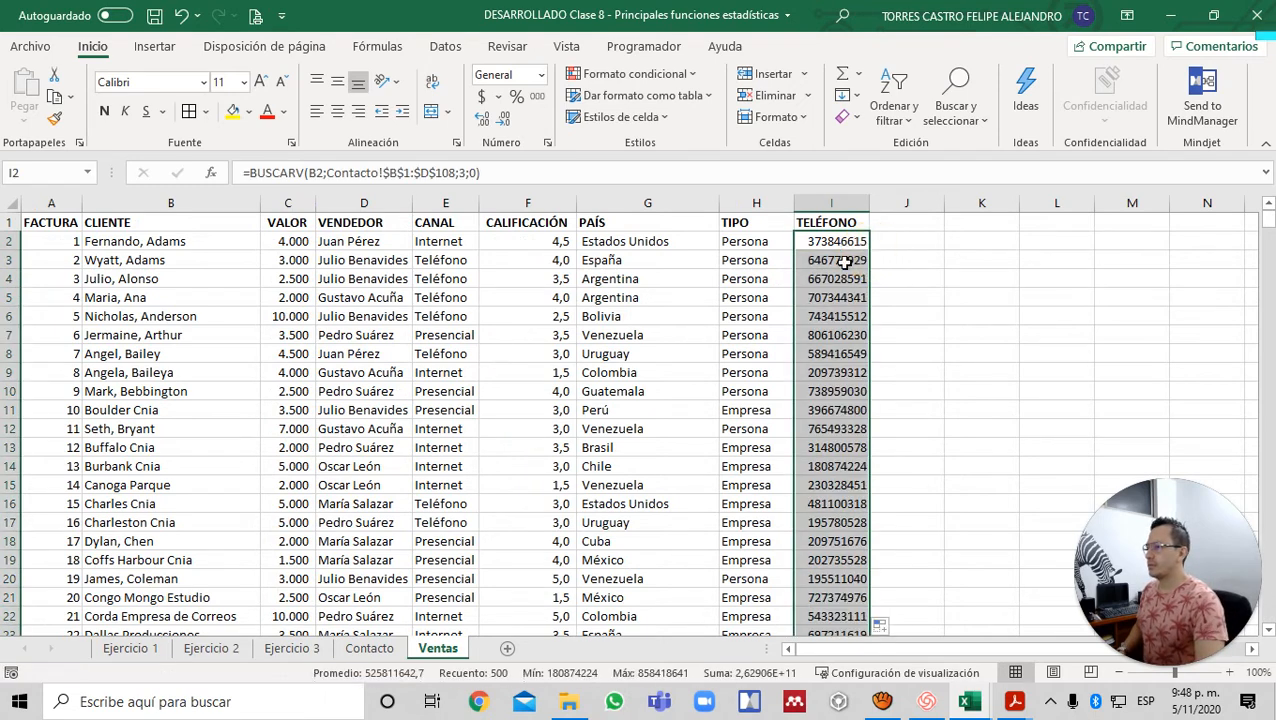
click(842, 261)
key(Up)
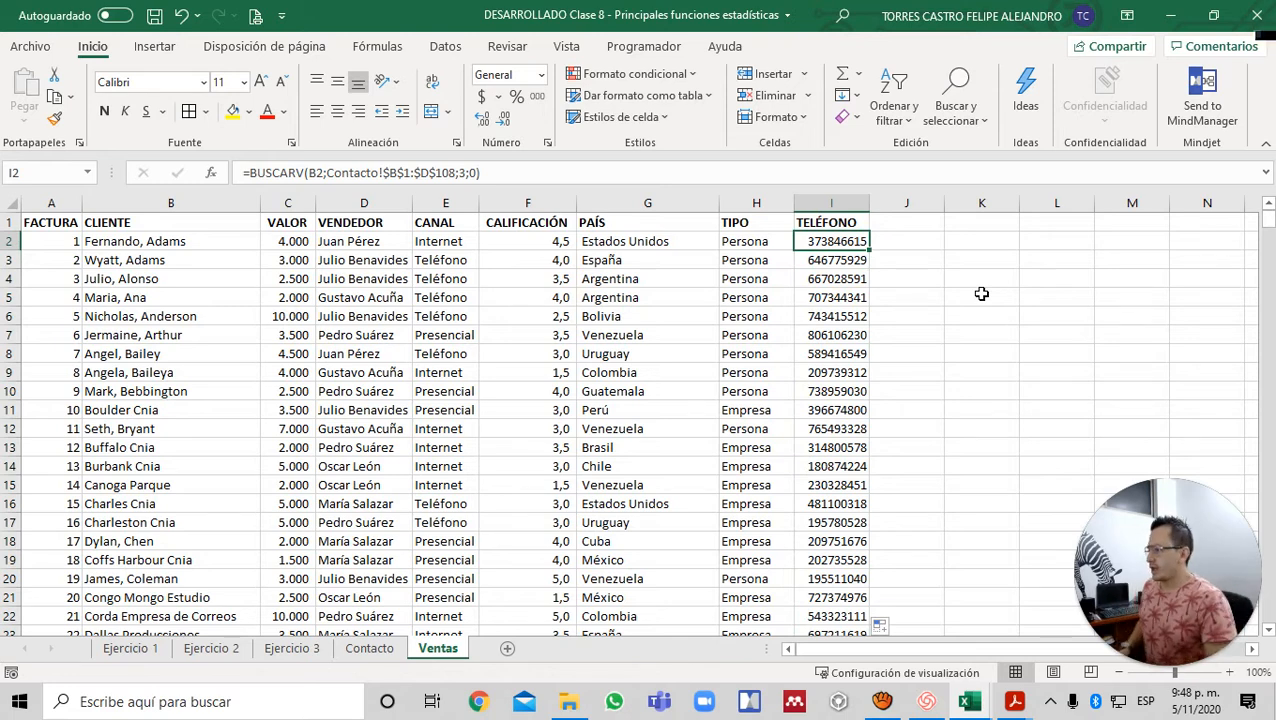
- Start a PROMEDIO.SI.CONJUNTO formula in the PROMEDIO VENTAS cell B44 of the Ejercicio 3 sheet
key(ctrl+Page_Up)
key(ctrl+Page_Up)
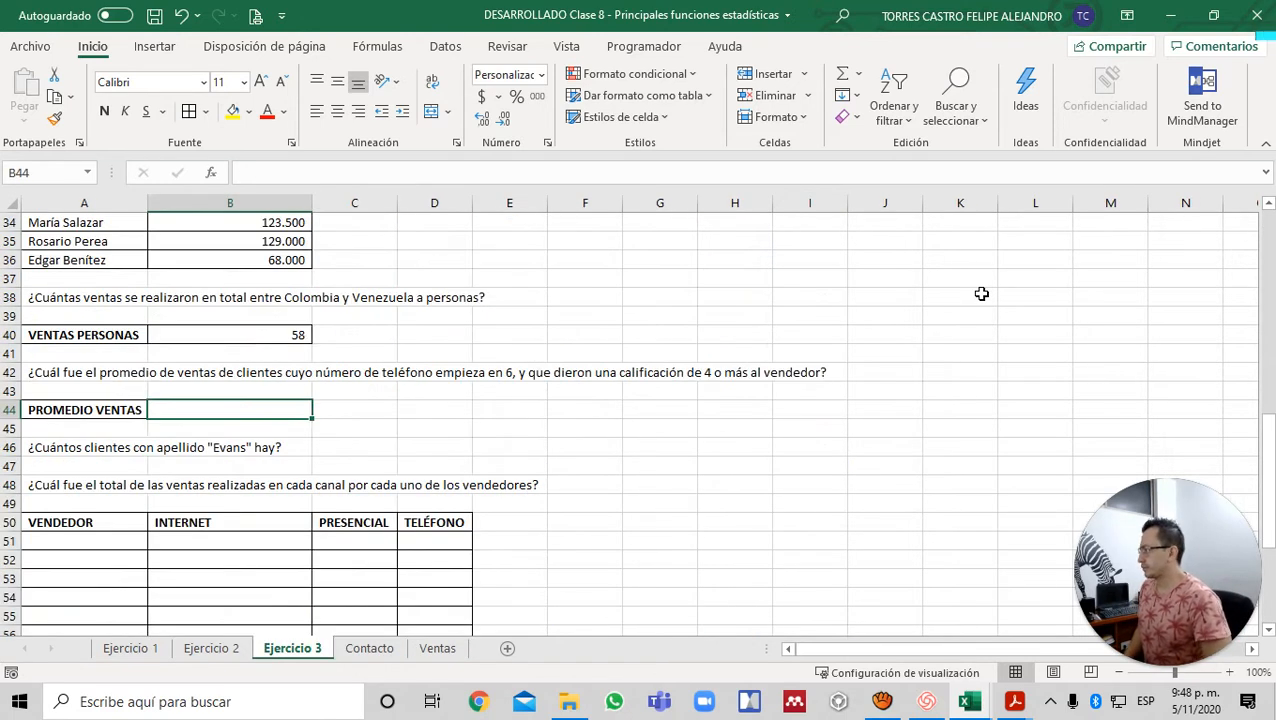
text(=)
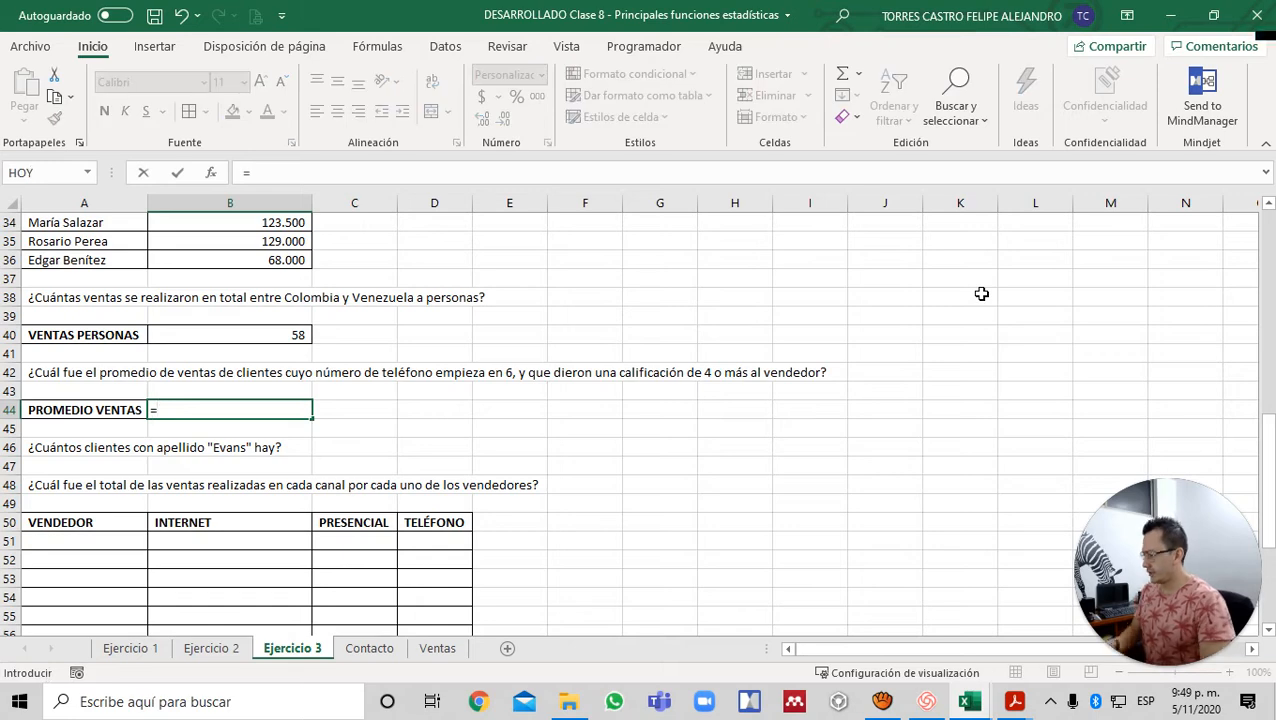
text(PROM)
key(Down)
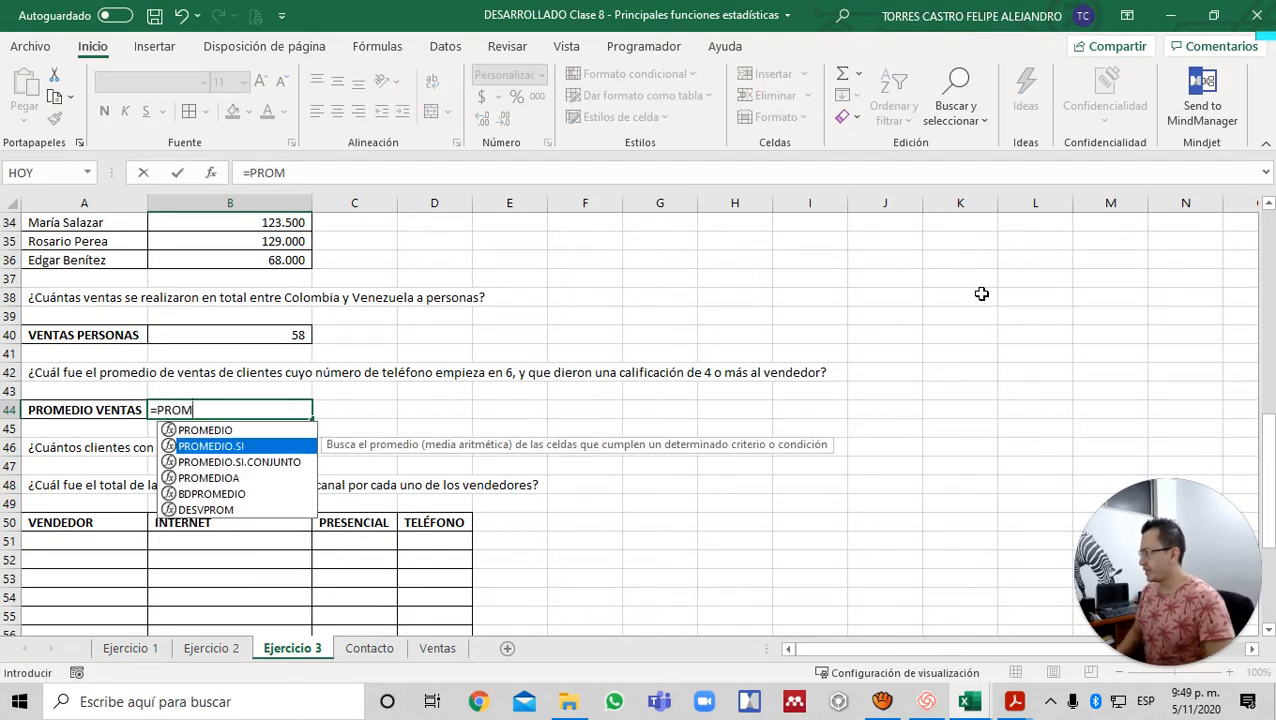
key(Down)
key(Tab)
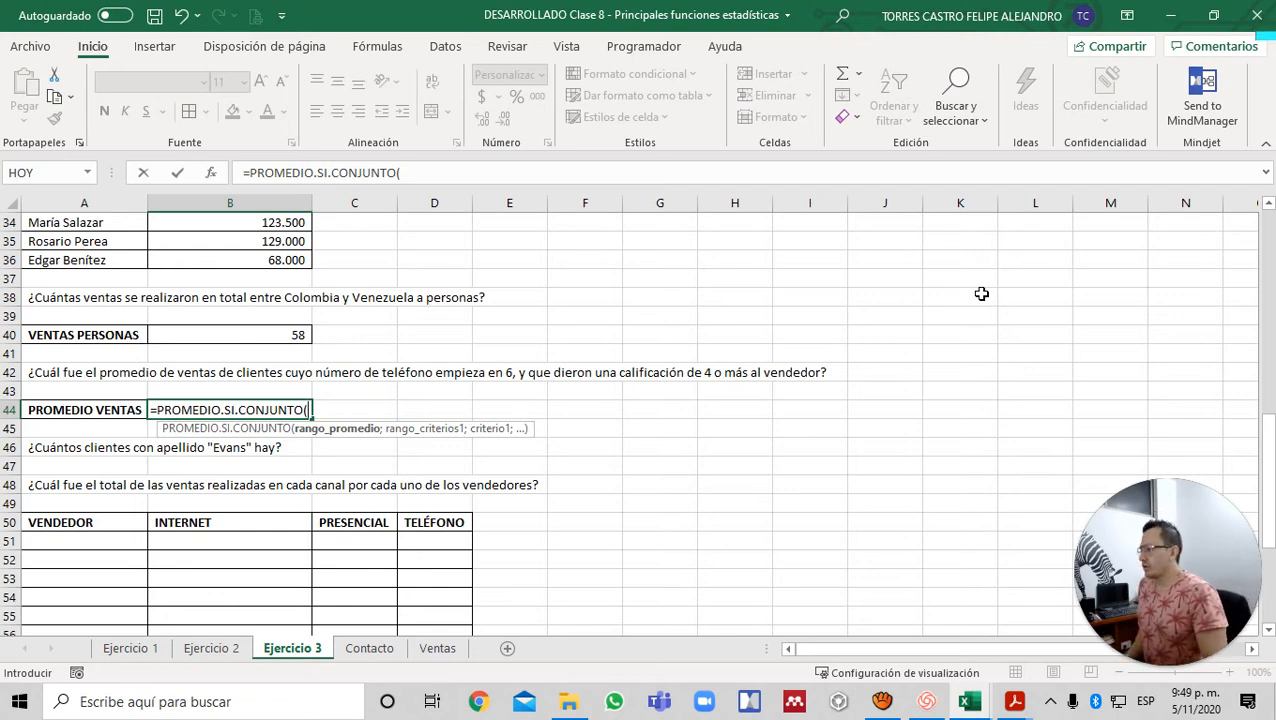
- Set the formula's average range to the VALOR data Ventas!C2:C501
key(ctrl+Page_Down)
key(ctrl+Page_Down)
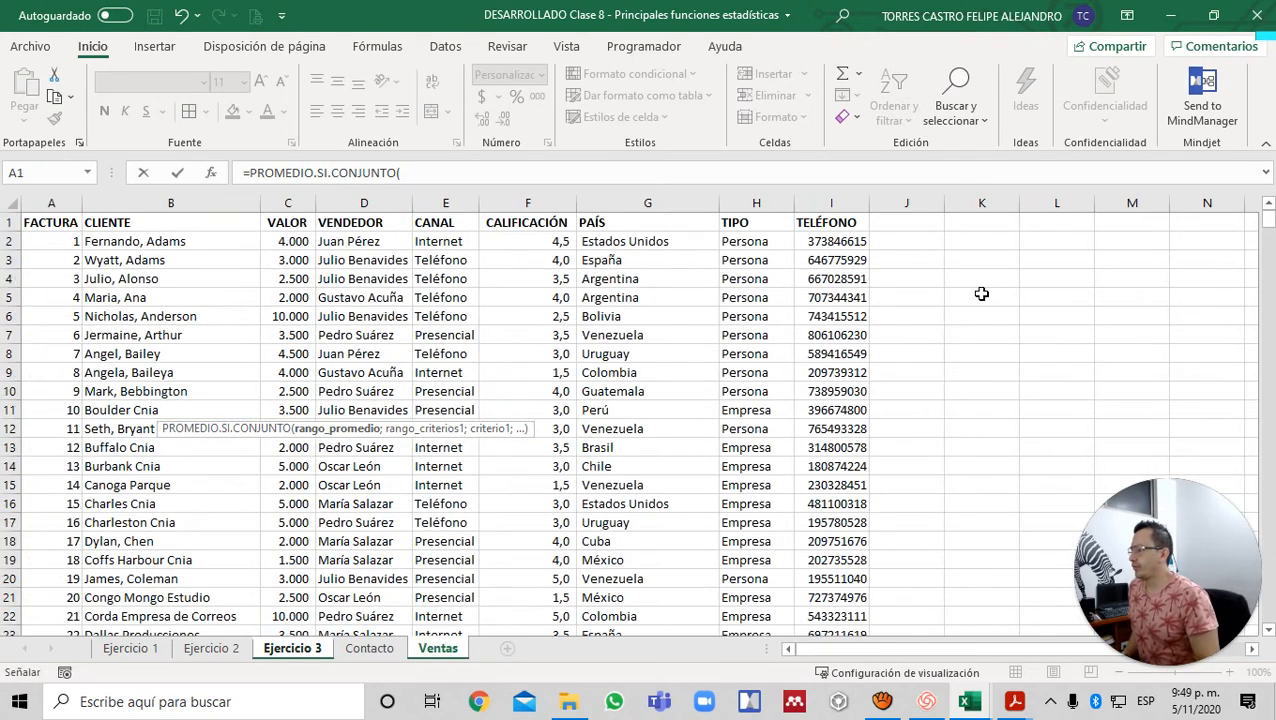
key(Down)
key(Right)
key(Right)
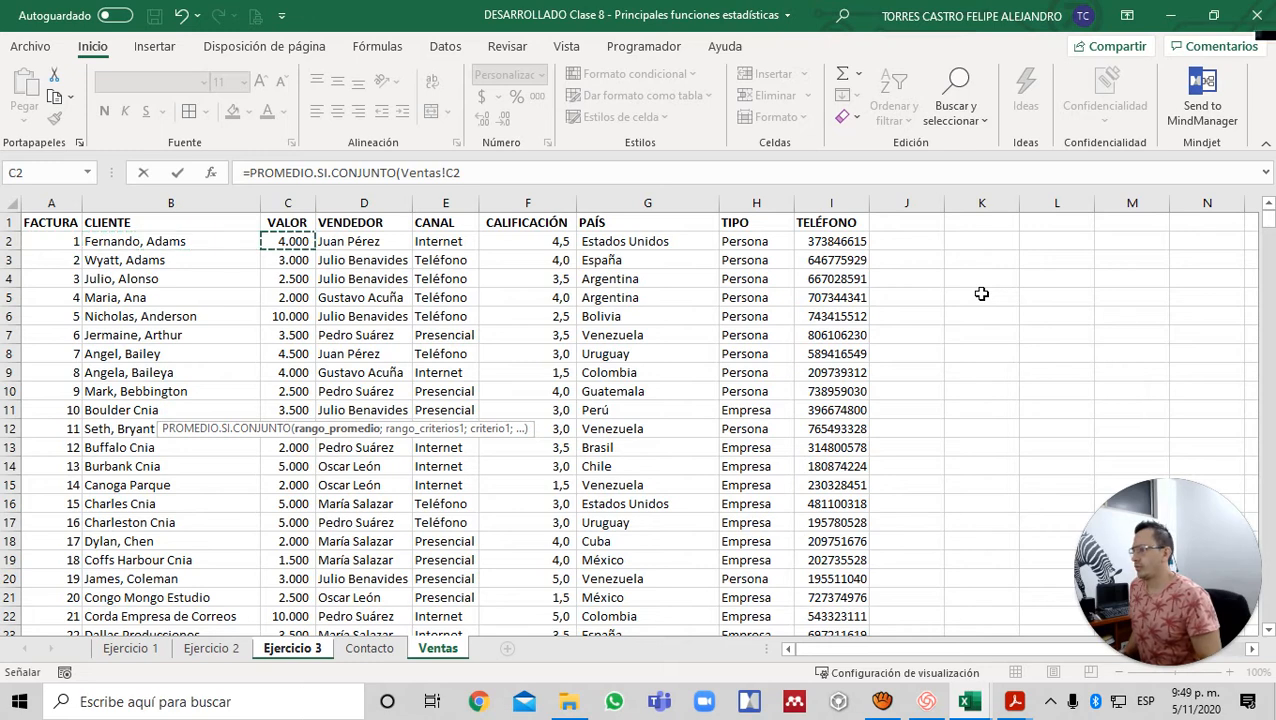
key(ctrl+shift+Down)
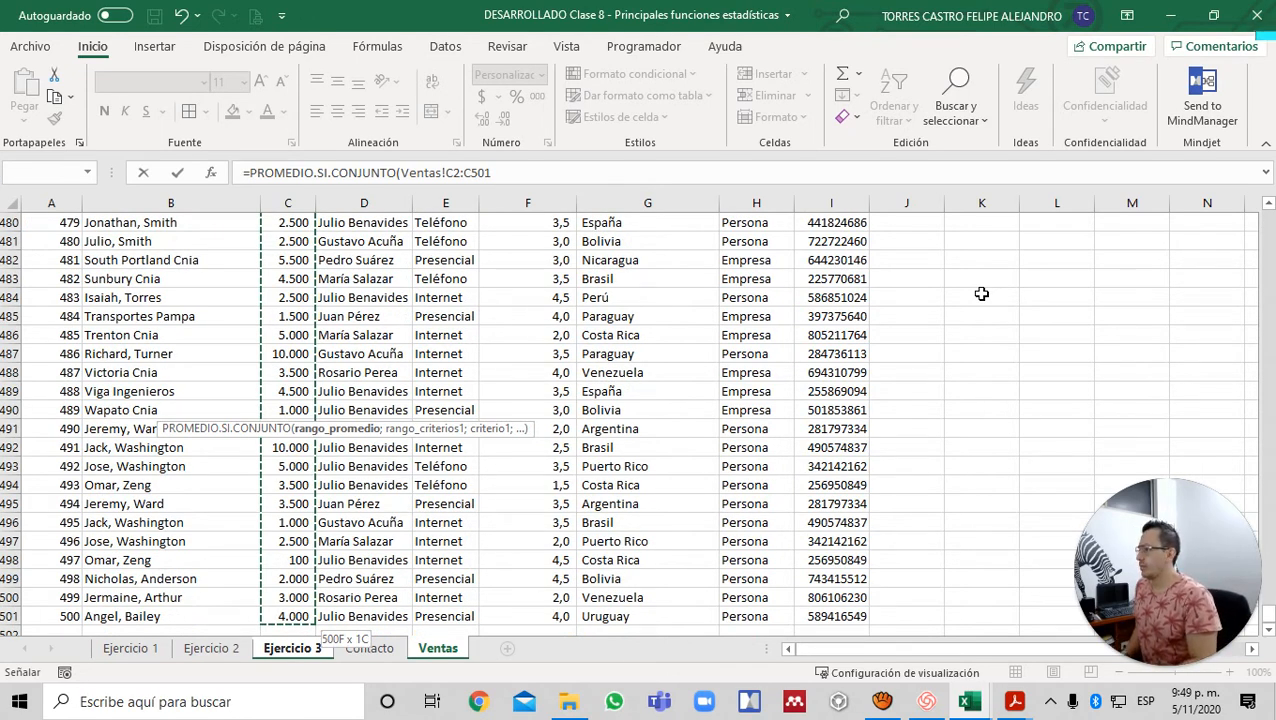
text(;)
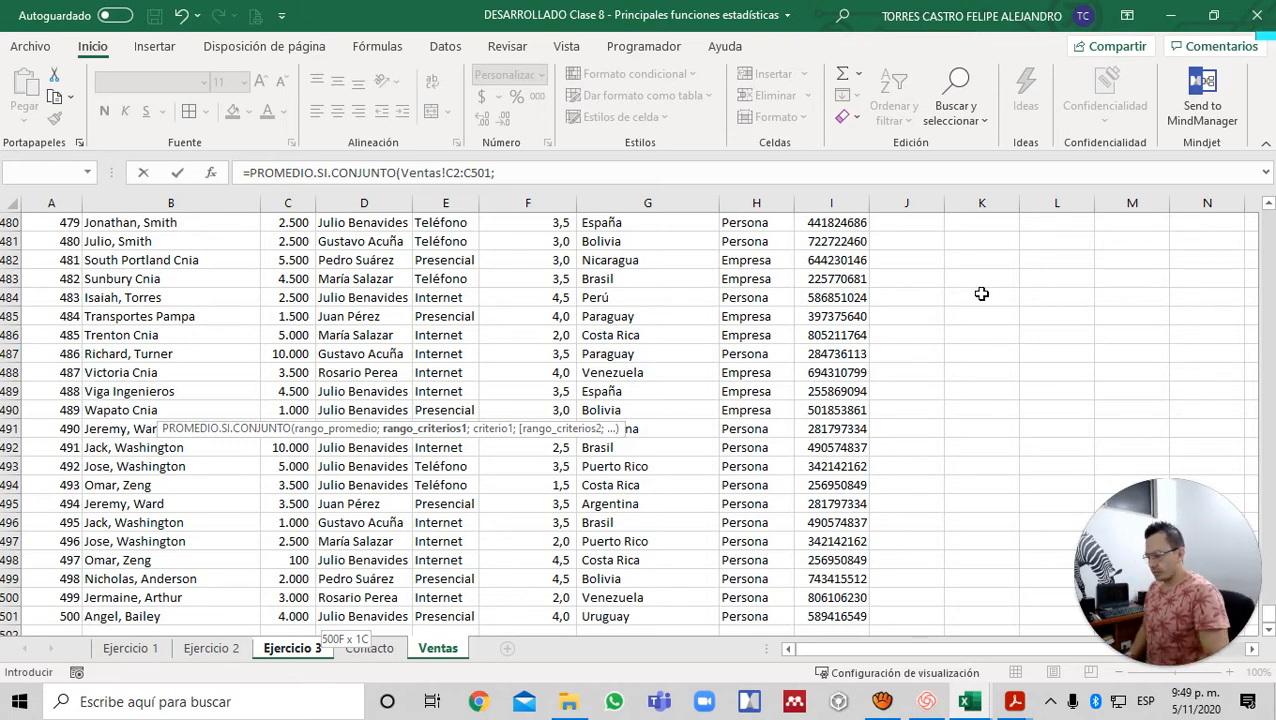
- Check the PROMEDIO VENTAS question and set the first criteria range to the CALIFICACIÓN data Ventas!F2:F501
key(ctrl+Page_Up)
key(ctrl+Page_Up)
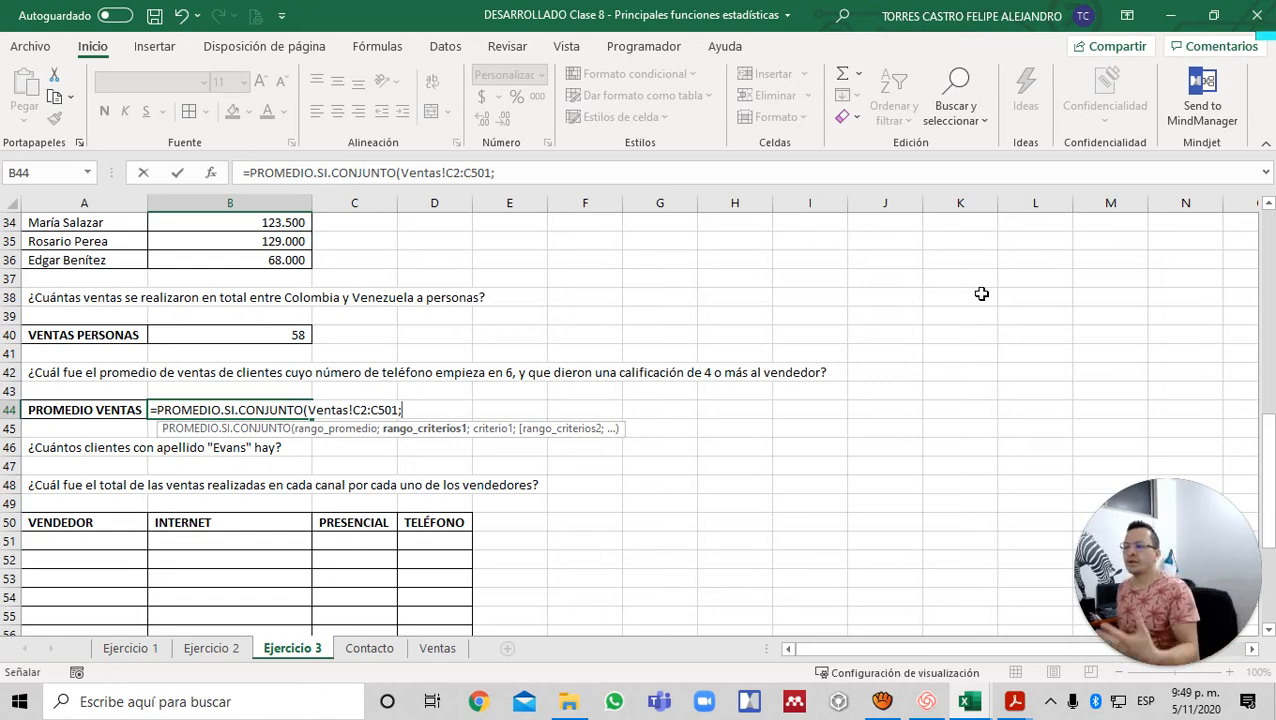
key(ctrl+Page_Down)
key(ctrl+Page_Down)
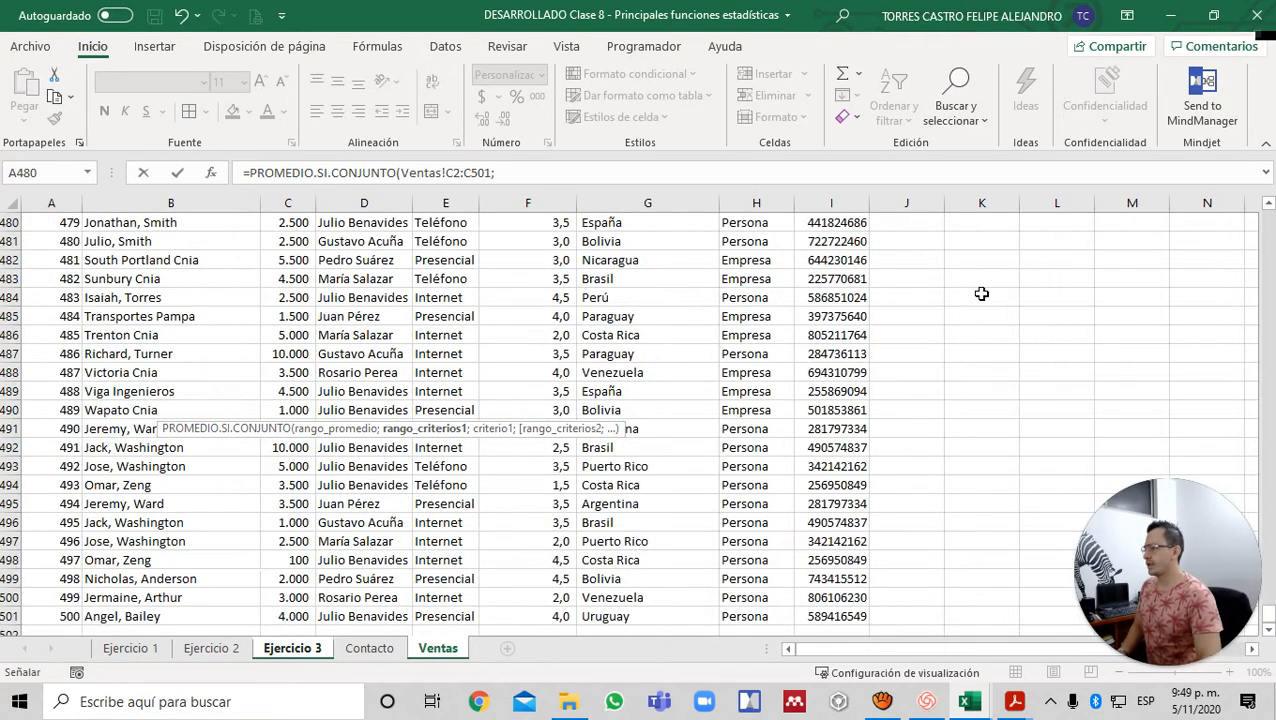
key(Up)
key(ctrl+Up)
key(Down)
key(Right)
key(Right)
key(Right)
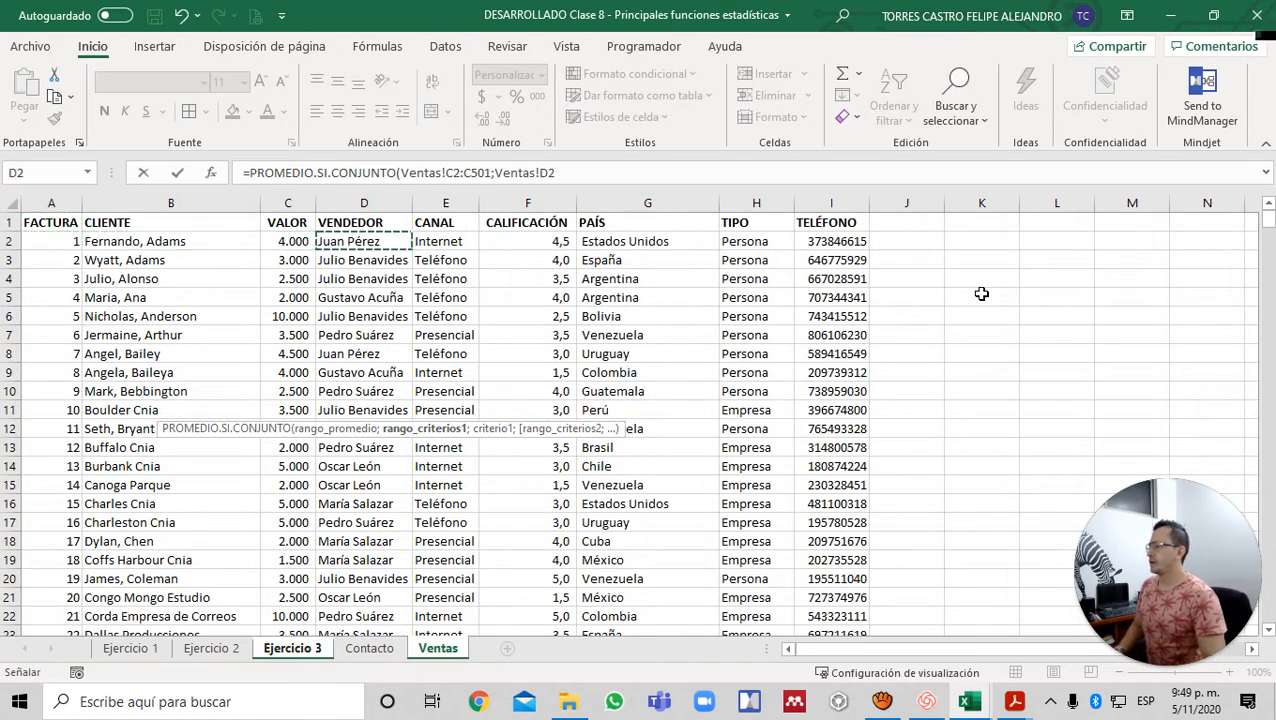
key(Right)
key(Right)
key(ctrl+shift+Down)
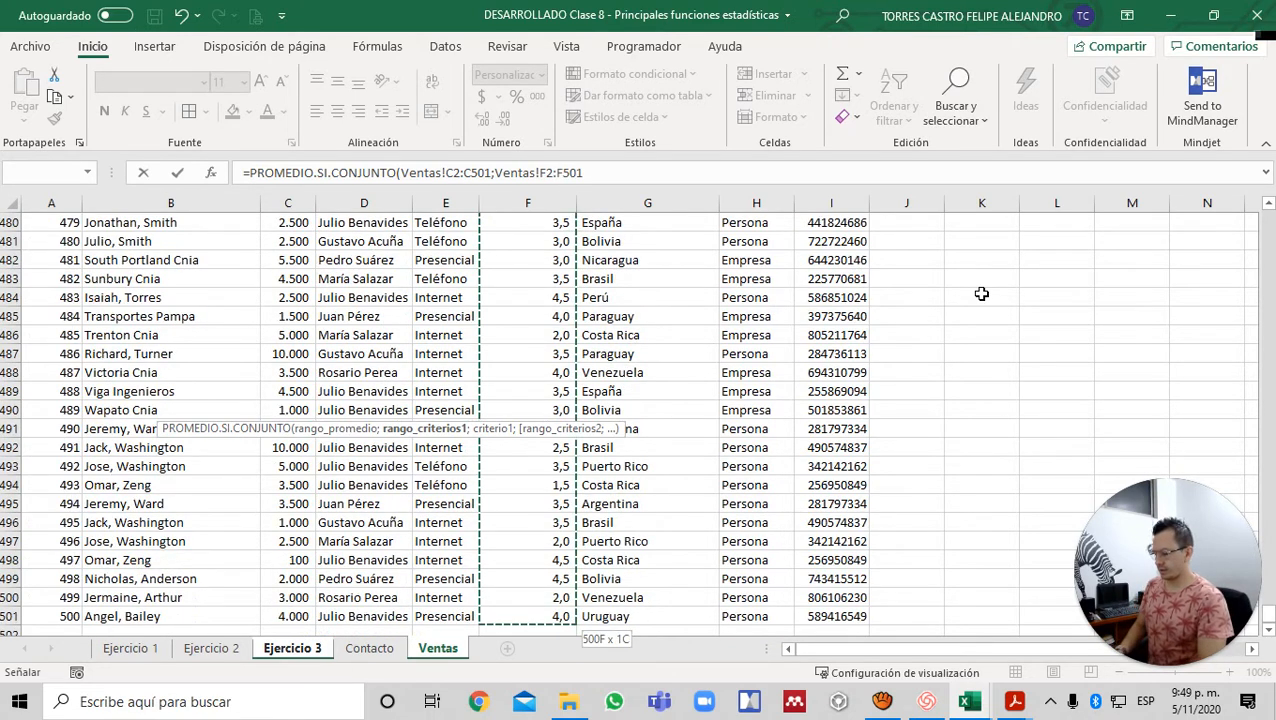
text(;)
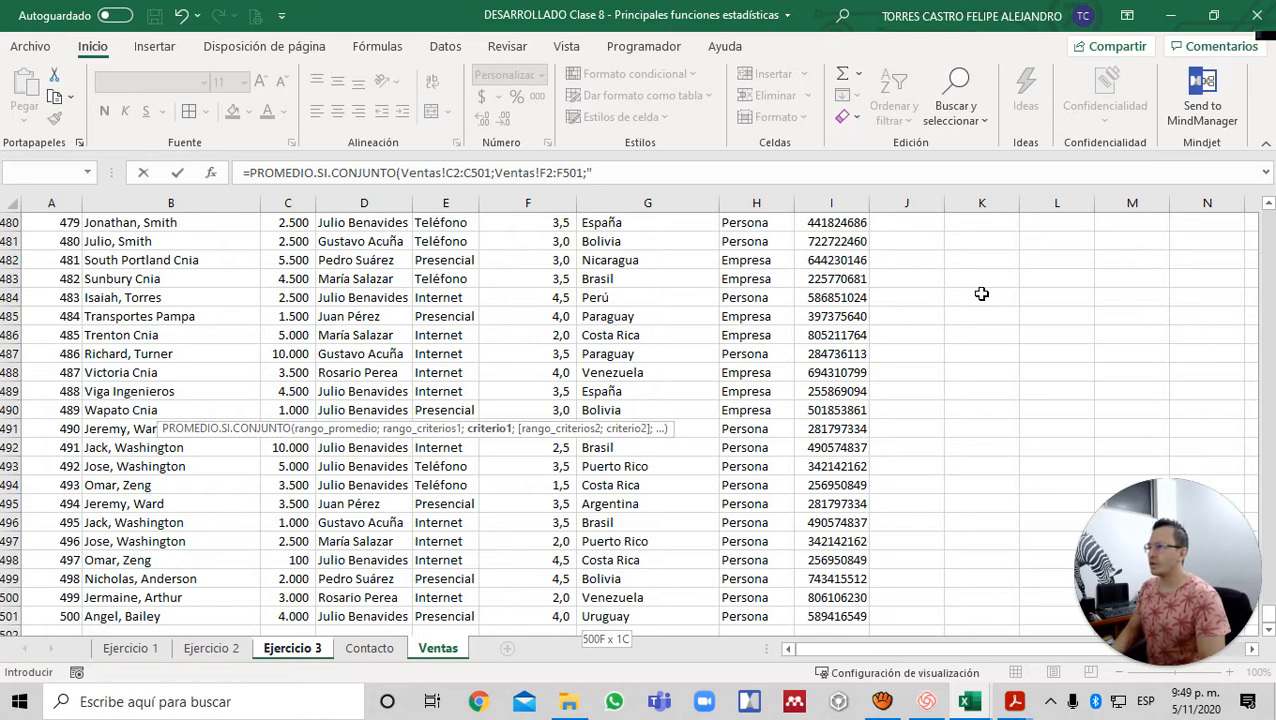
- Enter ">=4" as the criterion for the CALIFICACIÓN range
text(")
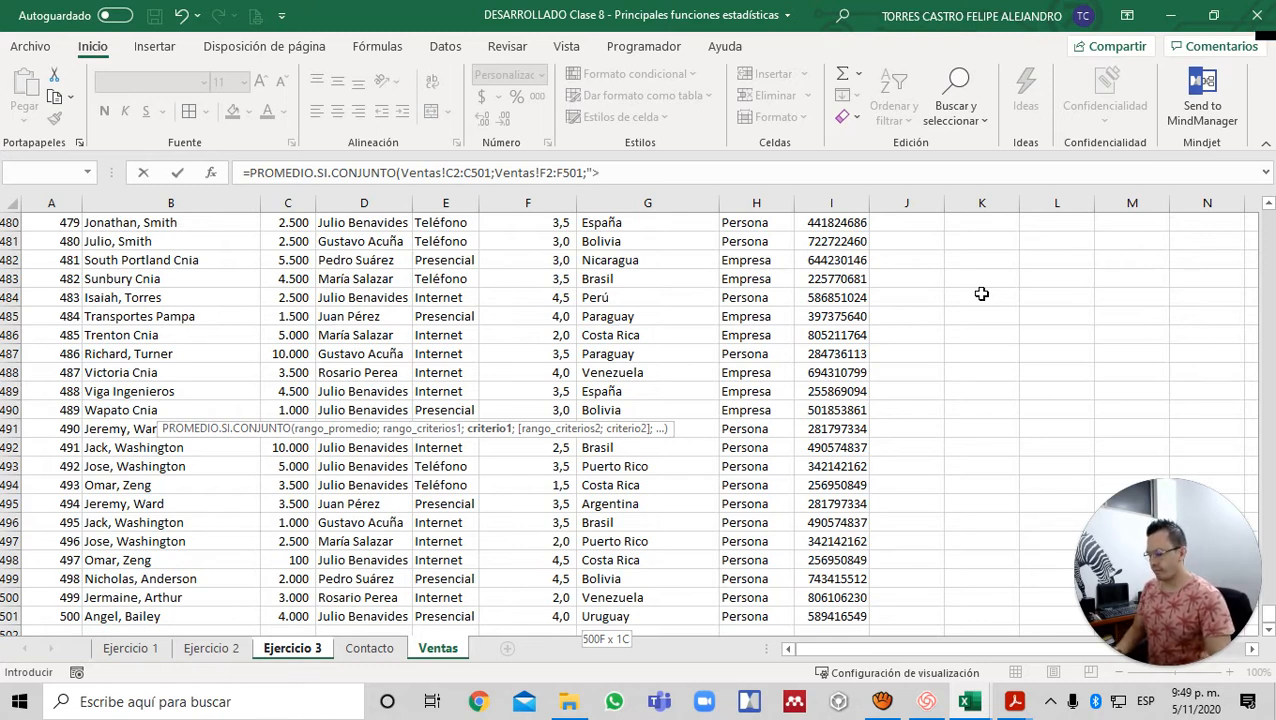
text(>=4)
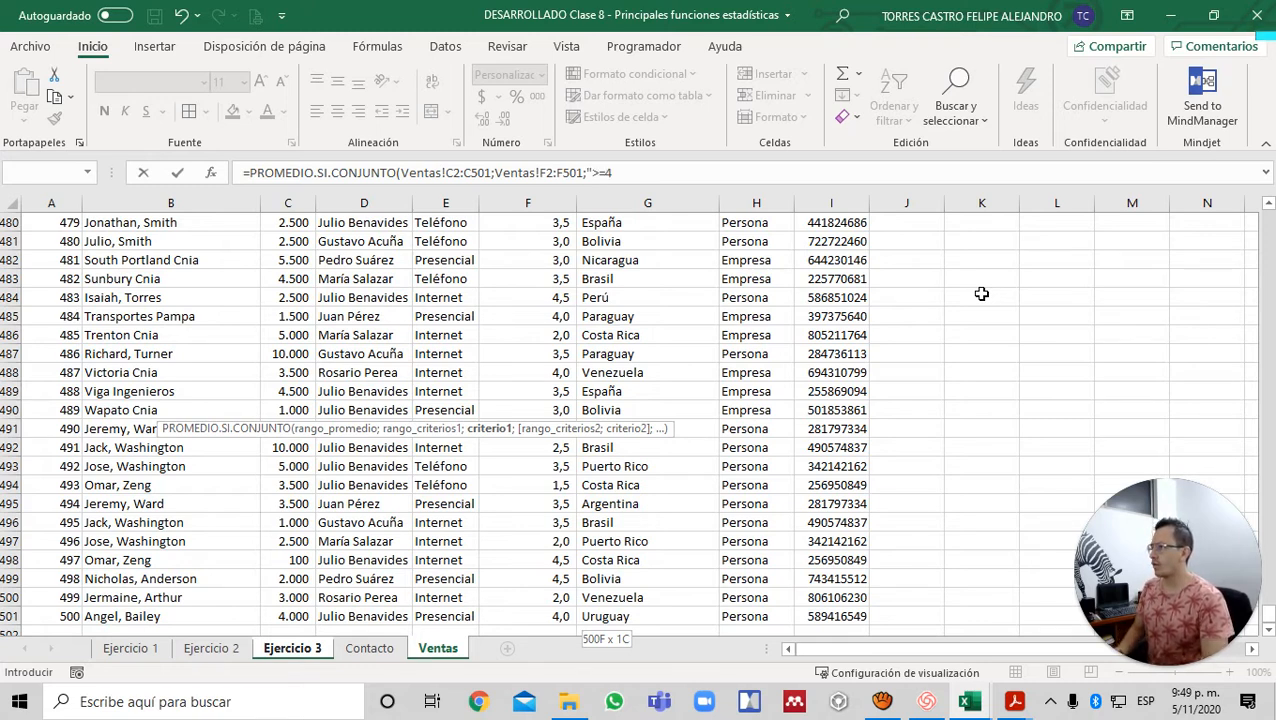
text(")
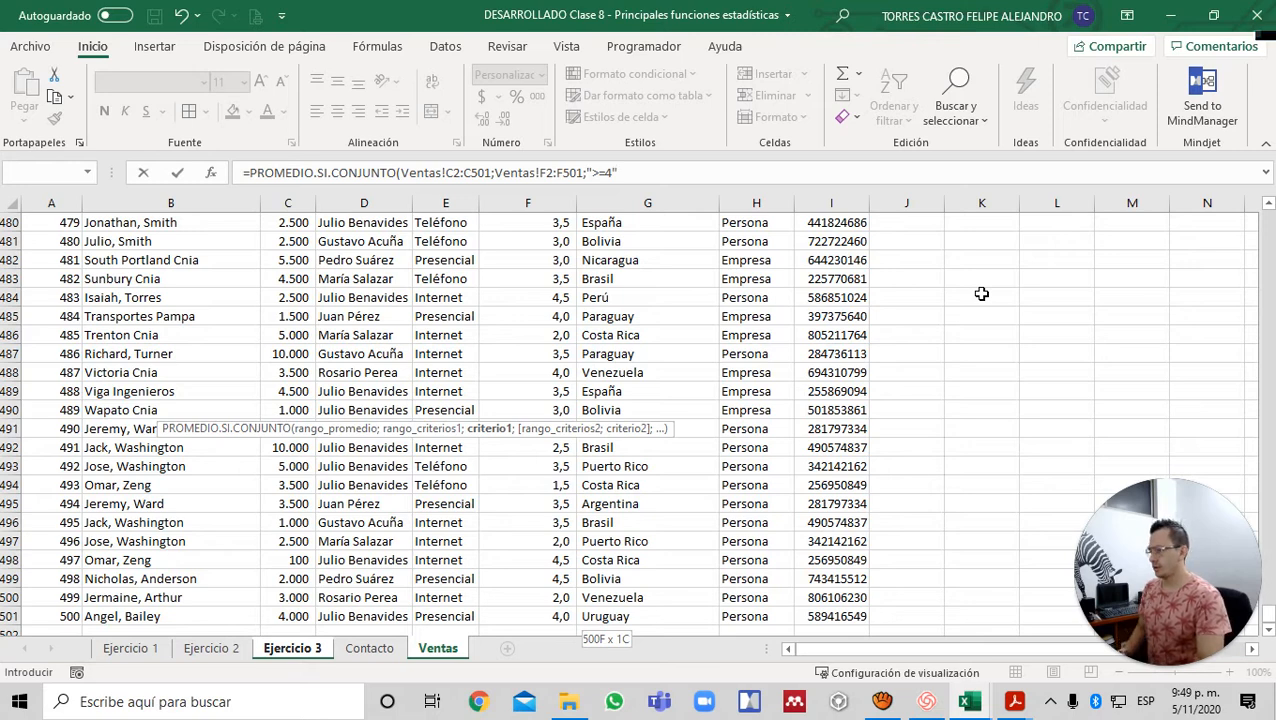
text(;)
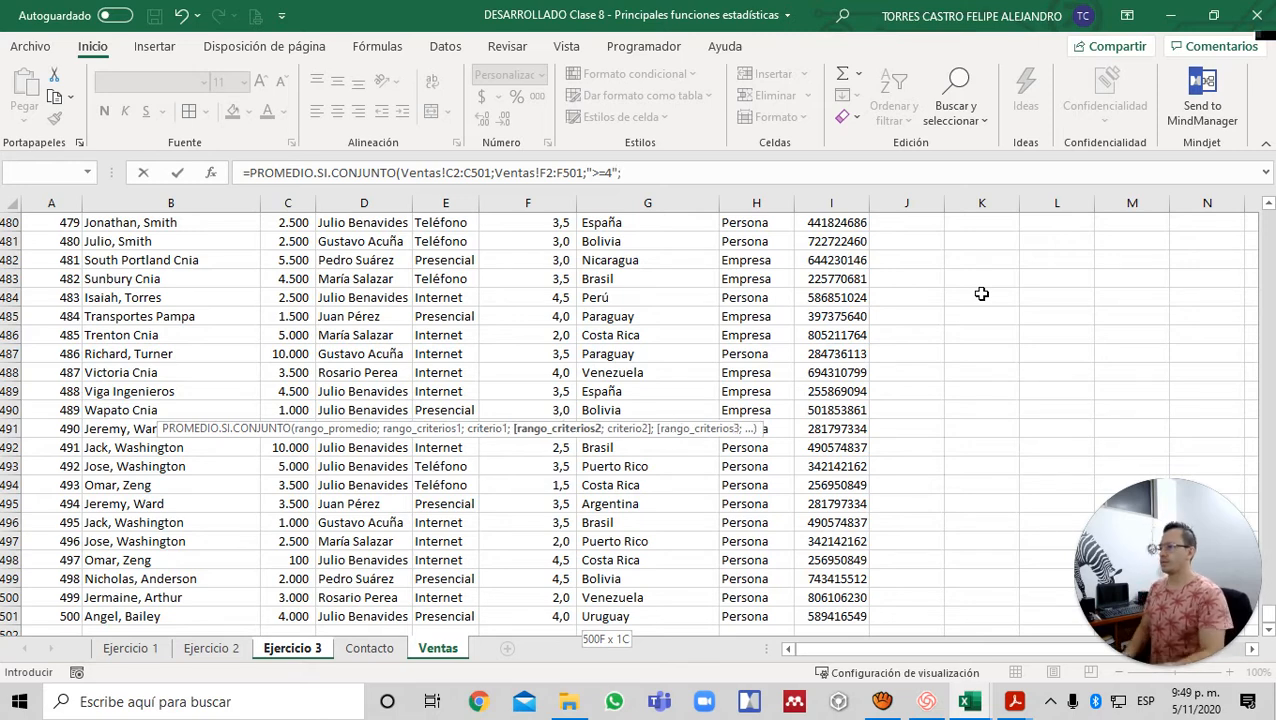
- Recheck the question's conditions and set the second criteria range to the TELÉFONO data Ventas!I2:I501
key(ctrl+Page_Up)
key(ctrl+Page_Up)
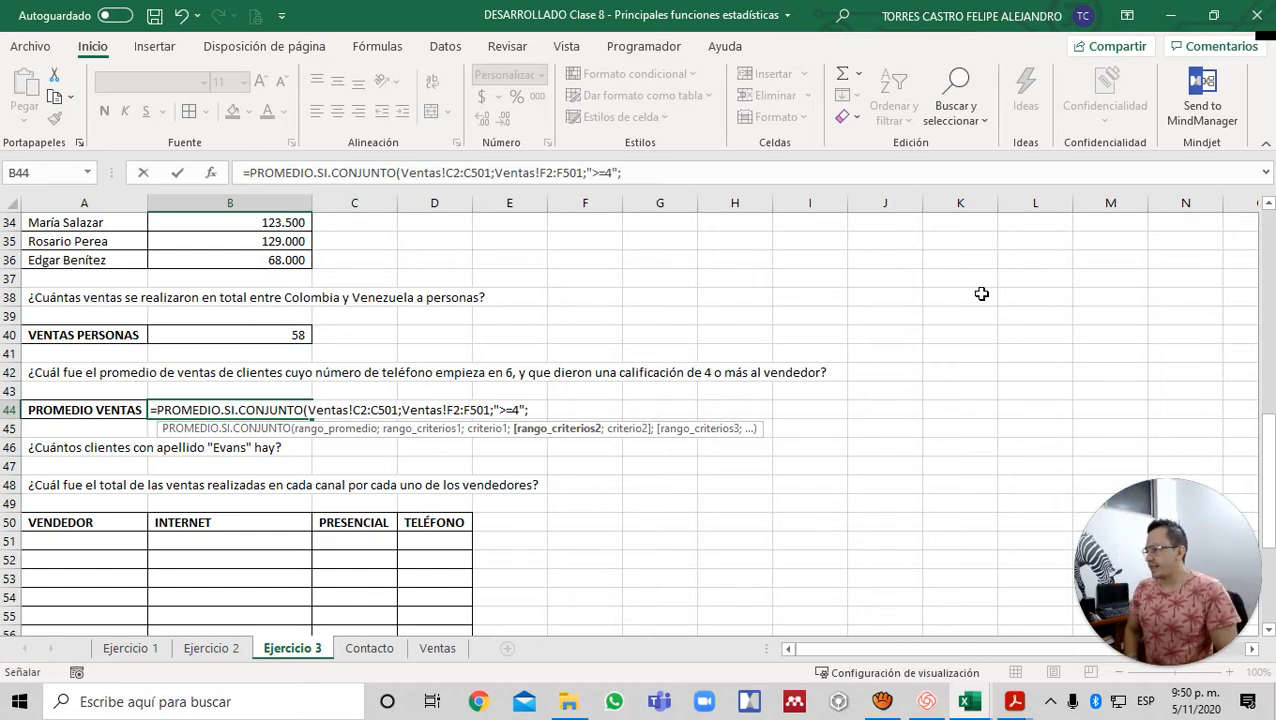
key(ctrl+Page_Down)
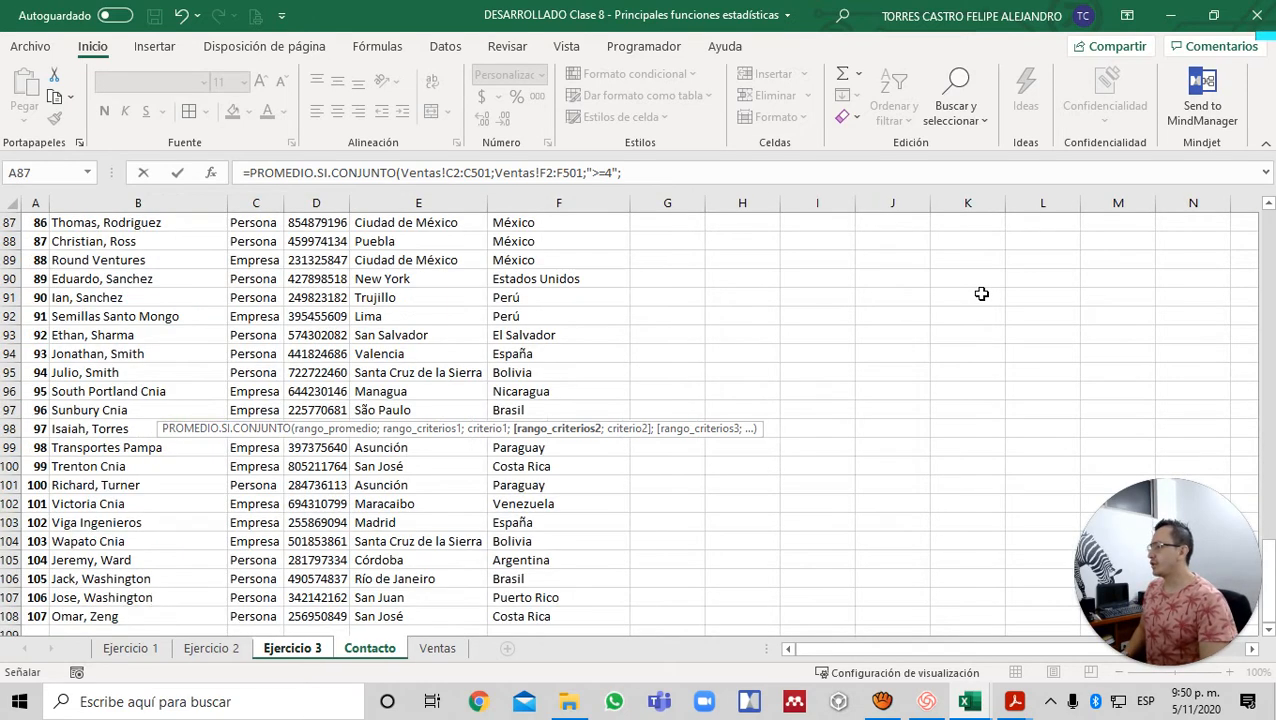
key(ctrl+Page_Down)
key(ctrl+Home)
key(Down)
key(Right)
key(Right)
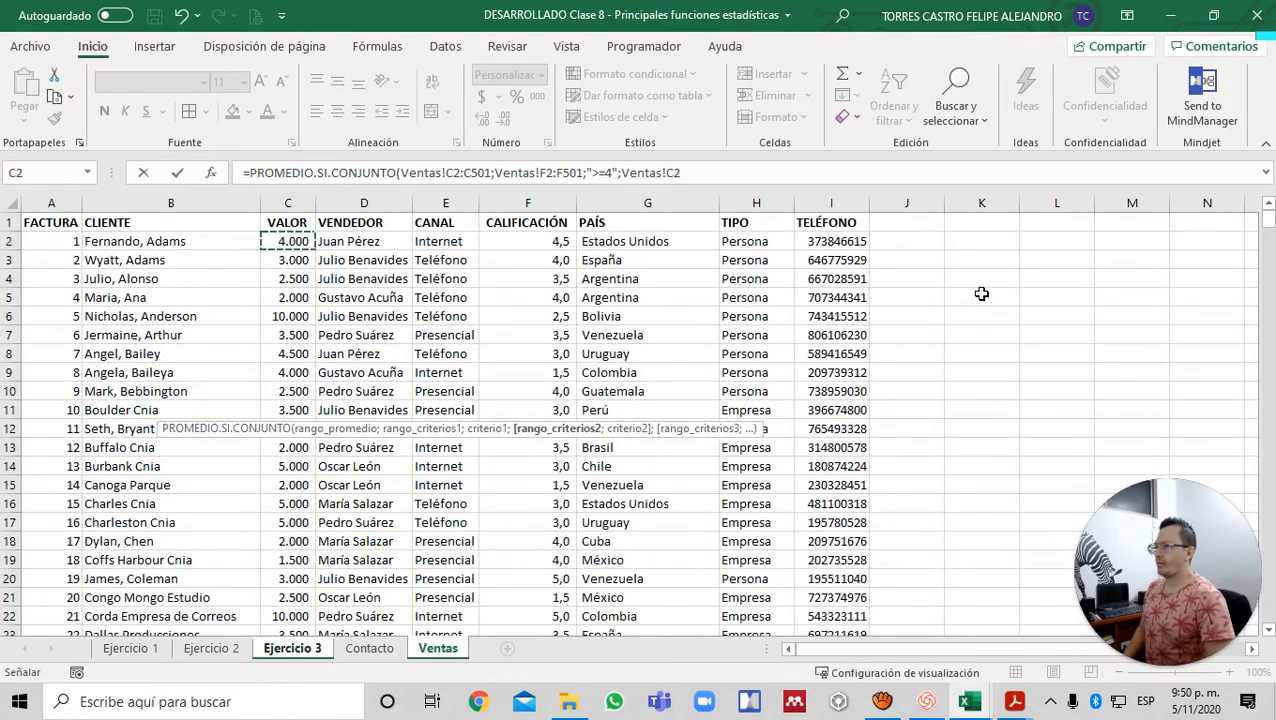
key(Right)
key(Right)
key(Right)
key(Right)
key(Right)
key(Right)
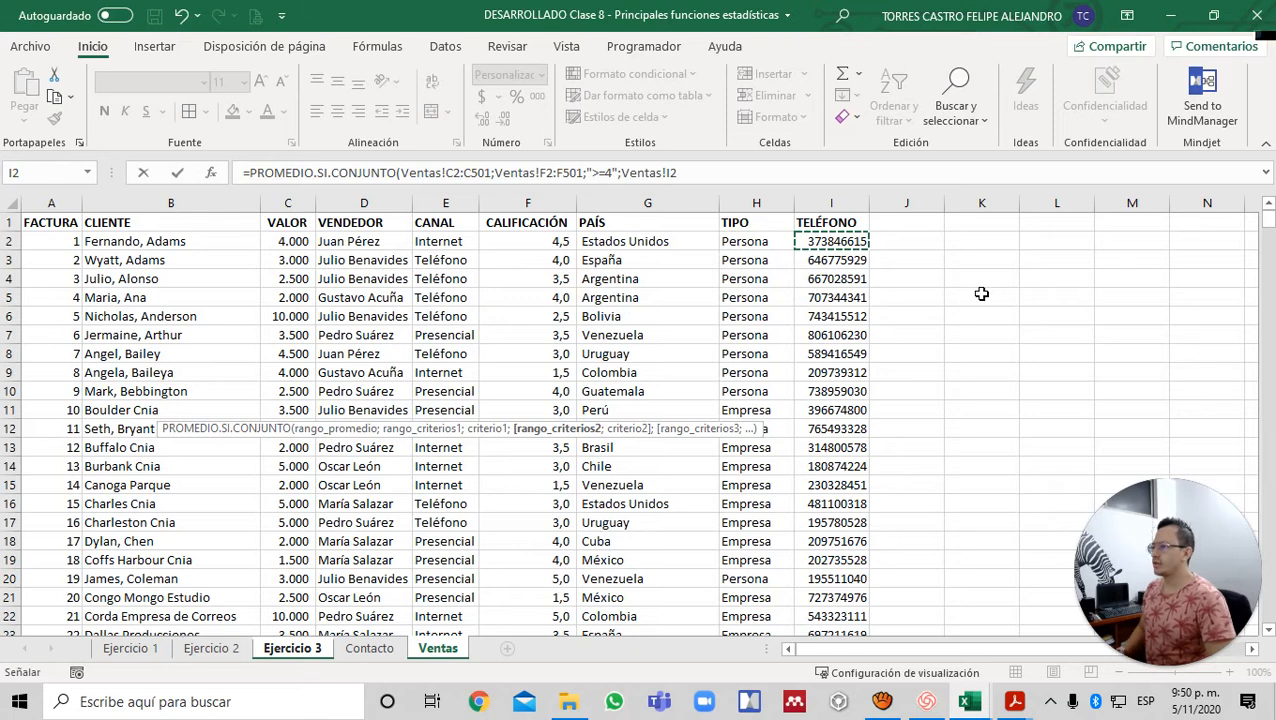
key(ctrl+shift+Down)
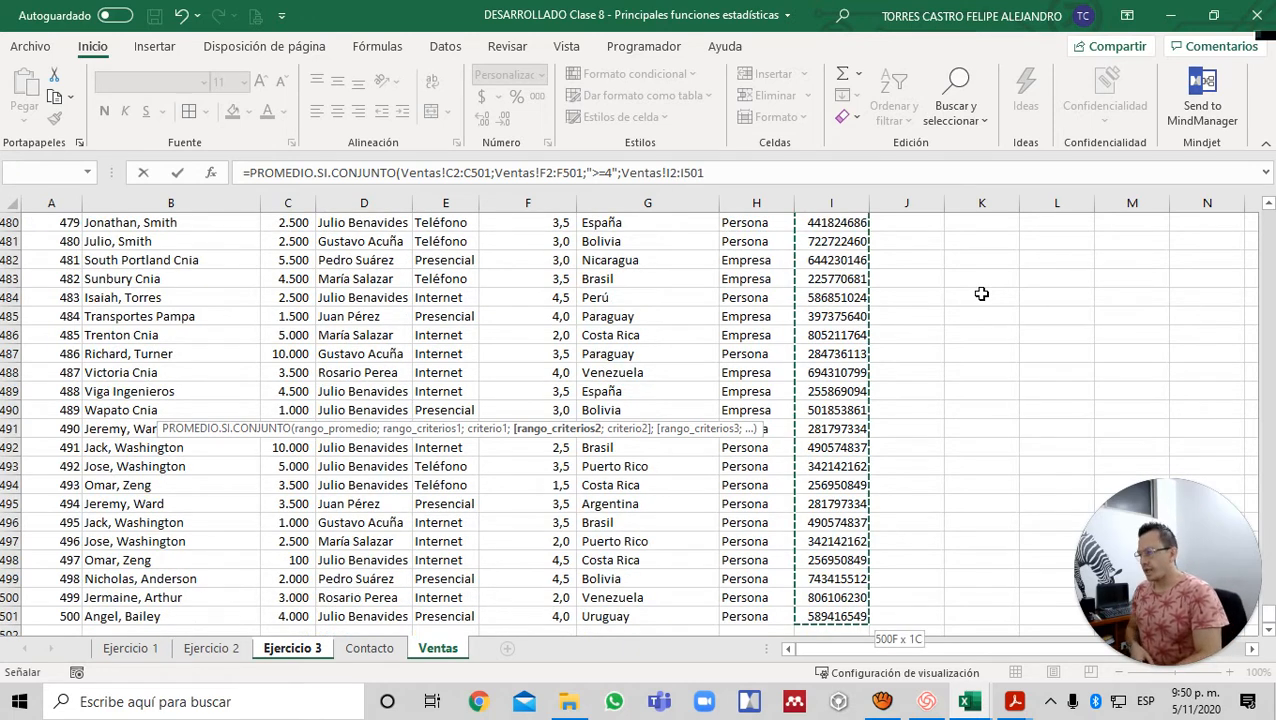
text(;)
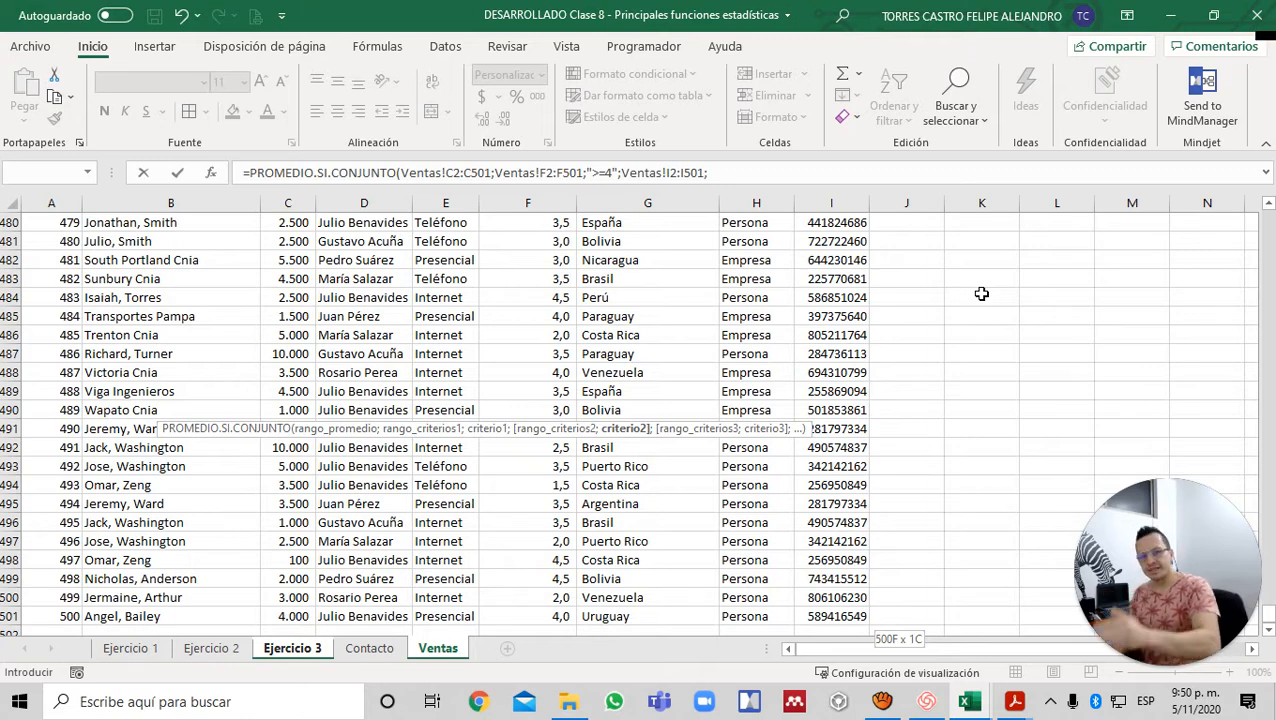
- Enter "6*" as the criterion for the TELÉFONO range, matching phone numbers that start with 6
text(")
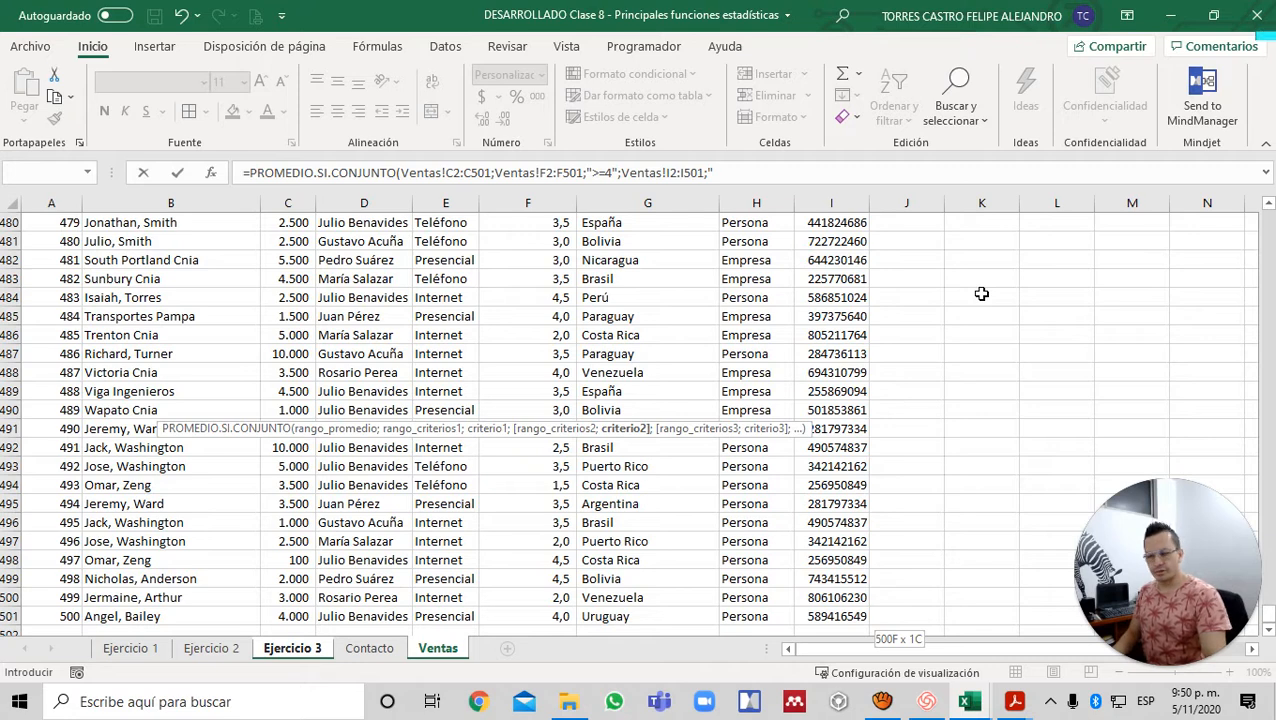
text(6)
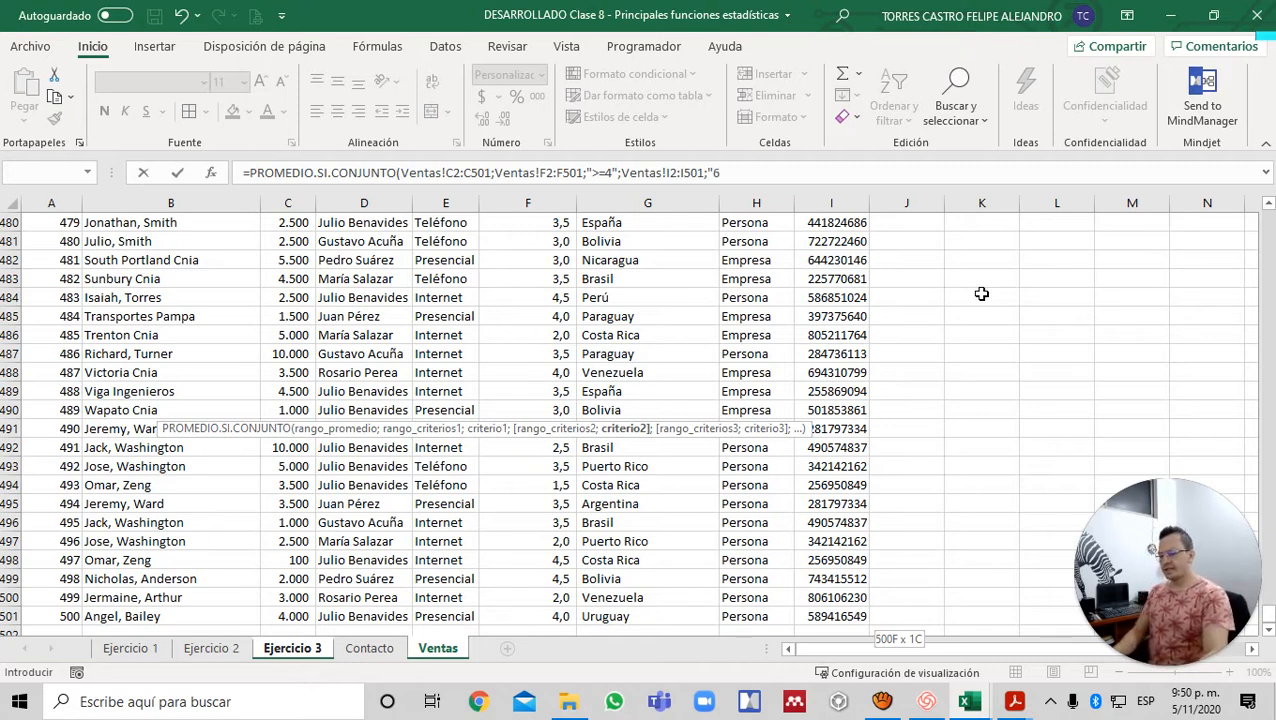
text(")
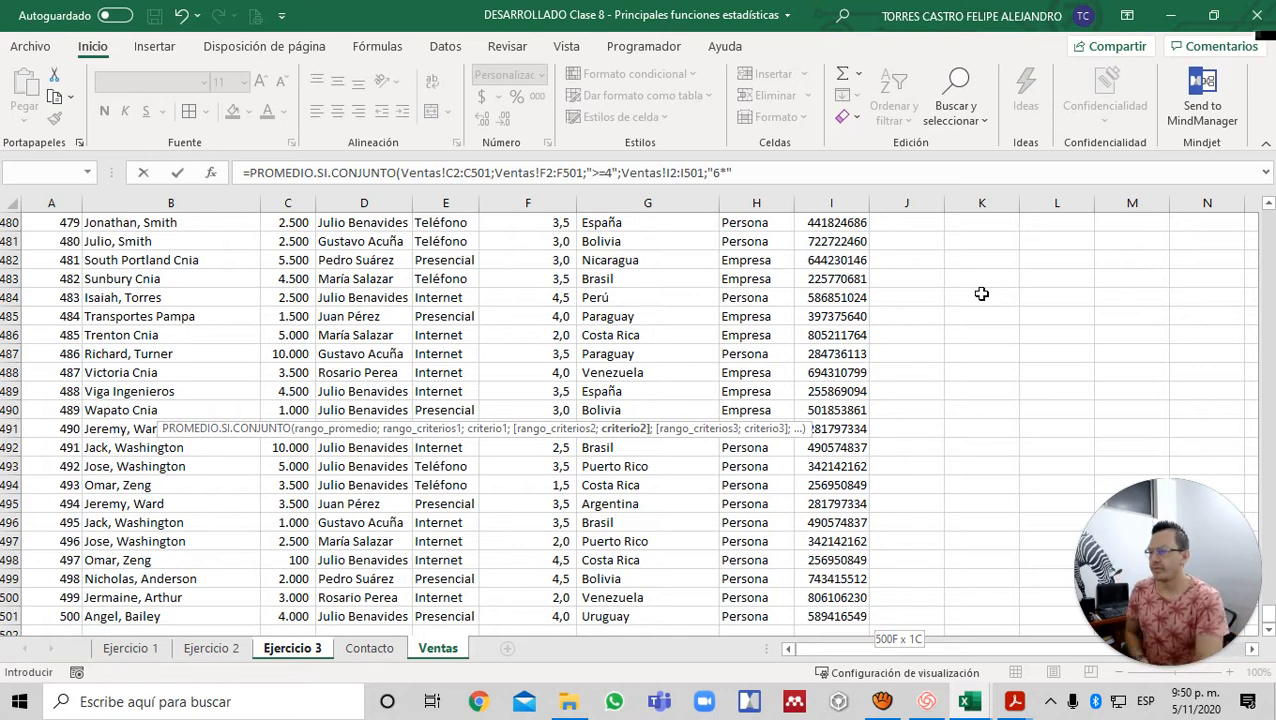
- Try "644*" as the criterion for the TELÉFONO range and clear it again
key(BackSpace)
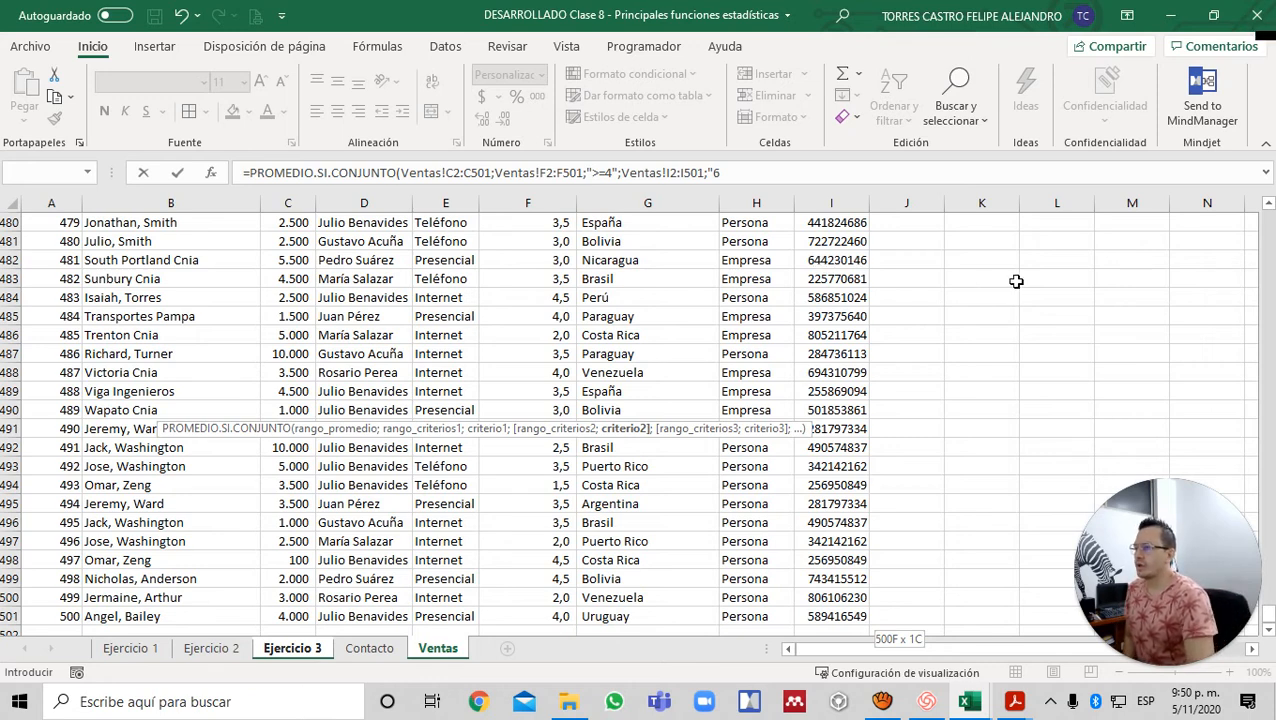
text(44")
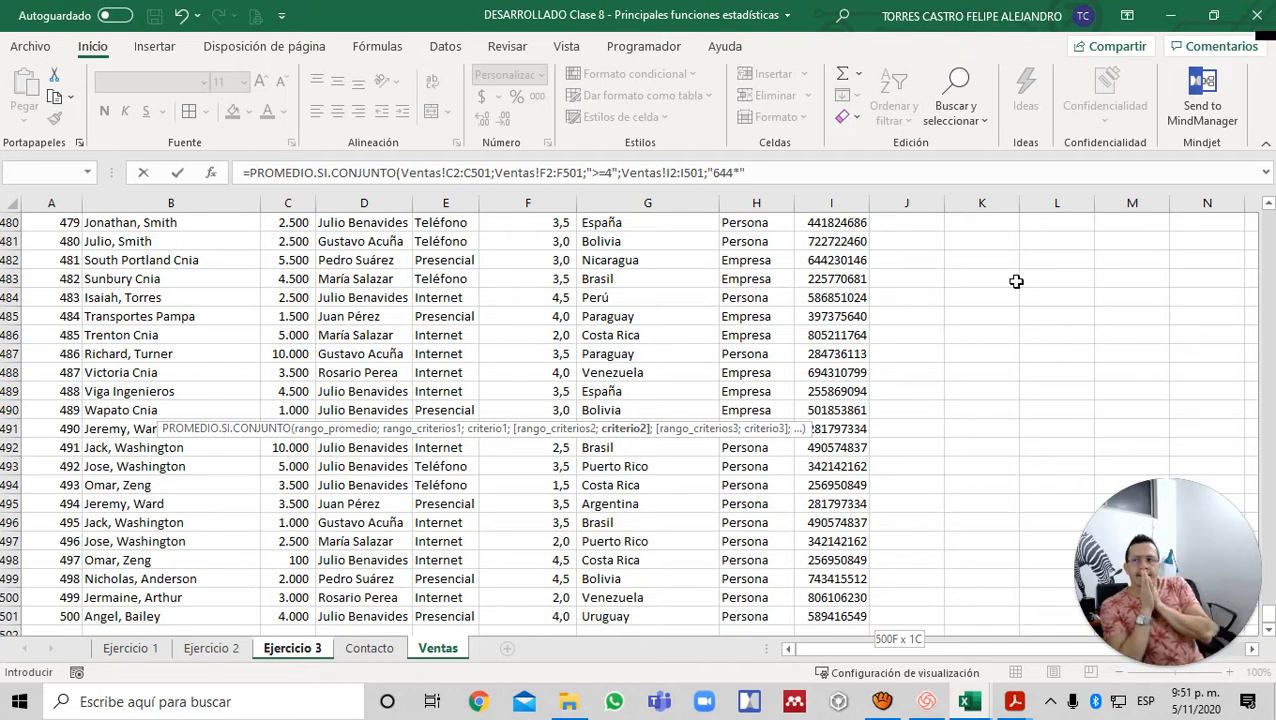
key(BackSpace)
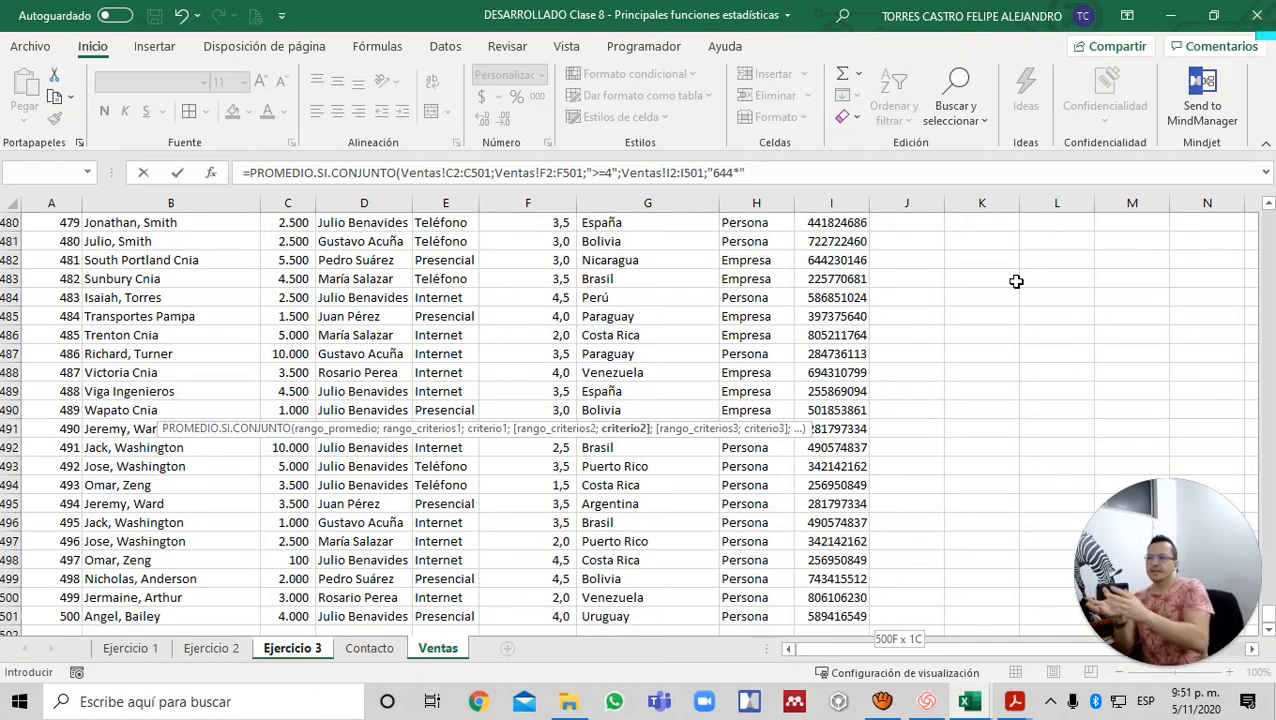
key(BackSpace)
key(BackSpace)
key(BackSpace)
key(BackSpace)
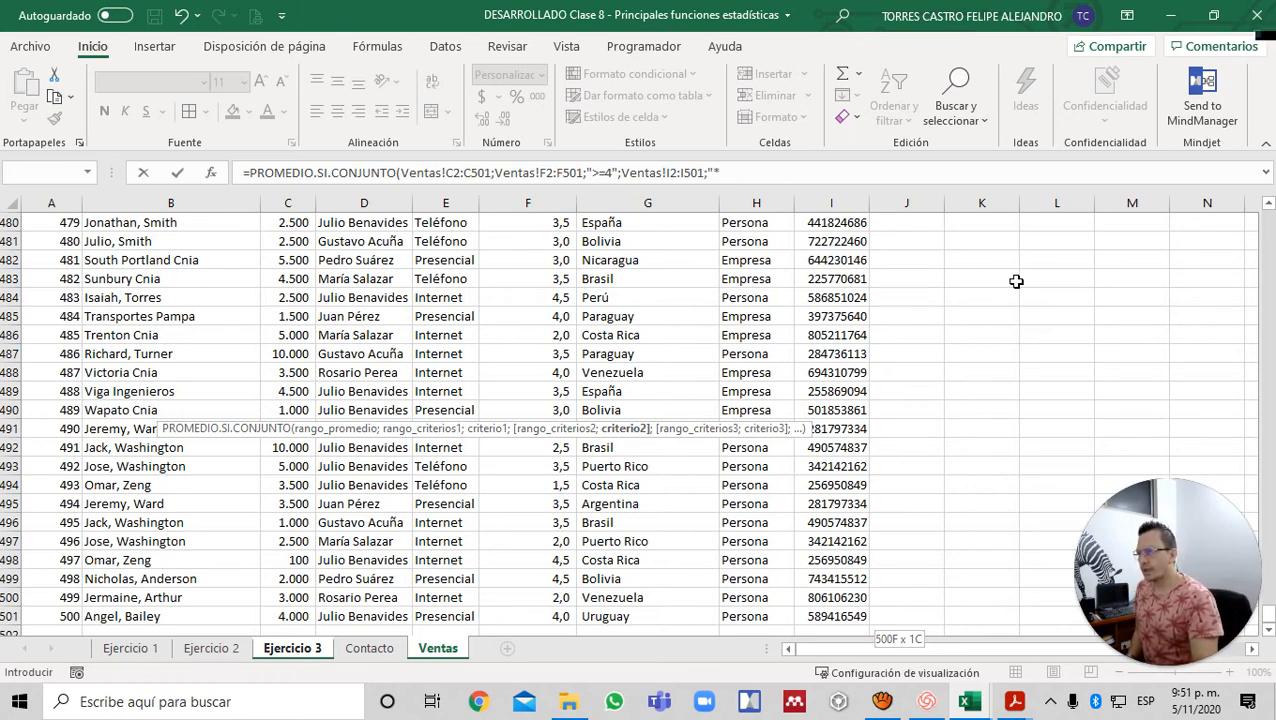
- Try "*4564" as an ends-with pattern for the TELÉFONO criterion and remove it
text(*4564)
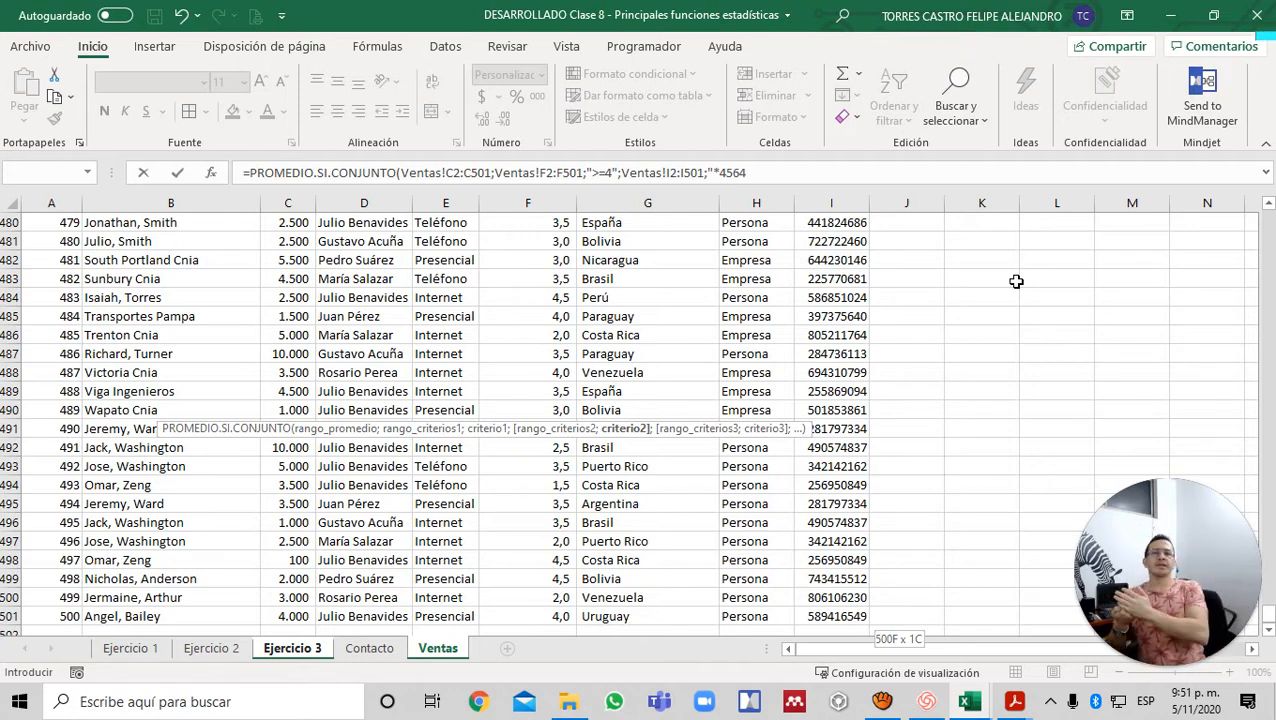
key(BackSpace)
key(BackSpace)
key(BackSpace)
key(BackSpace)
key(BackSpace)
key(BackSpace)
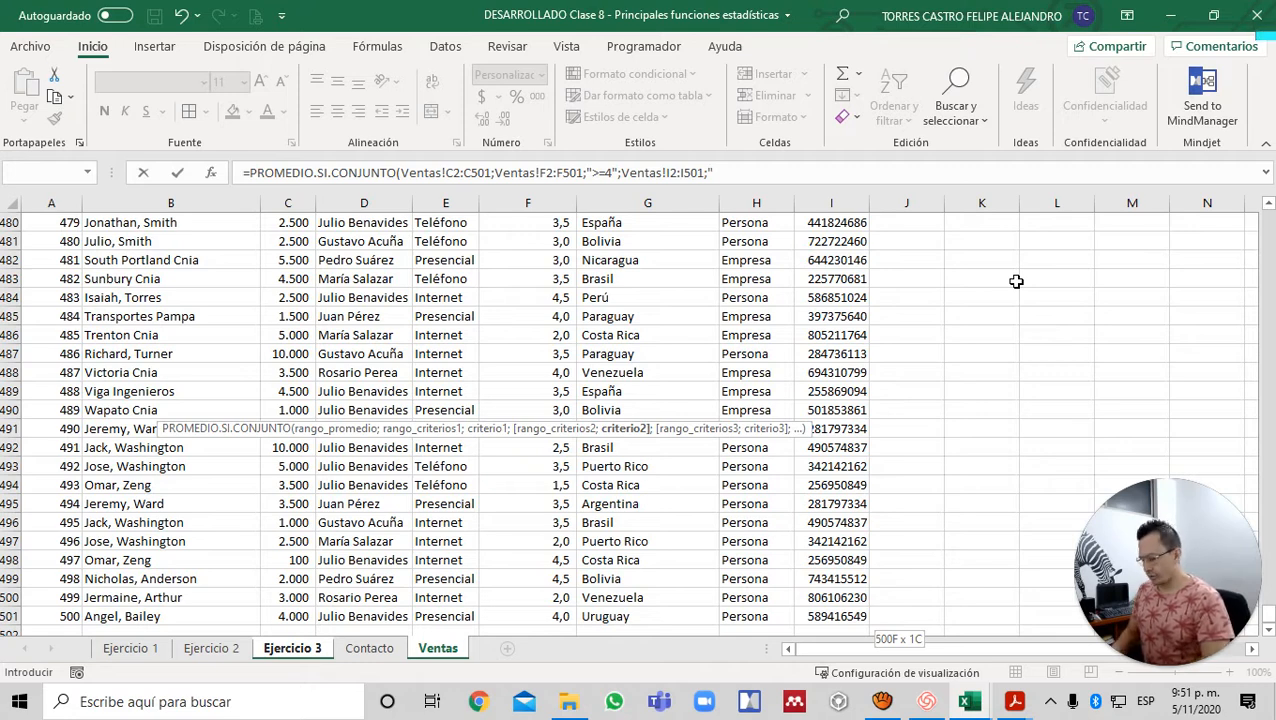
- Enter "6*" as the TELÉFONO criterion and complete the PROMEDIO.SI.CONJUNTO formula in B44
text("6*")
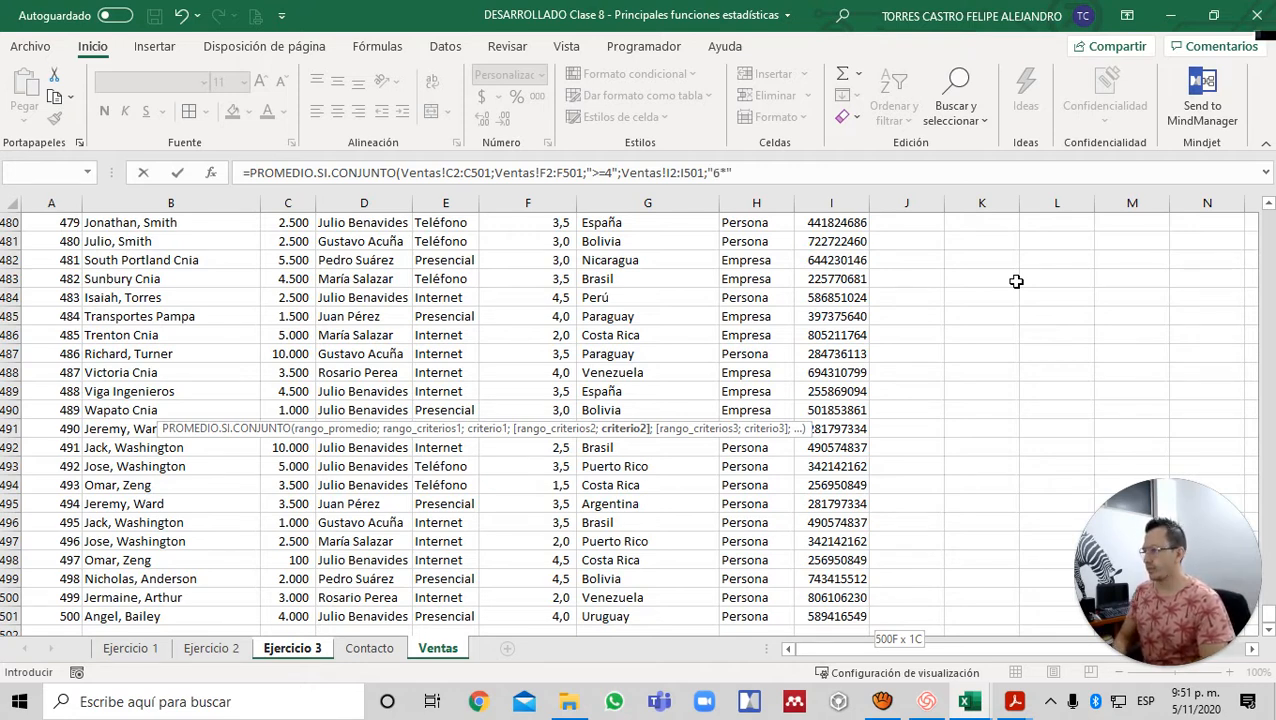
text())
key(Return)
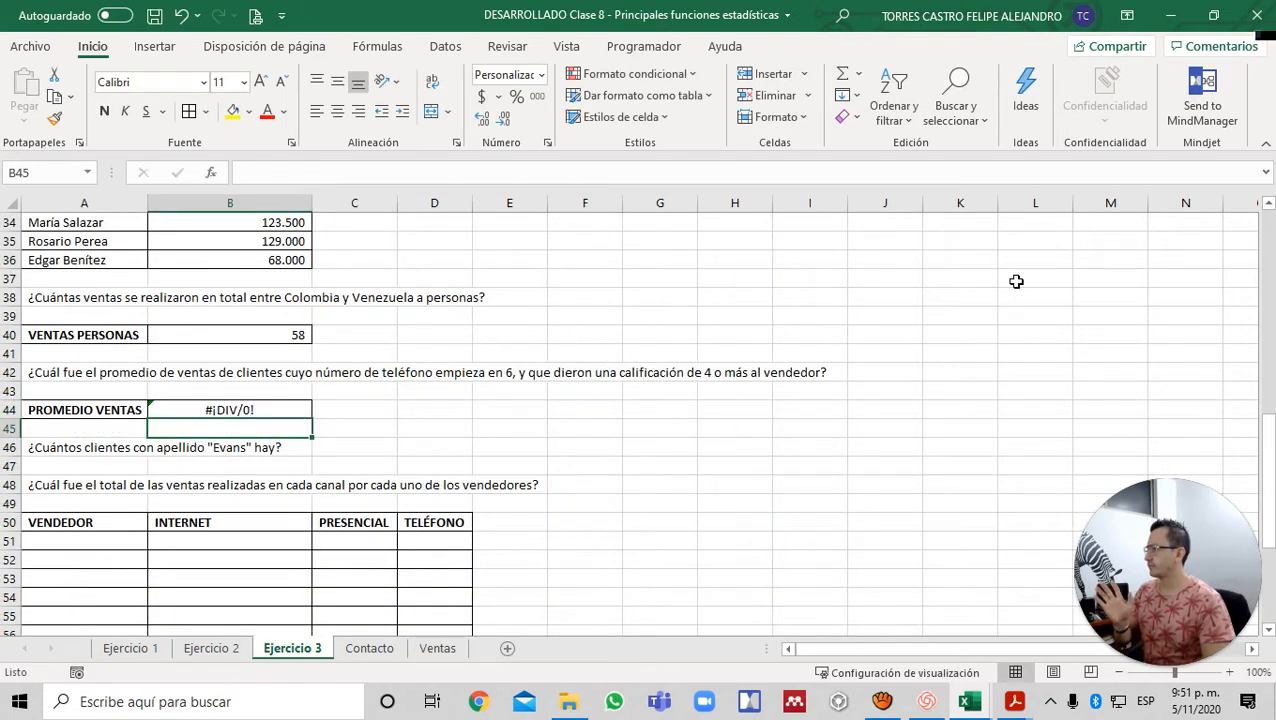
- Review the second criteria range and its criterion in the B44 average formula
key(Up)
key(F2)
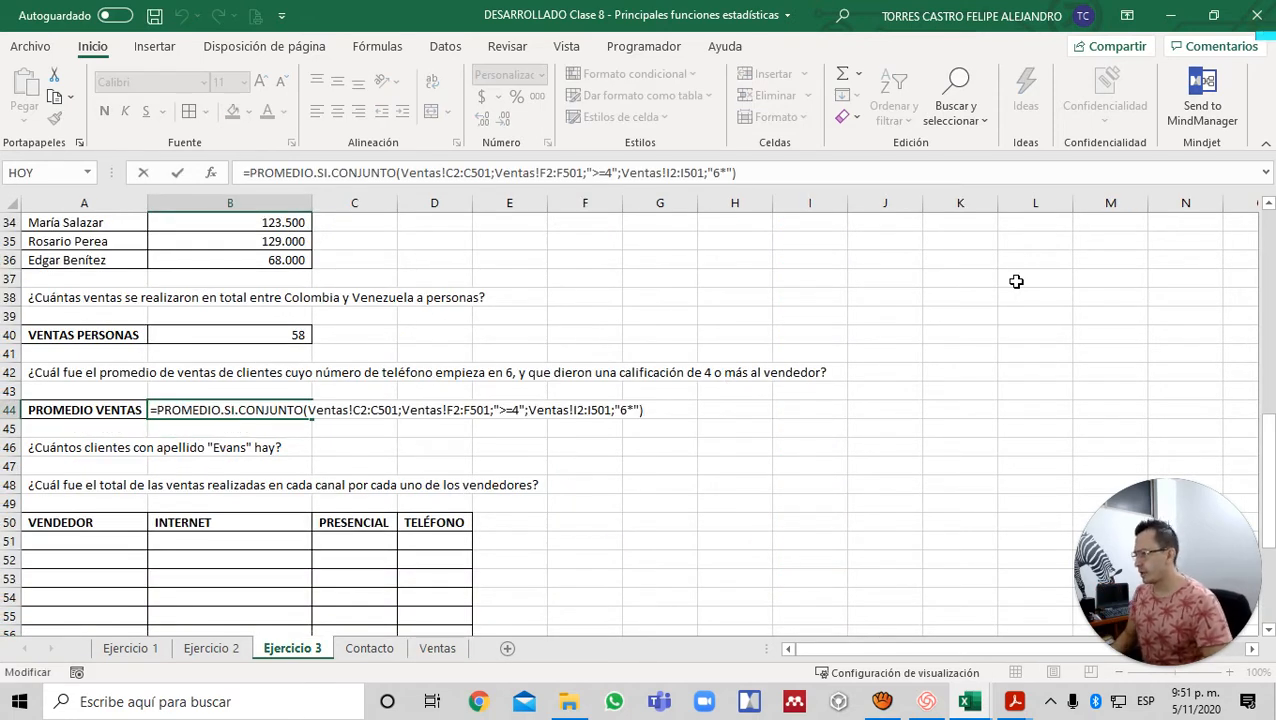
key(Left)
key(Left)
key(Left)
key(Left)
key(Left)
key(Left)
key(Left)
key(Left)
key(Left)
key(Left)
key(Left)
key(Left)
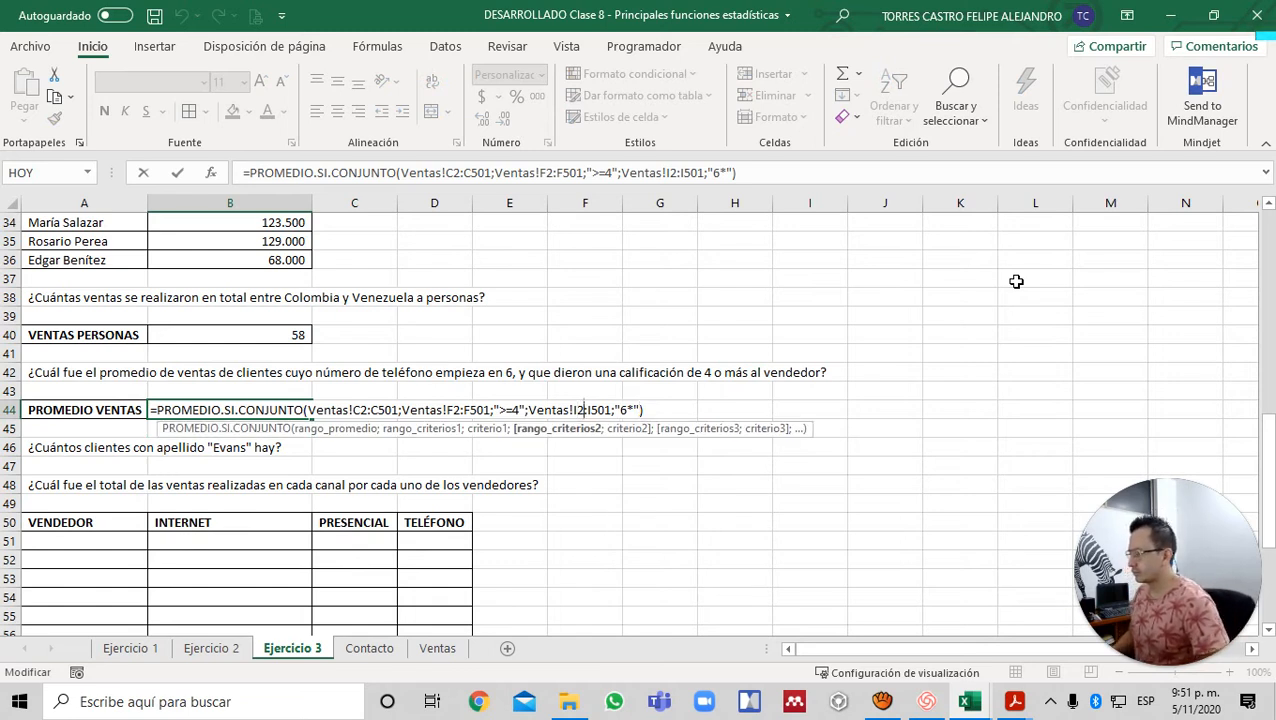
key(Right)
key(Right)
key(Right)
key(Right)
key(Right)
key(Right)
key(Right)
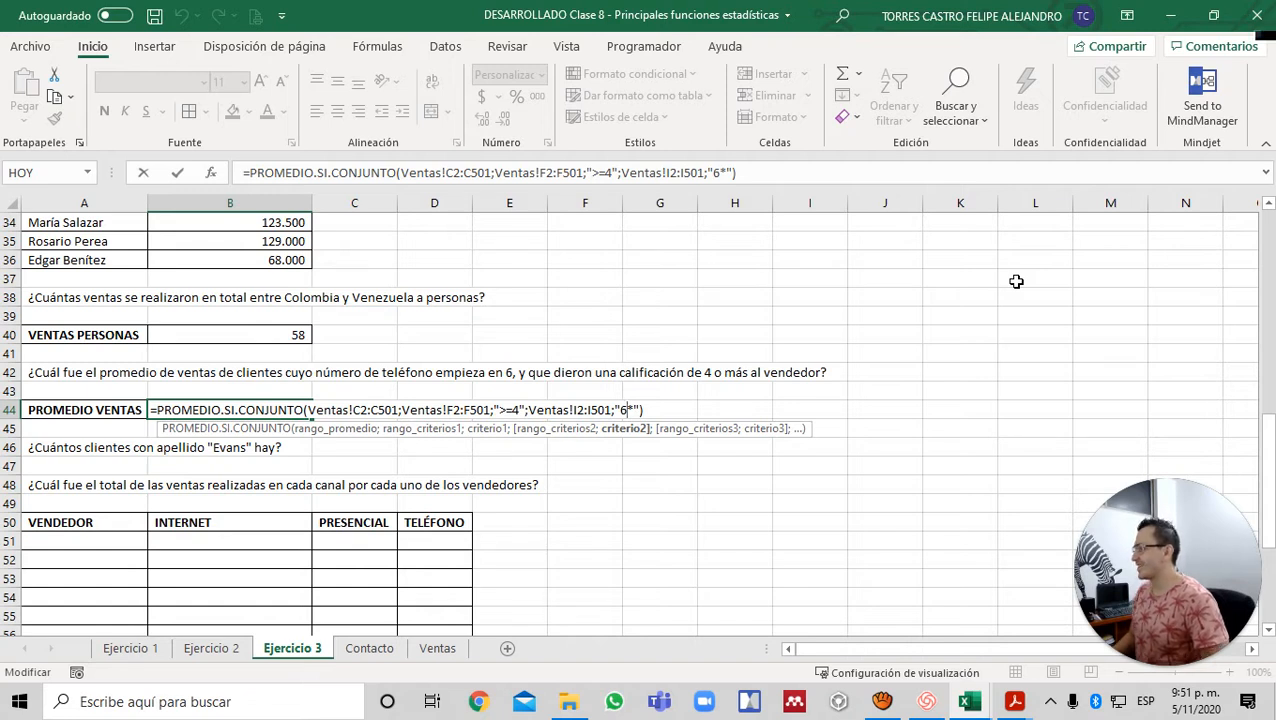
key(ctrl+Return)
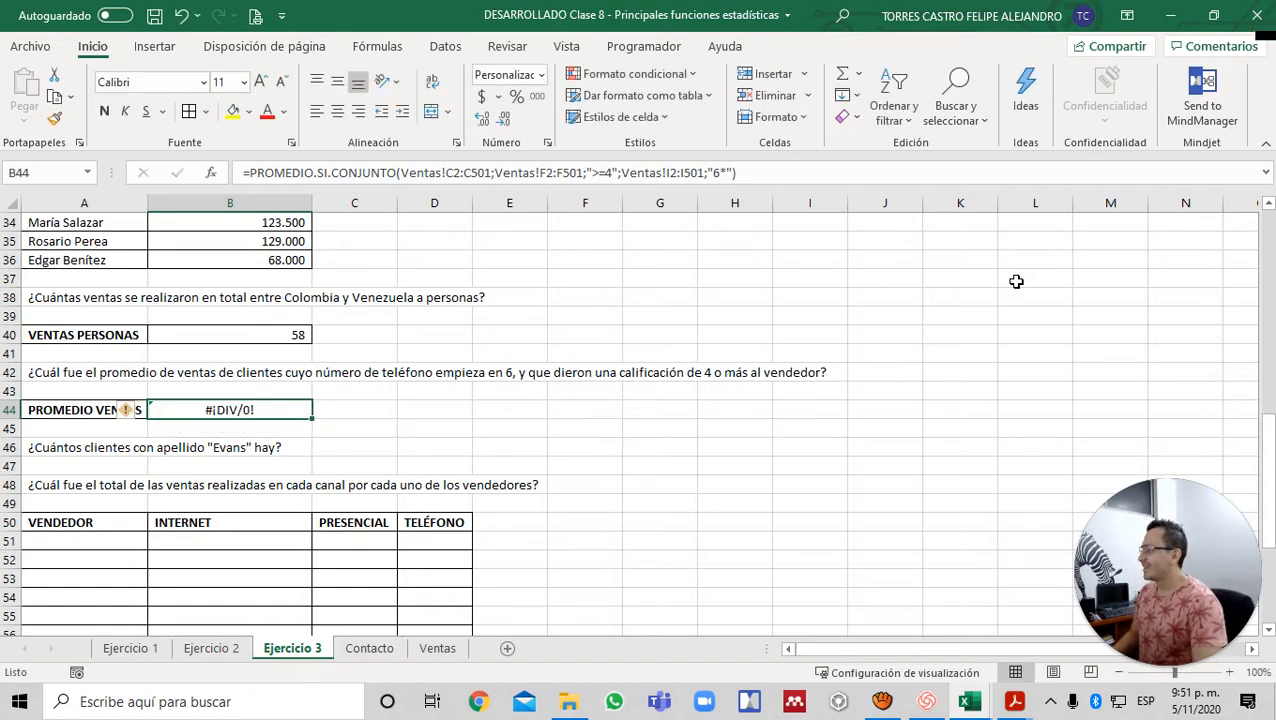
- Examine the phone number columns in Contacto and Ventas and compare them with the PROMEDIO VENTAS formula
key(ctrl+Page_Down)
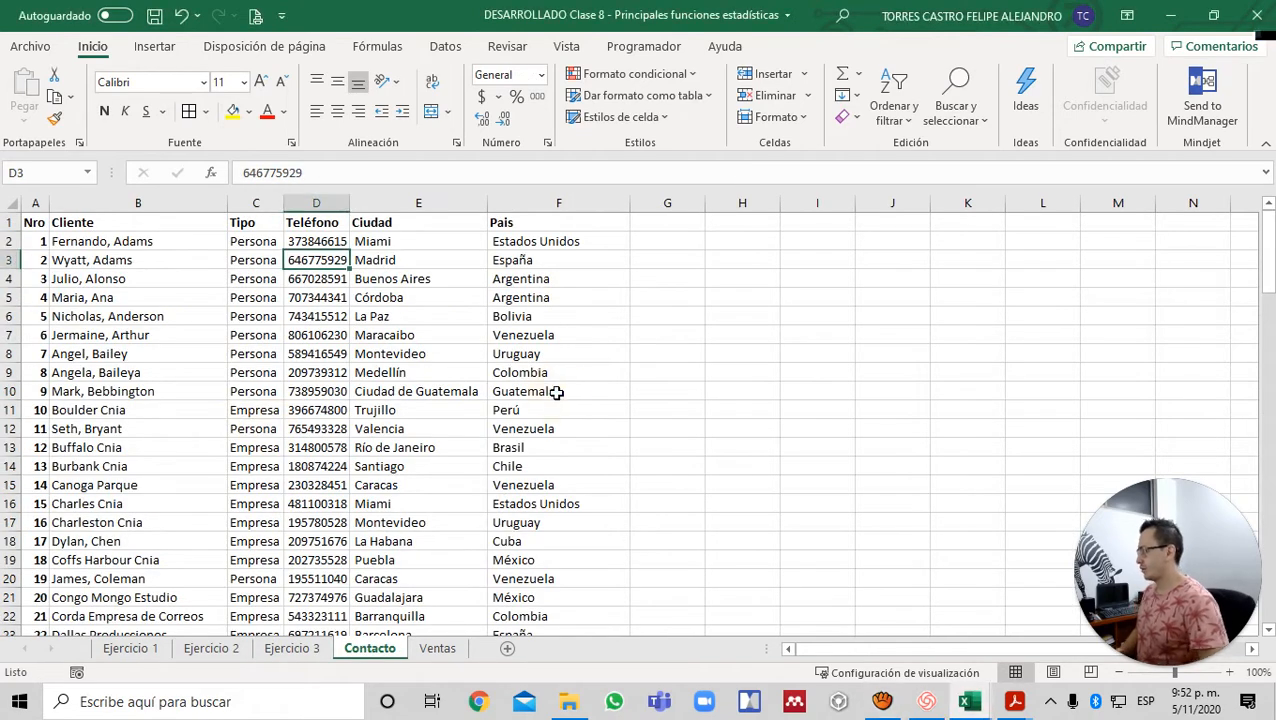
key(ctrl+Page_Up)
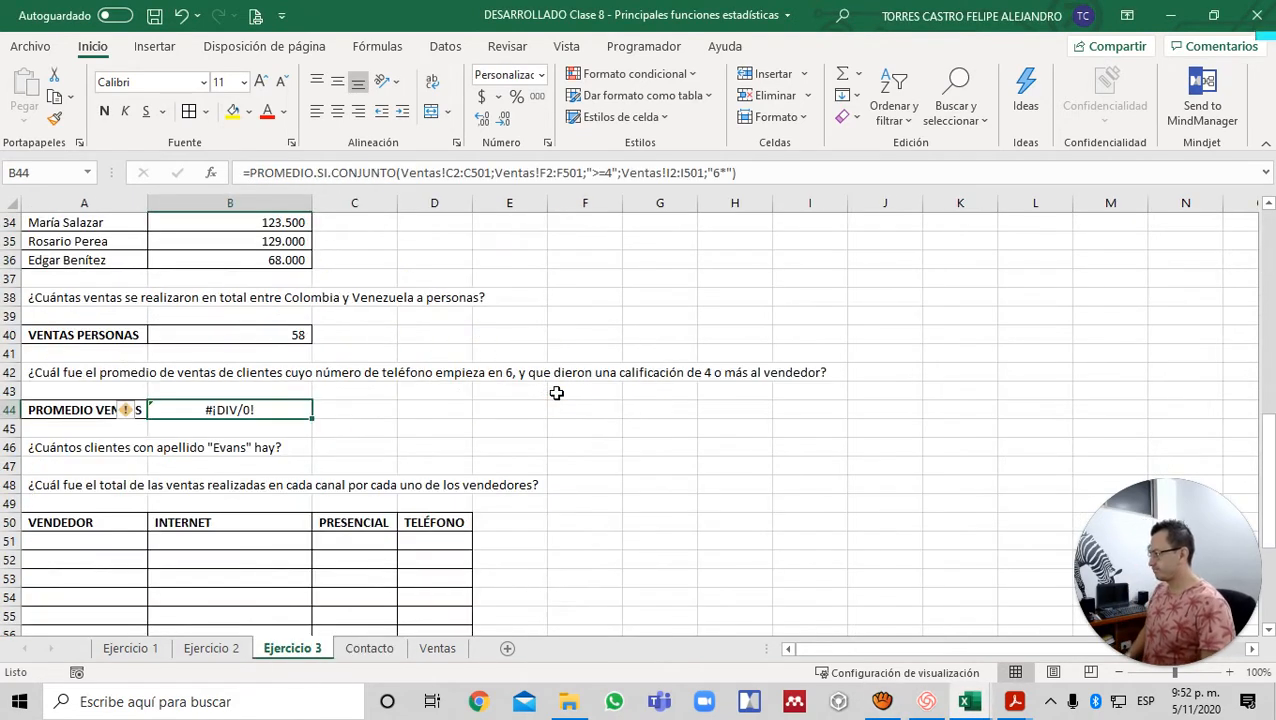
key(F2)
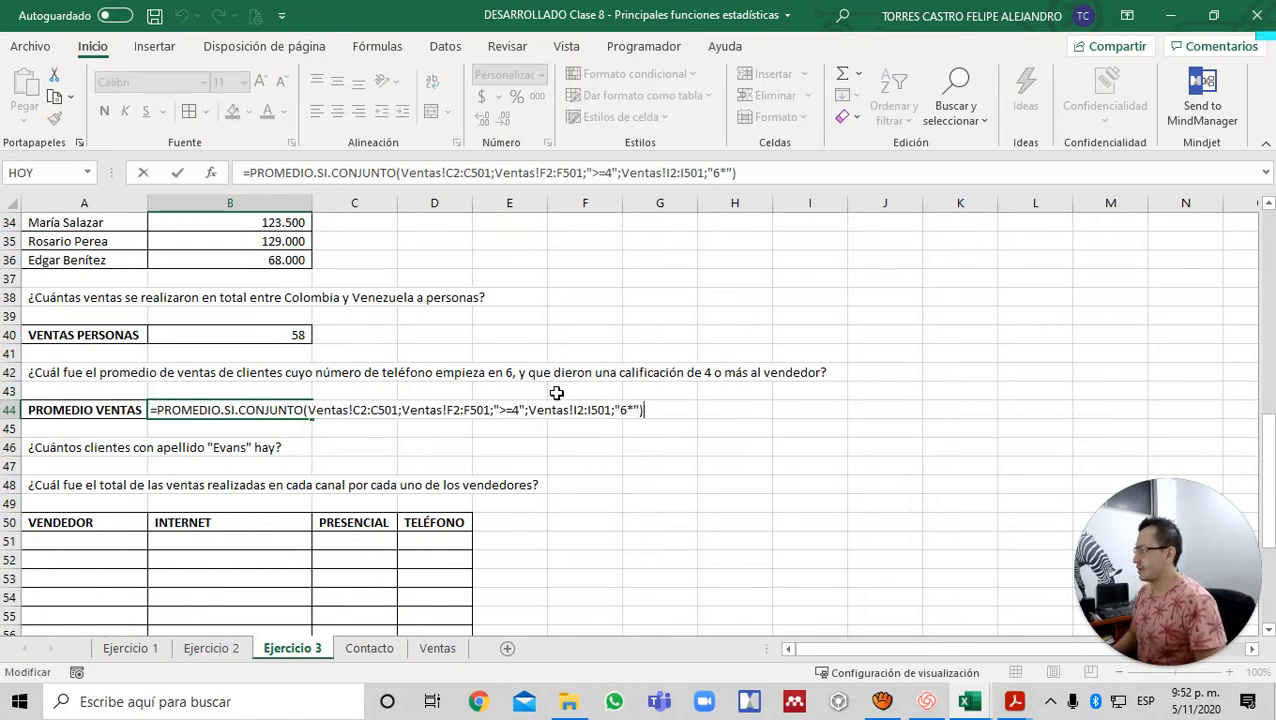
key(ctrl+Return)
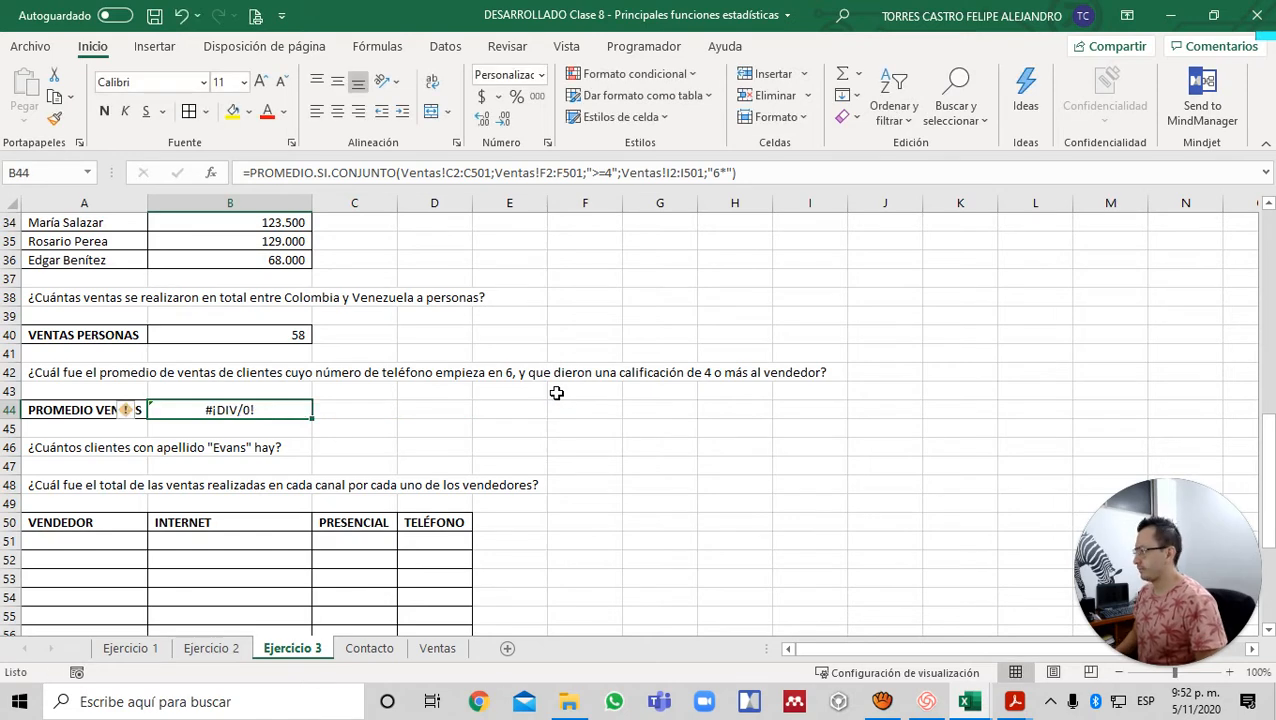
key(ctrl+Page_Down)
key(ctrl+Page_Down)
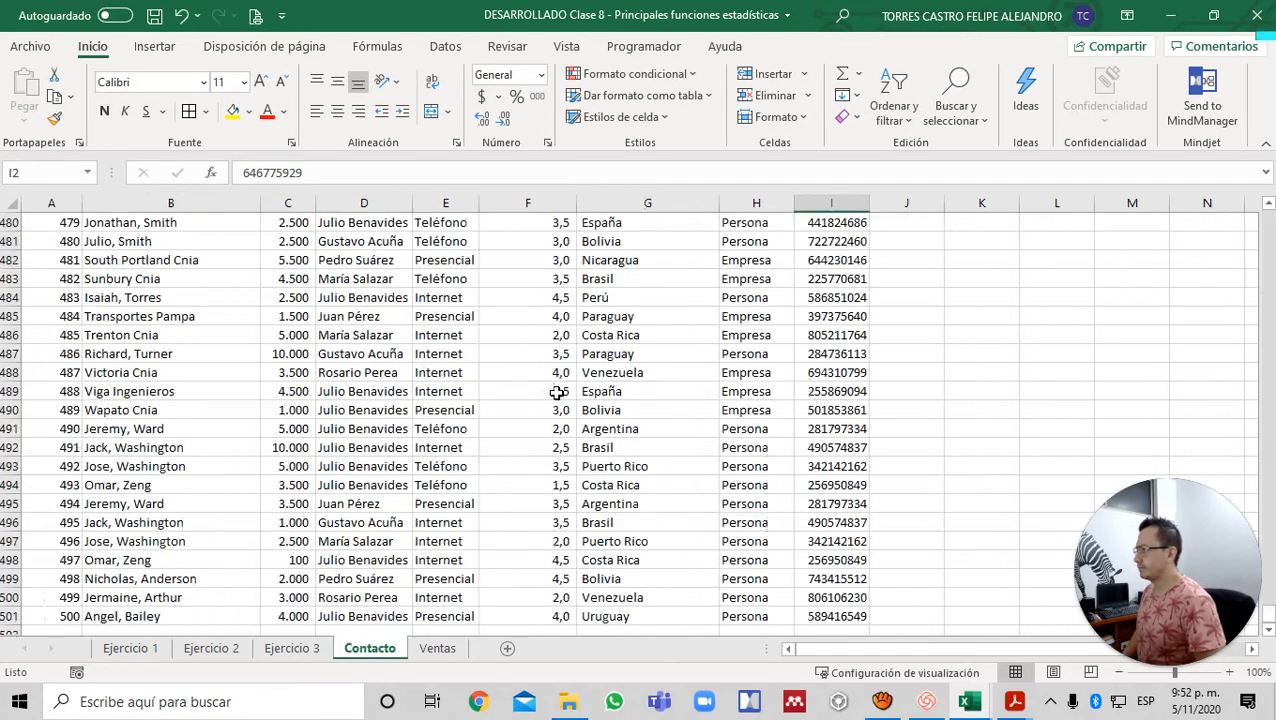
key(Up)
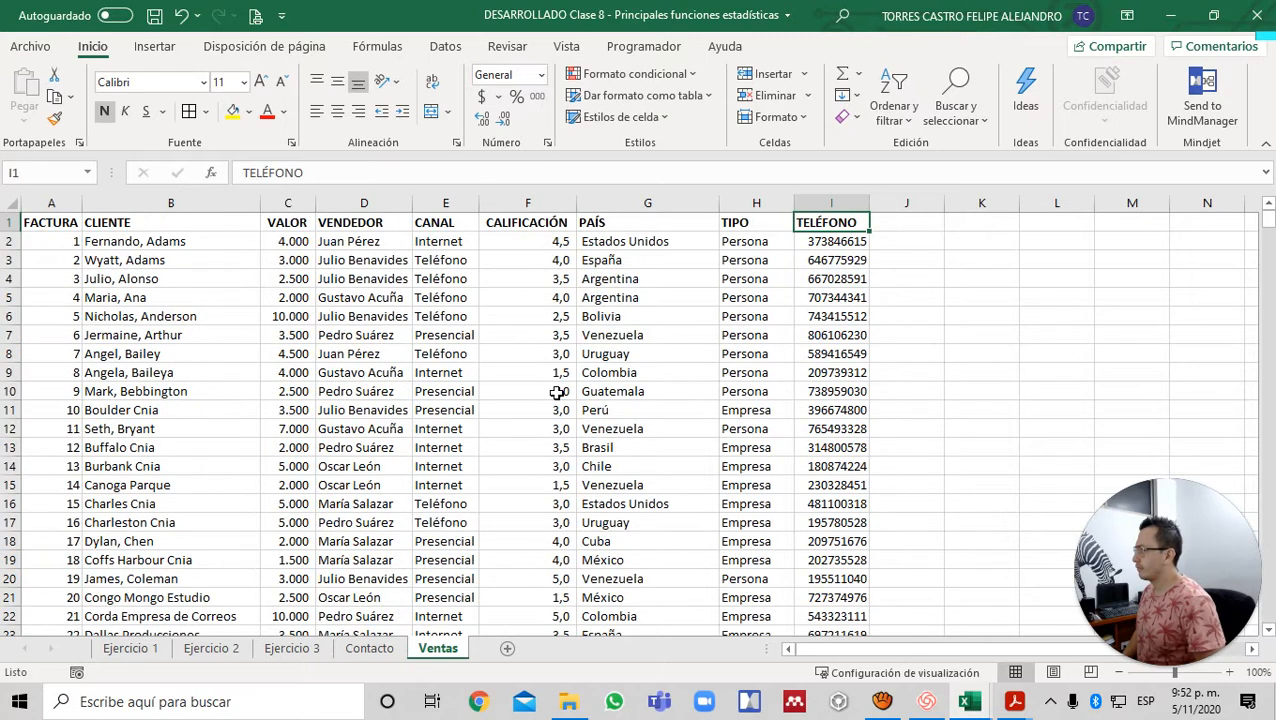
key(Right)
key(Left)
key(ctrl+Page_Up)
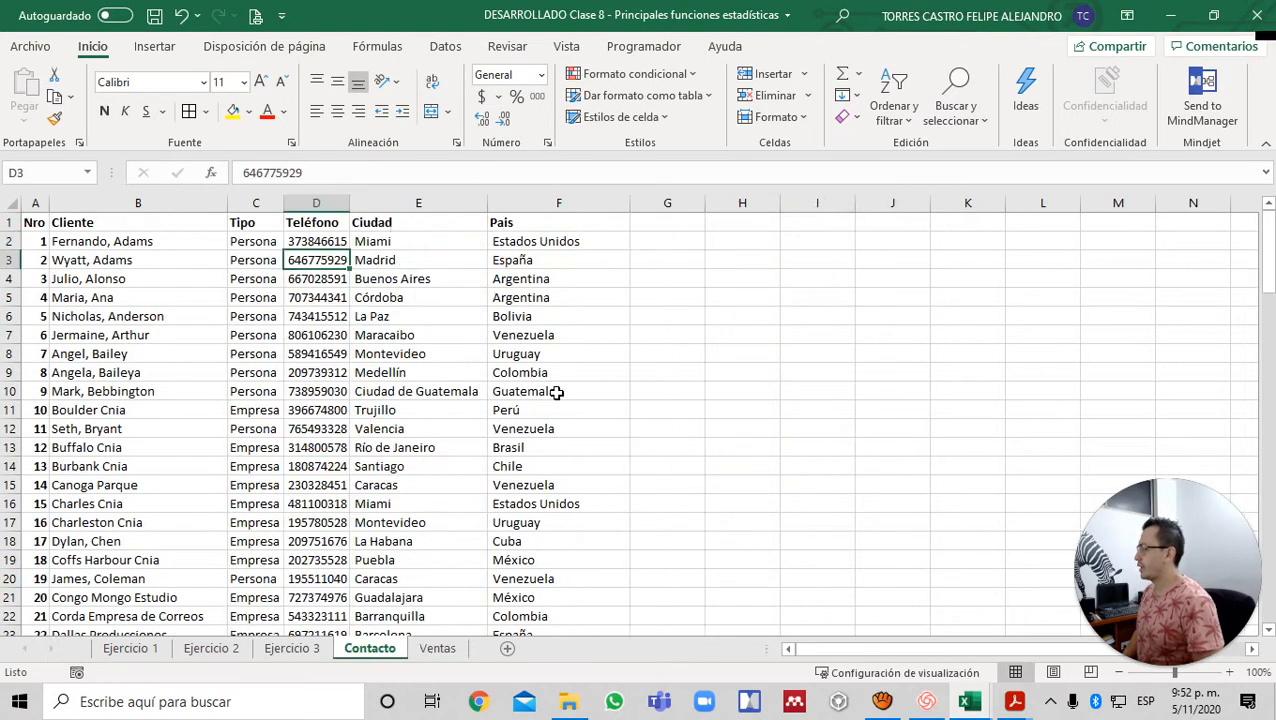
key(ctrl+Page_Up)
key(ctrl+Page_Down)
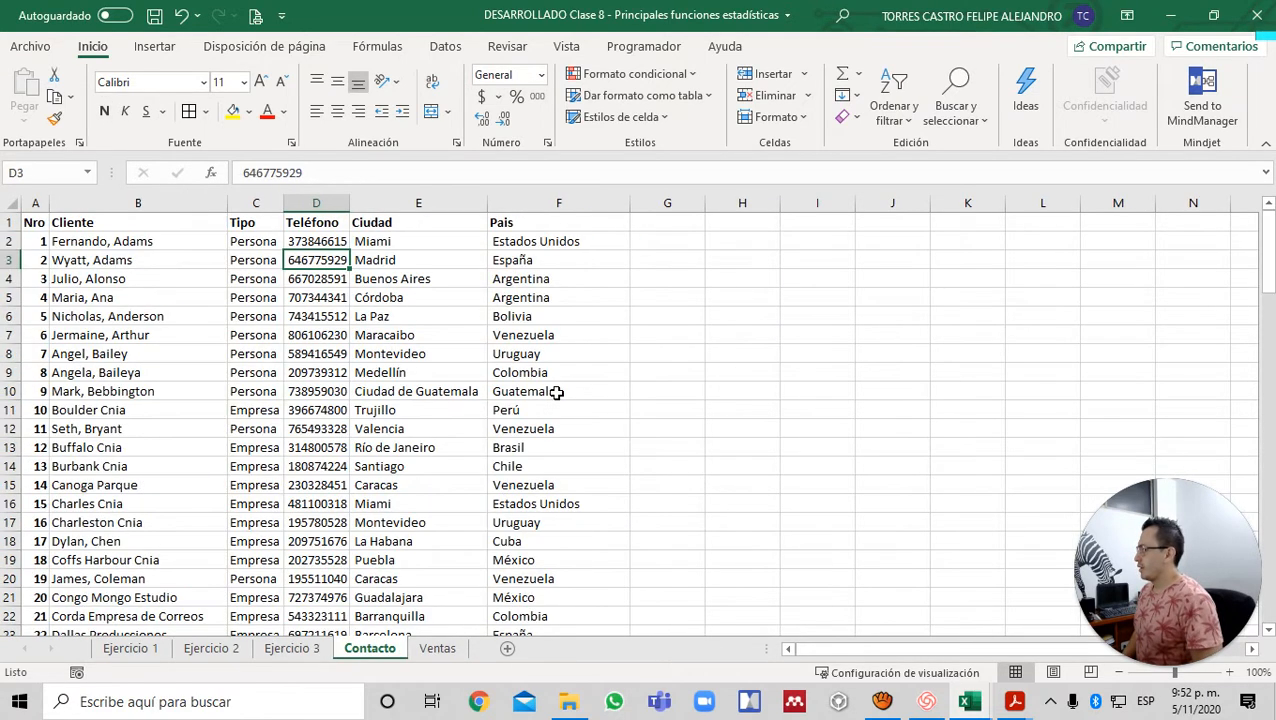
- Enter 1 in cell G2 of the Contacto sheet and copy that cell
key(Up)
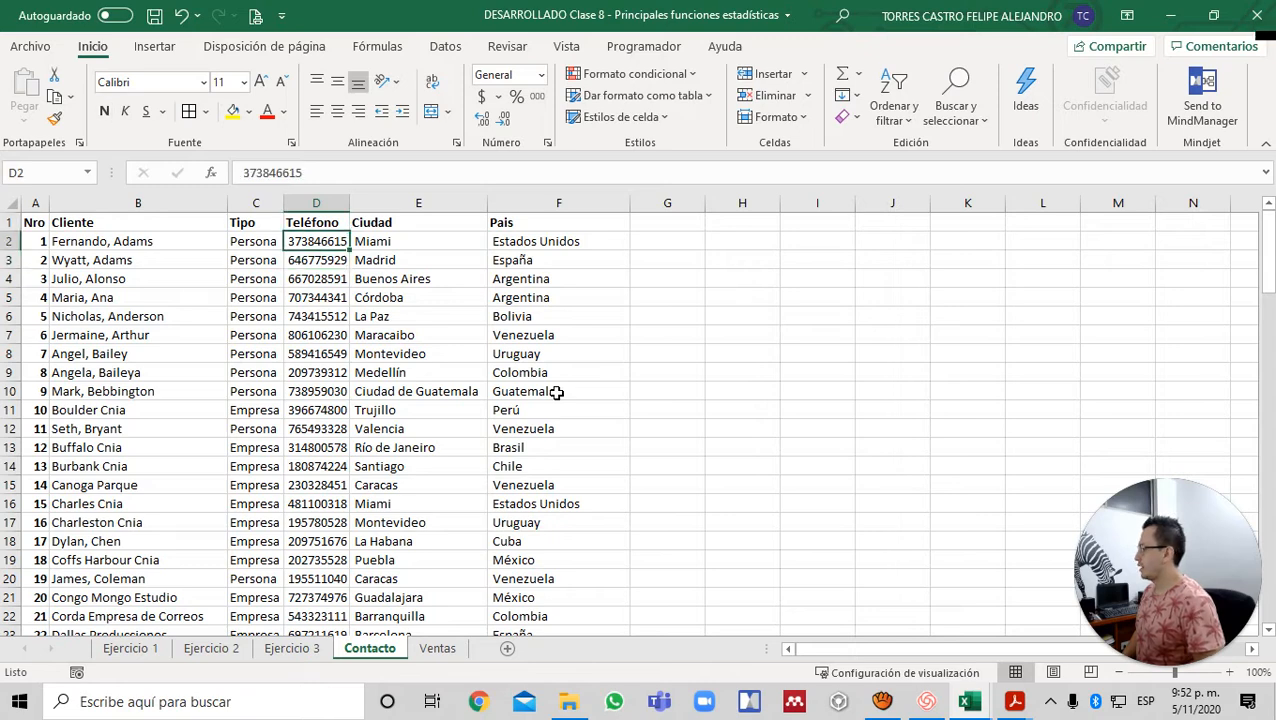
key(Down)
key(Up)
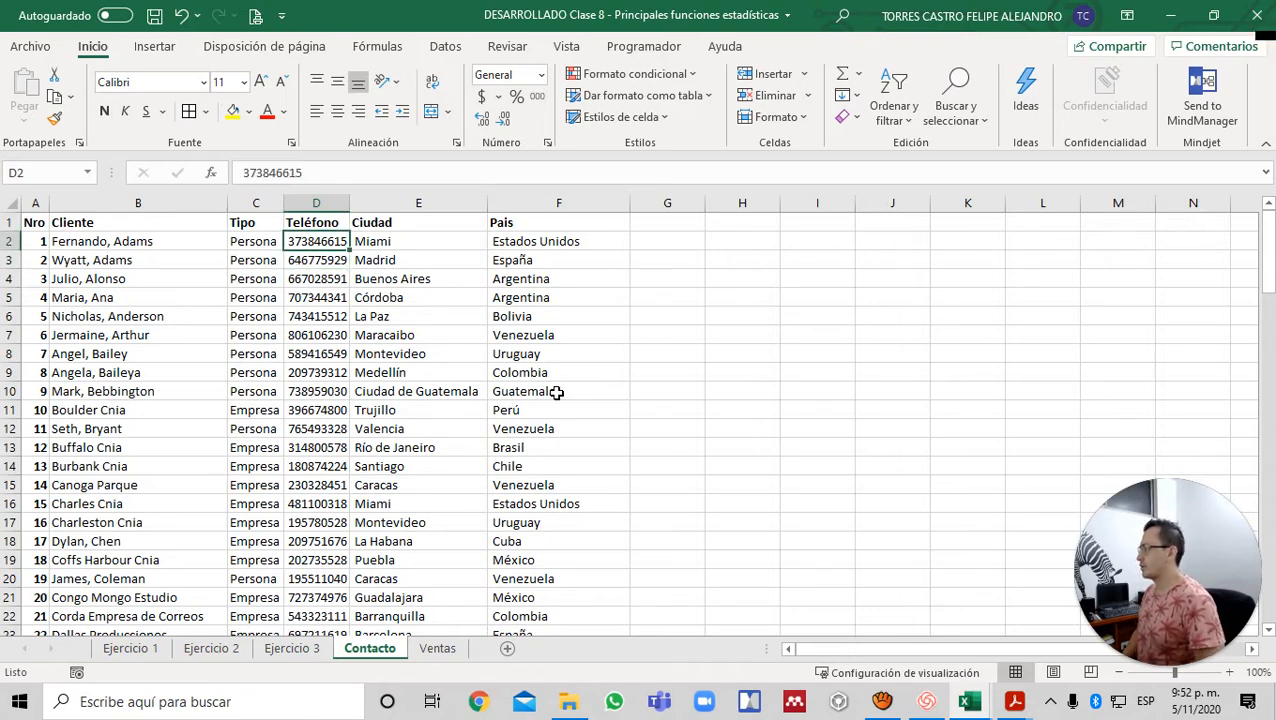
key(Right)
key(Right)
key(Right)
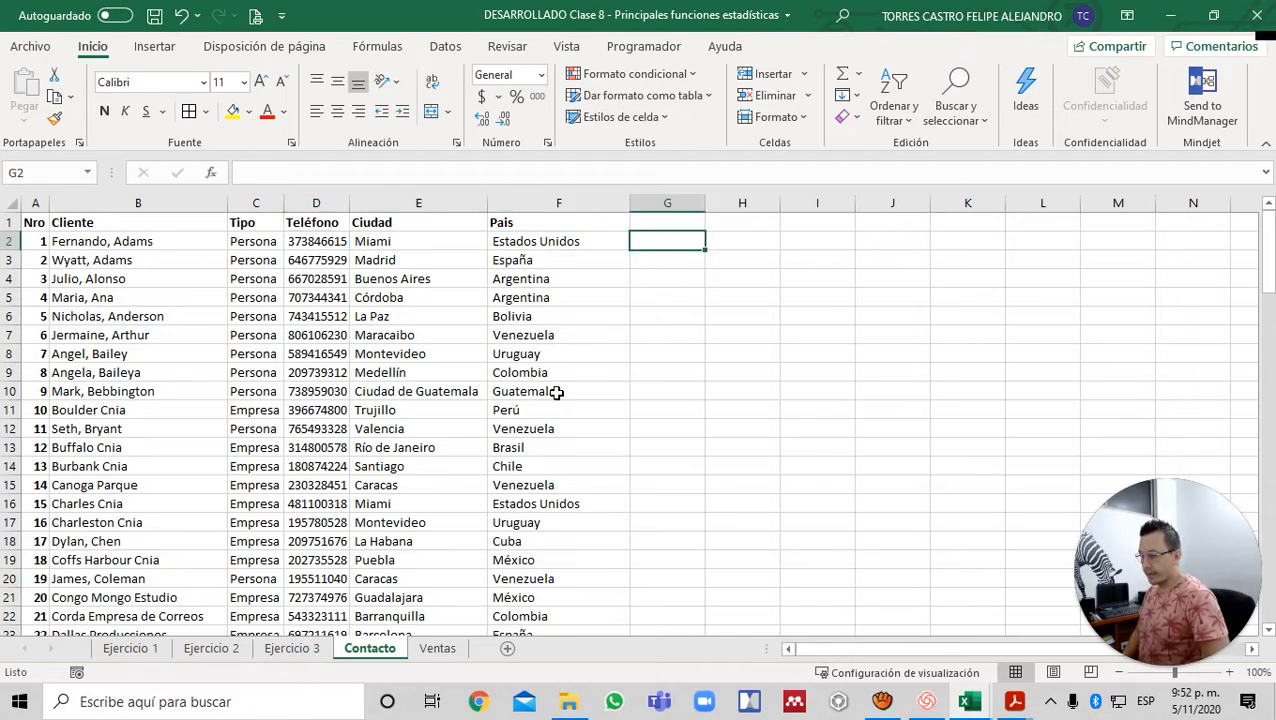
text(1)
key(Return)
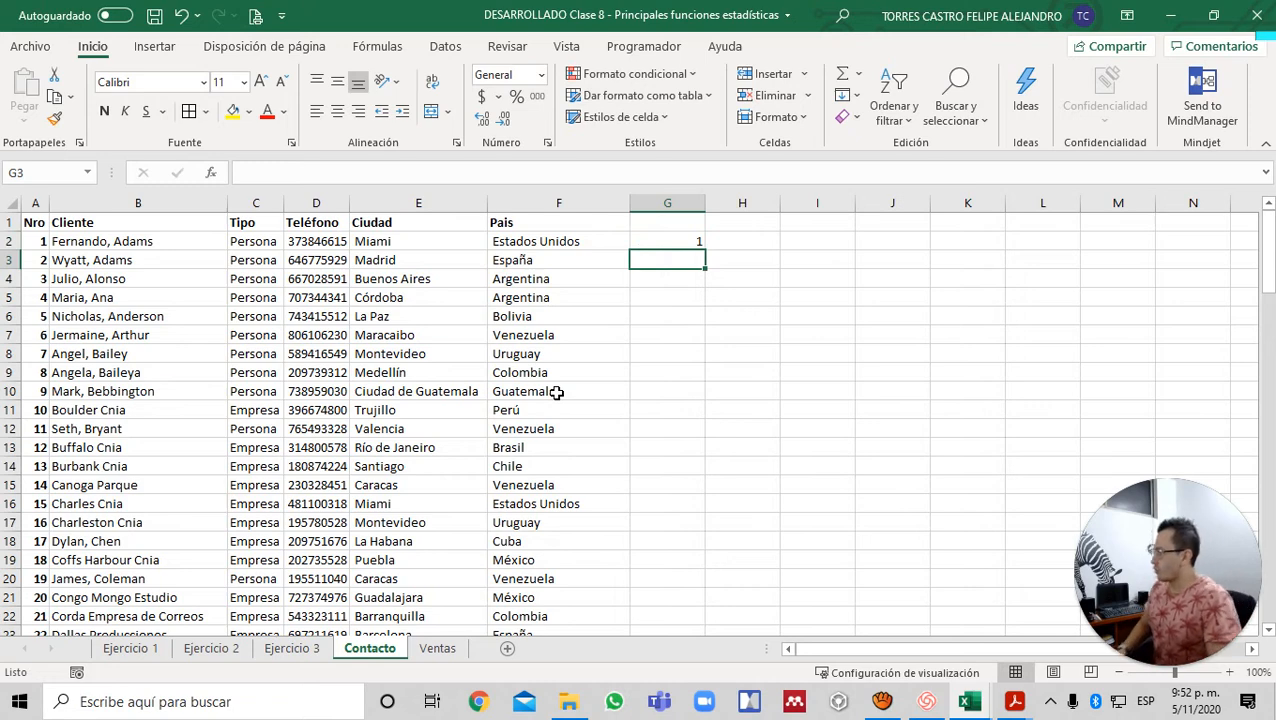
key(Up)
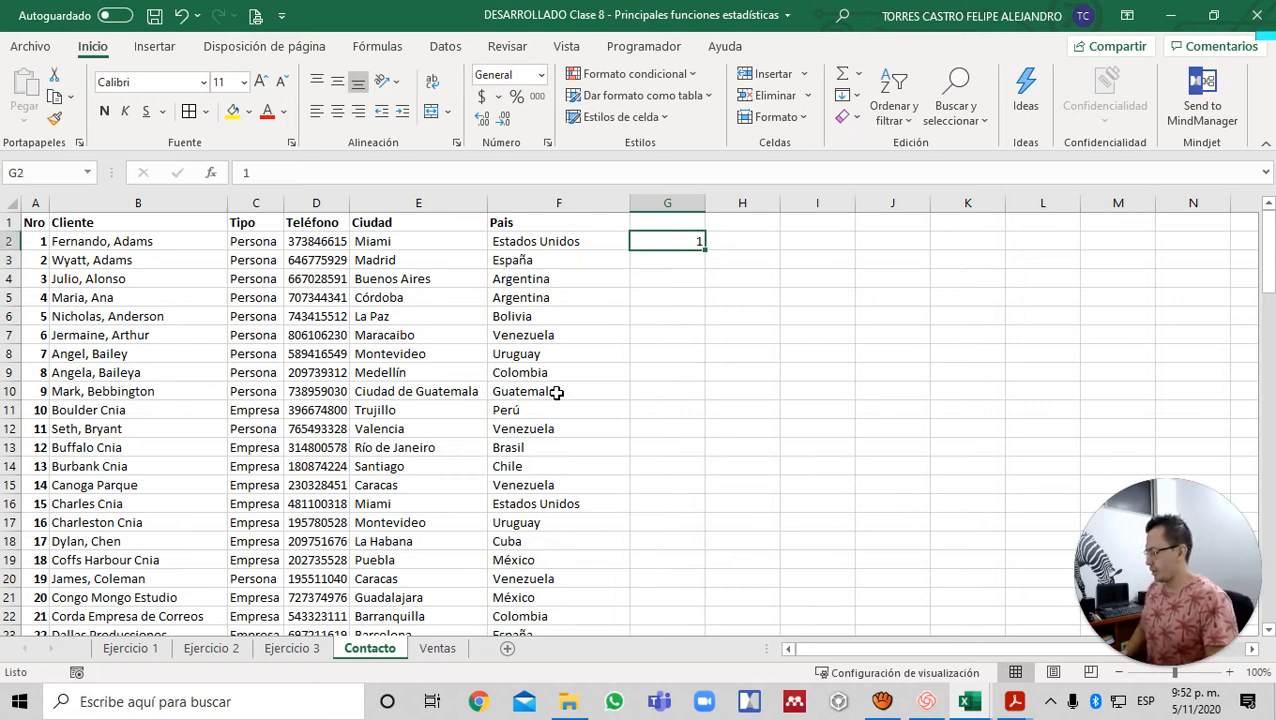
key(ctrl+c)
- Multiply the Teléfono values D2:D108 in Contacto by the copied 1 using Paste Special
key(Left)
key(Left)
key(Left)
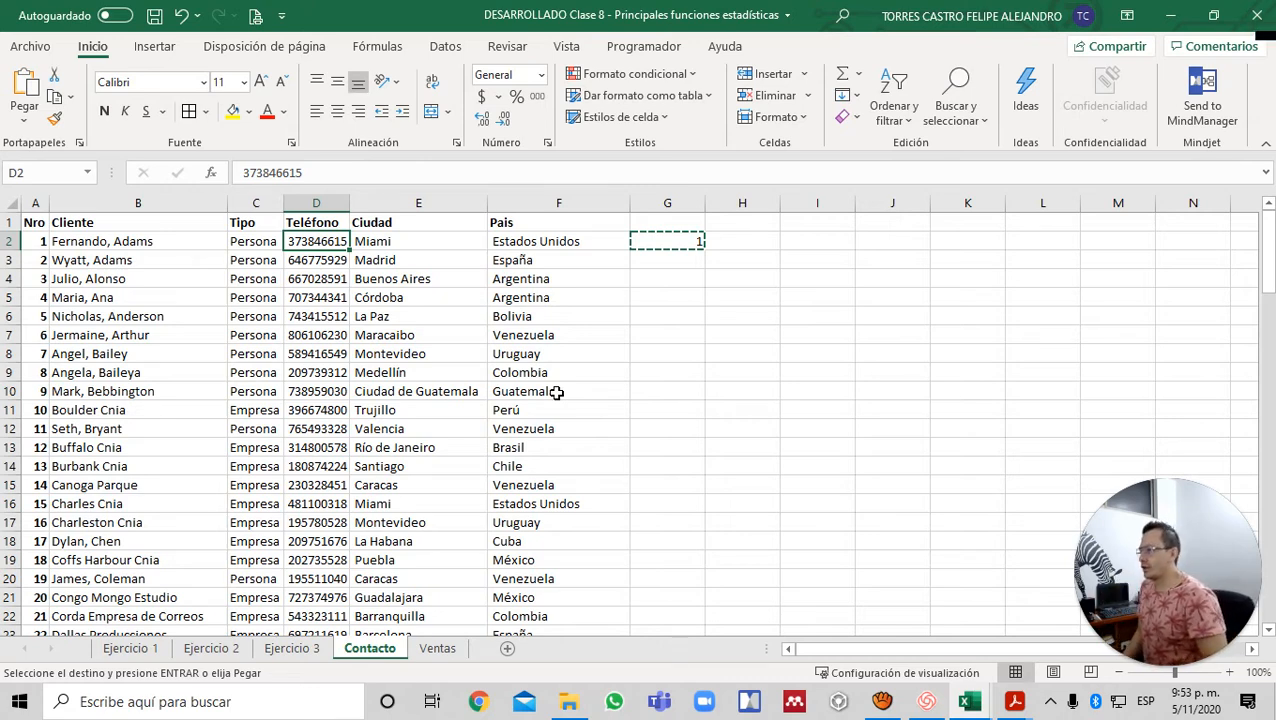
key(Right)
key(Right)
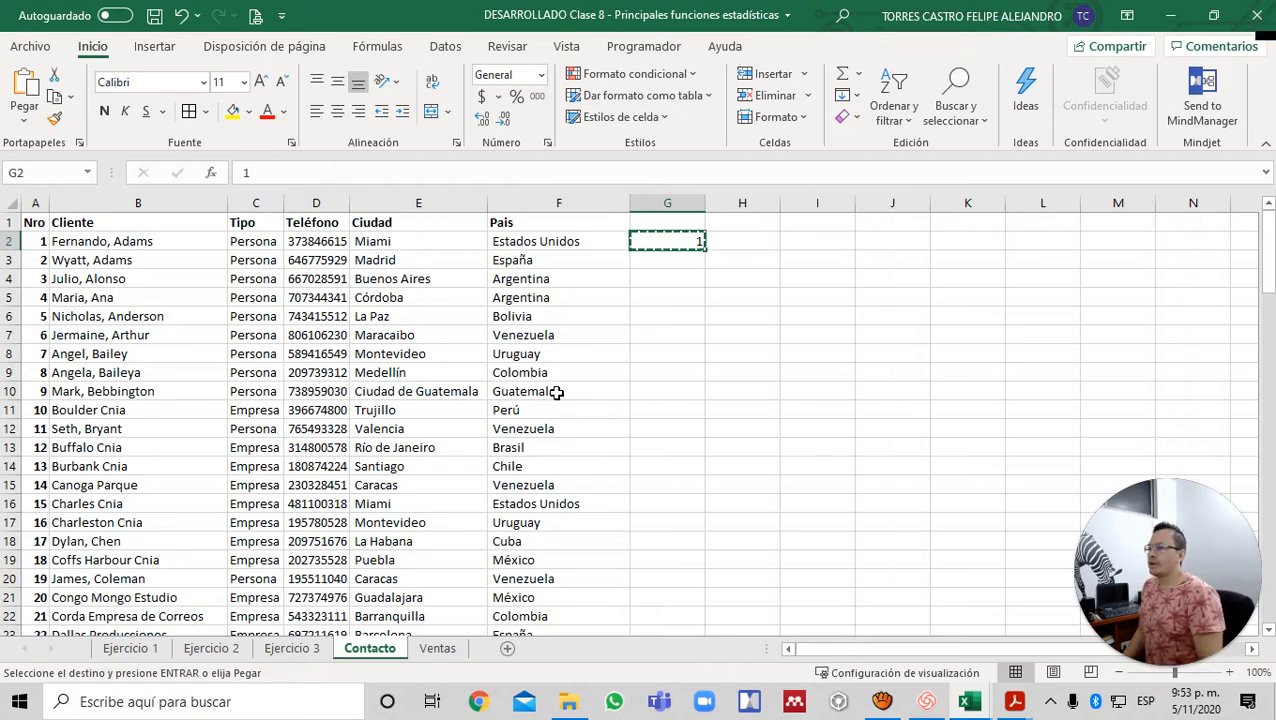
key(Left)
key(Left)
key(Left)
key(ctrl+shift+Down)
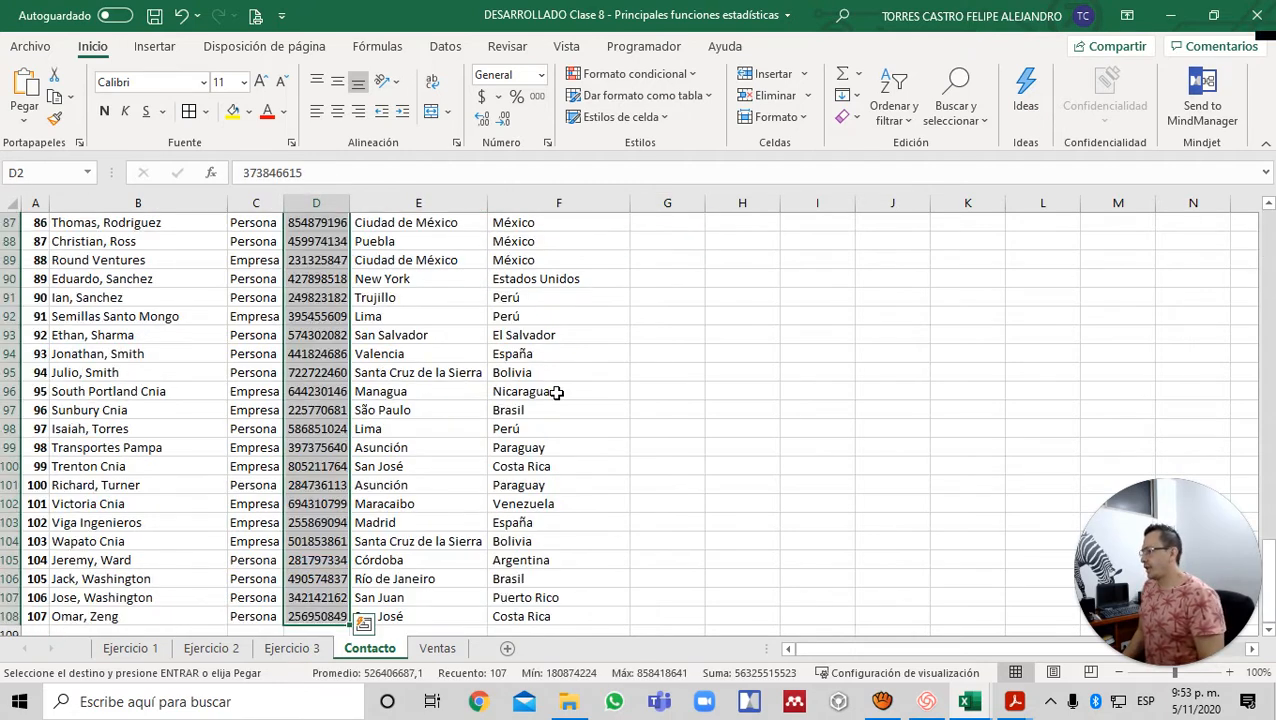
key(Menu)
key(Down)
key(Down)
key(Down)
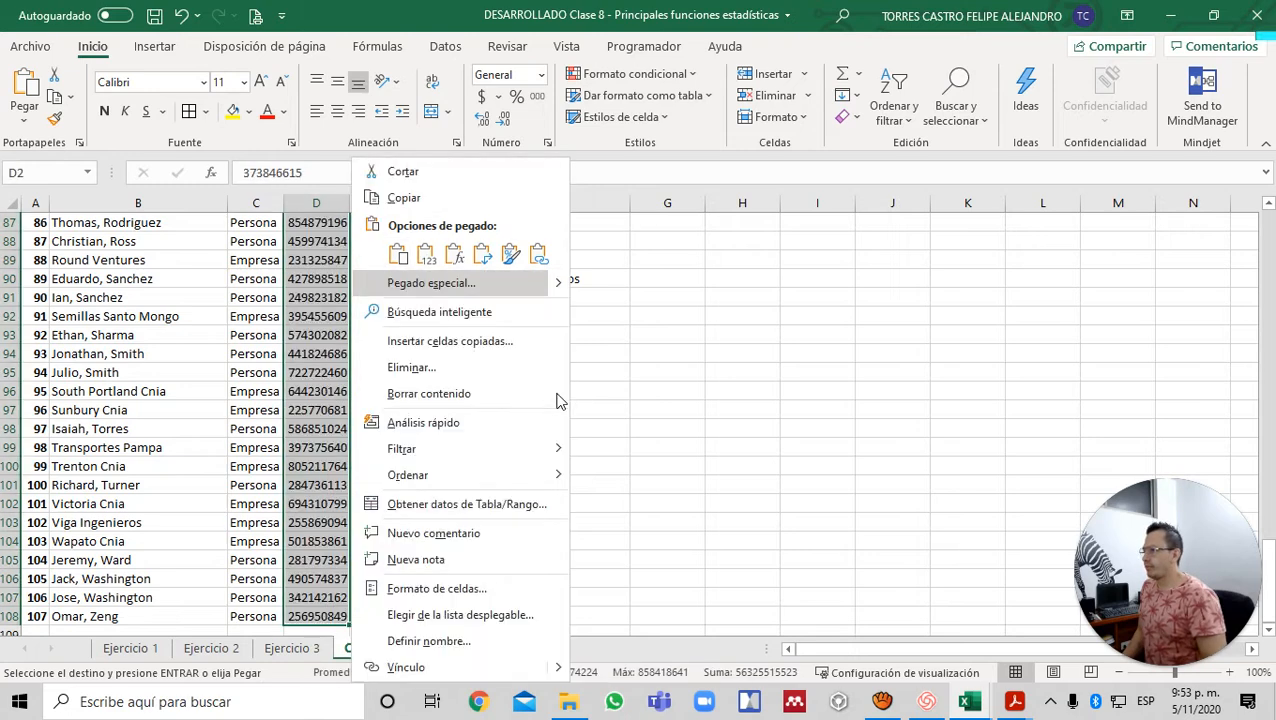
key(Right)
key(Down)
key(Down)
key(Down)
key(Down)
key(Down)
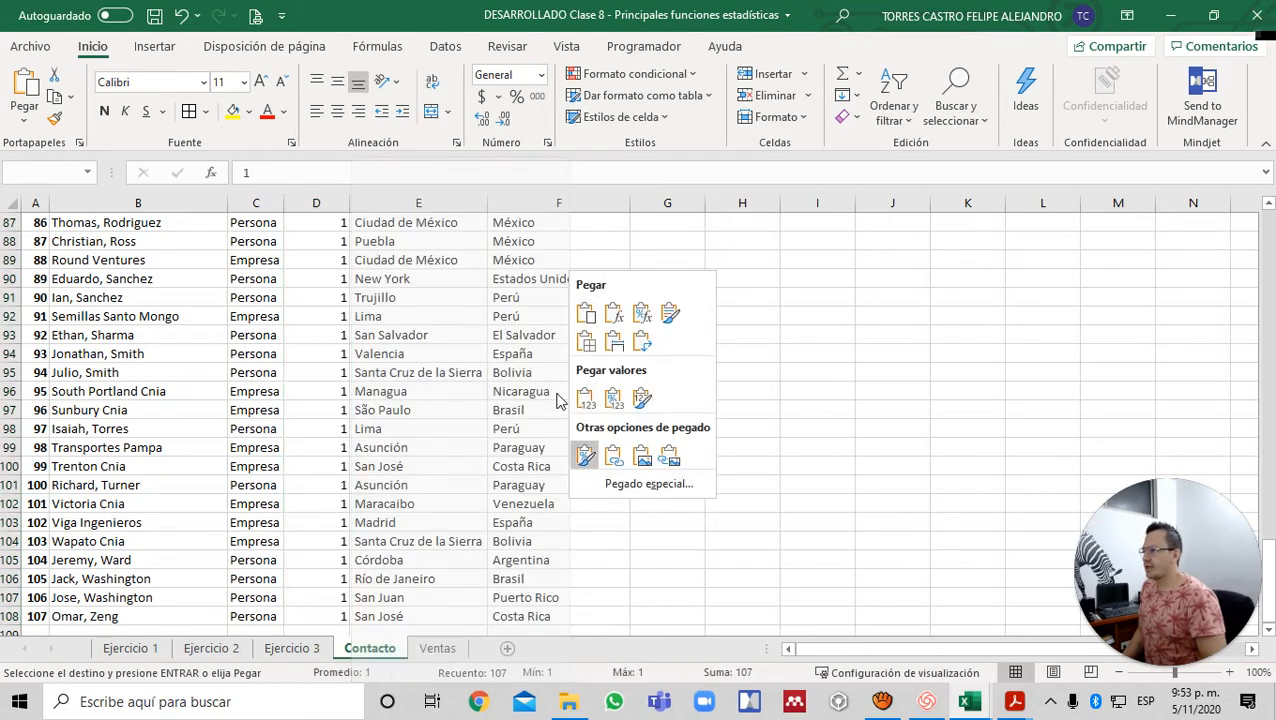
key(Up)
key(Return)
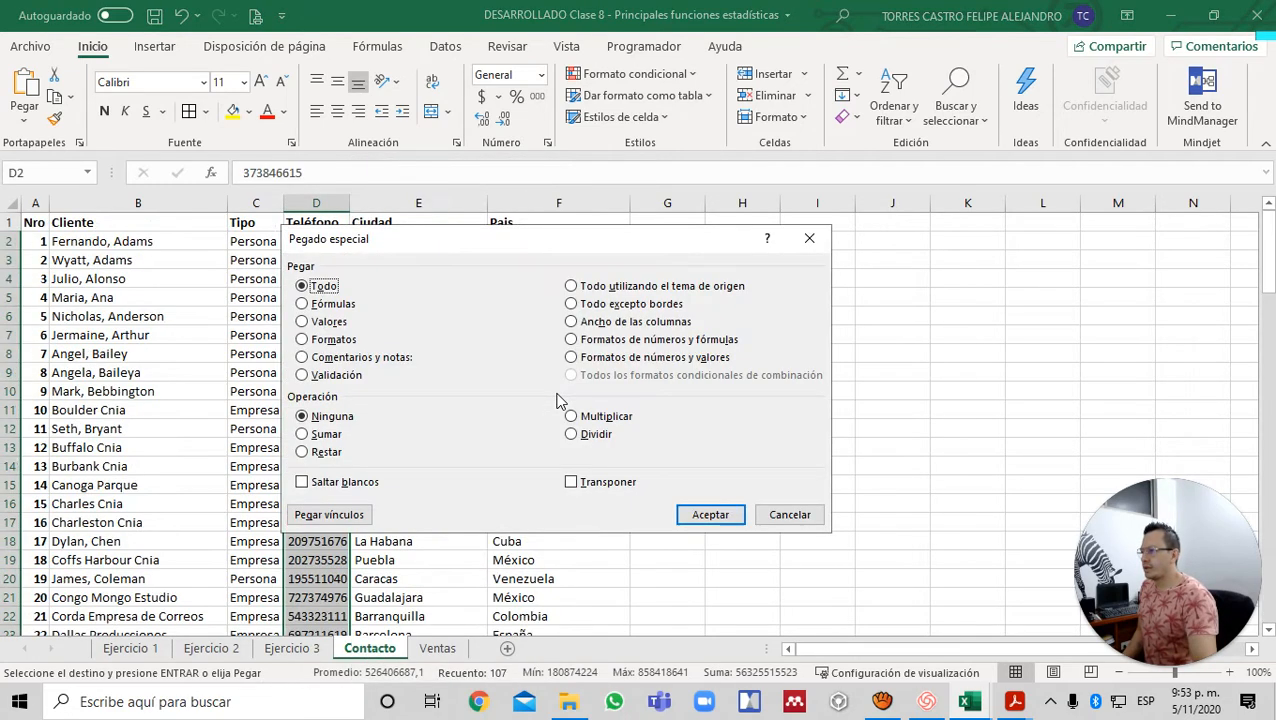
click(570, 416)
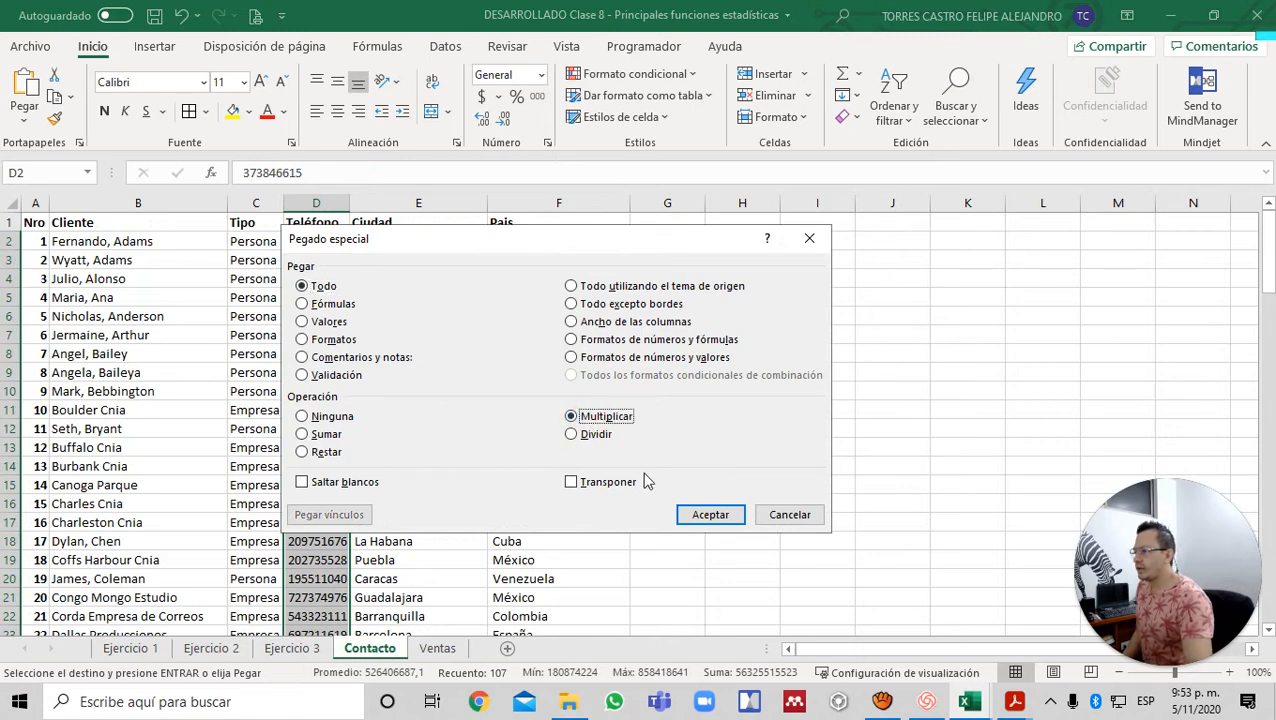
click(706, 515)
click(398, 316)
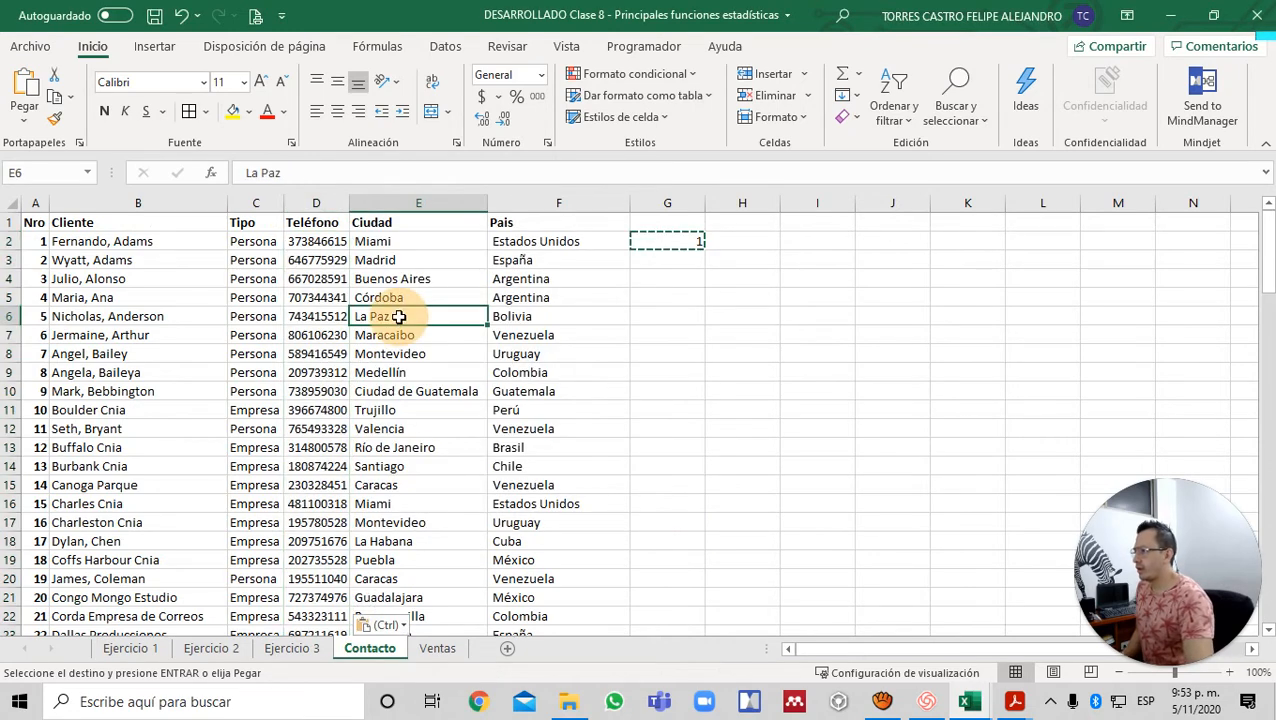
key(Up)
key(Up)
key(Escape)
- Check the first phone number in Contacto and its lookup in Ventas, and recheck the PROMEDIO VENTAS result in Ejercicio 3
key(Left)
key(Up)
key(Up)
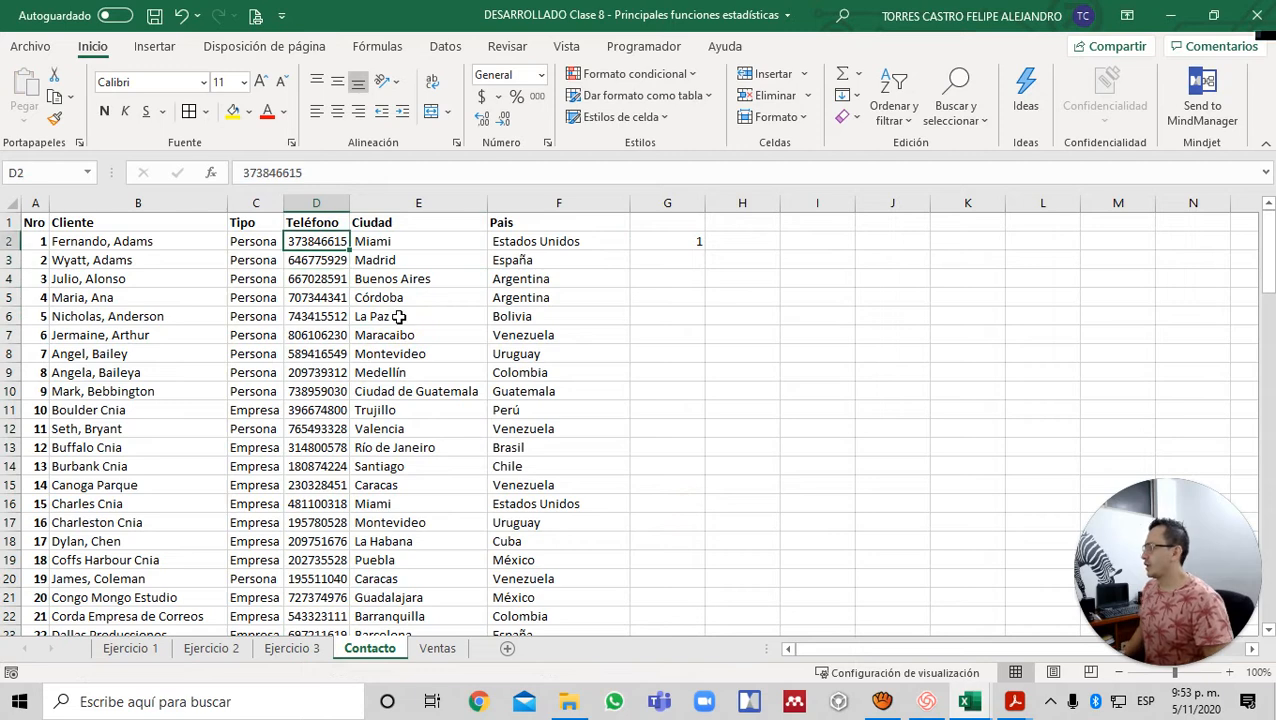
key(ctrl+Page_Down)
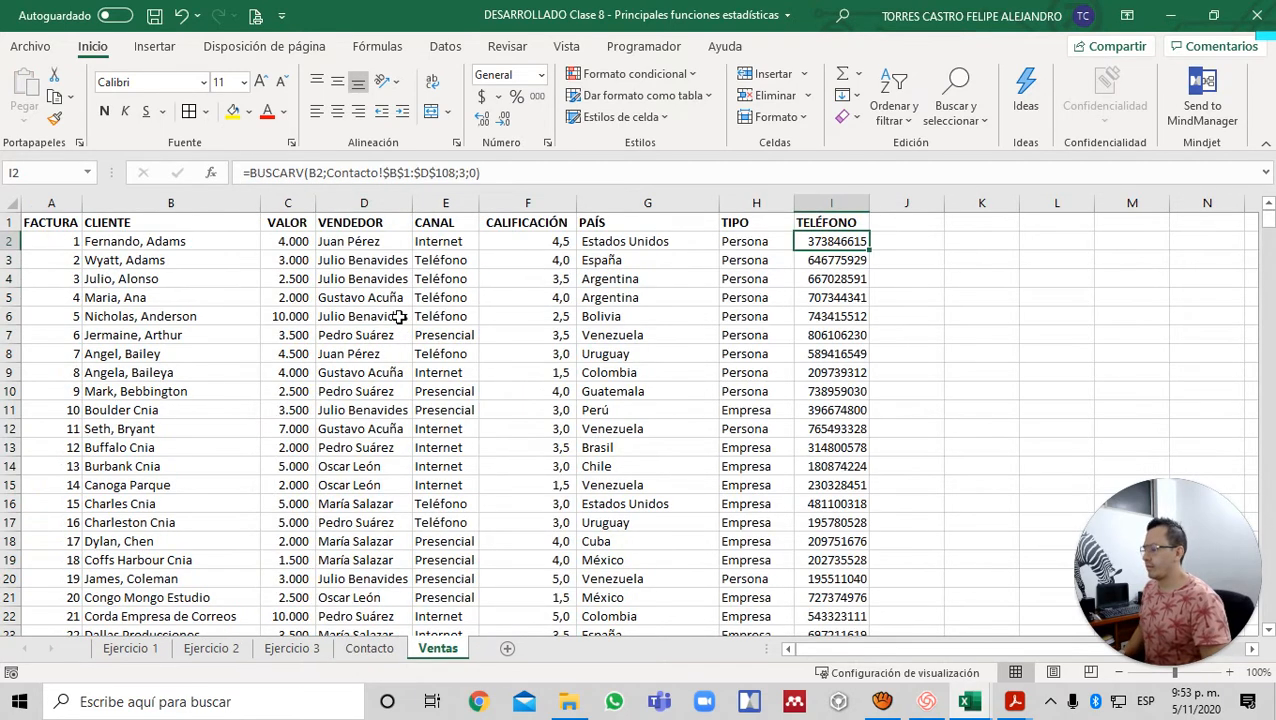
key(ctrl+Page_Up)
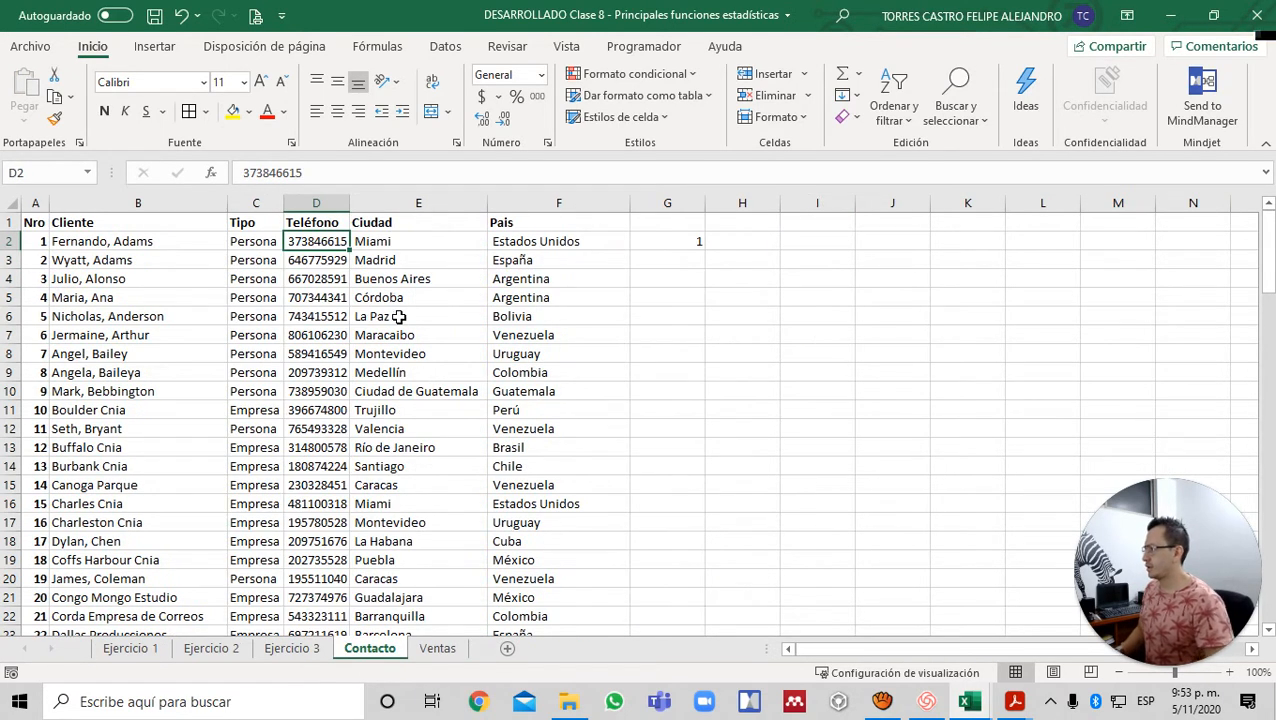
click(318, 175)
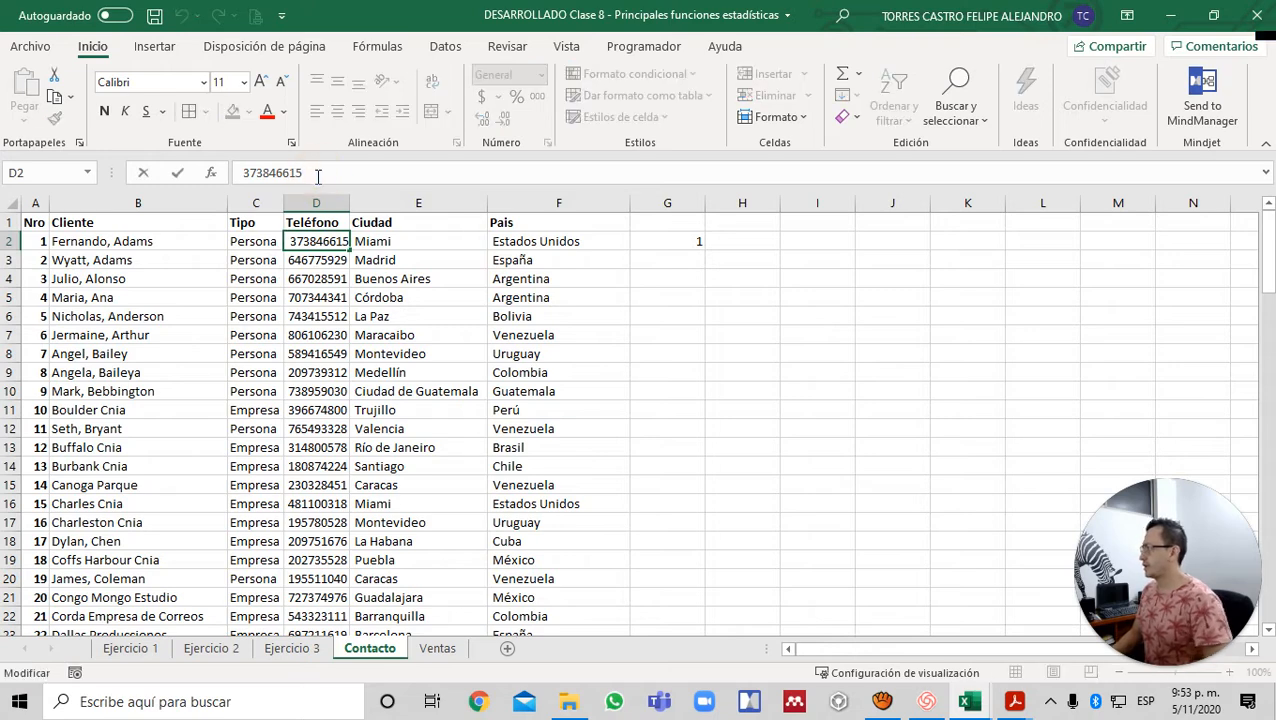
key(Return)
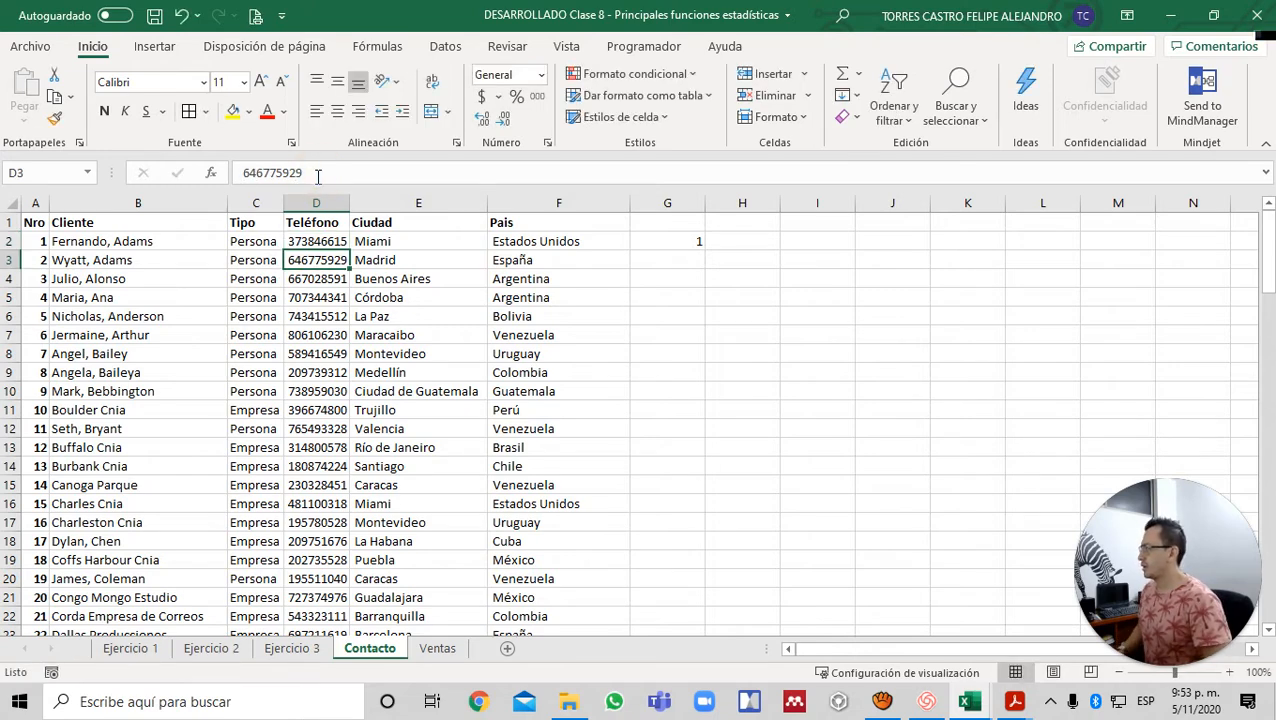
key(ctrl+Page_Up)
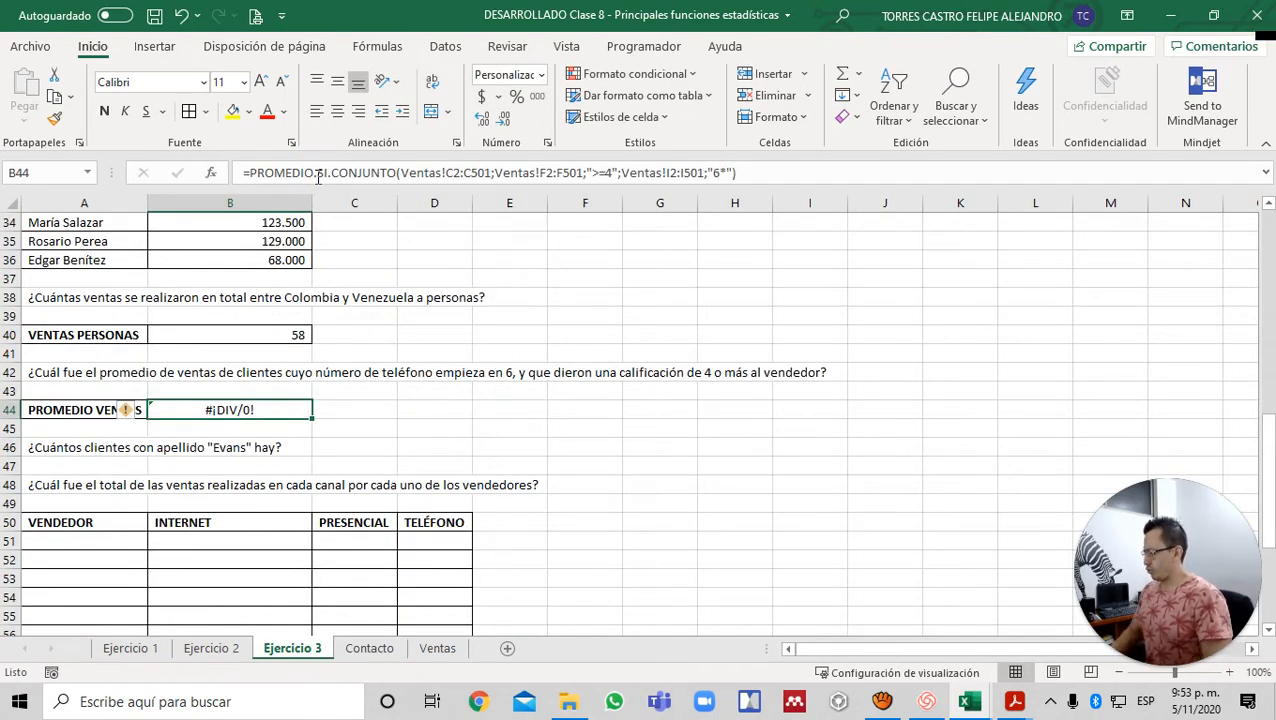
- Reopen and re-enter the PROMEDIO.SI.CONJUNTO formula in cell B44 to recalculate the average sales
click(318, 177)
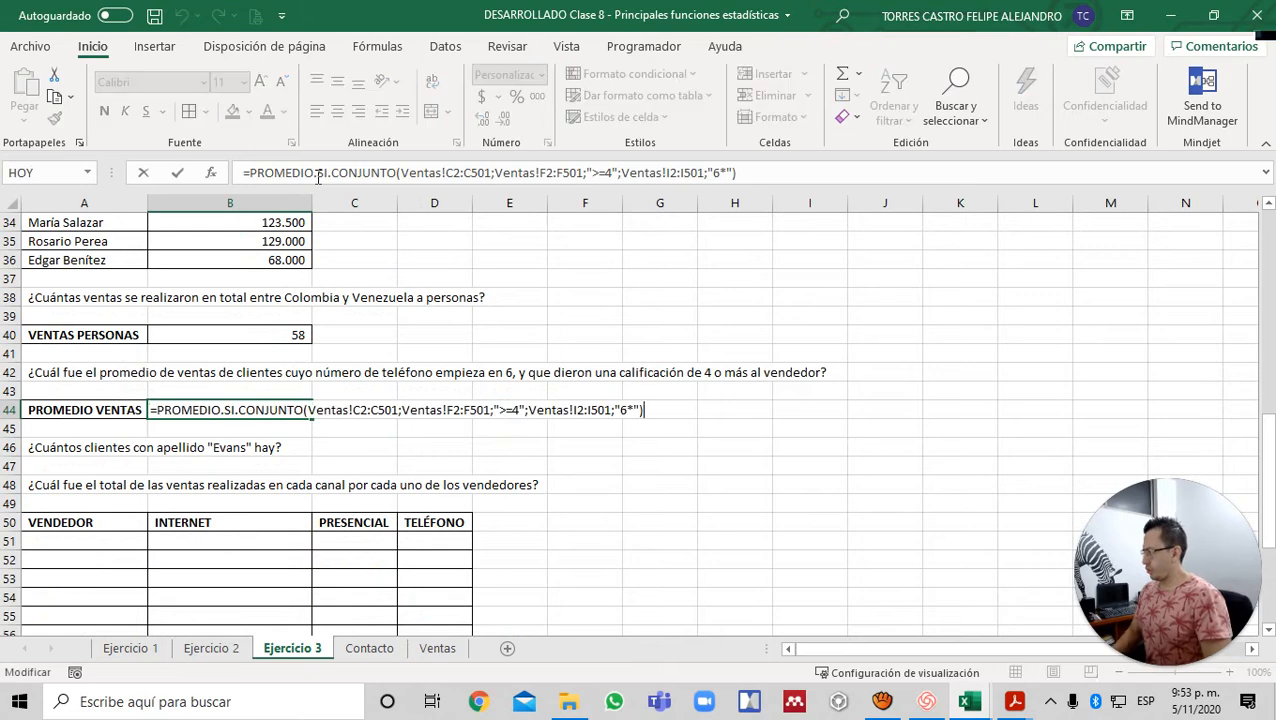
key(Return)
key(Up)
click(318, 177)
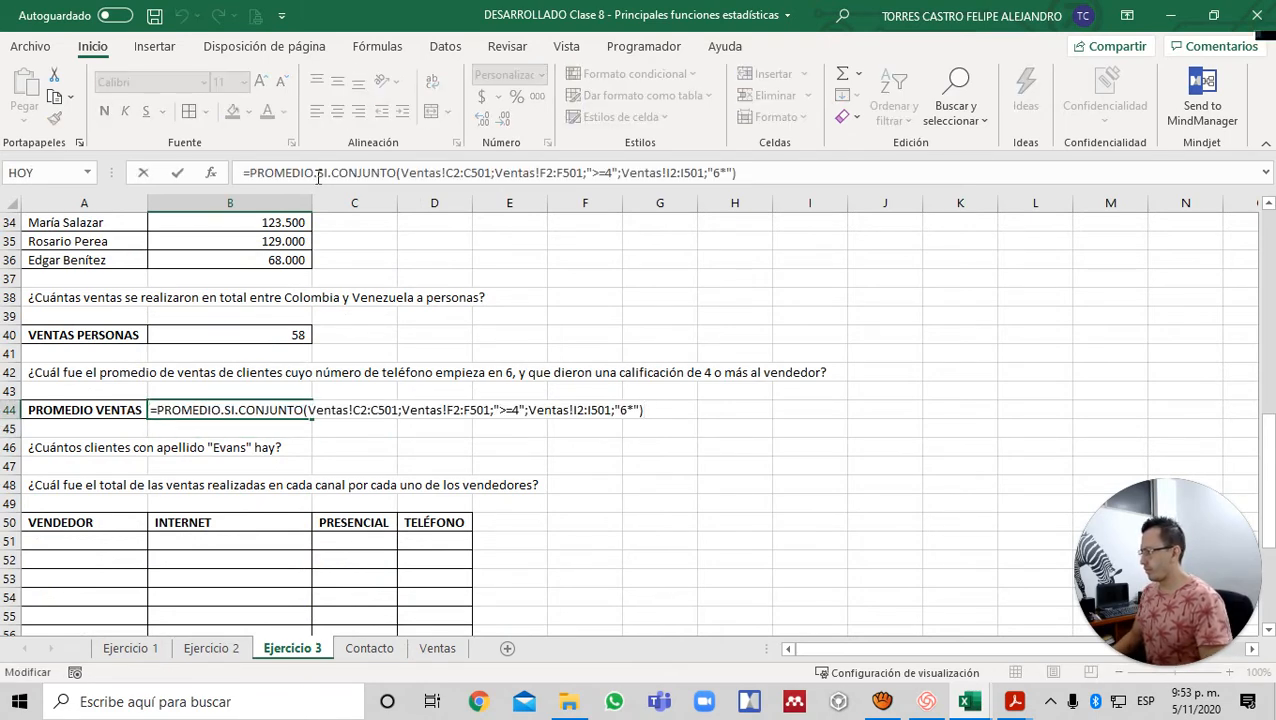
key(Return)
key(Up)
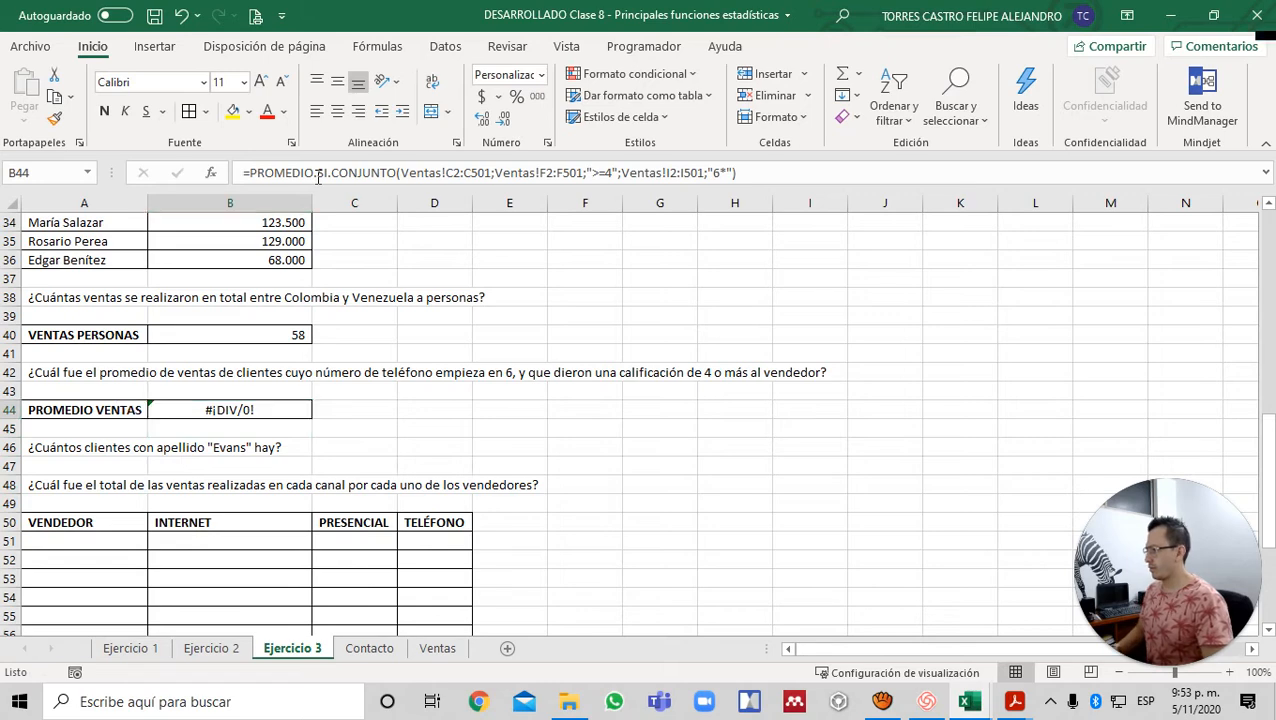
- Inspect the BUSCARV formula in I2 of the Ventas sheet and fill it down the whole TELÉFONO column
key(ctrl+Page_Down)
key(ctrl+Page_Down)
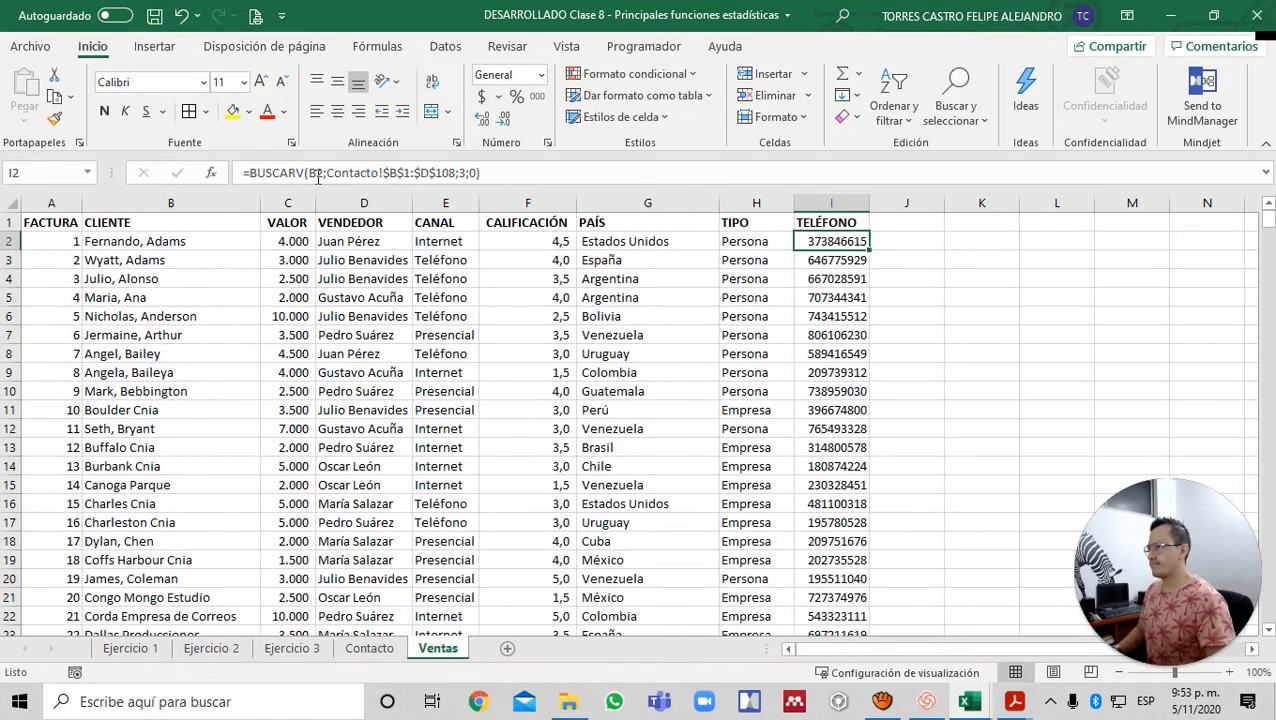
key(F2)
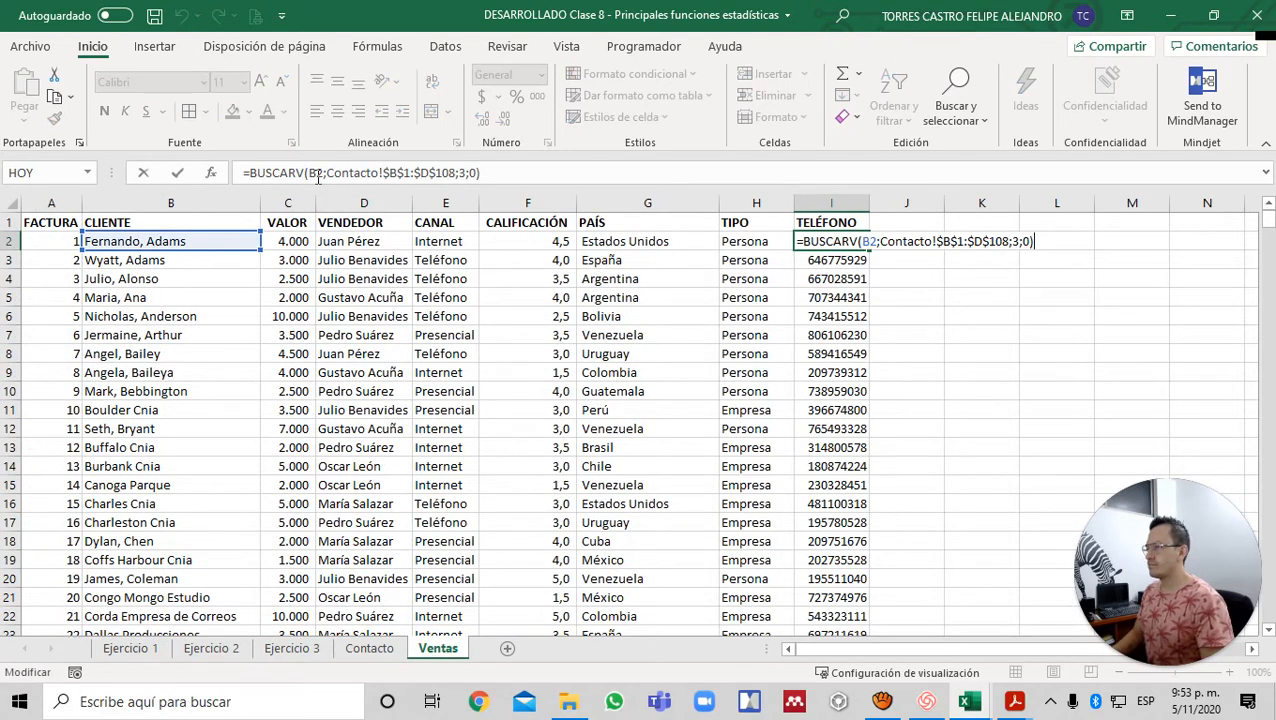
key(Escape)
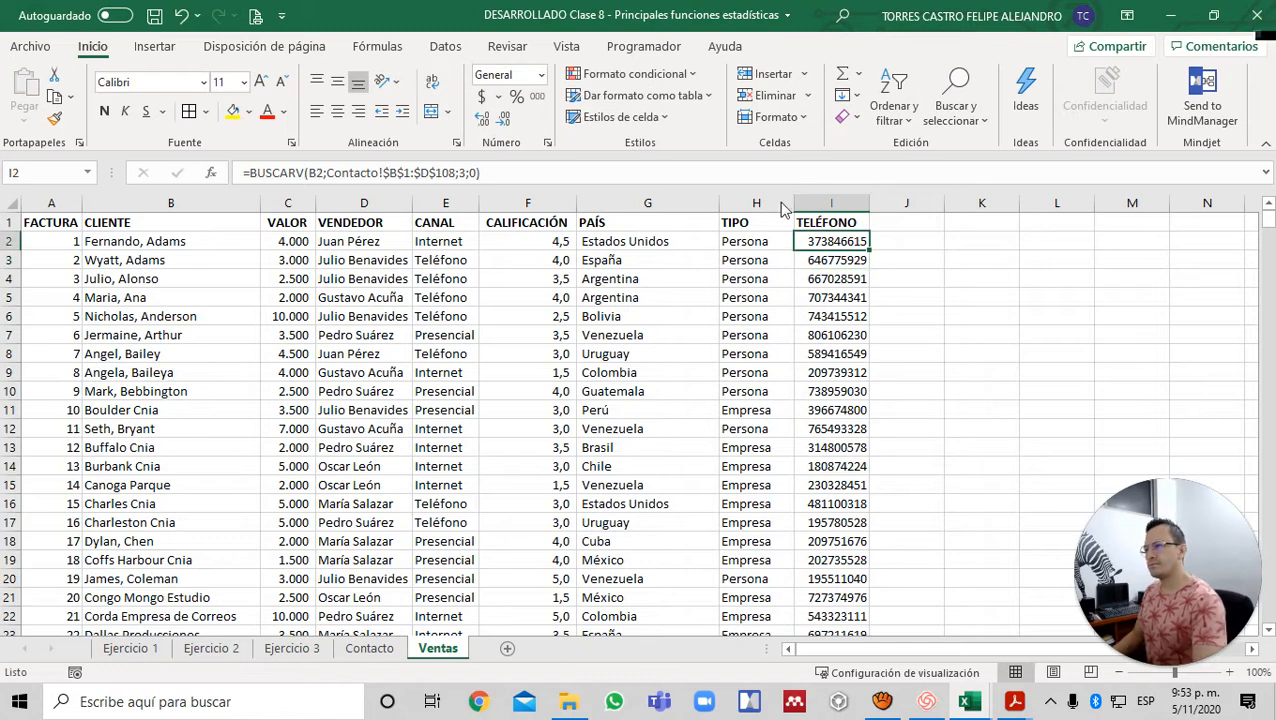
double_click(866, 248)
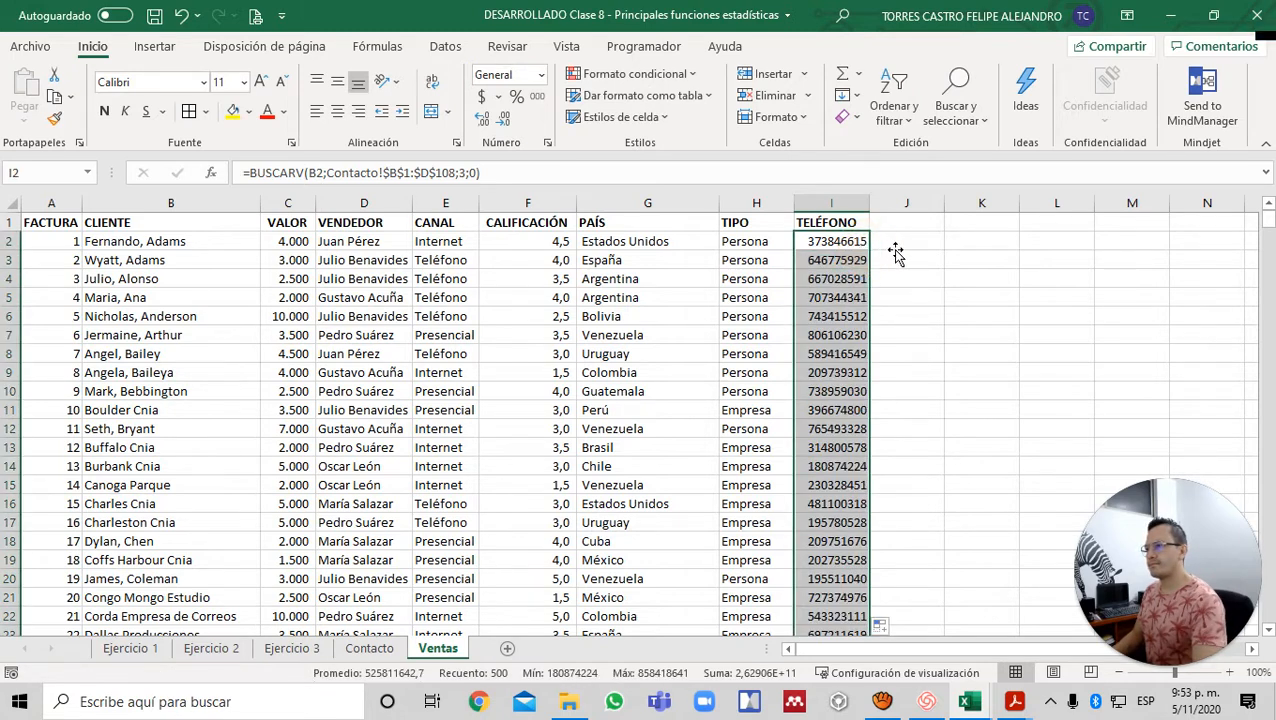
click(903, 257)
key(Left)
key(Up)
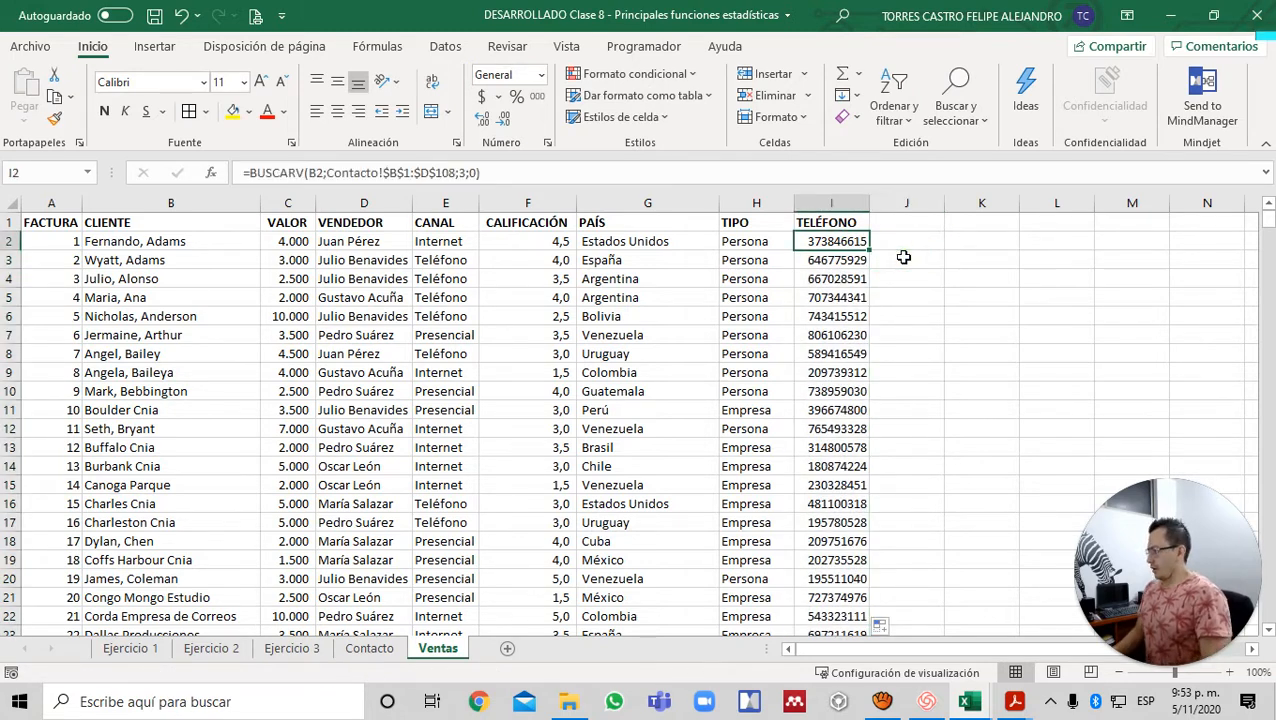
- Review the average sales formula in cell B44 of the Ejercicio 3 sheet
key(ctrl+Page_Up)
key(ctrl+Page_Up)
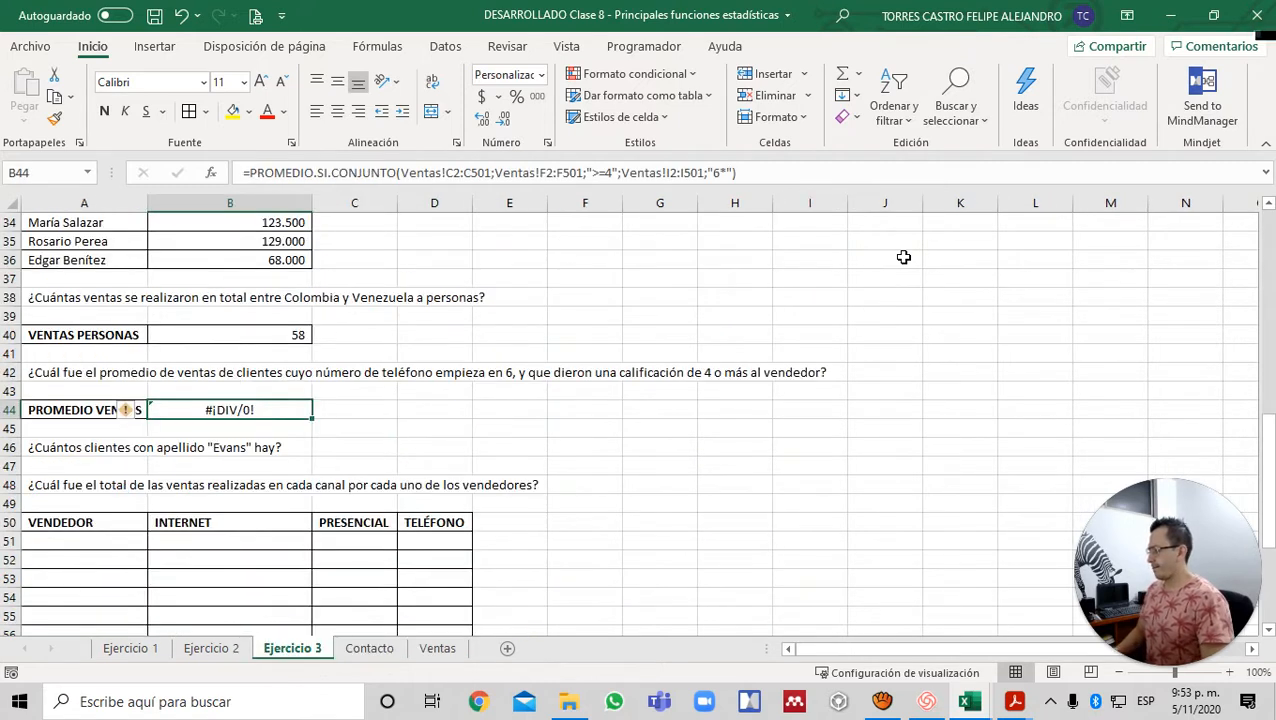
key(F2)
key(Escape)
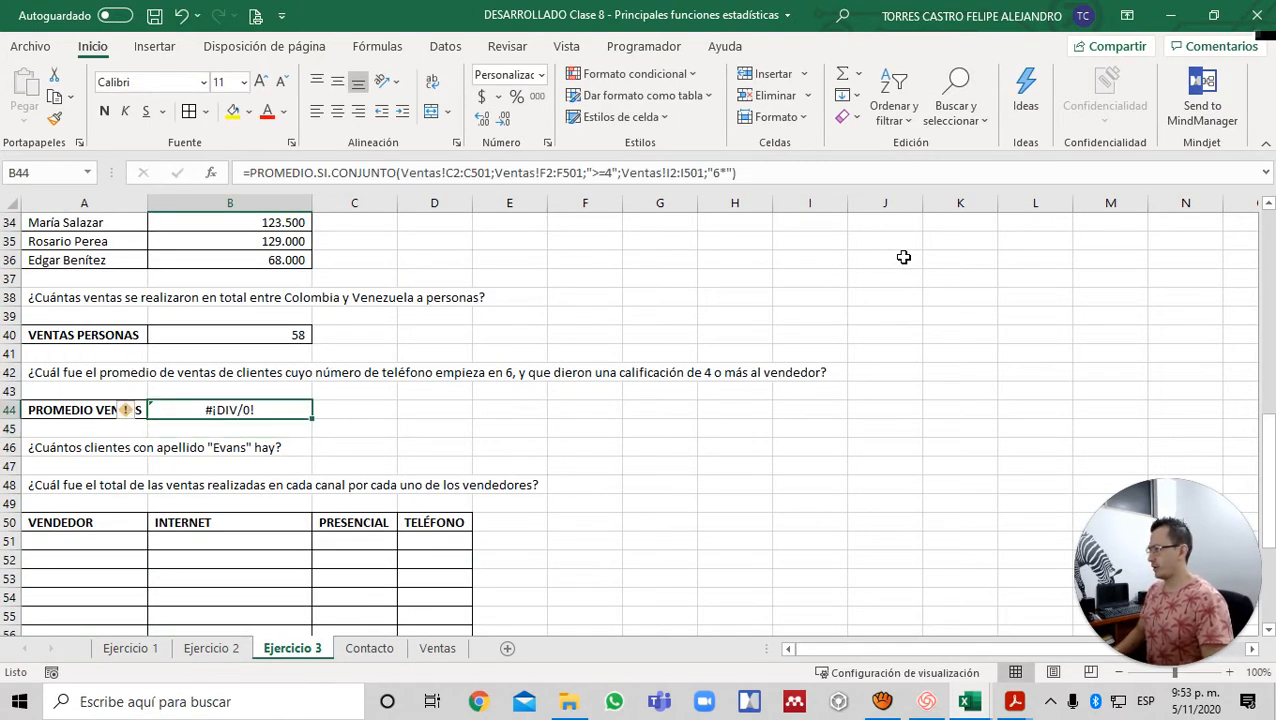
- Replace the BUSCARV formulas in I2:I501 of the Ventas sheet with their values
key(ctrl+Page_Down)
key(ctrl+Page_Down)
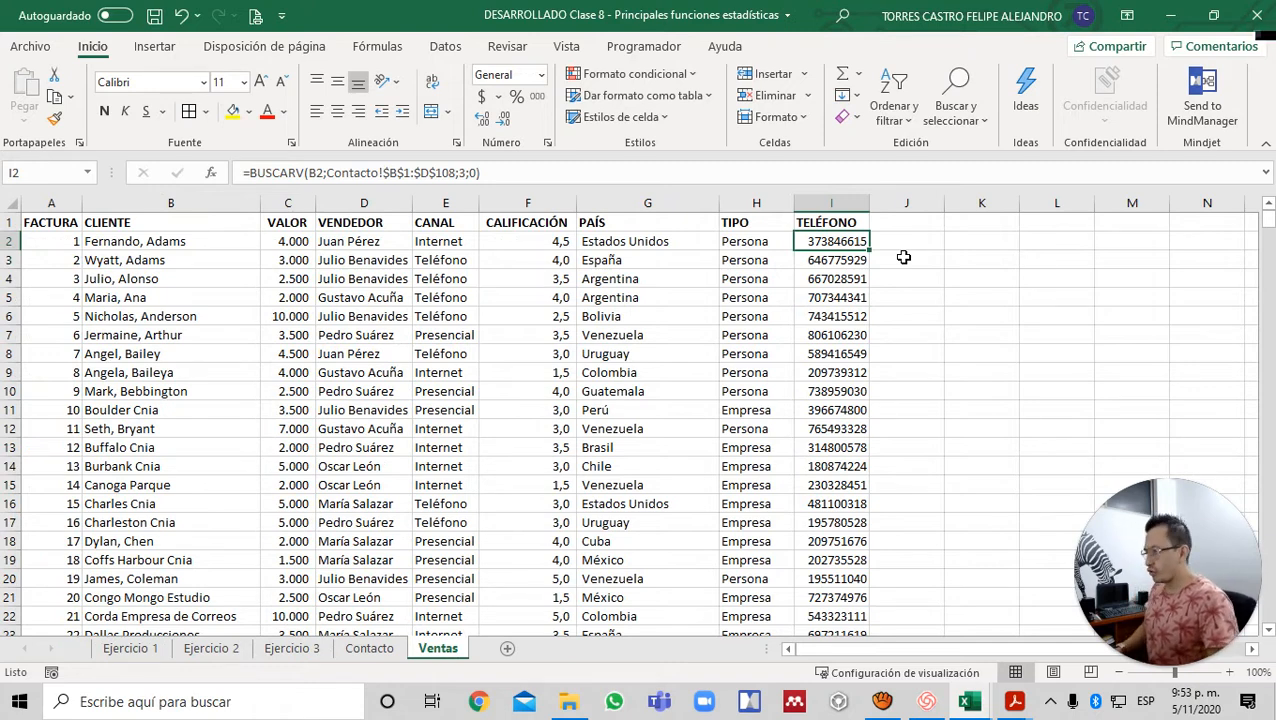
key(ctrl+shift+Down)
key(ctrl+c)
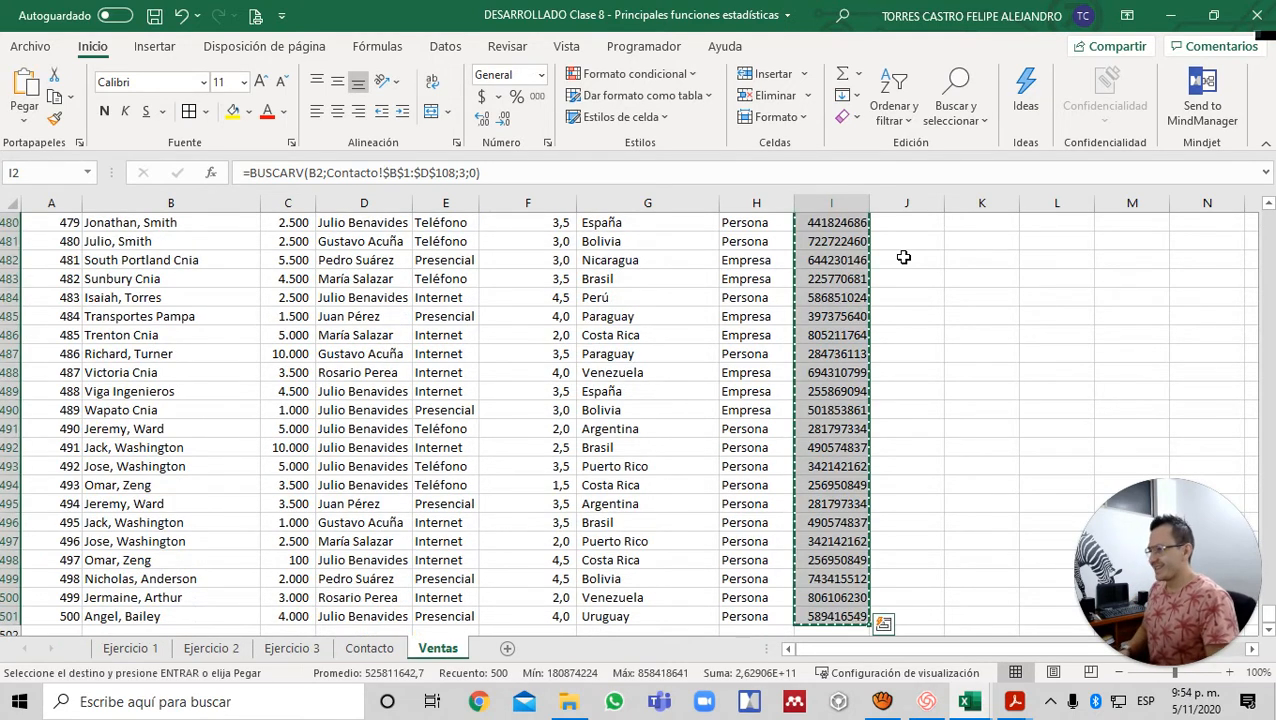
key(ctrl+Up)
key(Down)
key(shift+F10)
key(Down)
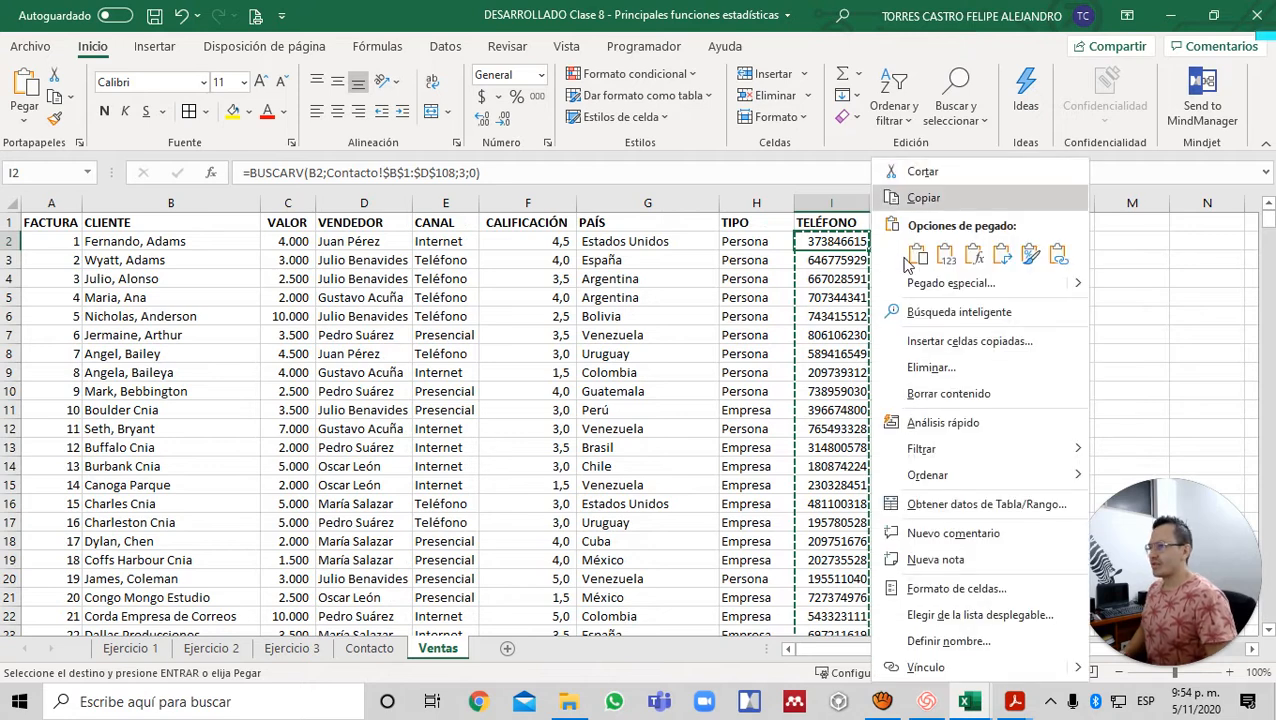
key(v)
key(Escape)
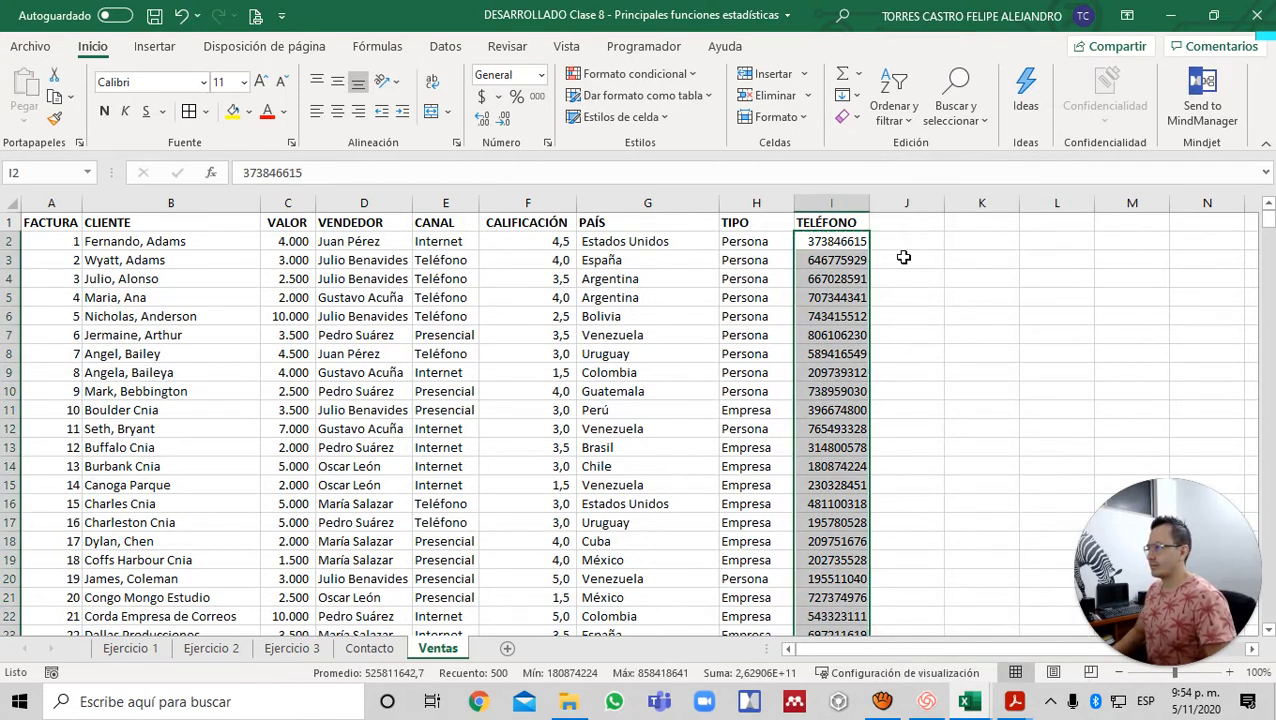
- Examine the content of I2 on the Ventas sheet and the "6*" criterion in the B44 formula of Ejercicio 3
key(Up)
key(Down)
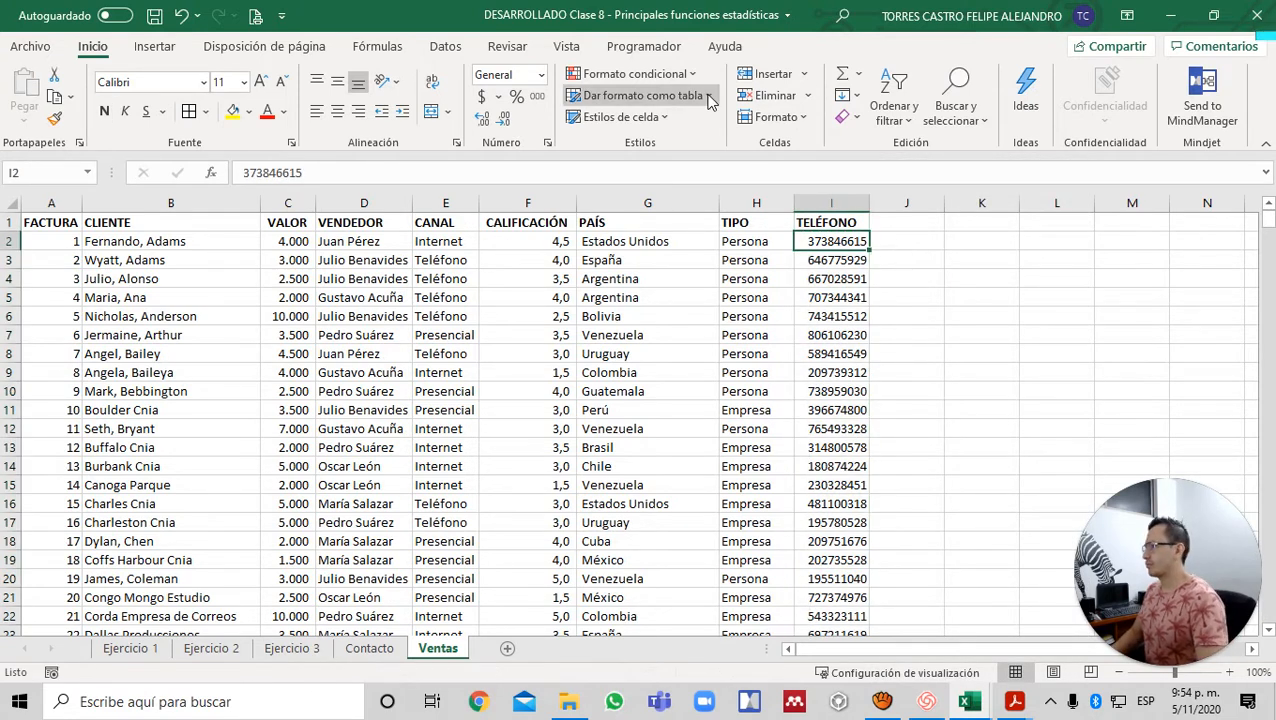
key(F2)
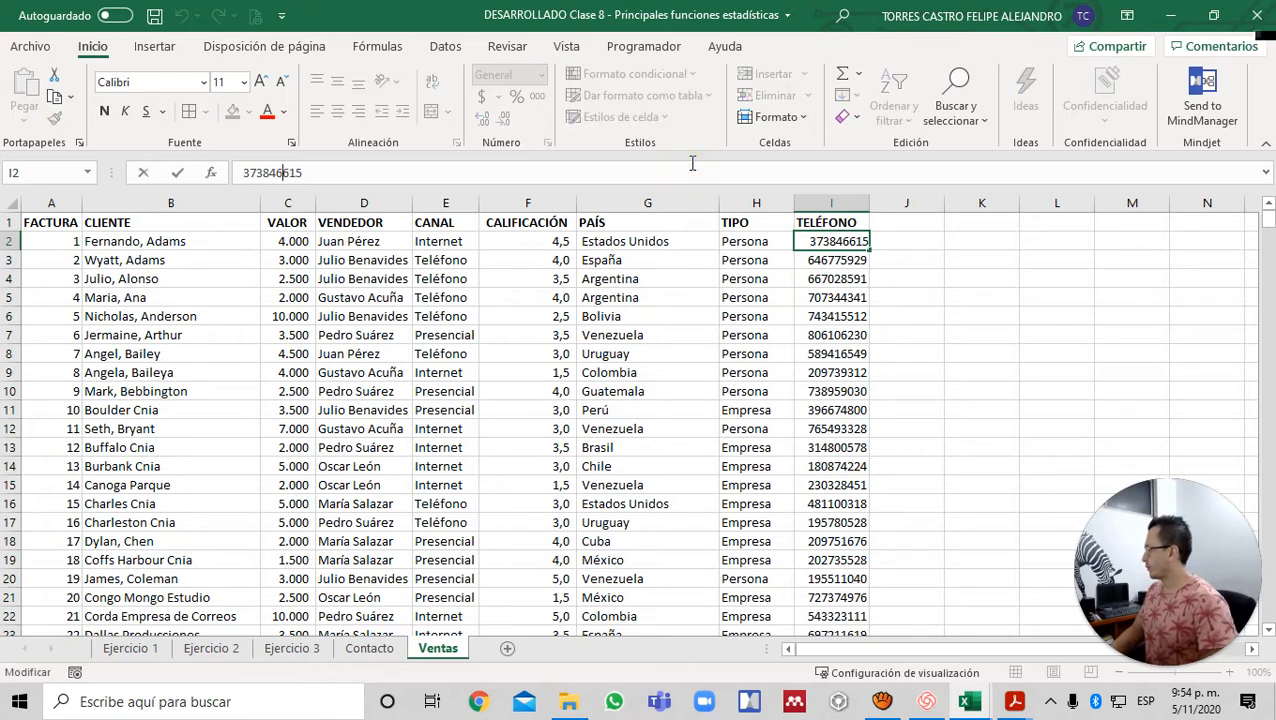
key(Escape)
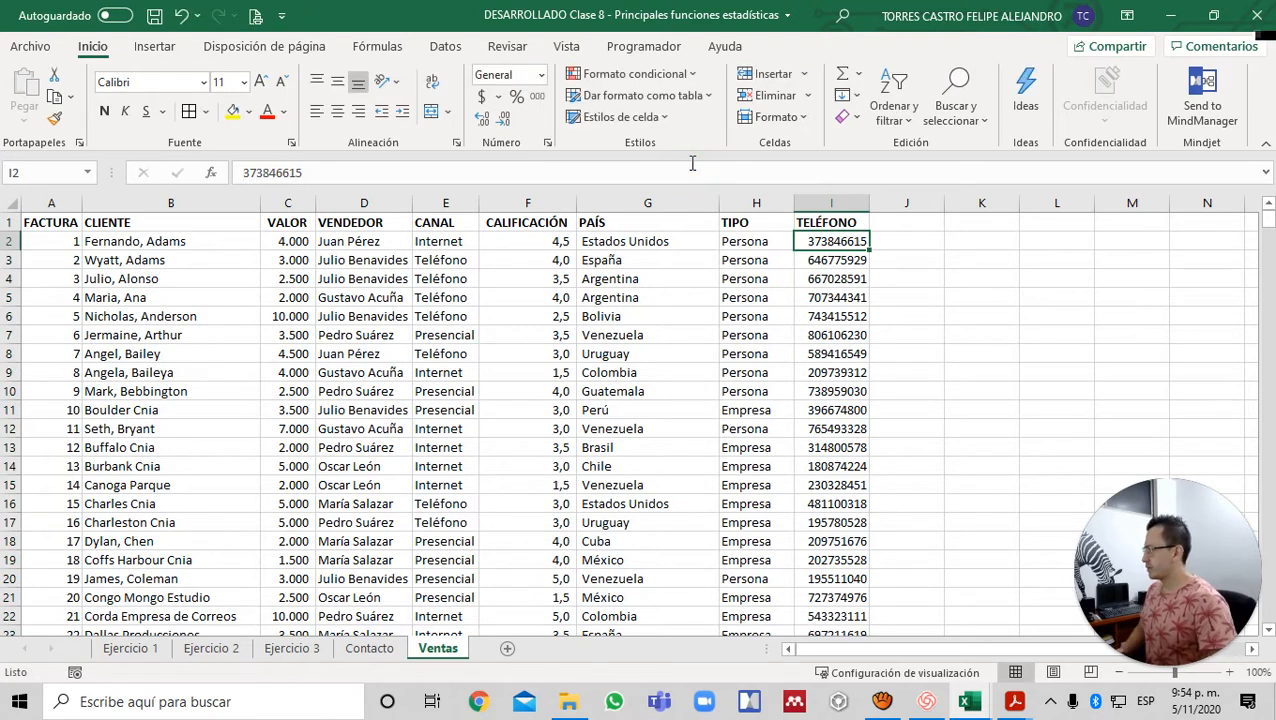
key(ctrl+Page_Up)
key(ctrl+Page_Up)
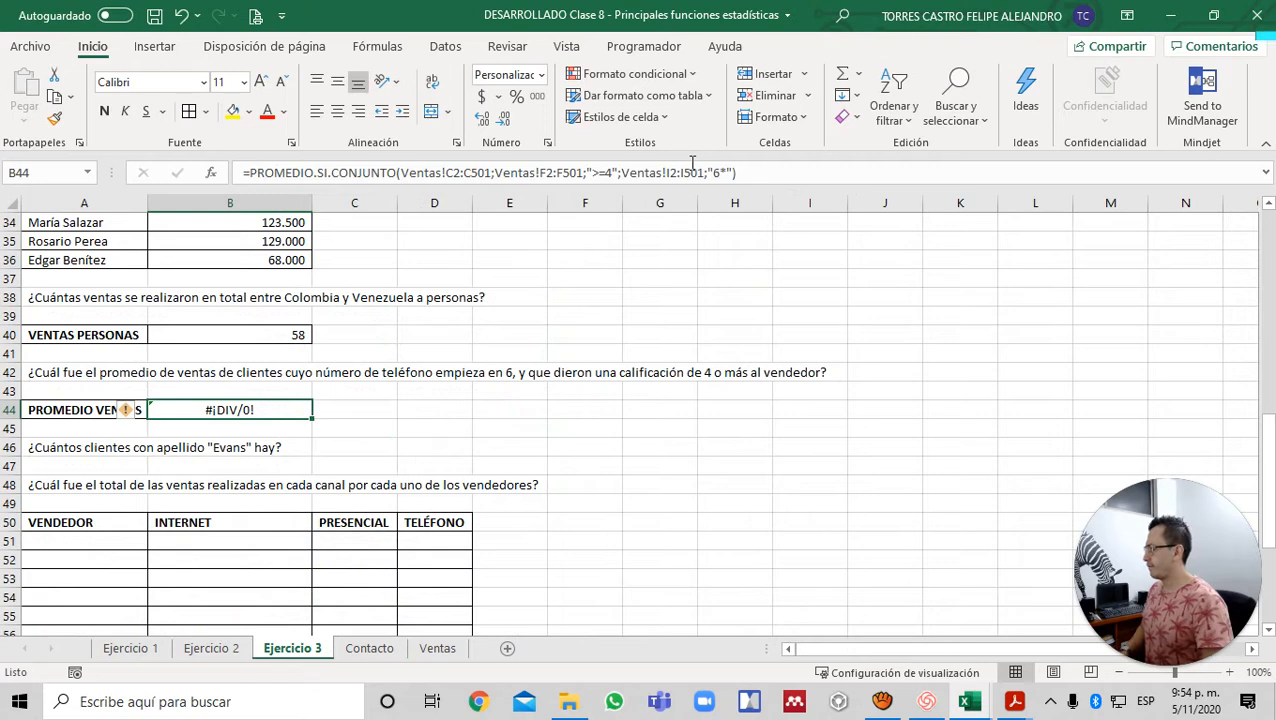
key(F2)
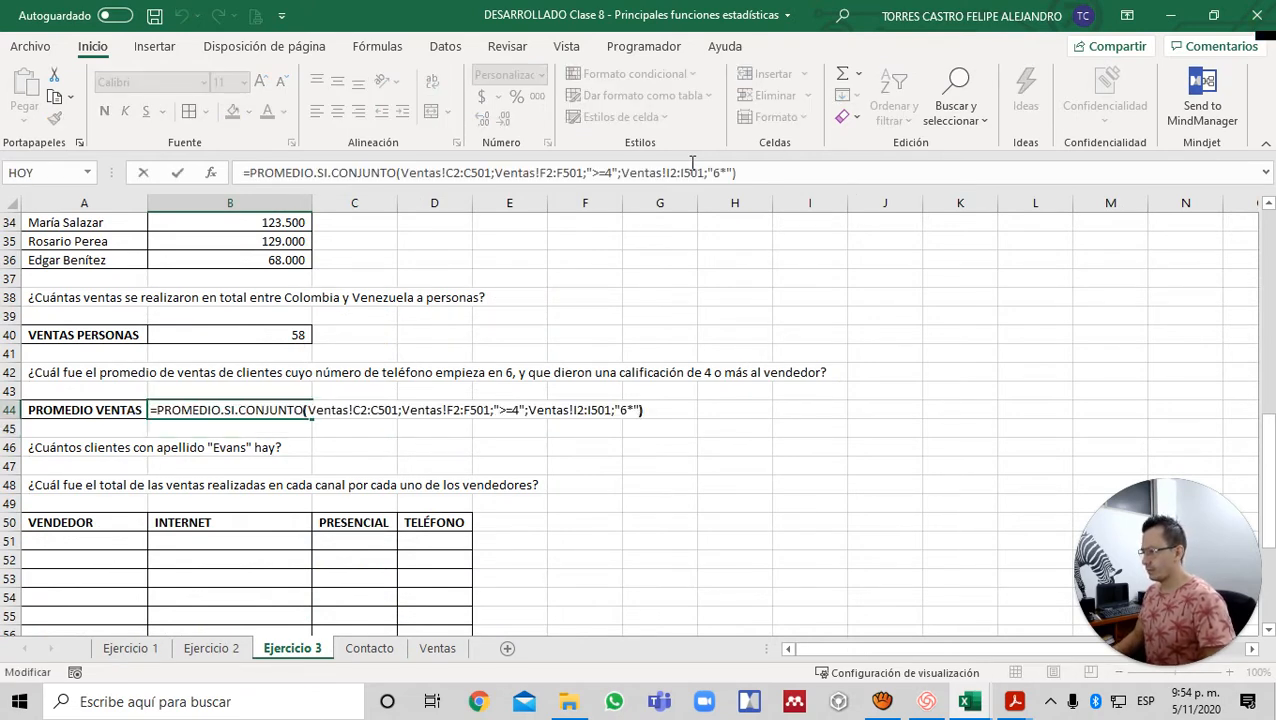
key(Left)
key(Left)
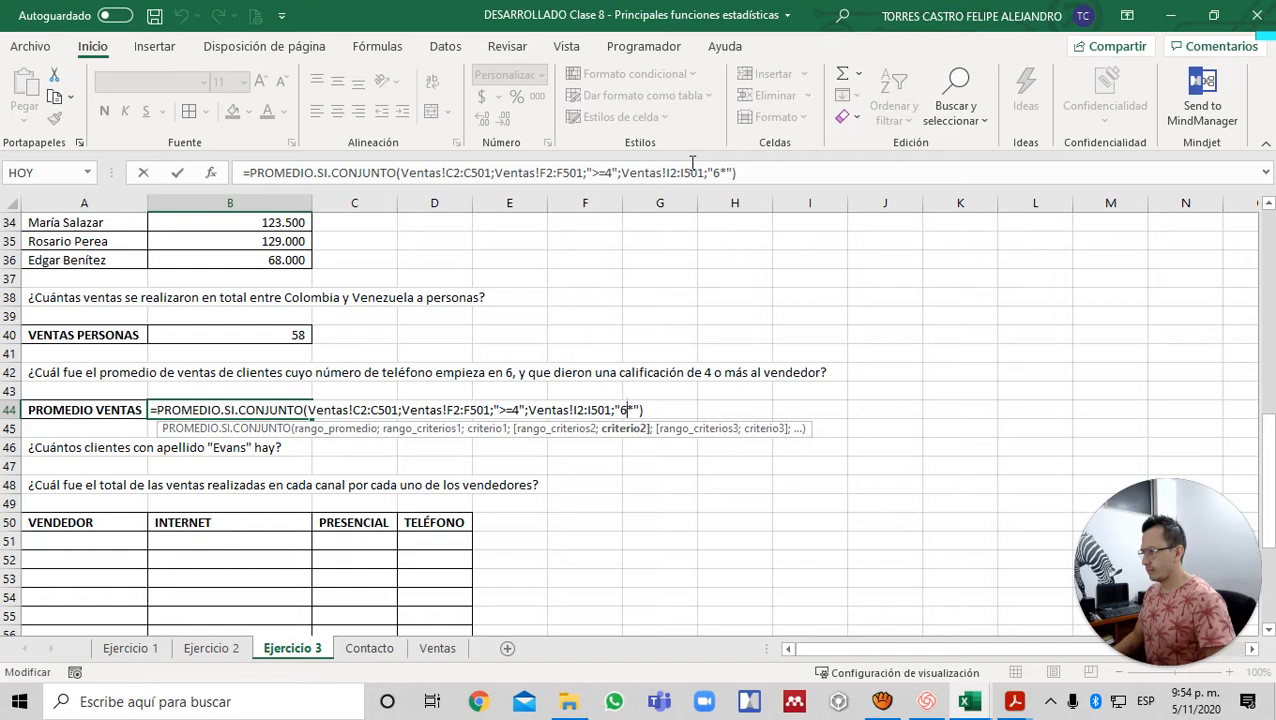
key(Left)
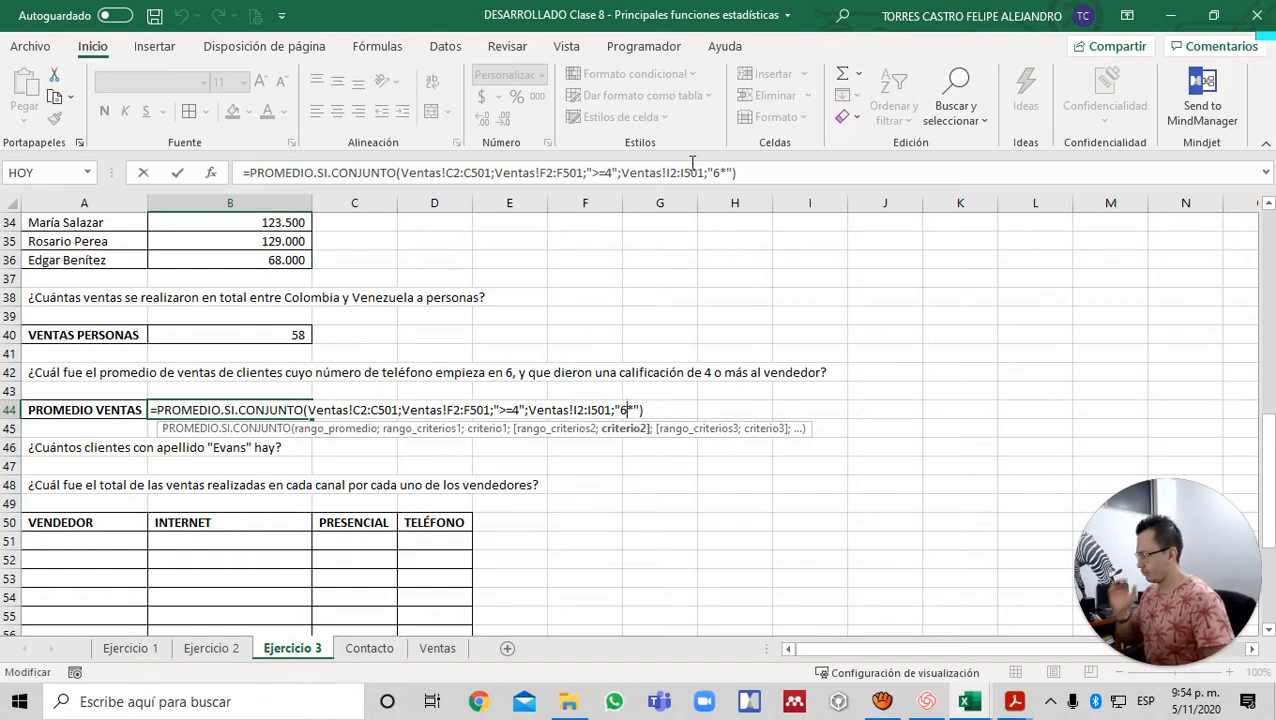
key(Escape)
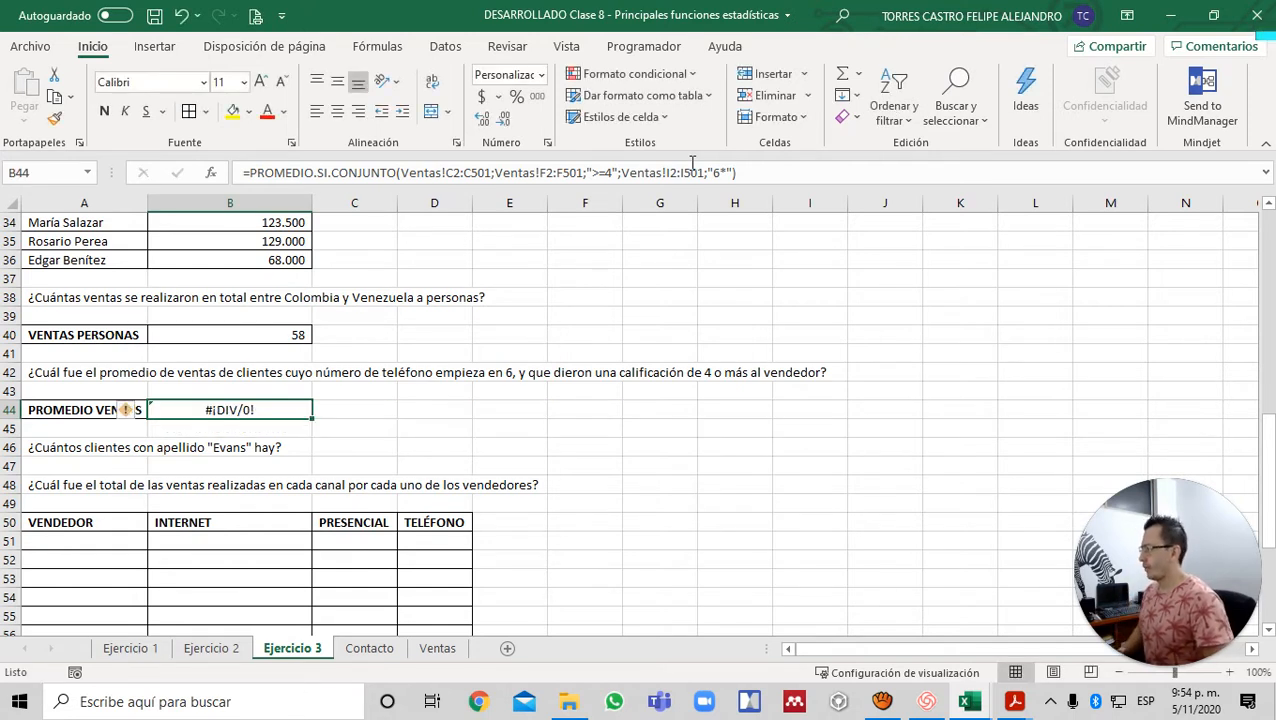
- Try replacing the "6*" criterion in the B44 formula of Ejercicio 3 with a reference to Ventas!I2
key(ctrl+Page_Down)
key(ctrl+Page_Down)
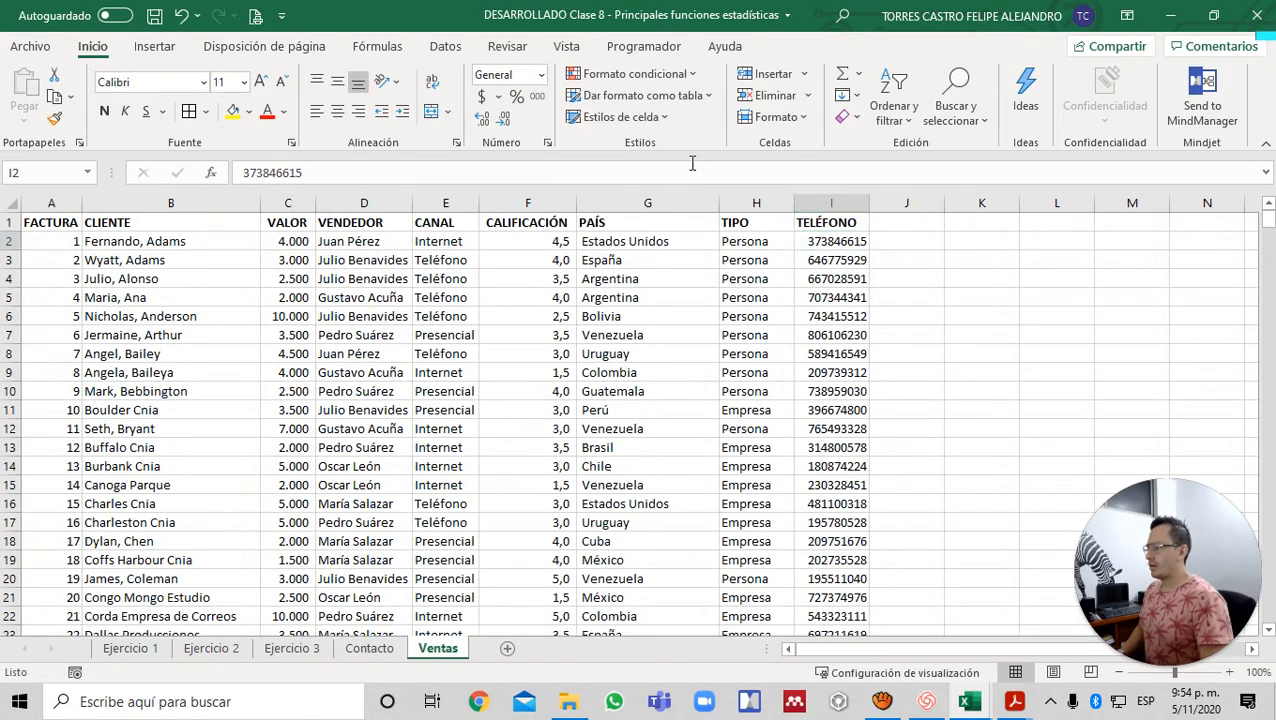
key(ctrl+Page_Up)
key(ctrl+Page_Up)
key(F2)
key(Left)
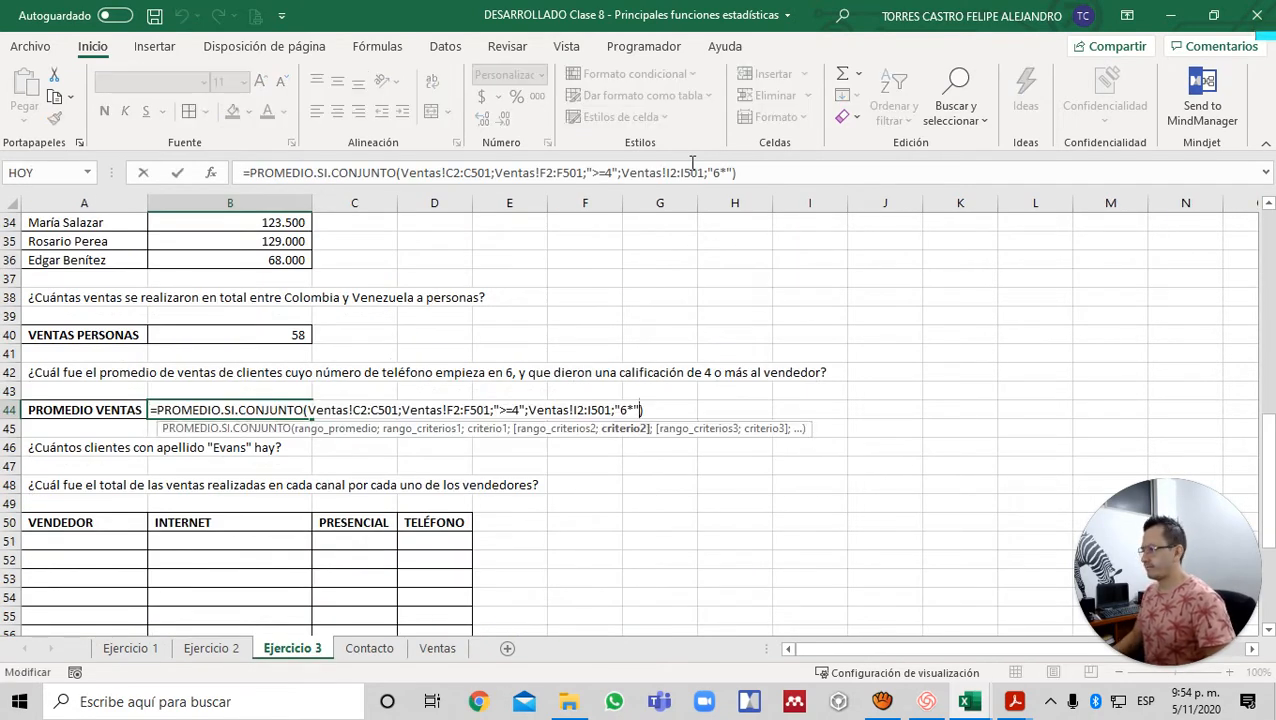
key(BackSpace)
key(BackSpace)
key(BackSpace)
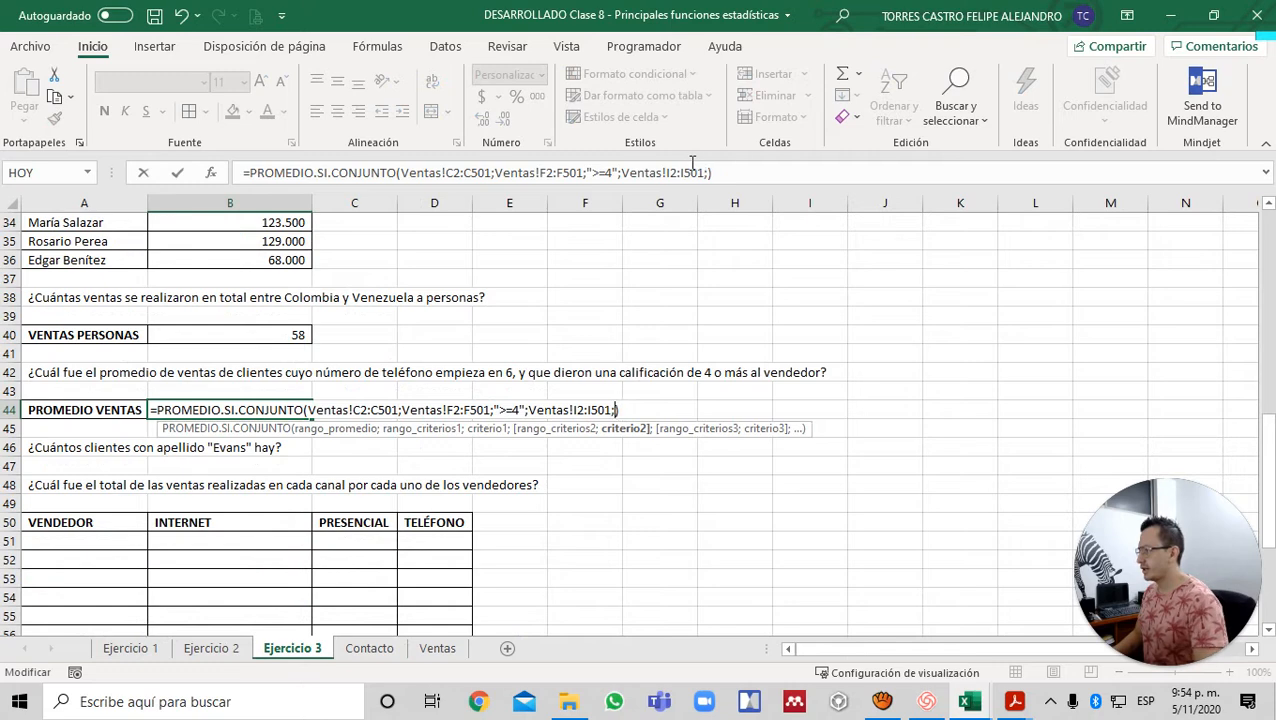
click(436, 650)
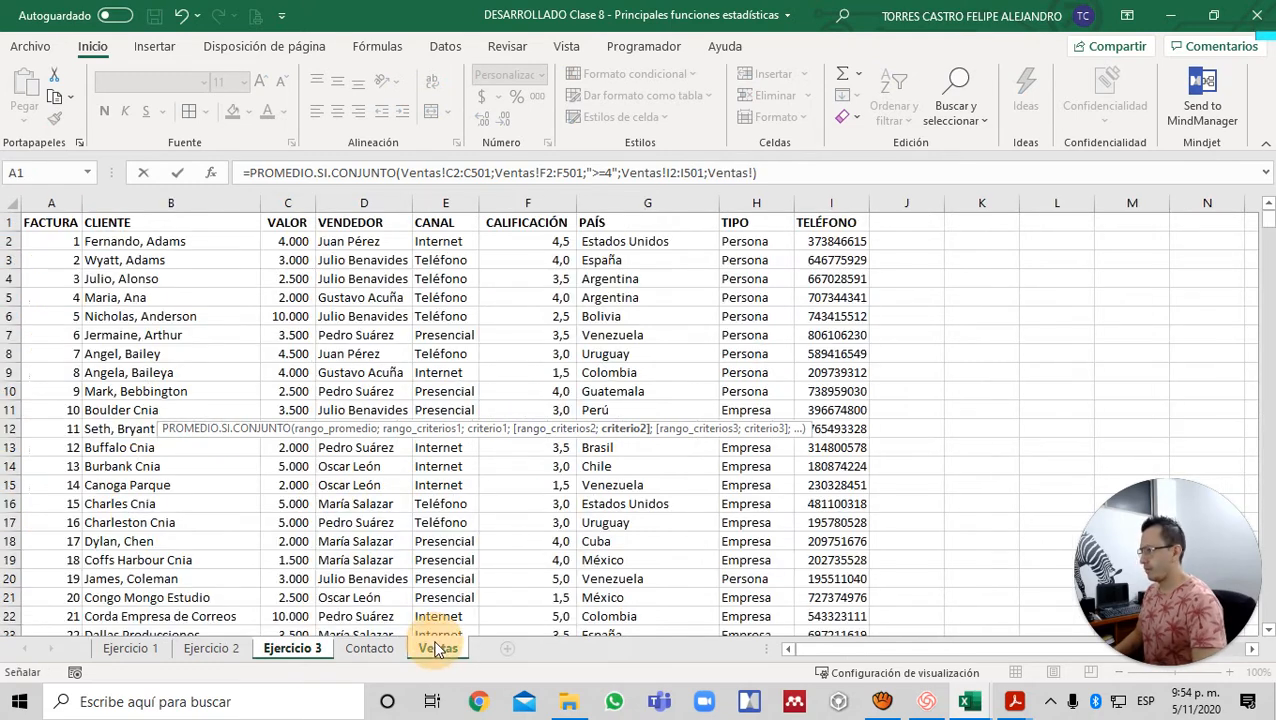
click(849, 242)
key(Return)
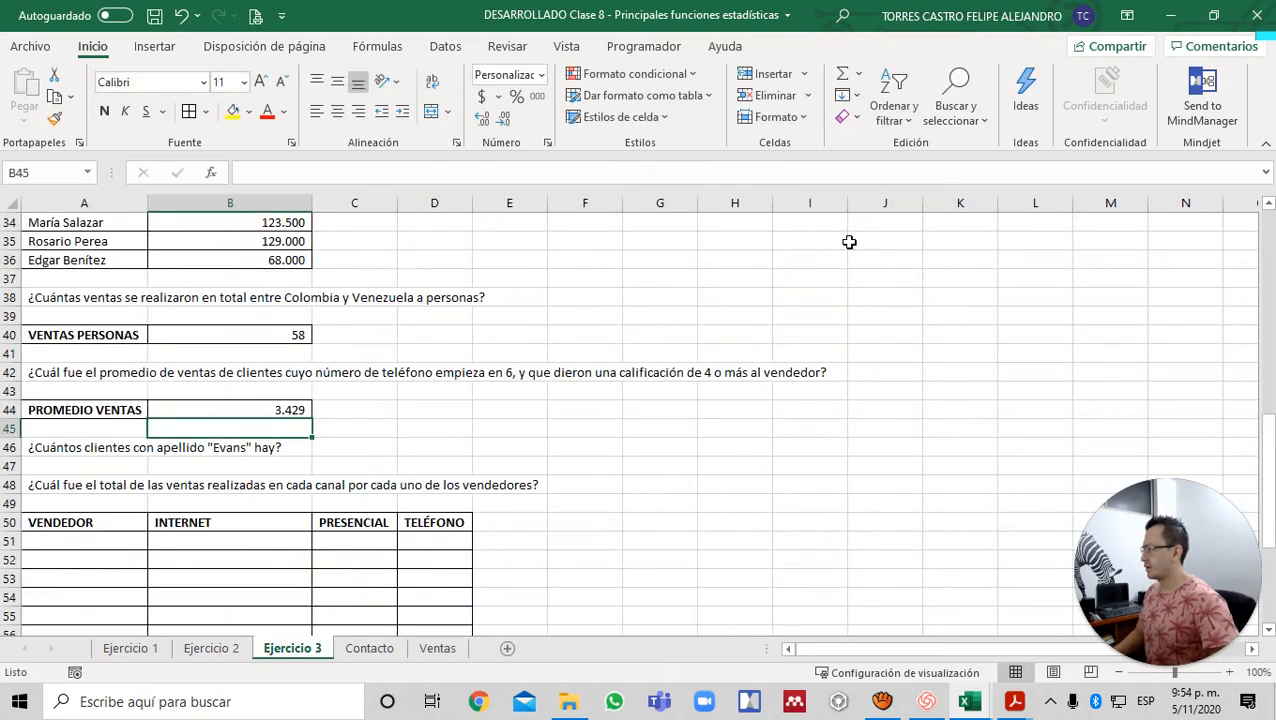
- Change the phone criterion in the B44 formula from the Ventas!I2 reference back to "6*"
key(Up)
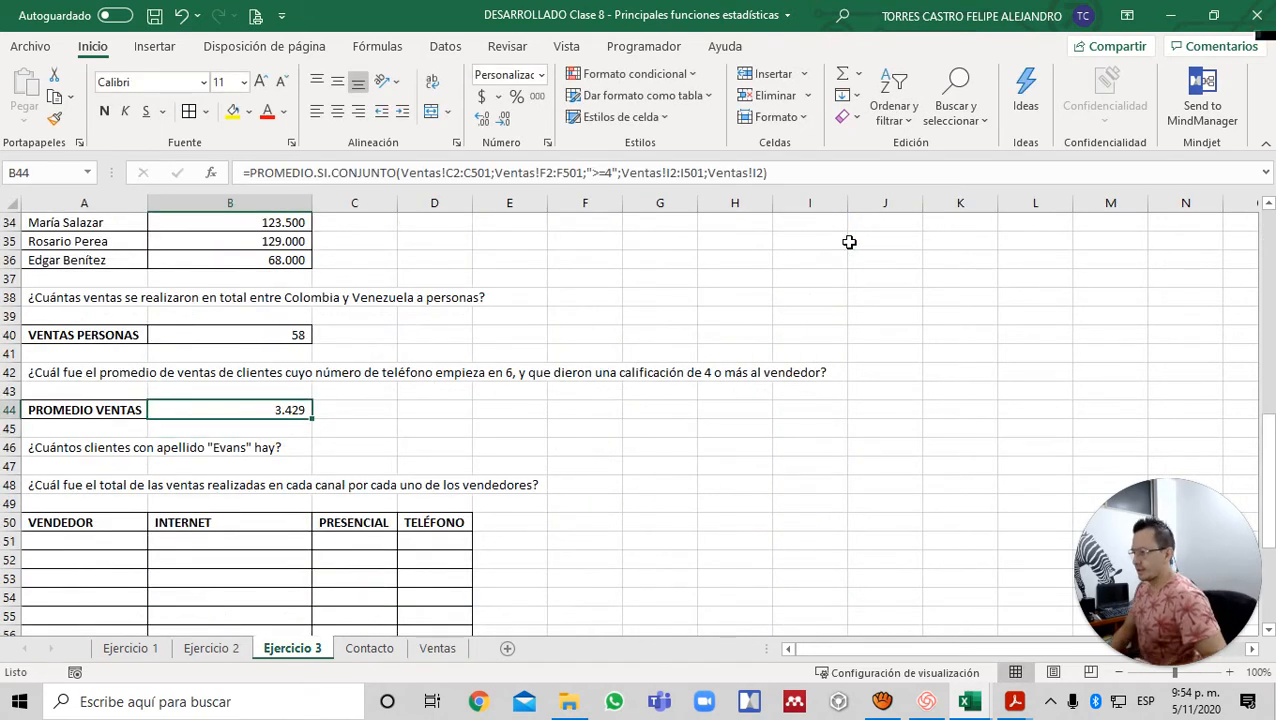
key(F2)
key(Left)
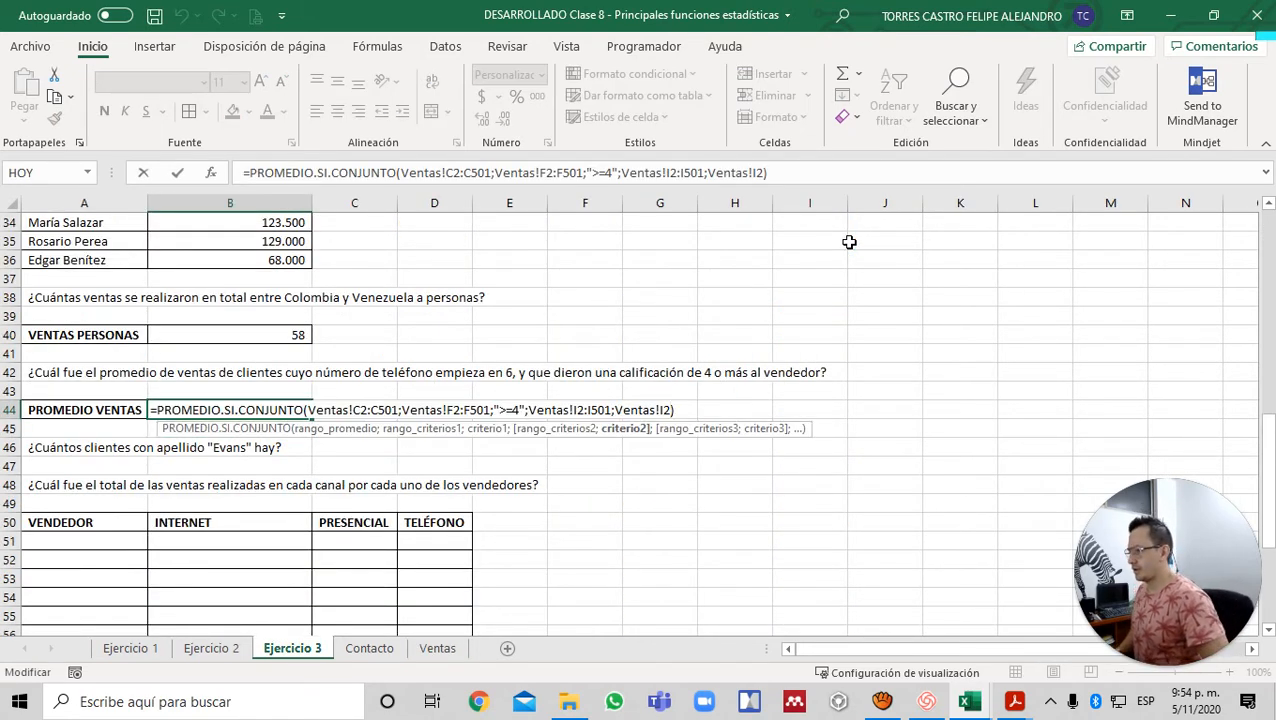
key(shift+Left)
key(shift+Left)
key(shift+Left)
key(shift+Left)
key(shift+Left)
key(shift+Left)
key(shift+Left)
key(shift+Left)
key(shift+Left)
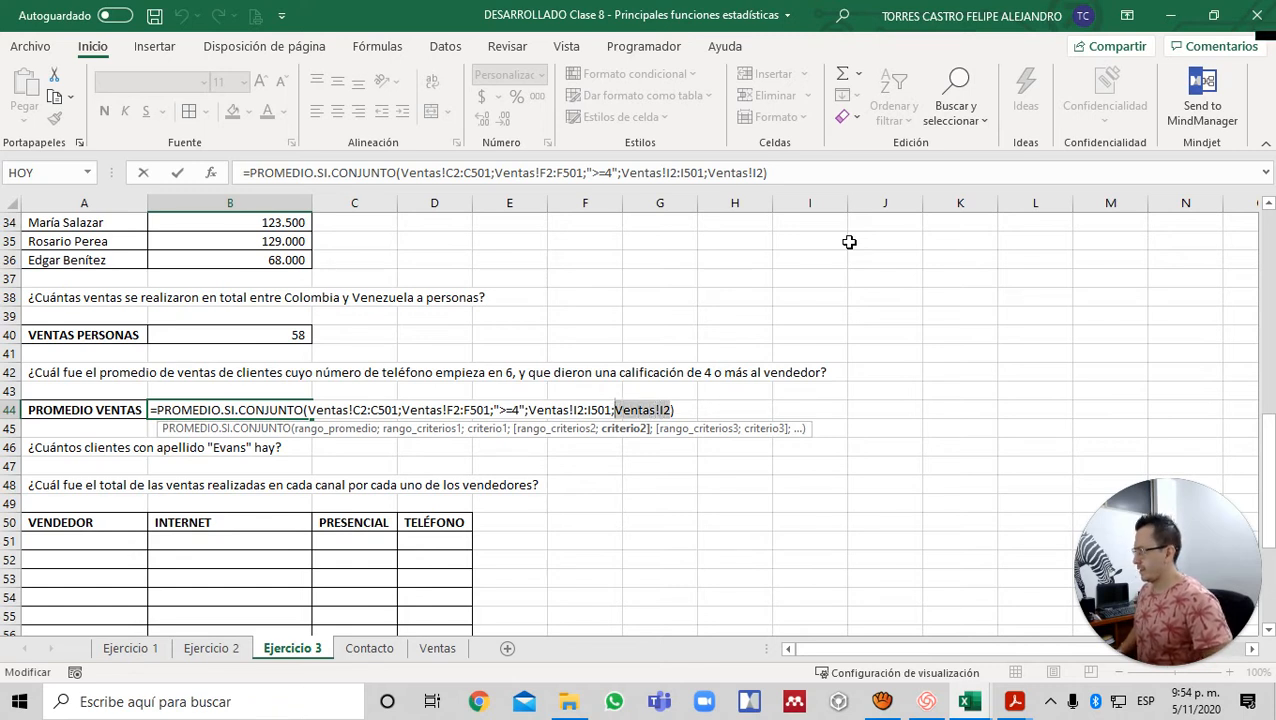
text(")
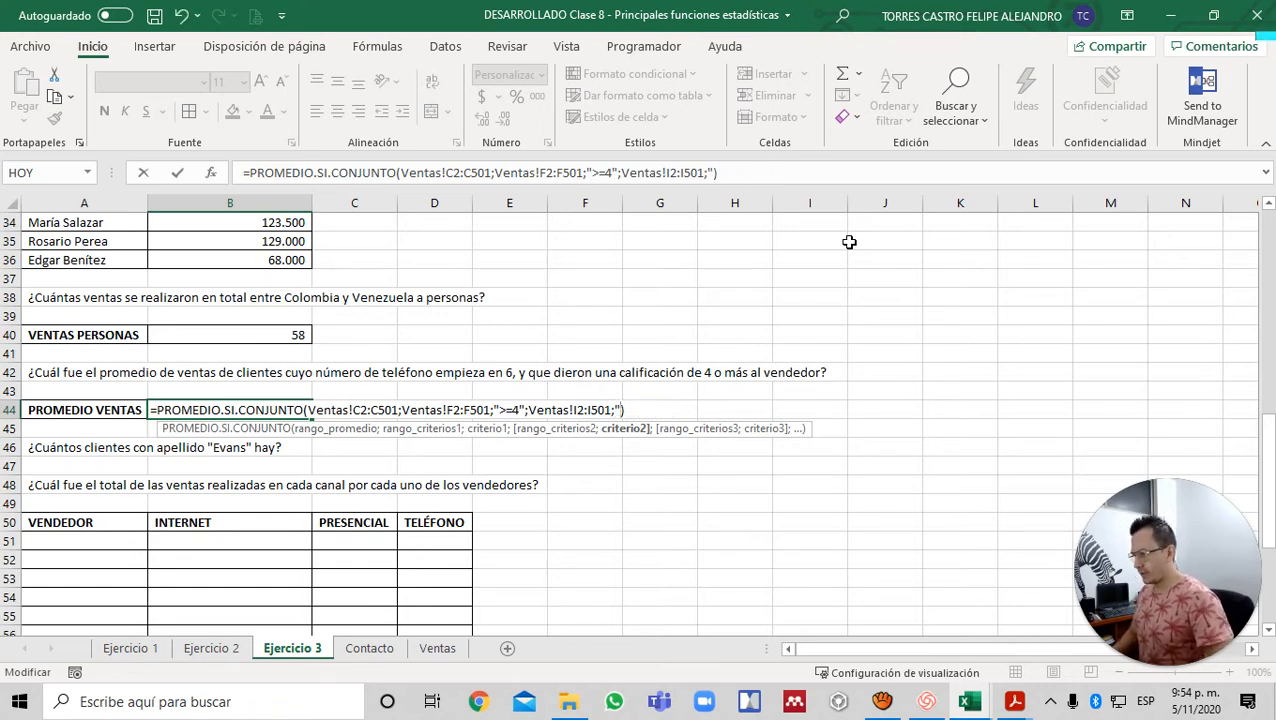
text(6*")
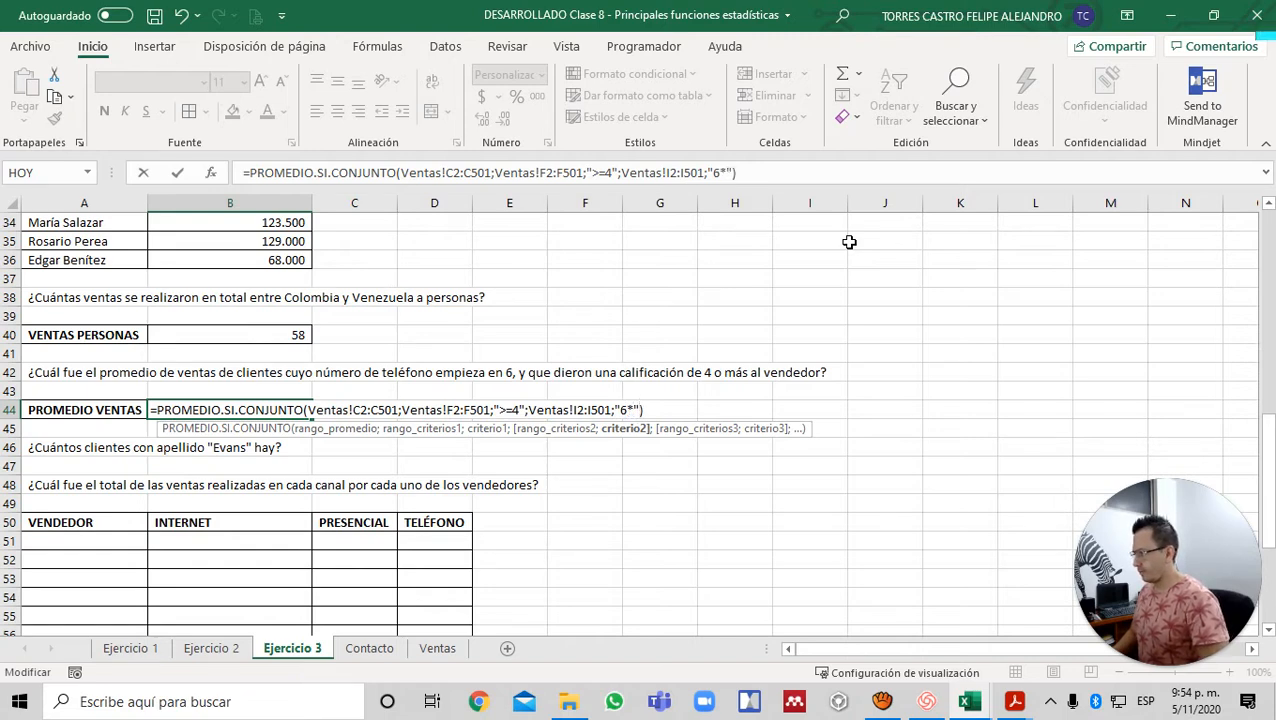
key(Return)
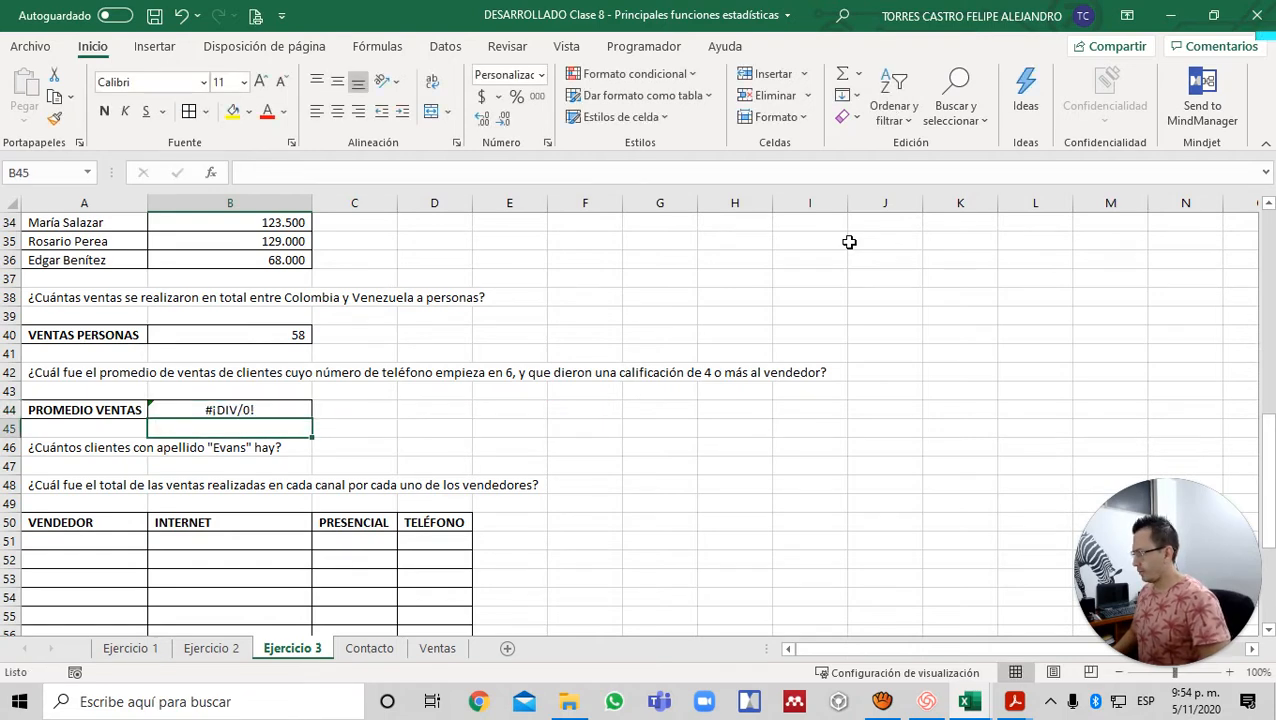
- Enter 1 in cell J2 of the Ventas sheet as a multiplication factor
key(Up)
key(ctrl+Page_Down)
key(ctrl+Page_Down)
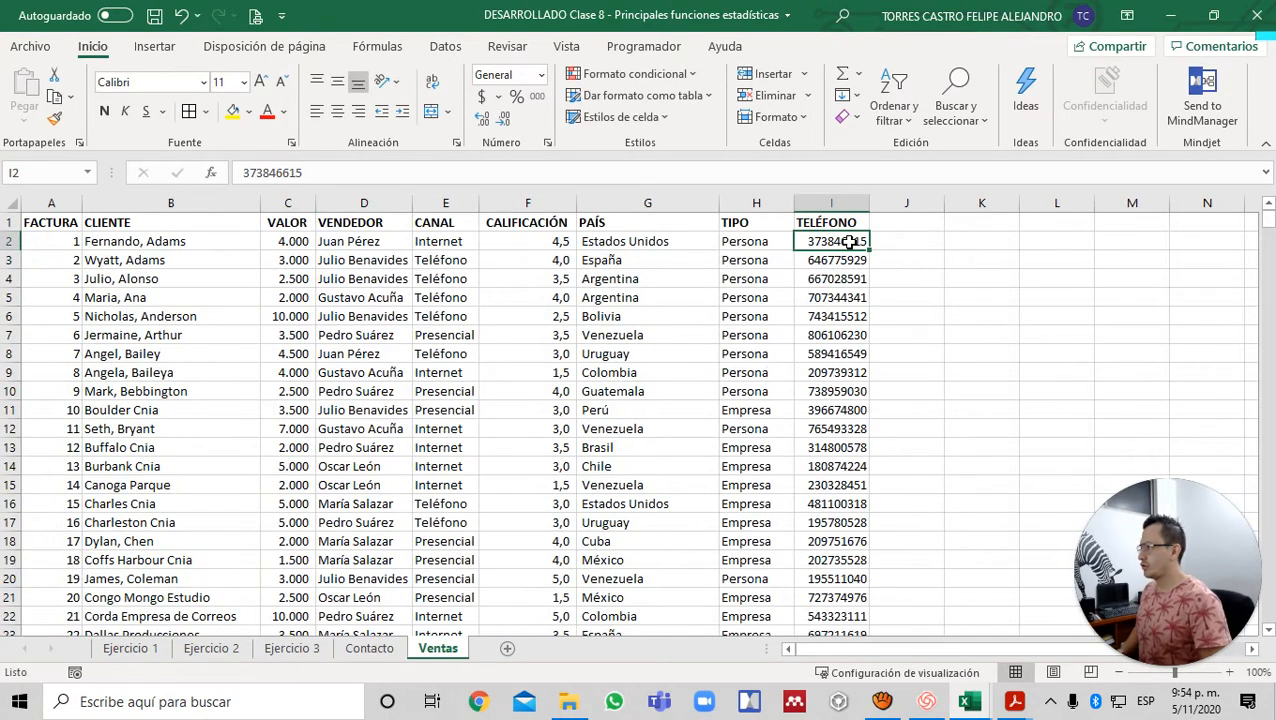
key(Down)
key(Up)
key(Right)
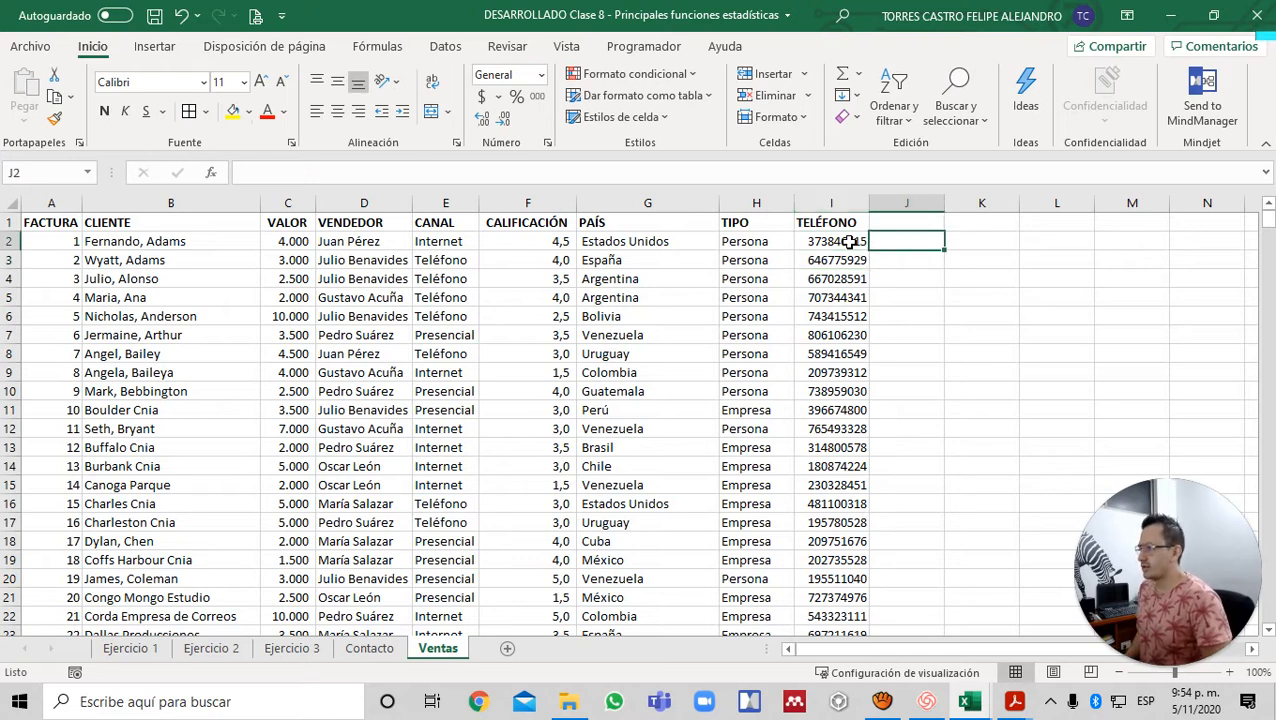
text(1)
key(Return)
key(Up)
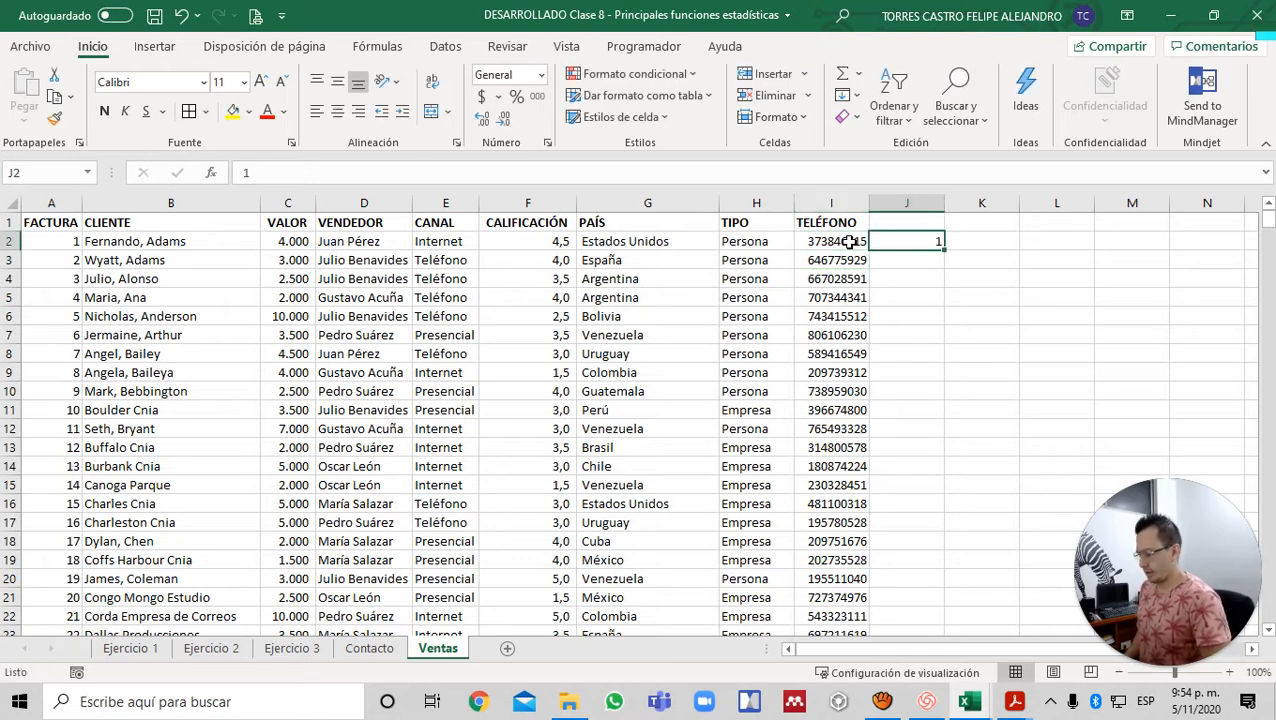
- Try multiplying the phone values in I2:I501 by the 1 in J2, using Paste Special with the Multiplicar operation
key(ctrl+c)
key(Left)
key(ctrl+shift+Down)
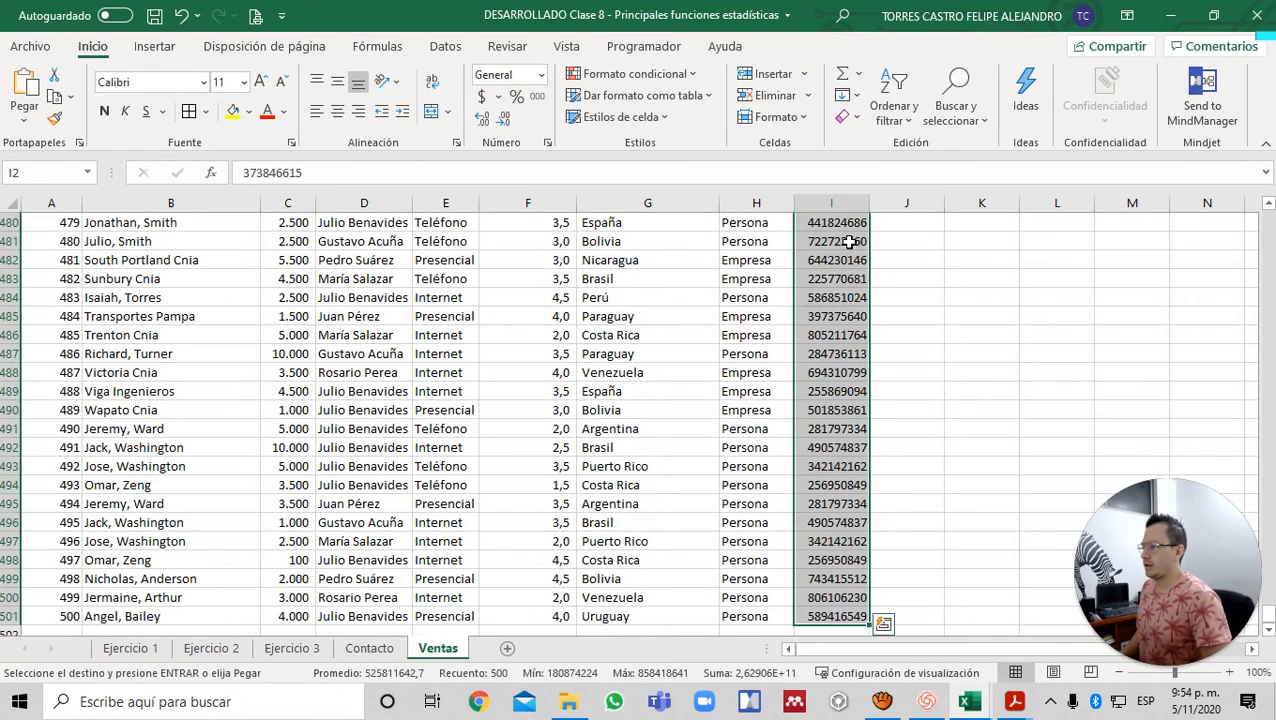
key(shift+F10)
key(Down)
key(Down)
key(Right)
key(Right)
key(Right)
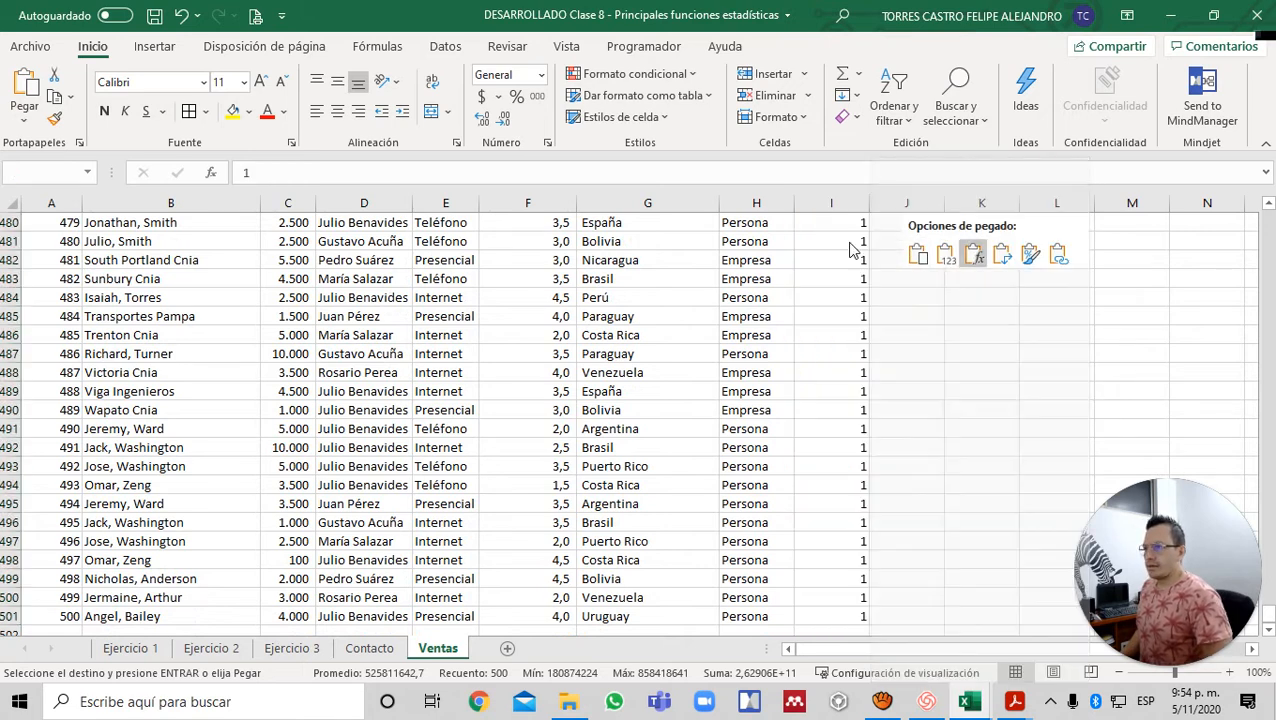
key(Down)
key(Right)
key(Down)
key(Down)
key(Down)
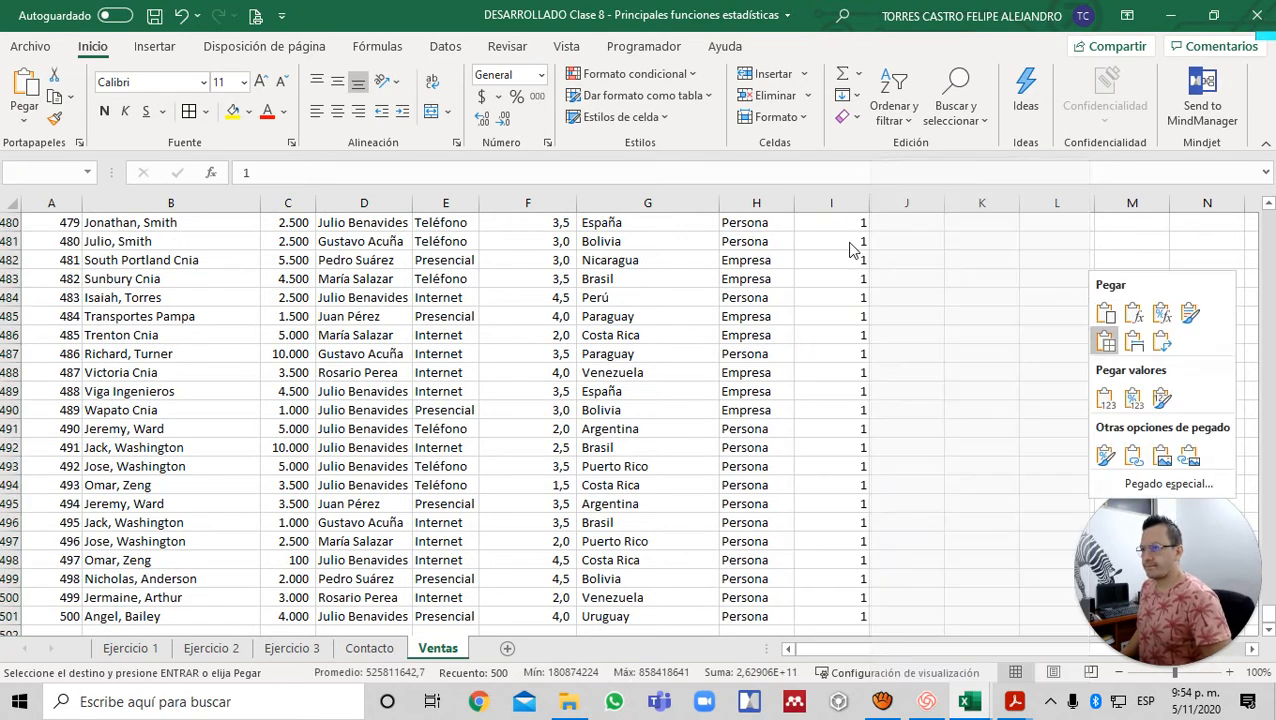
key(Down)
key(Return)
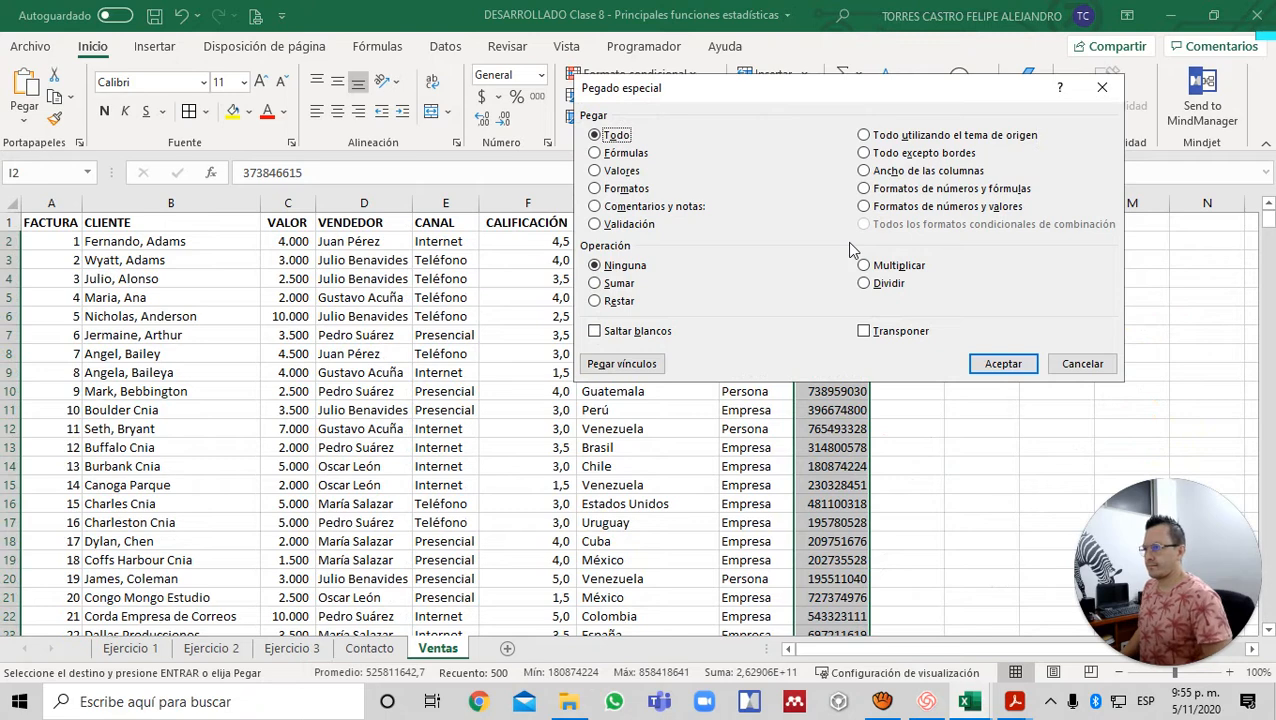
key(alt+m)
key(Return)
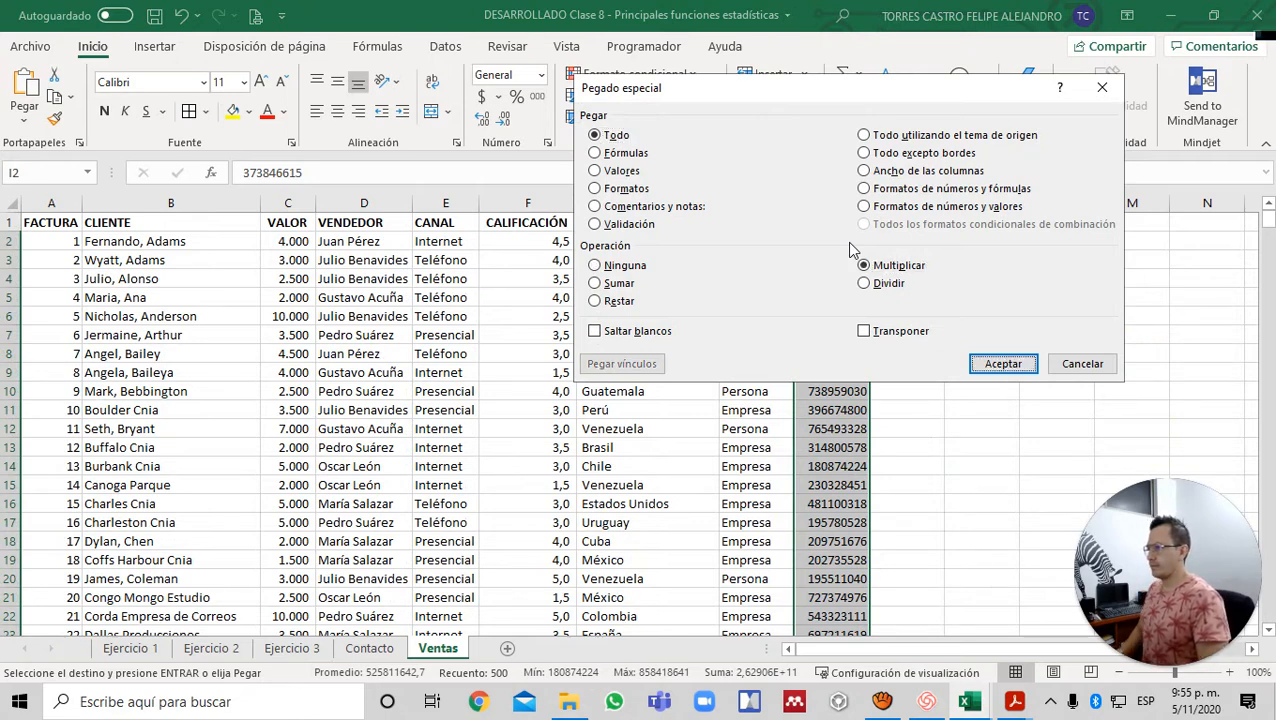
key(Escape)
- Examine the phone columns on the Contacto and Ventas sheets and the B44 average formula in Ejercicio 3
key(Left)
key(ctrl+Page_Up)
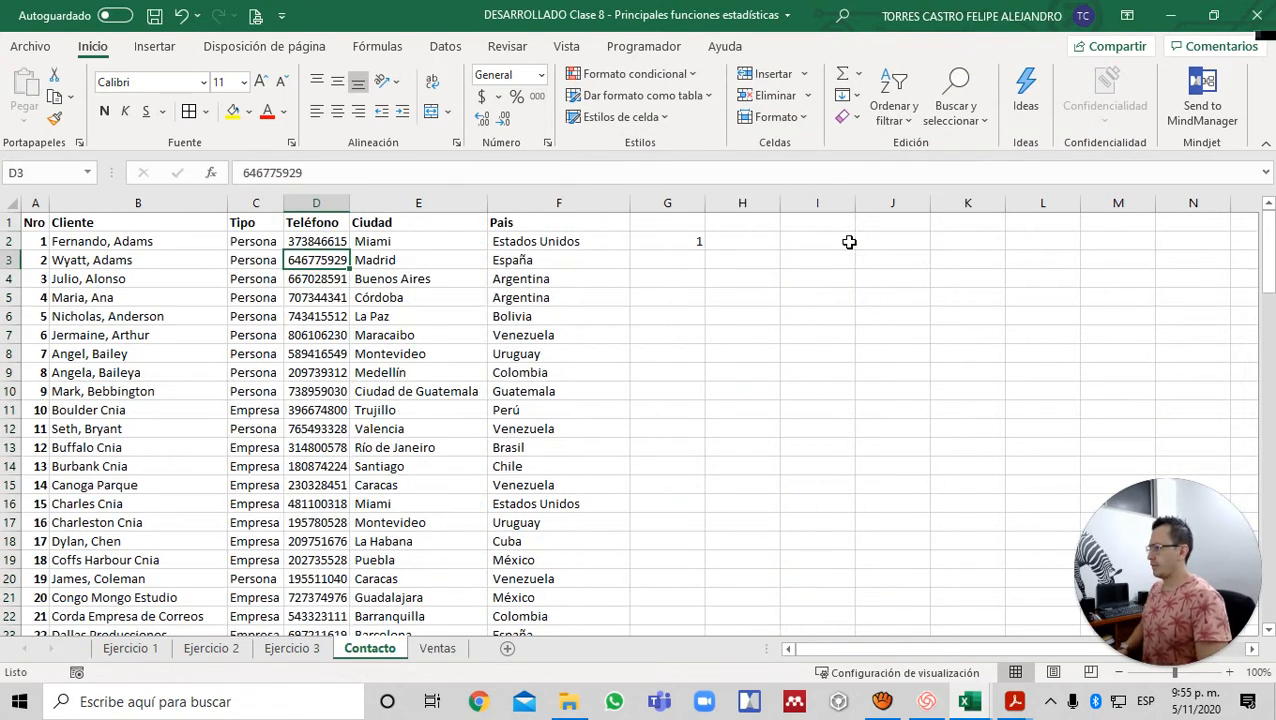
key(ctrl+Page_Up)
key(ctrl+Page_Down)
key(ctrl+Page_Down)
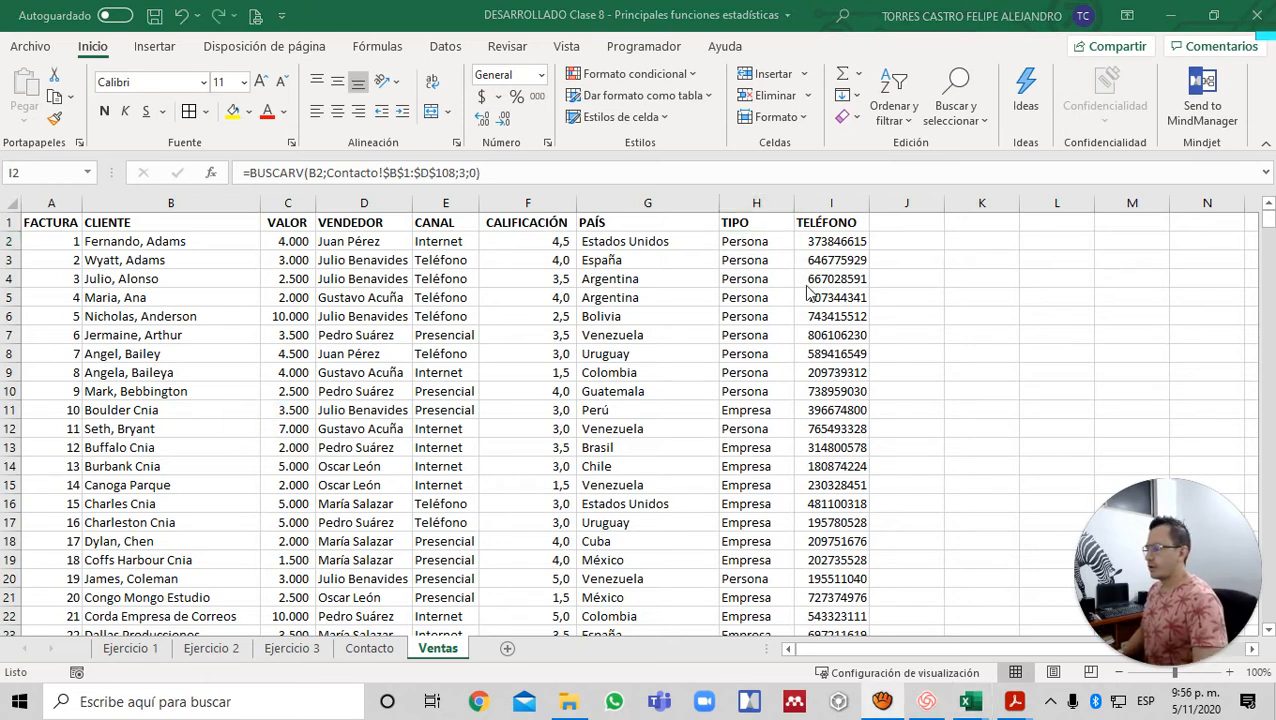
click(805, 286)
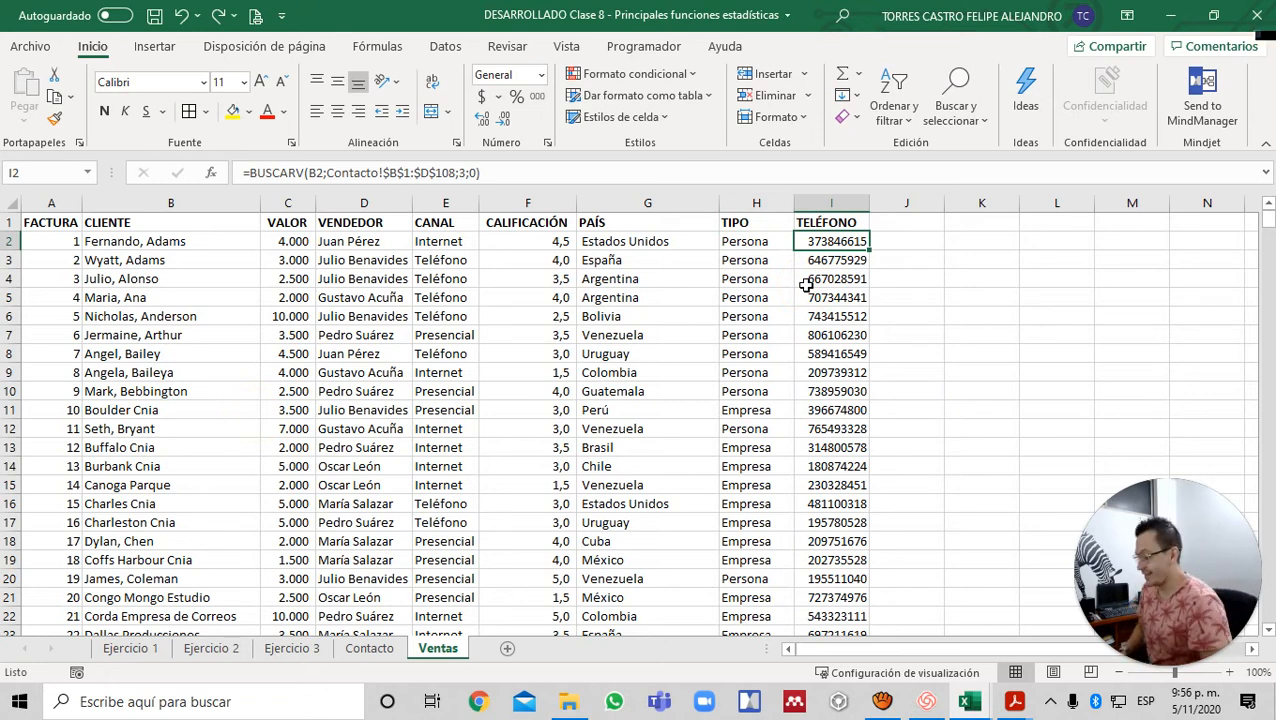
key(ctrl+Page_Up)
key(ctrl+Page_Up)
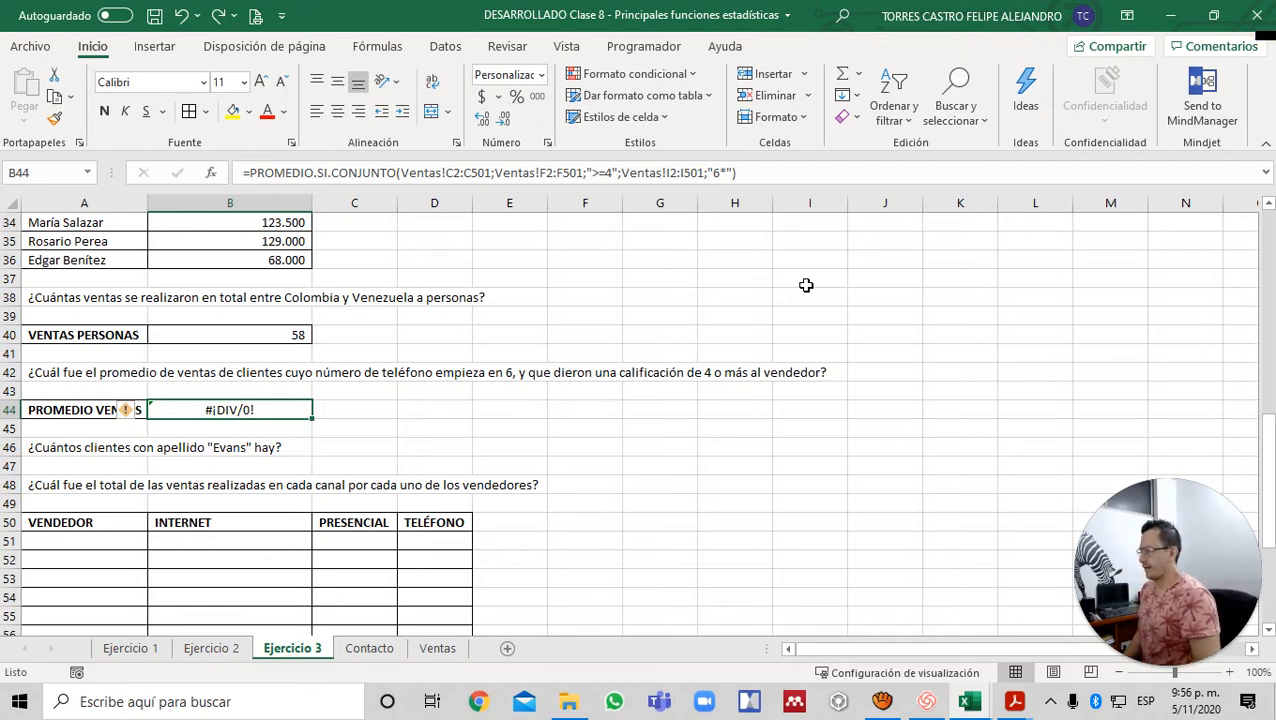
- Apply the General number format to the phone formulas in I2:I501 of the Ventas sheet
key(ctrl+Page_Down)
key(ctrl+Page_Down)
key(Left)
key(Right)
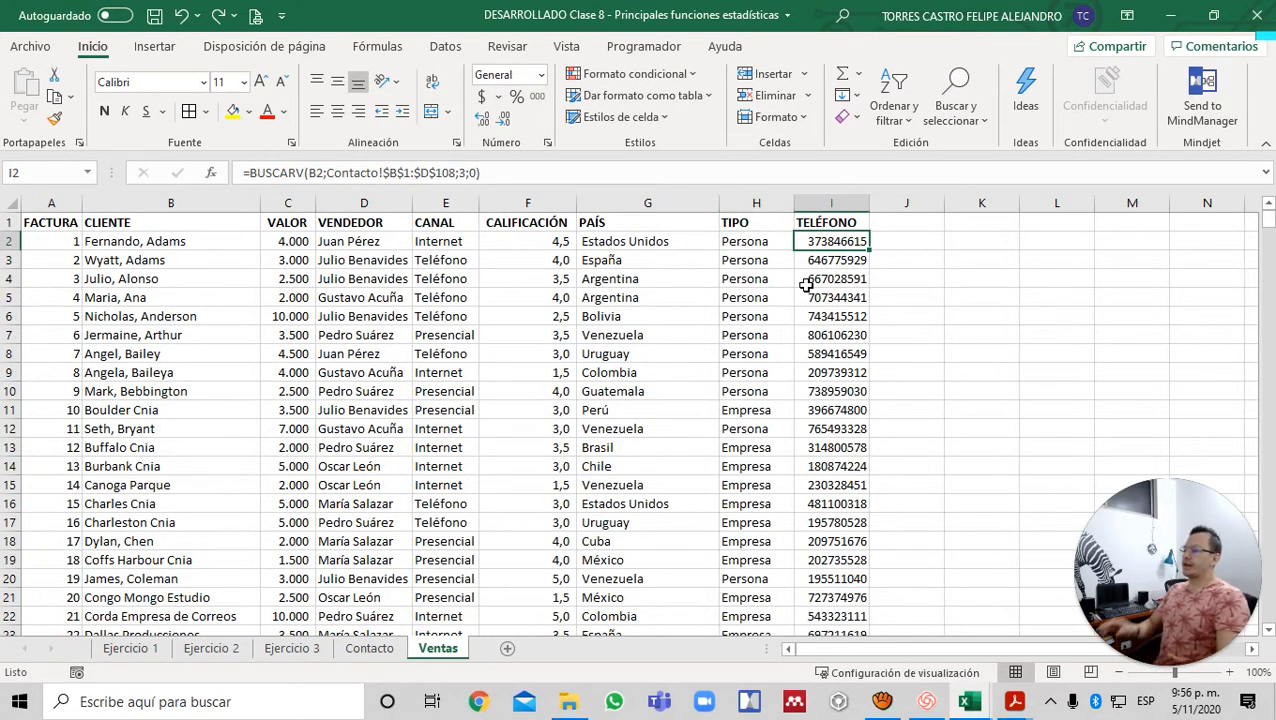
key(ctrl+shift+Down)
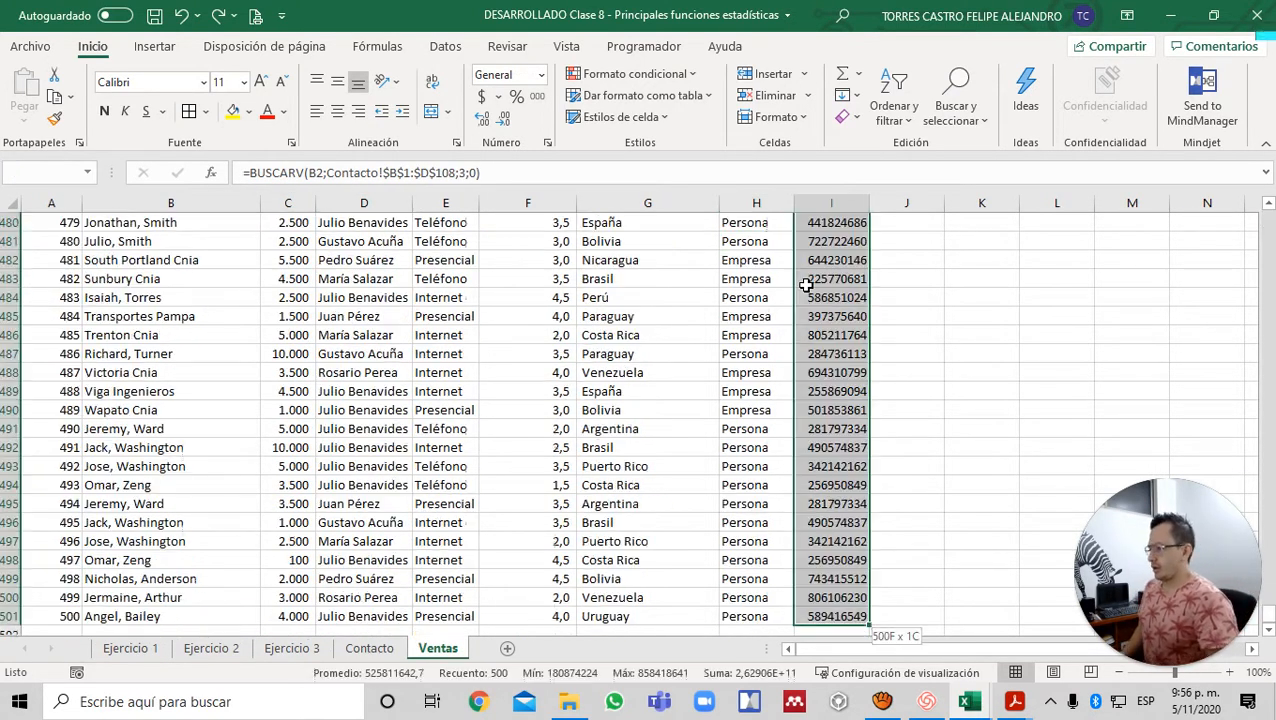
click(549, 144)
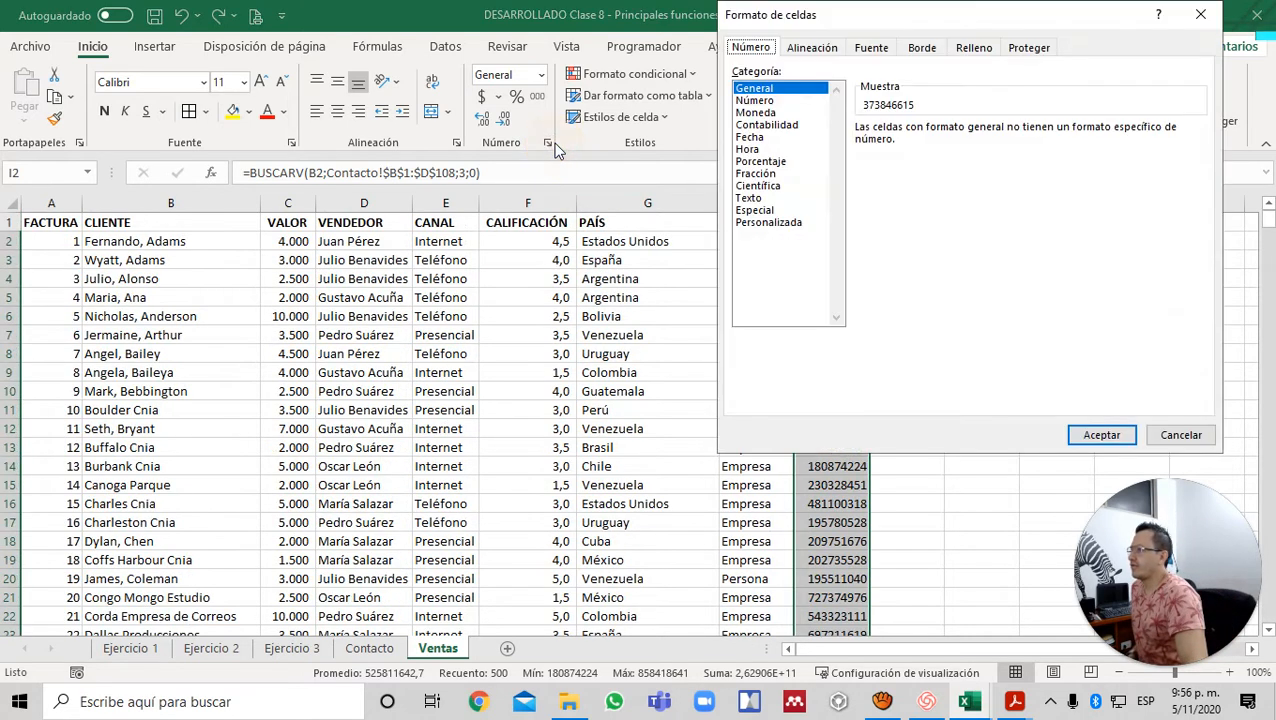
click(749, 137)
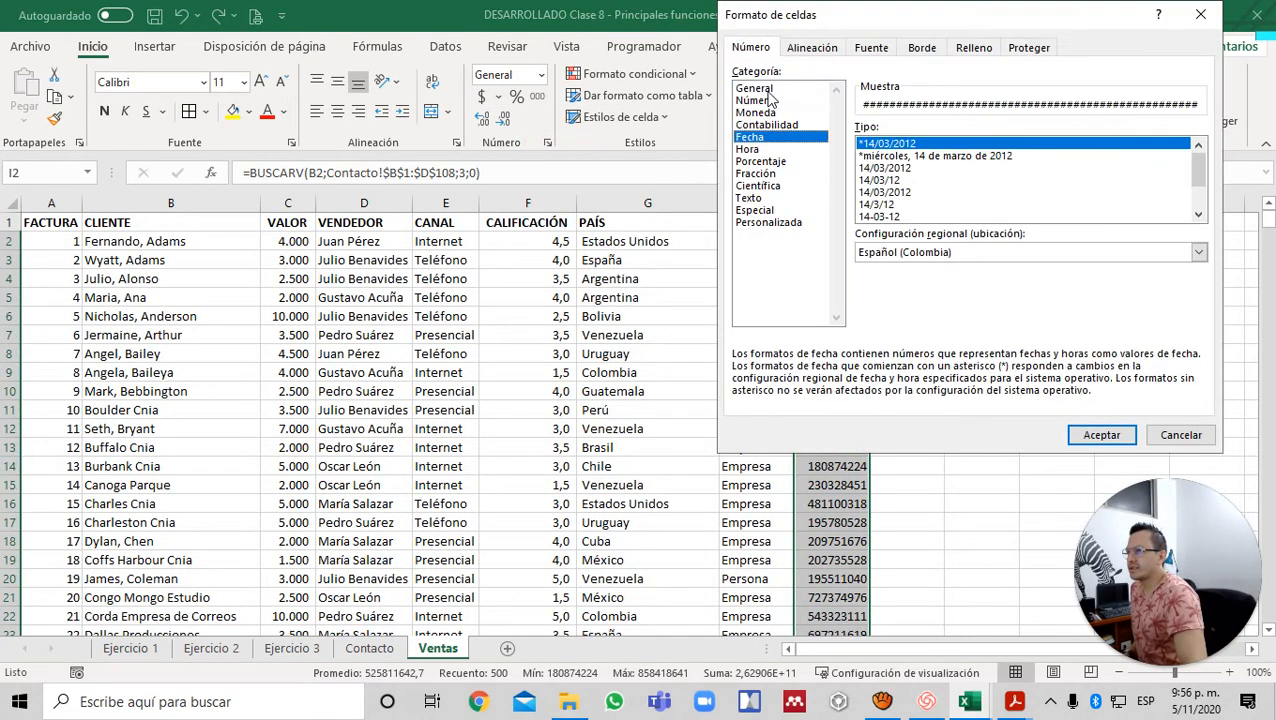
click(768, 92)
click(1085, 440)
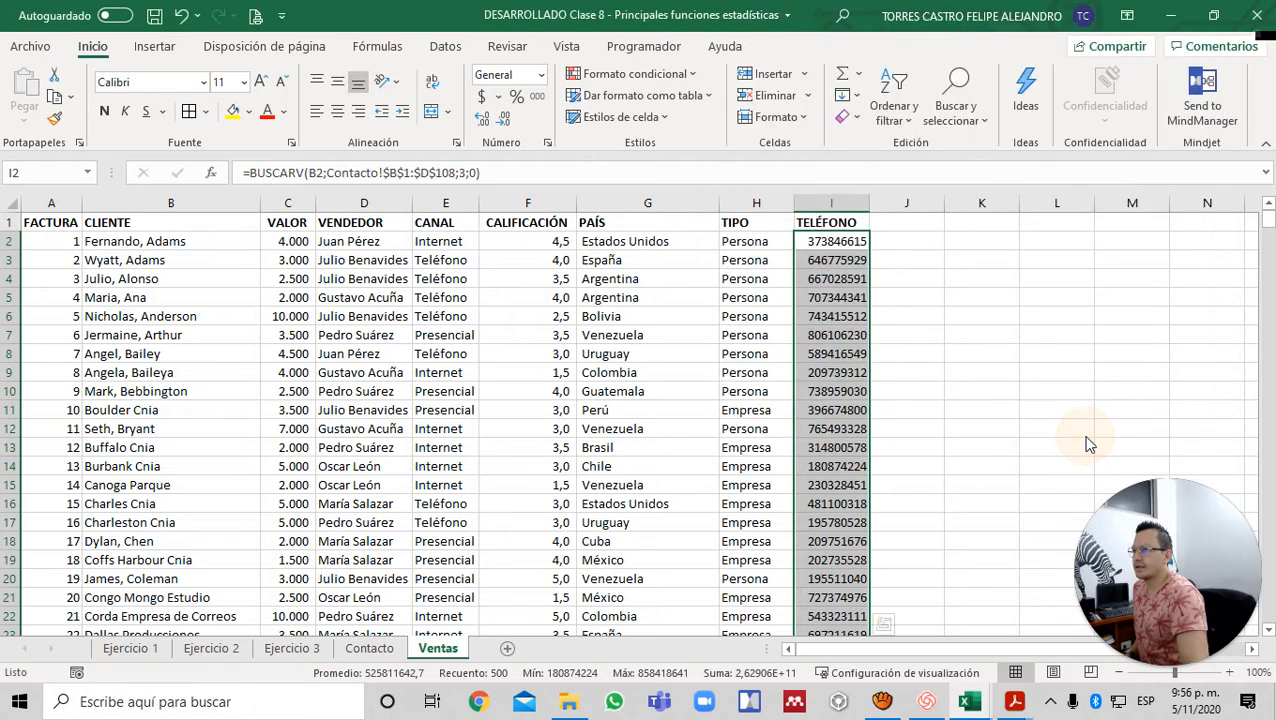
- Inspect the B44 formula in Ejercicio 3 and the phone cells on the Contacto sheet
click(744, 279)
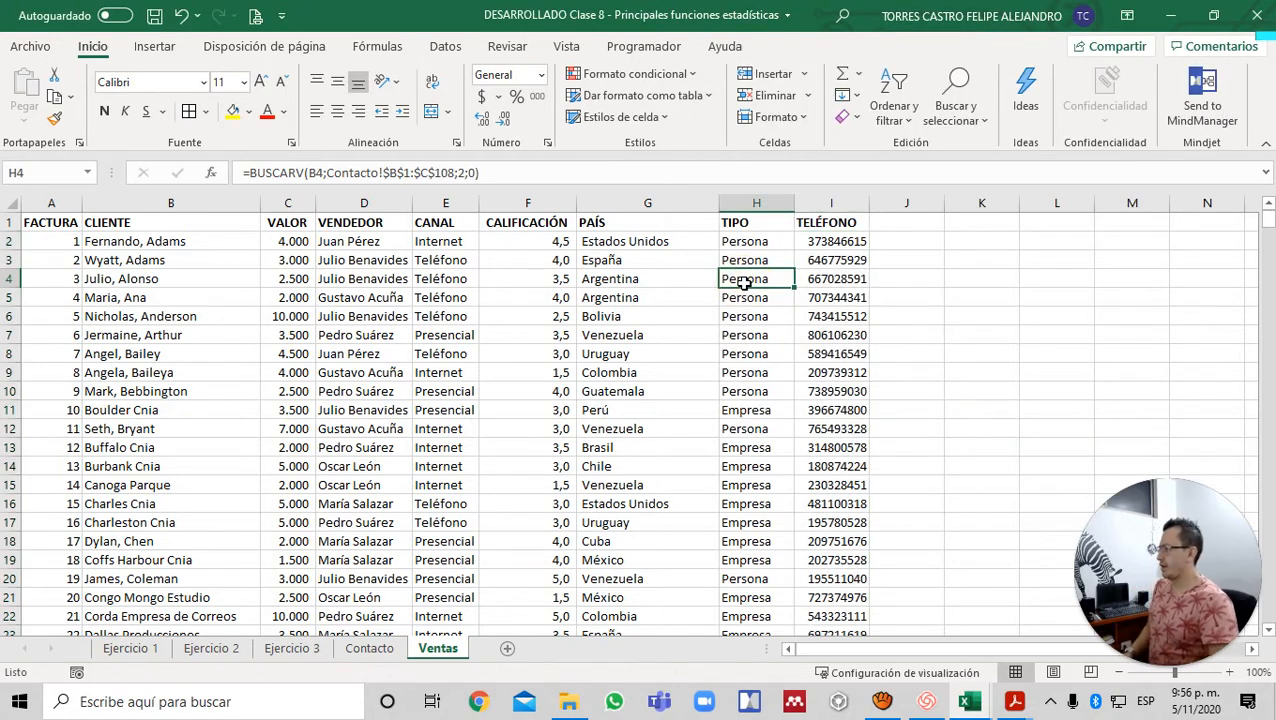
key(ctrl+Page_Up)
key(ctrl+Page_Up)
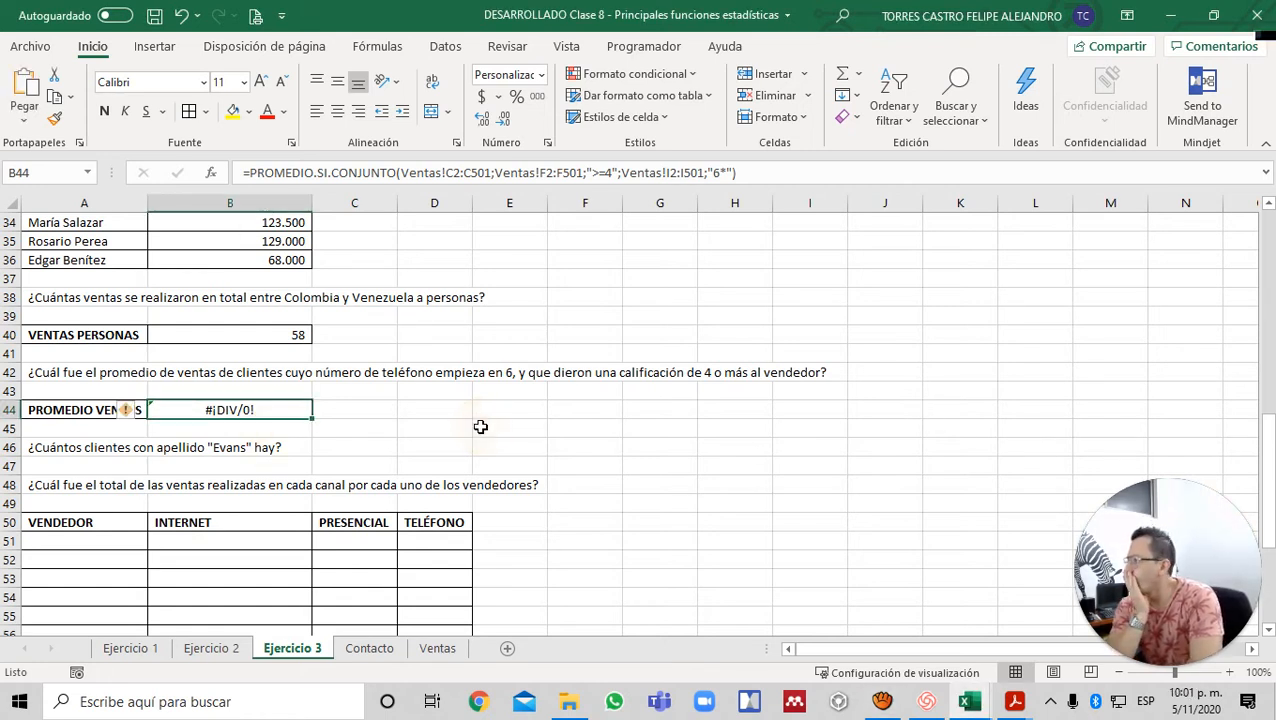
click(385, 404)
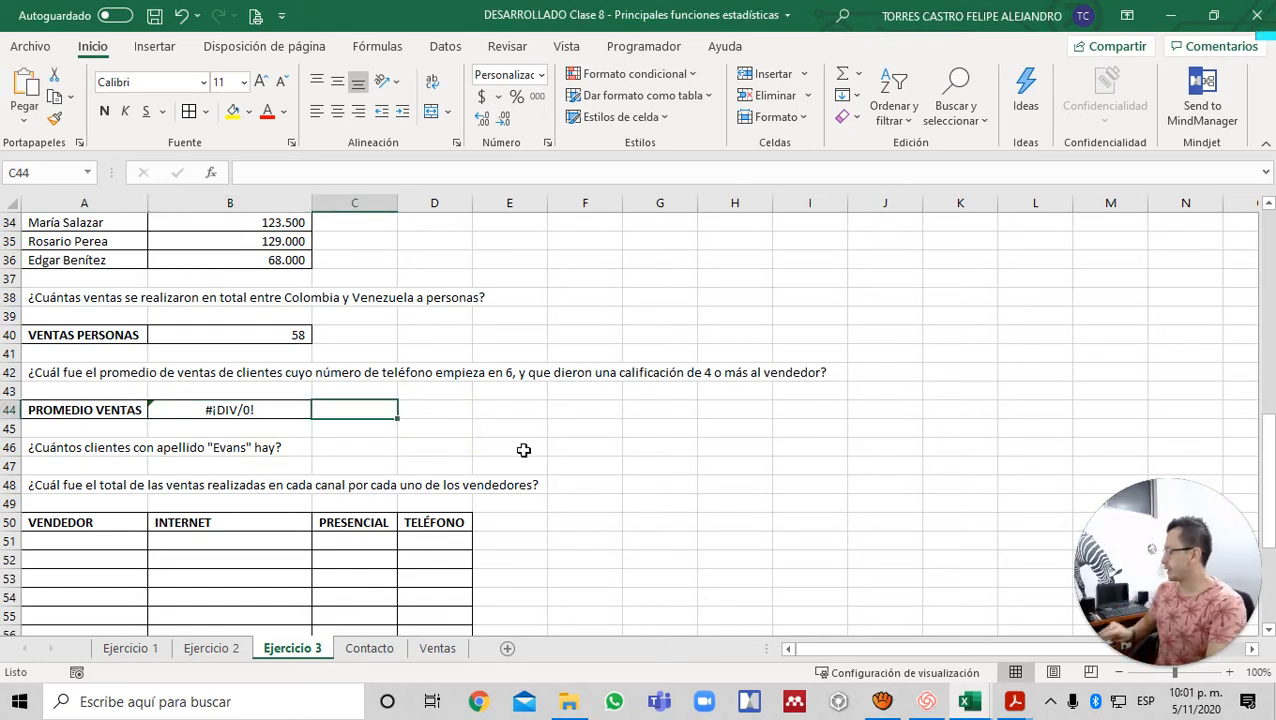
key(Left)
key(F2)
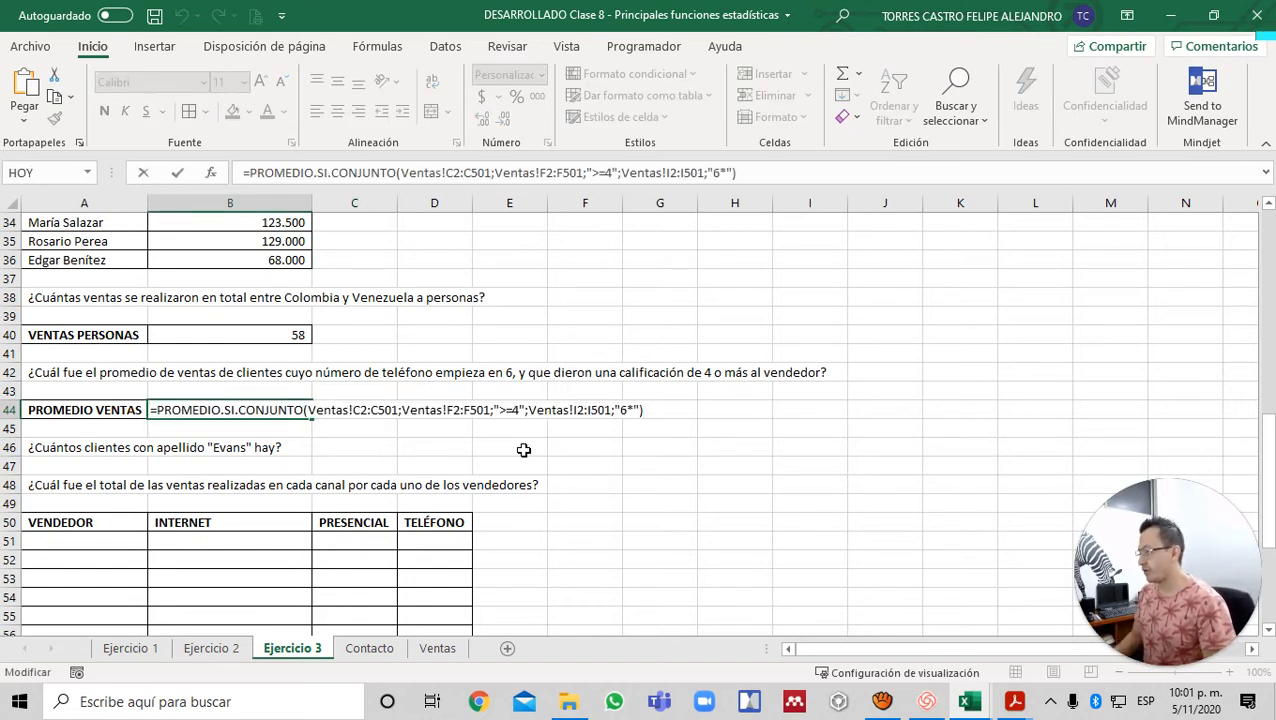
key(Escape)
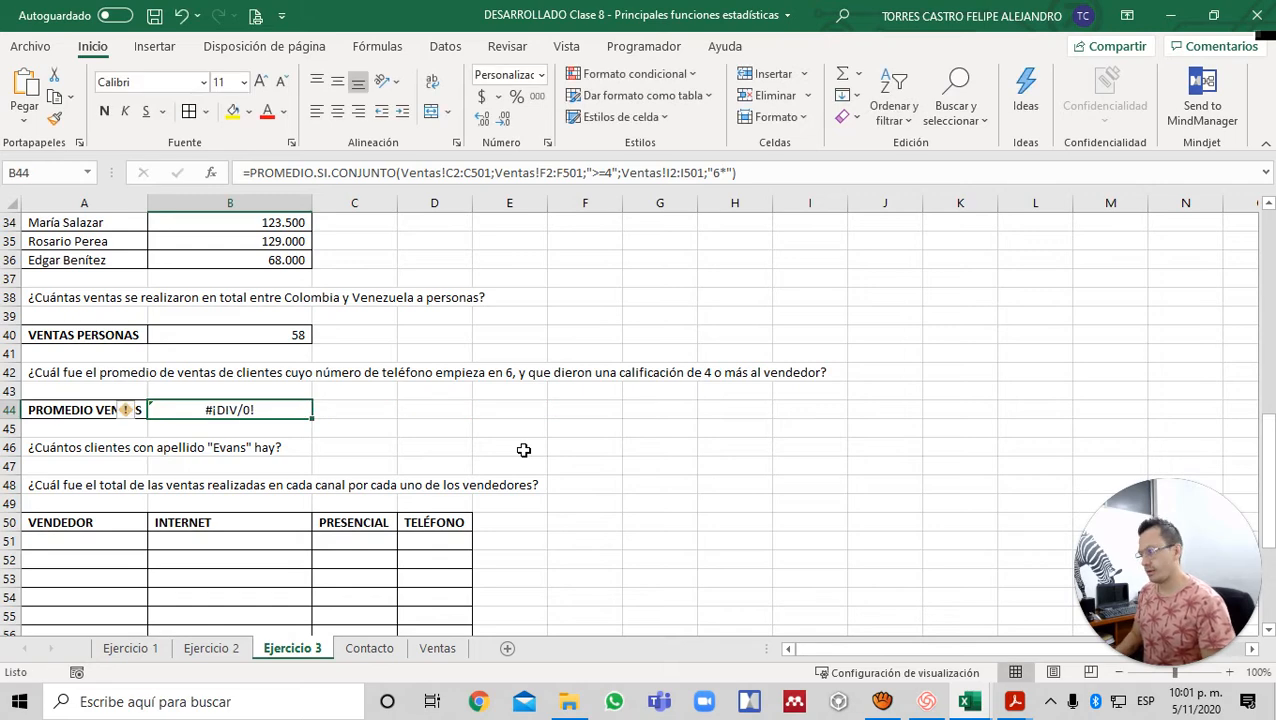
key(ctrl+Page_Down)
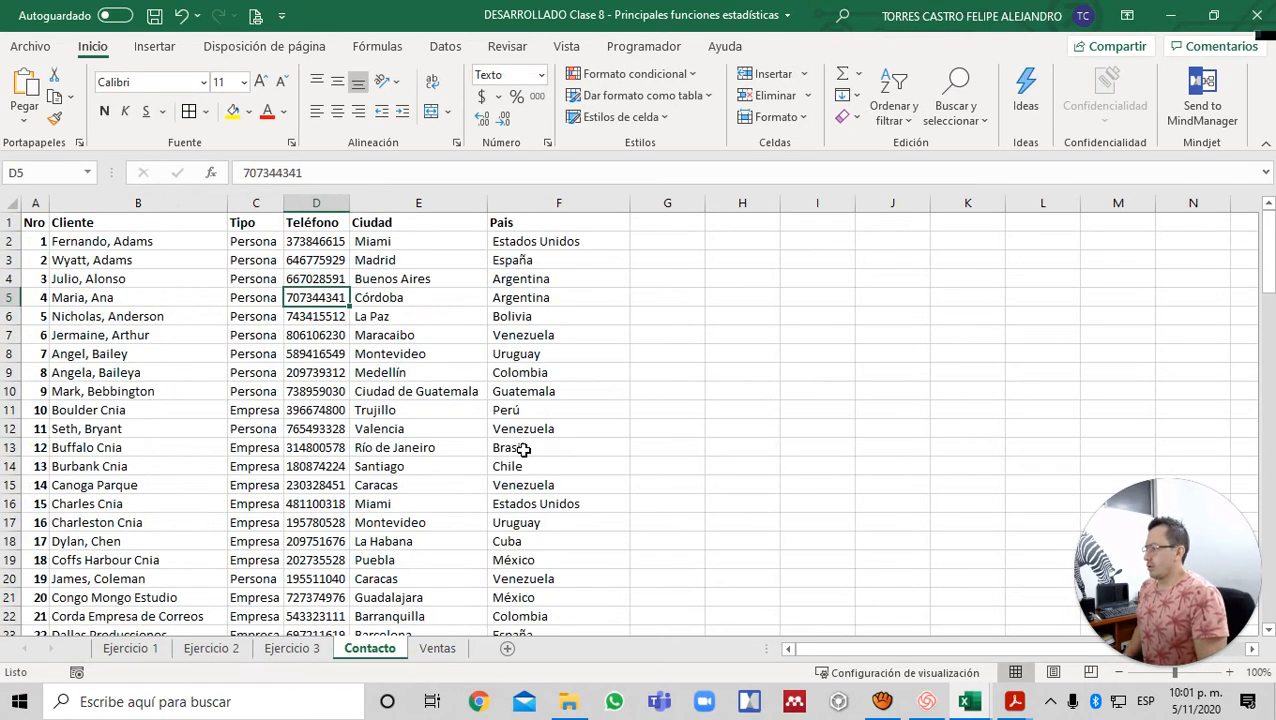
key(Up)
key(Up)
key(ctrl+Page_Down)
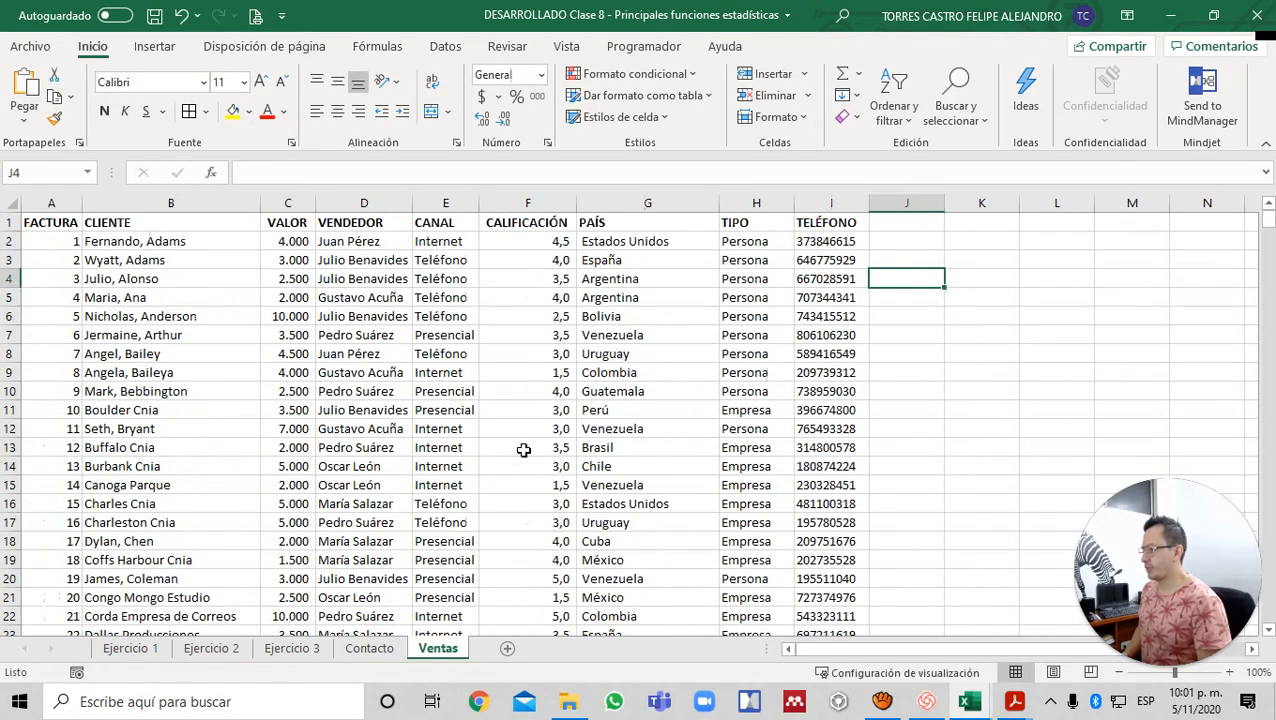
- Change the number format of I2:I501 on the Ventas sheet from Texto to General
key(Left)
key(Up)
key(Up)
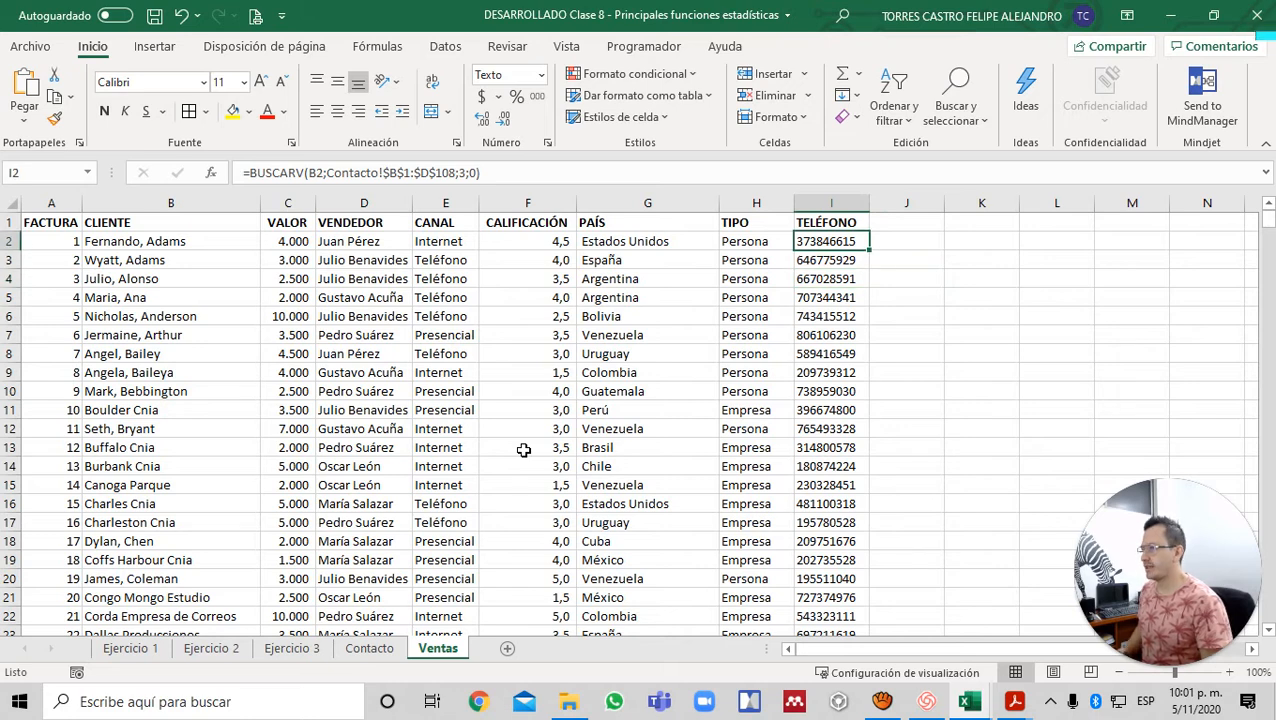
key(ctrl+shift+Down)
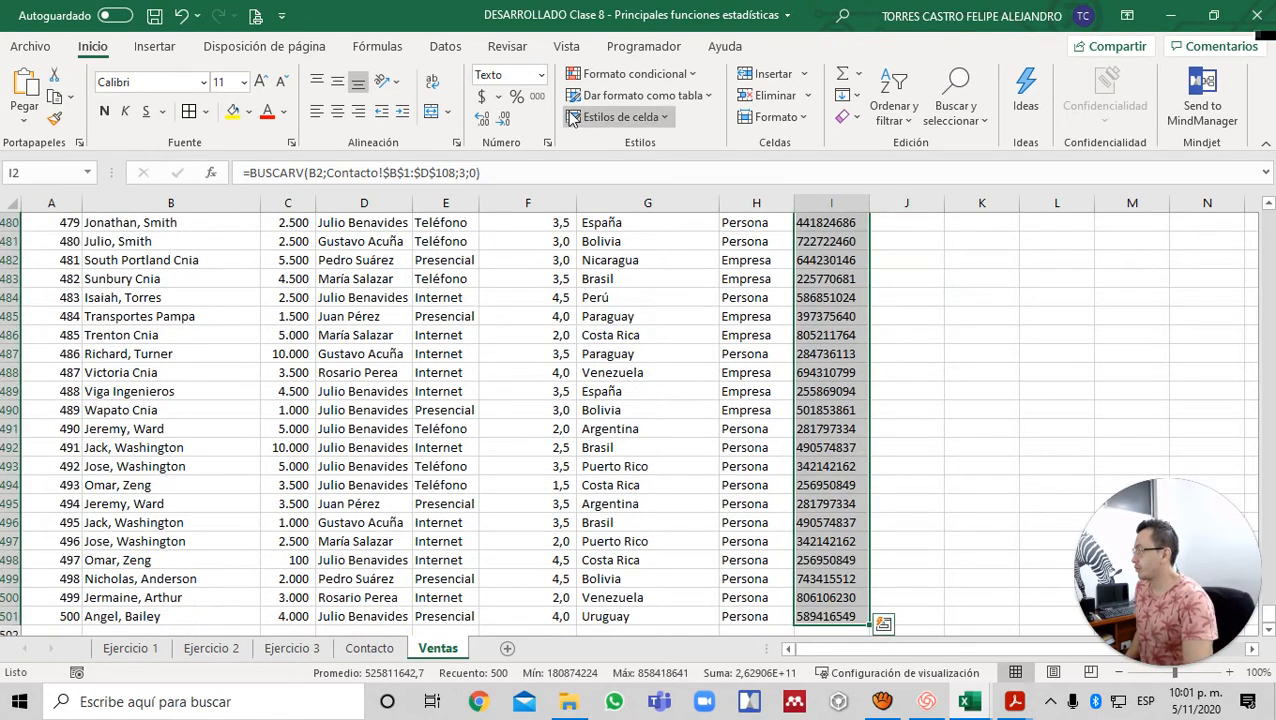
click(548, 143)
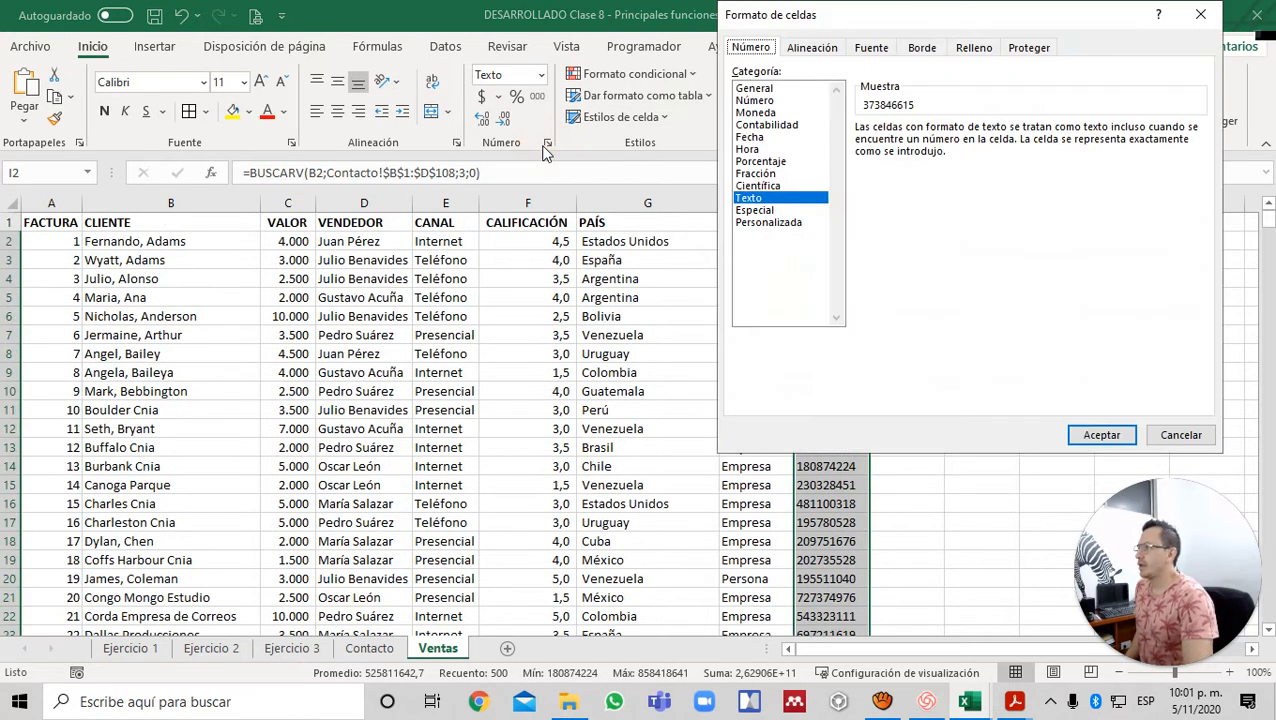
click(762, 89)
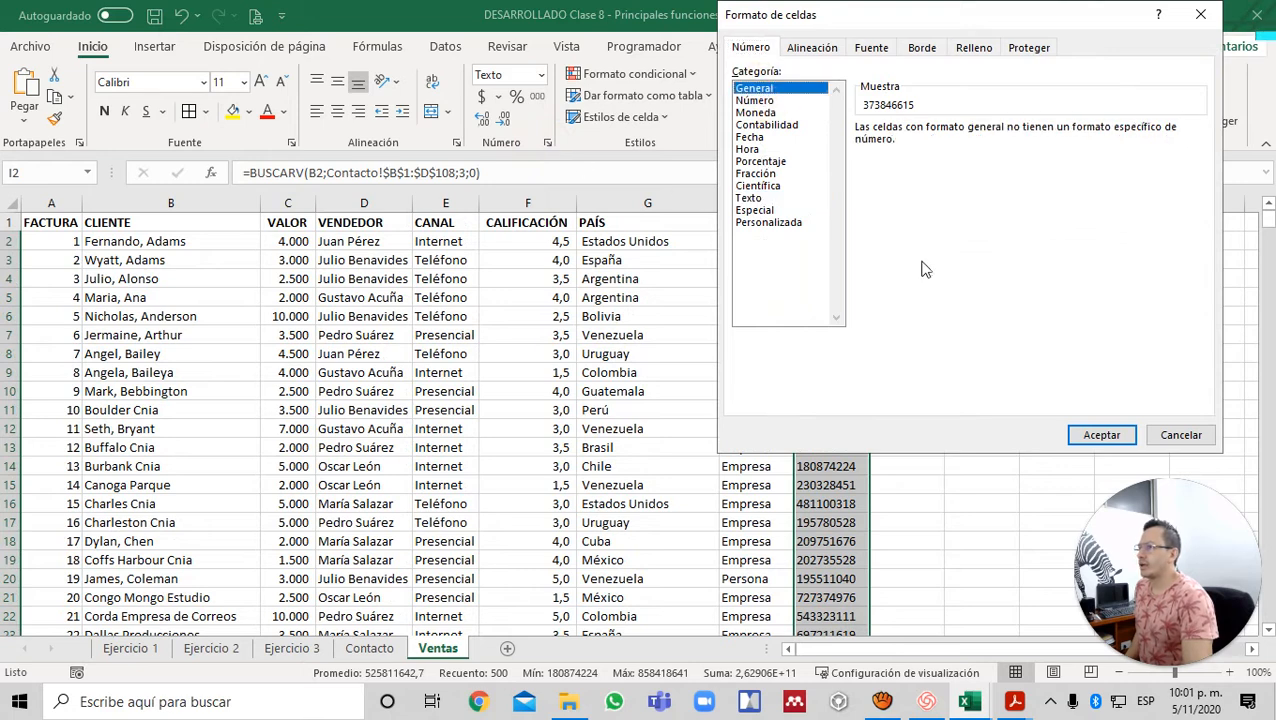
click(1070, 435)
click(840, 242)
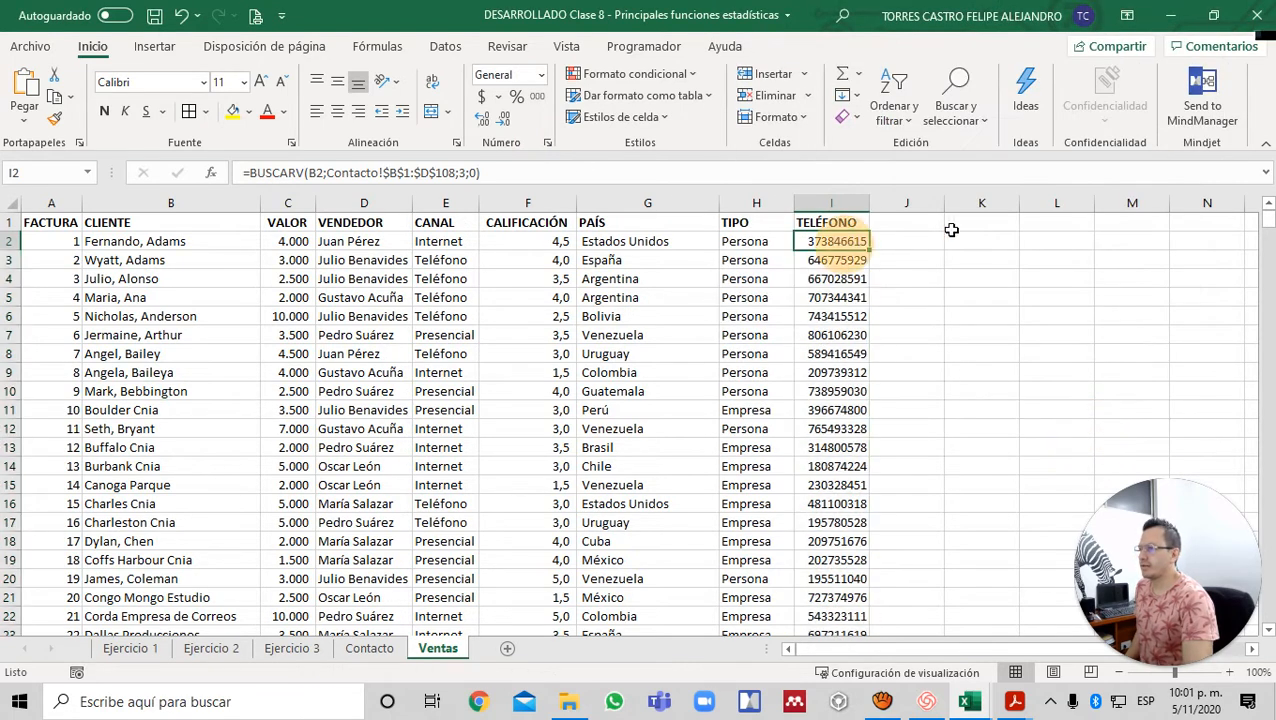
- Check the B44 average in Ejercicio 3 and return to the phone formula in I2 of the Ventas sheet
key(ctrl+Page_Up)
key(ctrl+Page_Up)
key(ctrl+Page_Down)
key(ctrl+Page_Down)
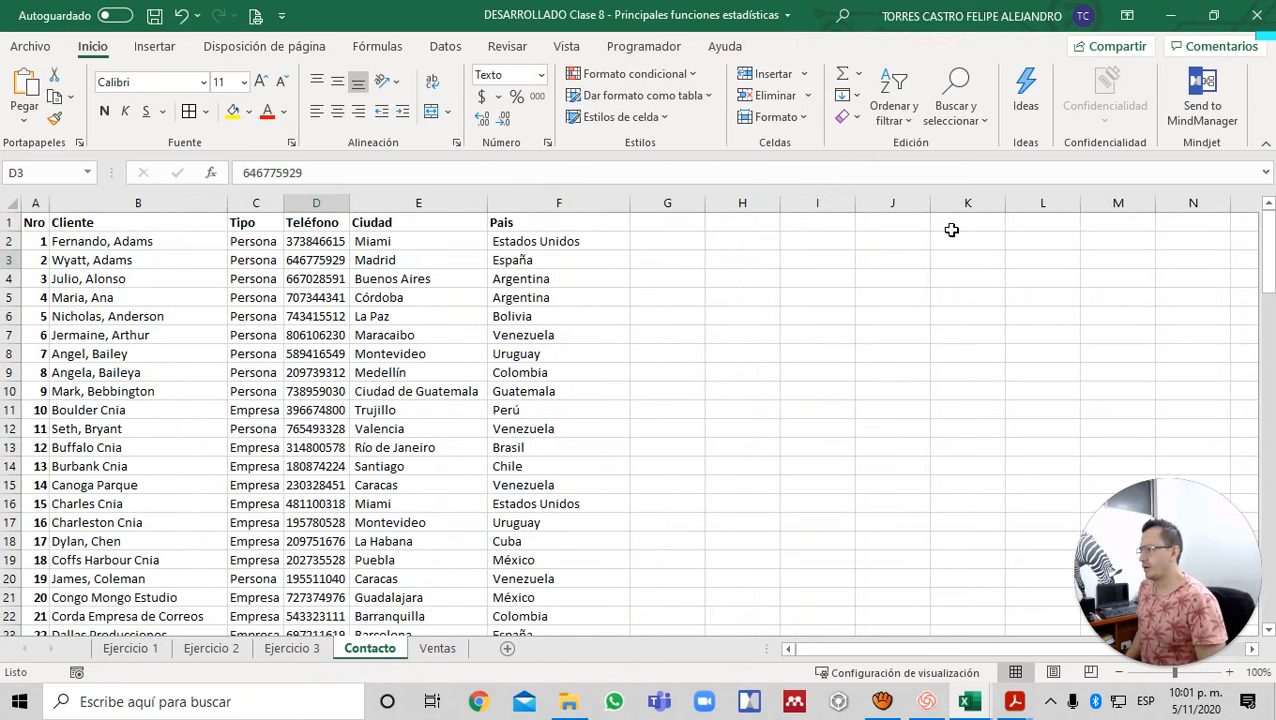
key(Down)
key(Up)
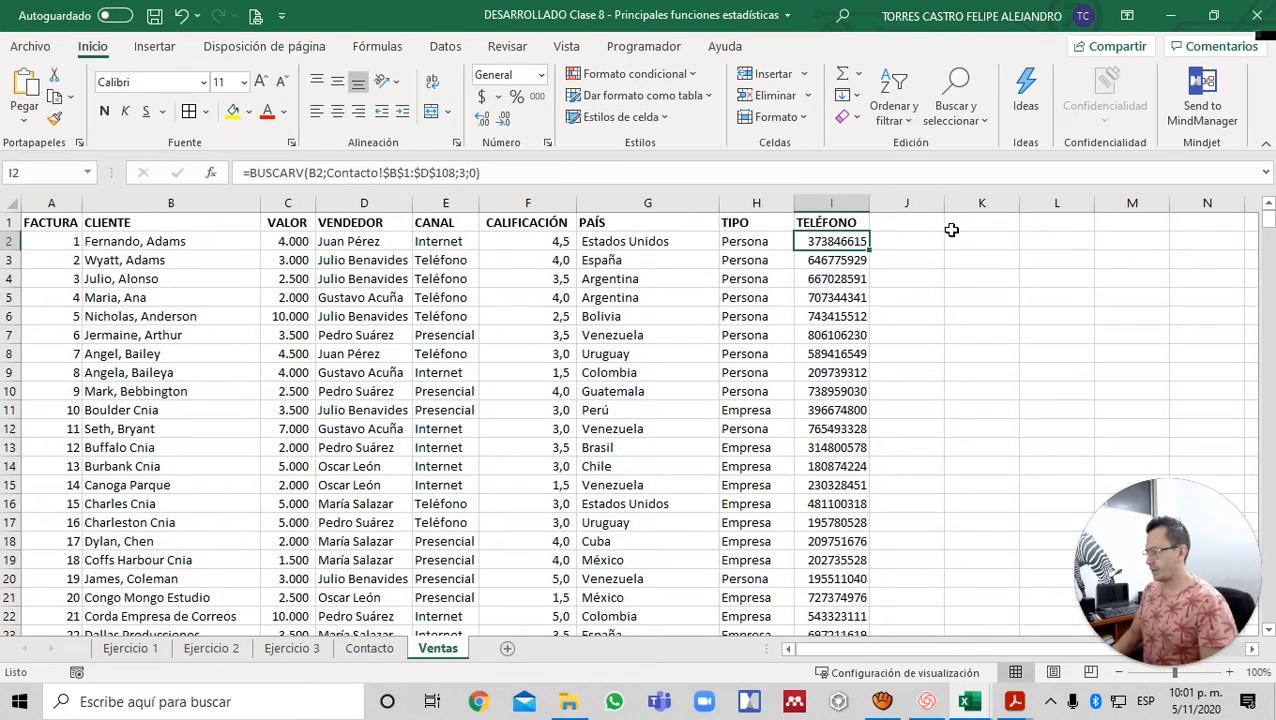
- Re-enter the existing BUSCARV phone formulas one by one in cells I2 through I68 of the Ventas sheet
key(F2)
key(Return)
key(F2)
key(Return)
key(F2)
key(Return)
key(F2)
key(Return)
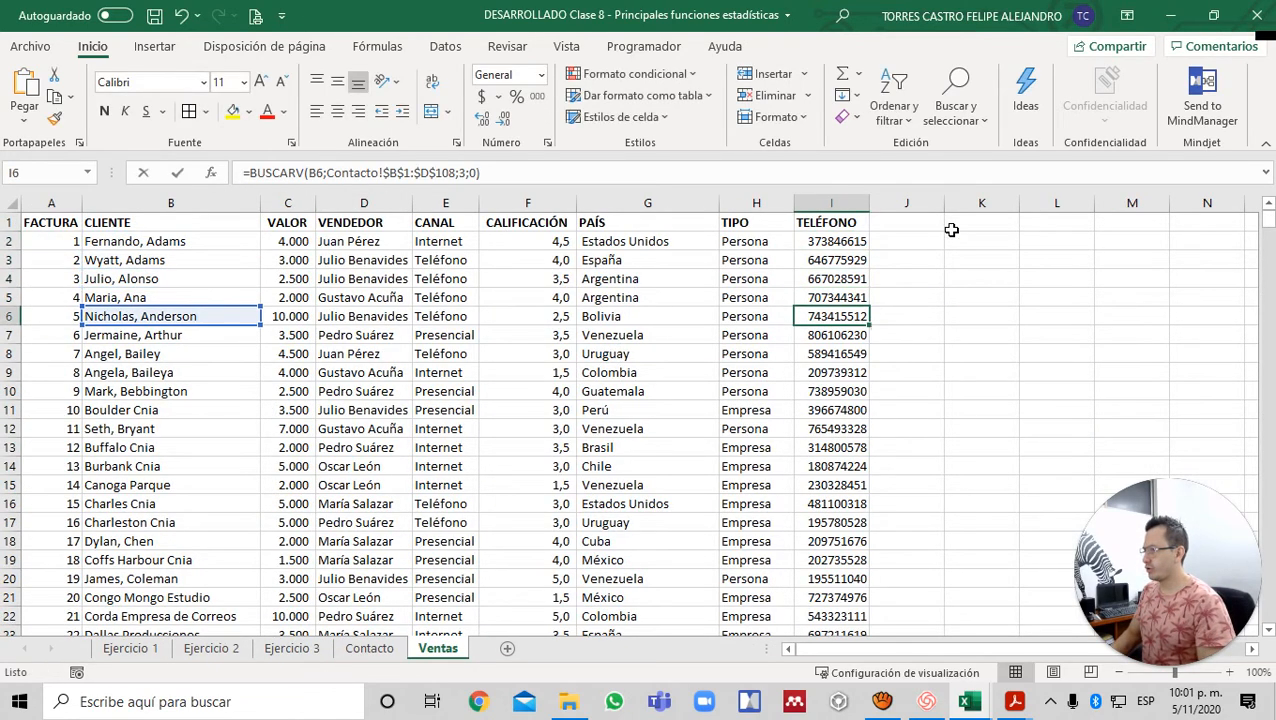
key(F2)
key(Return)
key(F2)
key(Return)
key(F2)
key(Return)
key(F2)
key(Return)
key(F2)
key(Return)
key(F2)
key(Return)
key(F2)
key(Return)
key(F2)
key(Return)
key(F2)
key(Return)
key(F2)
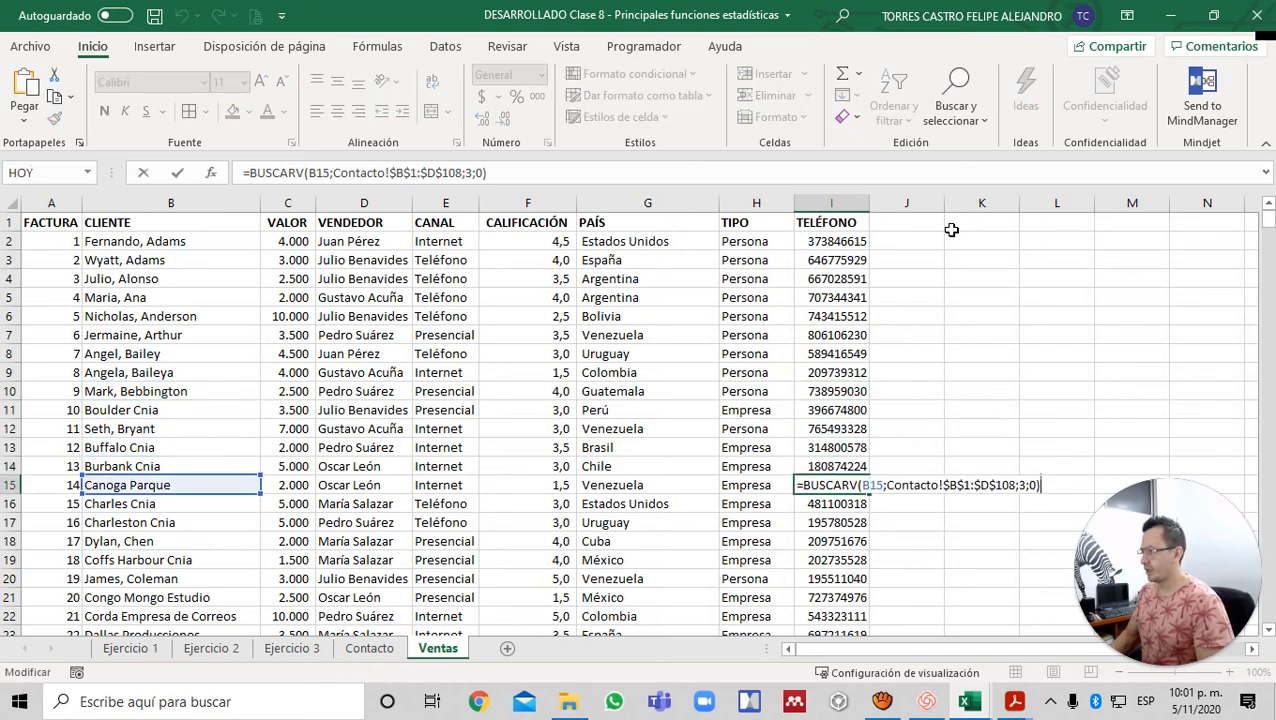
key(Return)
key(F2)
key(Return)
key(F2)
key(Return)
key(F2)
key(Return)
key(F2)
key(Return)
key(F2)
key(Return)
key(F2)
key(Return)
key(F2)
key(Return)
key(F2)
key(Return)
key(F2)
key(Return)
key(F2)
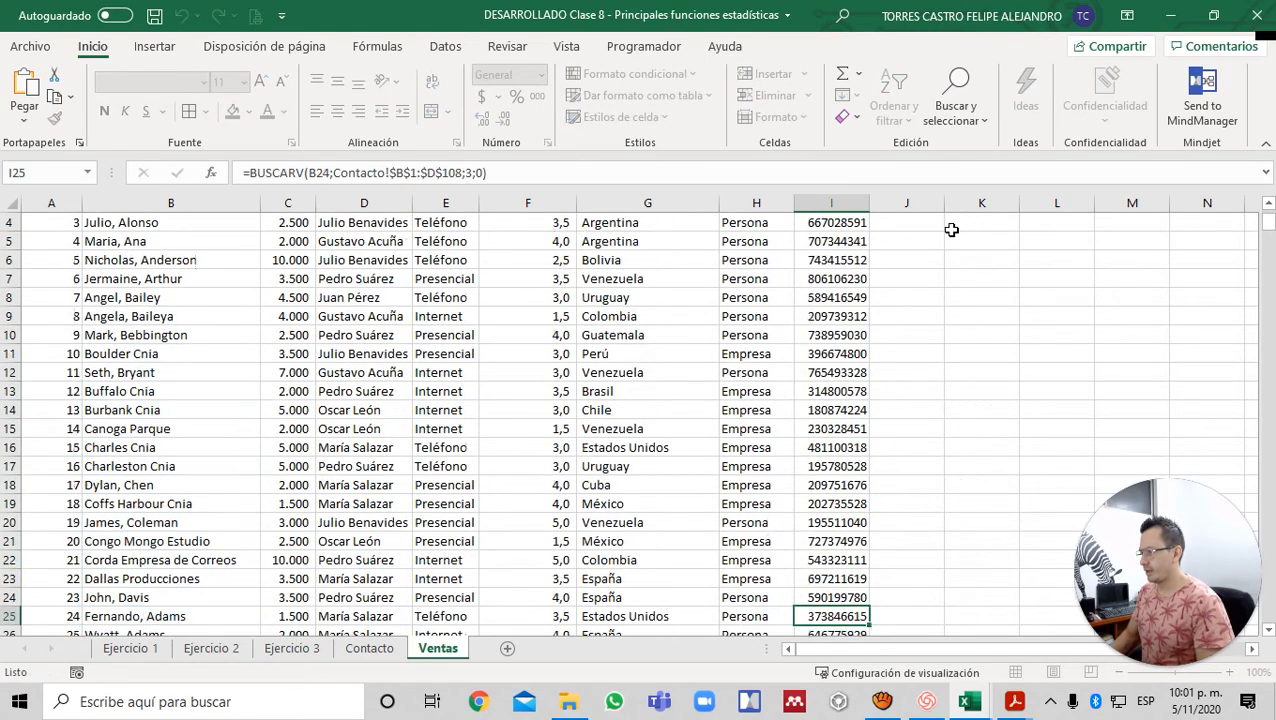
key(Return)
key(F2)
key(Return)
key(F2)
key(Return)
key(F2)
key(Return)
key(F2)
key(Return)
key(F2)
key(Return)
key(F2)
key(Return)
key(F2)
key(Return)
key(F2)
key(Return)
key(F2)
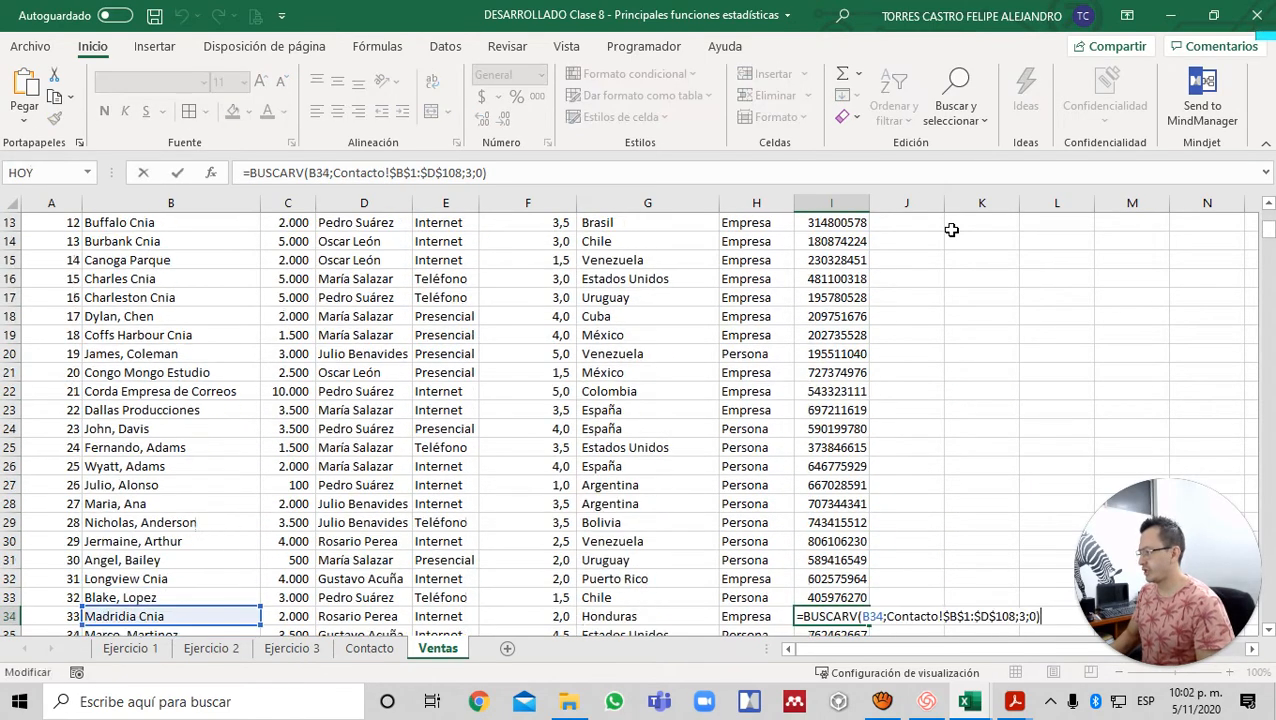
key(Return)
key(F2)
key(Return)
key(F2)
key(Return)
key(F2)
key(Return)
key(F2)
key(Return)
key(F2)
key(Return)
key(F2)
key(Return)
key(F2)
key(Return)
key(F2)
key(Return)
key(F2)
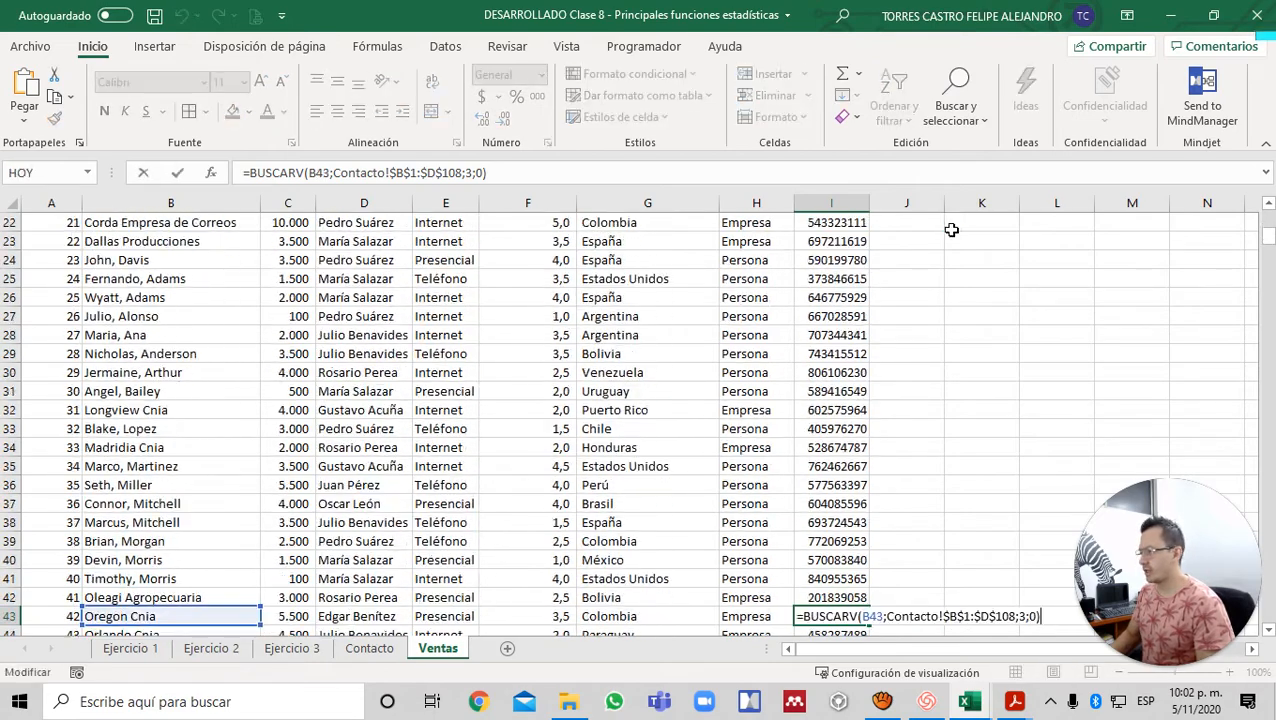
key(Return)
key(F2)
key(Return)
key(F2)
key(Return)
key(F2)
key(Return)
key(F2)
key(Return)
key(F2)
key(Return)
key(F2)
key(Return)
key(F2)
key(Return)
key(F2)
key(Return)
key(F2)
key(Return)
key(F2)
key(Return)
key(F2)
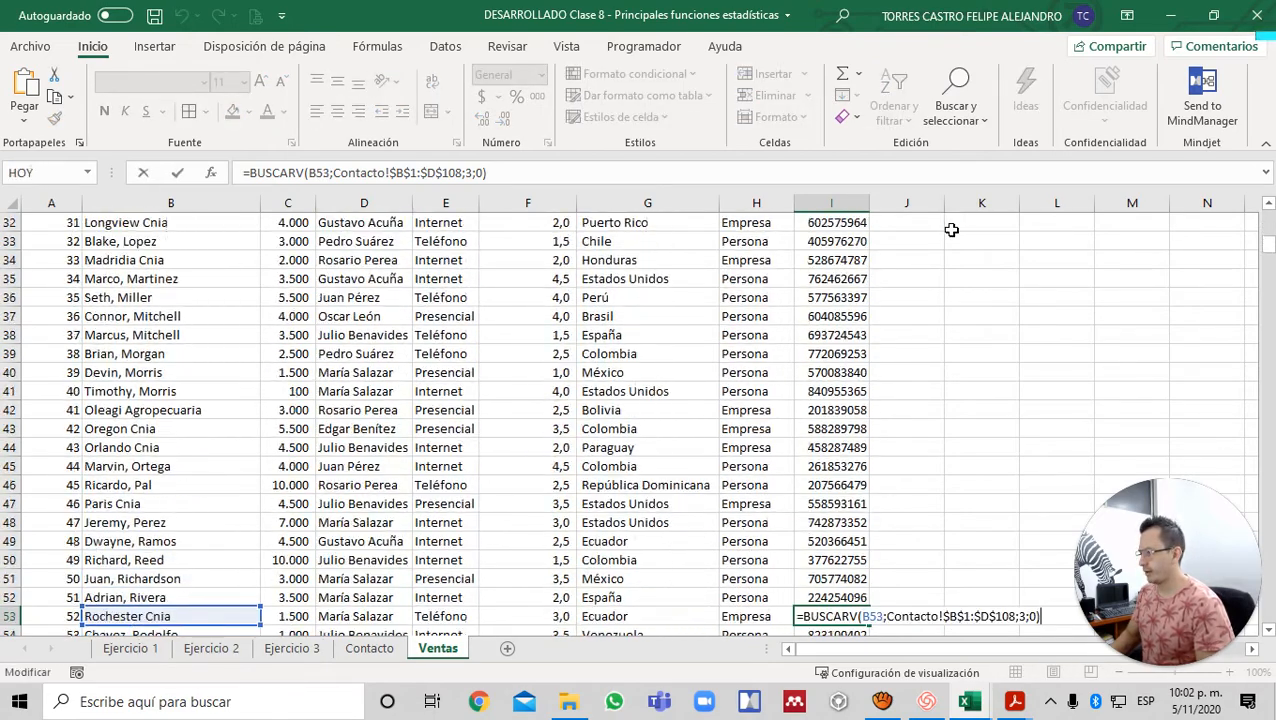
key(Return)
key(F2)
key(Return)
key(F2)
key(Return)
key(F2)
key(Return)
key(F2)
key(Return)
key(F2)
key(Return)
key(F2)
key(Return)
key(F2)
key(Return)
key(F2)
key(Return)
key(F2)
key(Return)
key(F2)
key(Return)
key(F2)
key(Return)
key(F2)
key(Return)
key(F2)
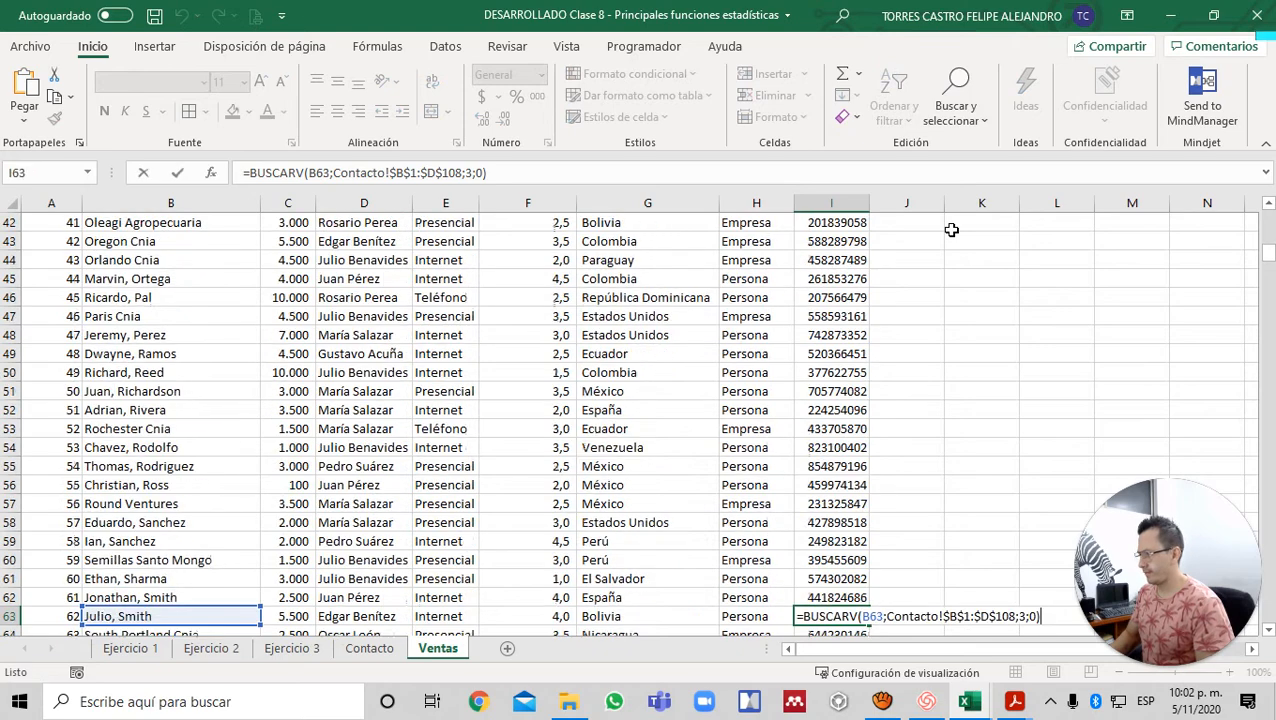
key(Return)
key(F2)
key(Return)
key(F2)
key(Return)
key(F2)
key(Return)
key(F2)
key(Return)
key(F2)
key(Return)
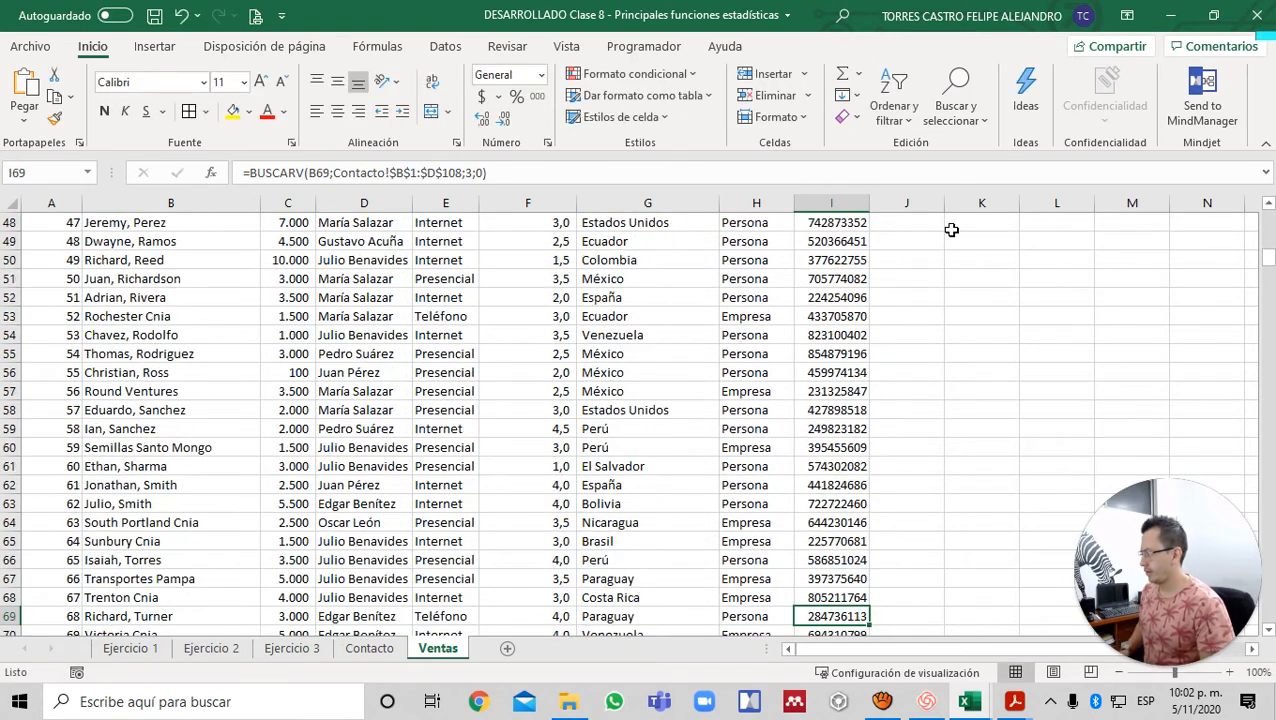
- Recheck the average in Ejercicio 3 and return to the Teléfono column on the Contacto sheet
key(ctrl+Page_Up)
key(ctrl+Page_Up)
key(ctrl+Page_Down)
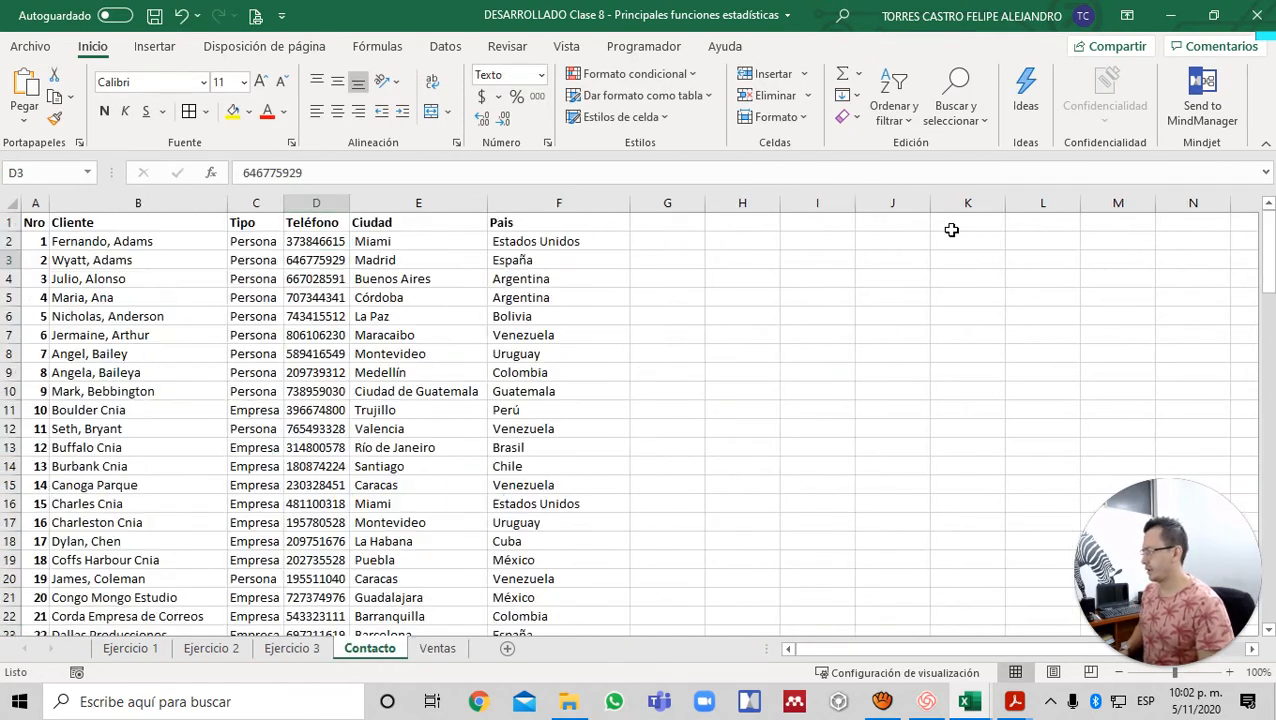
- Re-enter the existing BUSCARV phone formulas one by one in cells I69 through I108 of the Ventas sheet
key(ctrl+Page_Down)
key(F2)
key(Return)
key(F2)
key(Return)
key(F2)
key(Return)
key(F2)
key(Return)
key(F2)
key(Return)
key(F2)
key(Return)
key(F2)
key(Return)
key(F2)
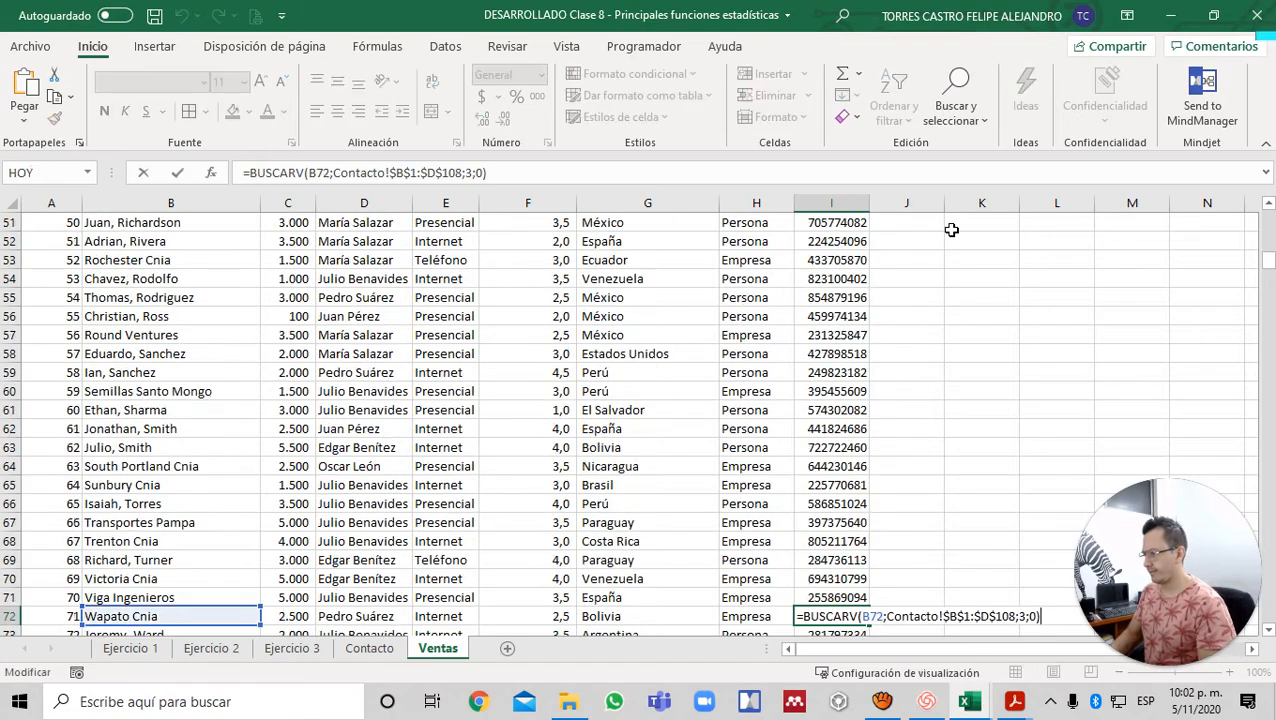
key(F2)
key(Return)
key(F2)
key(Return)
key(F2)
key(Return)
key(F2)
key(Return)
key(F2)
key(Return)
key(F2)
key(Return)
key(F2)
key(Return)
key(F2)
key(Return)
key(F2)
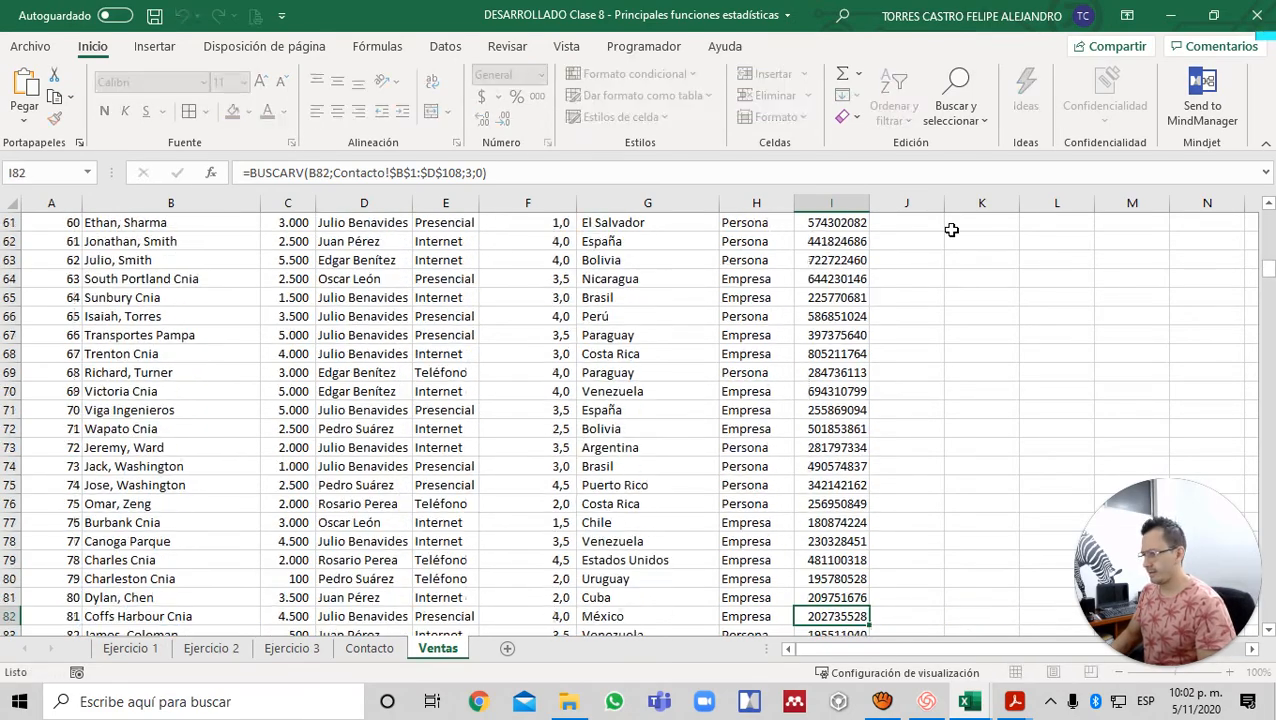
key(F2)
key(Return)
key(F2)
key(Return)
key(F2)
key(Return)
key(F2)
key(Return)
key(F2)
key(Return)
key(F2)
key(Return)
key(F2)
key(Return)
key(F2)
key(Return)
key(F2)
key(Return)
key(F2)
key(Return)
key(F2)
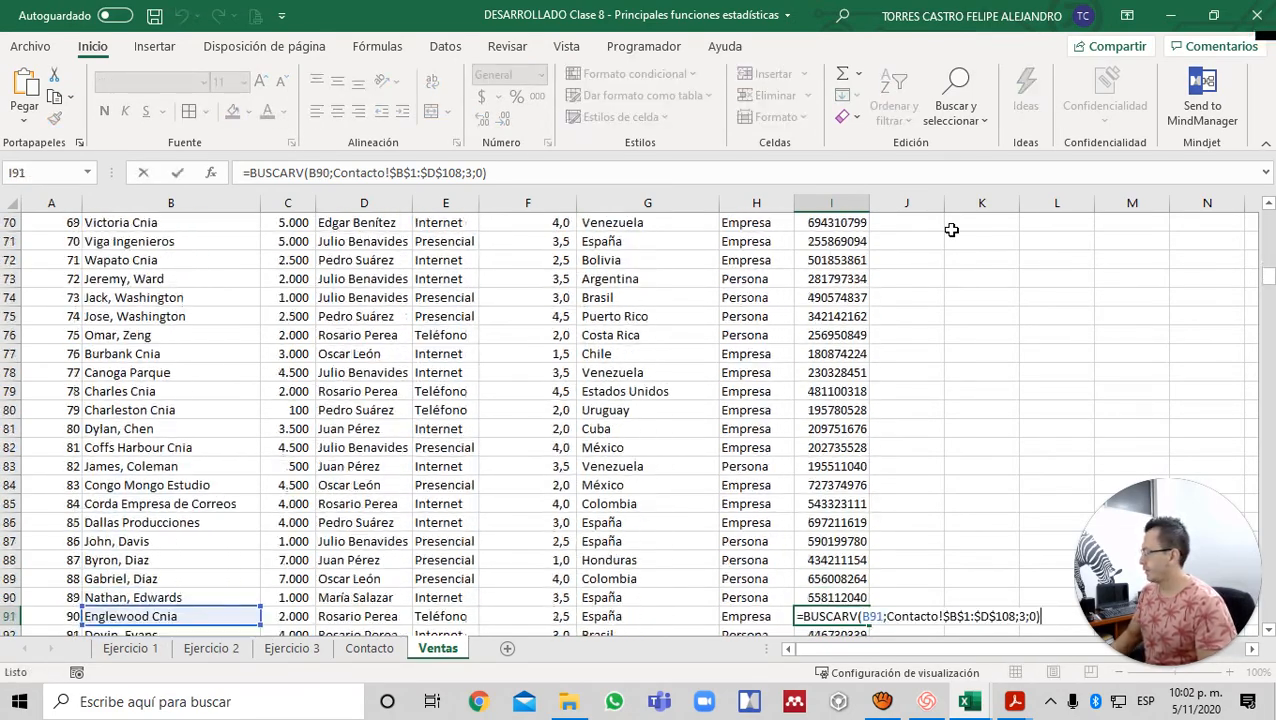
key(Return)
key(F2)
key(Return)
key(F2)
key(Return)
key(F2)
key(Return)
key(F2)
key(Return)
key(F2)
key(Return)
key(F2)
key(Return)
key(F2)
key(Return)
key(F2)
key(Return)
key(F2)
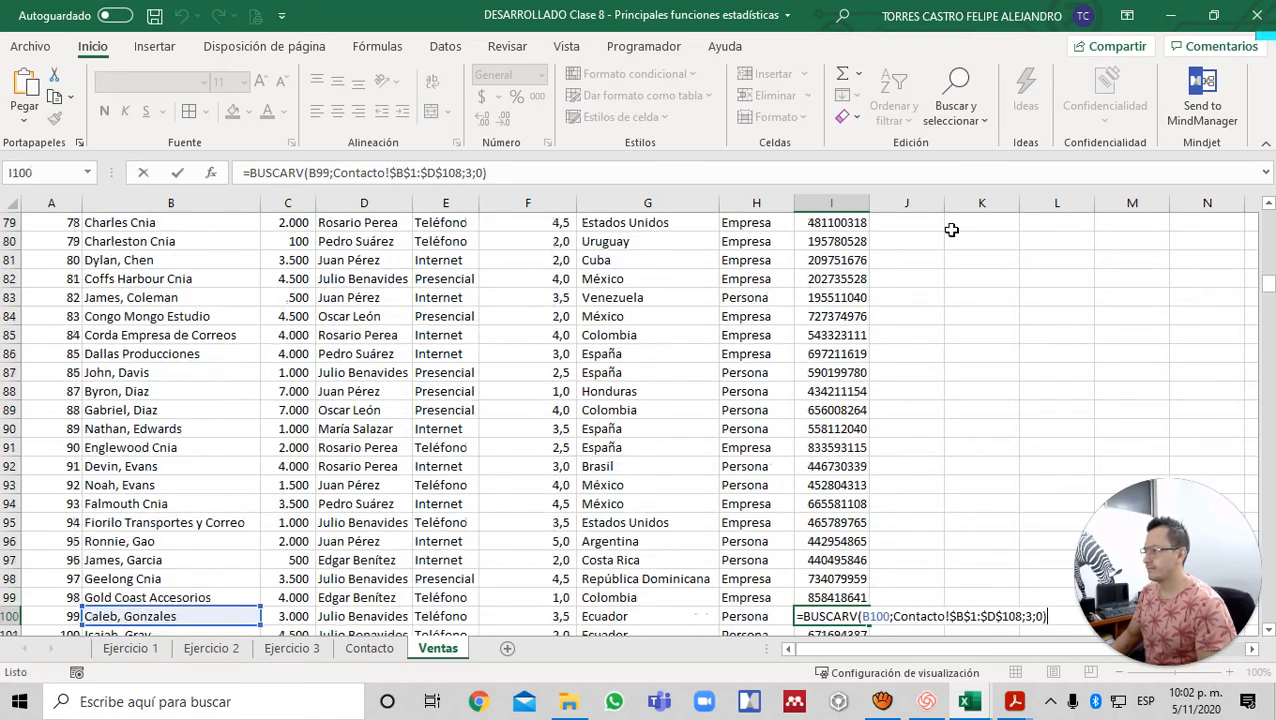
key(Return)
key(F2)
key(Return)
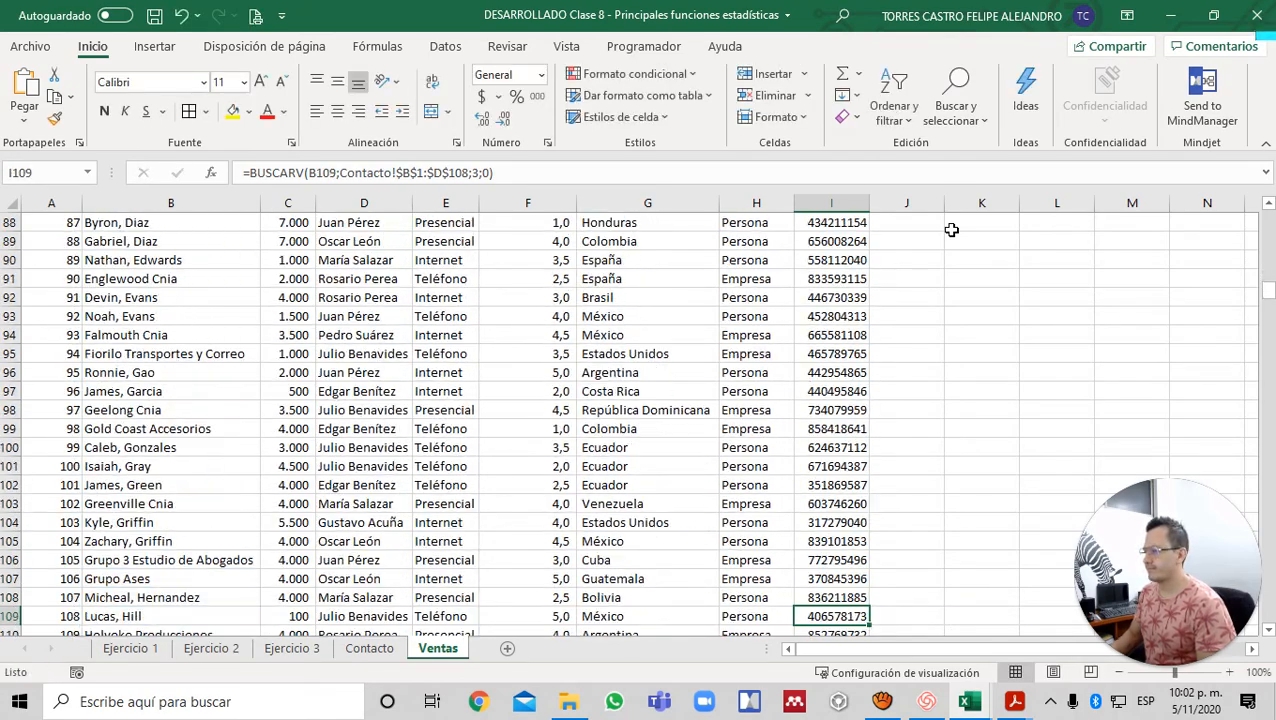
- Re-enter the existing PROMEDIO.SI.CONJUNTO formula in B44 of Ejercicio 3
key(ctrl+Page_Up)
key(ctrl+Page_Up)
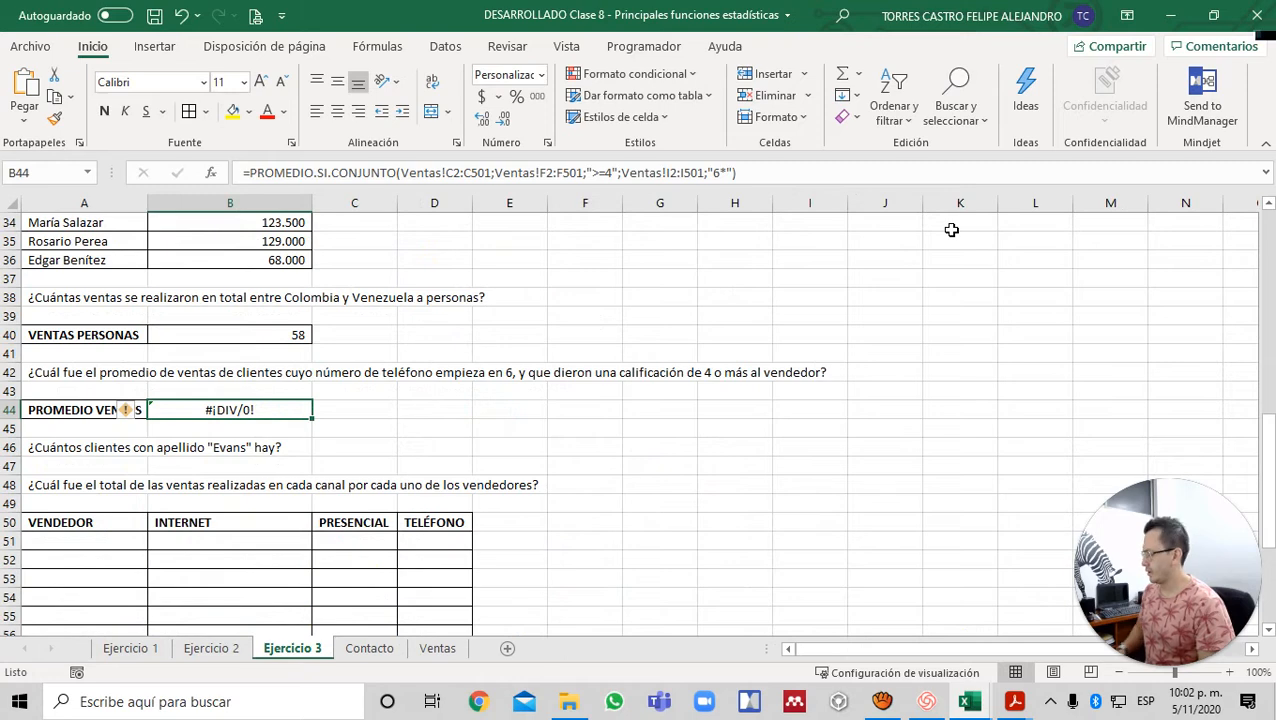
key(F2)
key(Return)
key(Up)
key(F2)
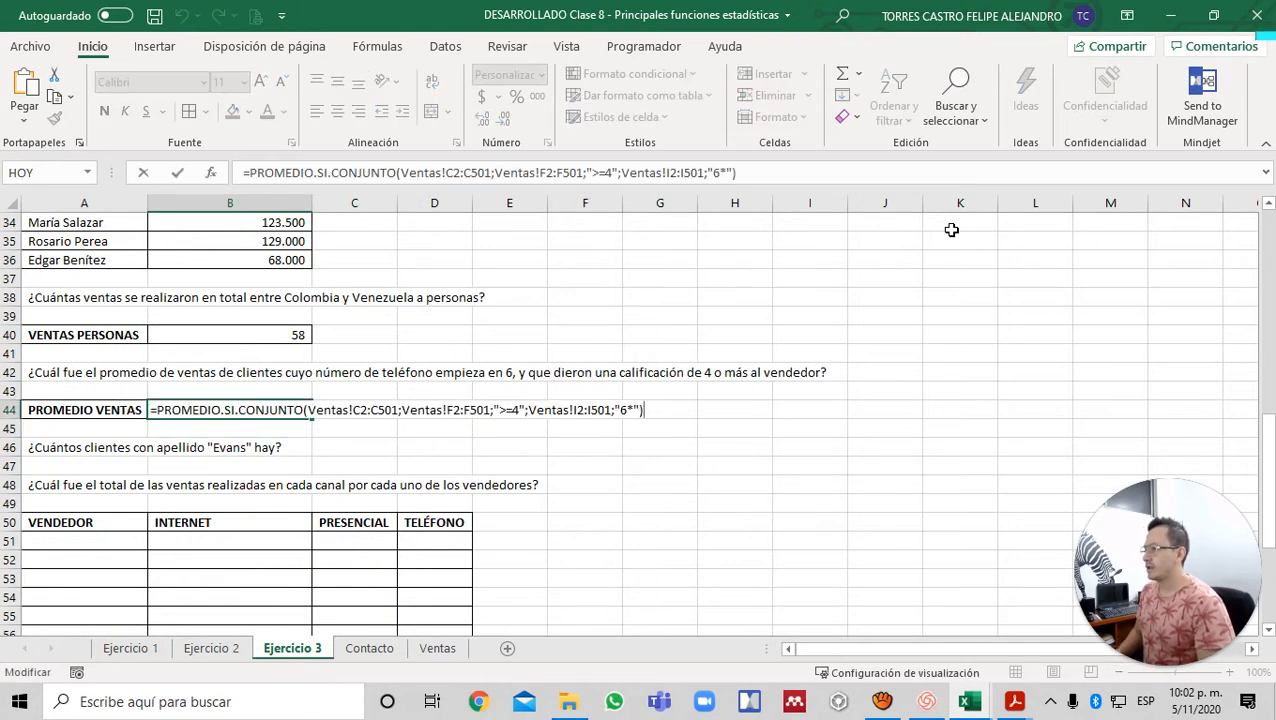
key(Return)
- Check the phone column on the Ventas sheet and refresh the B44 average in Ejercicio 3 by re-entering its formula once more
key(ctrl+Page_Down)
key(ctrl+Page_Down)
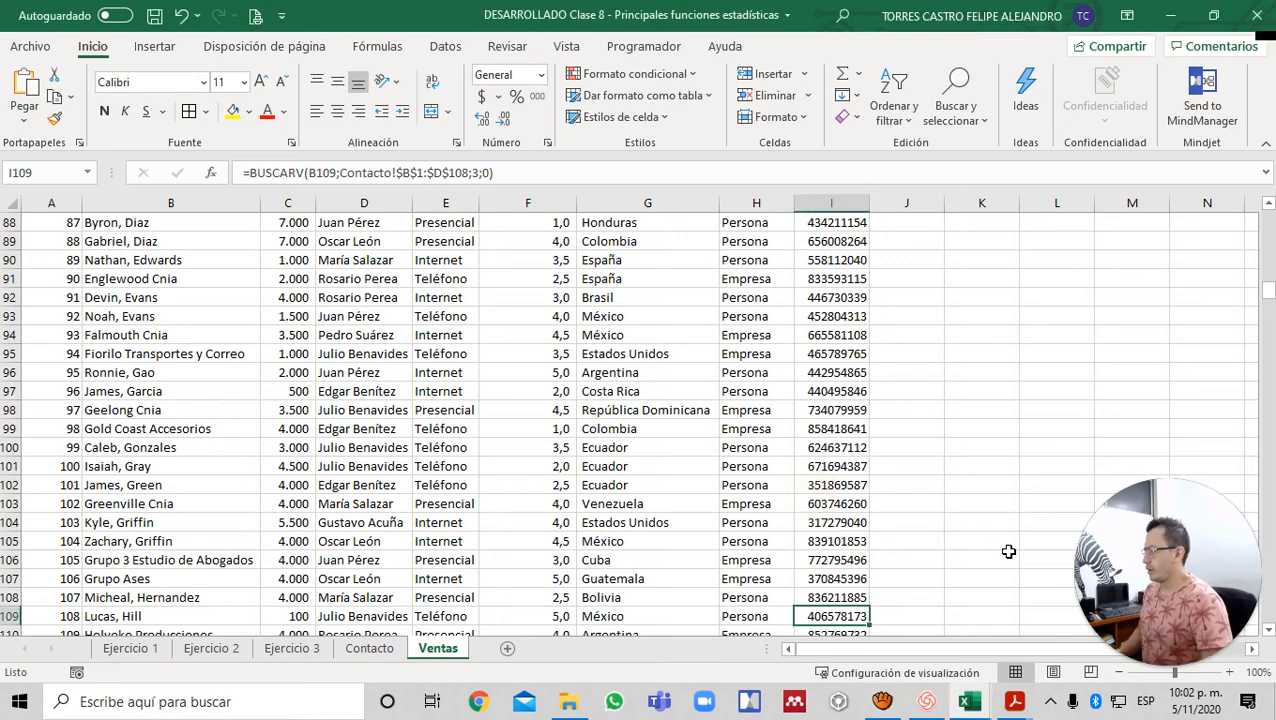
key(ctrl+Page_Up)
key(ctrl+Page_Up)
key(Up)
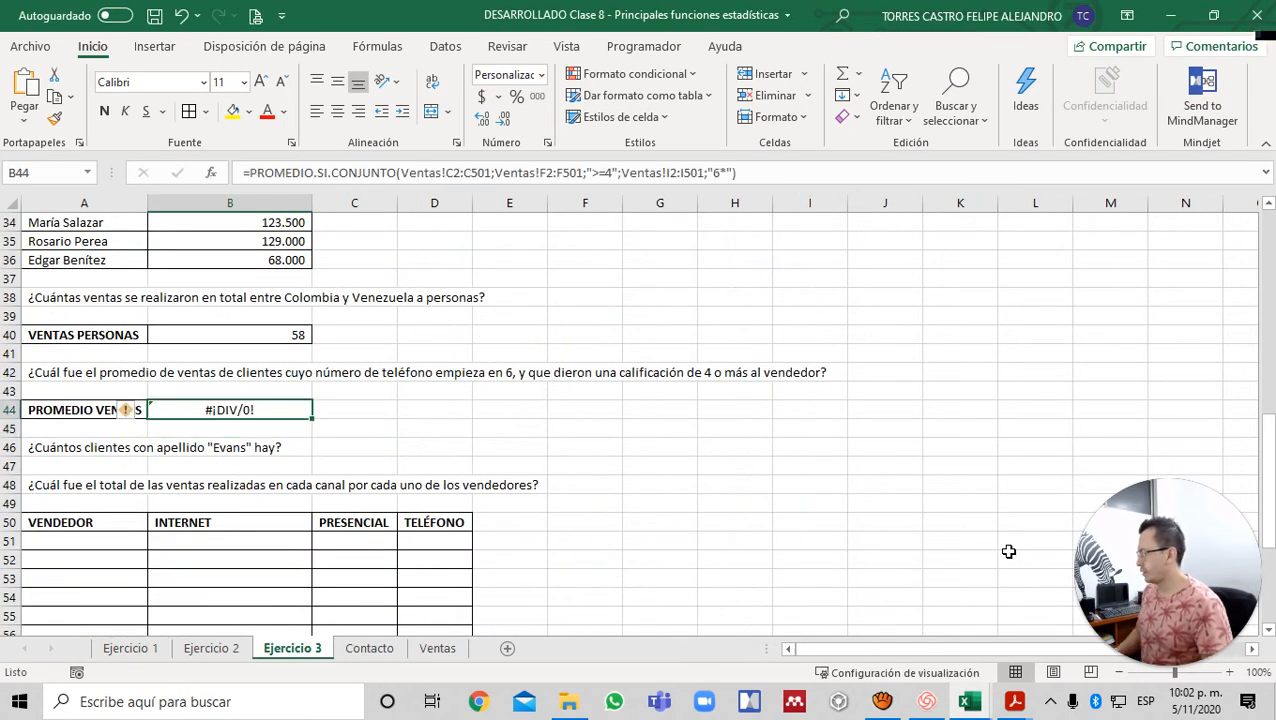
key(F2)
key(Return)
key(Up)
- Re-enter the existing BUSCARV phone formulas one by one in cells I109 through I124 of the Ventas sheet
key(ctrl+Page_Down)
key(ctrl+Page_Down)
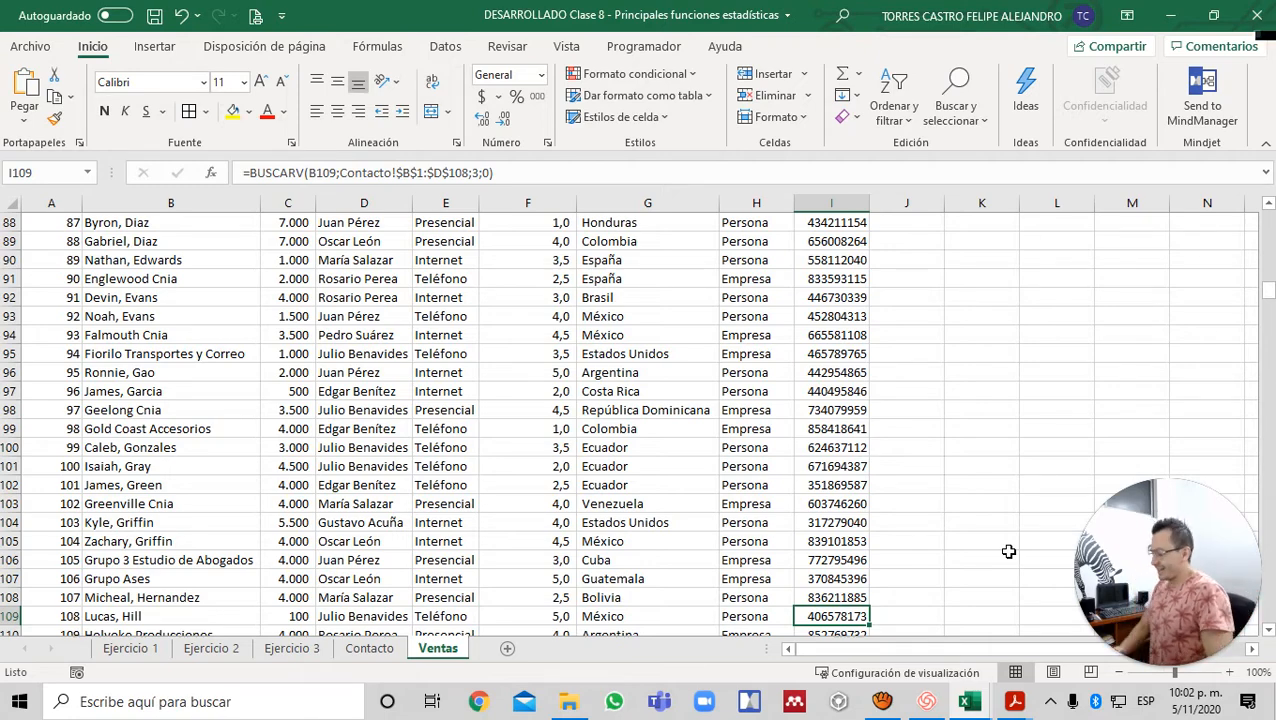
key(F2)
key(Return)
key(F2)
key(Return)
key(F2)
key(Return)
key(F2)
key(Return)
key(F2)
key(Return)
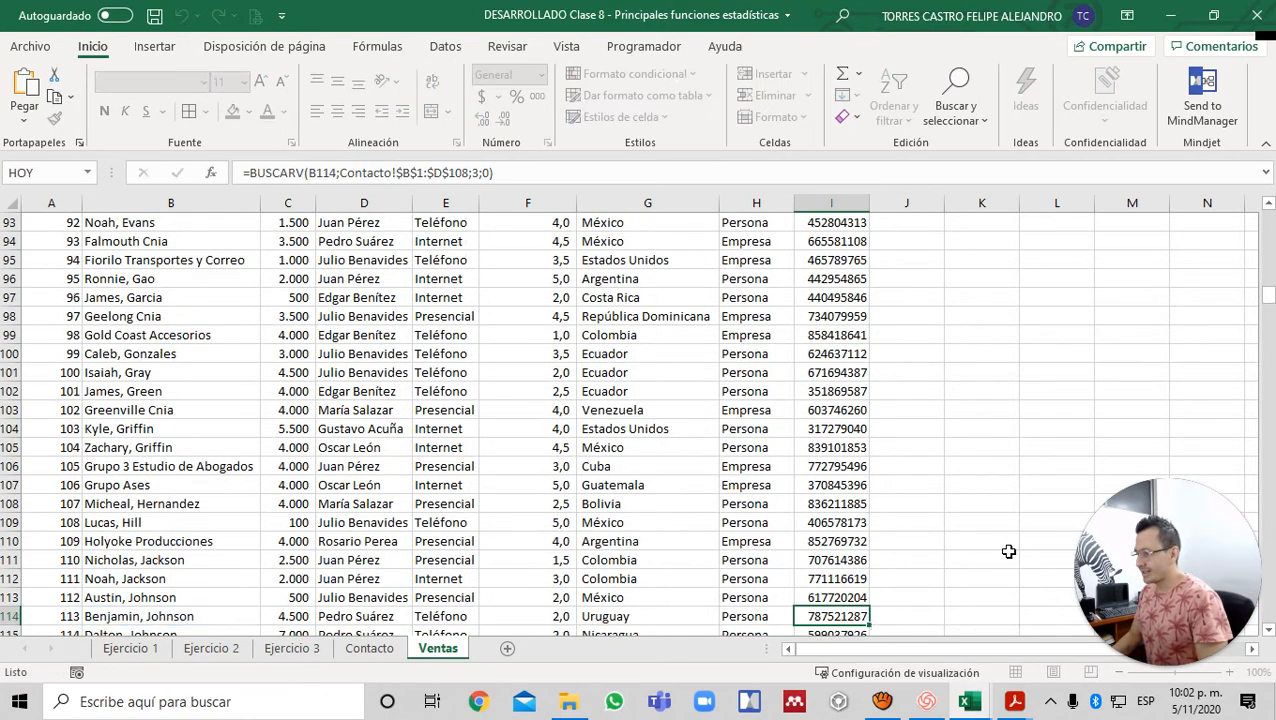
key(F2)
key(Return)
key(F2)
key(Return)
key(F2)
key(Return)
key(F2)
key(Return)
key(F2)
key(Return)
key(F2)
key(Return)
key(F2)
key(Return)
key(F2)
key(Return)
key(F2)
key(Return)
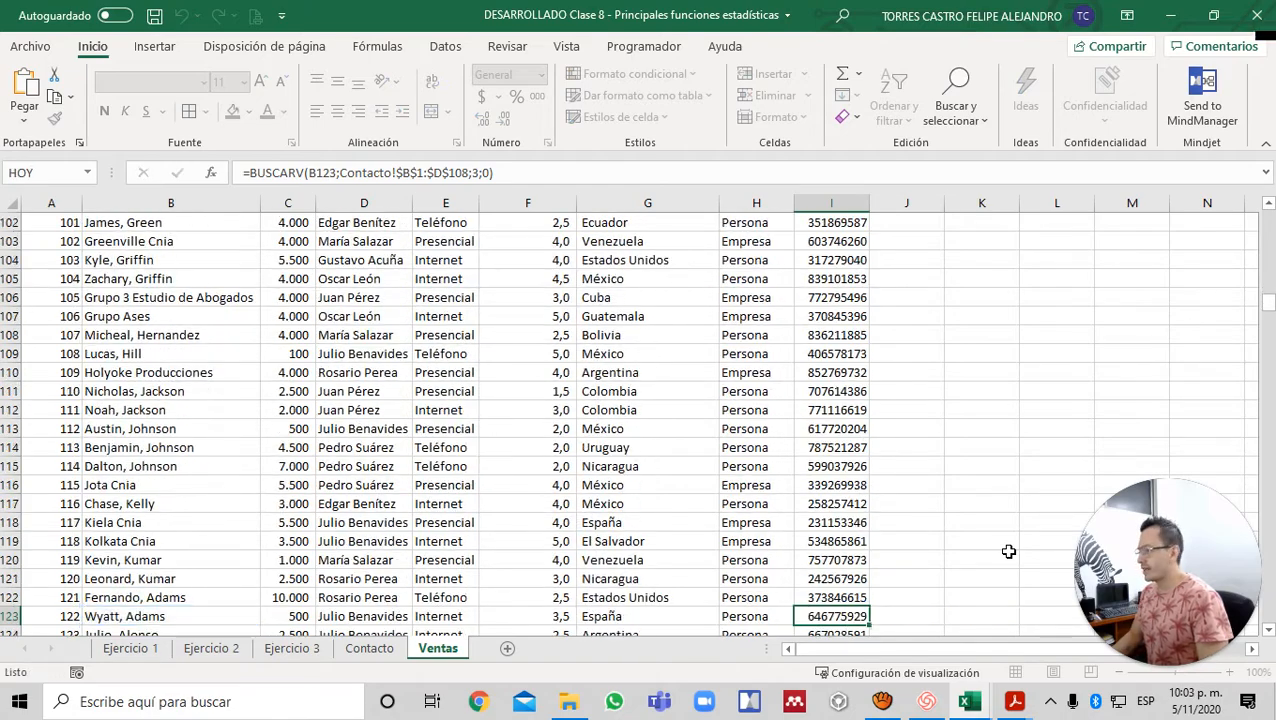
key(Return)
key(F2)
key(Return)
- Check the B44 average in Ejercicio 3 and inspect the Ventas phone column from I2 to I501 and its last rows
key(ctrl+Page_Up)
key(ctrl+Page_Up)
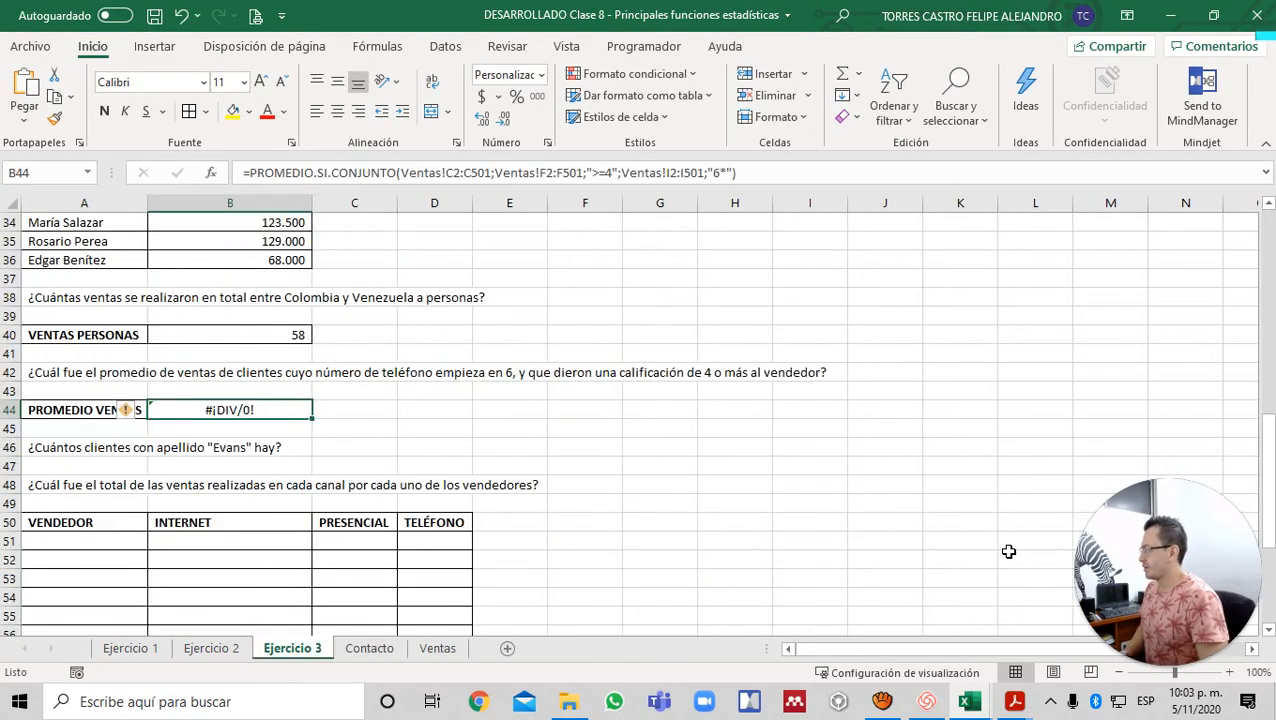
key(ctrl+Page_Down)
key(ctrl+Page_Down)
key(ctrl+Up)
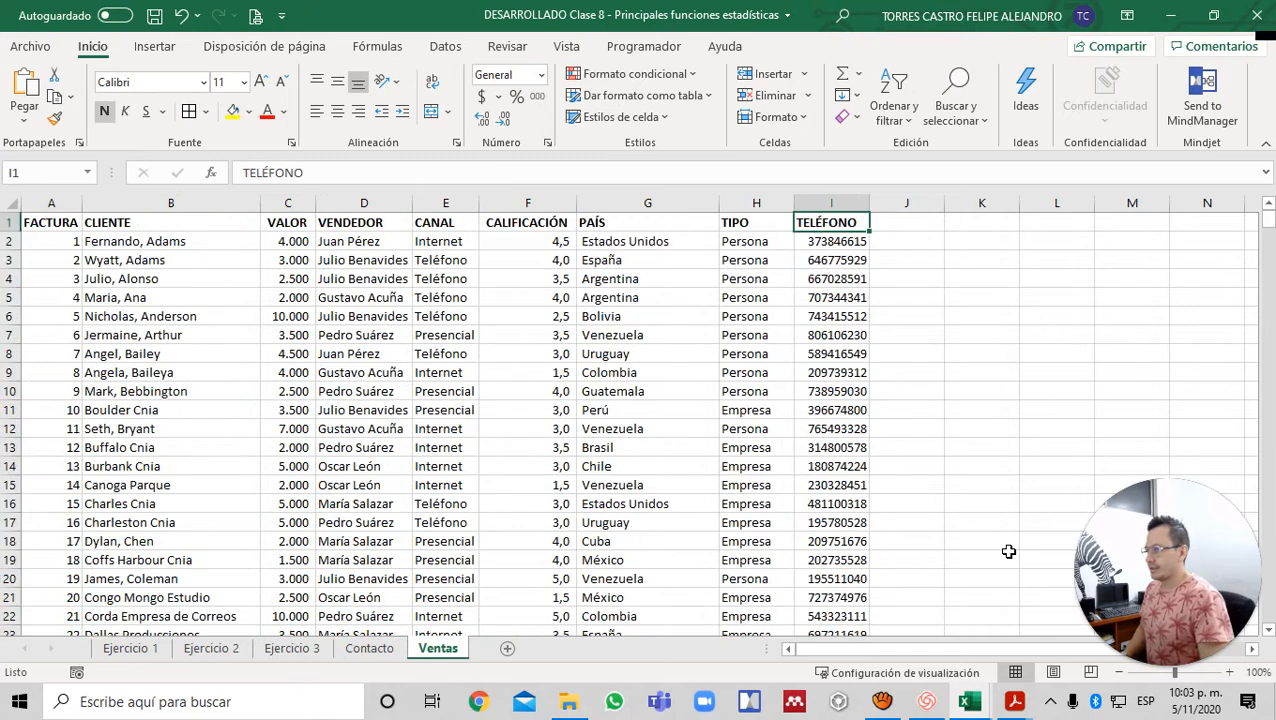
key(Down)
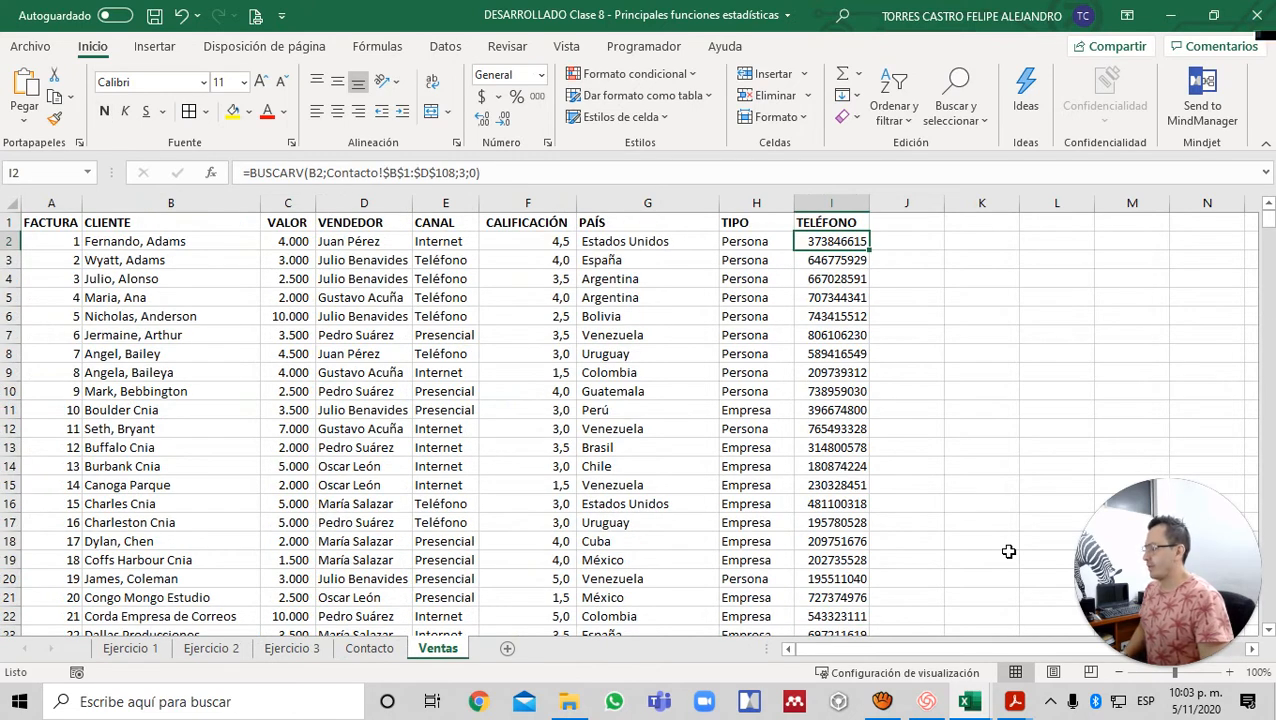
key(ctrl+Down)
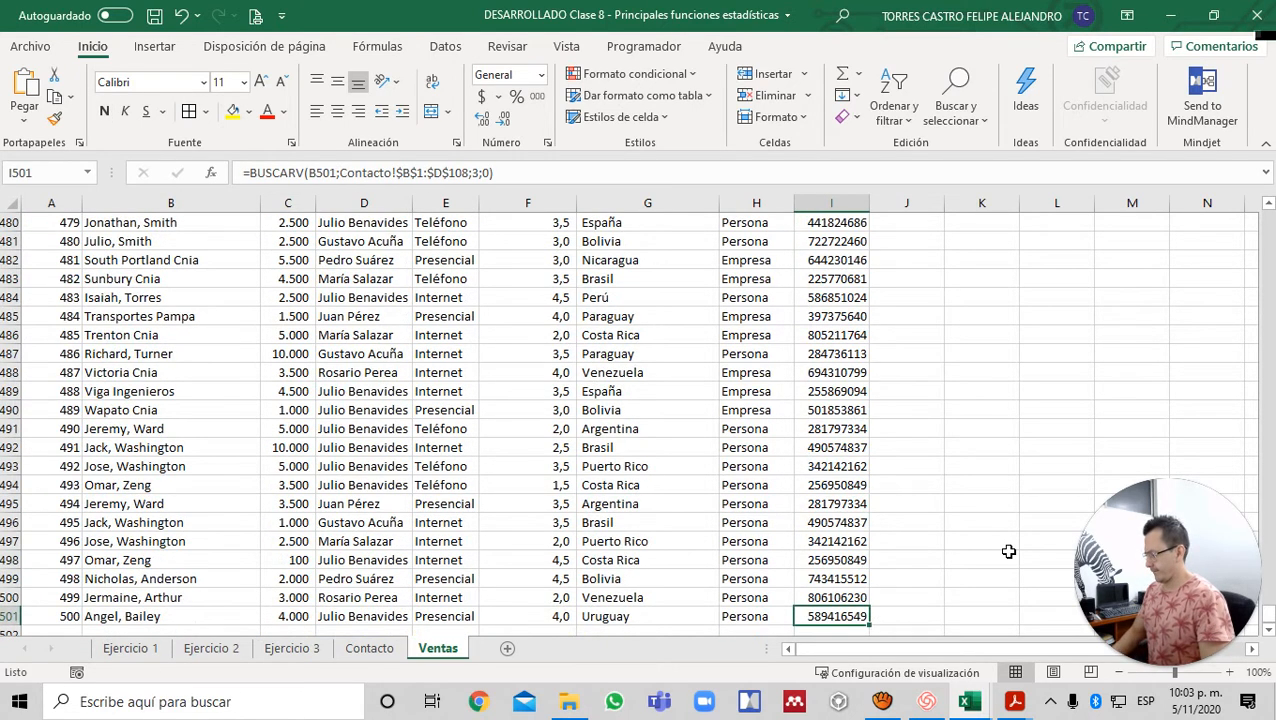
key(Down)
key(Up)
key(Up)
key(Up)
key(Up)
key(Up)
key(Up)
key(Up)
key(Up)
key(Up)
key(Up)
key(Up)
key(Up)
key(Up)
key(Up)
key(Up)
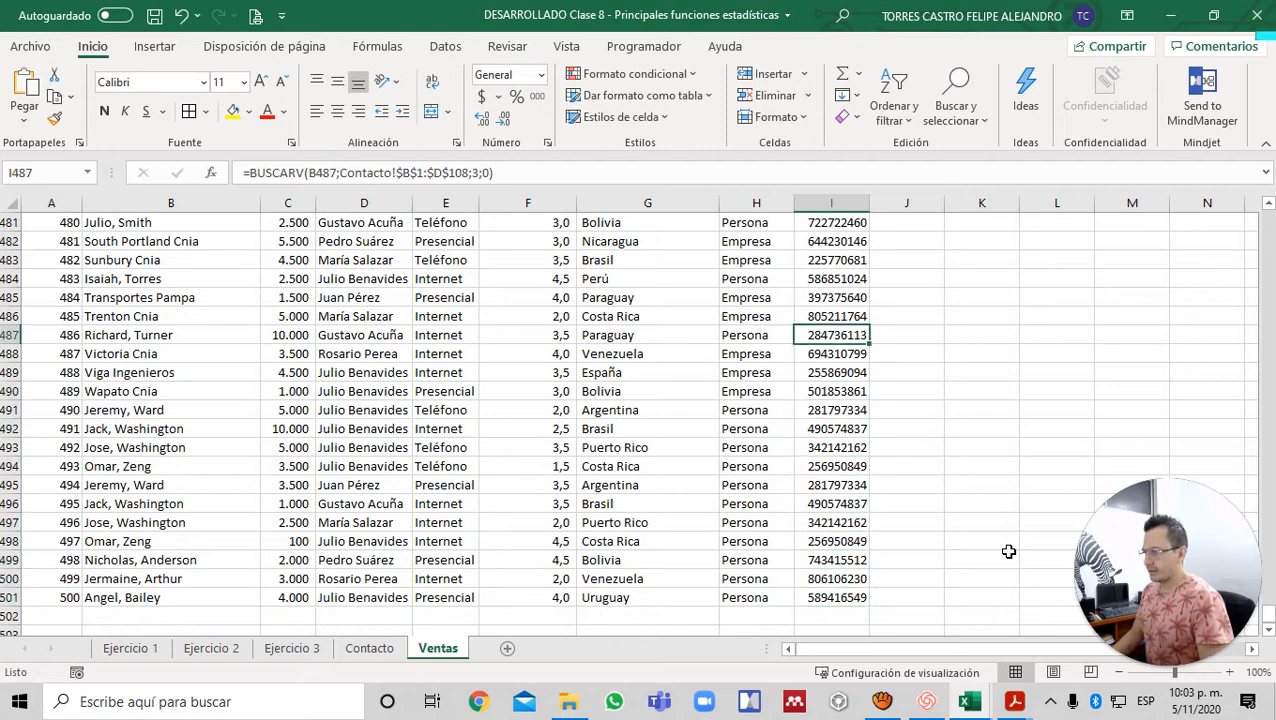
- Re-enter one BUSCARV phone formula among the last rows of the Ventas sheet and recheck the average in Ejercicio 3
key(Down)
key(F2)
key(Return)
key(ctrl+Page_Up)
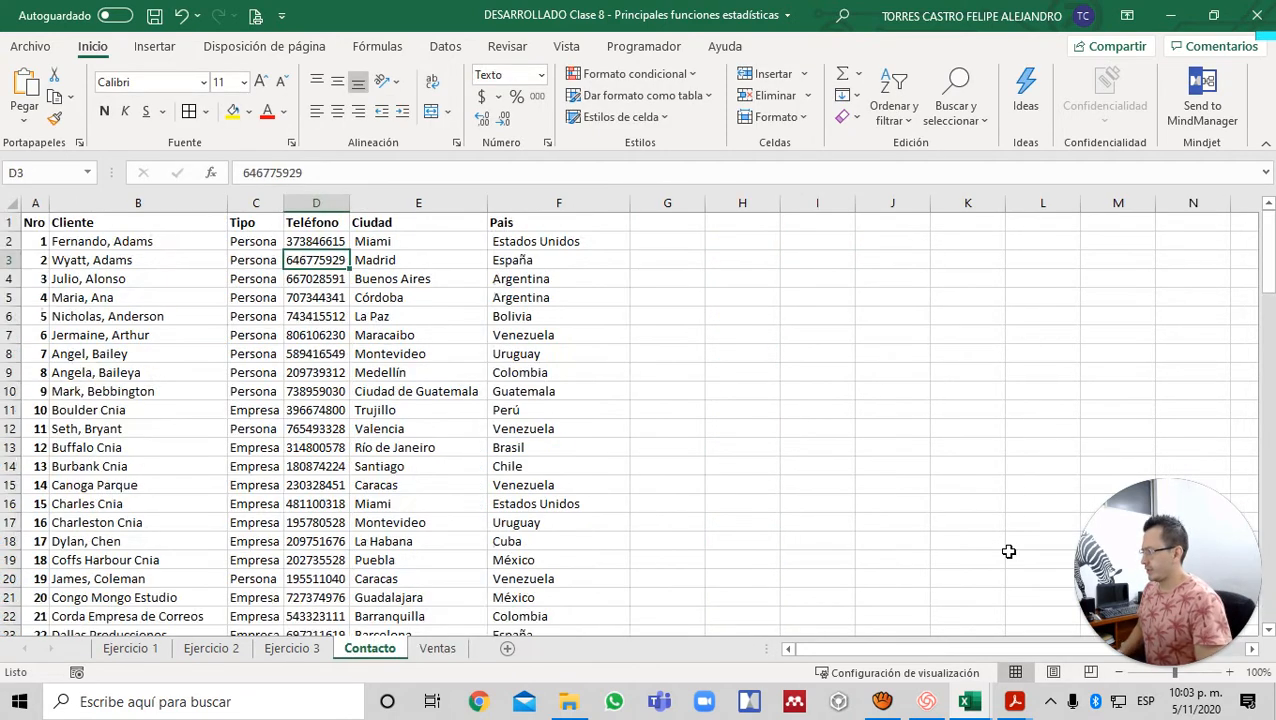
key(ctrl+Page_Up)
key(ctrl+Page_Down)
key(ctrl+Page_Down)
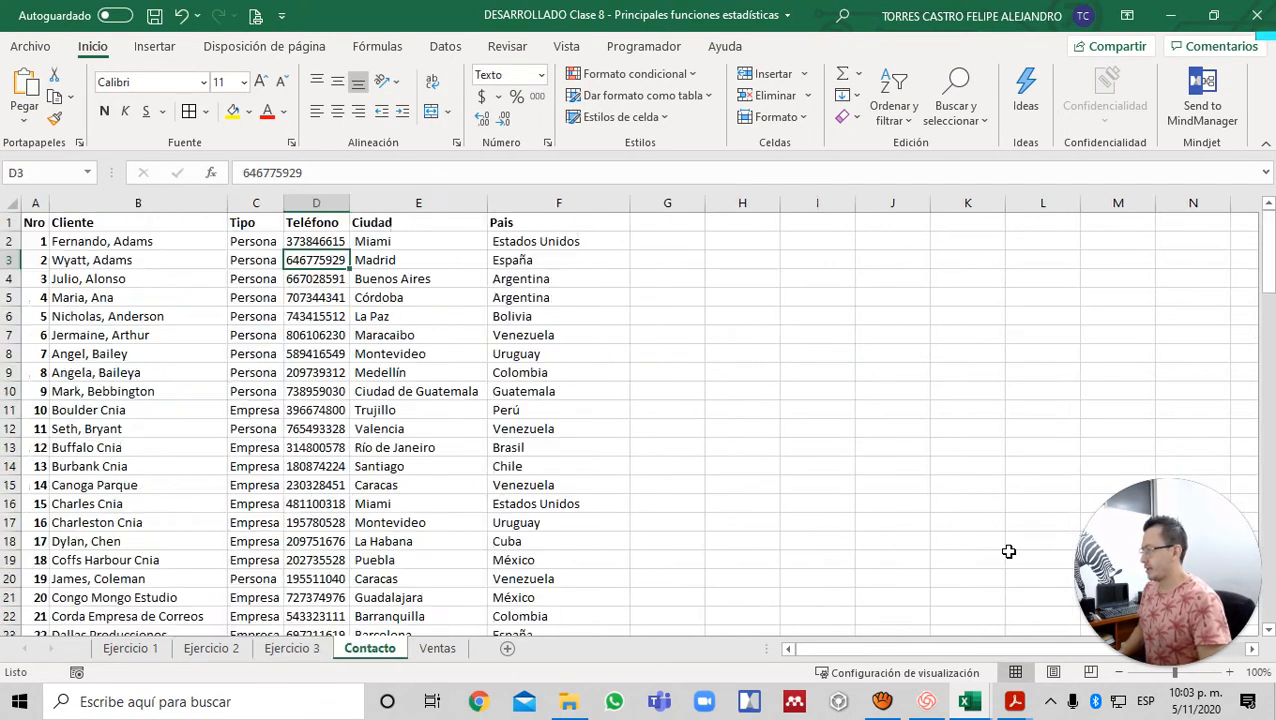
- Examine the phone column on the Ventas sheet from its last rows up to I2, and recheck the B44 average in Ejercicio 3
key(Up)
key(Up)
key(Up)
key(Up)
key(Up)
key(Up)
key(Up)
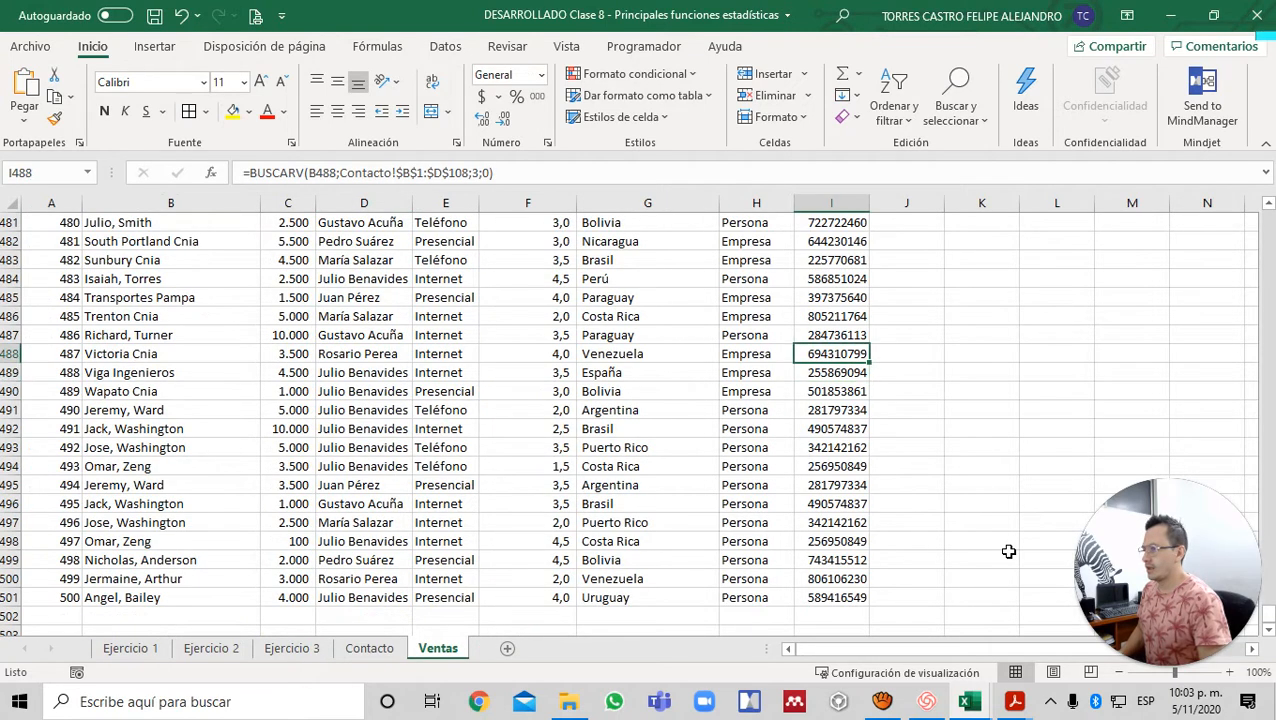
key(ctrl+Up)
key(Down)
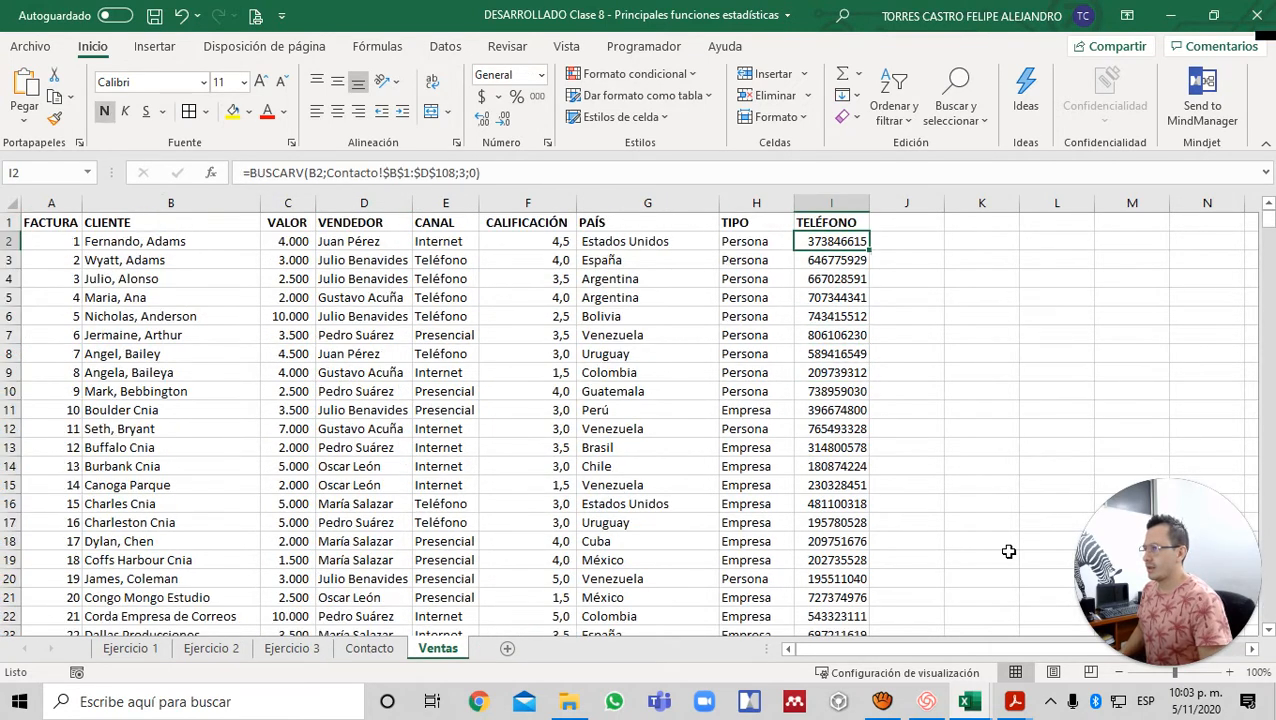
key(Down)
key(Up)
key(ctrl+Page_Up)
key(ctrl+Page_Up)
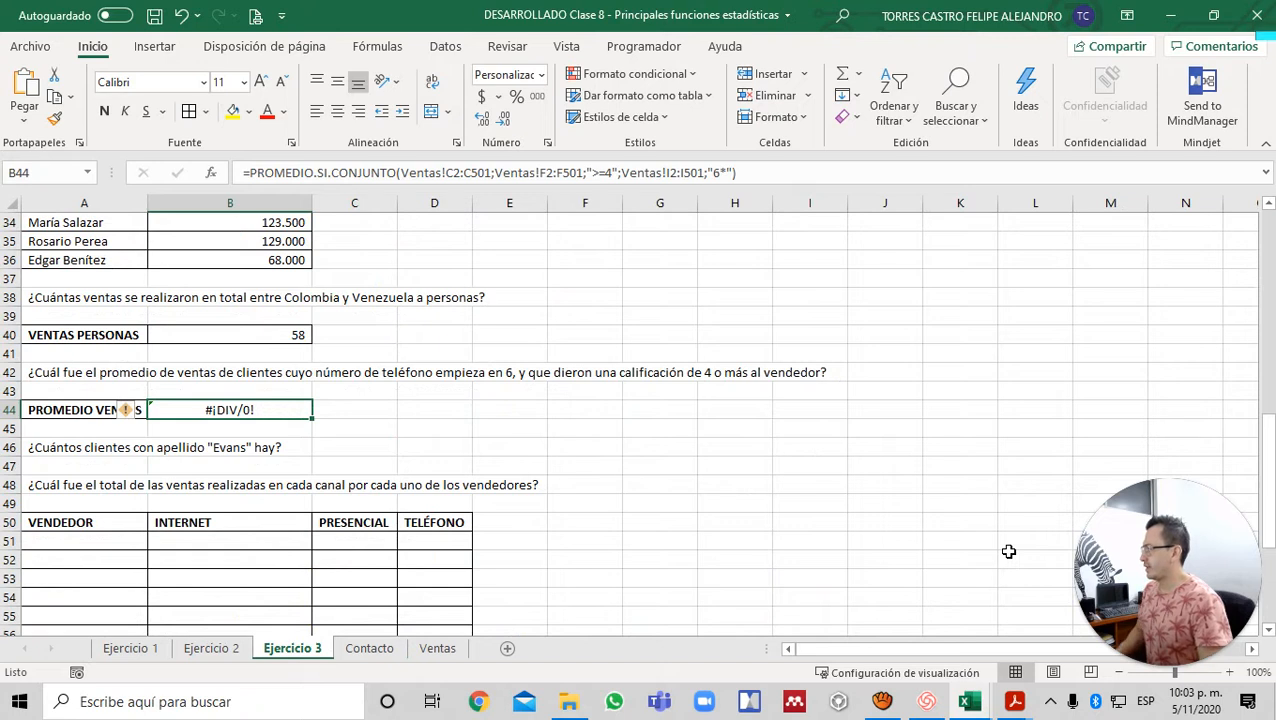
- Try "*6" as the phone criterion in the PROMEDIO.SI.CONJUNTO formula in B44
key(F2)
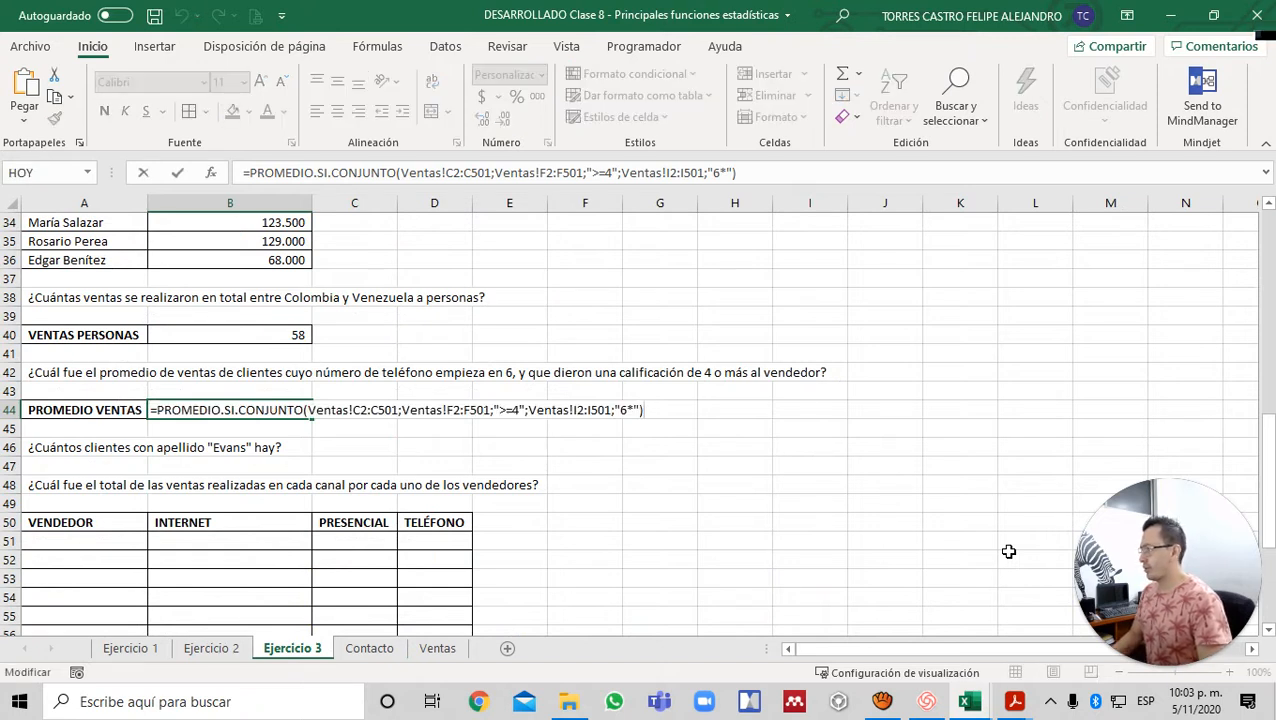
key(Left)
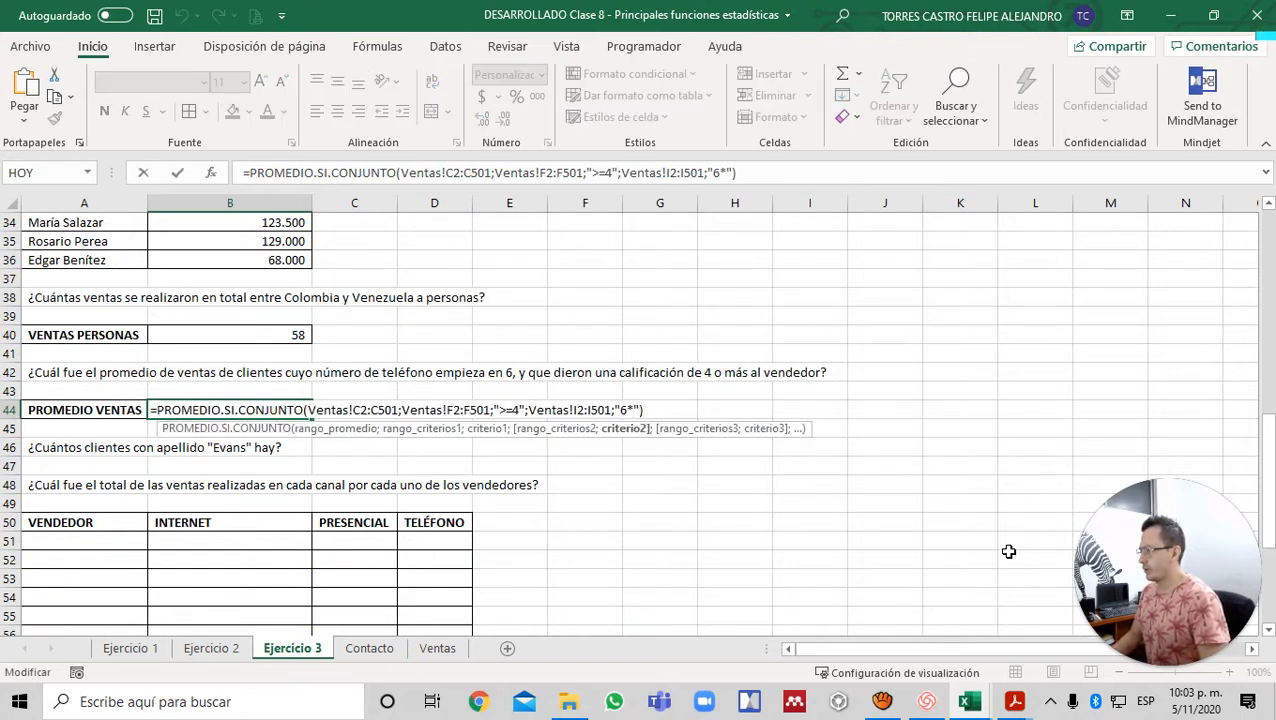
key(Left)
key(BackSpace)
key(Return)
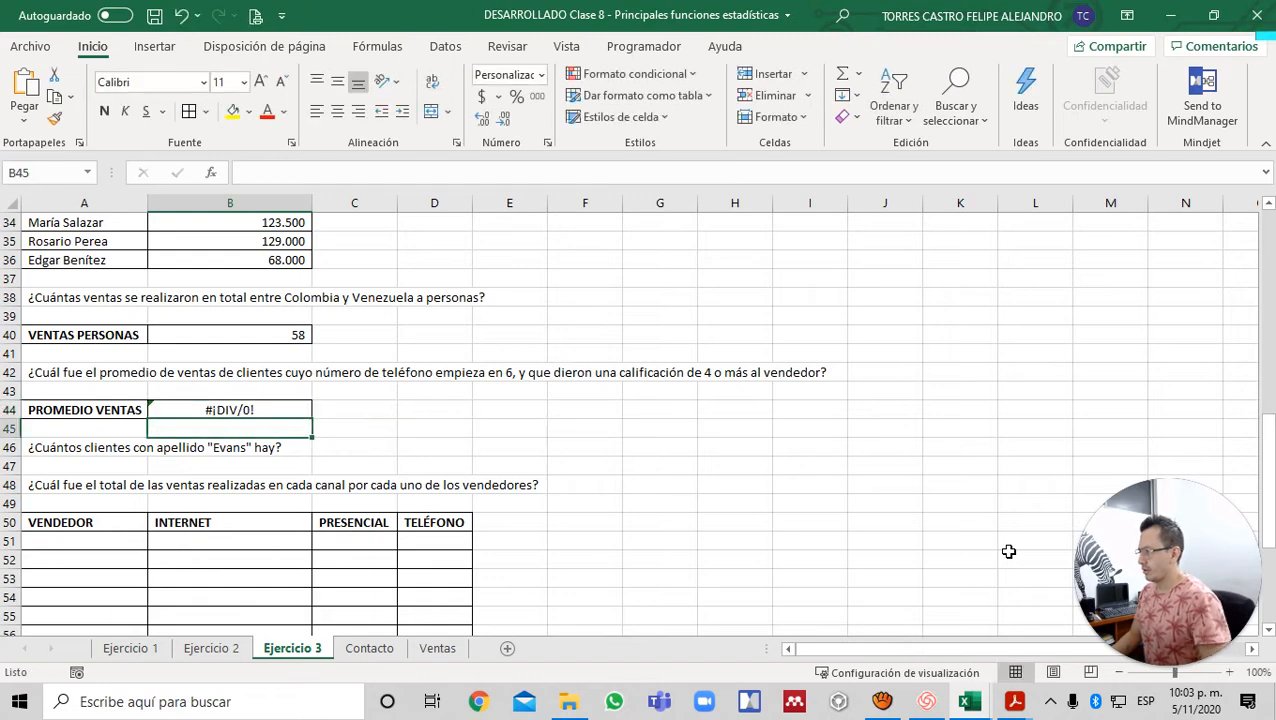
key(Up)
key(F2)
key(Left)
key(Left)
key(Left)
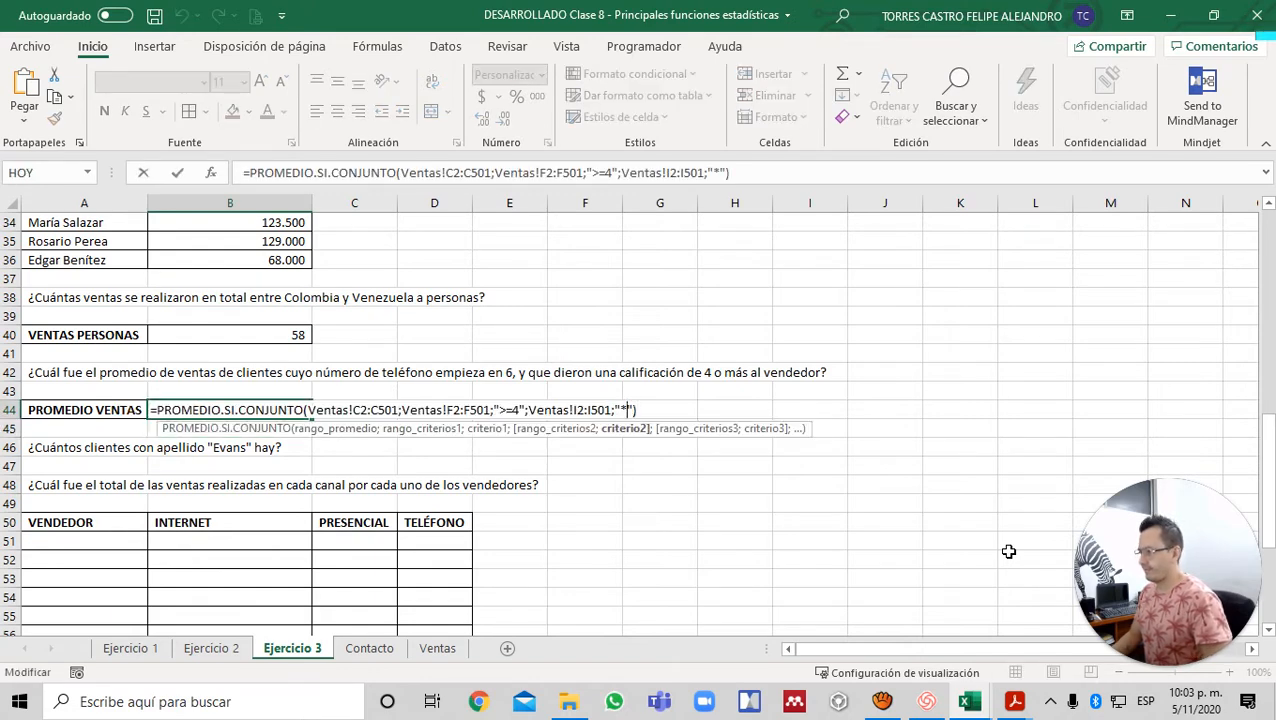
text(6)
key(Return)
- Restore the phone criterion of the B44 average formula to "6*"
key(Up)
key(F2)
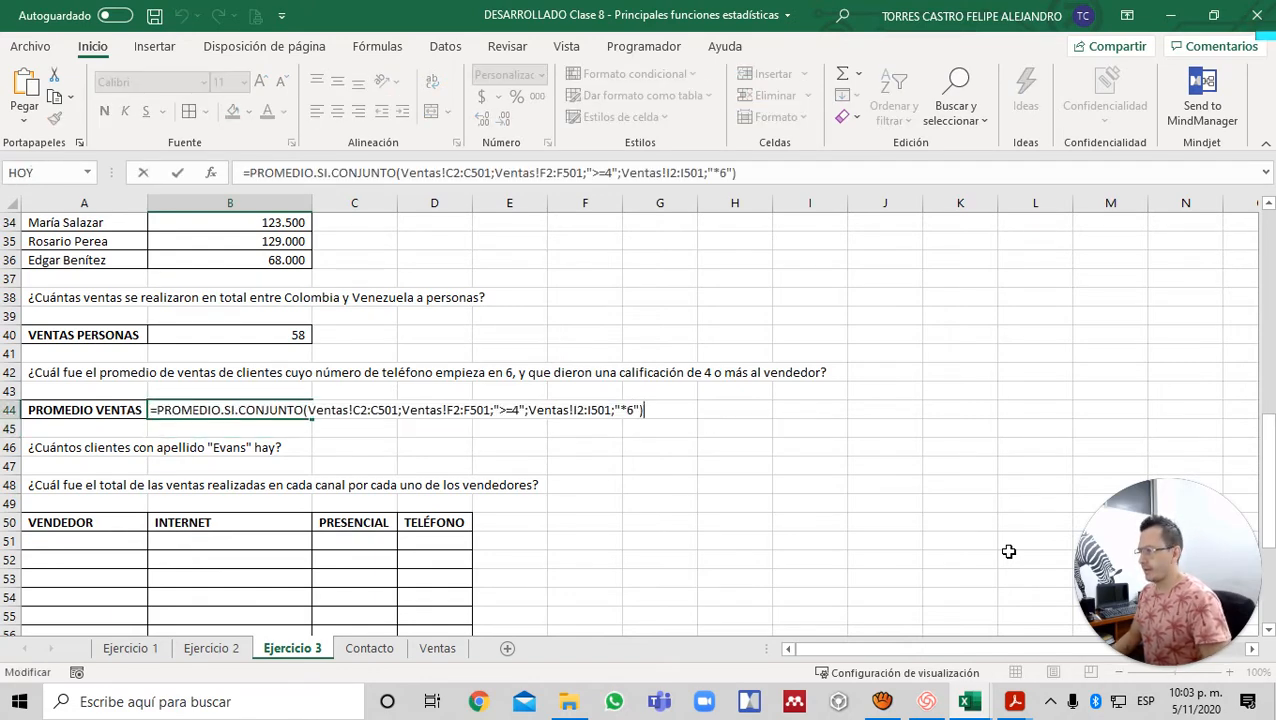
key(Left)
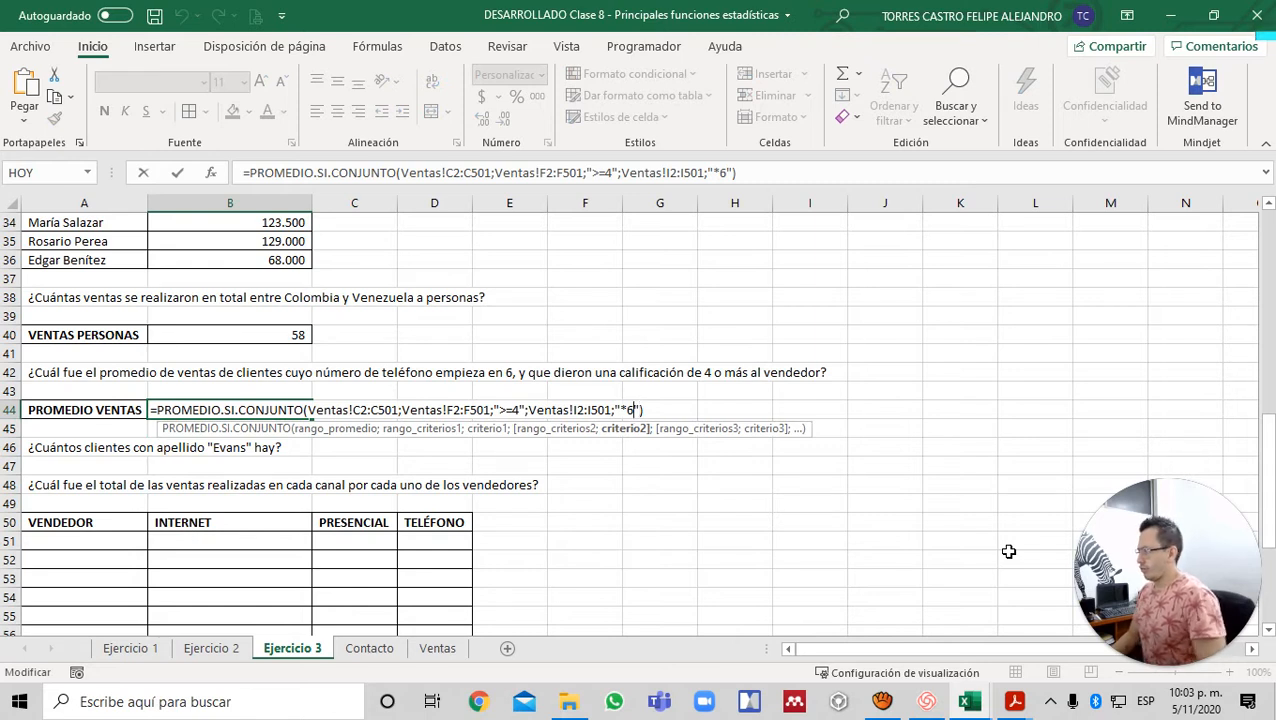
key(BackSpace)
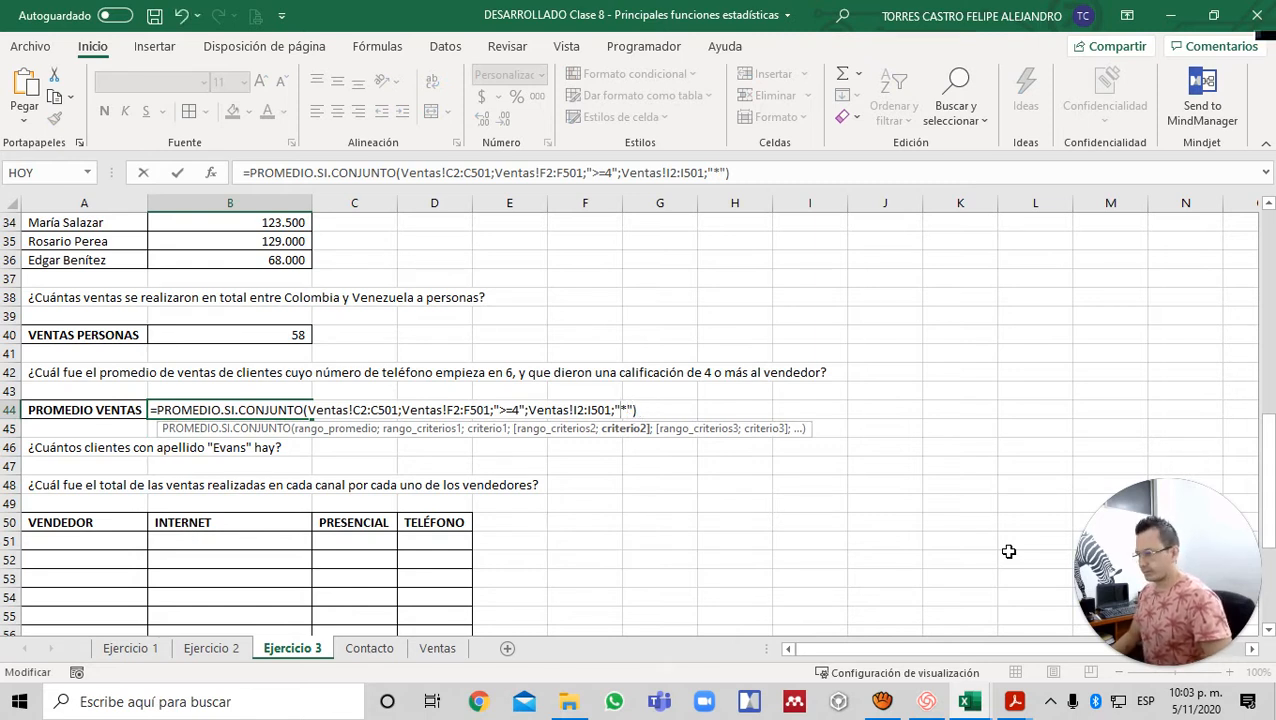
key(Return)
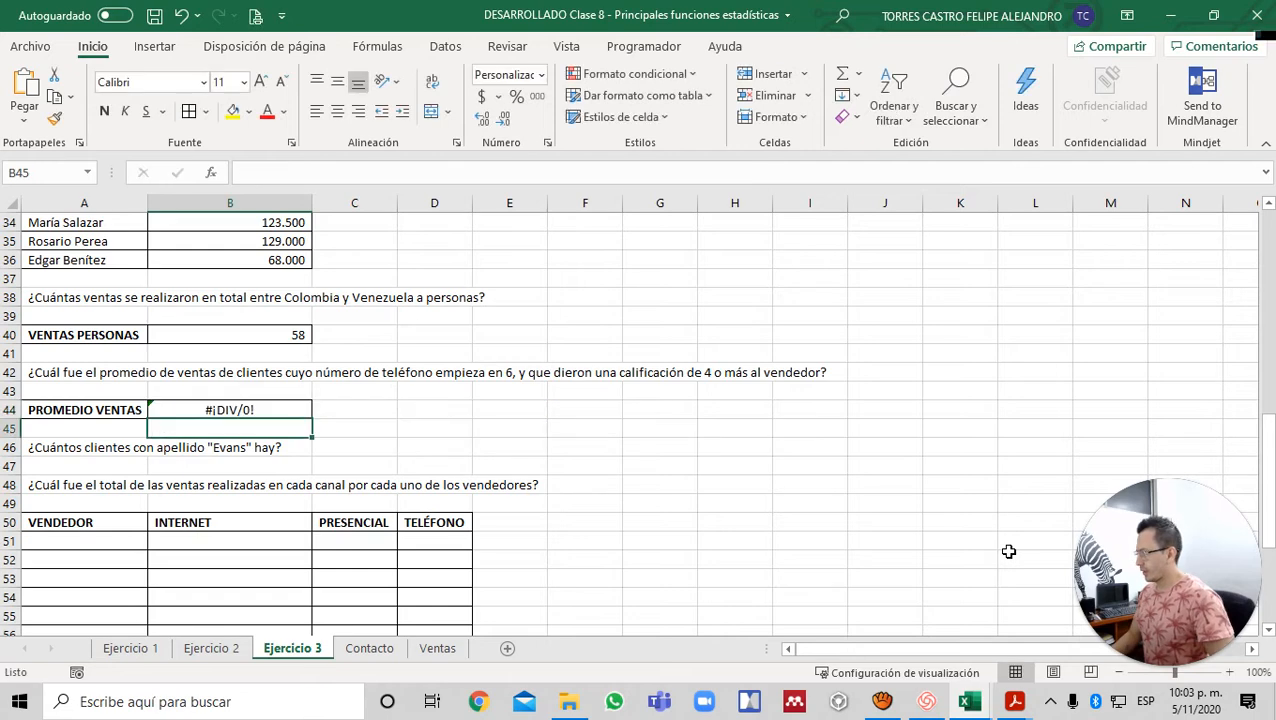
- Compare the phone columns on the Contacto and Ventas sheets, and return to the B44 average in Ejercicio 3
key(Up)
key(ctrl+Page_Down)
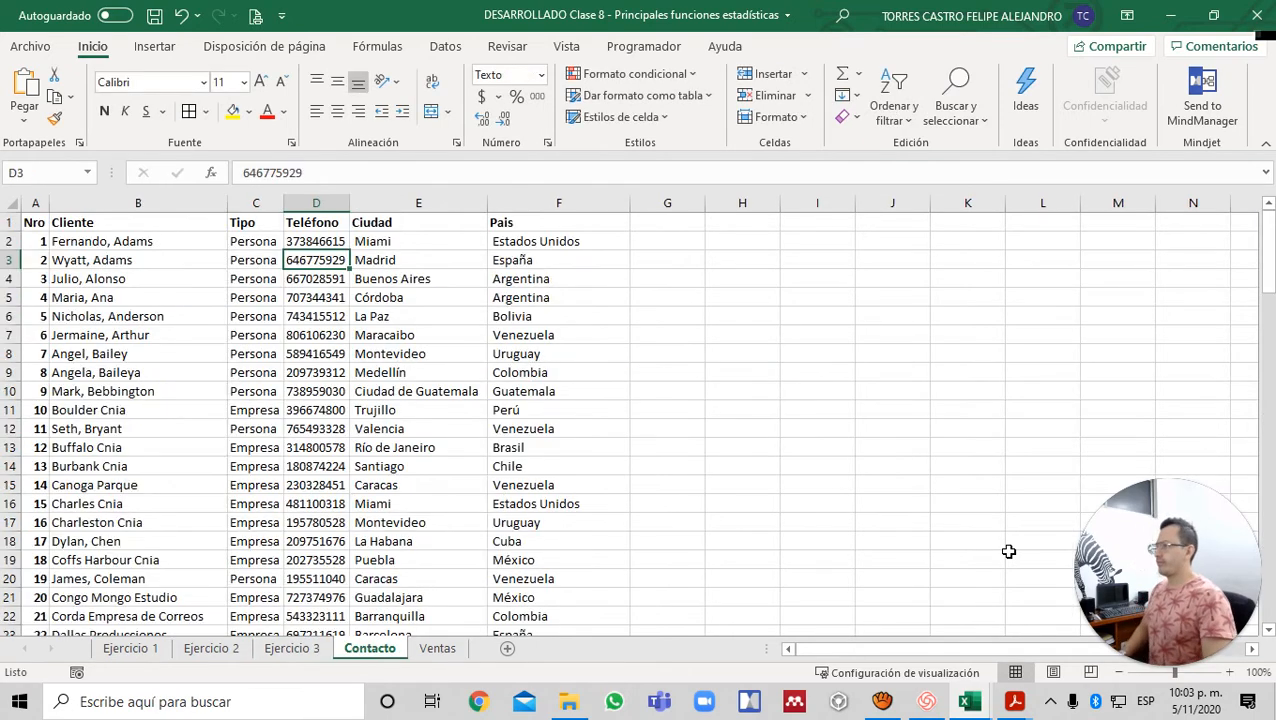
key(ctrl+Page_Down)
key(Up)
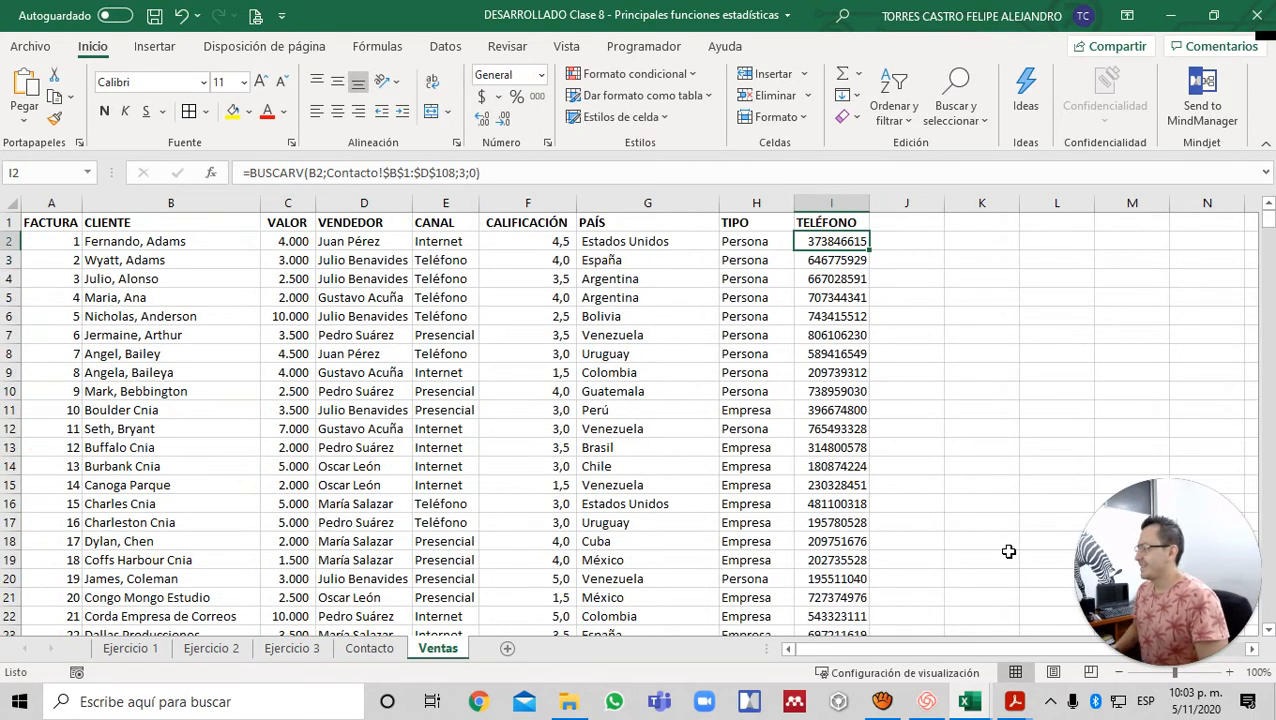
key(ctrl+Page_Up)
key(ctrl+Page_Up)
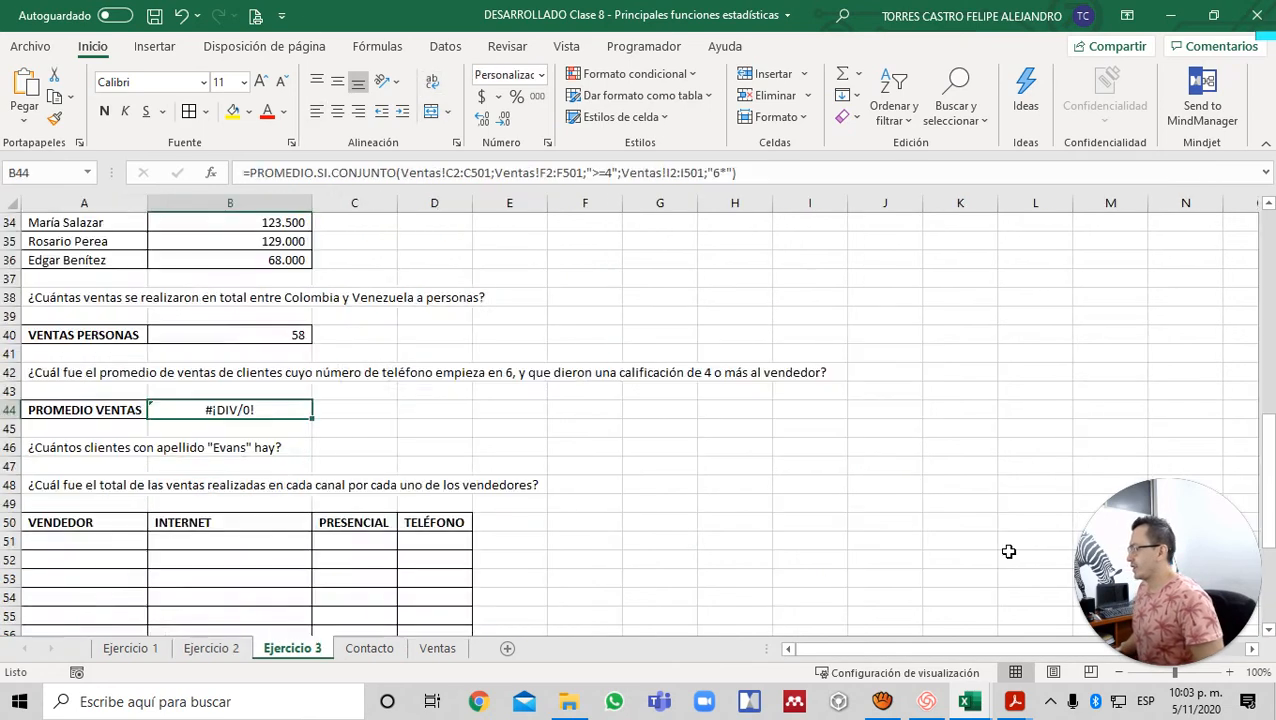
- Set the number format of the phone numbers in D2:D108 of the Contacto sheet to General
key(ctrl+Page_Down)
key(Up)
key(ctrl+shift+Down)
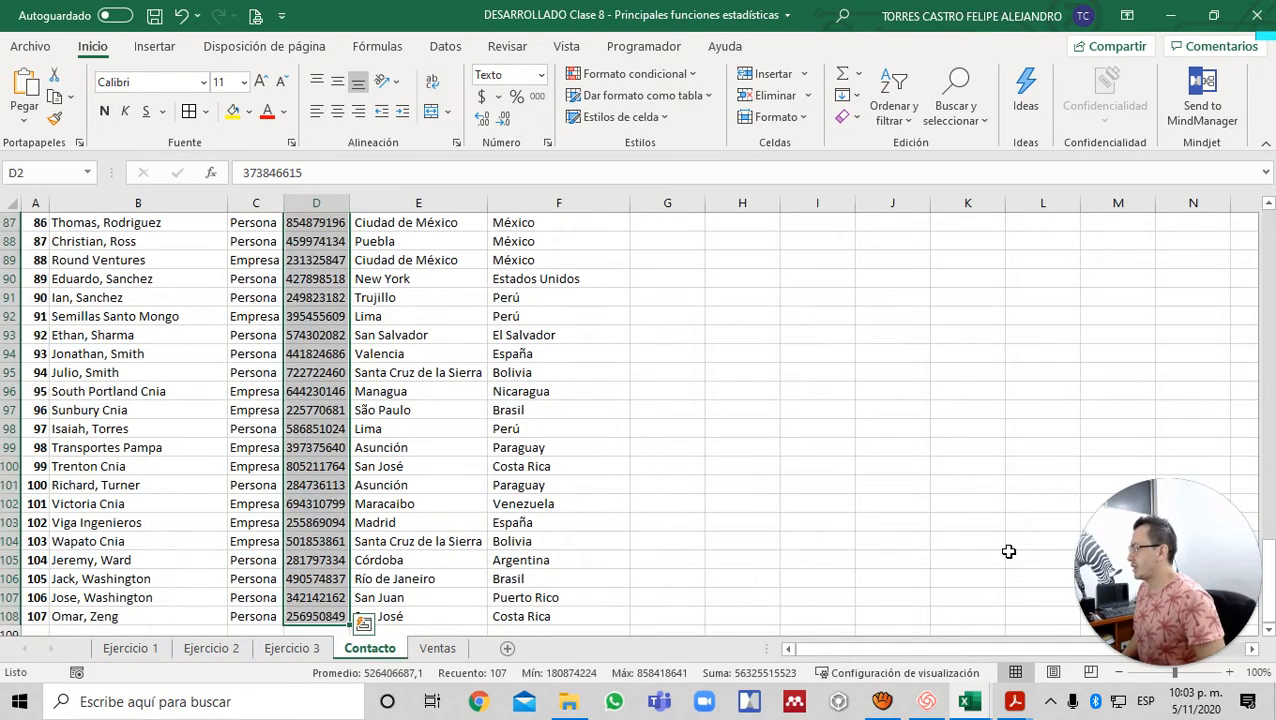
click(547, 147)
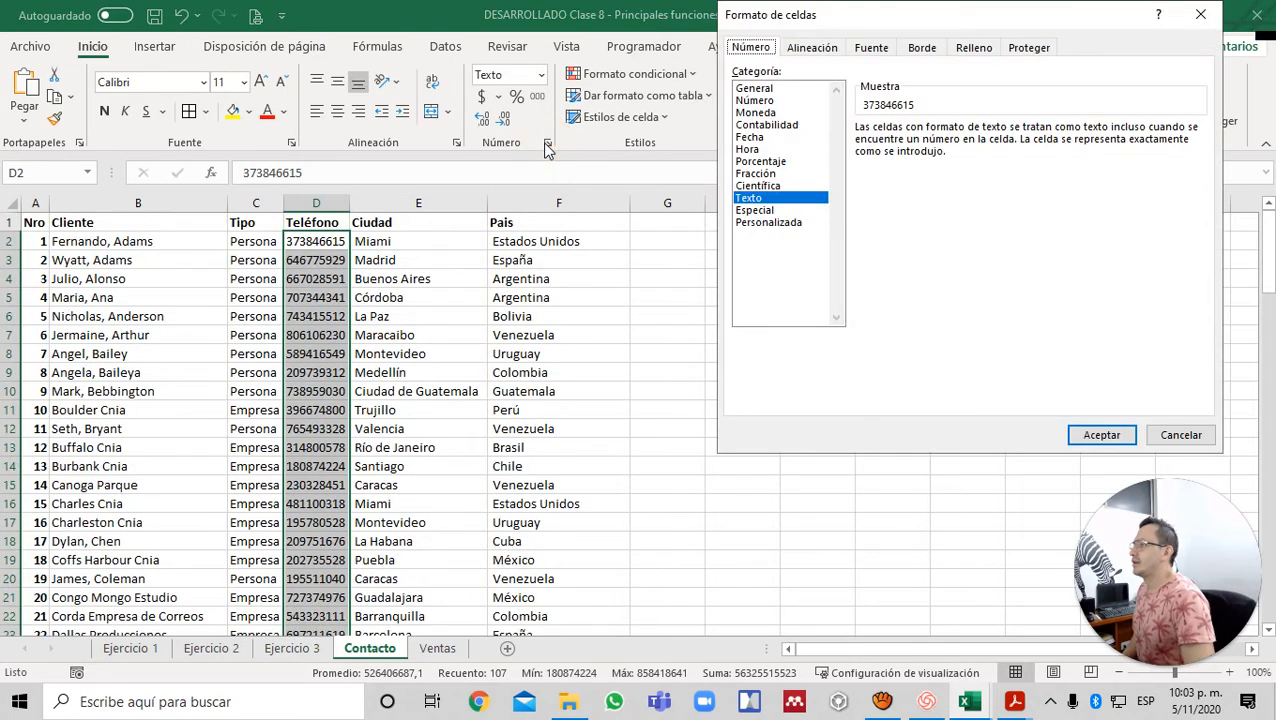
click(754, 100)
click(754, 88)
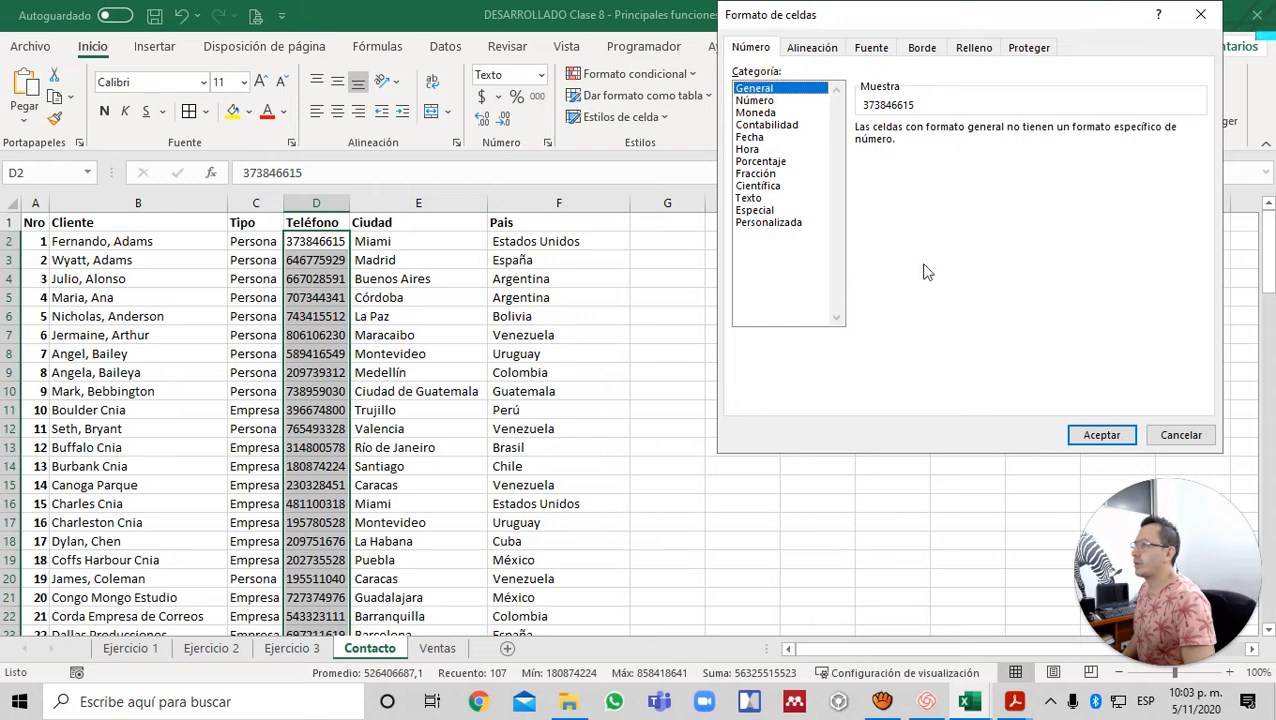
click(1101, 434)
click(624, 340)
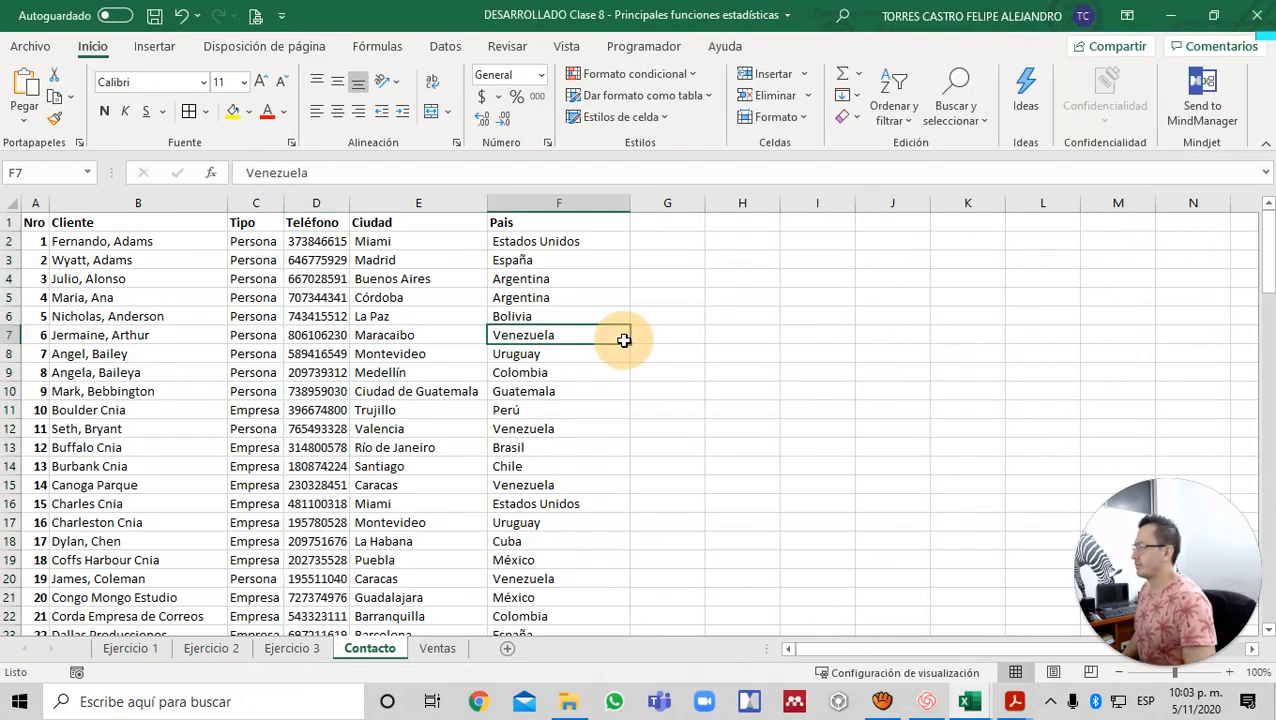
- Re-enter the existing BUSCARV phone formulas one by one in cells I2 through I11 of the Ventas sheet
key(ctrl+Page_Down)
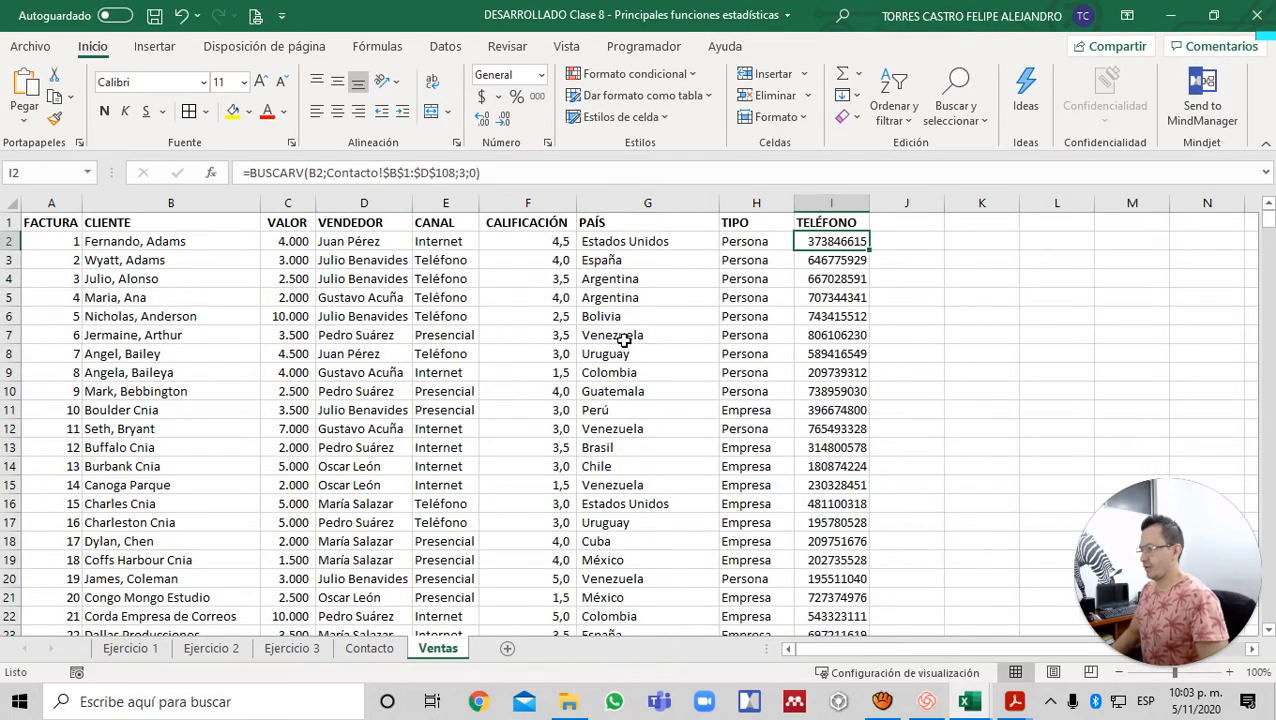
key(F2)
key(Return)
key(F2)
key(Return)
key(F2)
key(Return)
key(F2)
key(Return)
key(F2)
key(Return)
key(F2)
key(Return)
key(F2)
key(Return)
key(F2)
key(Return)
key(F2)
key(Return)
key(F2)
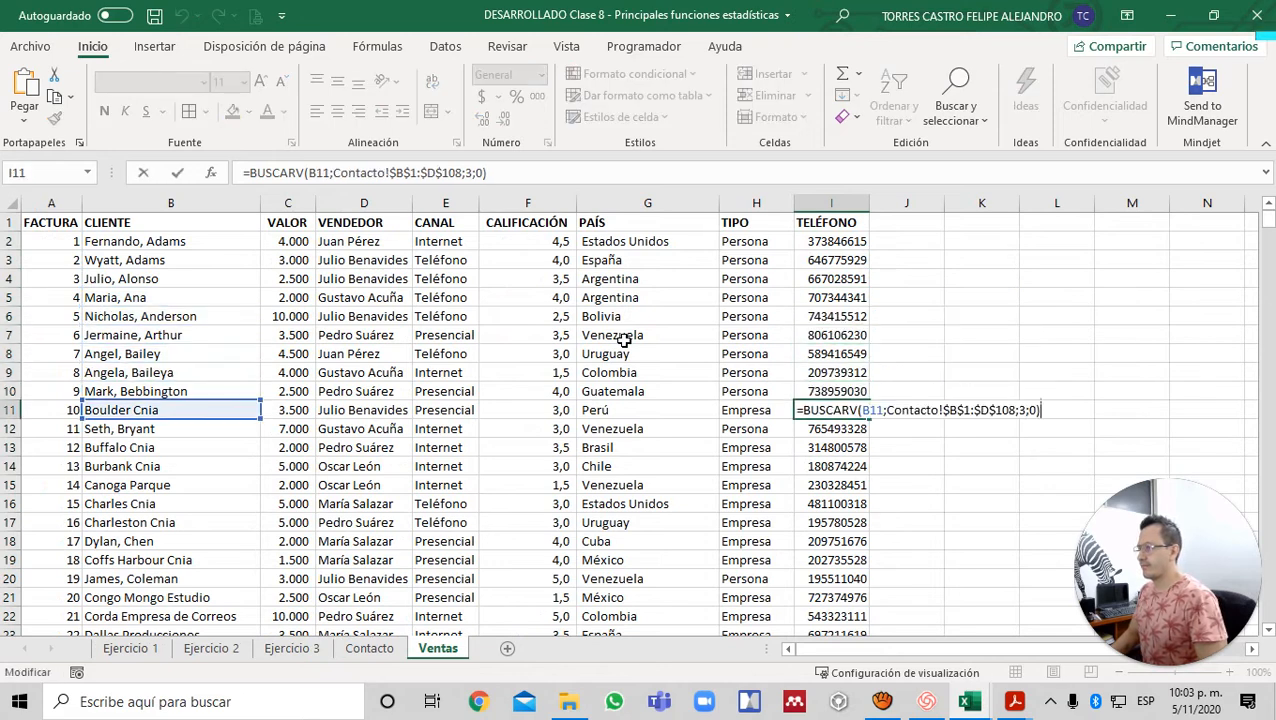
key(Return)
- Re-enter the existing average formula in B44 of Ejercicio 3 to recalculate it
key(ctrl+Page_Up)
key(ctrl+Page_Up)
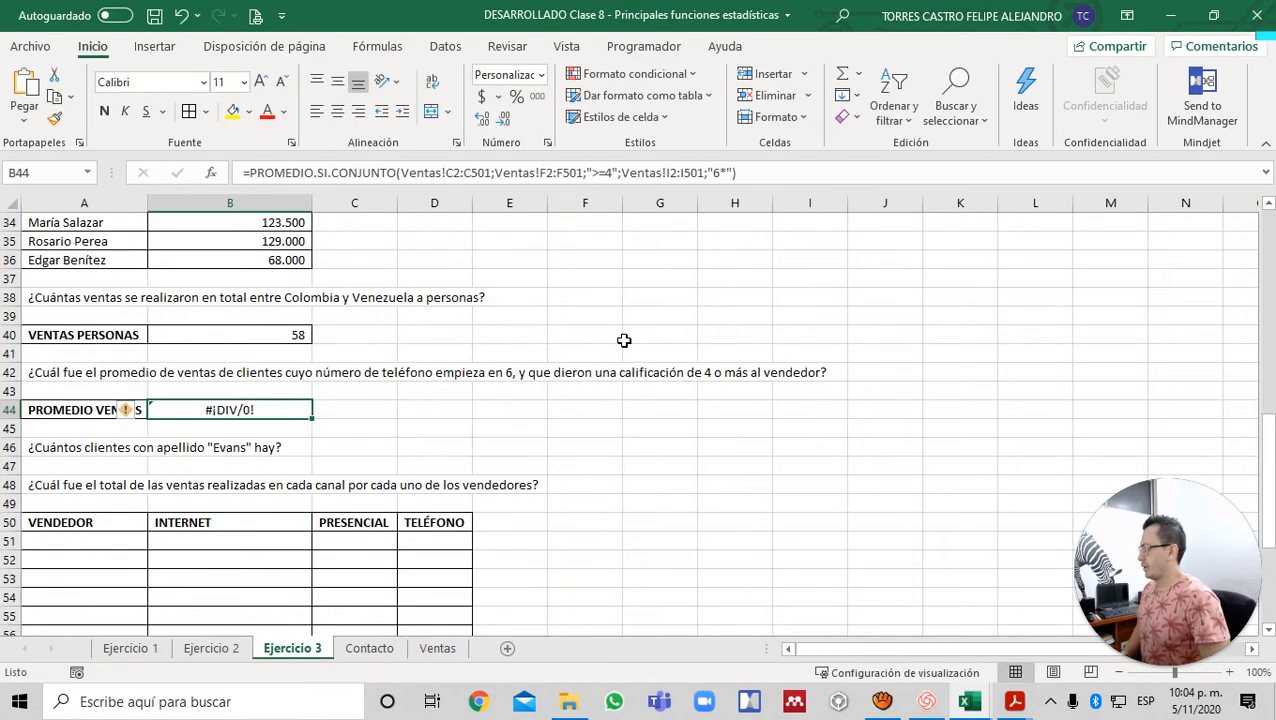
key(F2)
key(Return)
key(Up)
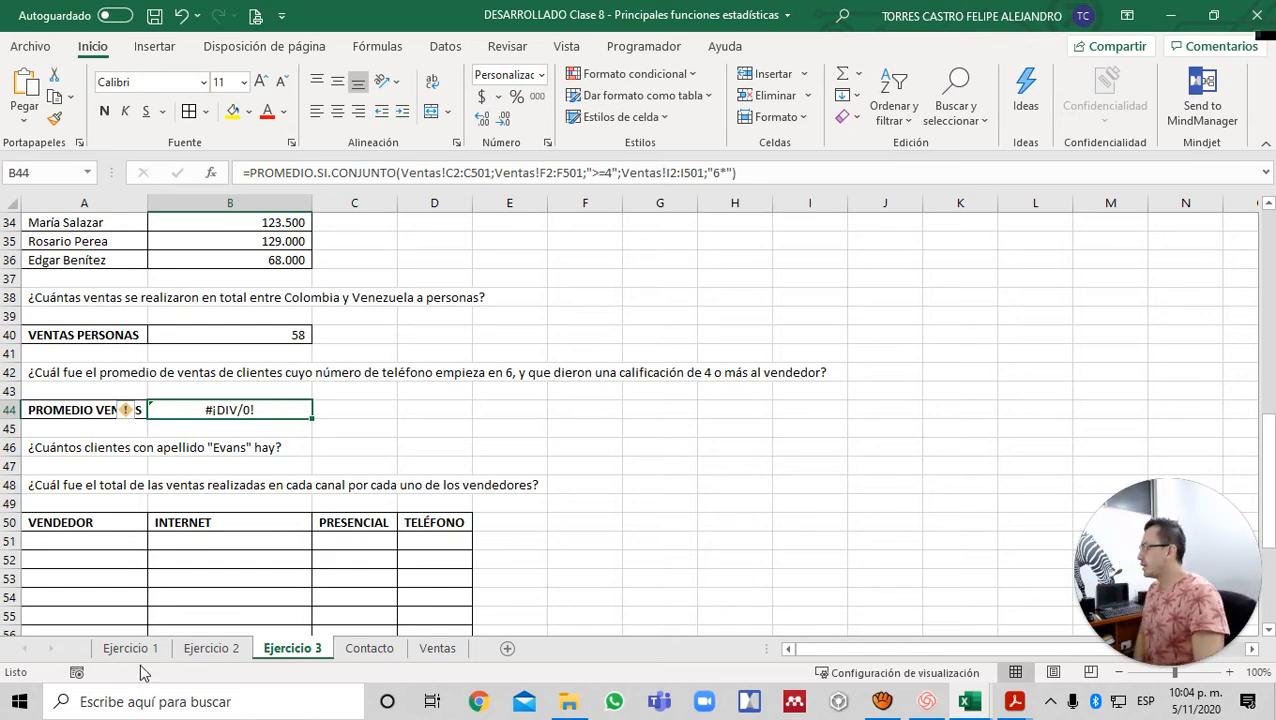
- Start a CONTAR.SI formula in C46 of Ejercicio 3, beside the question about how many clients have the given surname
scroll(281, 477, down, 2)
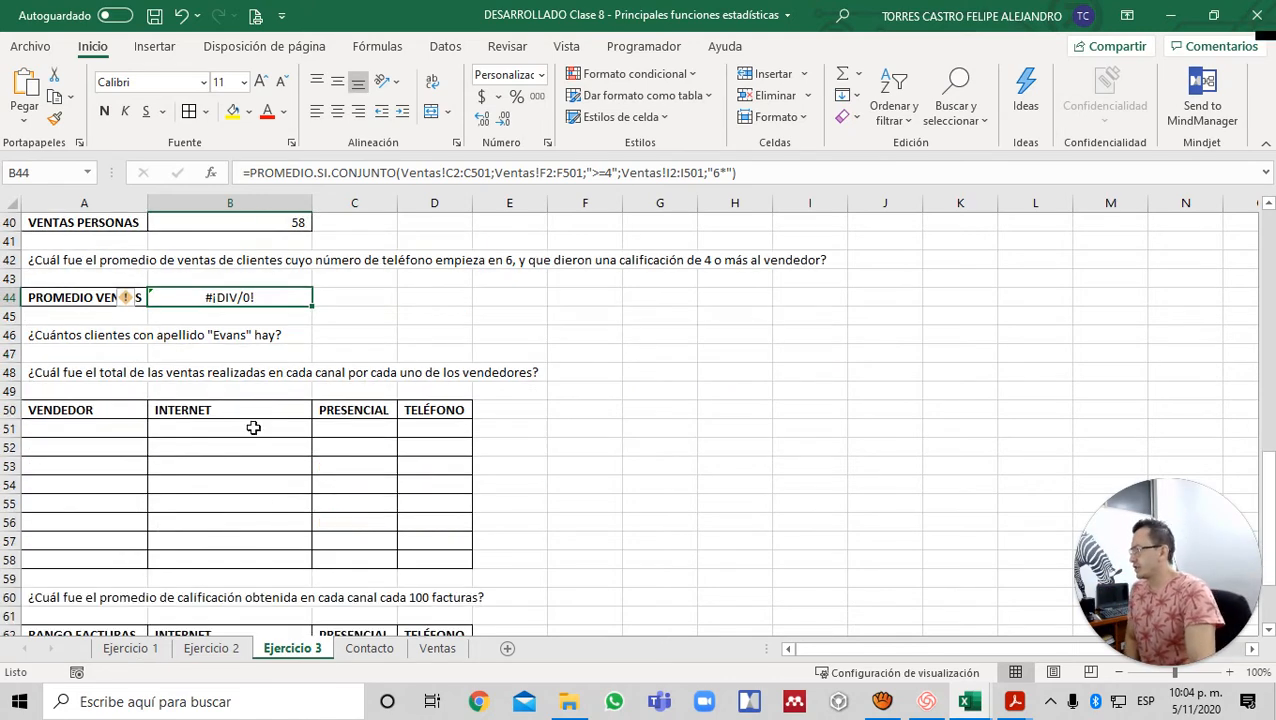
scroll(253, 427, down, 4)
scroll(252, 424, up, 5)
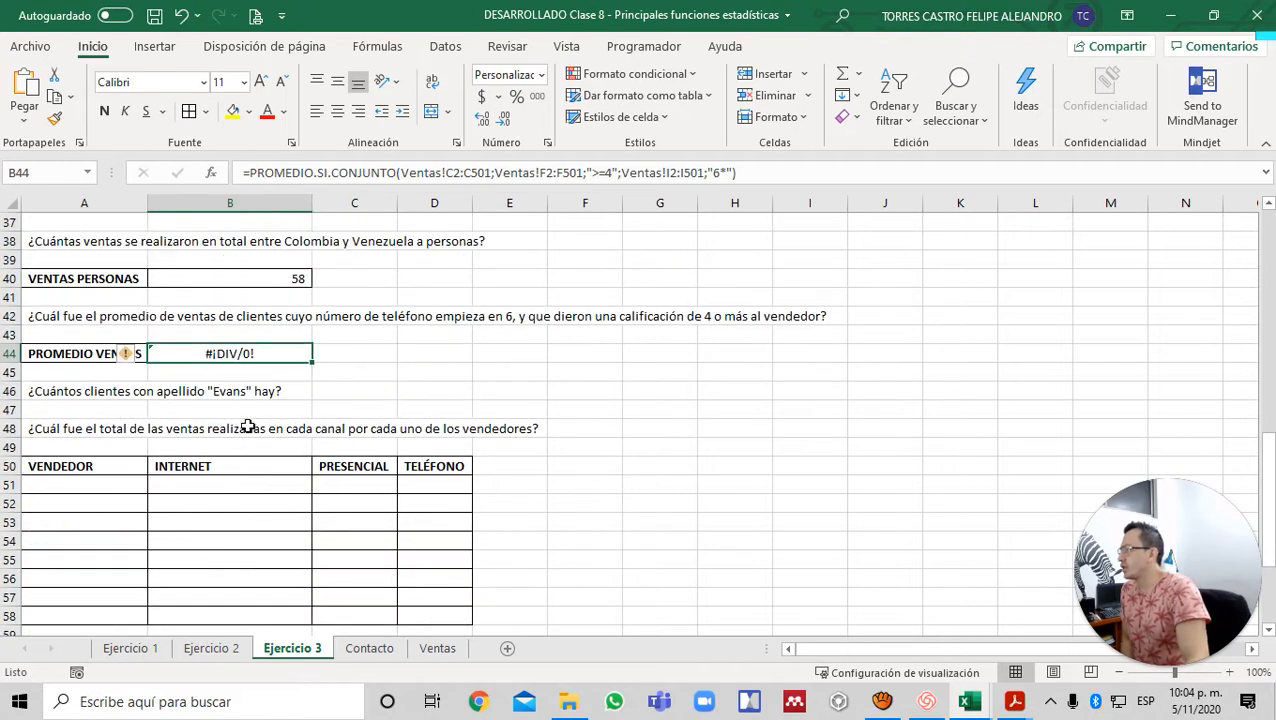
click(331, 391)
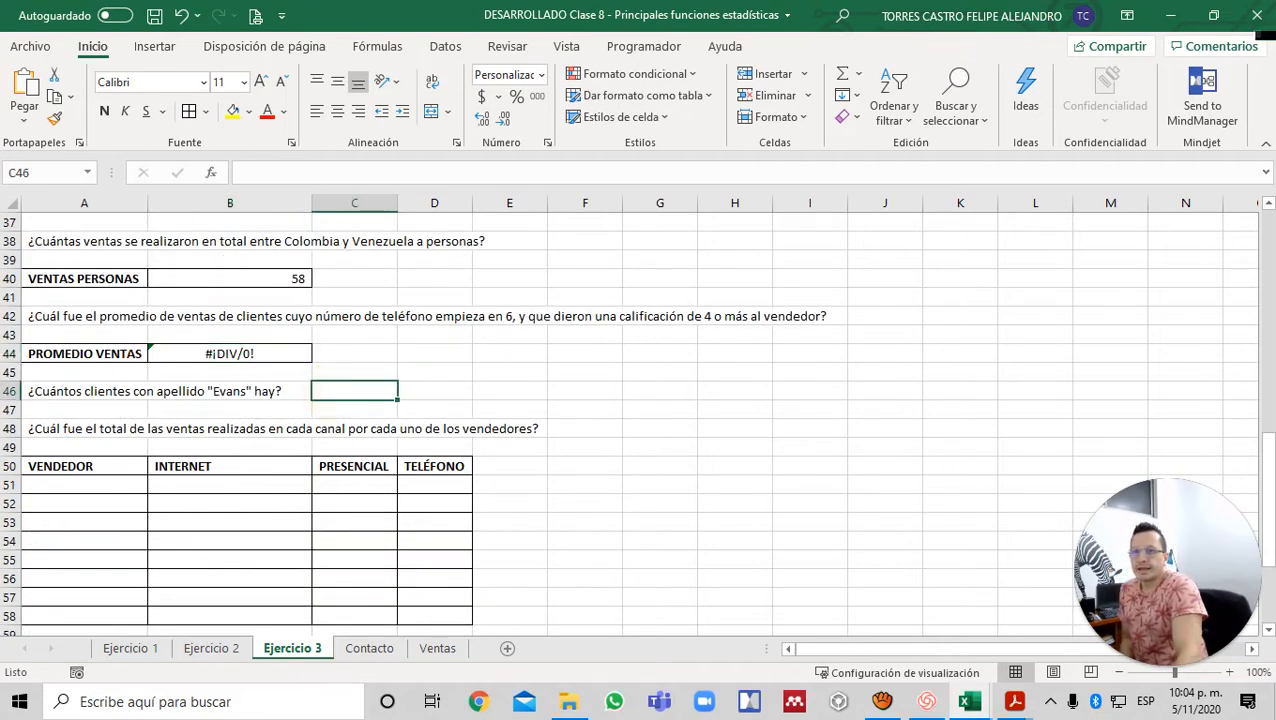
click(263, 424)
click(358, 392)
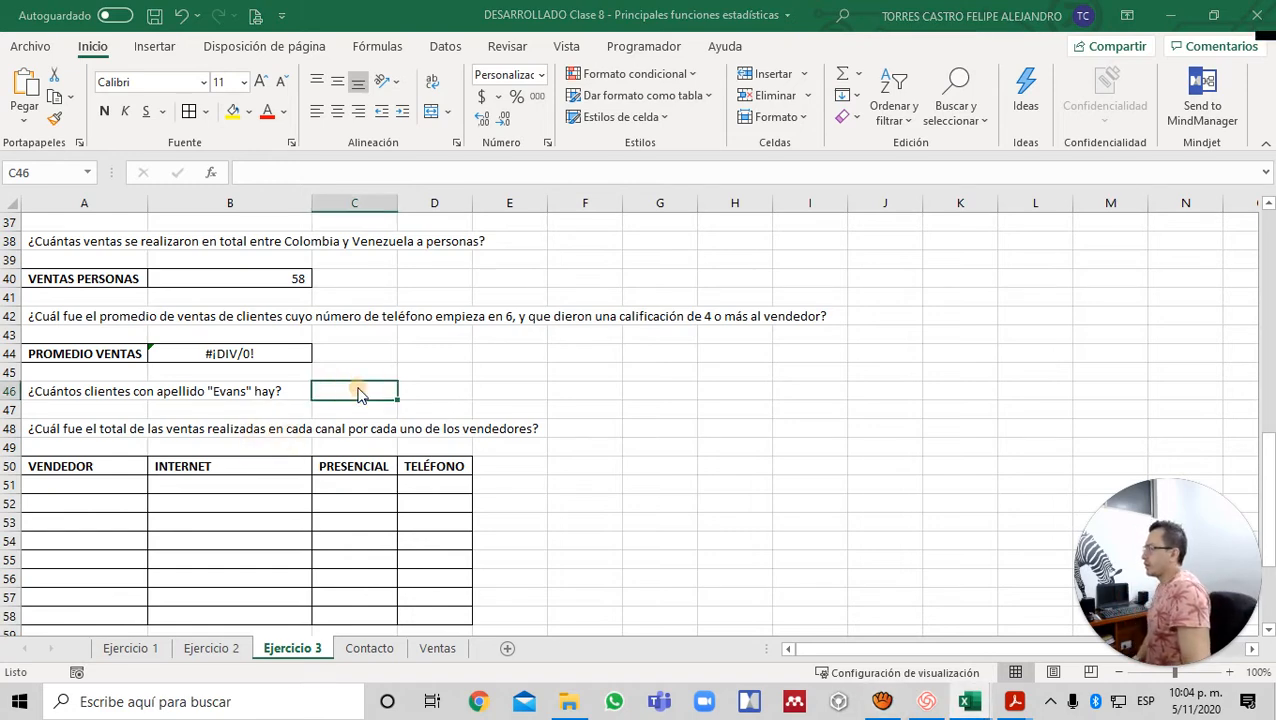
text(=)
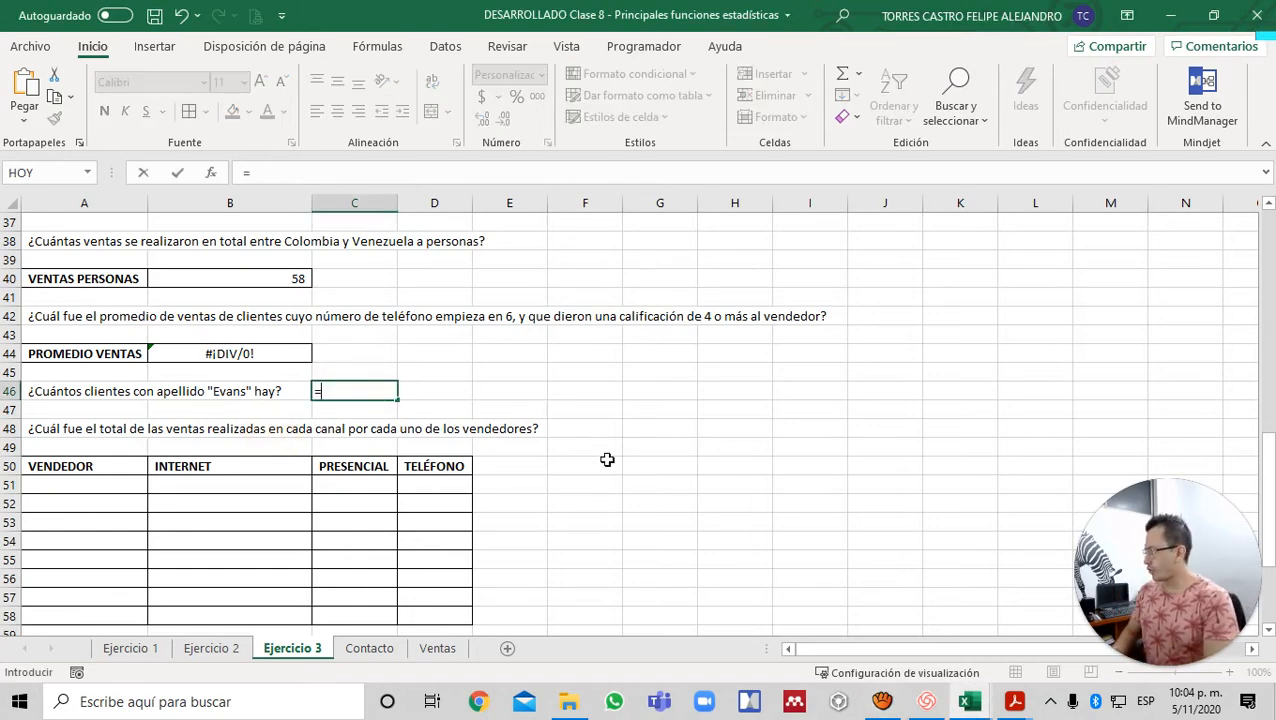
text(CONT)
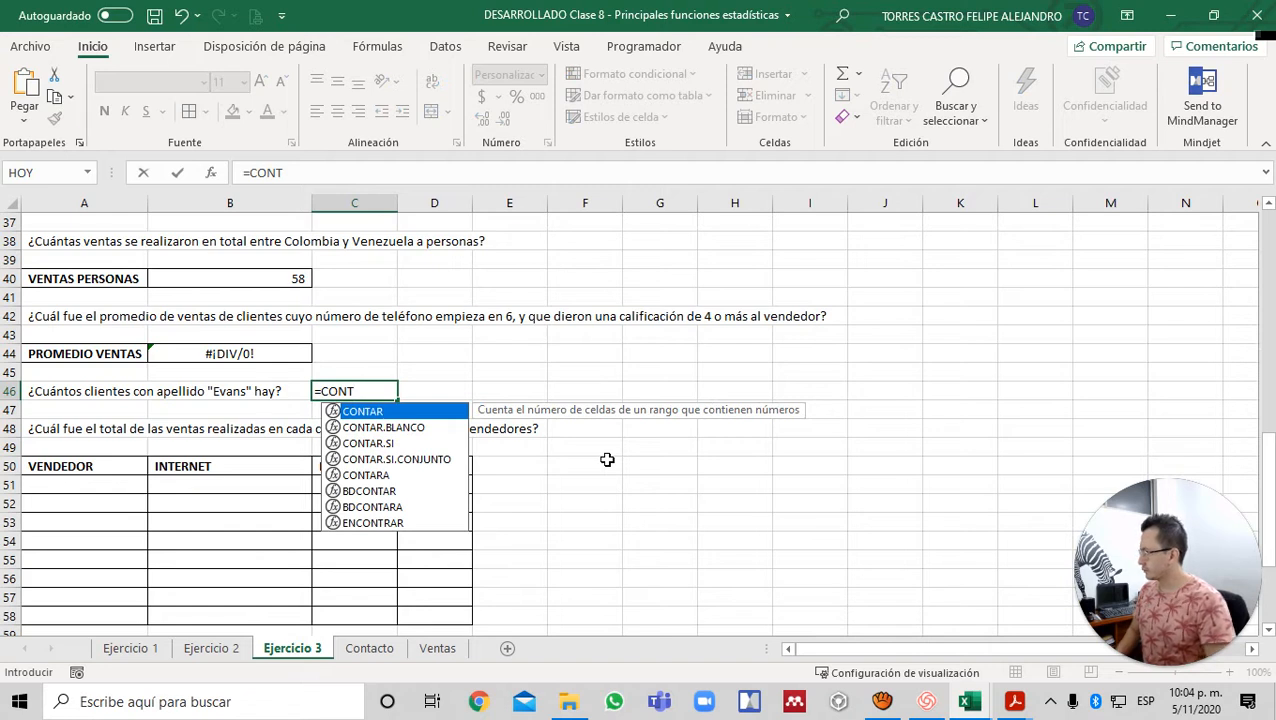
key(Tab)
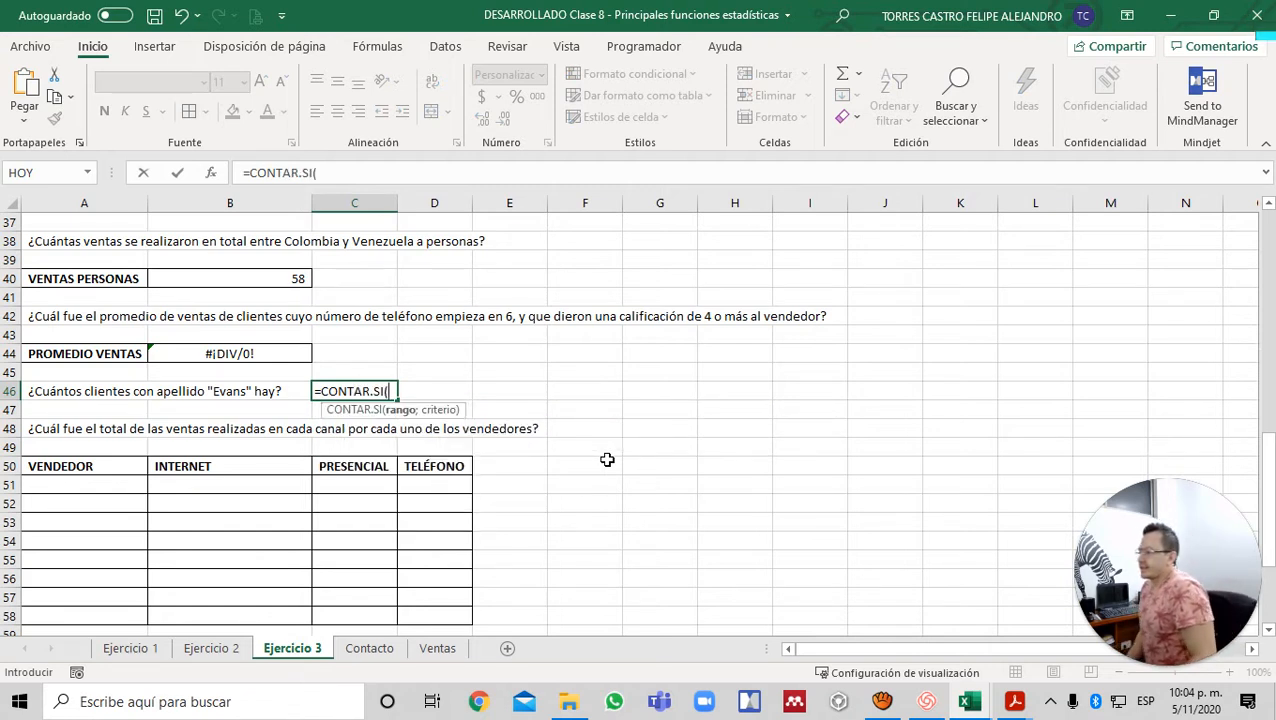
- Complete the CONTAR.SI formula with range Contacto!B2:B108 and a quoted criterion made of an asterisk followed by the question's surname in capitals
key(ctrl+Page_Down)
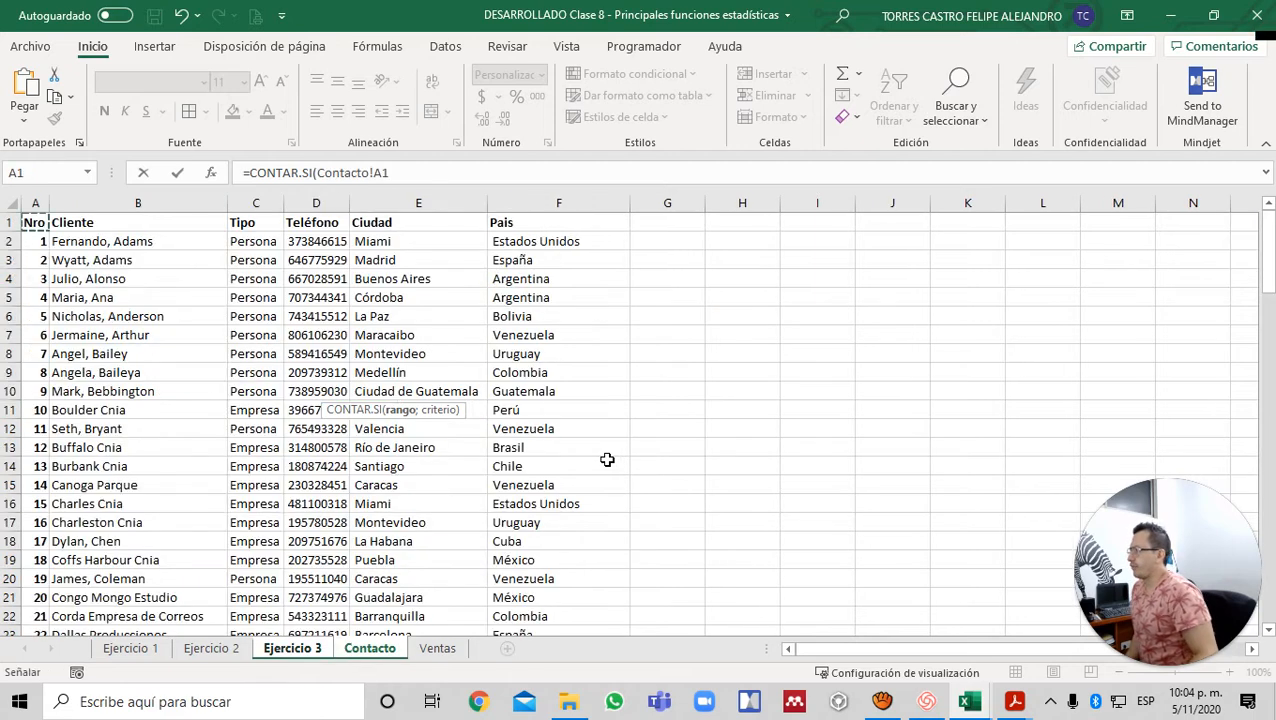
key(Right)
key(Down)
key(ctrl+shift+Down)
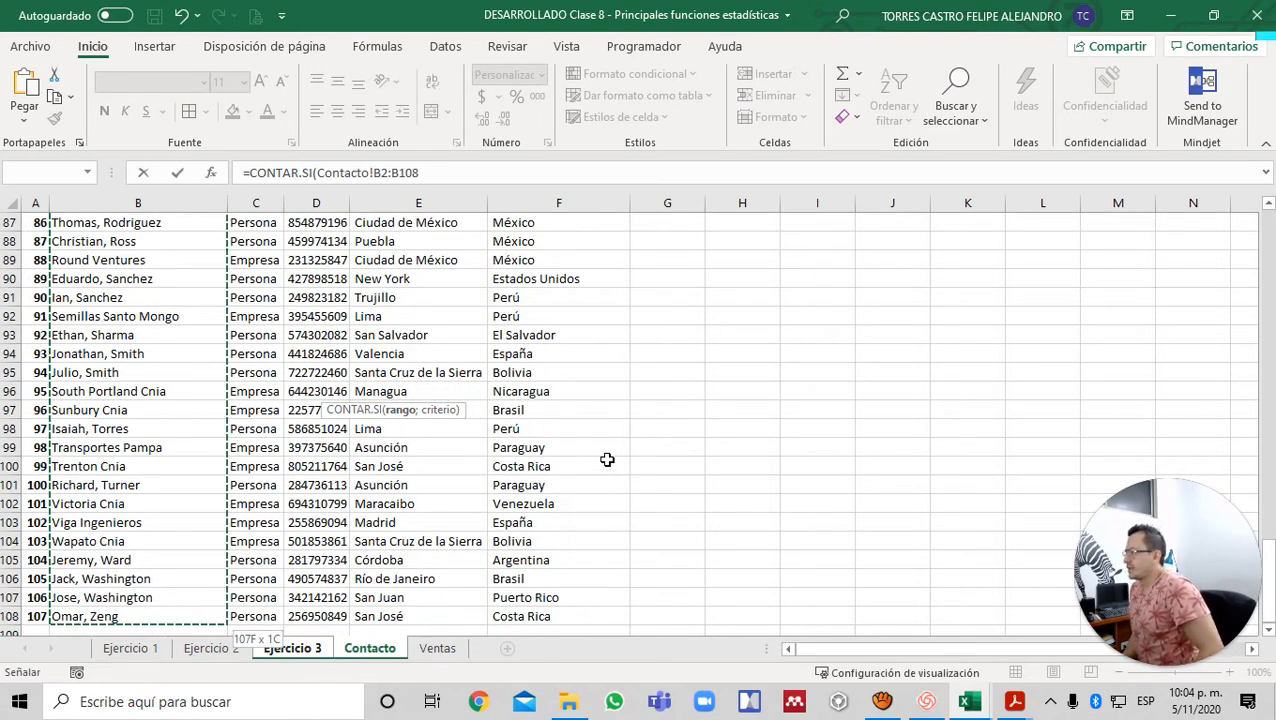
text(;"*EVANS)
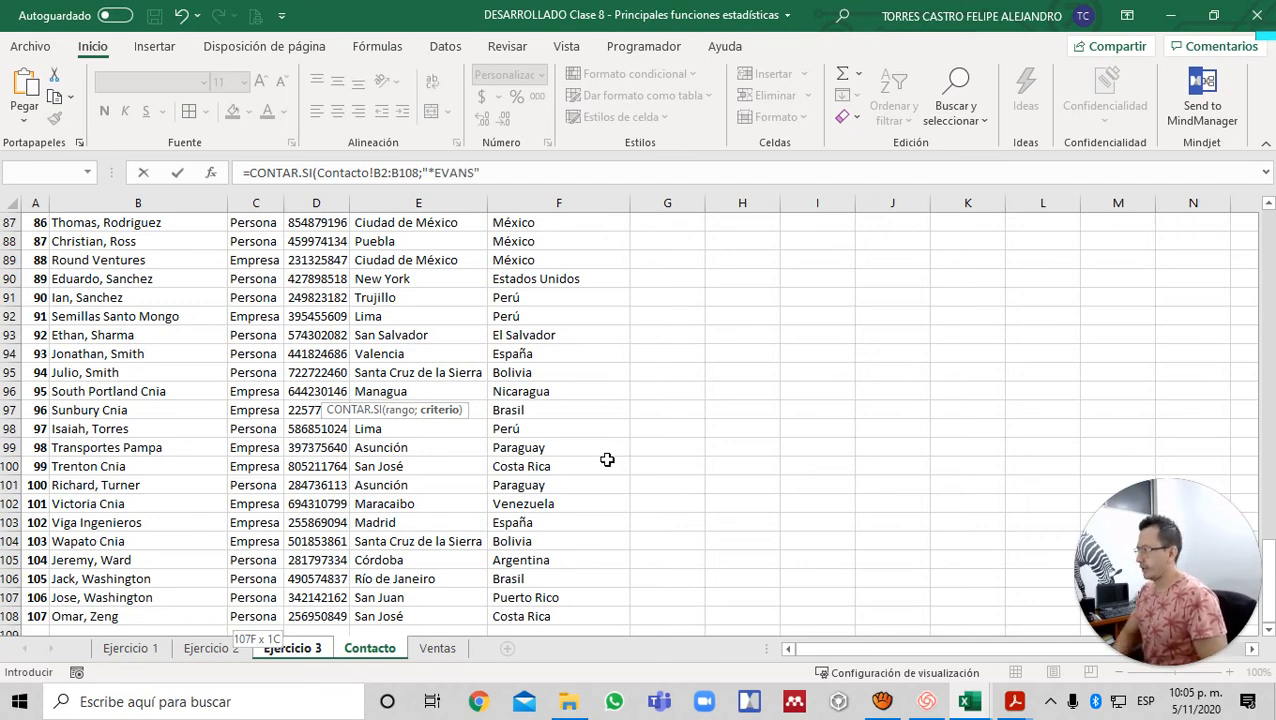
text())
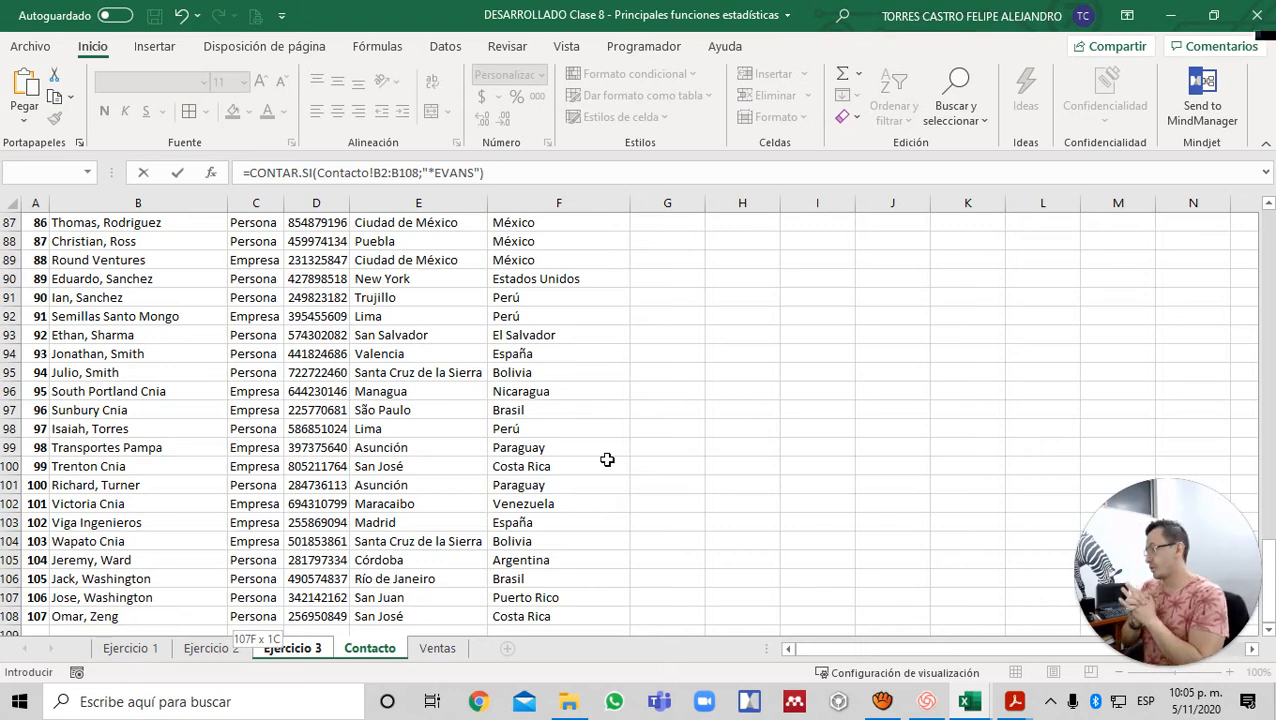
key(Return)
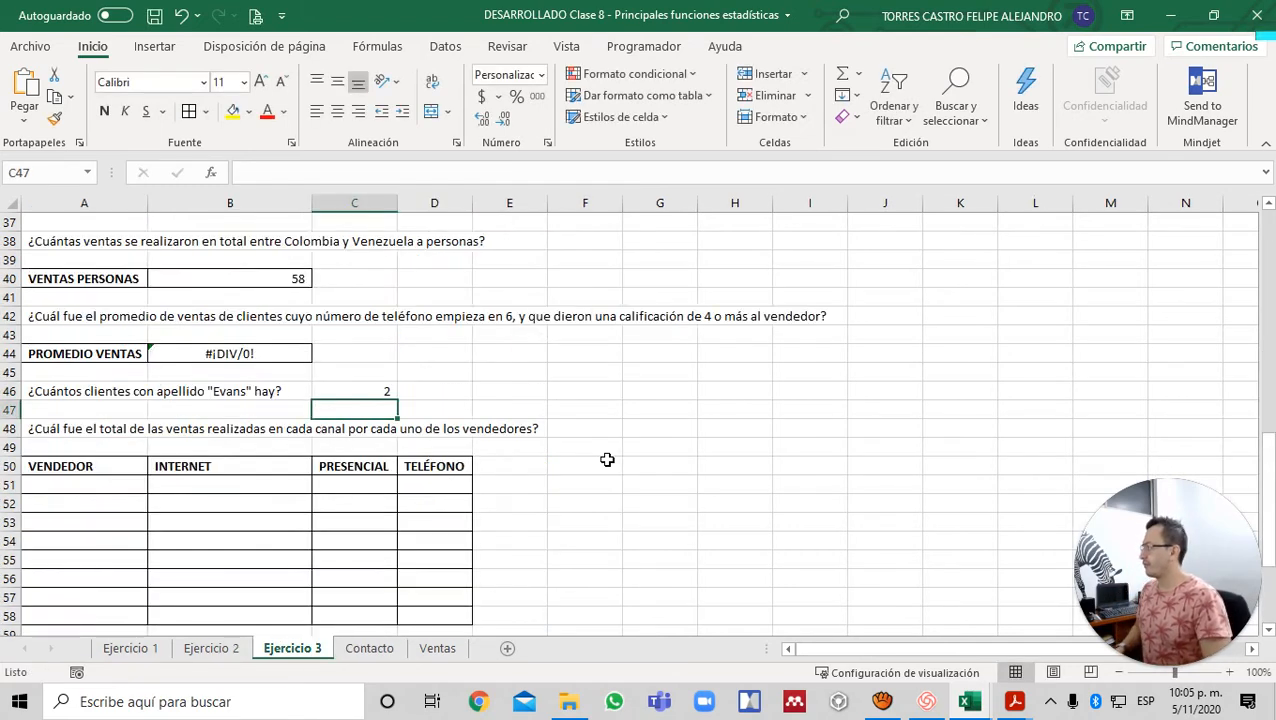
key(Up)
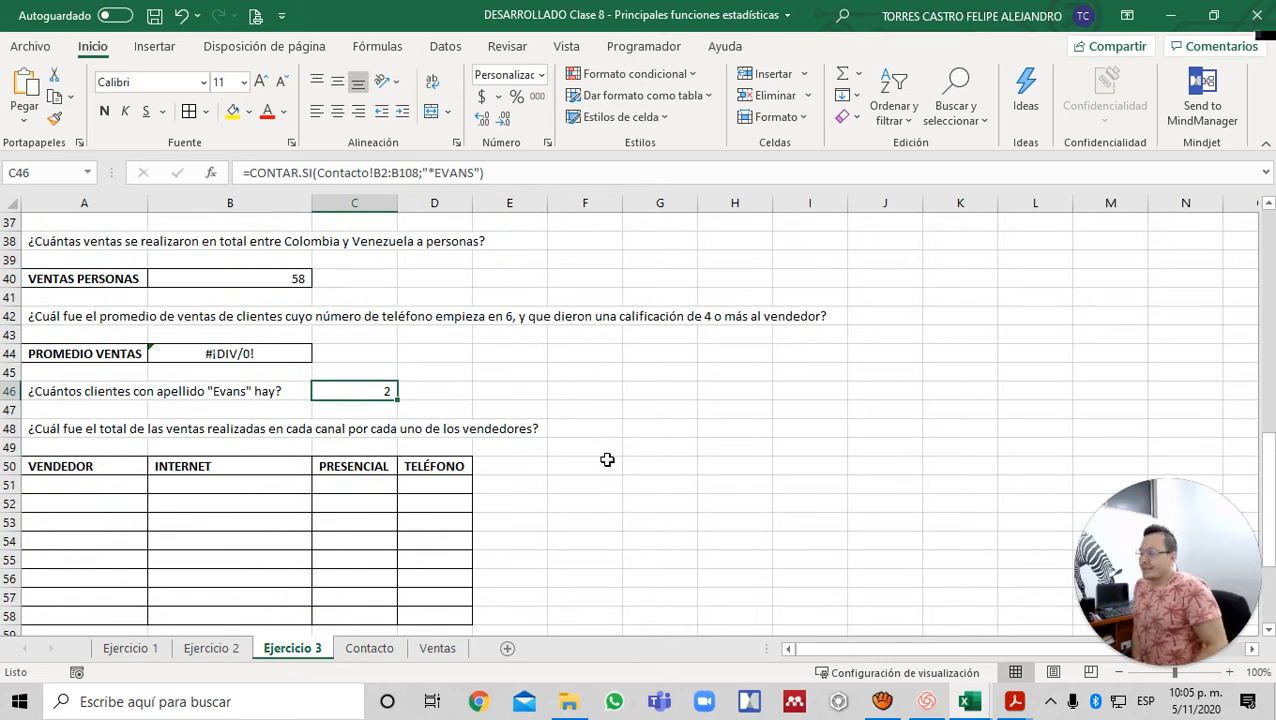
- Apply the General number format to the phone numbers in D2:D108 of the Contacto sheet
key(ctrl+Page_Down)
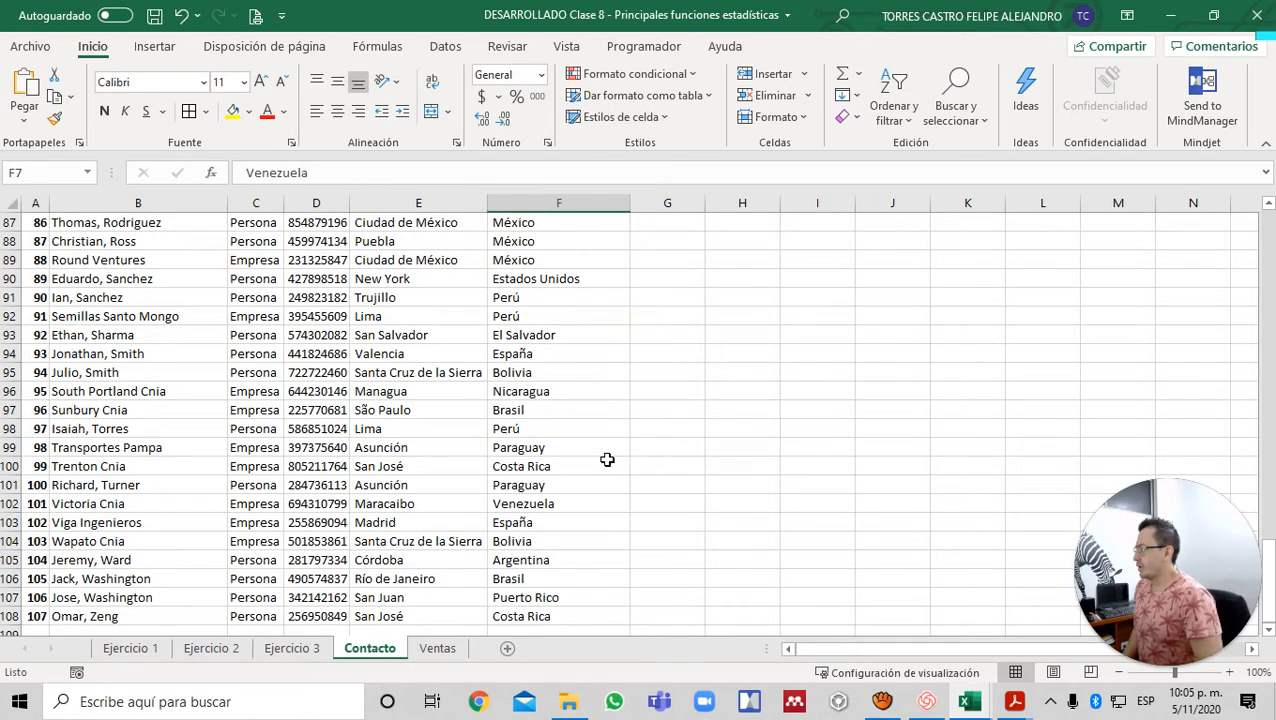
key(ctrl+Up)
key(Down)
key(Left)
key(Left)
key(Left)
key(Left)
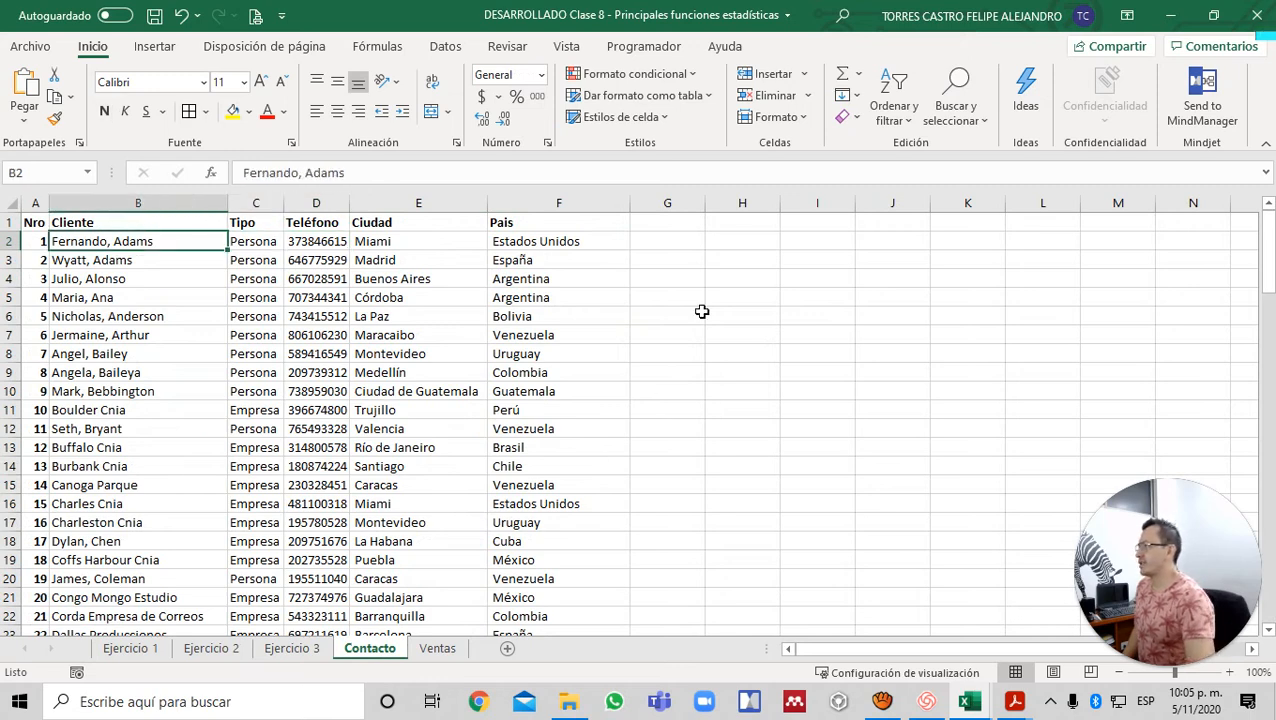
click(548, 143)
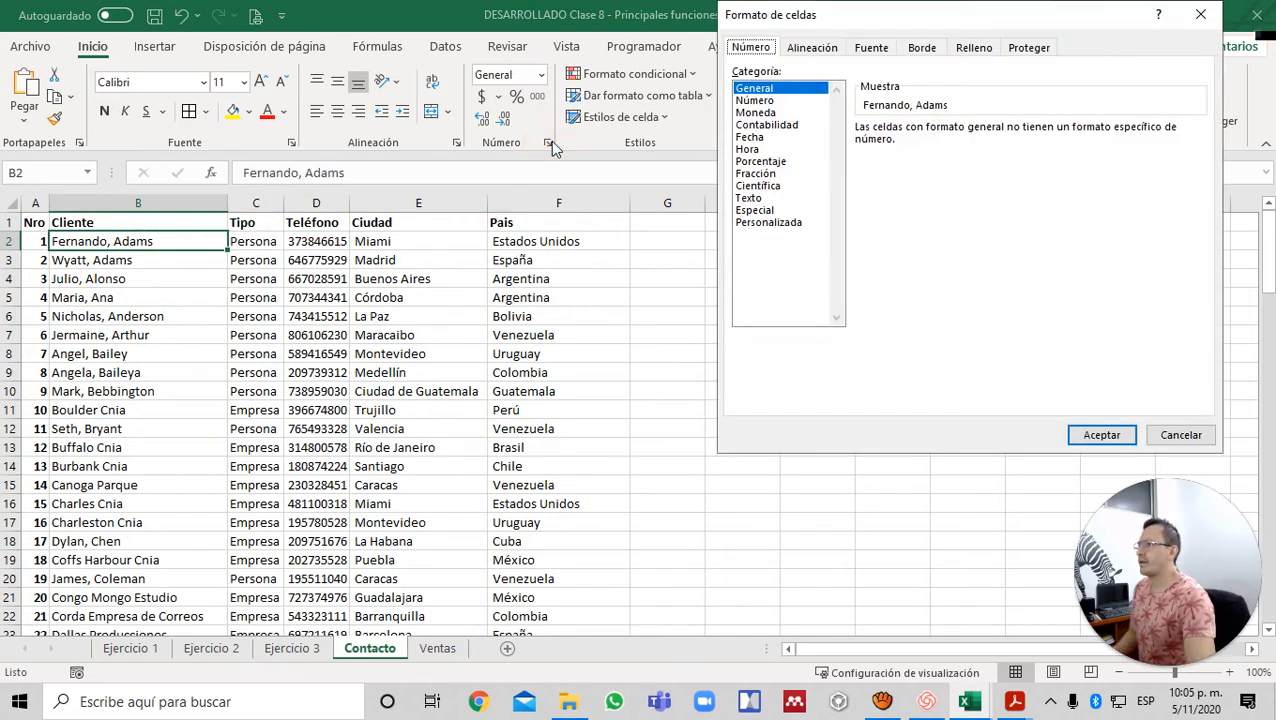
key(Escape)
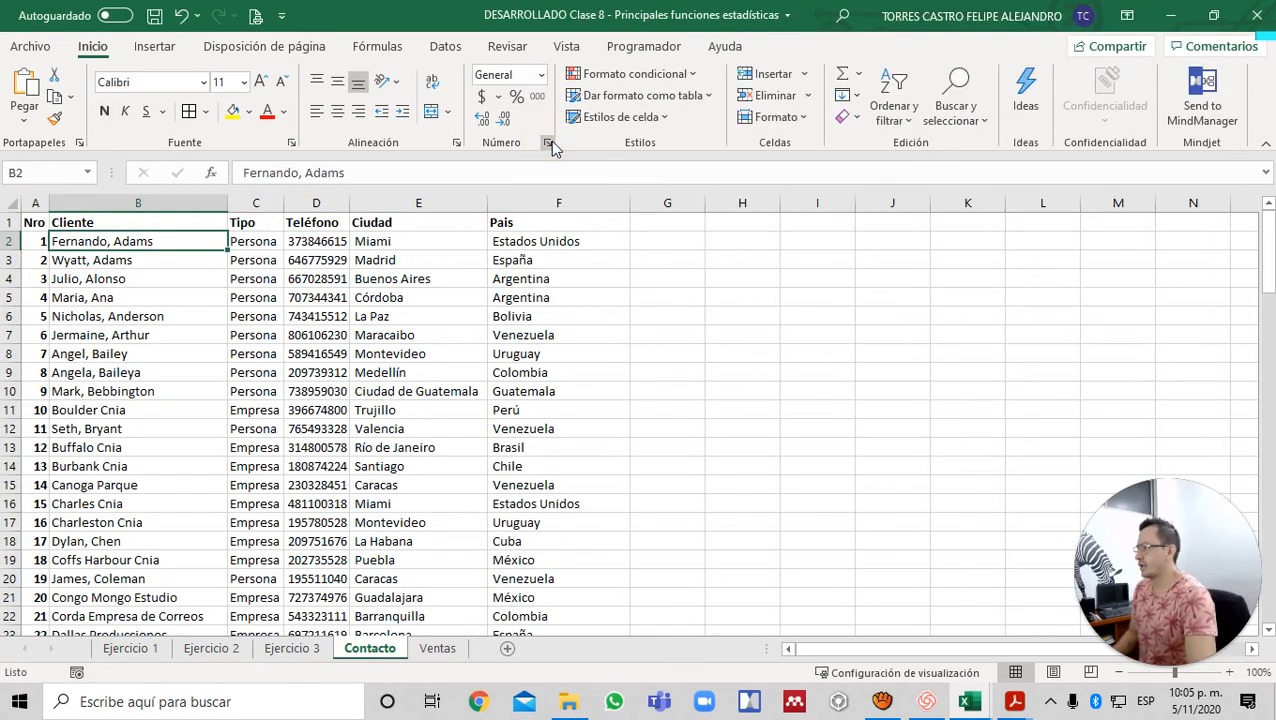
key(Right)
key(Right)
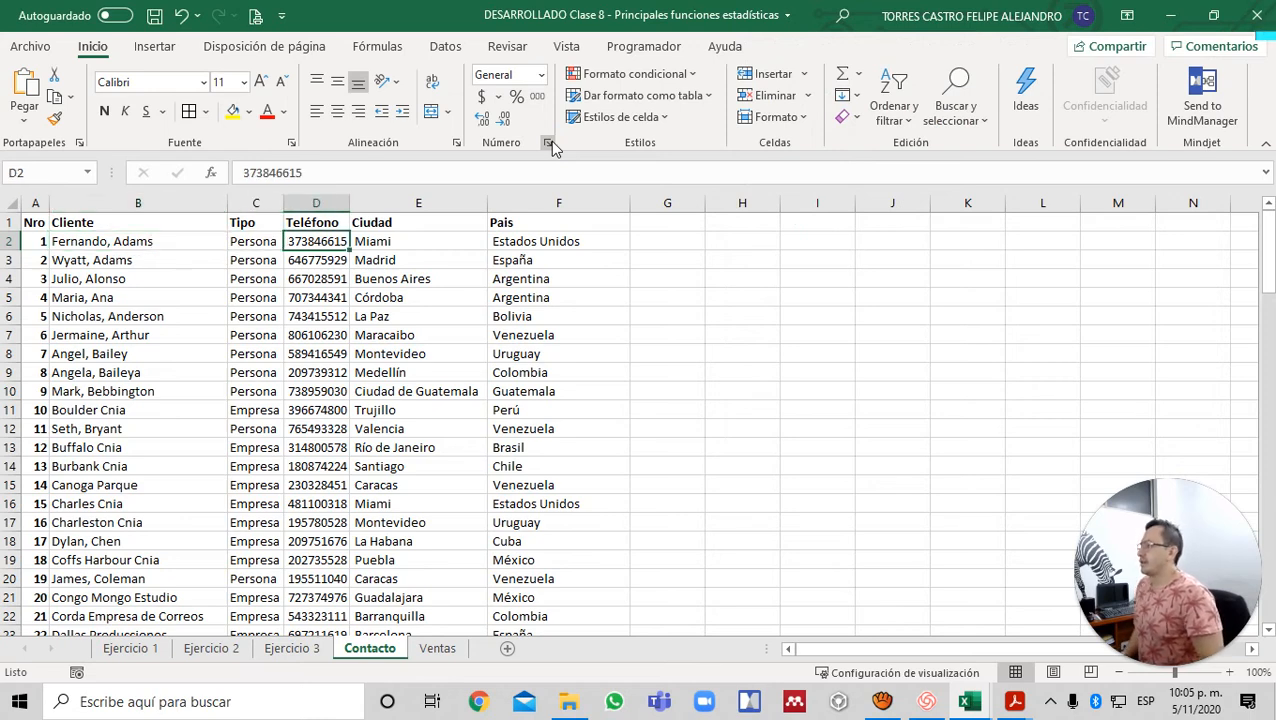
key(ctrl+shift+Down)
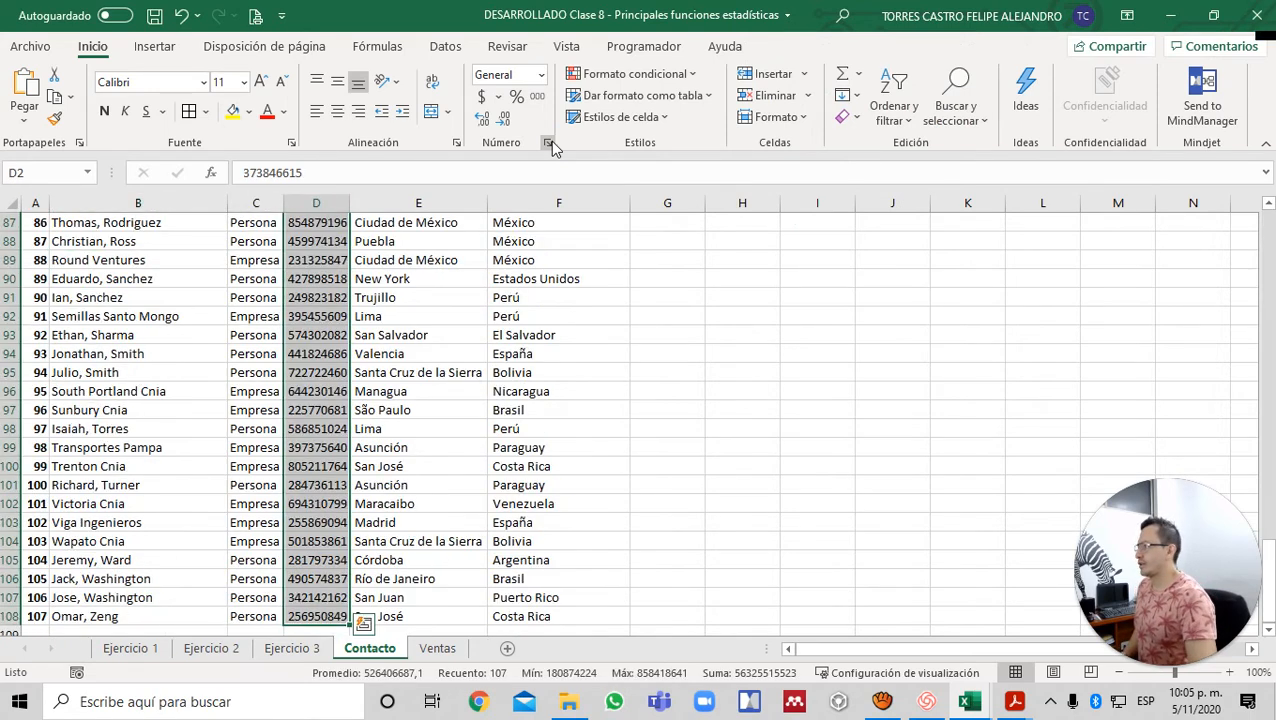
click(548, 143)
click(1105, 433)
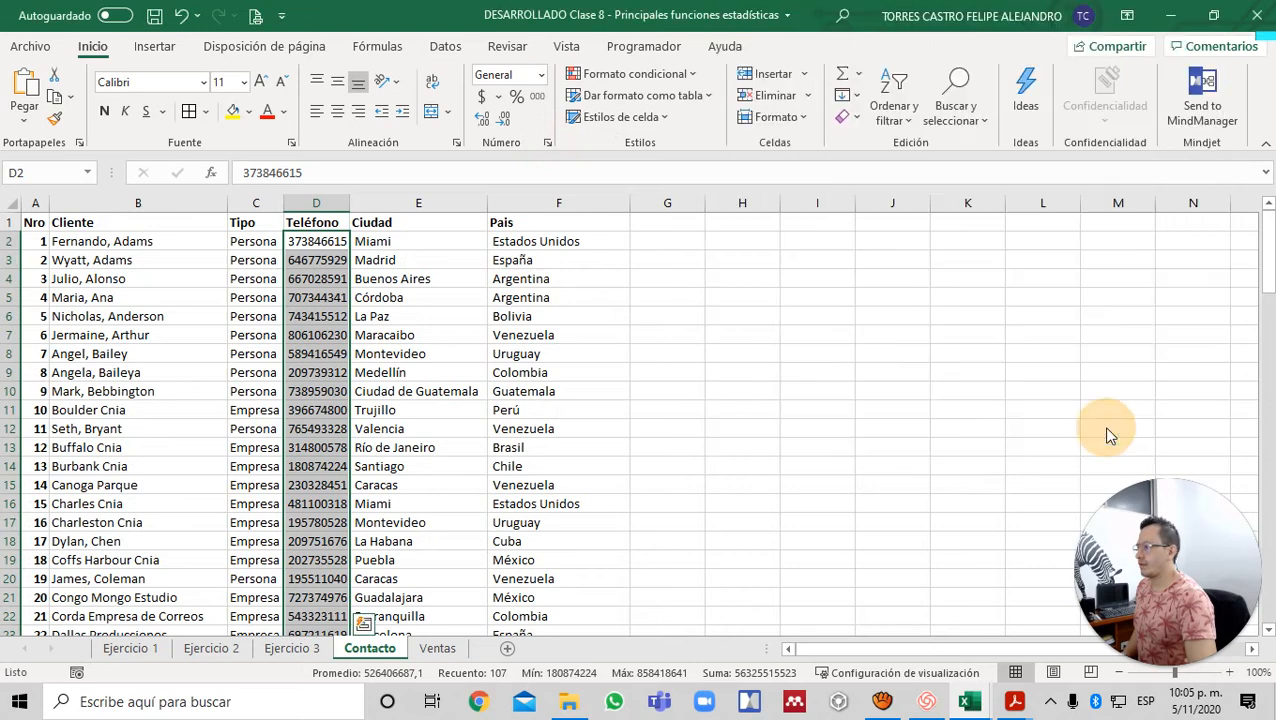
- Re-enter the existing phone numbers one by one in cells D2 through D15 of the Contacto sheet
key(Up)
key(ctrl+Left)
key(Down)
key(Right)
key(Right)
key(Right)
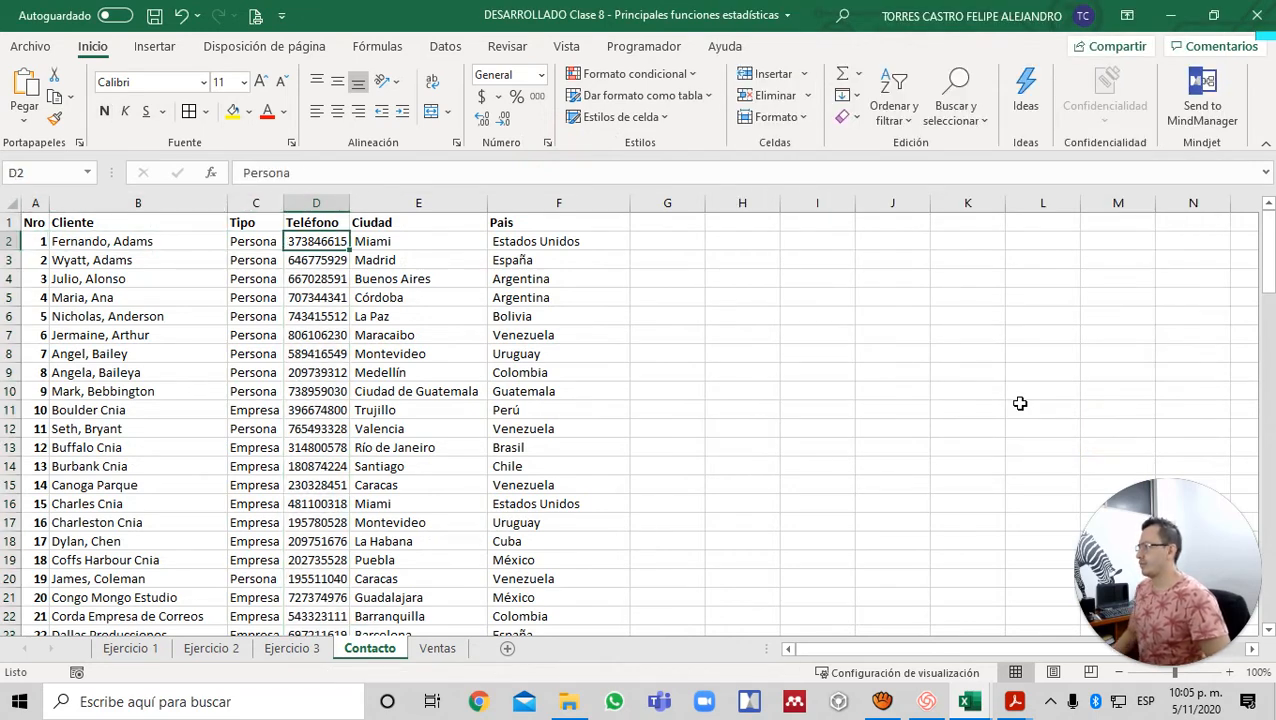
key(Down)
key(Down)
key(Down)
key(Down)
key(Down)
key(Down)
key(Down)
key(Down)
key(Down)
key(Down)
key(Down)
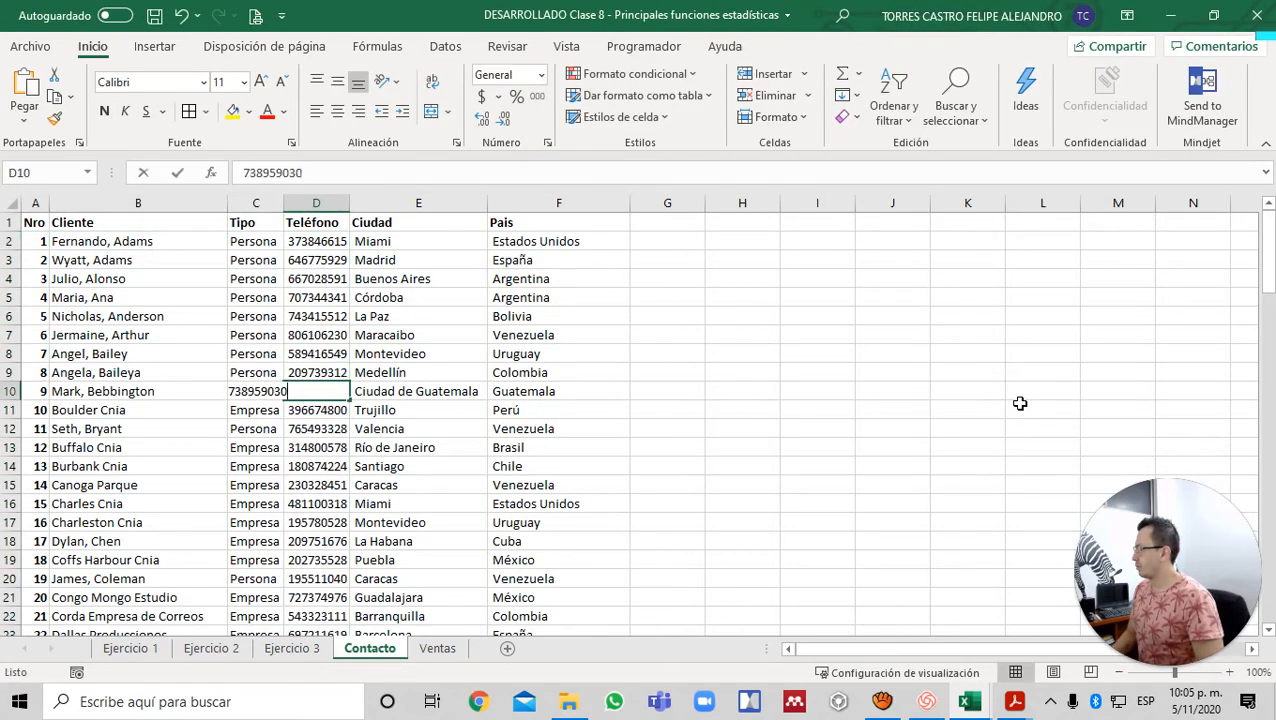
key(Down)
key(Down)
key(Down)
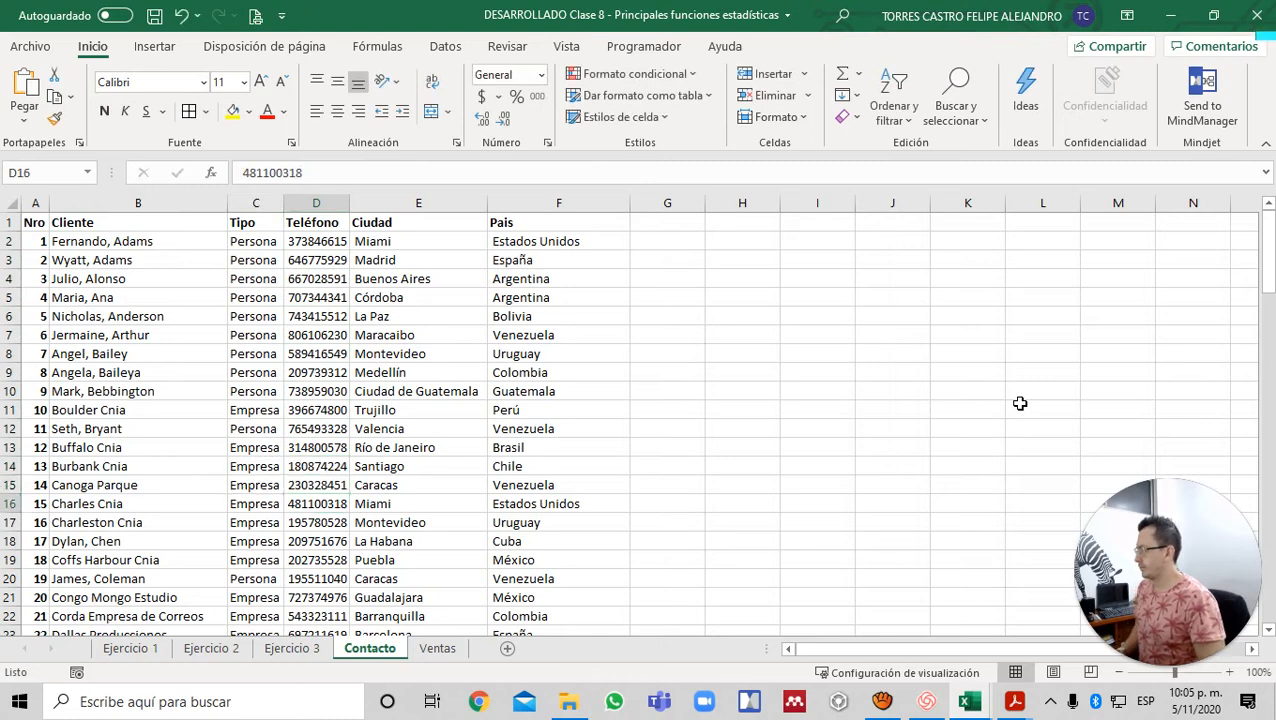
- Apply the General number format to the TELÉFONO column cells I2:I501 of the Ventas sheet
key(ctrl+Page_Down)
key(Up)
key(Up)
key(Up)
key(Up)
key(Up)
key(Up)
key(Up)
key(Up)
key(Up)
key(Up)
key(Up)
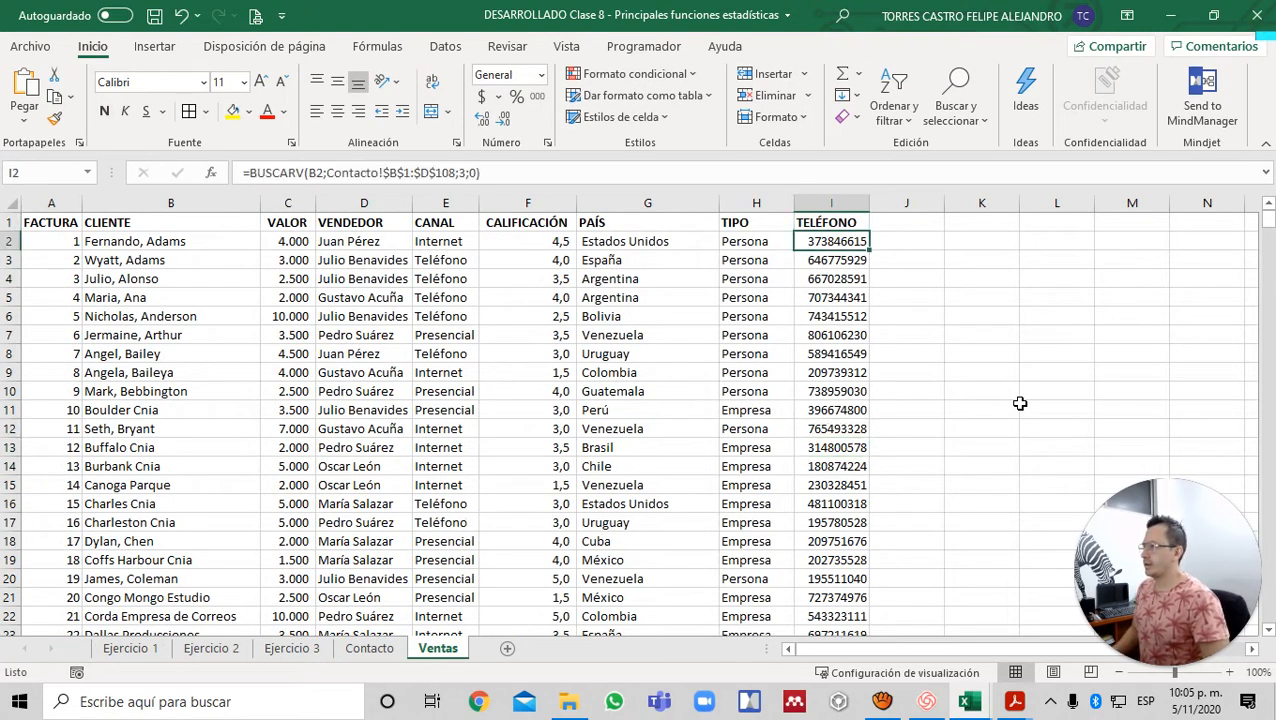
key(ctrl+shift+Down)
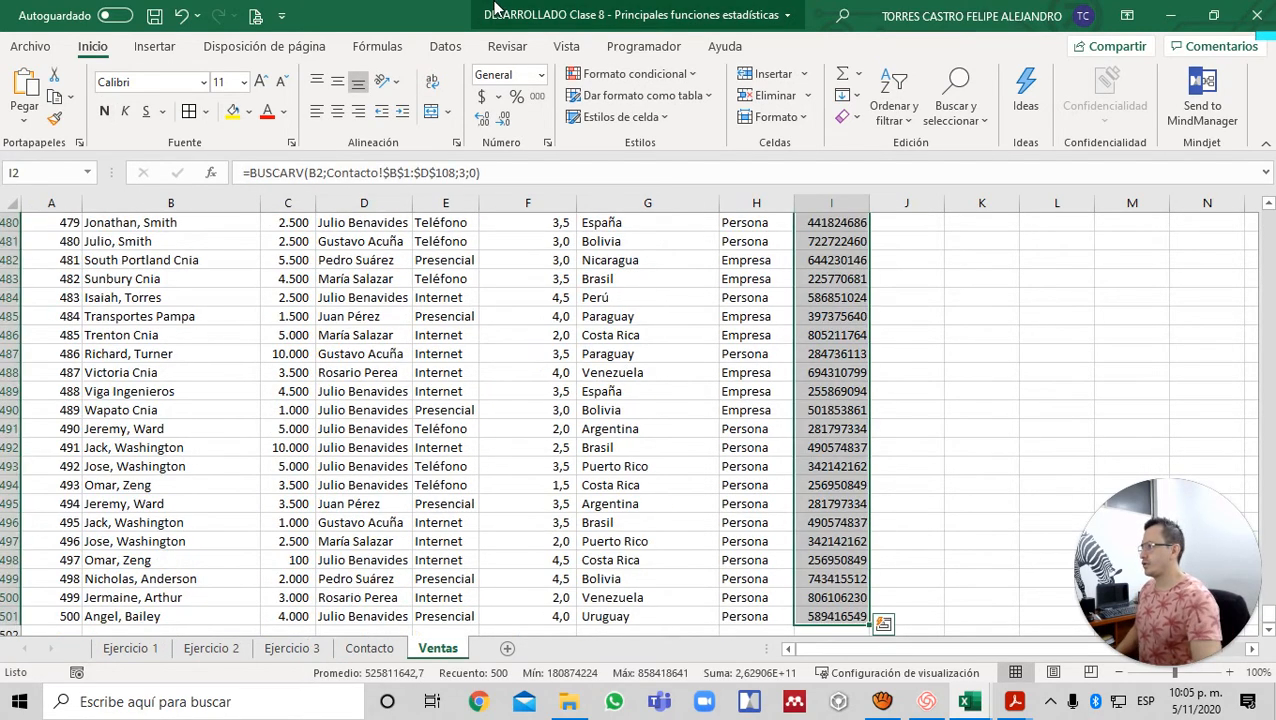
click(547, 146)
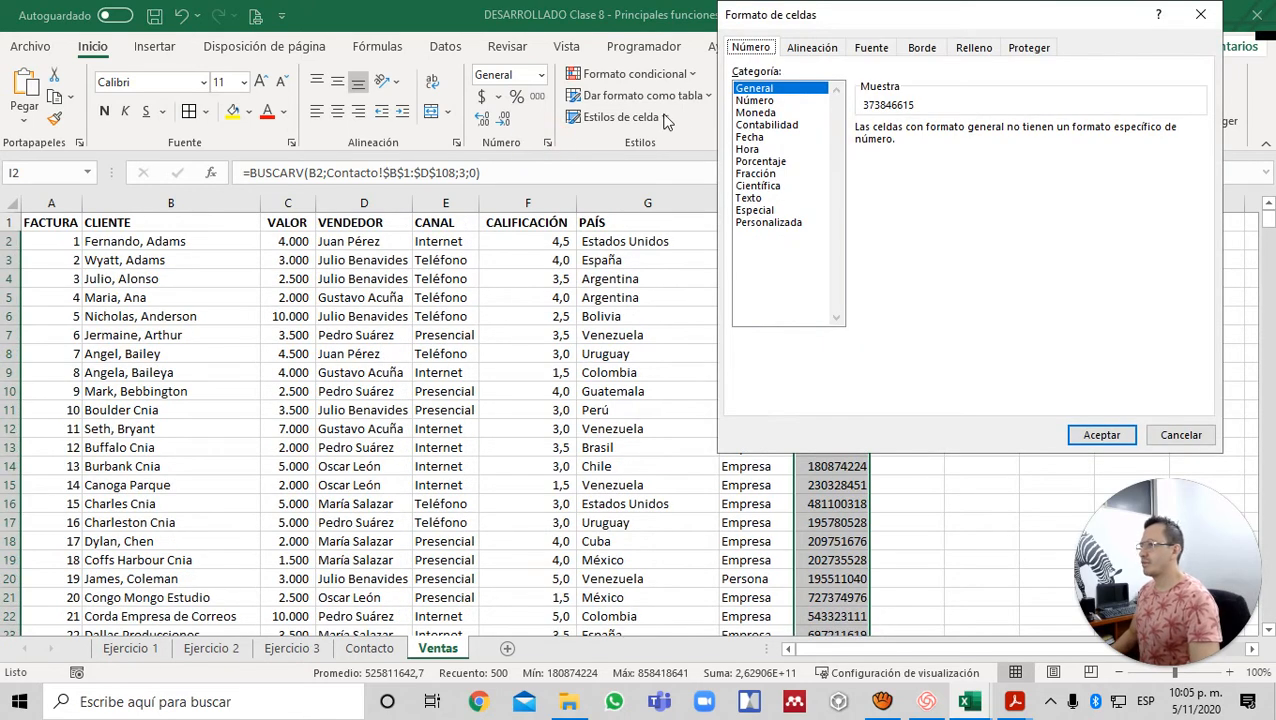
click(1095, 438)
key(Up)
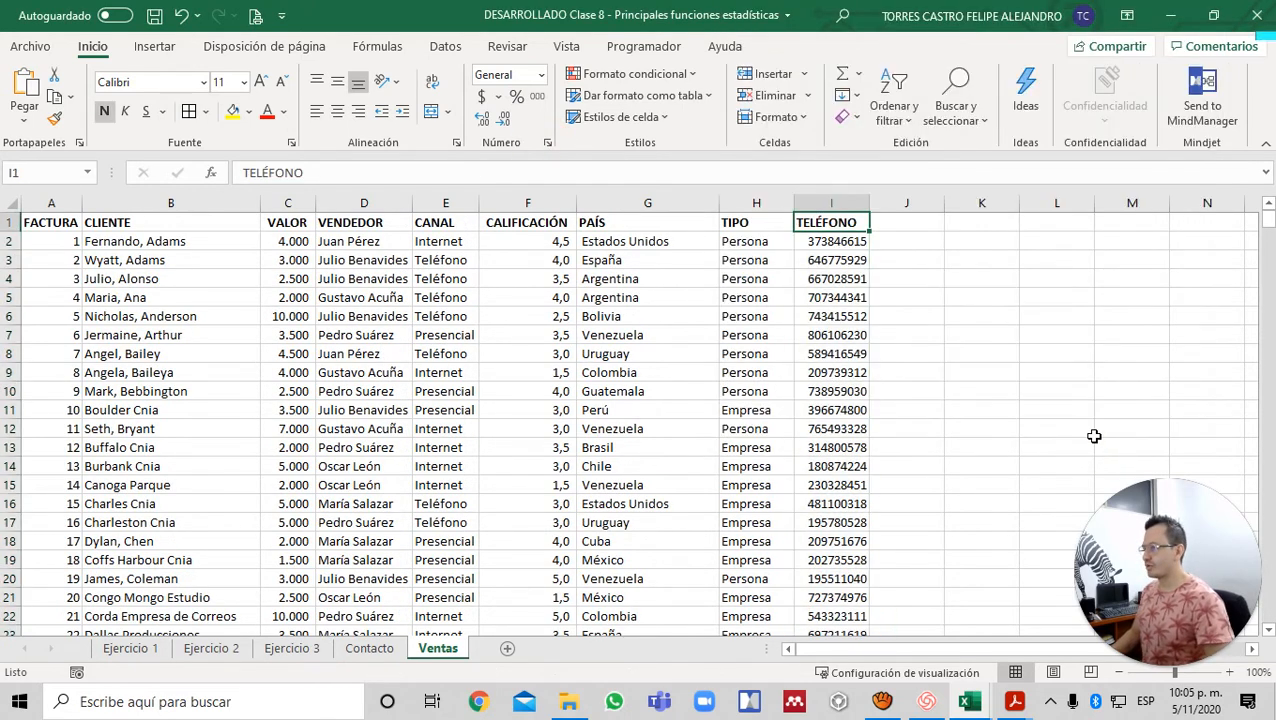
- Re-enter the BUSCARV phone formulas again, one by one, in cells I2 through I10 of the Ventas sheet
key(Down)
key(F2)
key(Return)
key(F2)
key(Return)
key(F2)
key(Return)
key(F2)
key(Return)
key(F2)
key(Return)
key(F2)
key(Return)
key(F2)
key(Return)
key(F2)
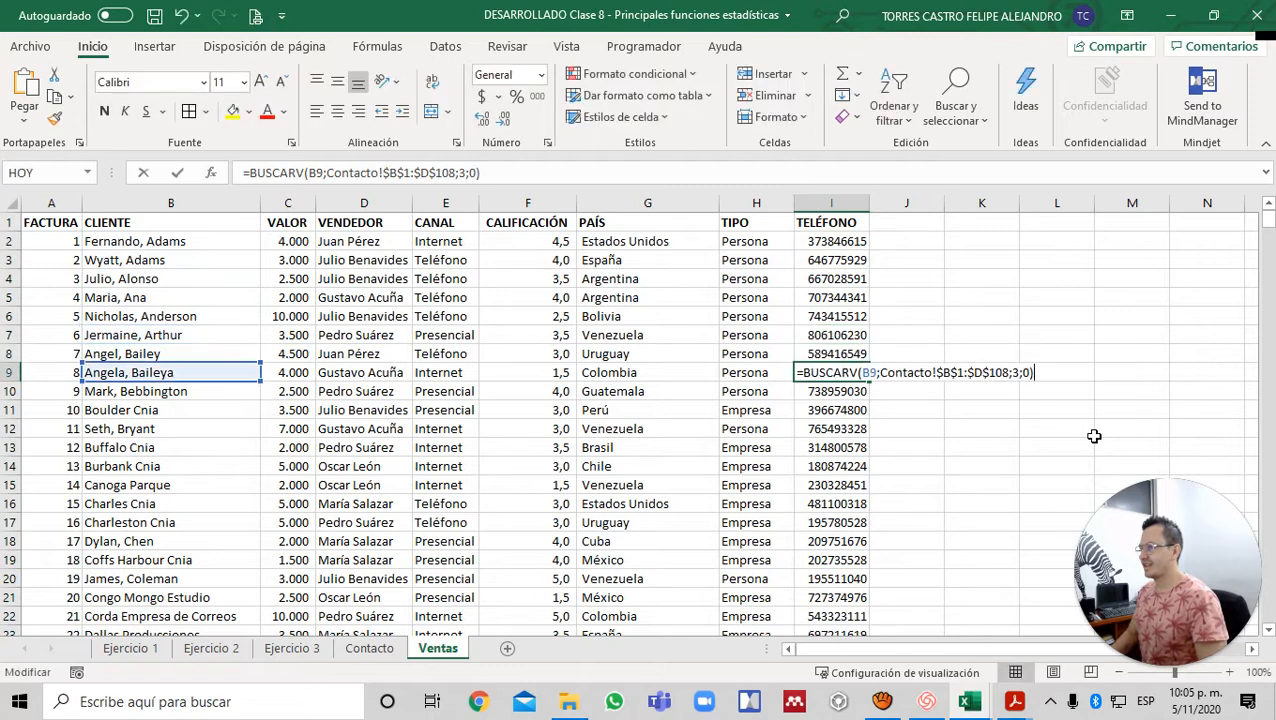
key(Return)
key(F2)
key(Return)
- Return to Ejercicio 3 and review the empty tables for sales by seller and channel and for average rating per 100 invoices
key(ctrl+Page_Up)
key(ctrl+Page_Up)
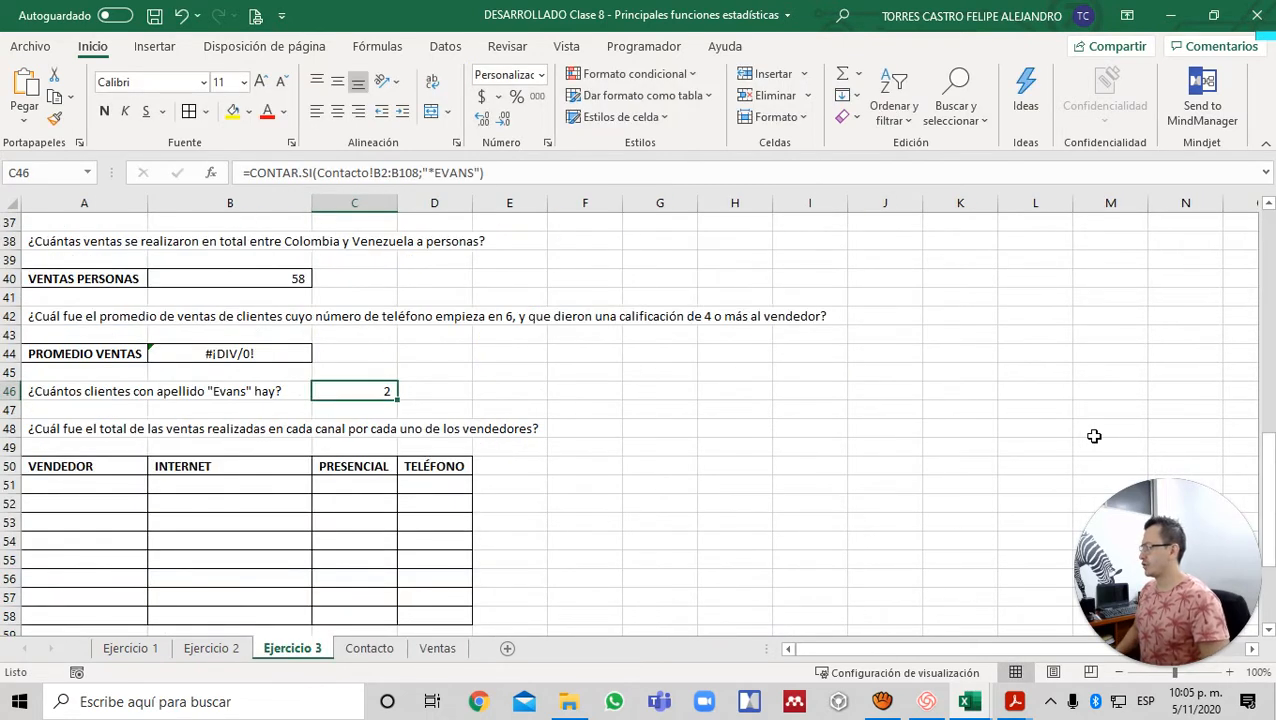
key(Down)
key(Up)
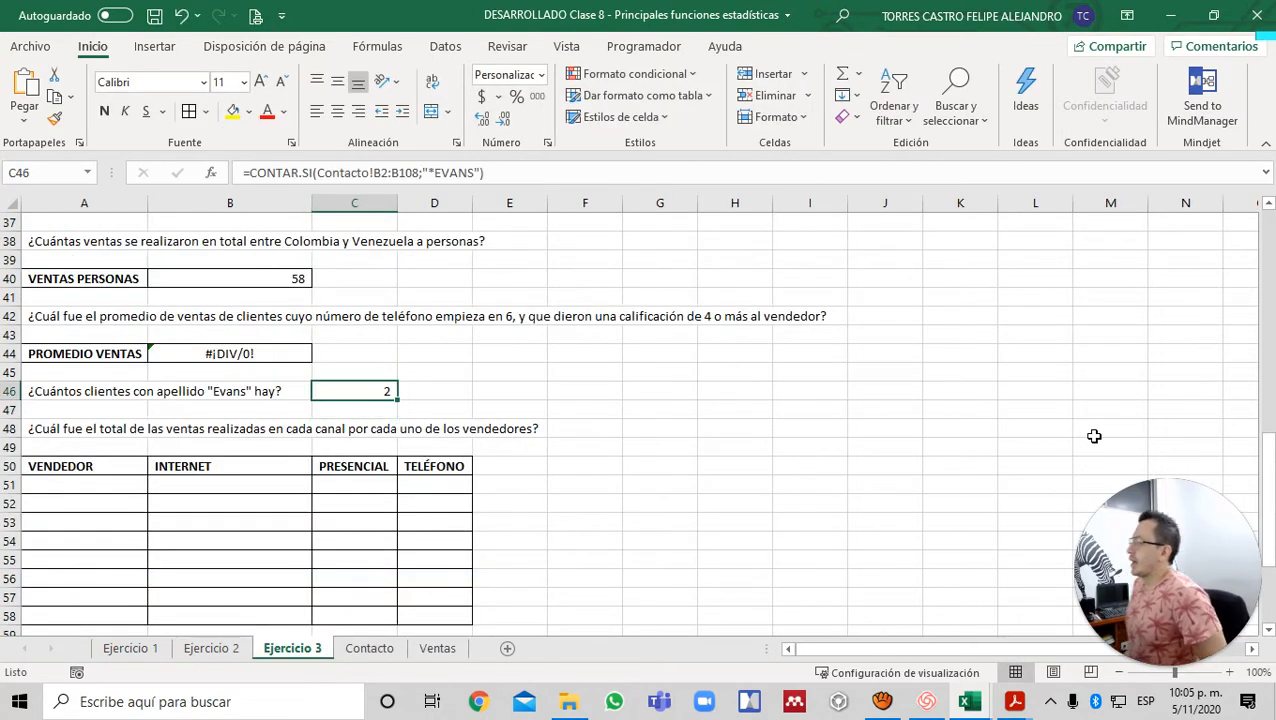
key(Down)
key(Down)
key(Left)
key(Down)
key(Down)
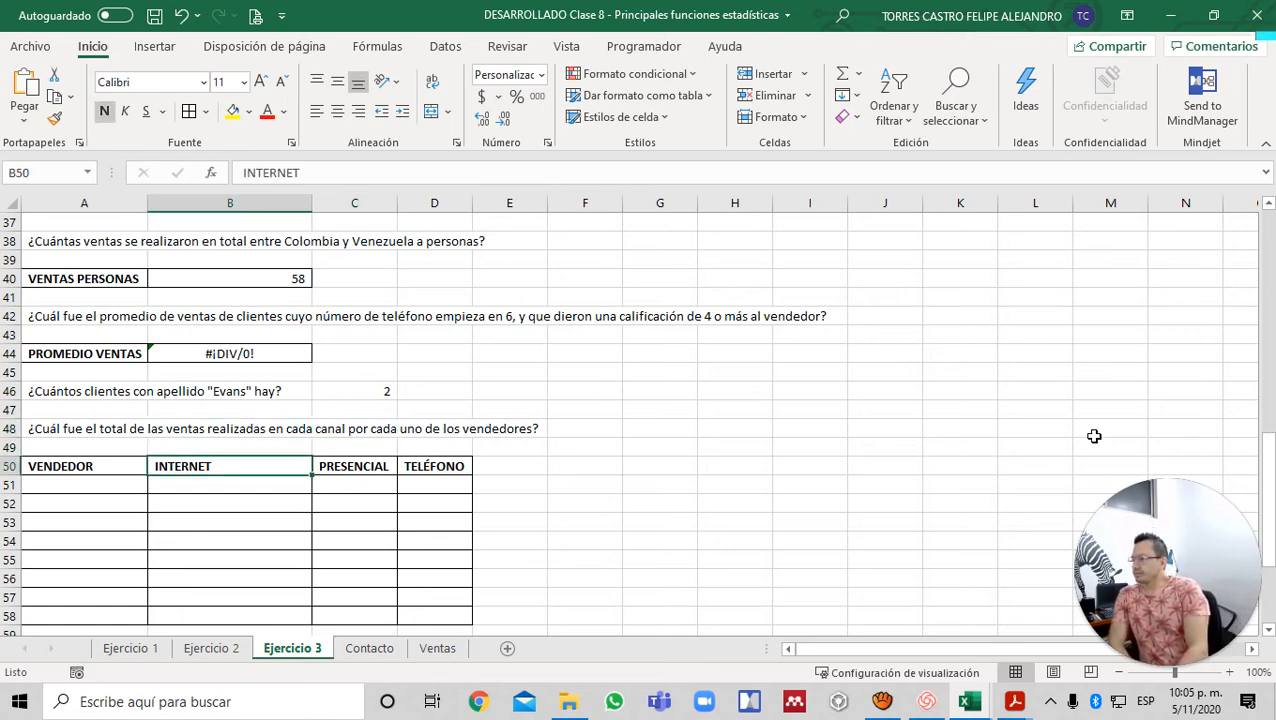
key(Left)
key(Down)
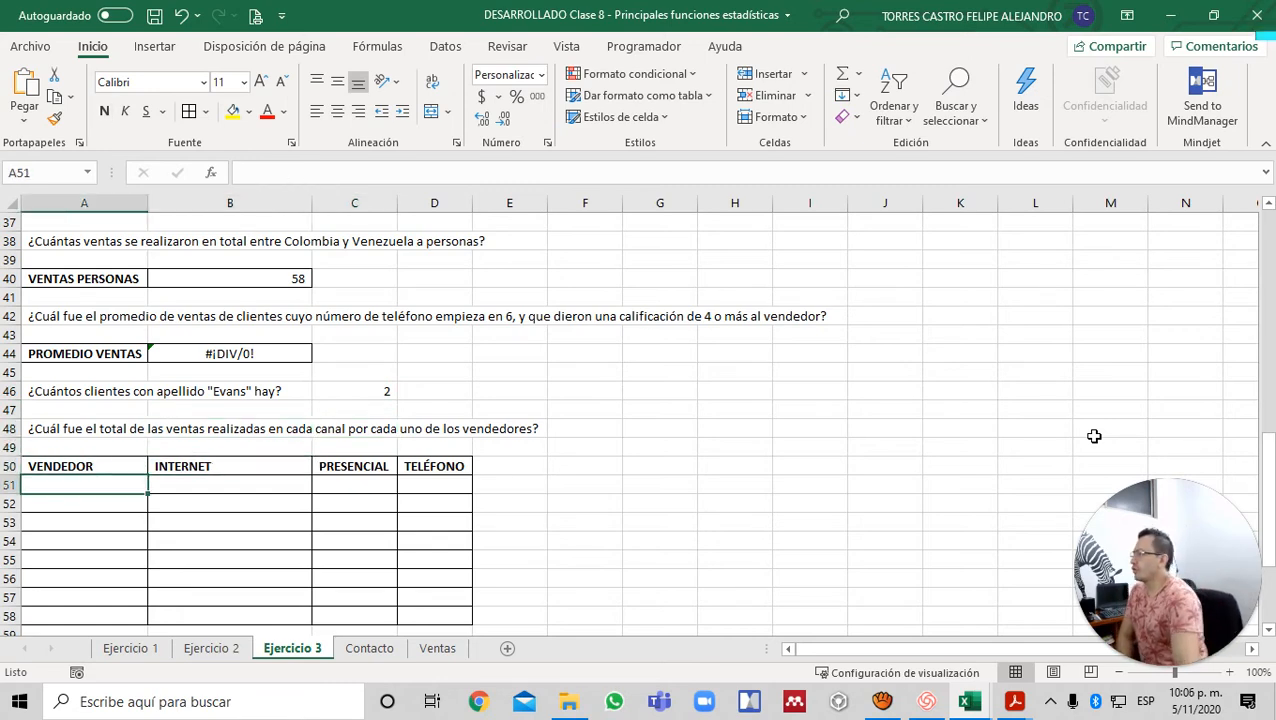
scroll(785, 425, down, 2)
scroll(705, 428, down, 1)
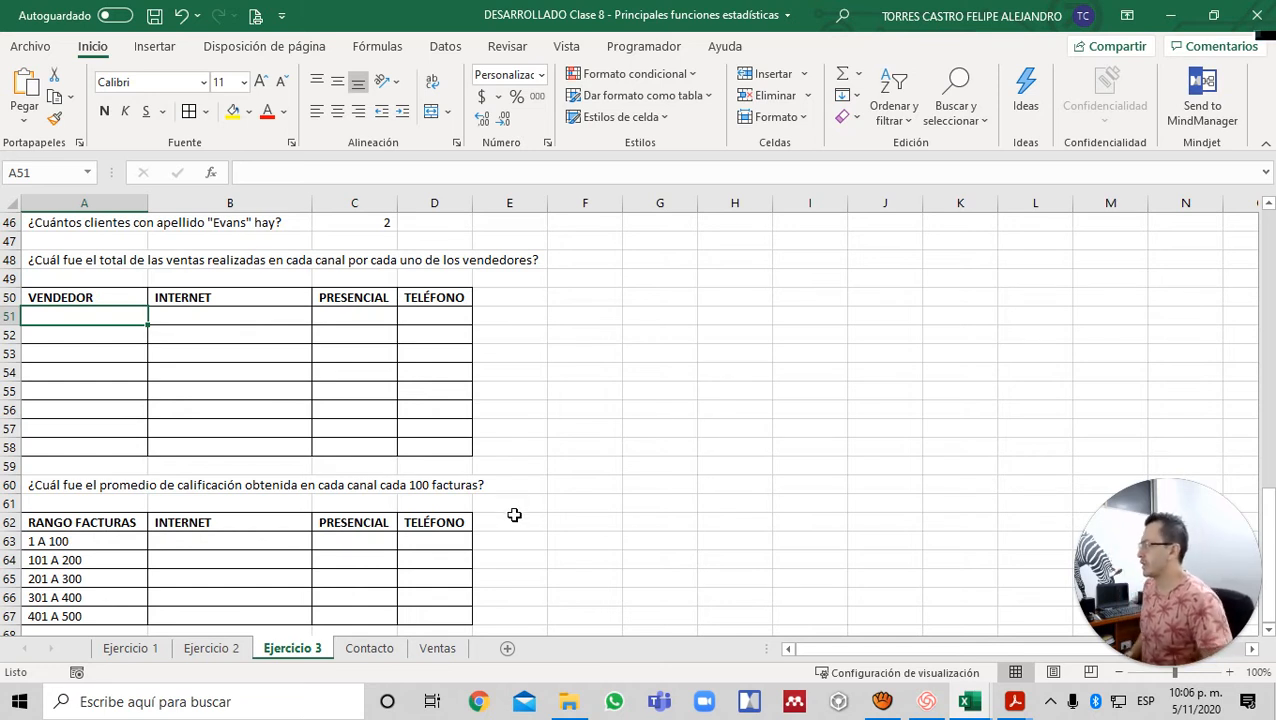
- Copy the seller names from A29:A36 into A51:A58, the VENDEDOR column of the sales-per-channel table in Ejercicio 3
key(Up)
key(Up)
key(Up)
key(Up)
key(Up)
key(Up)
key(Up)
key(Up)
key(Up)
key(Up)
key(Up)
key(Up)
key(Up)
key(Up)
key(Up)
key(Up)
key(Up)
key(Up)
key(Up)
key(Up)
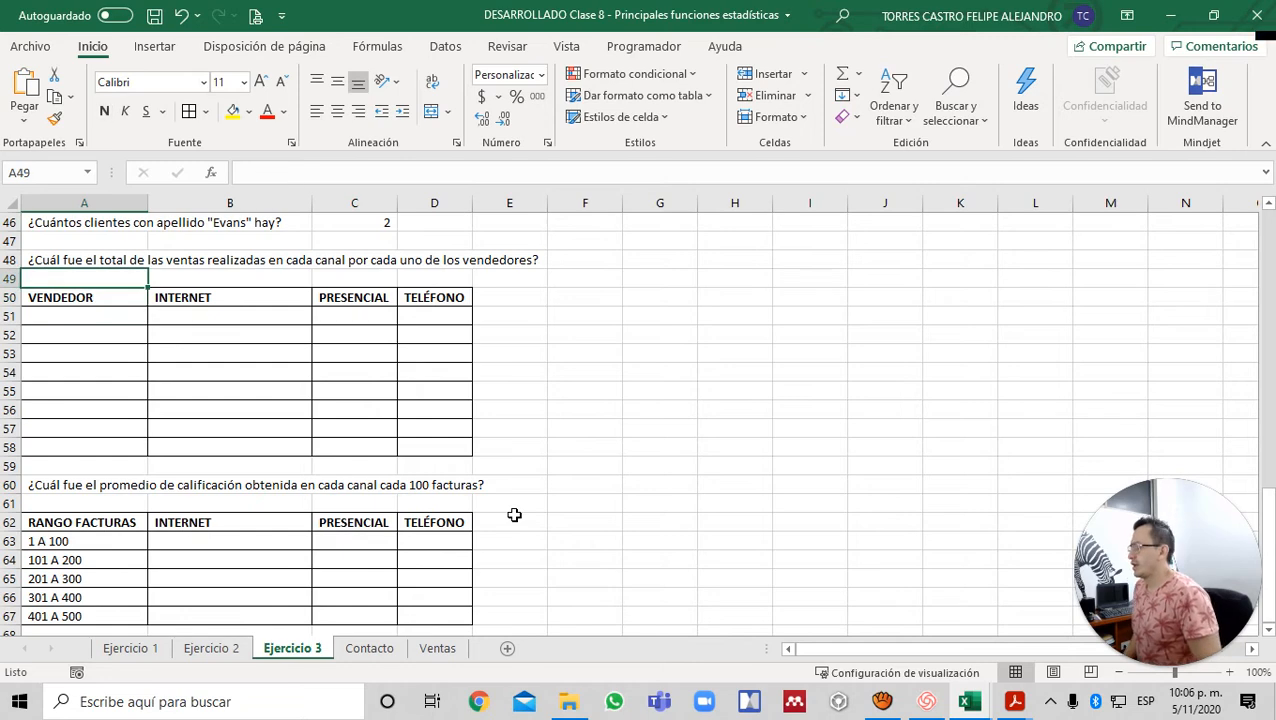
key(Down)
key(ctrl+shift+Down)
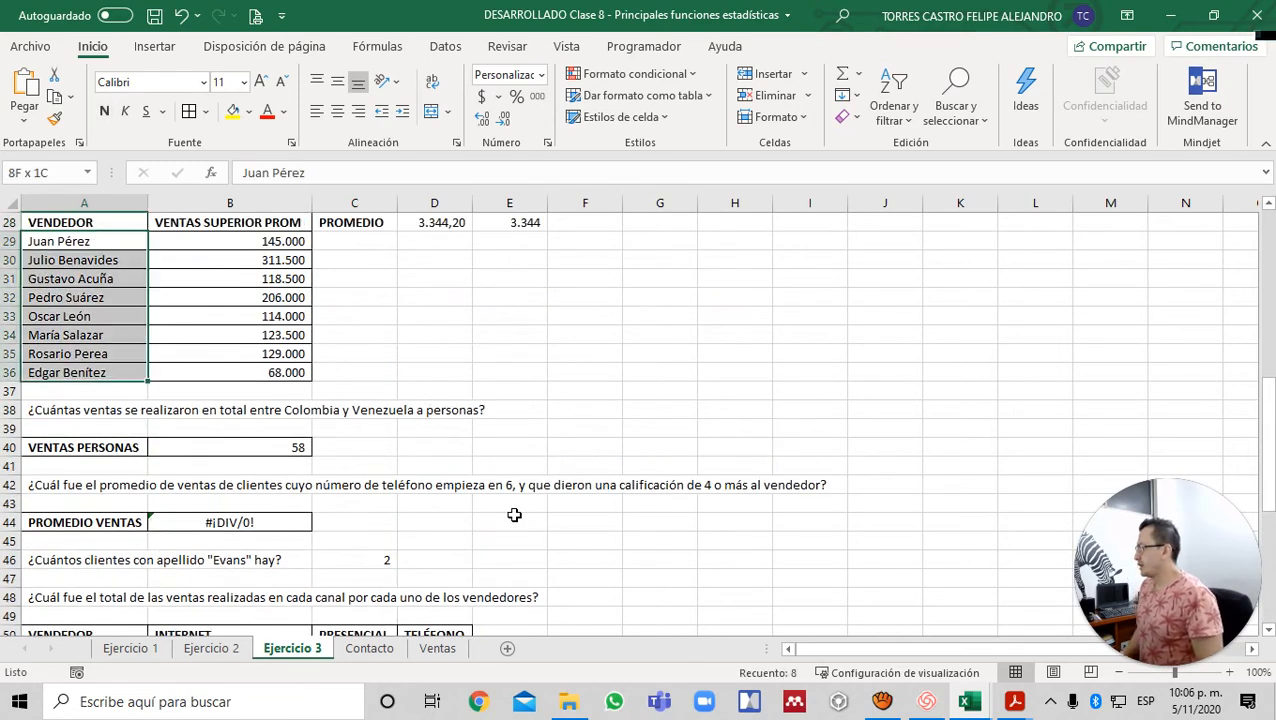
key(ctrl+c)
key(Down)
key(Down)
key(Down)
key(Down)
key(Down)
key(Down)
key(Down)
key(Down)
key(Down)
key(Down)
key(Down)
key(Down)
key(Down)
key(Down)
key(Down)
key(Down)
key(Down)
key(Down)
key(Down)
key(Down)
key(Down)
key(Down)
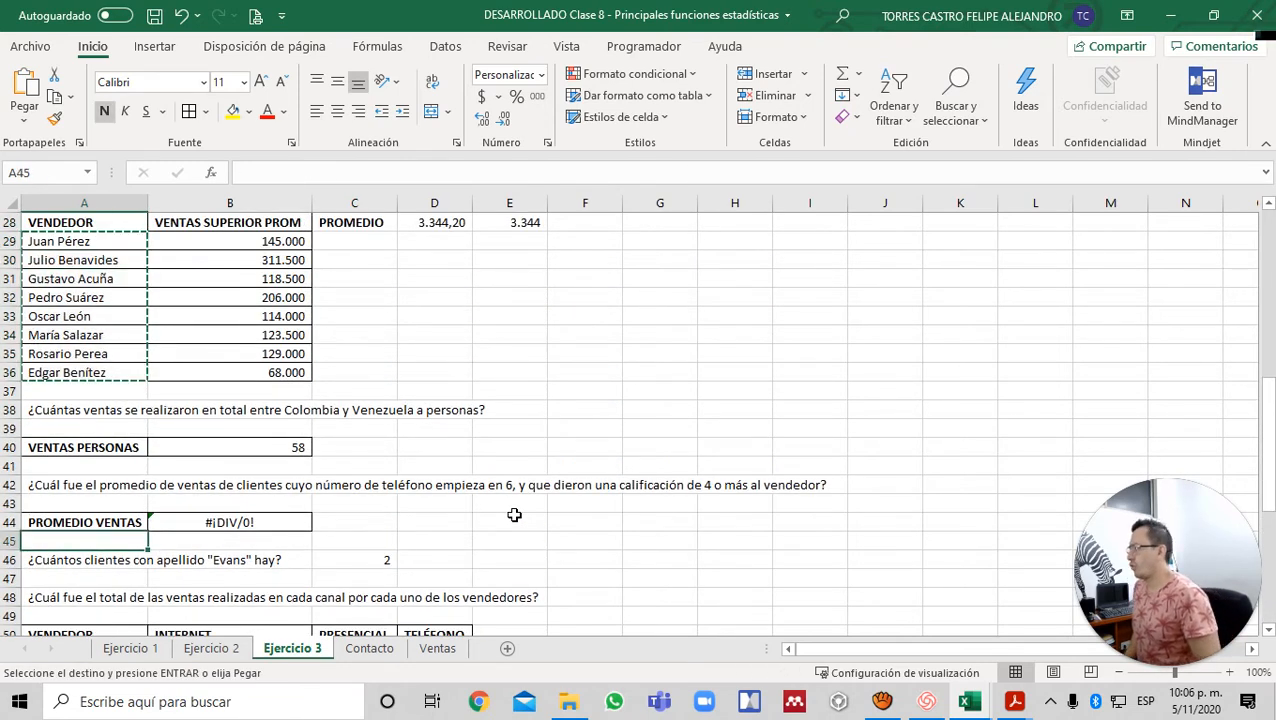
key(Up)
key(Up)
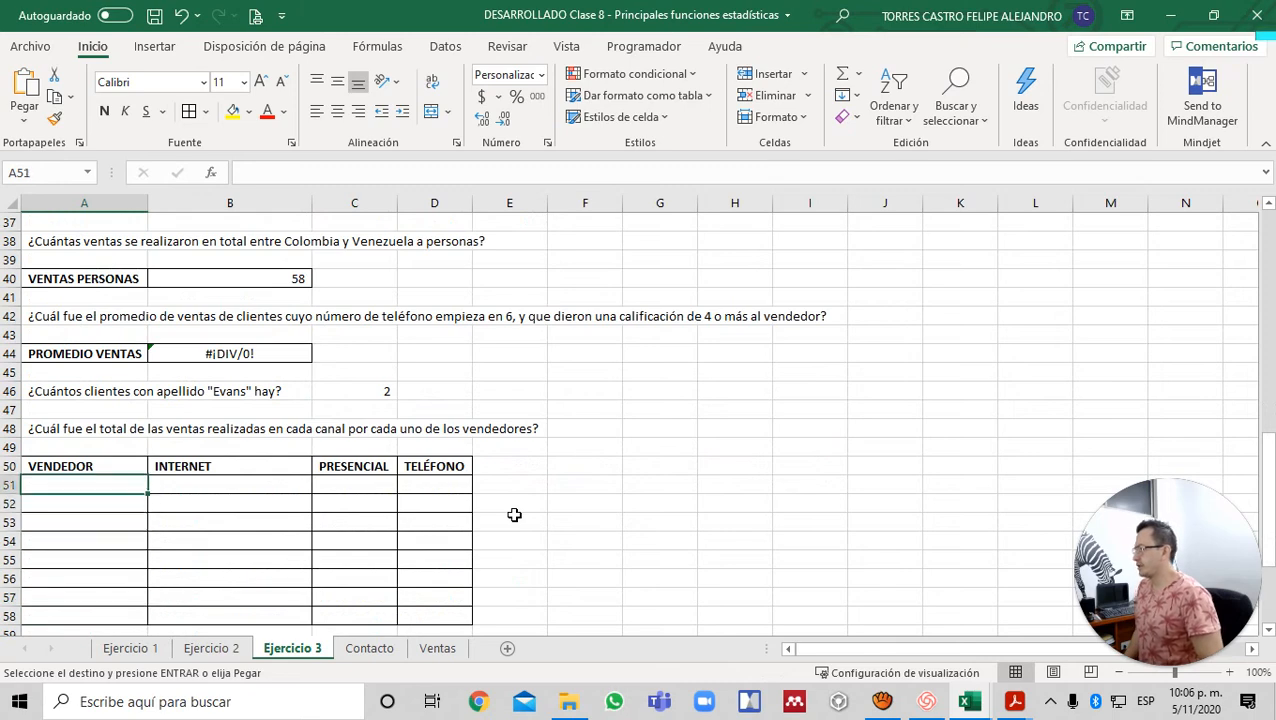
key(shift+F10)
key(Return)
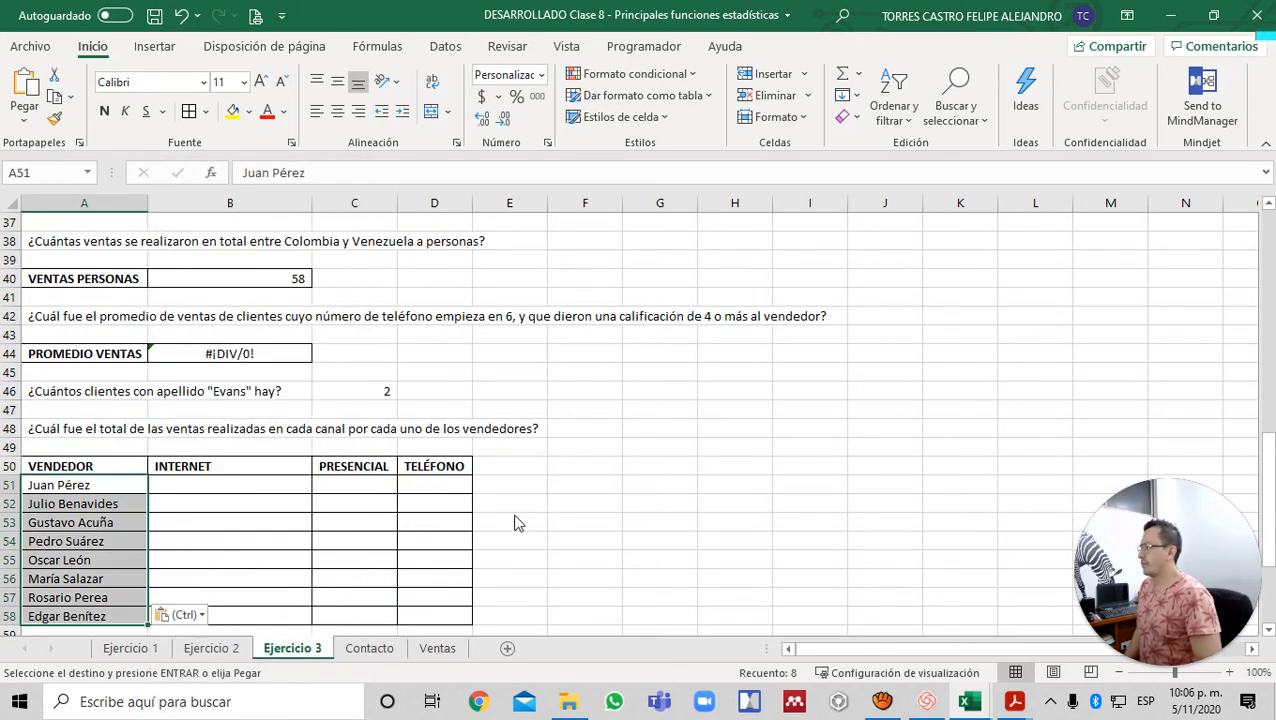
- Start a SUMAR.SI.CONJUNTO formula in B51 under INTERNET with the absolute sum range Ventas!$C$2:$C$501
key(Down)
key(Right)
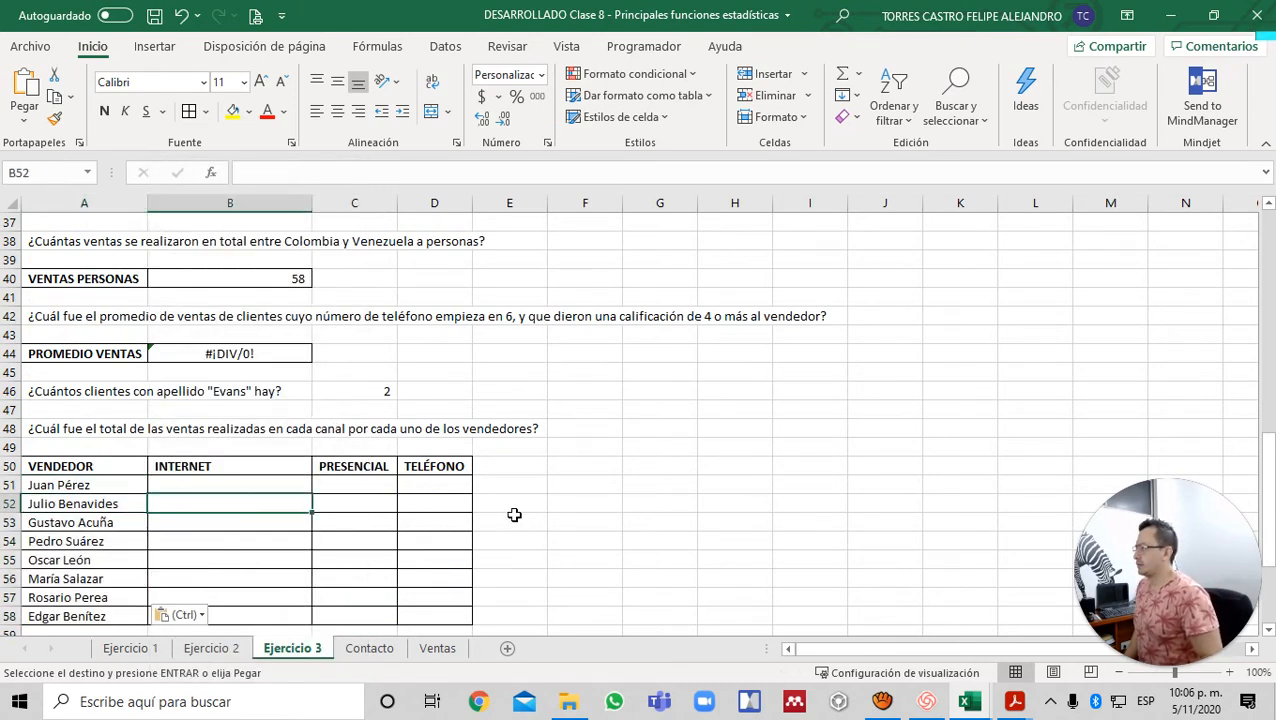
key(Up)
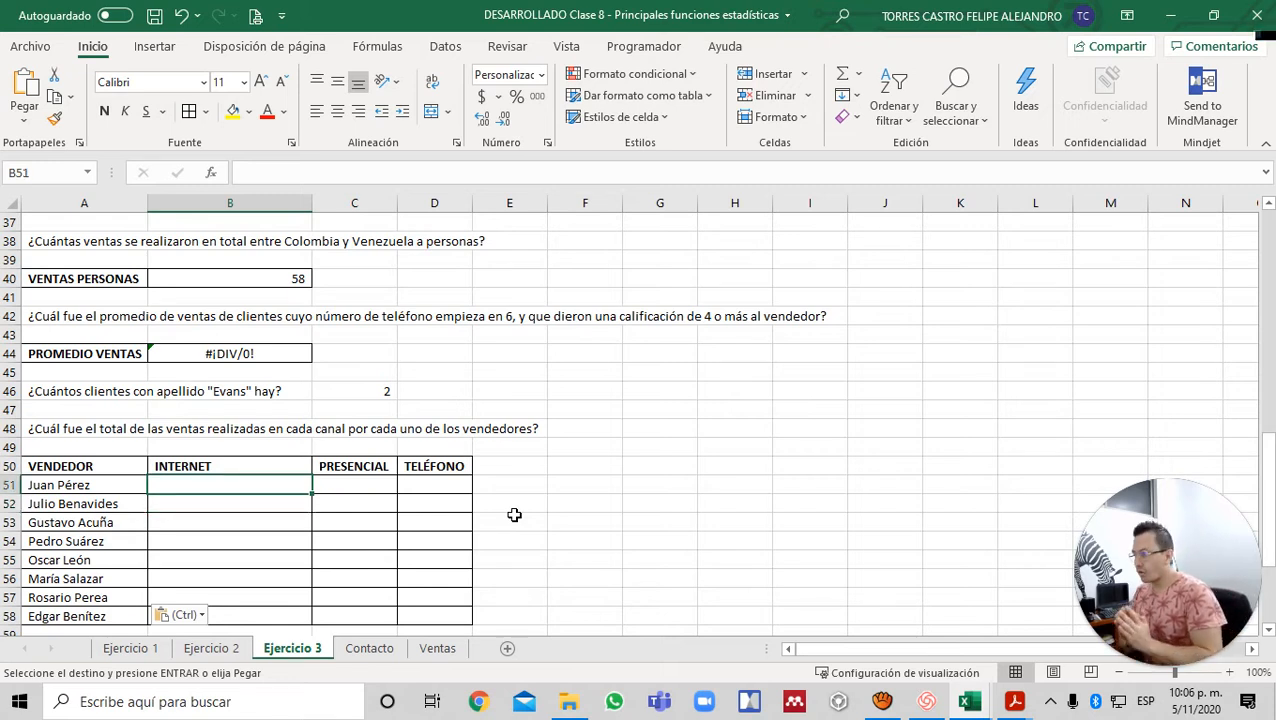
text(=SUMA)
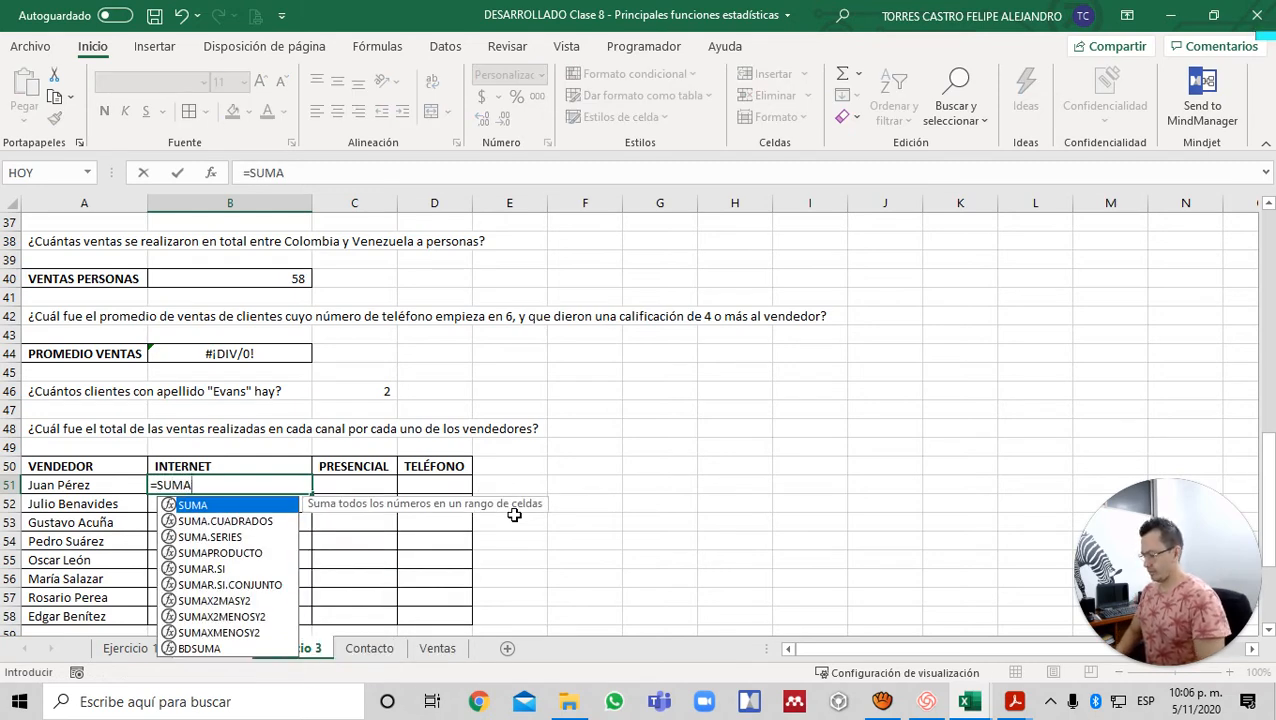
text(R.)
key(Down)
key(Tab)
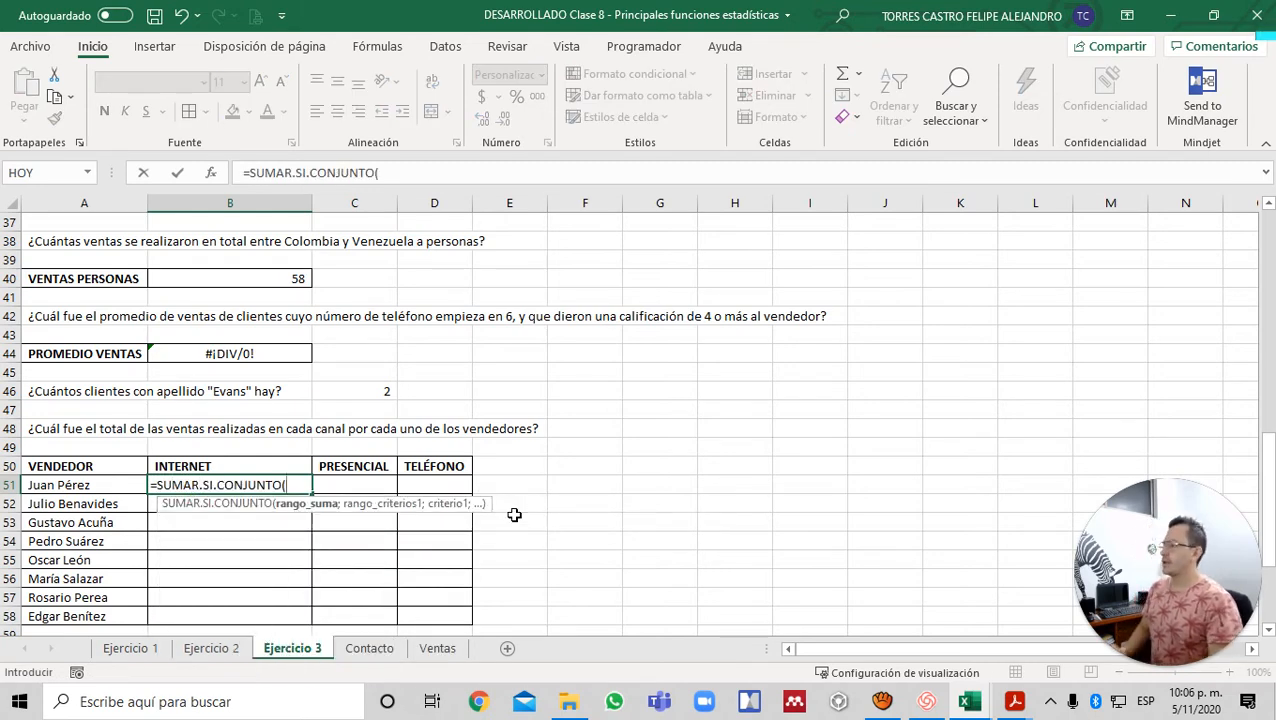
key(ctrl+Page_Down)
key(ctrl+Page_Down)
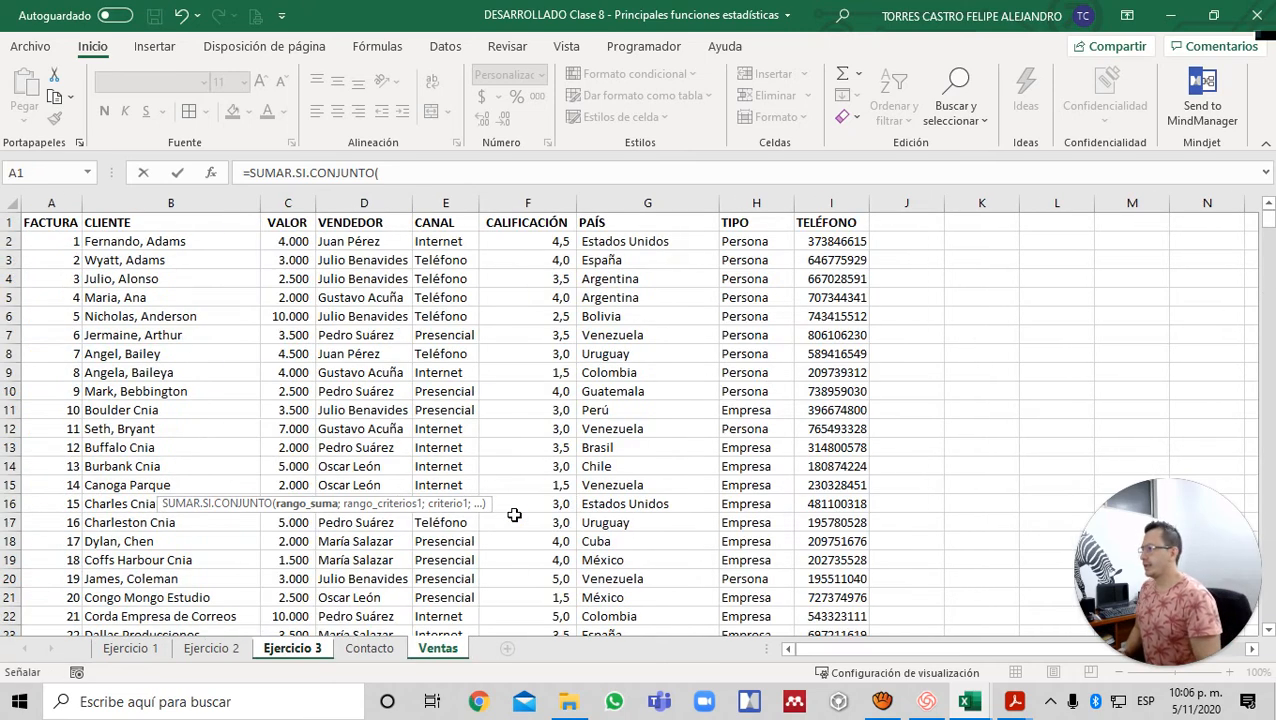
key(Down)
key(Right)
key(Right)
key(ctrl+shift+Down)
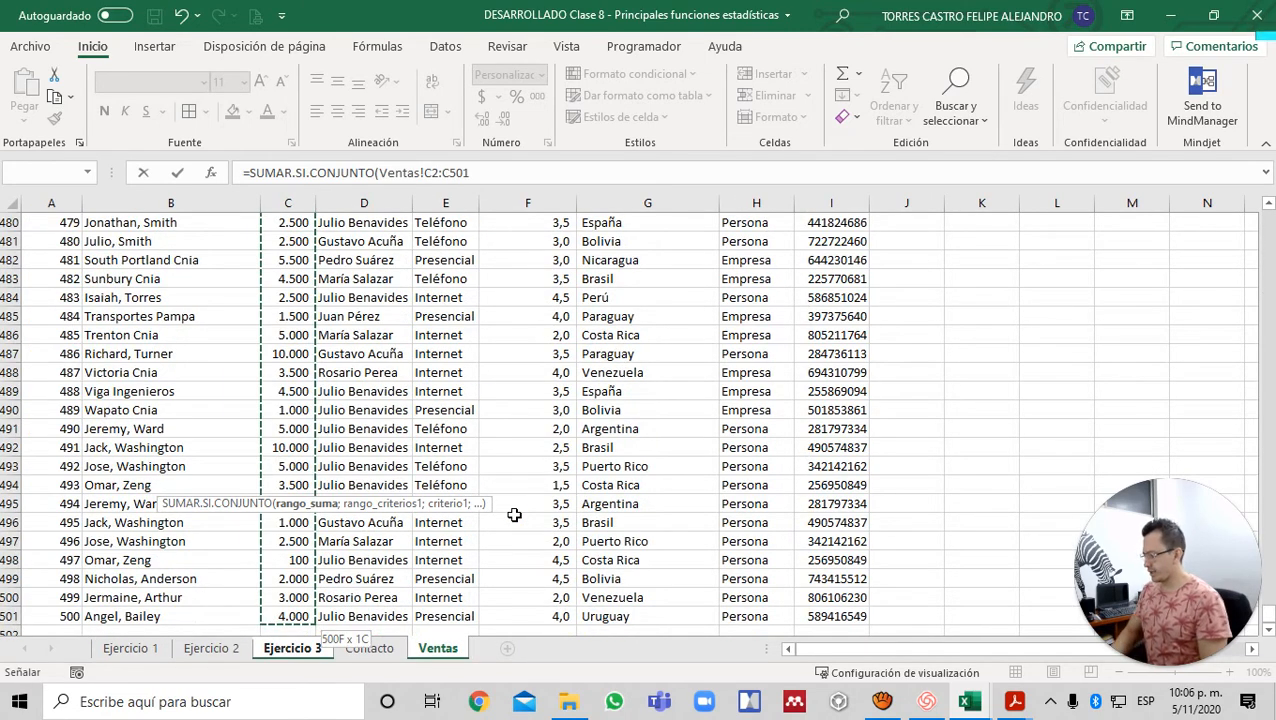
key(F4)
text(;)
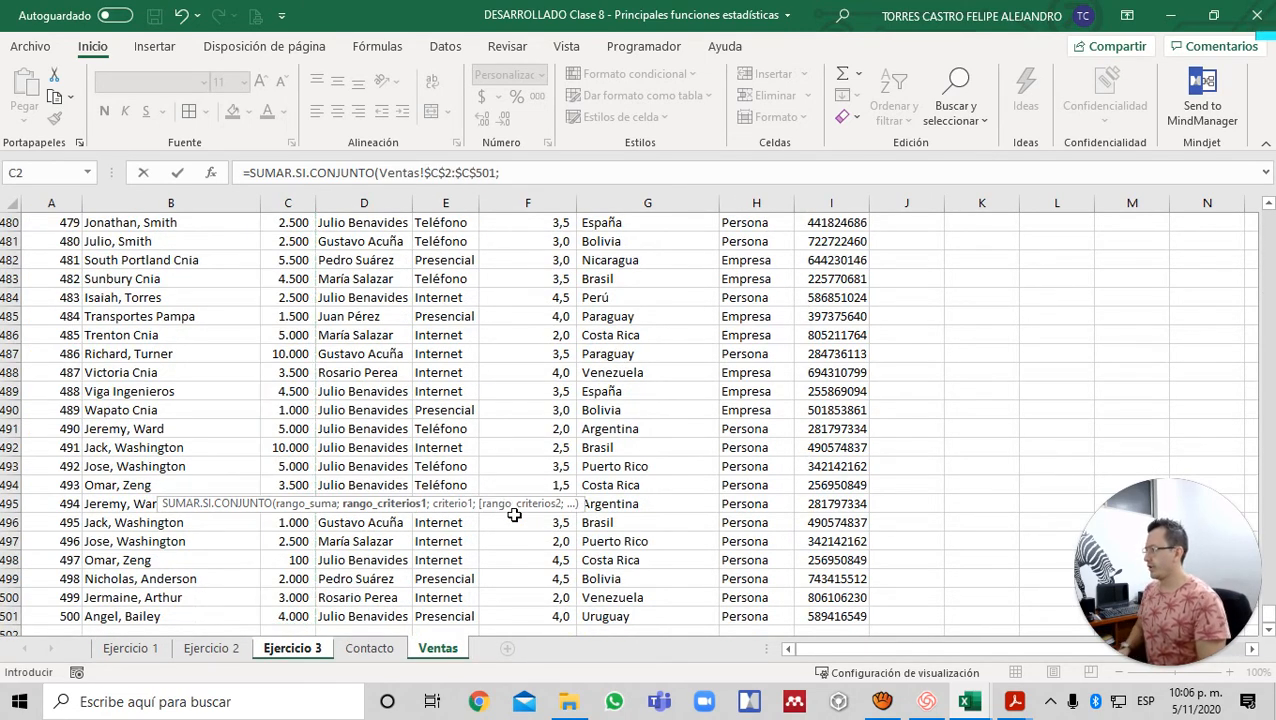
- Add the absolute range Ventas!$D$2:$D$501 as the formula's first criteria range, followed by an argument separator
key(Down)
key(Right)
key(Right)
key(Up)
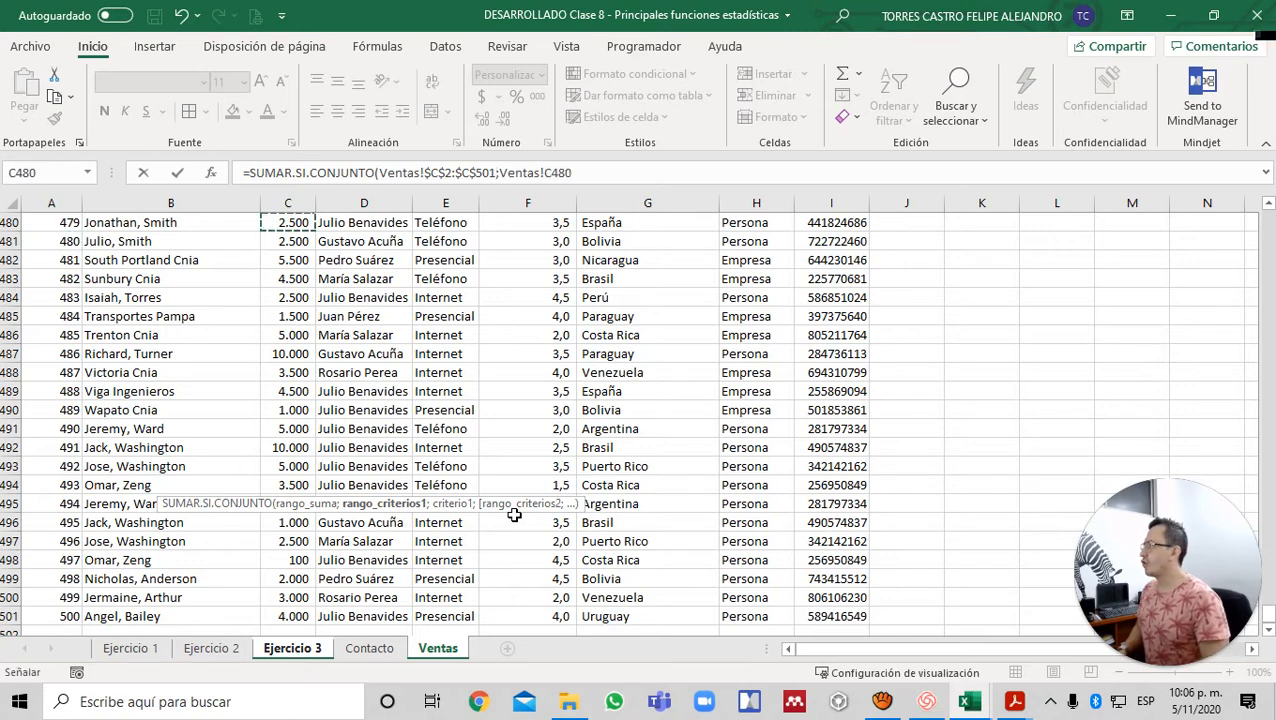
key(ctrl+Up)
key(Right)
key(Down)
key(ctrl+shift+Down)
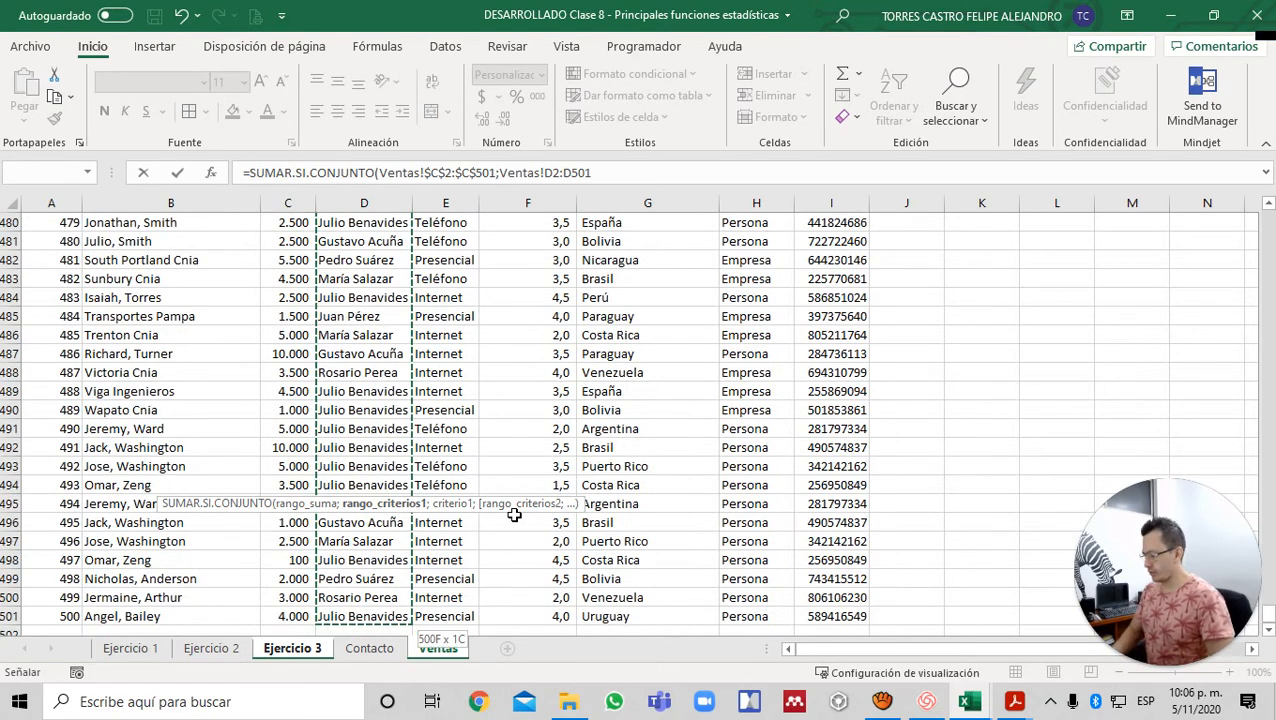
key(F4)
text(;)
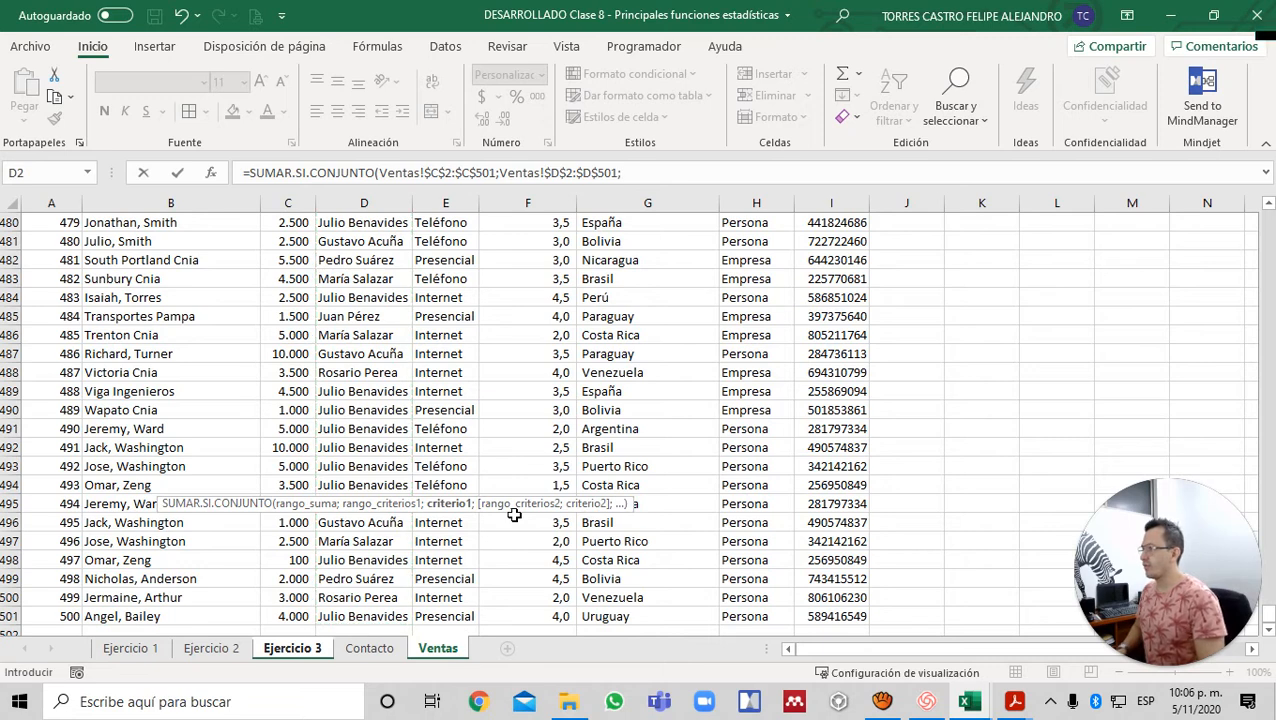
- Set the formula's first criterion to 'Ejercicio 3'!$A51, the seller name with only its column fixed, followed by an argument separator
key(ctrl+Home)
key(ctrl+Page_Up)
key(ctrl+Page_Up)
key(Down)
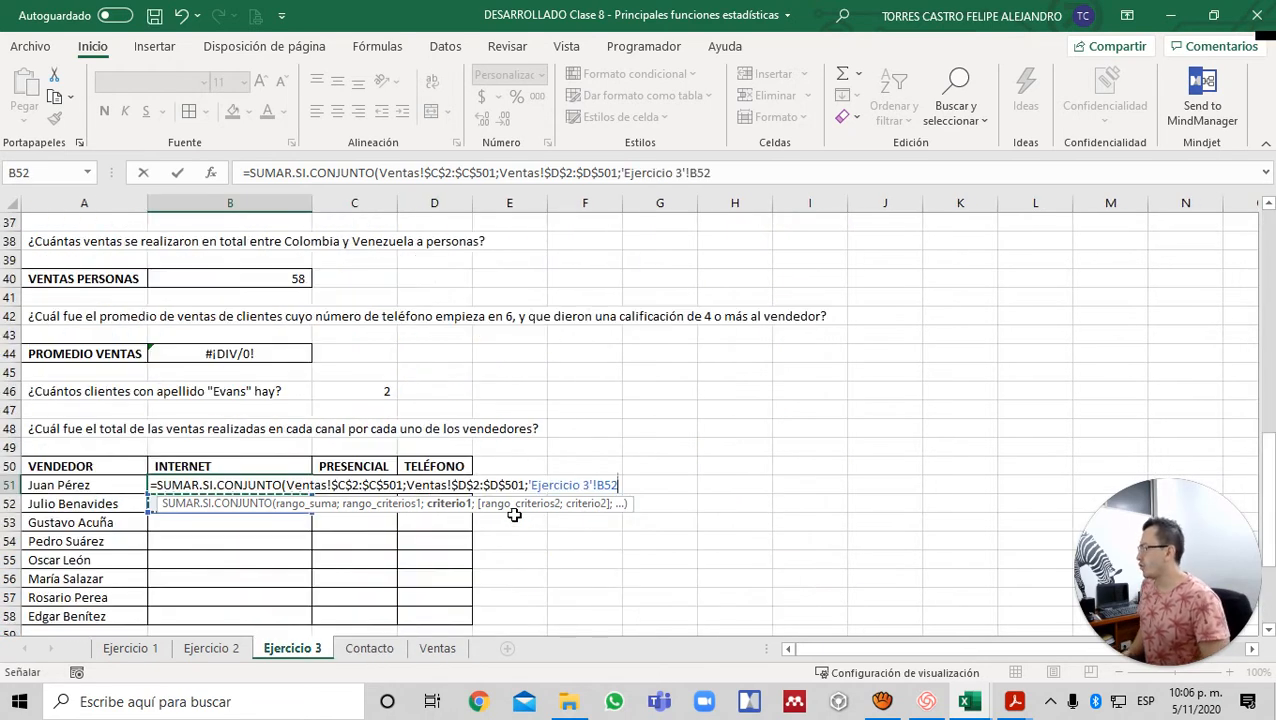
key(Left)
key(Up)
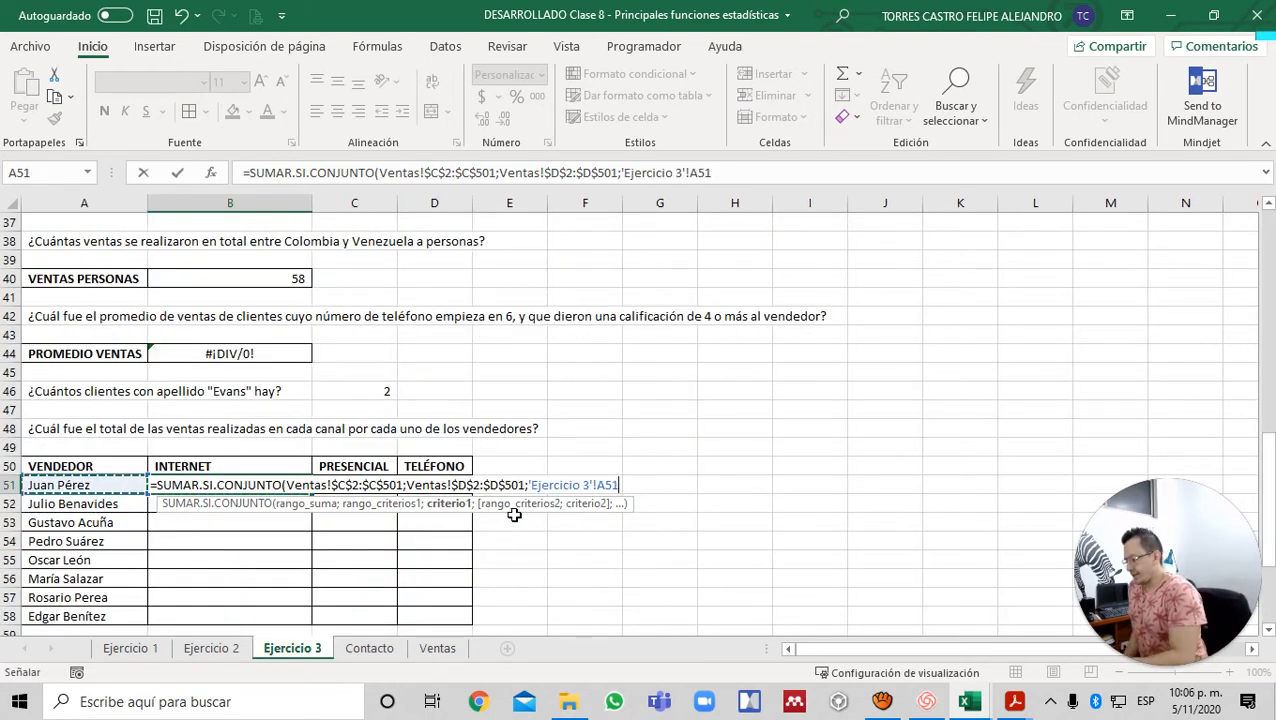
key(F4)
key(F4)
key(F4)
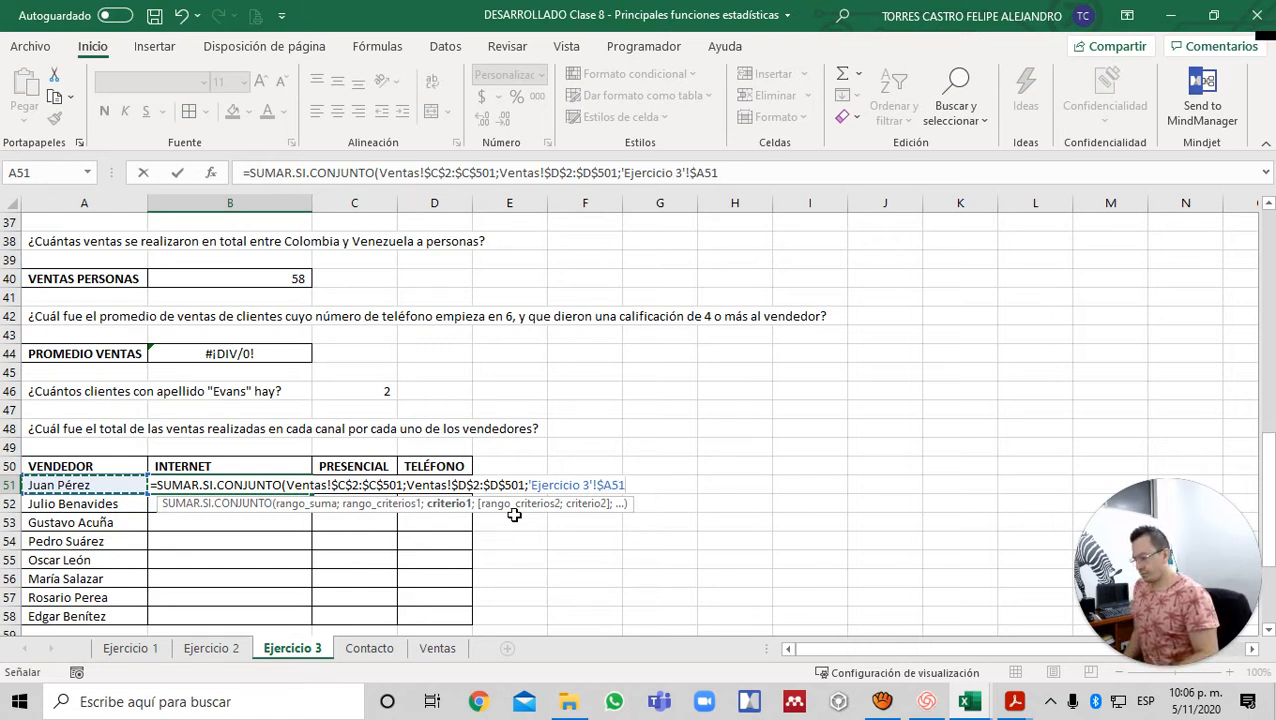
text(;)
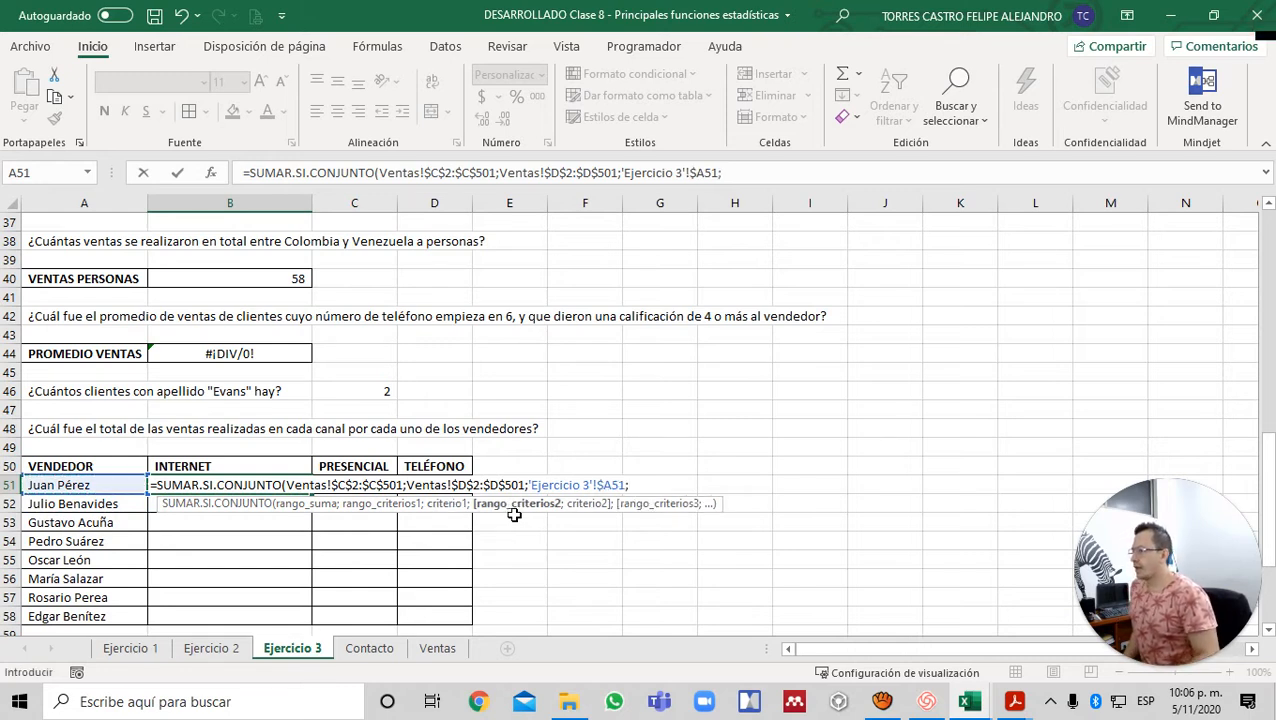
- Add the CANAL data, absolute range Ventas!$E$2:$E$501, as the second criteria range, followed by an argument separator
key(ctrl+Page_Down)
key(ctrl+Page_Down)
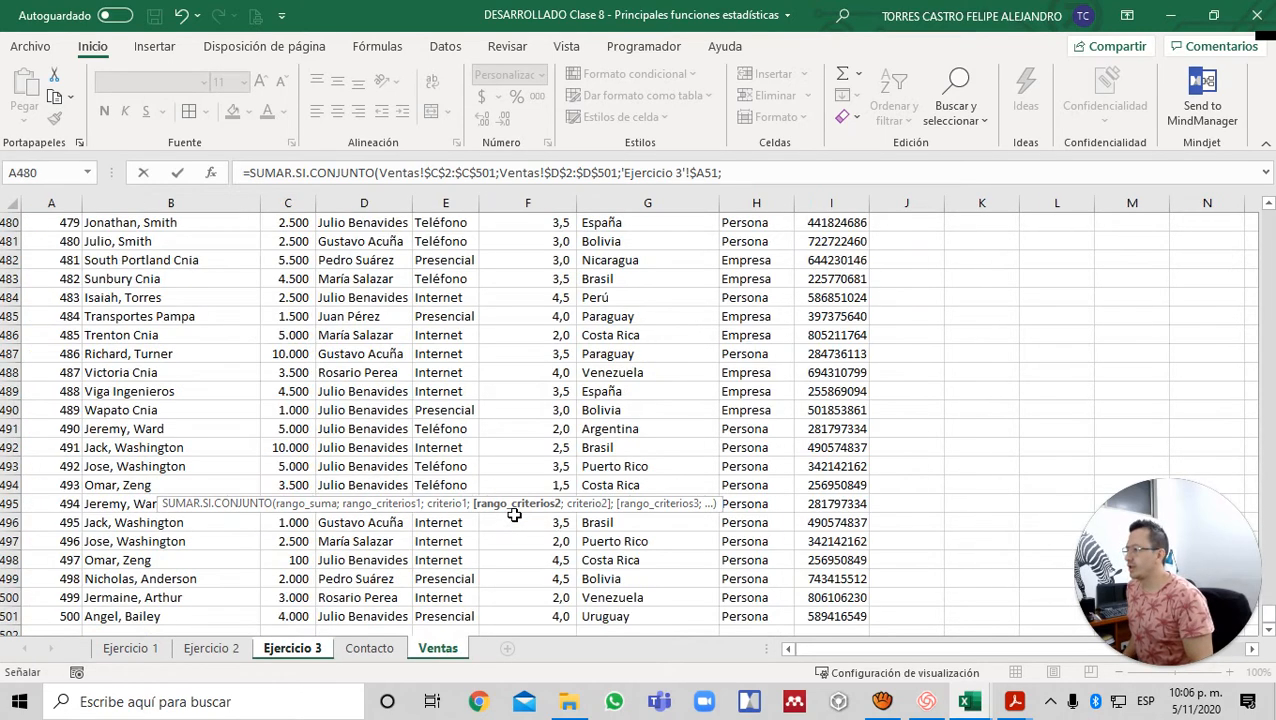
key(Right)
key(ctrl+Up)
key(Right)
key(Right)
key(Right)
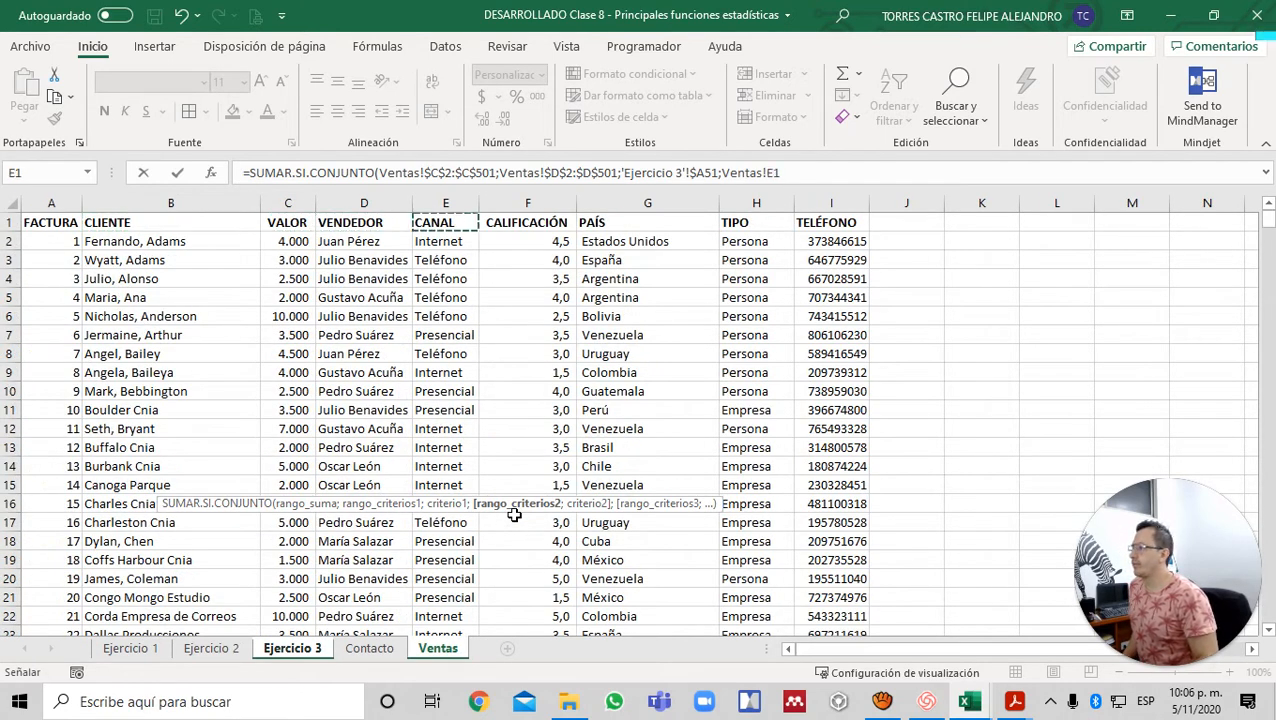
key(Down)
key(ctrl+shift+Down)
key(F4)
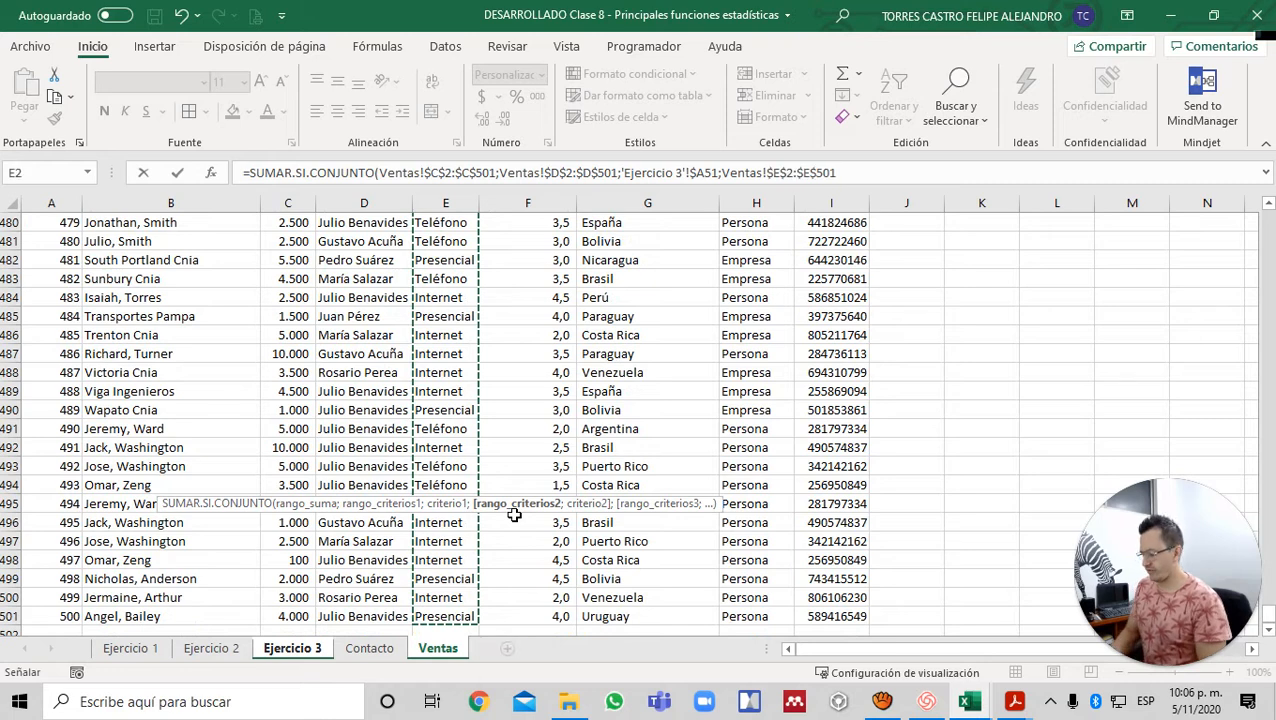
text(;)
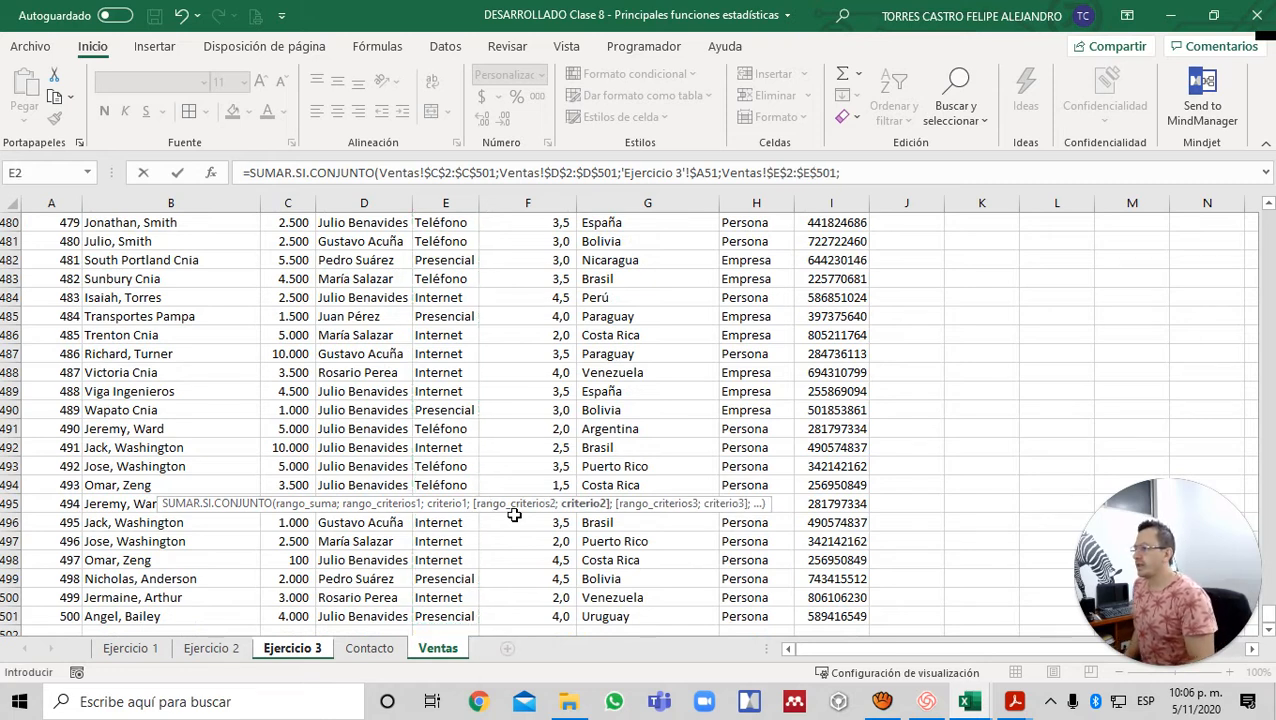
- Set the second criterion to 'Ejercicio 3'!B$50, the channel header with only its row fixed, and complete the formula in B51
key(ctrl+Page_Up)
key(ctrl+Page_Up)
key(Up)
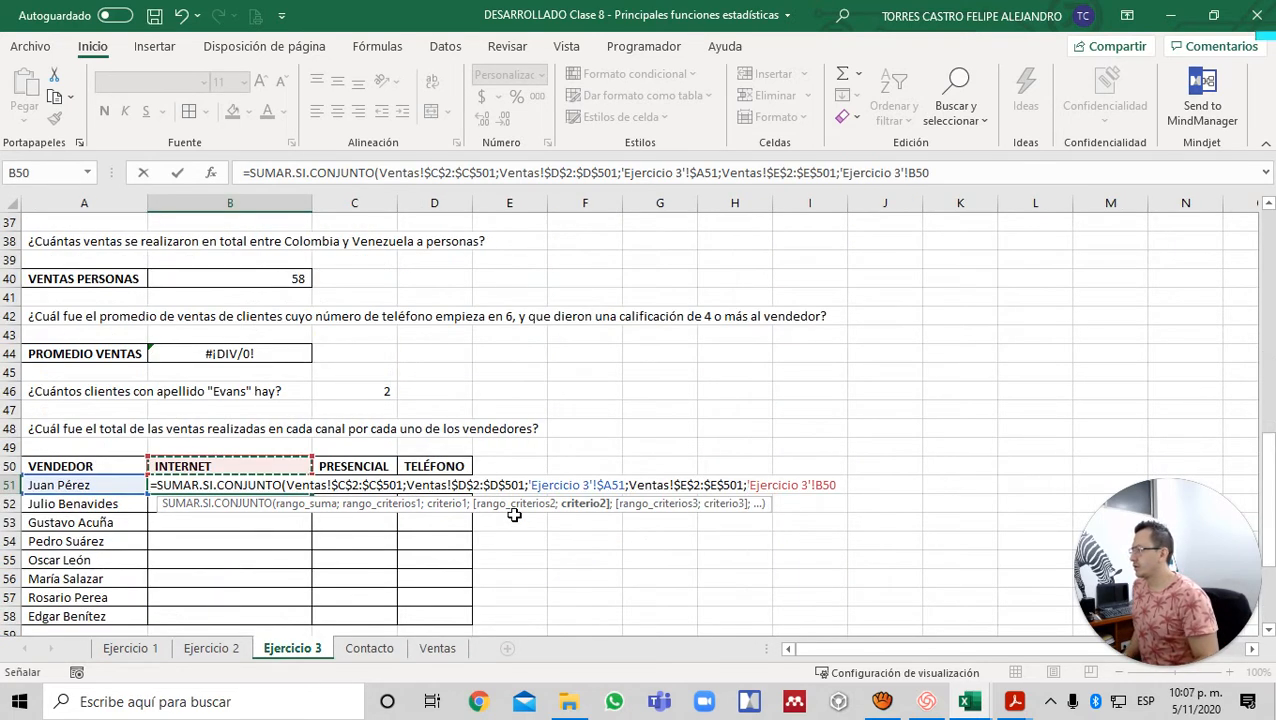
key(F4)
key(F4)
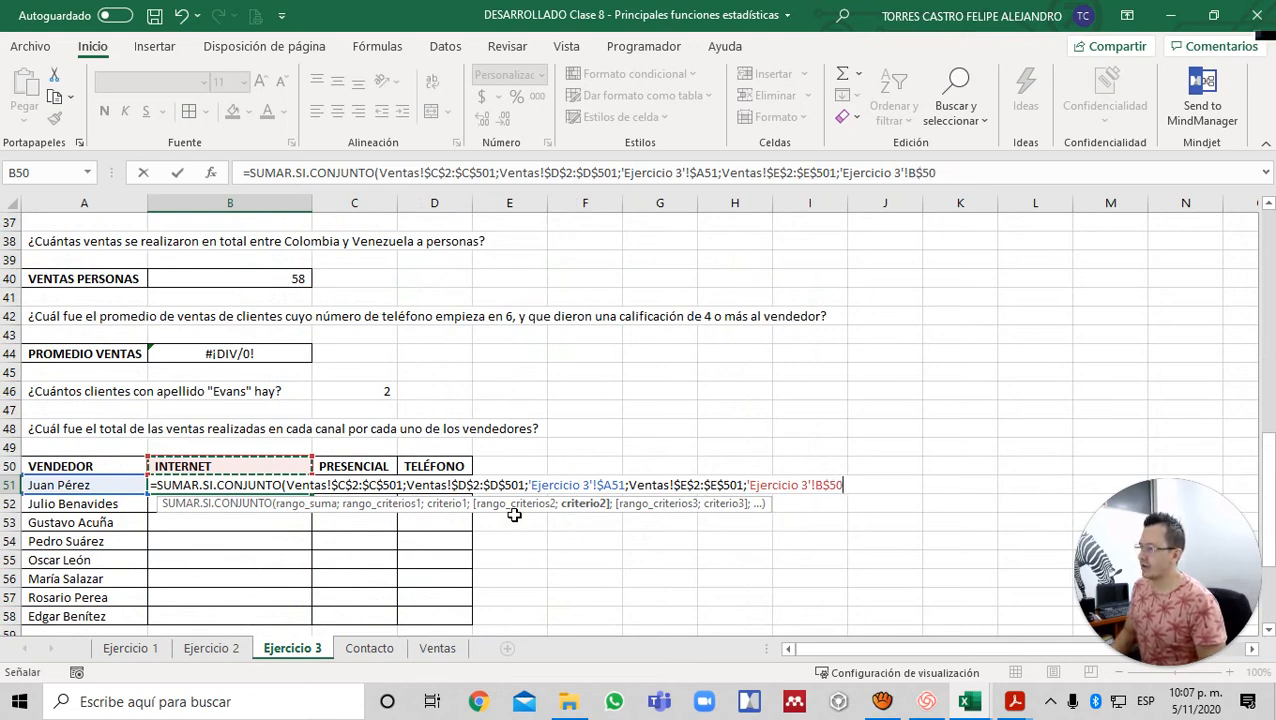
text())
key(Return)
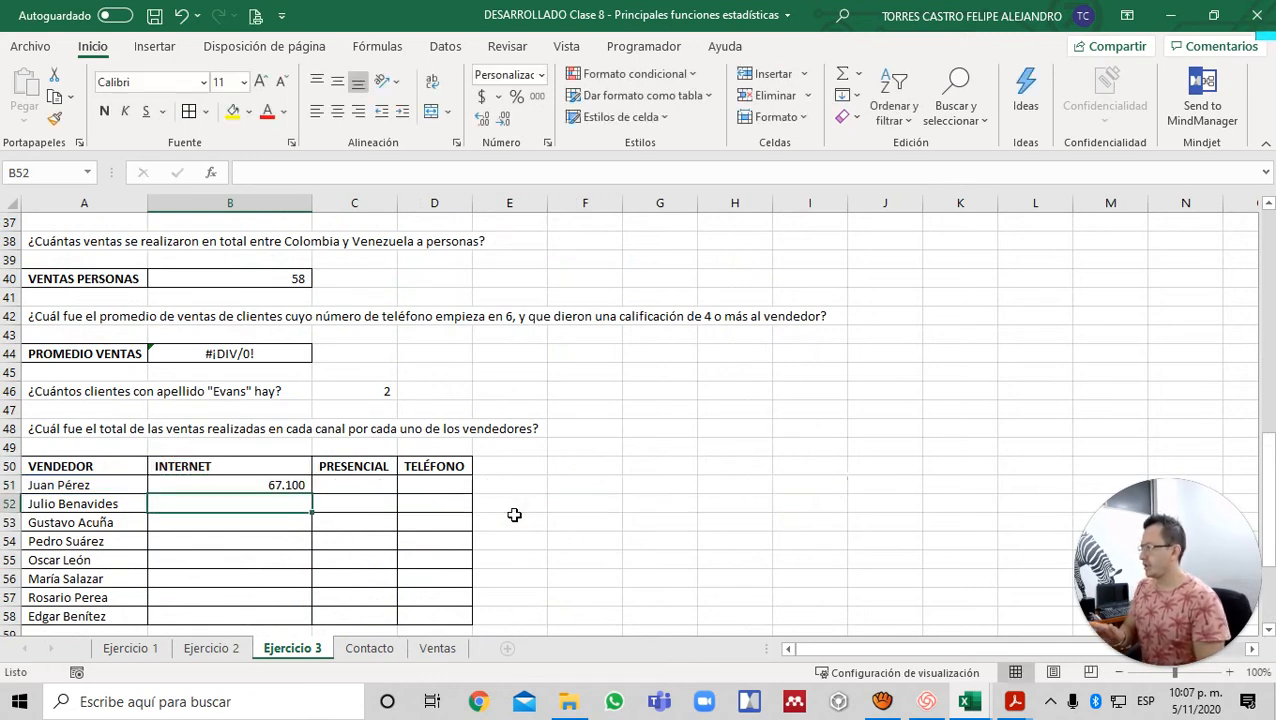
- Copy the B51 formula across C51:D51 for the PRESENCIAL and TELÉFONO channels
key(Up)
key(ctrl+c)
key(shift+Right)
key(shift+Right)
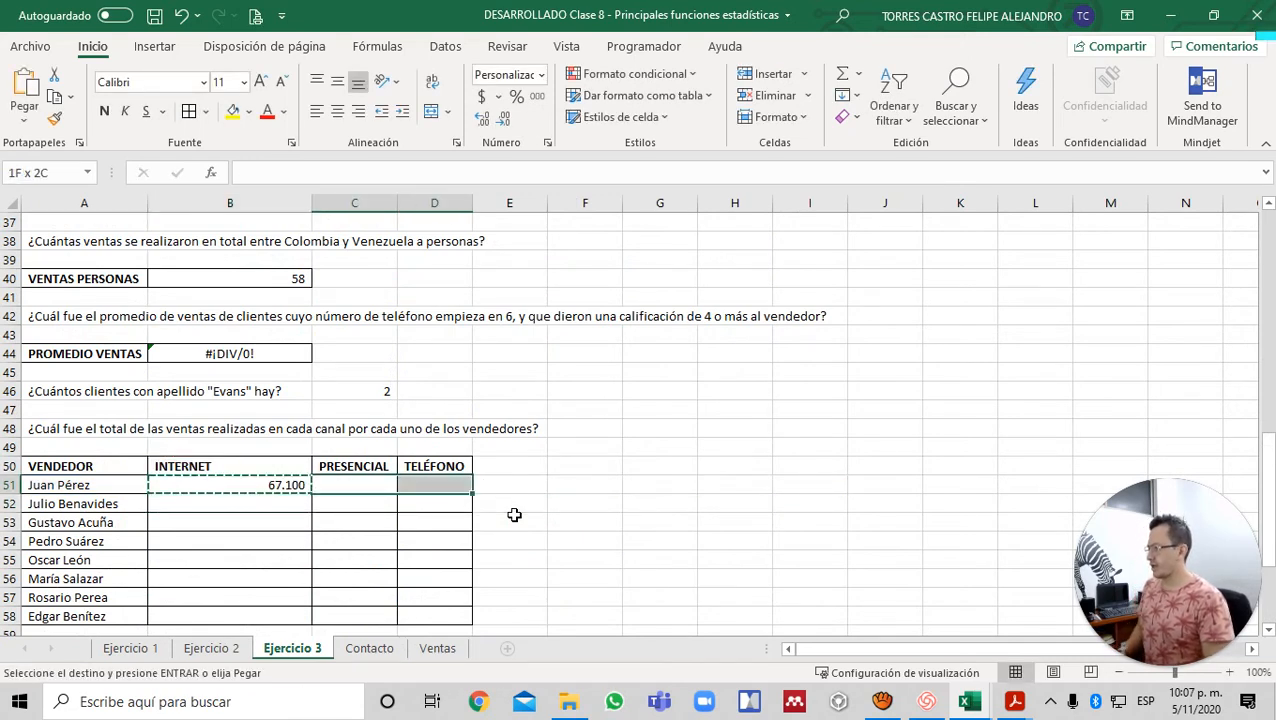
key(ctrl+v)
- Copy the formulas in B51:D51 into B52:D58 to total the remaining sellers' sales in each channel
key(shift+Left)
key(shift+Right)
key(ctrl+c)
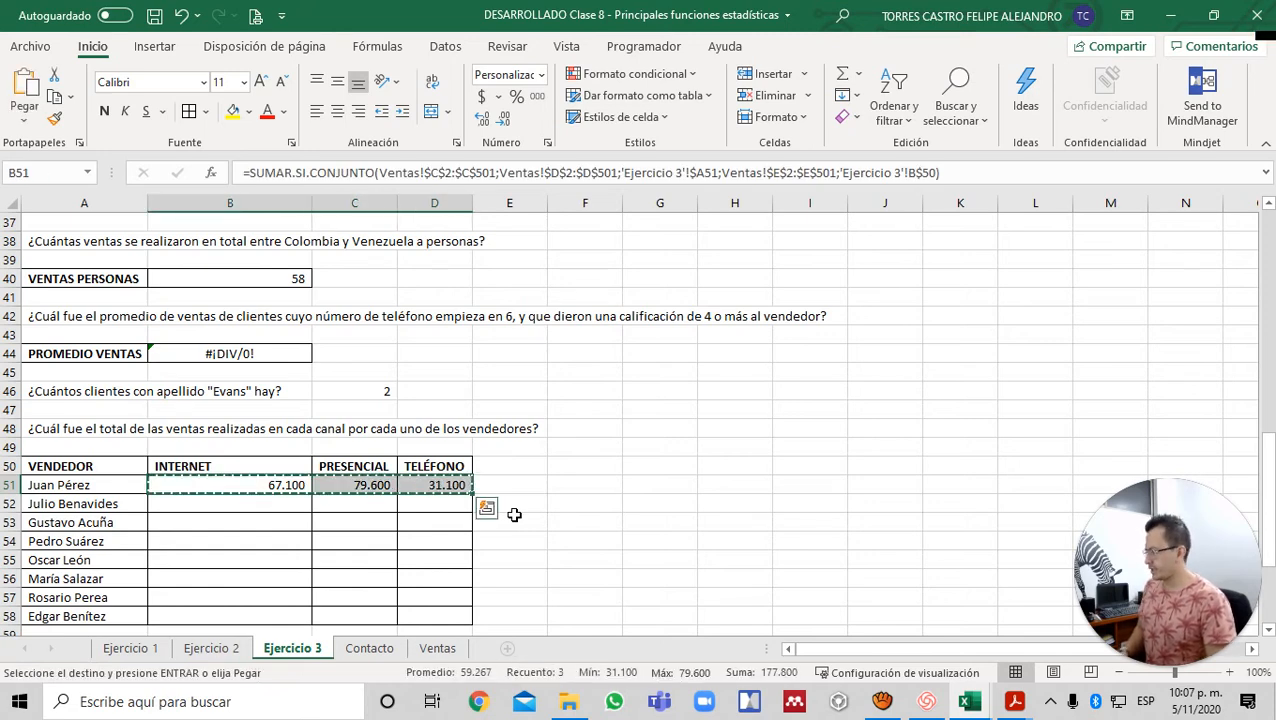
key(Down)
key(shift+Down)
key(shift+Down)
key(shift+Down)
key(shift+Down)
key(shift+Down)
key(shift+Down)
key(shift+Right)
key(shift+Right)
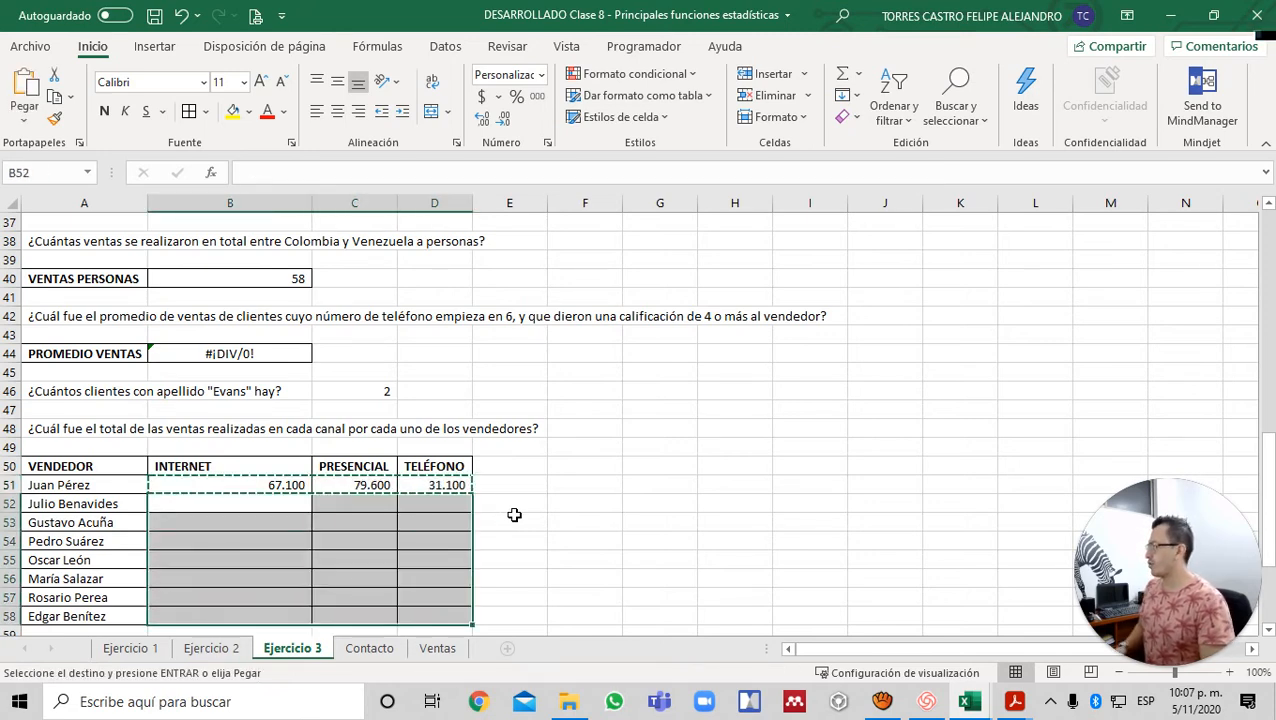
key(Return)
key(Left)
- Select B63 in the average-rating table and examine the FACTURA column in Ventas before returning to Ejercicio 3
scroll(514, 515, down, 6)
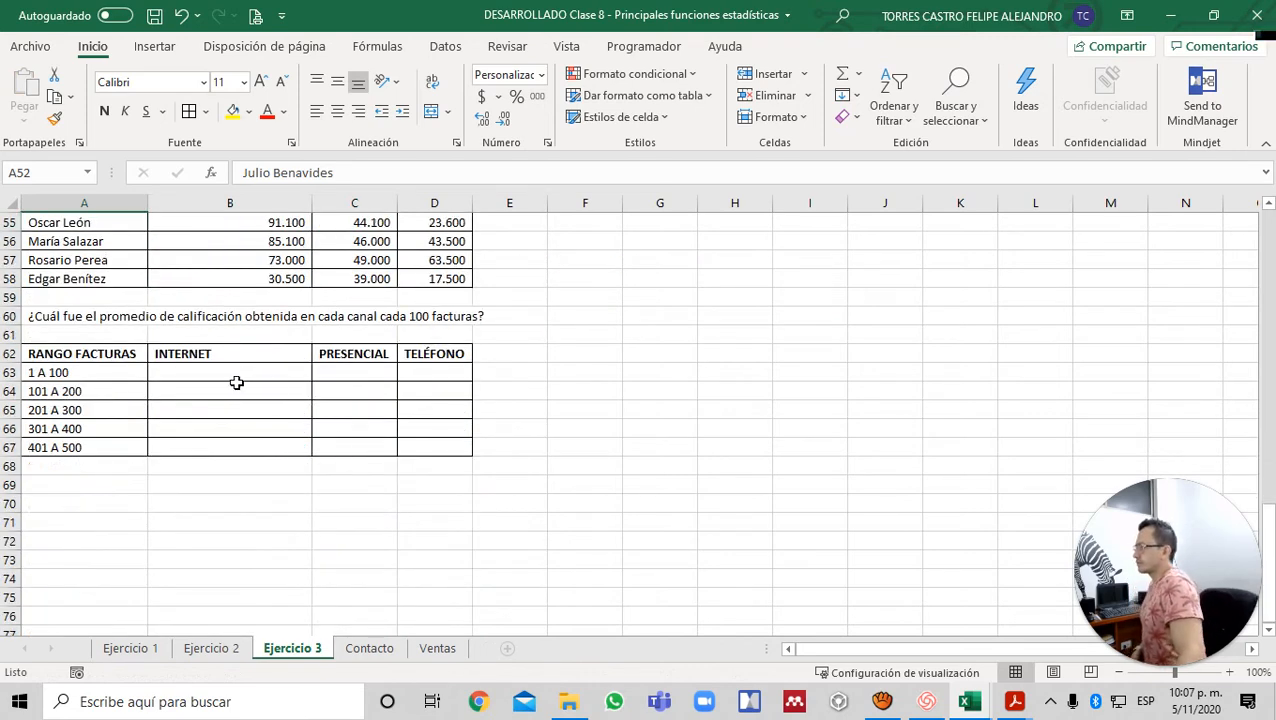
click(236, 372)
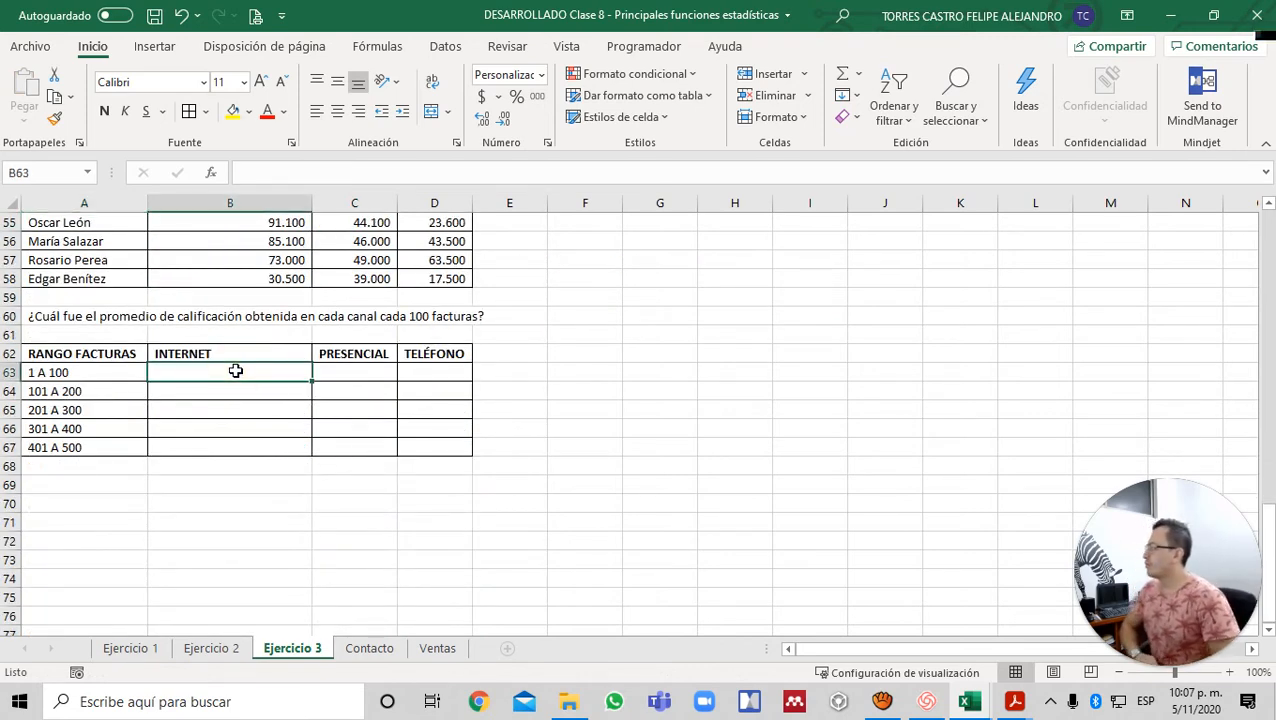
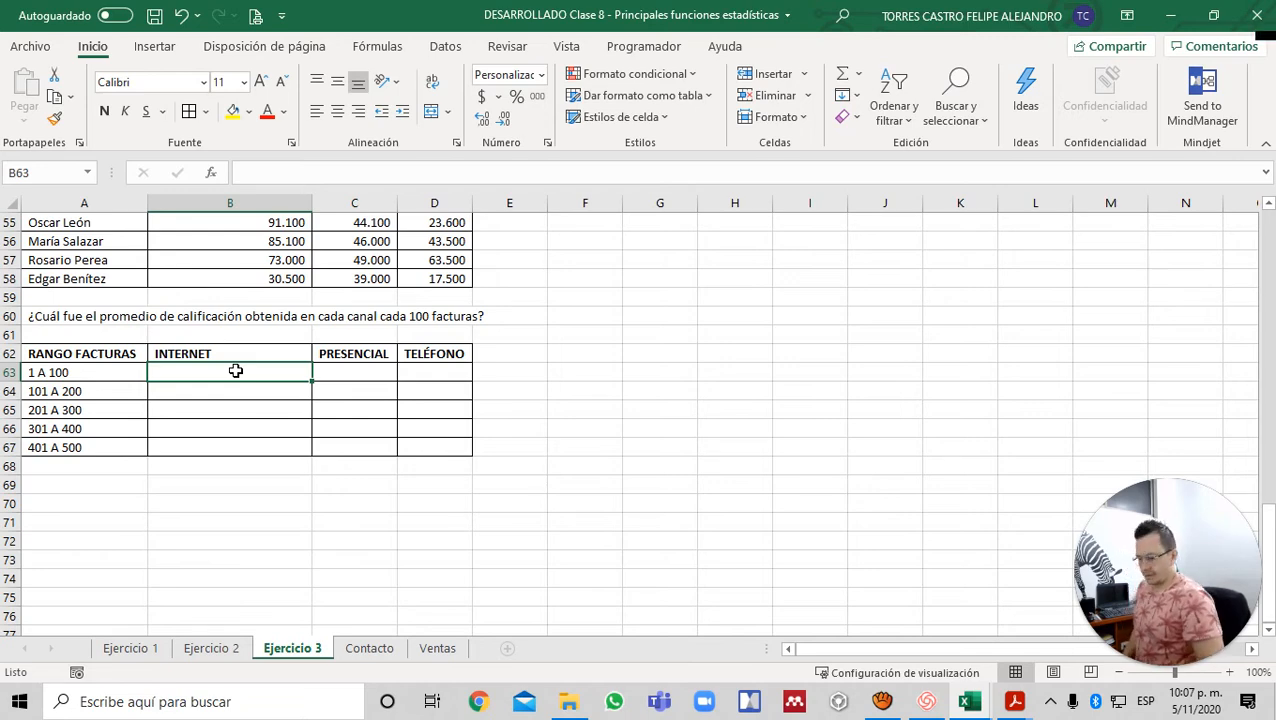
key(ctrl+Page_Down)
key(ctrl+Page_Down)
key(ctrl+Home)
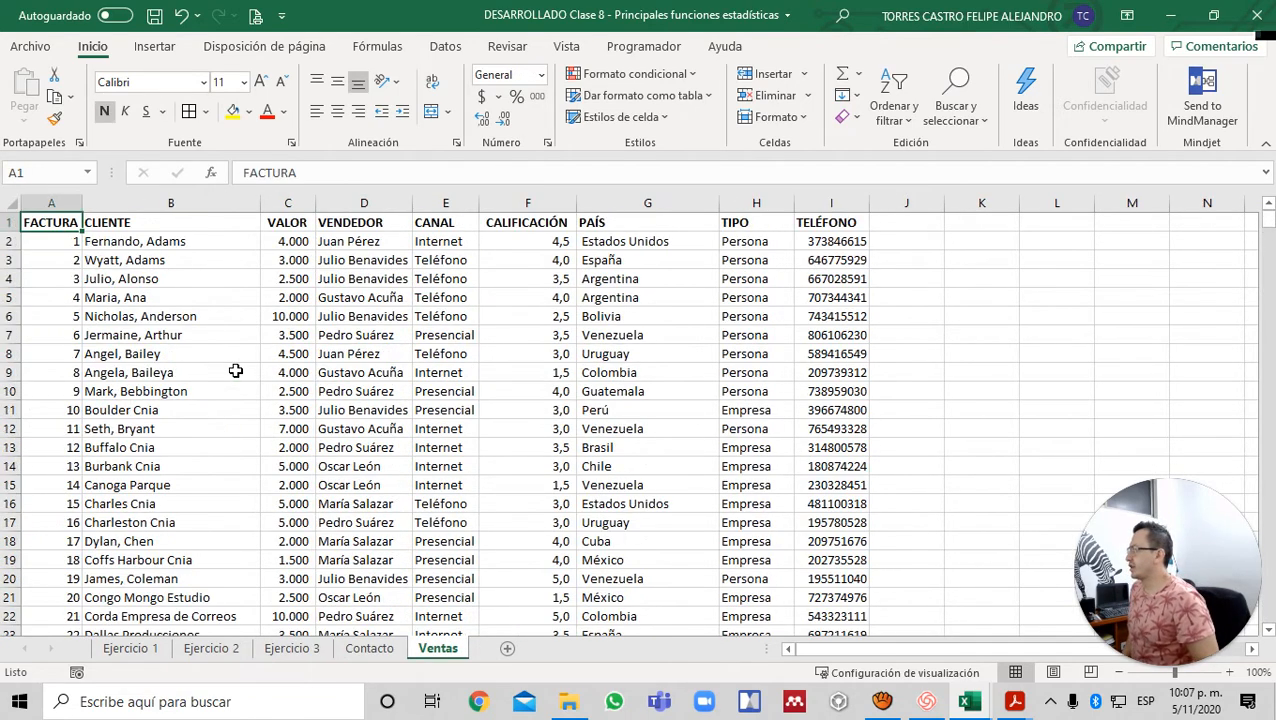
key(ctrl+Down)
key(ctrl+Up)
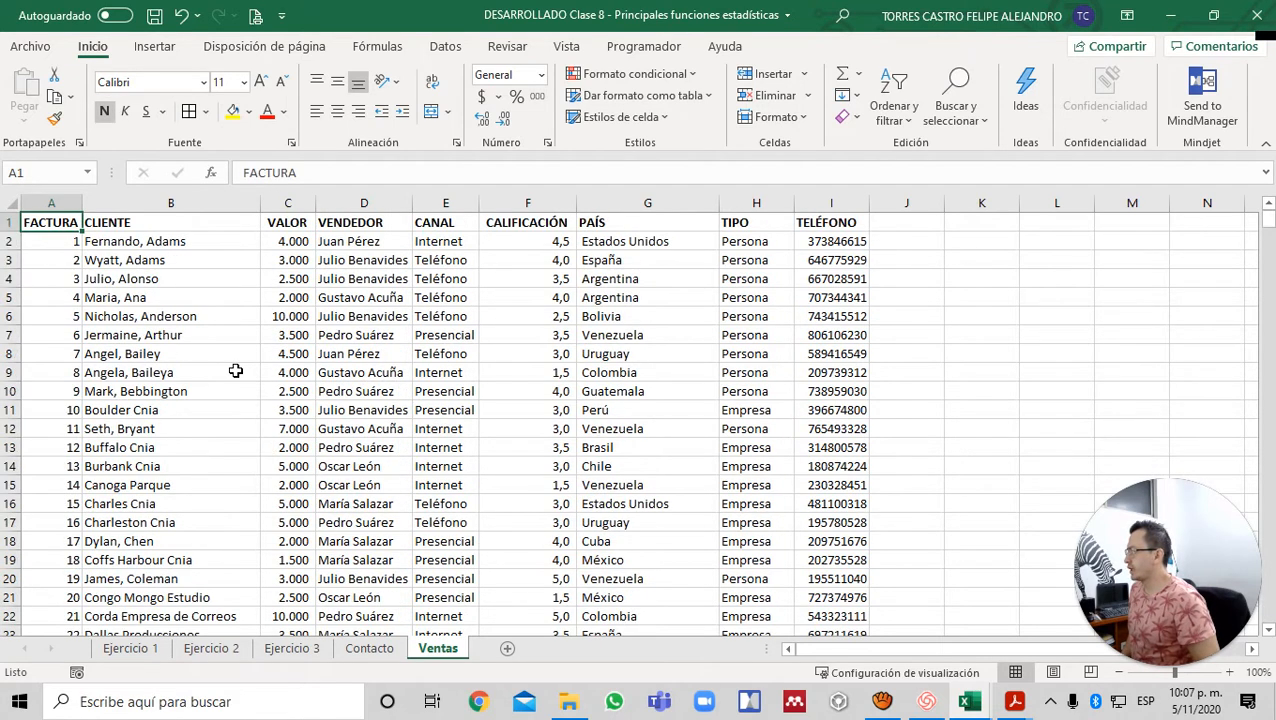
key(Right)
key(Down)
key(ctrl+Page_Up)
key(ctrl+Page_Up)
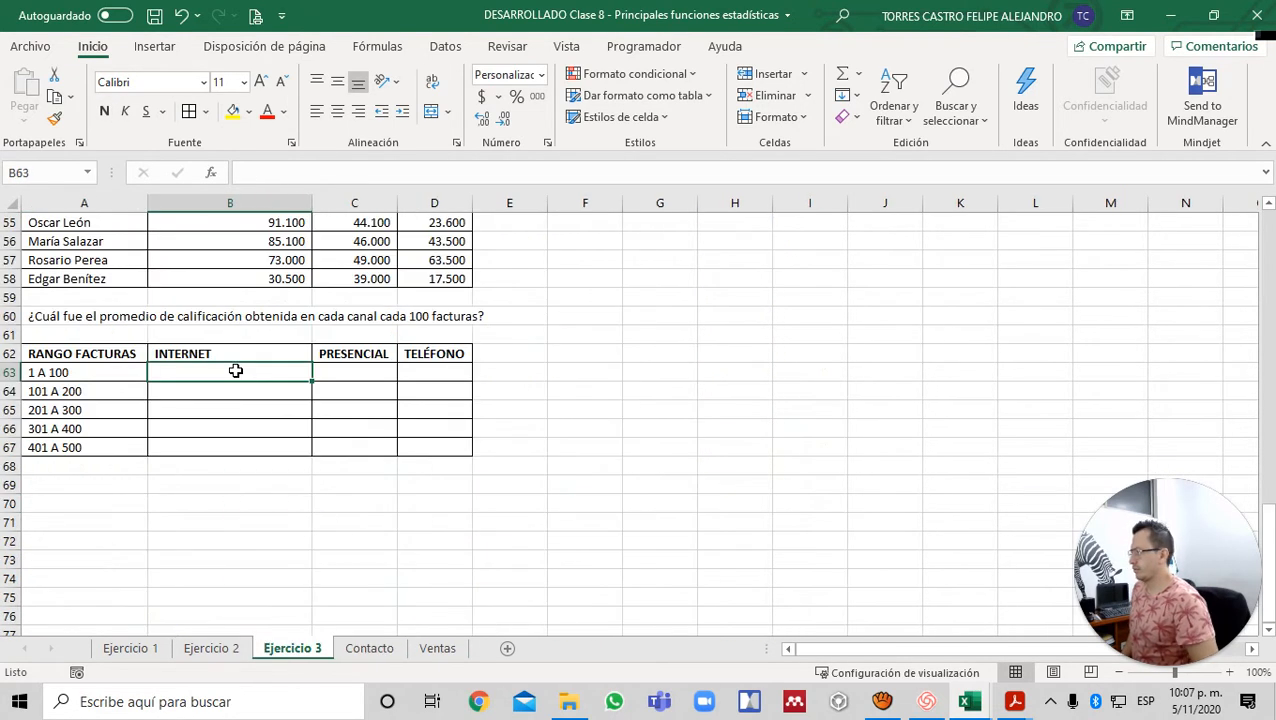
- Start a PROMEDIO.SI.CONJUNTO formula in B63, under INTERNET for invoices 1 A 100
text(=)
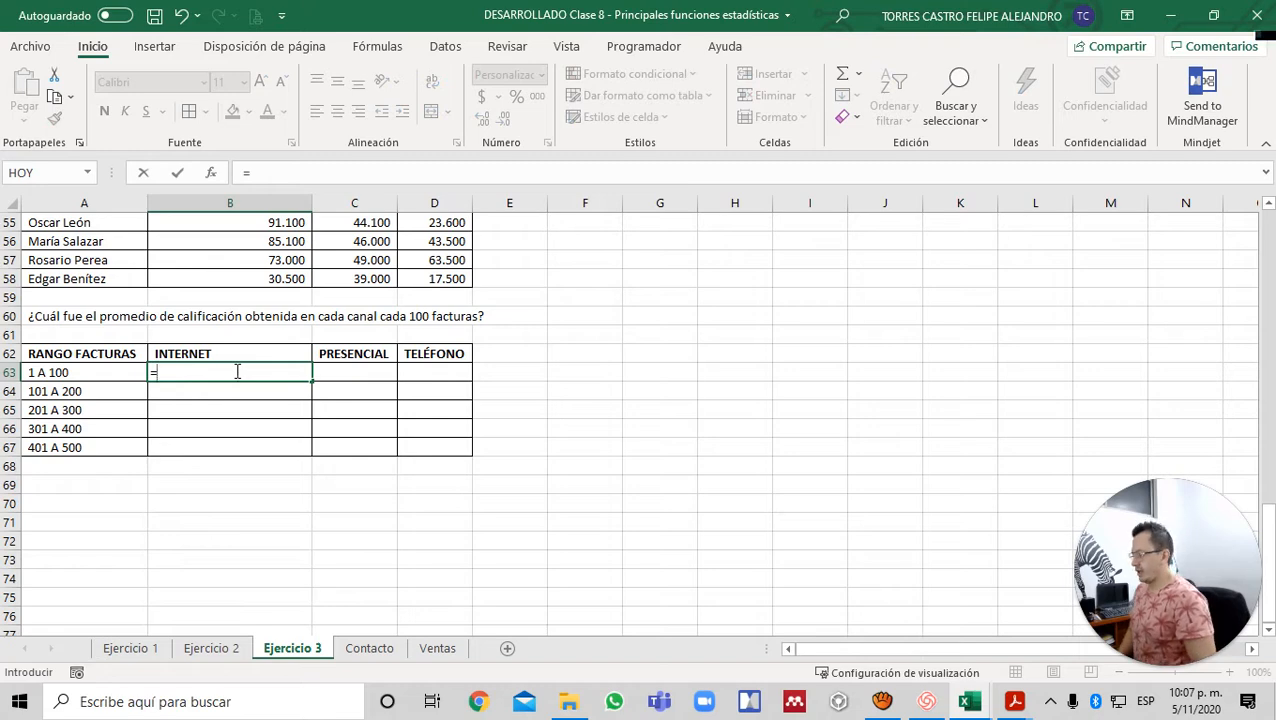
text(PROM)
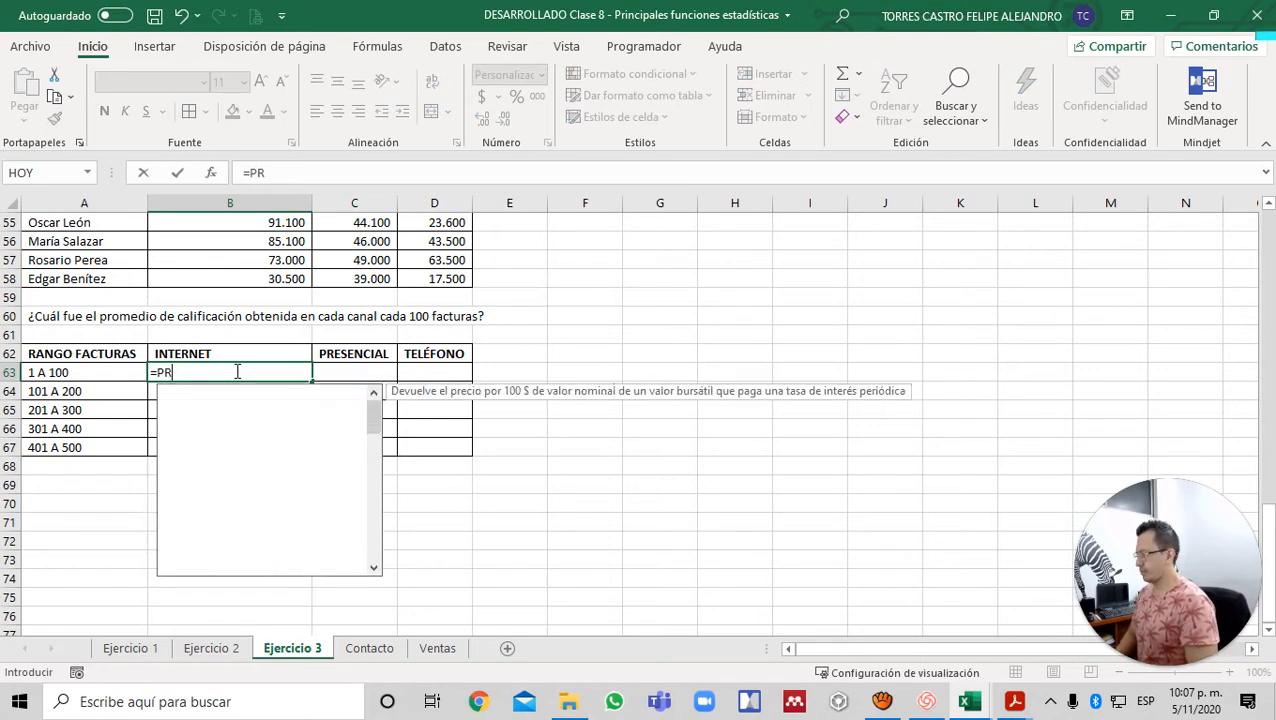
key(Down)
key(Down)
key(Tab)
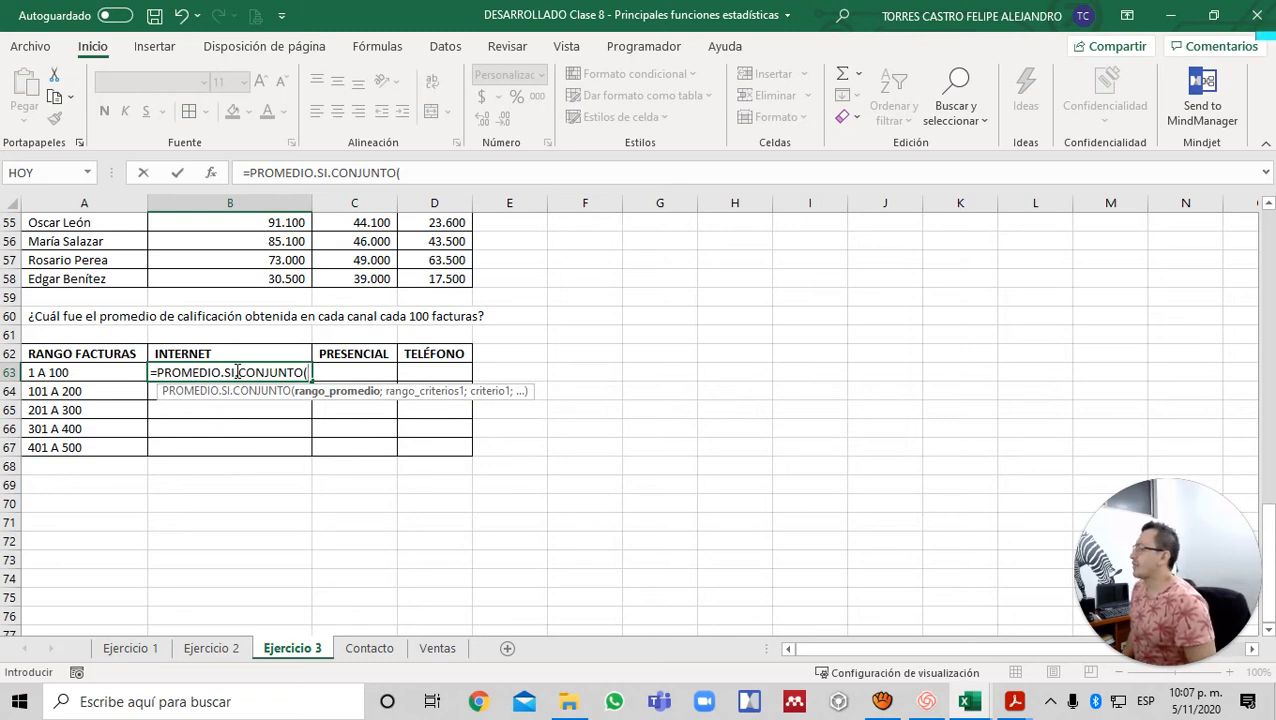
- Use the CALIFICACIÓN data, absolute range Ventas!$F$2:$F$501, as the formula's average range, followed by an argument separator
key(ctrl+Page_Down)
key(ctrl+Page_Down)
key(Right)
key(Right)
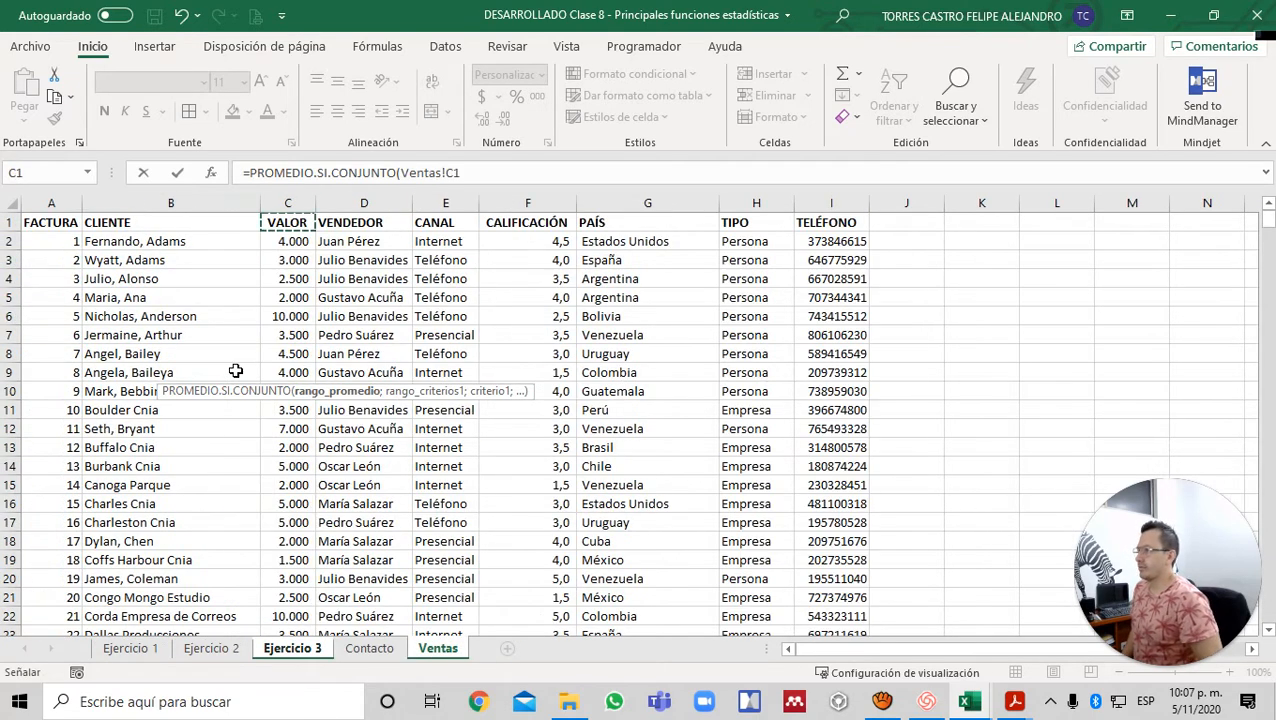
key(Right)
key(Right)
key(Right)
key(Down)
key(ctrl+shift+Down)
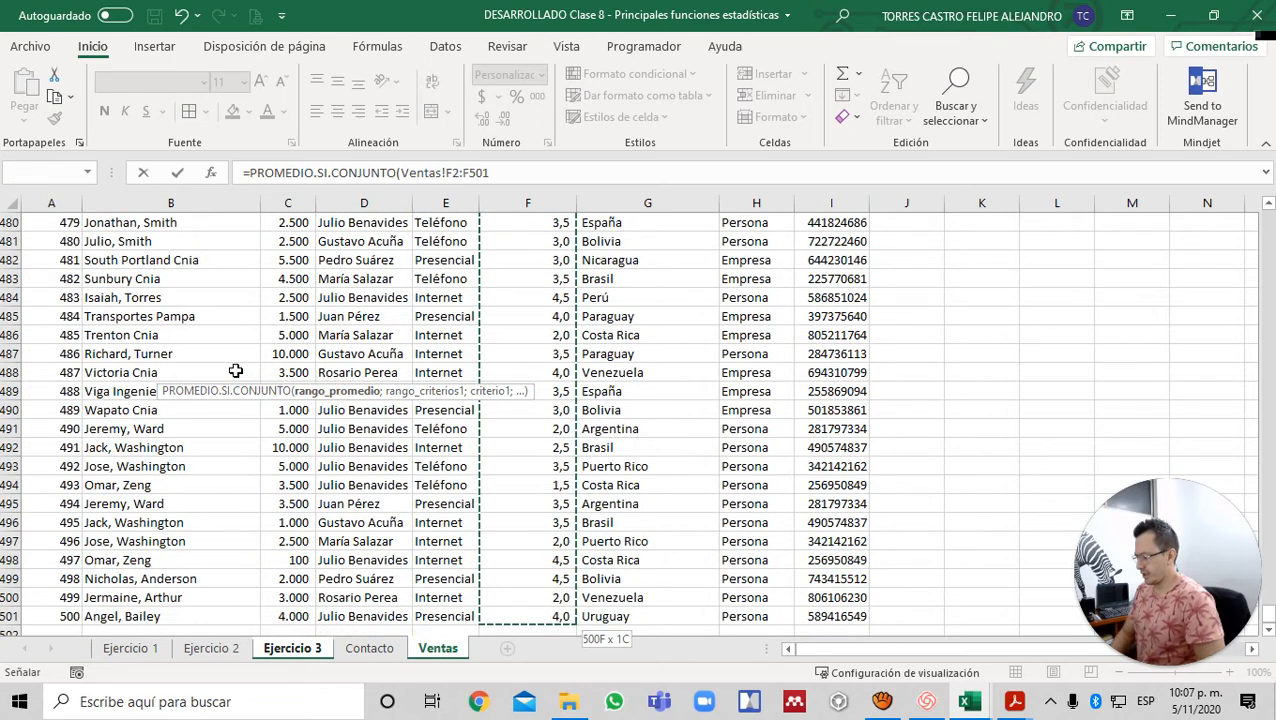
key(F4)
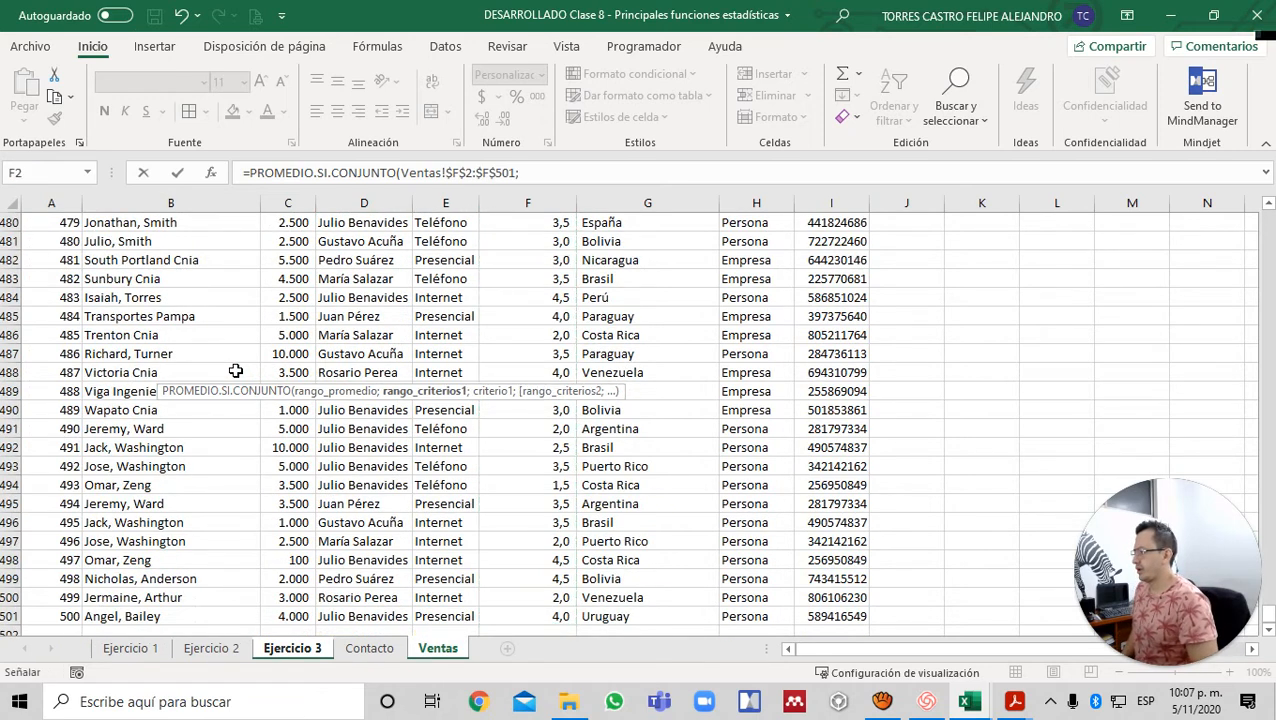
text(;)
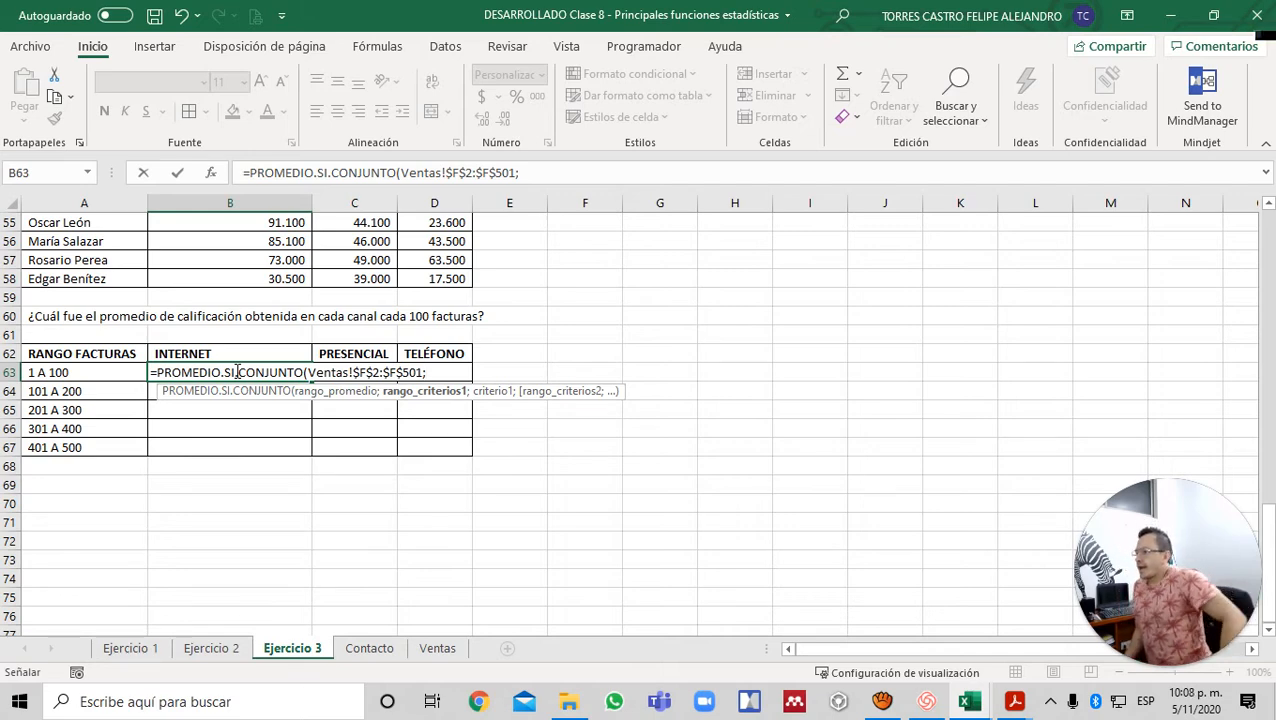
- Add the absolute CANAL range Ventas!$E$2:$E$501 as the average formula's first criteria range, followed by an argument separator
key(ctrl+Page_Down)
key(ctrl+Page_Down)
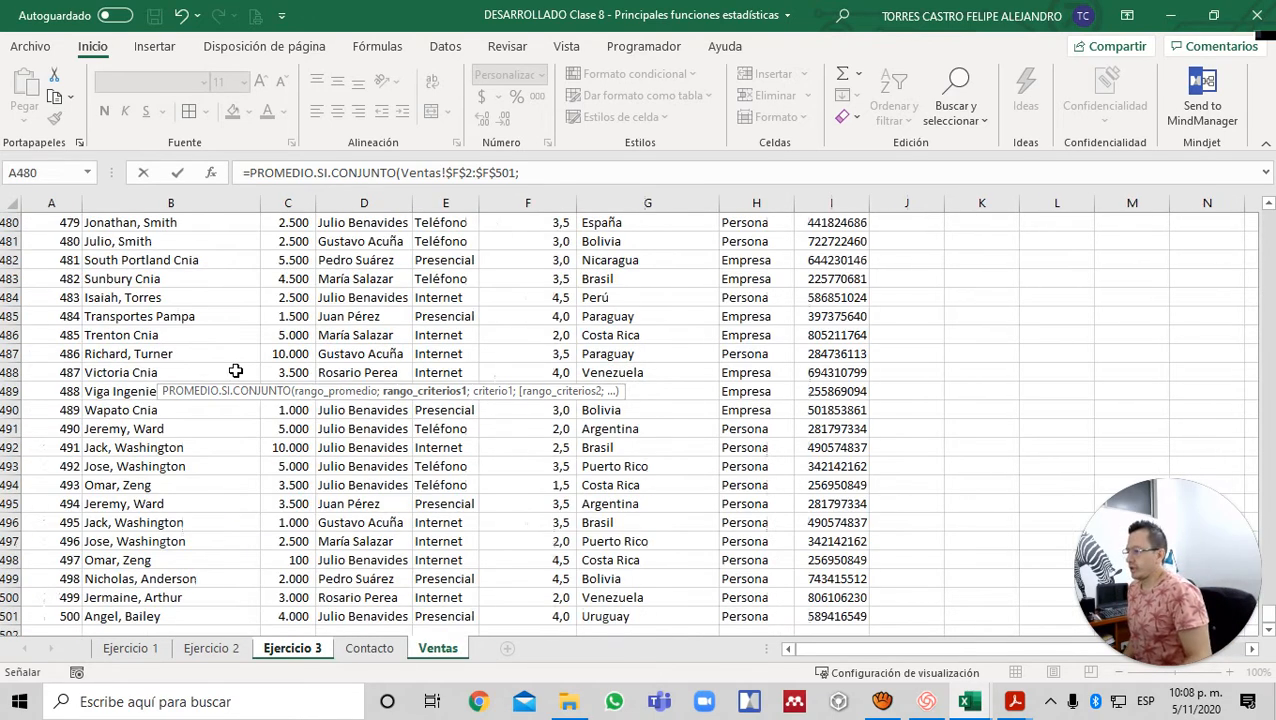
key(Up)
key(ctrl+Up)
key(Right)
key(Right)
key(Right)
key(Down)
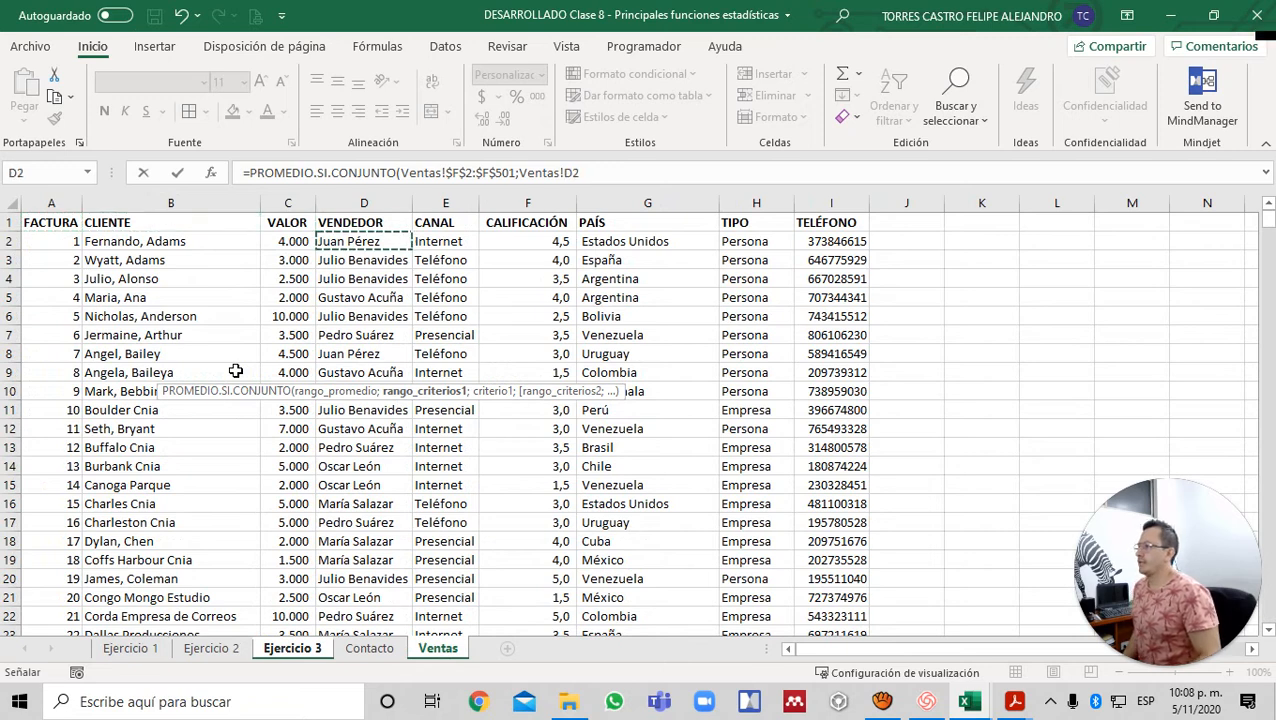
key(Right)
key(ctrl+shift+Down)
key(F4)
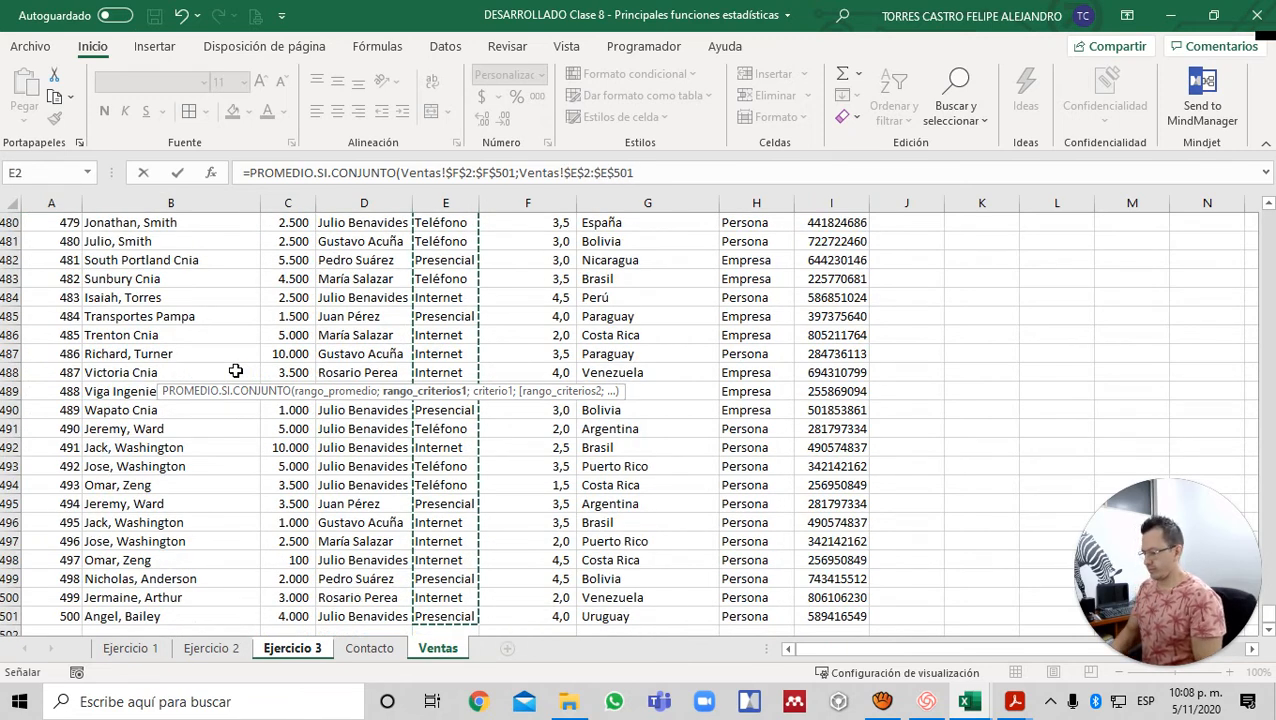
text(;)
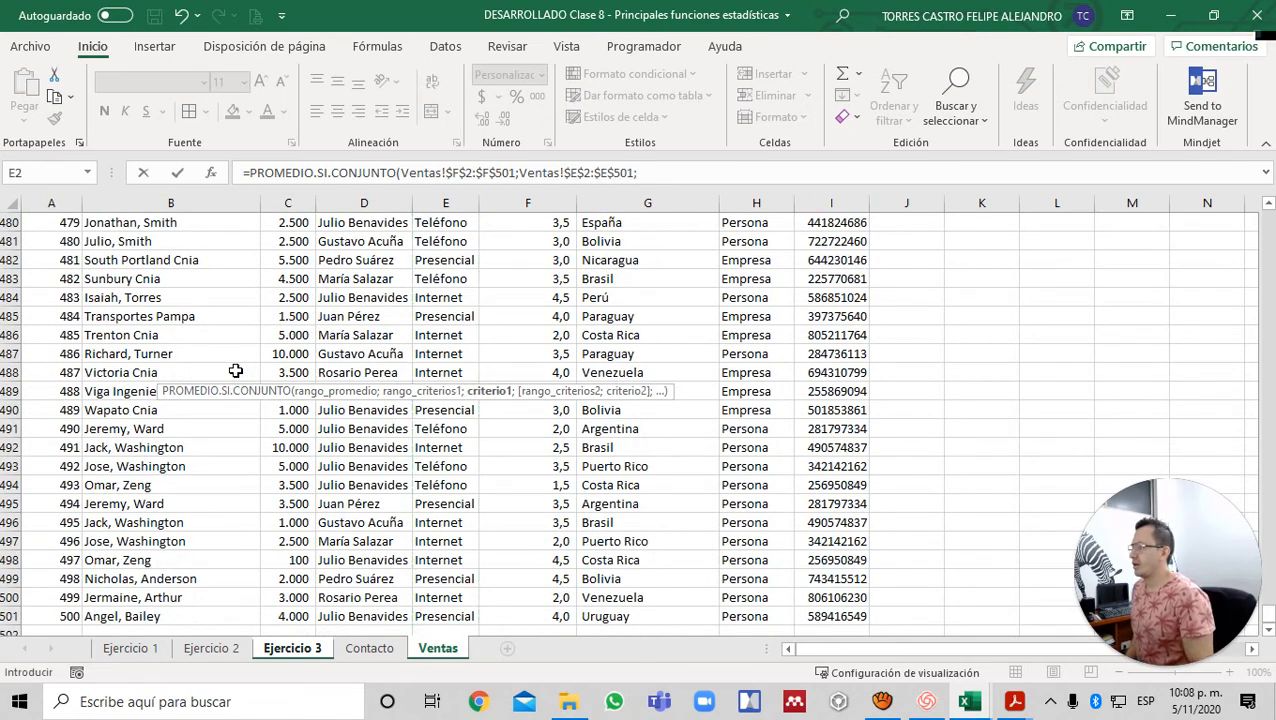
- Set the average formula's first criterion to 'Ejercicio 3'!B$62 with only the row fixed, followed by an argument separator
key(ctrl+Page_Up)
key(ctrl+Page_Up)
key(Up)
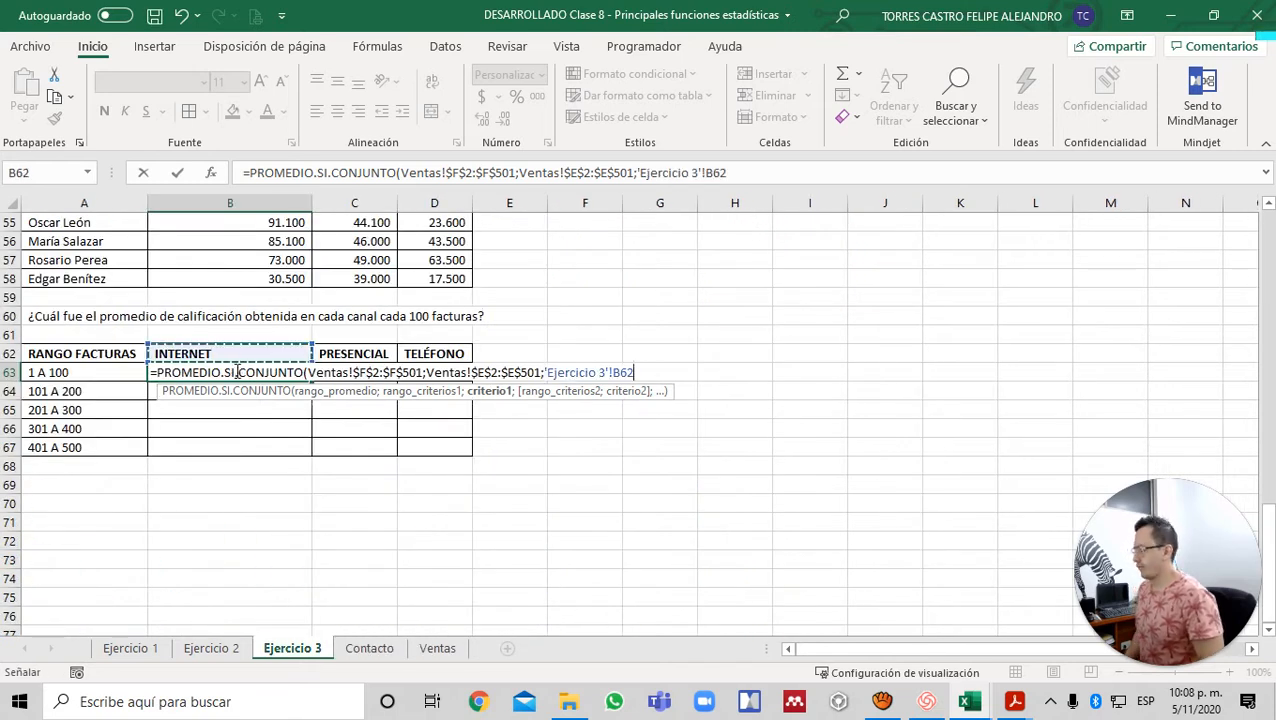
key(F4)
key(F4)
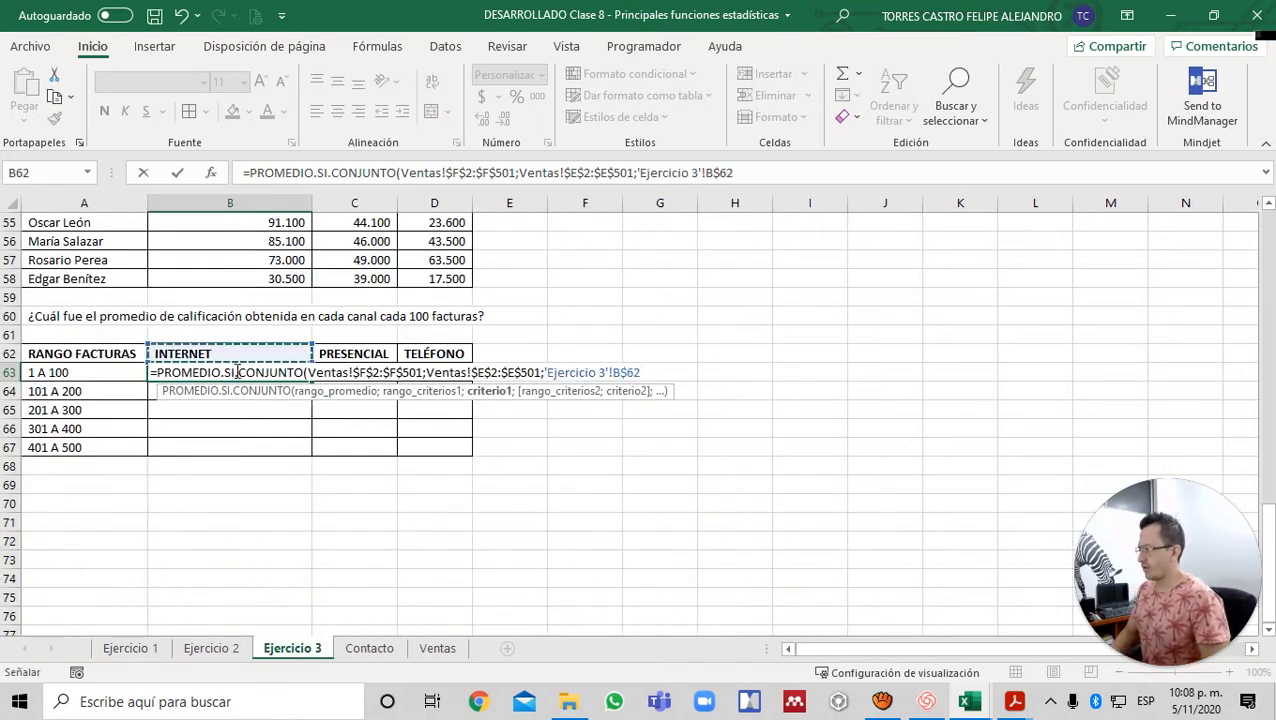
text(;)
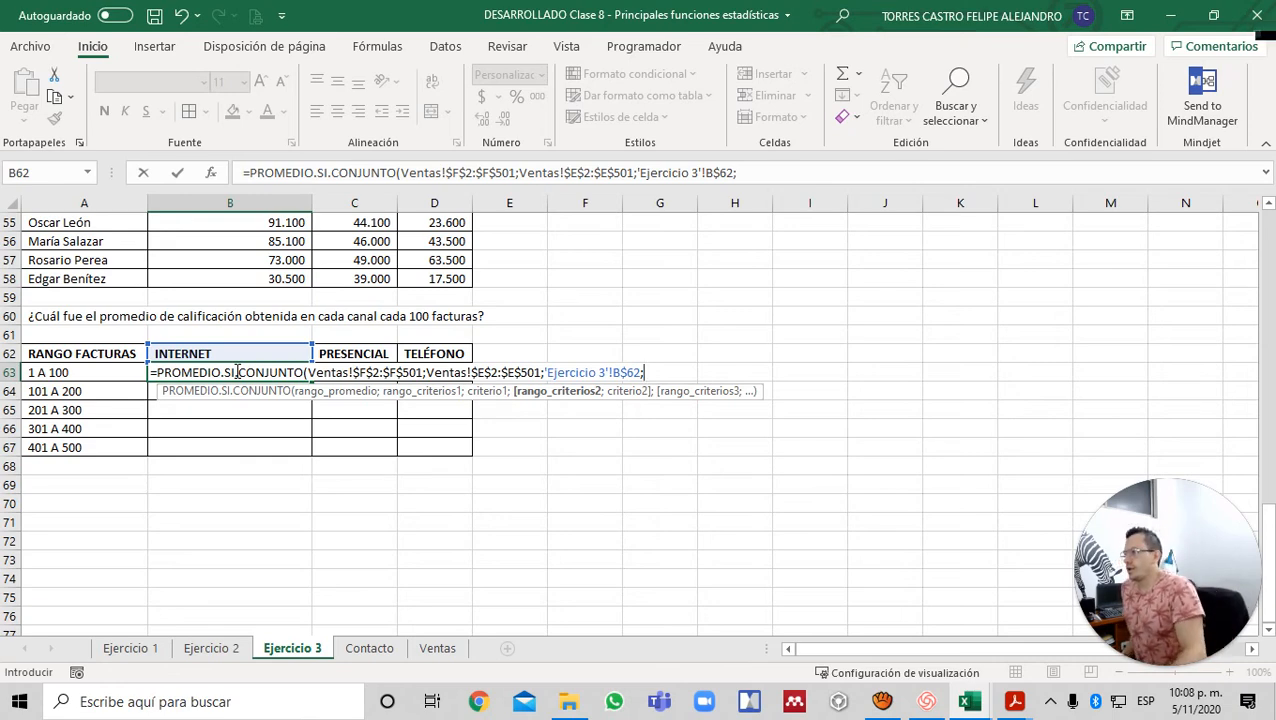
- Add the absolute FACTURA range Ventas!$A$2:$A$501 as the average formula's second criteria range, followed by an argument separator
key(ctrl+Page_Up)
key(ctrl+Page_Down)
key(ctrl+Page_Down)
key(ctrl+Page_Down)
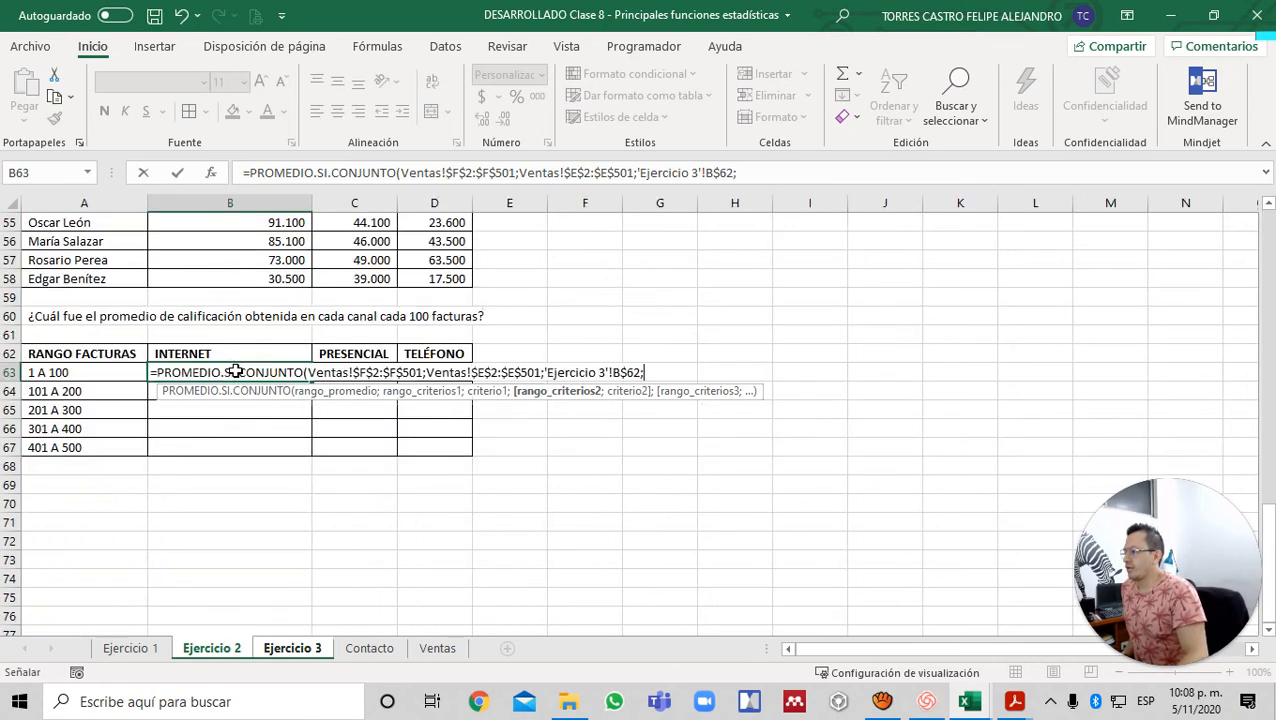
key(ctrl+Up)
key(Down)
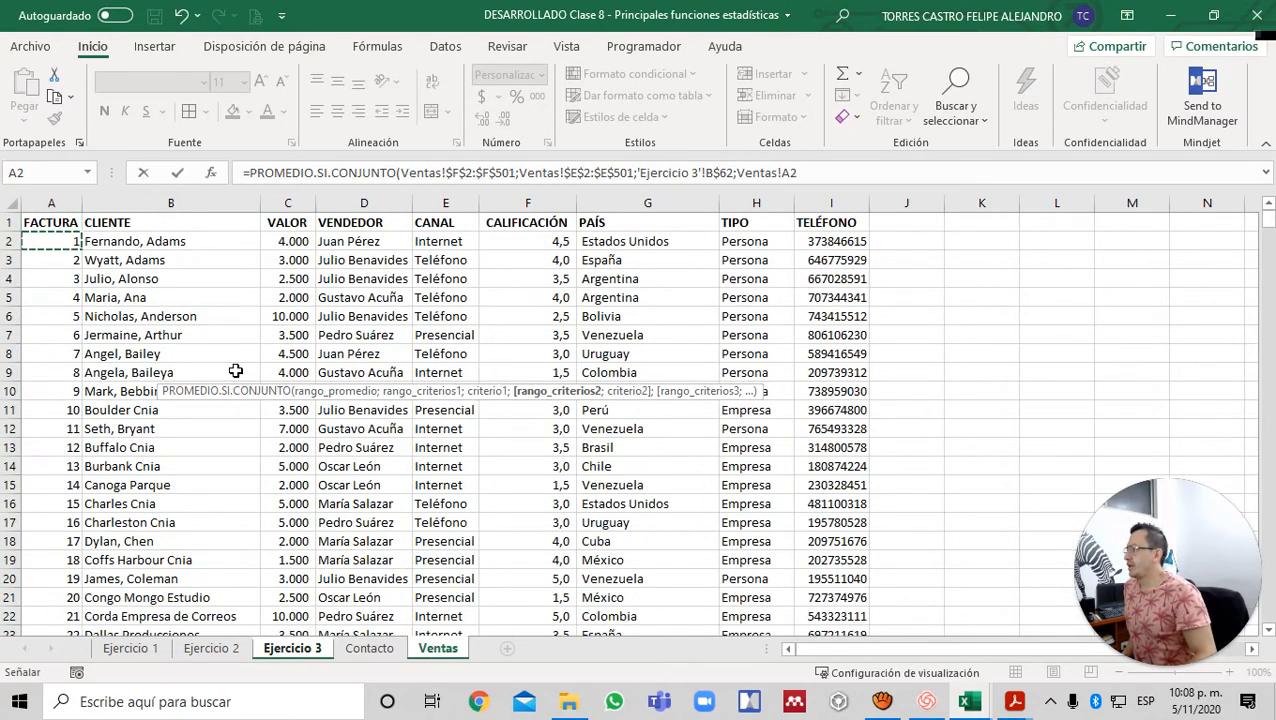
key(ctrl+shift+Down)
key(F4)
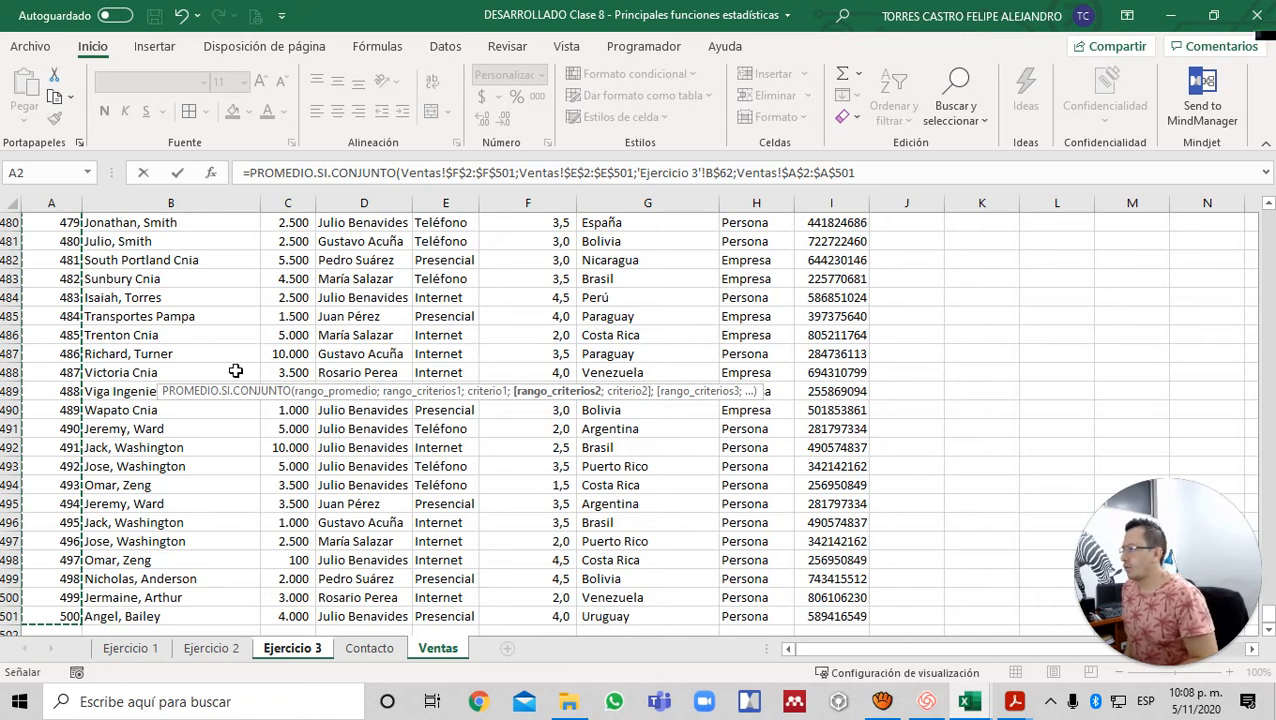
text(;)
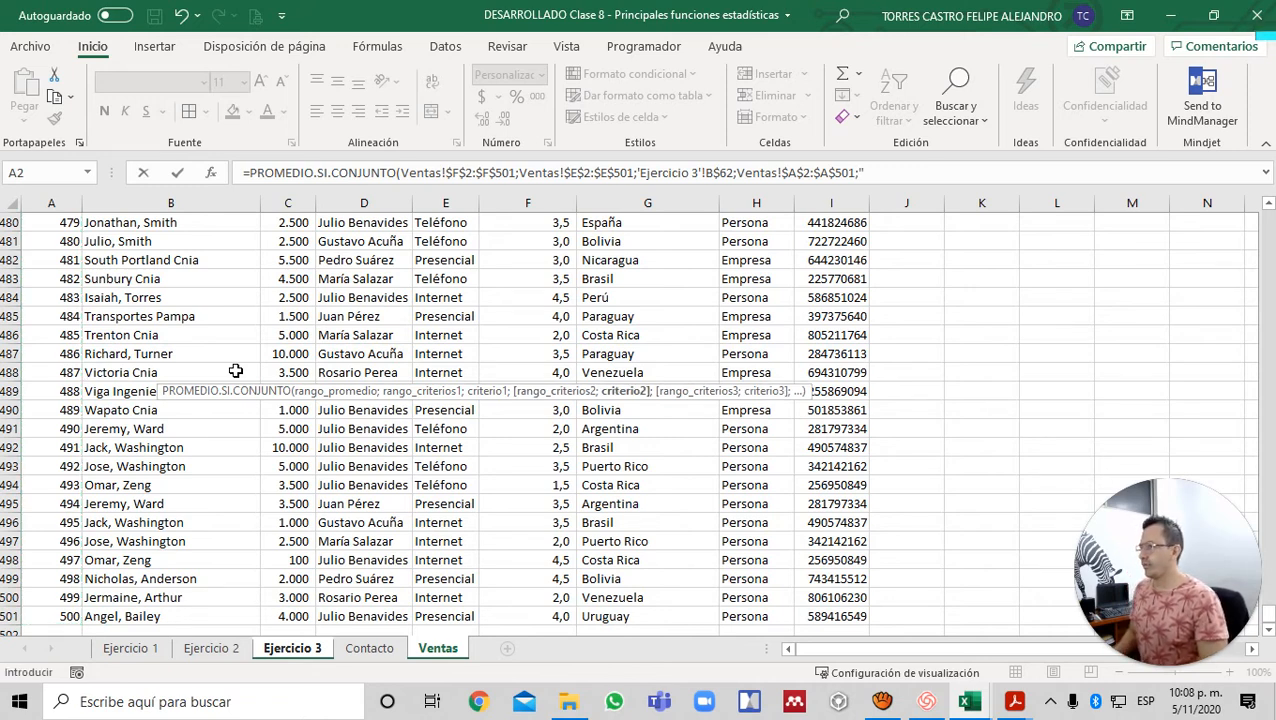
- Set the average formula's second criterion to ">0", followed by an argument separator
text(")
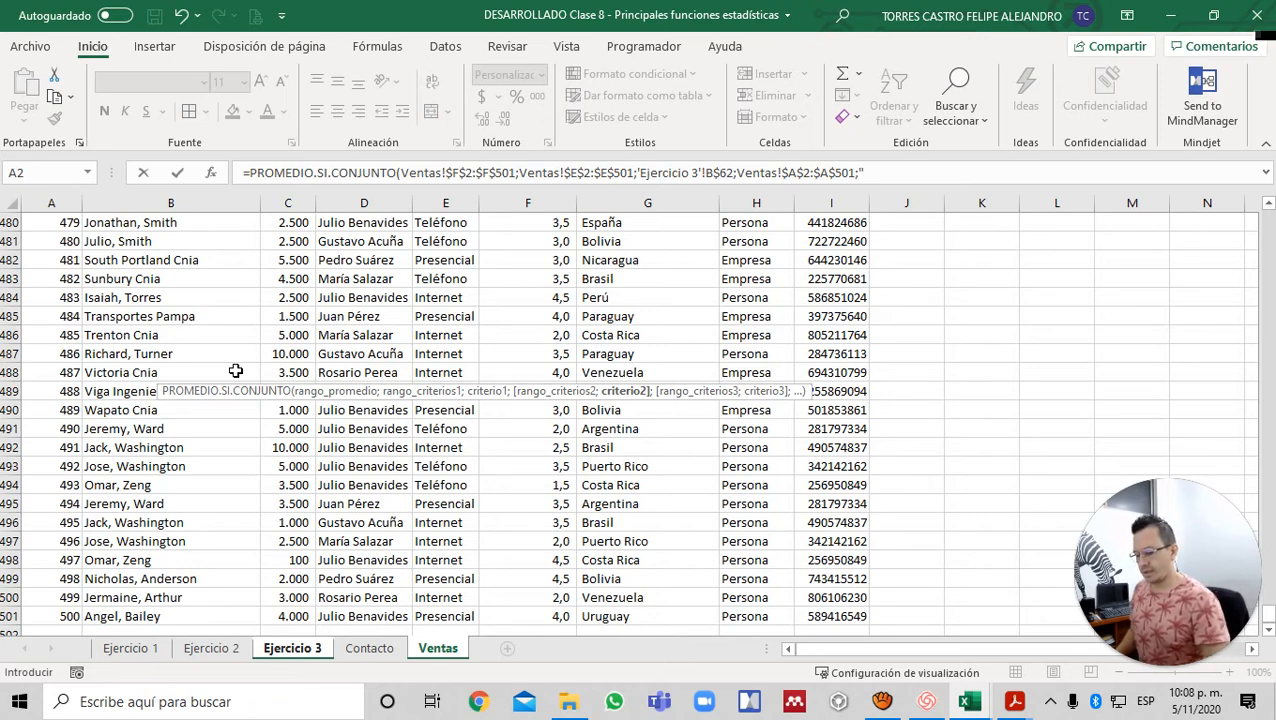
text(>0")
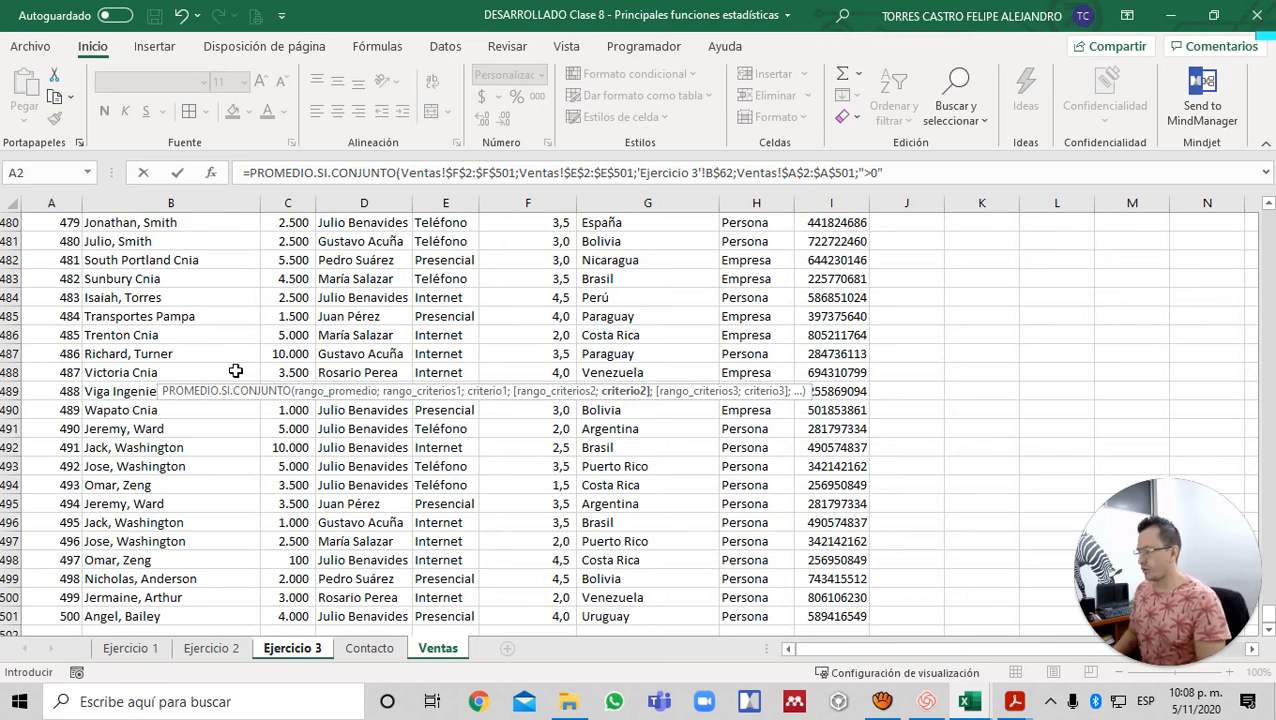
text(;)
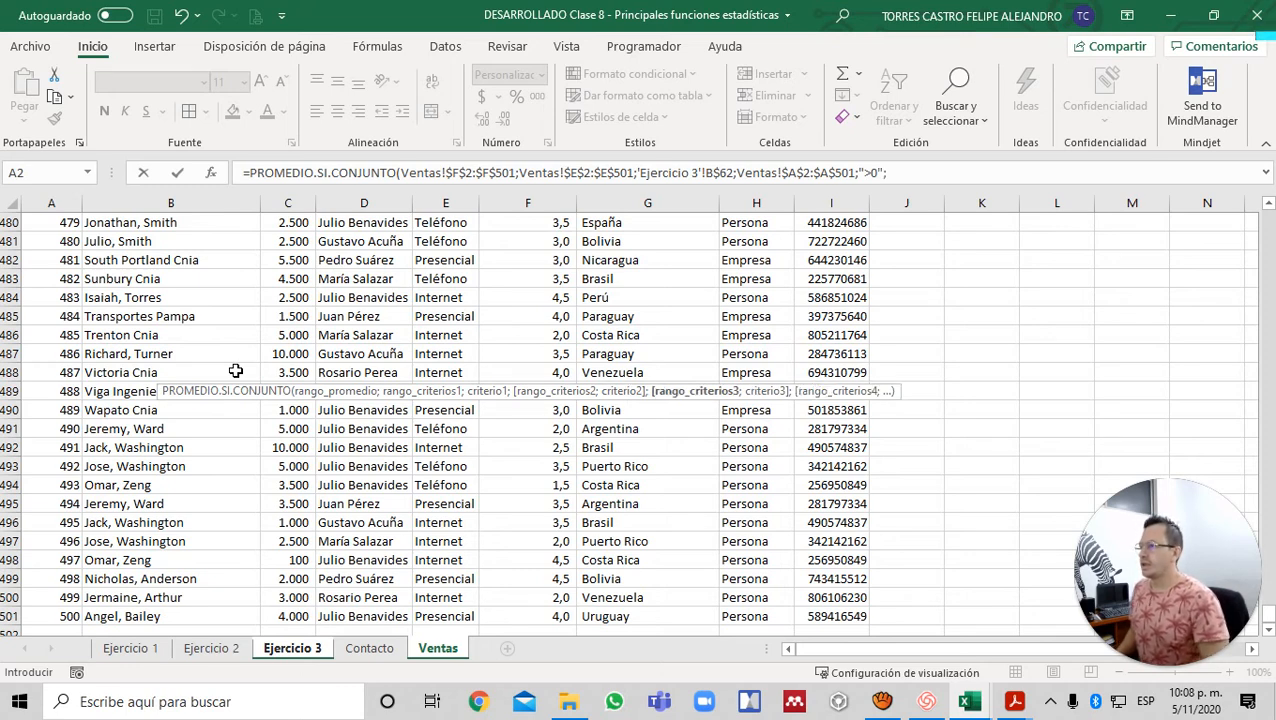
- Add the absolute FACTURA range Ventas!$A$2:$A$501 again as the third criteria range, followed by a separator and an opening quotation mark
key(Up)
key(ctrl+Up)
key(Down)
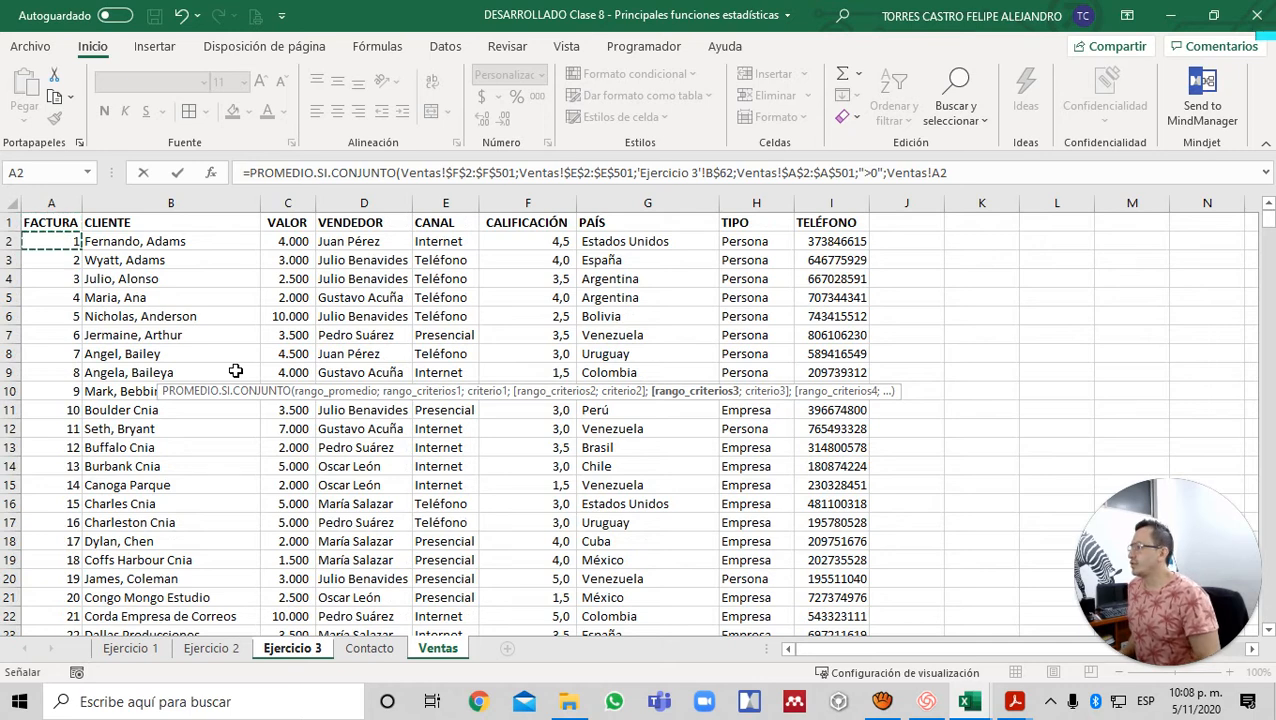
key(ctrl+shift+Down)
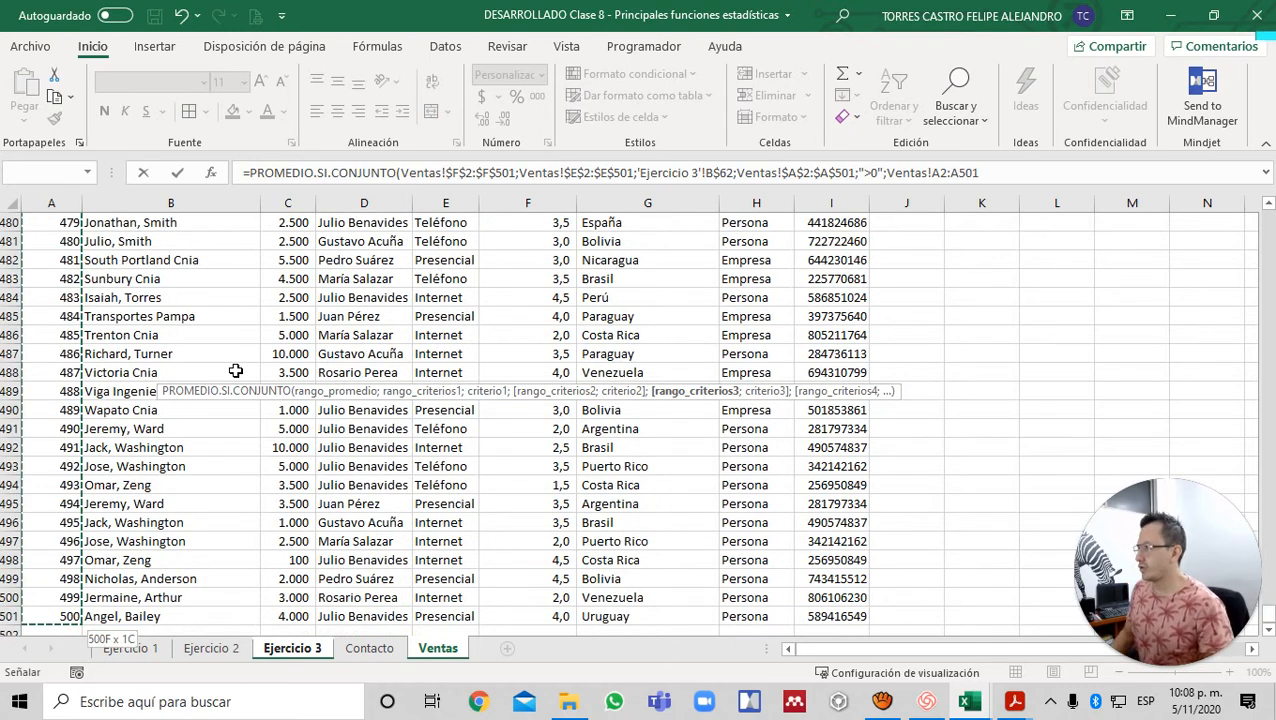
key(F4)
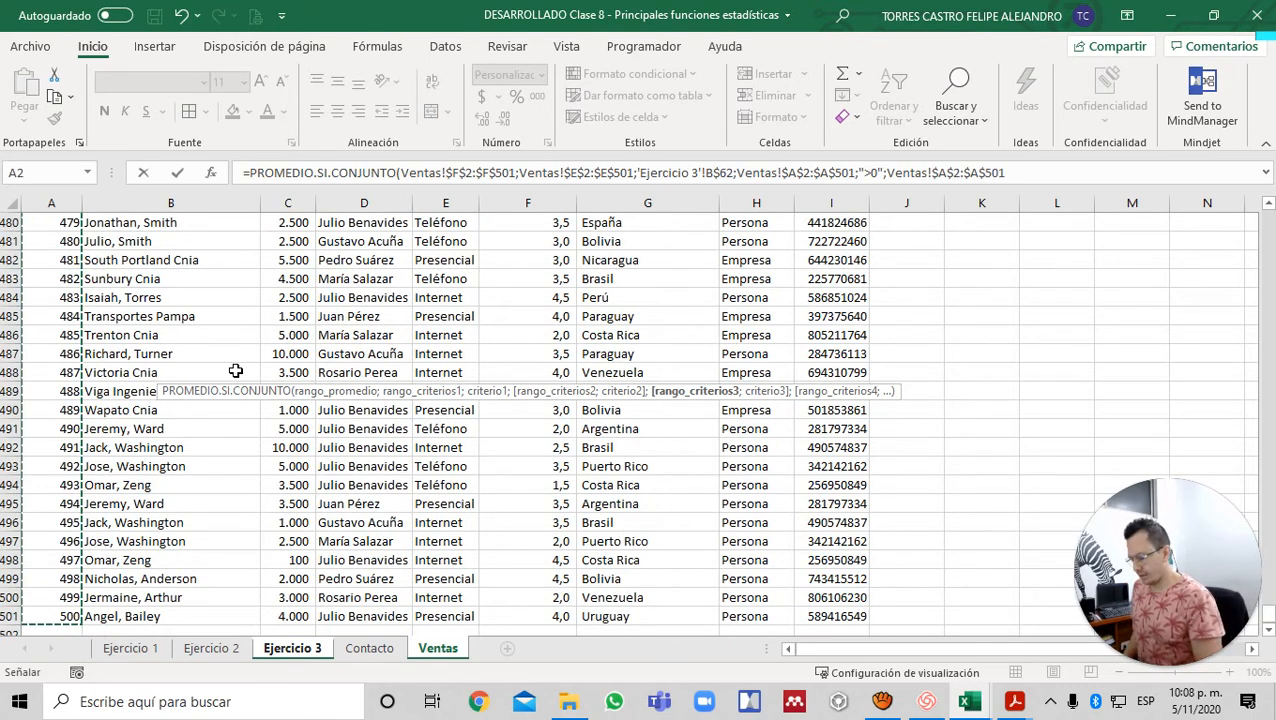
text(;")
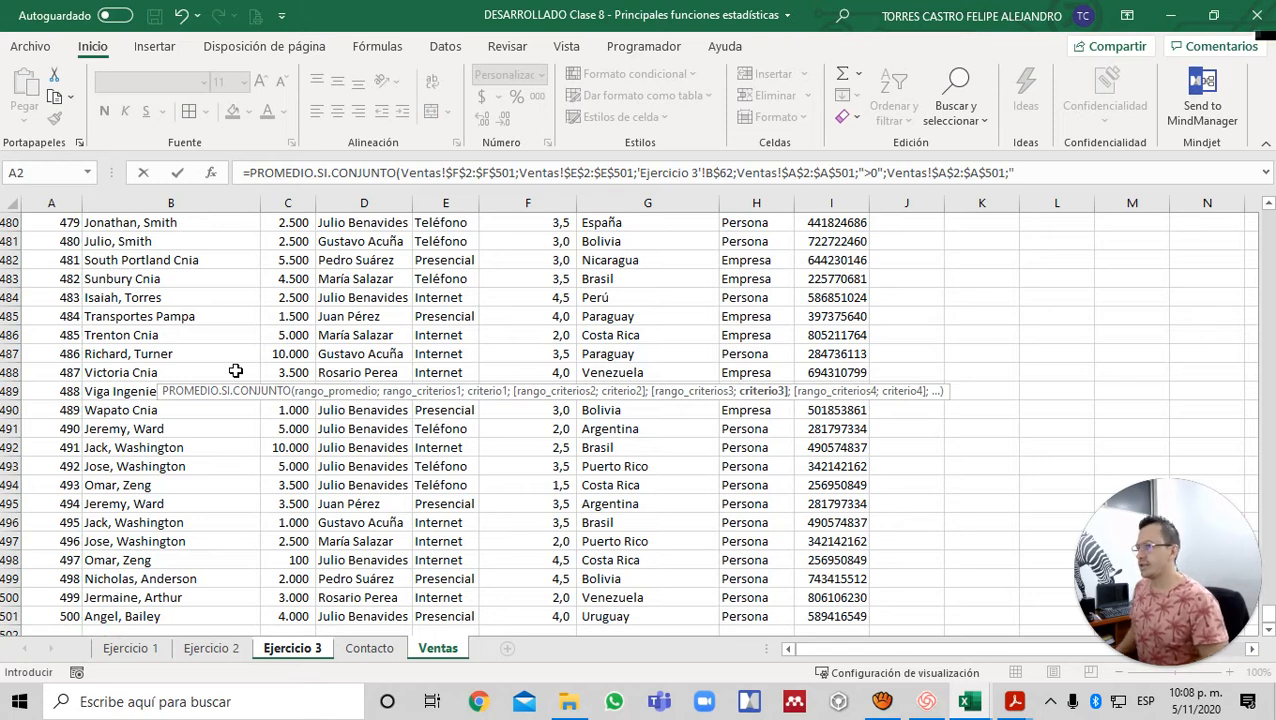
- Set the third criterion to "<=100", close the parenthesis and enter the average formula in B63
text(>)
key(BackSpace)
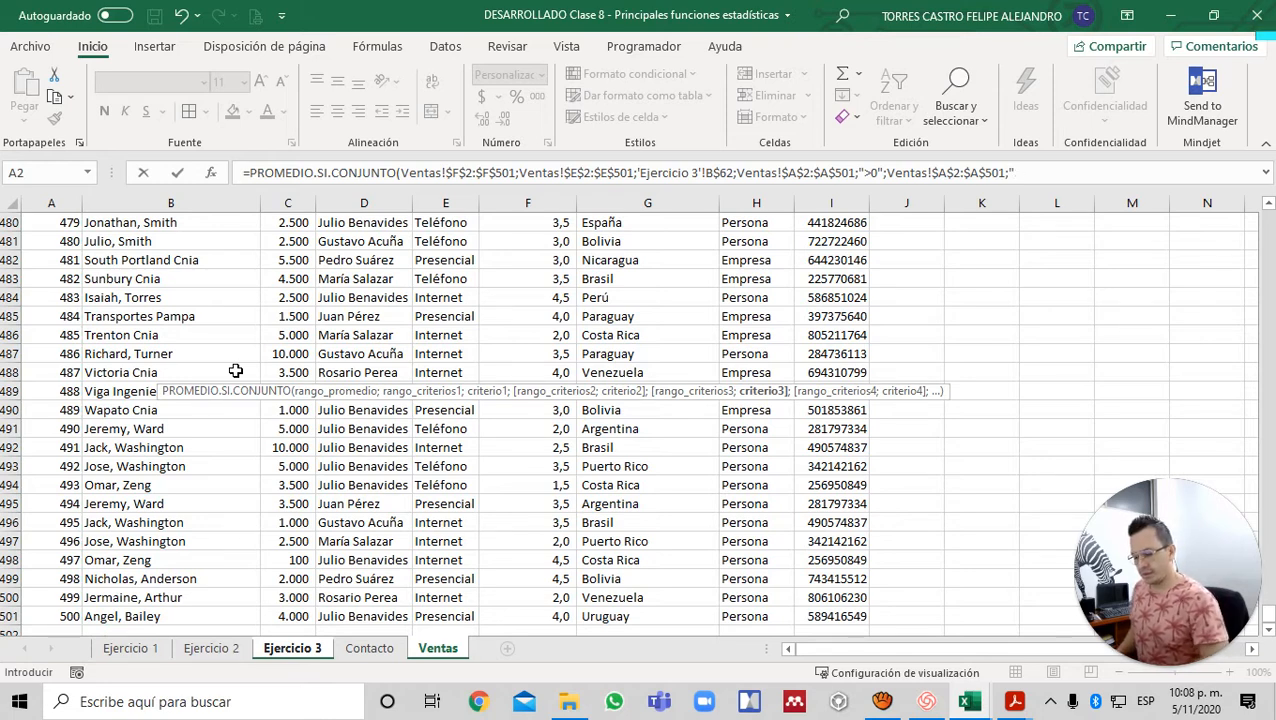
text(<)
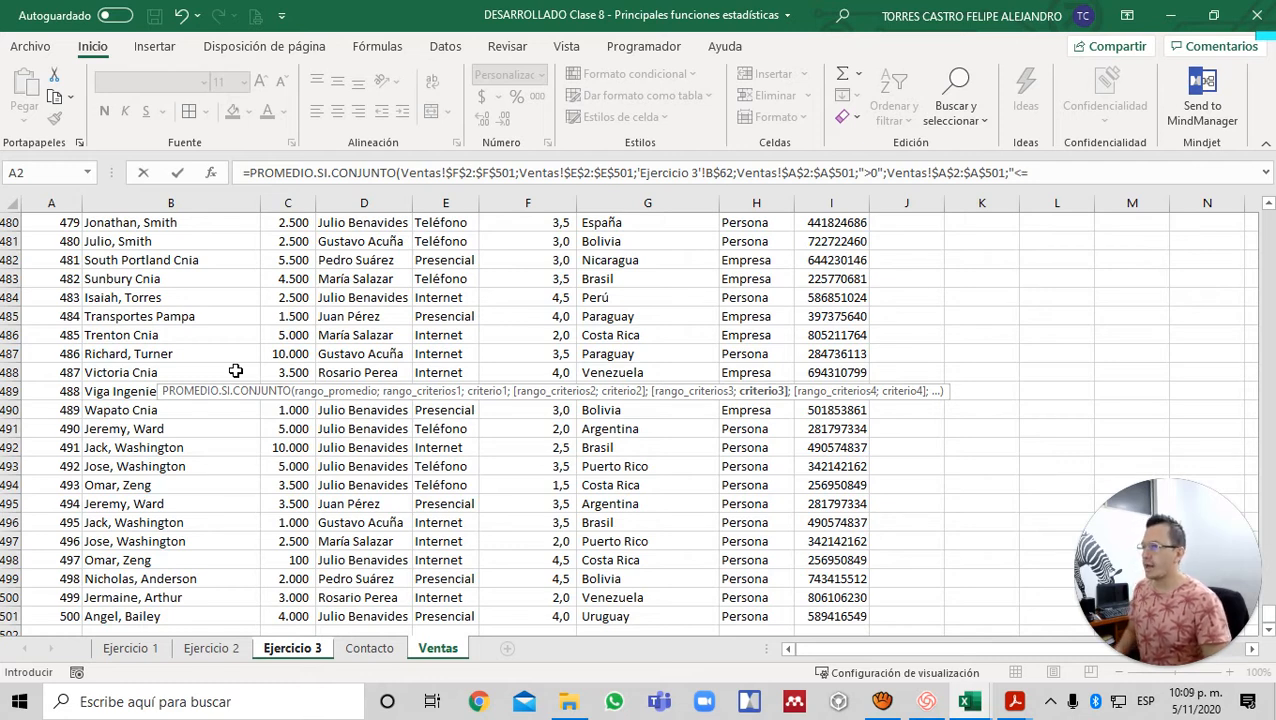
text(=100)
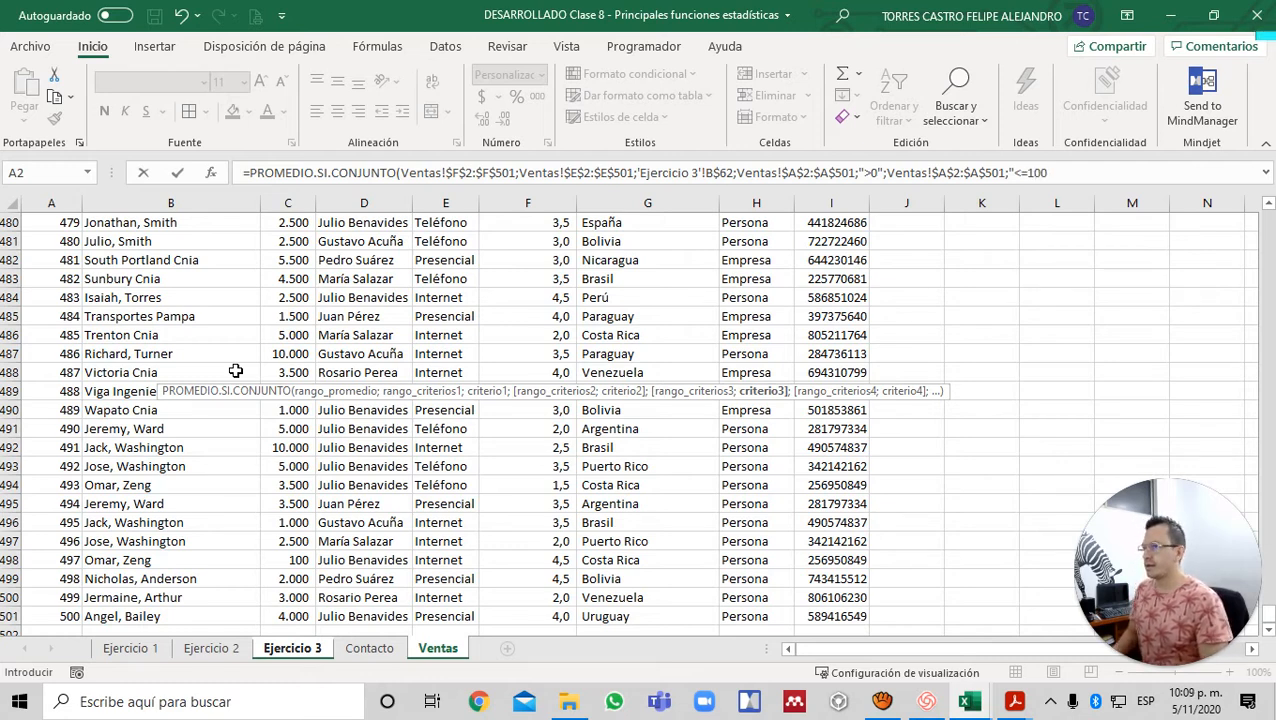
text(")
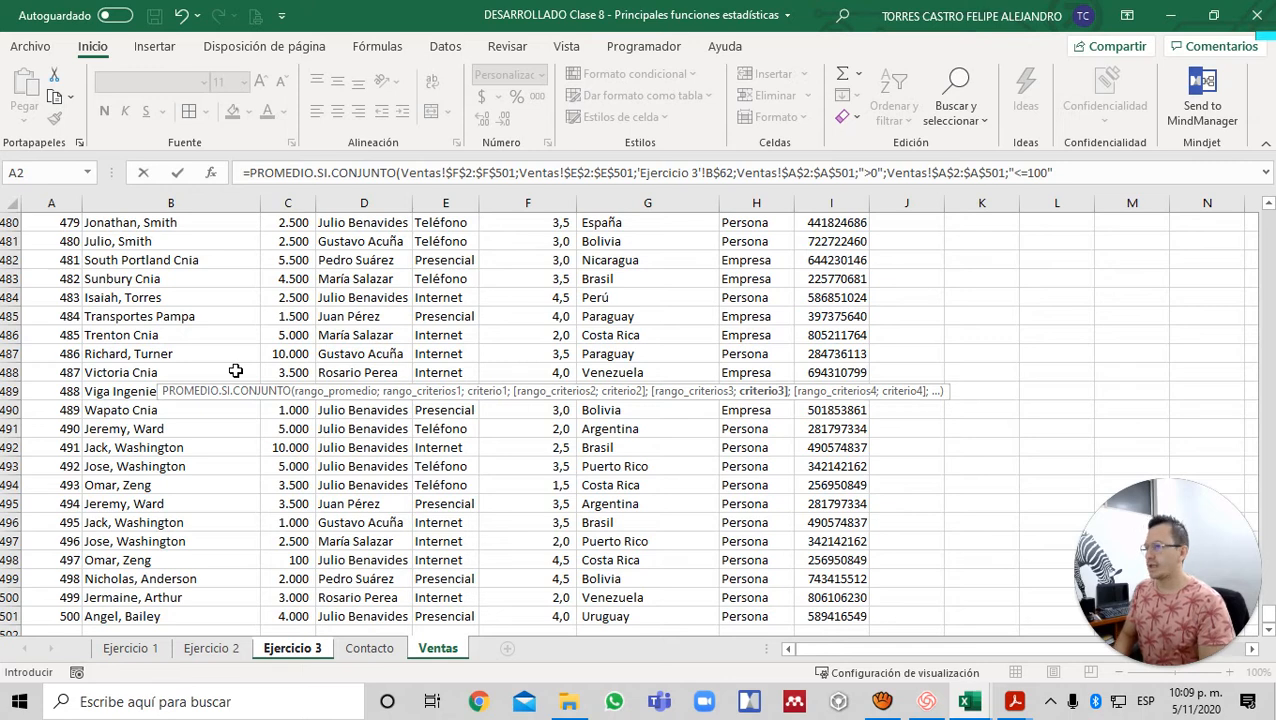
text())
key(Return)
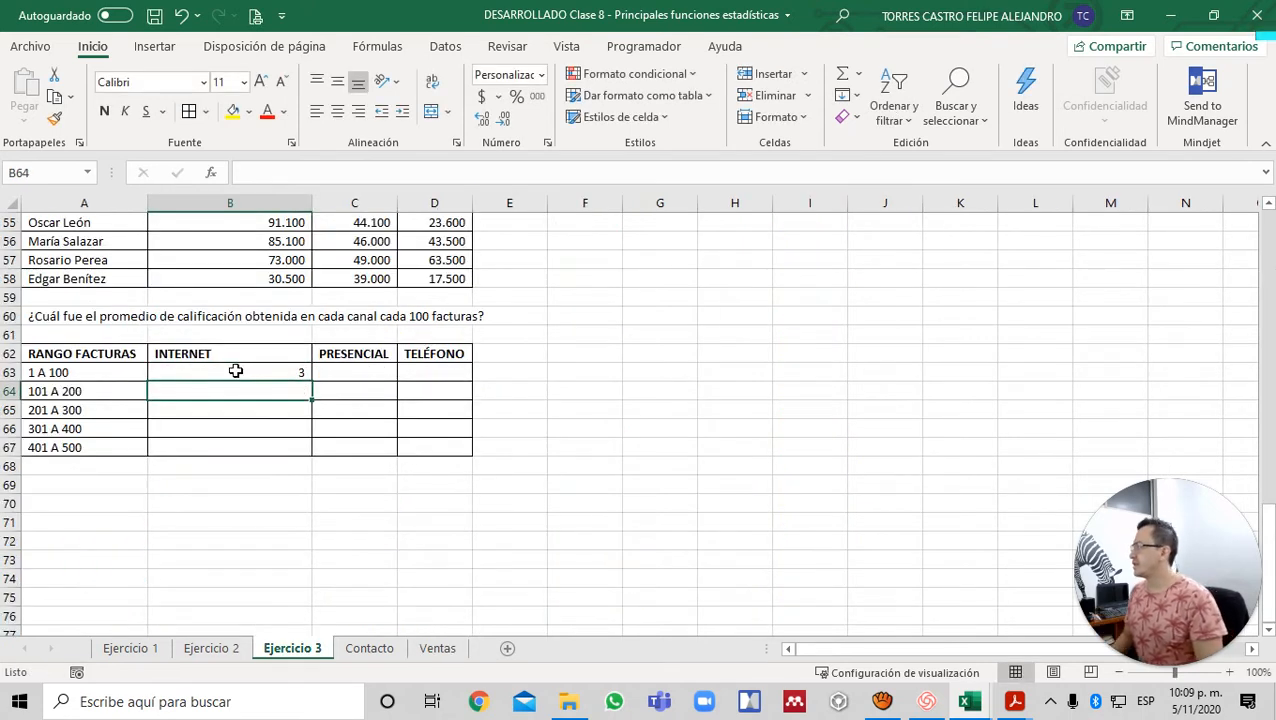
- Show the INTERNET average for invoices 1 A 100 in B63 with one decimal place
click(235, 371)
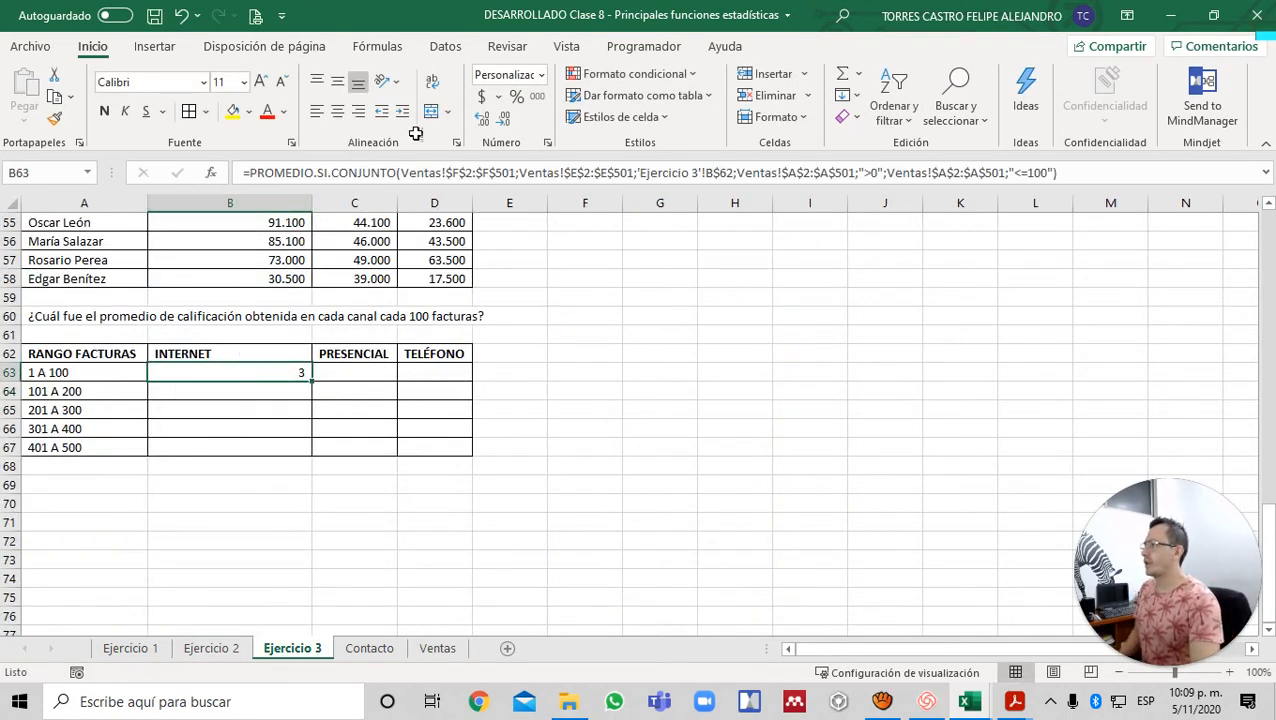
click(481, 117)
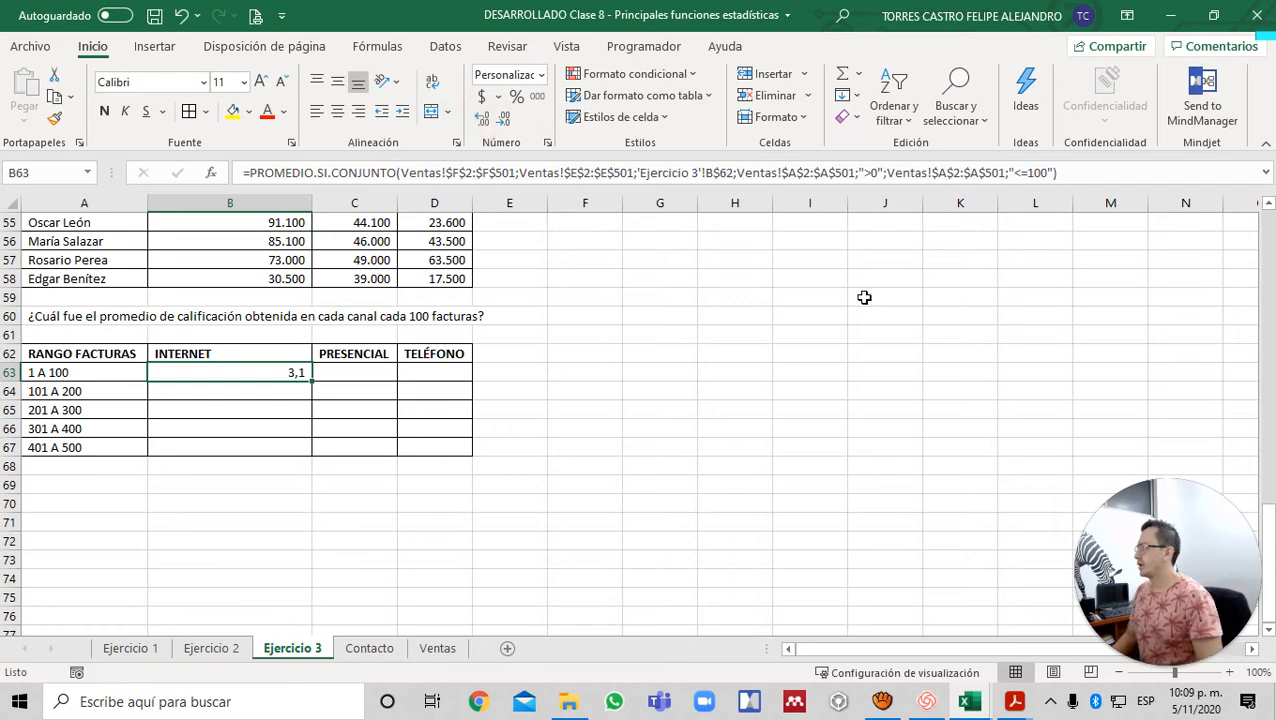
key(F2)
key(Escape)
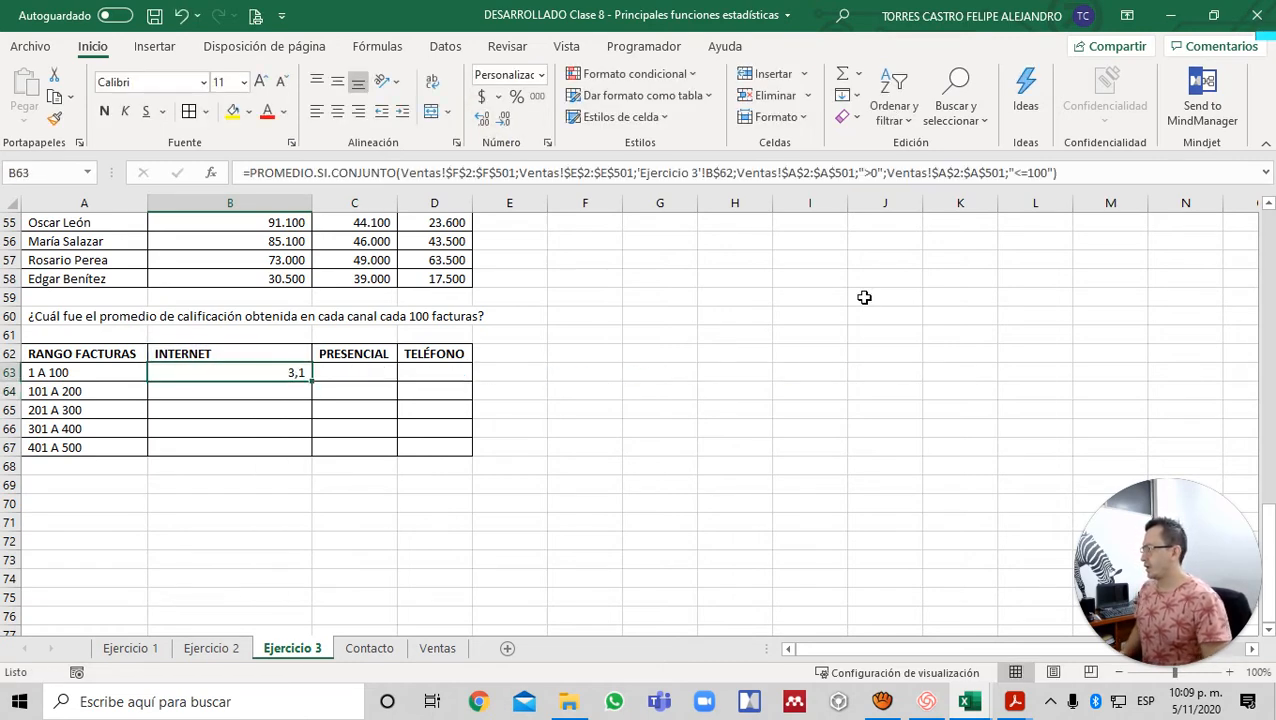
- Copy the average formula from B63 into B64:B67 for the remaining invoice ranges under INTERNET
key(ctrl+c)
key(Down)
key(shift+Down)
key(shift+Down)
key(shift+Down)
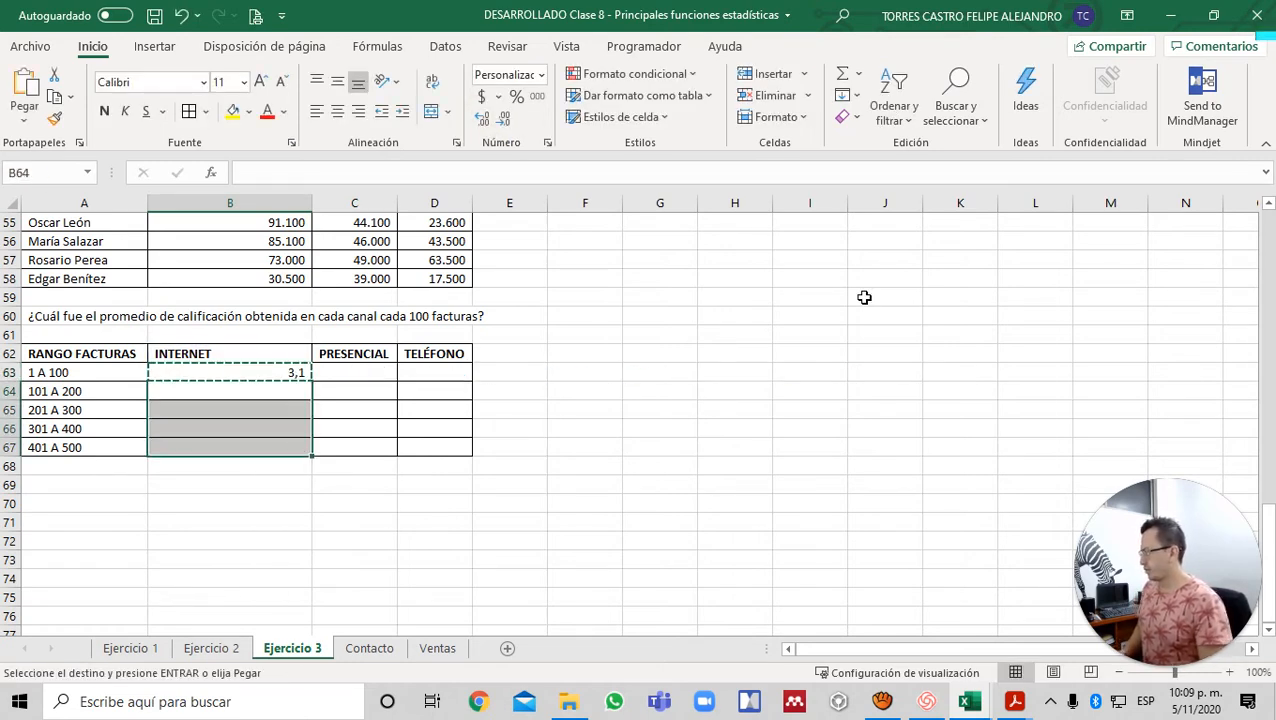
key(ctrl+v)
key(Up)
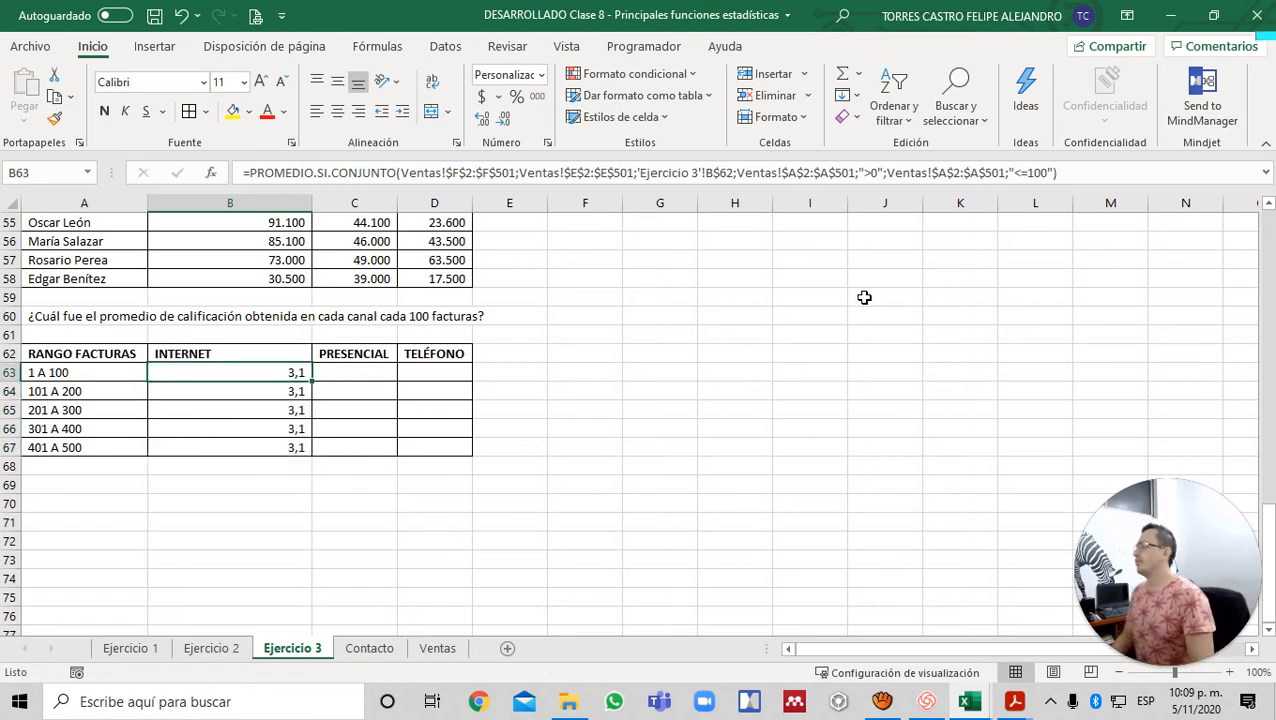
- Change the lower-limit criterion of the B64 formula, for invoices 101 A 200, to ">100"
key(Down)
key(F2)
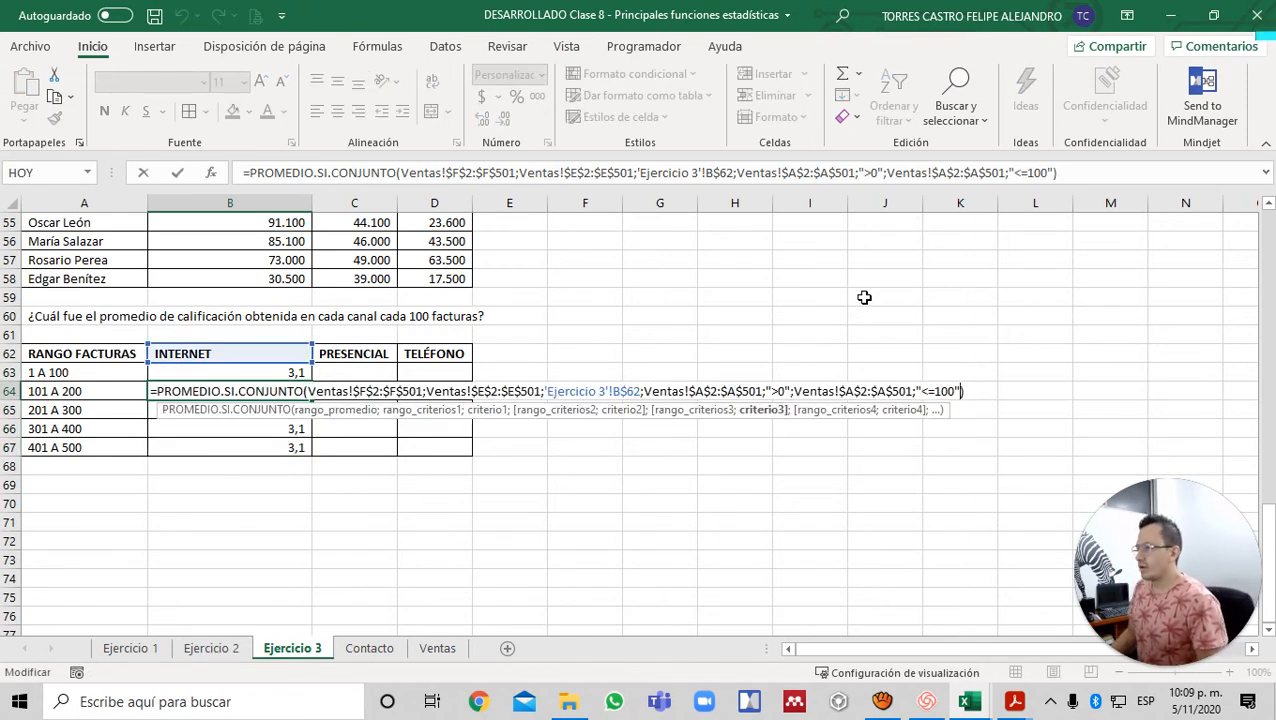
key(Left)
key(Left)
key(Left)
key(Left)
key(Left)
key(Left)
key(Left)
key(Left)
key(Left)
key(Left)
key(Left)
key(Left)
key(Left)
key(Left)
key(Left)
key(Left)
key(Left)
key(Left)
key(Left)
key(Left)
key(Left)
key(Left)
key(Left)
key(Left)
key(Left)
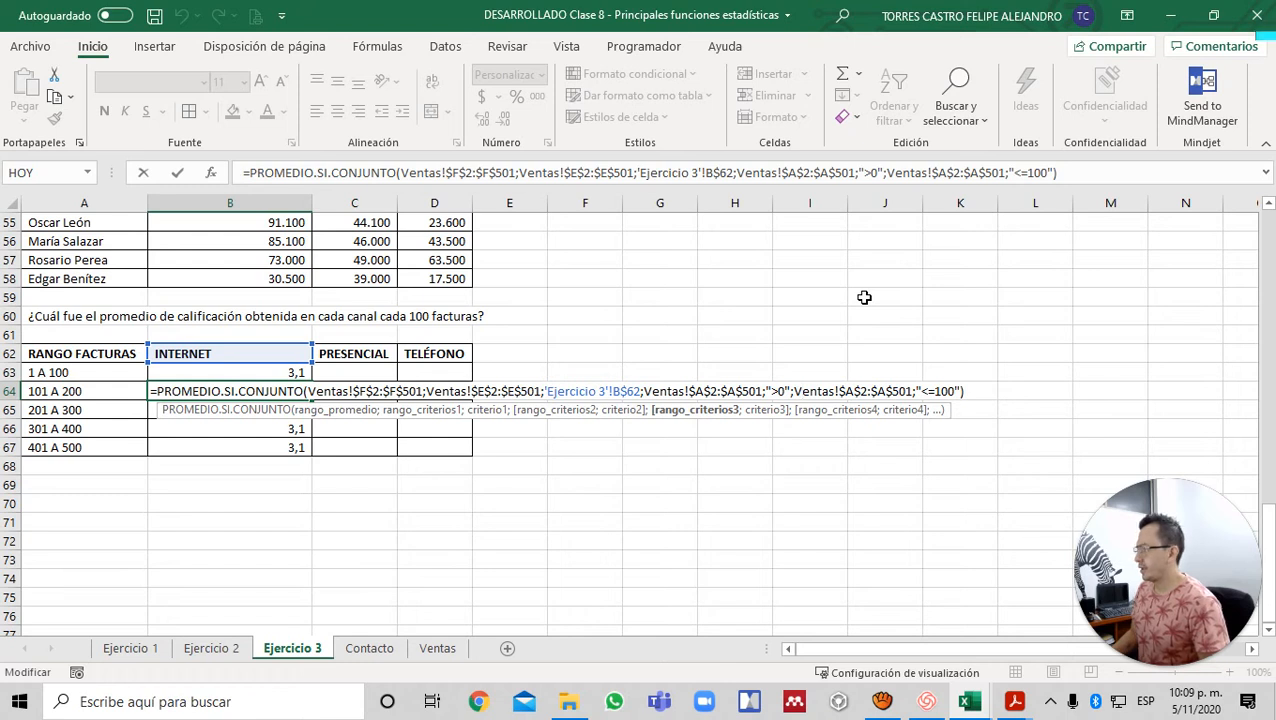
text(10)
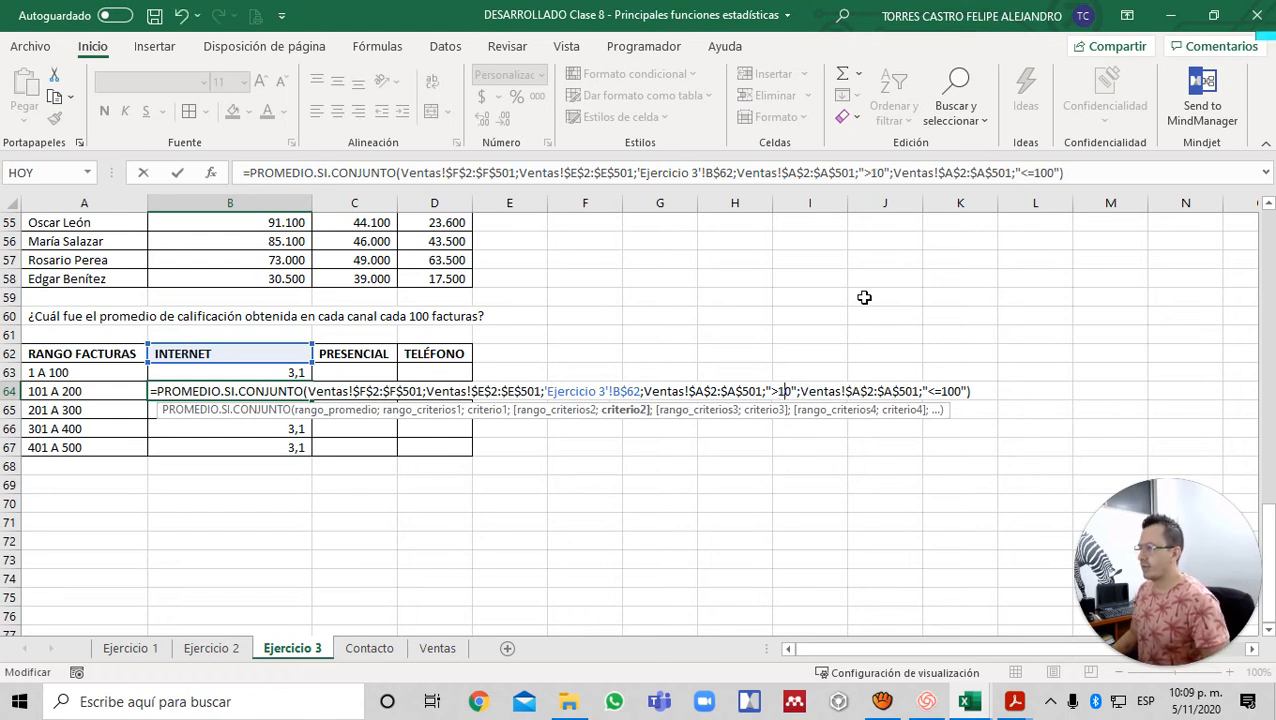
- Change the upper-limit criterion of the B64 formula to "<=200" and enter the edited formula
key(Right)
key(Right)
key(Right)
key(Right)
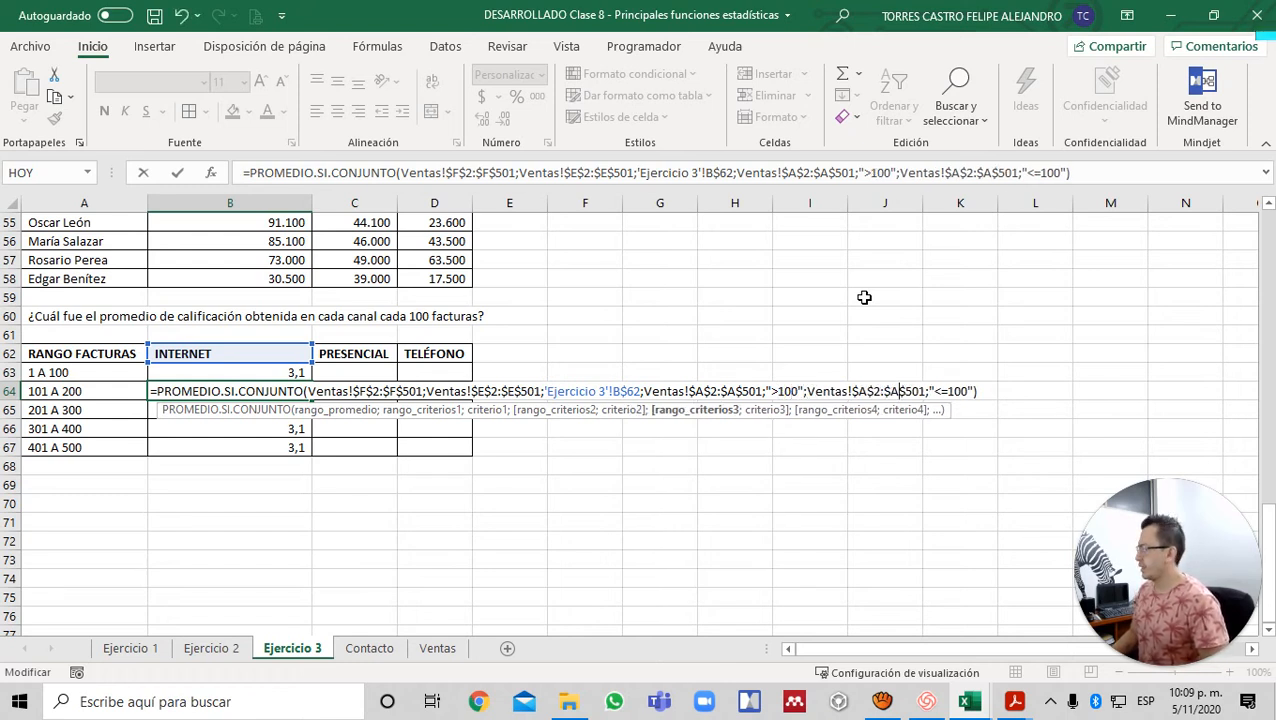
key(Right)
key(Right)
key(Right)
key(Right)
key(Right)
key(Right)
key(Right)
key(Right)
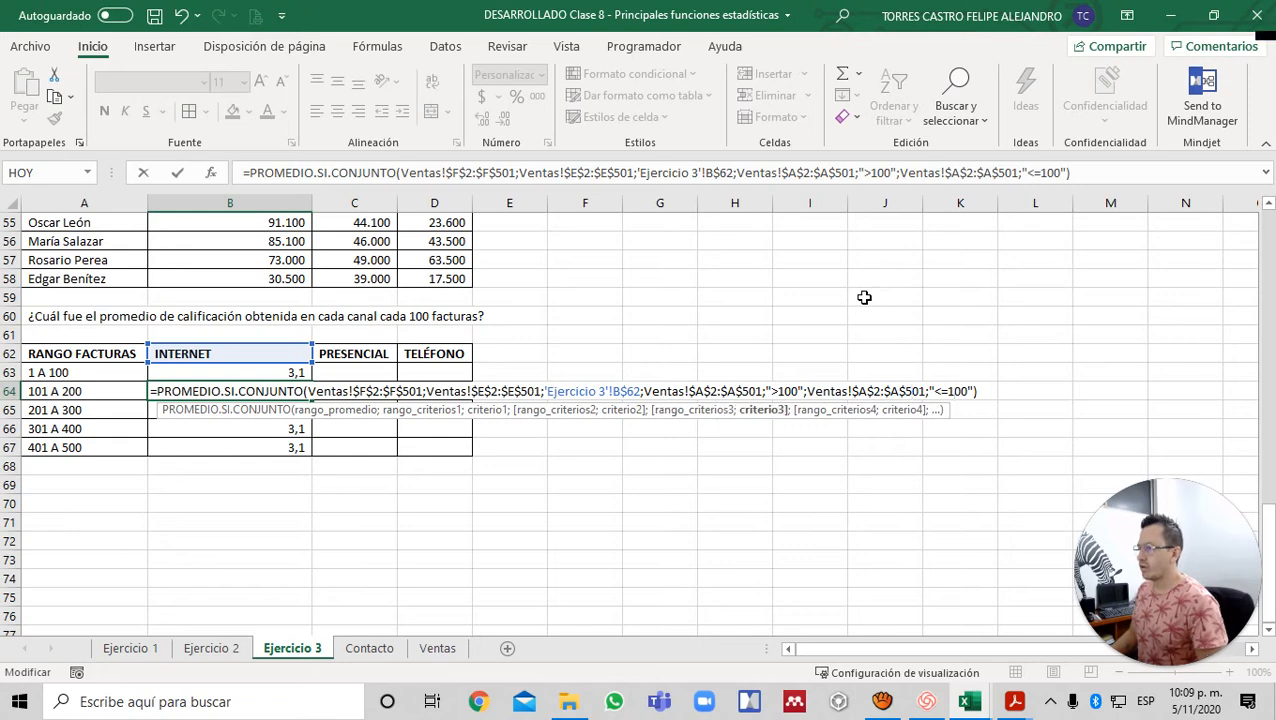
key(BackSpace)
text(2)
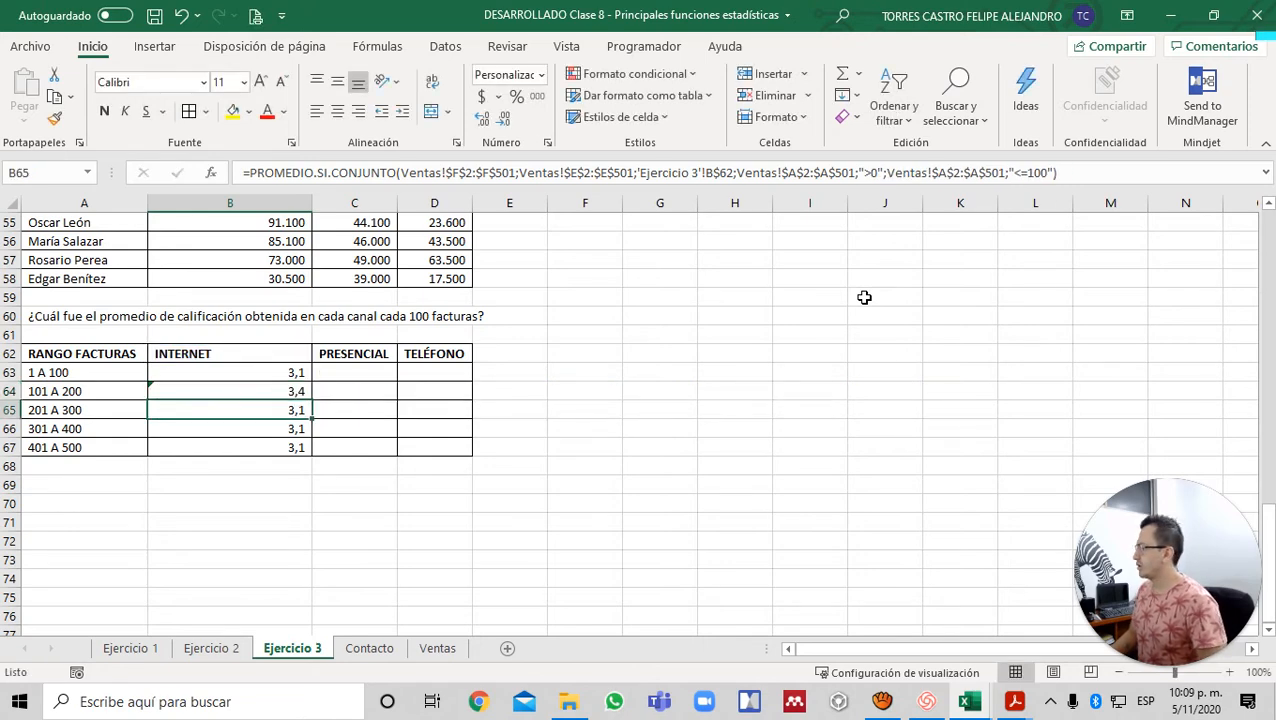
- Change the lower-limit criterion of the B65 formula, for invoices 201 A 300, to ">200"
key(F2)
key(Left)
key(Left)
key(Left)
key(Left)
key(Left)
key(Left)
key(Left)
key(Left)
key(Left)
key(Left)
key(Left)
key(Left)
key(Left)
key(Left)
key(Left)
key(Left)
key(Left)
key(Left)
key(Left)
key(Left)
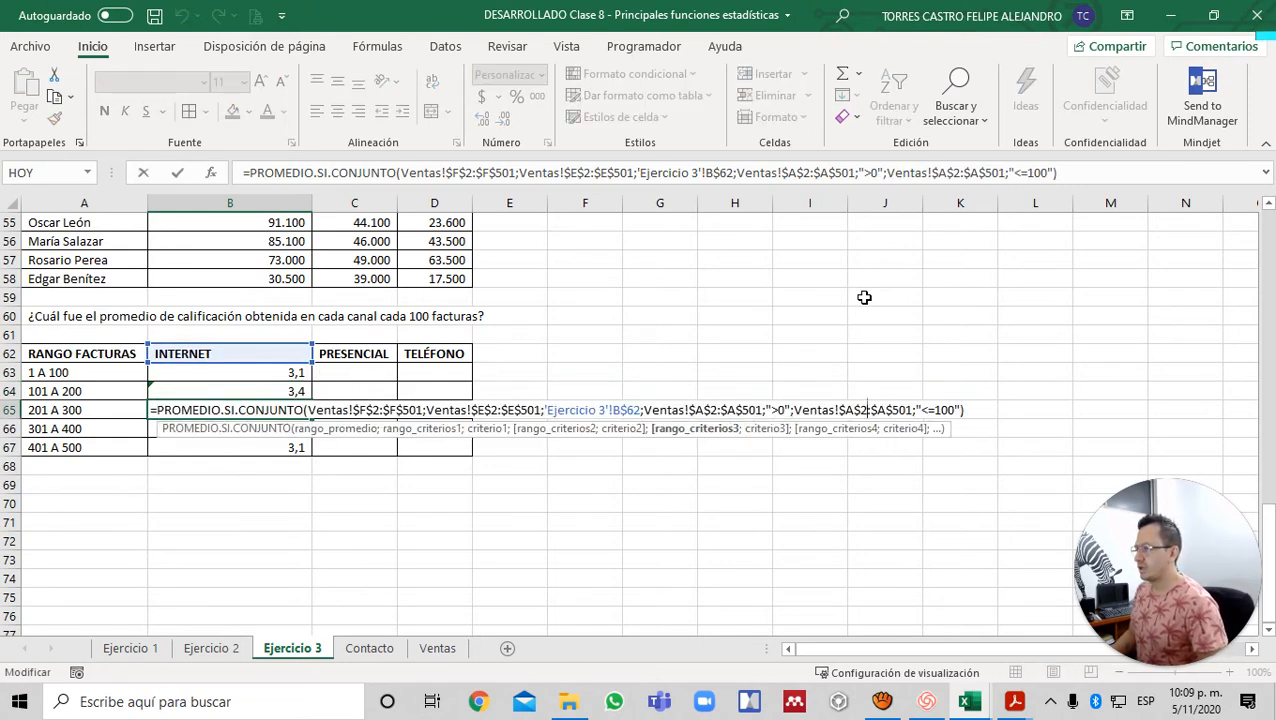
text(20)
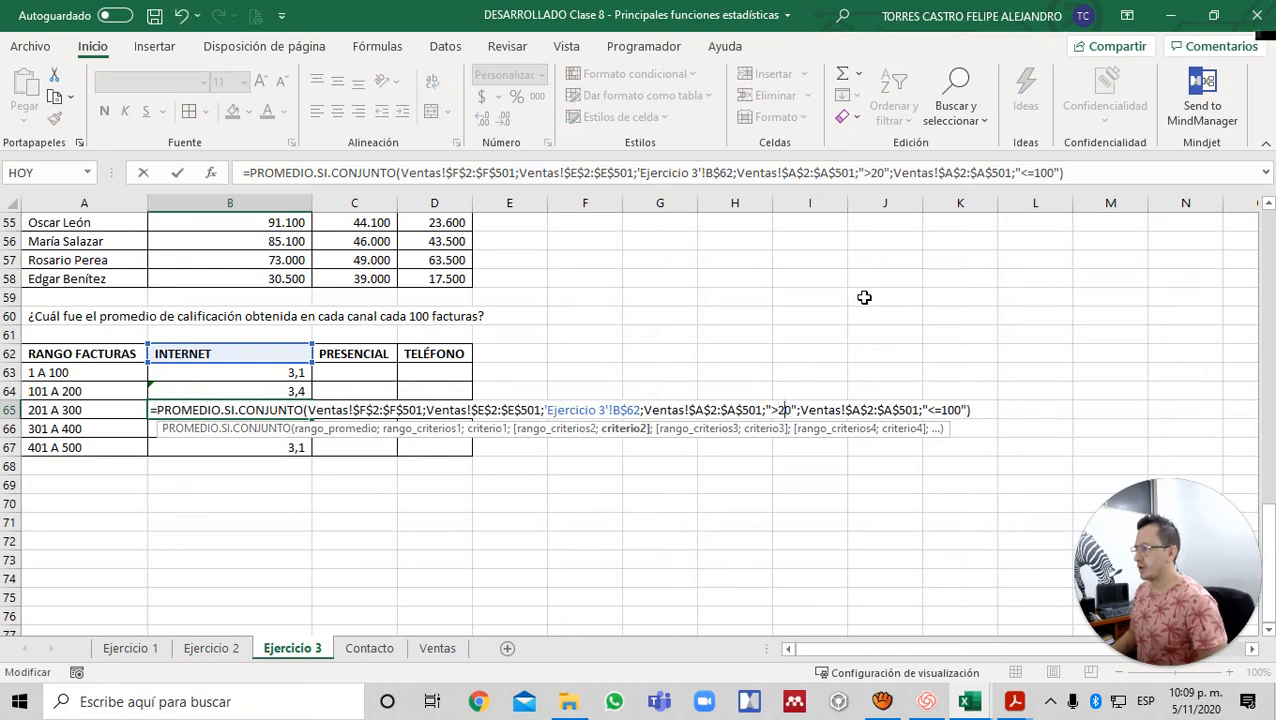
- Change the upper-limit criterion of the B65 formula to "<=300" and enter the edited formula
key(Right)
key(Right)
key(Right)
key(Right)
key(Right)
key(Right)
key(Right)
key(Right)
key(Right)
key(Right)
key(Right)
key(Right)
key(Right)
key(Right)
key(Right)
key(Right)
key(Right)
key(Right)
key(Right)
key(Right)
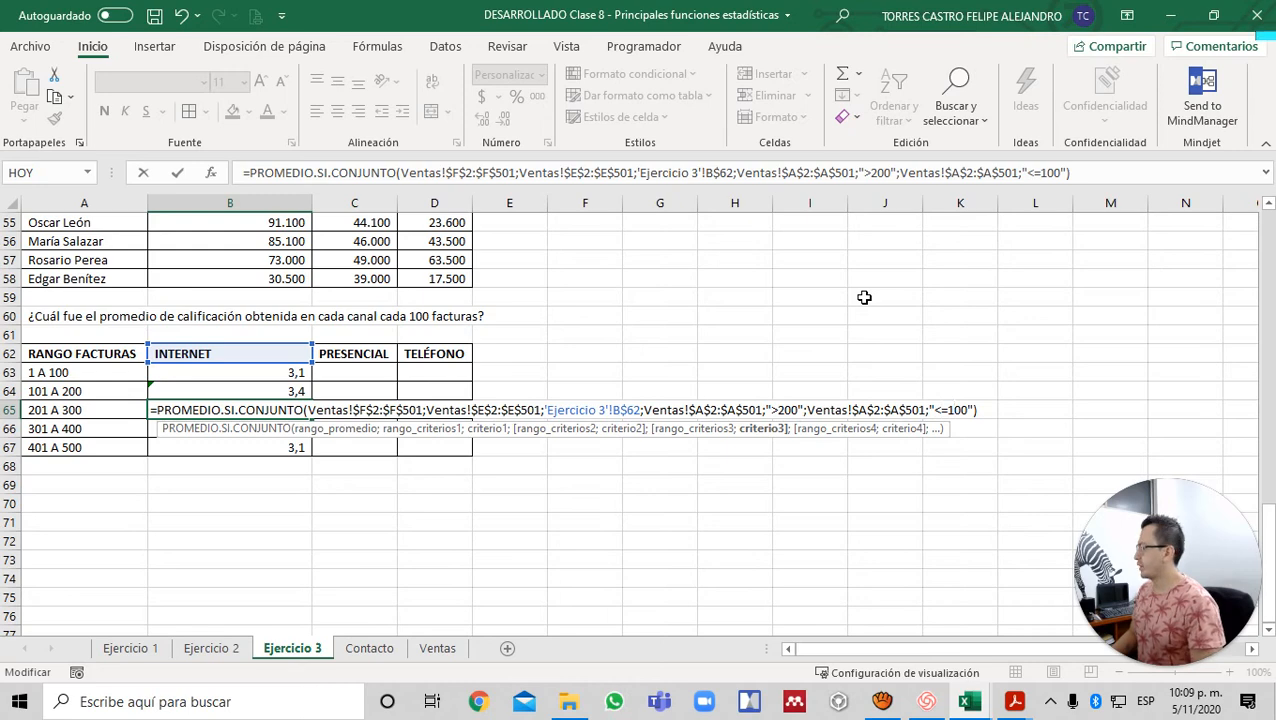
key(Right)
key(Right)
key(Right)
key(Delete)
text(3)
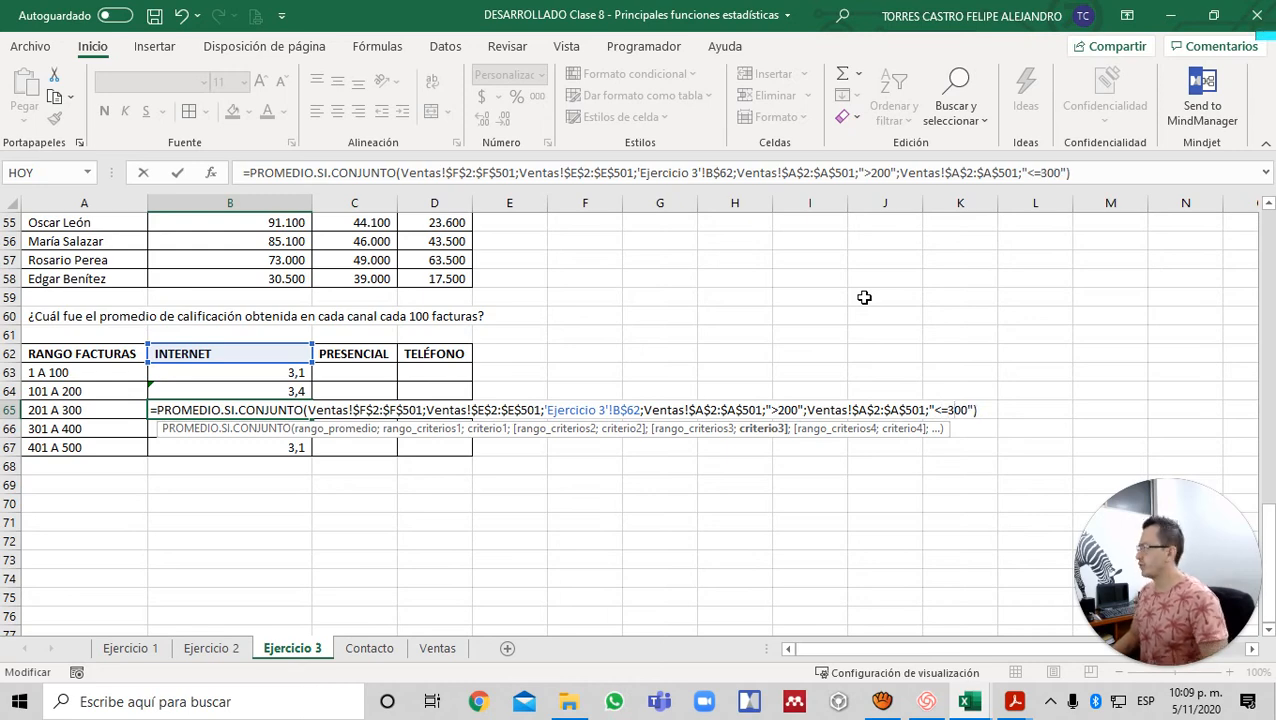
key(Return)
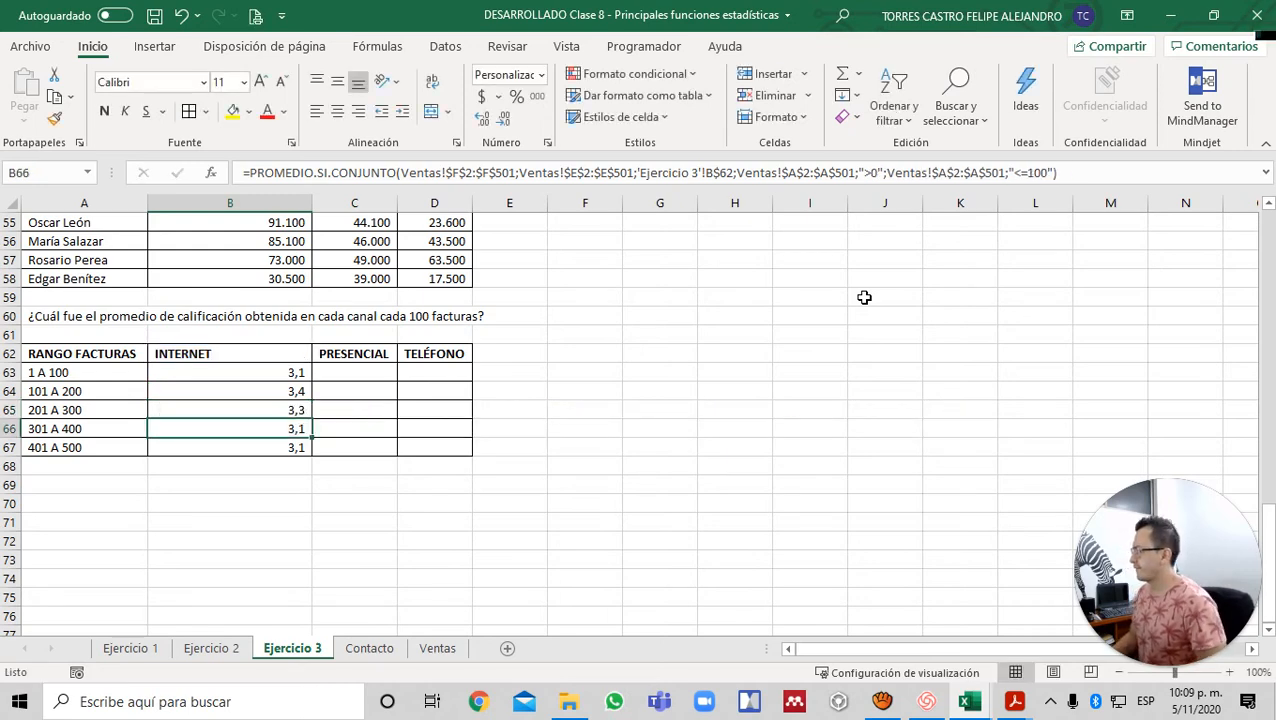
- Change the lower-limit criterion of the B66 formula, for invoices 301 A 400, to ">300"
key(F2)
key(Left)
key(Left)
key(Left)
key(Left)
key(Left)
key(Left)
key(Left)
key(Left)
key(Left)
key(Left)
key(Left)
key(Left)
key(Left)
key(Left)
key(Left)
key(Left)
key(Left)
key(Left)
key(Left)
key(Left)
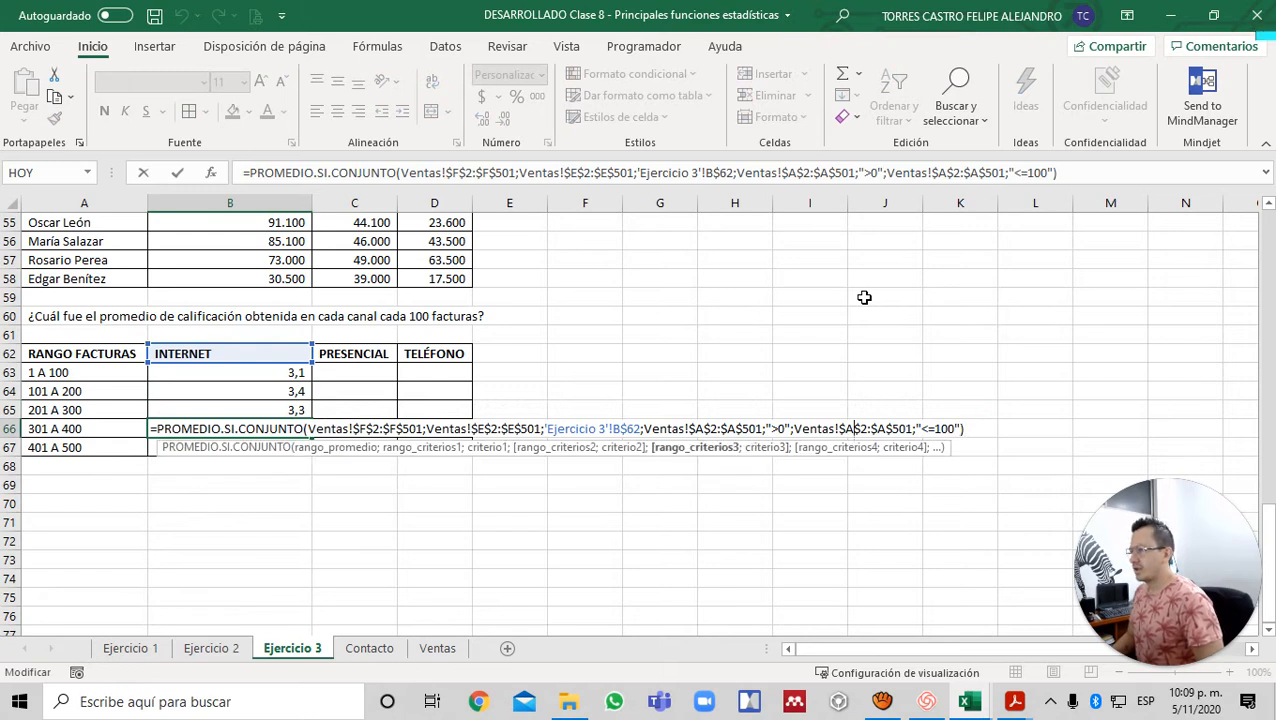
text(30)
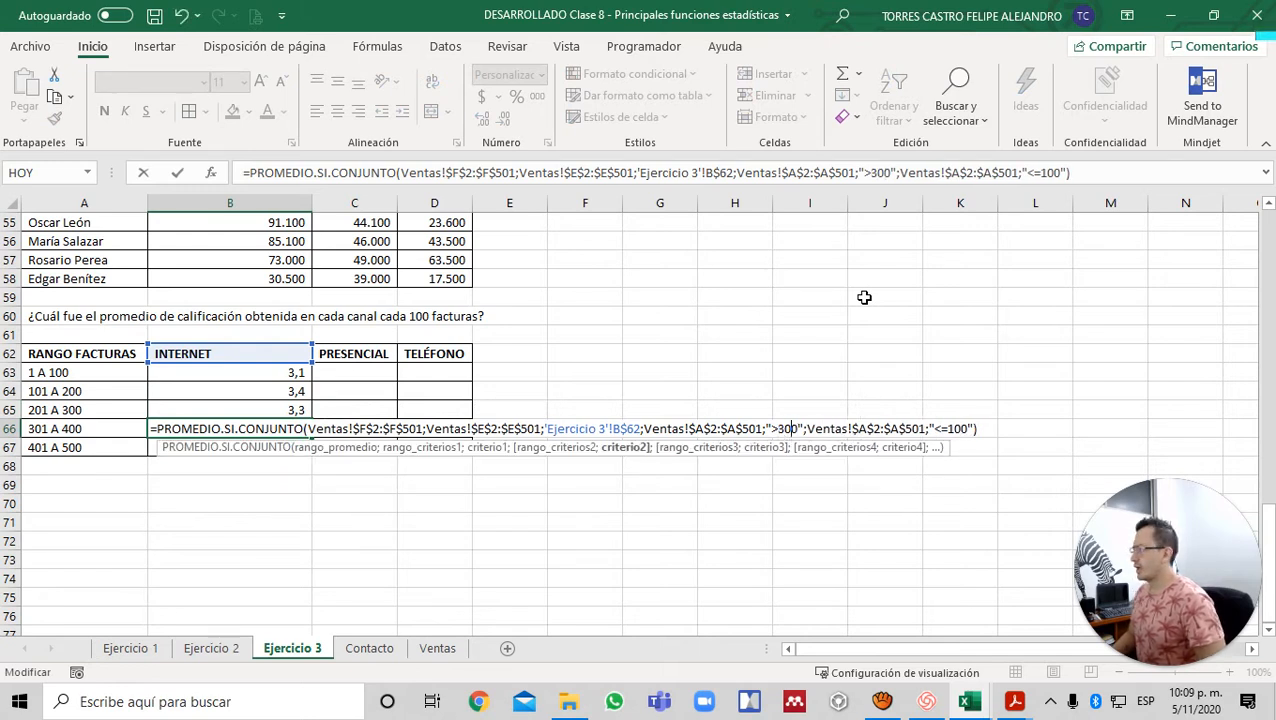
- Change the upper-limit criterion of the B66 formula to "<=400" and enter the edited formula
key(Right)
key(Right)
key(Right)
key(Right)
key(Right)
key(Right)
key(Right)
key(Right)
key(Right)
key(Right)
key(Right)
key(Right)
key(Right)
key(Right)
key(Right)
key(Right)
key(Right)
key(Right)
key(Right)
key(Right)
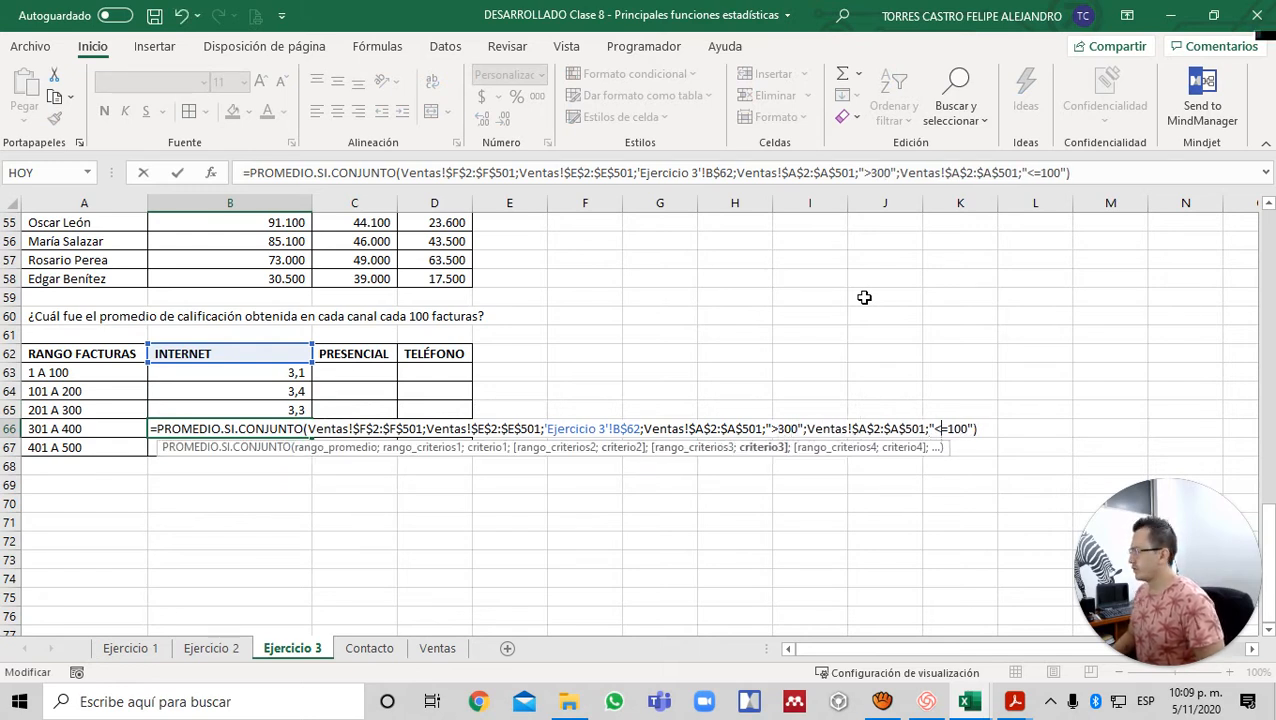
key(BackSpace)
text(4)
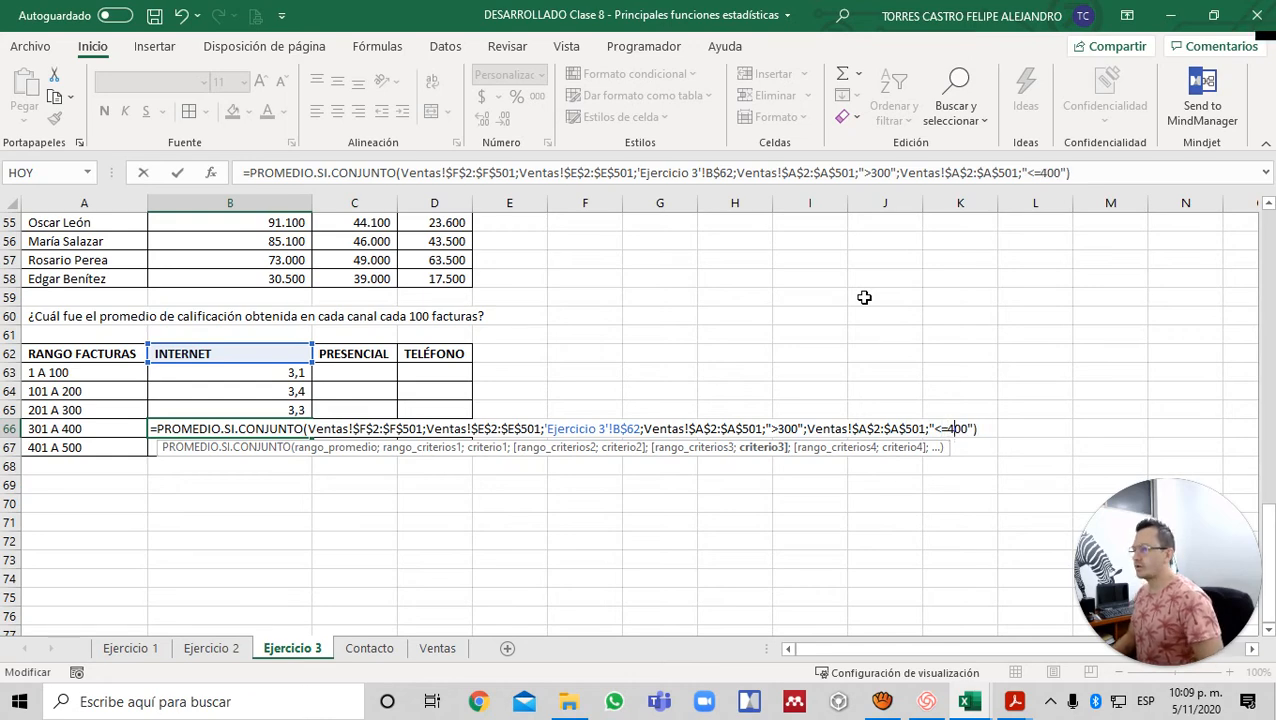
key(Return)
- Change the lower-limit criterion of the B67 formula, for invoices 401 A 500, to ">400"
key(F2)
key(Left)
key(Left)
key(Left)
key(Left)
key(Left)
key(Left)
key(Left)
key(Left)
key(Left)
key(Left)
key(Left)
key(Left)
key(Left)
key(Left)
key(Left)
key(Left)
key(Left)
key(Left)
key(Left)
key(Left)
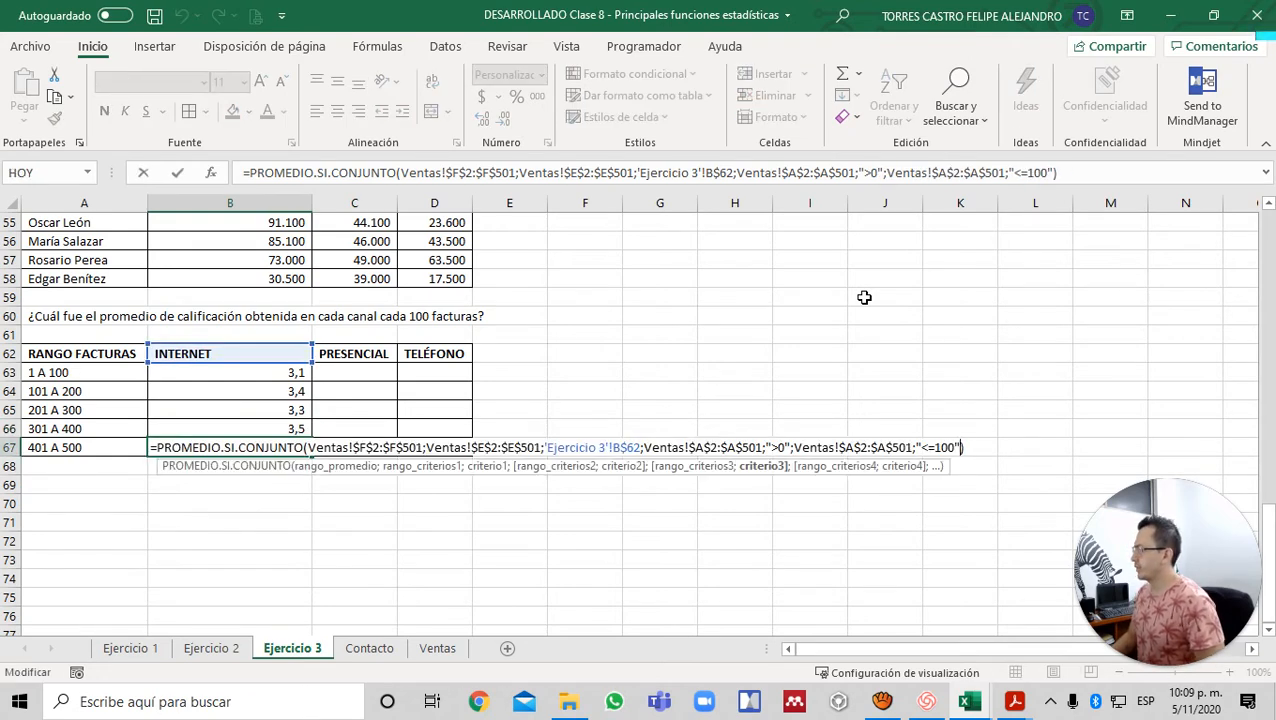
key(Left)
key(Left)
key(Left)
key(Left)
key(Left)
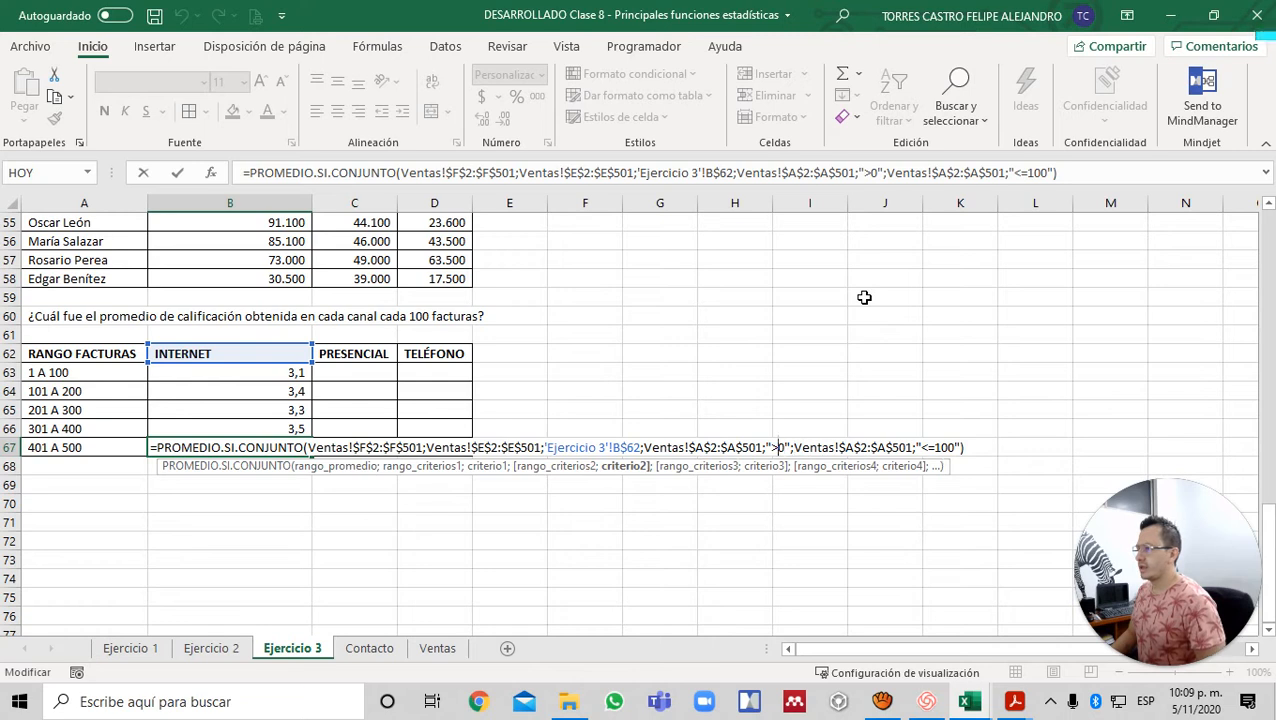
text(40)
- Change the upper-limit criterion of the B67 formula to "<=500" and enter the edited formula
key(Right)
key(Right)
key(Right)
key(Right)
key(Right)
key(Right)
key(Right)
key(Right)
key(Right)
key(Right)
key(Right)
key(Right)
key(Right)
key(Right)
key(Right)
key(Right)
key(Right)
key(Right)
key(Right)
key(Right)
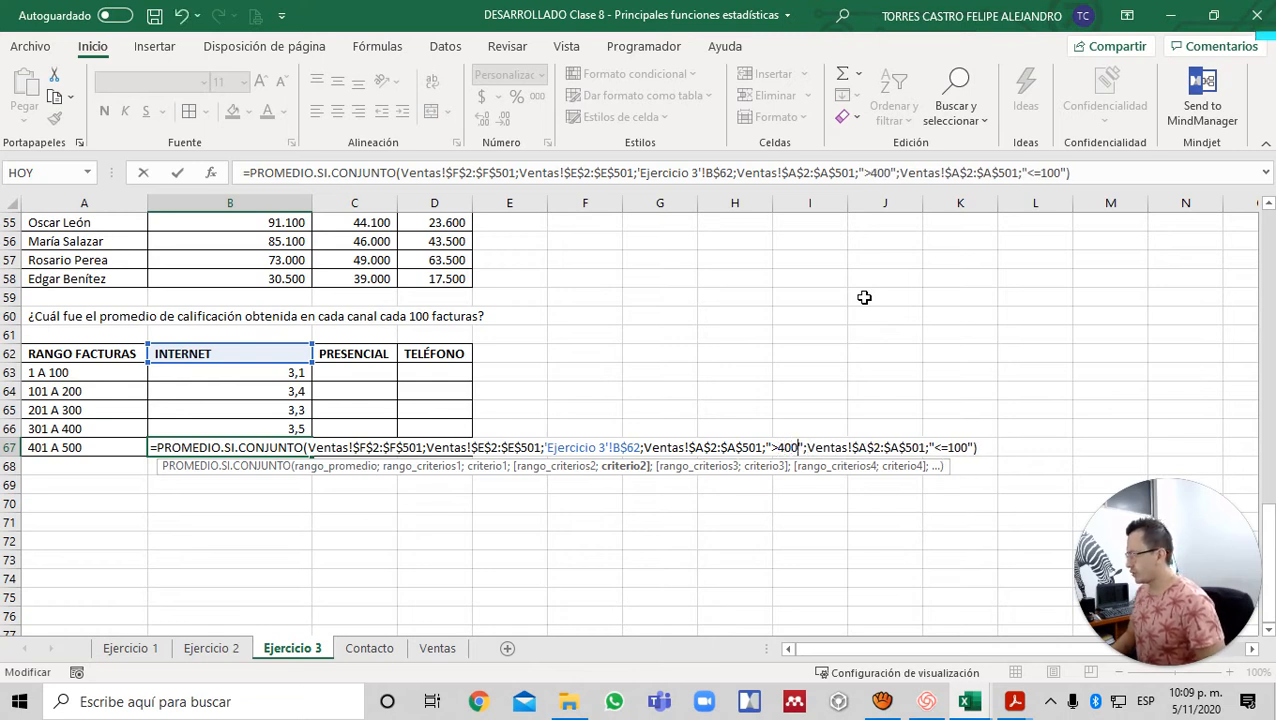
key(Left)
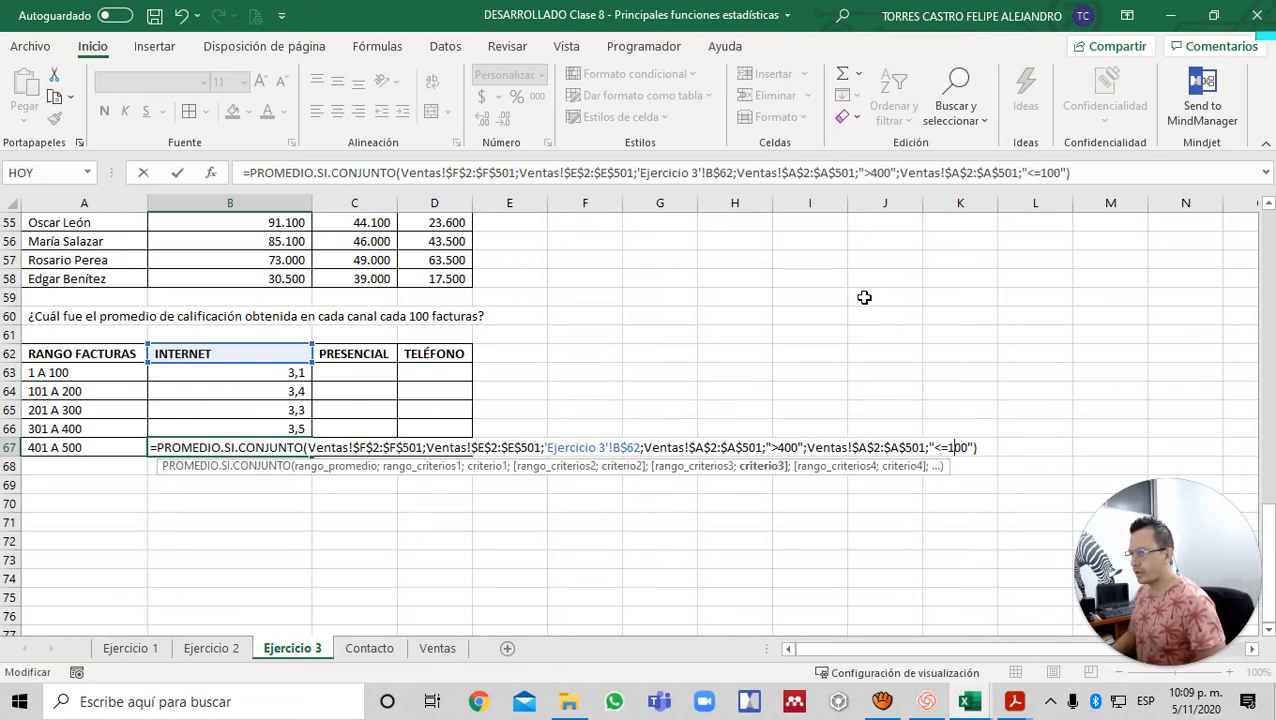
key(BackSpace)
text(5)
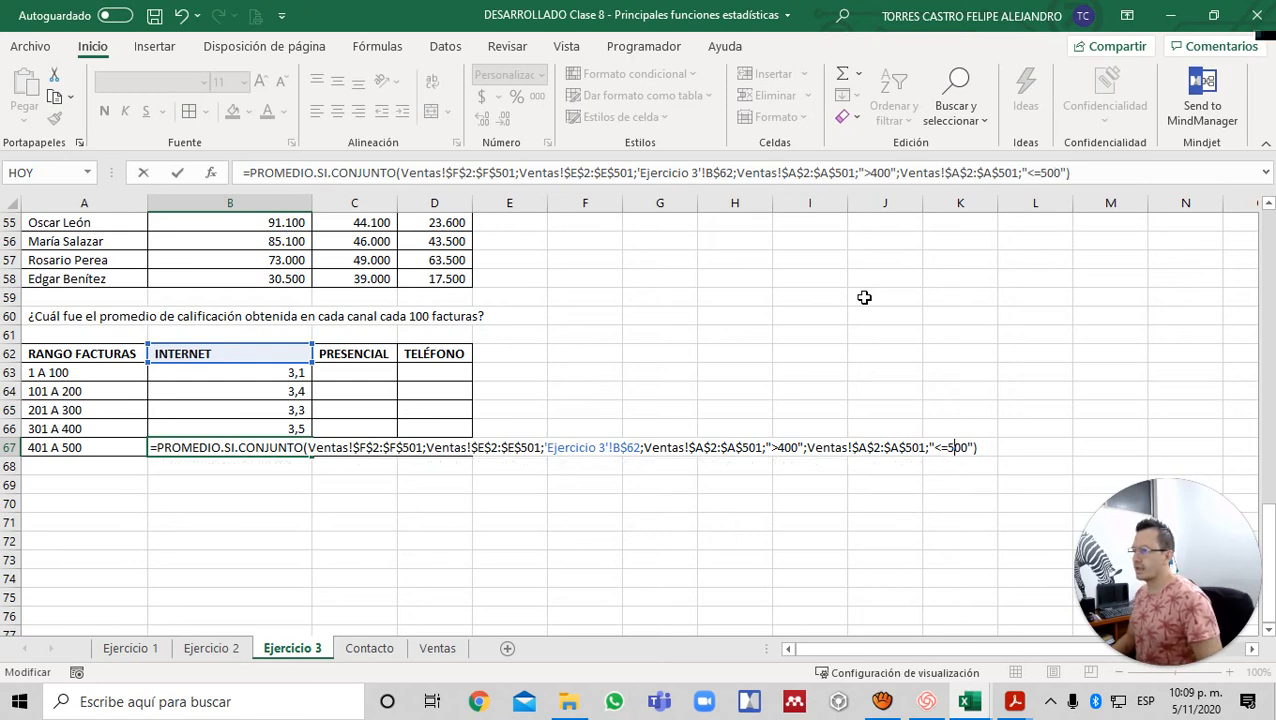
key(Return)
- Copy the INTERNET average formulas in B63:B67 to the PRESENCIAL and TELÉFONO columns, C63:D67
key(ctrl+Up)
key(Down)
key(ctrl+shift+Down)
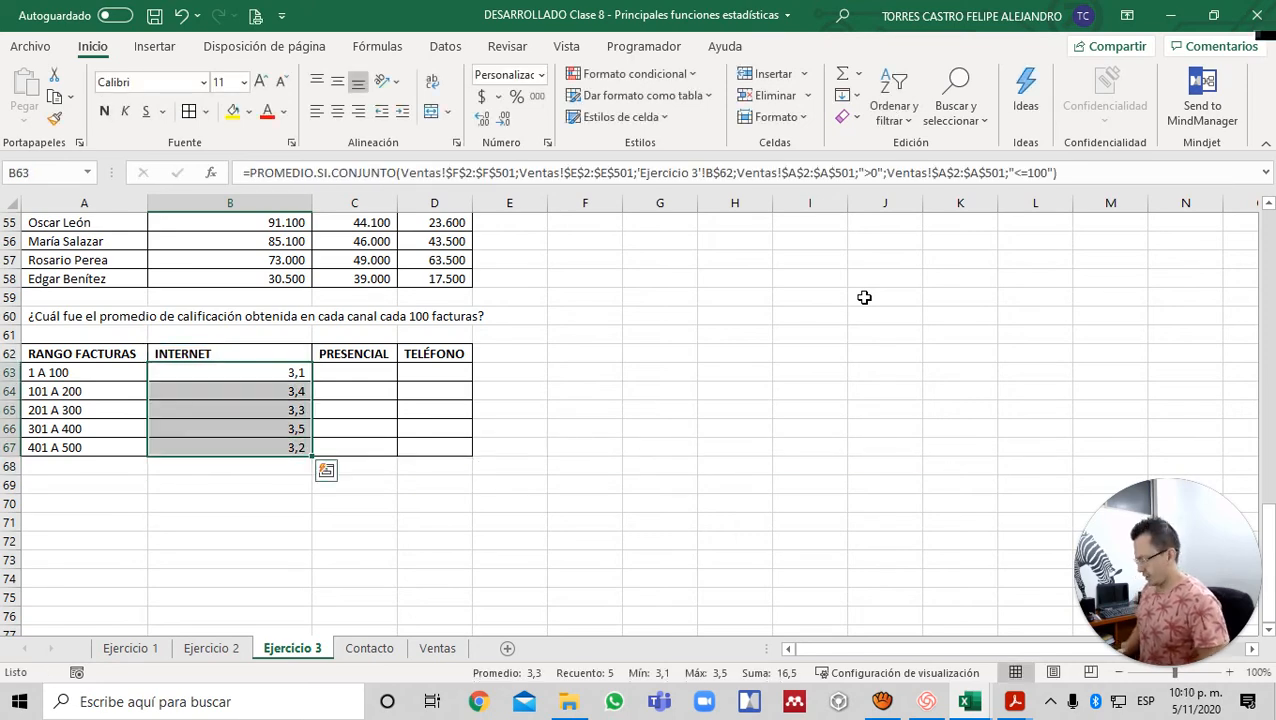
key(ctrl+c)
key(Right)
key(shift+Right)
key(ctrl+v)
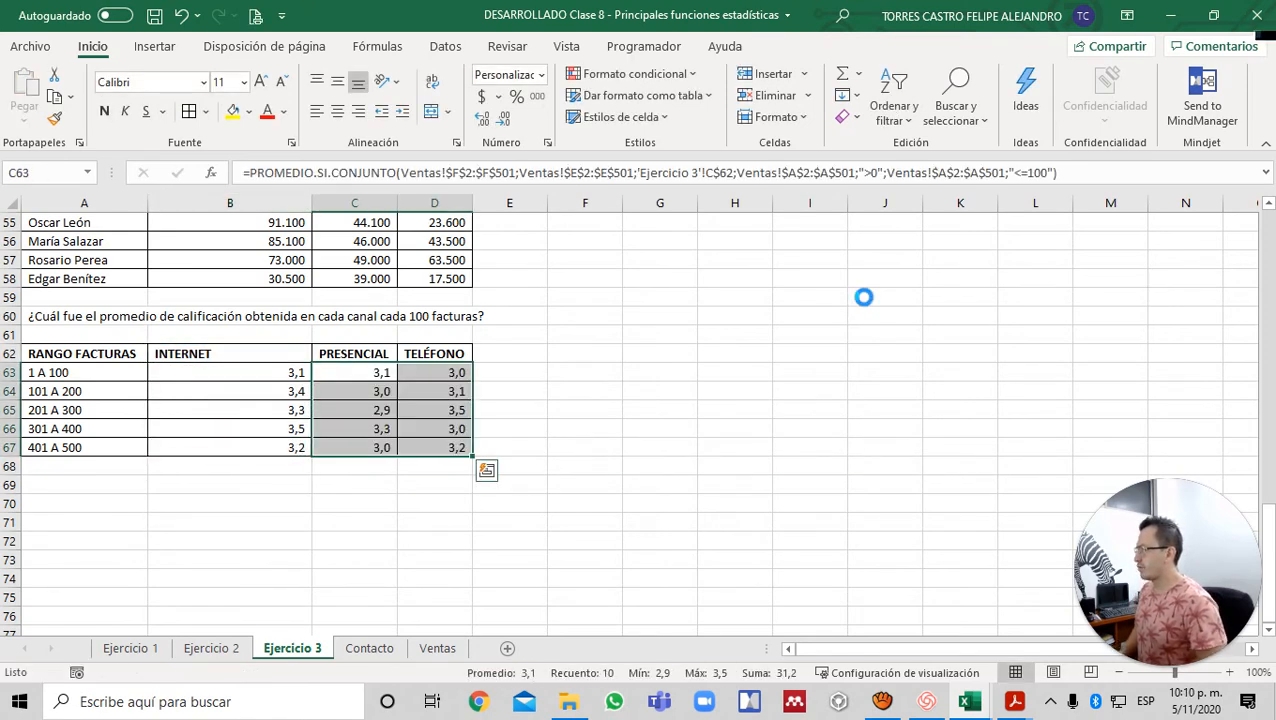
key(Escape)
key(Left)
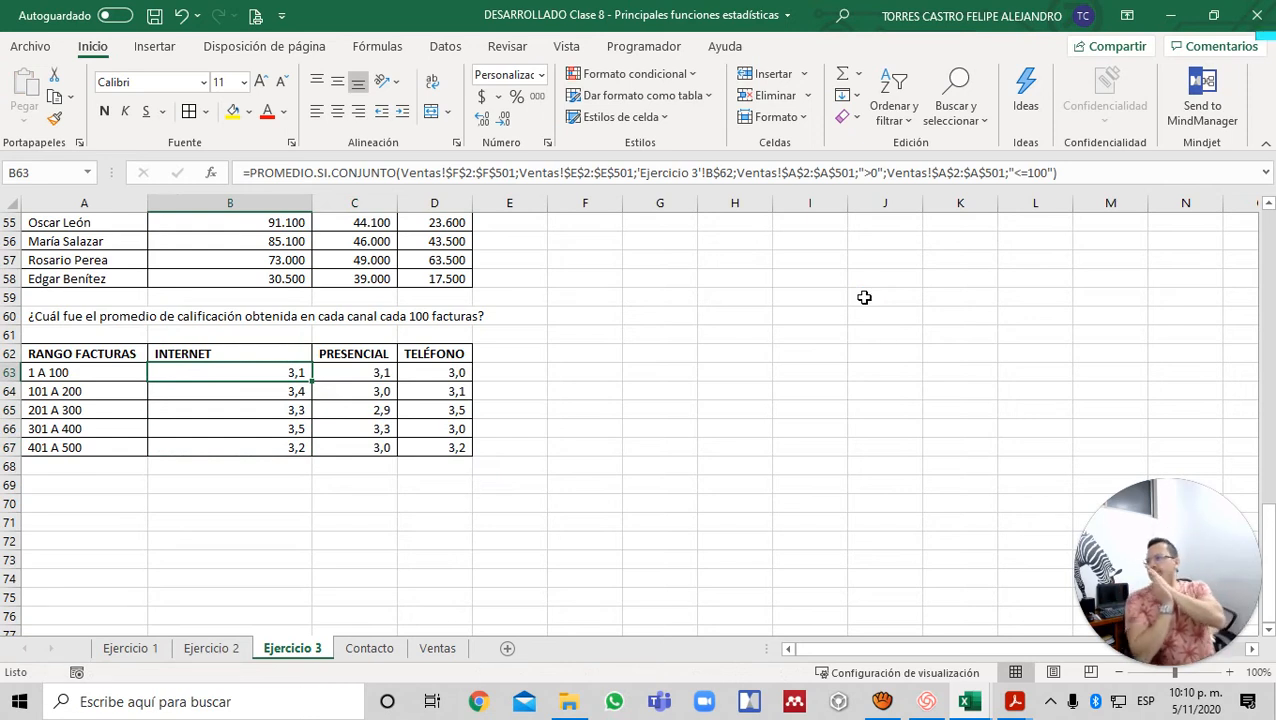
- Check the channel references and invoice limits in the formulas of the 101 A 200 and 201 A 300 rows
click(85, 368)
click(88, 390)
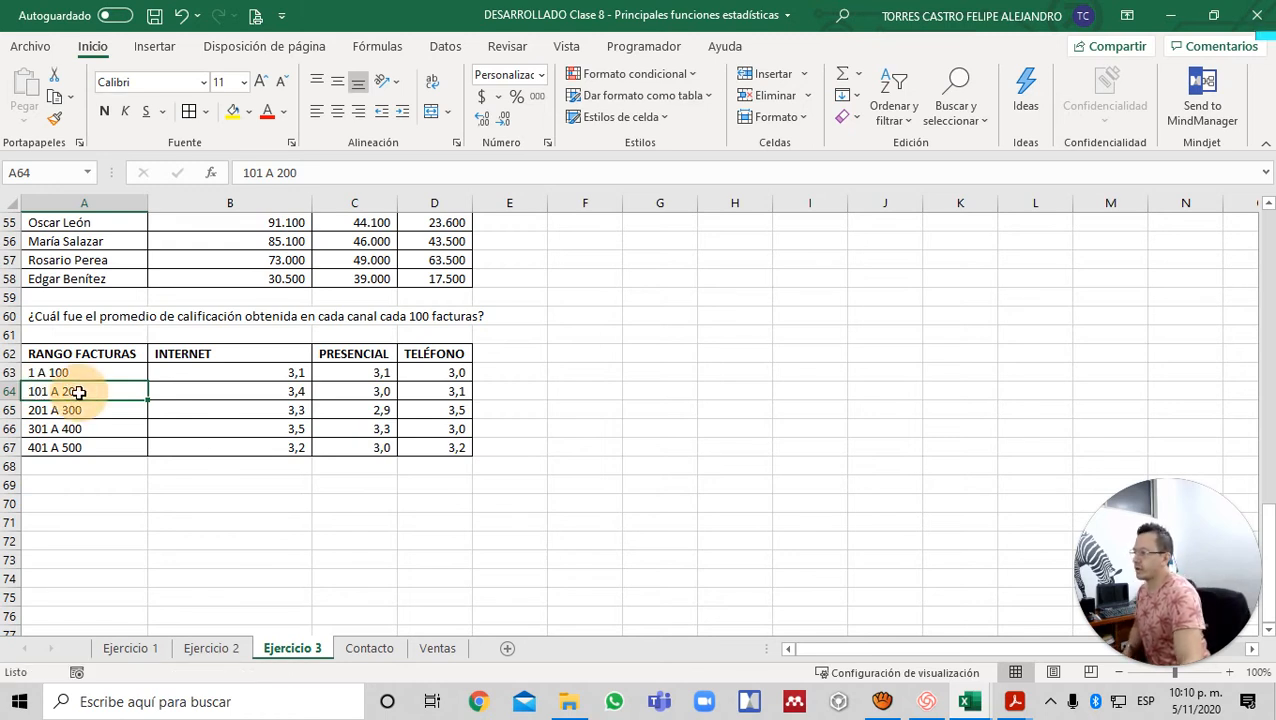
click(306, 393)
key(F2)
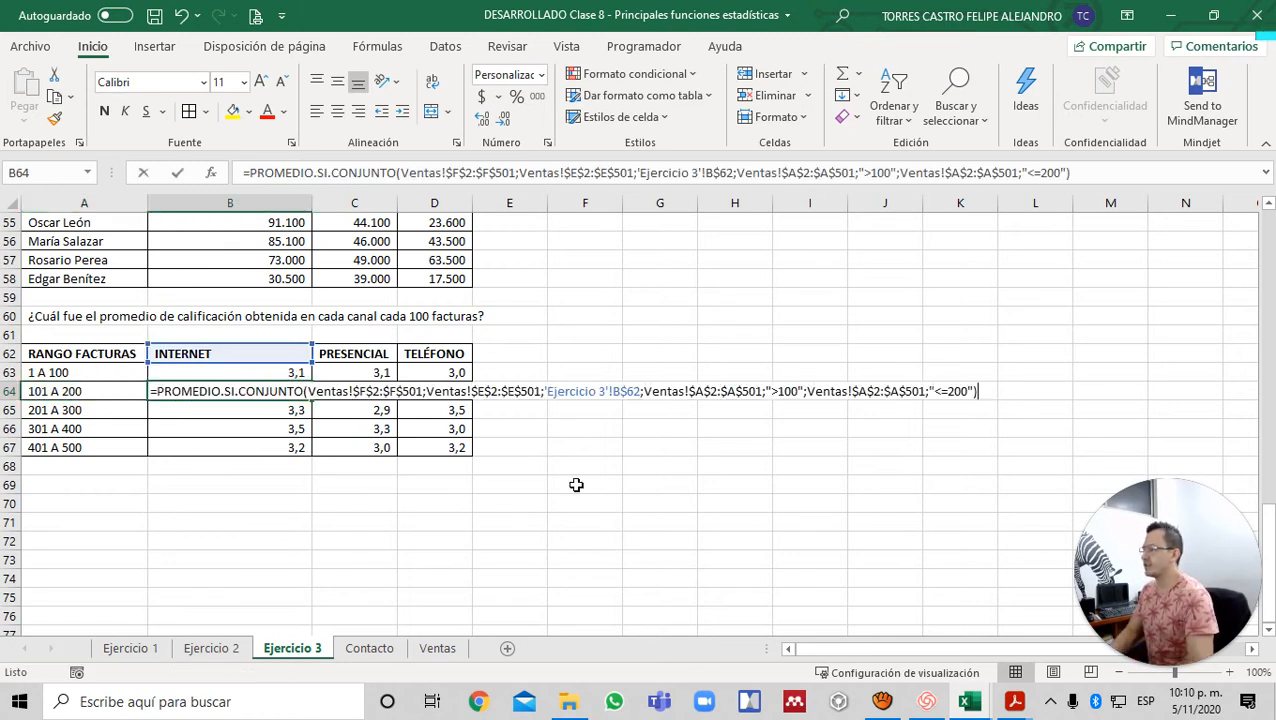
key(Return)
key(Right)
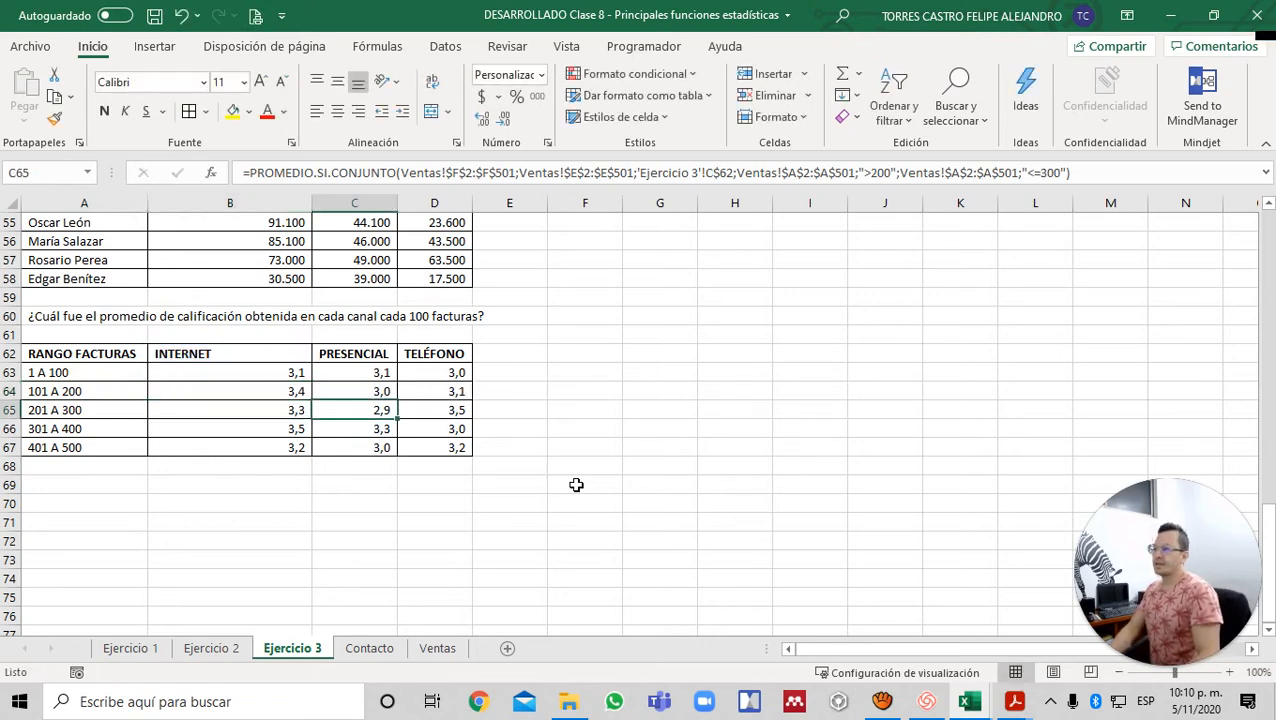
key(F2)
key(Return)
key(Right)
key(F2)
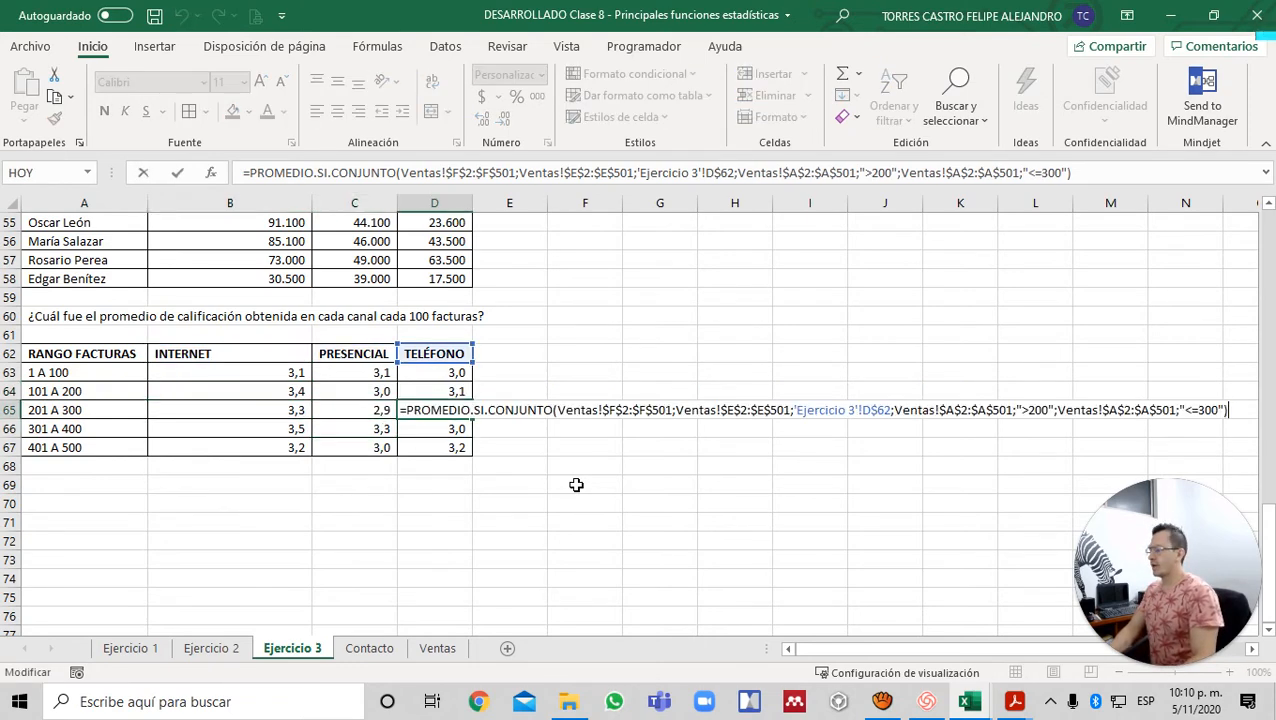
key(Escape)
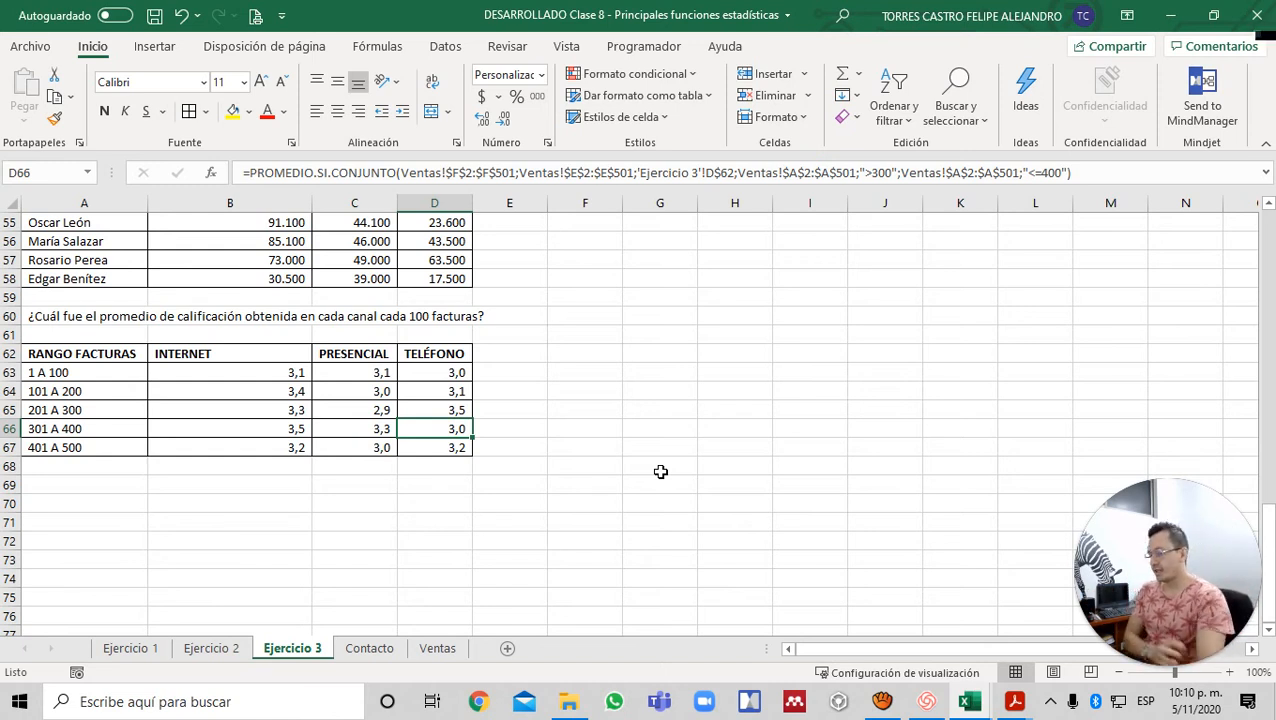
- Inspect the PROMEDIO.SI.CONJUNTO formula in B44 for clients whose phone number starts with 6
scroll(660, 471, up, 5)
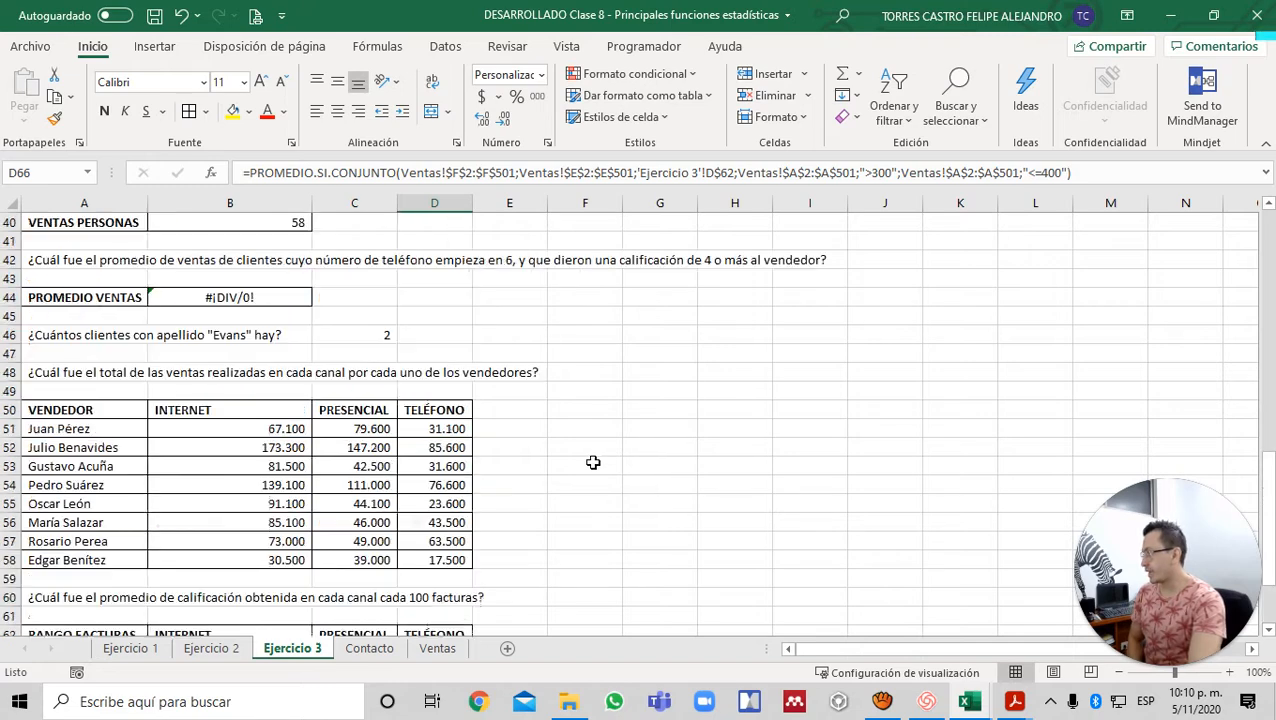
click(251, 305)
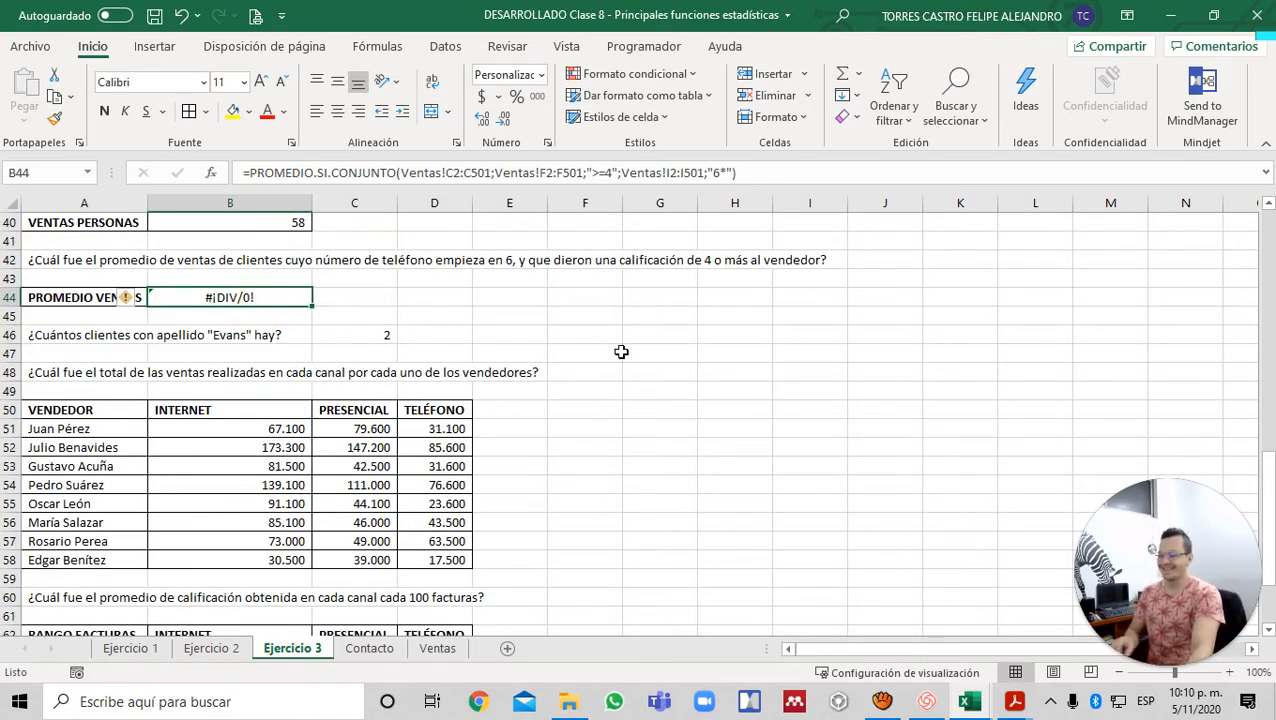
key(F2)
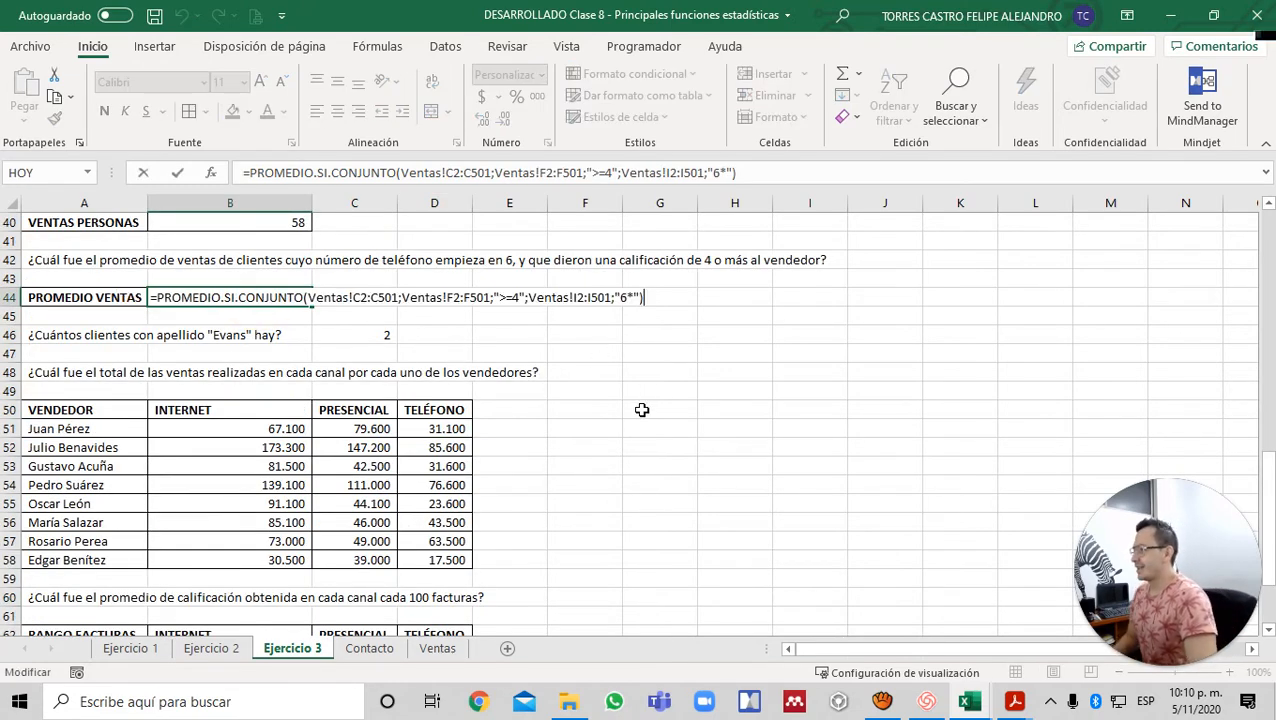
key(ctrl+Return)
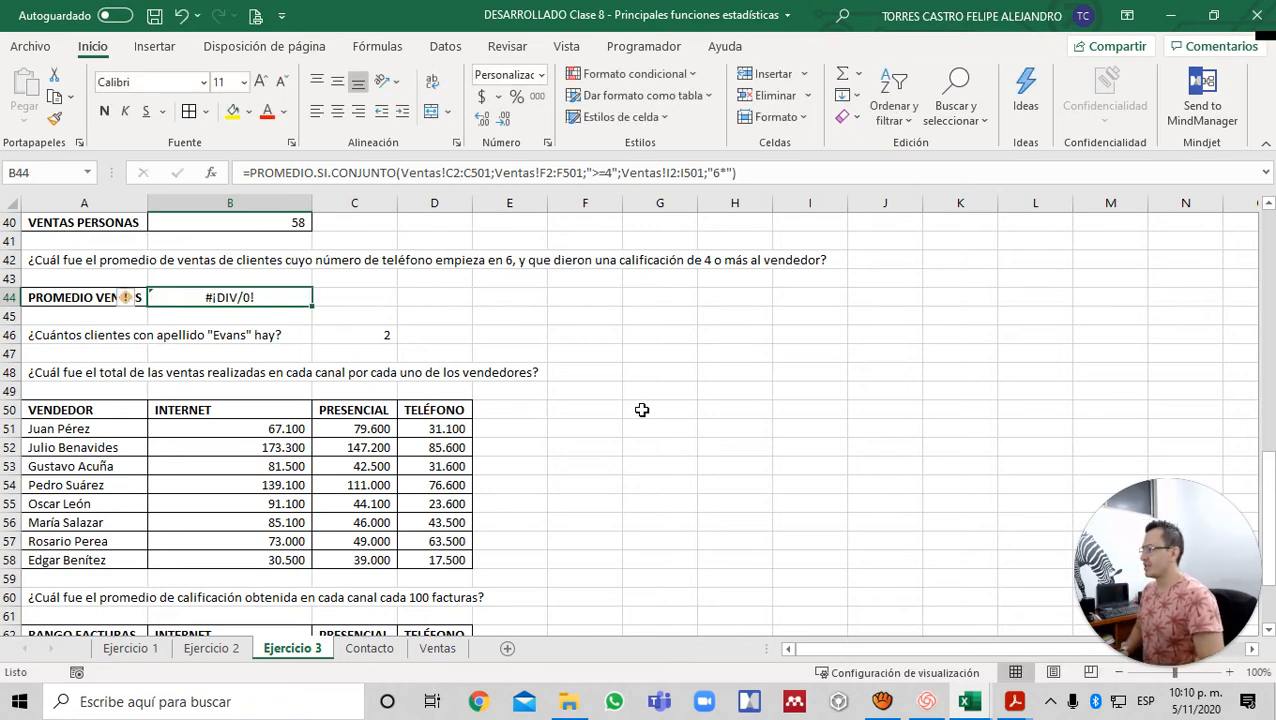
- Compare the phone number columns of the Contacto and Ventas sheets and return to Ejercicio 3
key(ctrl+Page_Down)
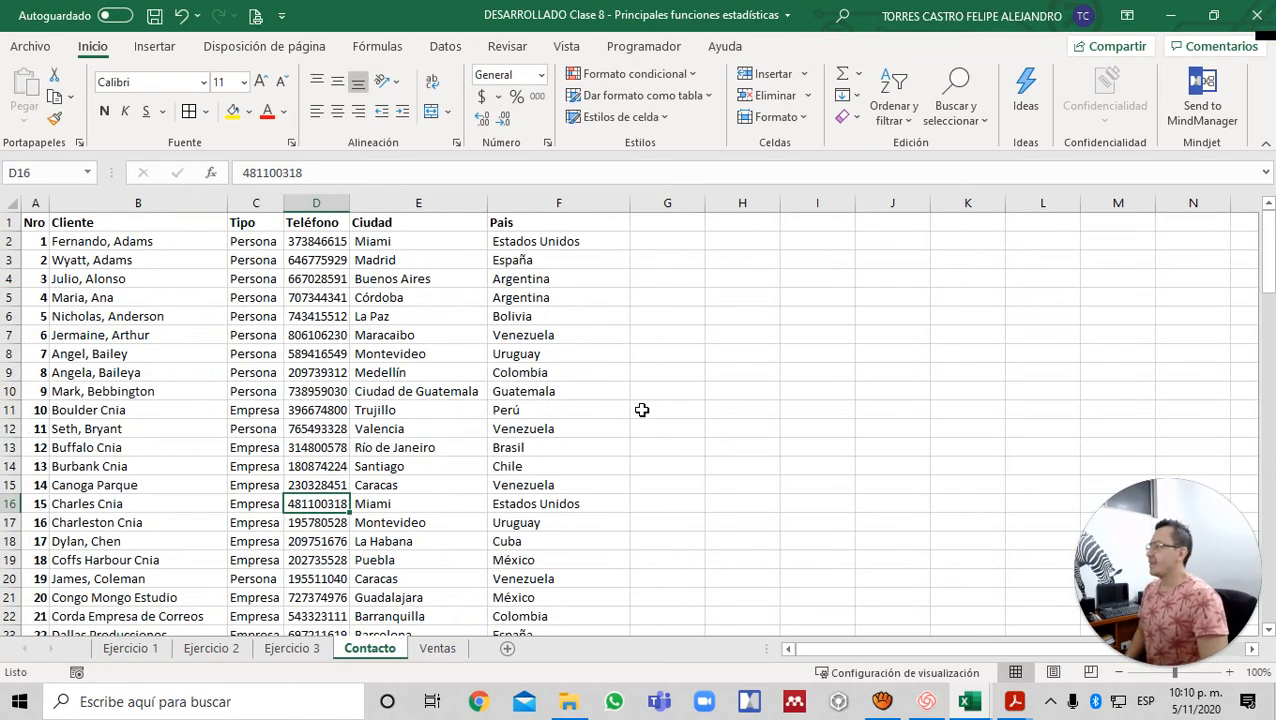
key(ctrl+Home)
key(ctrl+Page_Down)
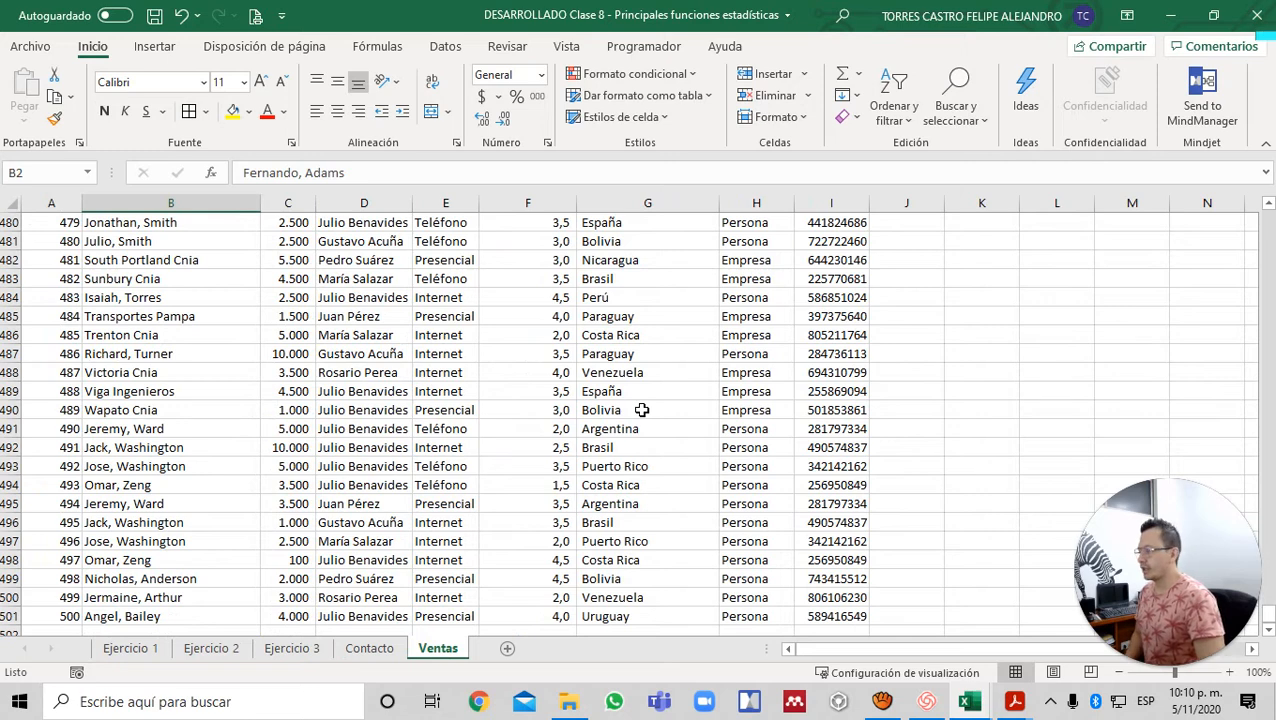
key(Up)
key(ctrl+Right)
key(Down)
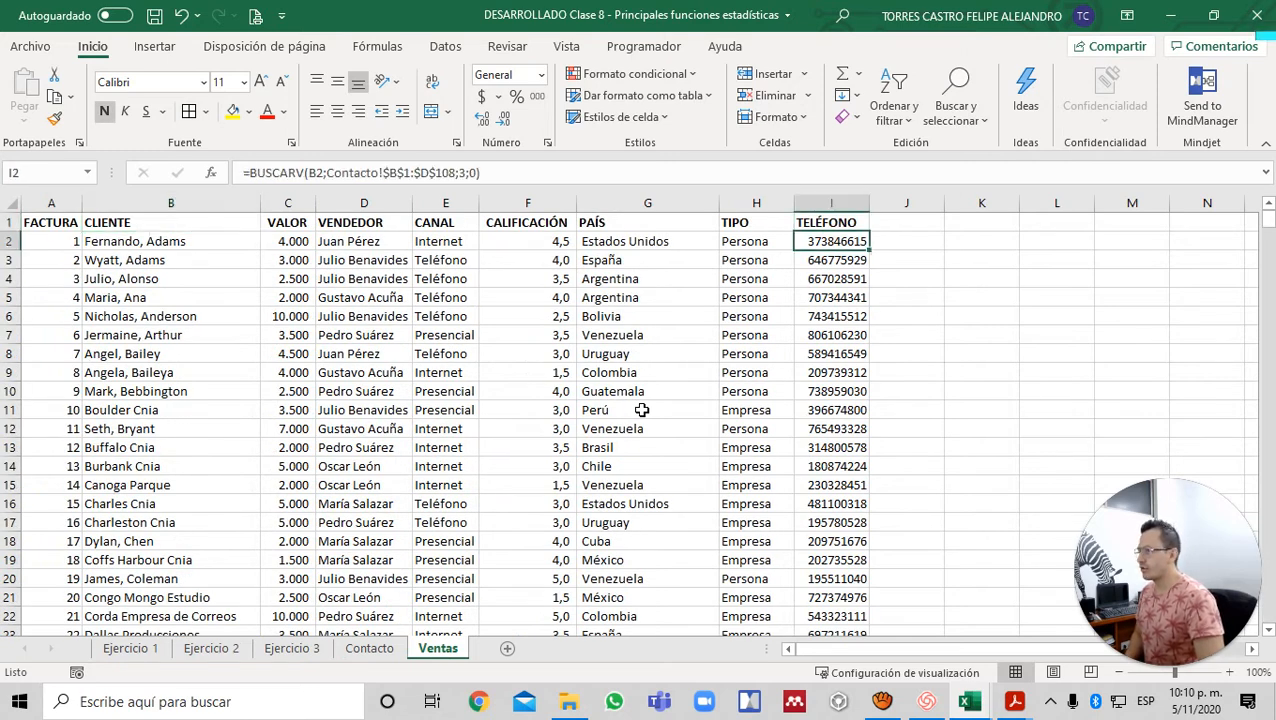
key(ctrl+Page_Up)
key(Down)
key(Right)
key(Right)
key(Right)
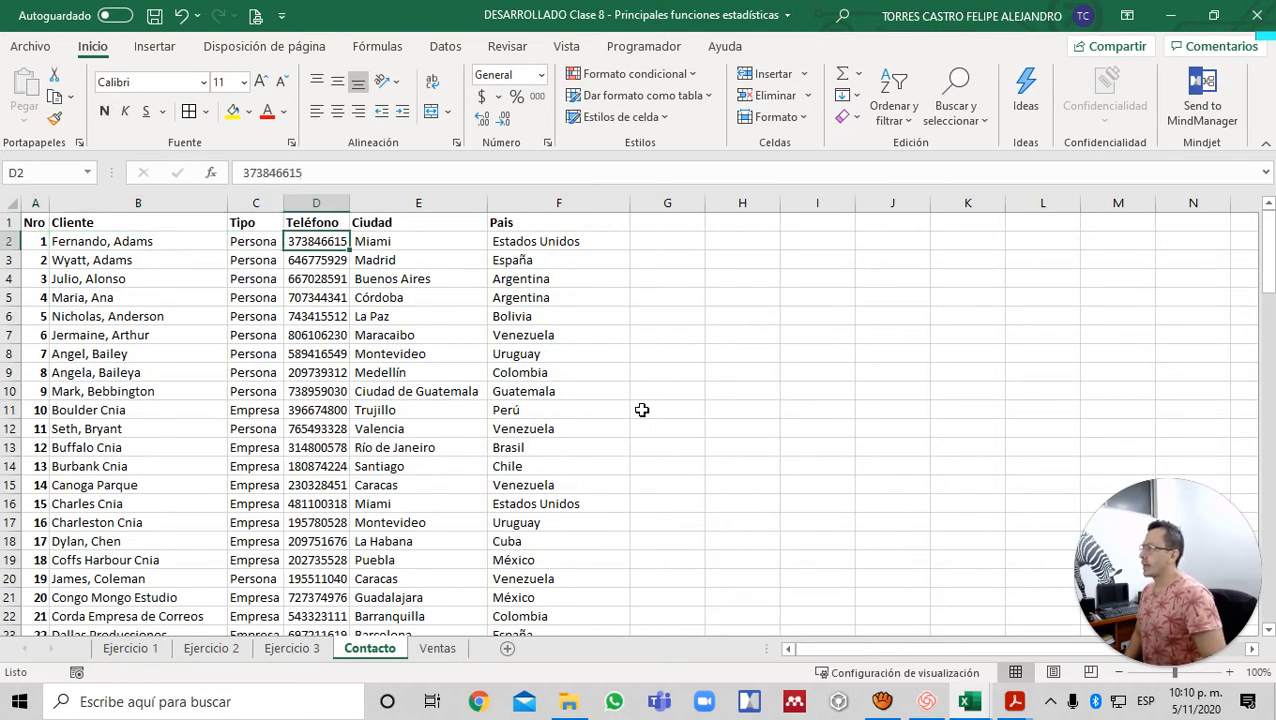
key(ctrl+Page_Down)
key(Down)
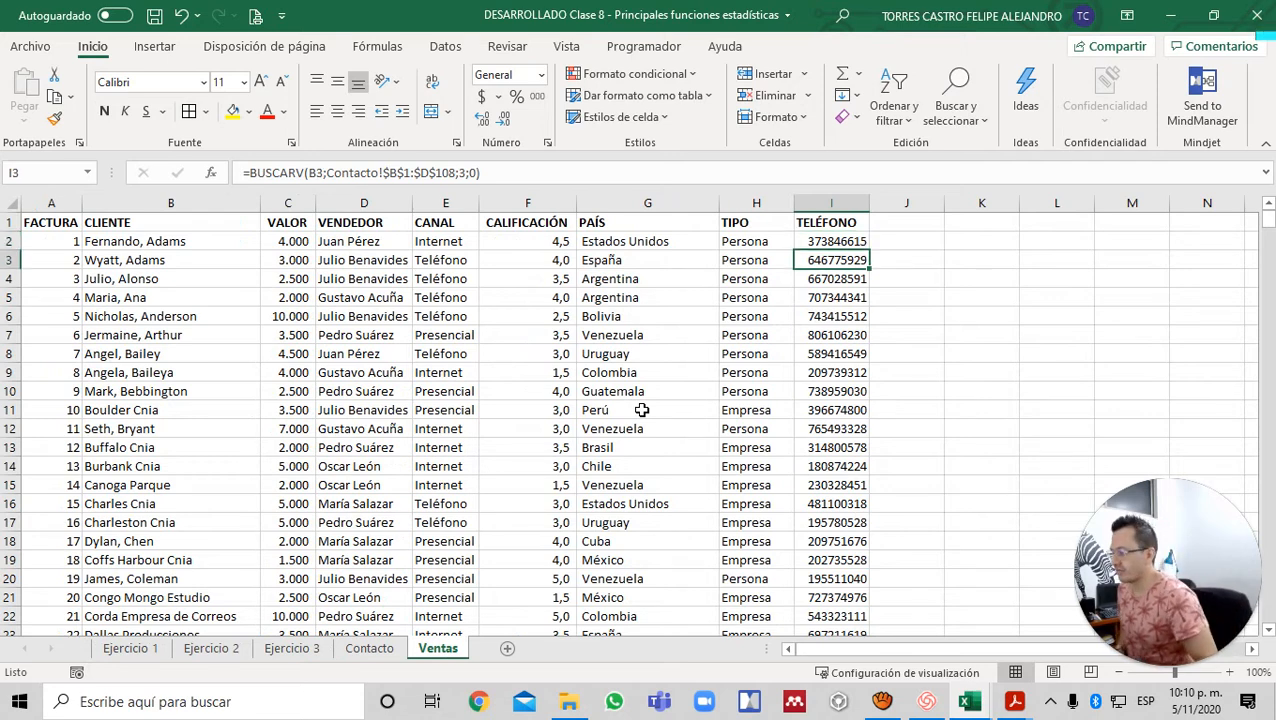
key(ctrl+Page_Up)
key(ctrl+Page_Up)
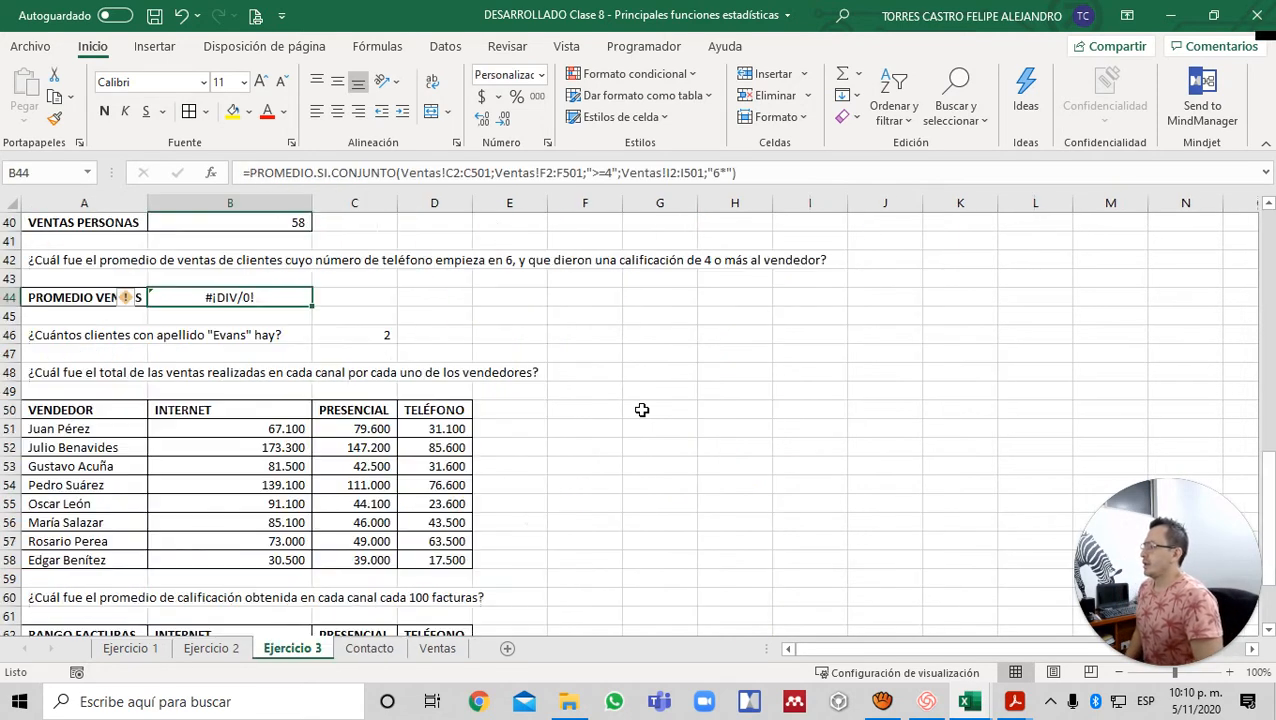
scroll(642, 410, up, 13)
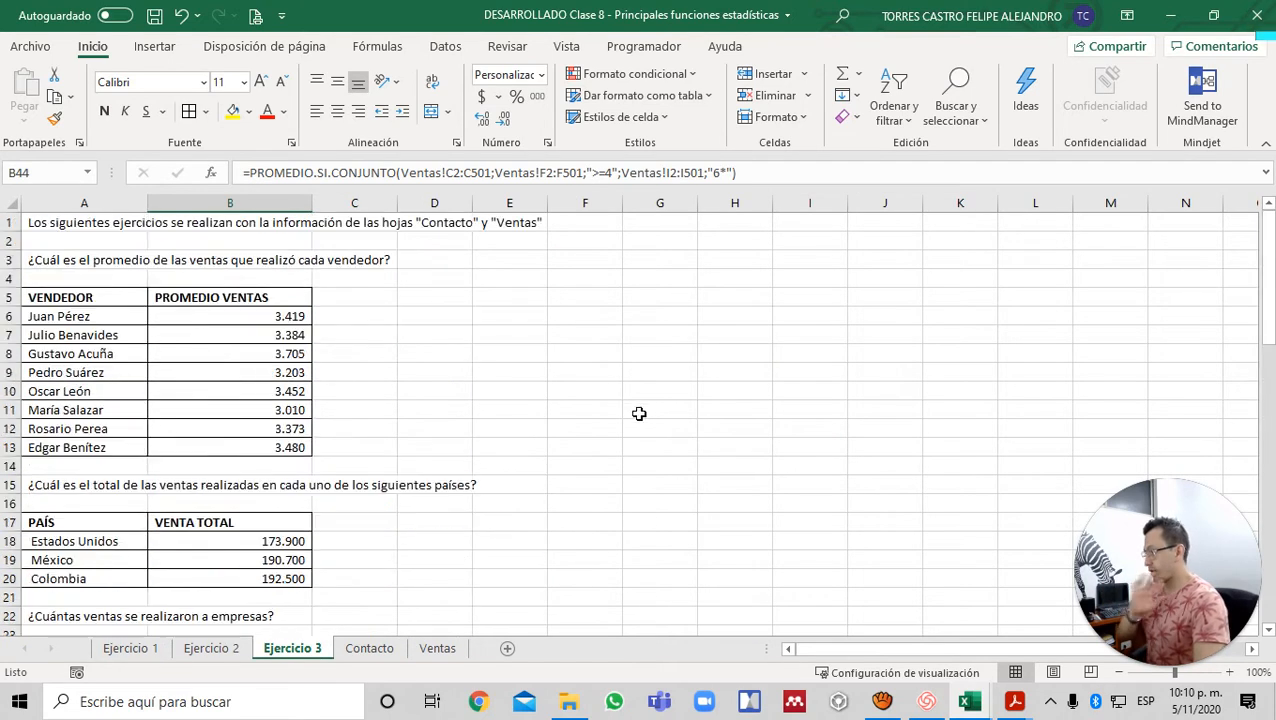
scroll(639, 413, down, 18)
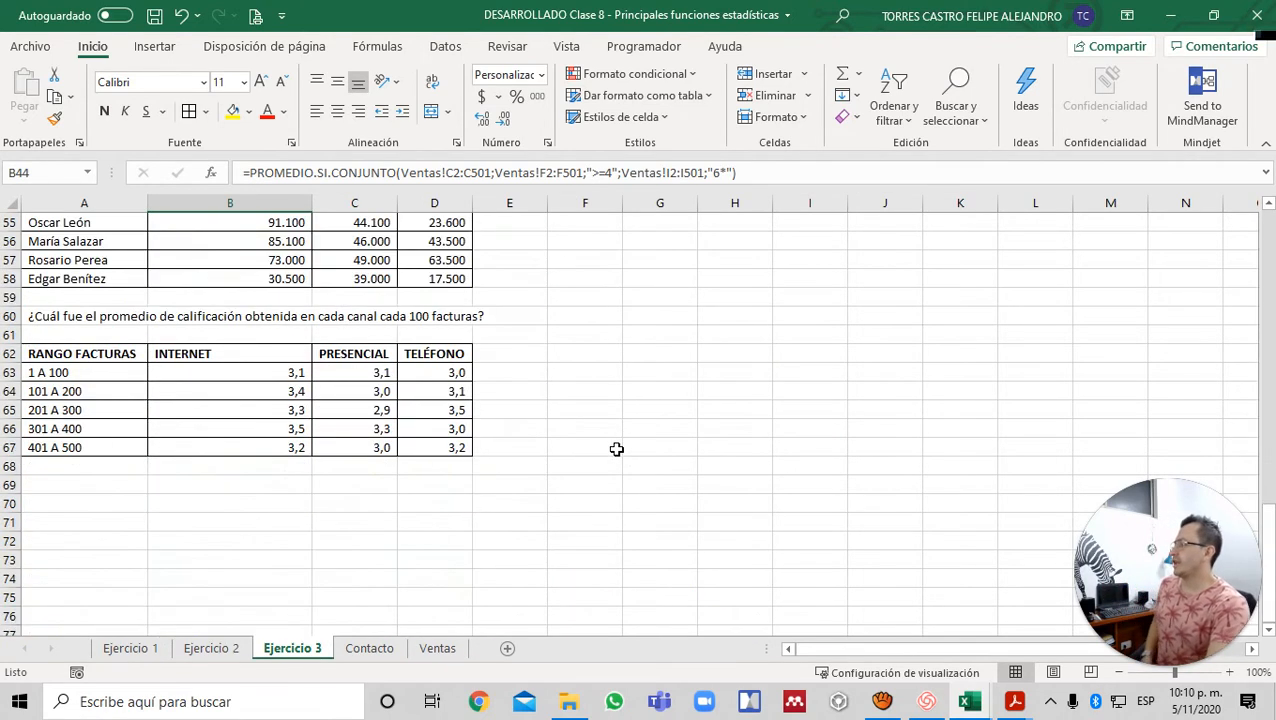
scroll(587, 453, up, 9)
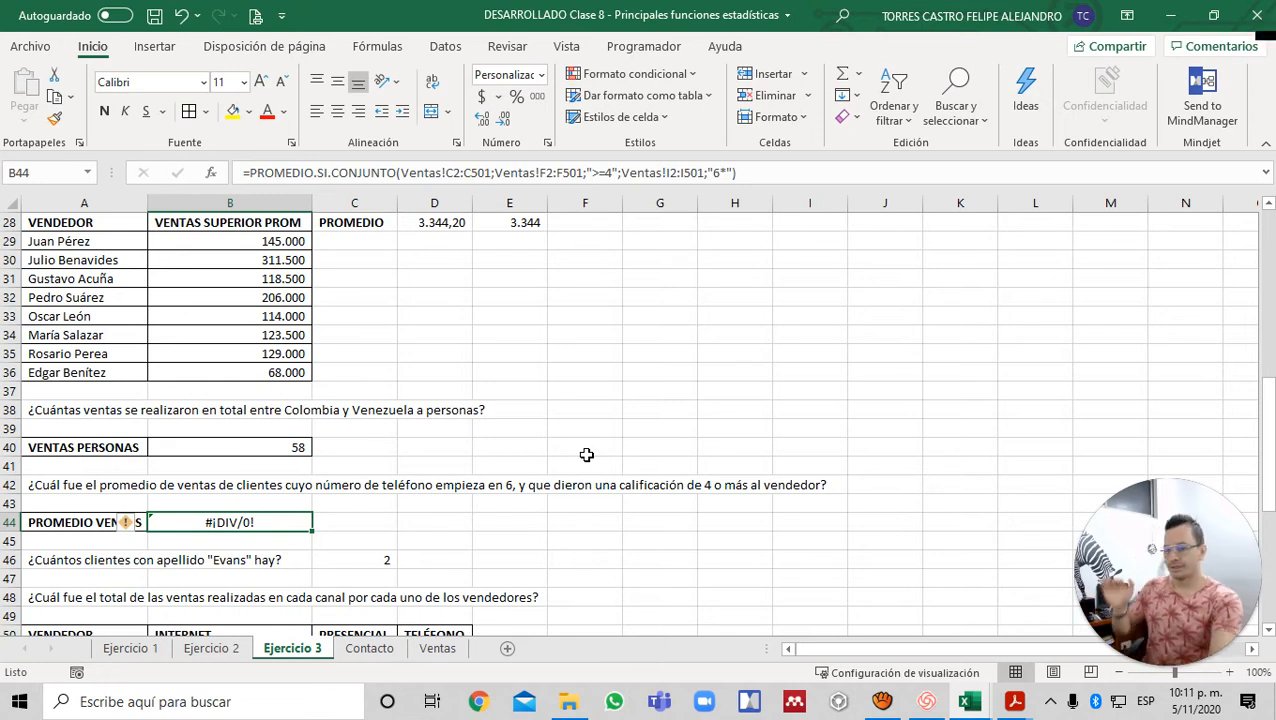
mouse_move(574, 716)
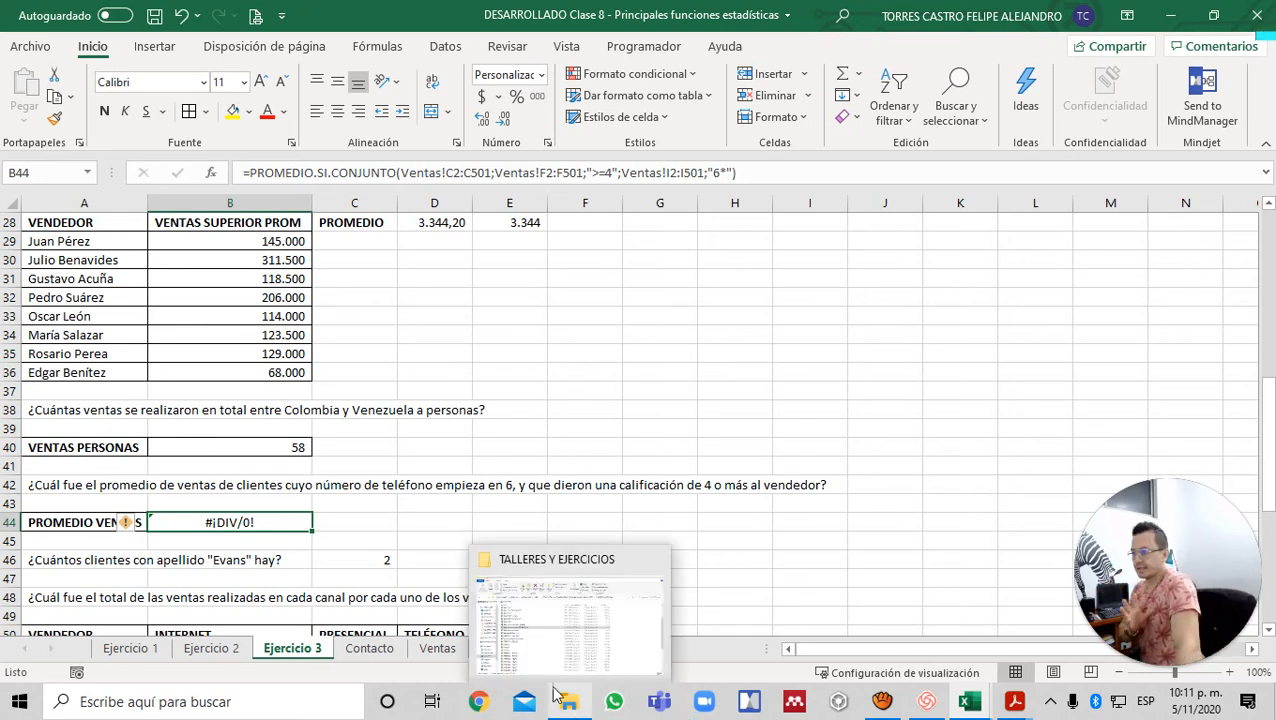
click(509, 368)
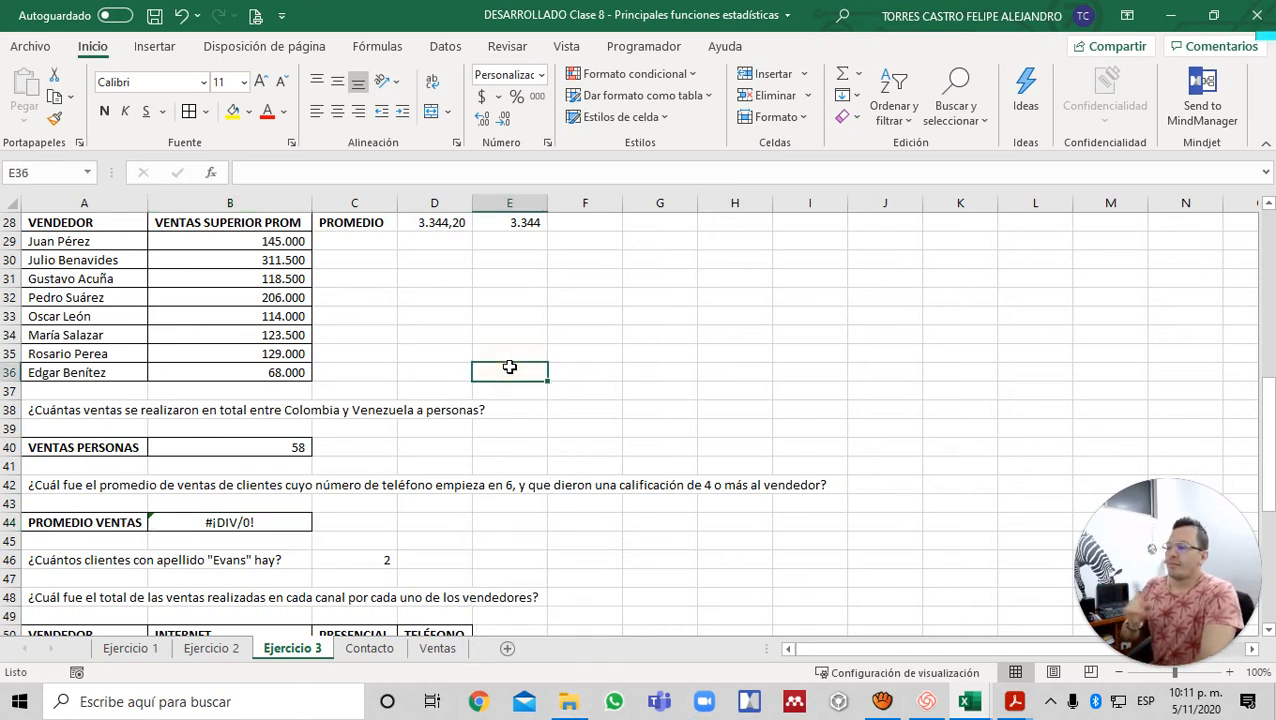
- Switch to the Principales funciones estadísticas presentation in Adobe Acrobat Reader and view its Referencias slide
click(1018, 708)
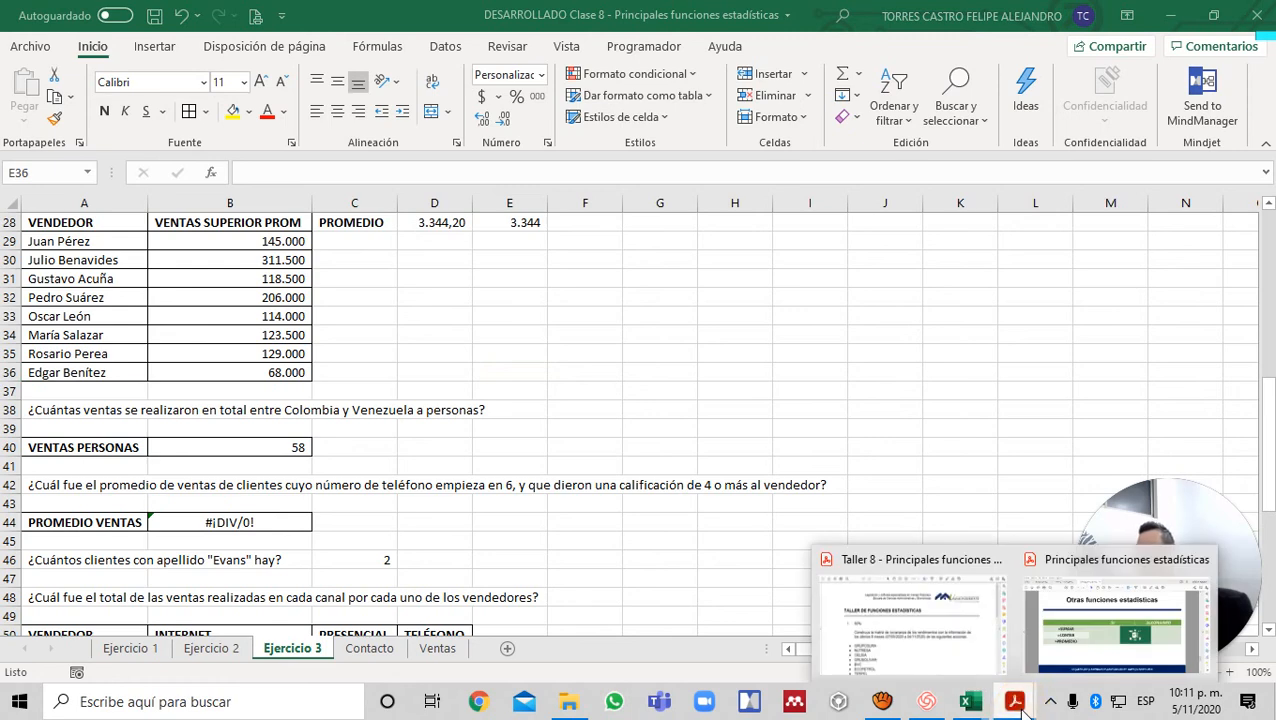
click(1074, 645)
scroll(1080, 628, down, 1)
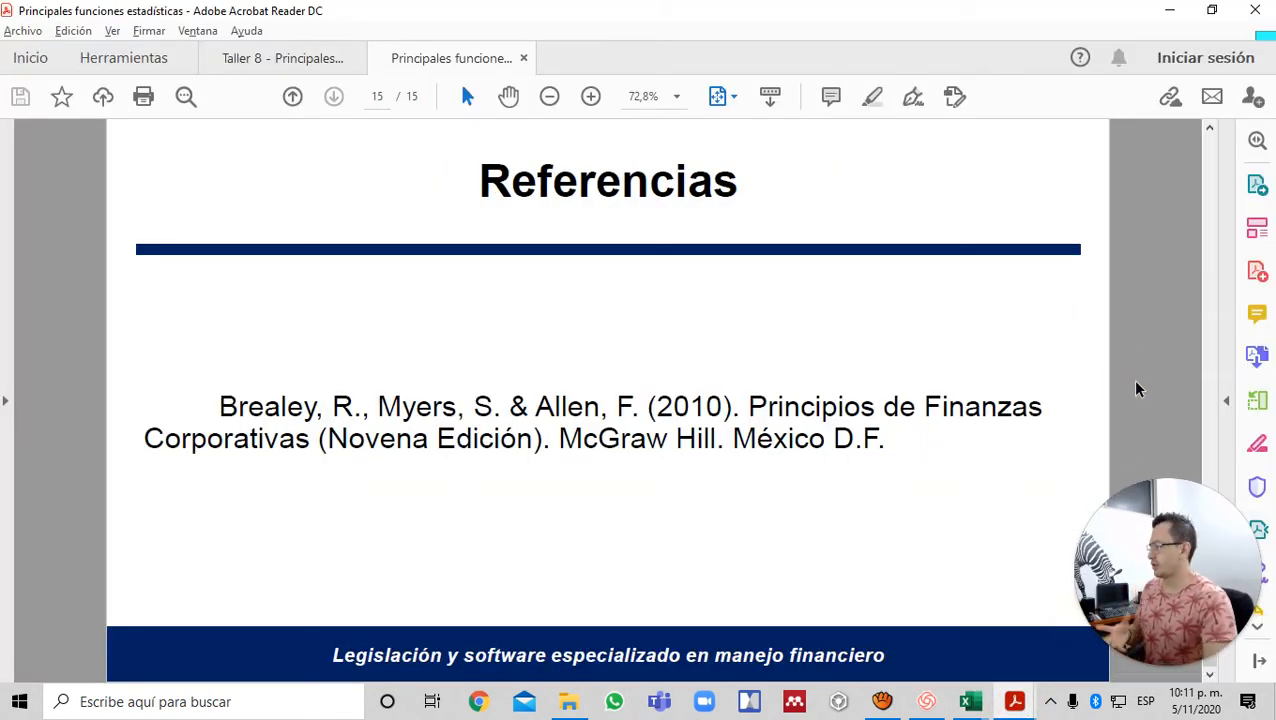
- Show the Taller 8 document and read the covariance matrix task with its list of shares
click(285, 59)
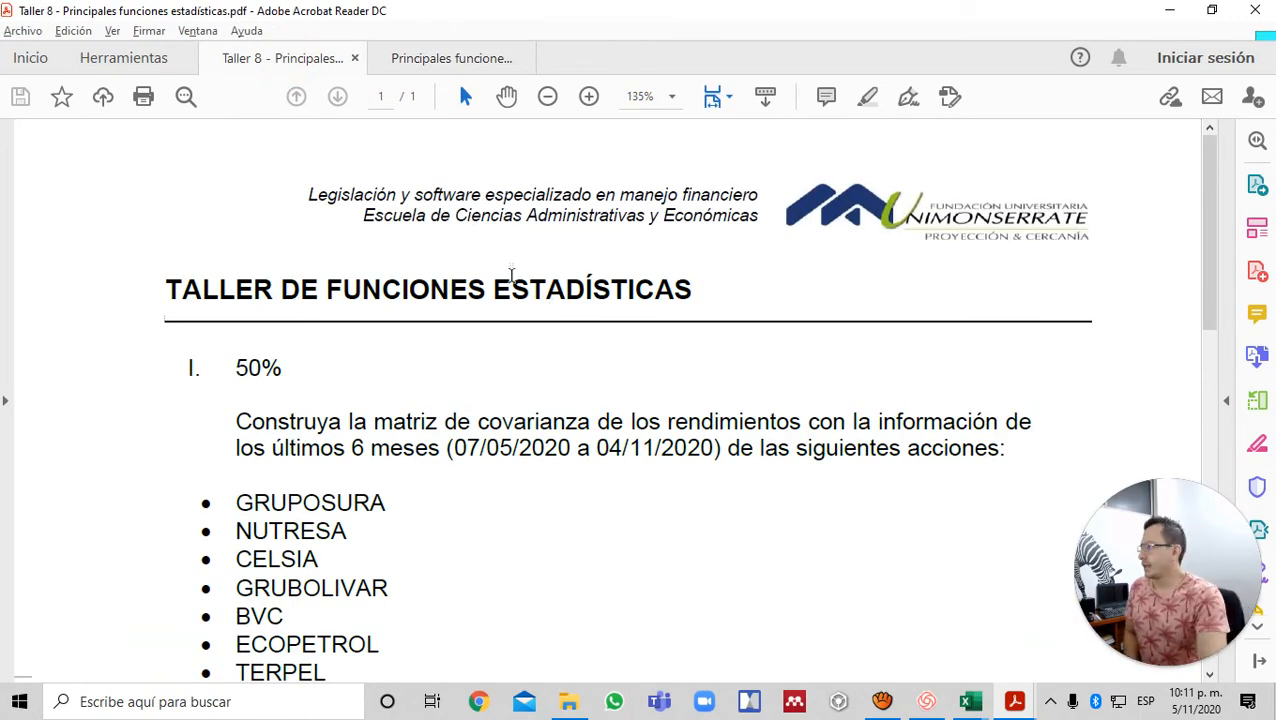
click(245, 421)
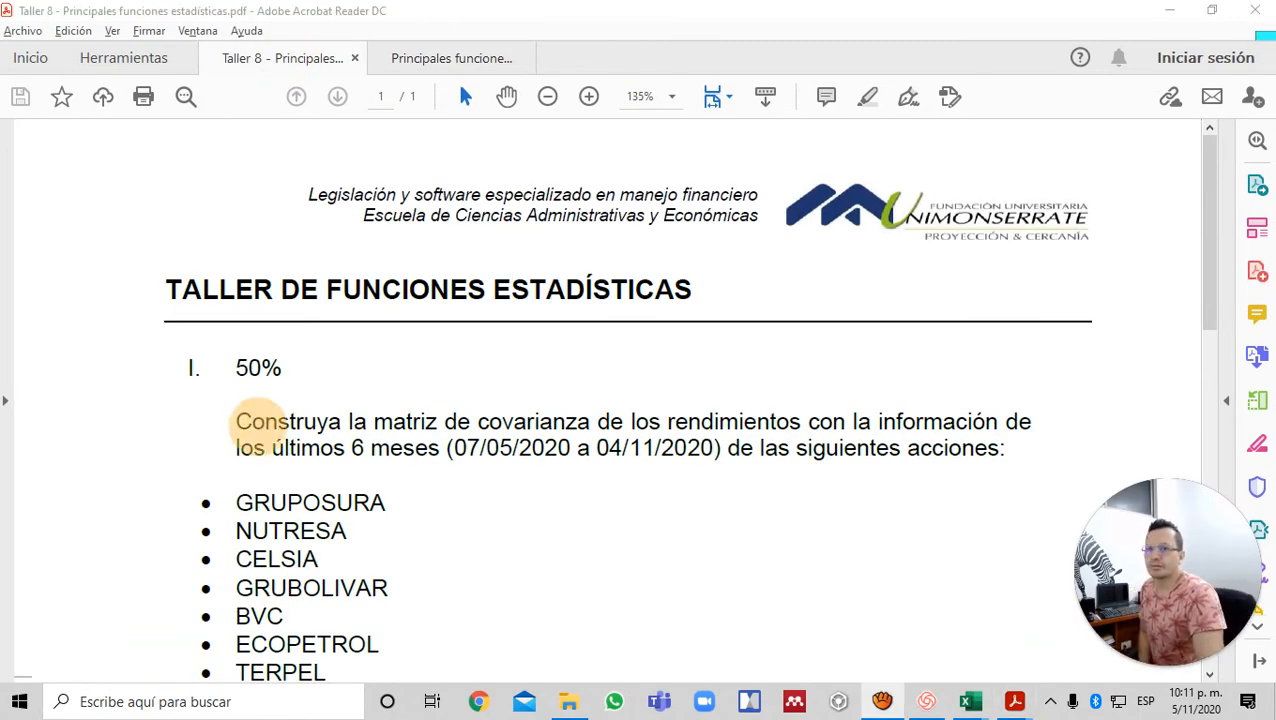
scroll(200, 491, down, 3)
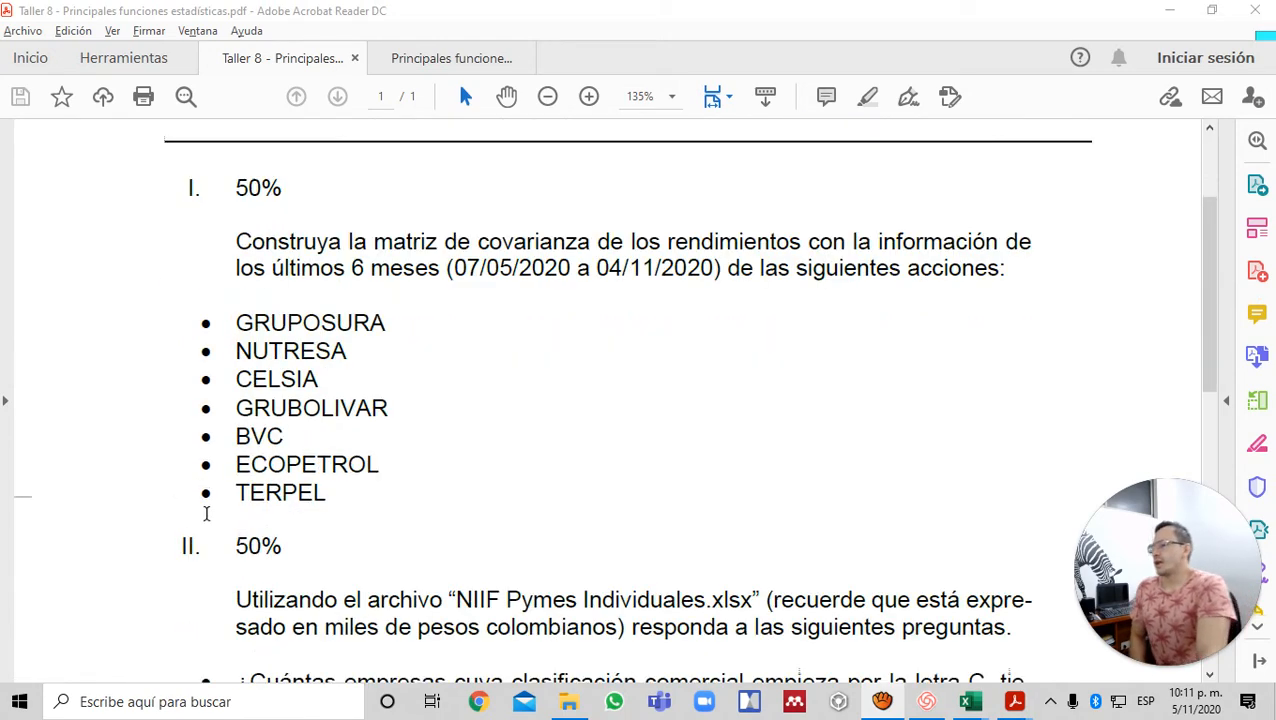
- Review the Taller 8 covariance matrix task and its list of shares from GRUPOSURA to TERPEL
scroll(210, 496, down, 3)
scroll(290, 615, up, 5)
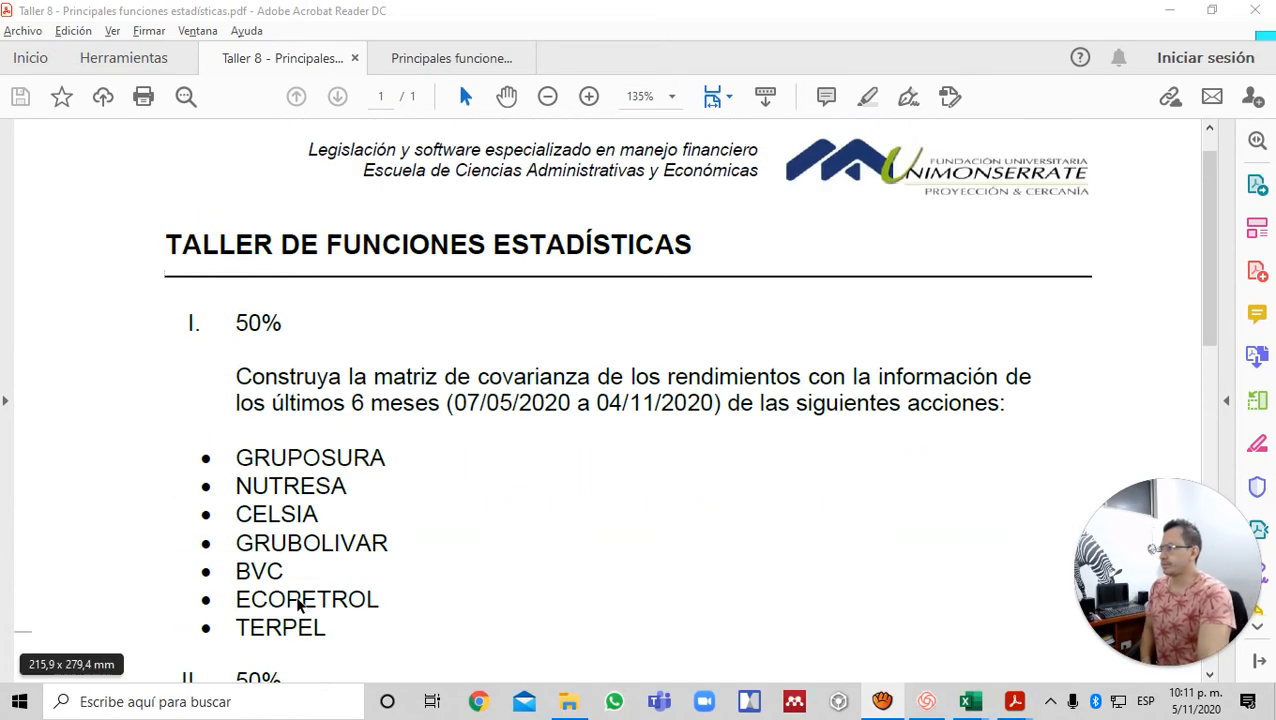
scroll(437, 494, down, 2)
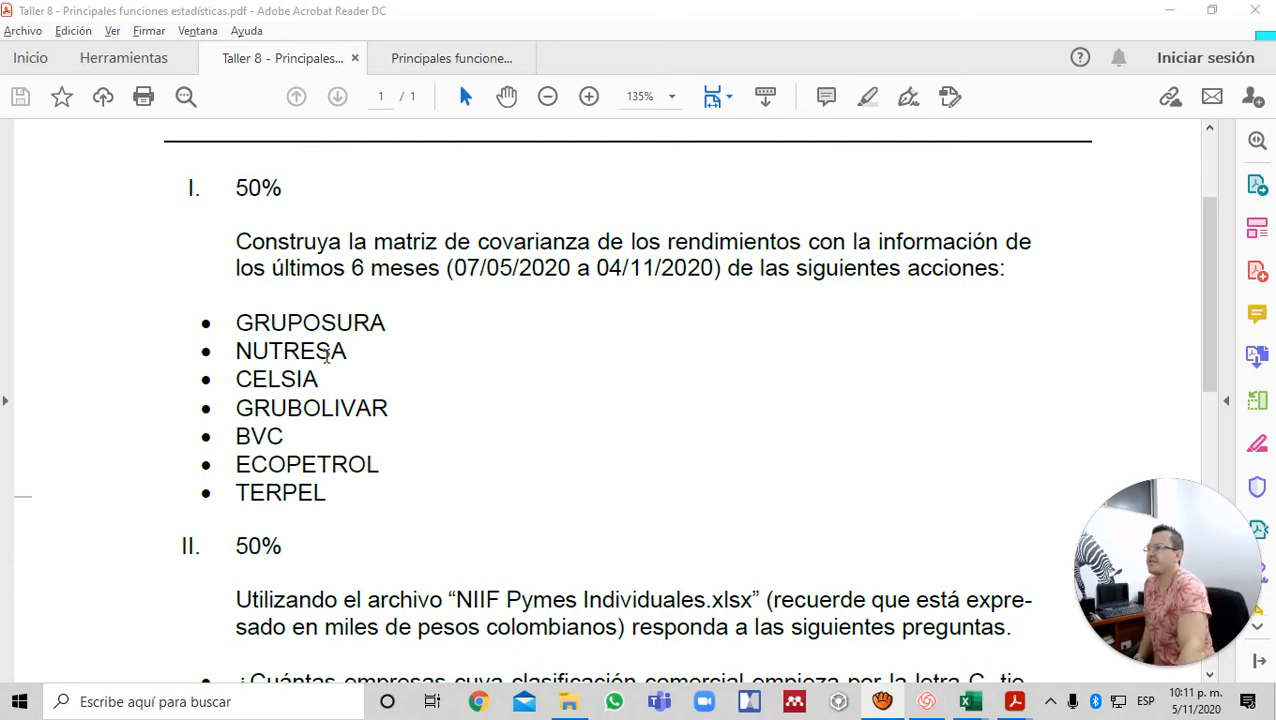
drag(236, 320, 346, 491)
click(631, 328)
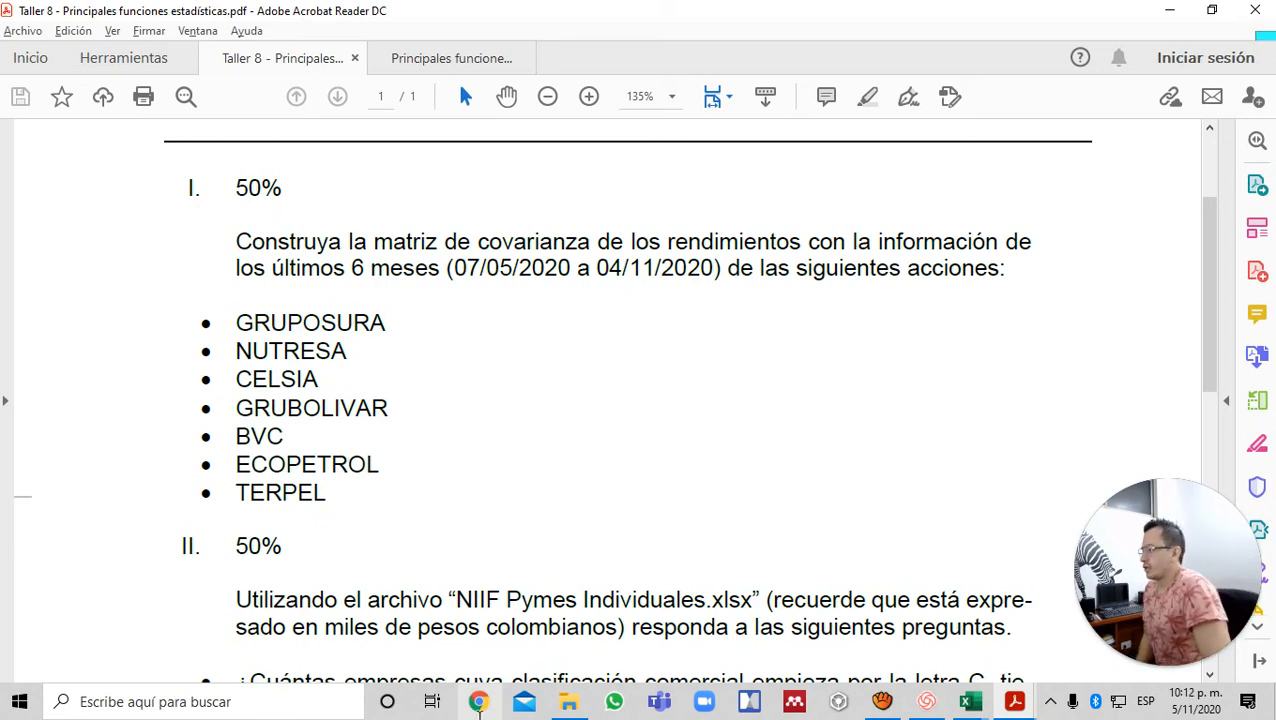
- Switch to Chrome, close the extra tab and search Google for BVC
click(478, 701)
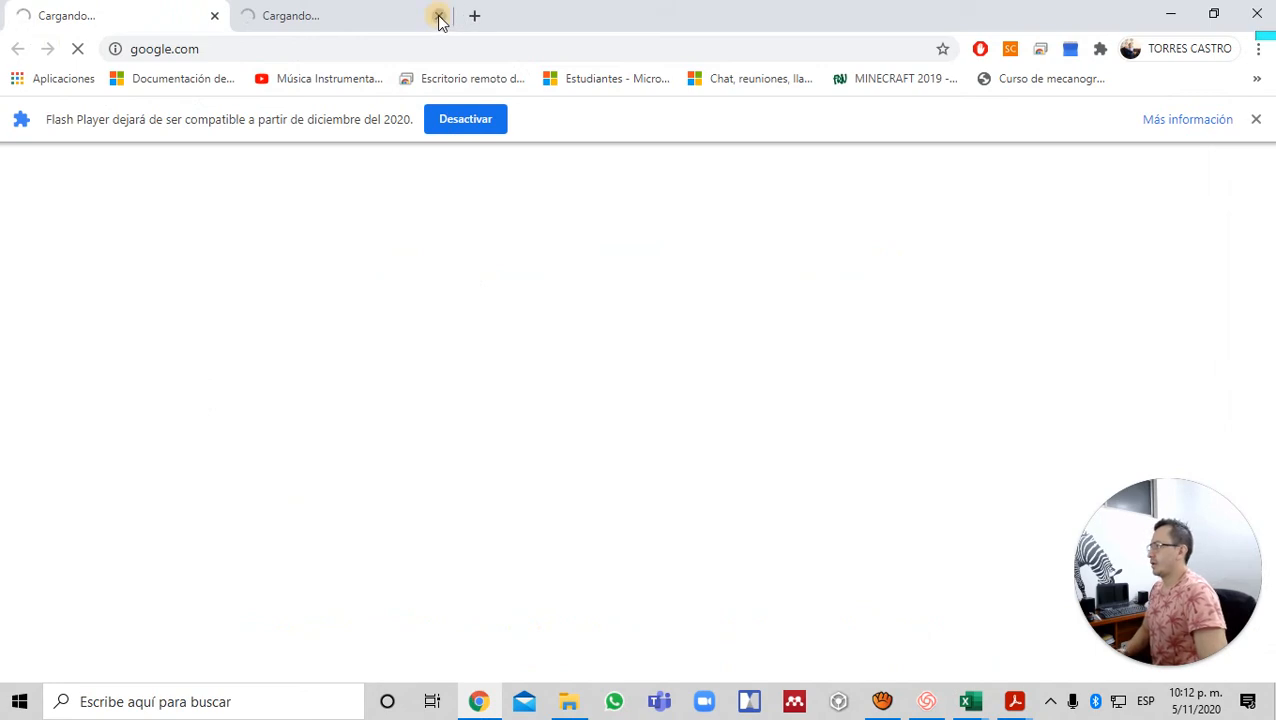
click(439, 17)
click(442, 40)
text(BV)
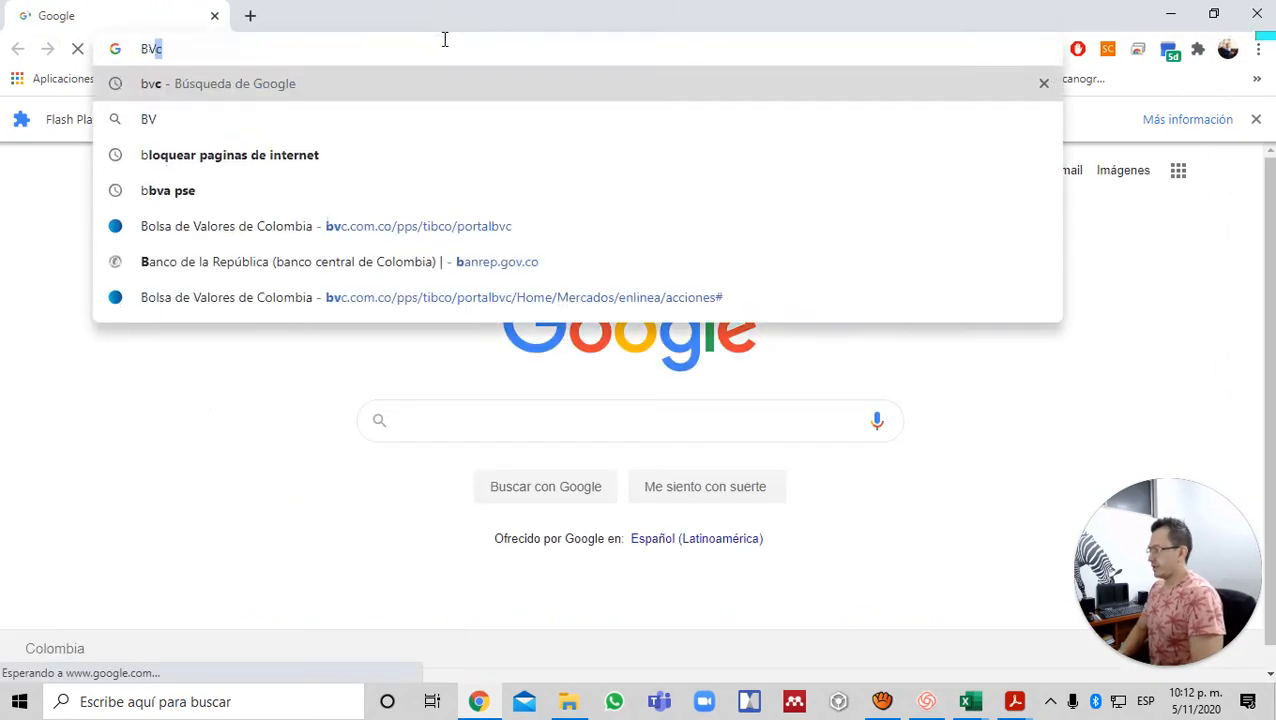
text(C)
key(Return)
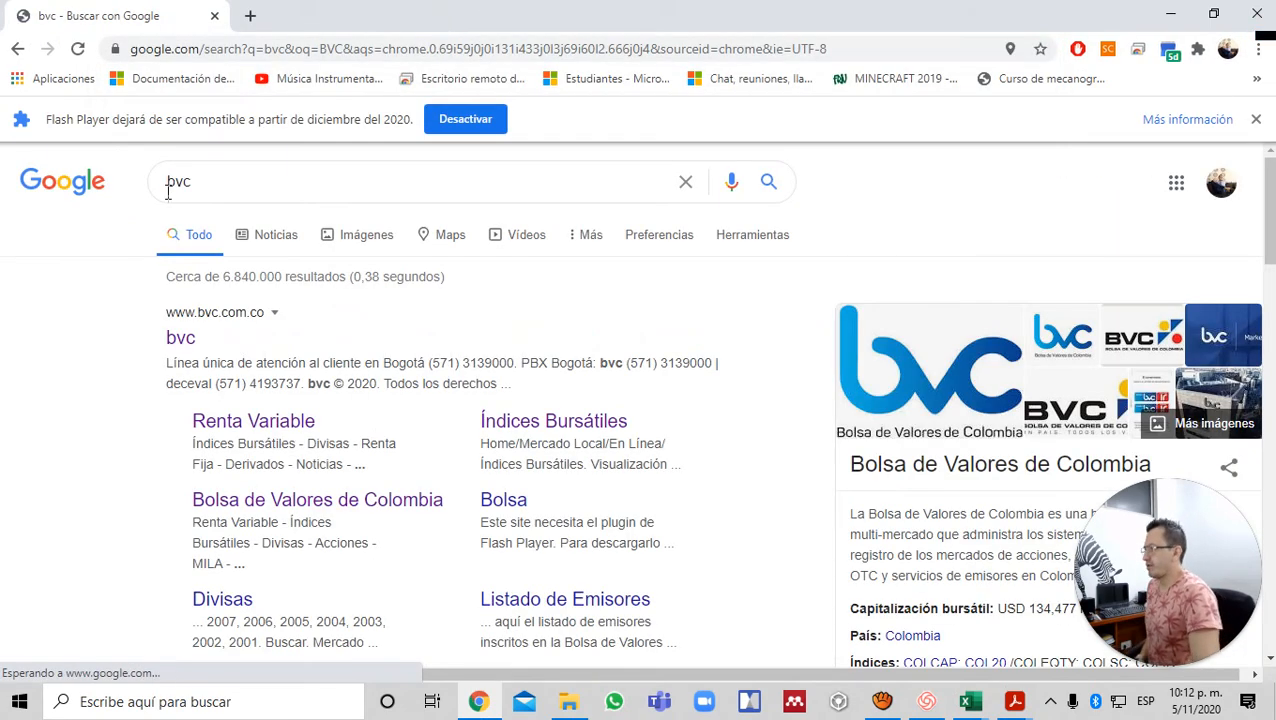
- Open the bvc website from the search results and enter the Bolsa de Valores de Colombia portal
click(182, 342)
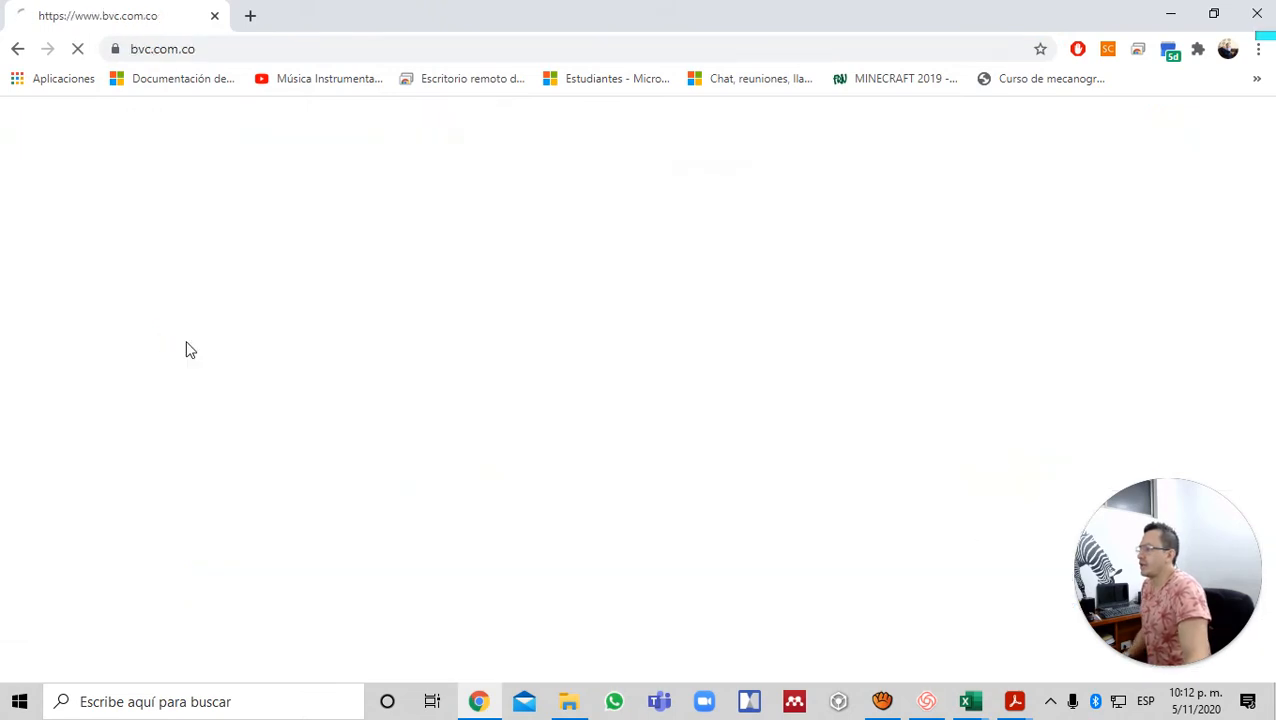
scroll(298, 337, down, 2)
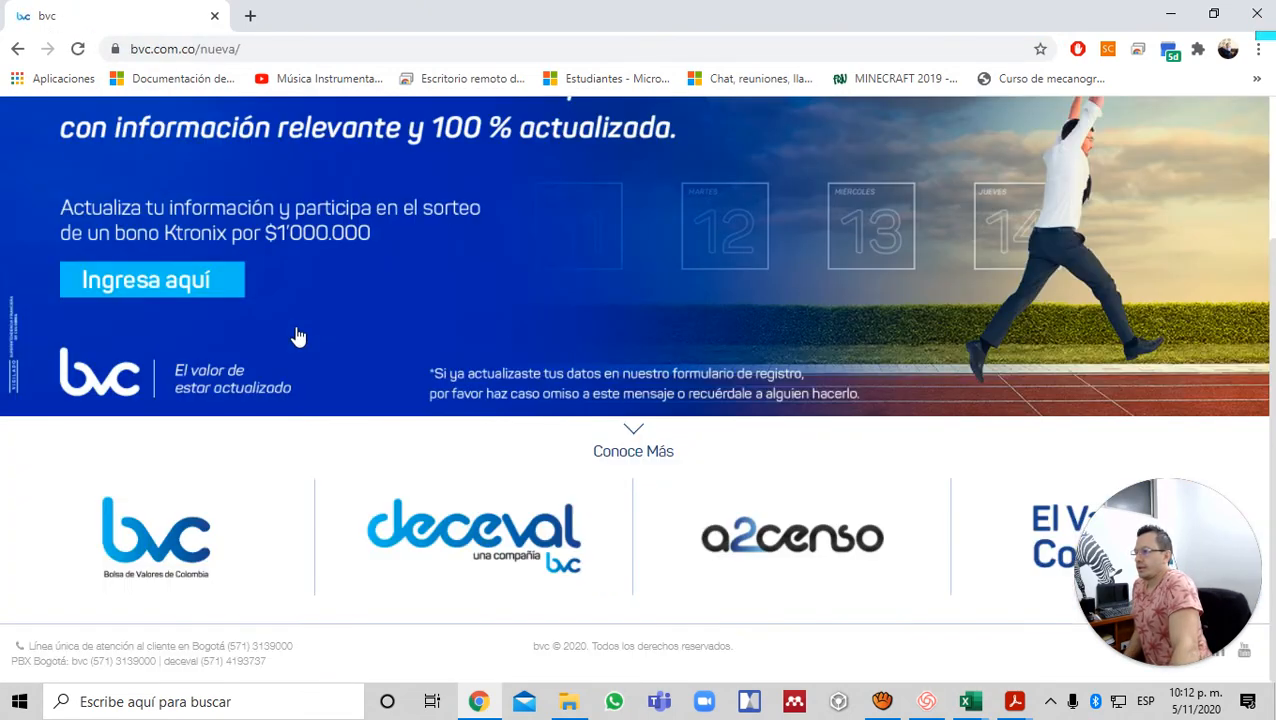
click(170, 545)
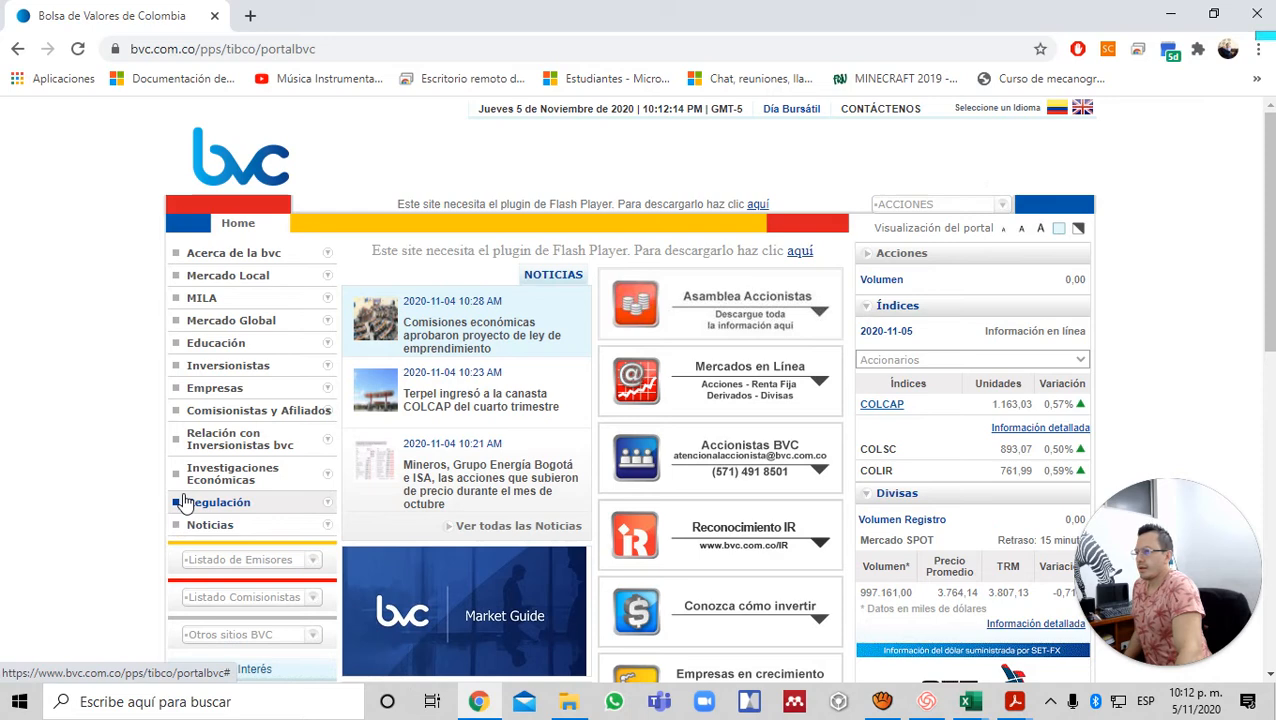
- Open Mercados en Línea and examine the Mercado de Renta Variable table of operation types
click(720, 380)
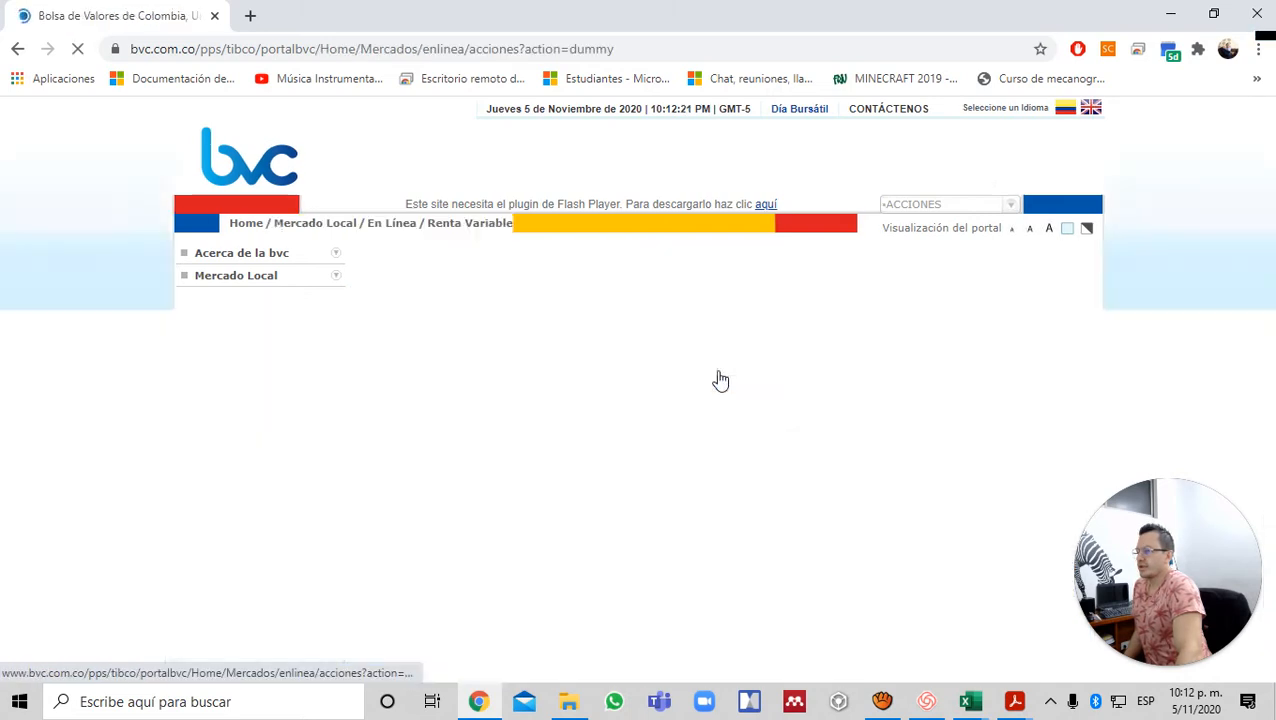
scroll(476, 415, down, 2)
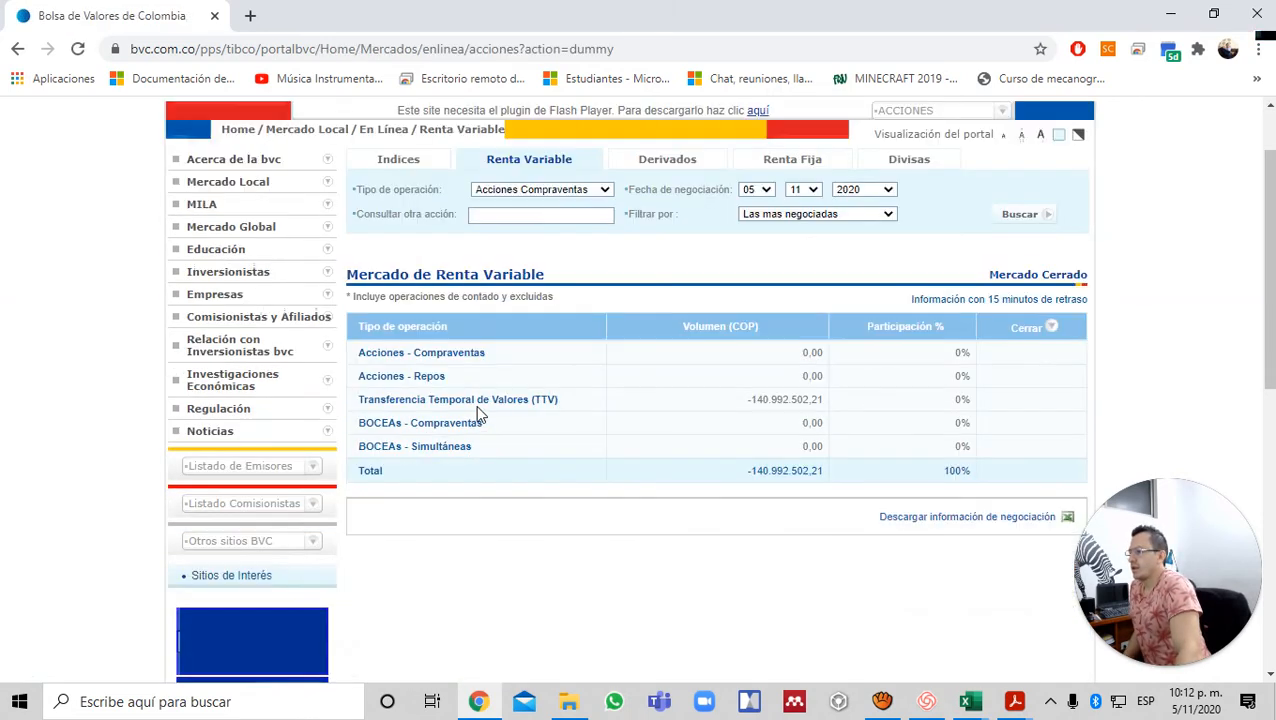
scroll(476, 415, up, 1)
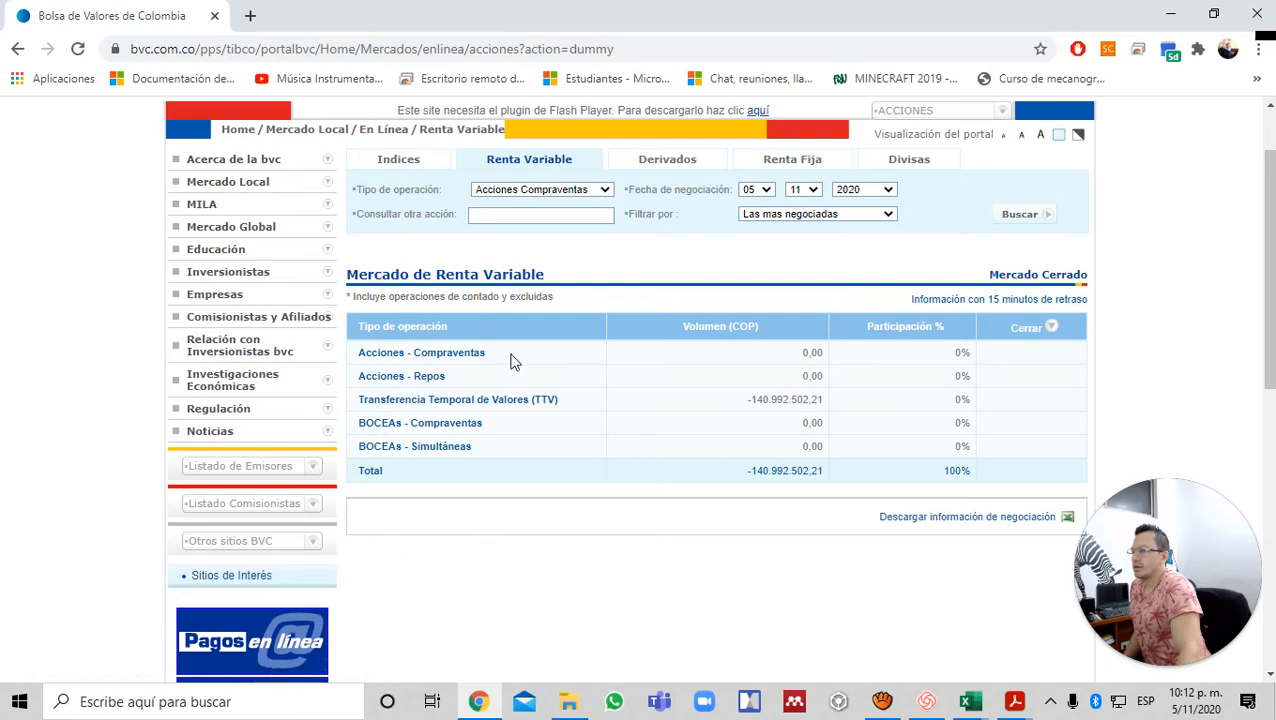
scroll(455, 333, up, 1)
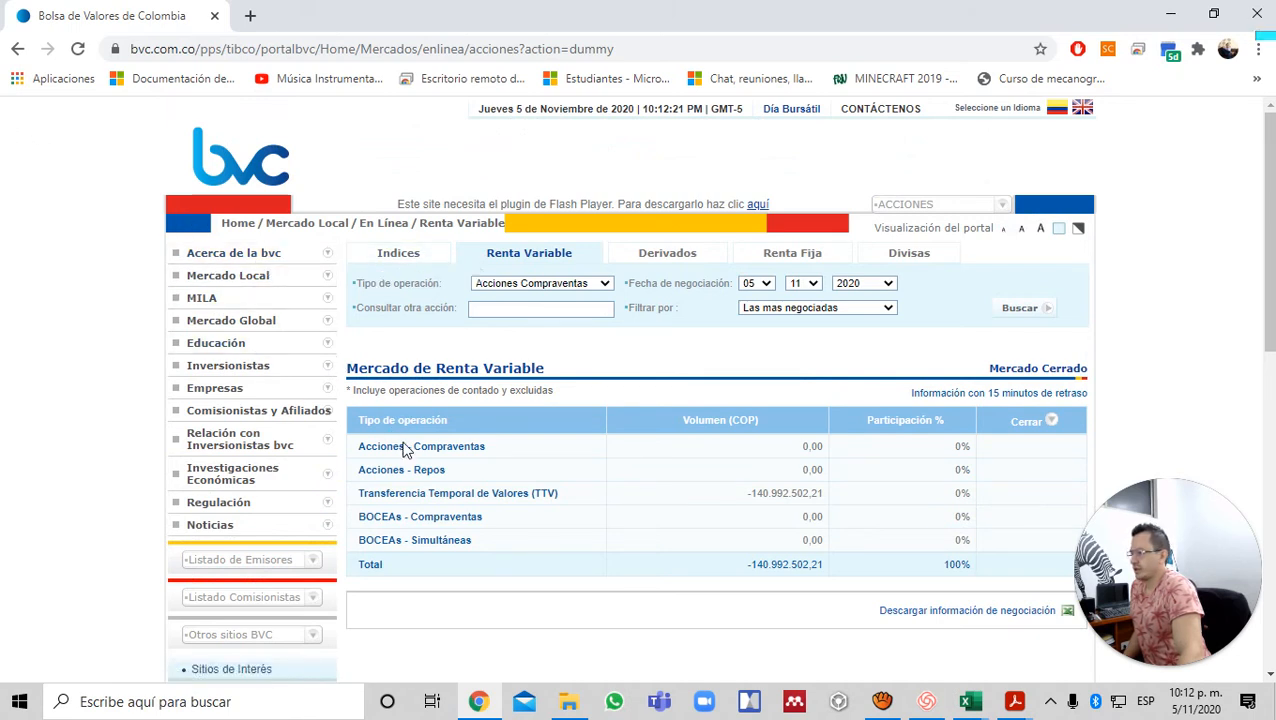
- Return to the portal's home page and look over its market sections, indices and currencies
click(17, 48)
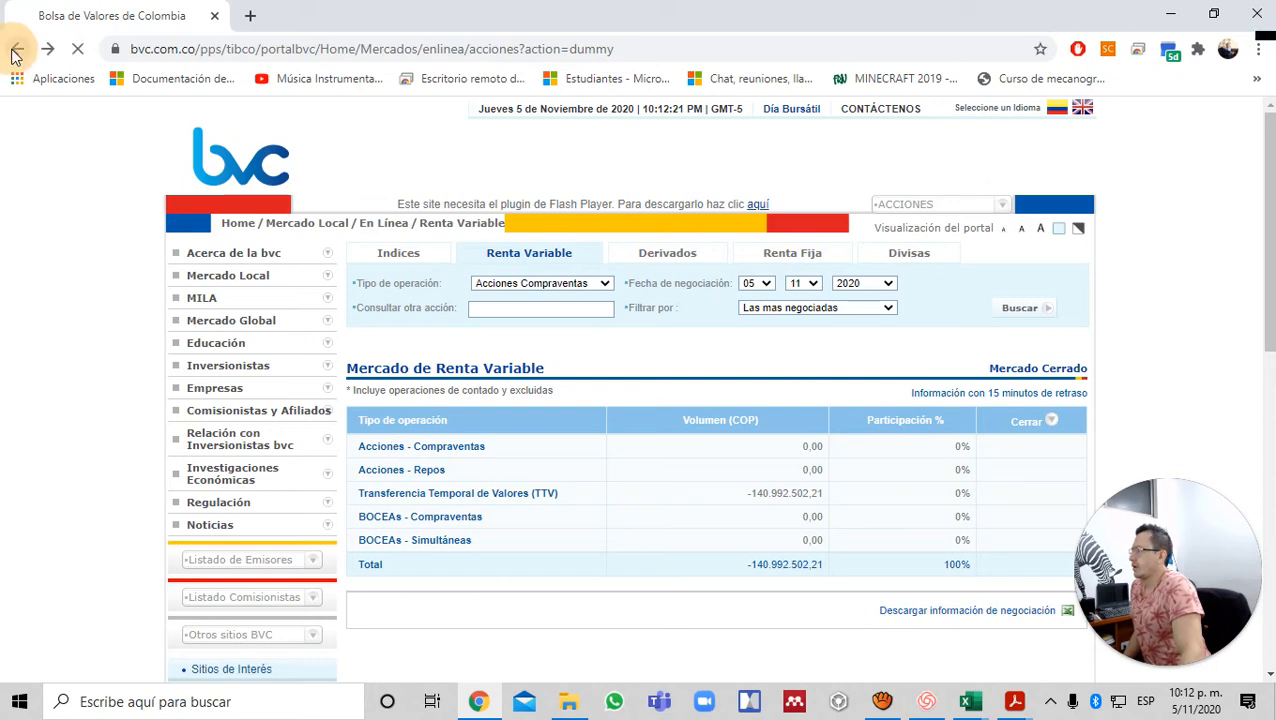
scroll(940, 388, down, 2)
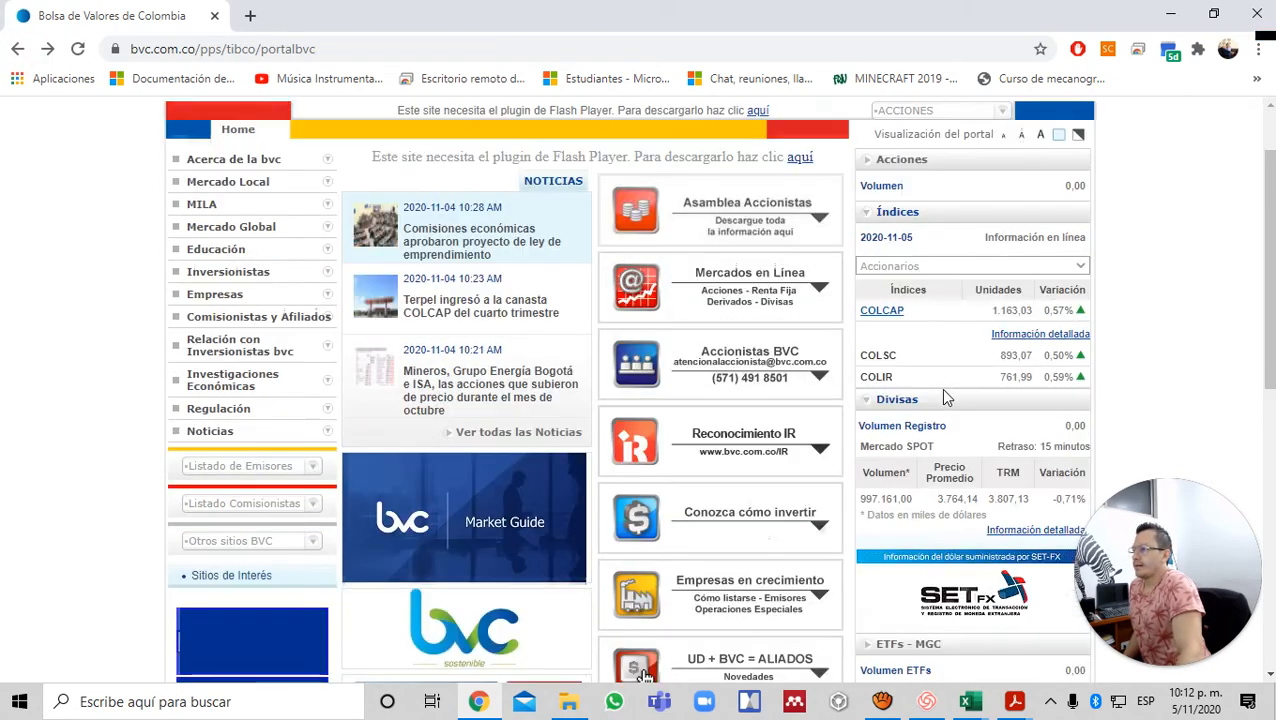
scroll(1070, 368, down, 1)
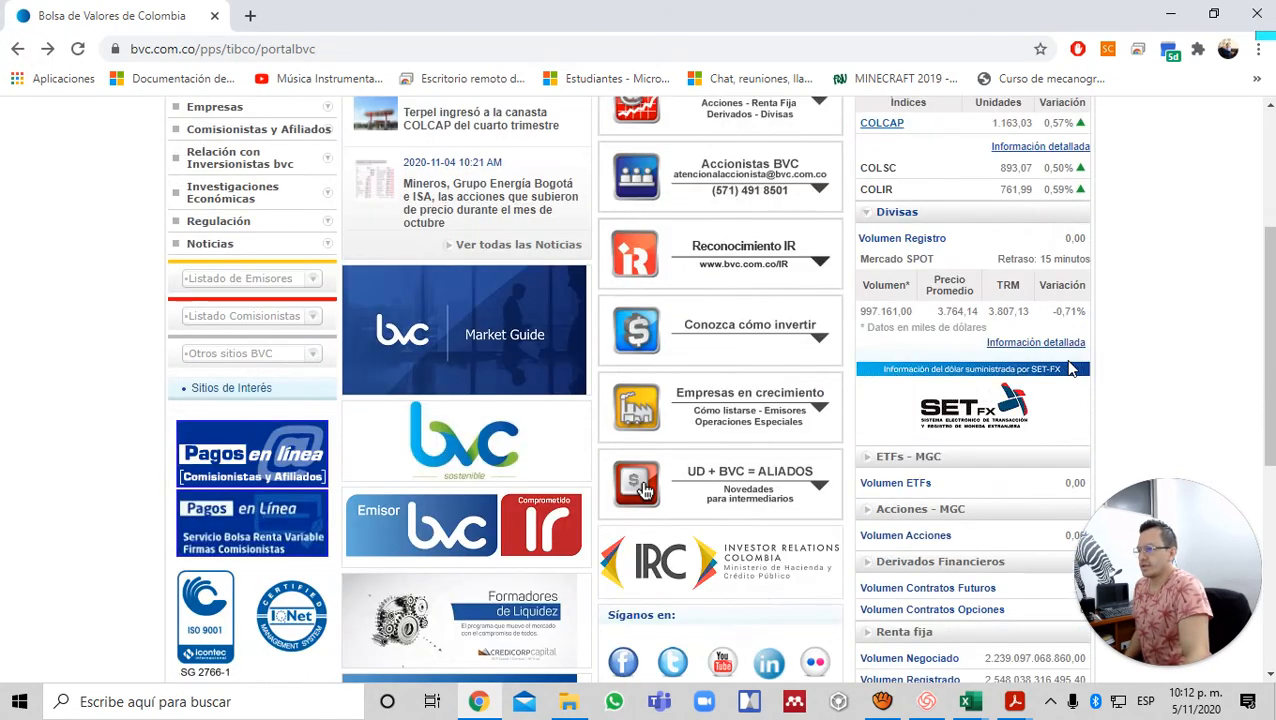
scroll(880, 458, up, 3)
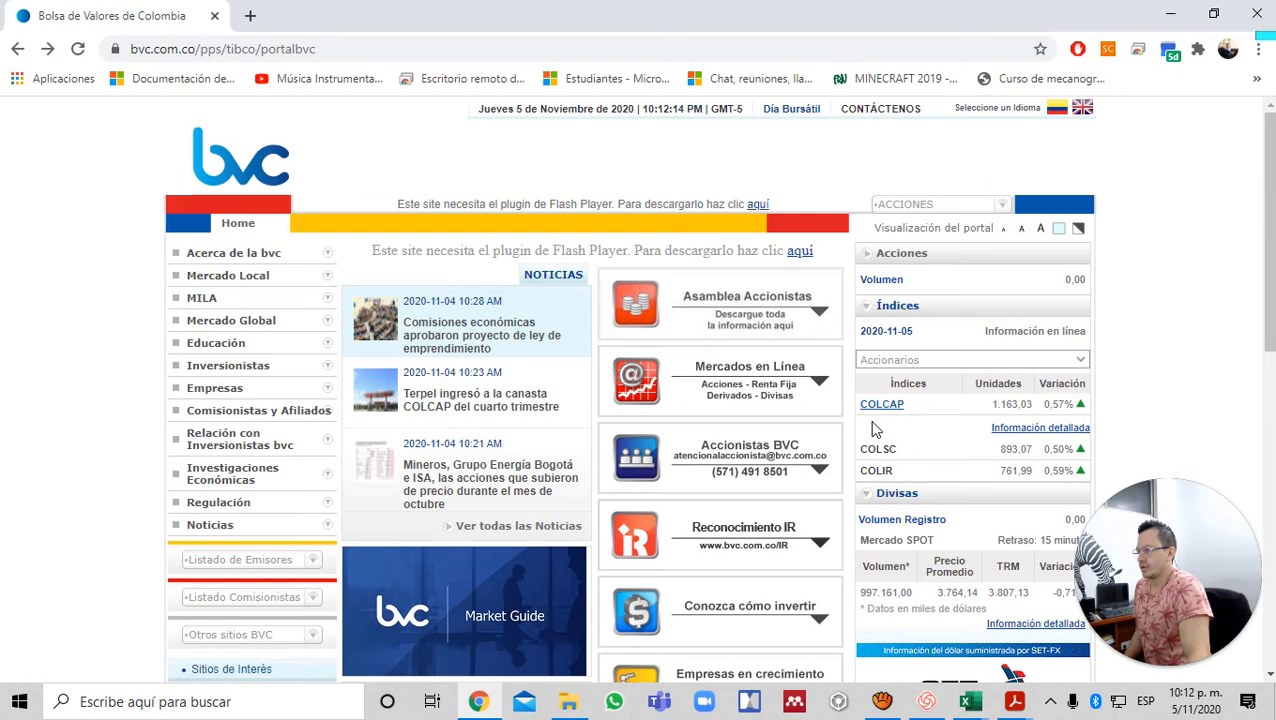
scroll(873, 428, down, 1)
scroll(873, 422, up, 1)
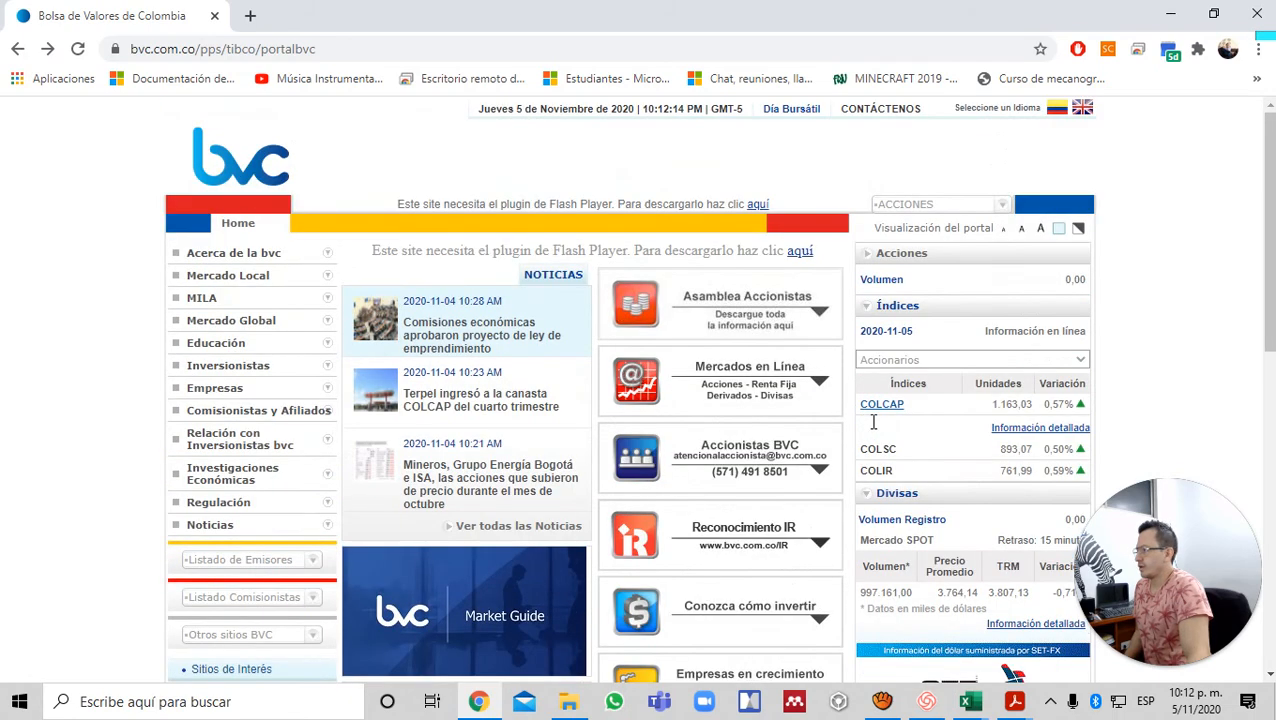
- Reopen Mercados en Línea, check the Índices listing and return to the Renta Variable page
click(820, 388)
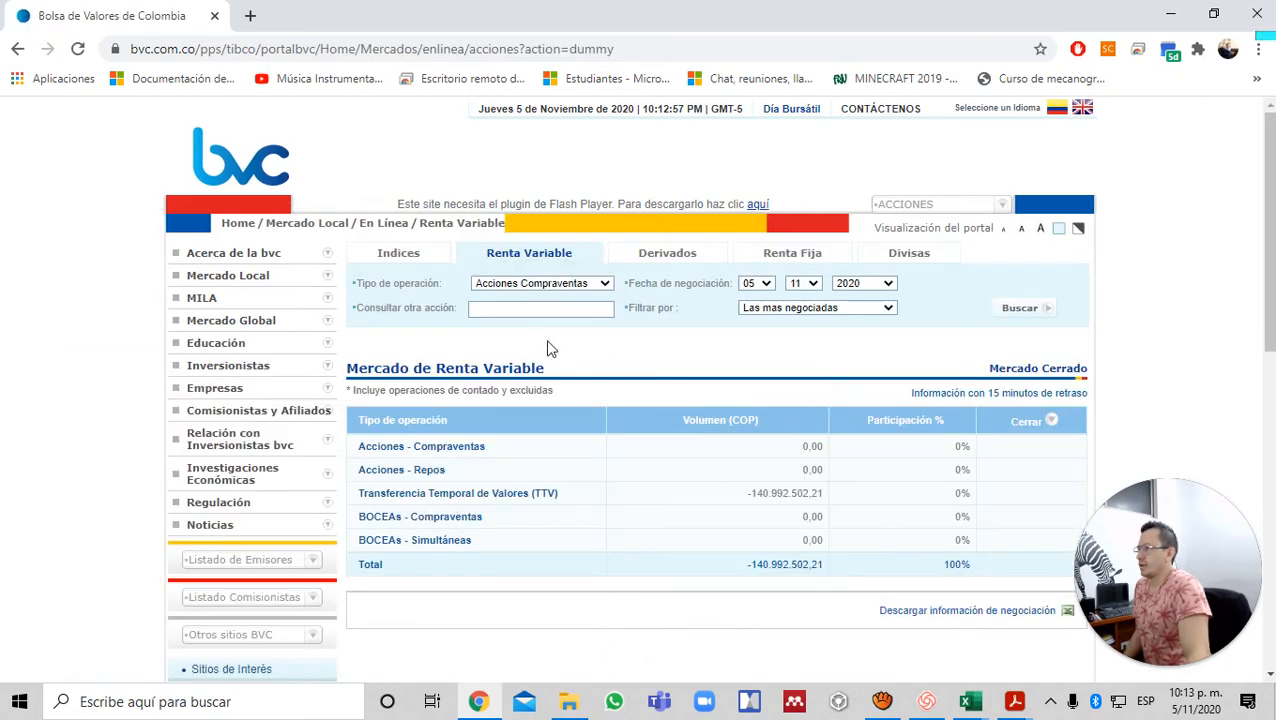
click(400, 254)
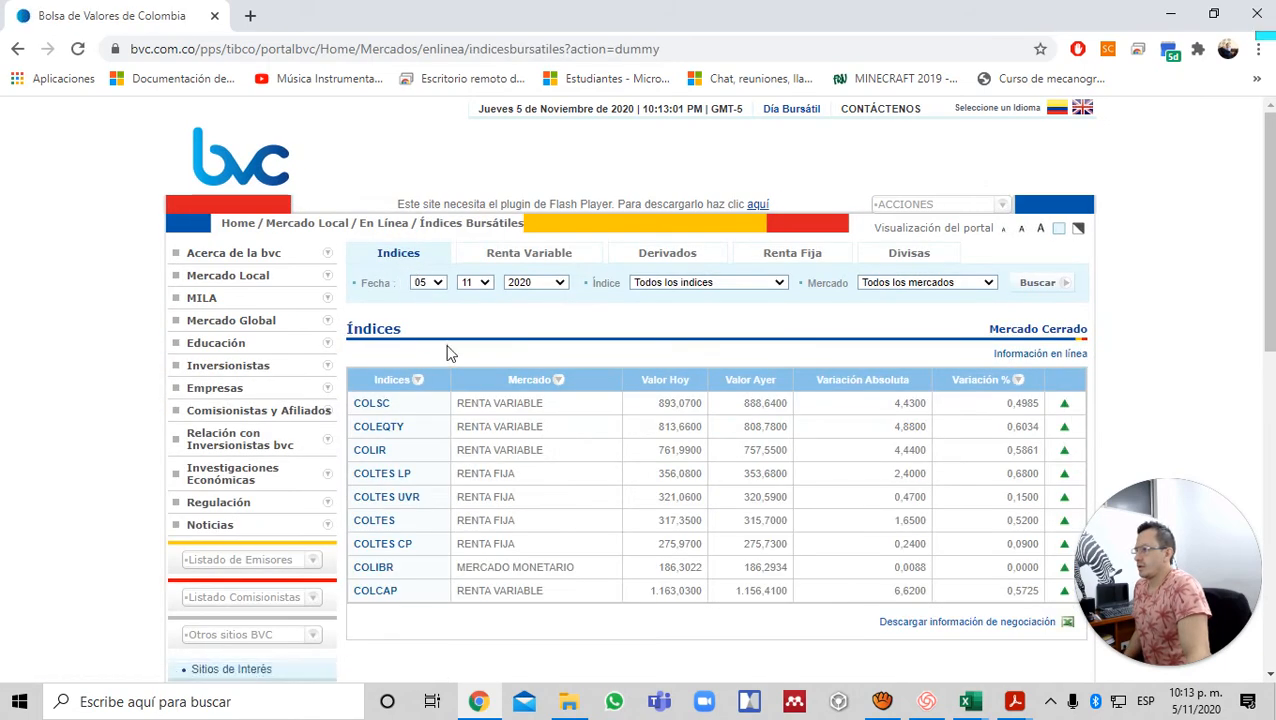
scroll(447, 353, down, 2)
scroll(447, 350, up, 2)
click(519, 258)
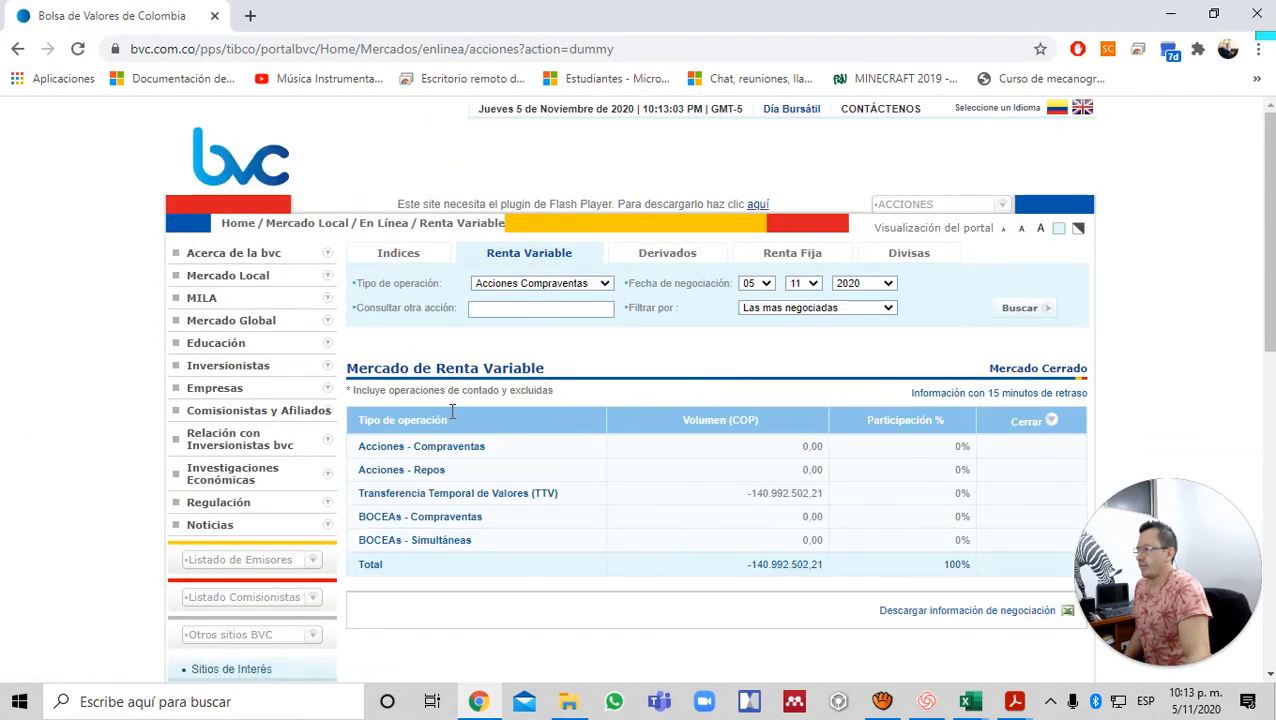
- Download the Renta Variable negotiation information and check the options of the ACCIONES selector
scroll(453, 412, down, 2)
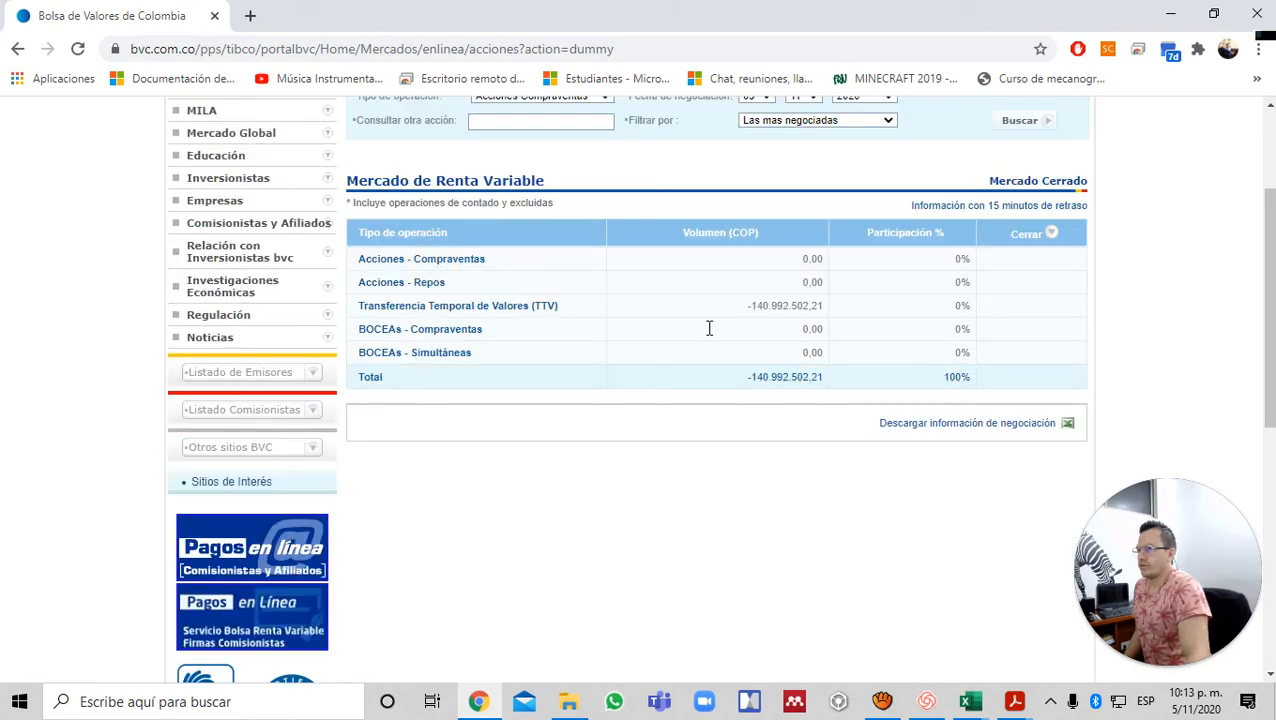
click(935, 428)
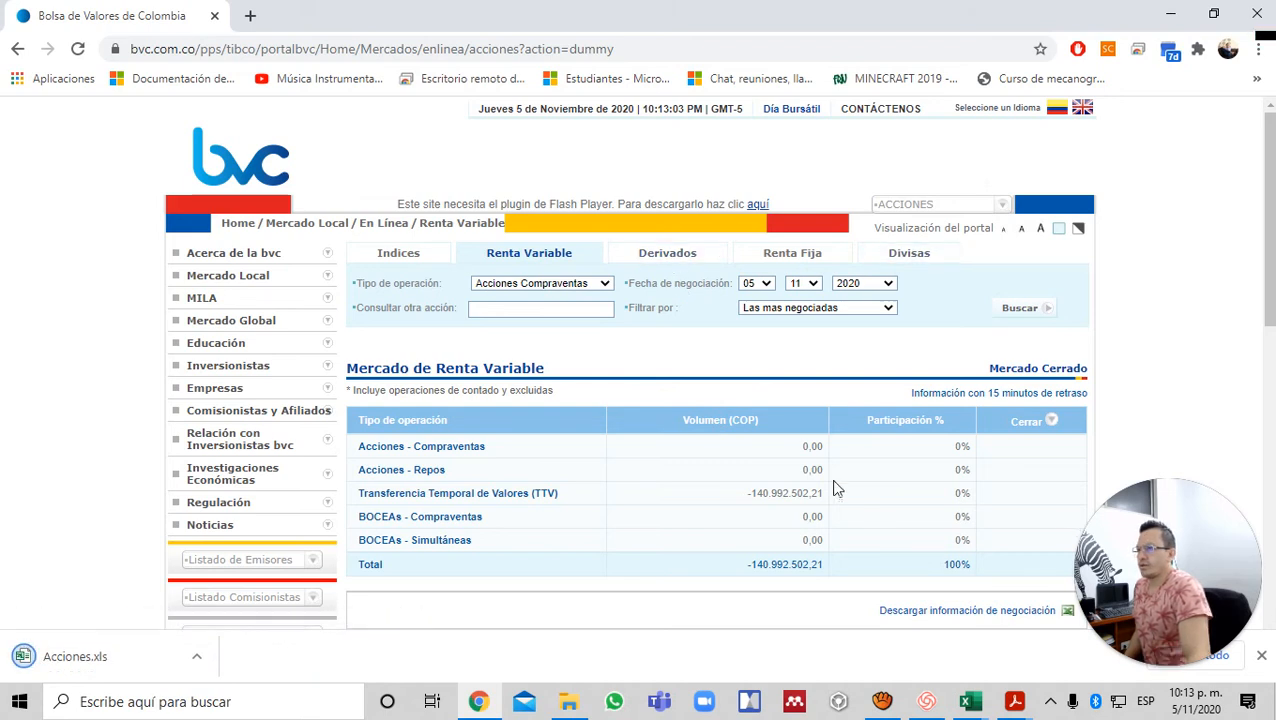
click(1003, 205)
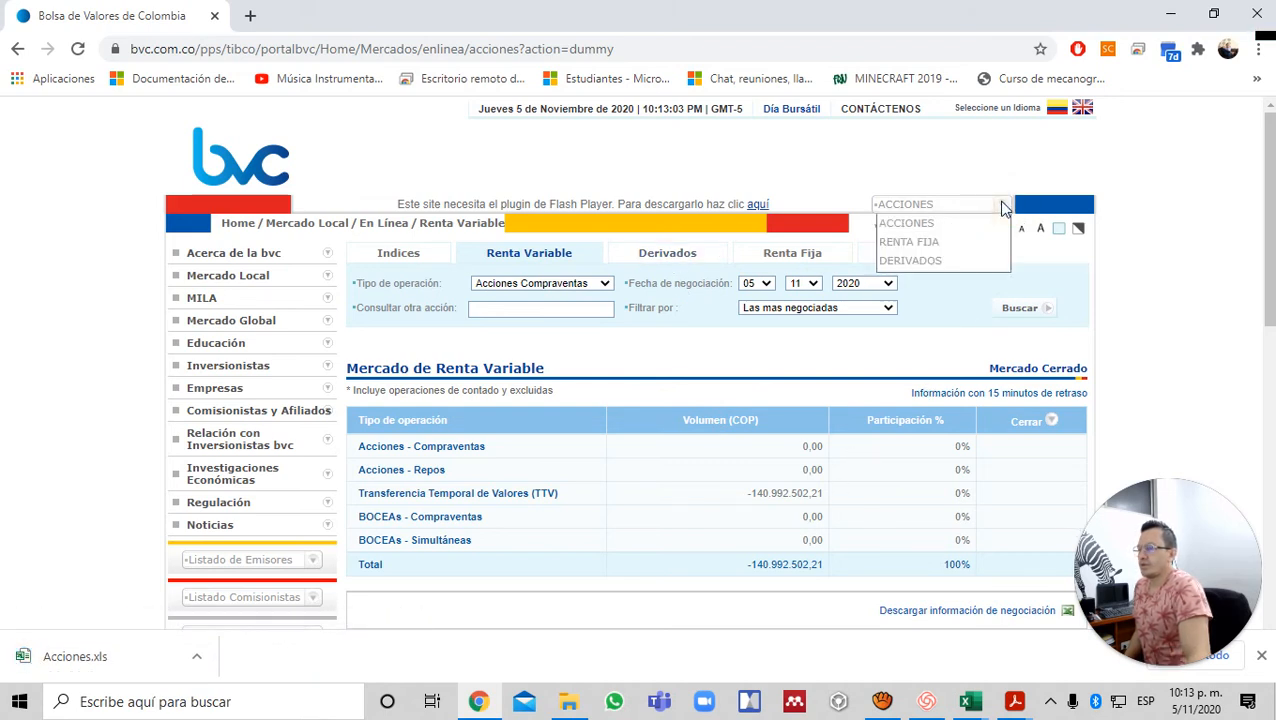
click(1005, 203)
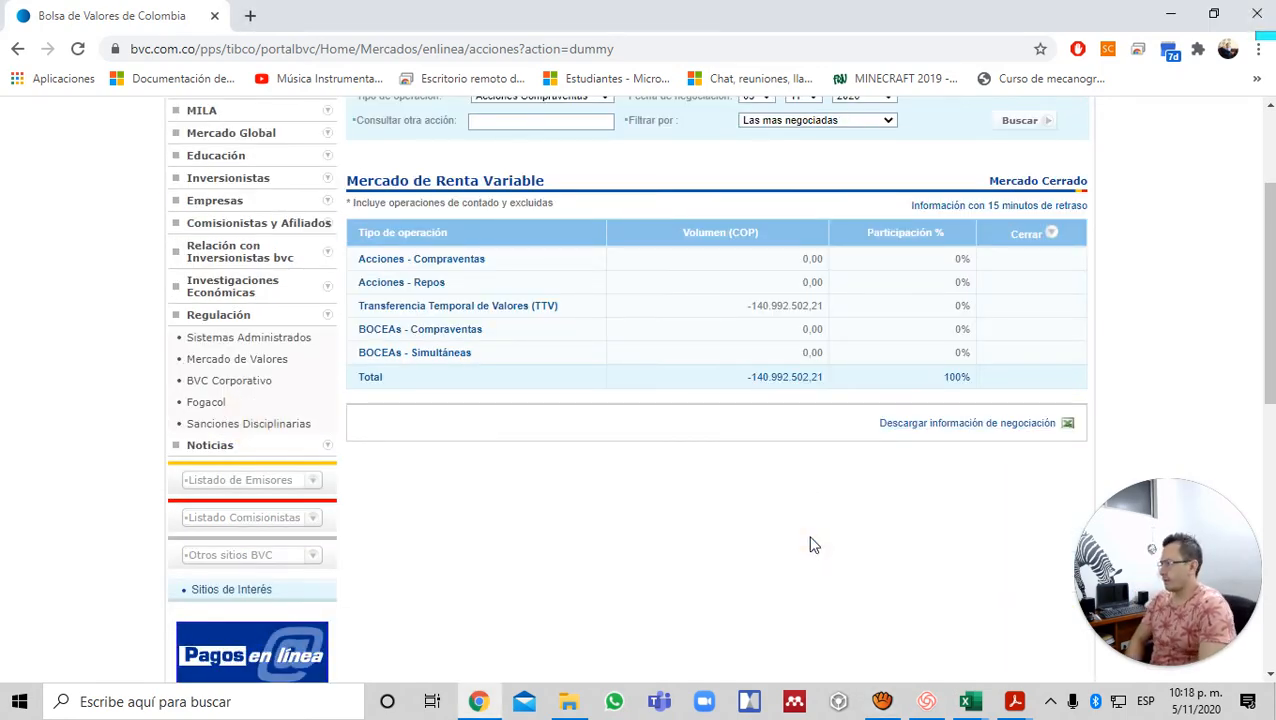
- Switch to the Taller 8 document in Adobe Acrobat Reader and select the share name GRUPOSURA
scroll(875, 498, up, 2)
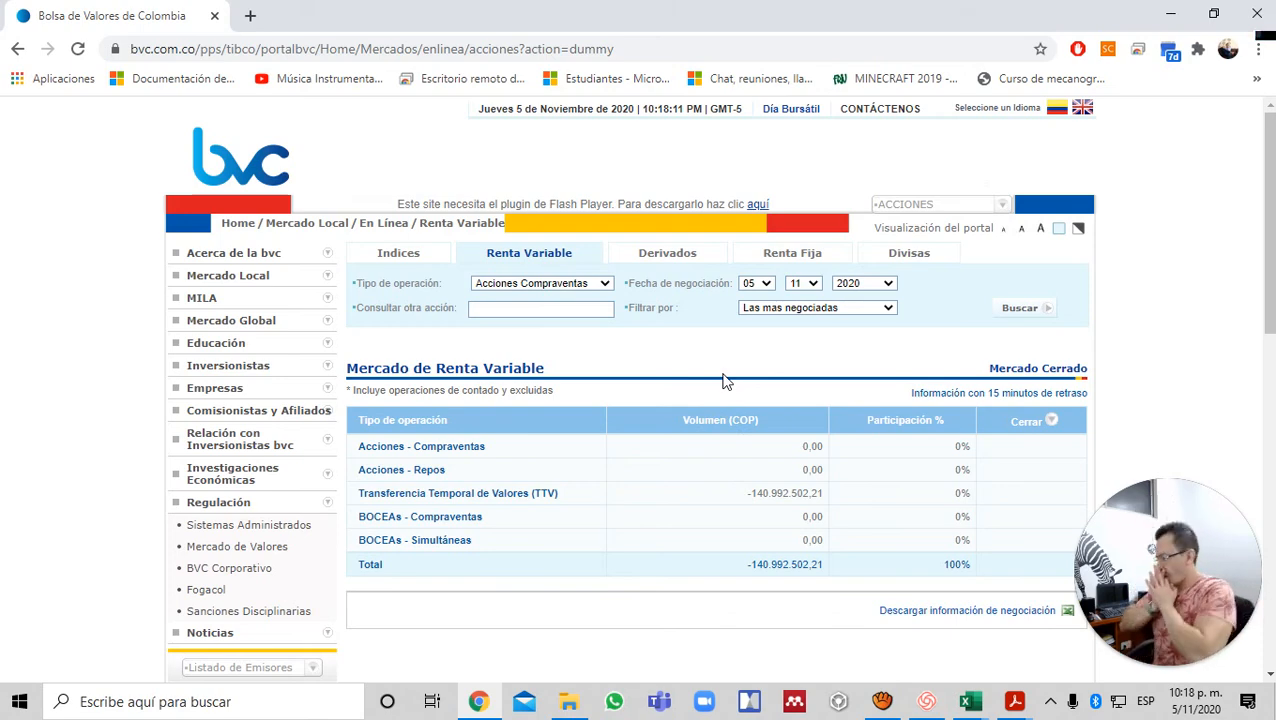
key(alt+Tab)
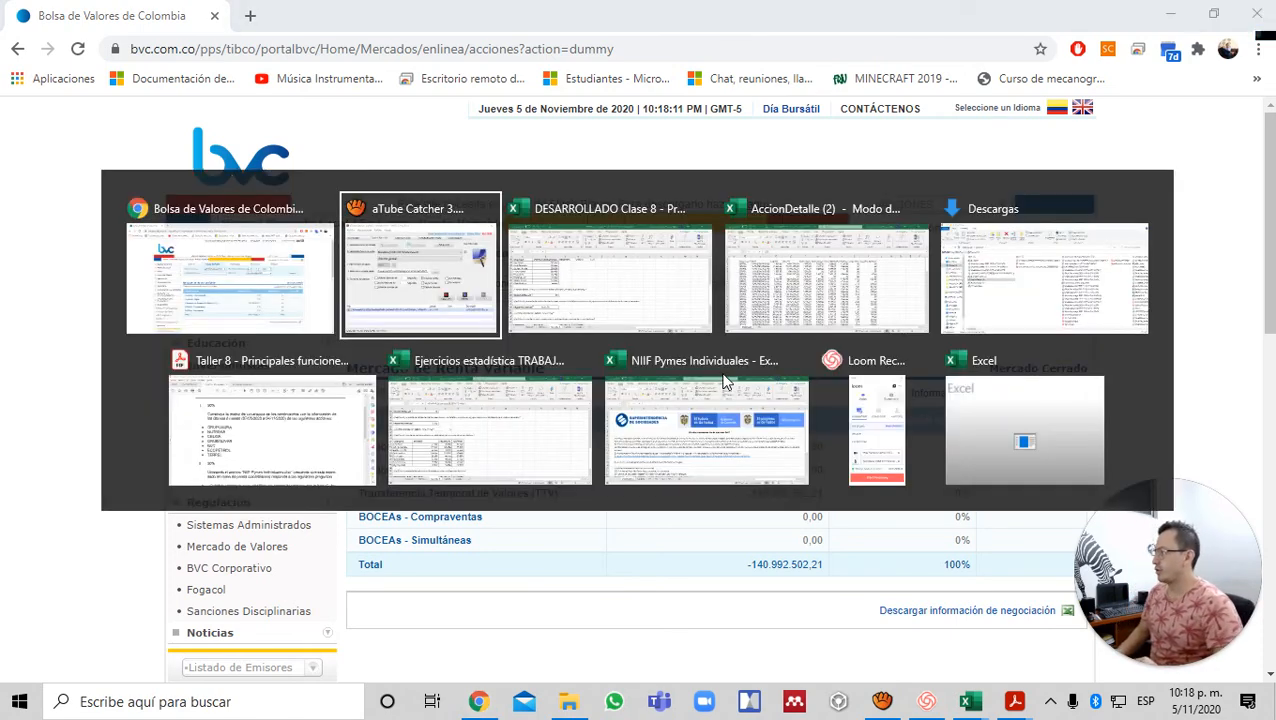
key(alt+Tab)
key(alt+Tab)
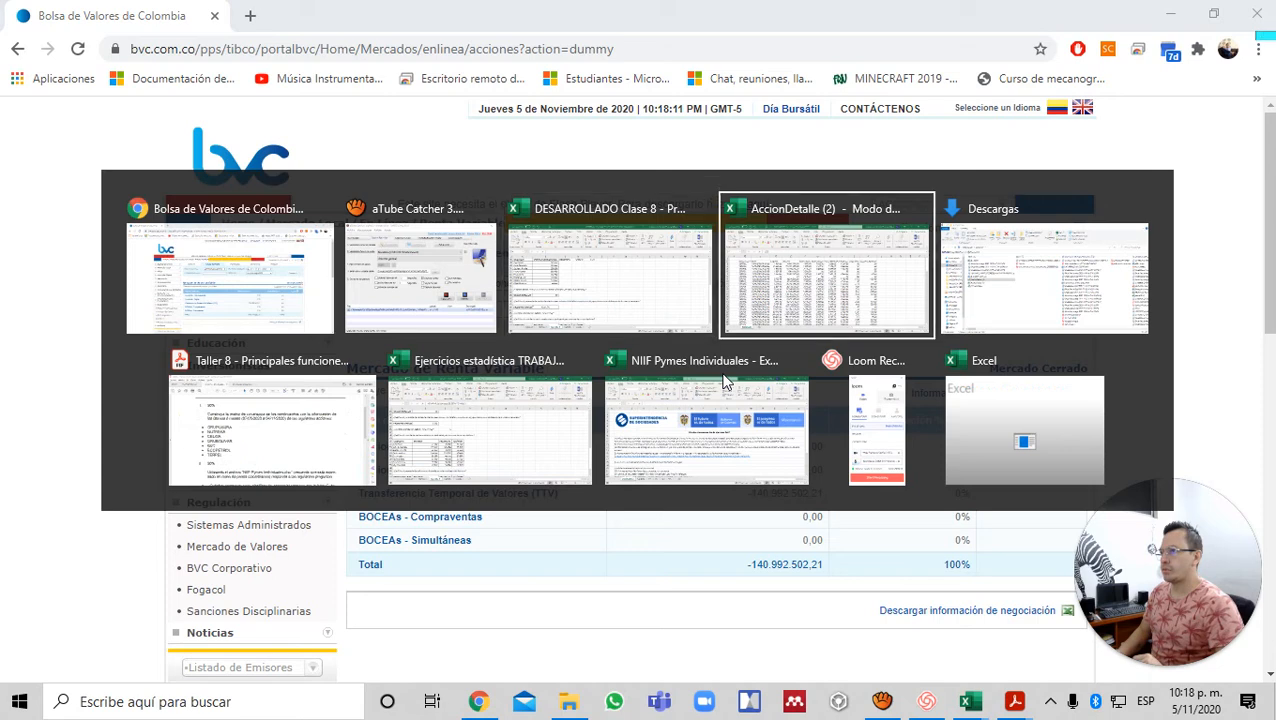
key(alt+Tab)
key(alt+Tab)
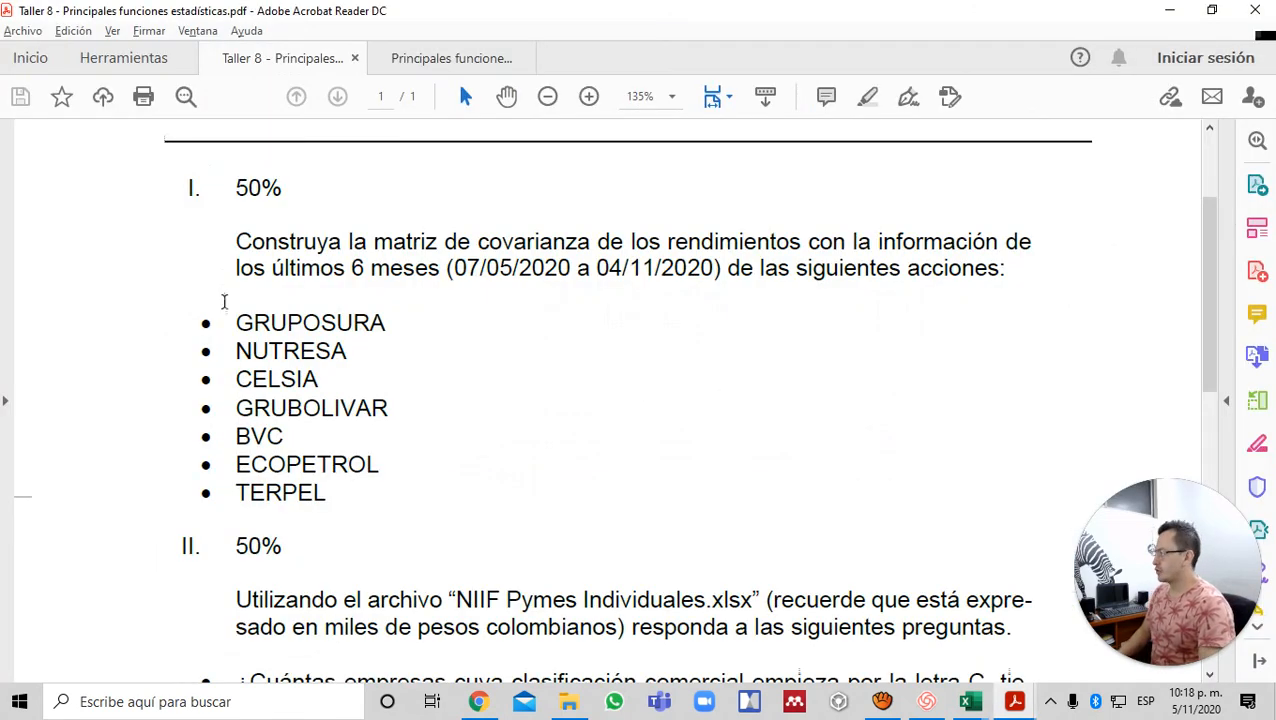
drag(234, 323, 389, 328)
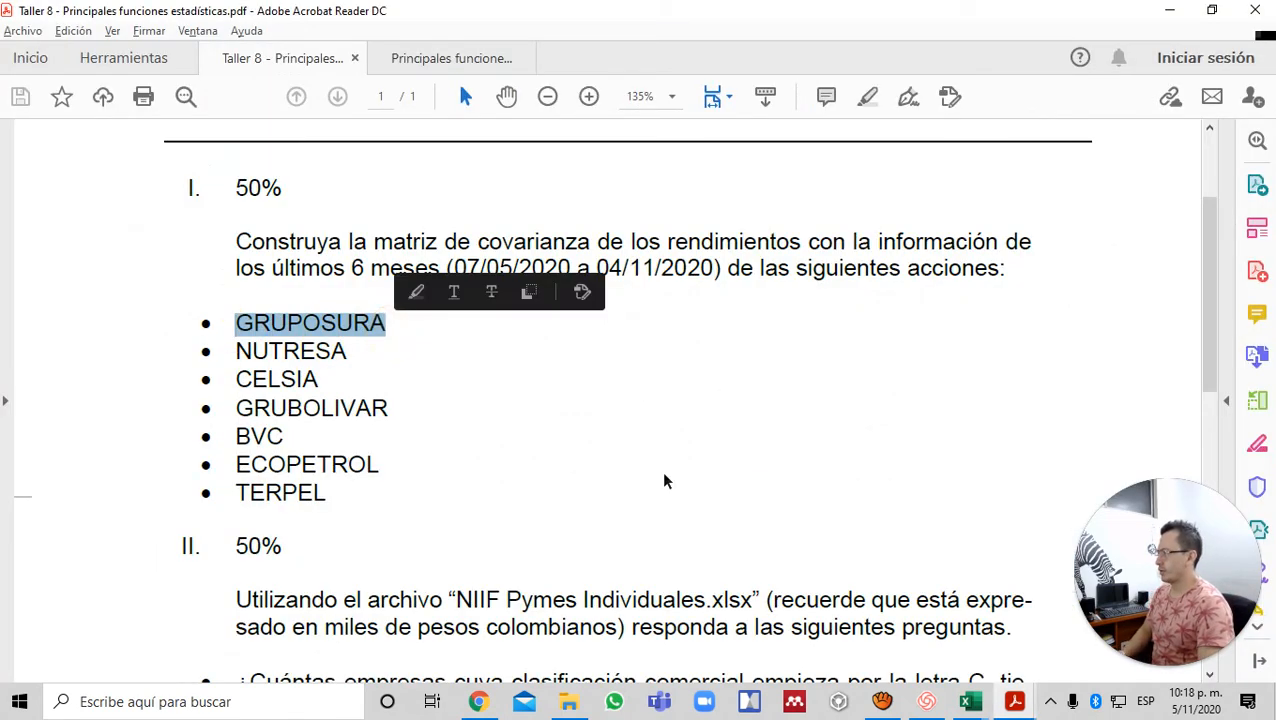
- Switch to the Renta Variable page in Chrome, ready to query another share, and recheck the first share name in the Taller 8 document
key(alt+Tab)
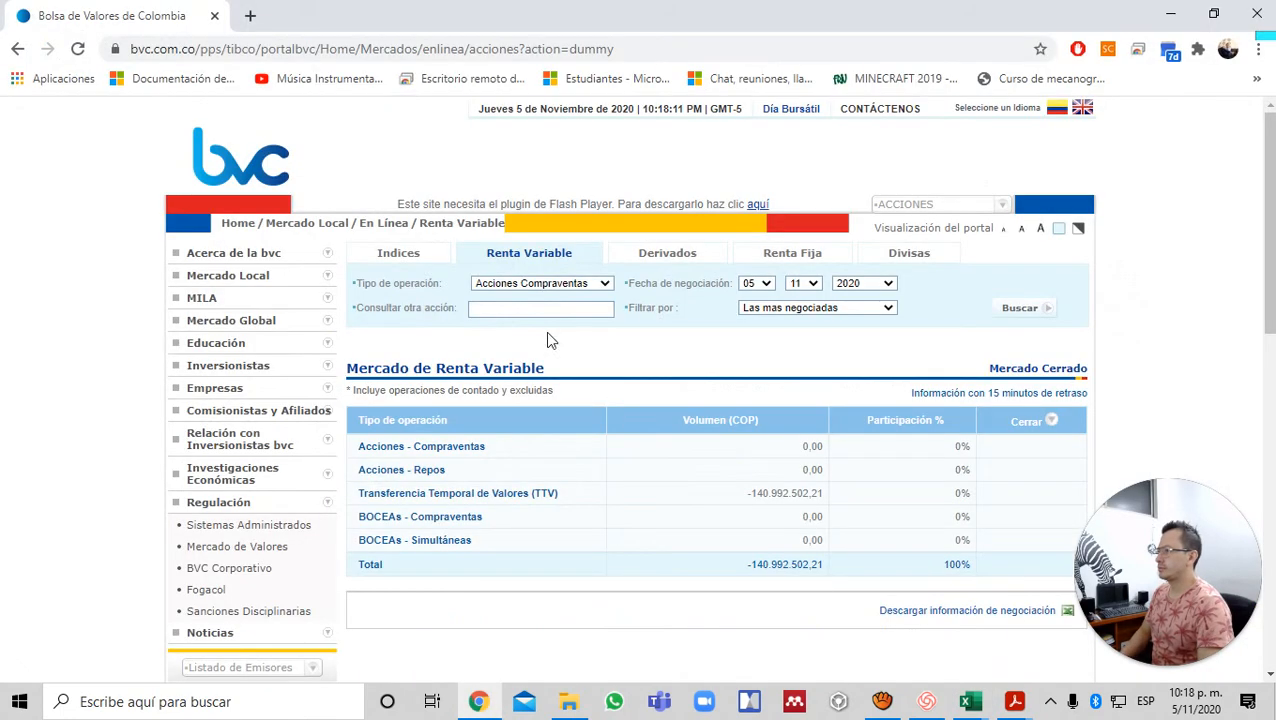
click(543, 309)
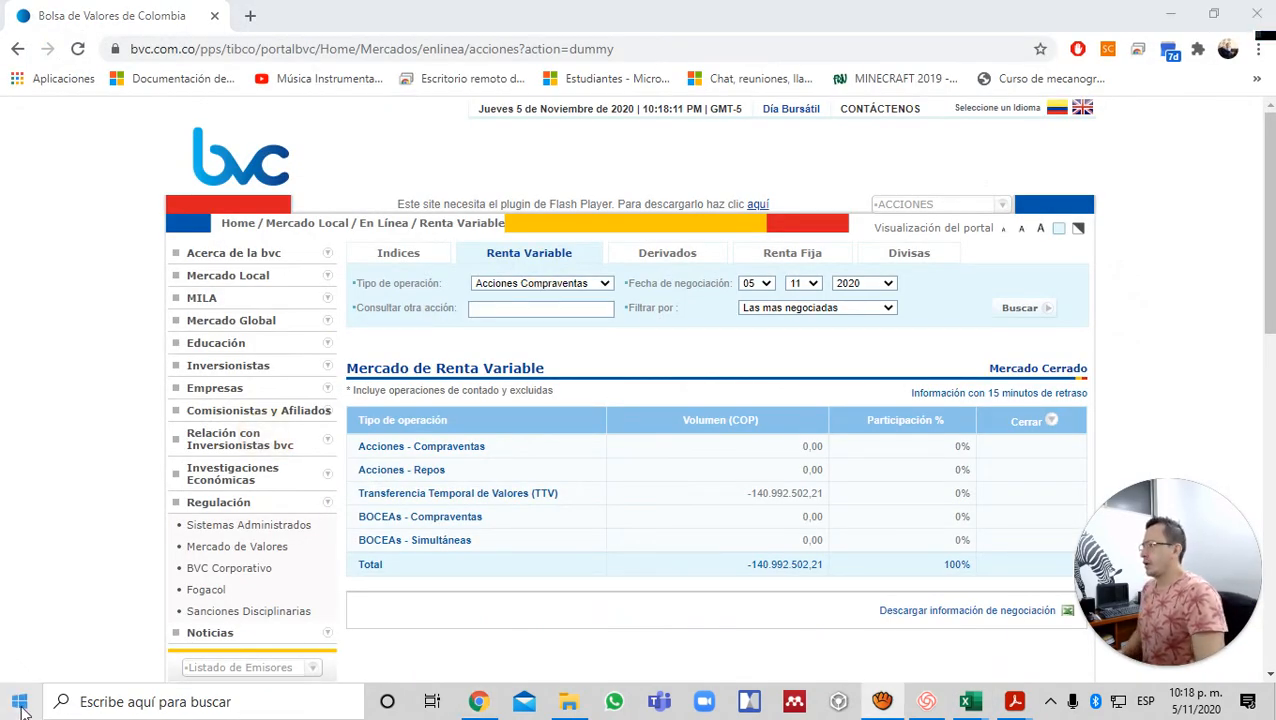
key(alt+Tab)
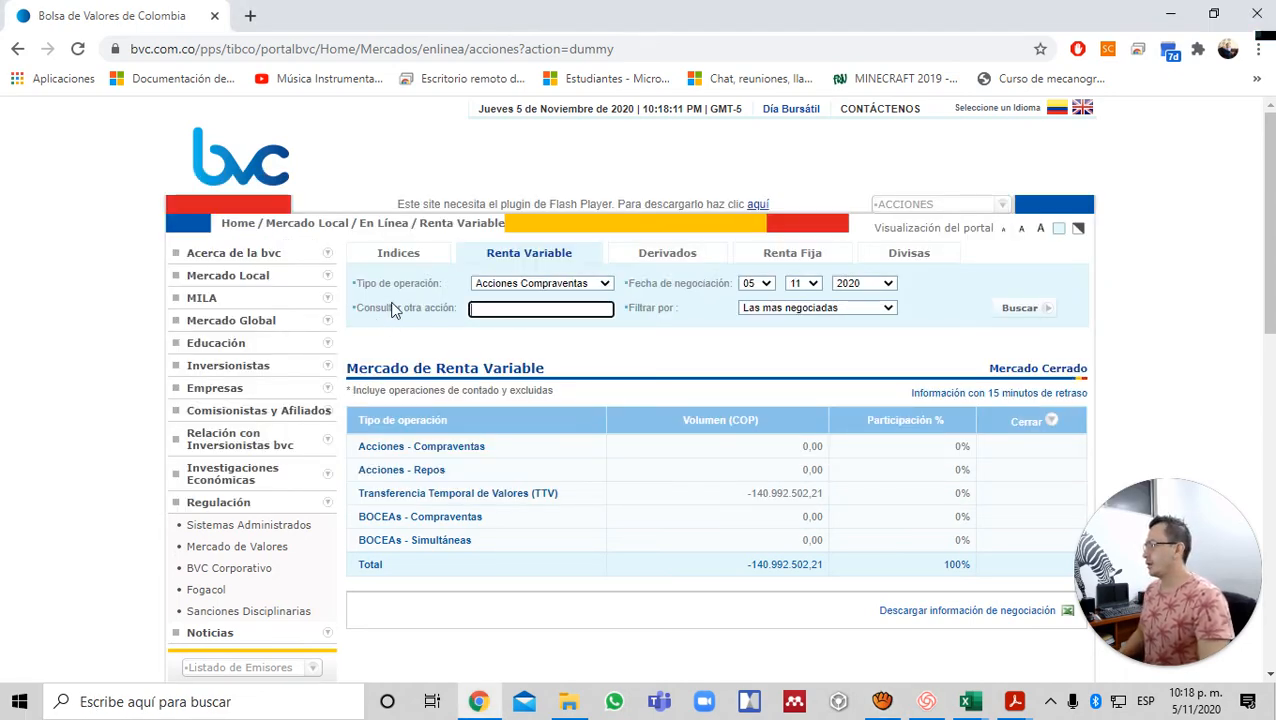
key(alt+Tab)
key(Tab)
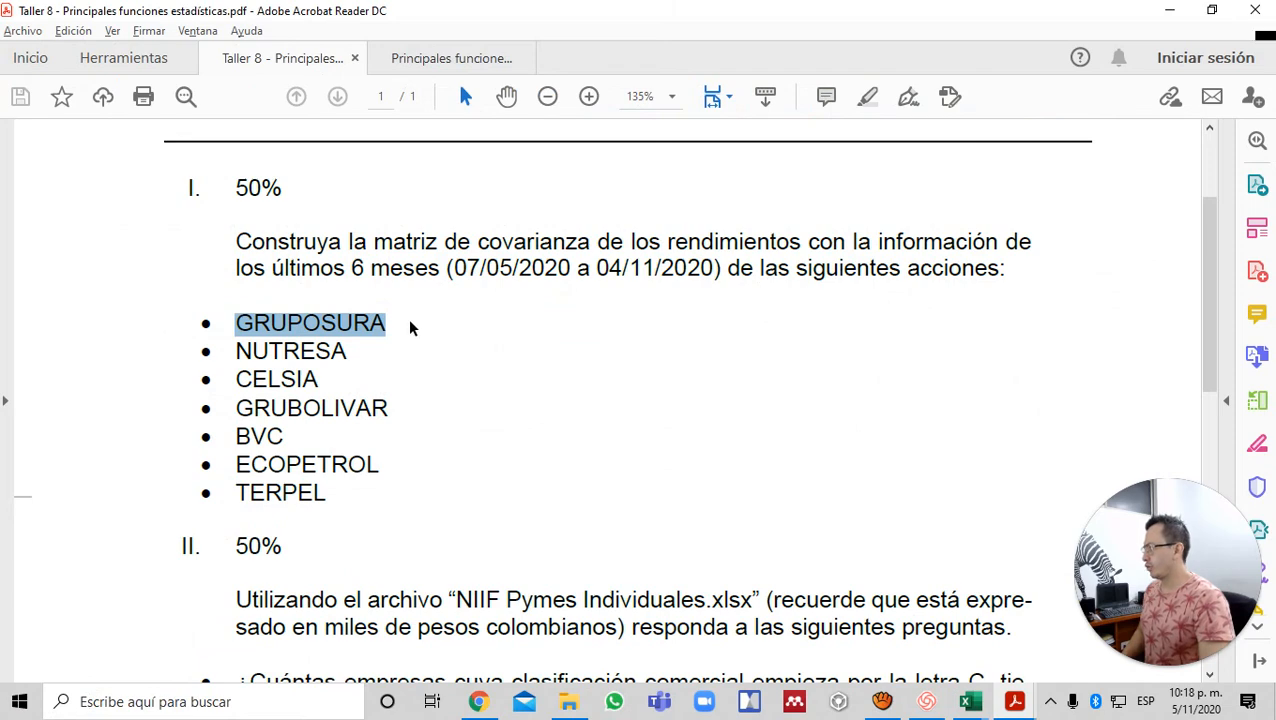
key(alt+Tab)
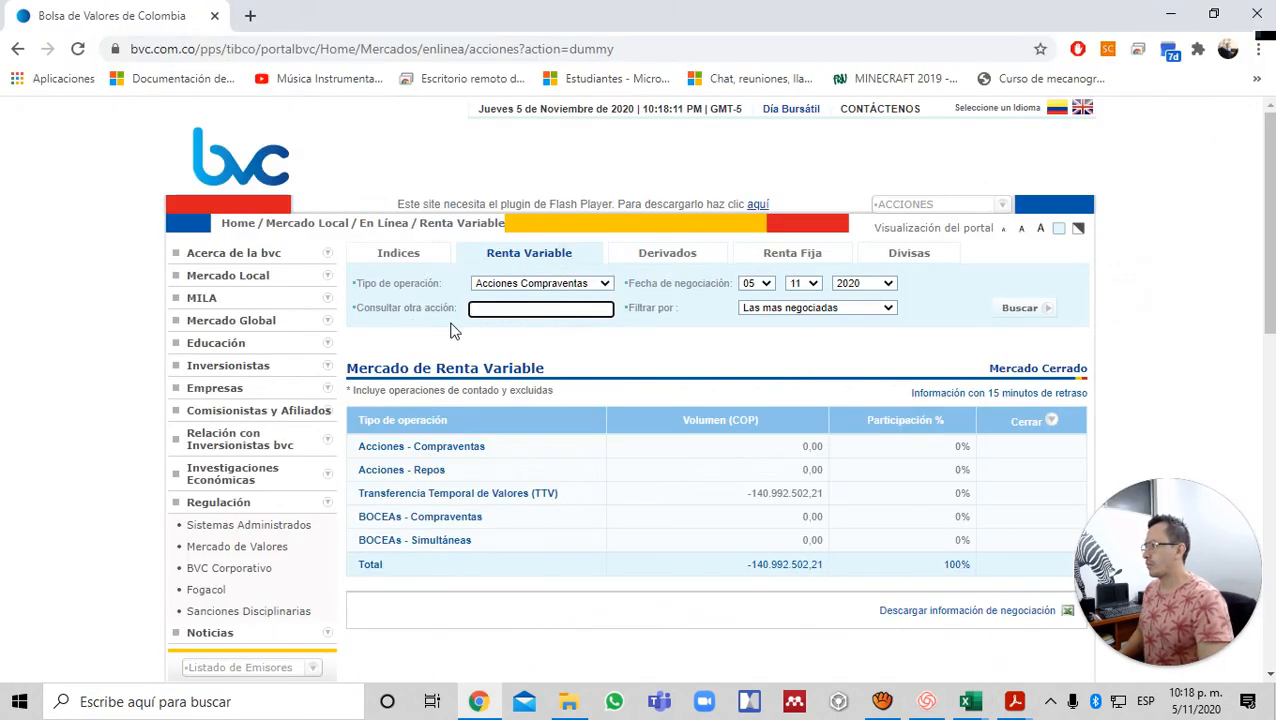
- Try to pick GRUPOSURA from the suggestions for "grupo" in the Consultar otra acción query
text(grupoARGOS)
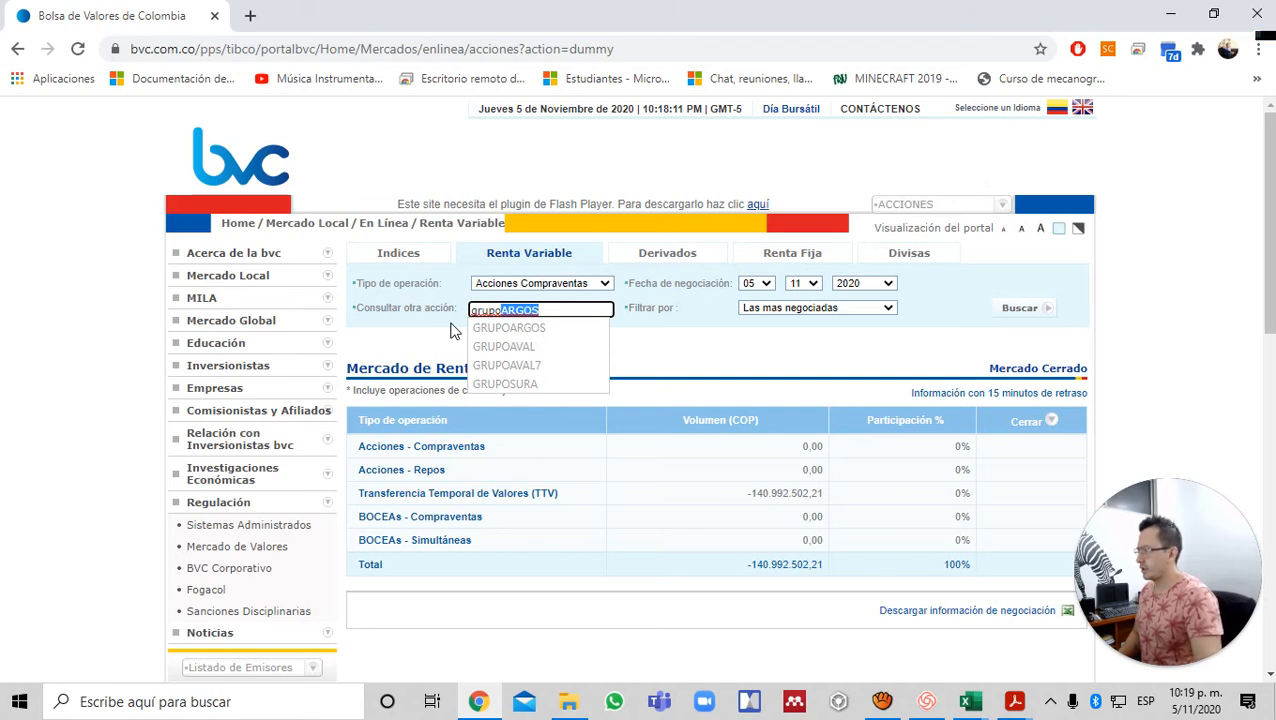
click(514, 387)
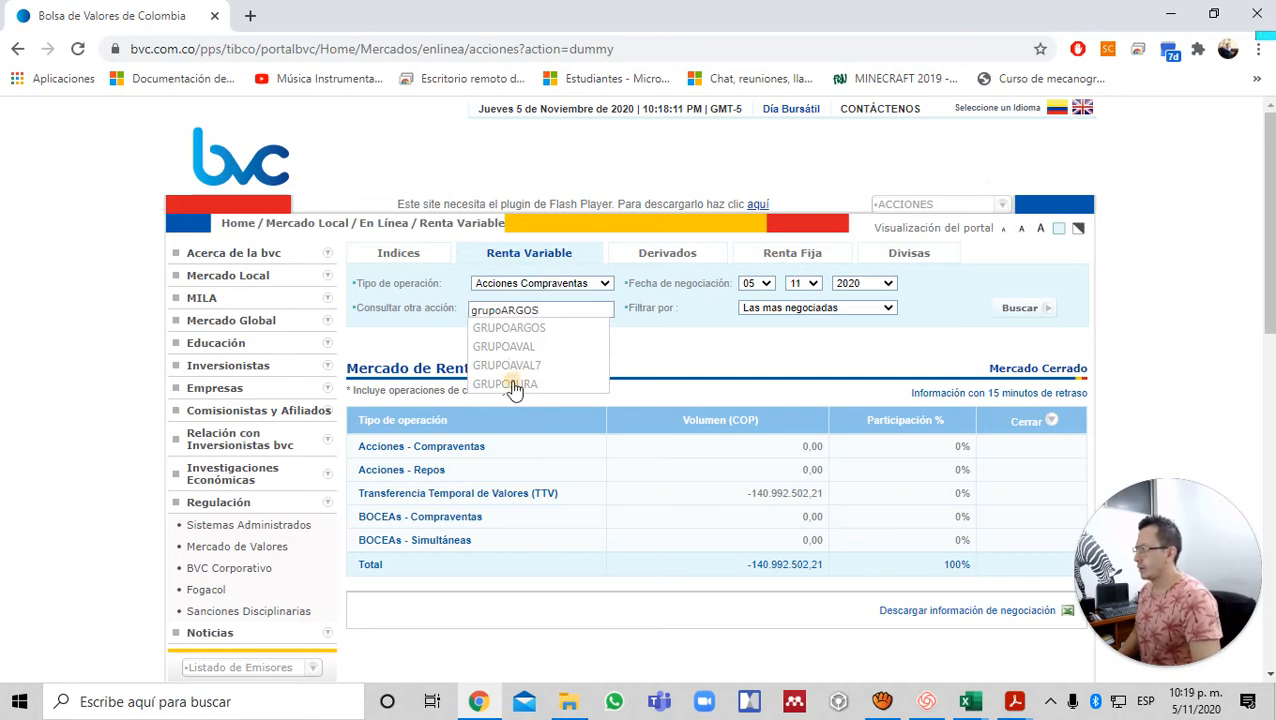
- Replace the text in Consultar otra acción with GRUPOSURA and run the search
click(552, 309)
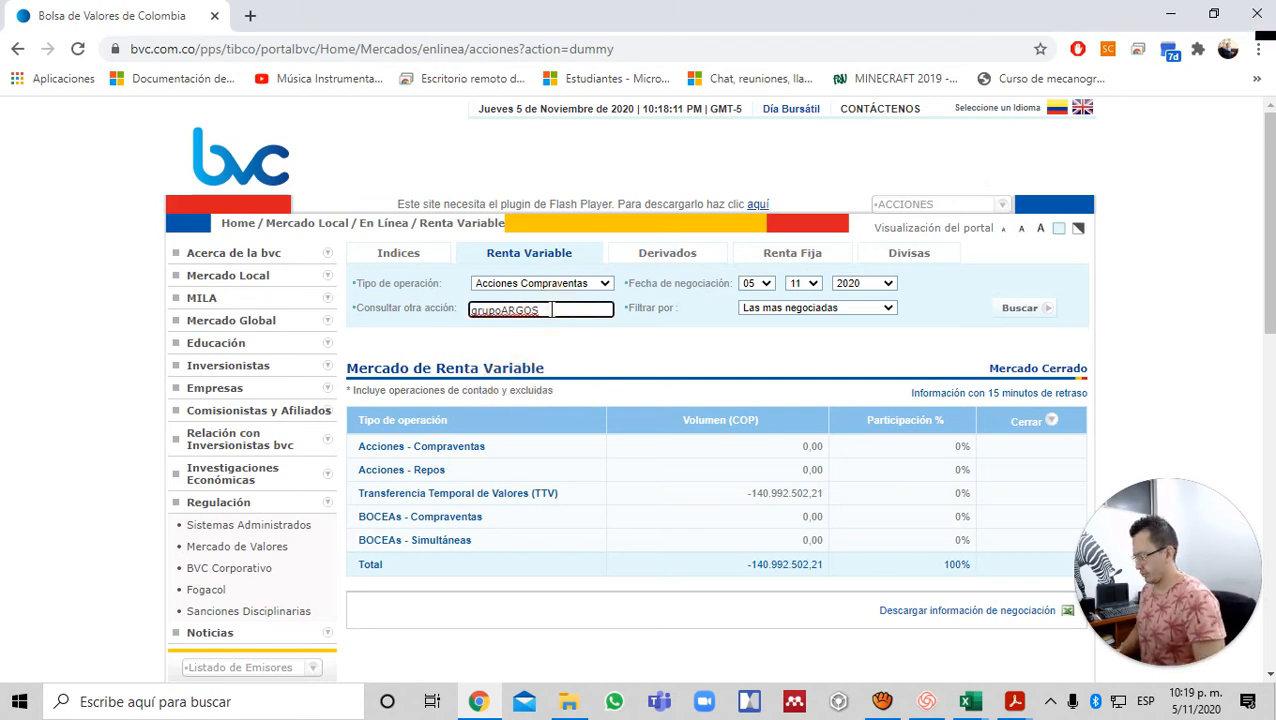
key(BackSpace)
key(BackSpace)
key(BackSpace)
key(BackSpace)
key(BackSpace)
key(BackSpace)
key(BackSpace)
key(BackSpace)
key(BackSpace)
key(BackSpace)
text(G)
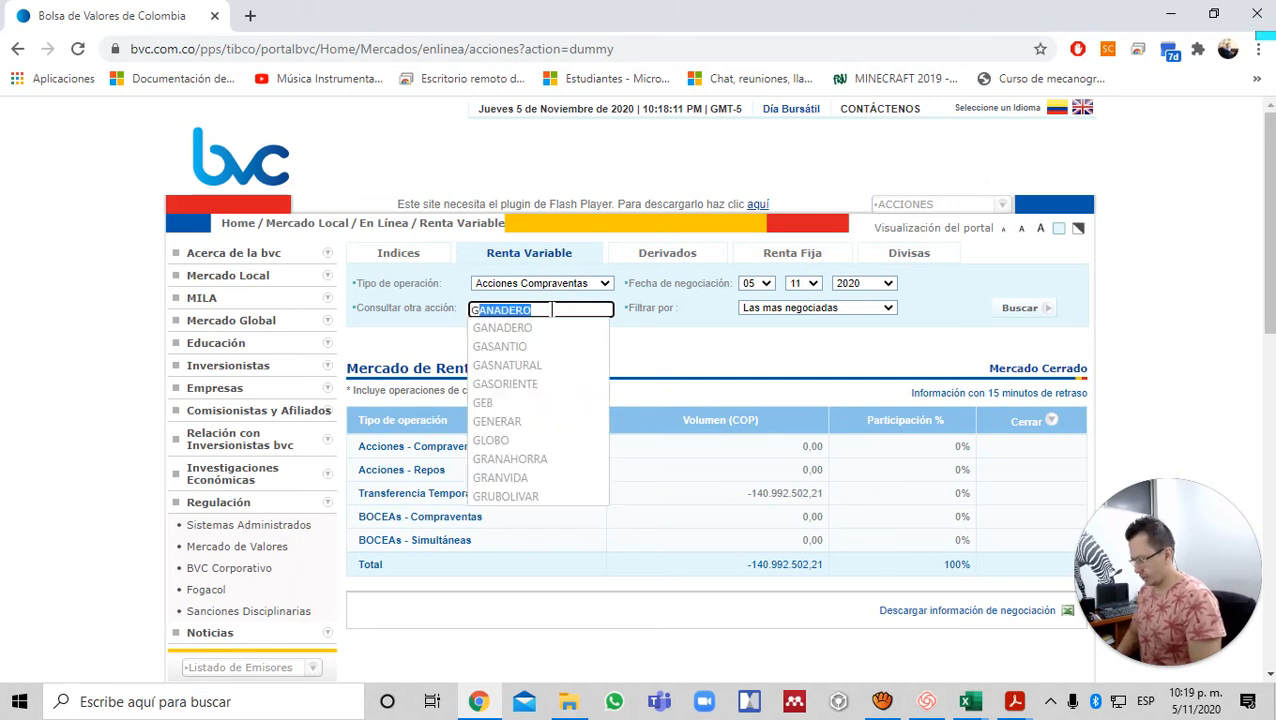
text(RUPOSURA)
key(Tab)
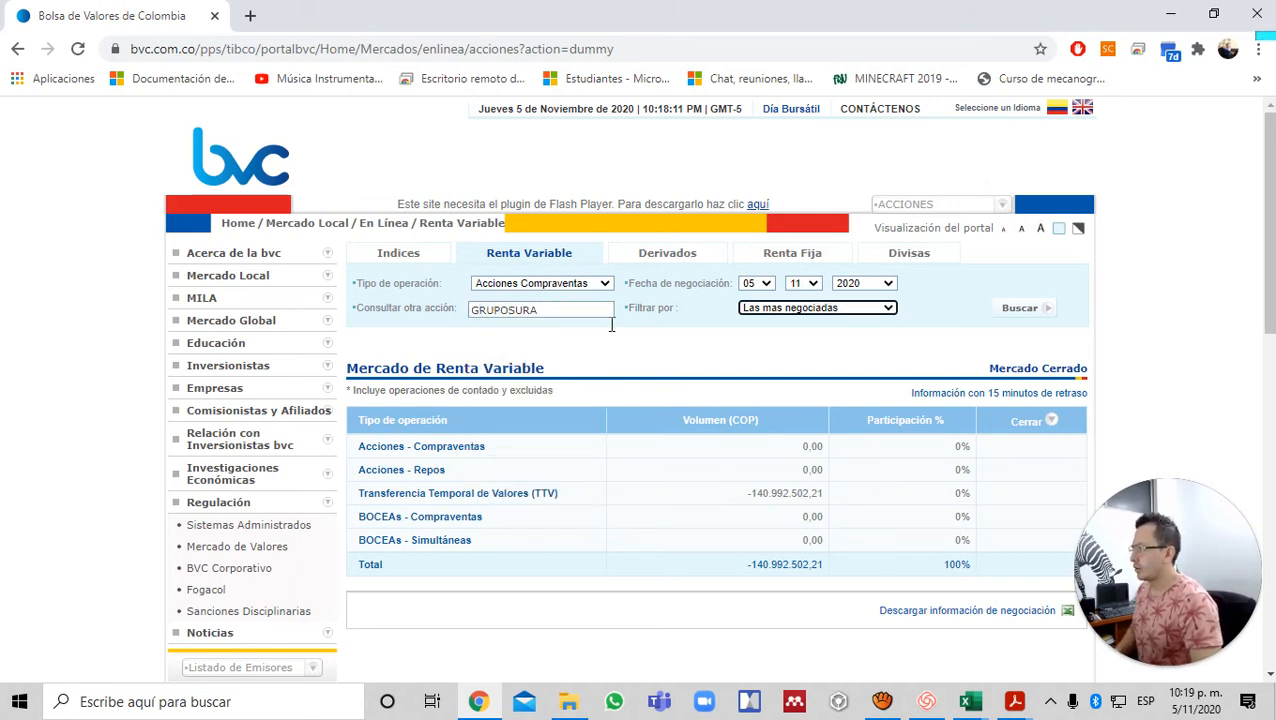
click(1012, 311)
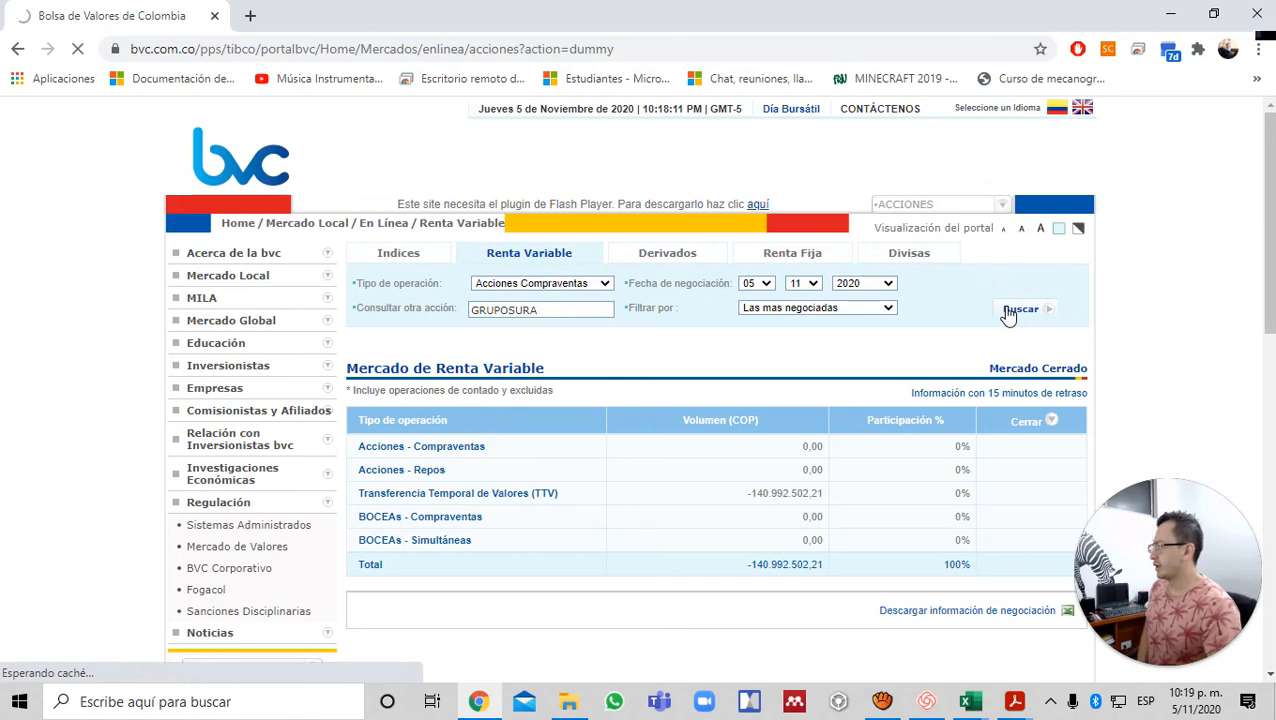
- Check the period in the Taller 8 document and set the start date of the GRUPOSURA historical download to 2020-05-07
scroll(703, 402, down, 3)
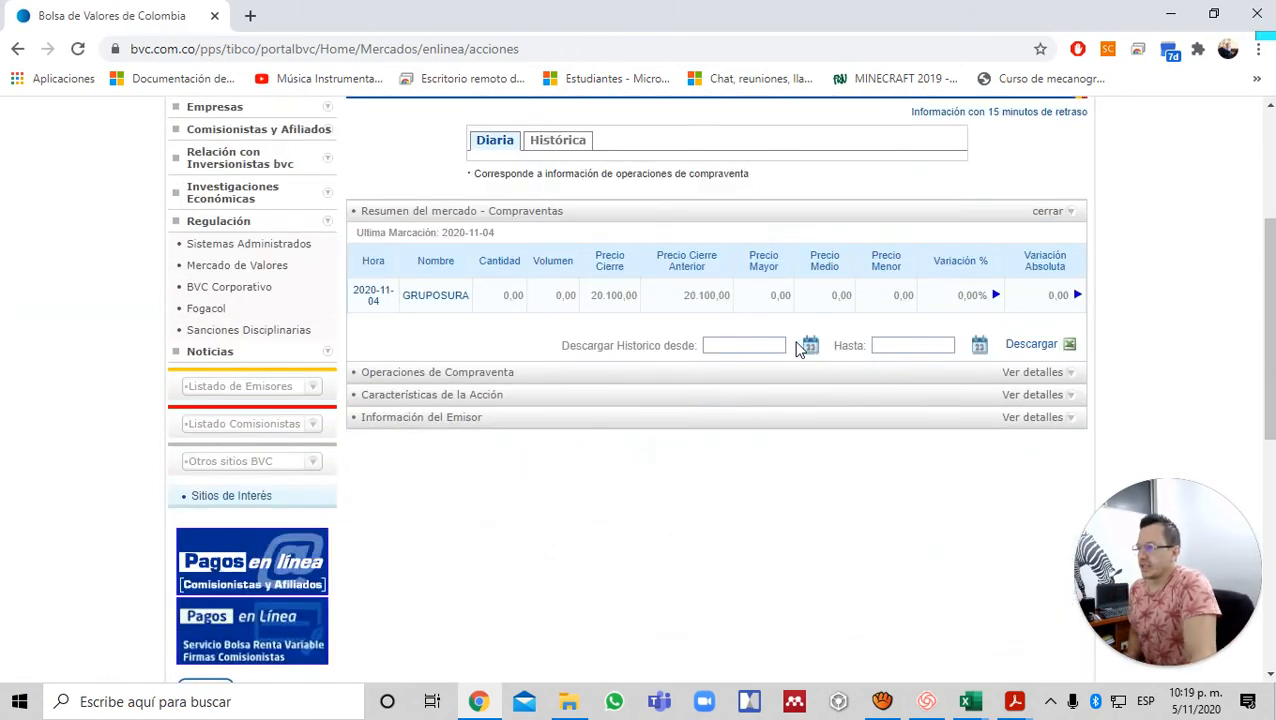
key(alt+Tab)
click(619, 382)
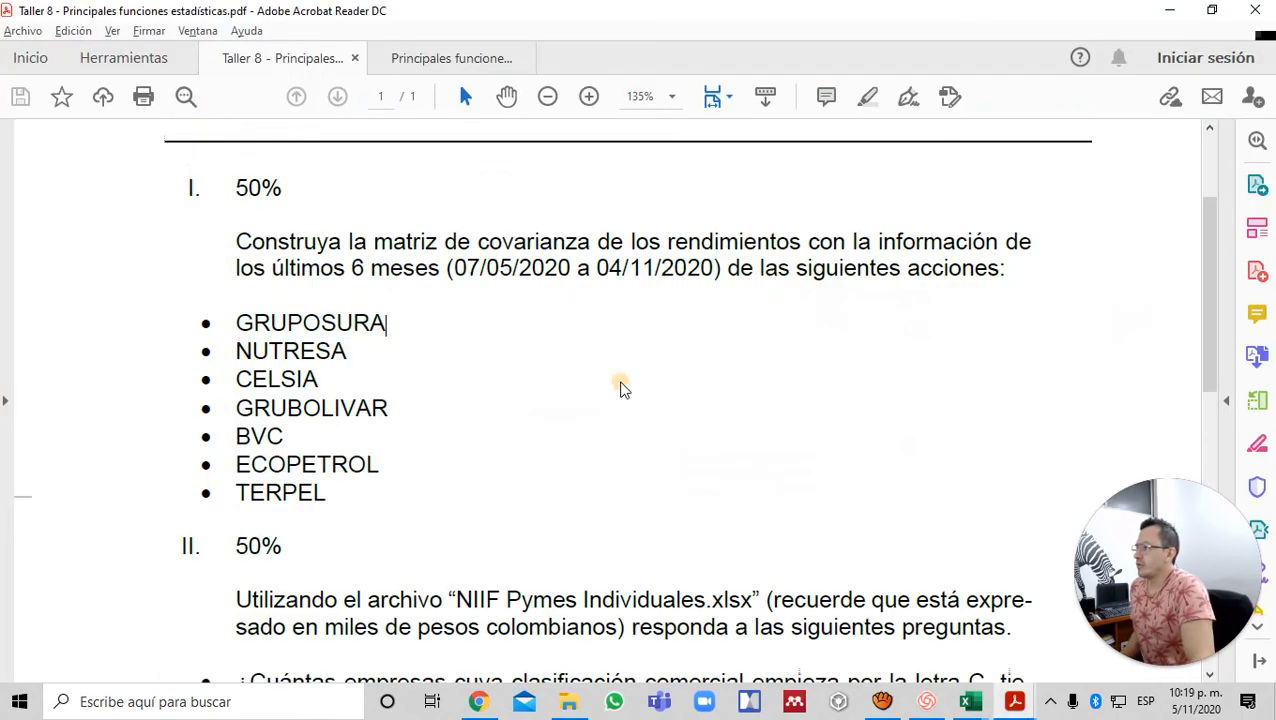
key(alt+Tab)
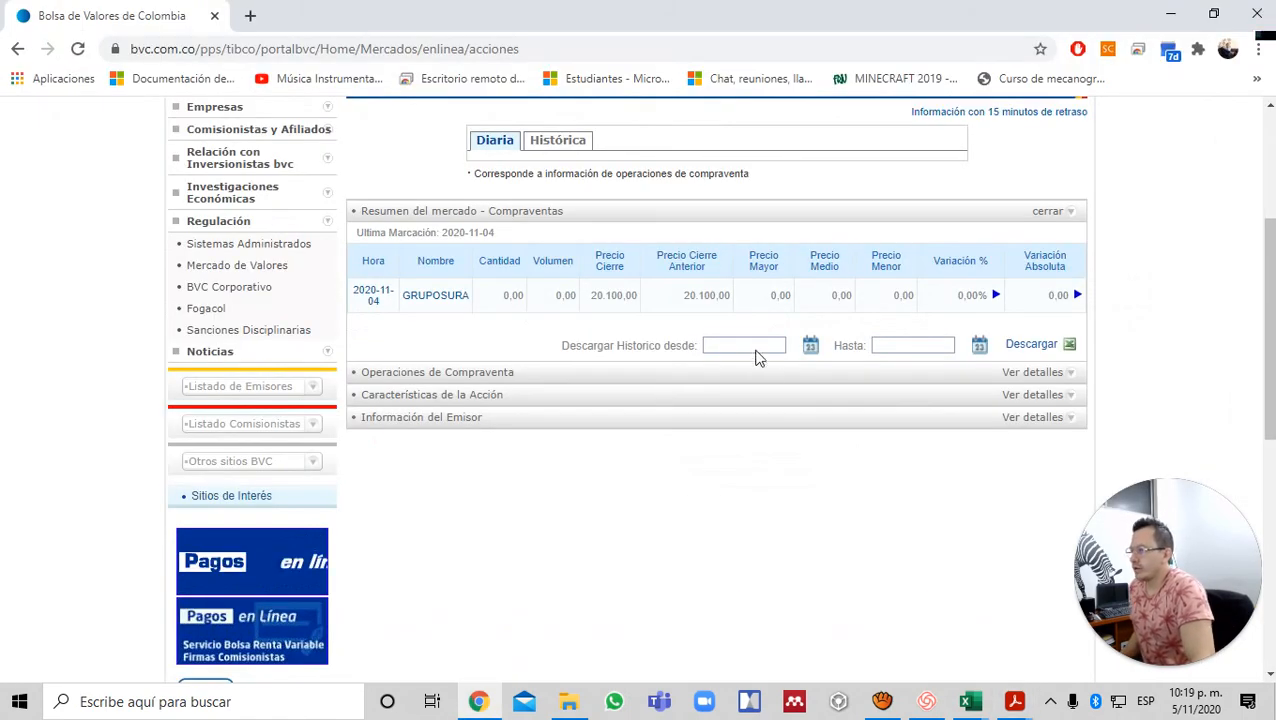
click(810, 344)
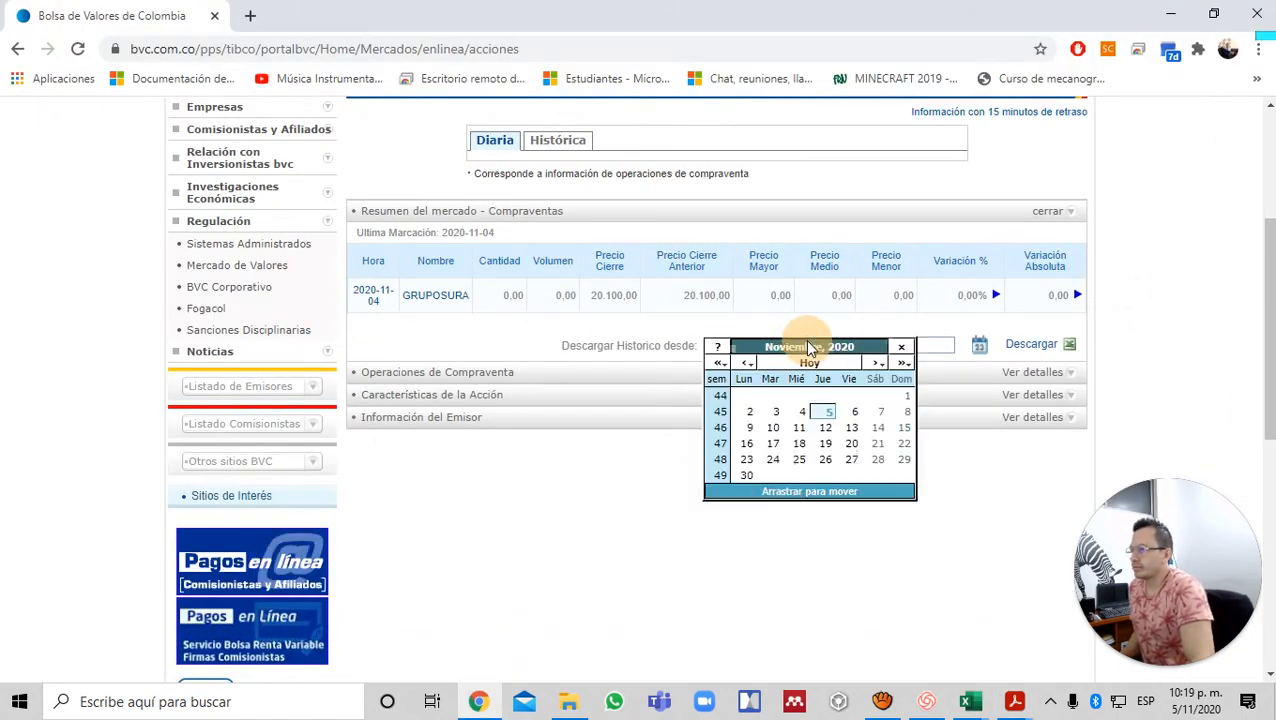
click(742, 363)
click(742, 363)
click(742, 363)
click(742, 363)
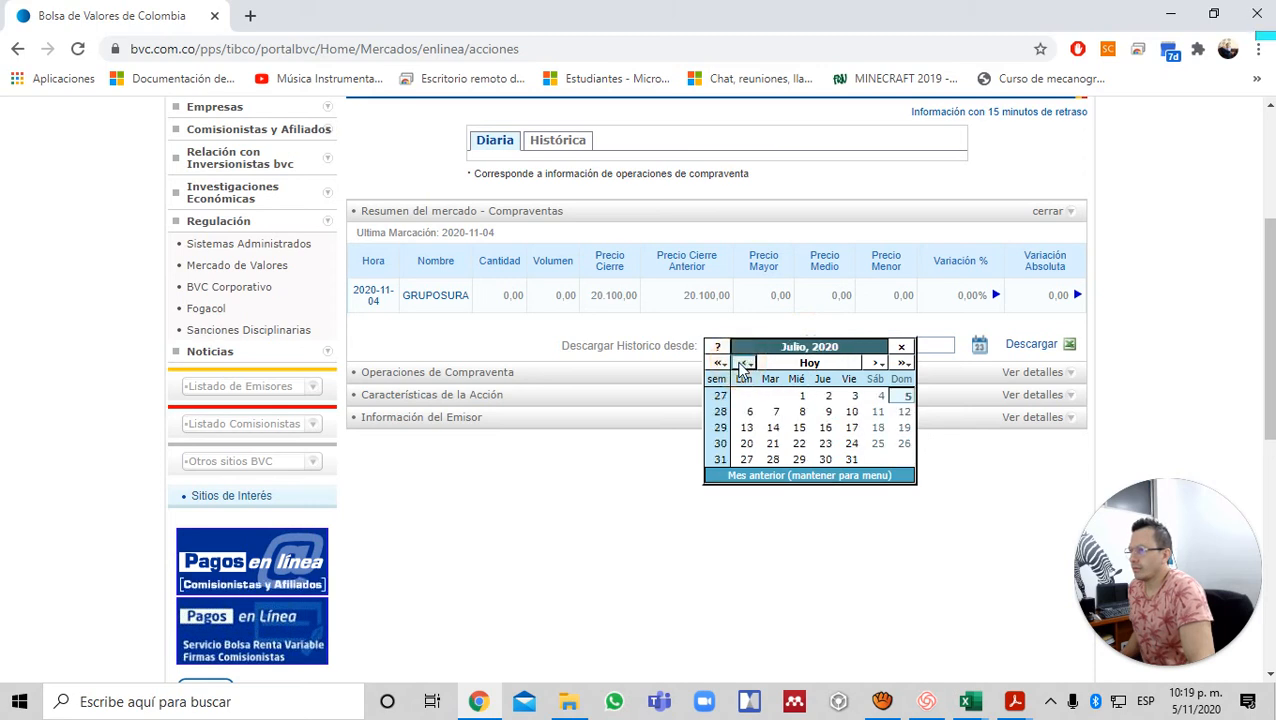
click(742, 363)
click(742, 363)
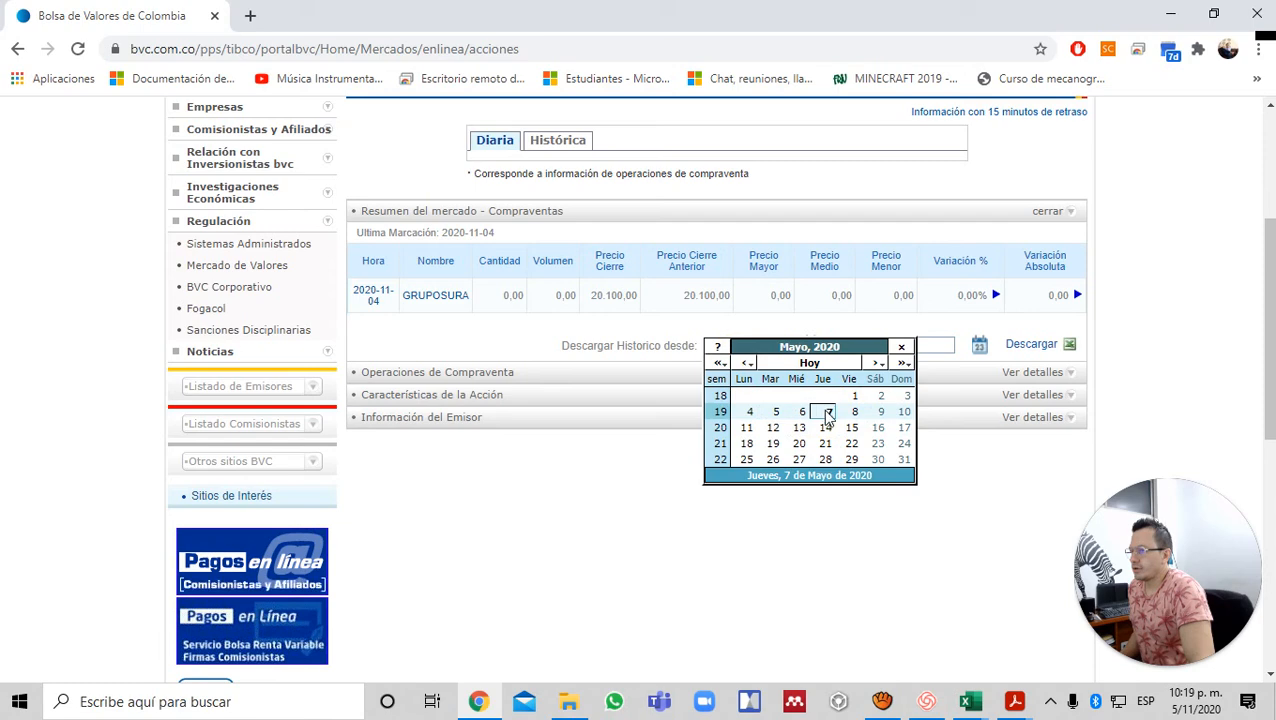
click(826, 414)
- Recheck the period in the Taller 8 document and set the historical download's end date to 2020-11-04
key(alt+Tab)
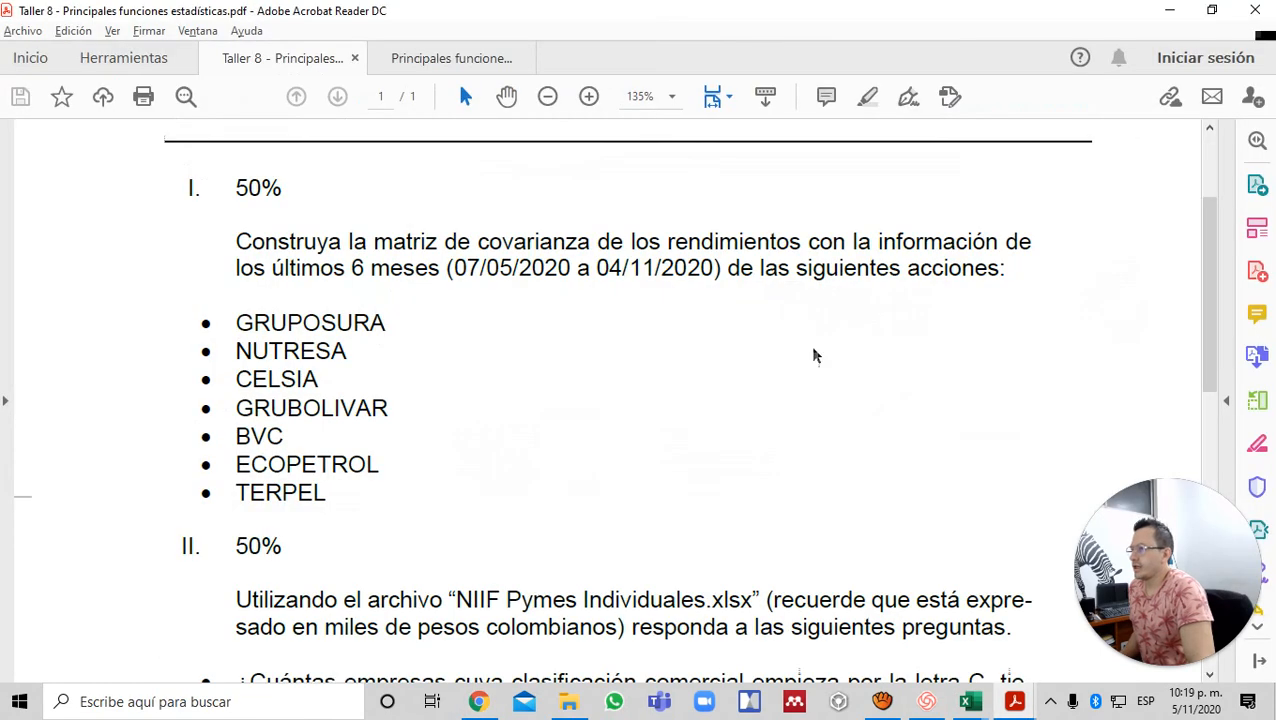
key(alt+Tab)
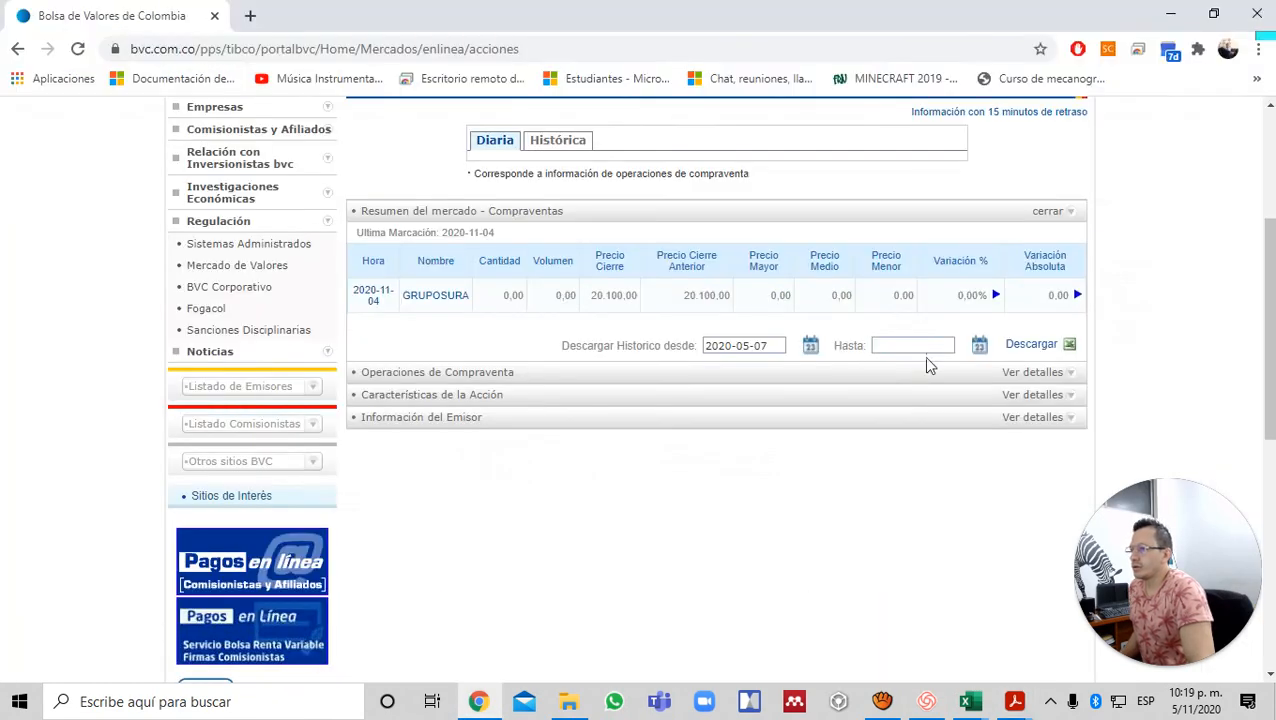
click(979, 347)
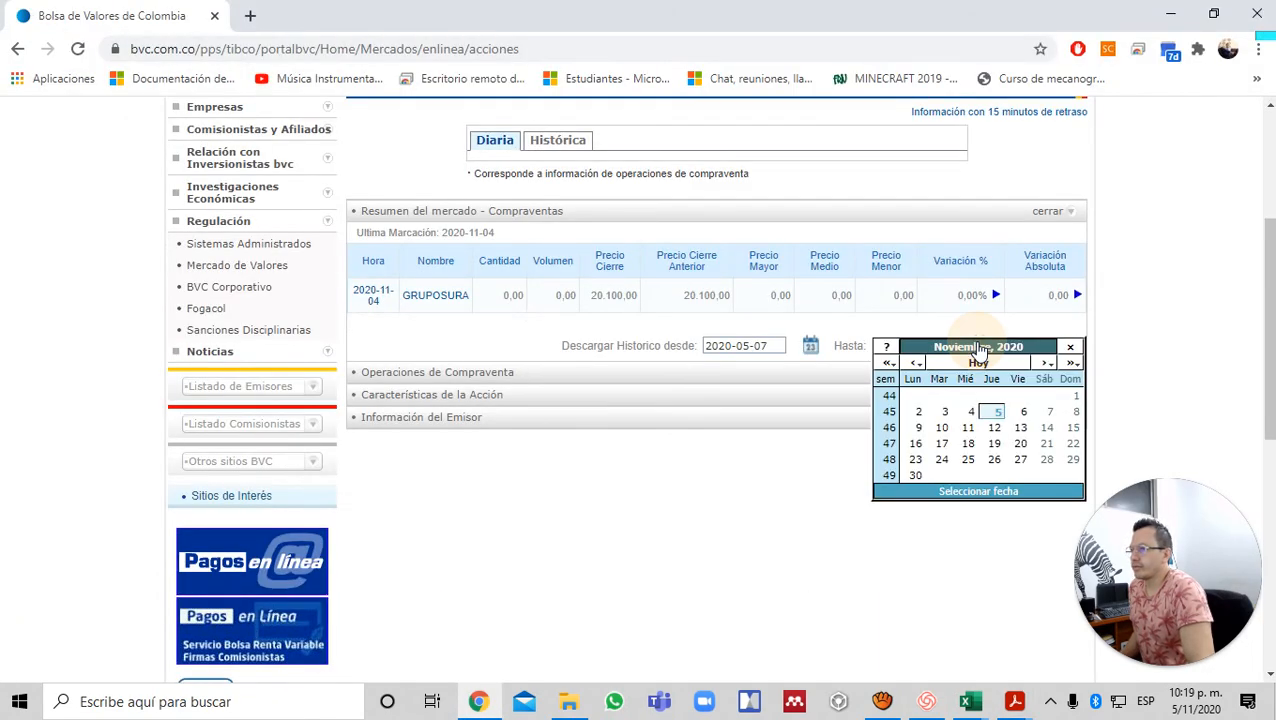
click(969, 413)
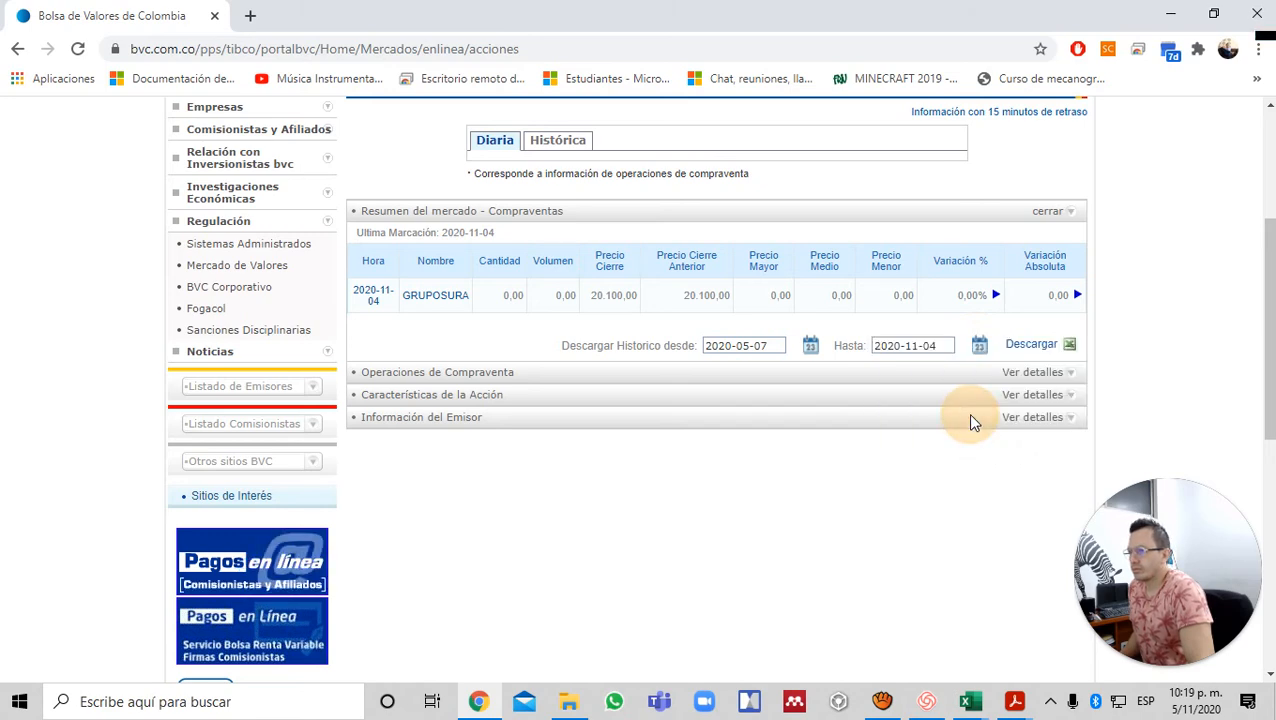
- Download the GRUPOSURA history and open AccionDetalle (3).xls in Excel with editing enabled
click(1040, 347)
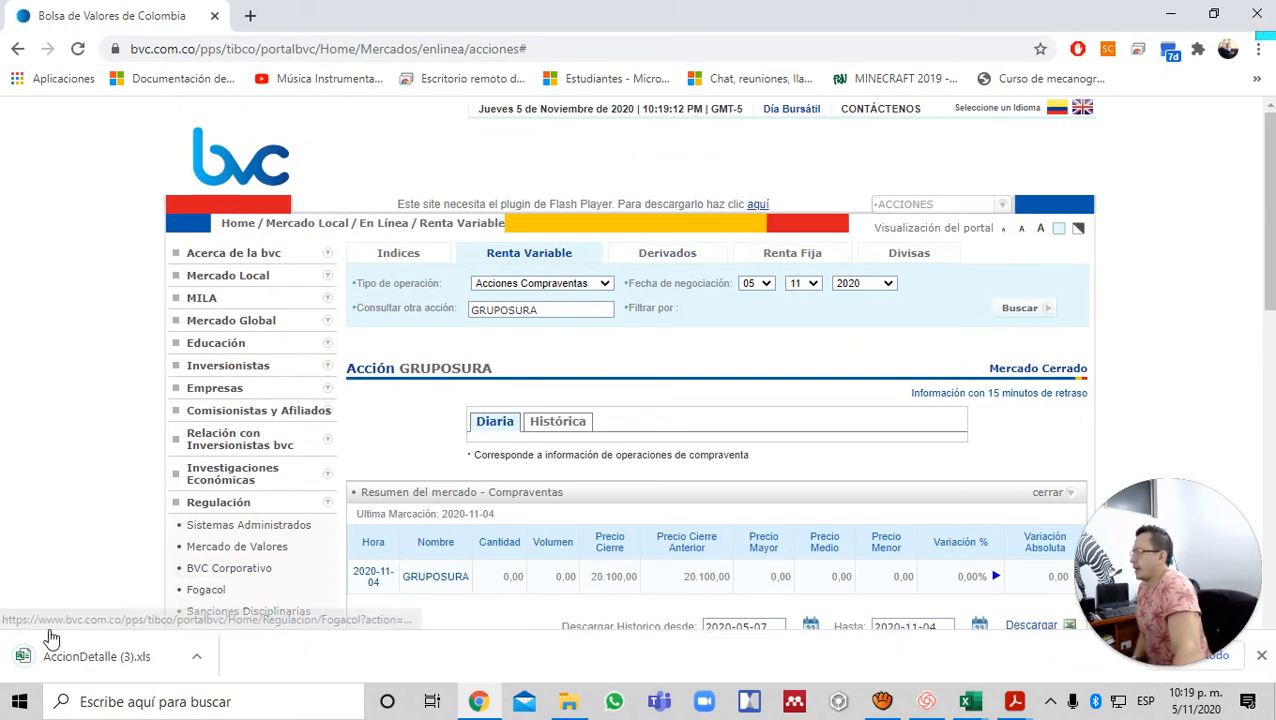
click(100, 656)
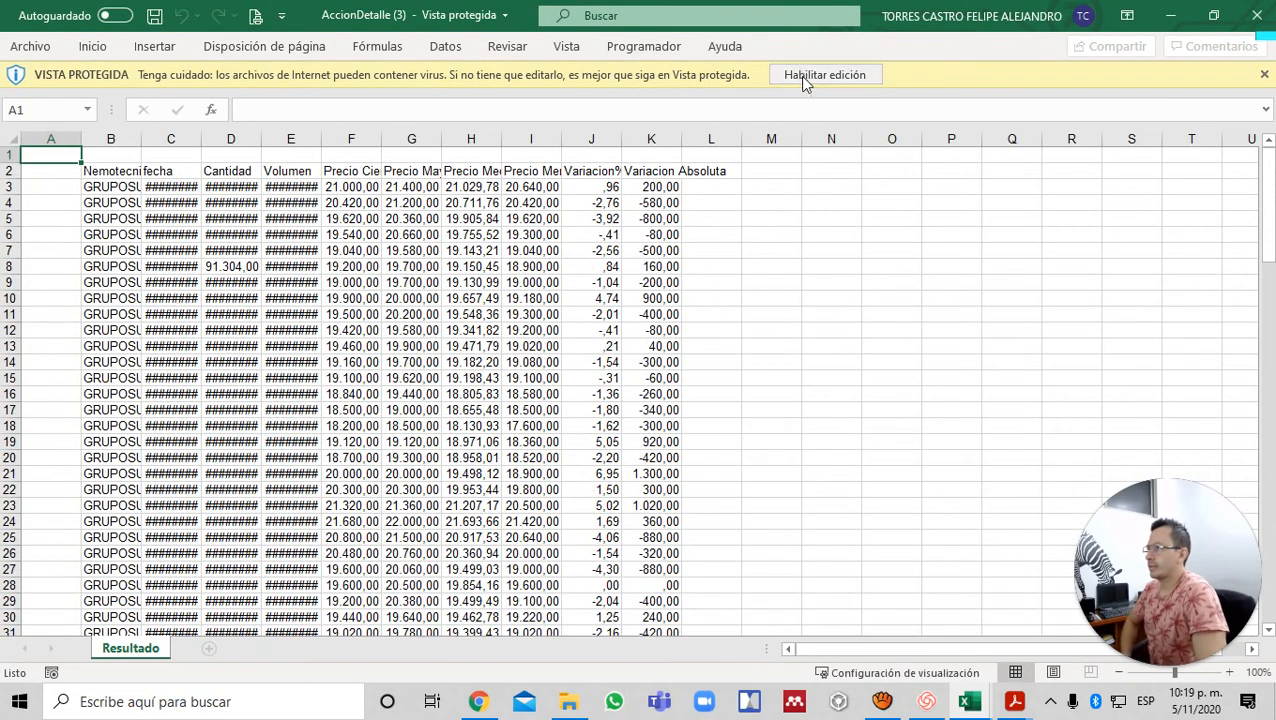
click(822, 76)
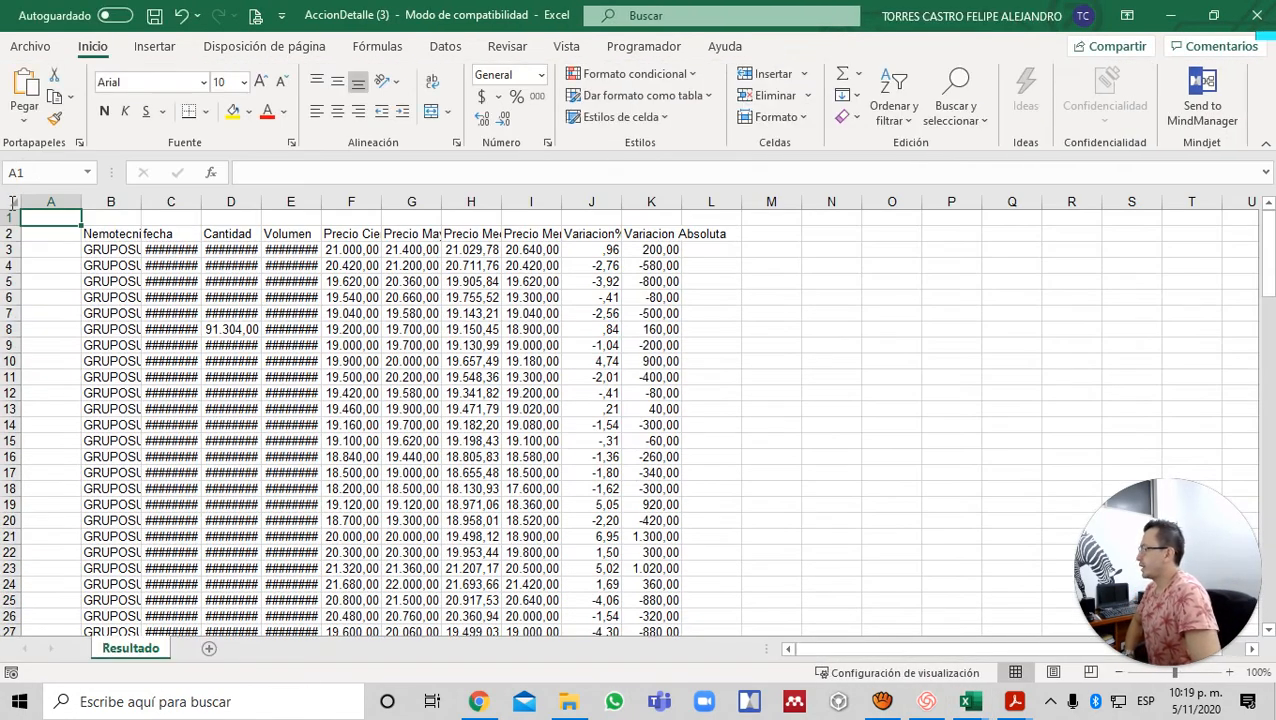
- Autofit the width of all columns in the Resultado sheet
click(12, 202)
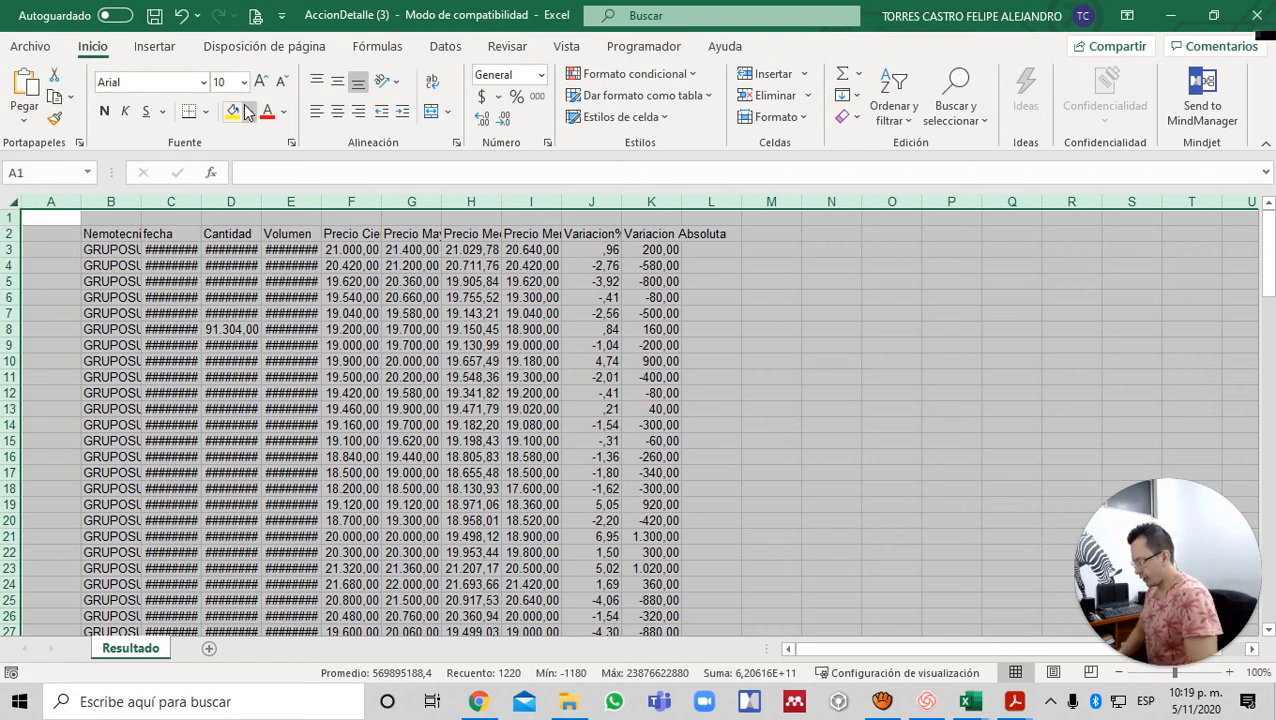
key(alt+h)
key(o)
key(i)
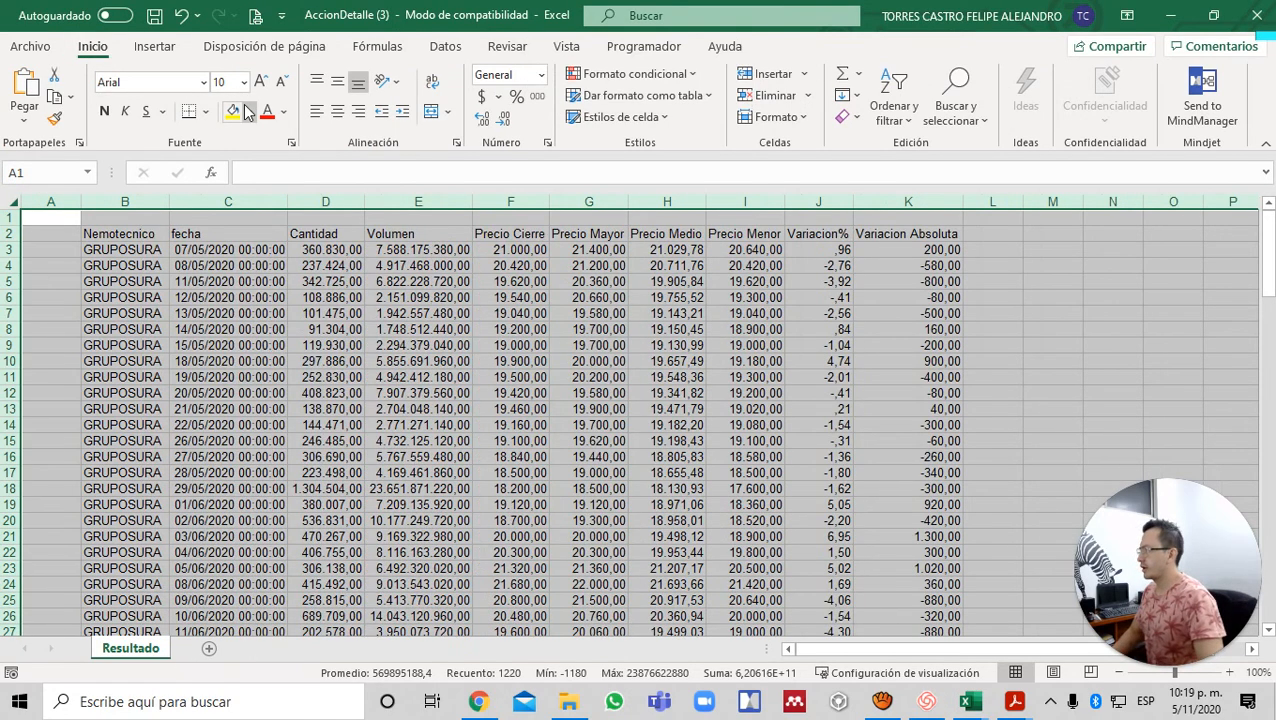
click(325, 342)
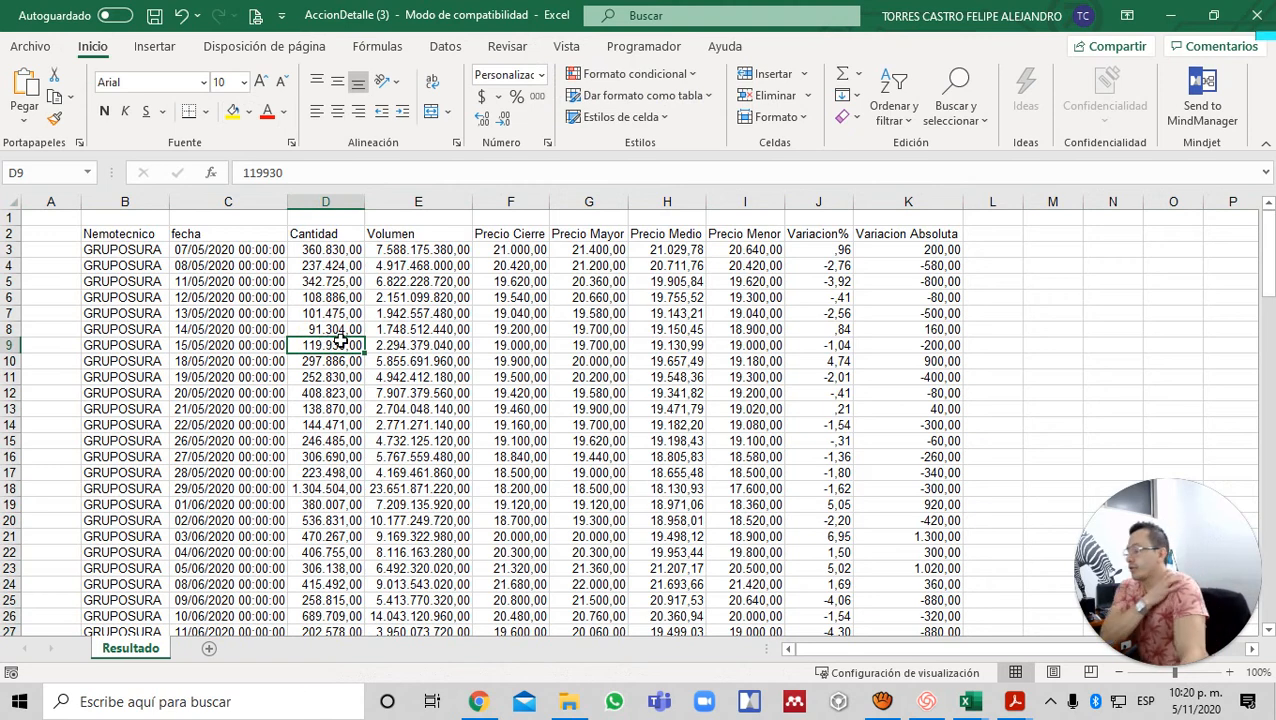
- Look over the fecha column from its first to its last date
click(268, 262)
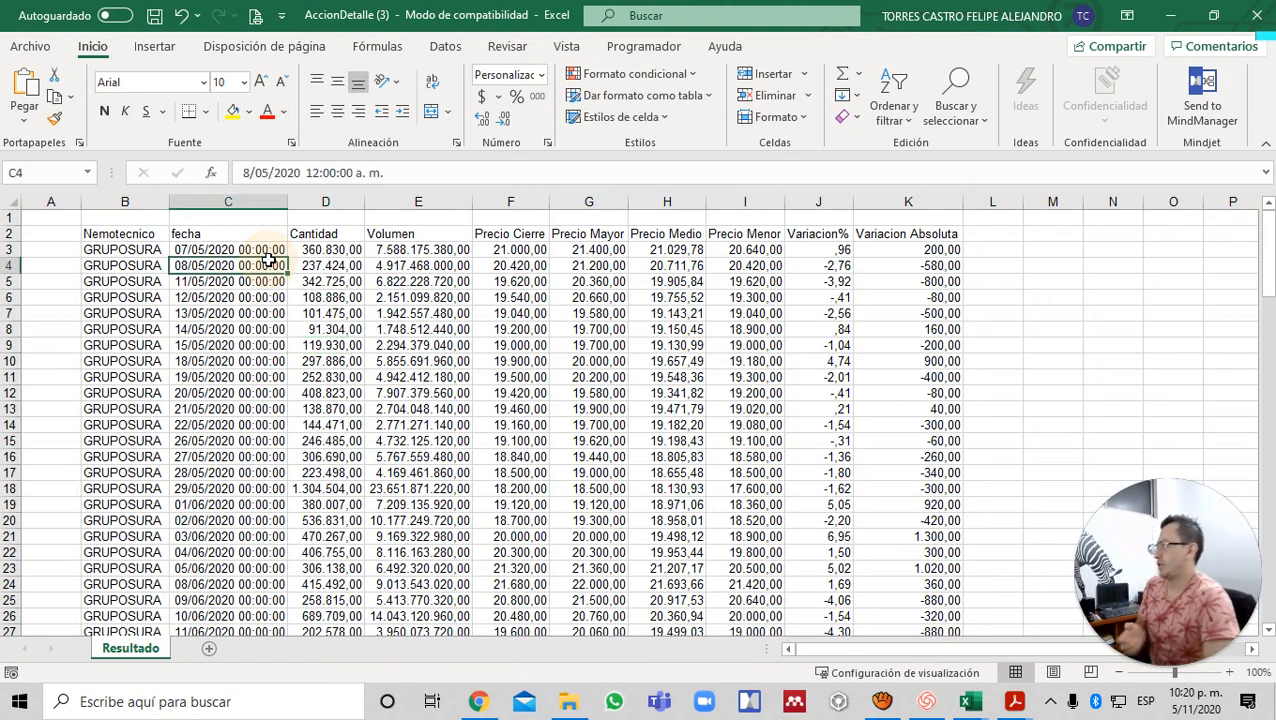
key(Up)
key(Down)
key(Down)
key(Down)
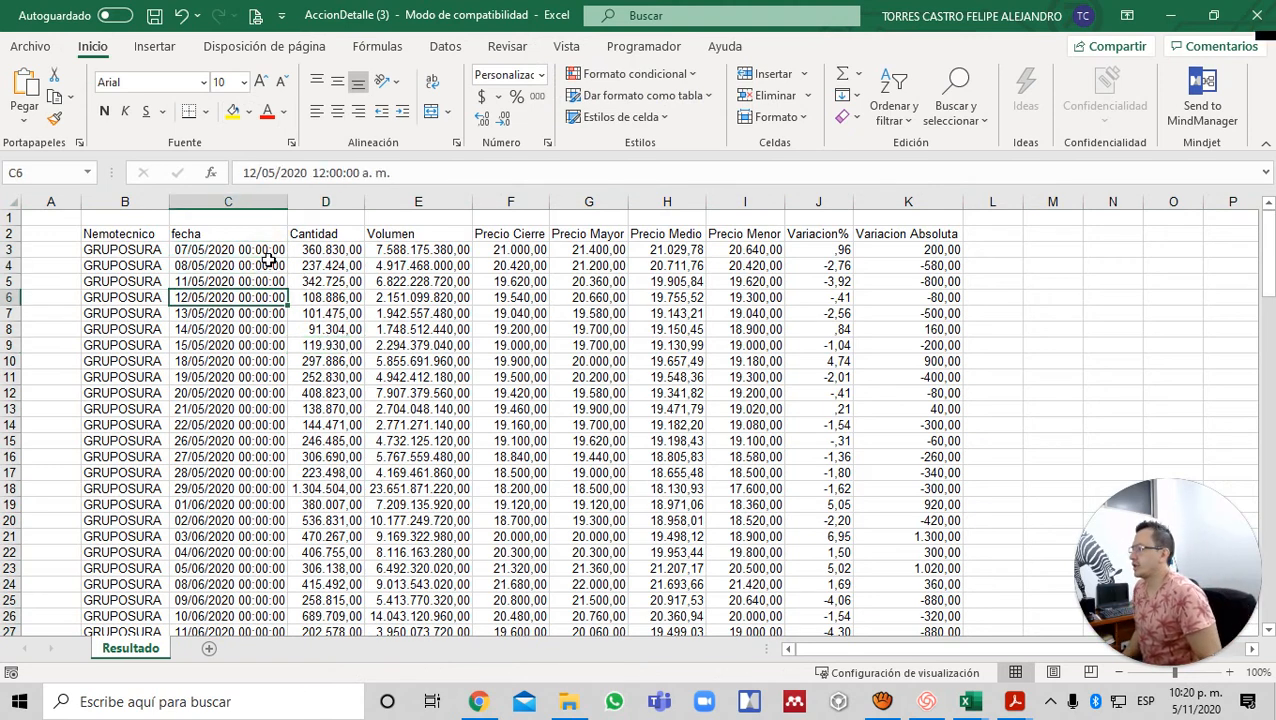
key(Up)
key(Up)
key(Up)
key(ctrl+Down)
key(ctrl+Up)
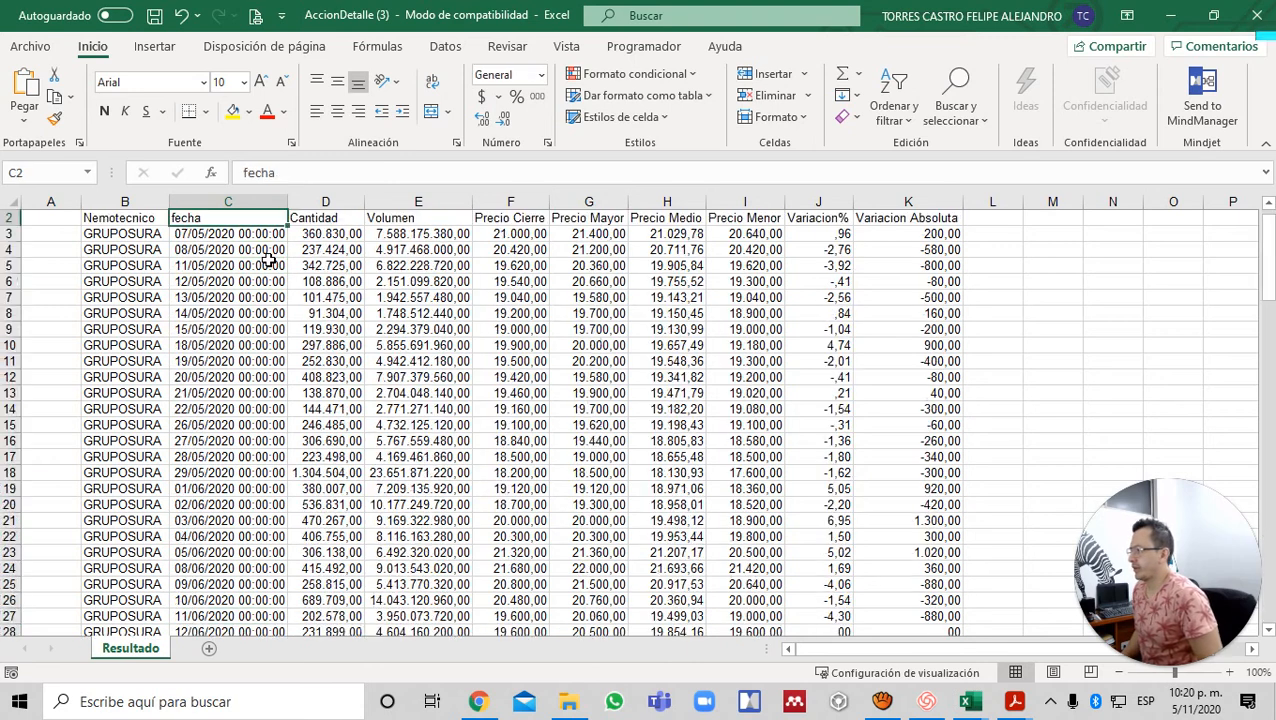
- Examine the Precio Cierre column and compare it with the Volumen, Precio Mayor and Precio Medio columns
key(Right)
key(Up)
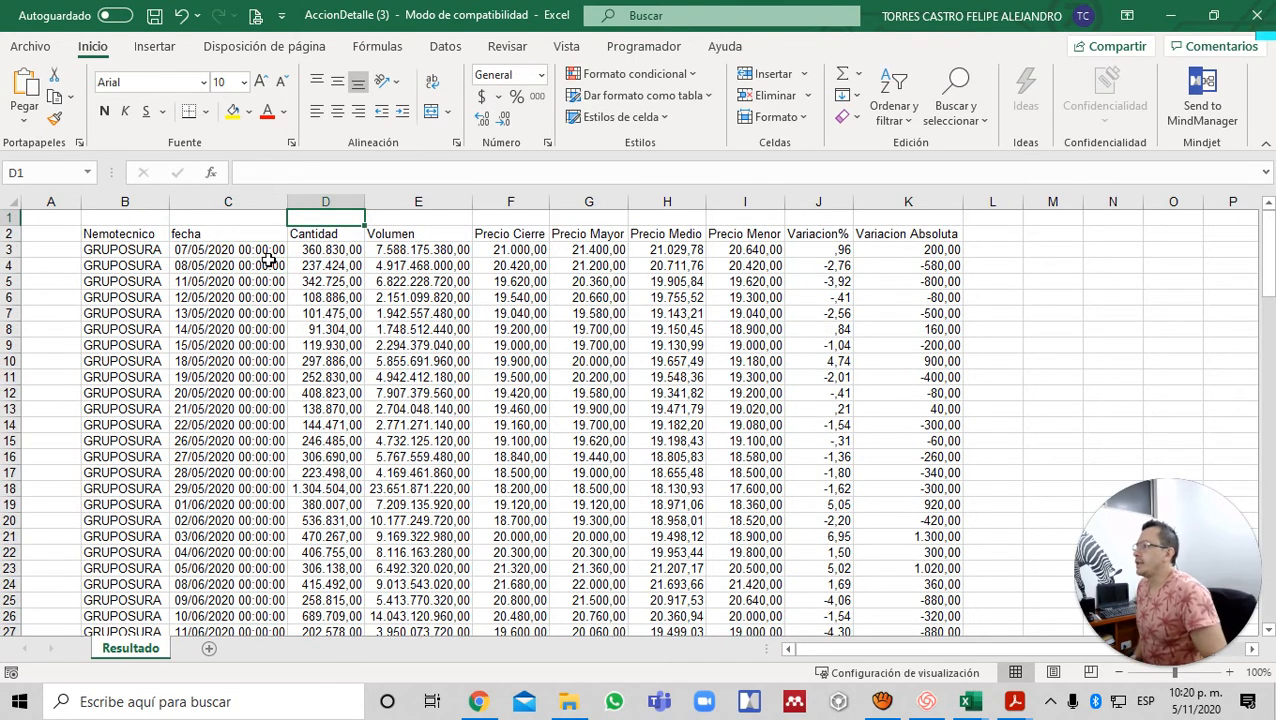
key(Right)
key(Right)
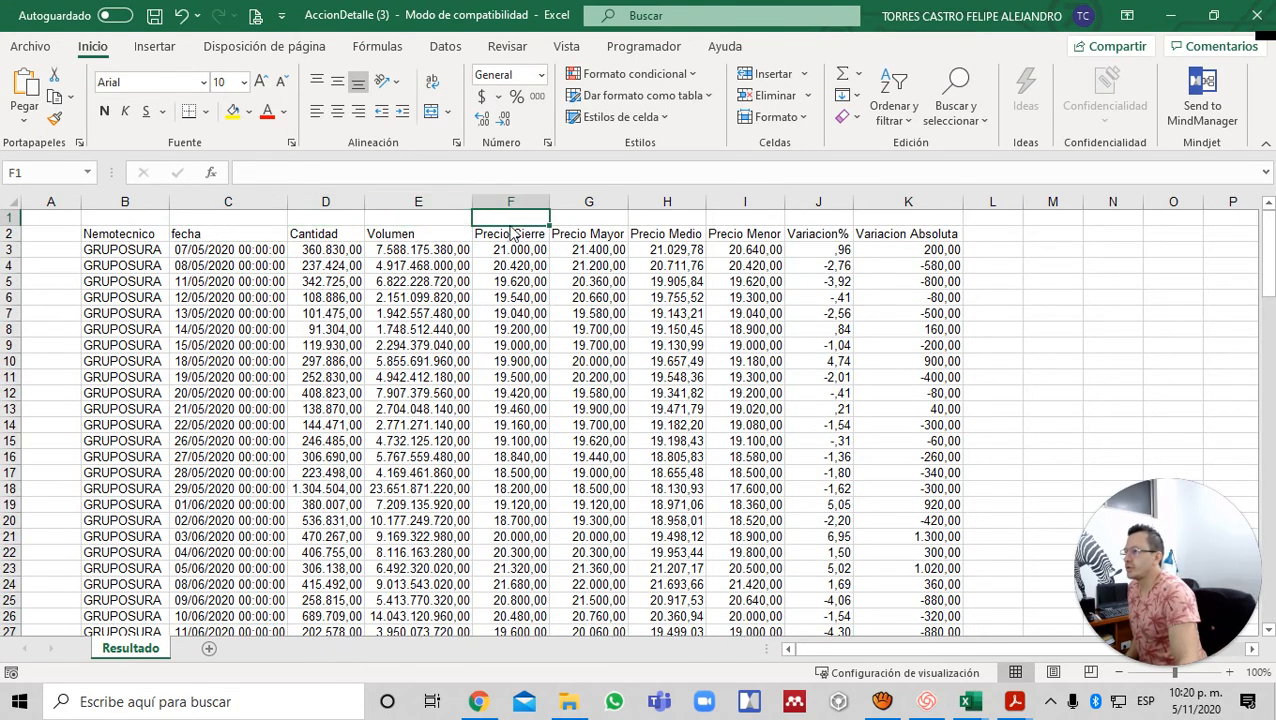
click(515, 201)
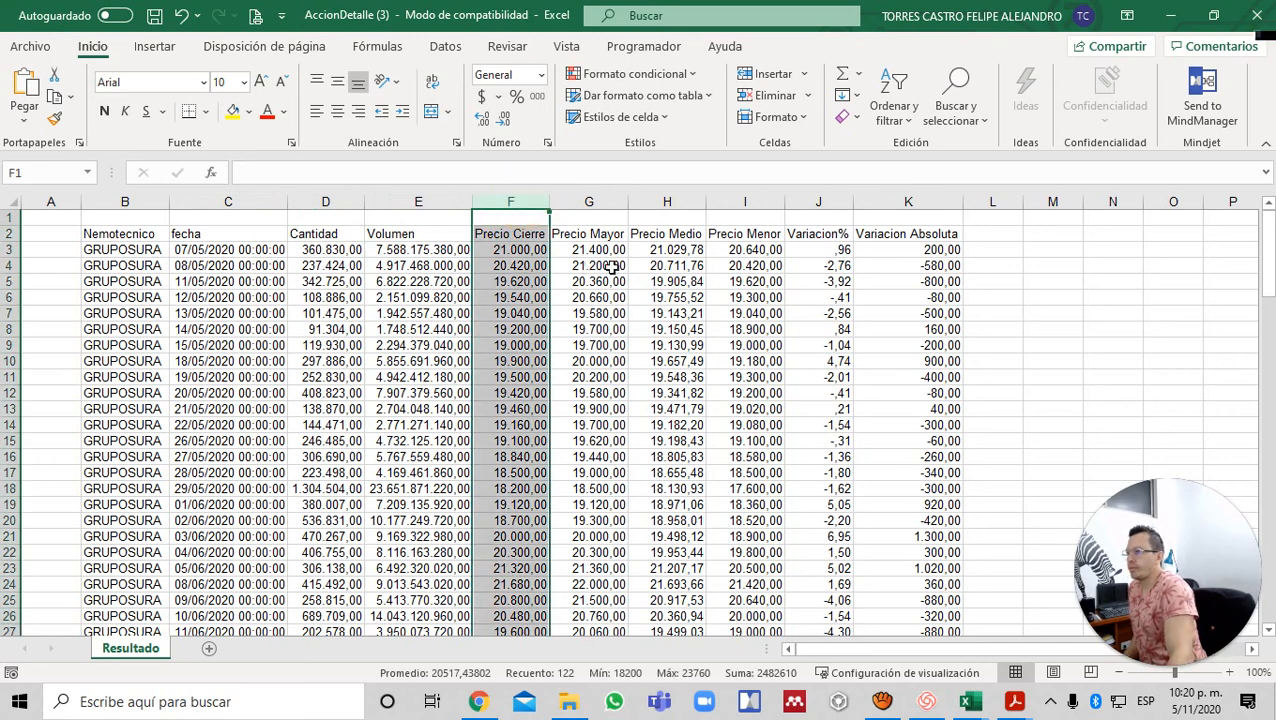
click(427, 250)
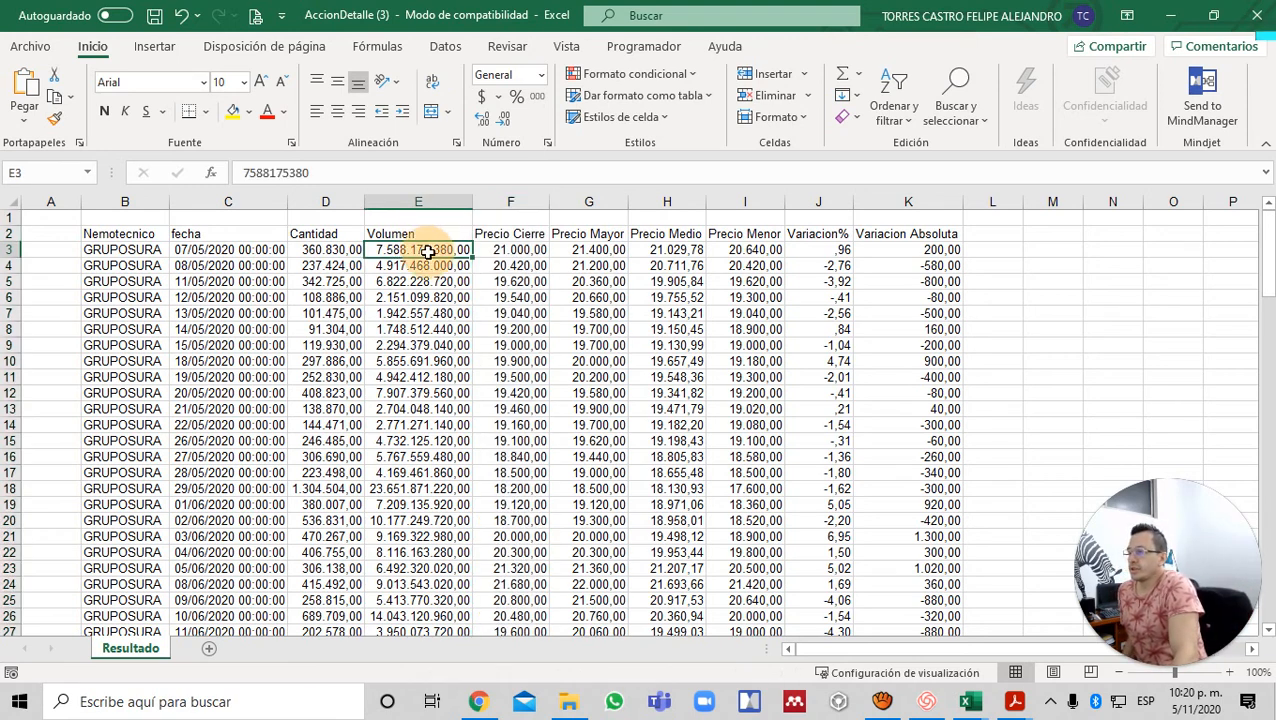
click(590, 250)
click(676, 250)
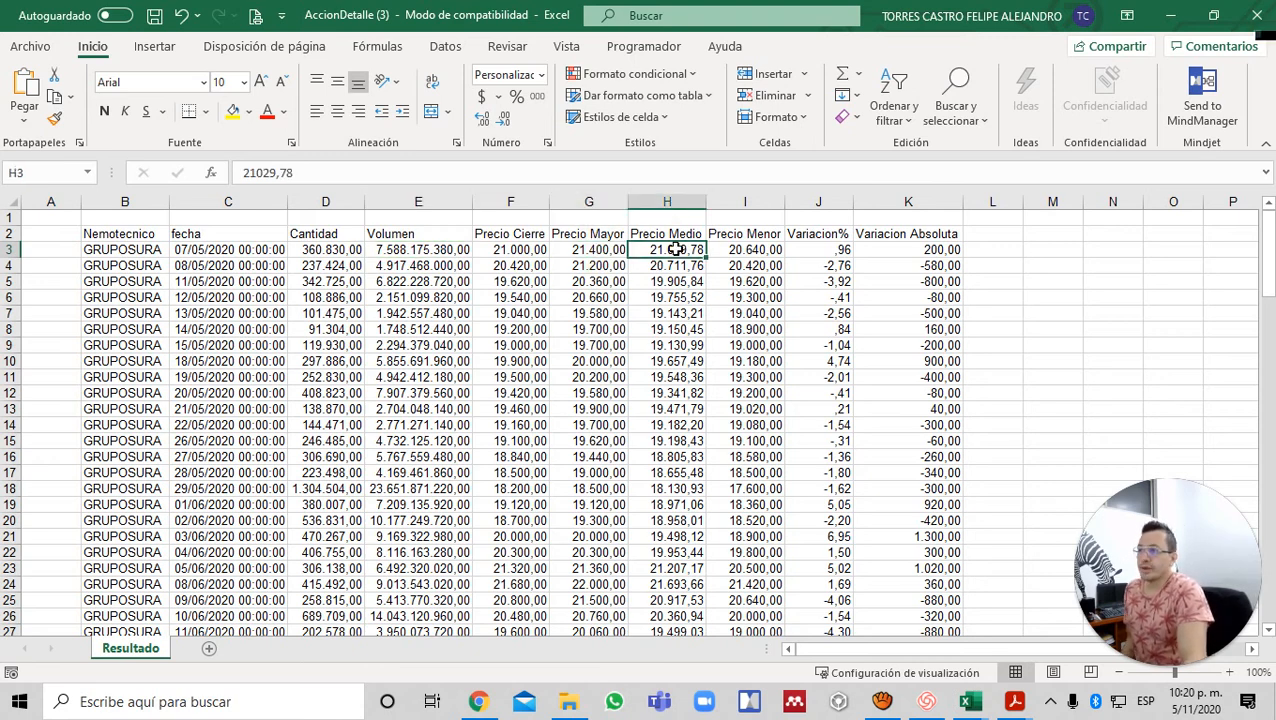
- Review the Precio Menor, Variacion% and Variacion Absoluta values against Precio Cierre, then single out the fecha and Precio Cierre data
click(767, 250)
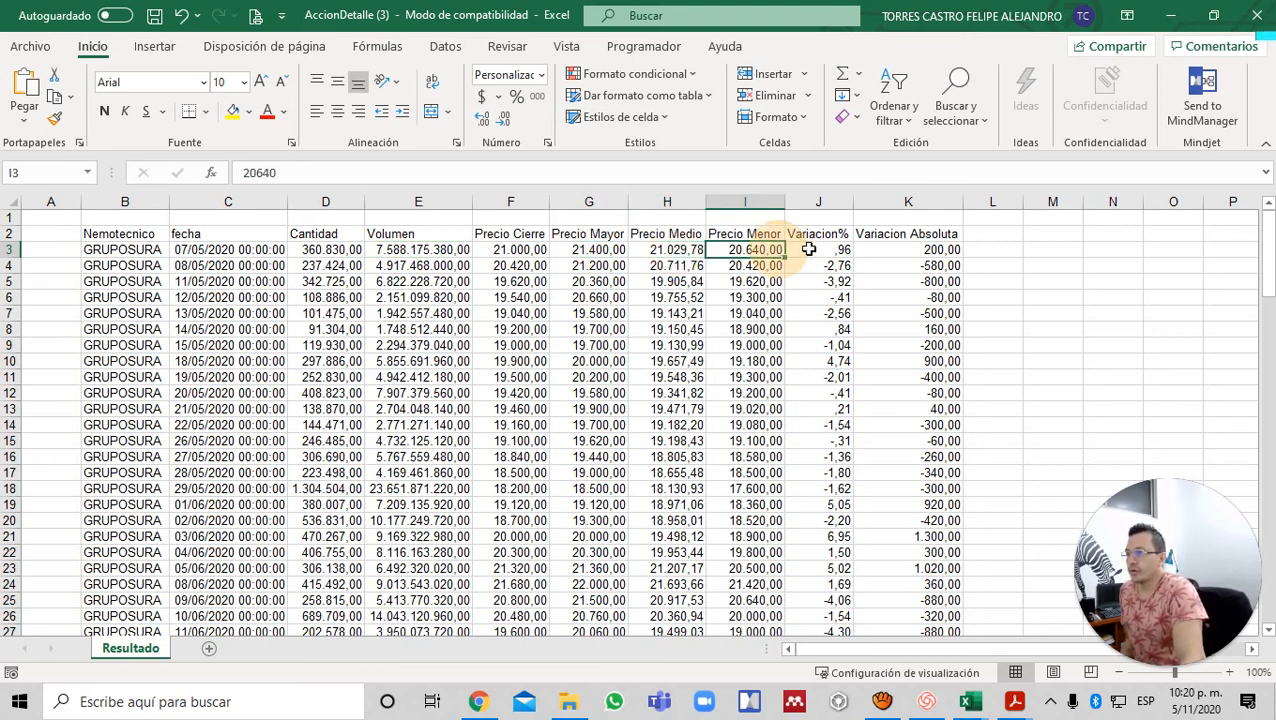
click(935, 249)
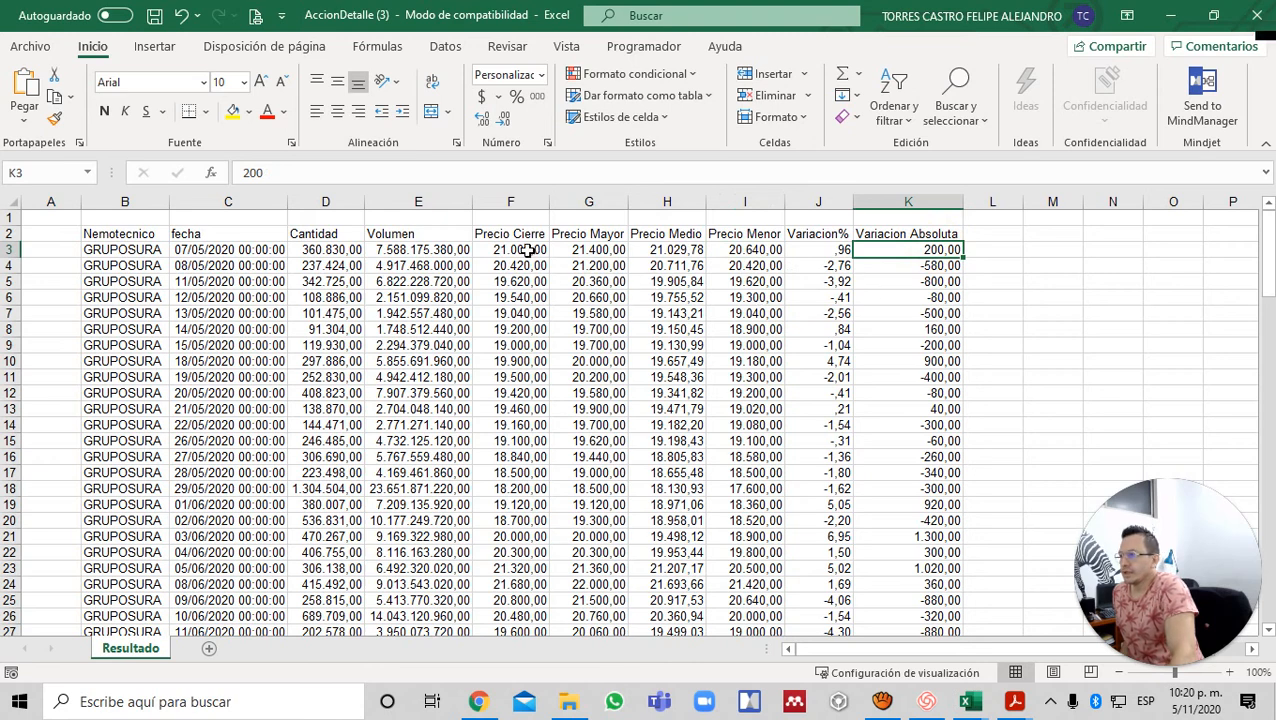
click(521, 250)
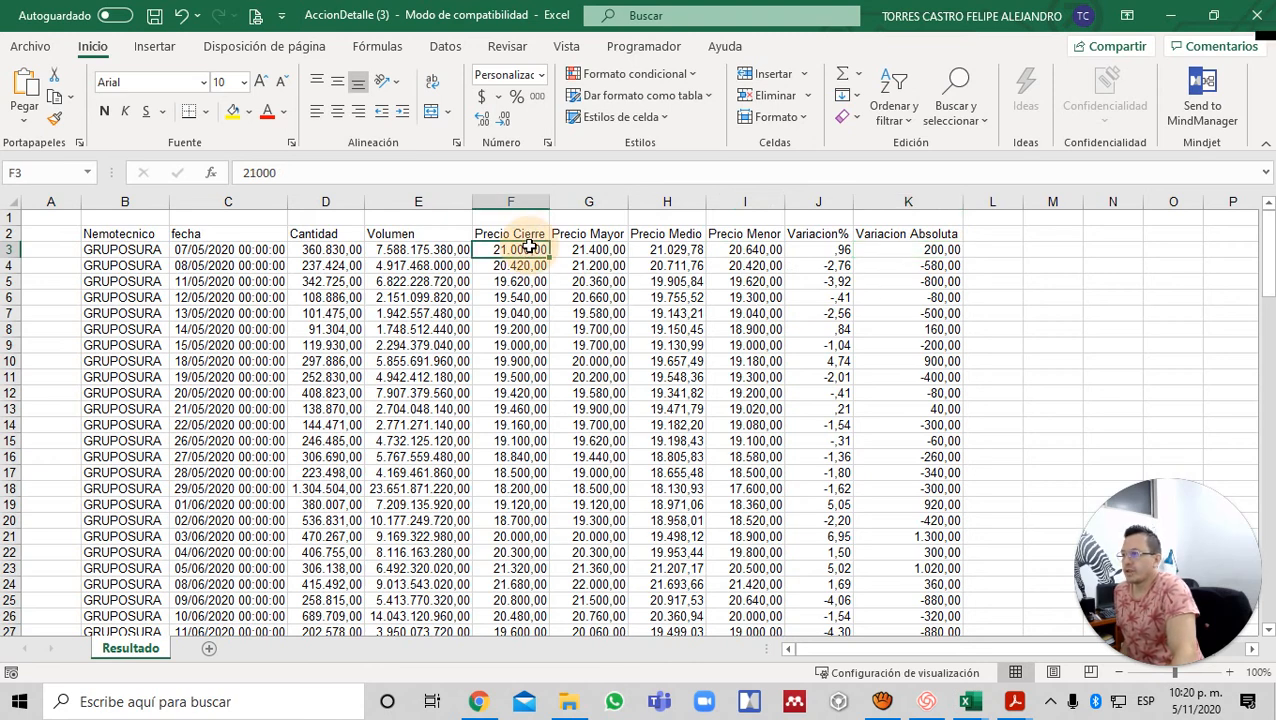
click(526, 262)
click(940, 265)
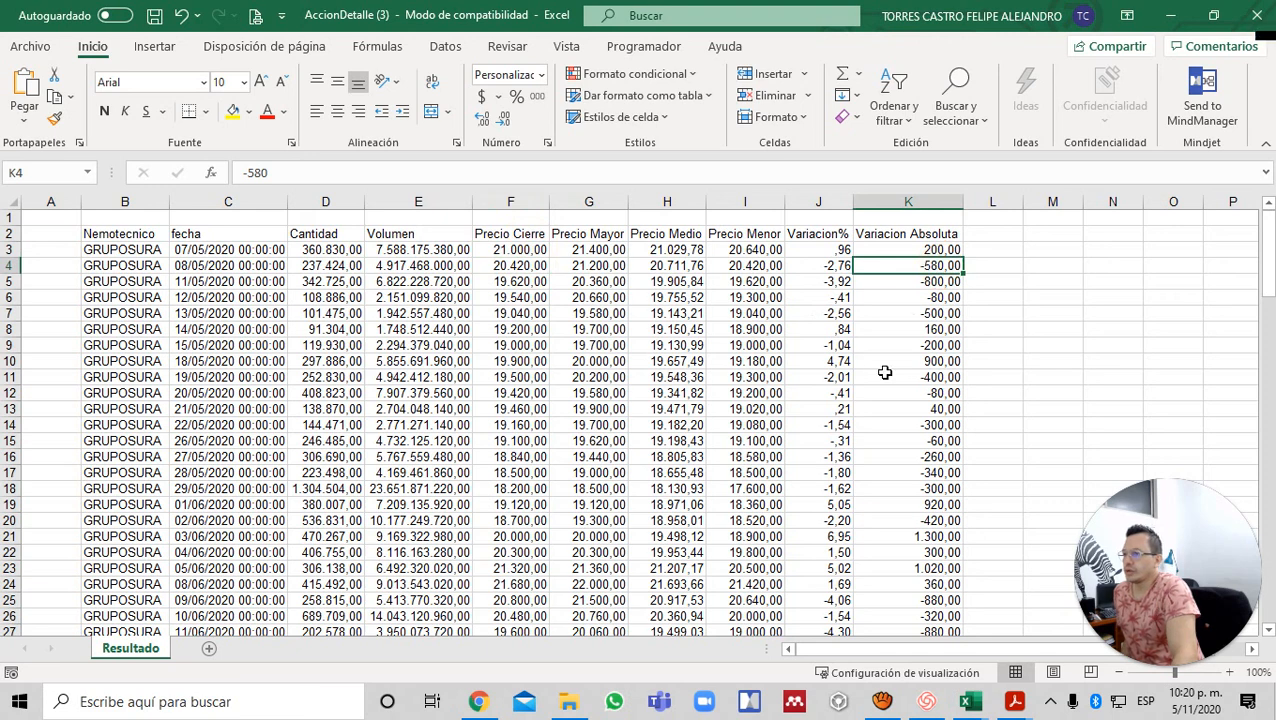
click(830, 264)
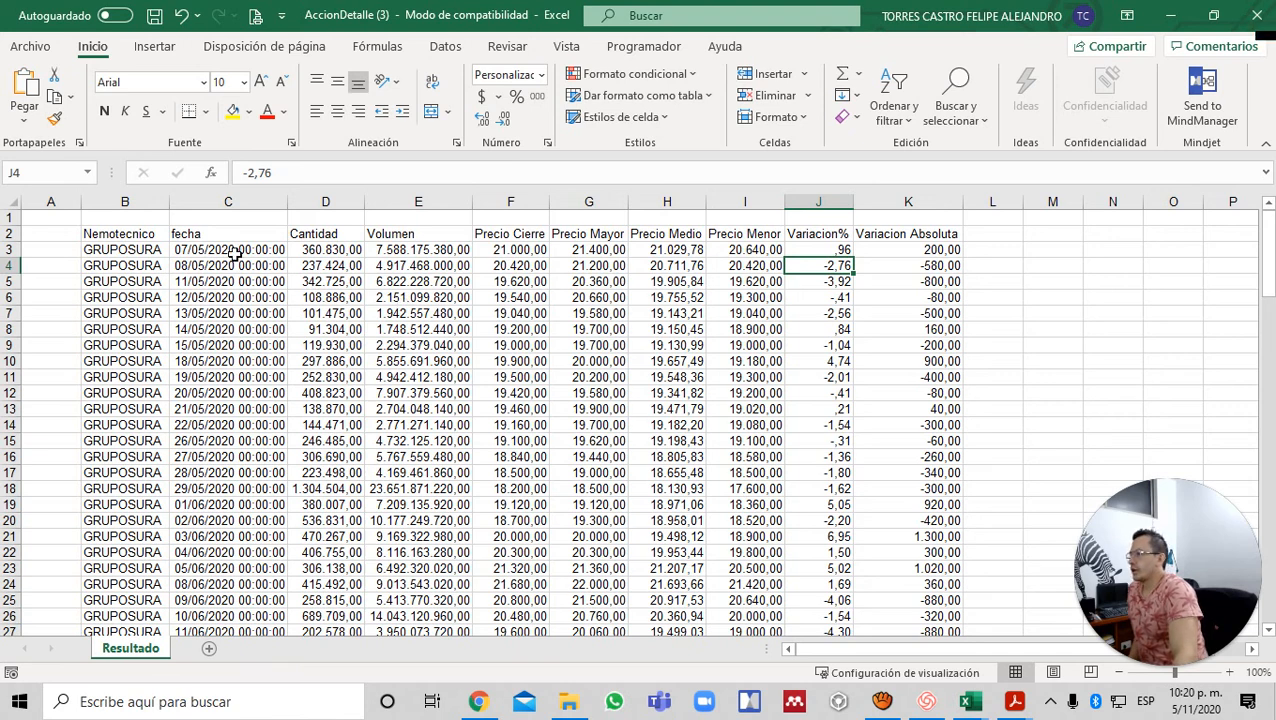
click(234, 252)
click(526, 199)
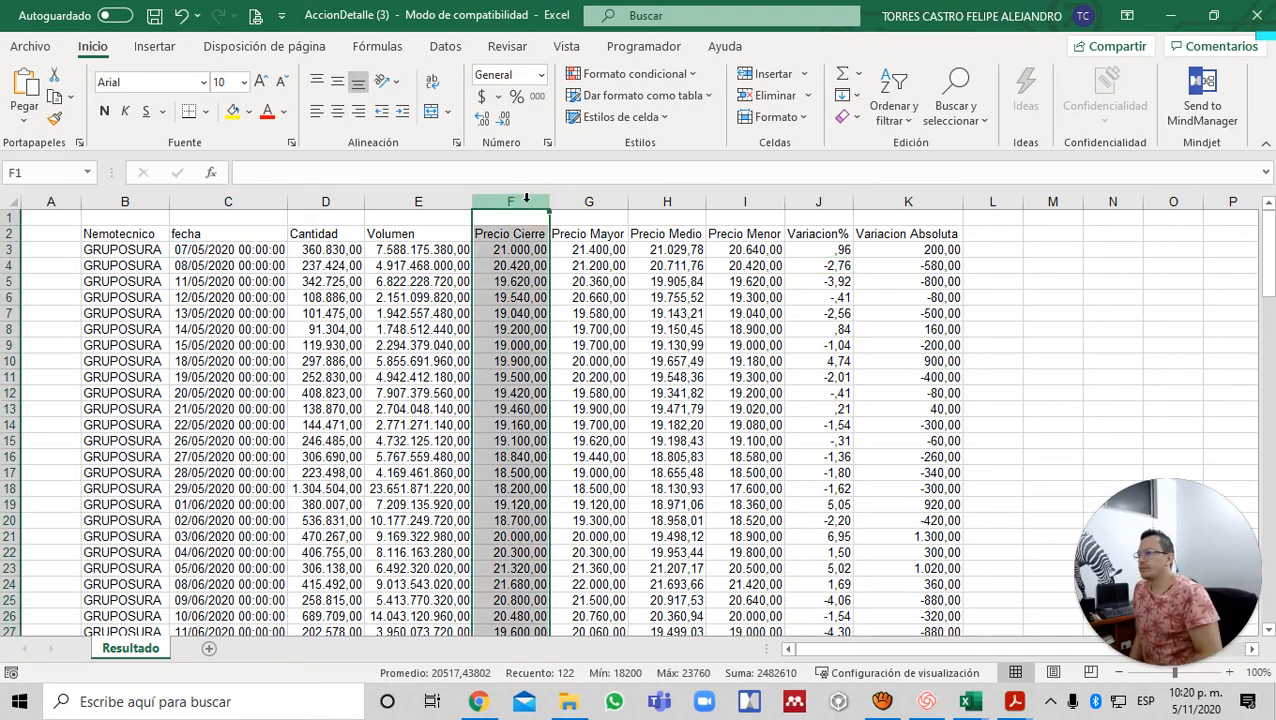
- Switch to the DESARROLLADO Clase 8 workbook and review the price and returns table and the area below the covariance matrices in Ejercicio 2
key(alt+Tab)
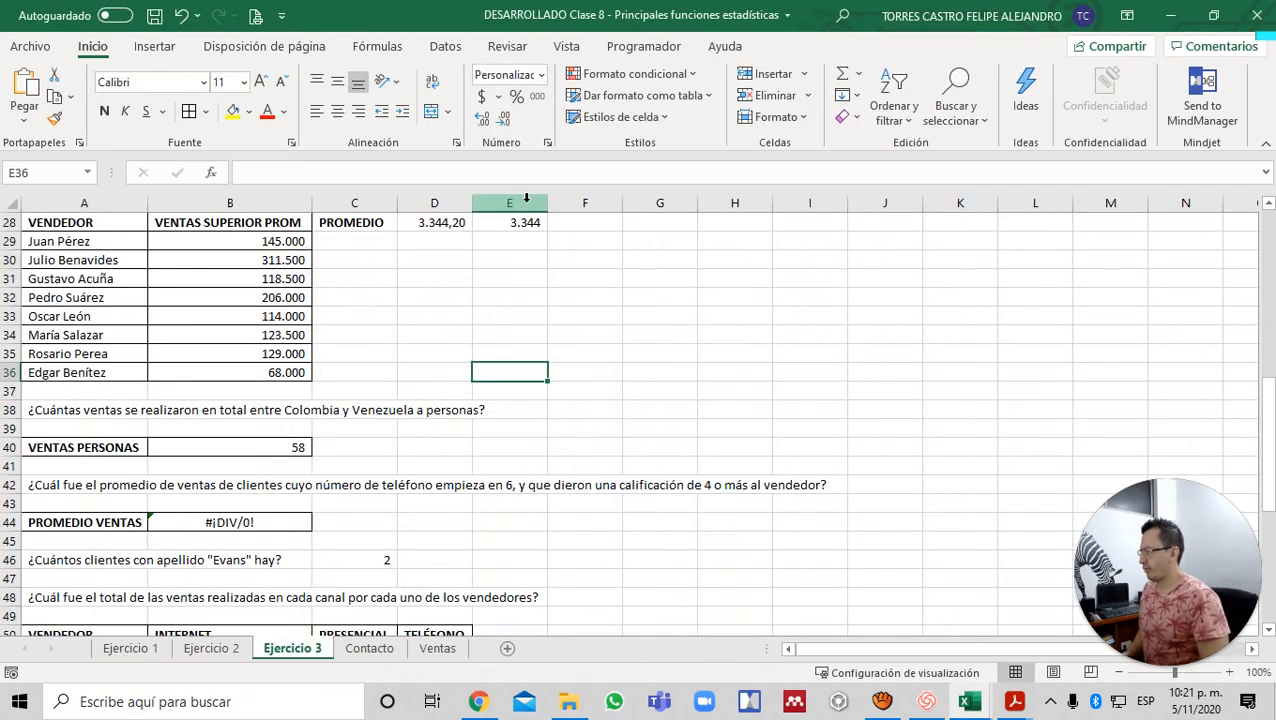
key(ctrl+Page_Up)
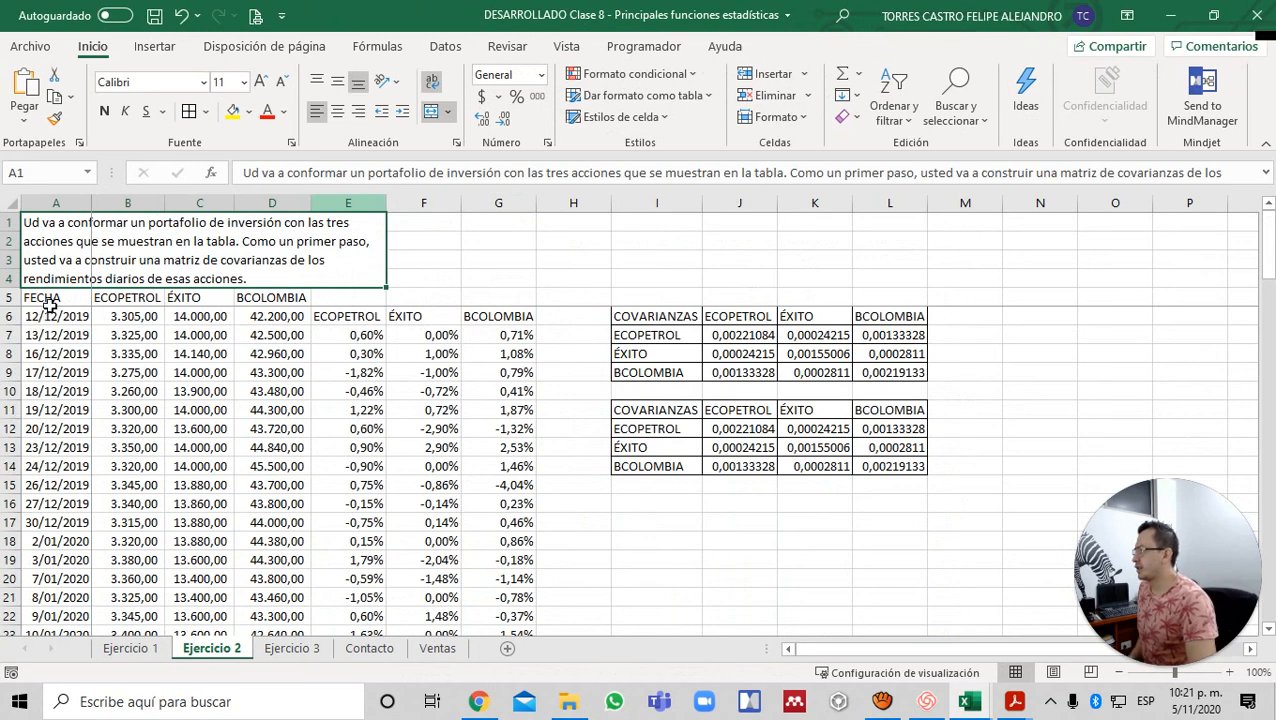
drag(48, 302, 555, 525)
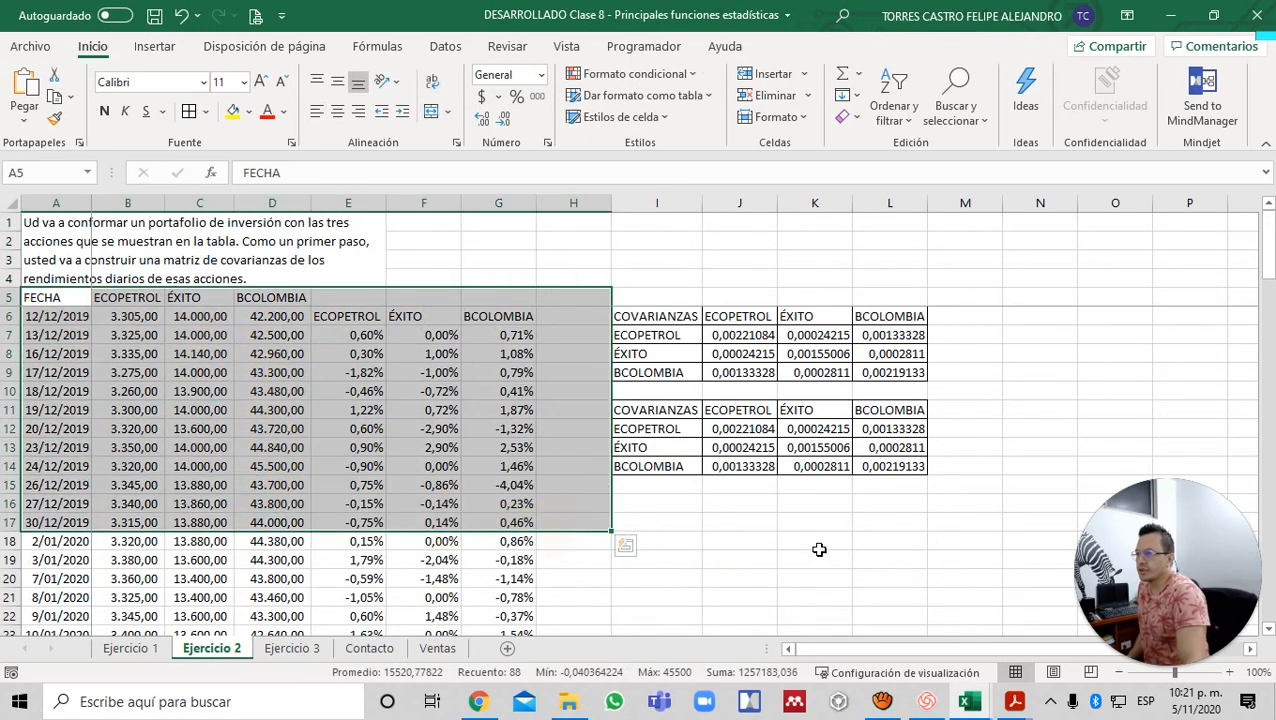
click(640, 528)
drag(652, 487, 1132, 598)
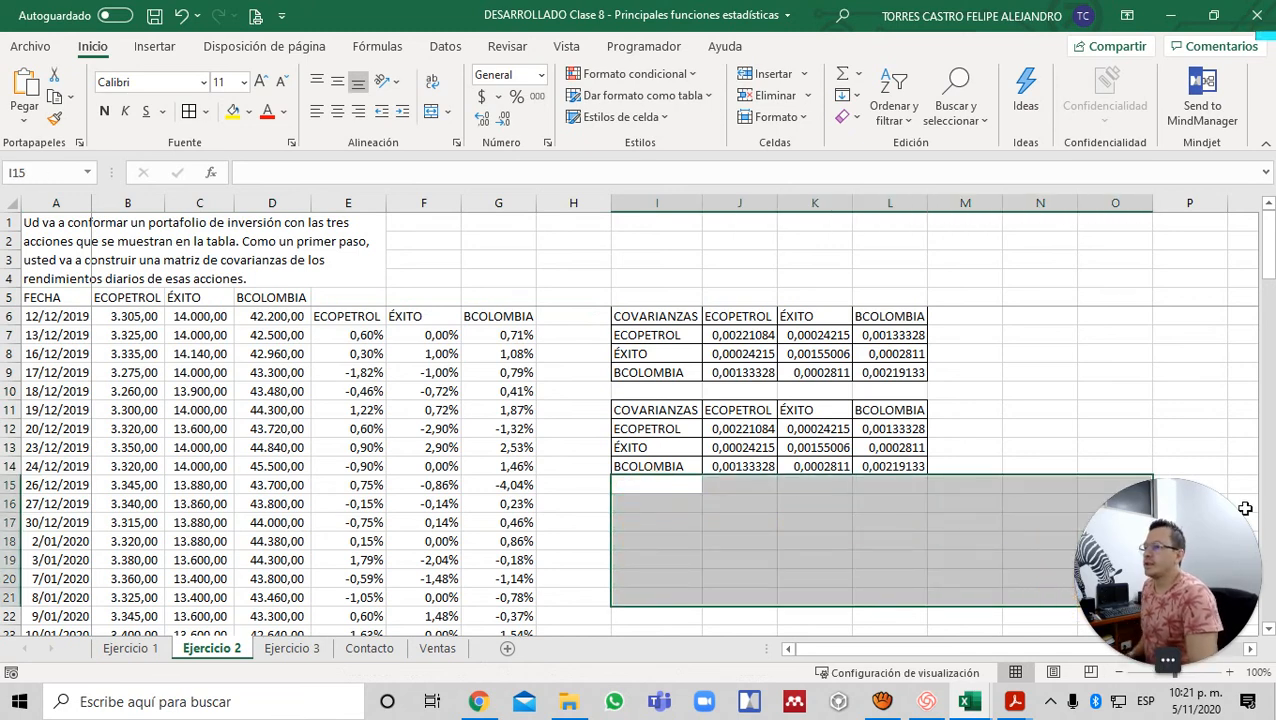
click(1210, 432)
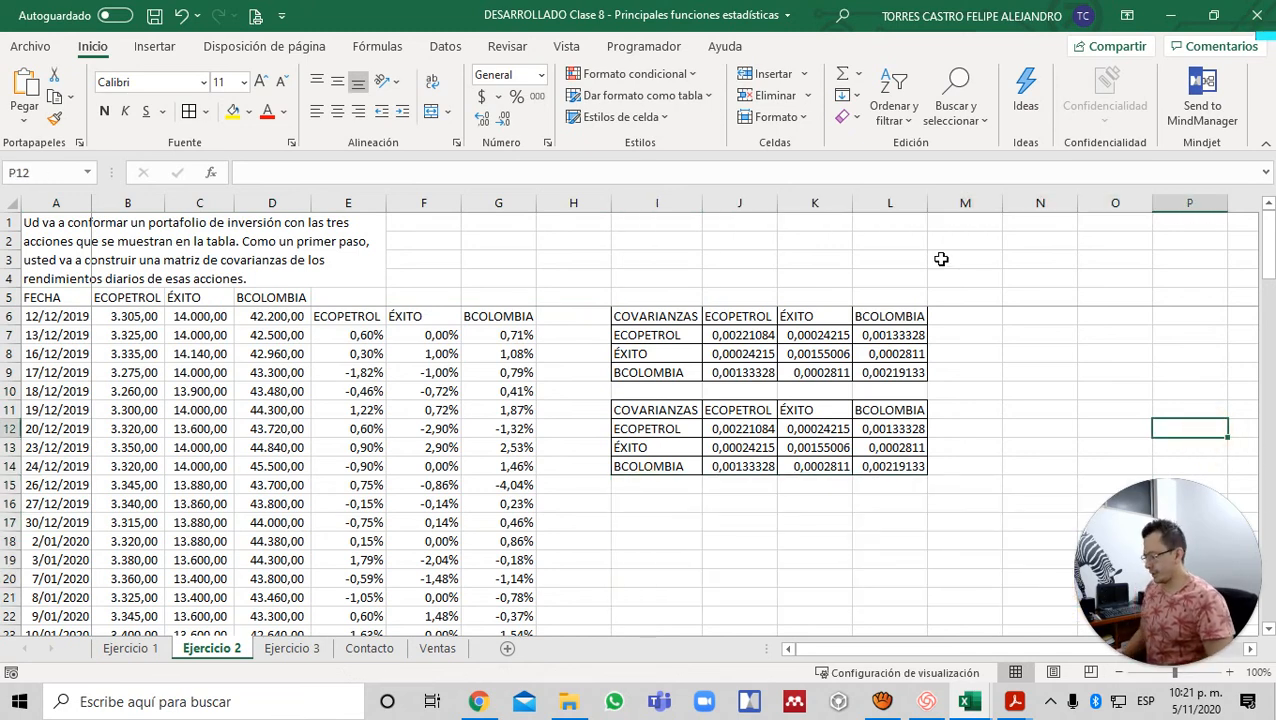
- Return to the AccionDetalle (3) workbook and compare its fecha and Precio Cierre columns with the Ejercicio 2 table
key(alt+Tab)
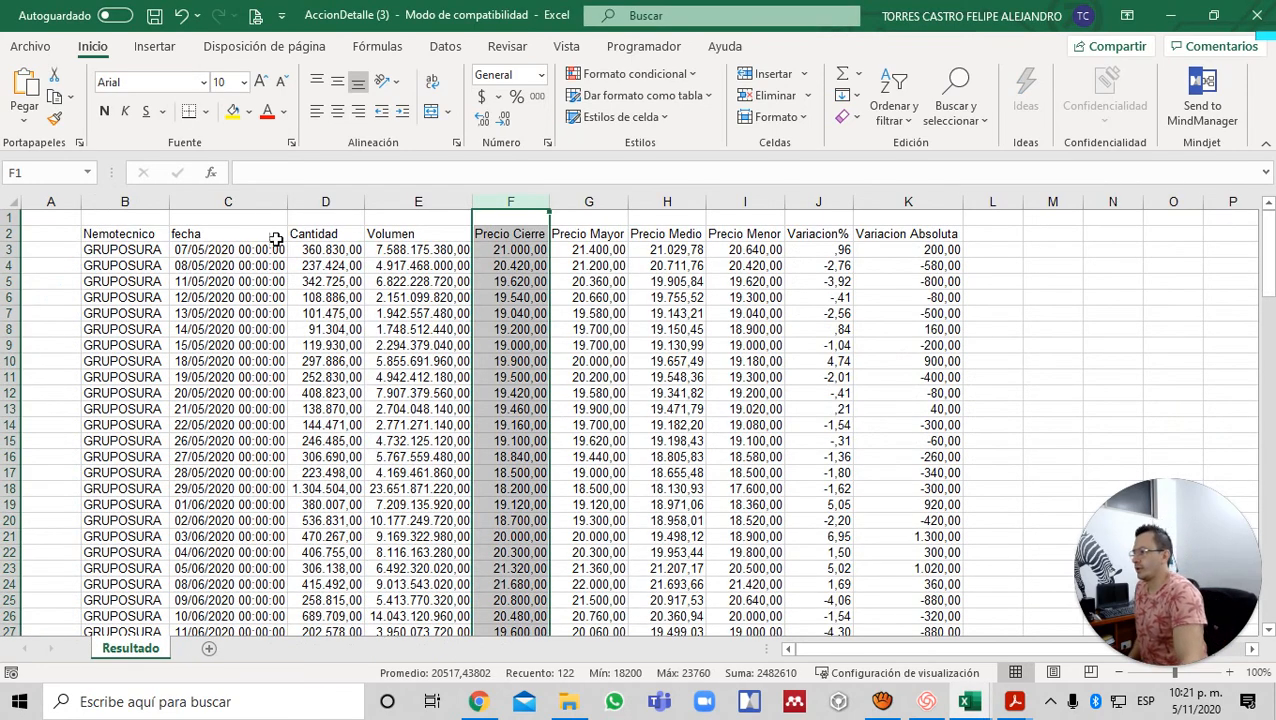
click(255, 202)
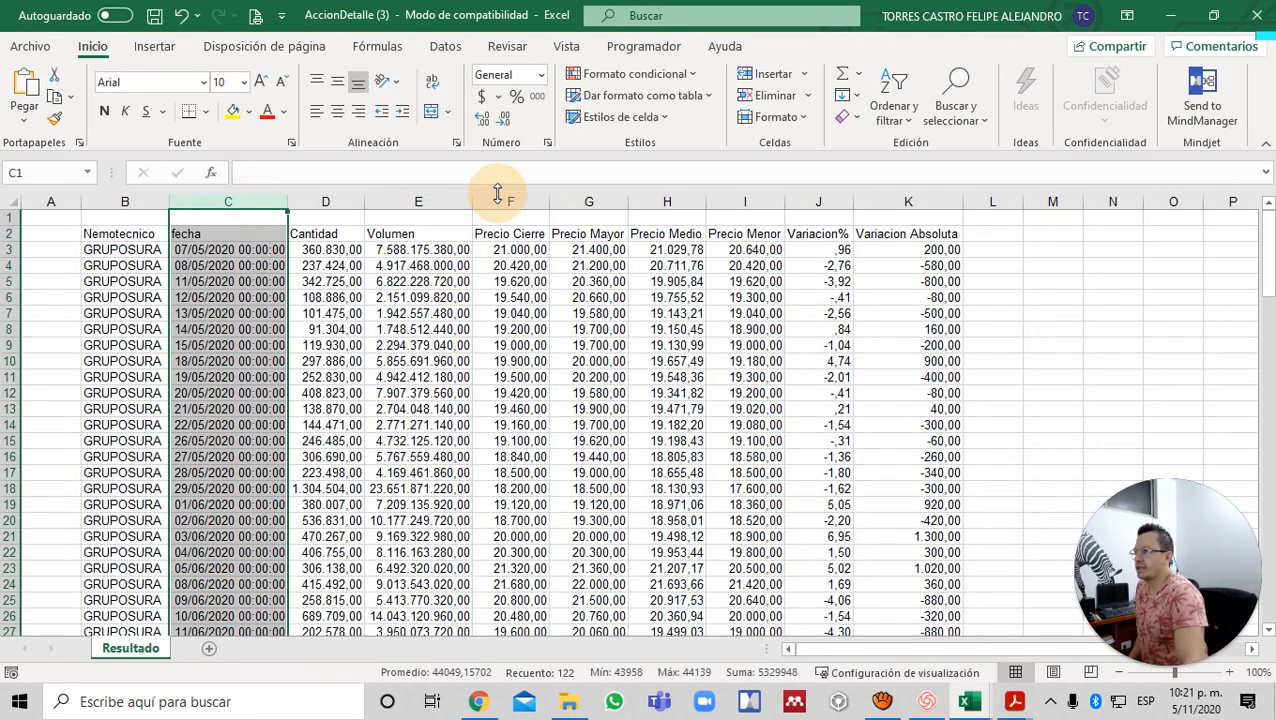
key(alt+Tab)
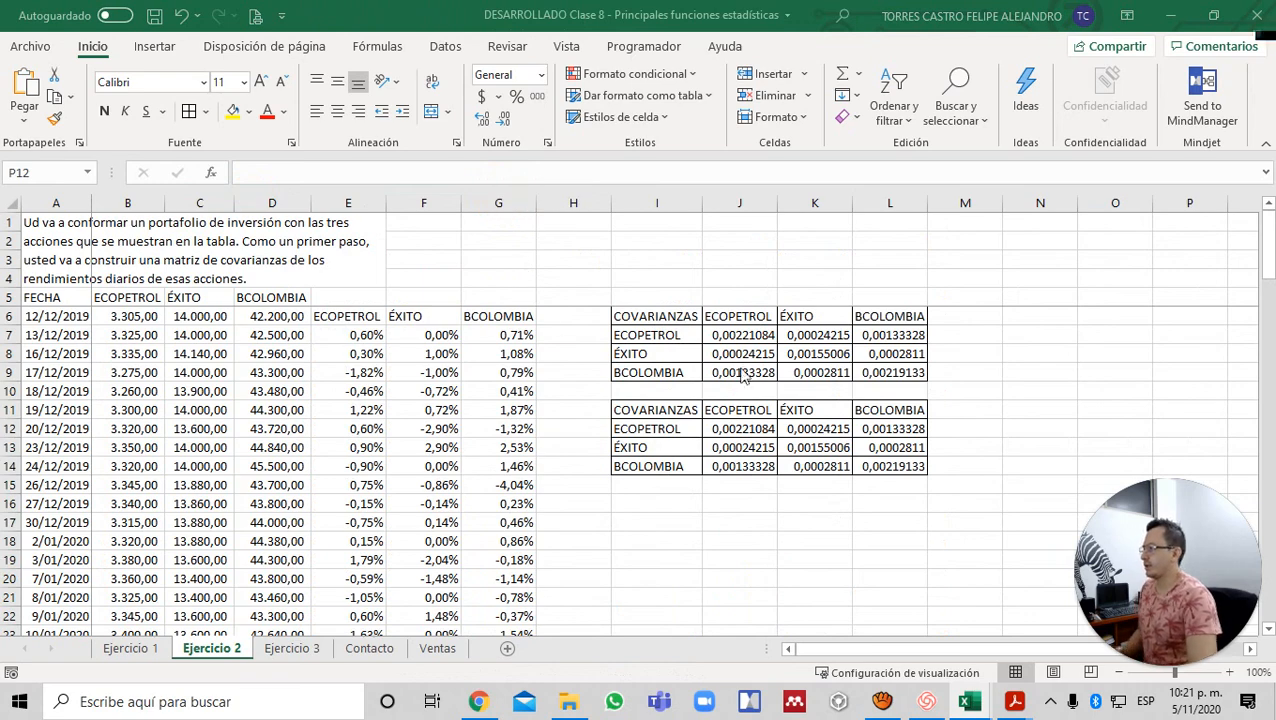
key(alt+Tab)
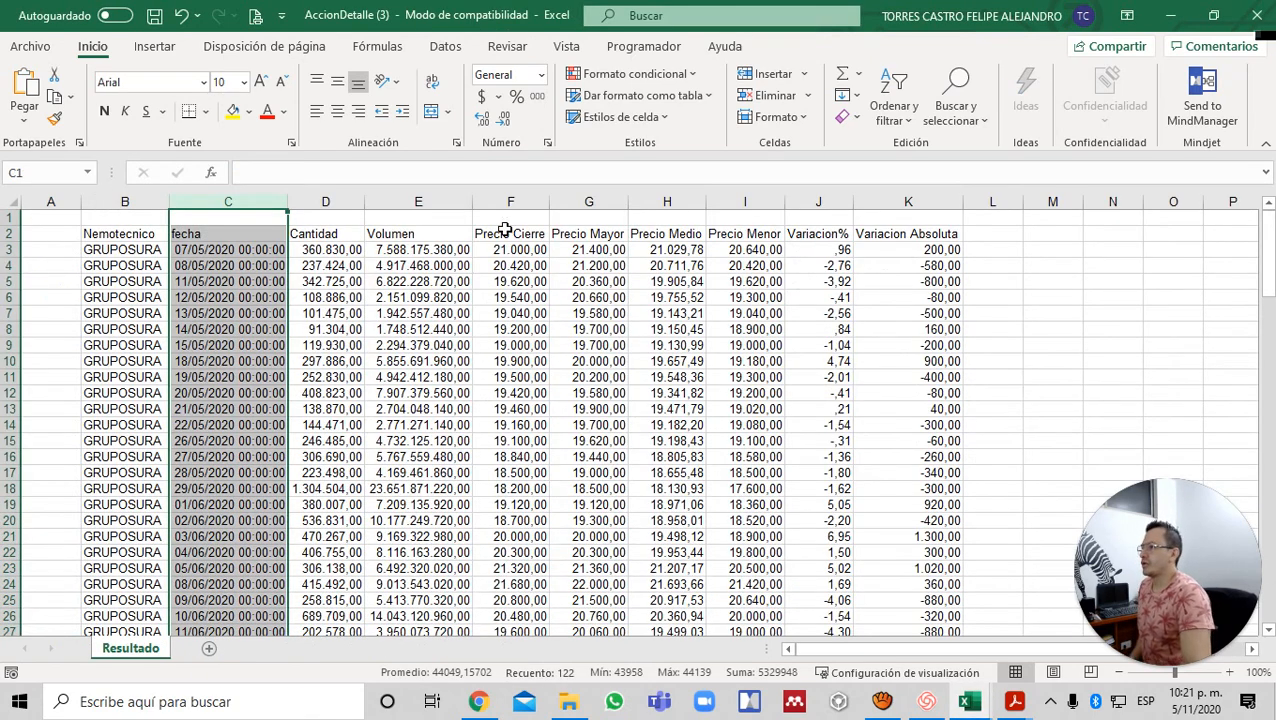
click(507, 230)
click(512, 203)
click(600, 408)
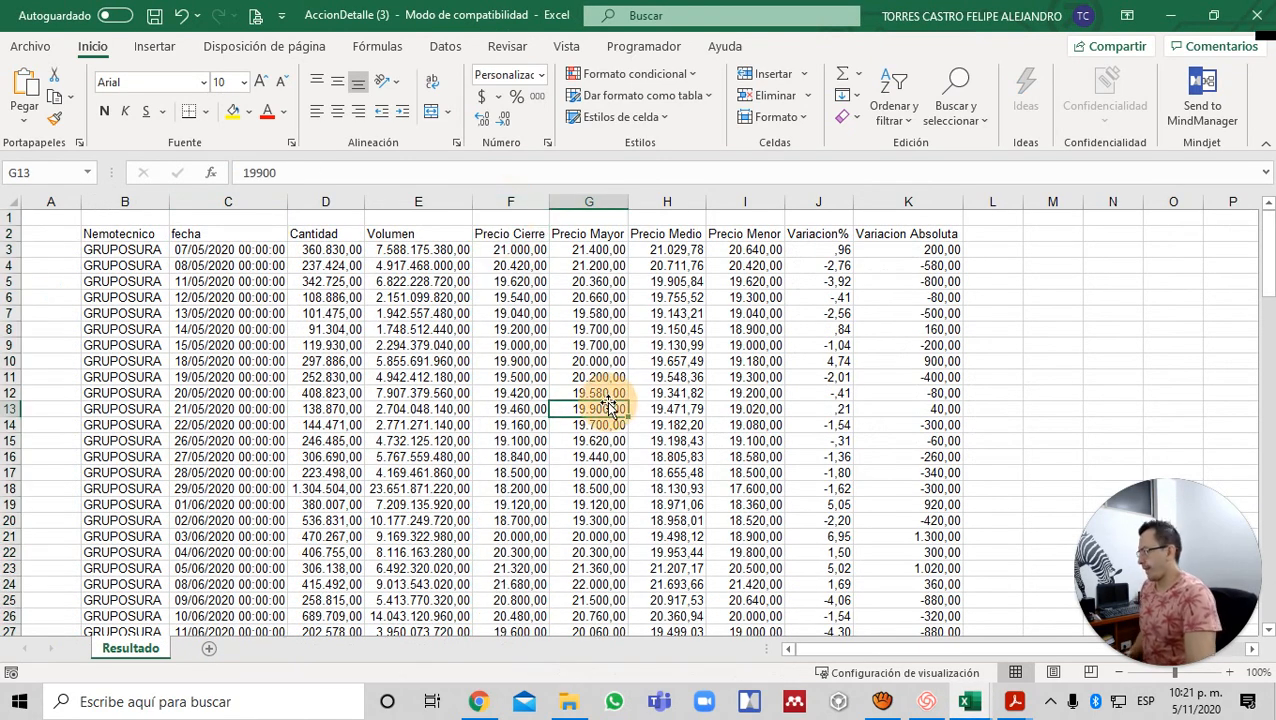
- Switch to the Taller 8 PDF in Acrobat Reader and read the section II questions about NIIF Pymes Individuales.xlsx
key(alt+Tab)
key(alt+Tab)
key(alt+Tab)
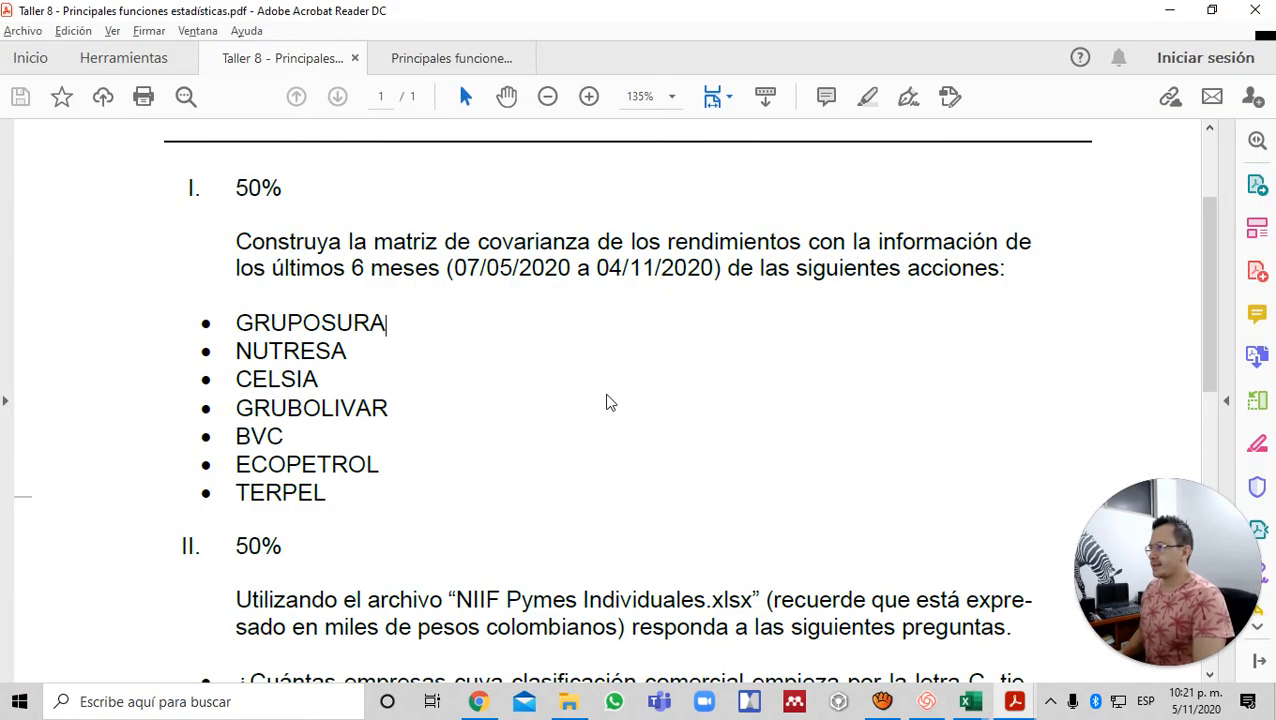
scroll(341, 457, down, 4)
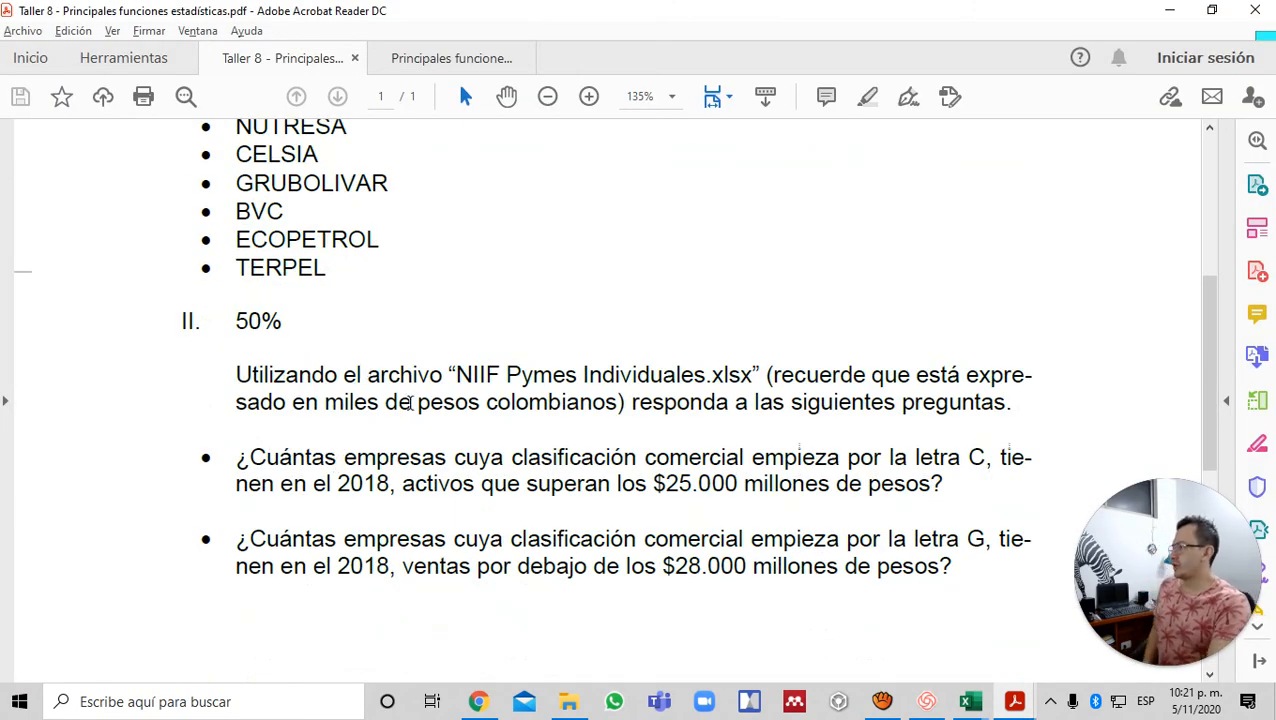